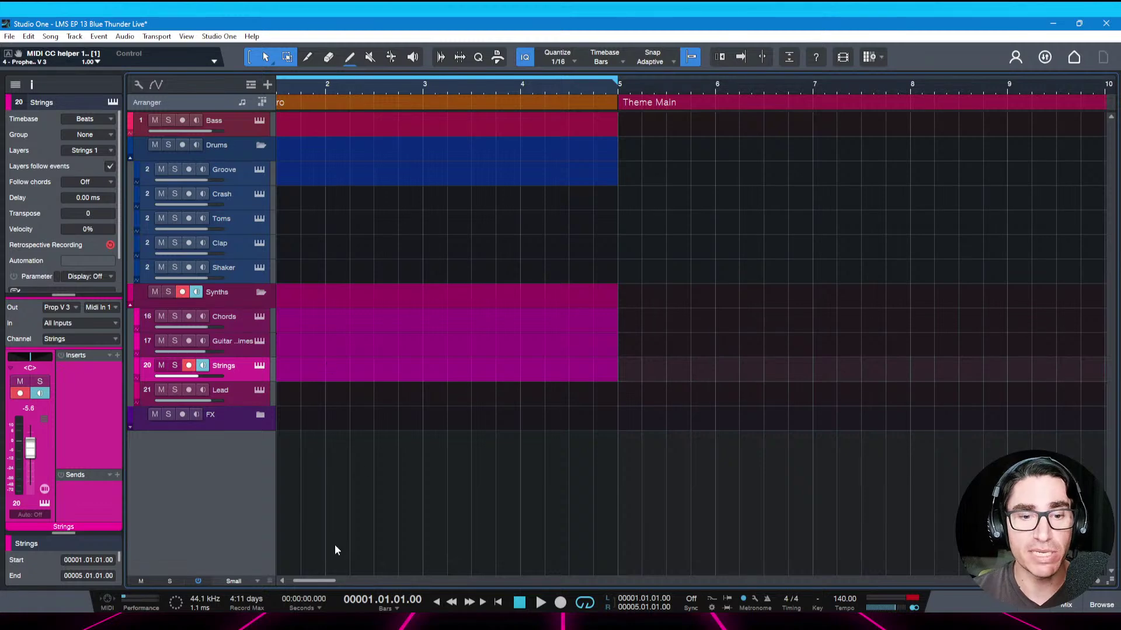
Open the song notes and examine the tempo, the key modes and both halves of the chord progression
drag(325, 581, 313, 581)
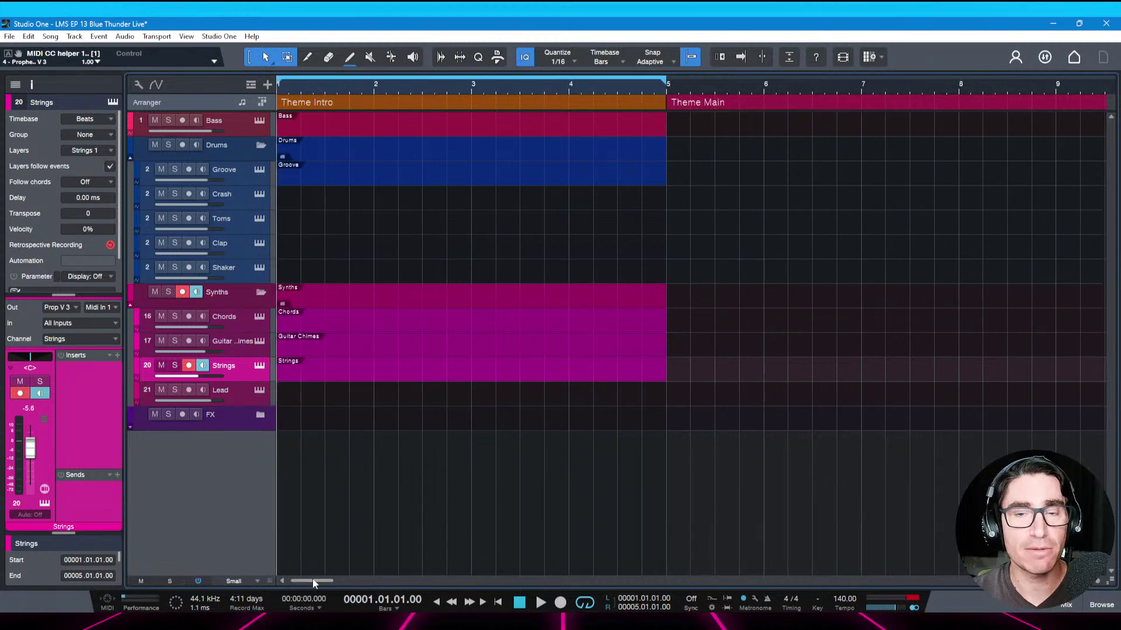
key(ctrl+i)
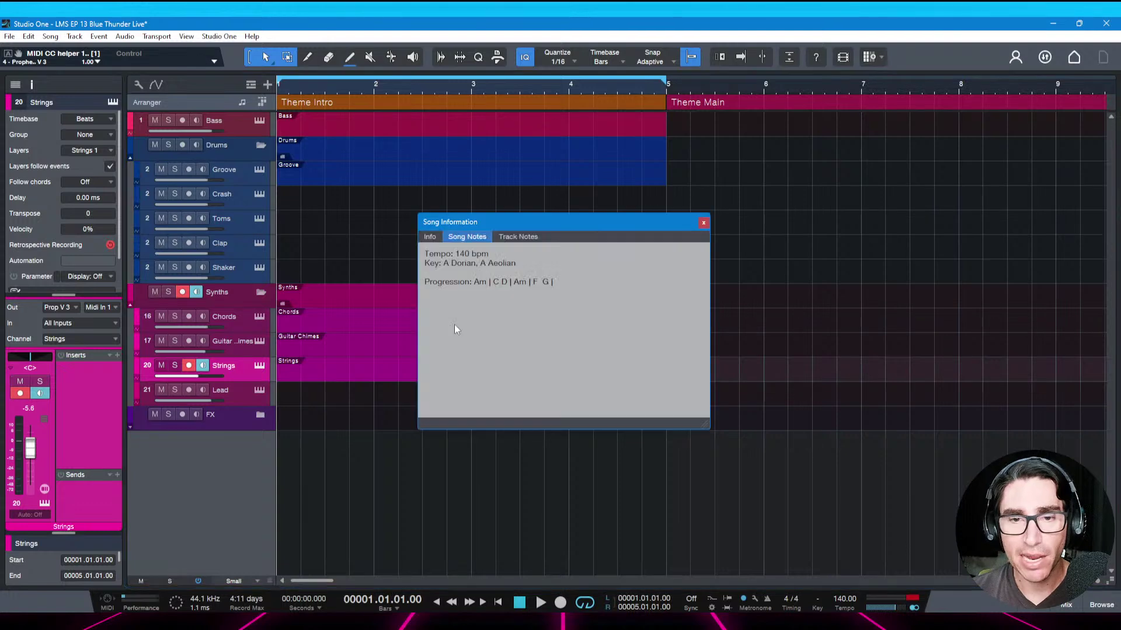
drag(566, 223, 529, 172)
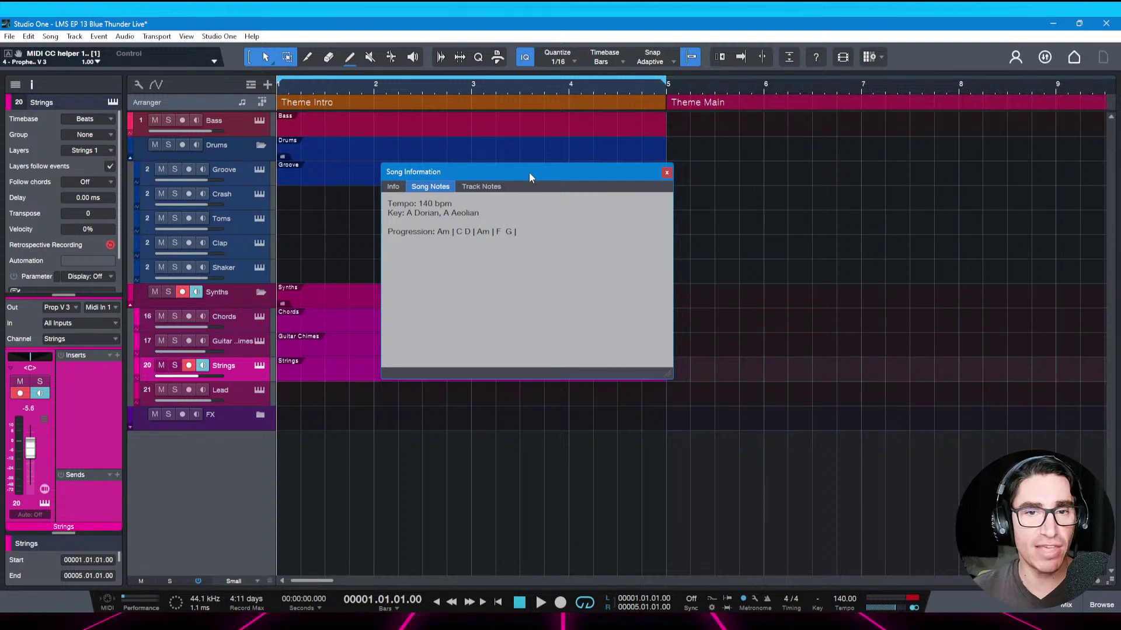
drag(529, 172, 501, 180)
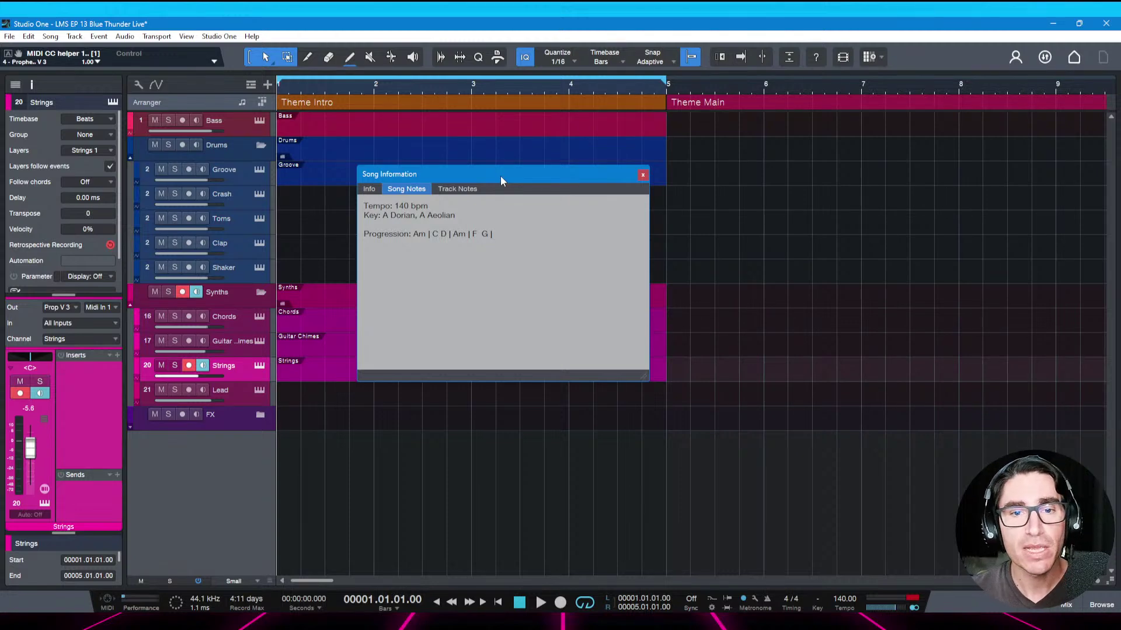
click(416, 234)
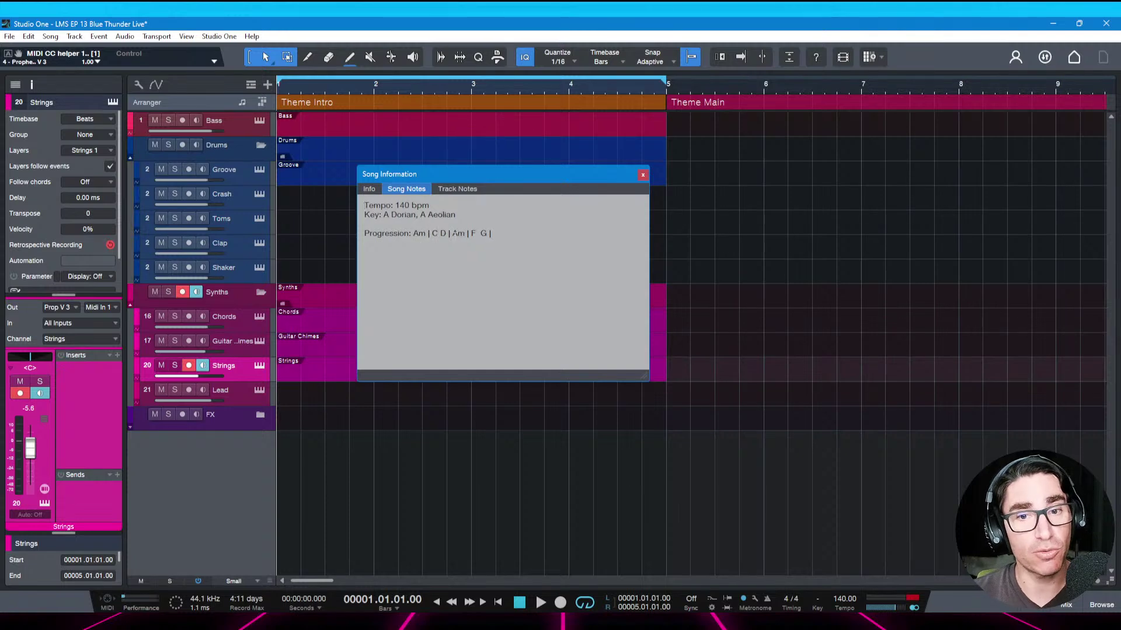
drag(493, 234, 410, 234)
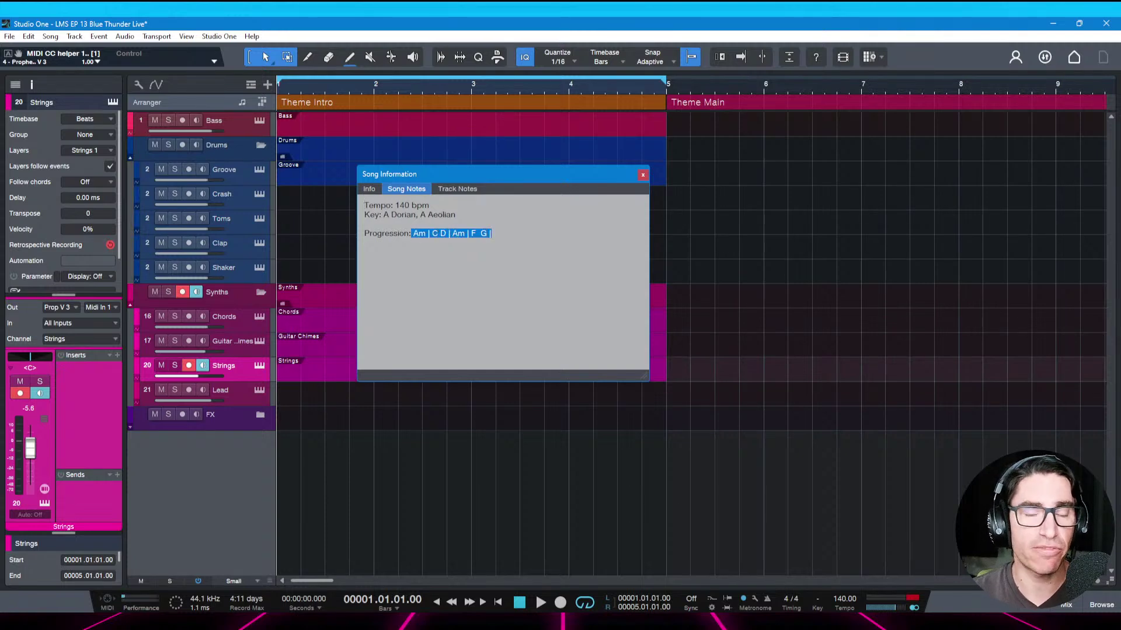
click(365, 243)
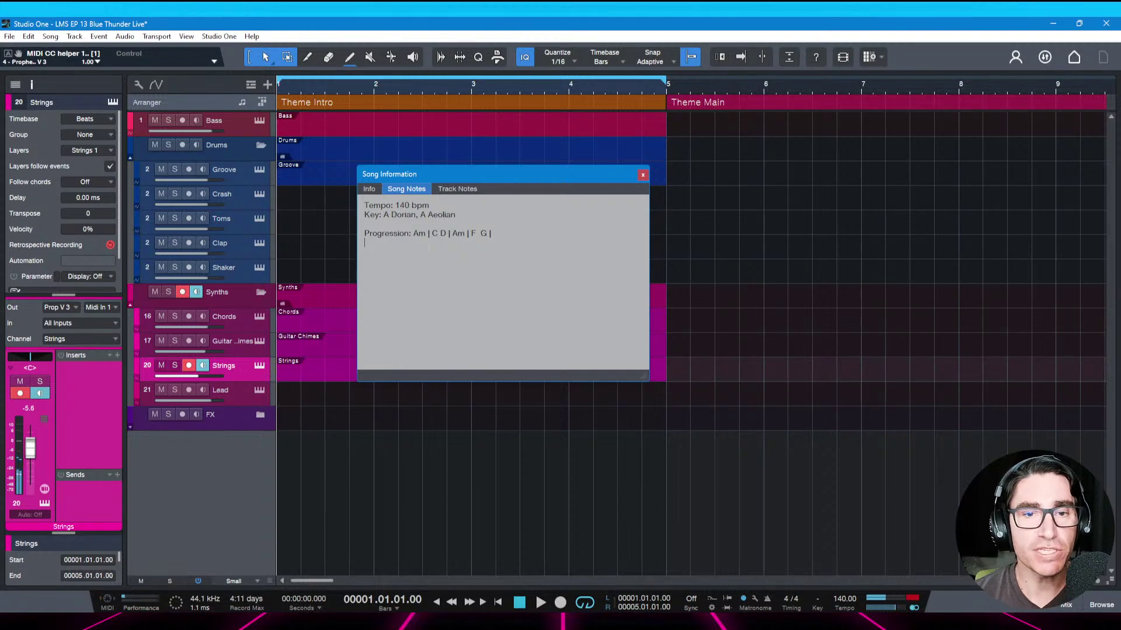
mouse_move(413, 233)
mouse_down()
mouse_move(492, 233)
mouse_move(436, 234)
mouse_up()
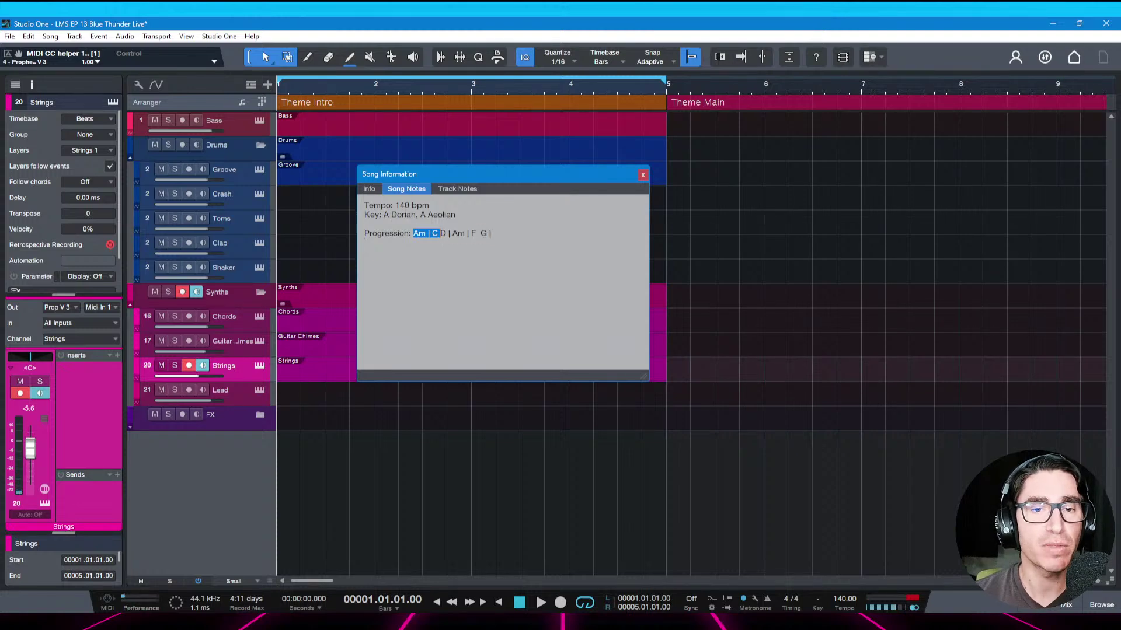
click(365, 242)
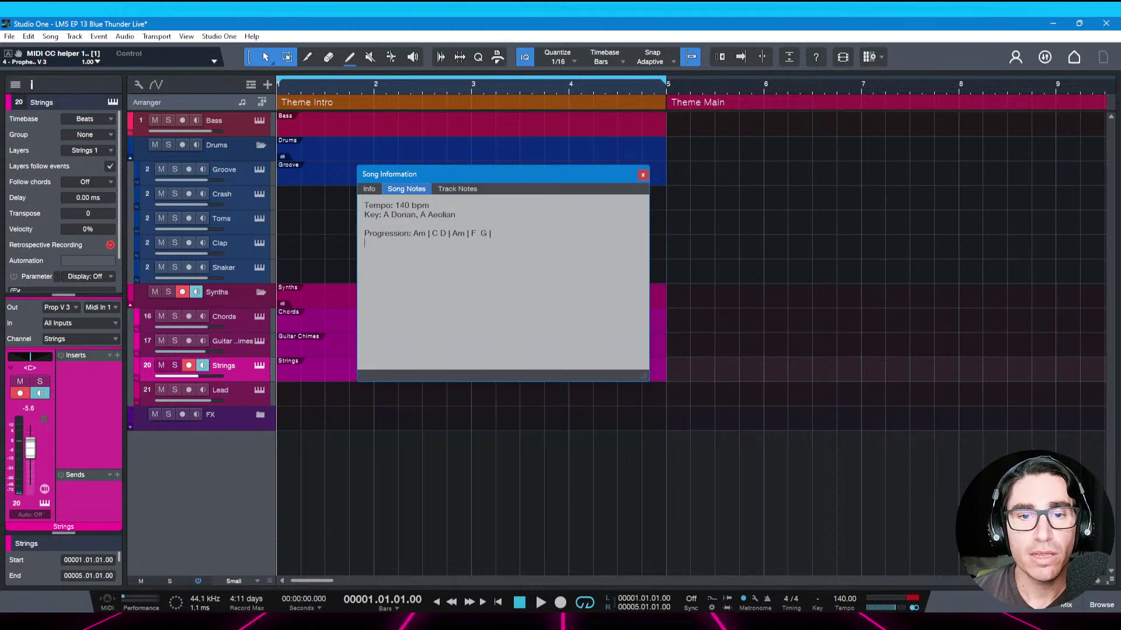
drag(453, 233, 491, 233)
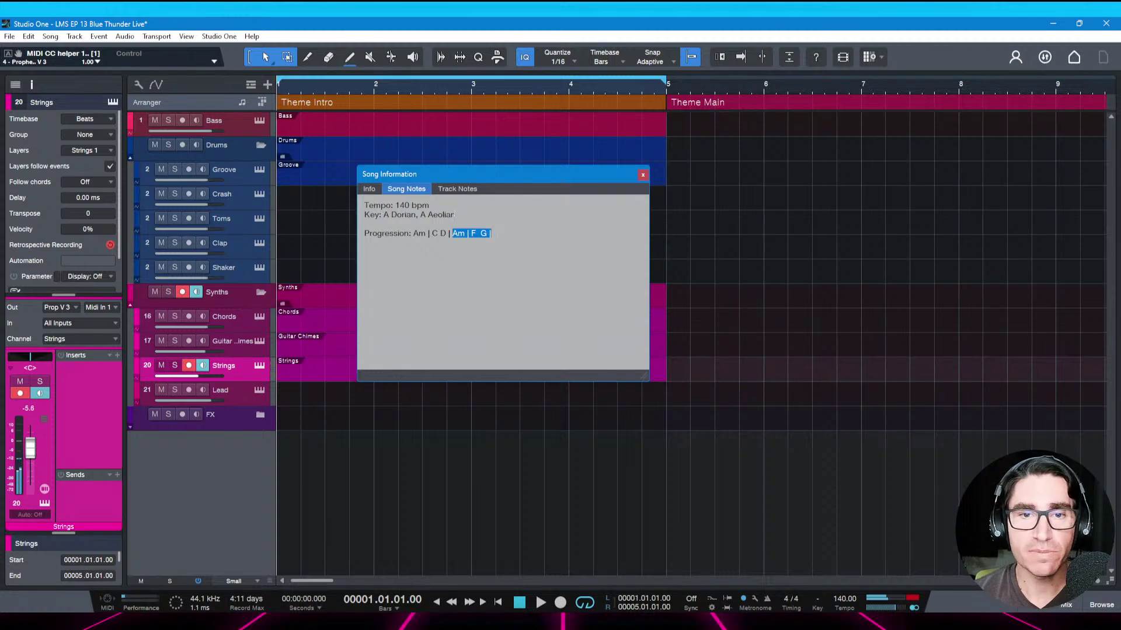
double_click(442, 214)
key(shift+Left)
key(shift+Left)
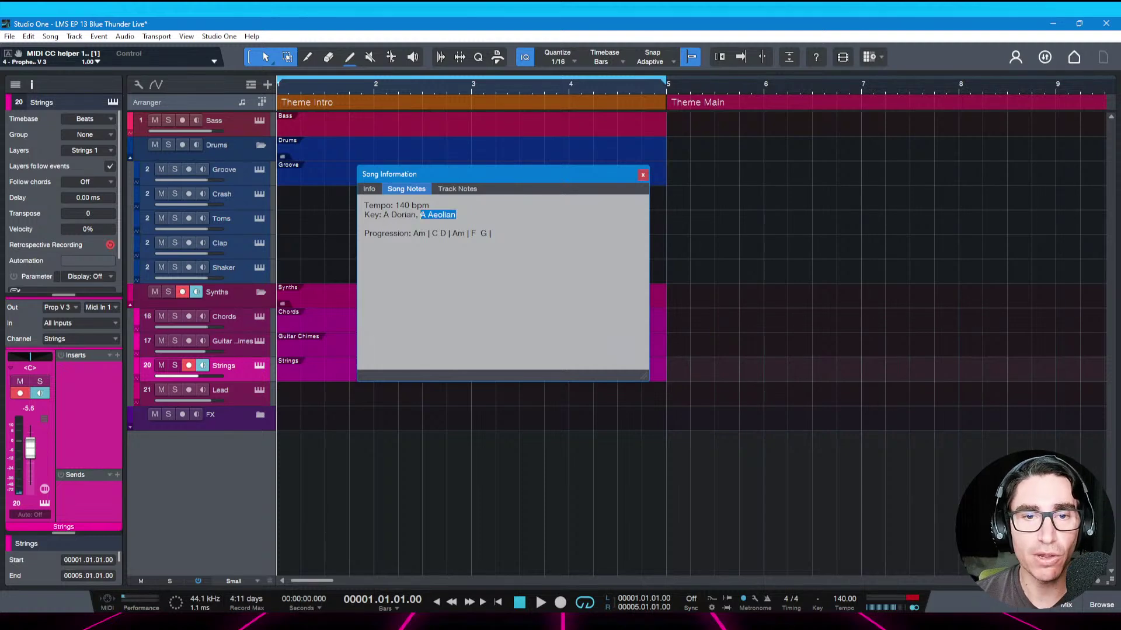
drag(380, 215, 416, 215)
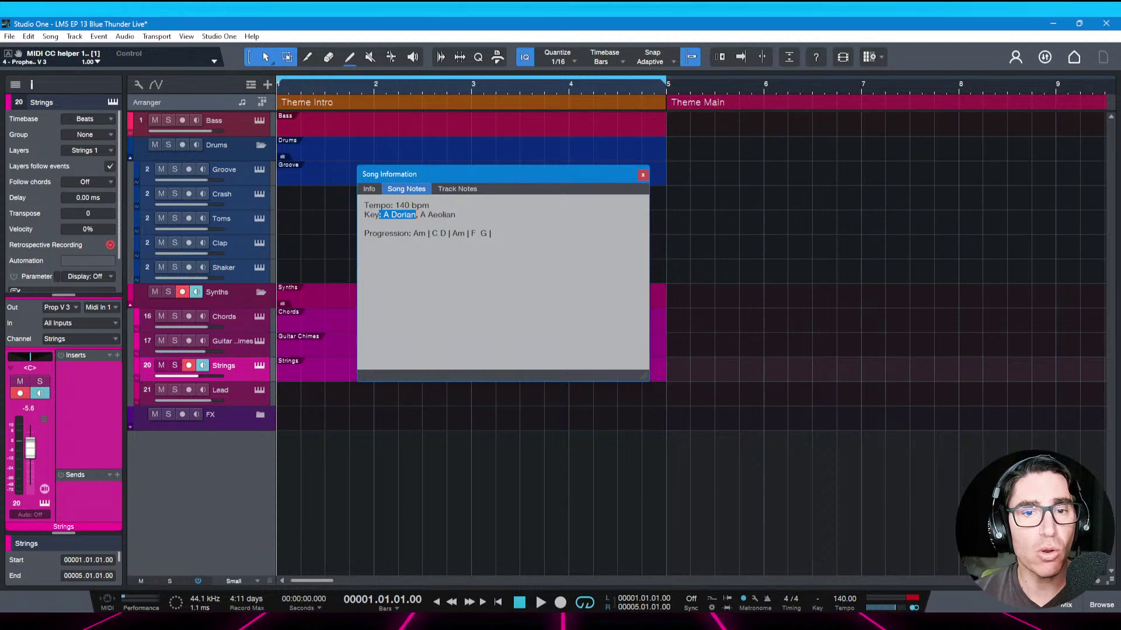
click(443, 251)
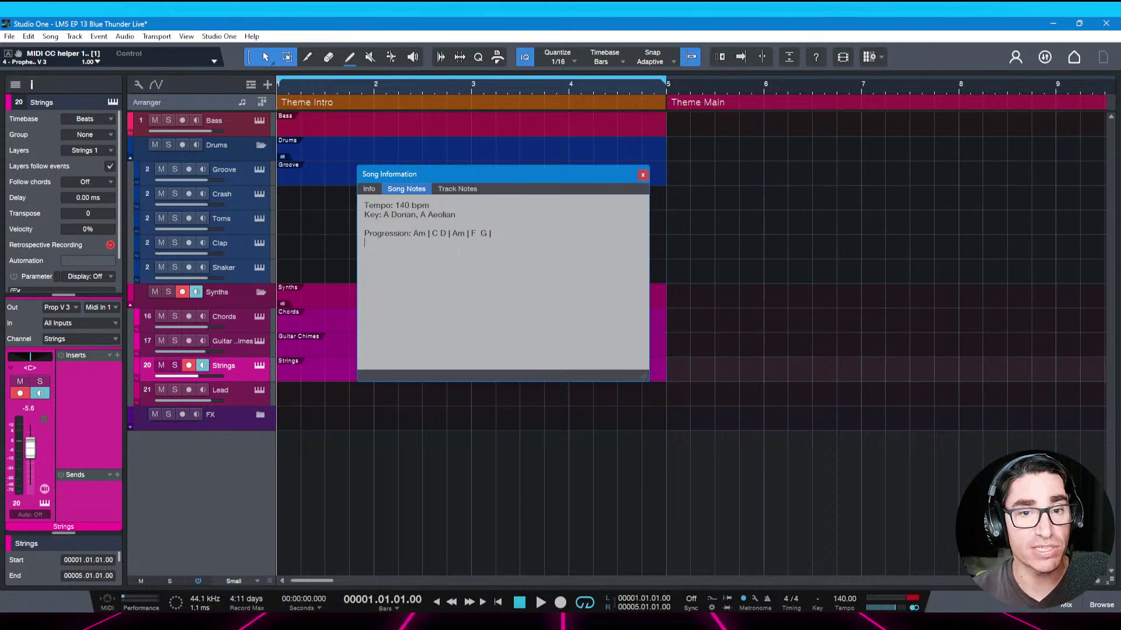
Save the song and close the song information window
click(341, 259)
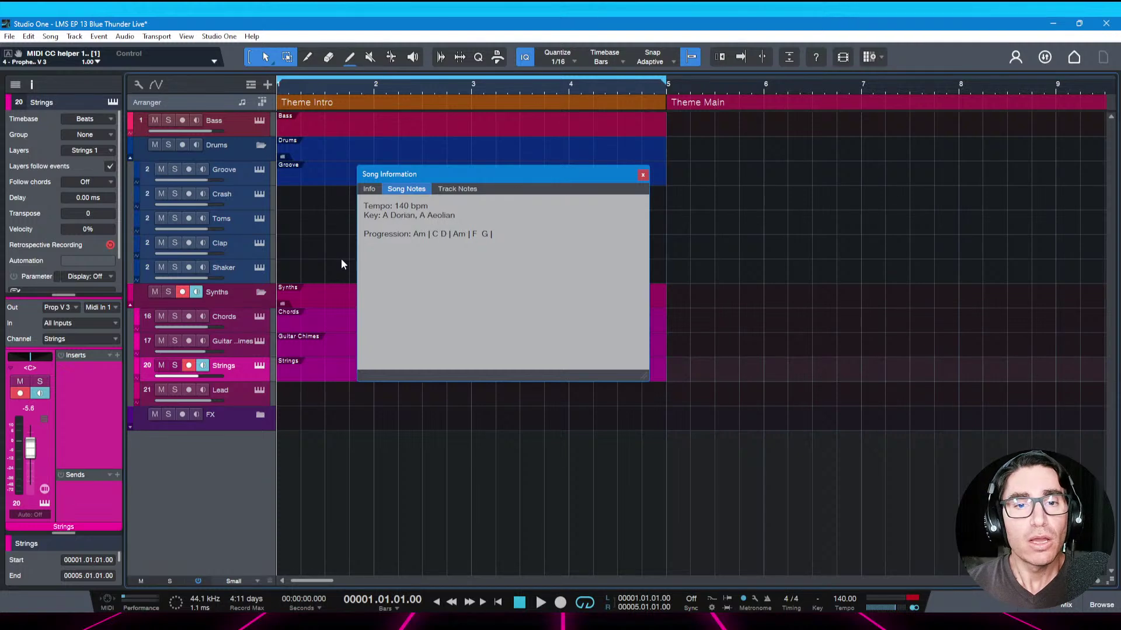
key(ctrl+s)
click(643, 175)
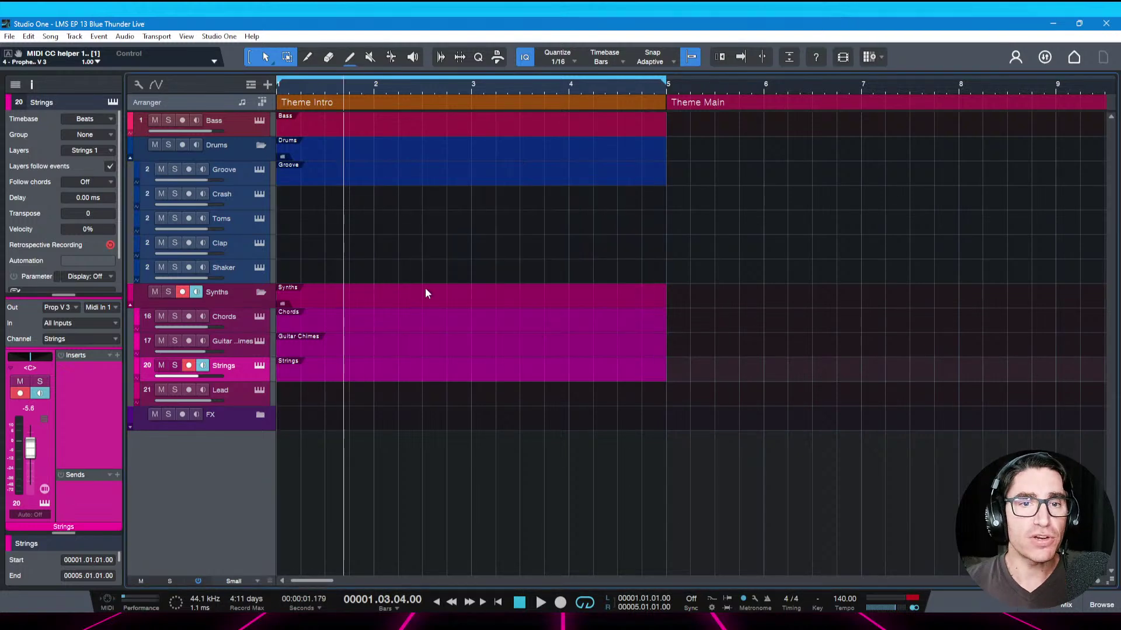
Open the Theme Intro's Bass part for note editing and audition a low note on its piano keyboard
scroll(475, 86, down, 3)
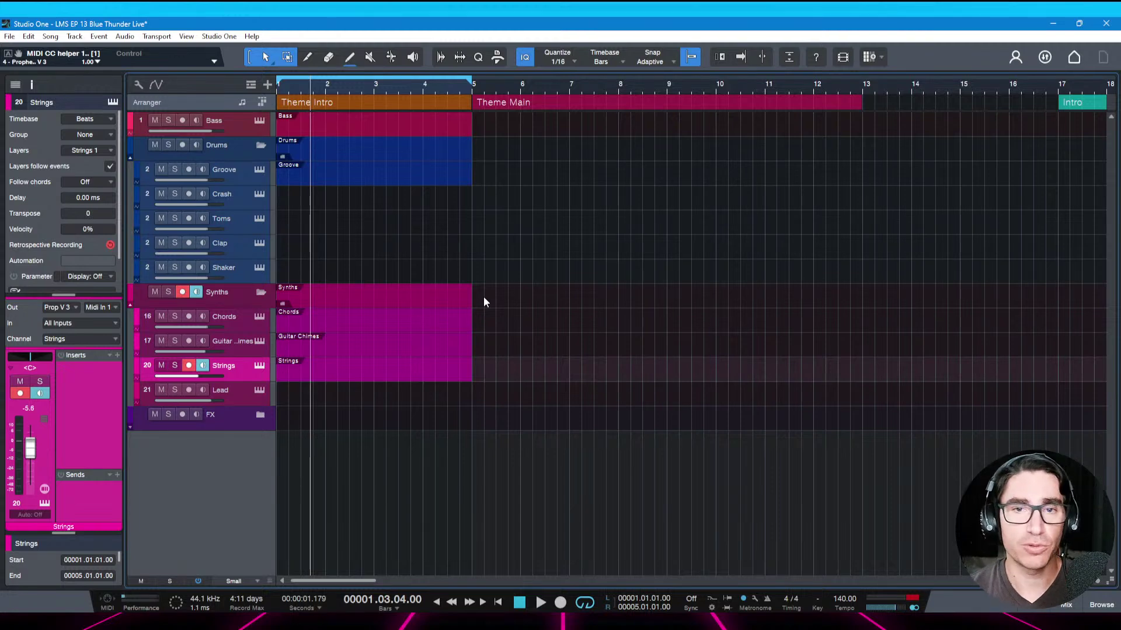
click(509, 102)
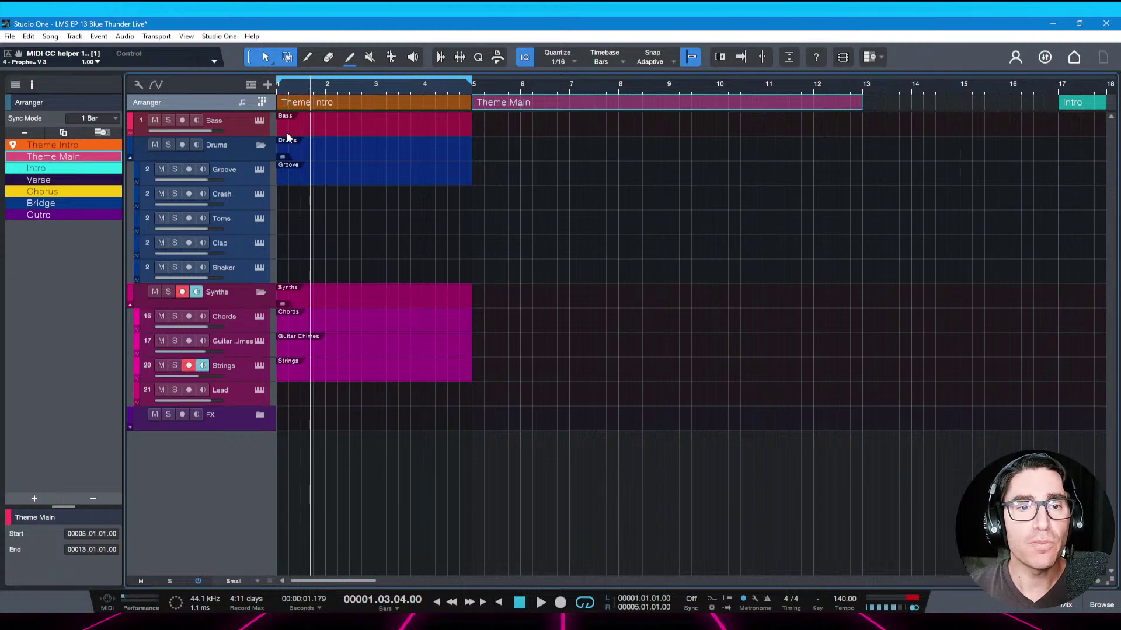
double_click(320, 124)
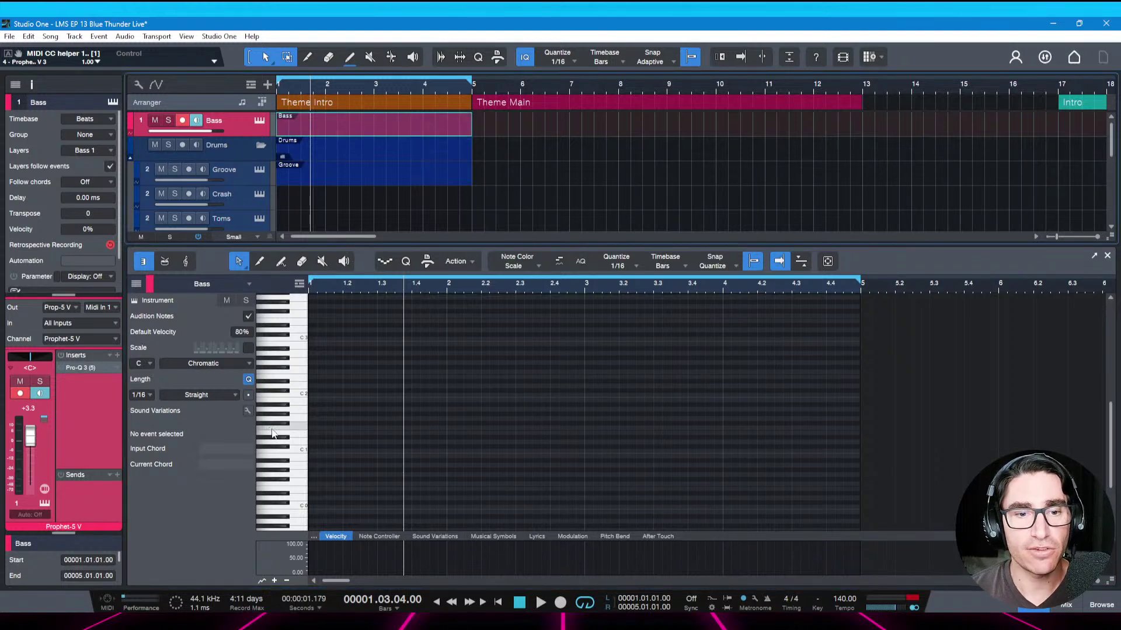
click(294, 456)
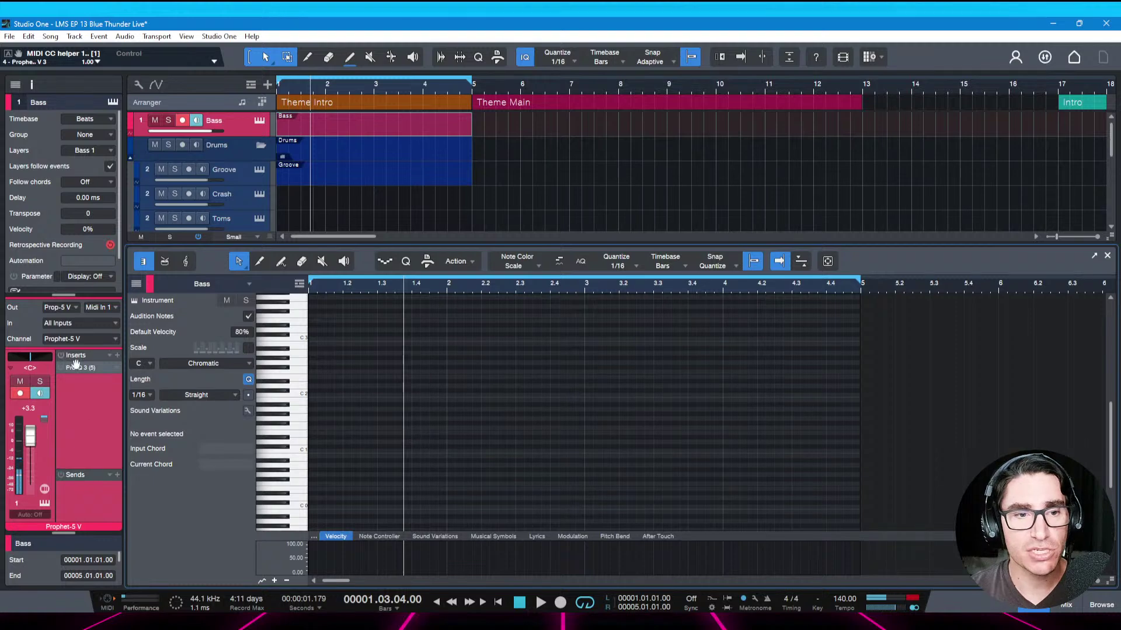
Inspect the Bass track's Prophet-5 V synth settings and close the instrument window
click(45, 504)
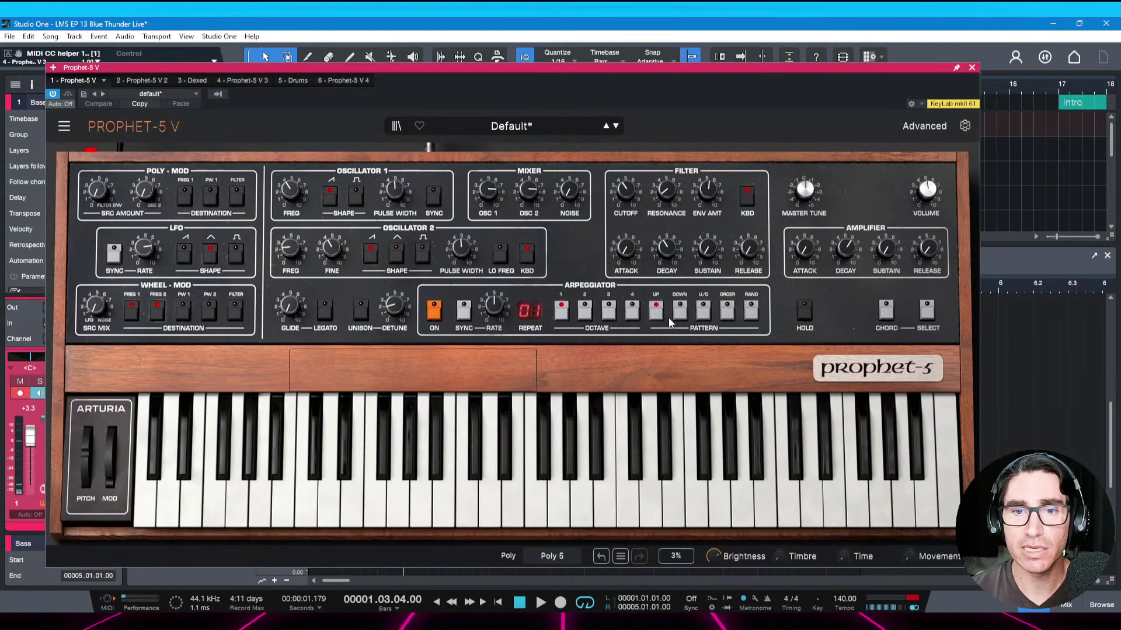
drag(617, 69, 621, 65)
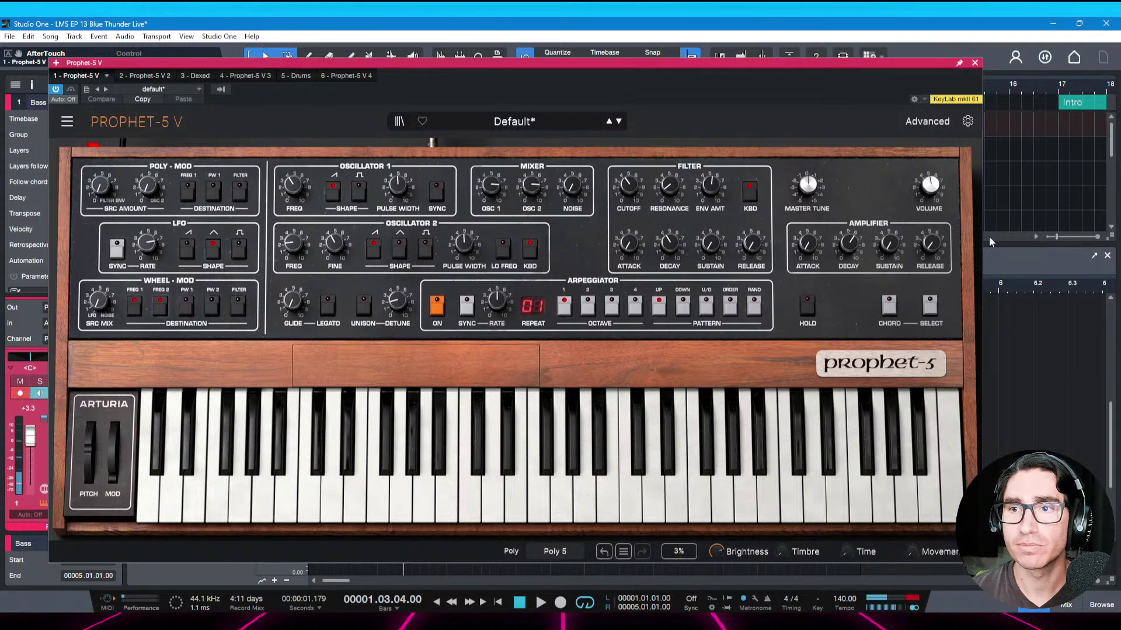
click(975, 63)
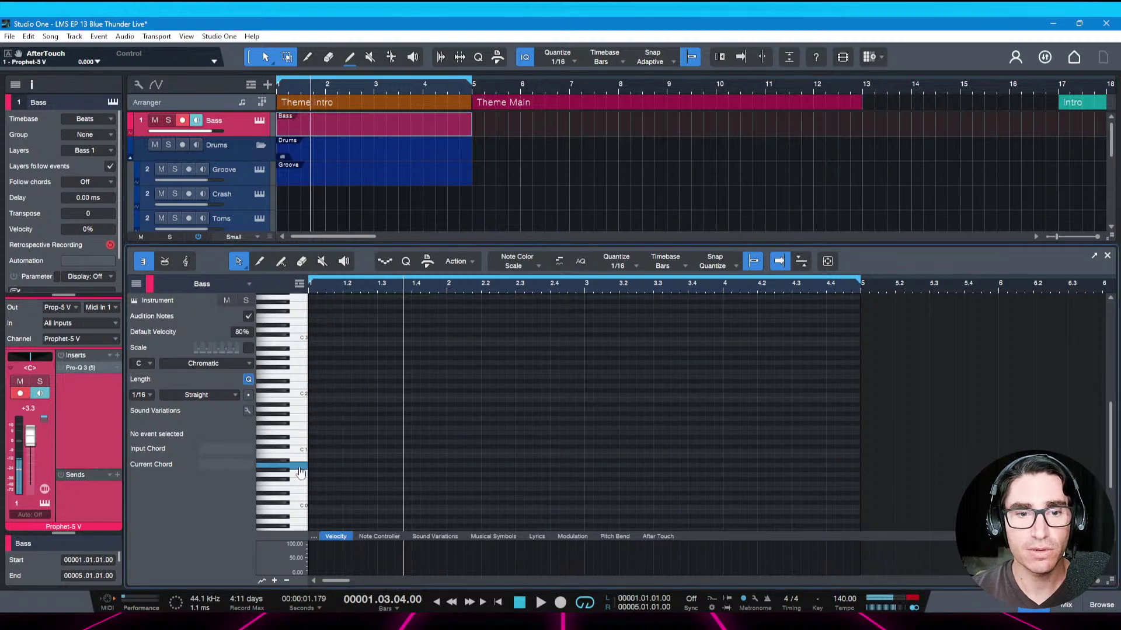
Fill bars 1 and 2 of the Bass part with repeated 1/16 A1 notes, and save the song after a playback check
double_click(319, 409)
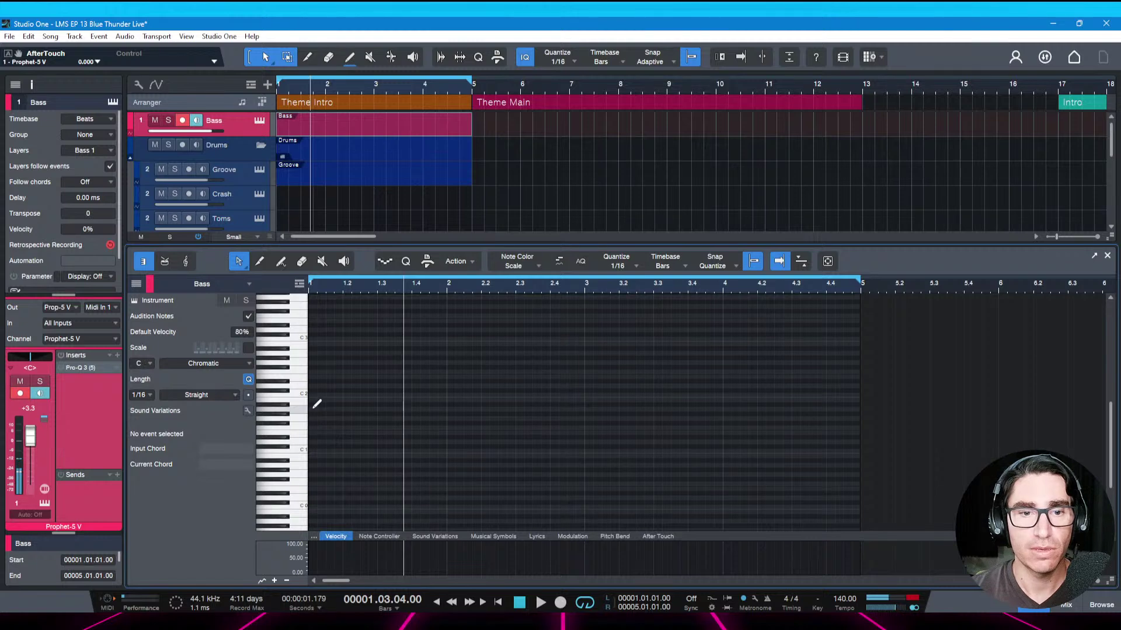
key(d)
key(d)
key(d)
key(d)
key(d)
key(d)
key(d)
key(d)
key(d)
key(d)
key(d)
key(d)
key(d)
key(d)
key(d)
key(d)
key(d)
key(d)
key(d)
key(d)
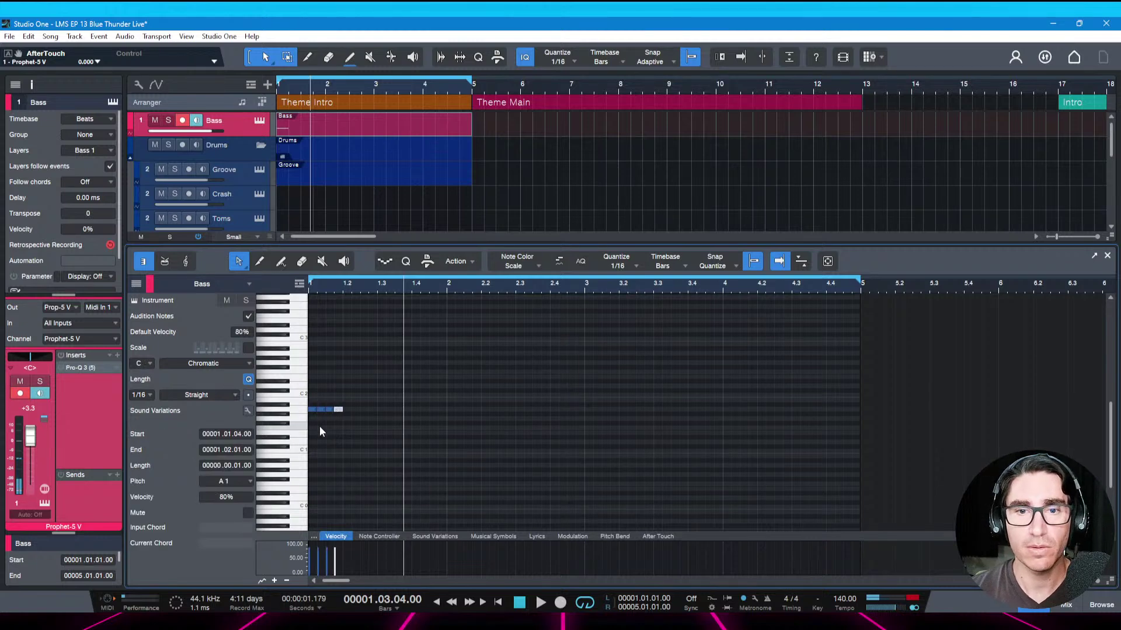
key(d)
key(d)
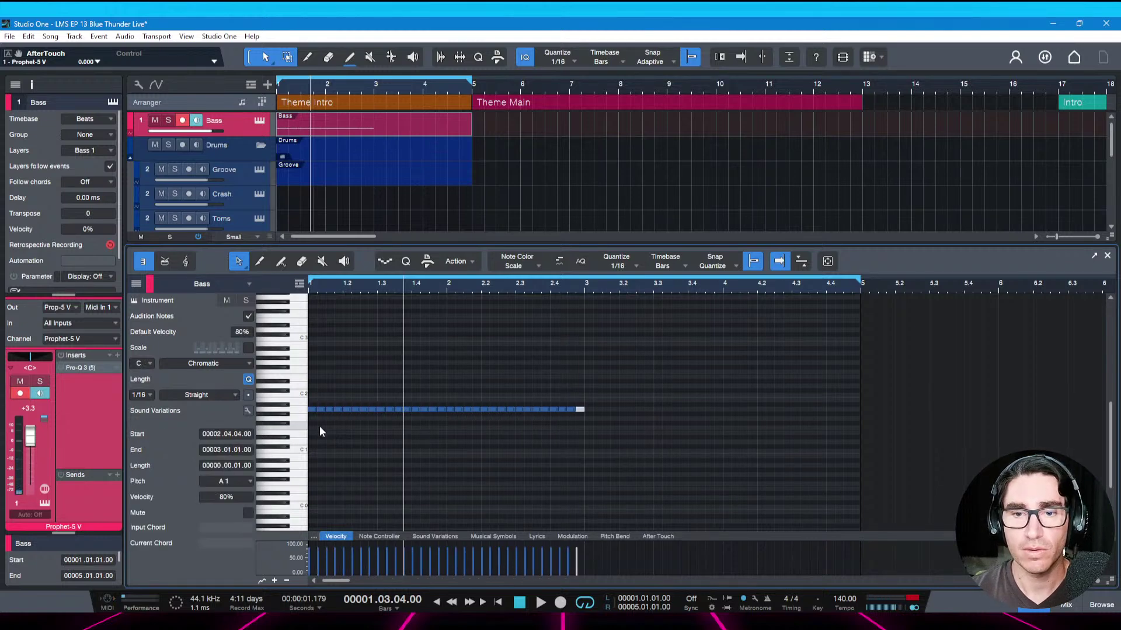
key(space)
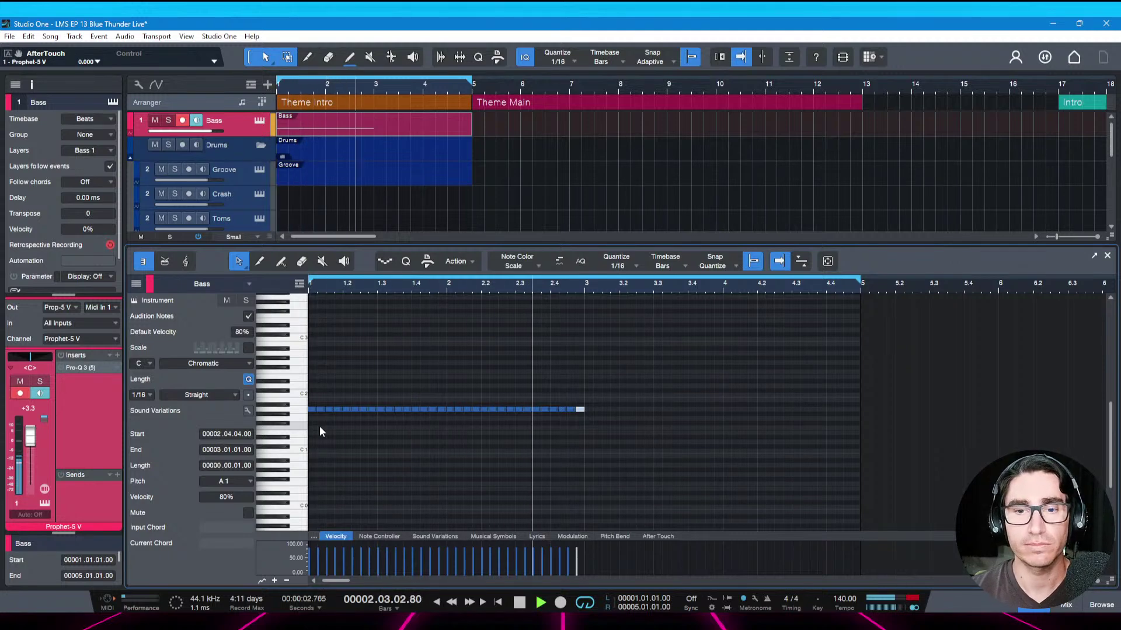
key(ctrl+s)
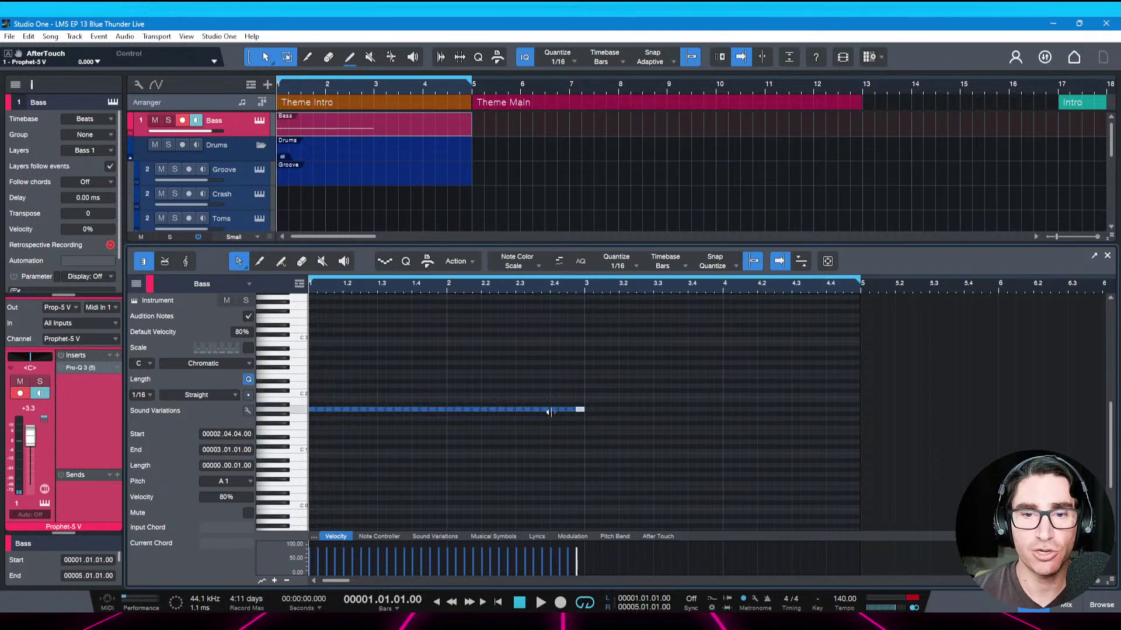
Change the last three 1/16 bass notes of bar 2 to D2, C2 and G1, and save the song after a playback check
click(554, 410)
drag(555, 411, 564, 406)
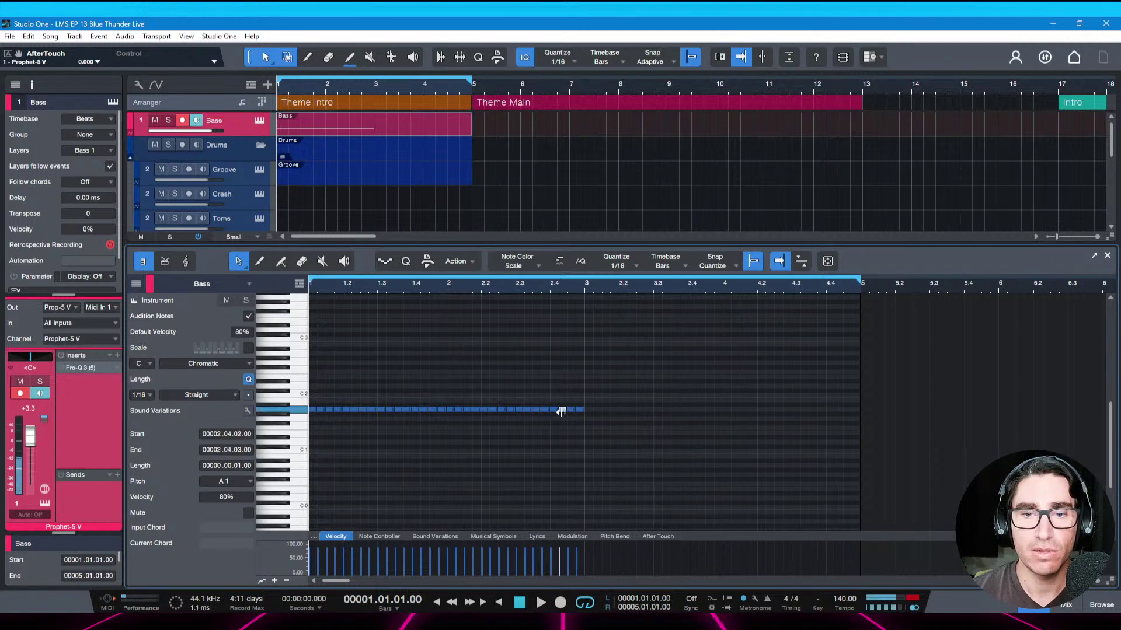
key(Up)
key(Up)
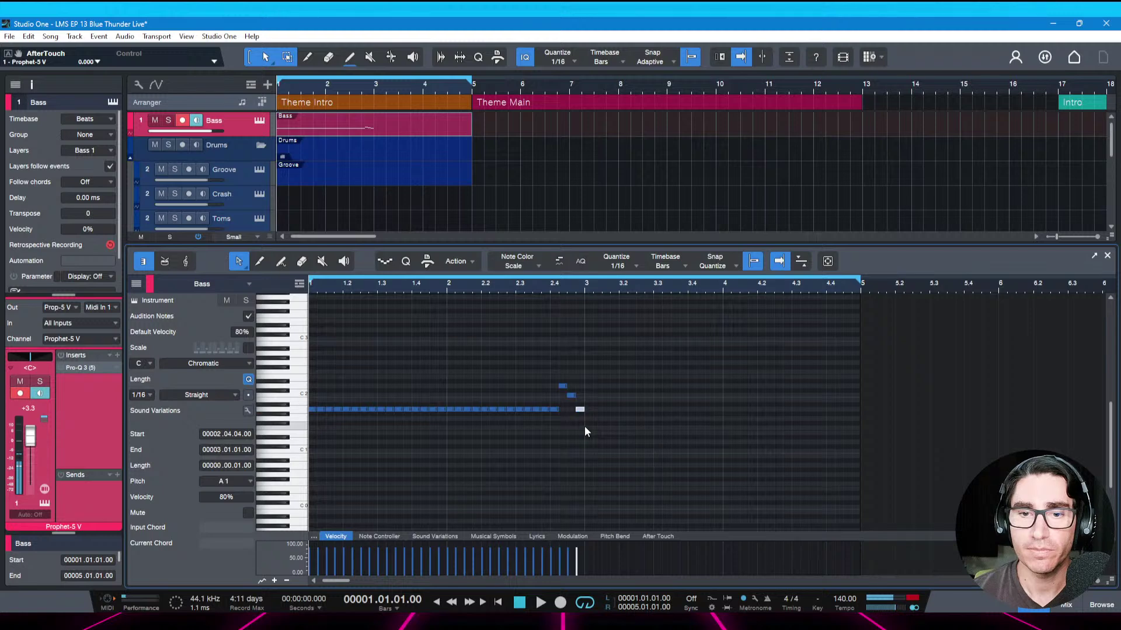
key(Down)
key(Down)
key(space)
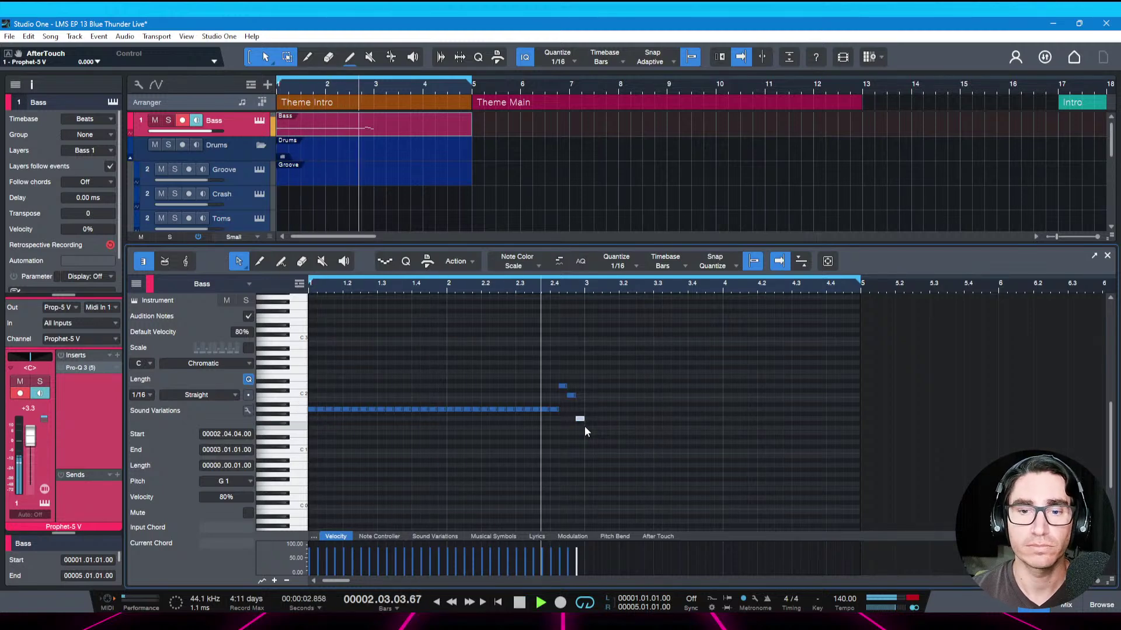
key(space)
key(ctrl+s)
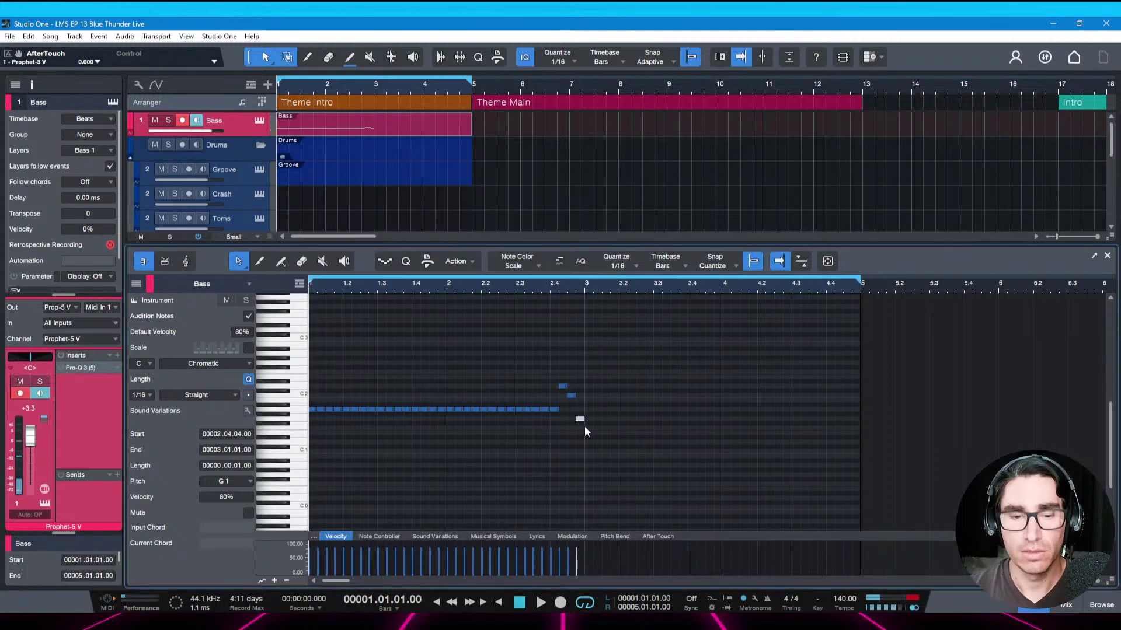
Duplicate the whole two-bar bass pattern into bars 3 and 4, saving the song while checking it in playback
key(ctrl+a)
key(ctrl+d)
key(space)
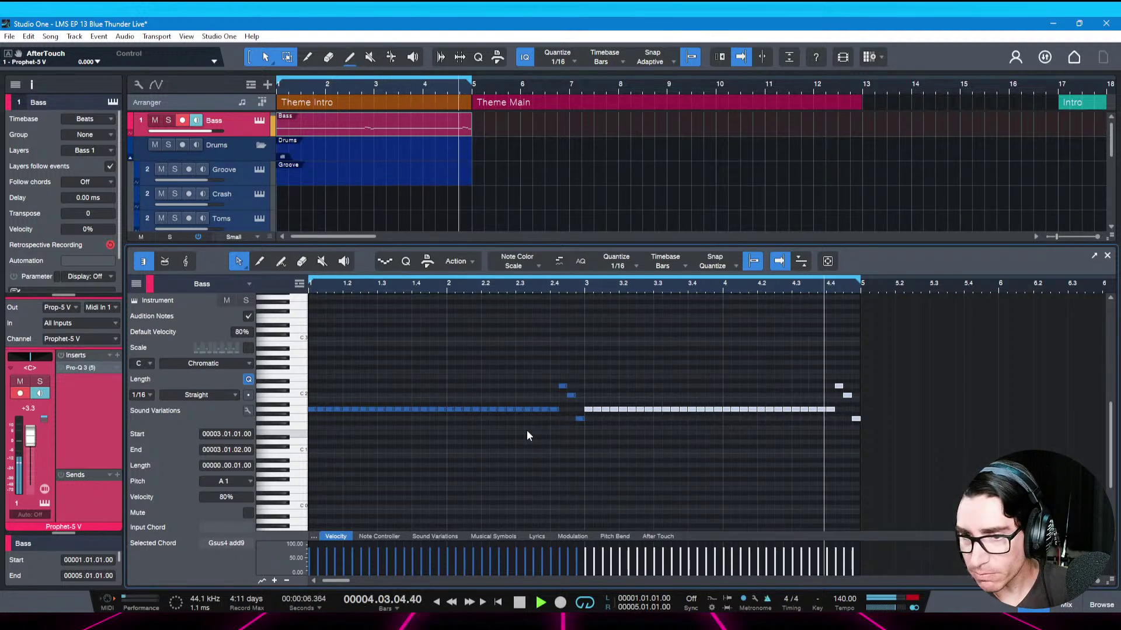
key(ctrl+s)
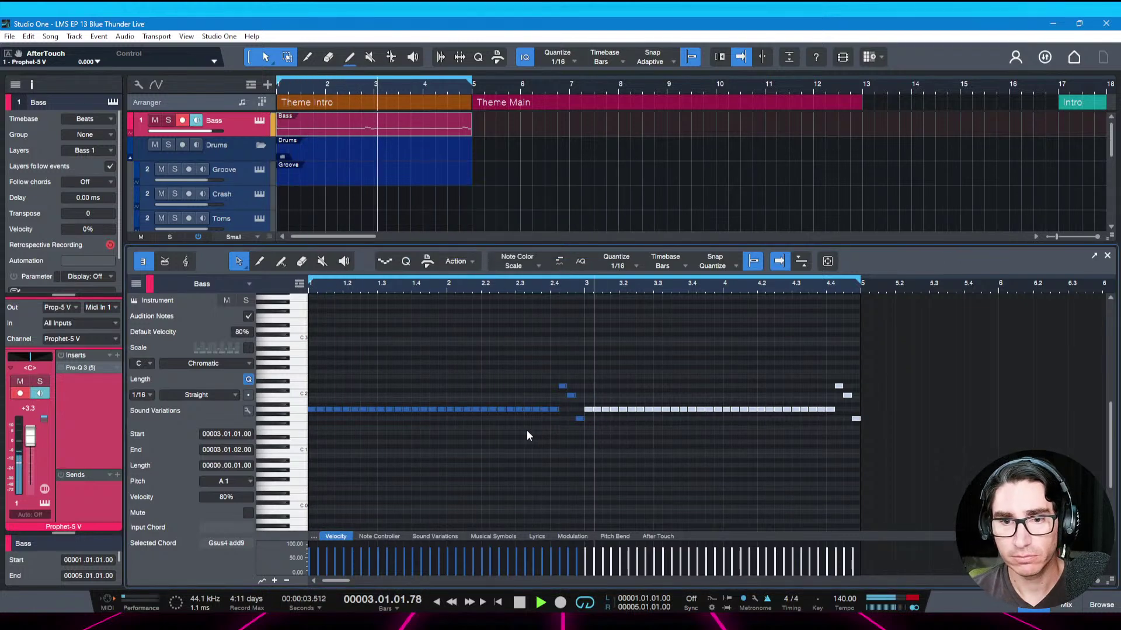
key(space)
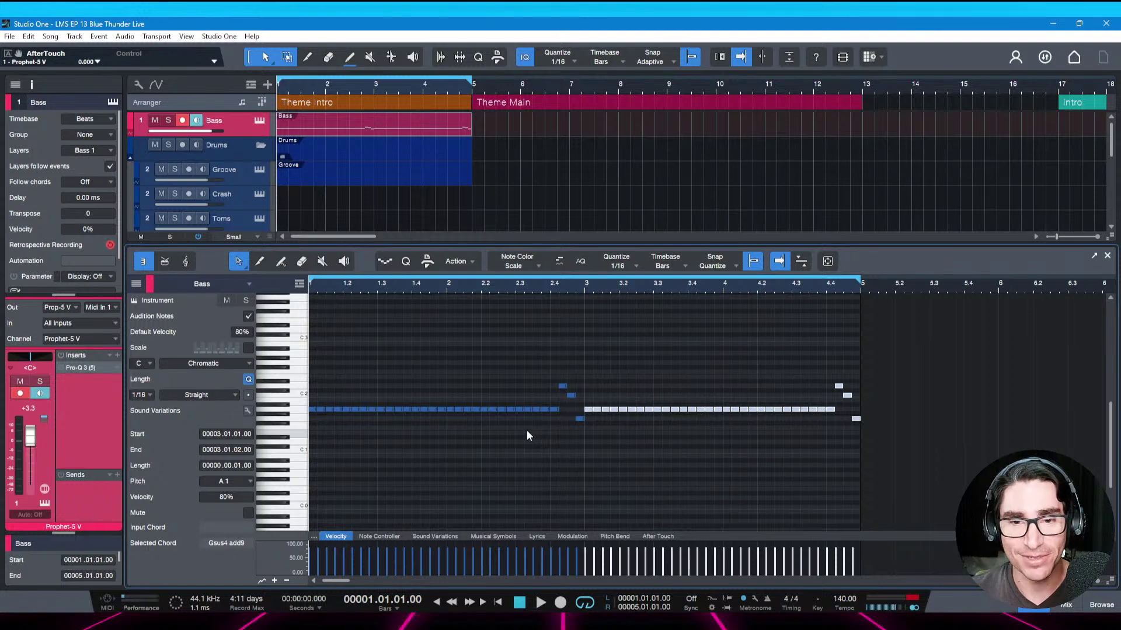
key(space)
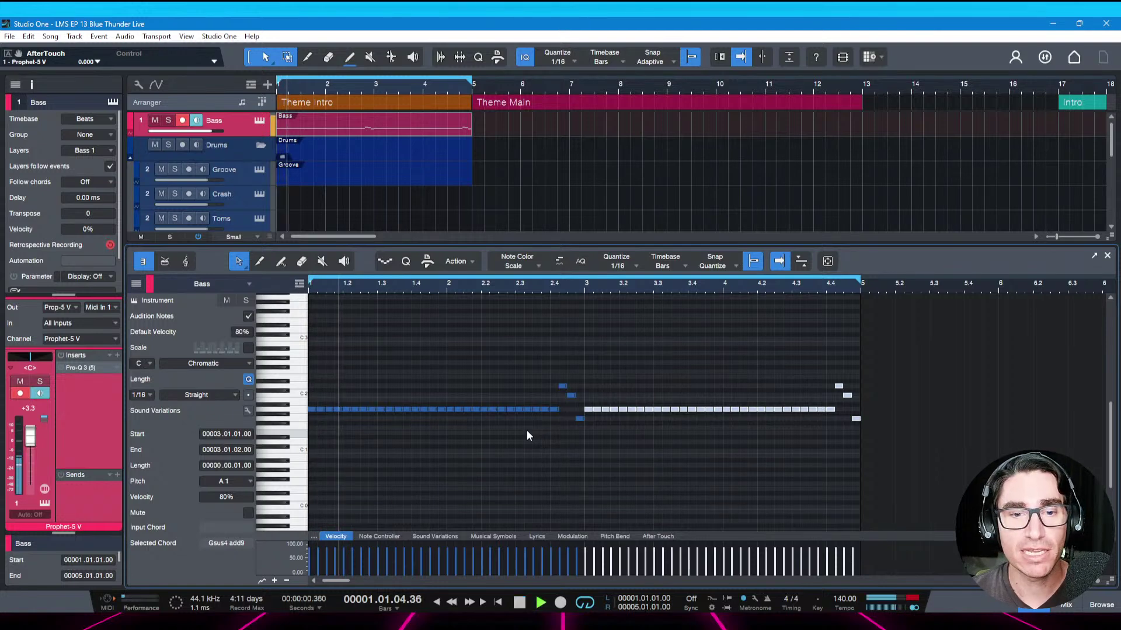
Stop playback and place a kick hit on each of the four beats of bar 1 in the Groove part
key(space)
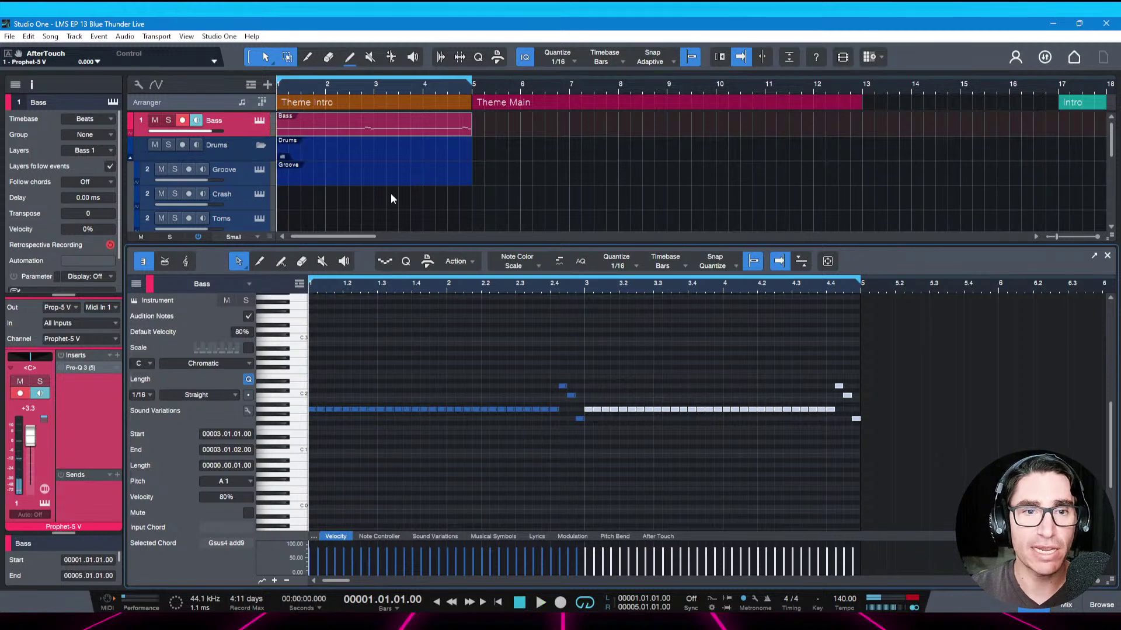
scroll(391, 194, down, 1)
click(286, 159)
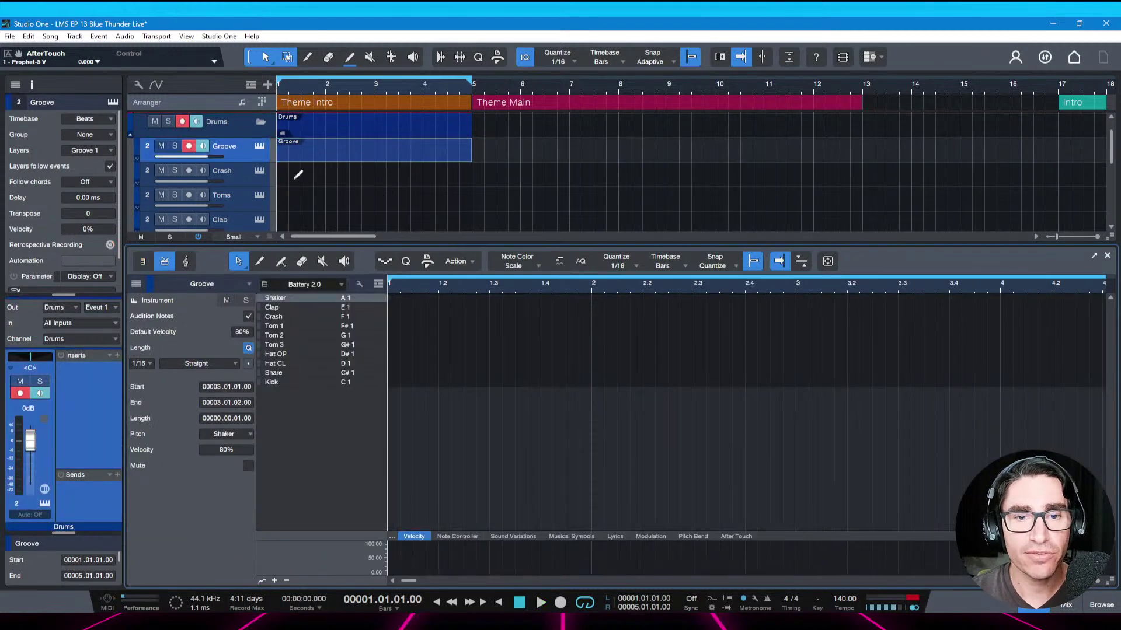
alt+click(391, 382)
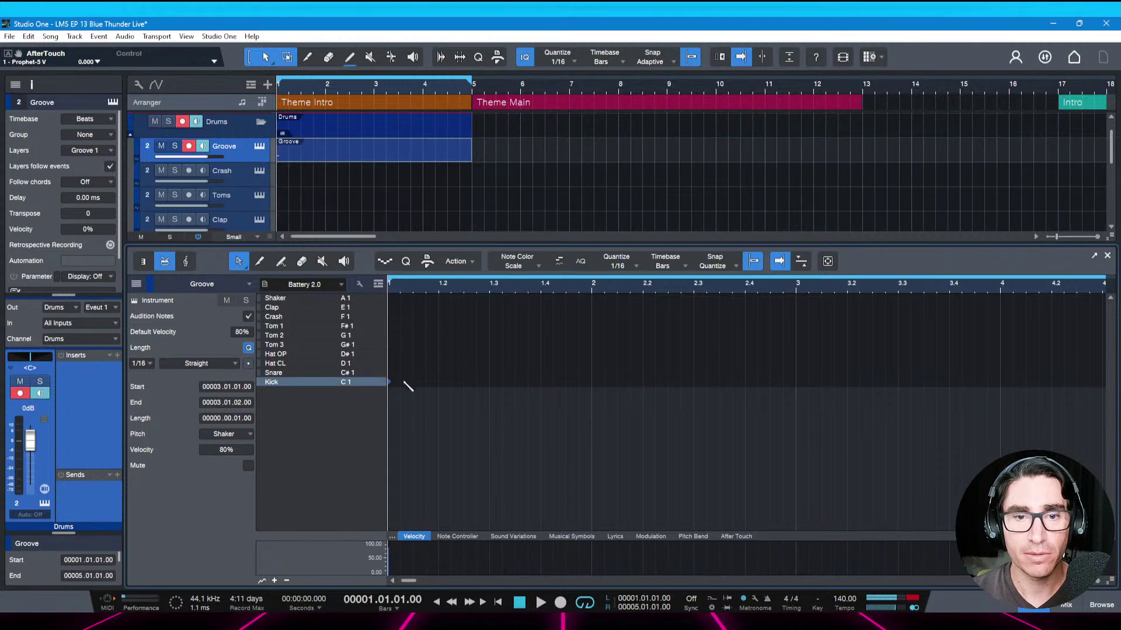
alt+click(441, 382)
alt+click(492, 382)
alt+click(542, 382)
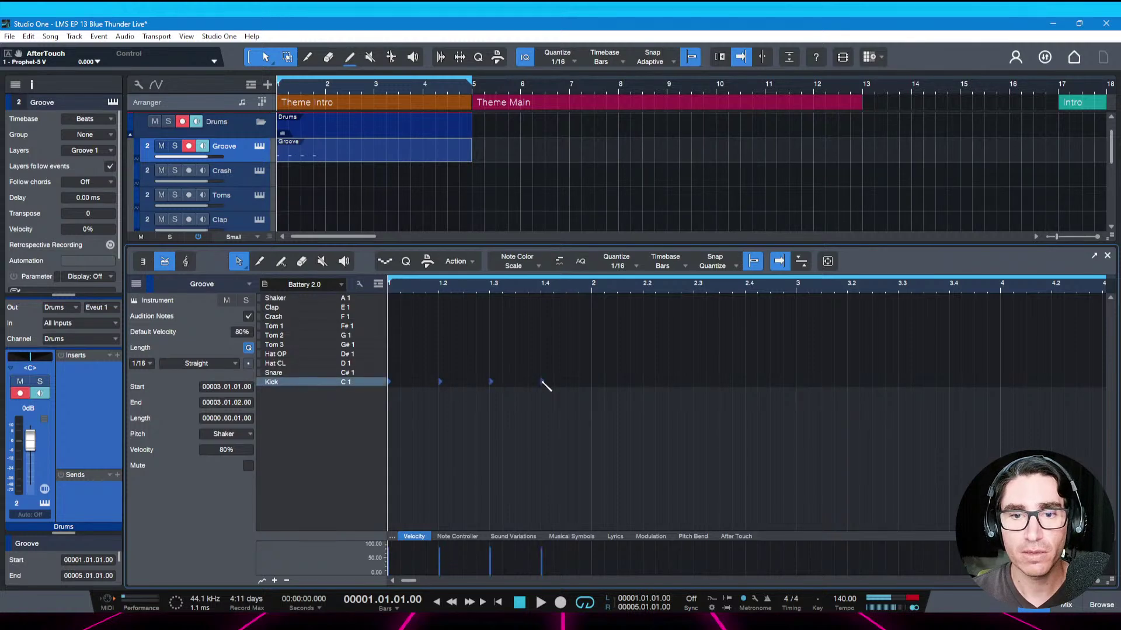
Duplicate the bar 1 kick pattern through bars 2, 3 and 4 of the Groove part, and save the song
drag(592, 528, 385, 381)
key(ctrl+d)
key(ctrl+d)
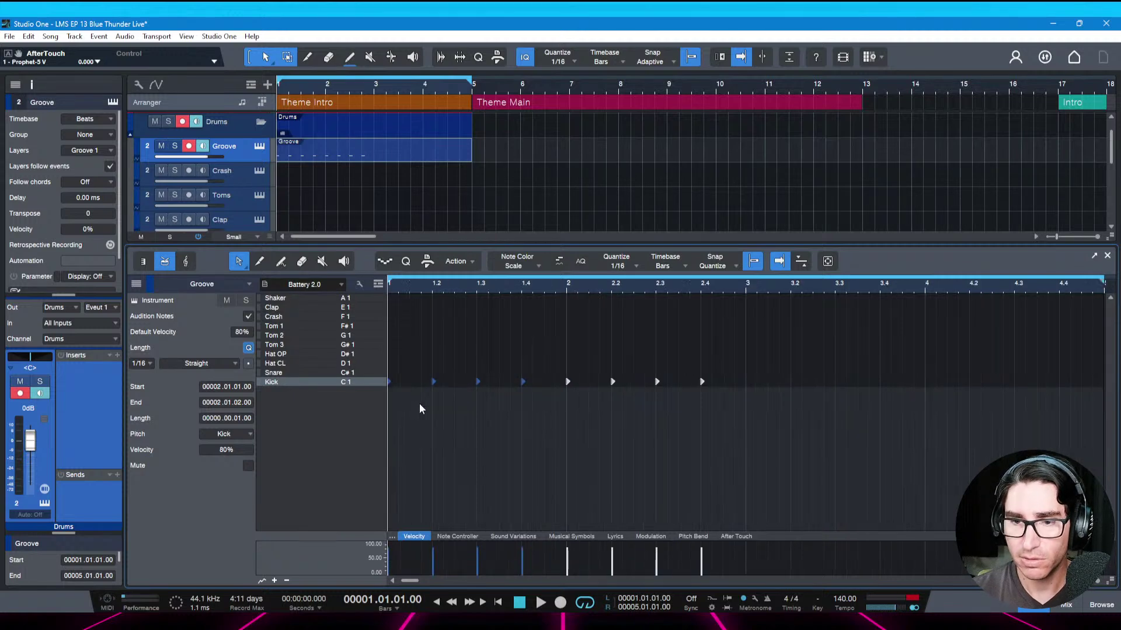
key(ctrl+d)
key(ctrl+s)
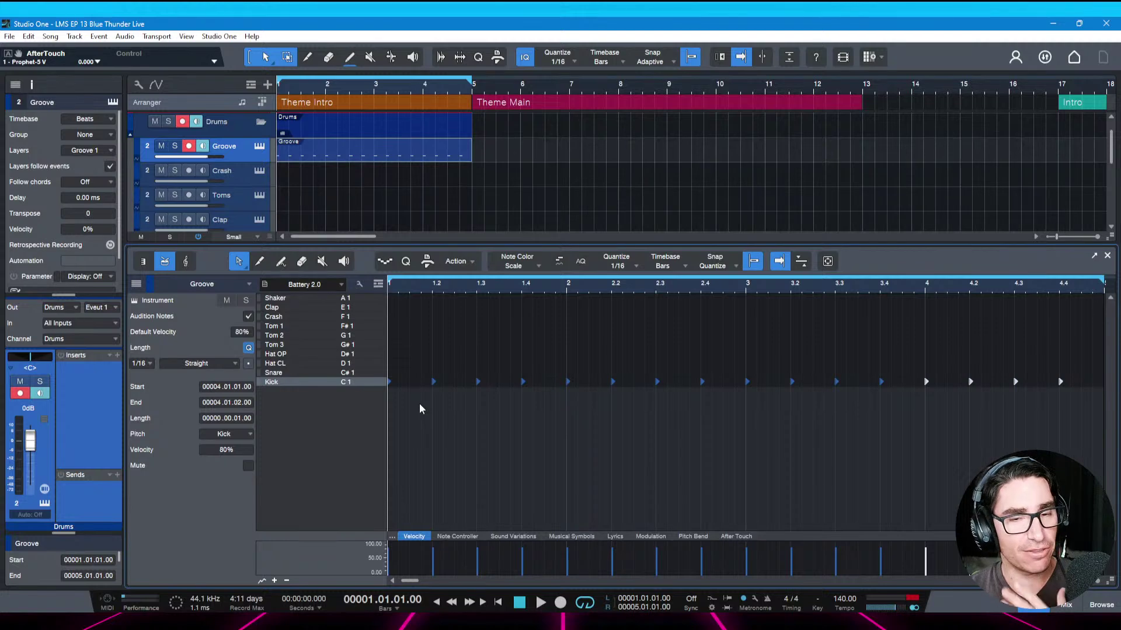
During playback, set the Kick channel level to -4.0 dB and the bass Prophet-5 V channel to -0.5 dB, saving the song
key(space)
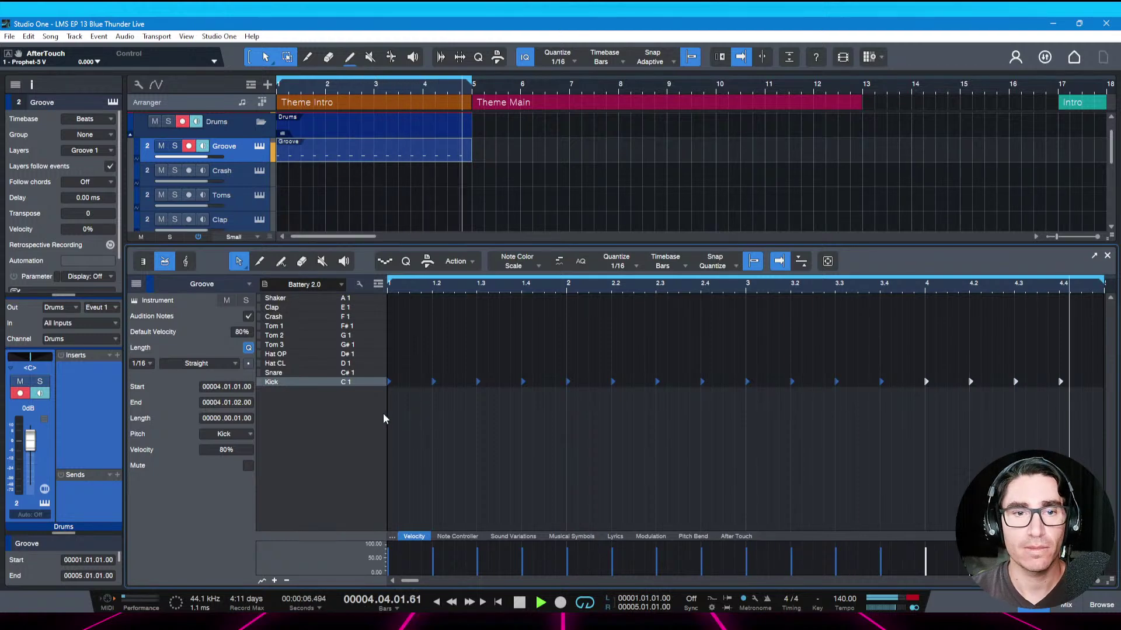
key(F3)
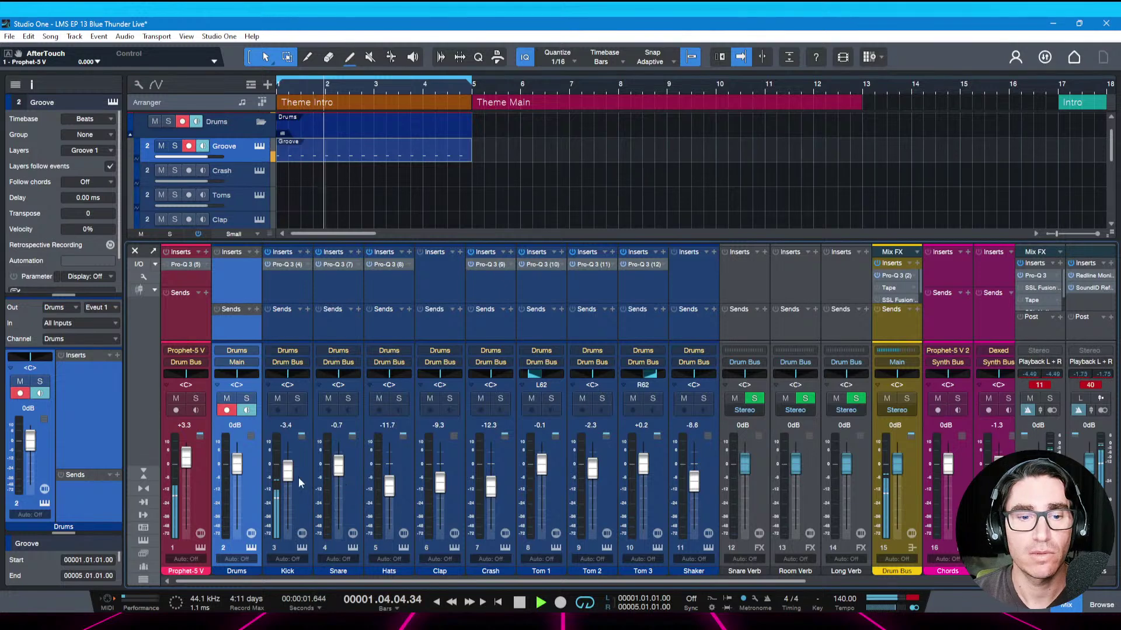
drag(287, 476, 287, 477)
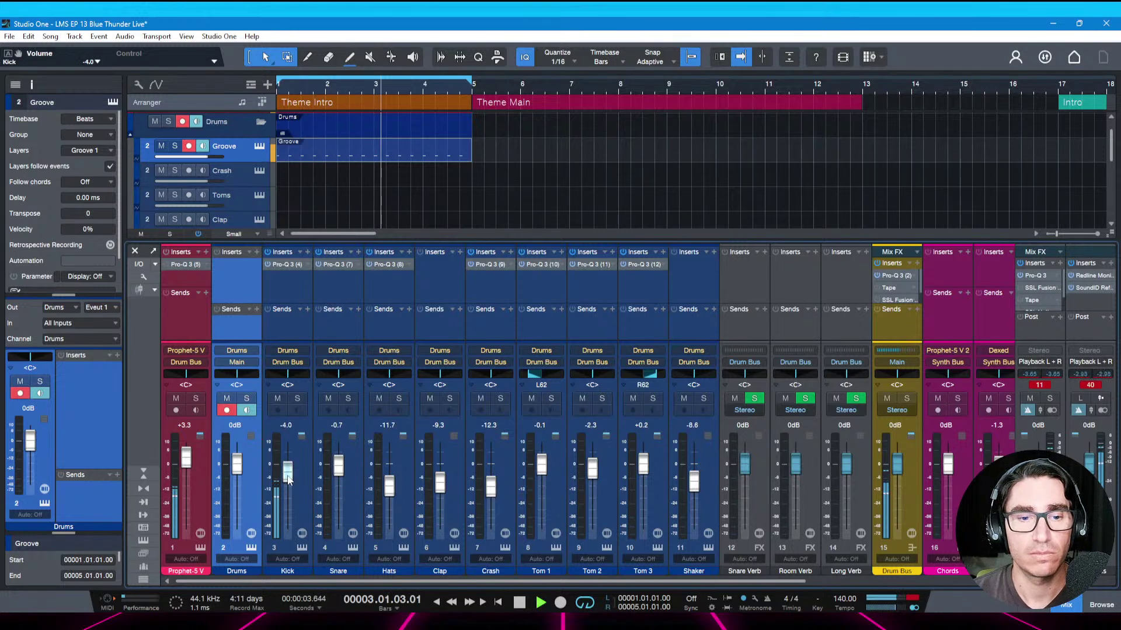
drag(187, 459, 187, 465)
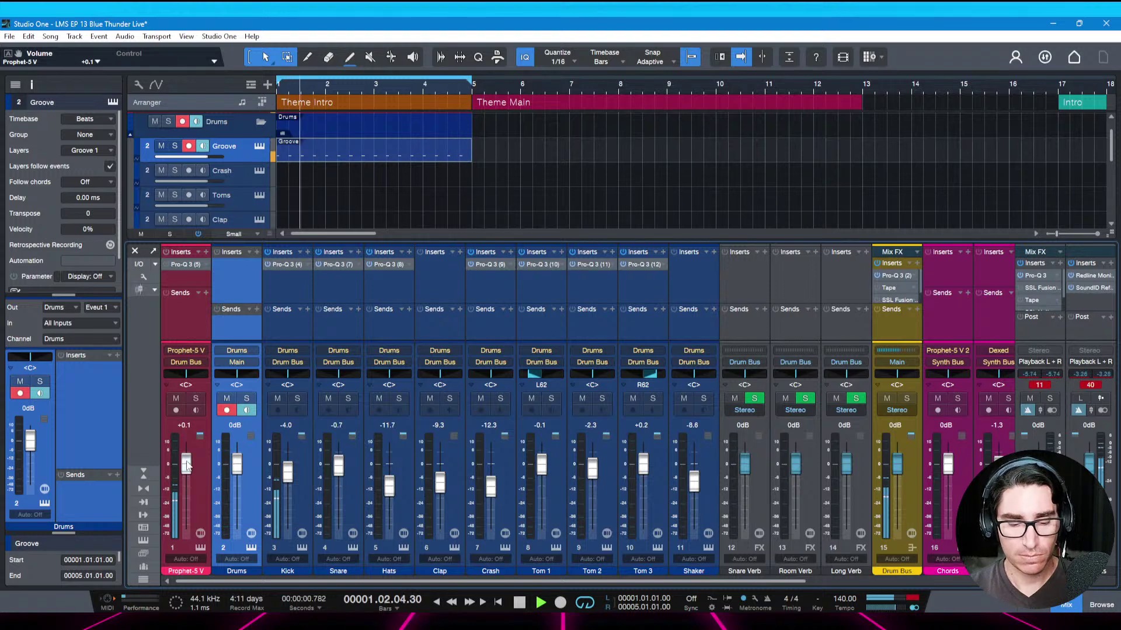
key(ctrl+s)
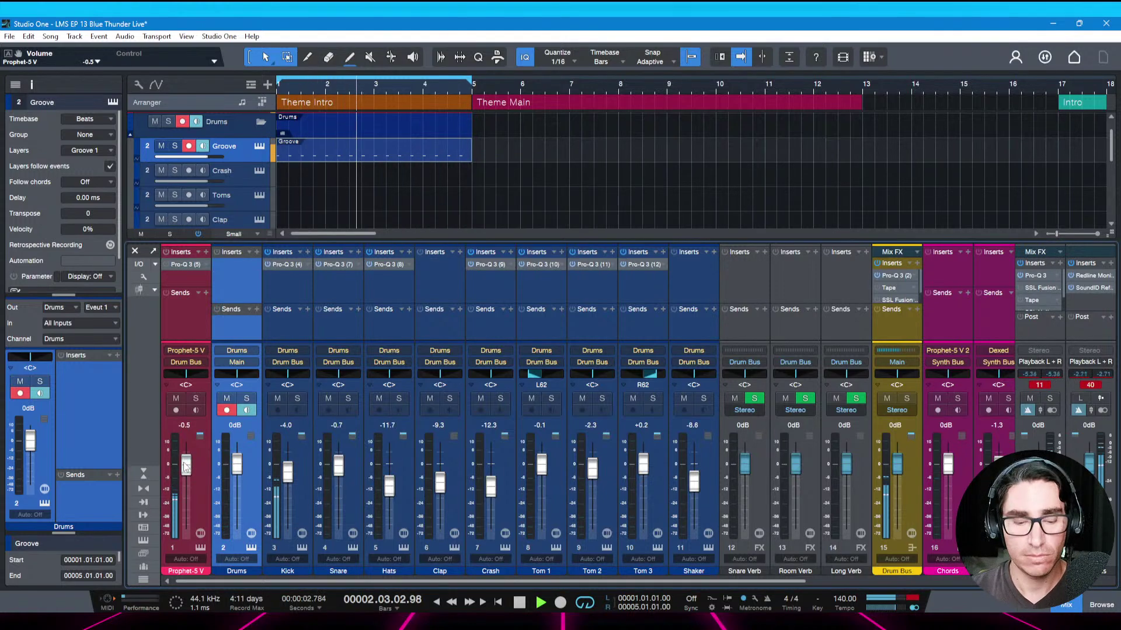
drag(186, 461, 186, 463)
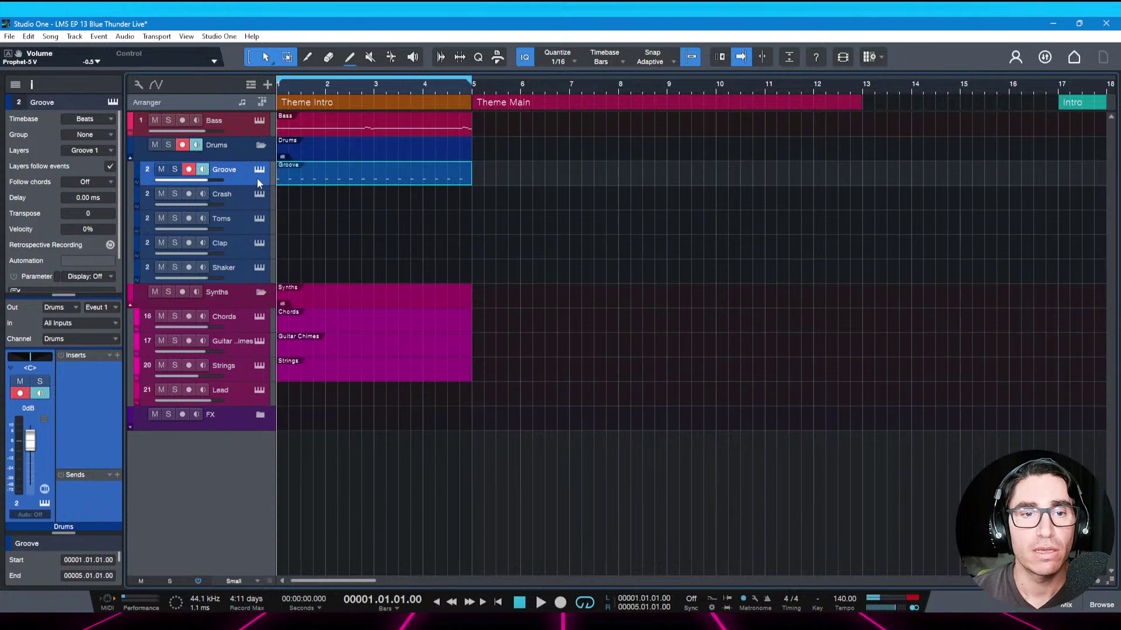
Audition every drum cell in the Groove track's Battery kit, from kick to shaker, and play back the Theme Intro with the instrument window closed
click(259, 172)
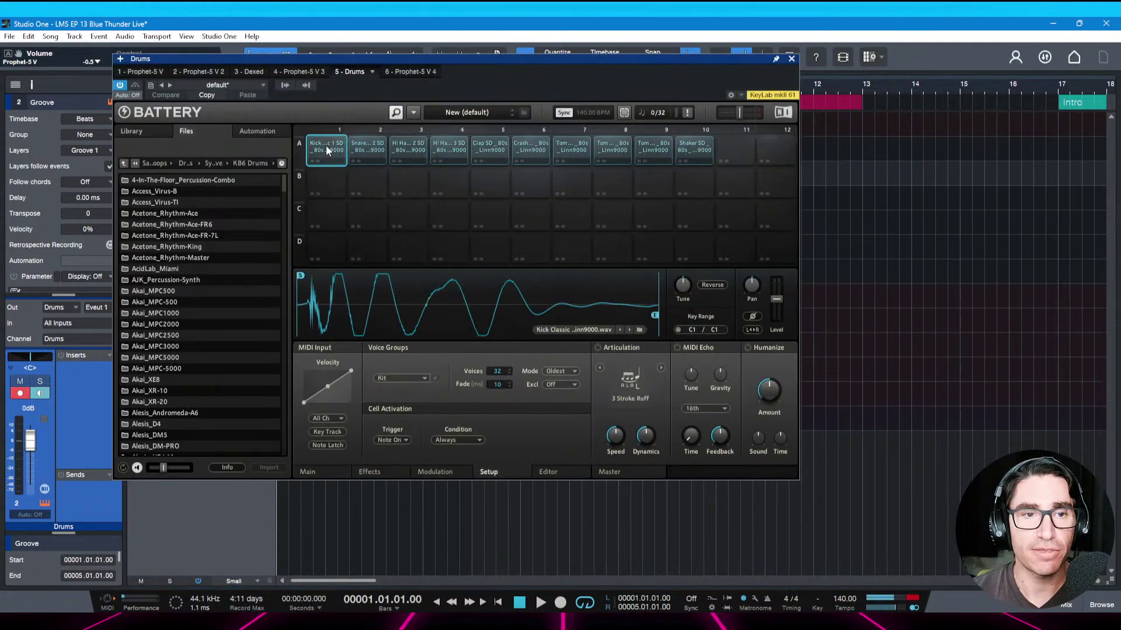
click(369, 149)
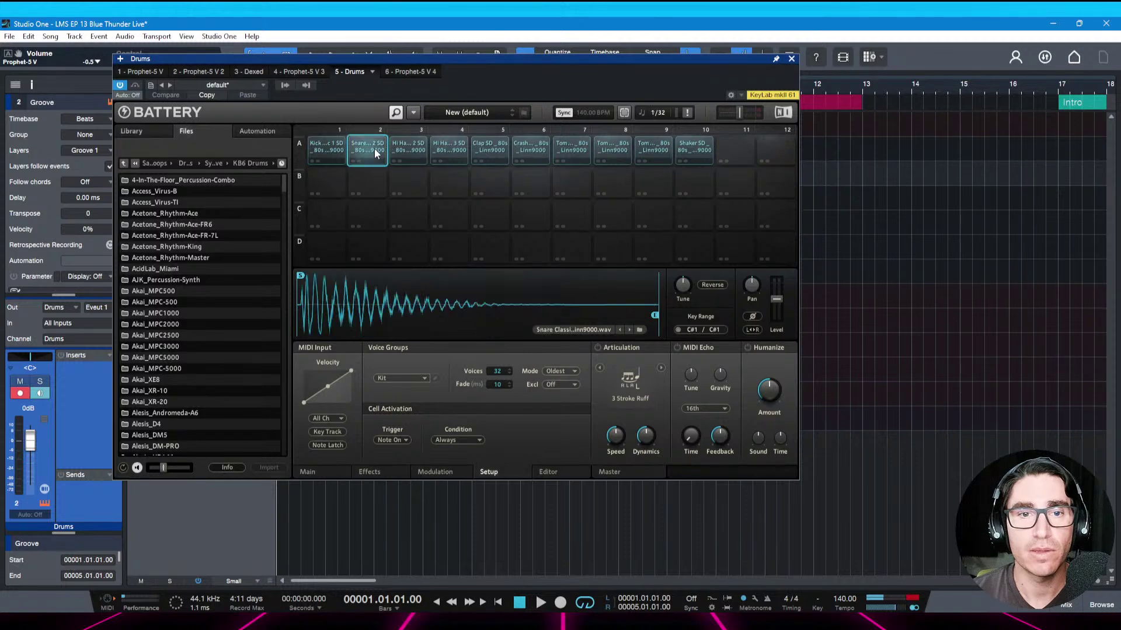
click(411, 149)
click(450, 150)
click(484, 152)
click(522, 152)
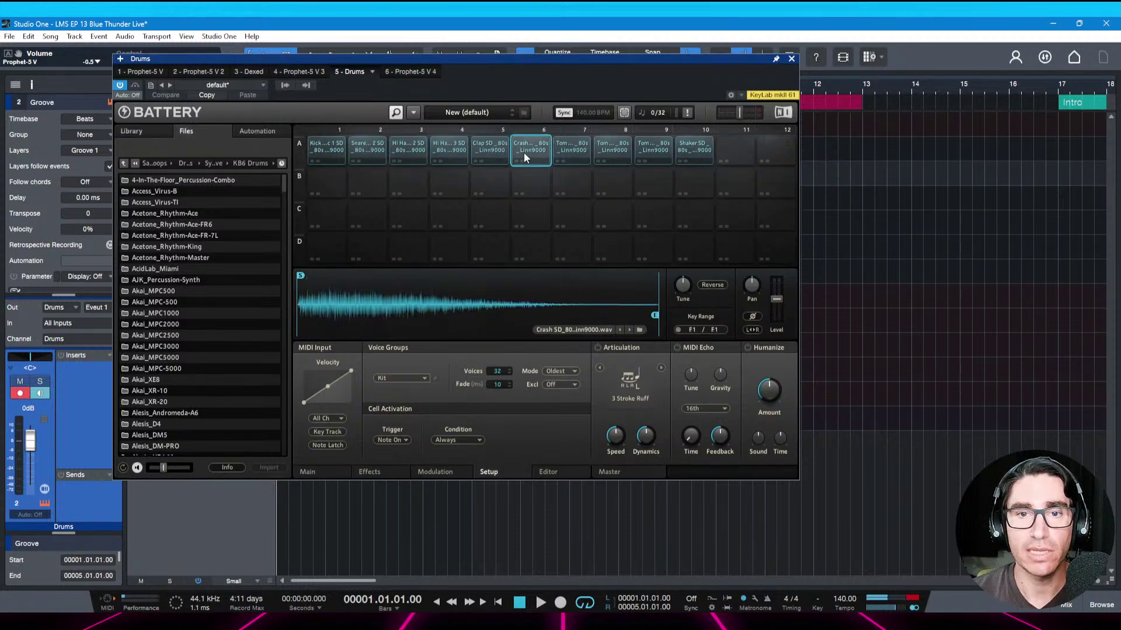
click(572, 153)
click(615, 152)
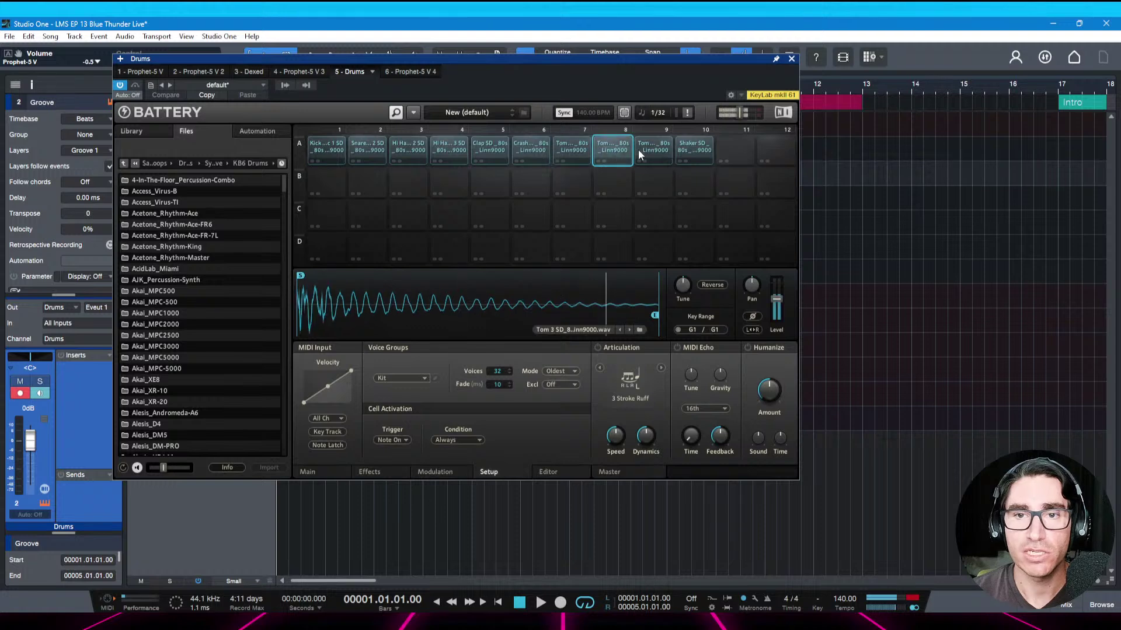
click(649, 149)
click(693, 150)
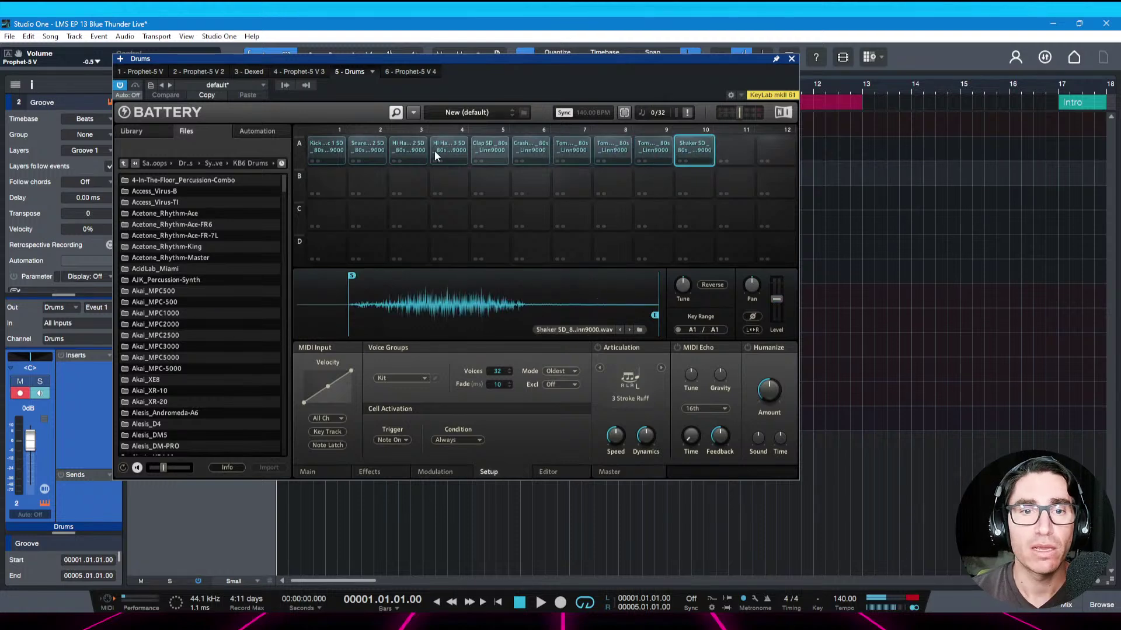
click(321, 144)
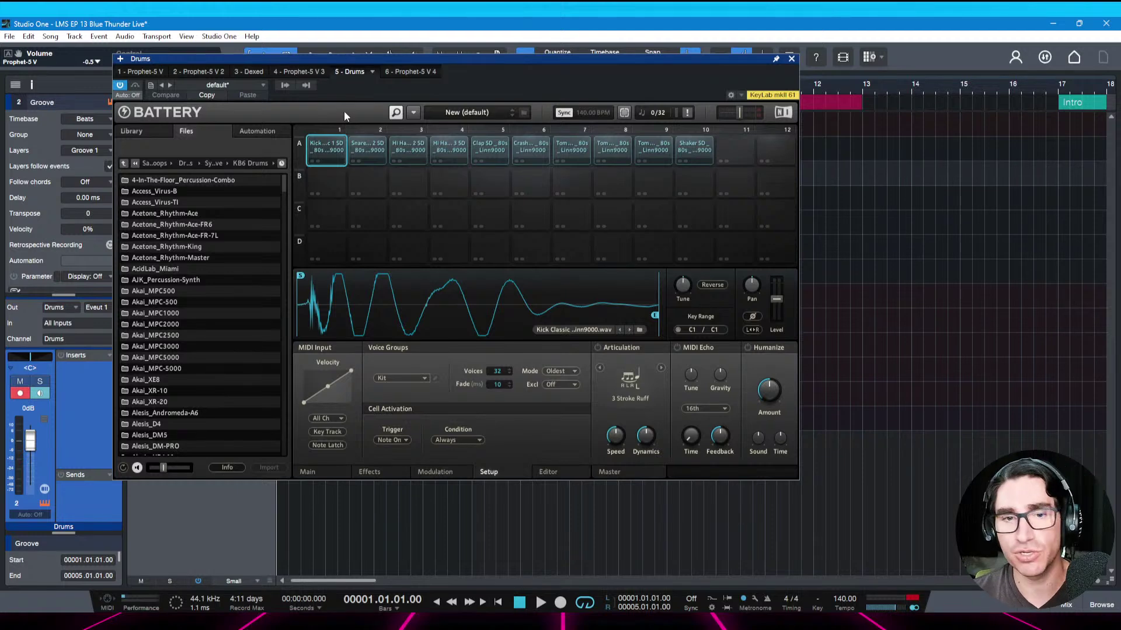
click(791, 58)
key(space)
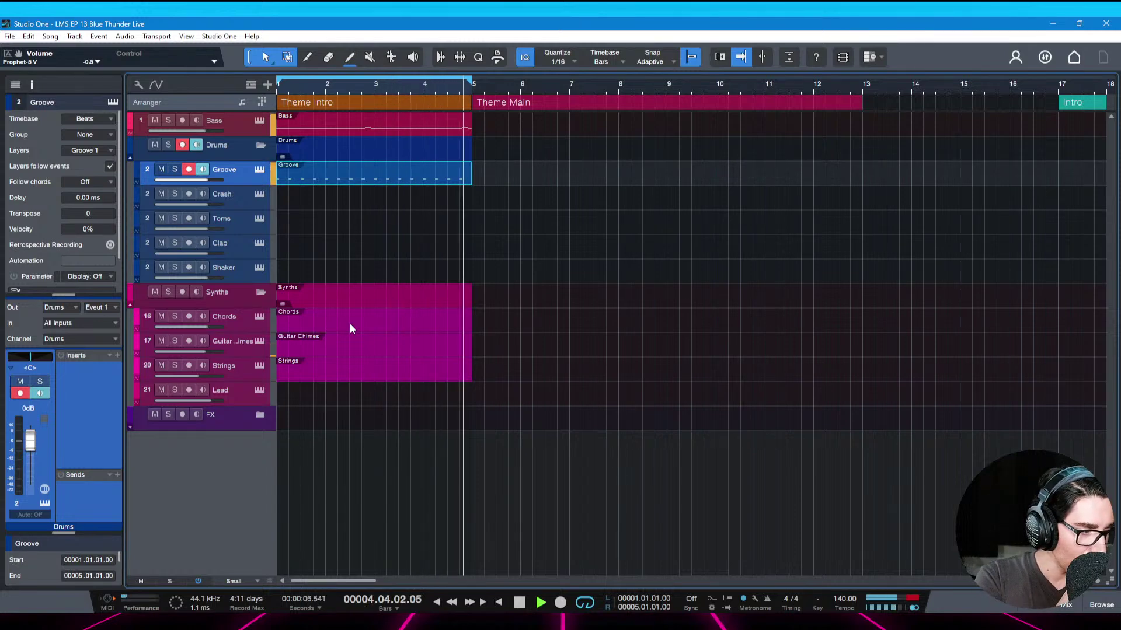
key(space)
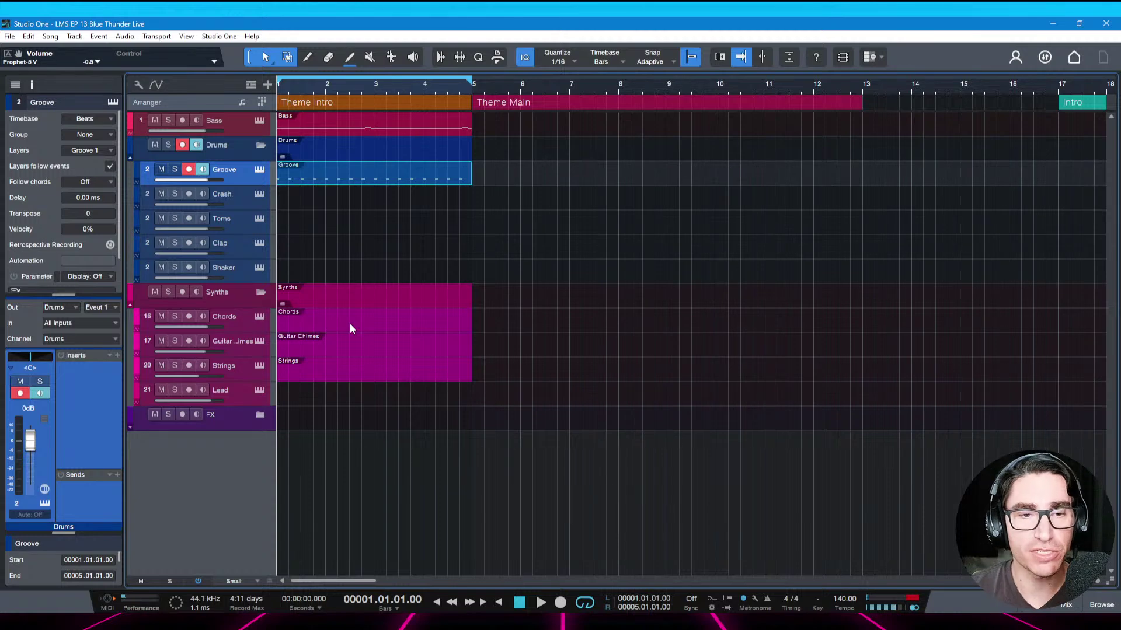
Inspect the Guitar Chimes track's Dexed synth settings and close the instrument window
click(245, 349)
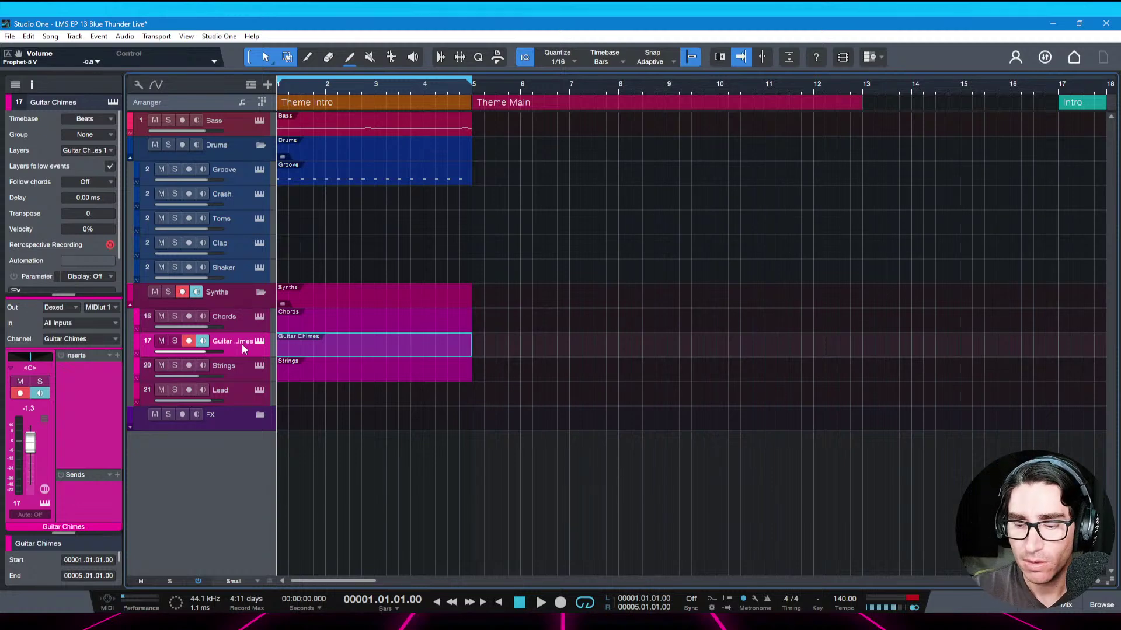
click(259, 343)
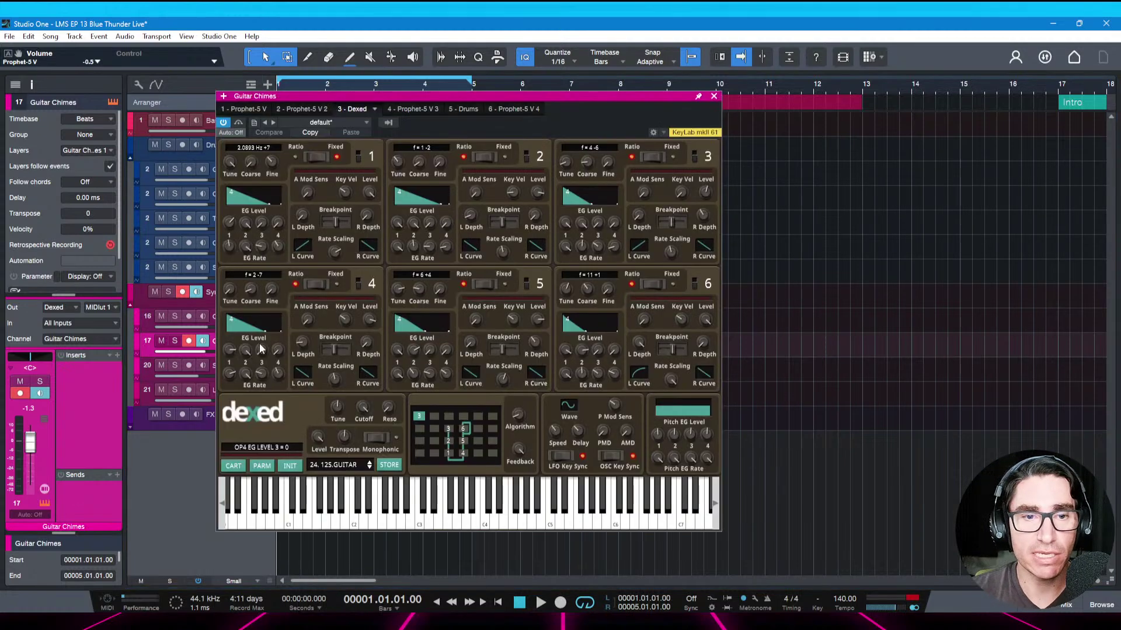
drag(466, 93, 541, 105)
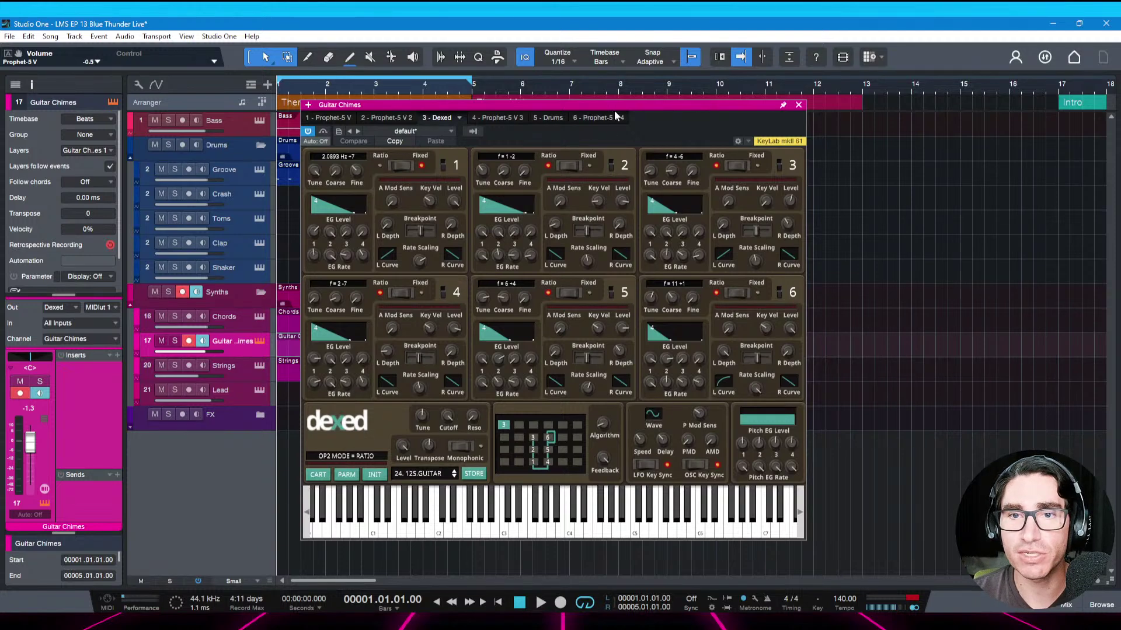
drag(612, 103, 612, 103)
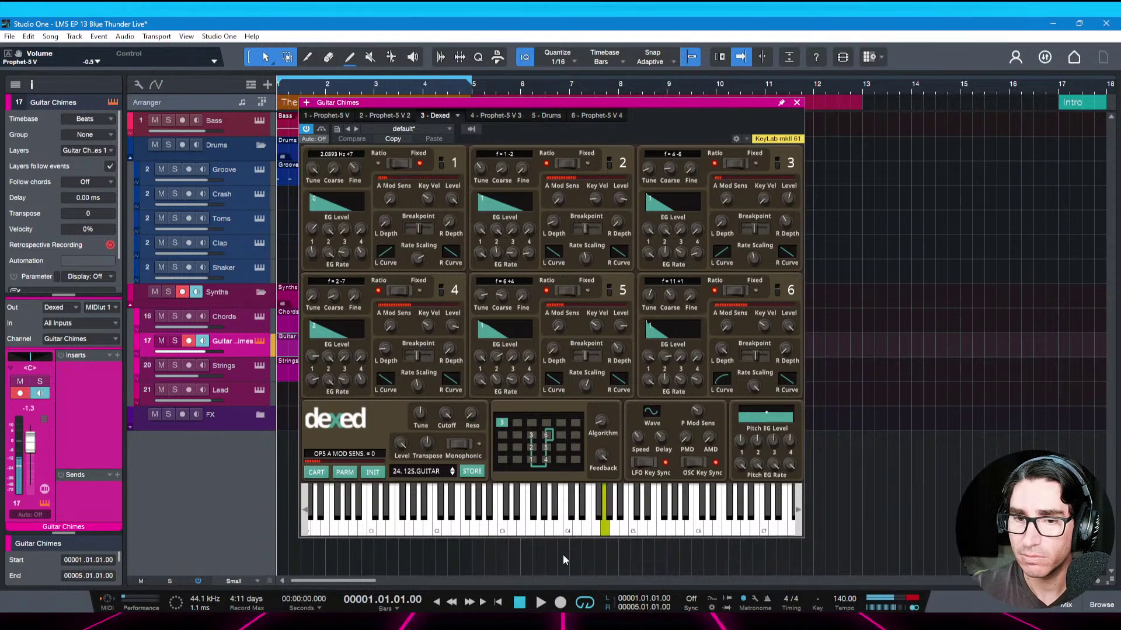
click(797, 104)
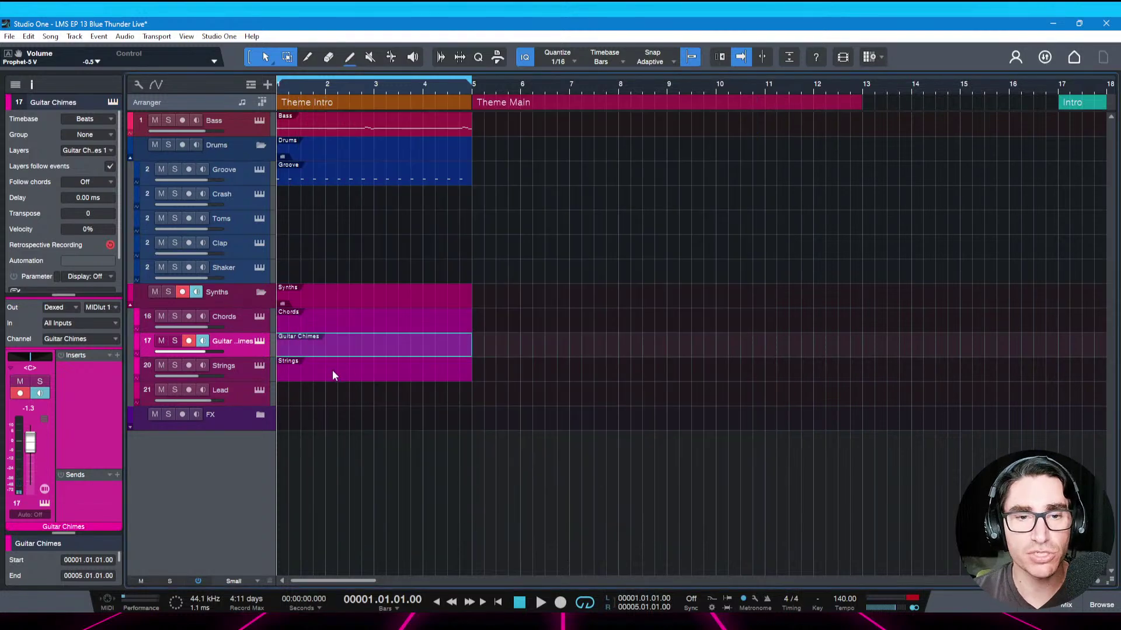
Open the Guitar Chimes part for note editing and audition several pitches around A4 on its piano keyboard
double_click(311, 354)
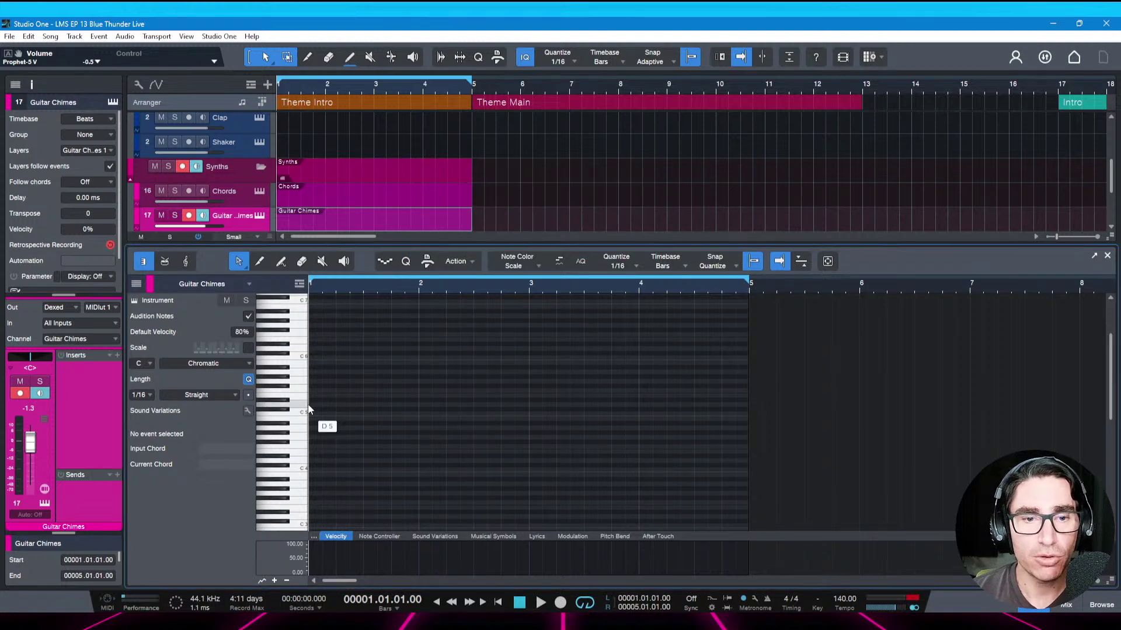
click(299, 382)
click(302, 412)
click(306, 444)
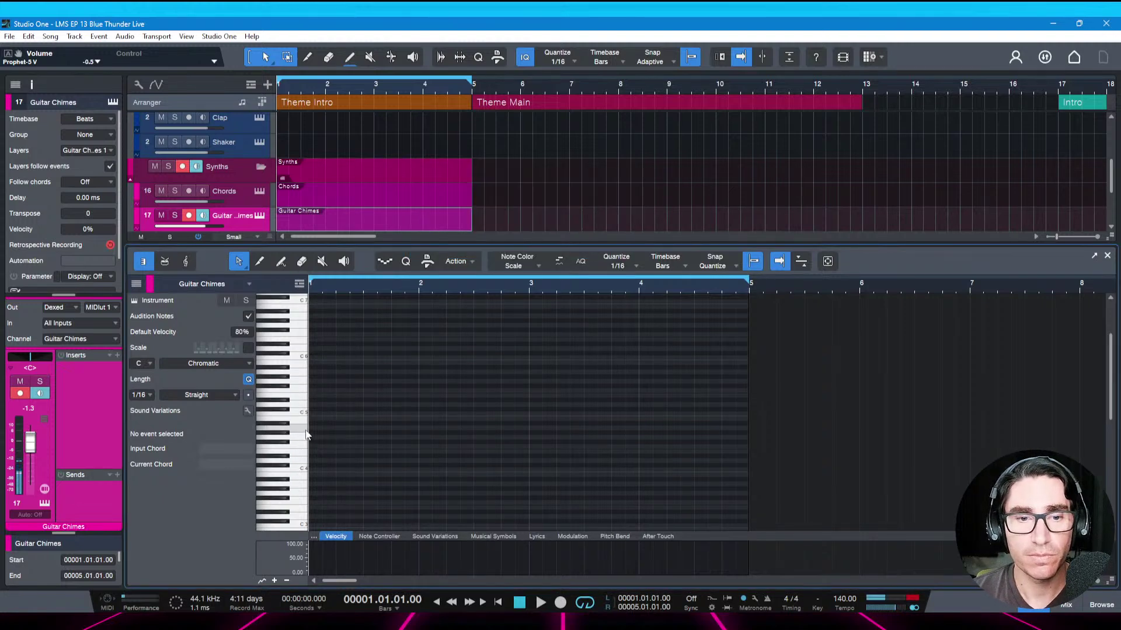
click(306, 431)
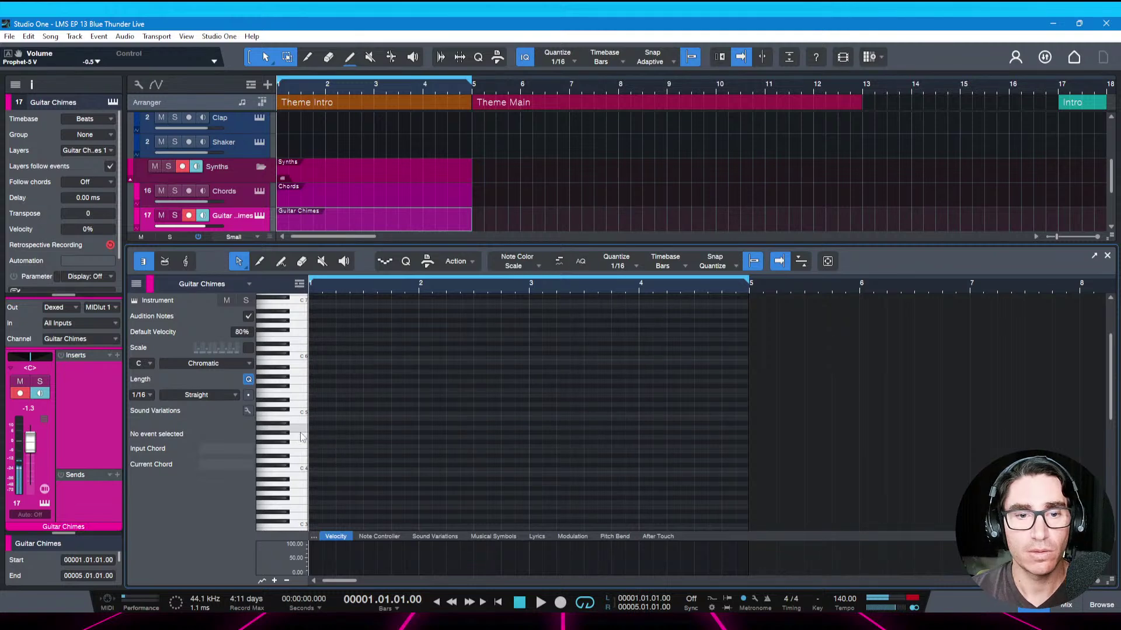
click(302, 433)
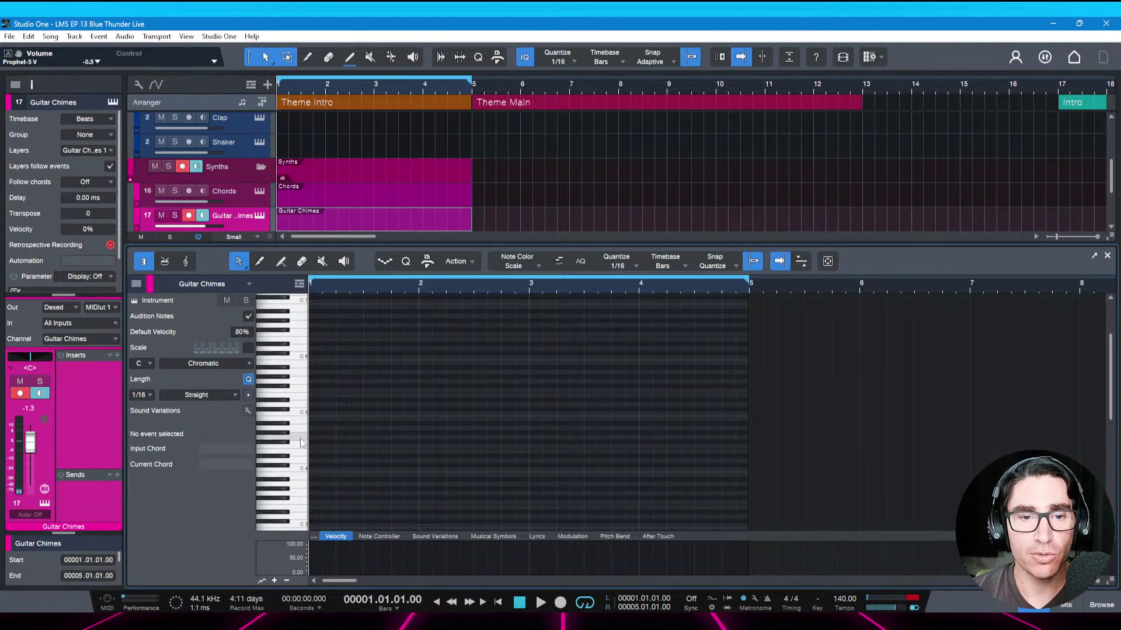
scroll(309, 426, down, 1)
scroll(296, 430, down, 3)
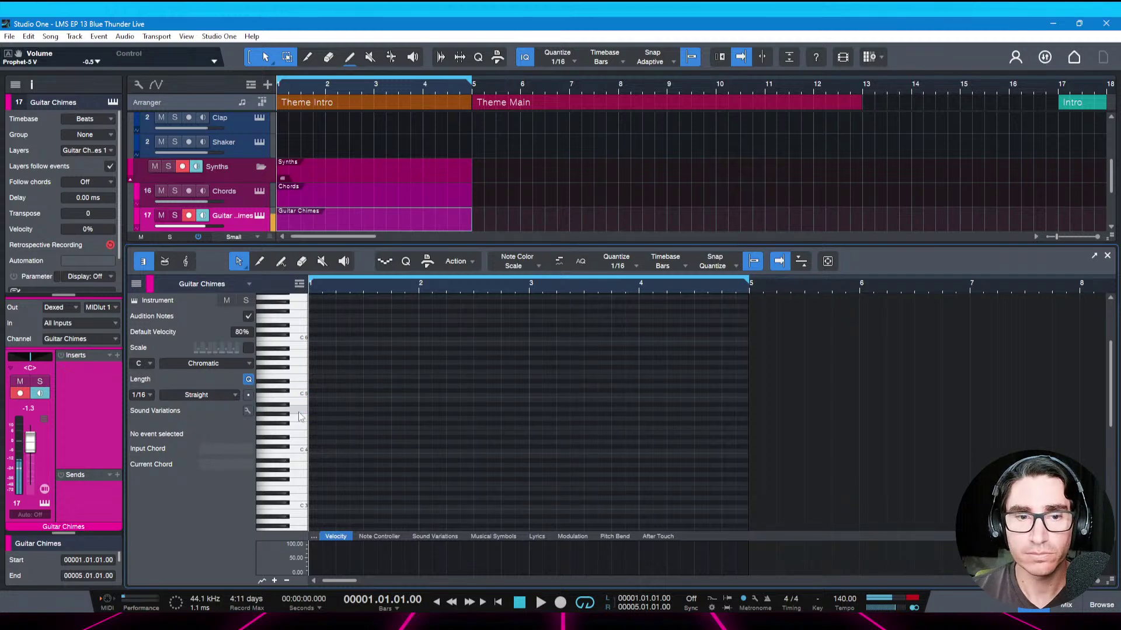
Draw an eighth-note A4 at the start of bar 1 in the Guitar Chimes part and set the editor's quantize to 1/8
click(313, 410)
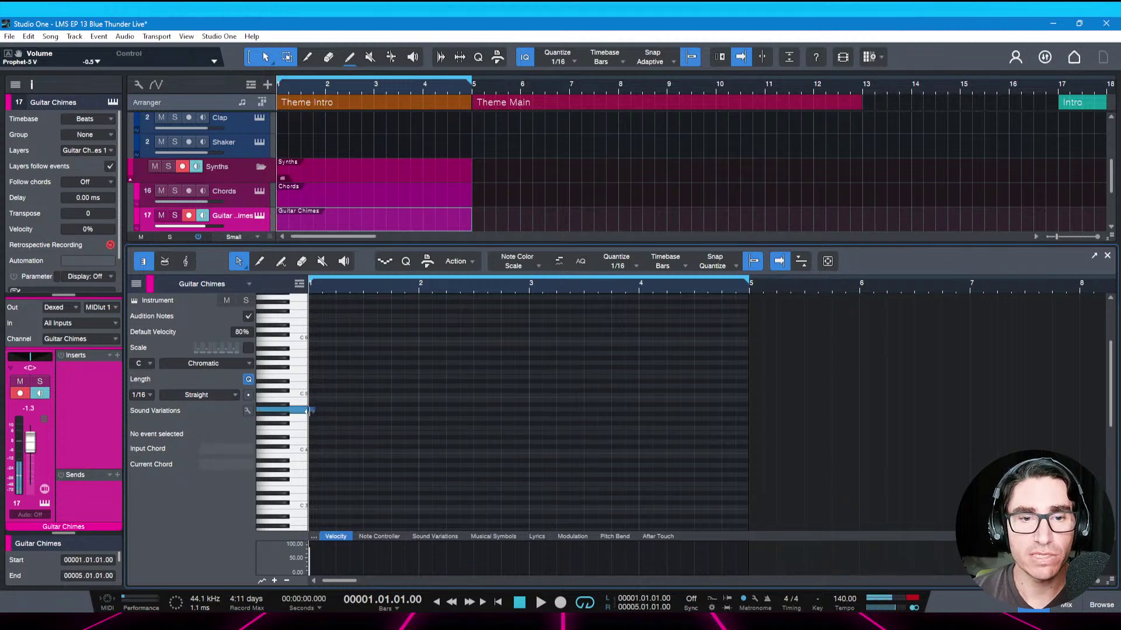
drag(317, 411, 324, 413)
click(630, 266)
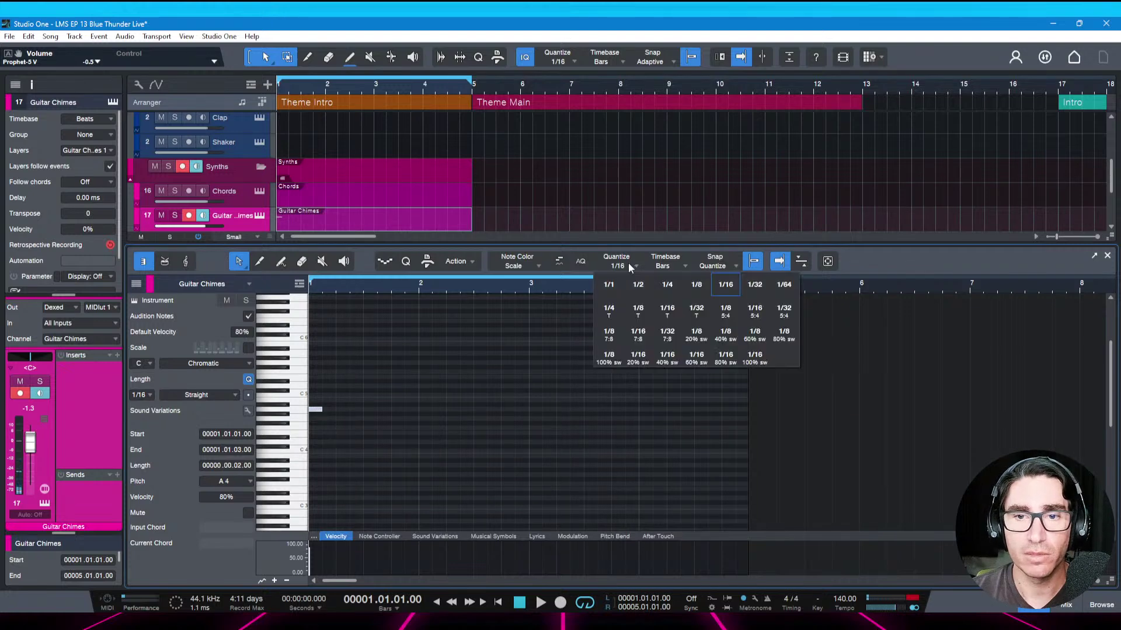
click(696, 285)
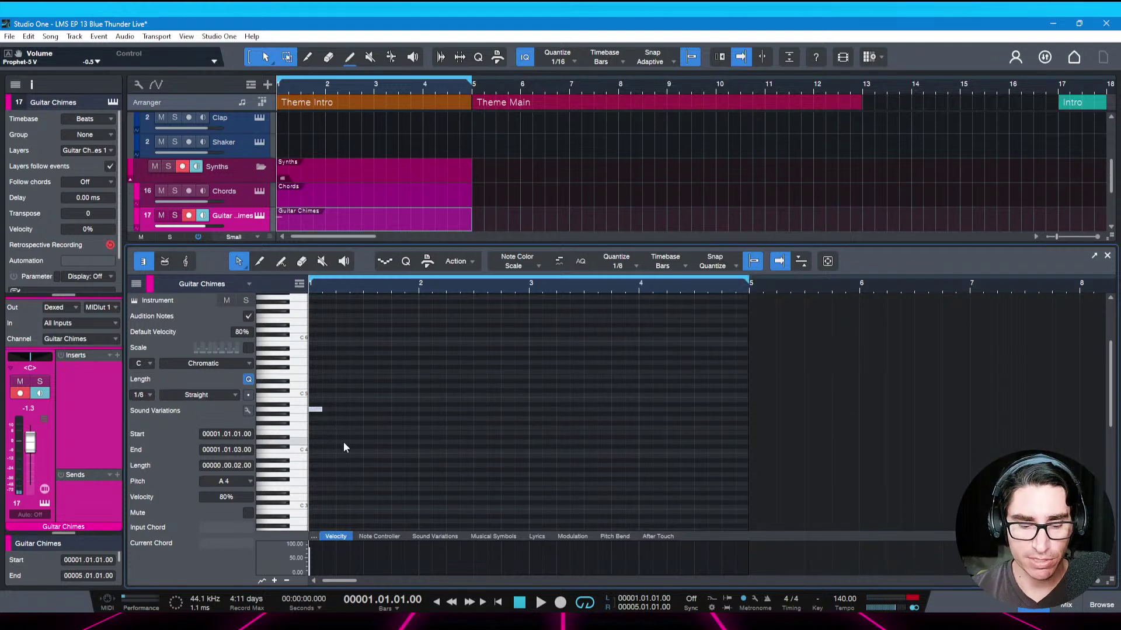
Duplicate the A4 eighth note six times in succession across bar 1 of the Guitar Chimes part, and check it in playback
key(ctrl+d)
key(ctrl+d)
key(ctrl+d)
key(ctrl+d)
key(ctrl+d)
key(ctrl+d)
key(space)
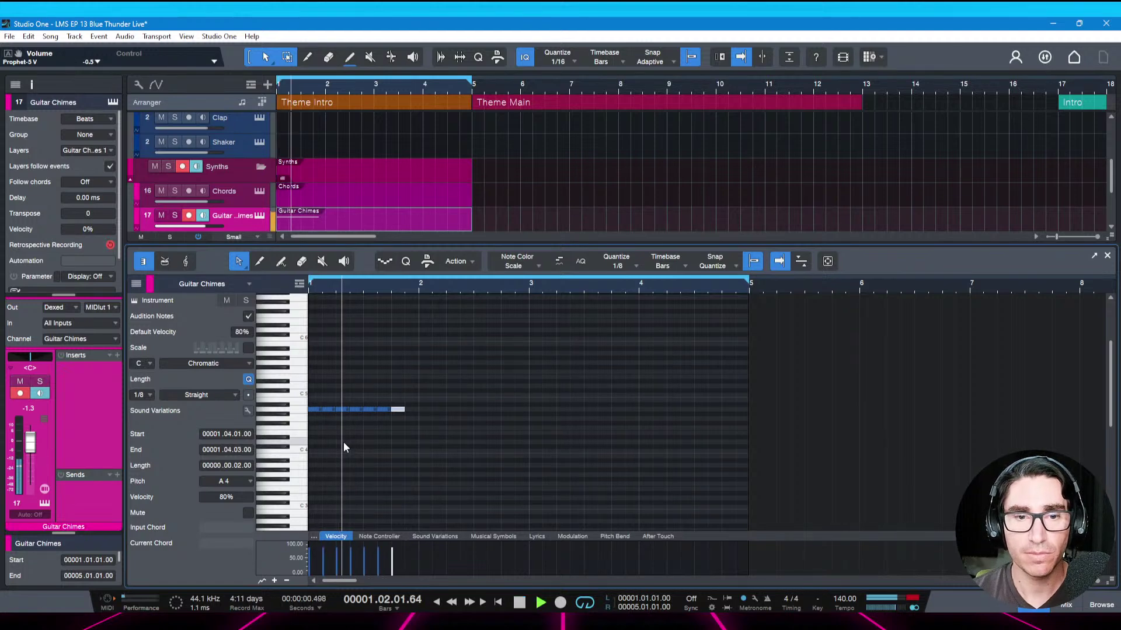
key(space)
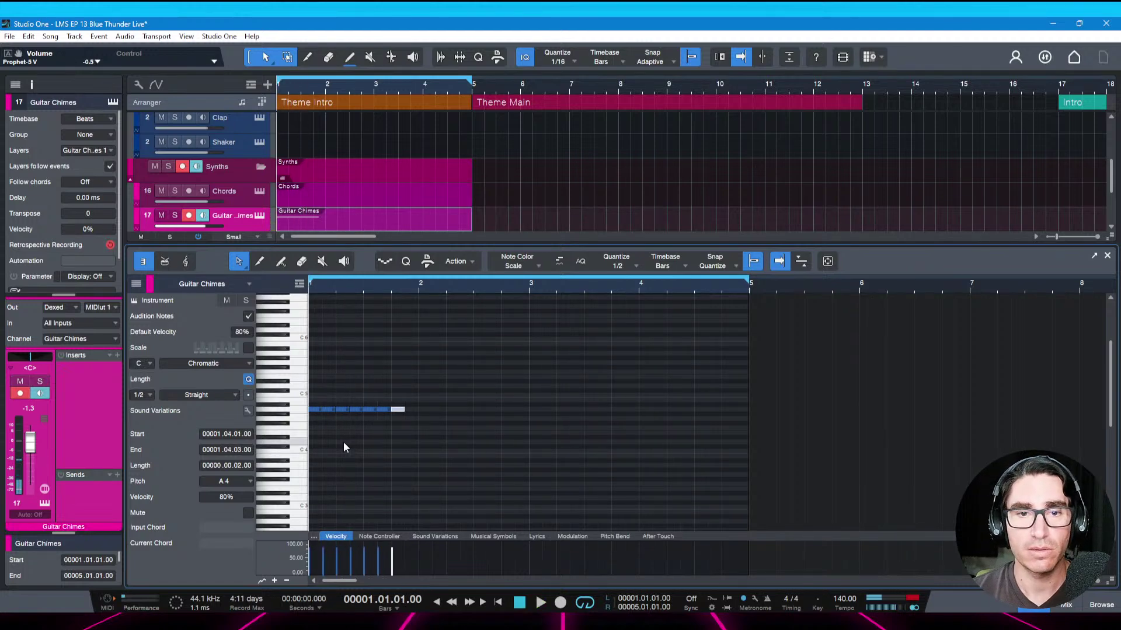
Set the editor's quantize to 1/8 and raise the second and third Guitar Chimes notes in bar 1 to C5 and D5, auditioning the result
click(638, 270)
click(697, 286)
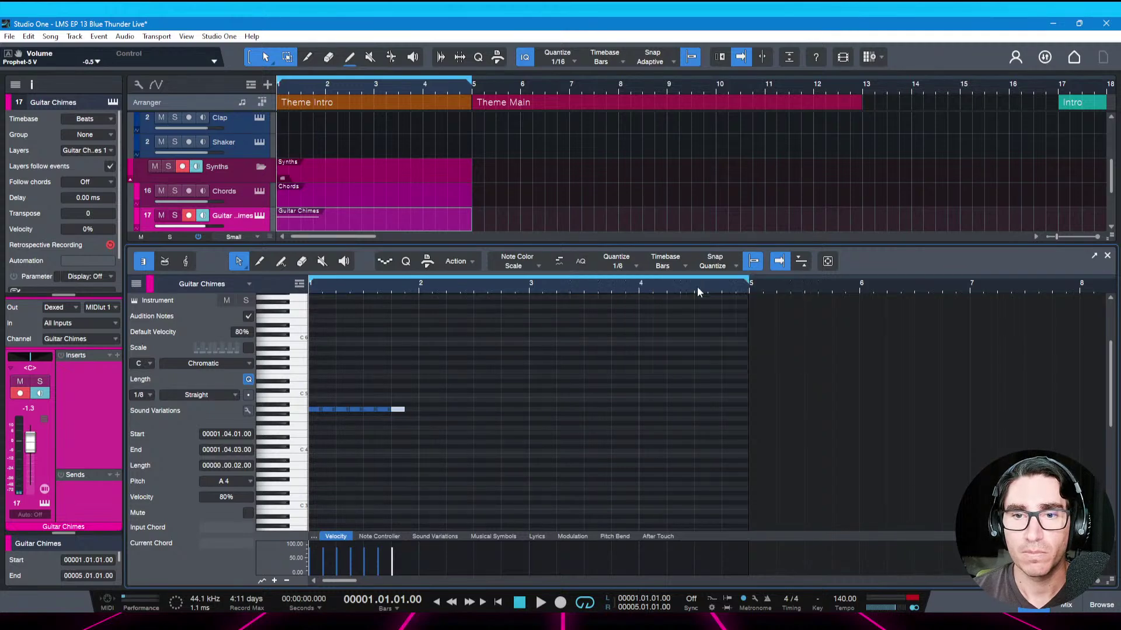
click(362, 363)
click(315, 409)
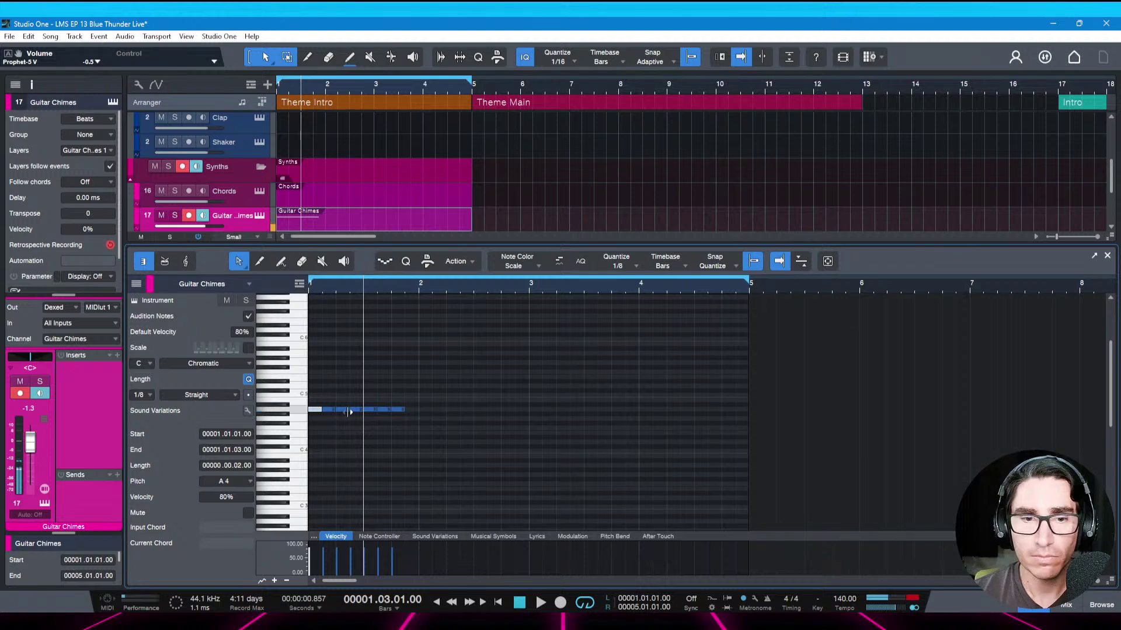
click(333, 410)
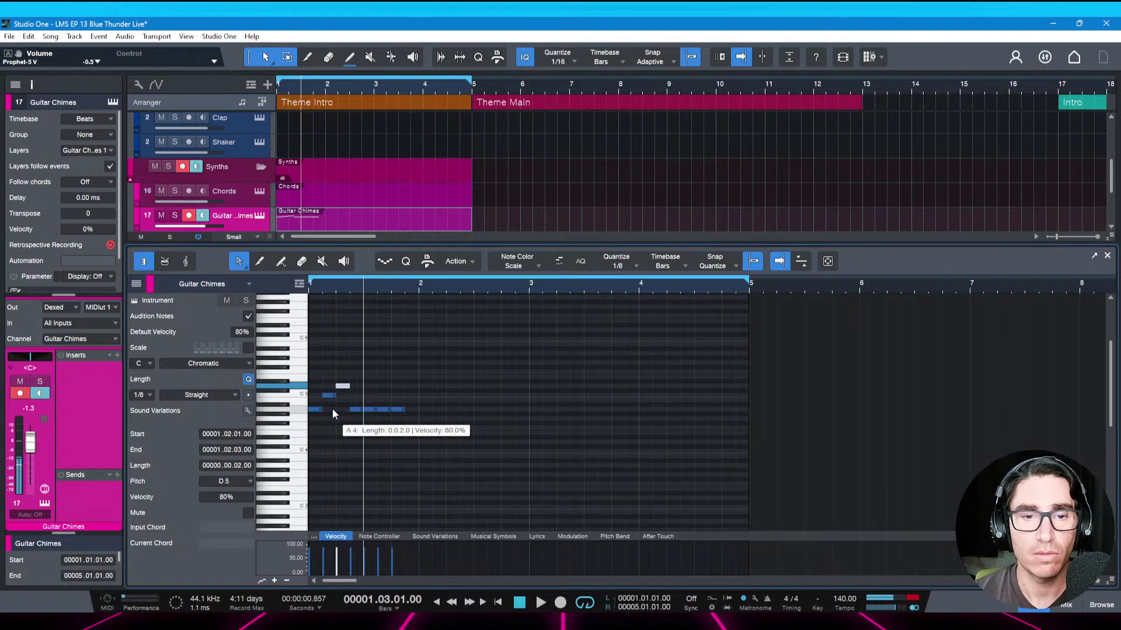
key(space)
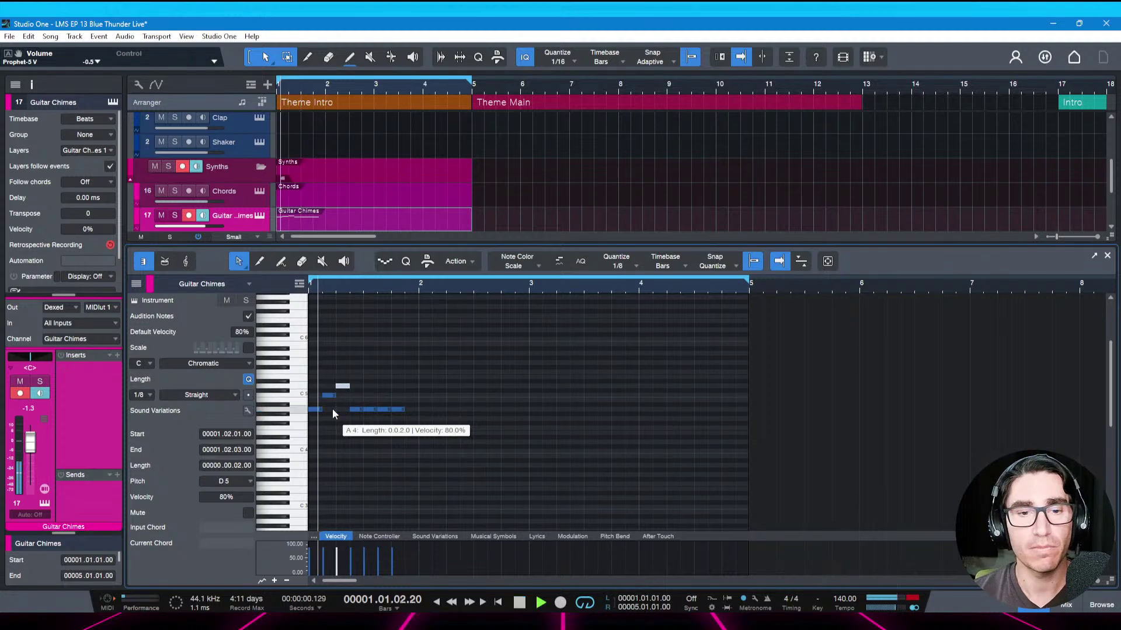
key(space)
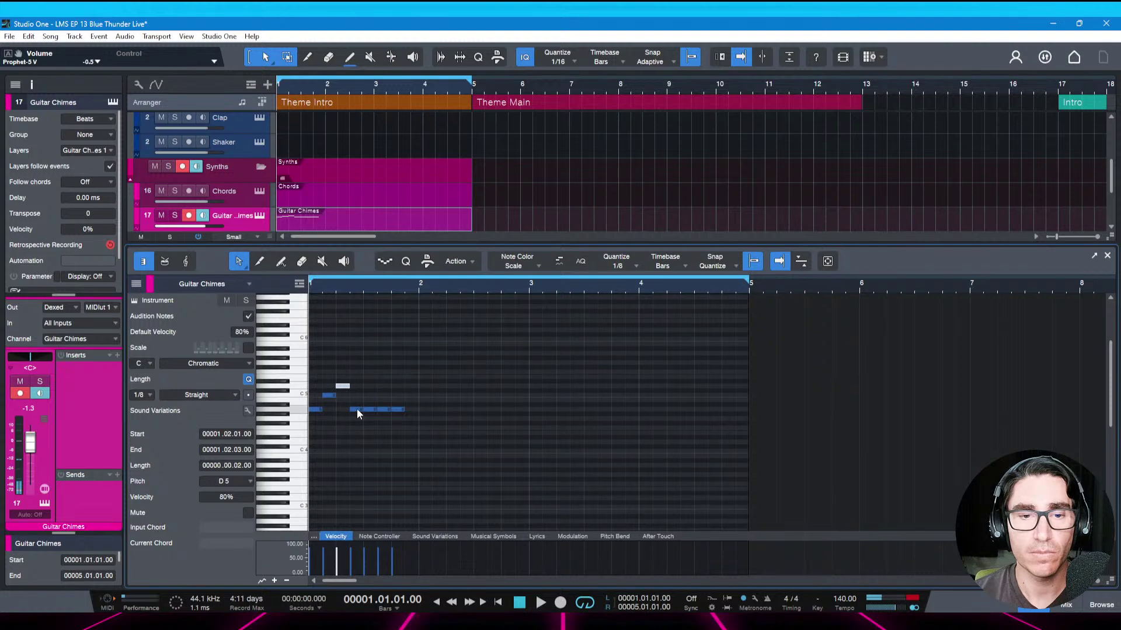
Try the fourth note of bar 1 at C5 in playback and return it to A4
click(356, 409)
key(Up)
key(Up)
key(Up)
key(space)
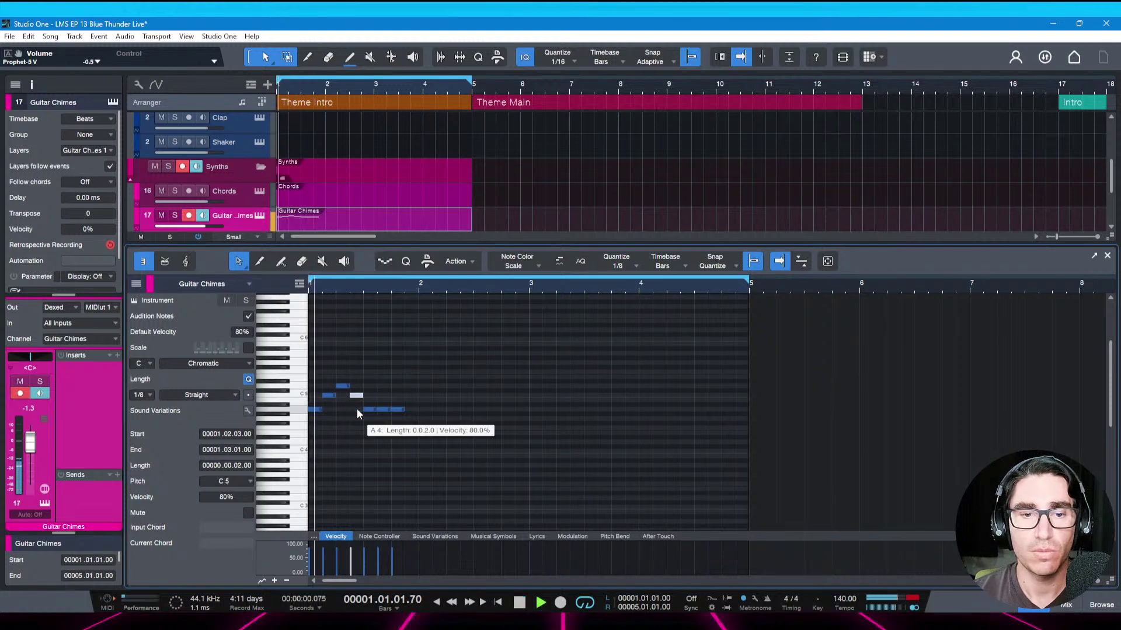
key(space)
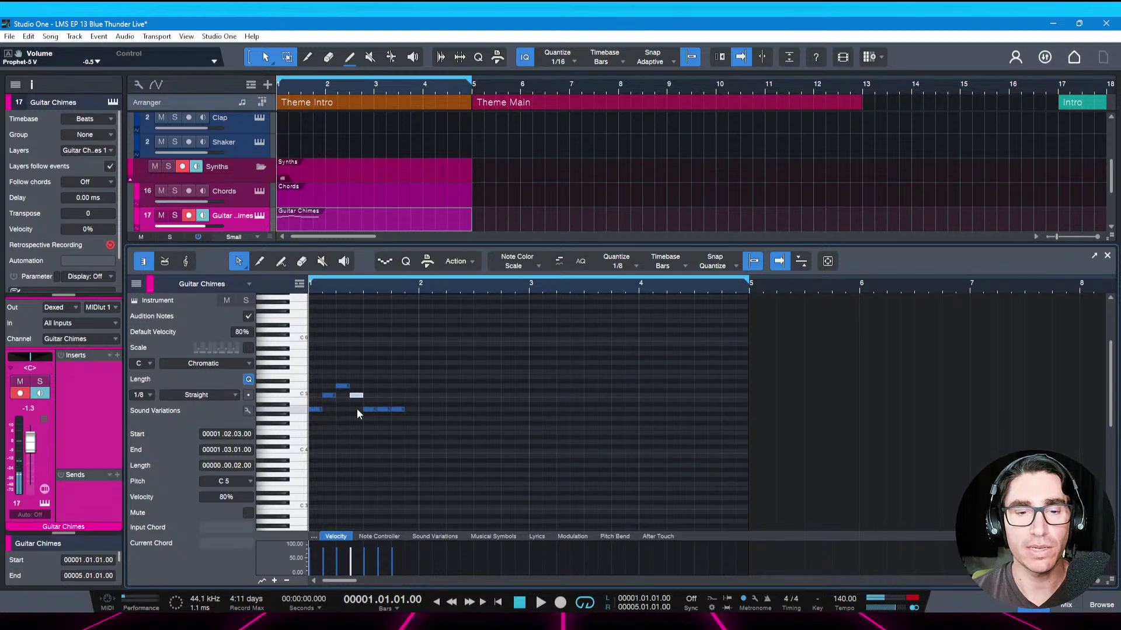
key(Down)
key(Down)
key(Down)
Raise the fifth note of bar 1 to C5 and the sixth to D5, and check the phrase in playback
key(Right)
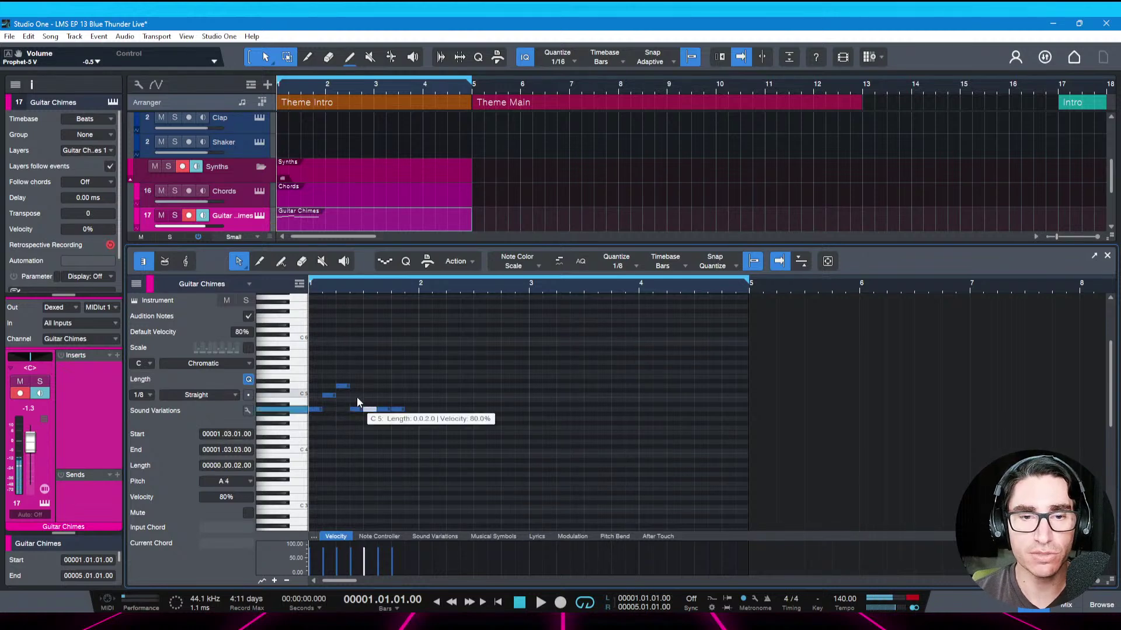
key(Up)
key(Up)
key(Up)
key(Right)
key(Up)
key(Up)
key(Up)
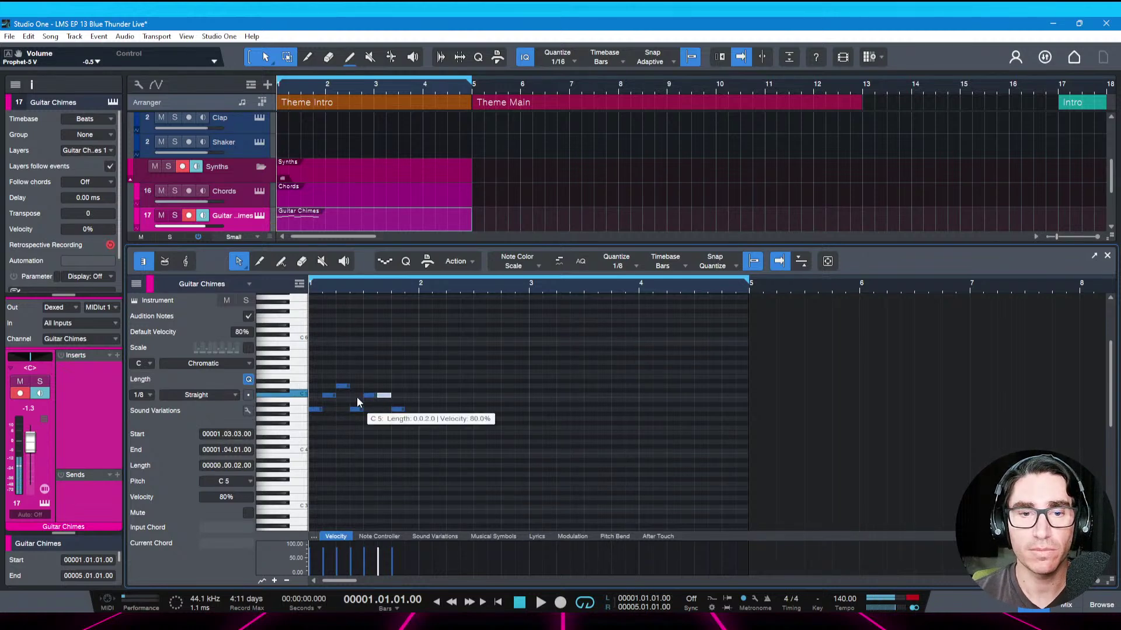
key(Up)
key(Up)
key(space)
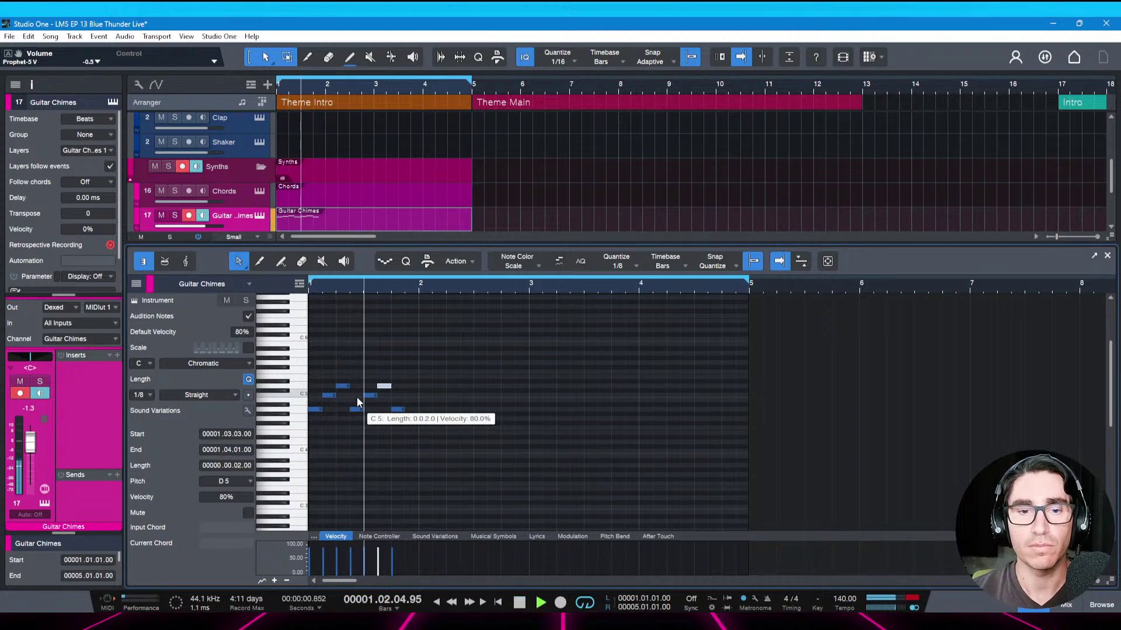
key(space)
Lower the seventh note of bar 1 to G4 and listen to the phrase
key(Right)
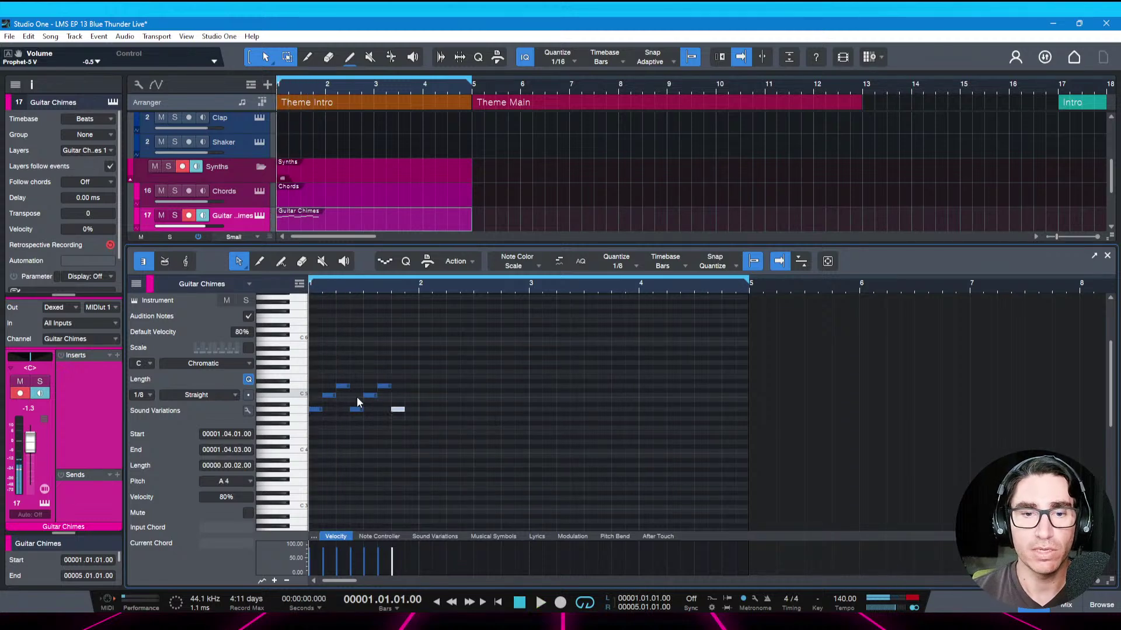
key(Down)
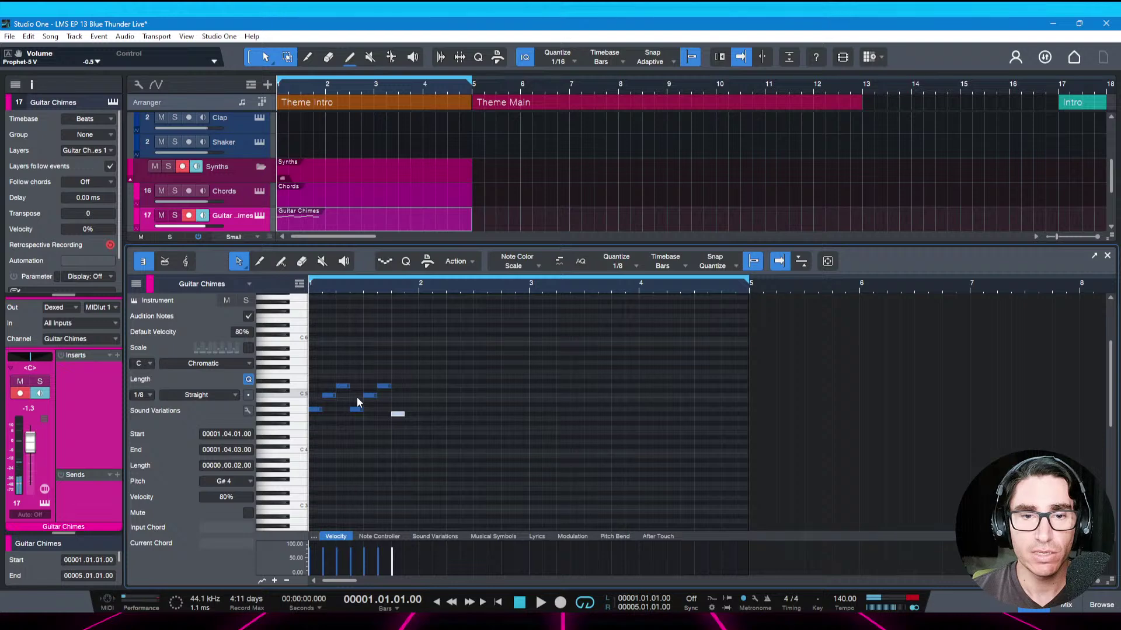
key(Down)
key(space)
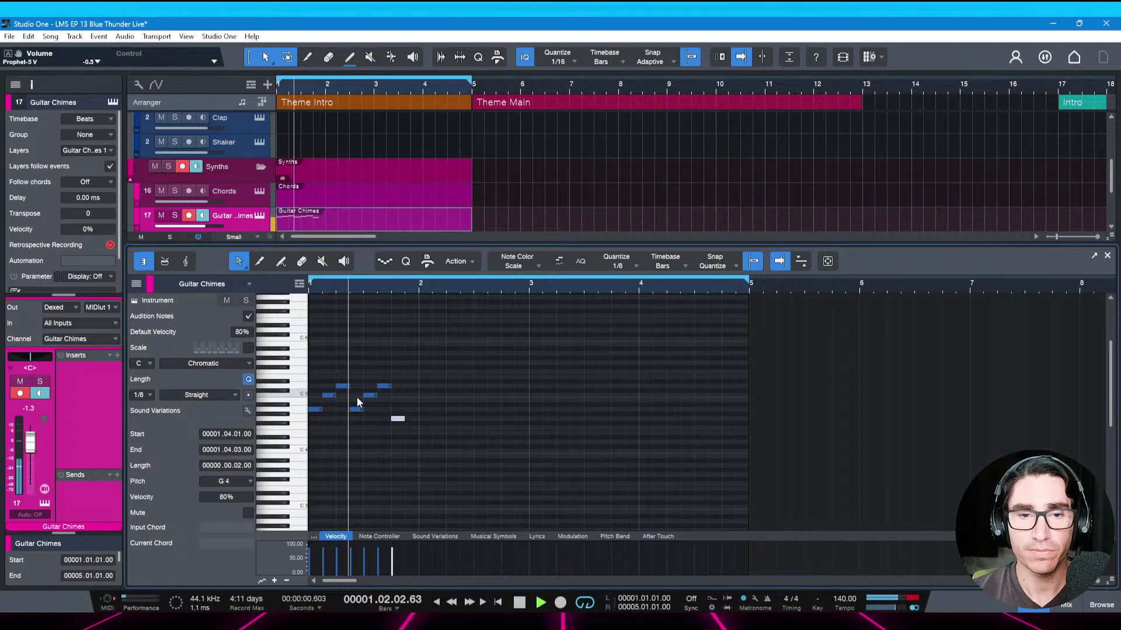
key(space)
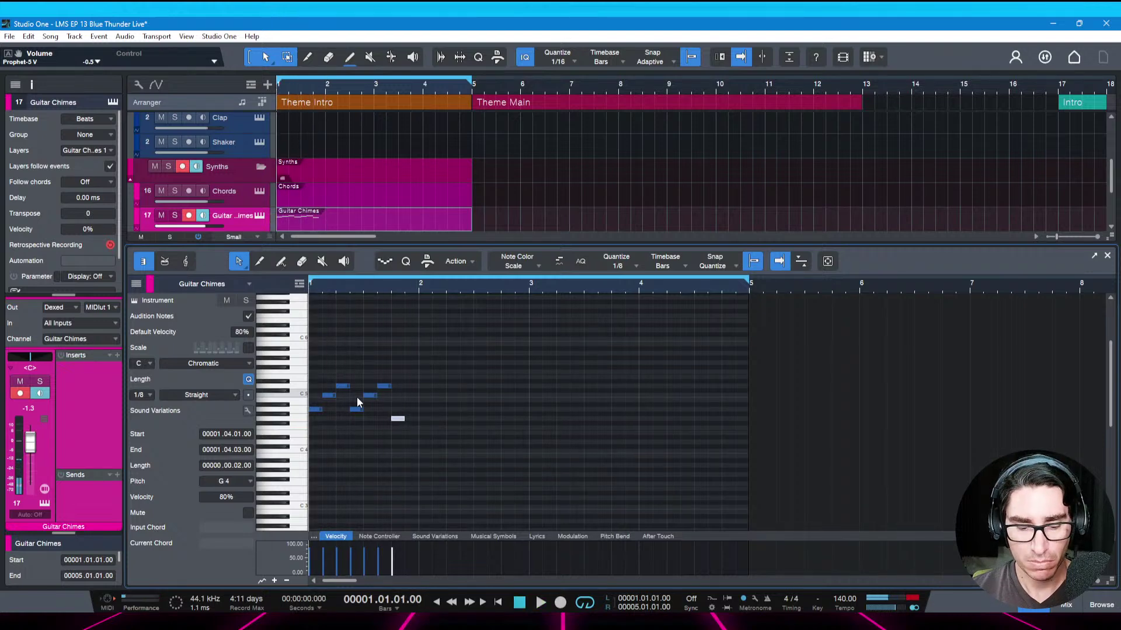
Add an eighth note at C5 on the last eighth of bar 1, audition the pattern and save the song
key(Up)
key(Up)
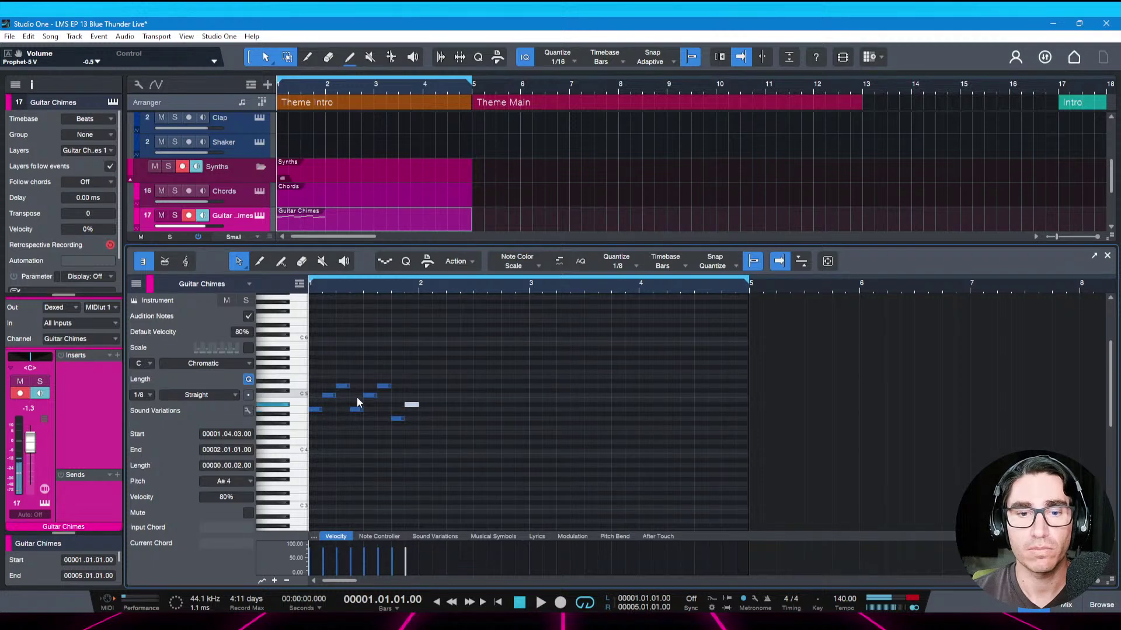
key(Up)
key(Up)
key(space)
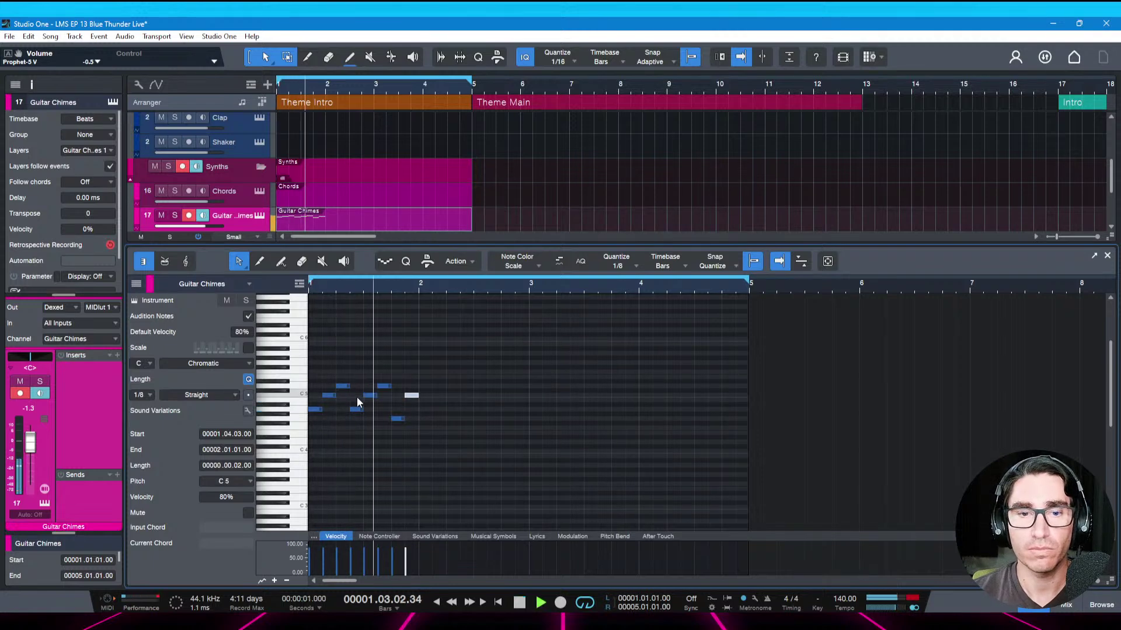
key(space)
key(space)
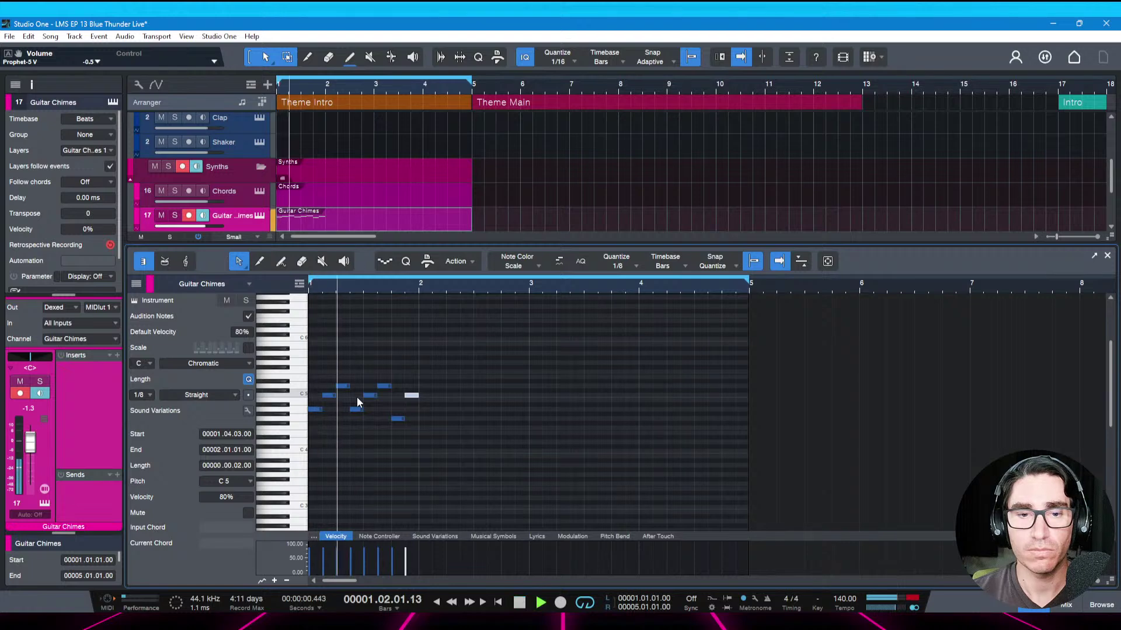
key(space)
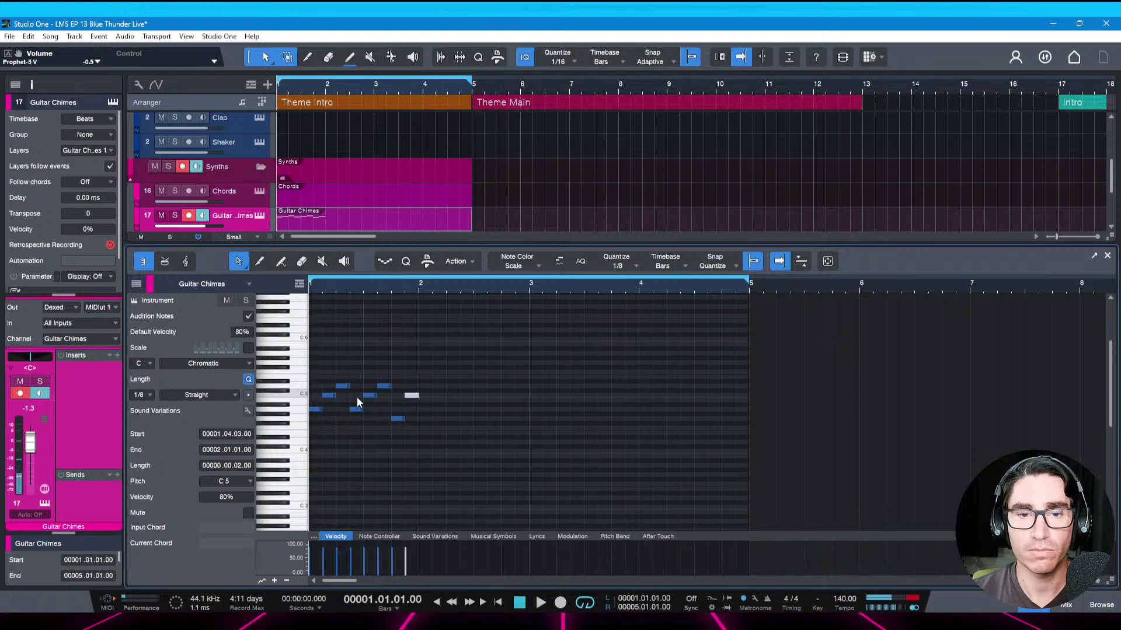
key(space)
key(ctrl+s)
key(space)
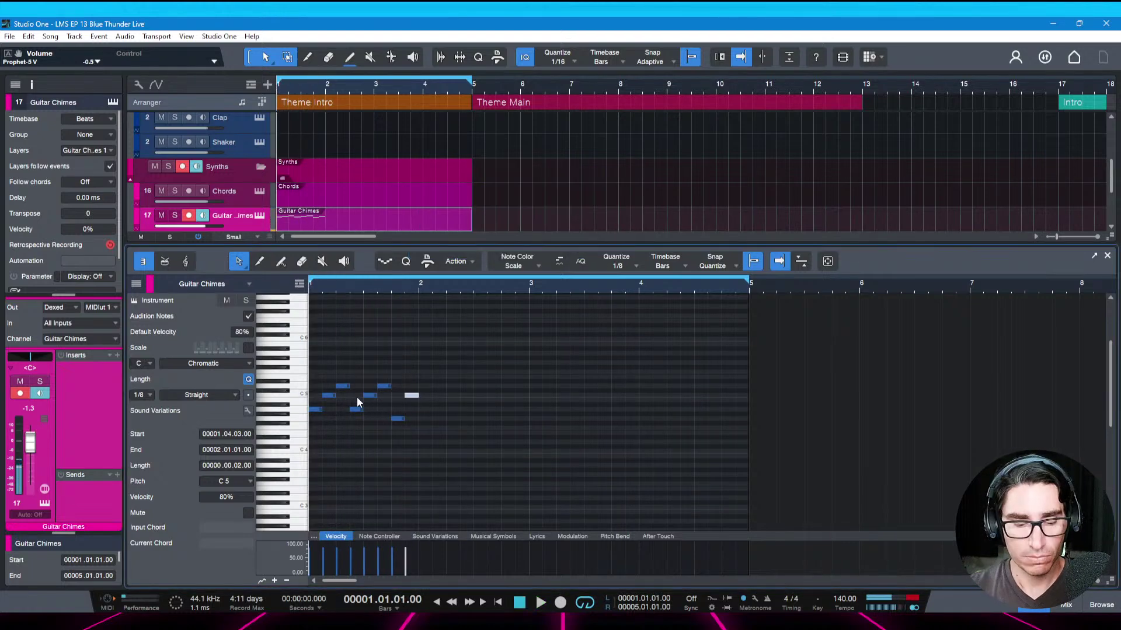
Duplicate the full bar 1 pattern three times to fill bars 2 to 4, and lower the Guitar Chimes volume to -2.6 dB during playback
key(ctrl+a)
key(d)
key(d)
key(d)
key(space)
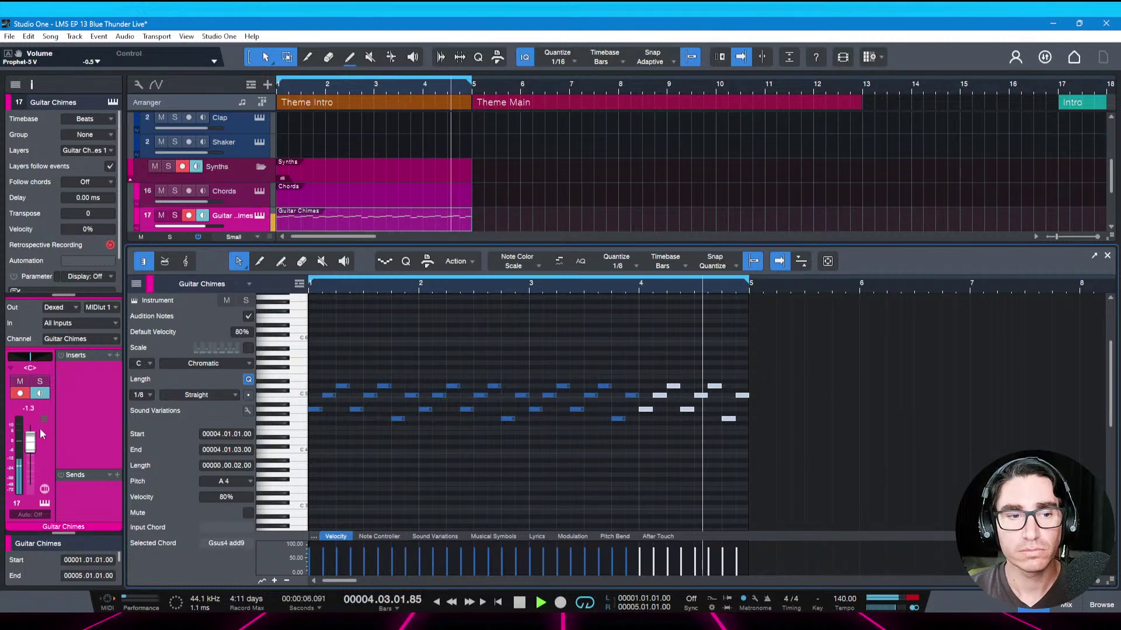
drag(31, 441, 33, 444)
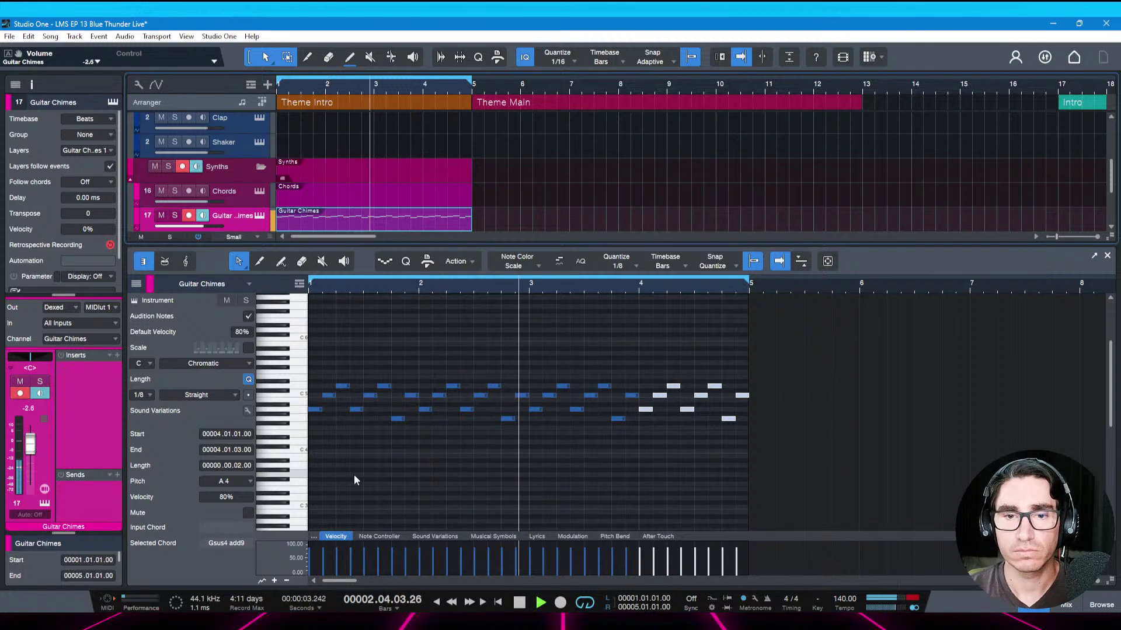
key(space)
Raise the last Guitar Chimes note of bar 2 to E5
click(480, 365)
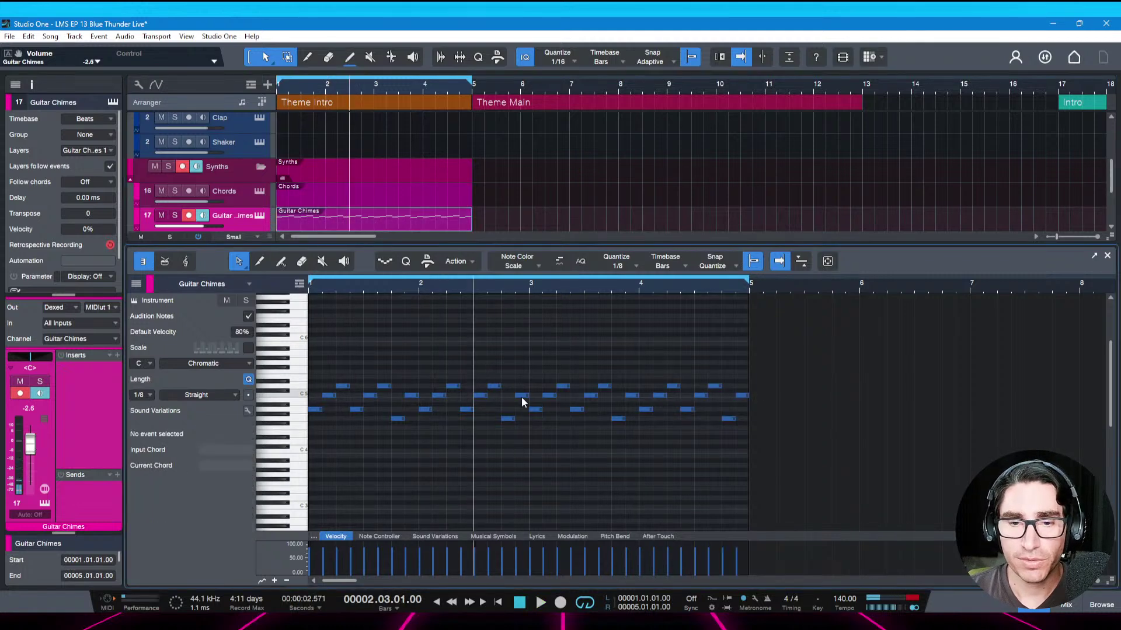
click(521, 396)
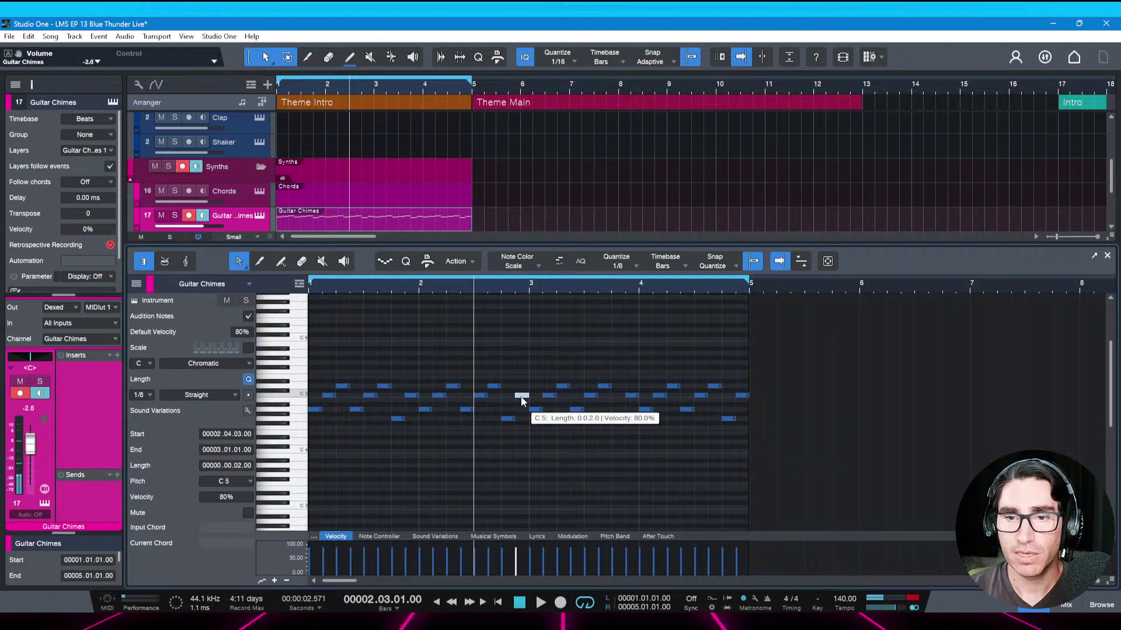
key(Up)
key(Up)
key(Up)
key(Up)
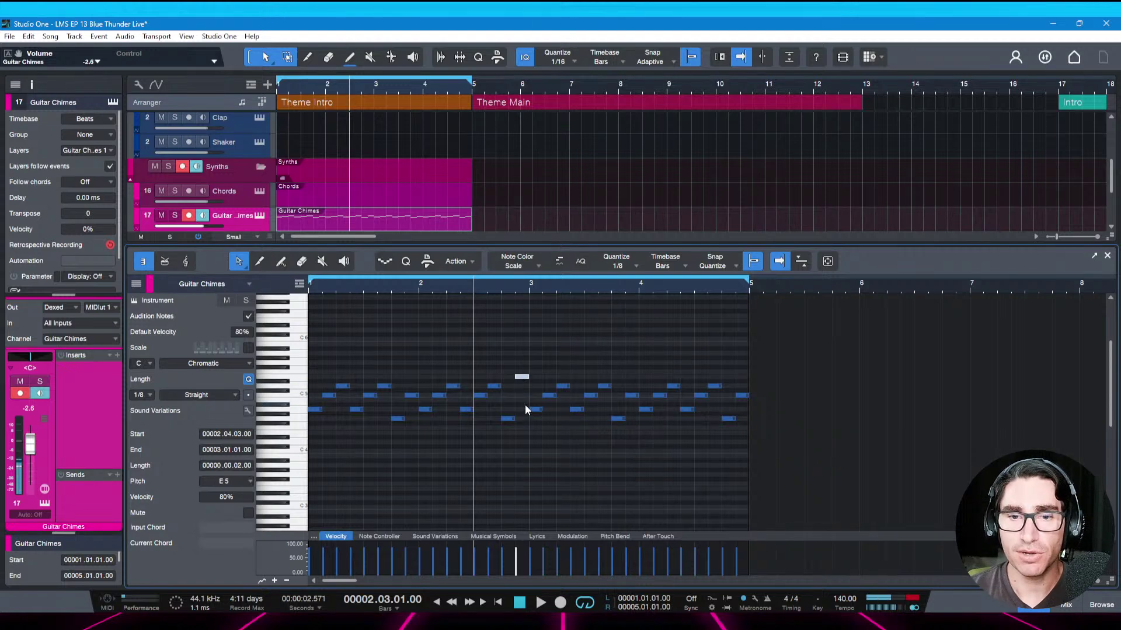
Raise the last Guitar Chimes note of bar 4 to E5, play the loop through and save the song
click(741, 395)
key(Up)
key(Up)
key(Up)
key(Up)
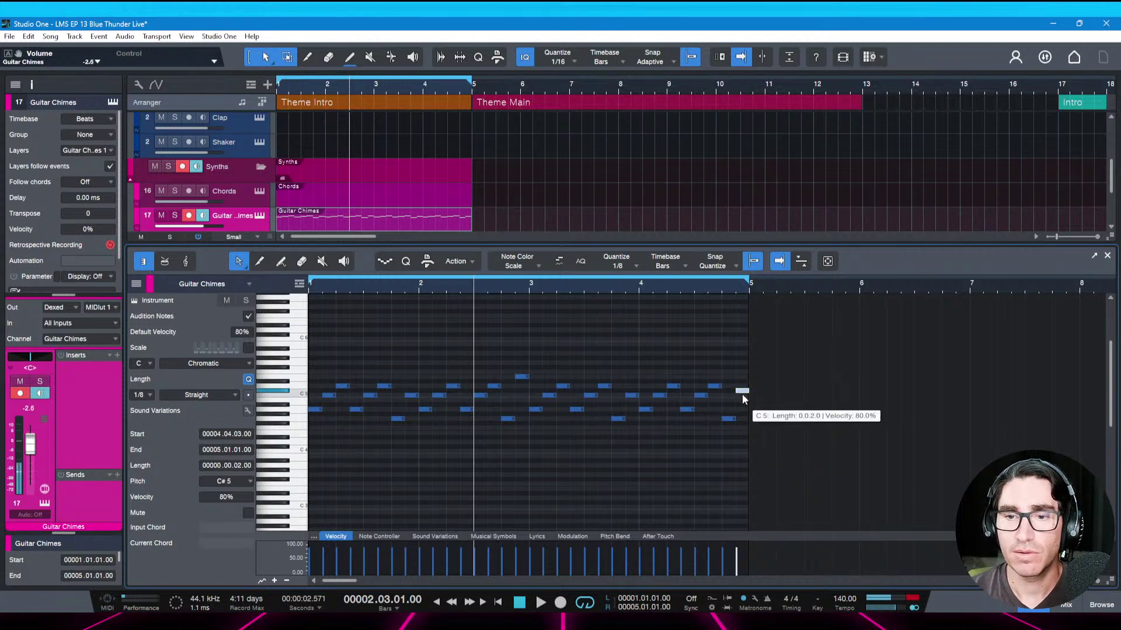
key(space)
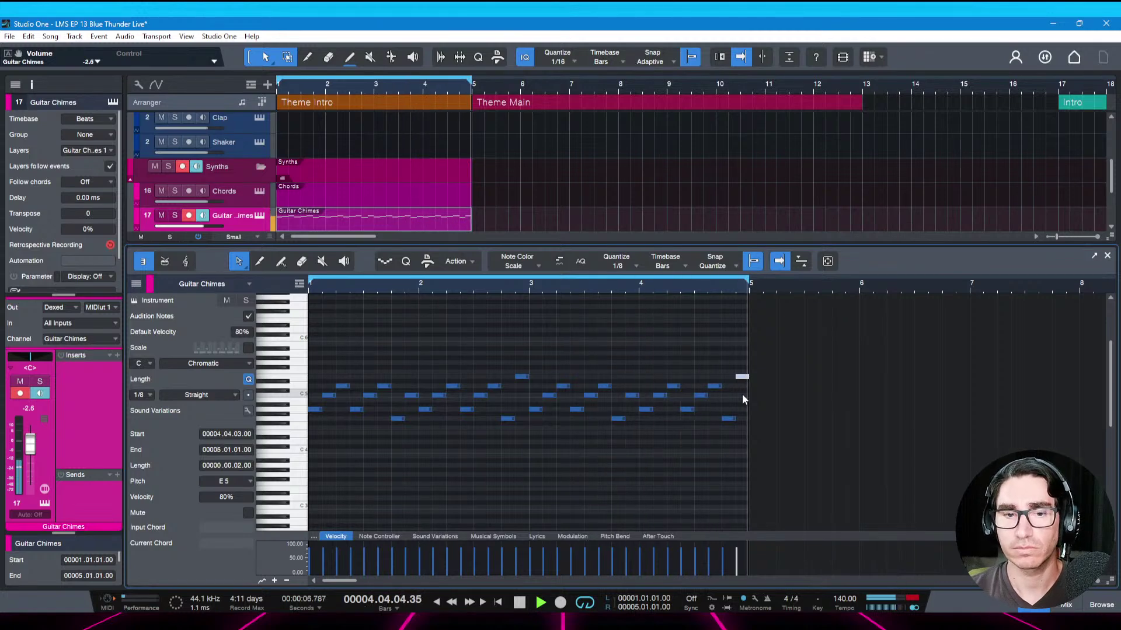
key(ctrl+s)
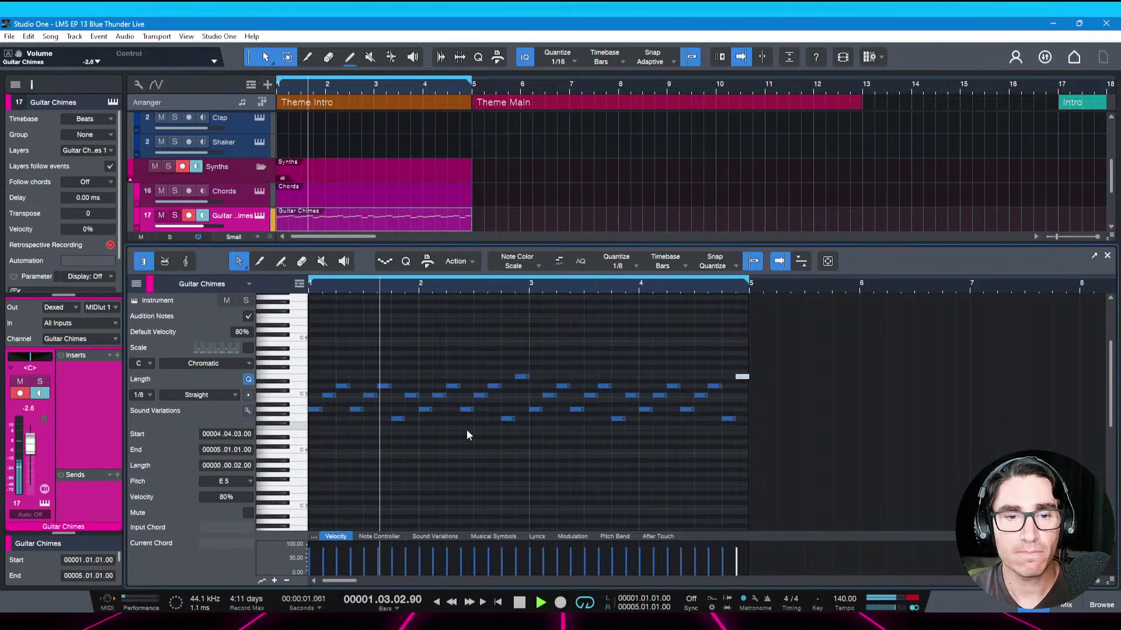
key(space)
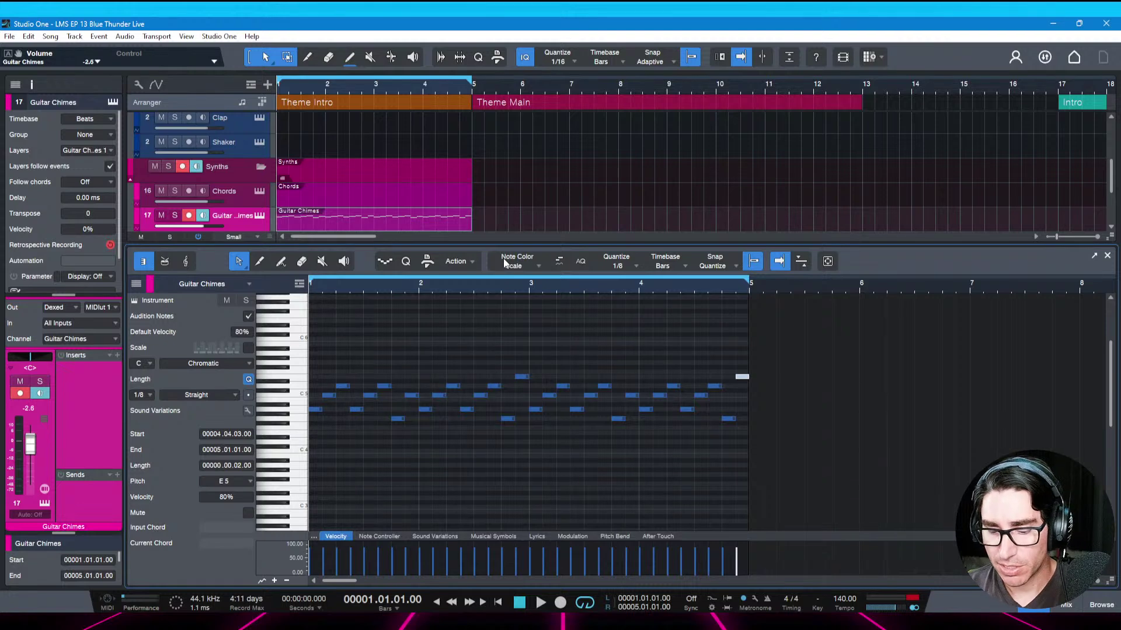
Review the chord progression in the song notes and close the song information window
key(ctrl+i)
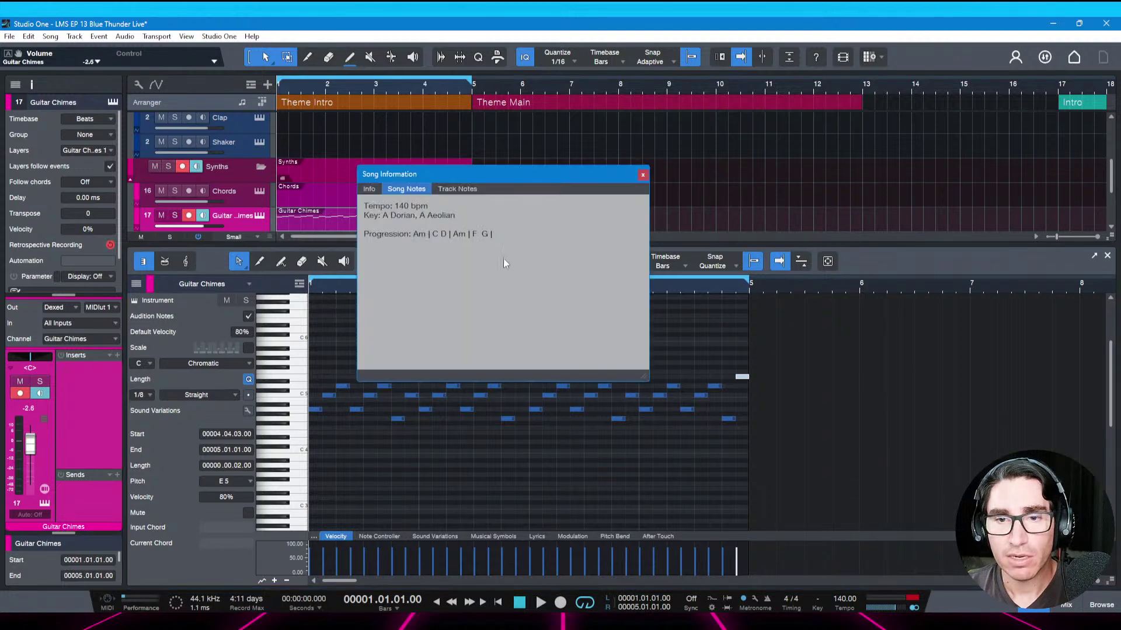
click(472, 233)
drag(431, 233, 365, 242)
click(449, 233)
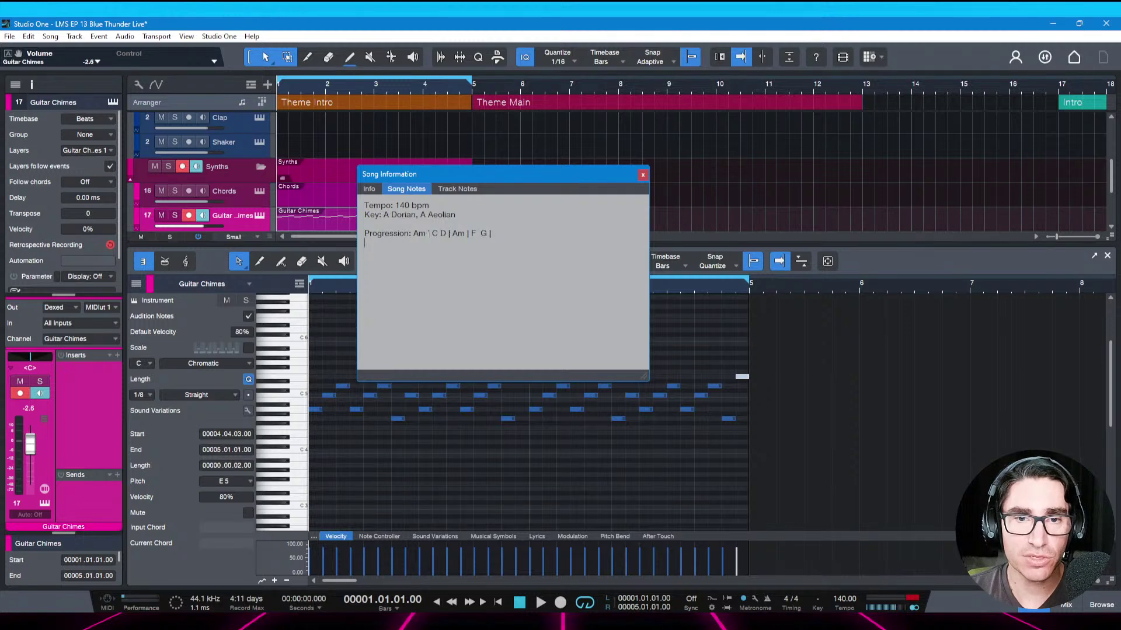
click(643, 174)
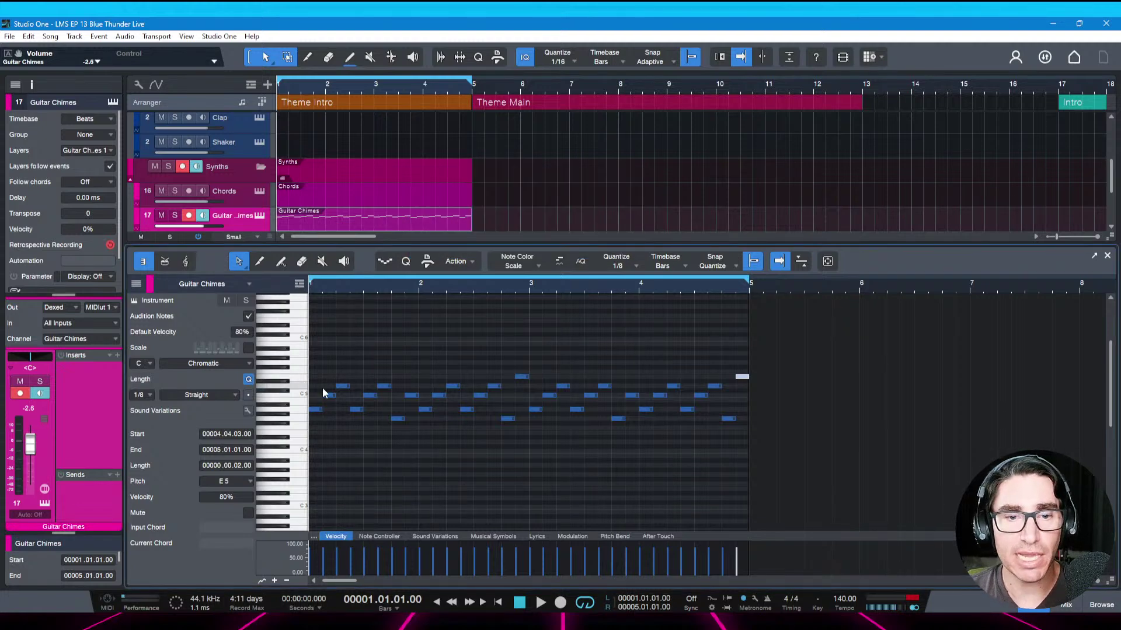
Lower the Guitar Chimes volume to -5.6 dB during playback, then close the note editor and select the Strings track
key(space)
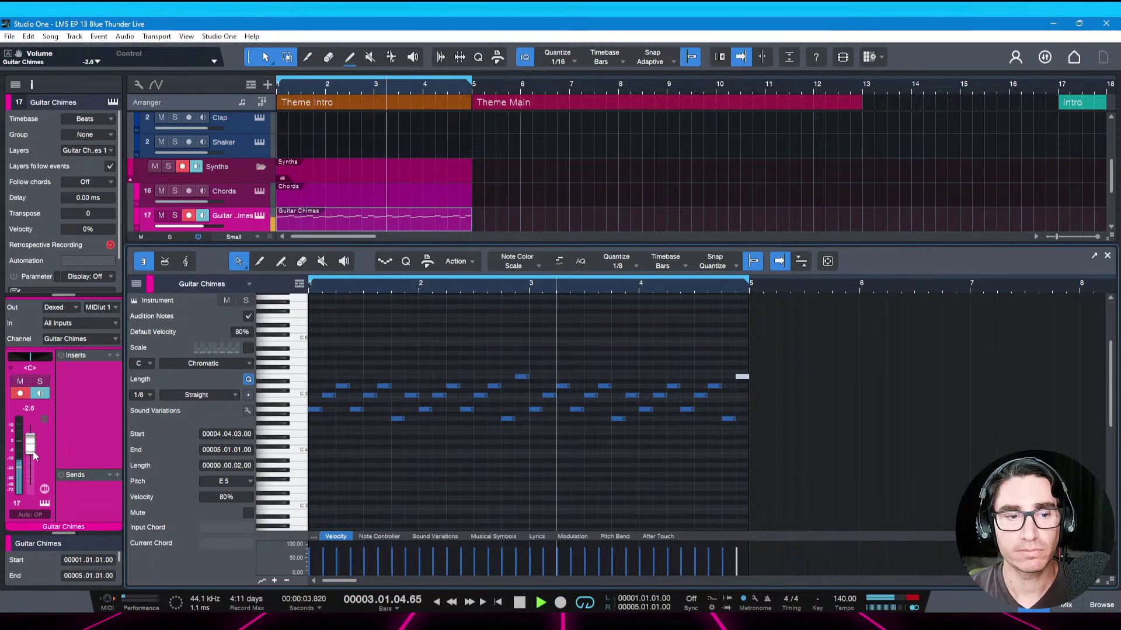
drag(32, 452, 32, 458)
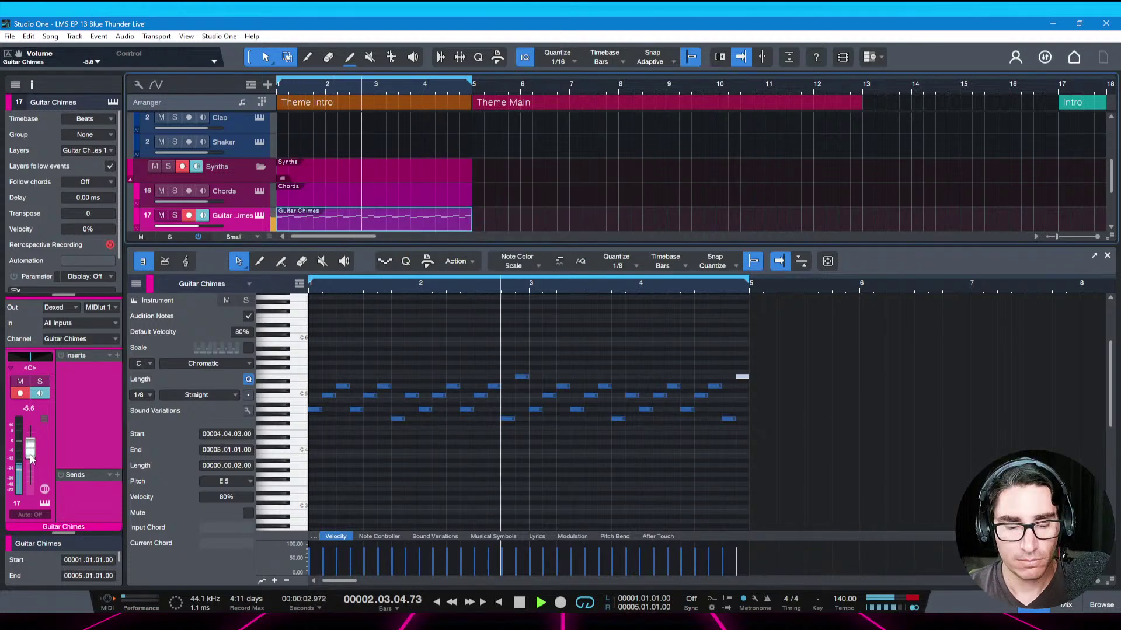
key(F2)
key(space)
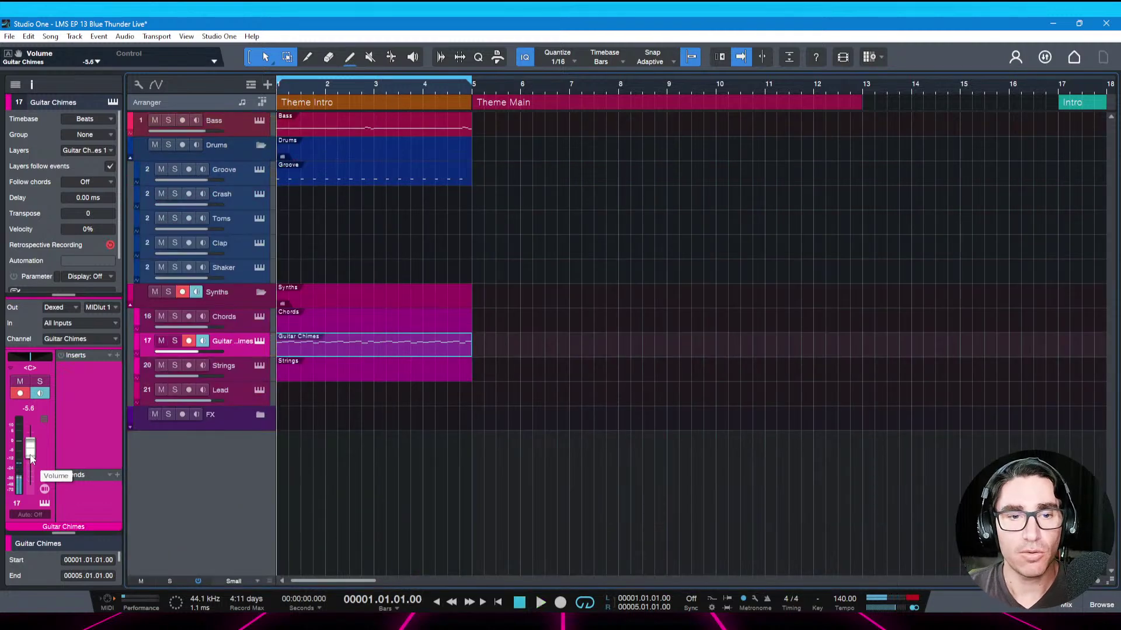
click(224, 369)
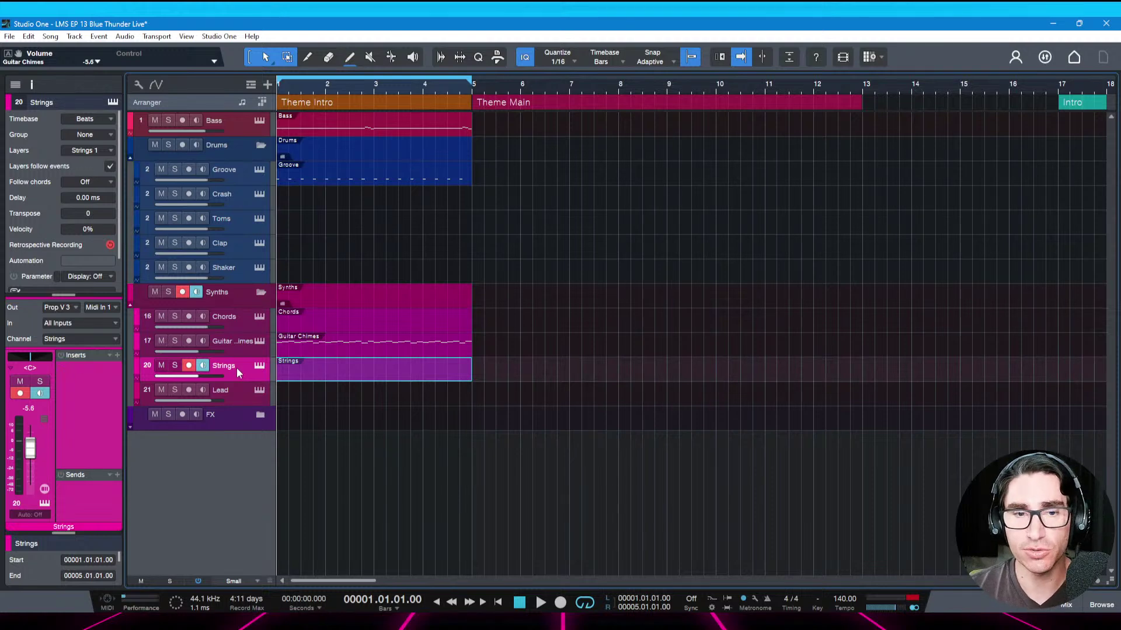
Open the Strings part in the note editor and view its Prophet-5 V instrument, then close the instrument window
double_click(287, 372)
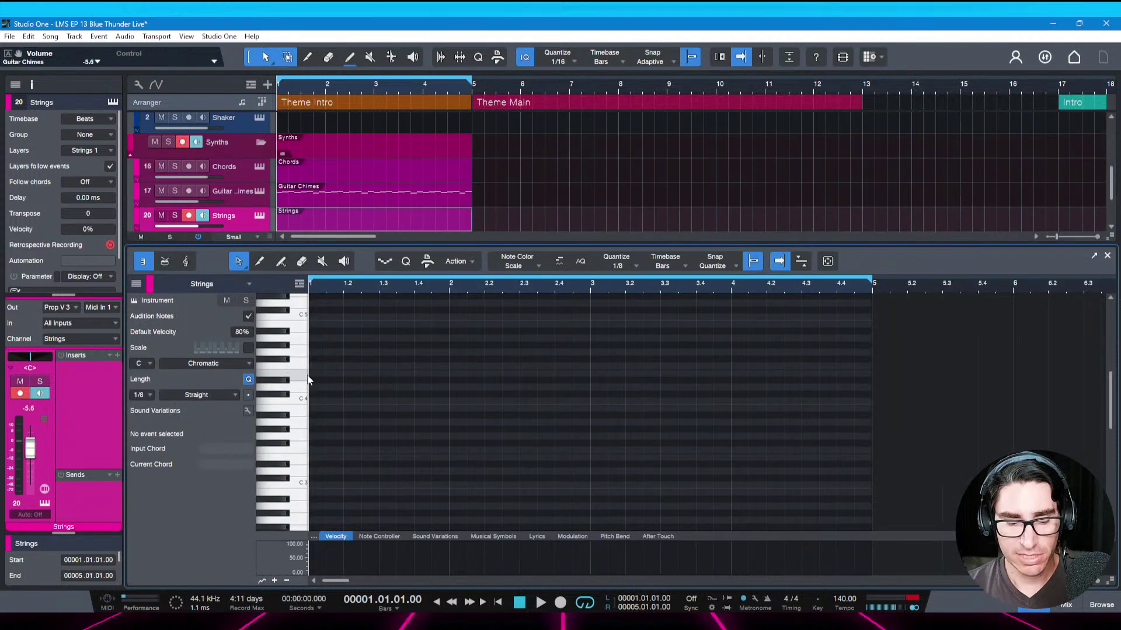
key(space)
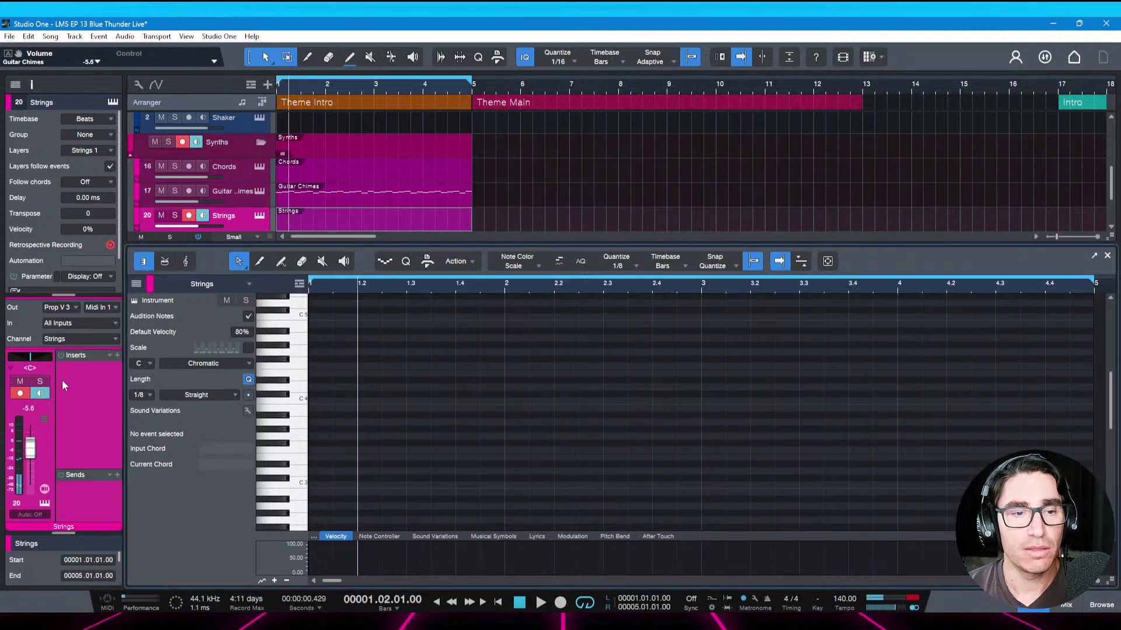
click(45, 502)
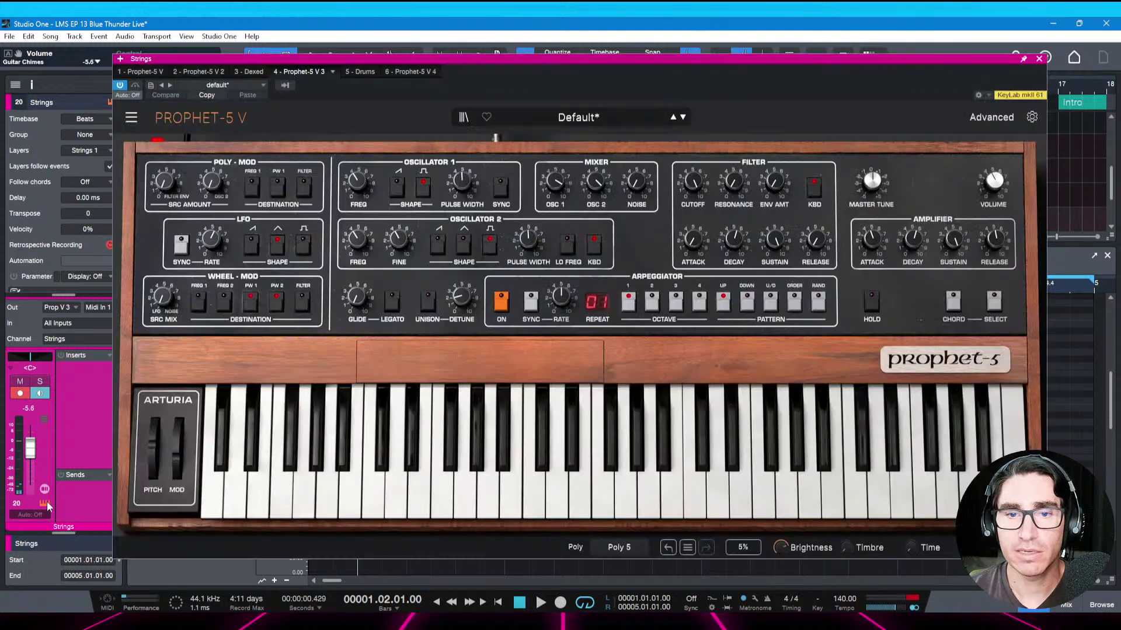
drag(749, 65, 733, 66)
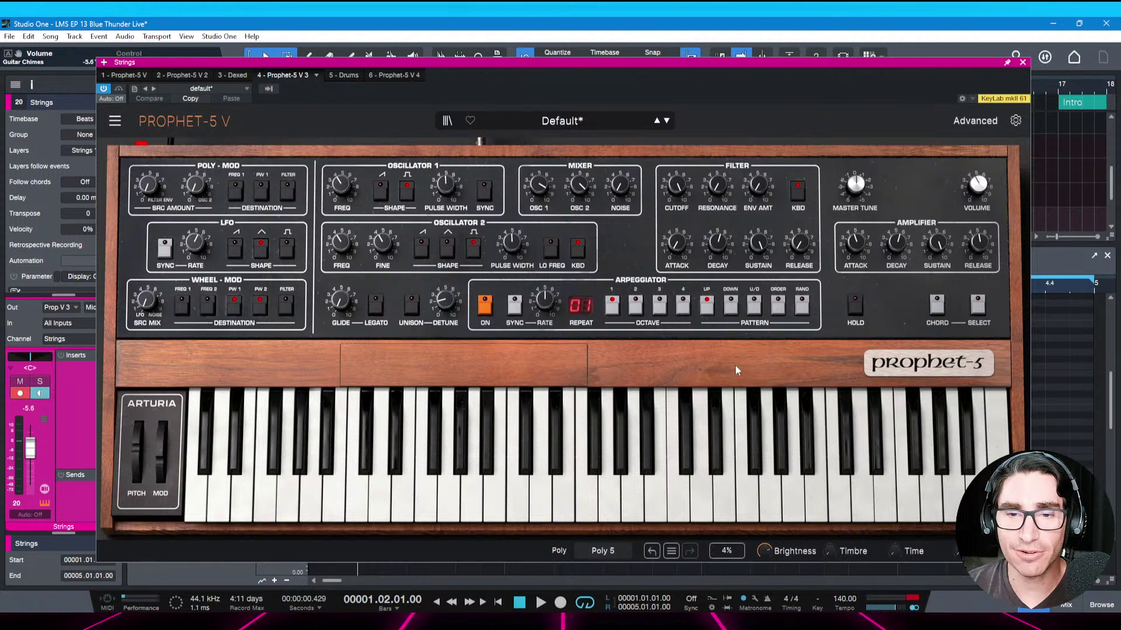
drag(860, 67, 858, 66)
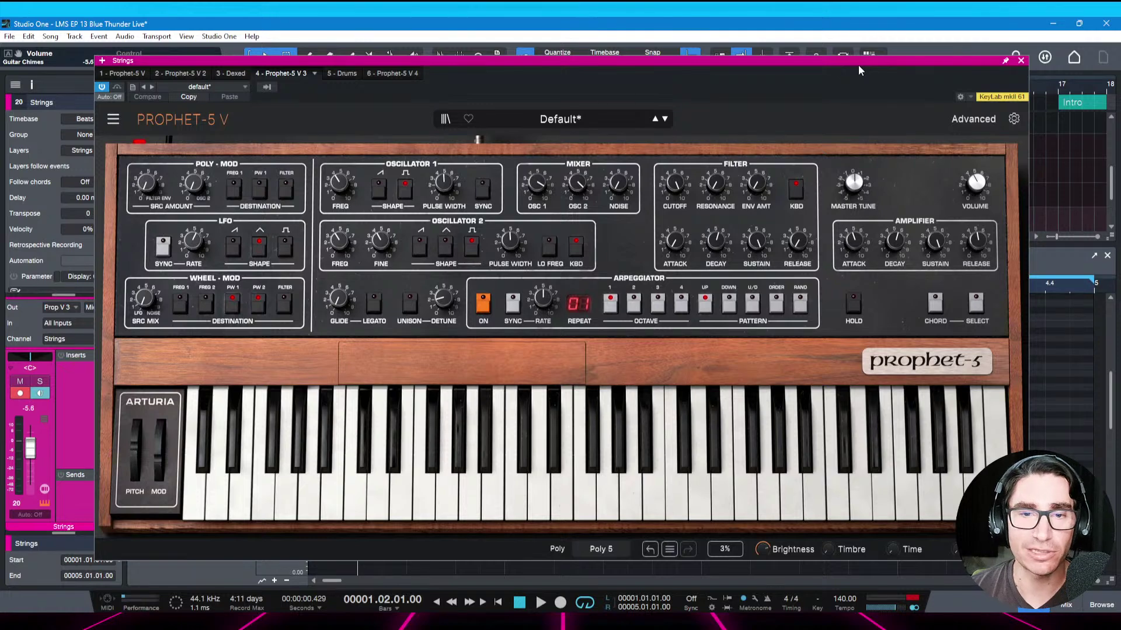
click(1021, 61)
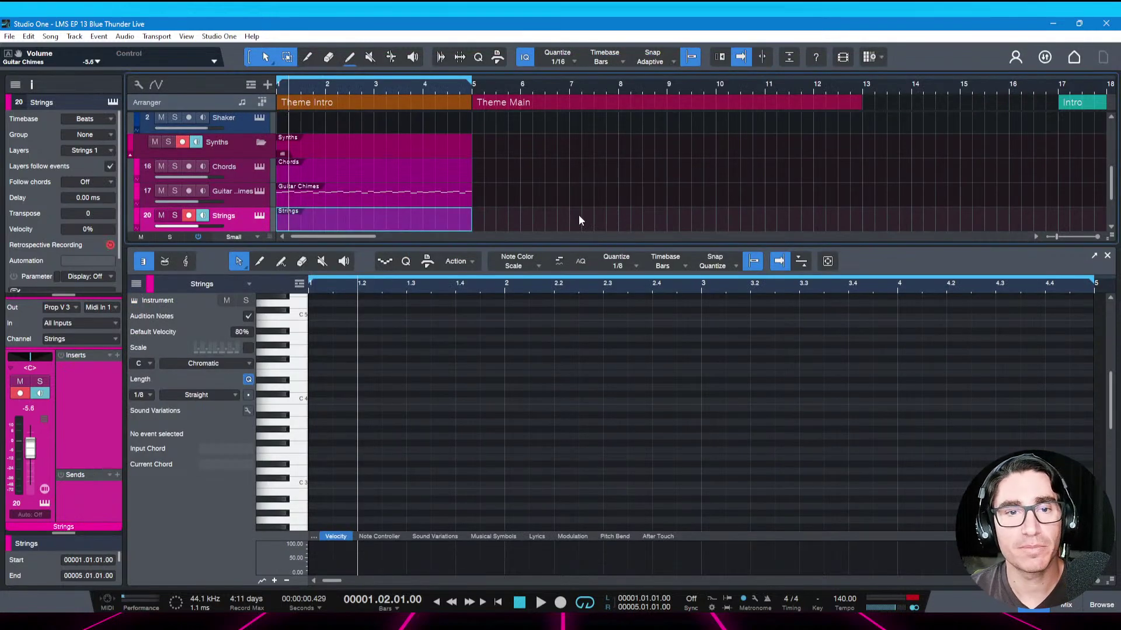
key(space)
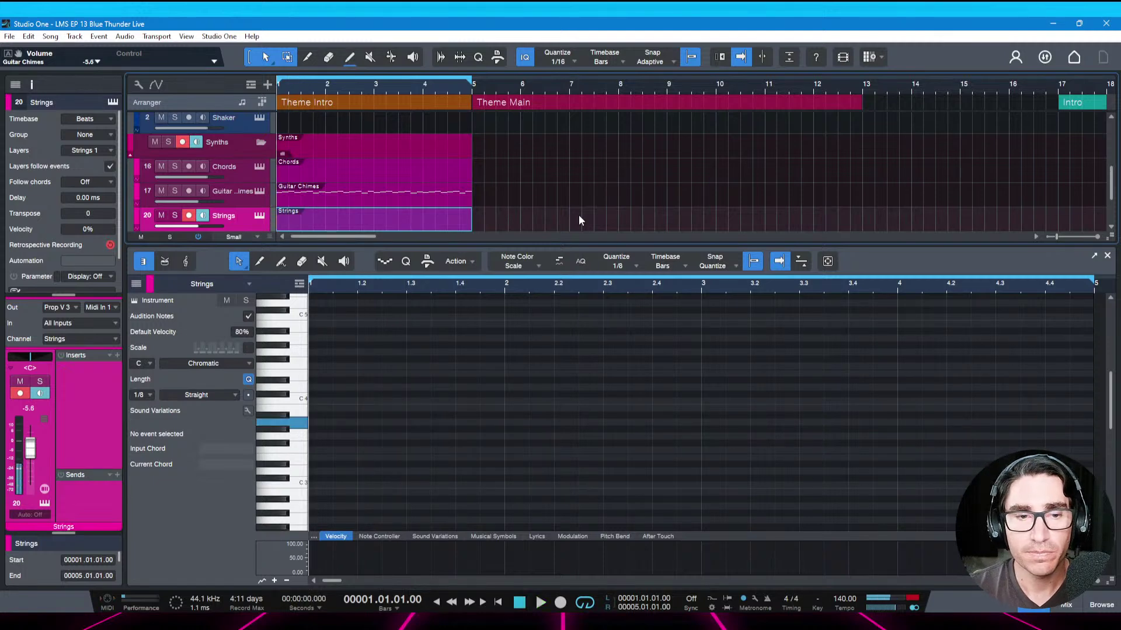
In the Strings Prophet-5 V, set the amplifier attack to 331 ms and the filter cutoff to 6214 Hz, then close the instrument
click(46, 503)
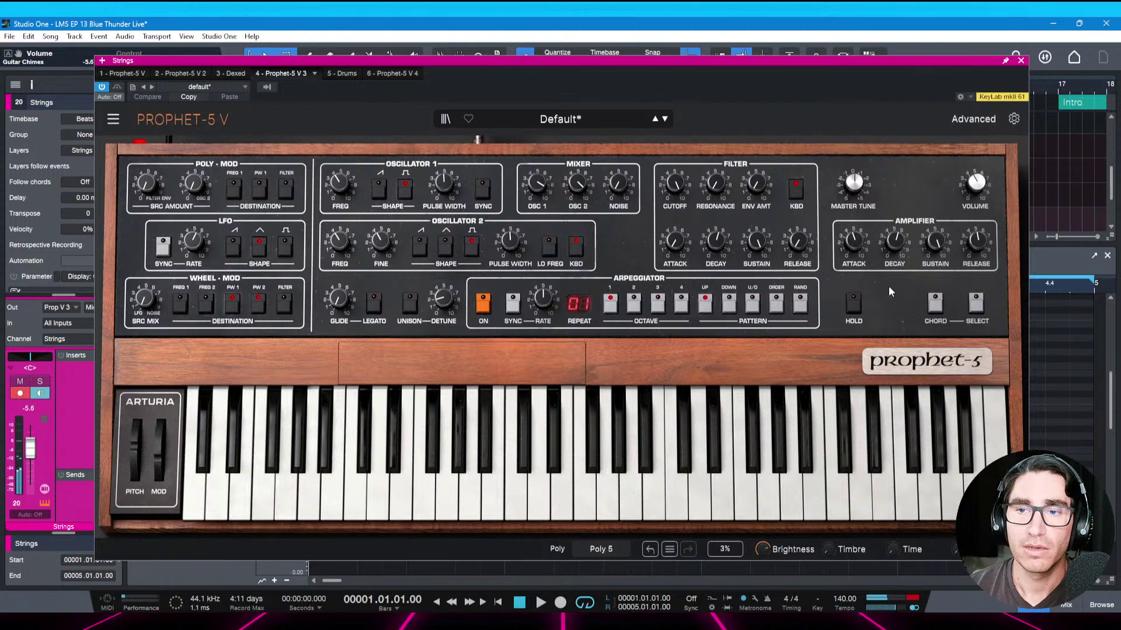
mouse_move(853, 242)
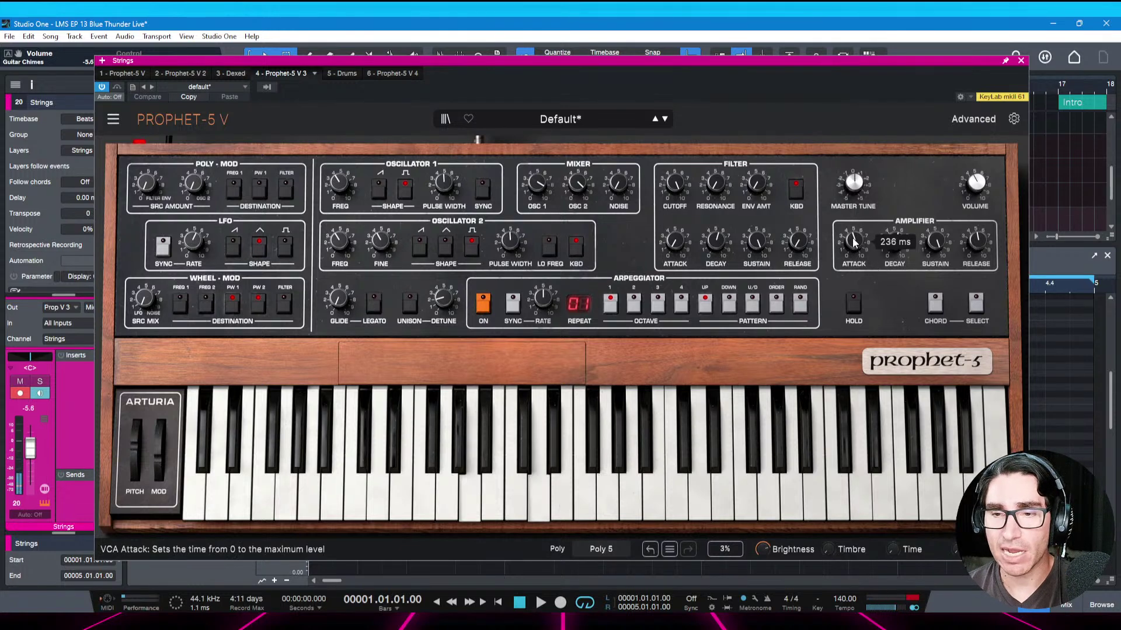
drag(853, 242, 854, 304)
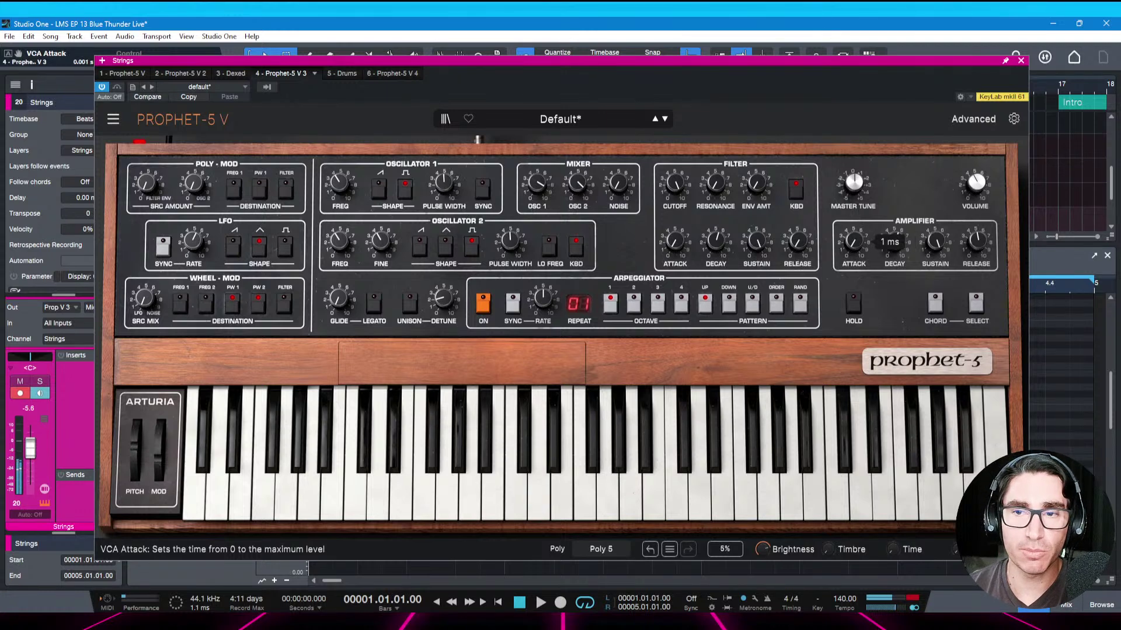
drag(853, 242, 853, 177)
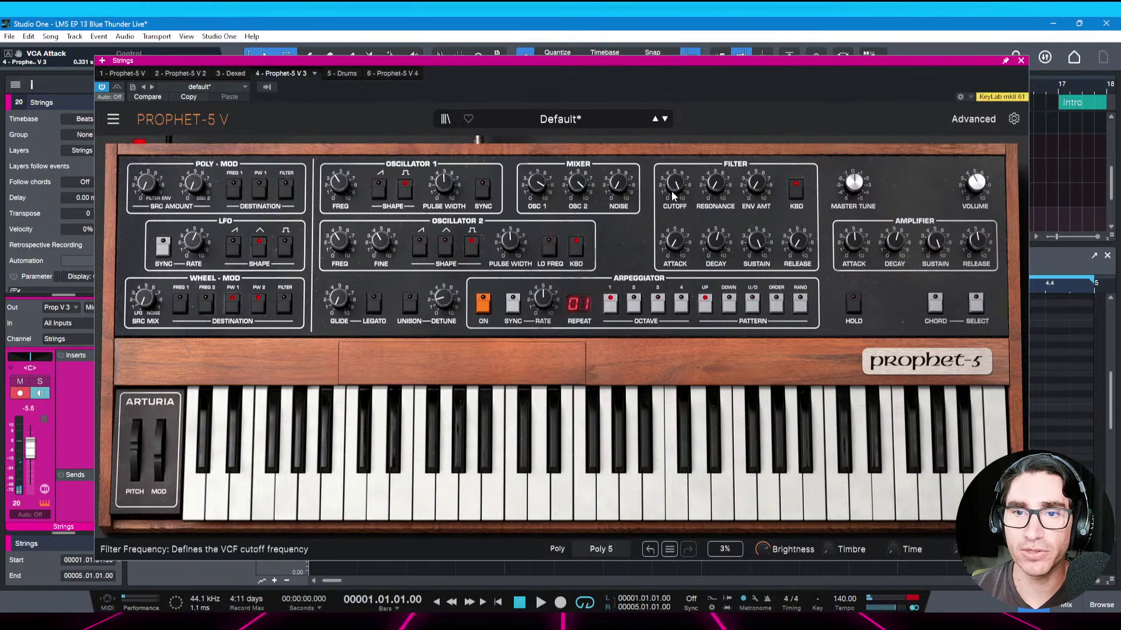
drag(675, 184, 675, 181)
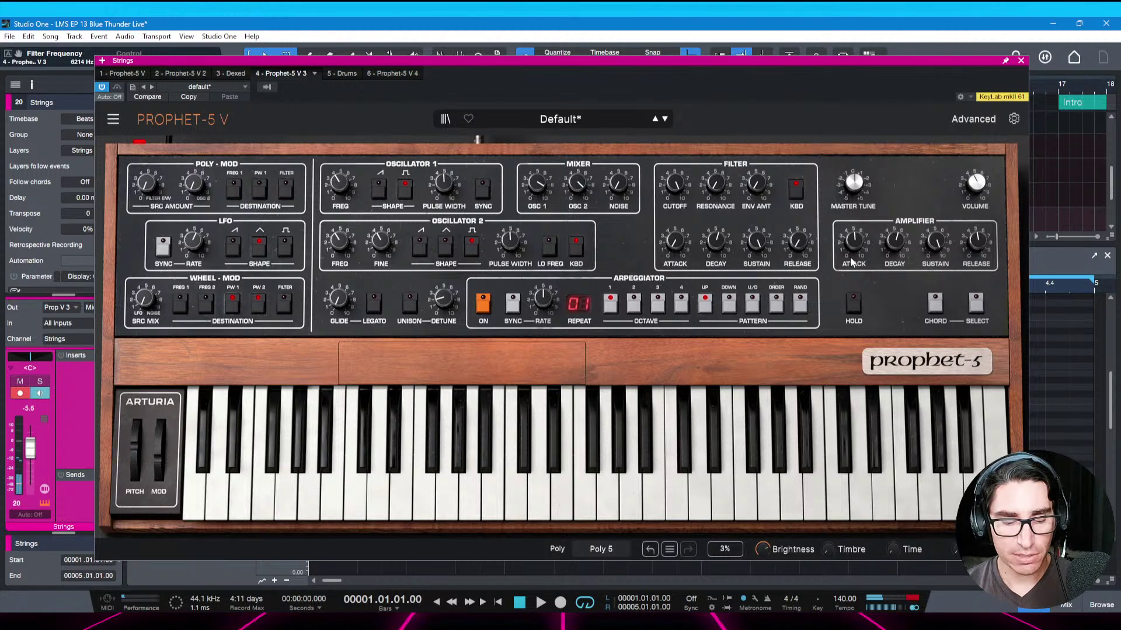
key(Escape)
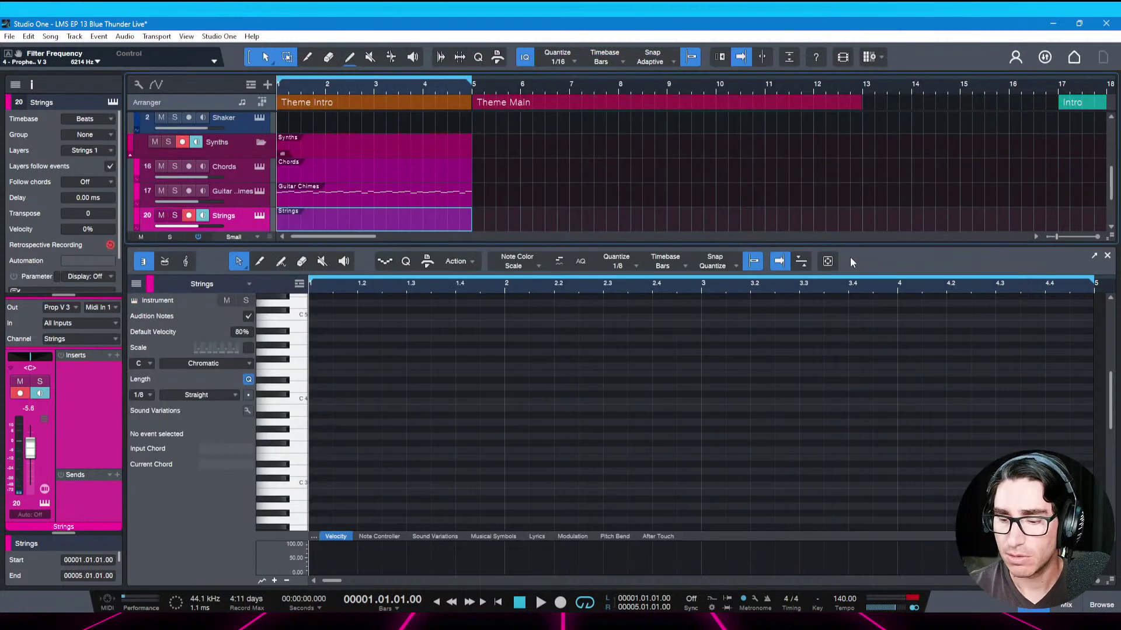
Play the Theme Intro loop twice while auditioning string notes over it
key(space)
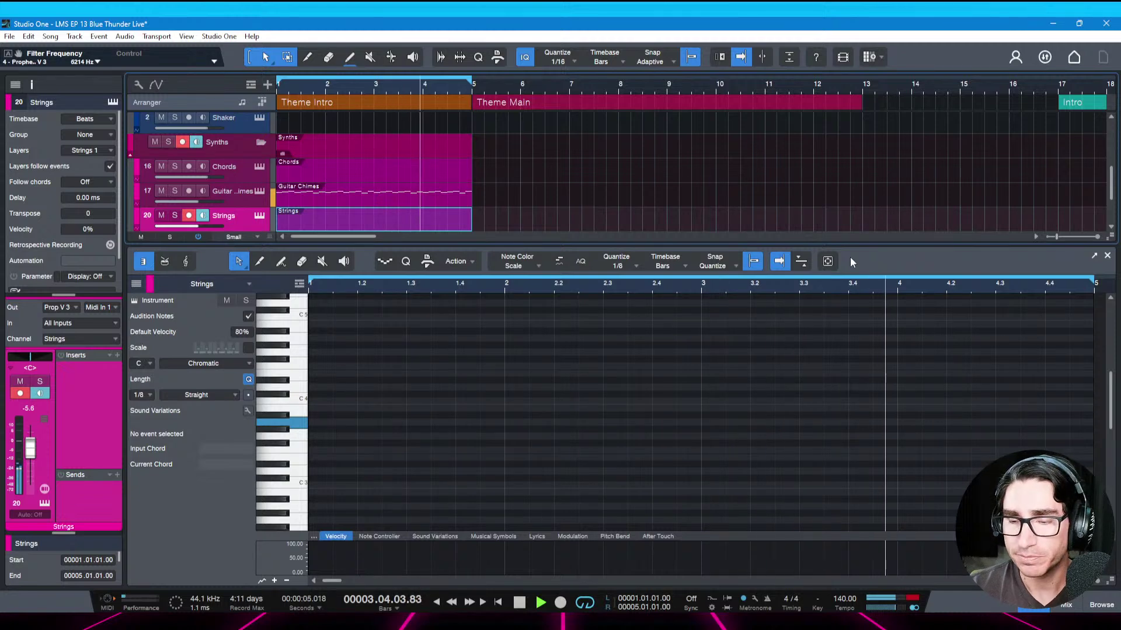
key(space)
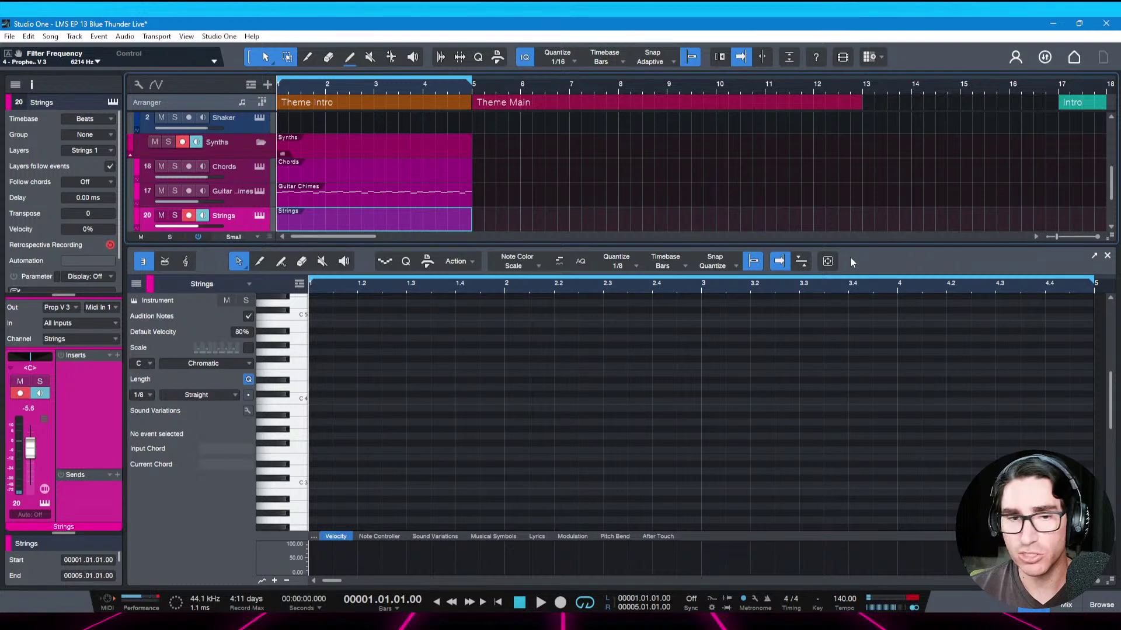
key(space)
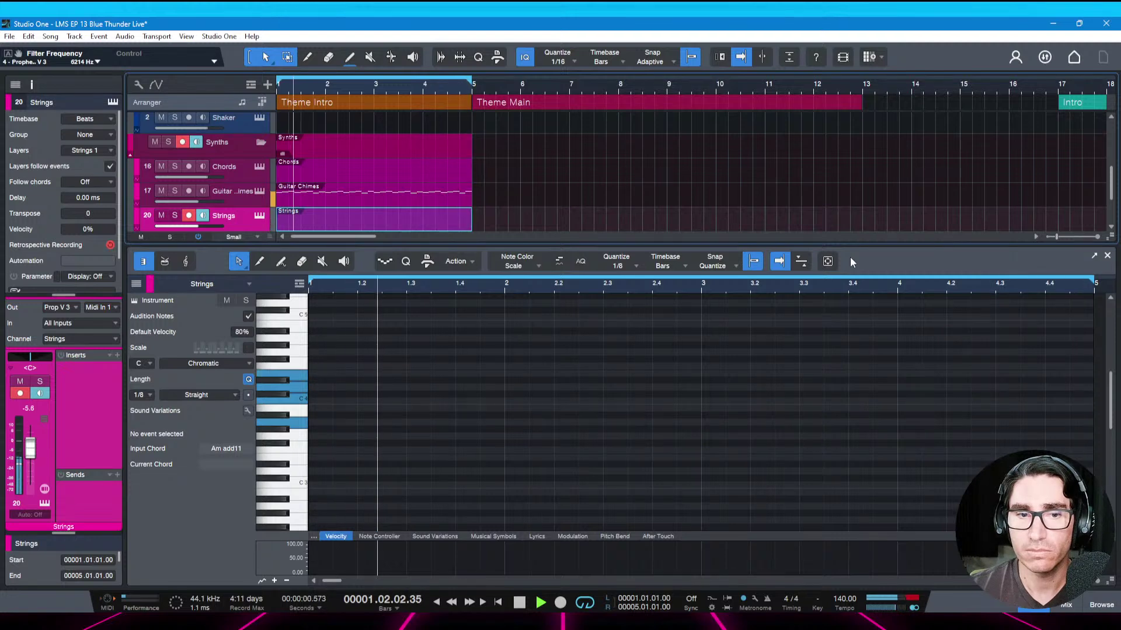
key(space)
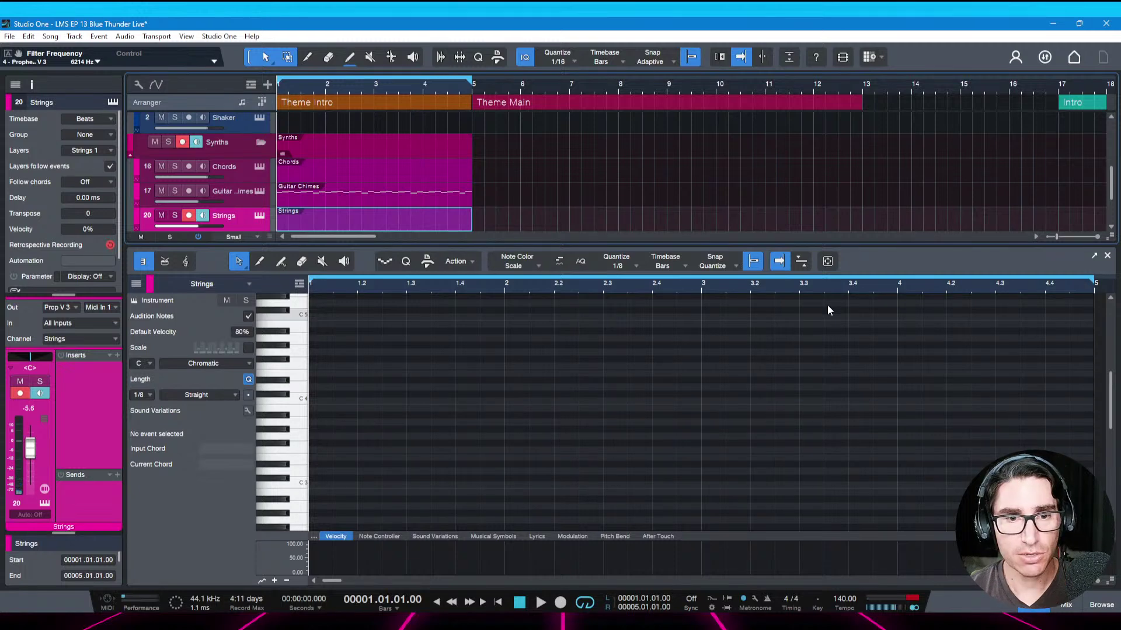
Draw a sustained A3 note in the Strings part from the start of bar 1 to 4.4.3 and play it back
click(301, 432)
drag(314, 421, 698, 438)
key(space)
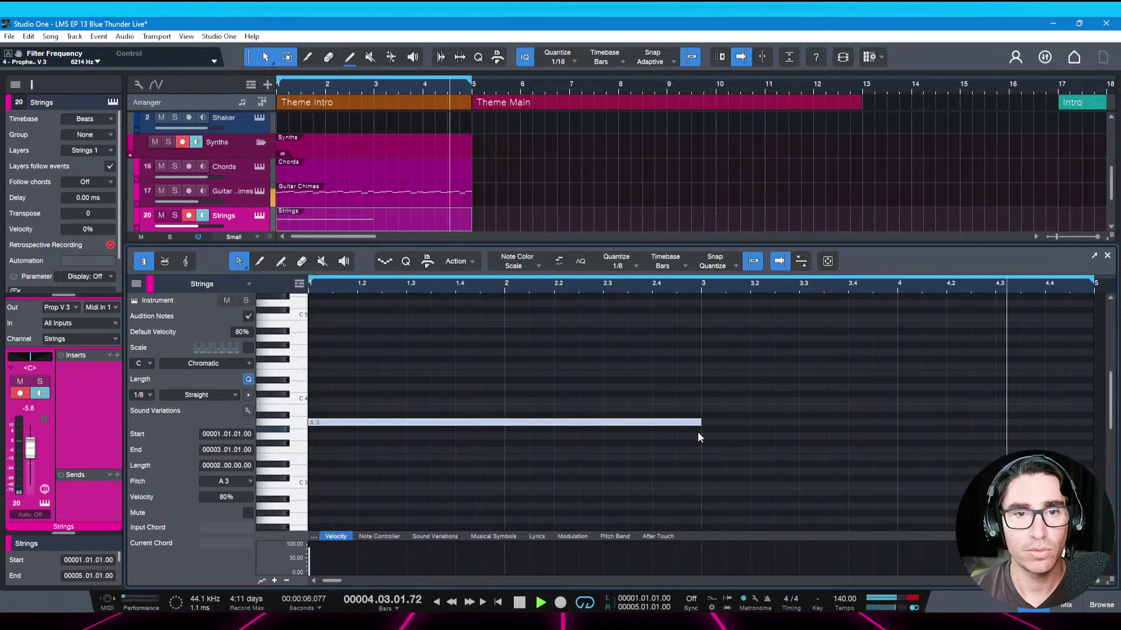
key(space)
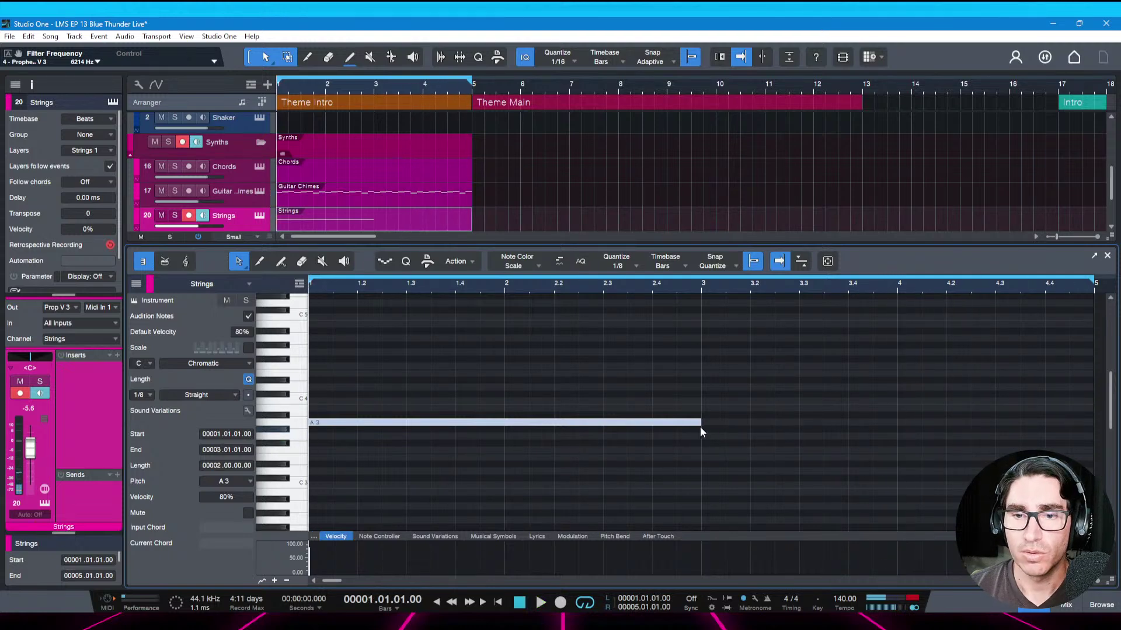
drag(700, 432, 1069, 429)
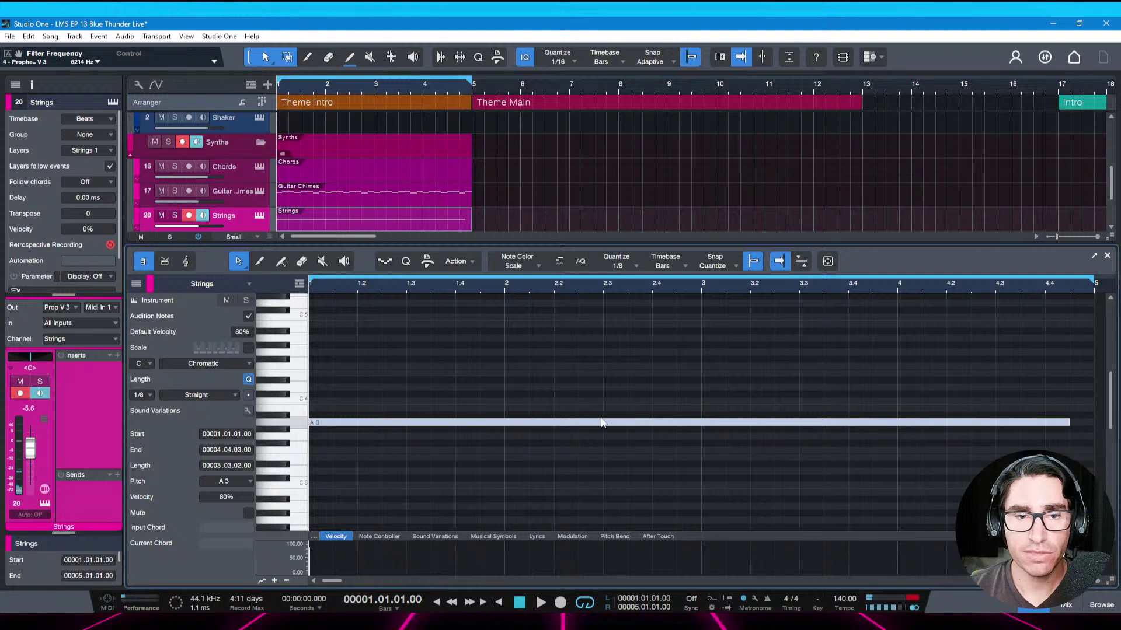
key(space)
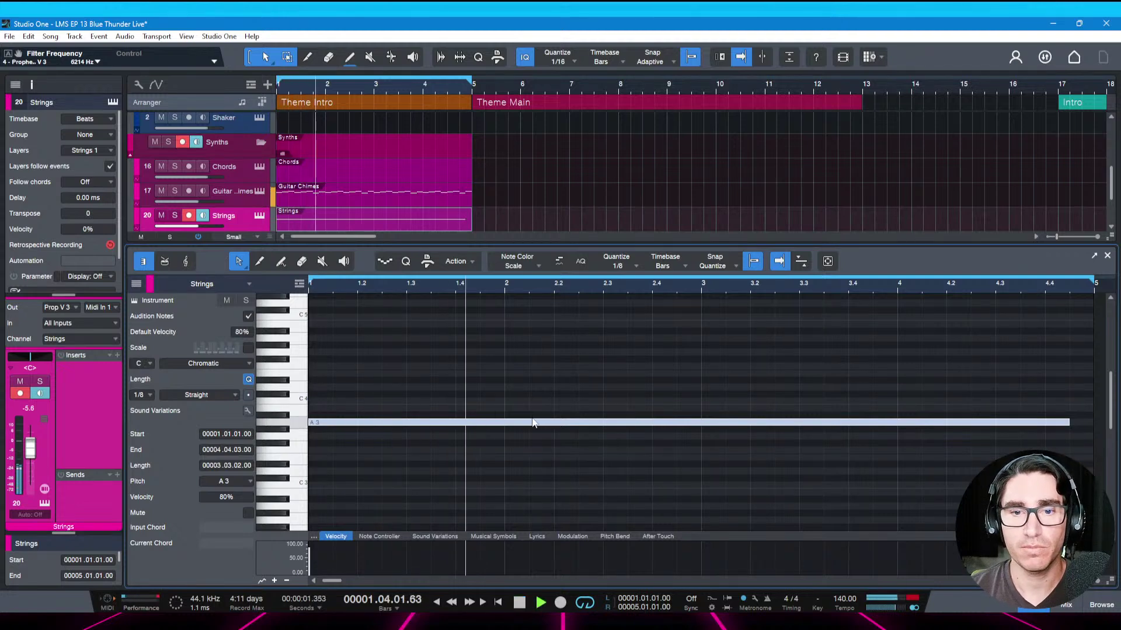
key(space)
Add a sustained C4 note to the Strings part from bar 2 to 4.4.3 and play it back
drag(507, 402, 1074, 402)
key(space)
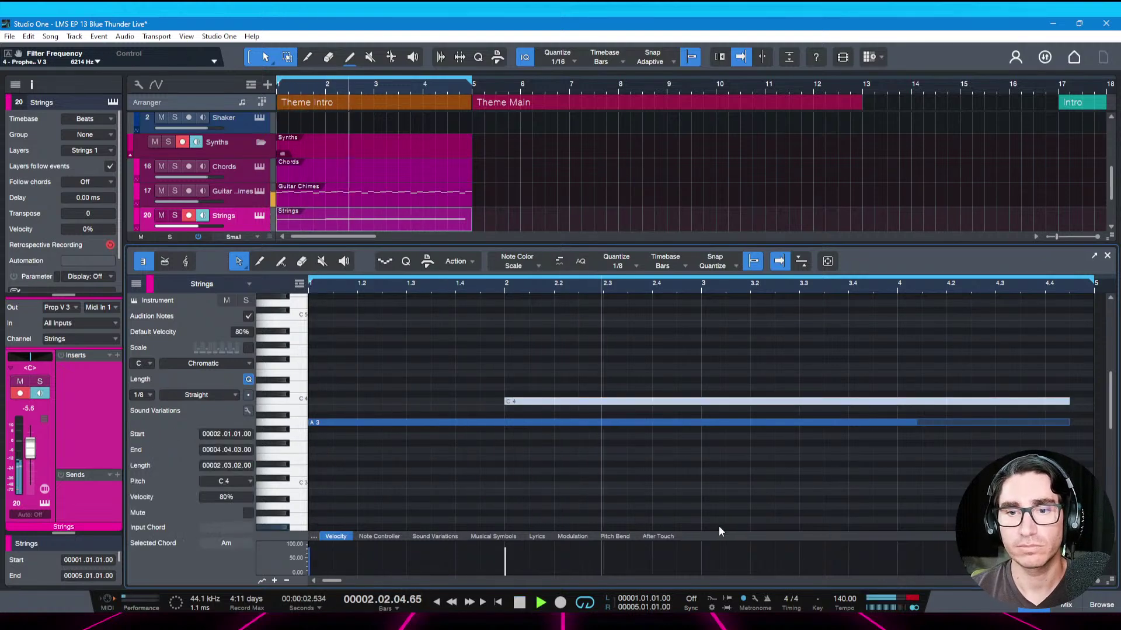
key(space)
Add a sustained D4 note to the Strings part from bar 3 to 4.4.3, play the loop and save the song
click(707, 387)
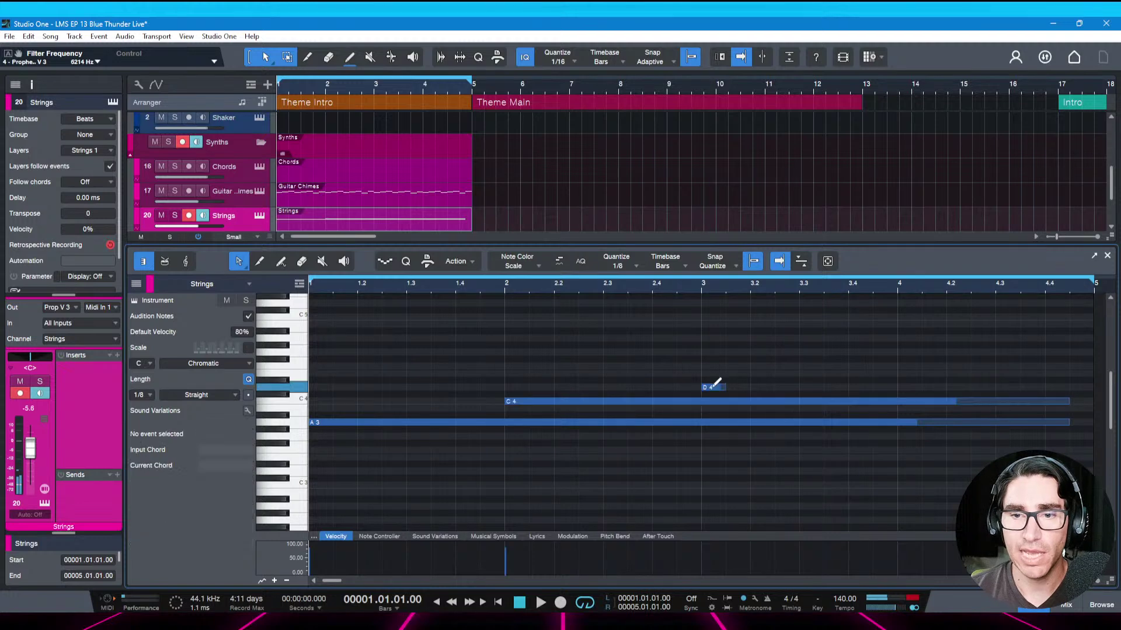
drag(715, 385, 1069, 386)
key(space)
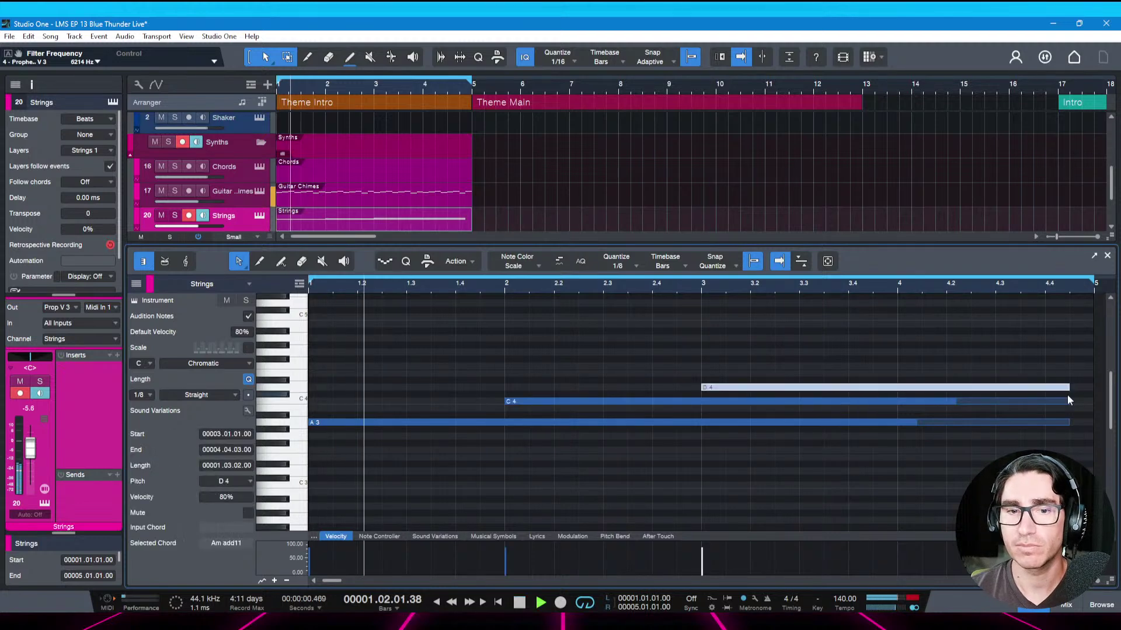
key(ctrl+s)
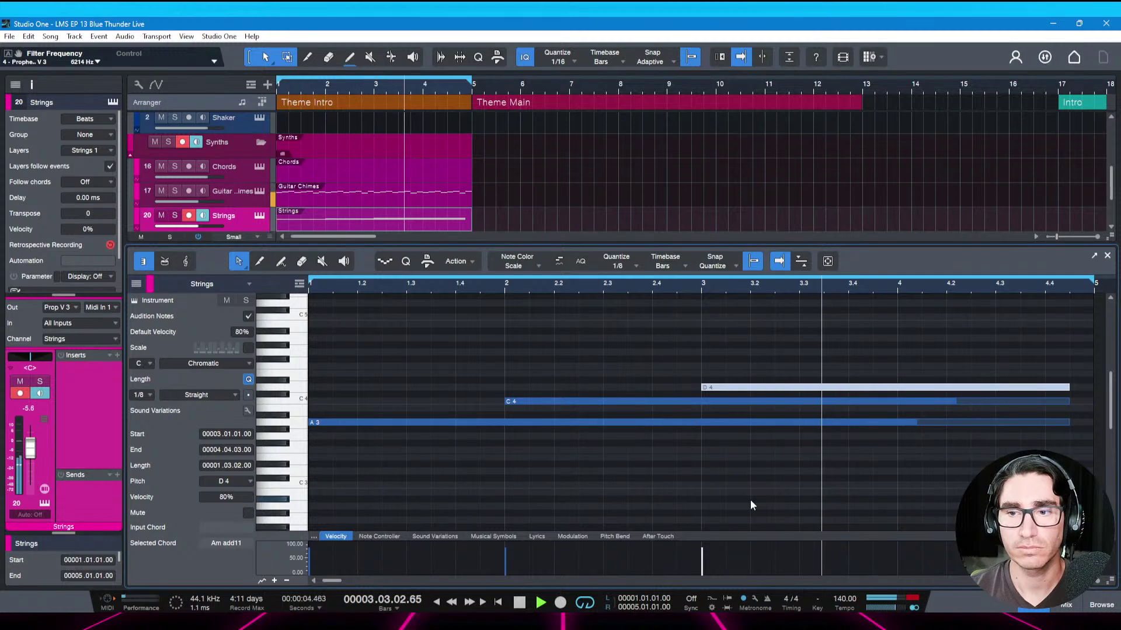
key(space)
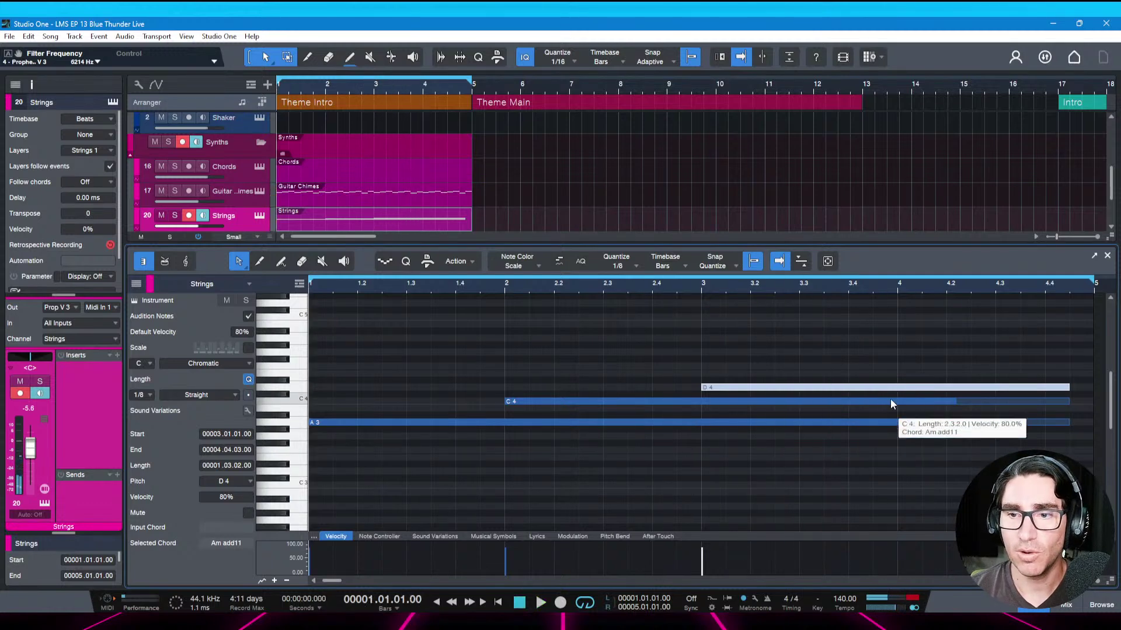
Add an E4 note at bar 4, extend all four Strings notes to the start of bar 5, play the loop and save
ctrl+click(901, 373)
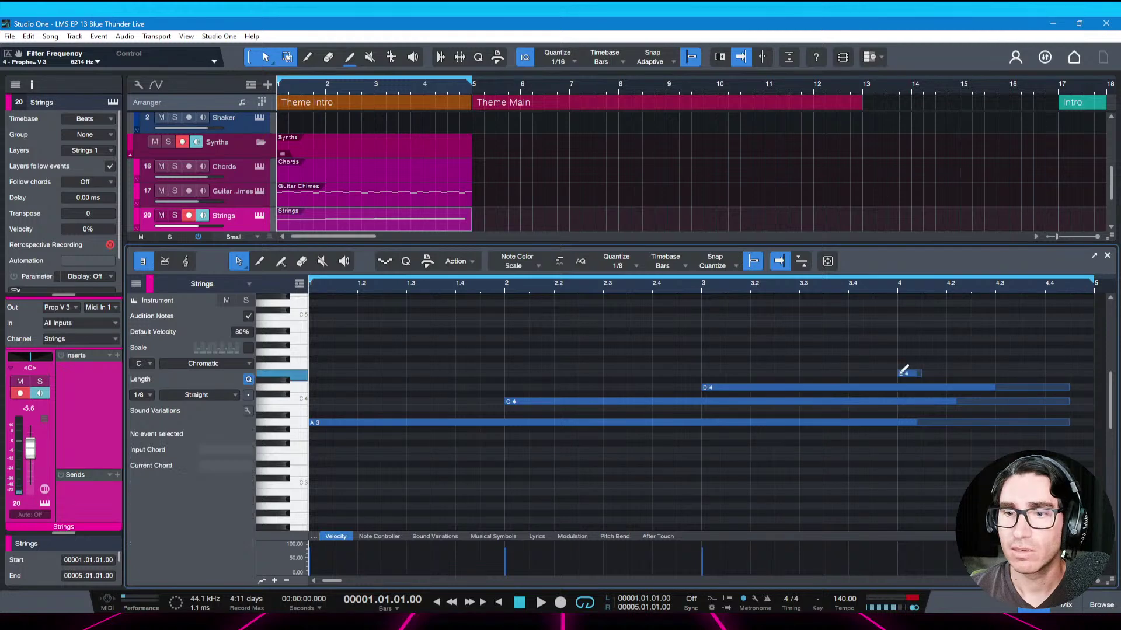
mouse_move(900, 374)
mouse_down()
mouse_move(1070, 371)
mouse_move(1071, 434)
mouse_move(1084, 424)
mouse_up()
key(space)
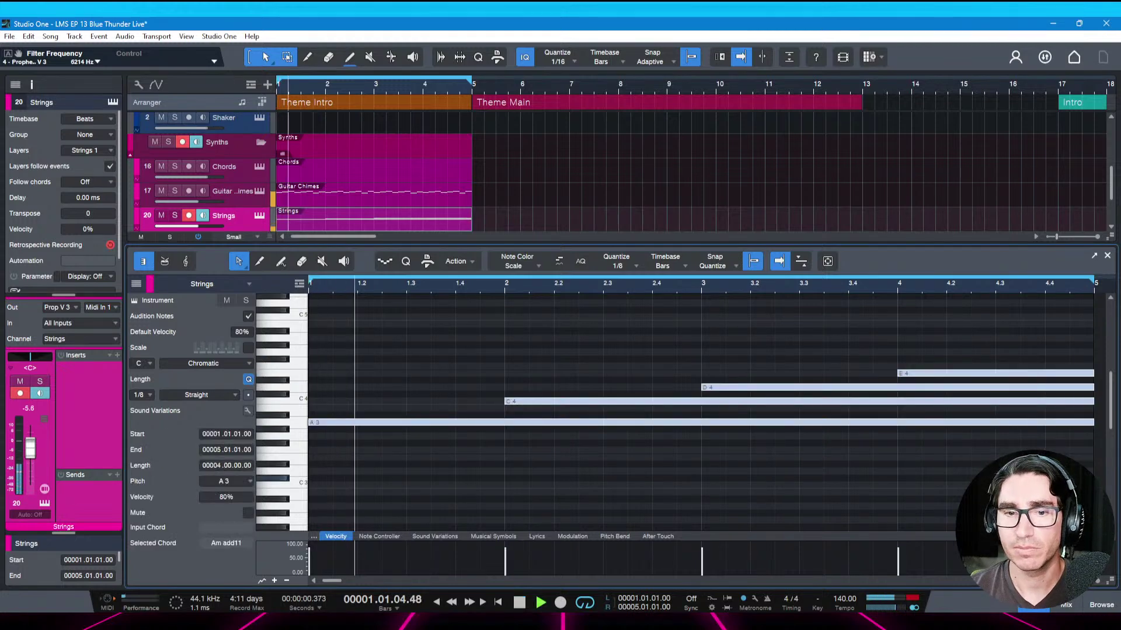
key(ctrl+s)
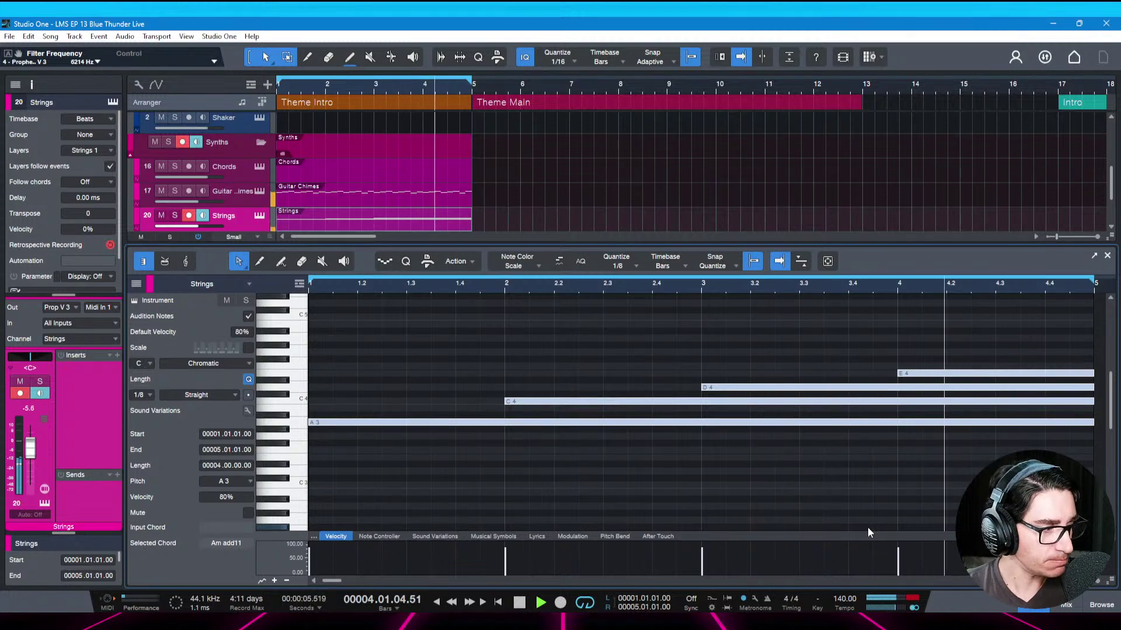
key(space)
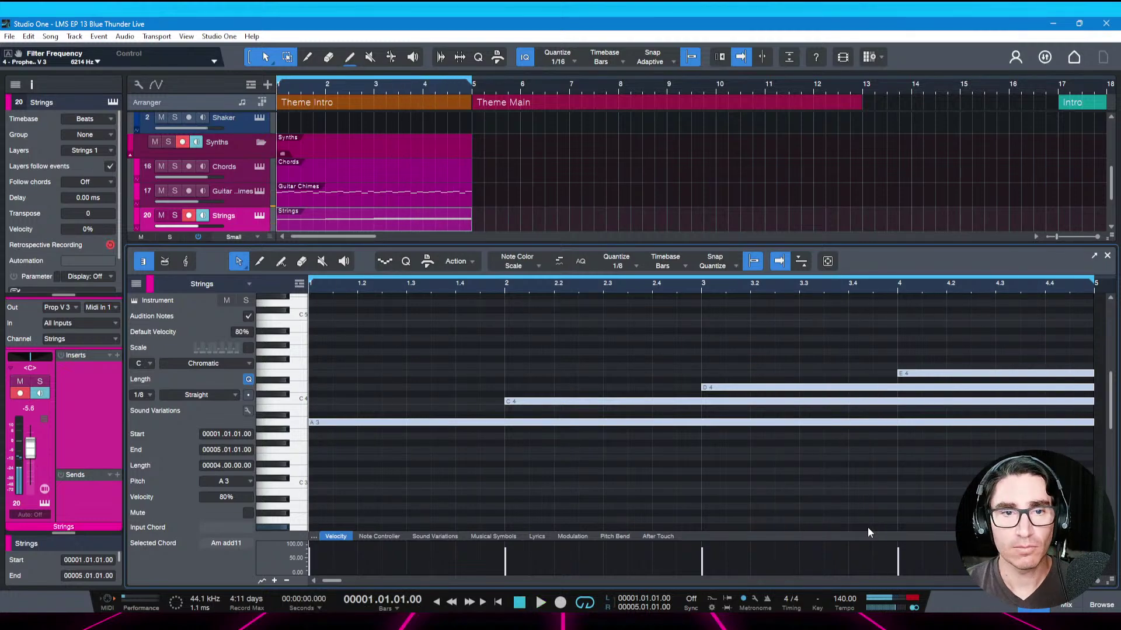
Close the note editor, lower the Strings volume to -6.5 dB during playback, then select the Guitar Chimes track and save the song
key(F2)
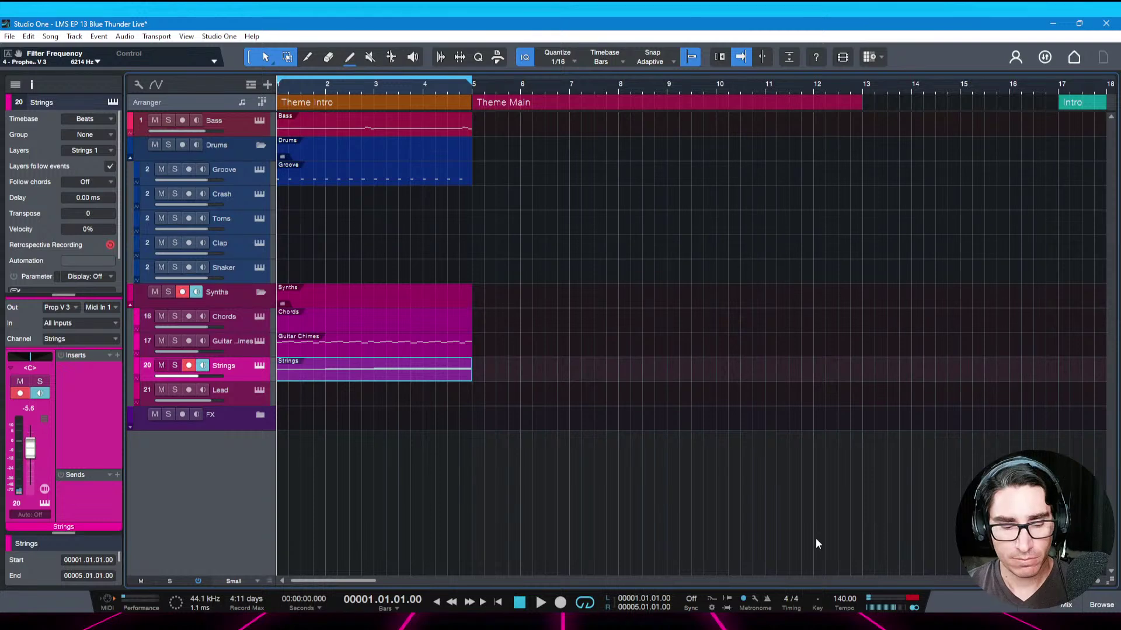
key(ctrl+s)
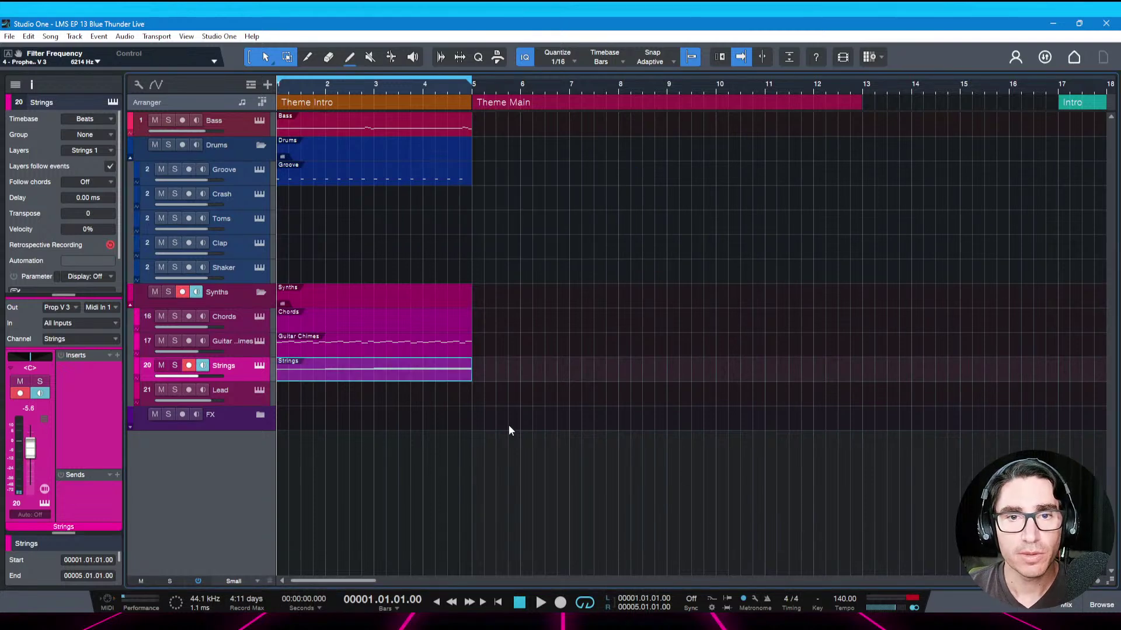
key(space)
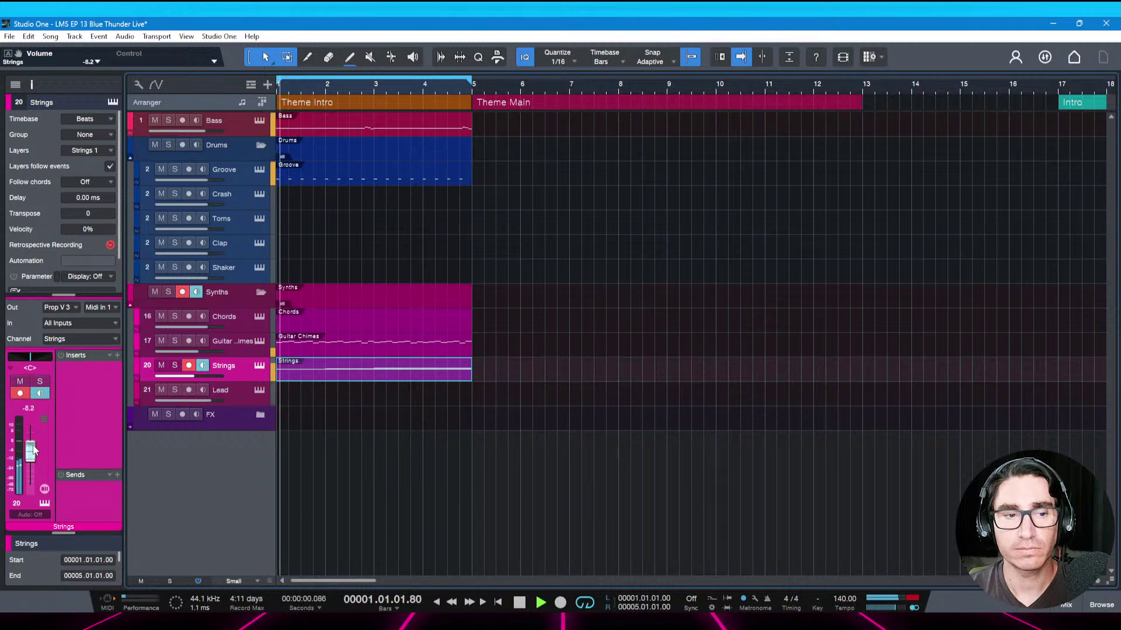
drag(31, 448, 32, 446)
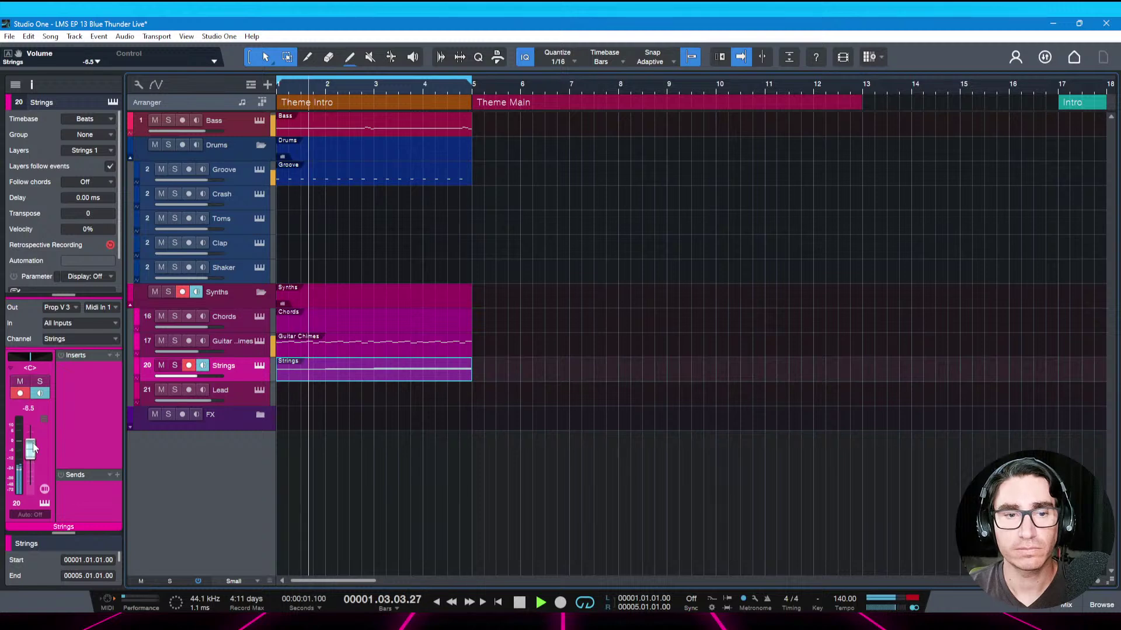
click(251, 344)
key(ctrl+s)
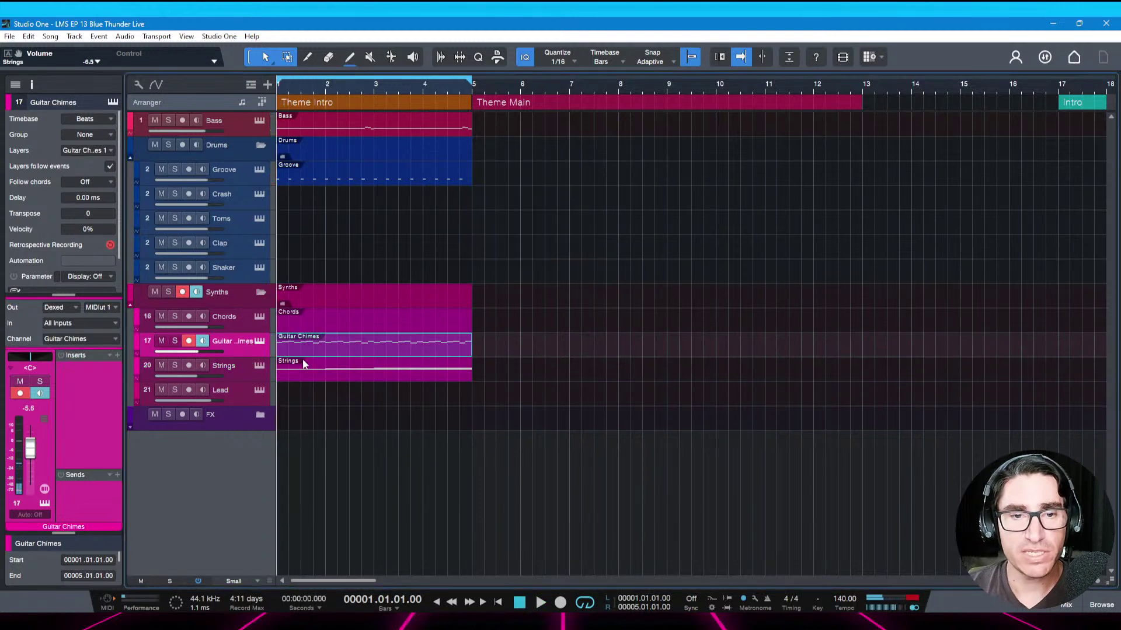
Insert the Pulse reverb plug-in on the Synth Verb channel in the mixer
key(F3)
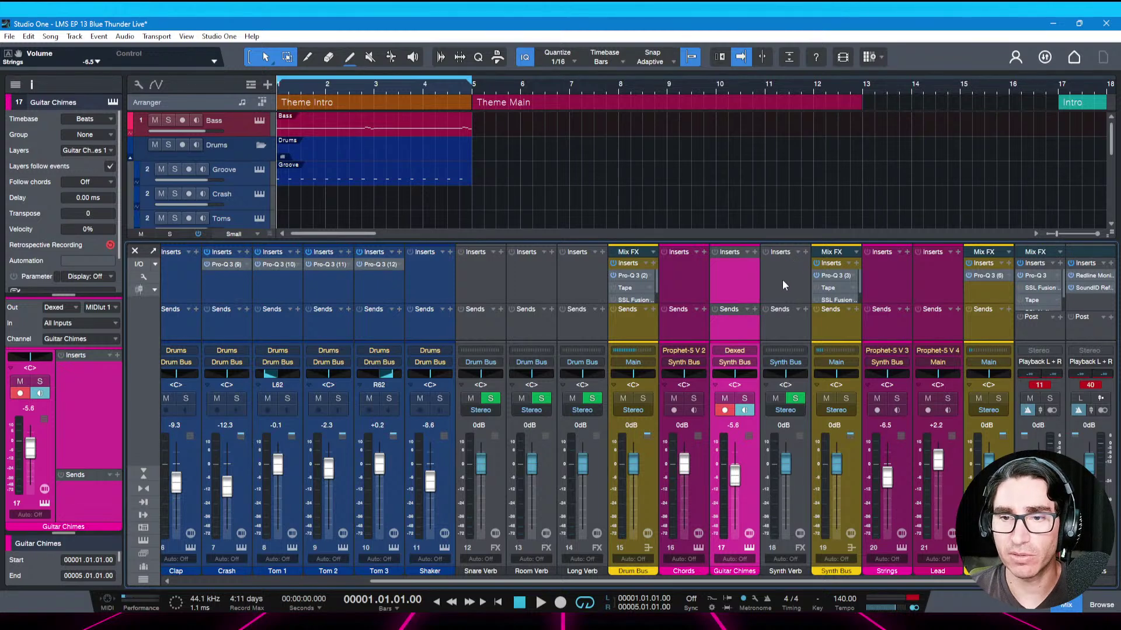
click(805, 252)
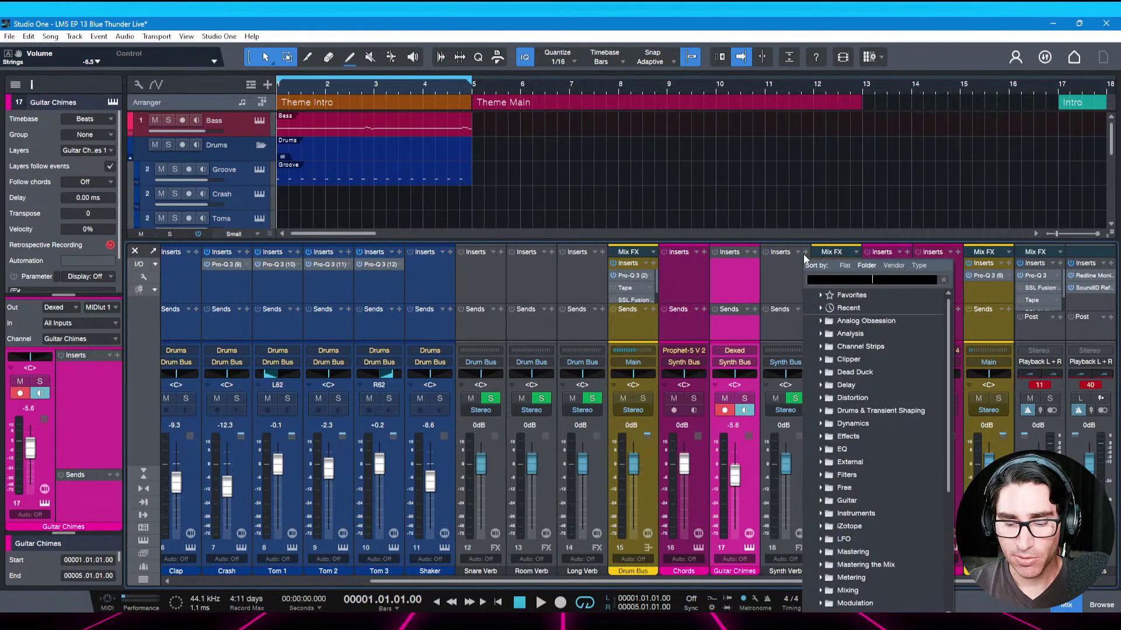
text(pul)
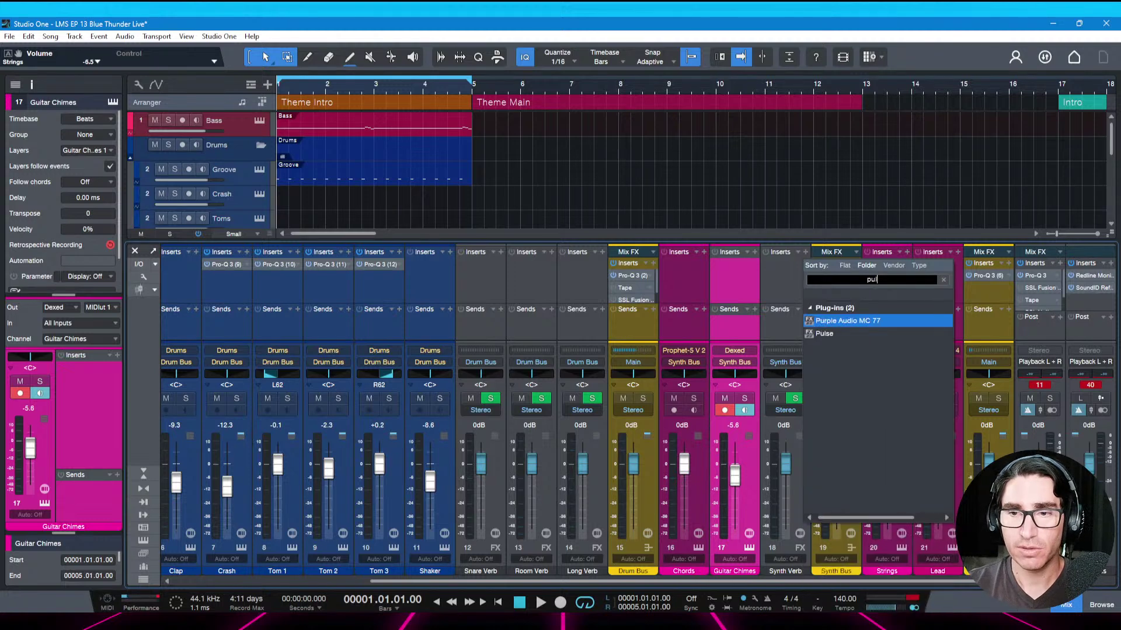
key(Return)
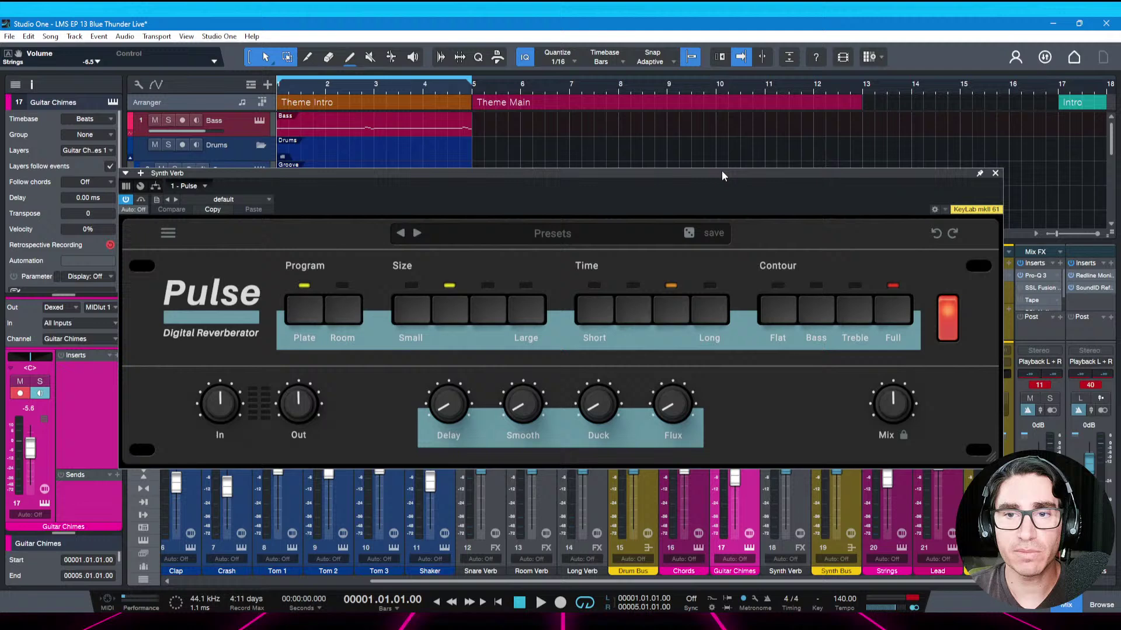
drag(721, 171, 729, 160)
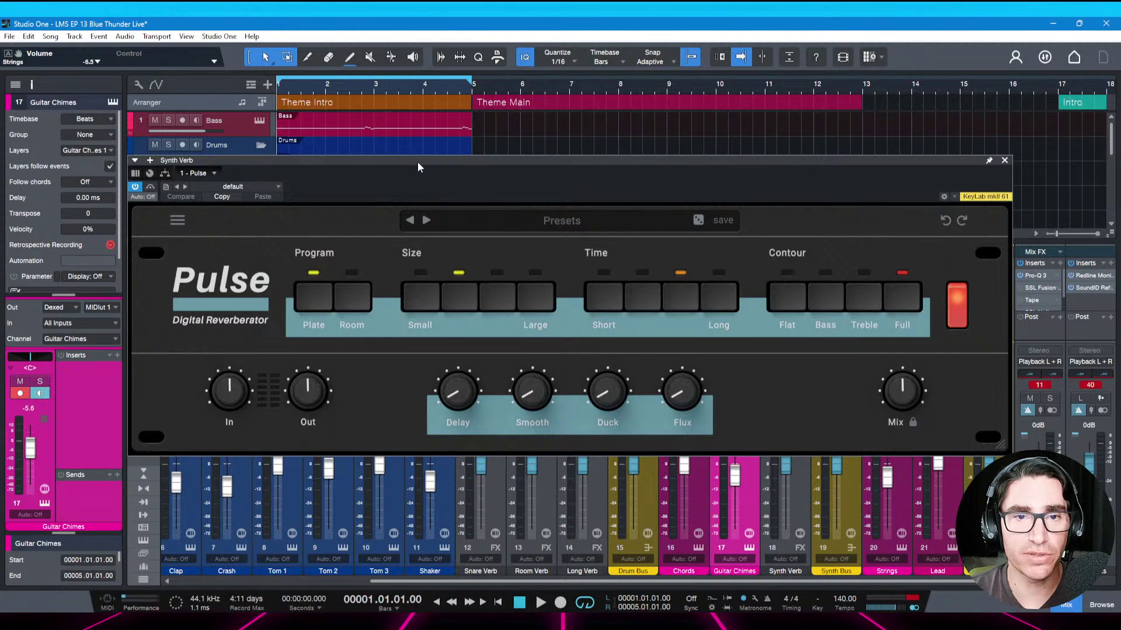
drag(418, 168, 424, 173)
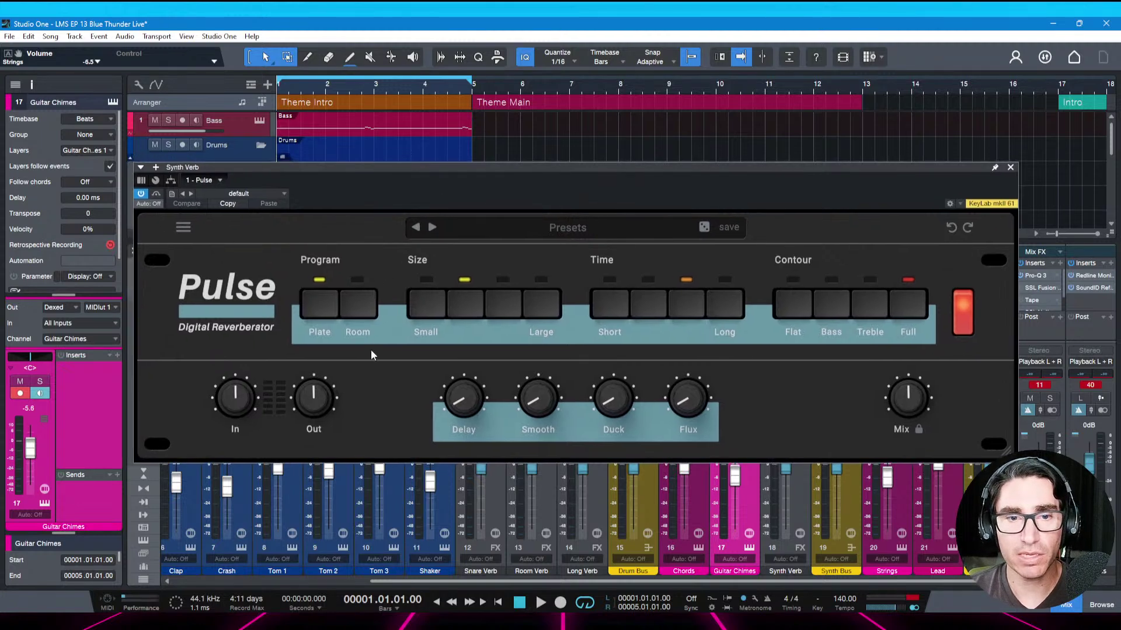
Configure Pulse with the Room program, third size setting, more Delay, fully wet Mix and Flat contour, close it and save the song
click(364, 327)
click(505, 300)
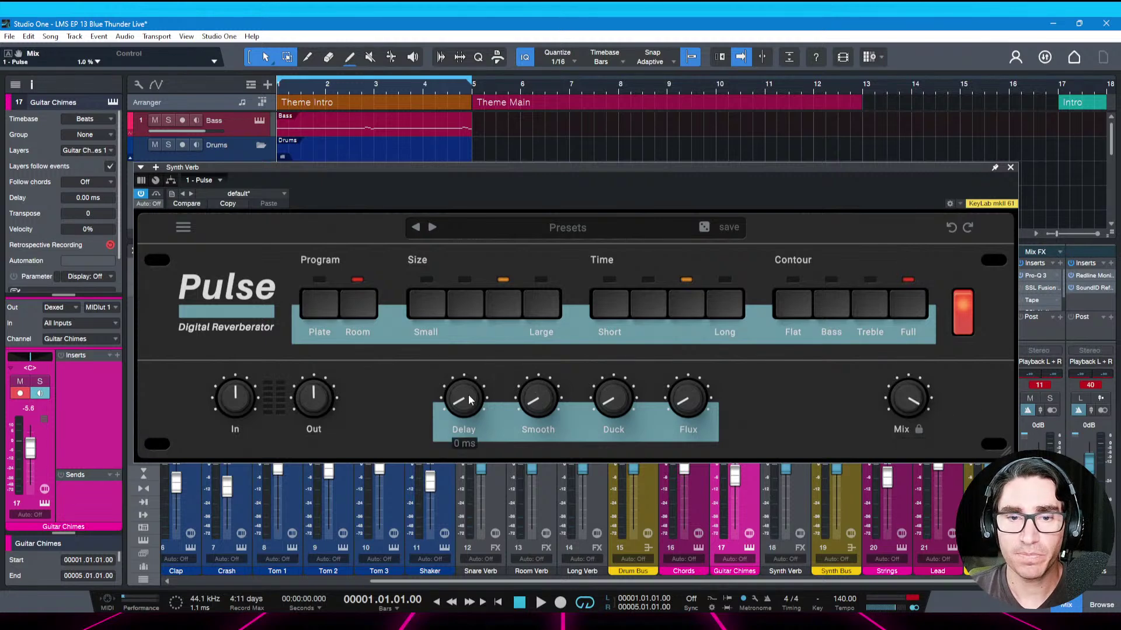
drag(460, 355, 465, 408)
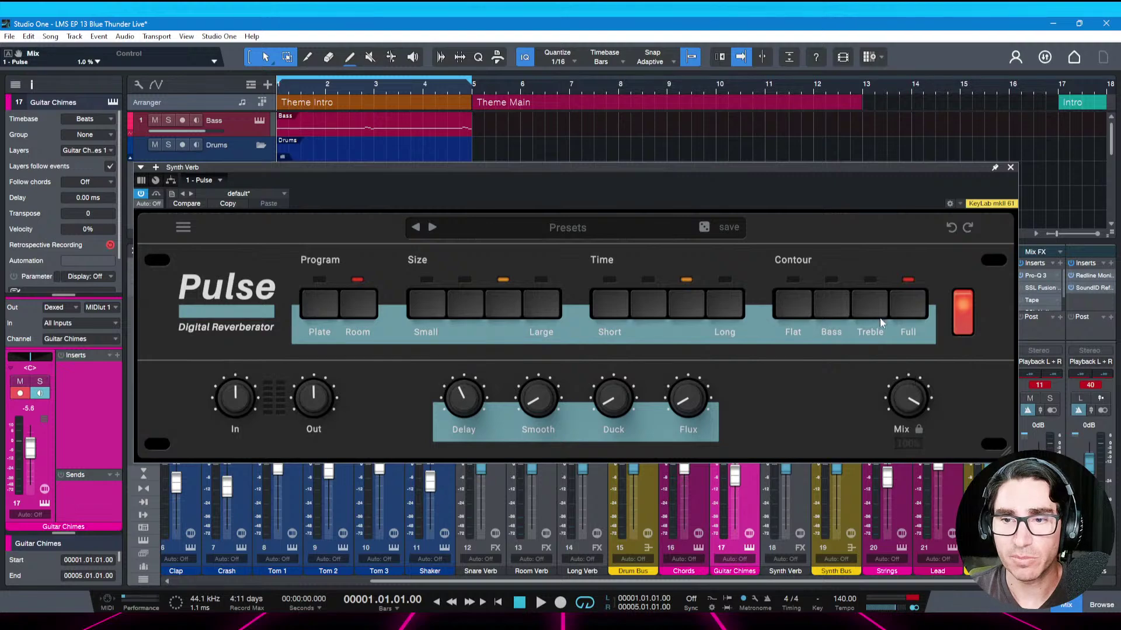
click(790, 310)
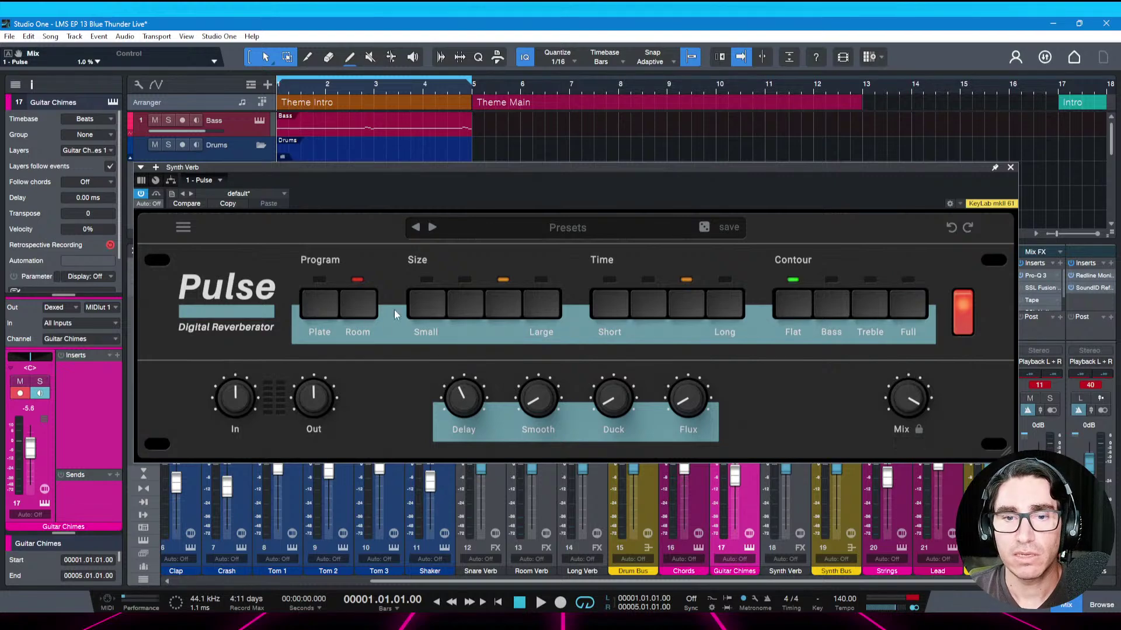
click(1010, 167)
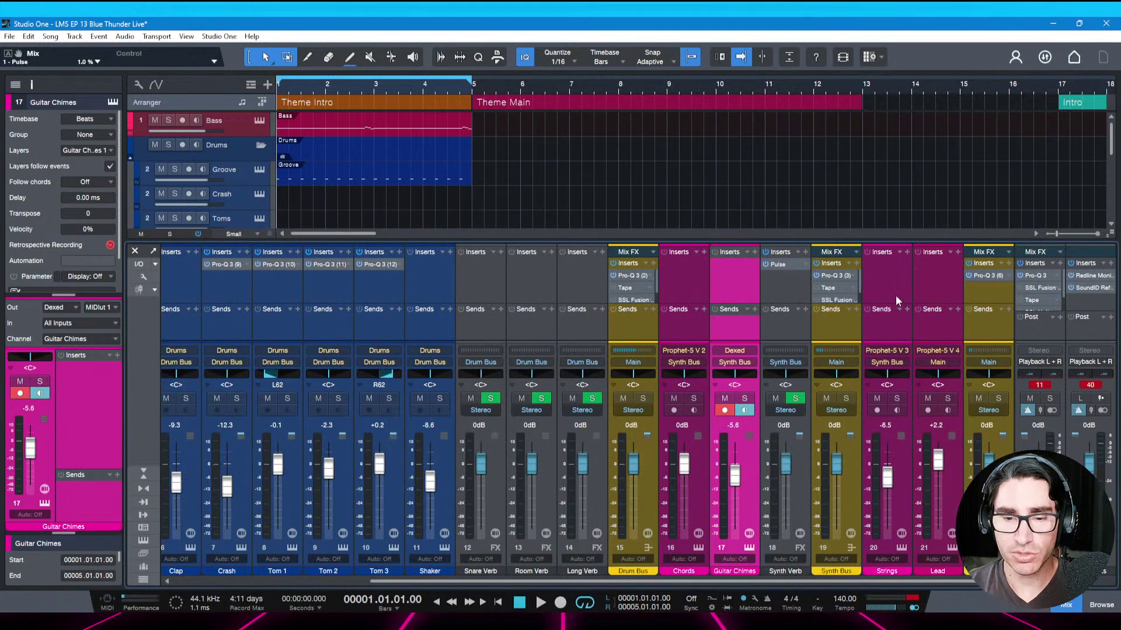
key(ctrl+s)
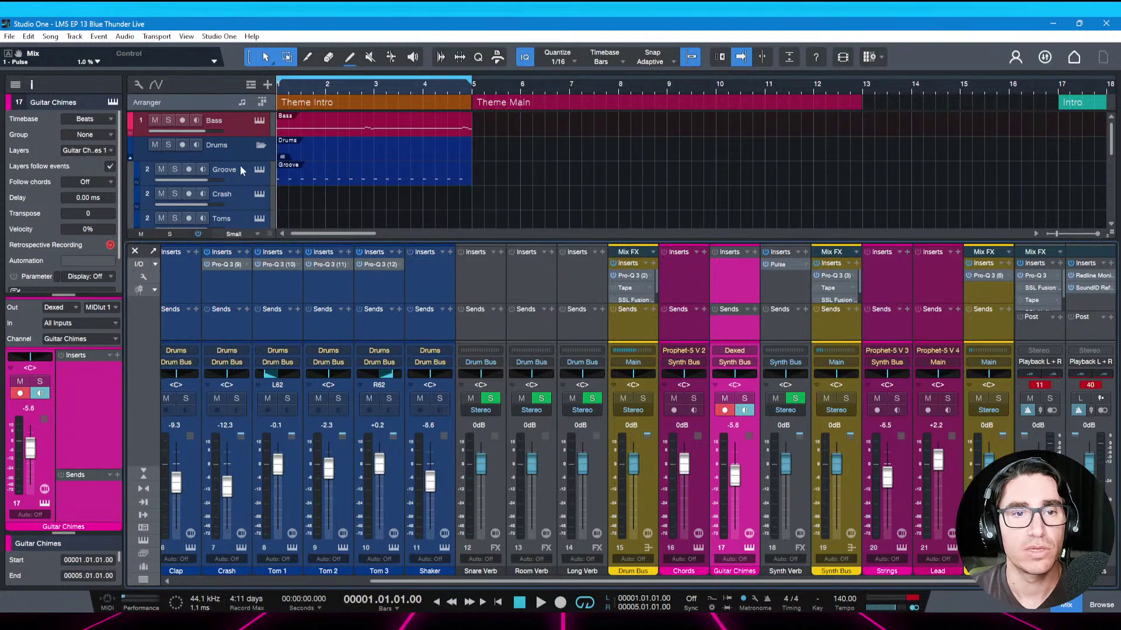
Solo Guitar Chimes during playback, add a send to Synth Verb and adjust the send level by ear
scroll(239, 167, down, 8)
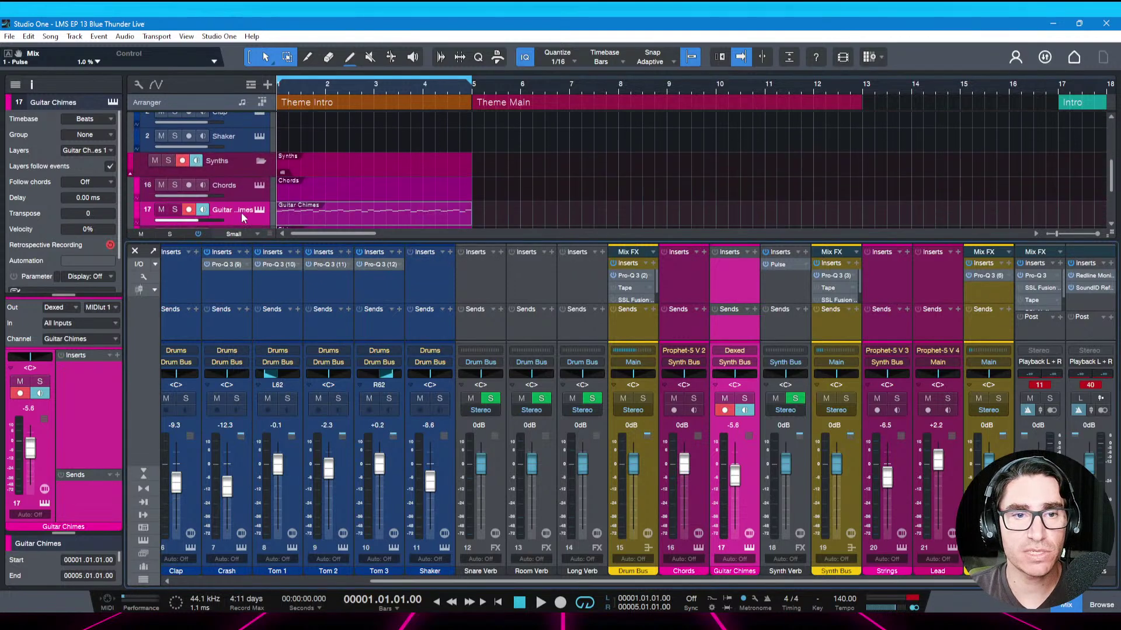
click(241, 214)
key(space)
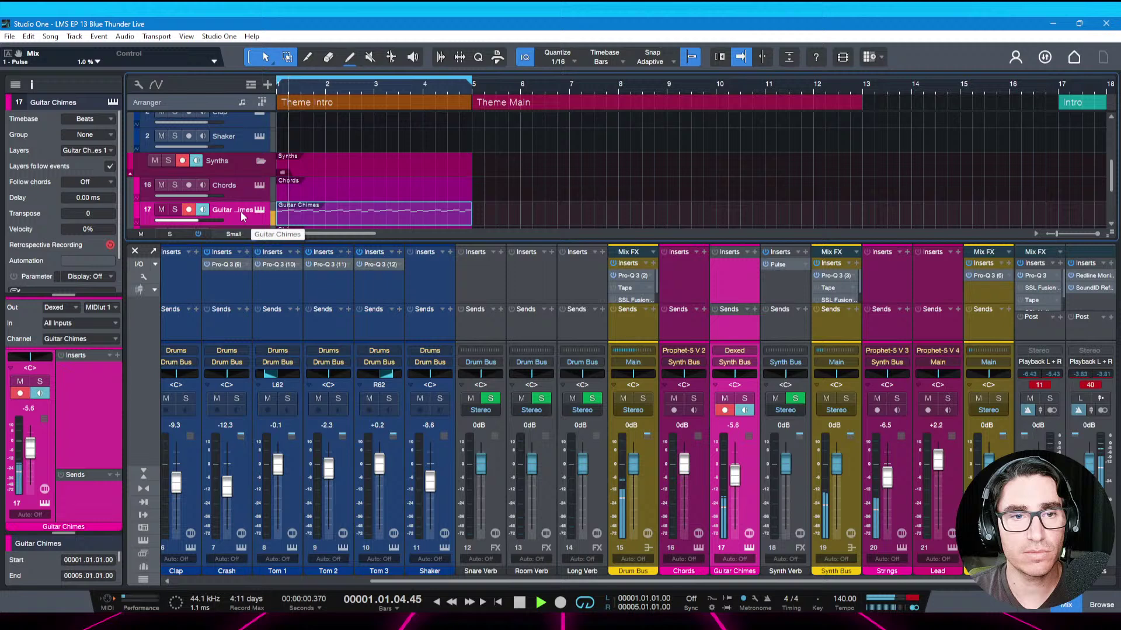
click(175, 209)
click(117, 475)
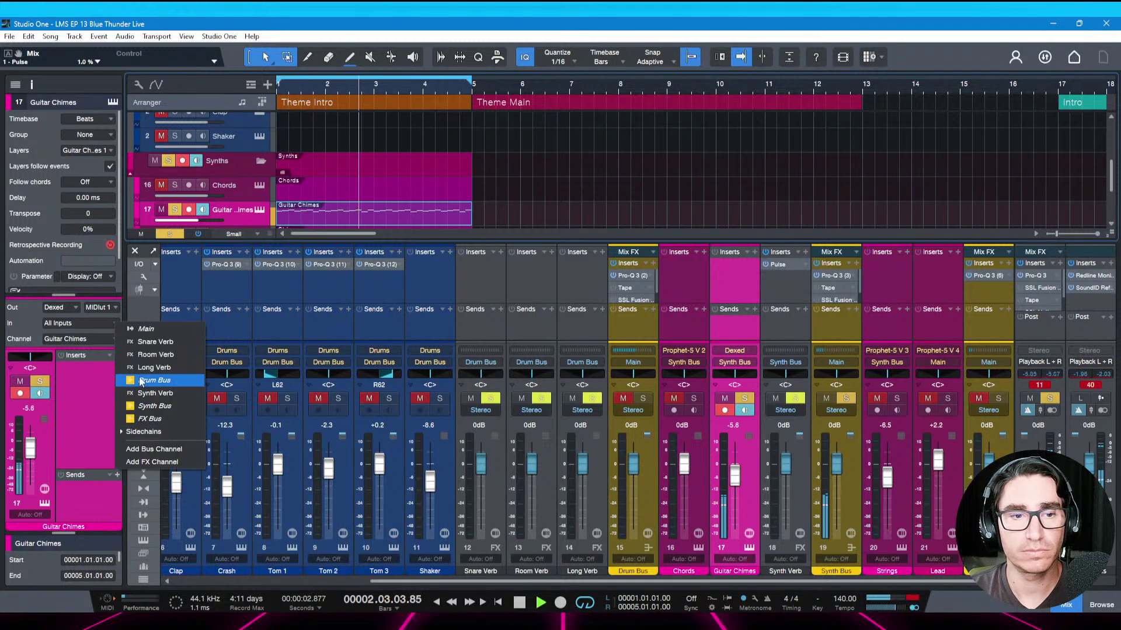
click(151, 389)
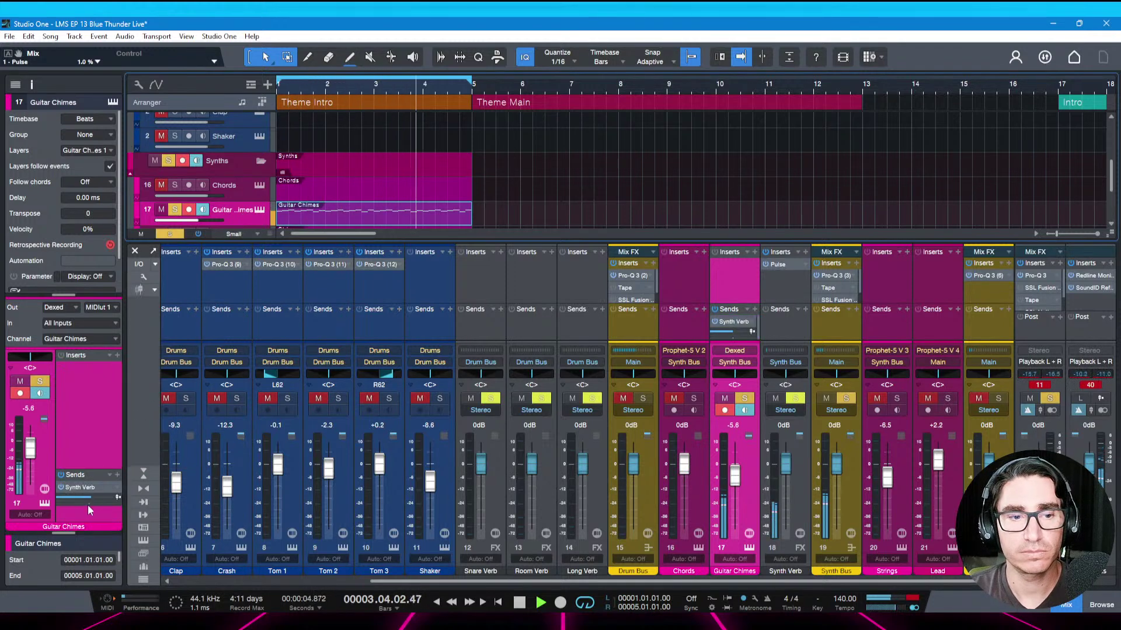
mouse_move(90, 498)
mouse_down()
mouse_move(103, 500)
mouse_move(82, 500)
mouse_move(93, 502)
mouse_up()
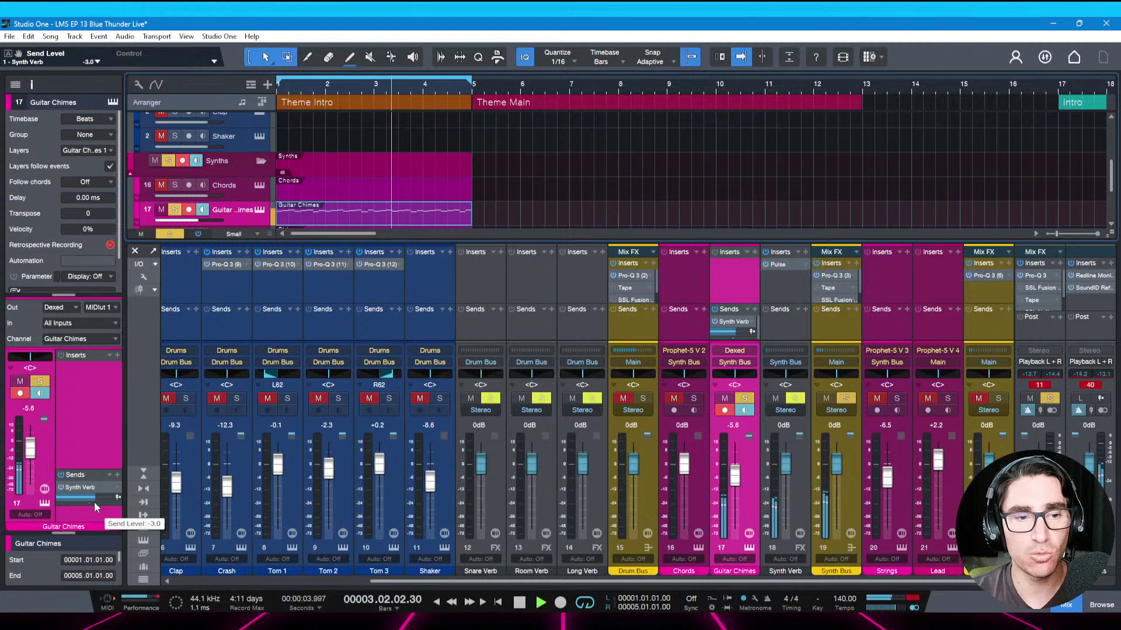
drag(93, 502, 90, 503)
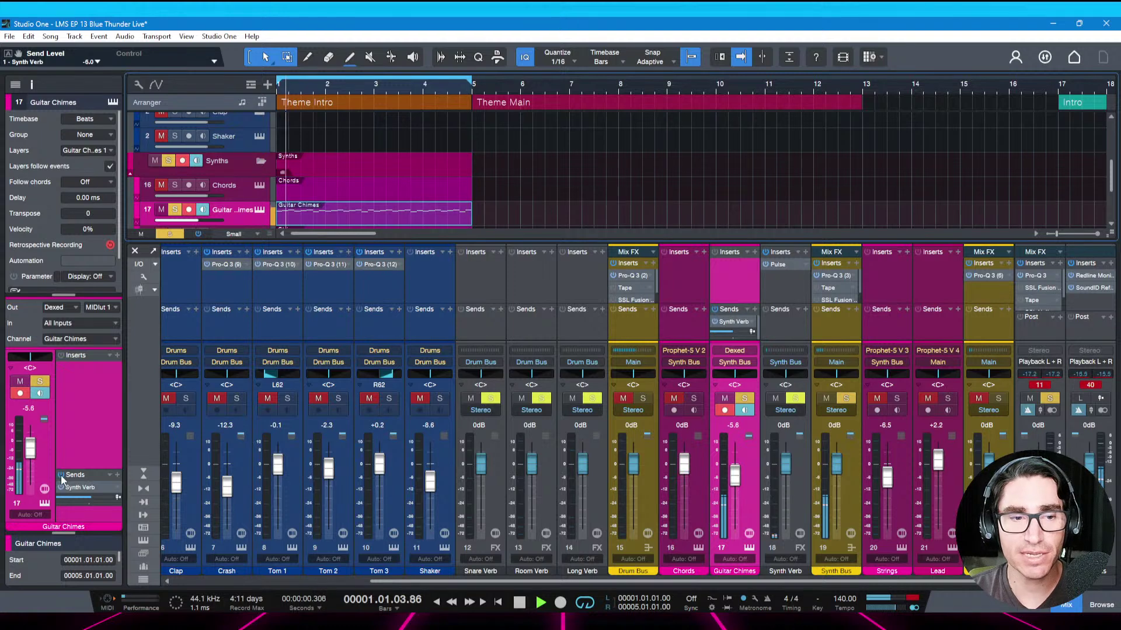
Unsolo Guitar Chimes, lower its volume to -7.4 dB during playback and save the song
click(39, 383)
key(ctrl+s)
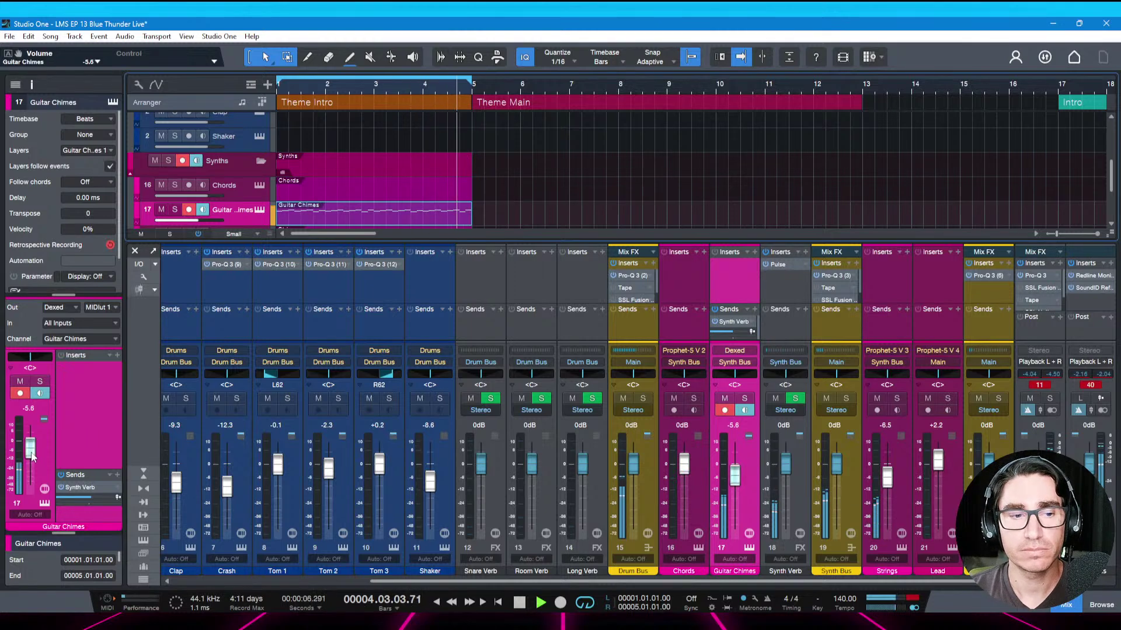
drag(35, 455, 32, 459)
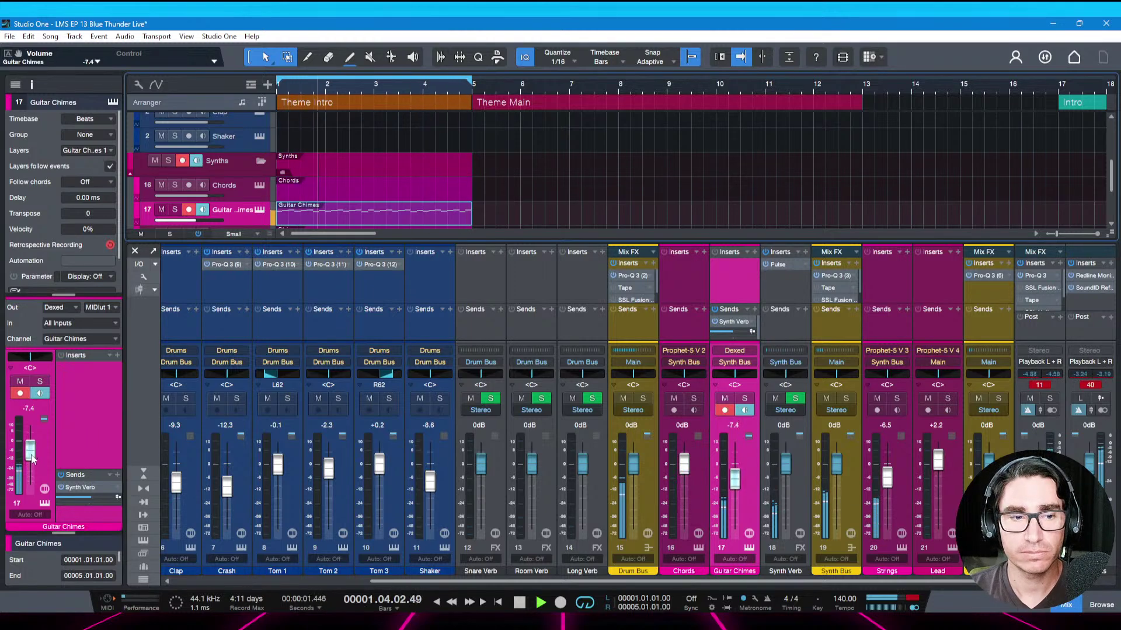
key(ctrl+s)
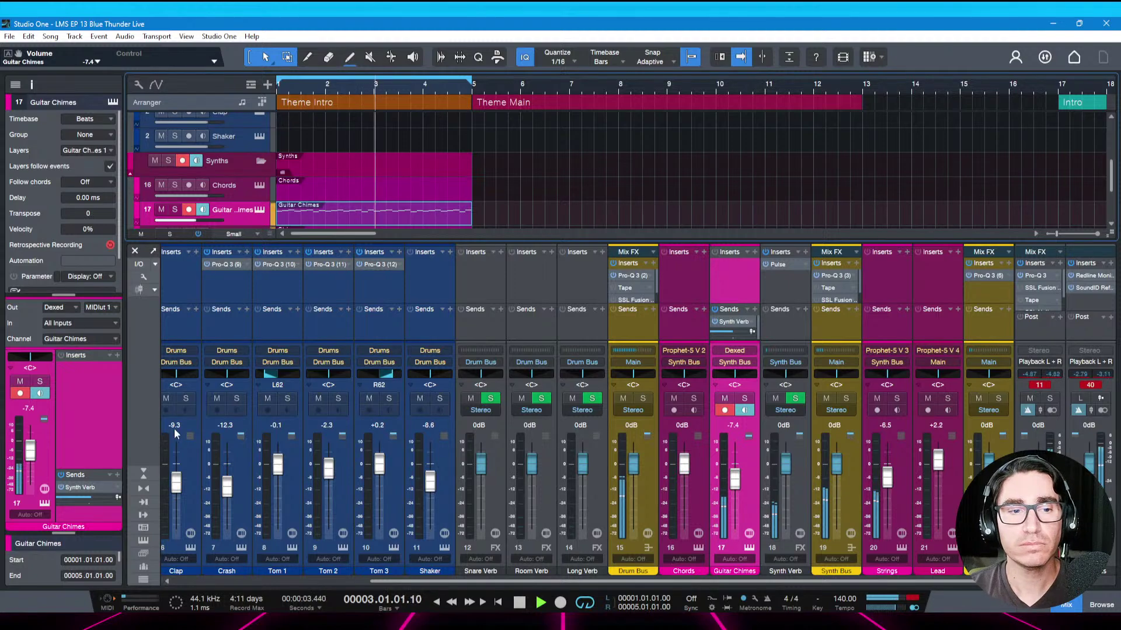
Solo the Strings track, add a send to Synth Verb, set the send level to -18.5 dB during playback and stop
key(F3)
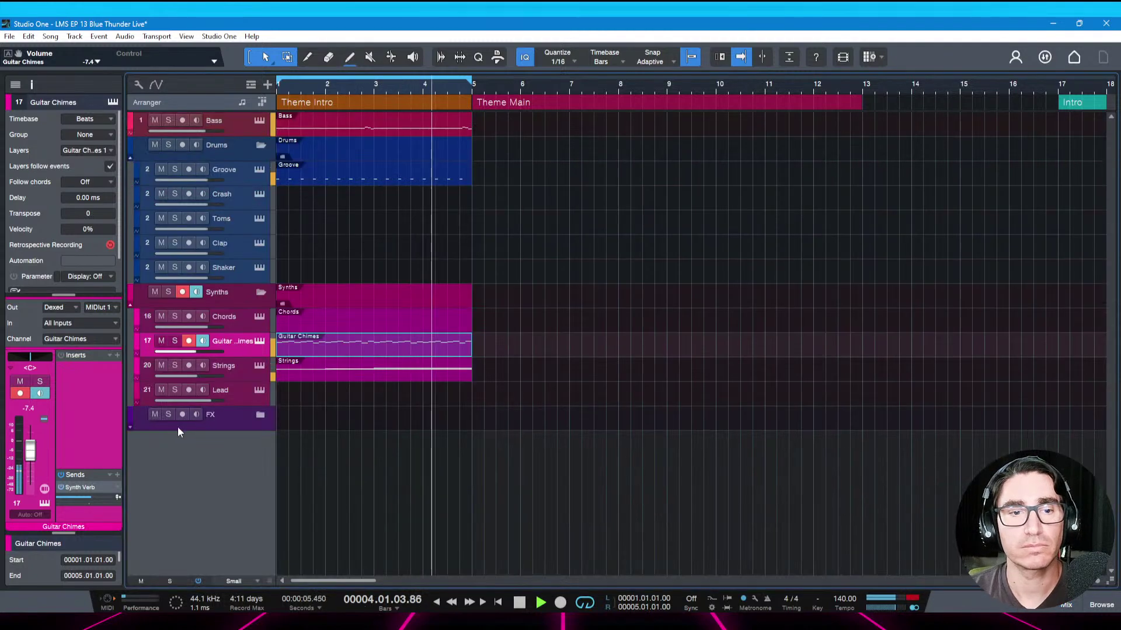
click(228, 364)
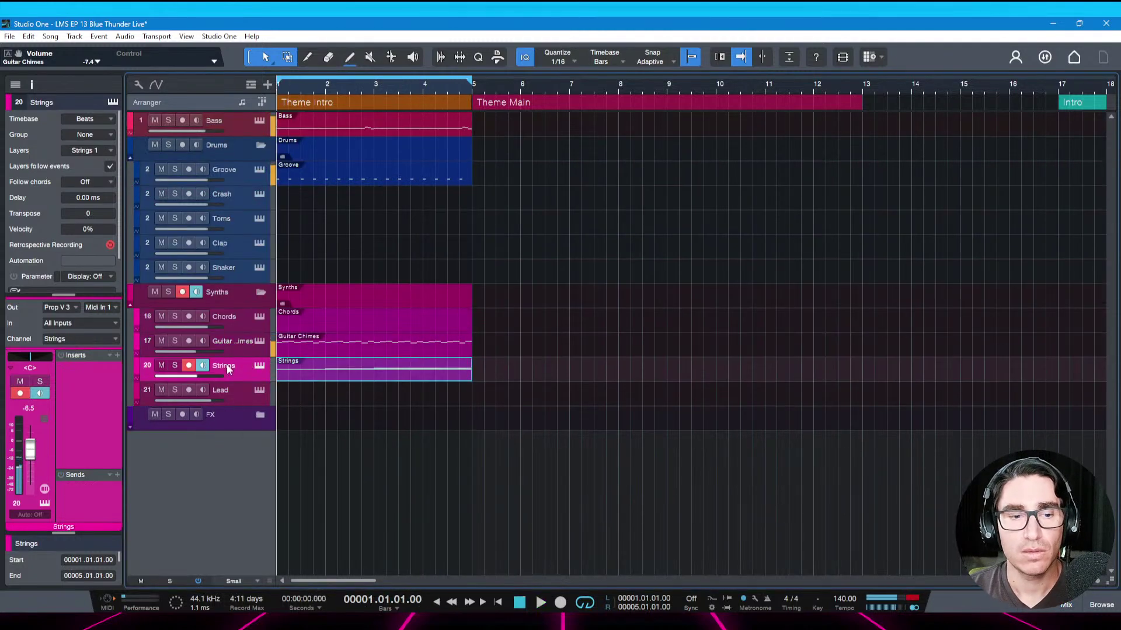
key(s)
click(117, 474)
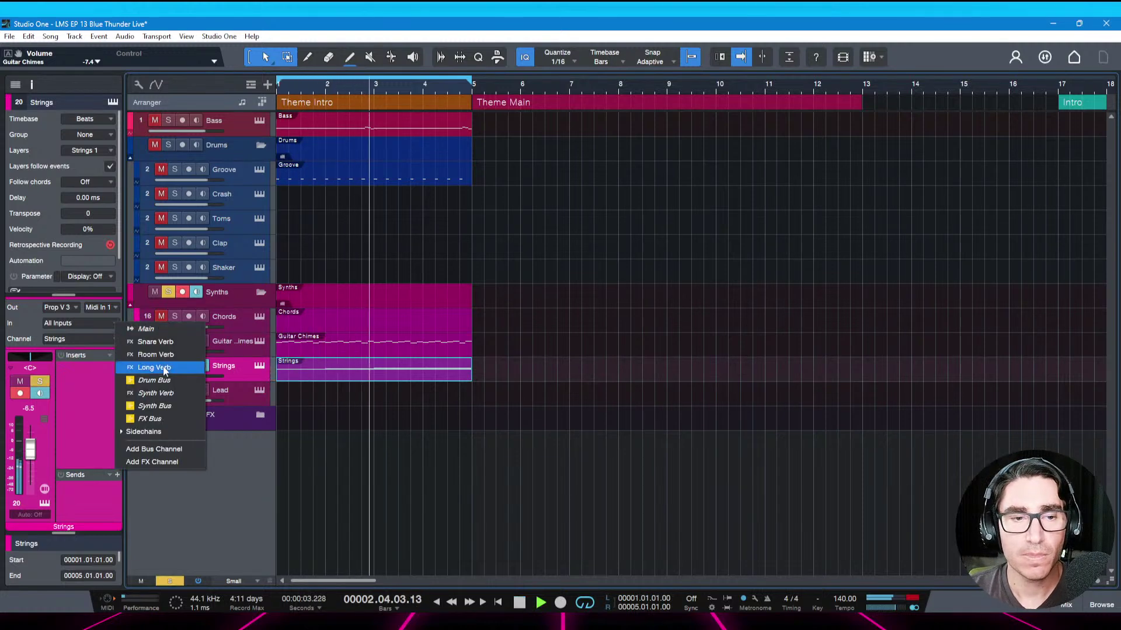
click(161, 394)
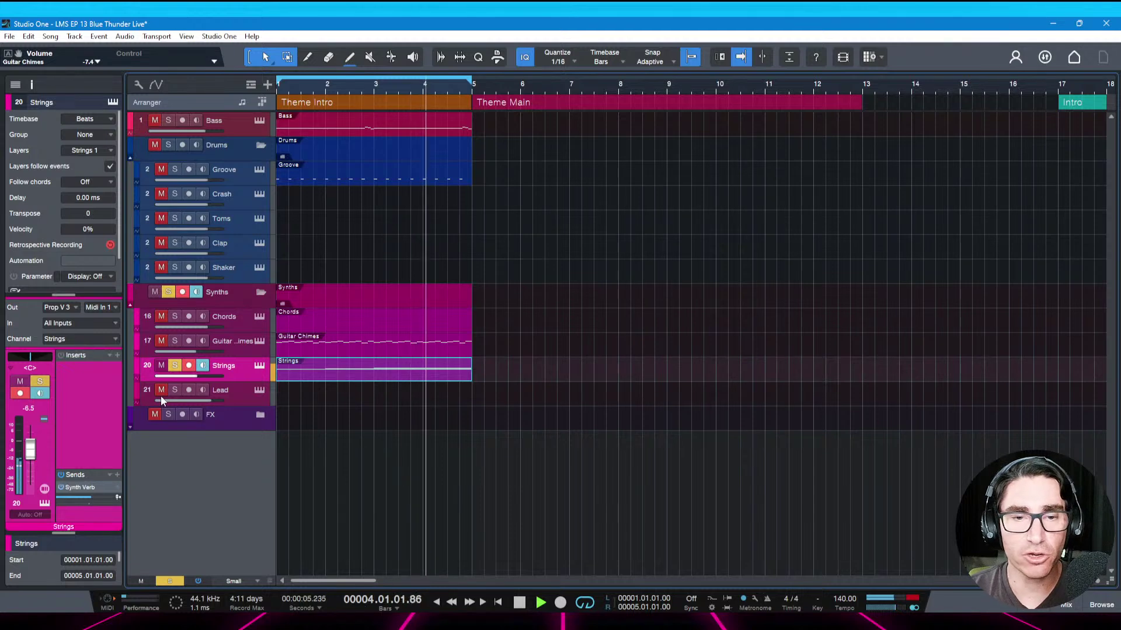
drag(90, 498, 79, 500)
key(space)
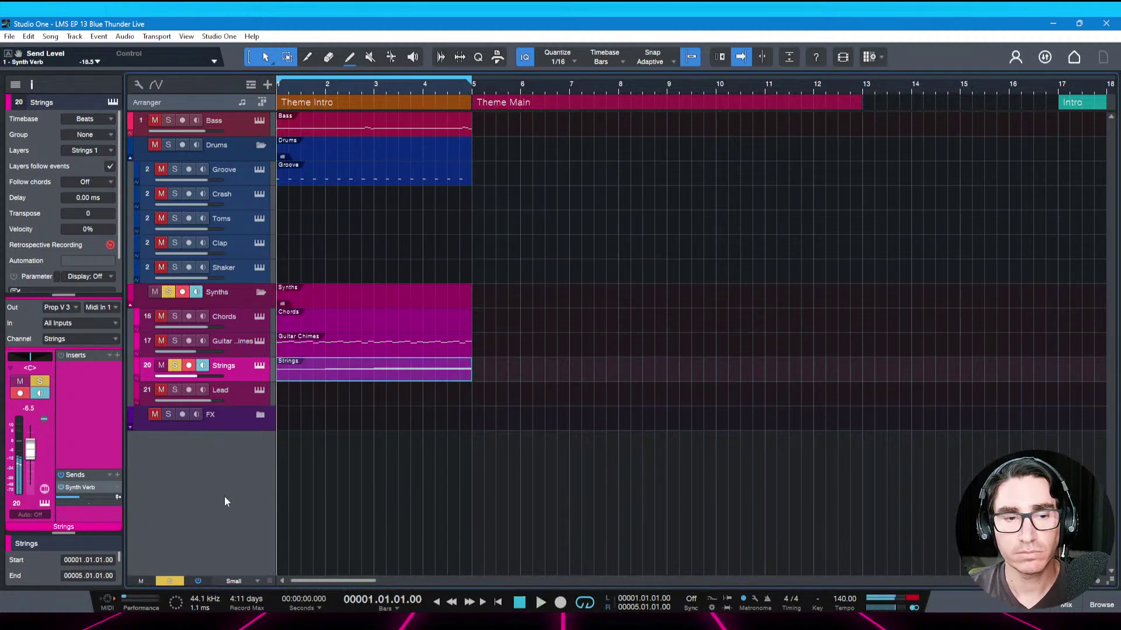
Insert the Pro EQ plug-in after Pulse on the Synth Verb channel
key(F3)
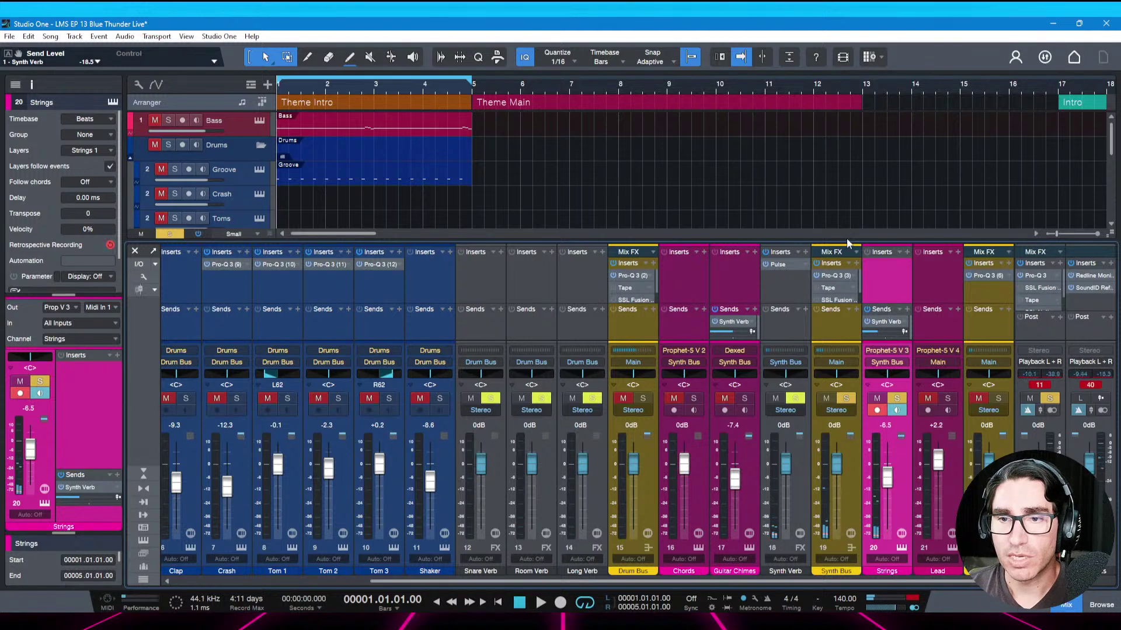
drag(839, 240, 839, 179)
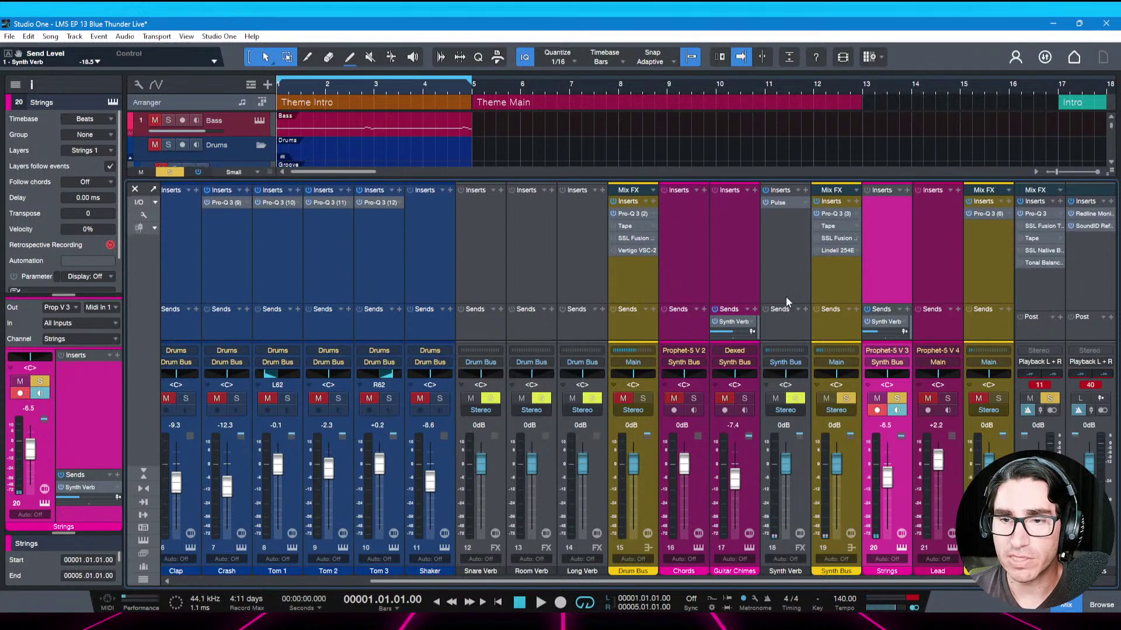
click(806, 190)
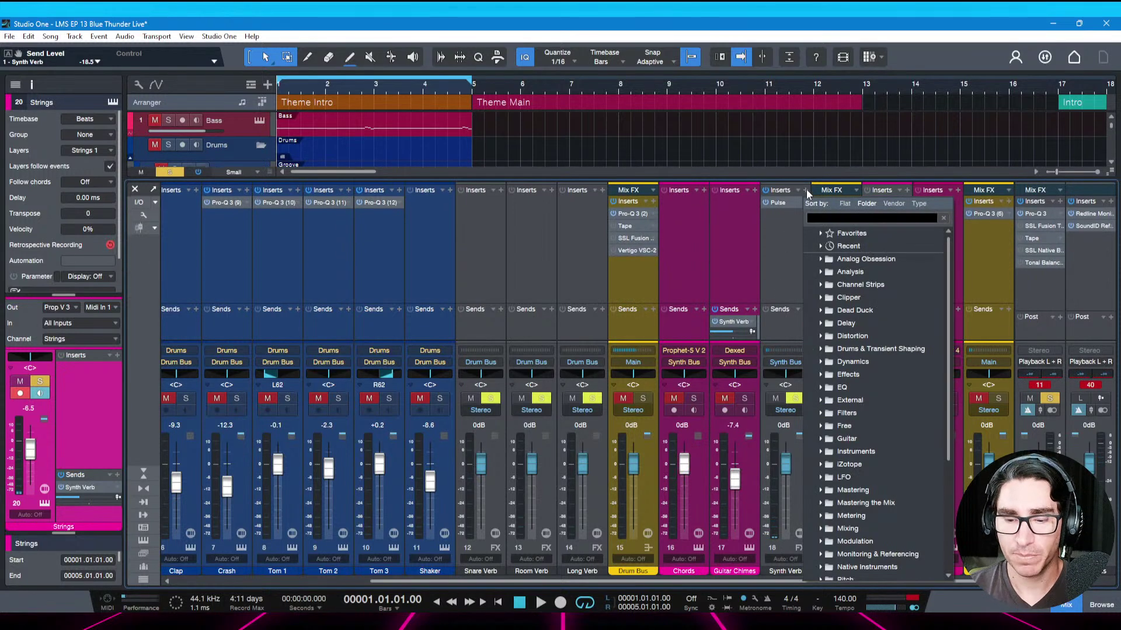
text(pro)
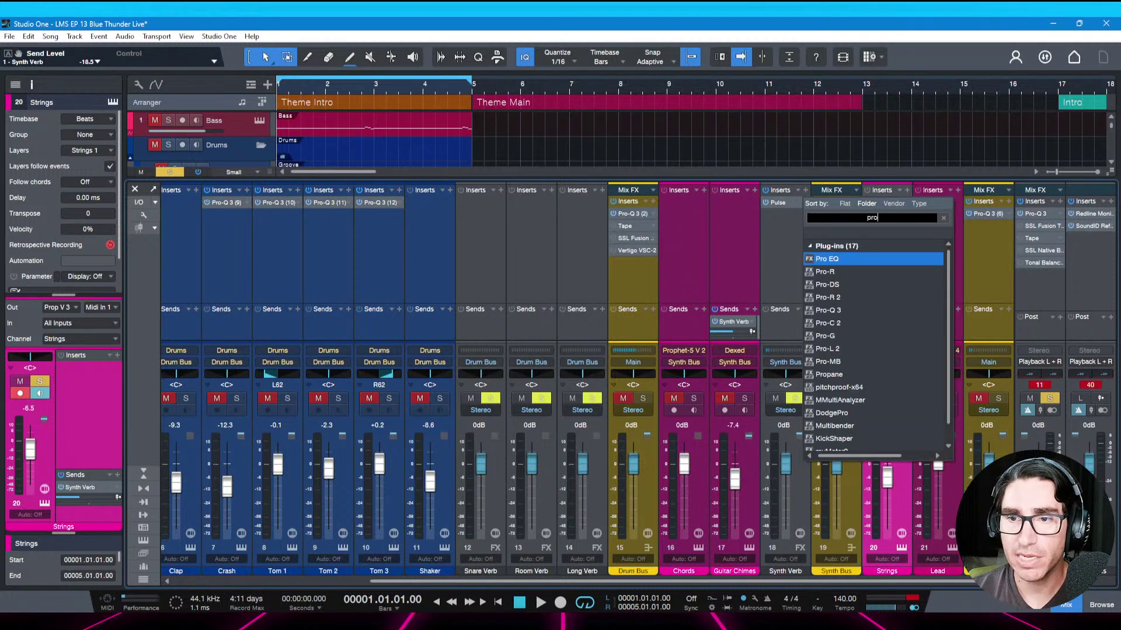
key(Return)
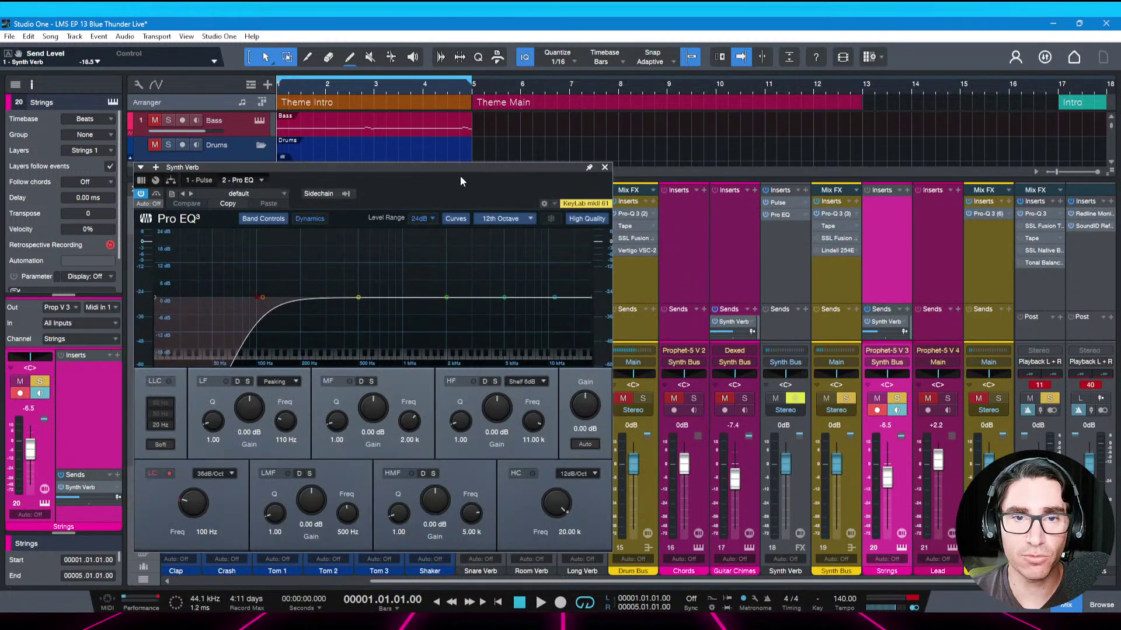
drag(457, 169, 465, 170)
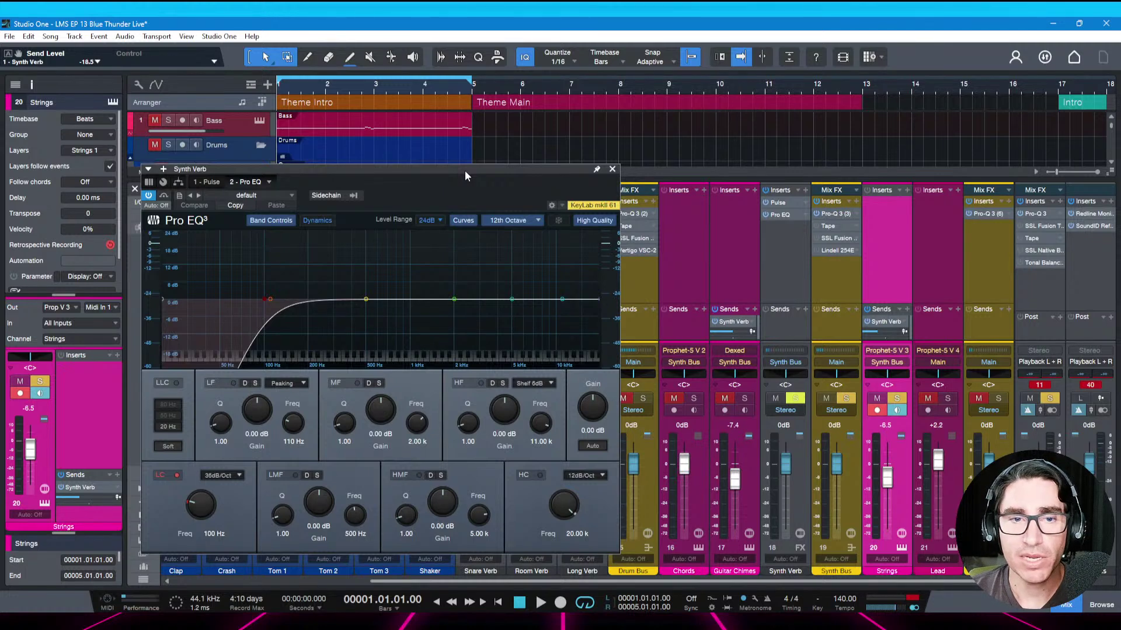
drag(453, 170, 445, 169)
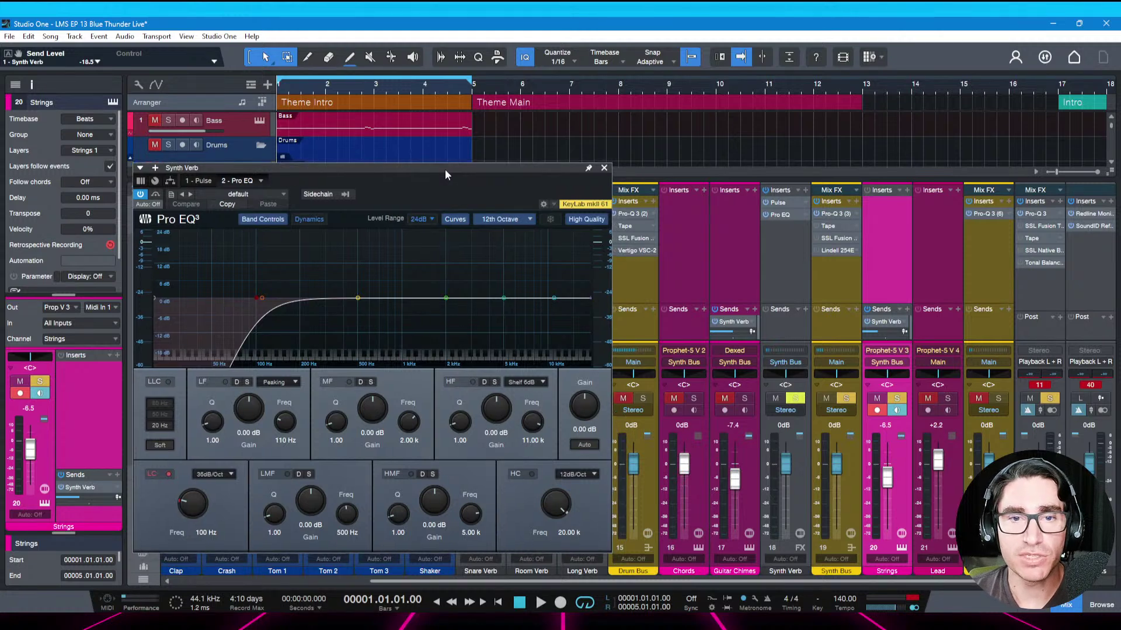
Set the low cut of the Synth Verb's Pro EQ to a 24dB/Oct slope at 372 Hz
click(218, 474)
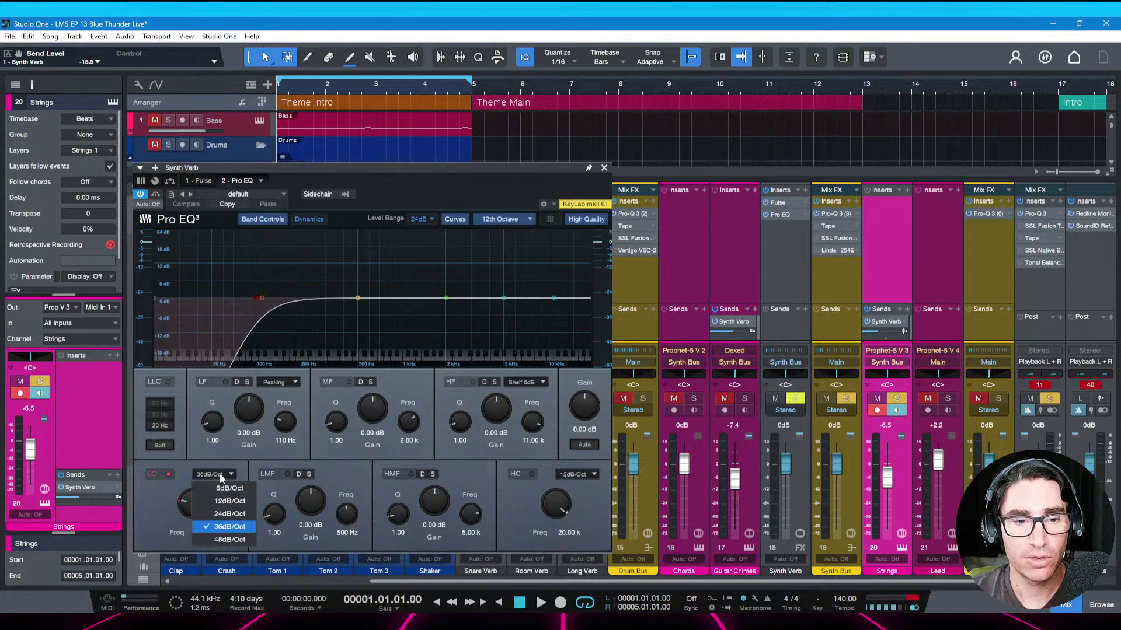
click(217, 513)
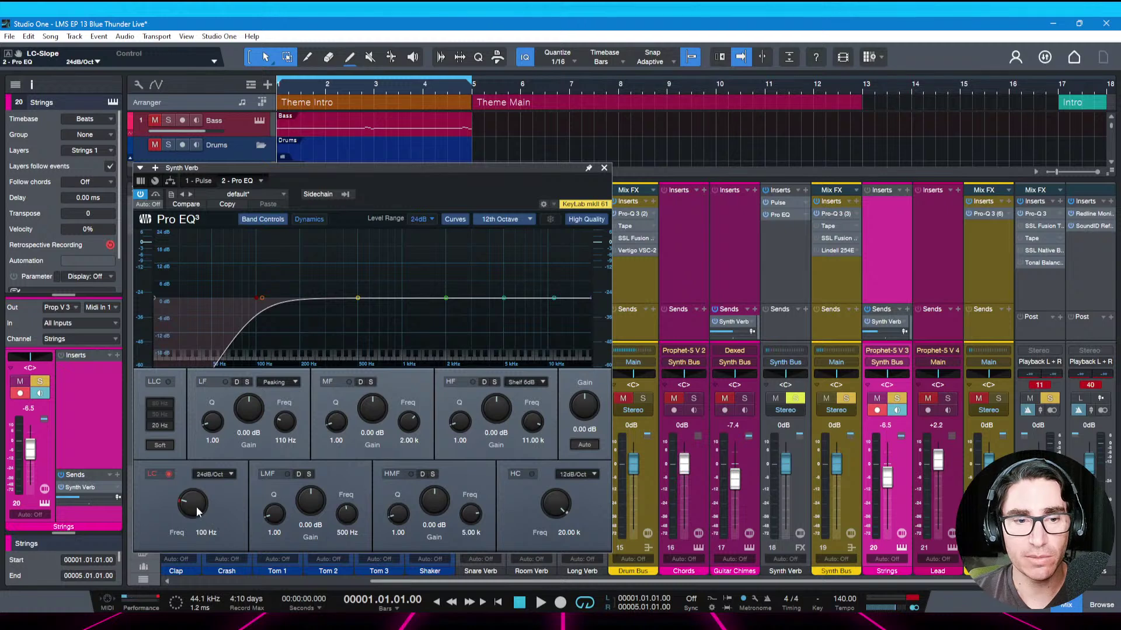
drag(196, 507, 203, 492)
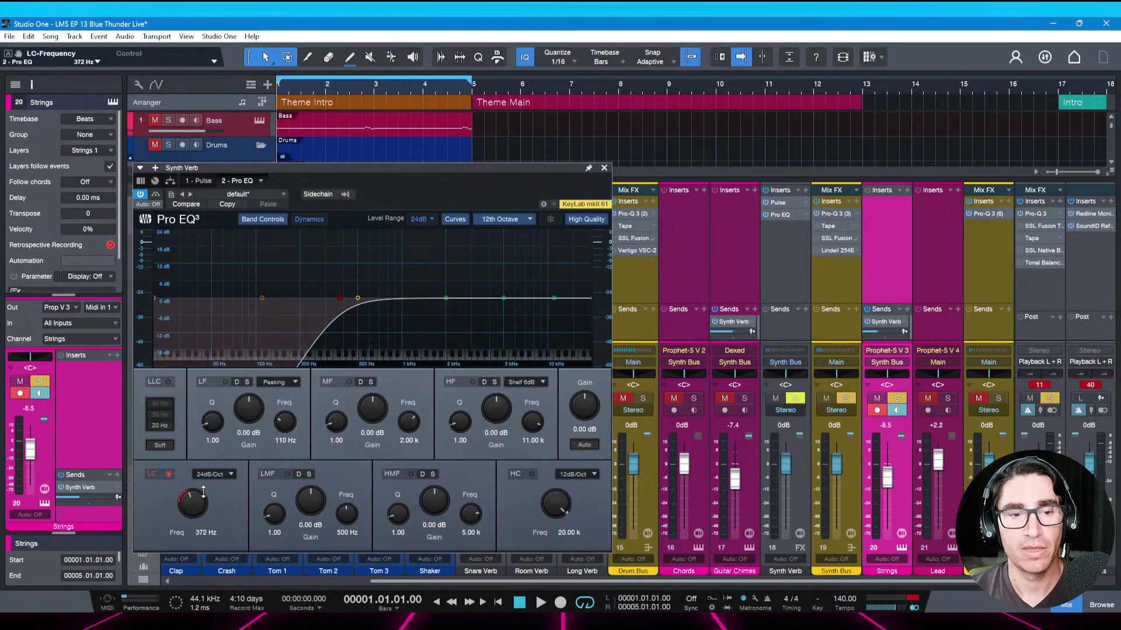
Play the Strings and lower the low cut of the Synth Verb's Pro EQ to 324 Hz
key(space)
mouse_move(203, 492)
mouse_down()
mouse_move(190, 525)
mouse_move(186, 496)
mouse_up()
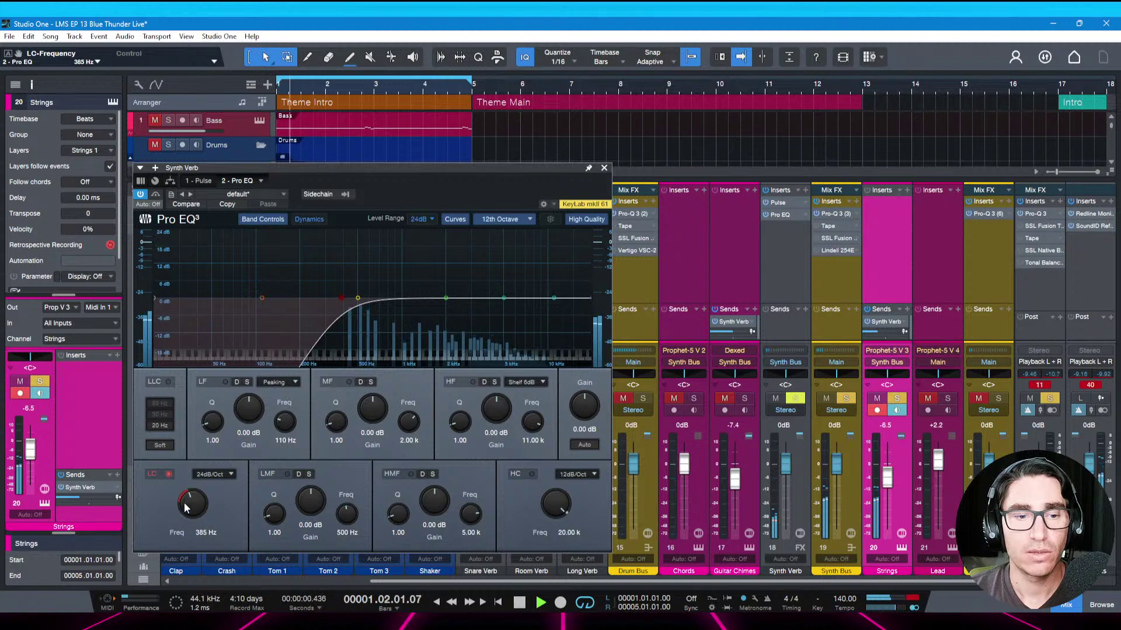
key(space)
drag(195, 507, 195, 511)
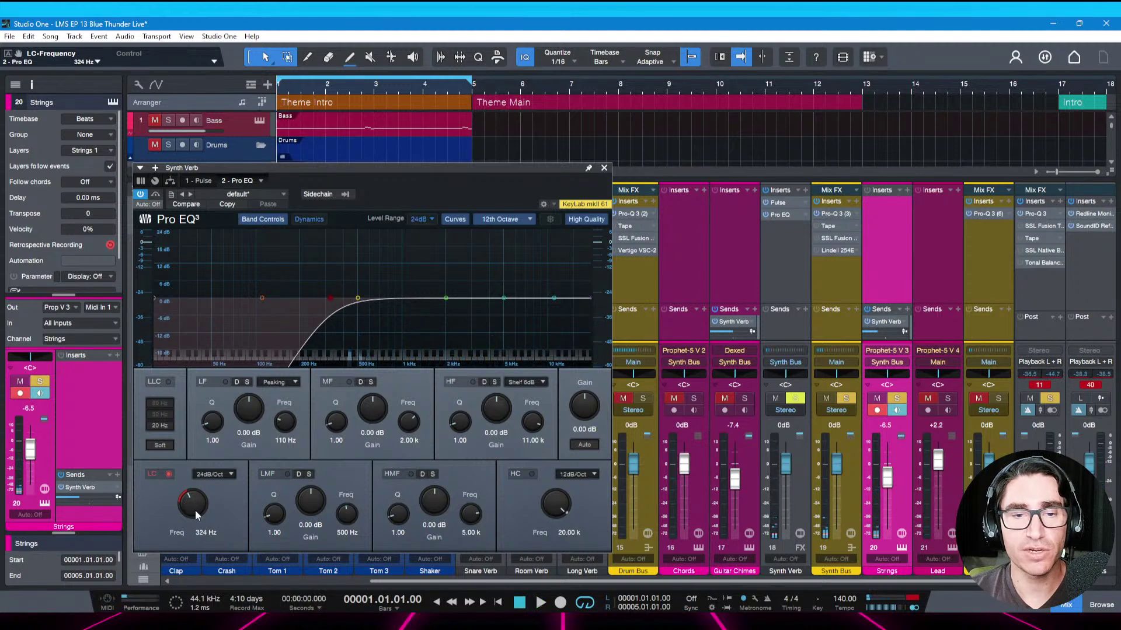
Enable the Synth Verb EQ's high cut with a 24dB/Oct slope at 7.87 kHz, audition it and save the song
click(532, 474)
click(575, 474)
click(576, 514)
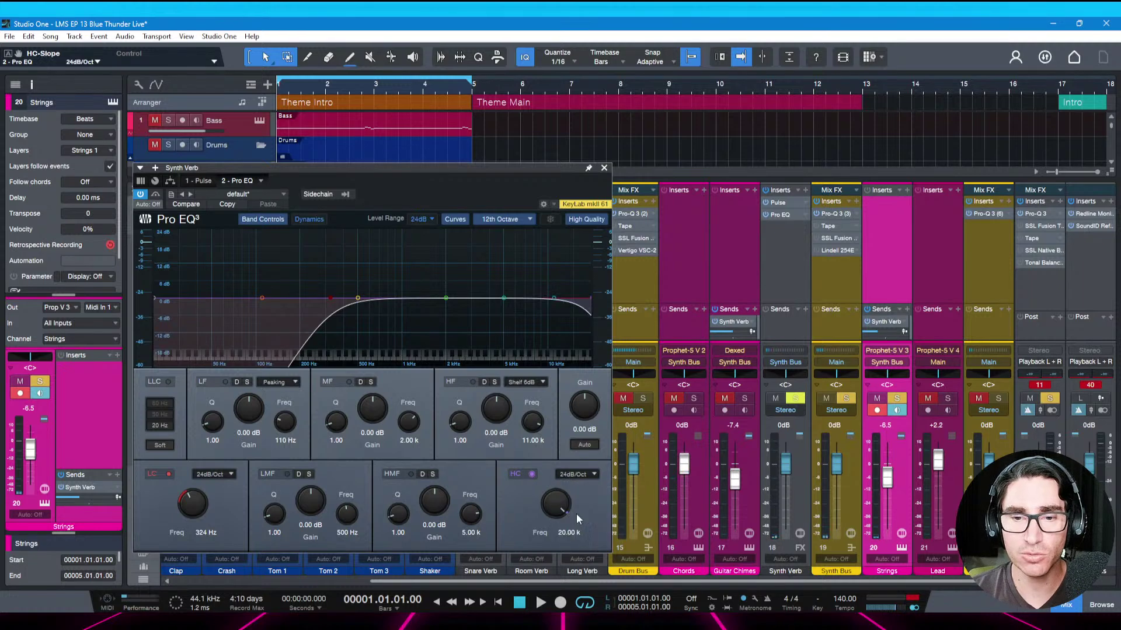
mouse_move(558, 506)
mouse_down()
mouse_move(556, 533)
mouse_move(557, 495)
mouse_up()
key(space)
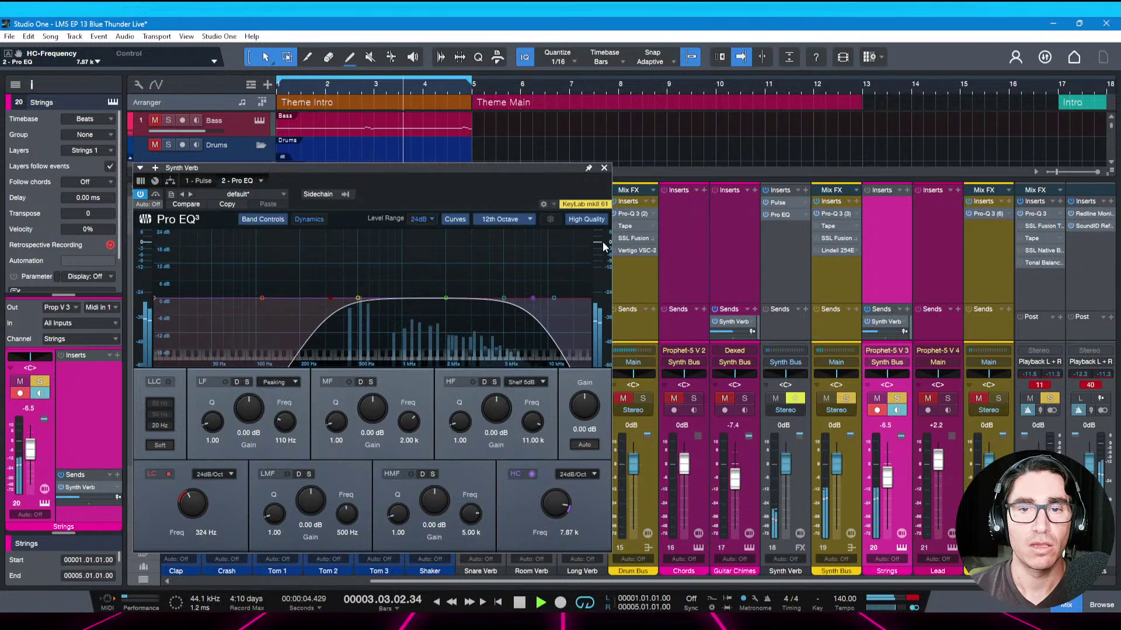
click(604, 168)
key(ctrl+s)
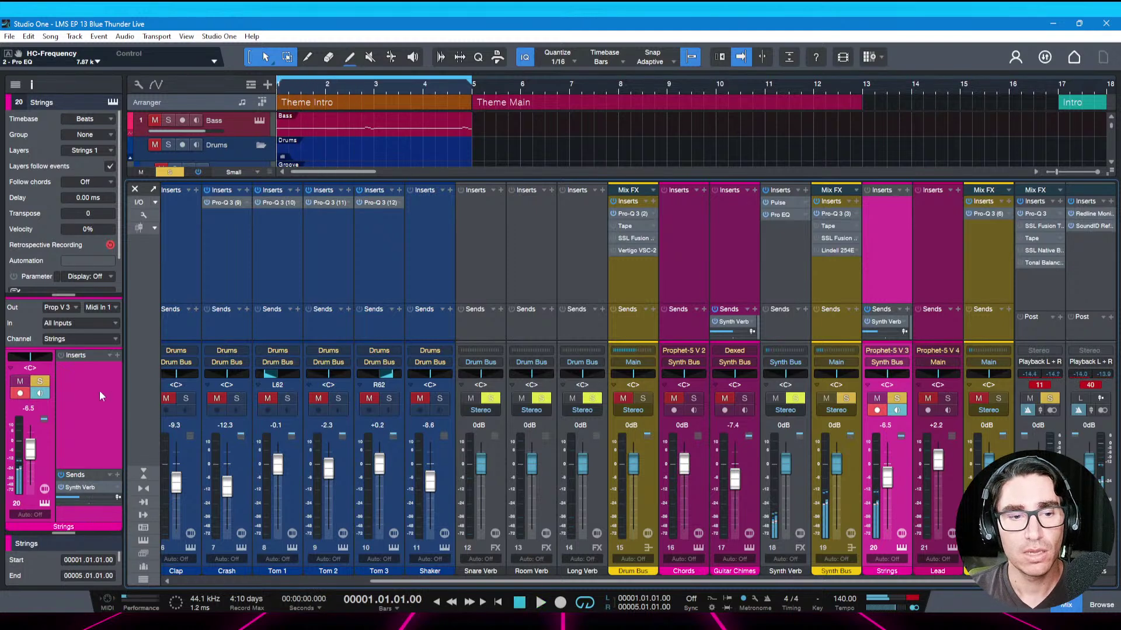
Stop playback and insert the Pro EQ plug-in on the Strings channel
key(space)
click(119, 358)
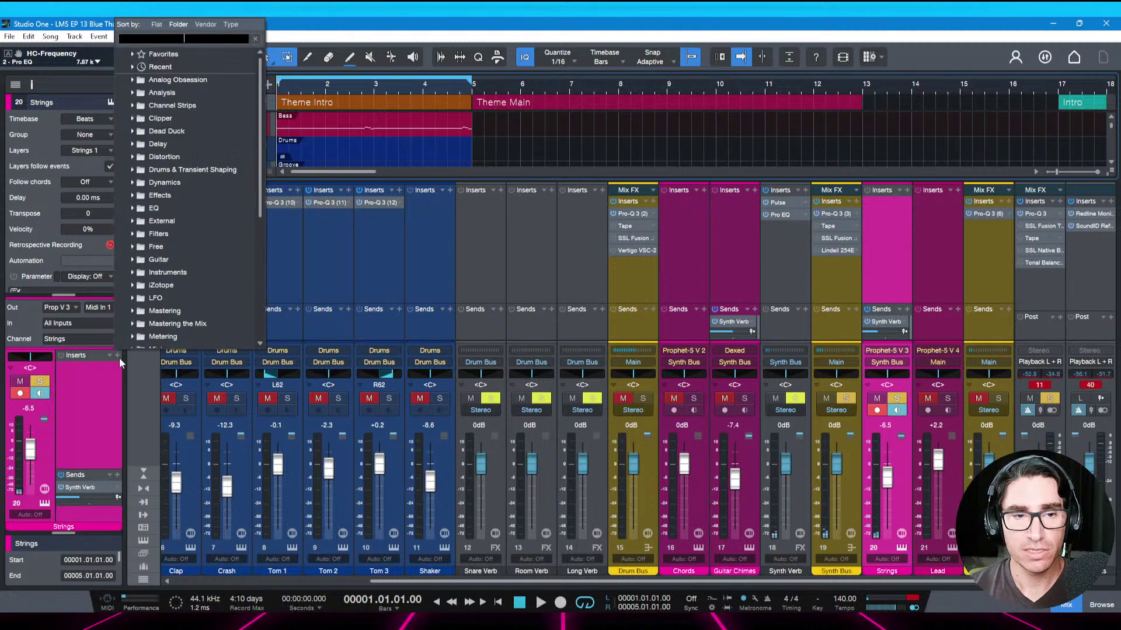
text(pro)
key(Return)
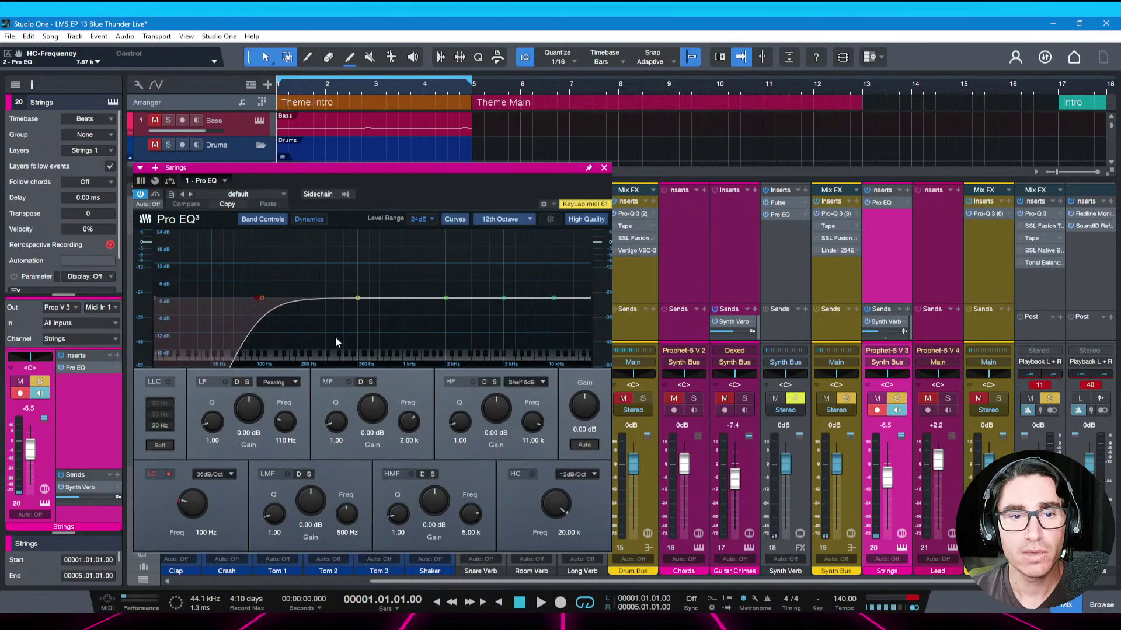
Set the low cut of the Strings' Pro EQ to a 24dB/Oct slope at 272 Hz while auditioning the track
key(space)
click(225, 474)
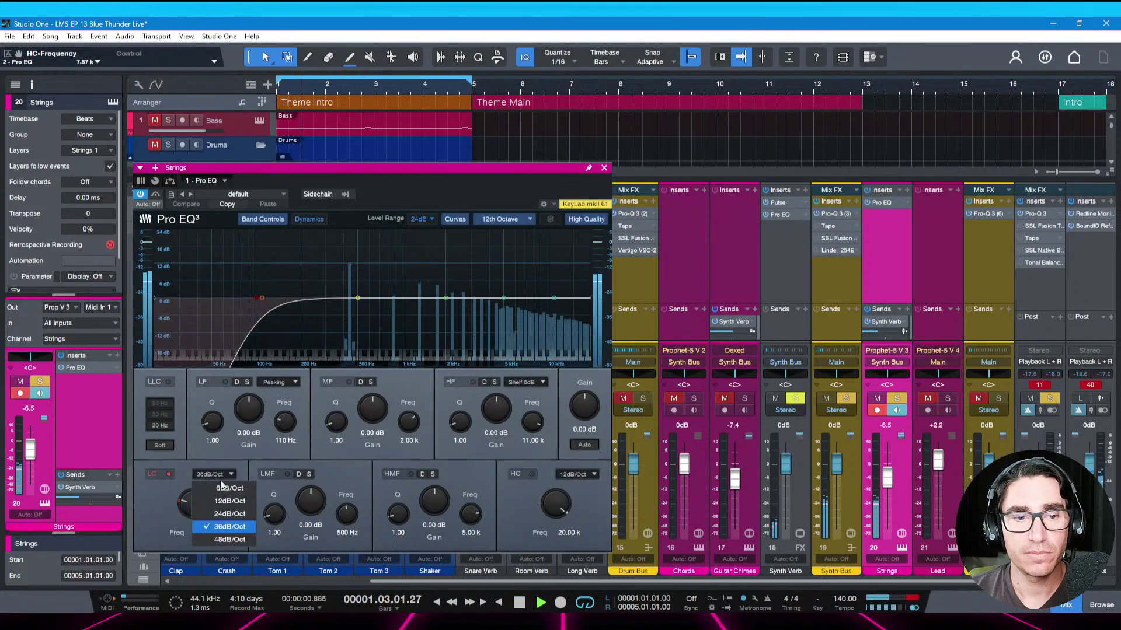
click(220, 516)
mouse_move(193, 501)
mouse_down()
mouse_move(196, 476)
mouse_move(196, 490)
mouse_up()
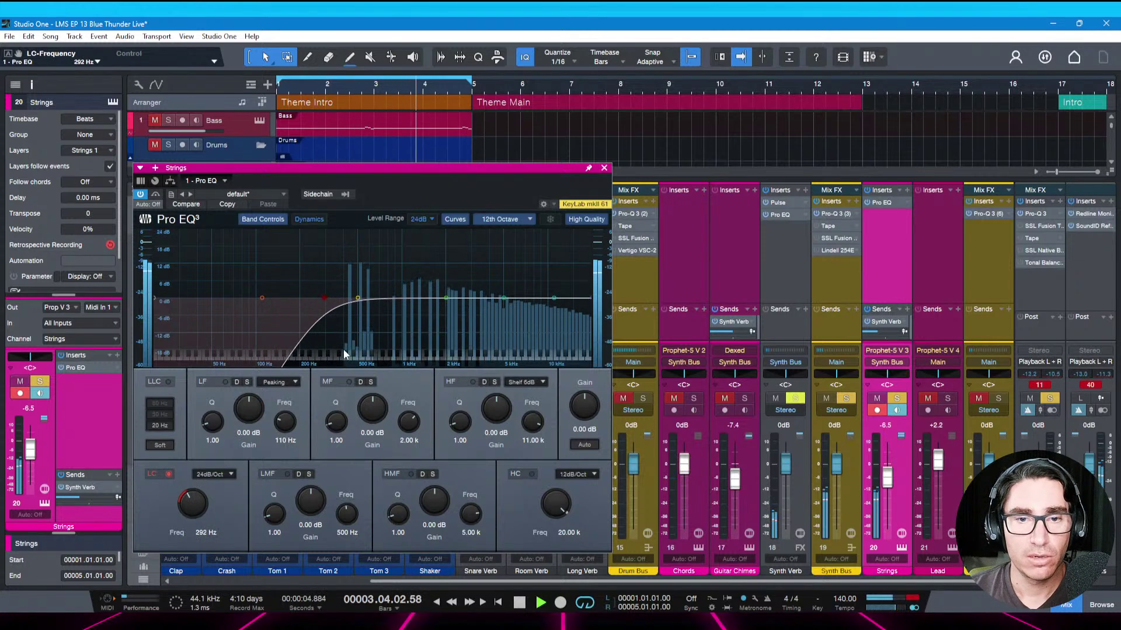
key(space)
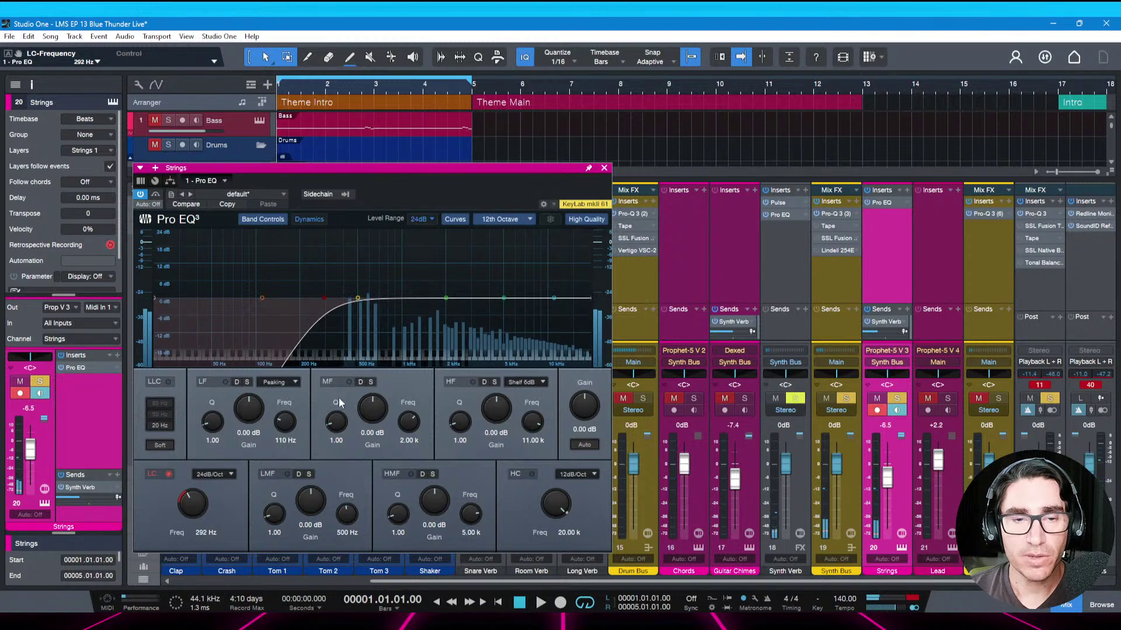
drag(197, 503, 199, 509)
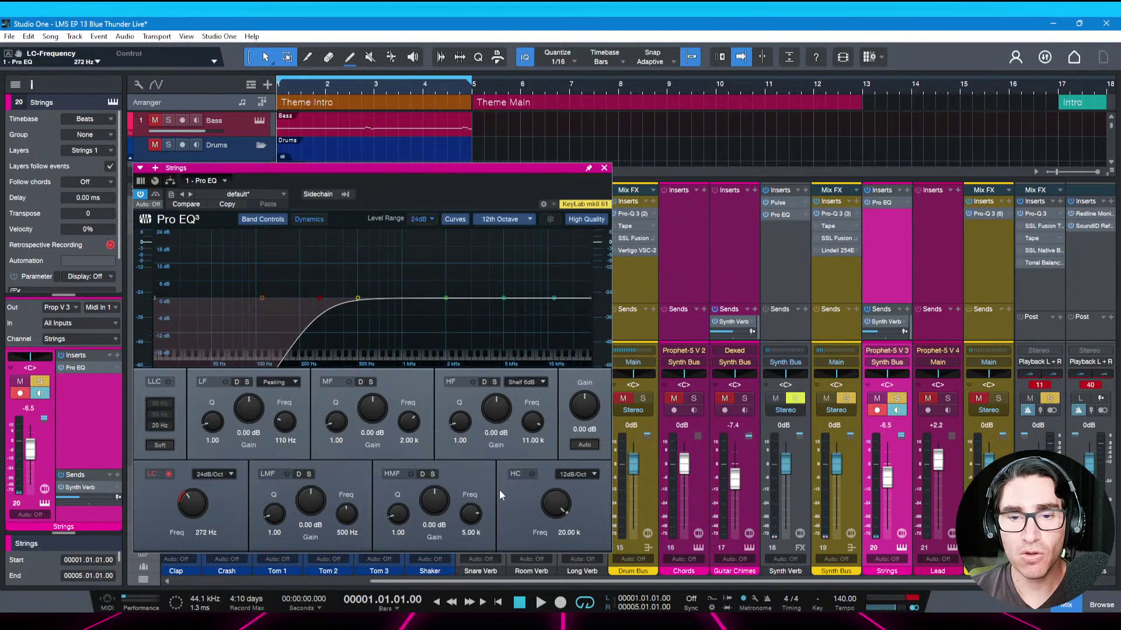
Enable the high cut of the Strings' Pro EQ with a 24dB/Oct slope and set it to 5.97 kHz during playback
click(532, 474)
click(575, 475)
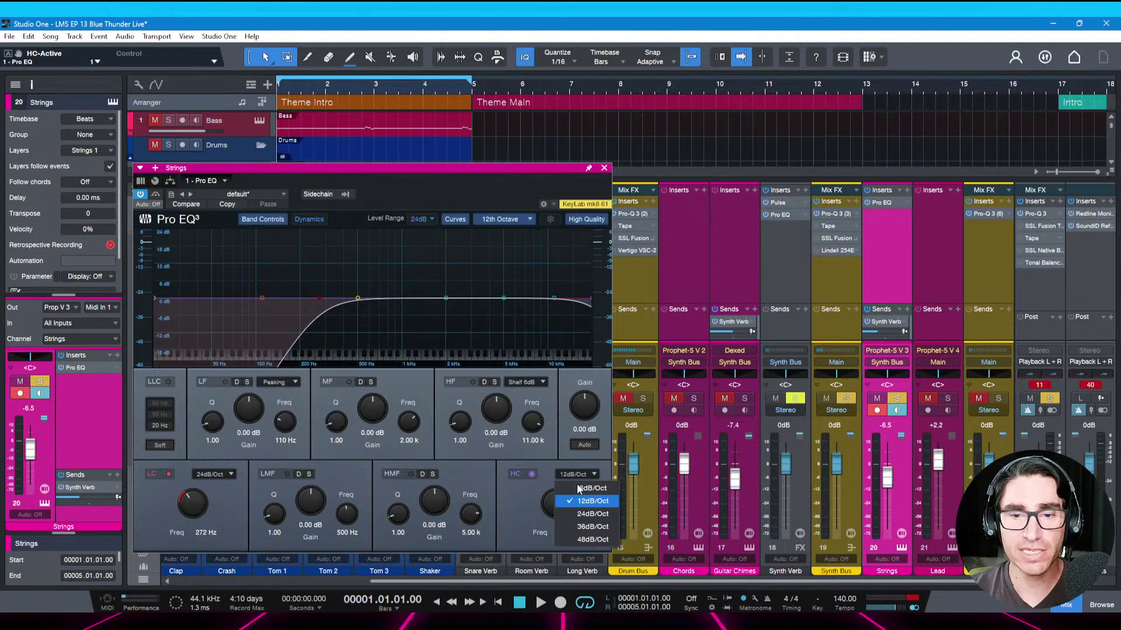
click(586, 514)
key(space)
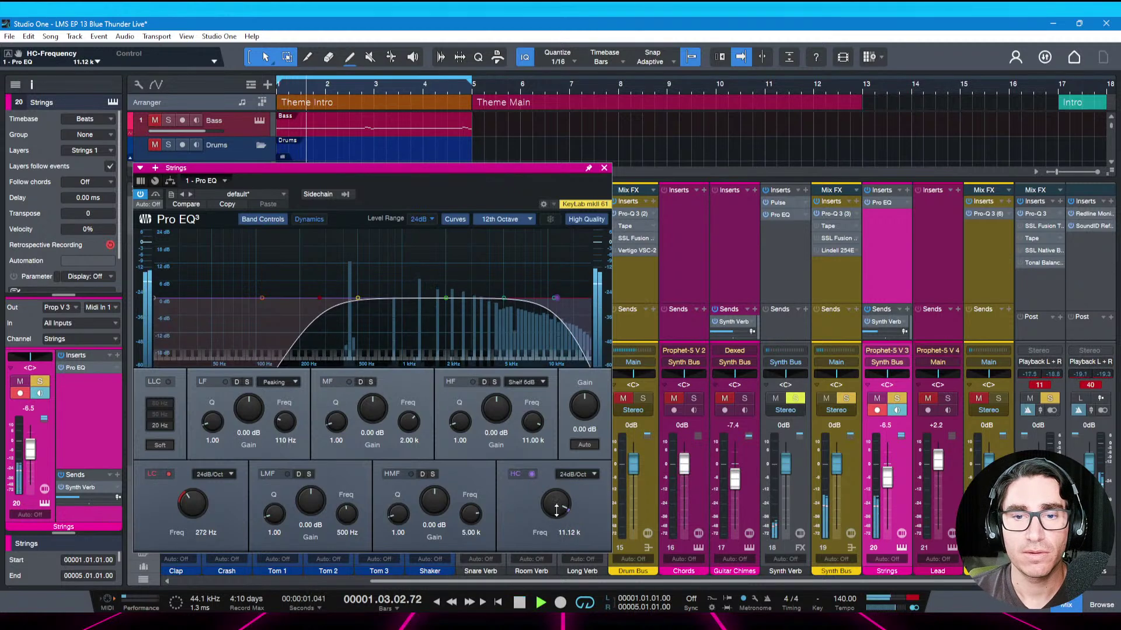
drag(556, 516, 554, 520)
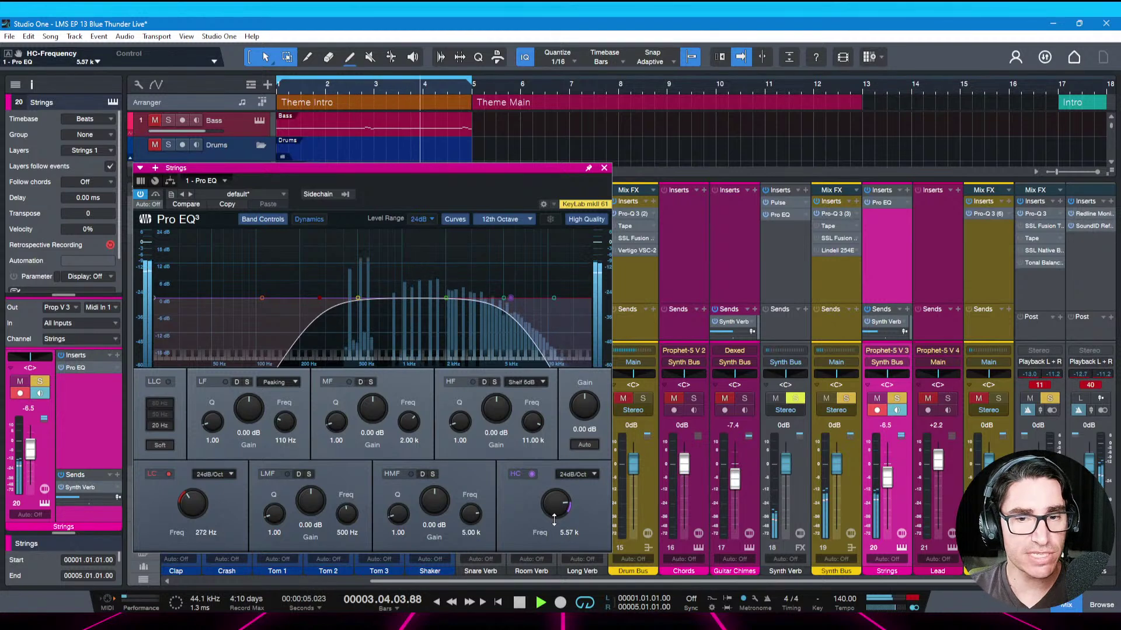
drag(554, 520, 553, 518)
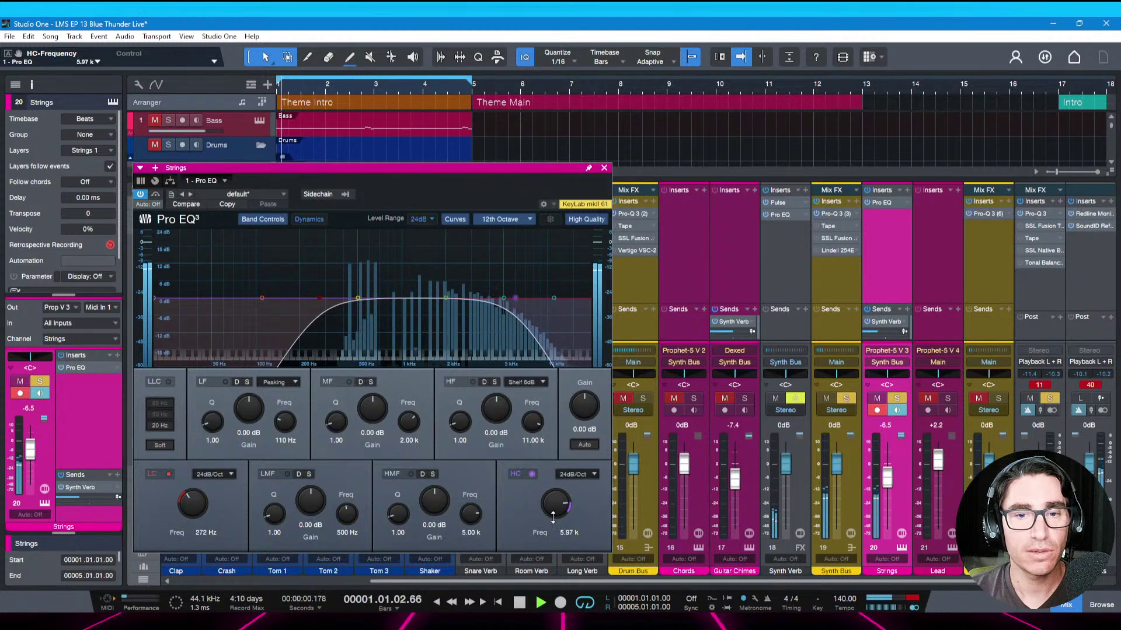
Compare the Strings with and without the high cut, leave it off, stop playback and save the song
click(533, 474)
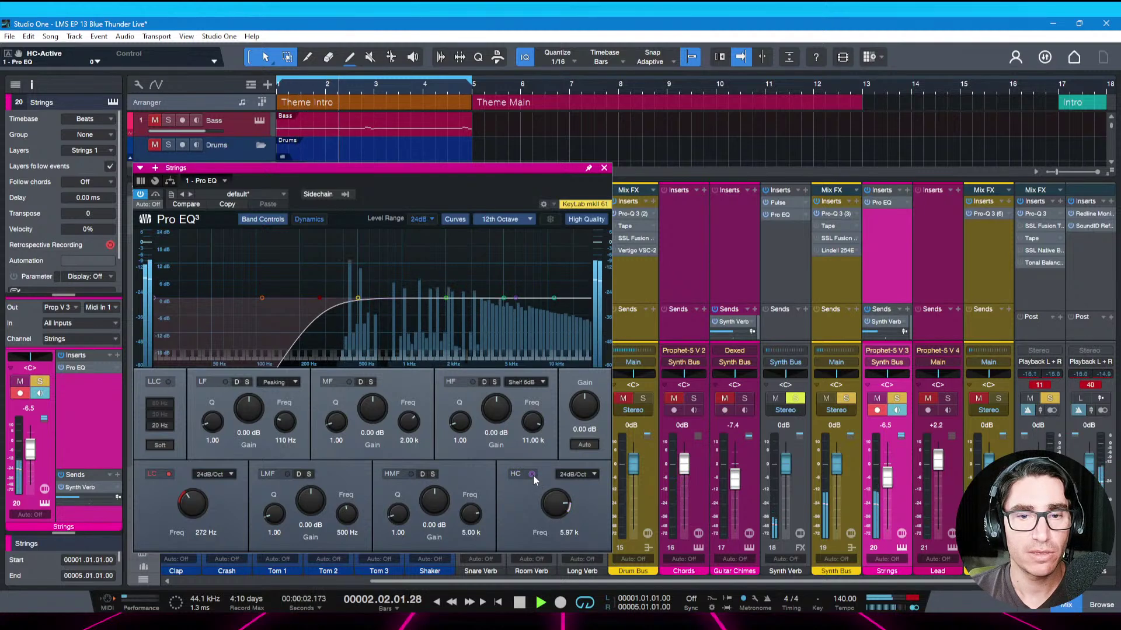
click(532, 474)
click(533, 474)
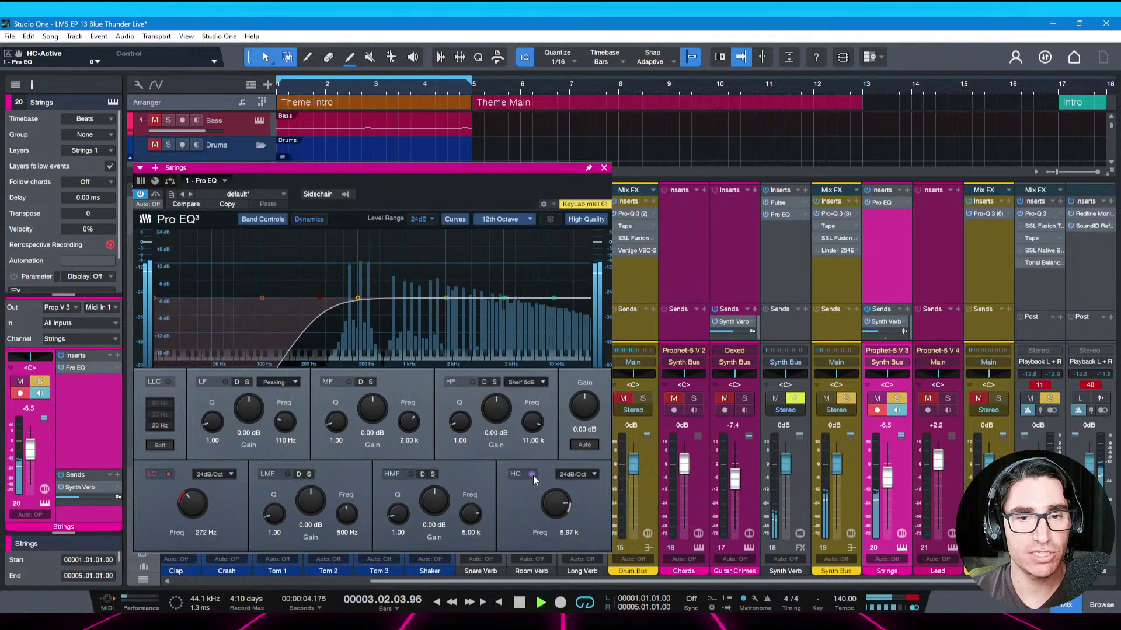
key(space)
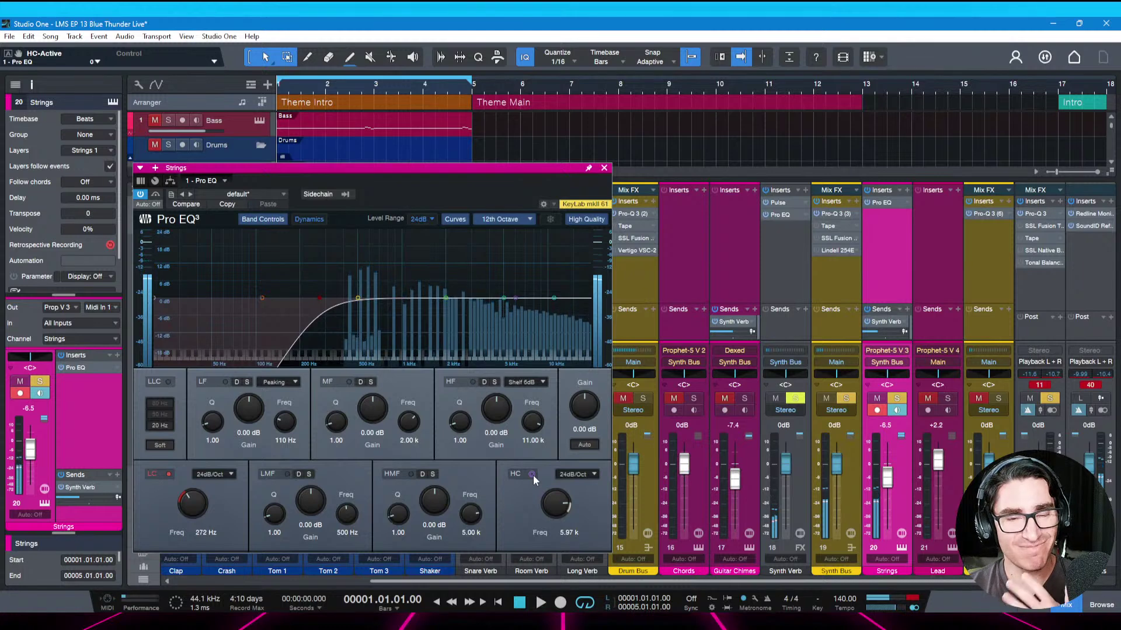
key(ctrl+s)
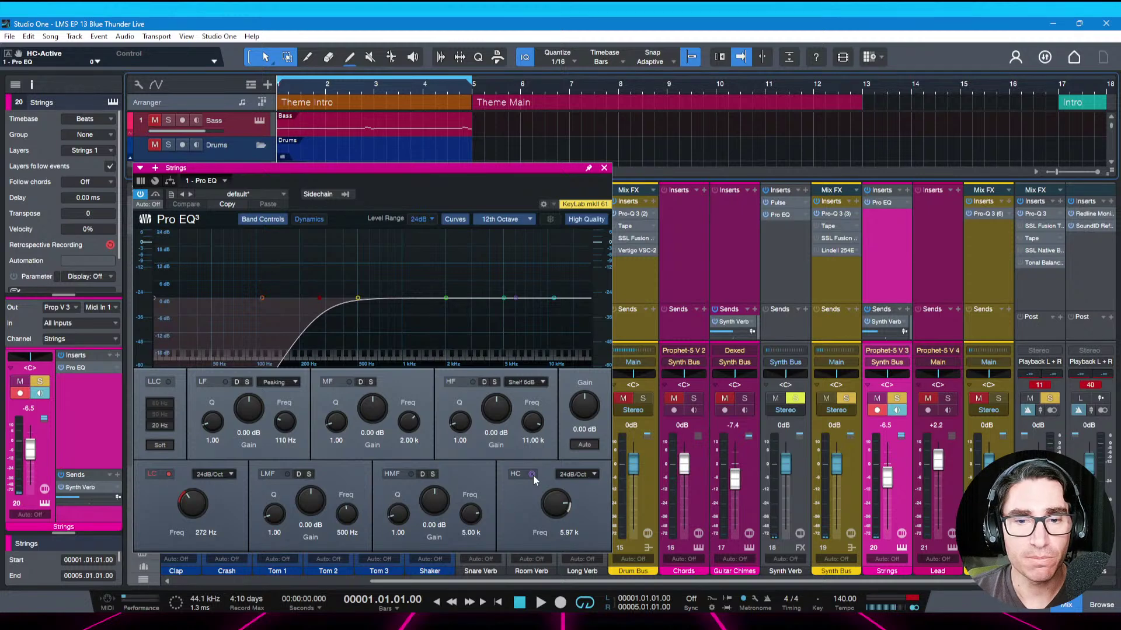
Re-enable the Strings EQ's high cut at 6.18 kHz during playback, save the song and close the plug-in window
drag(535, 180, 533, 168)
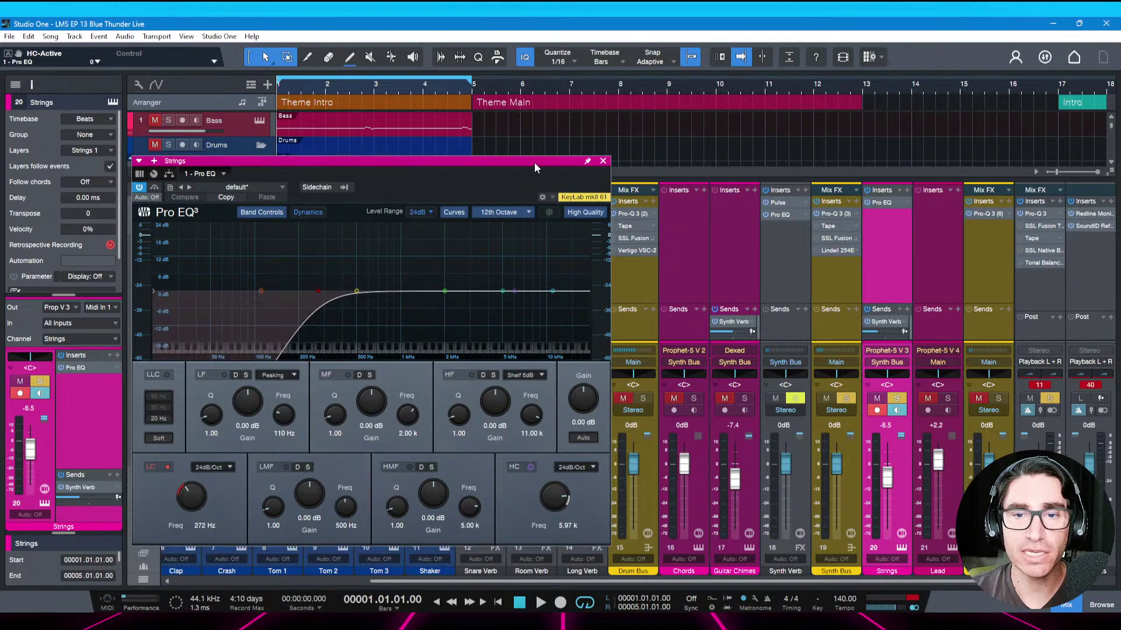
key(space)
click(529, 463)
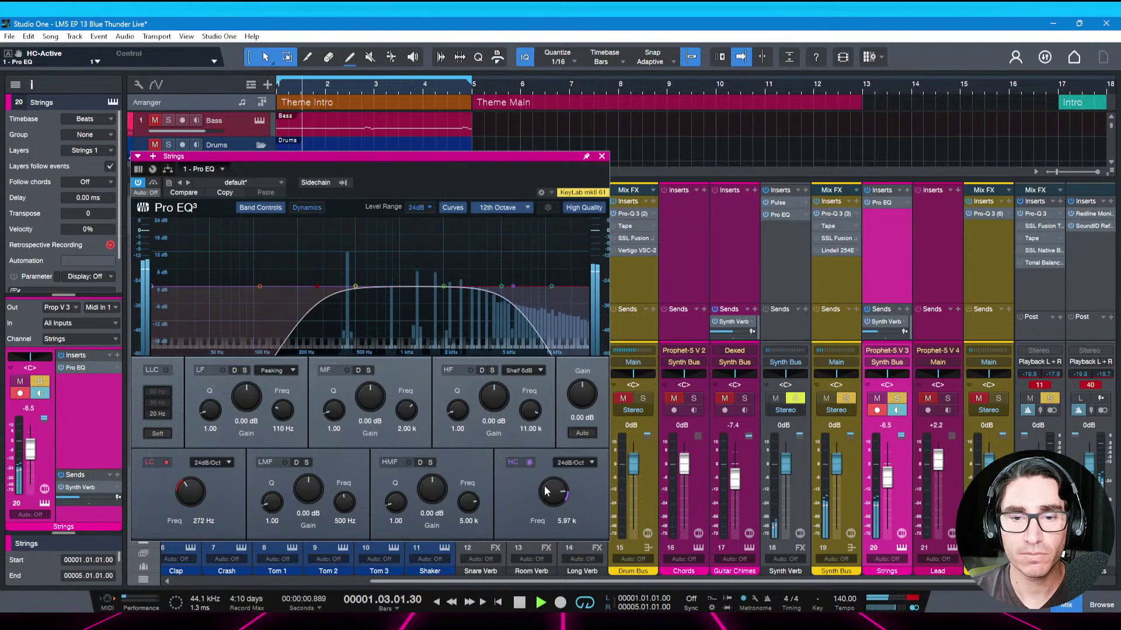
mouse_move(555, 492)
mouse_down()
mouse_move(555, 474)
mouse_move(548, 486)
mouse_up()
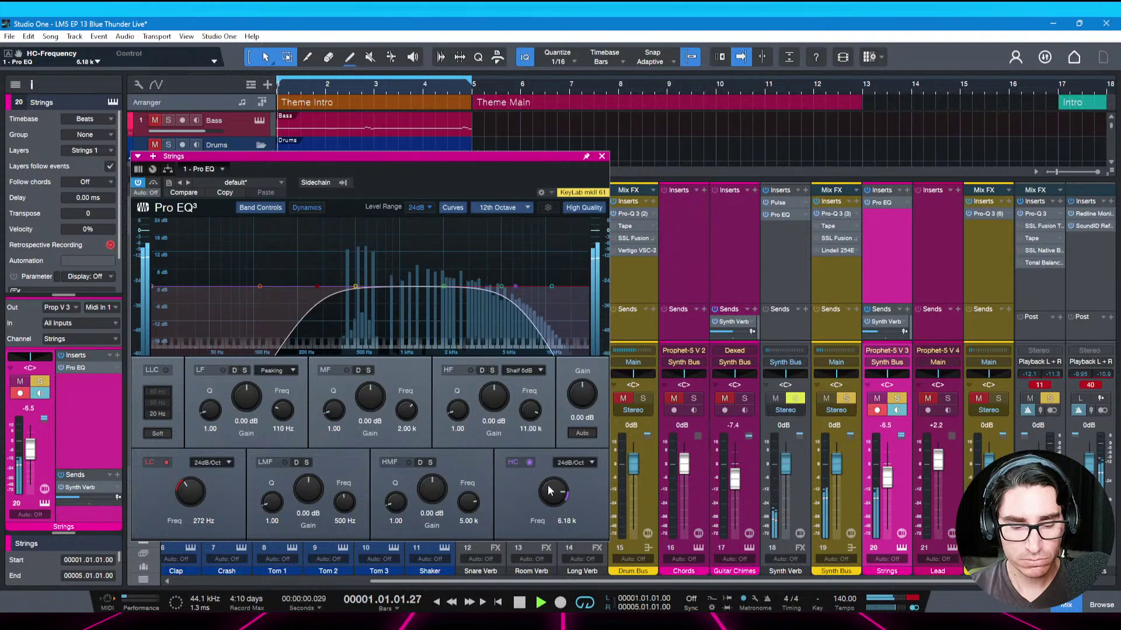
key(ctrl+s)
drag(523, 158, 541, 157)
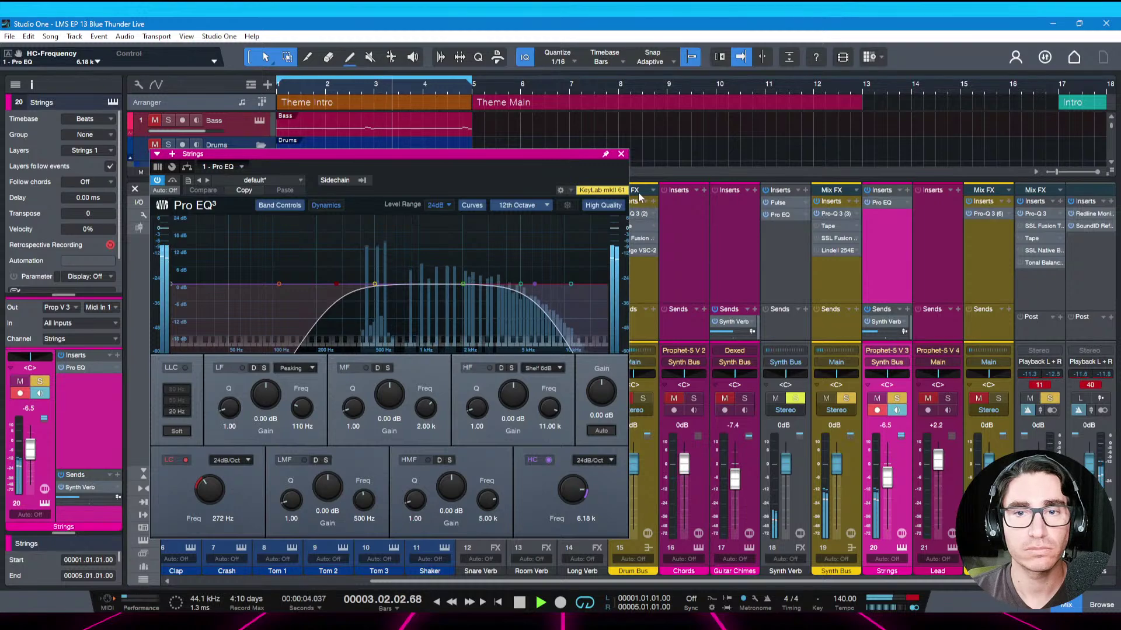
key(space)
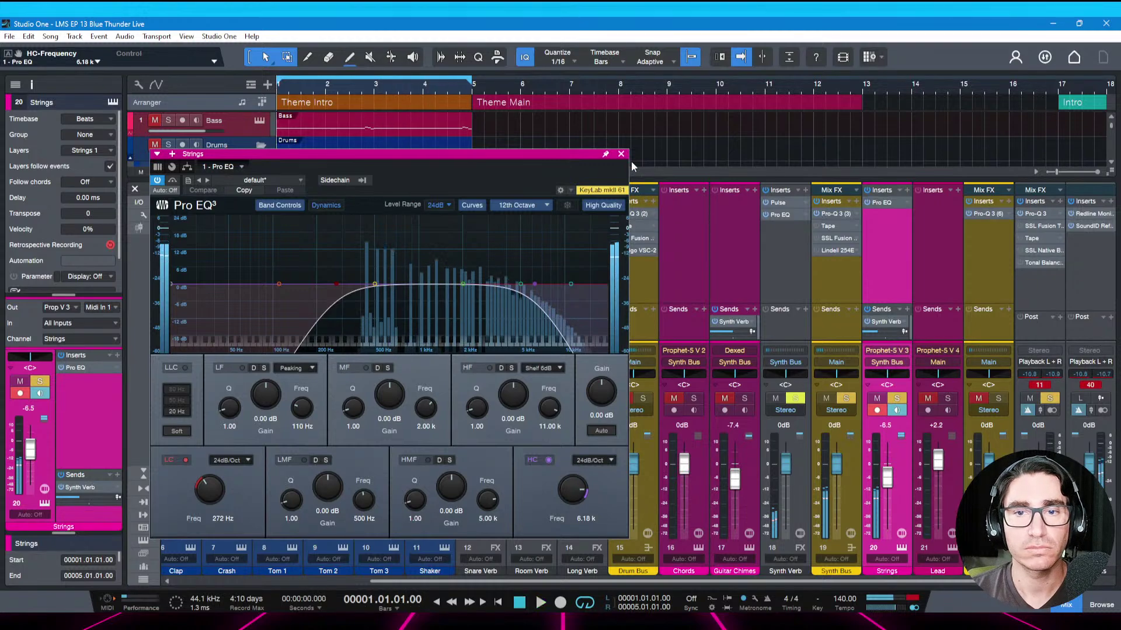
click(621, 154)
Unsolo the Strings, play the full arrangement and lower the Guitar Chimes volume to -7.8 dB
key(F3)
key(space)
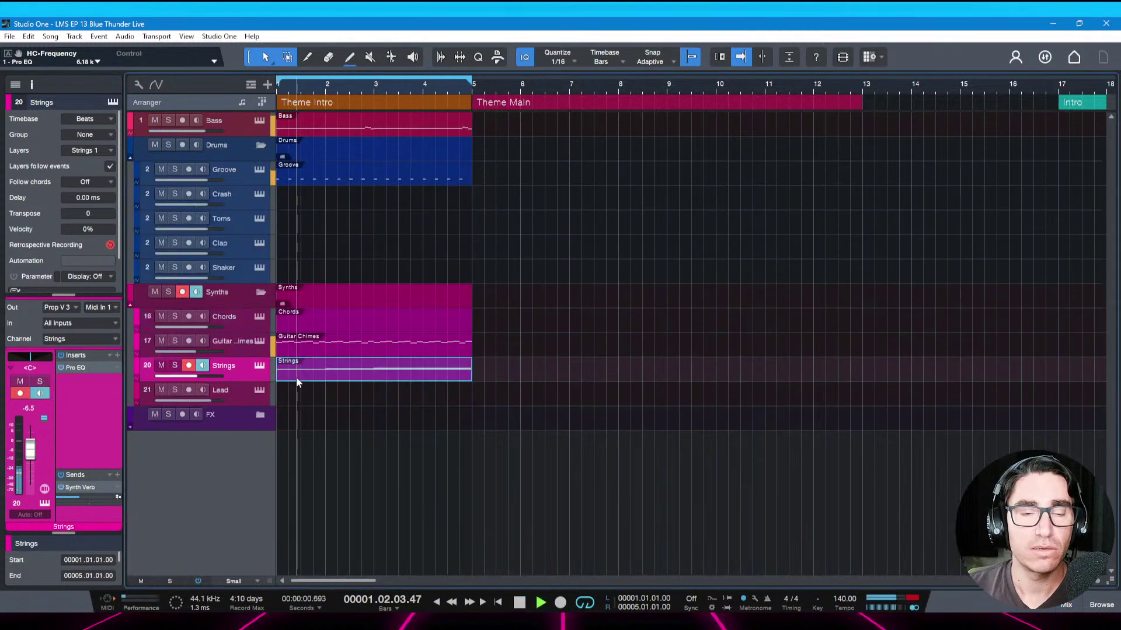
click(237, 345)
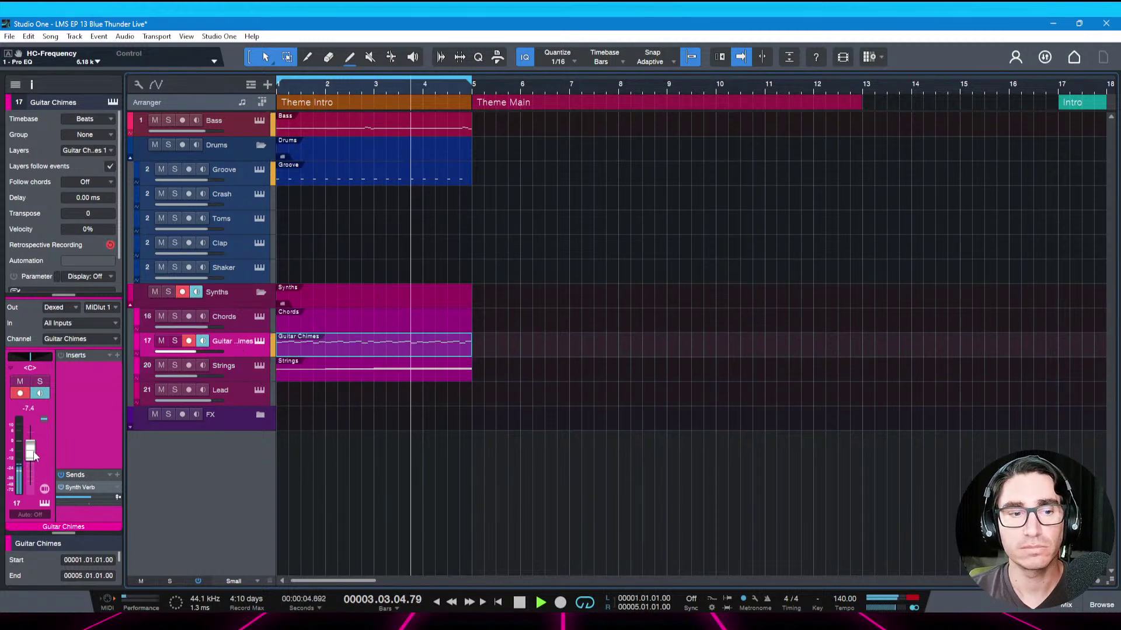
drag(33, 455, 33, 457)
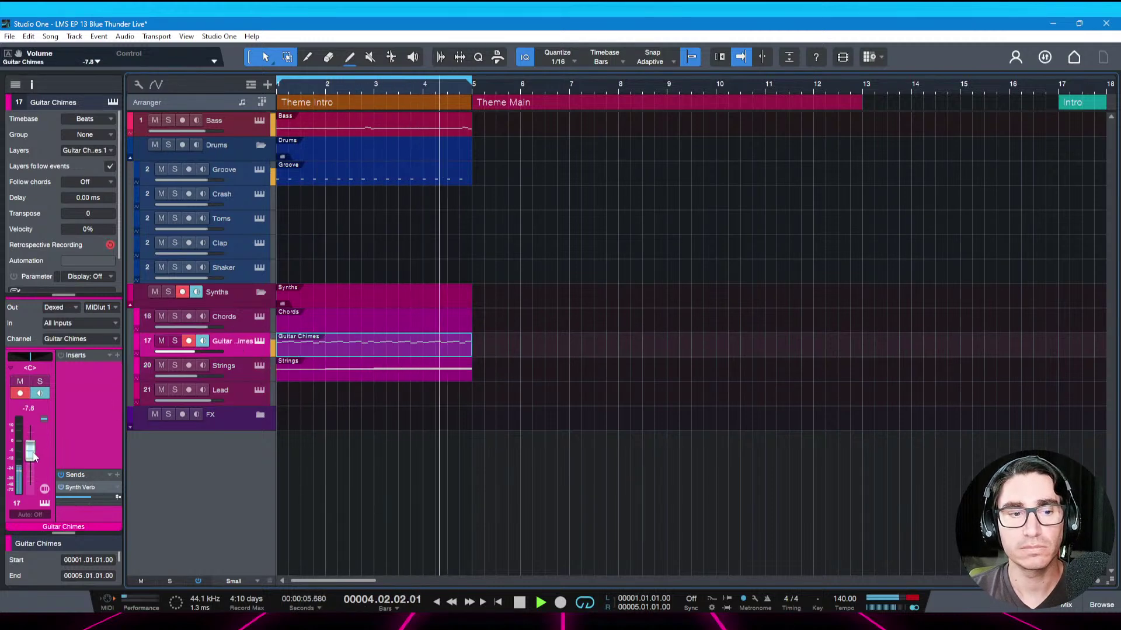
Raise the Strings track's volume to -5.2 dB during playback and save the song
click(227, 378)
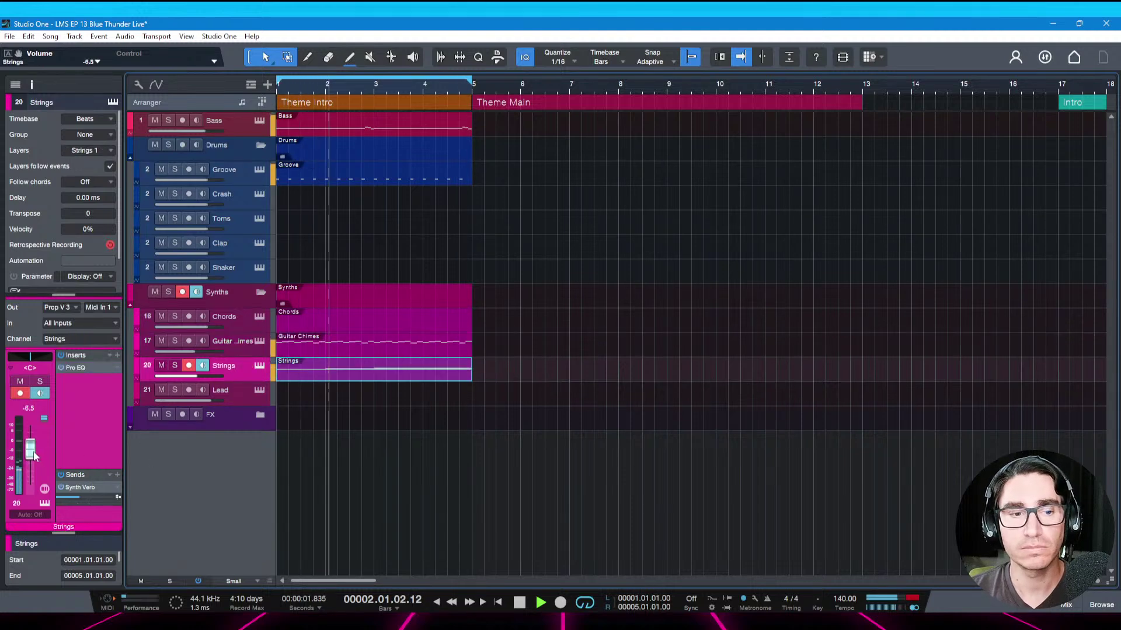
drag(33, 455, 33, 454)
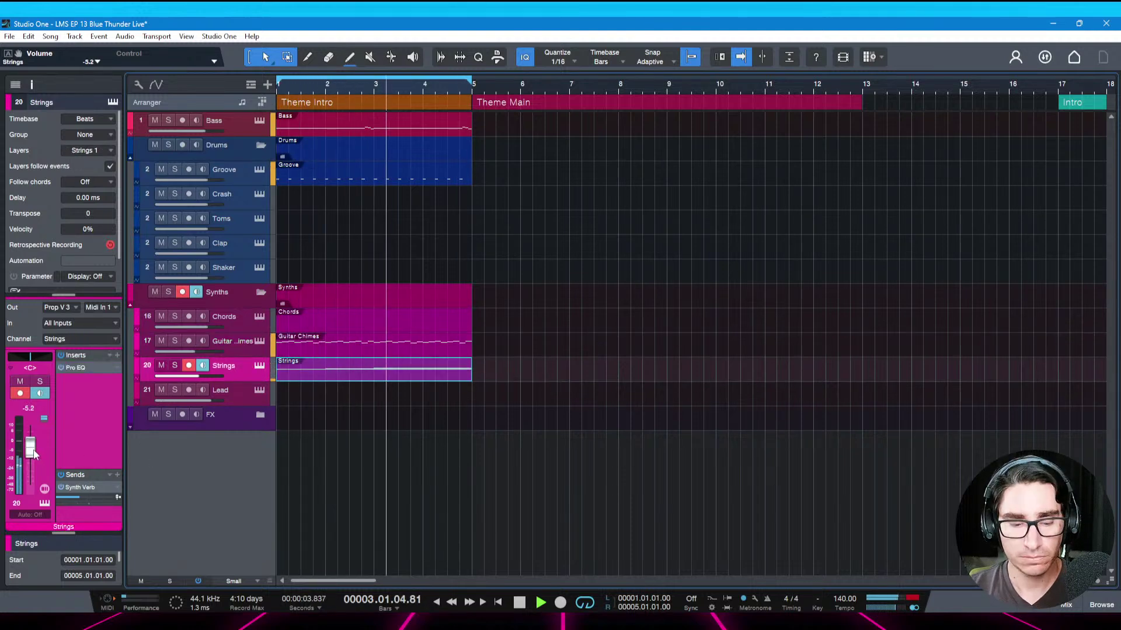
key(ctrl+s)
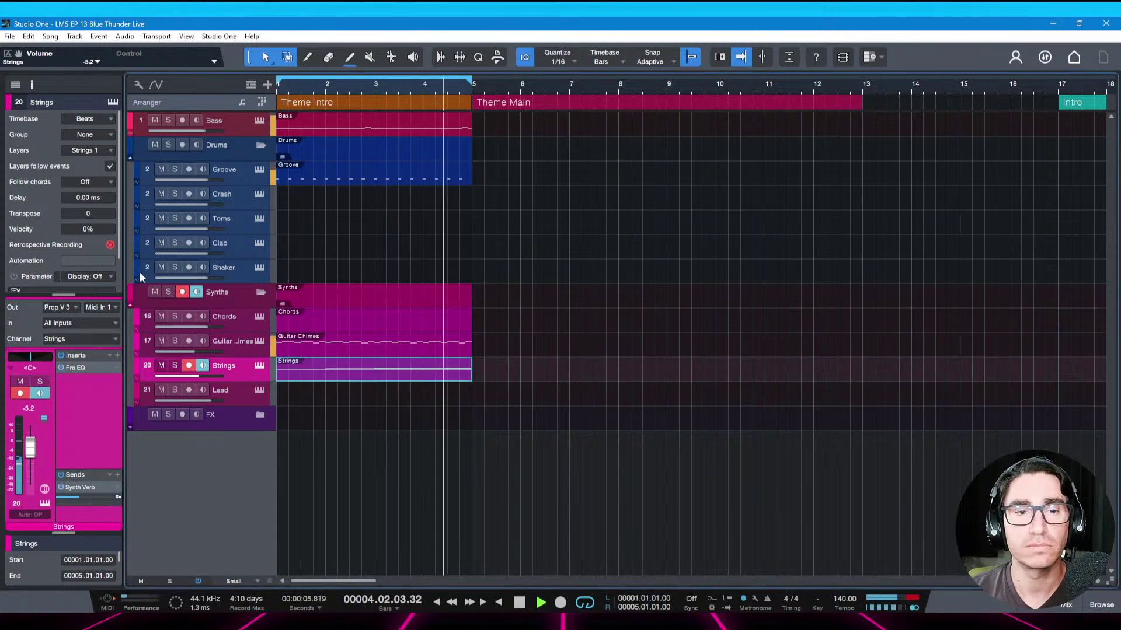
Raise the Kick channel's volume to -3.7 dB in the mixer, return to the arrangement and save the song
key(F3)
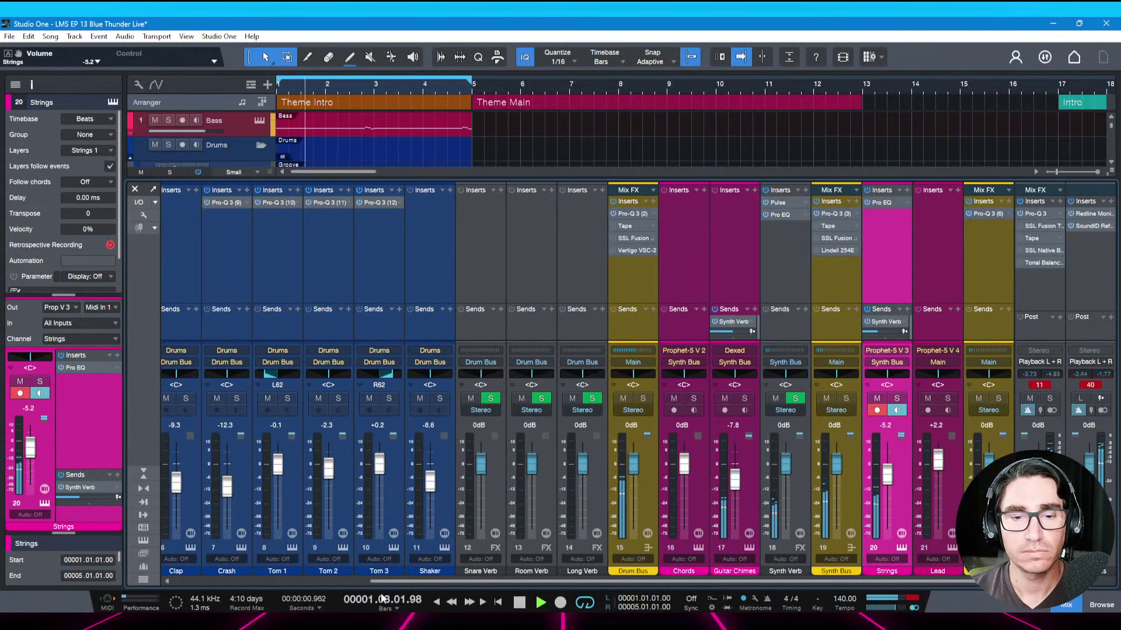
drag(385, 583, 190, 583)
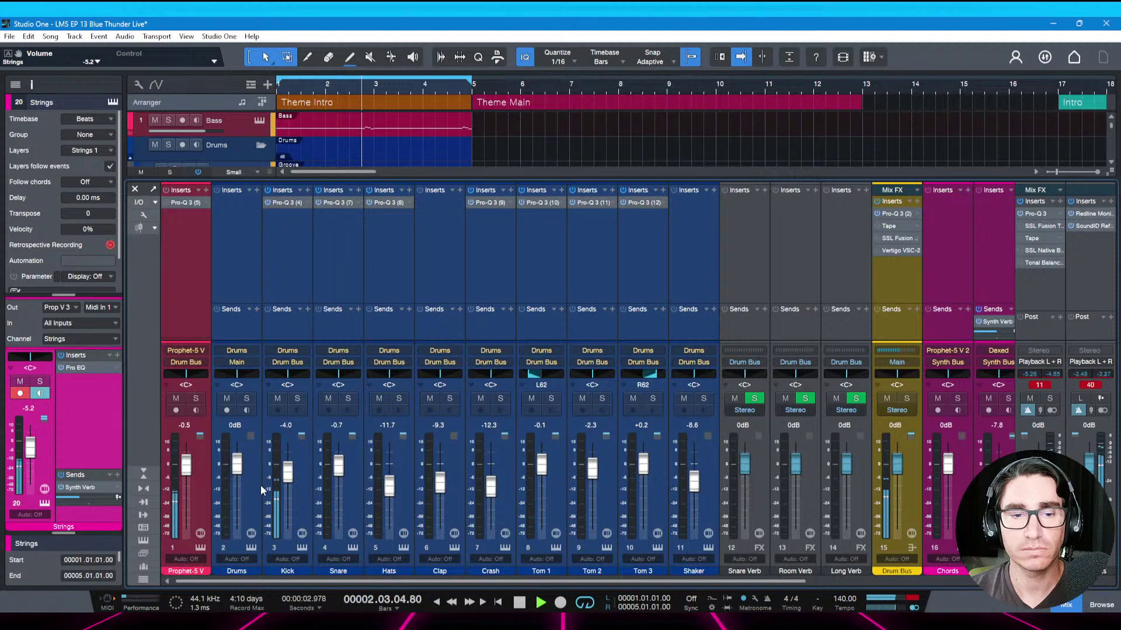
drag(287, 475, 287, 474)
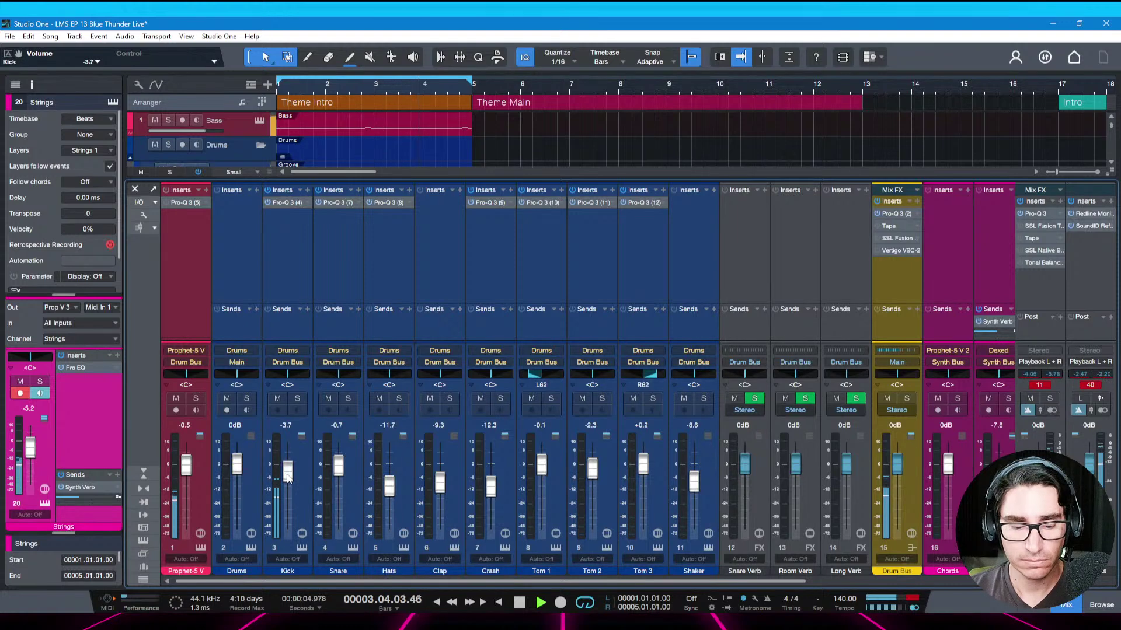
key(F3)
key(ctrl+s)
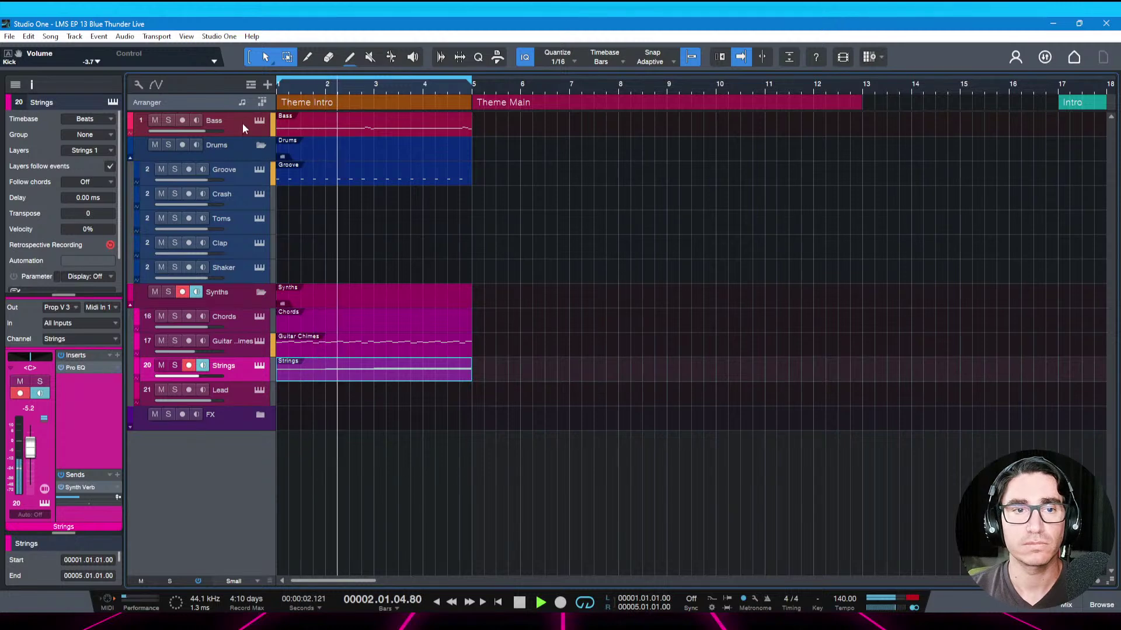
Select the Bass track and stop playback
click(217, 130)
key(space)
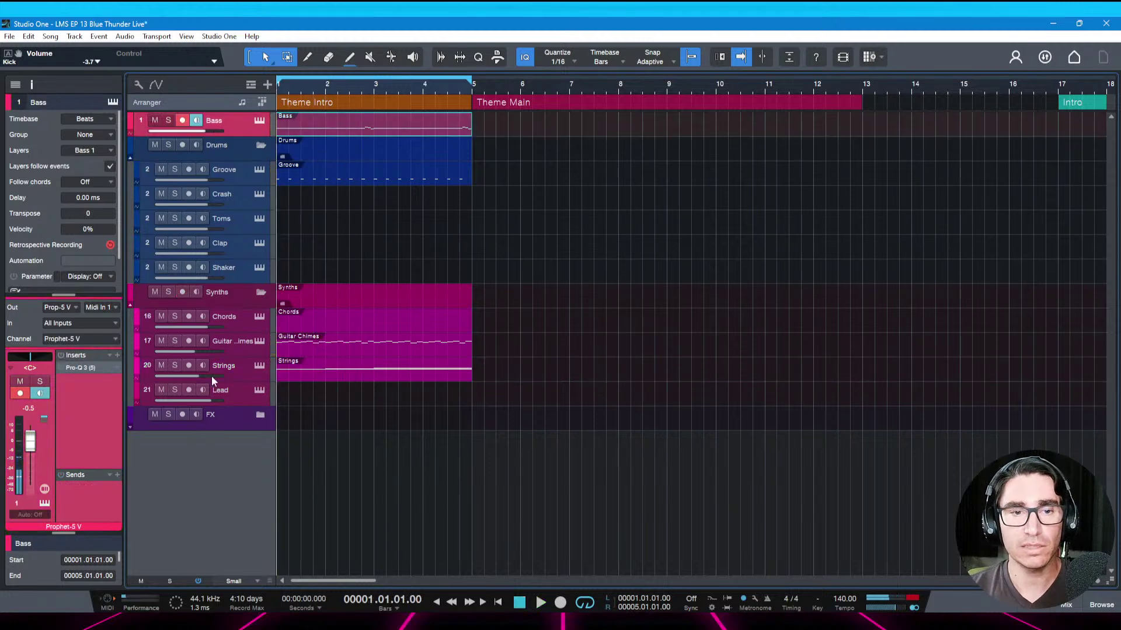
Mute the Guitar Chimes and Strings and play the Theme Intro, toggling the Drums folder's mute on and off to compare
click(163, 366)
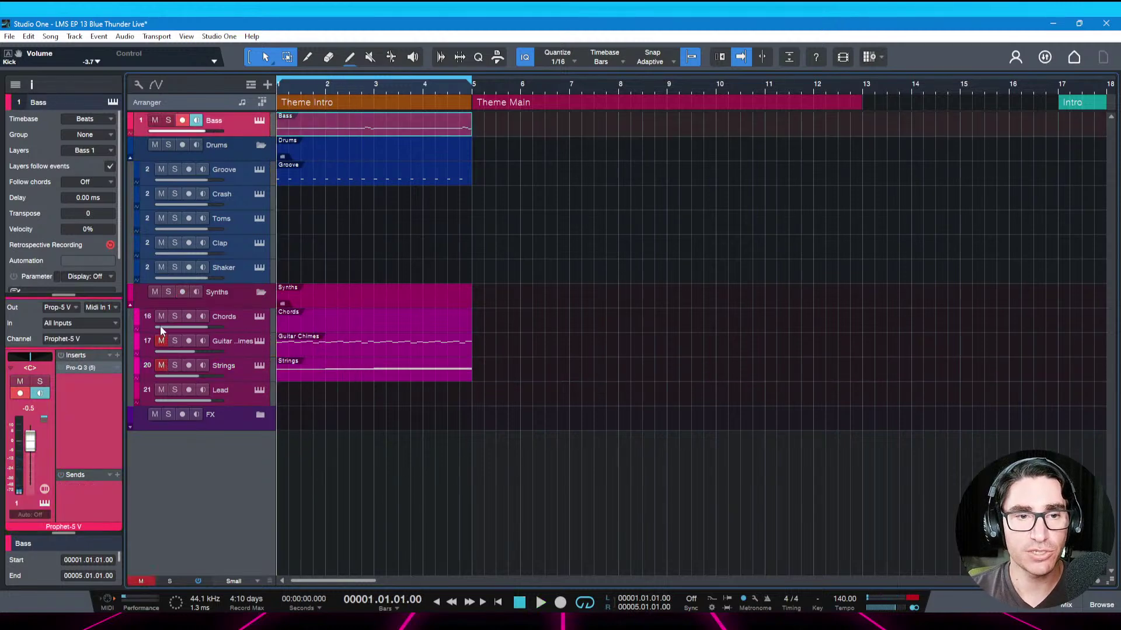
key(space)
mouse_move(164, 352)
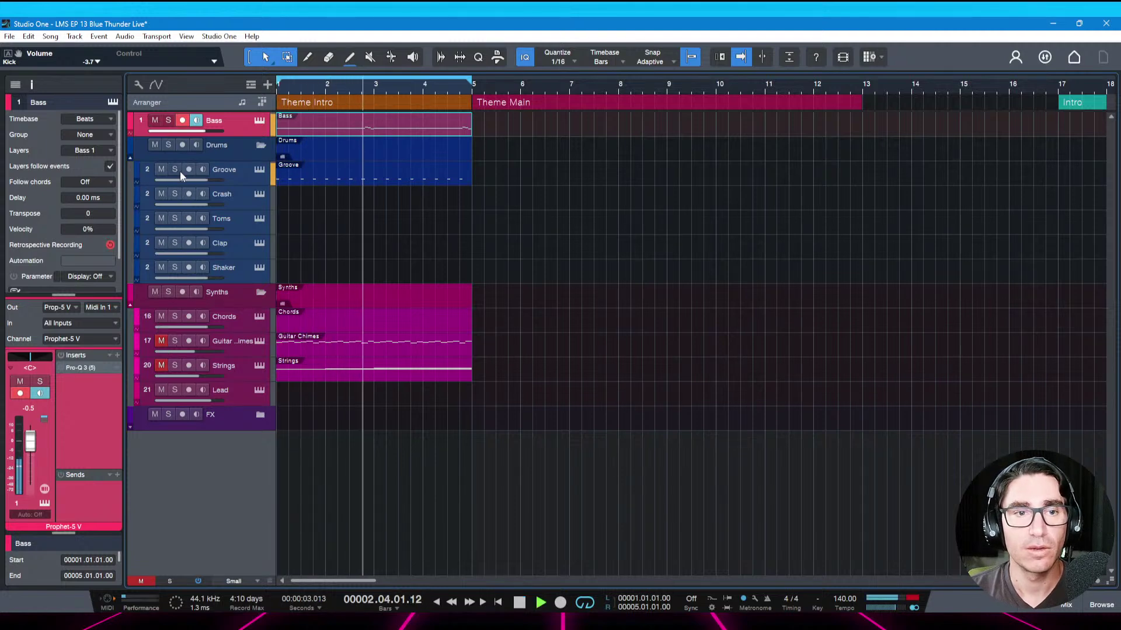
click(156, 146)
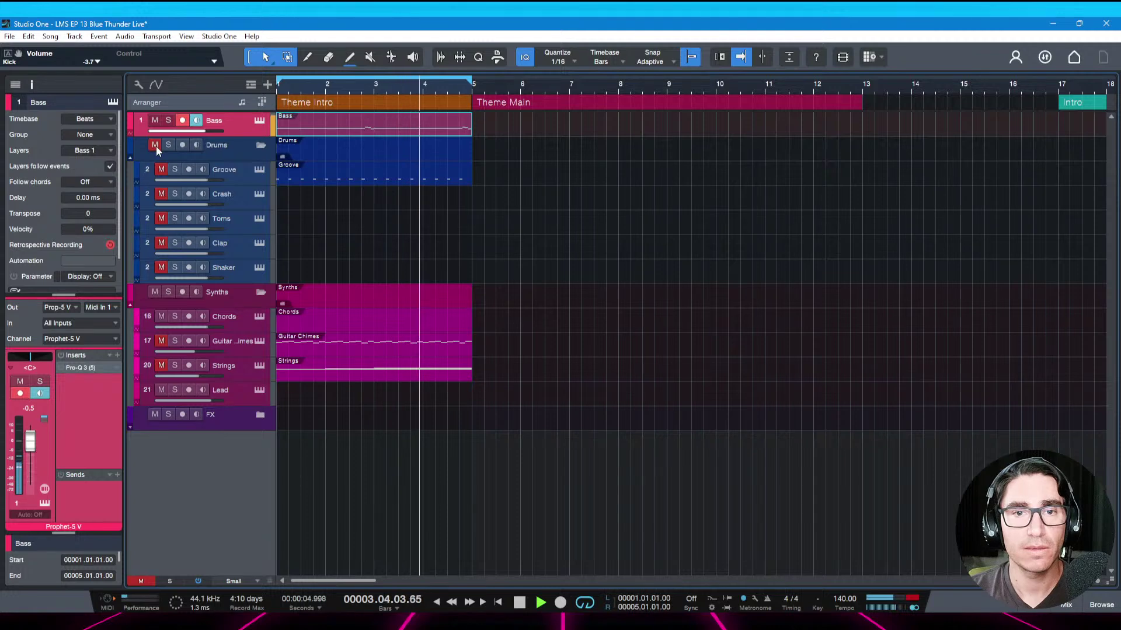
click(156, 146)
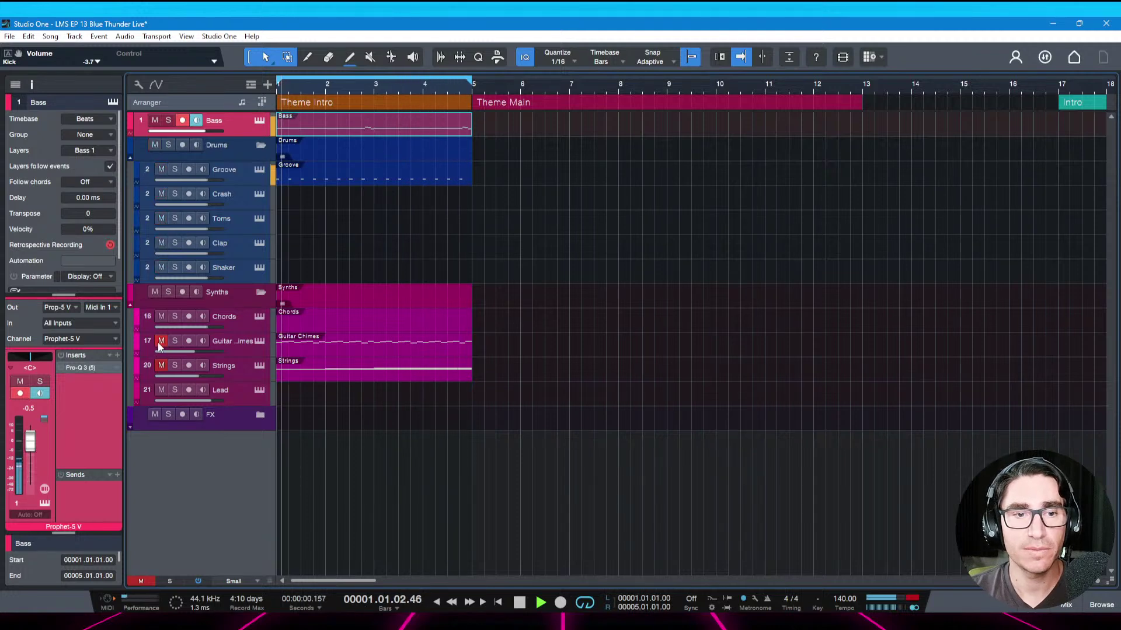
Unmute the Guitar Chimes and then the Strings during playback, and save the song
click(160, 342)
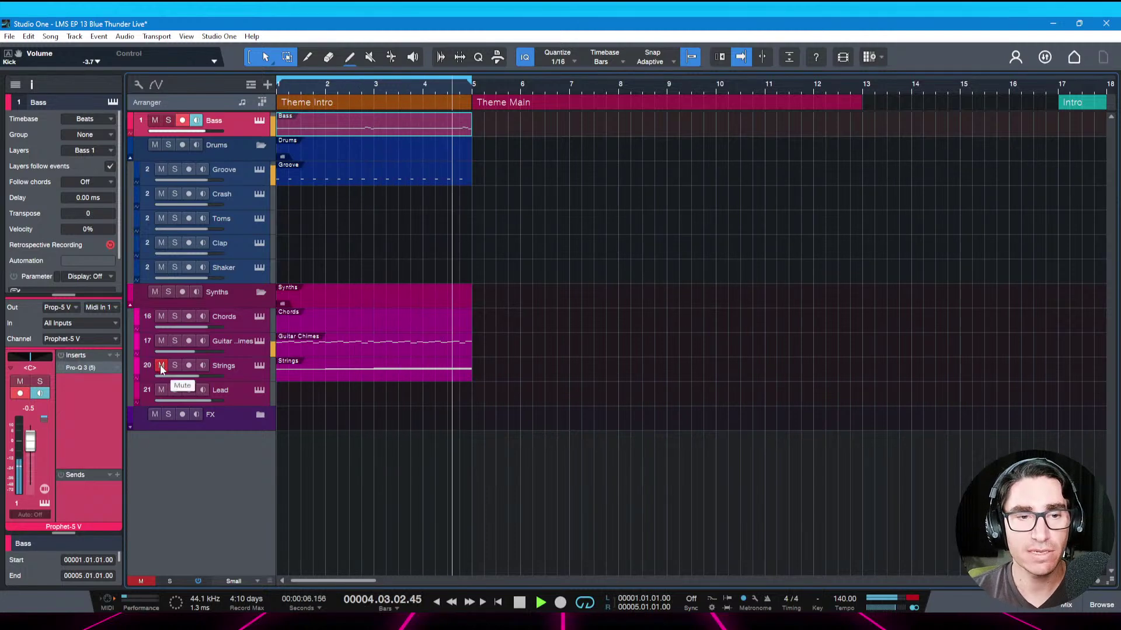
click(161, 367)
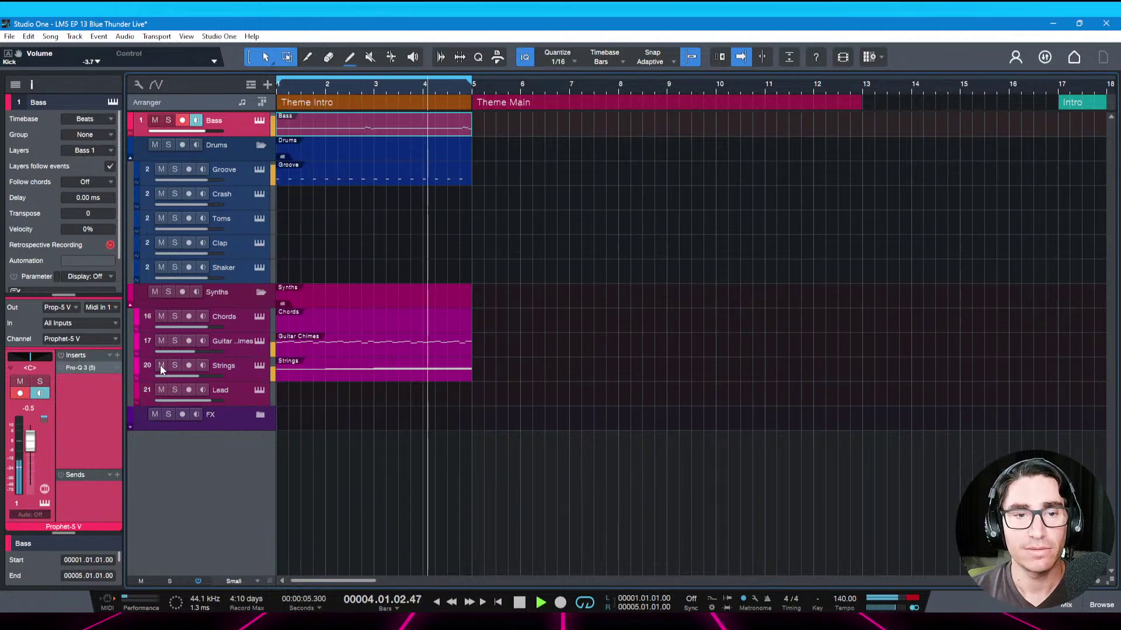
key(ctrl+s)
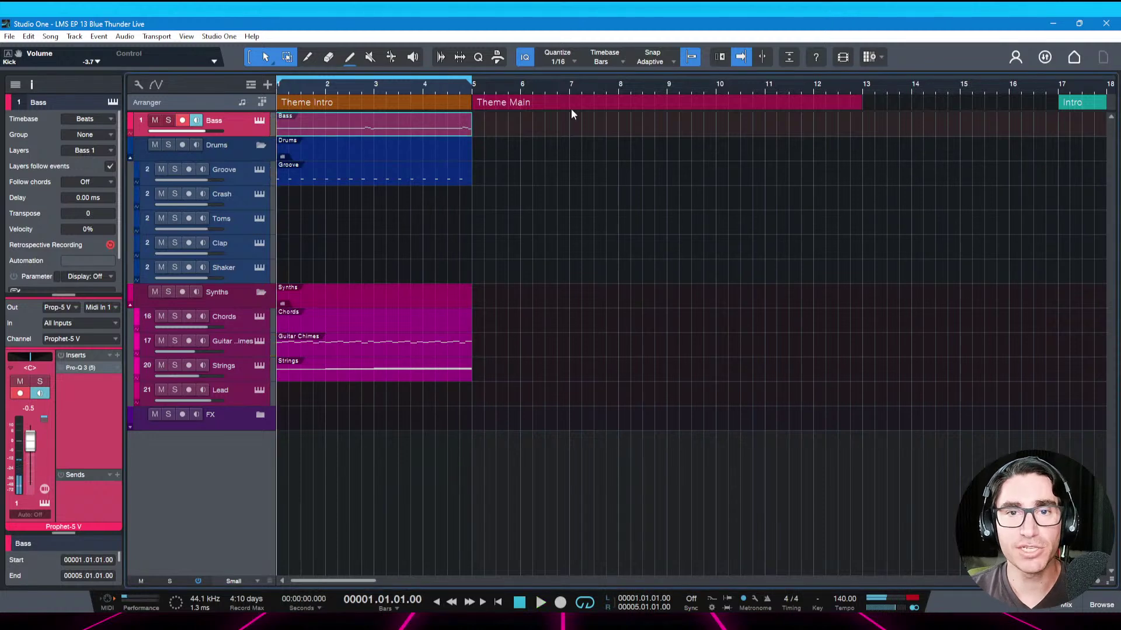
Duplicate the Bass part into Theme Main at bar 5, loop bars 5 to 9 around the copy and save the song
drag(563, 83, 558, 75)
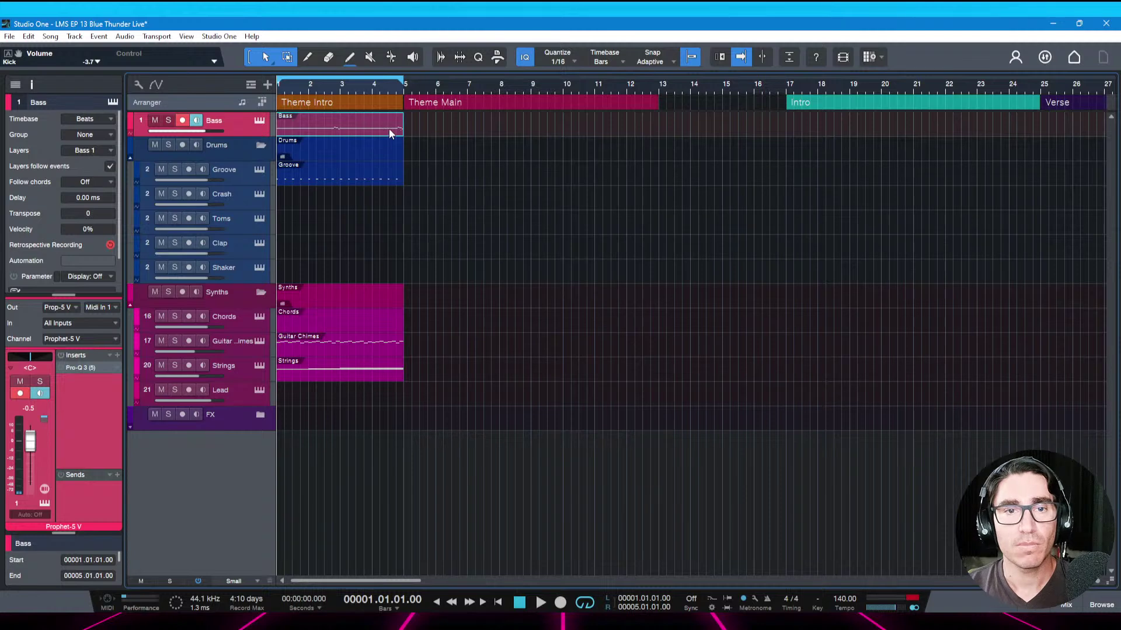
key(d)
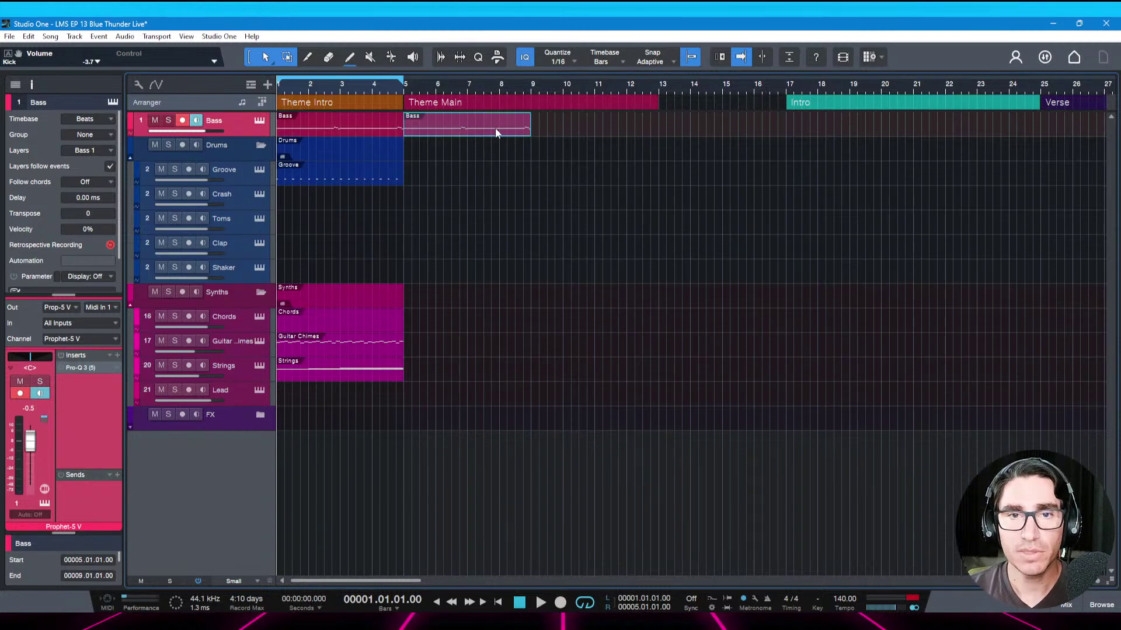
key(p)
key(ctrl+s)
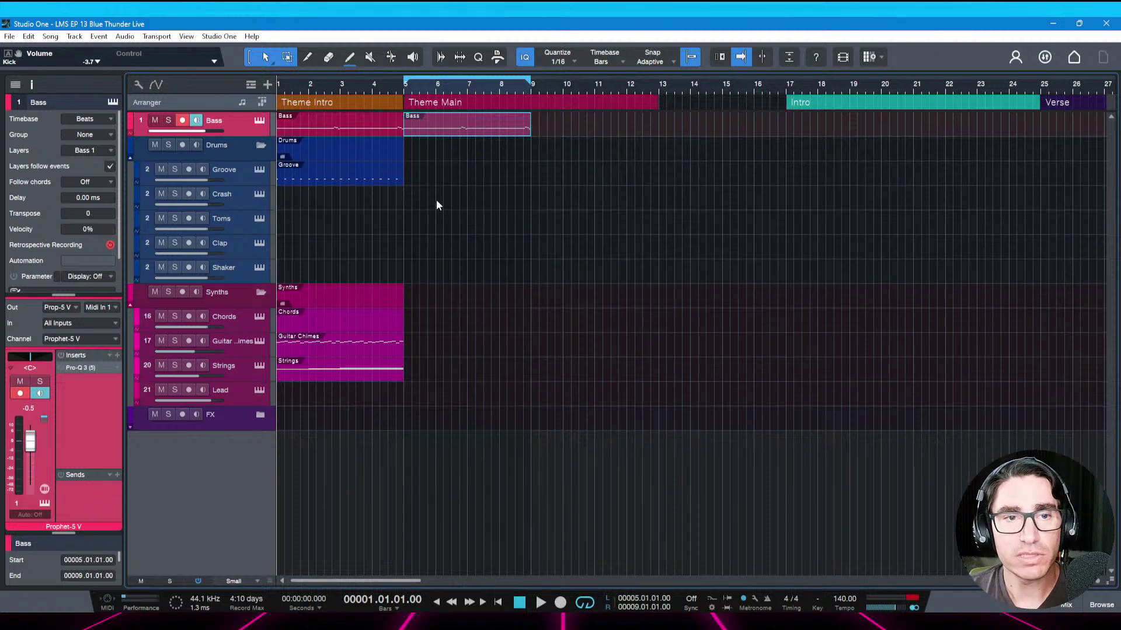
Duplicate the Chords part into Theme Main at bar 5, open the copy in the note editor and save the song
click(244, 319)
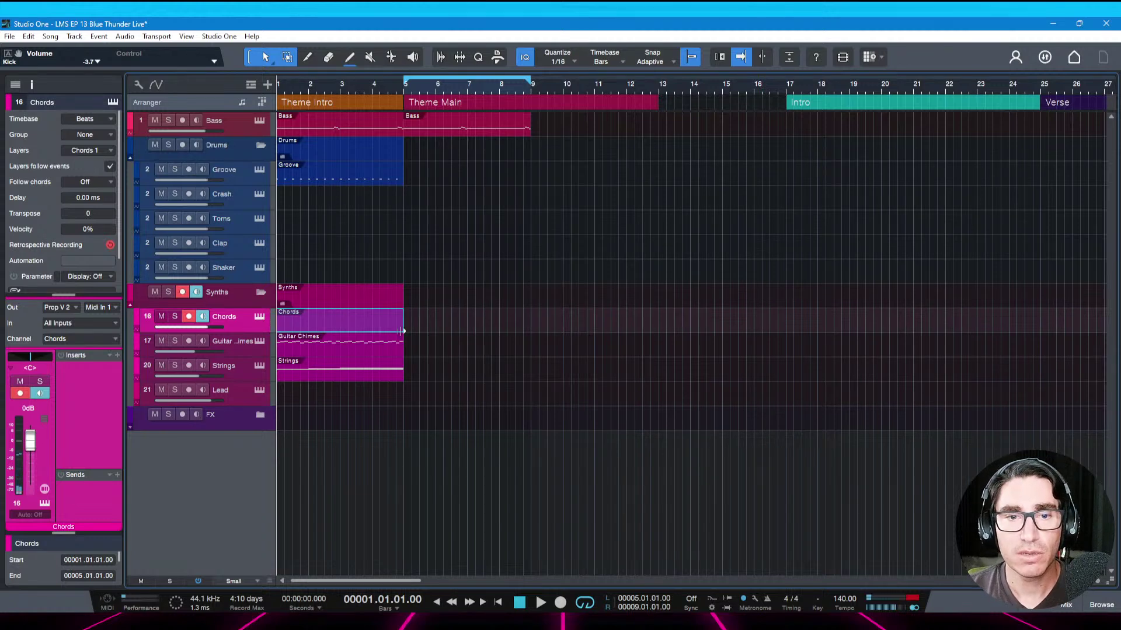
key(ctrl+d)
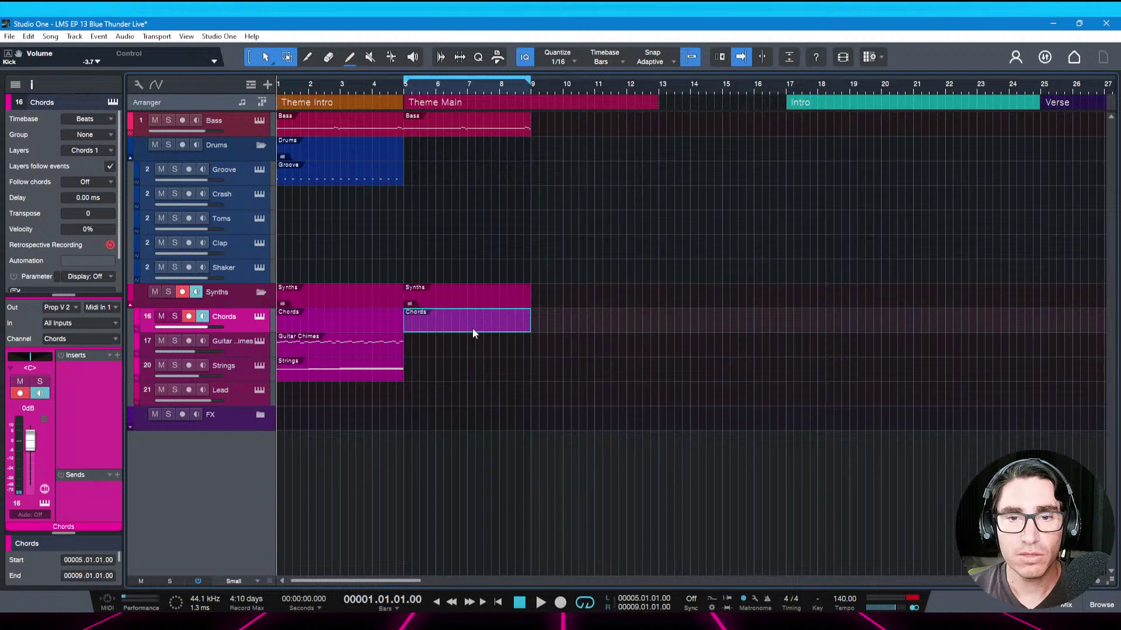
double_click(471, 325)
key(ctrl+s)
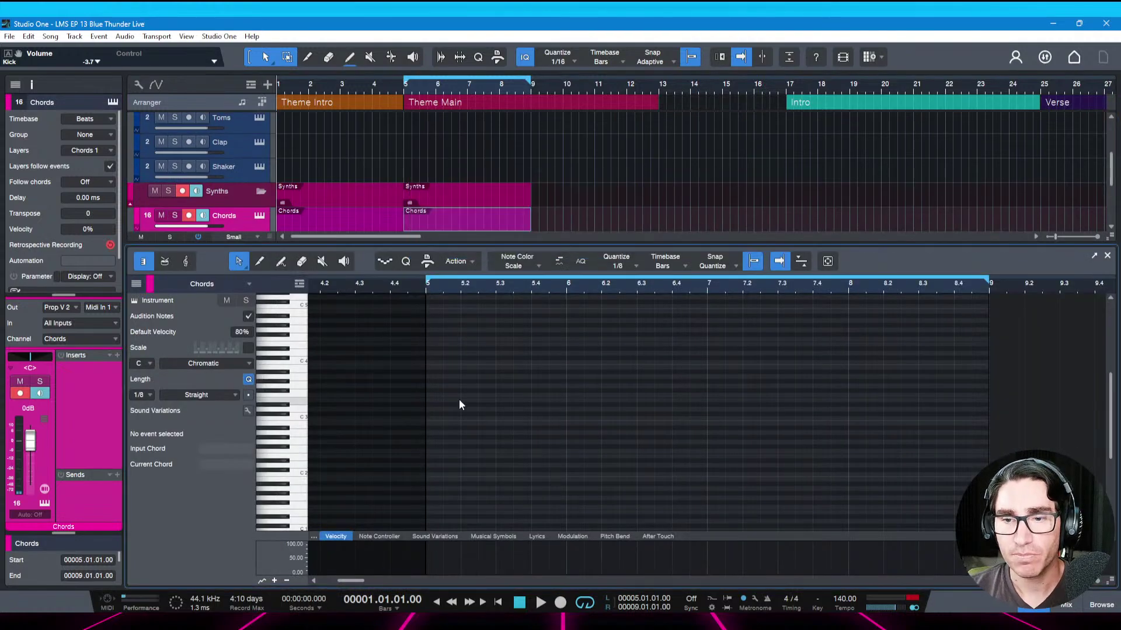
Check the key and chord progression in the song notes, close them and save the song
key(ctrl+i)
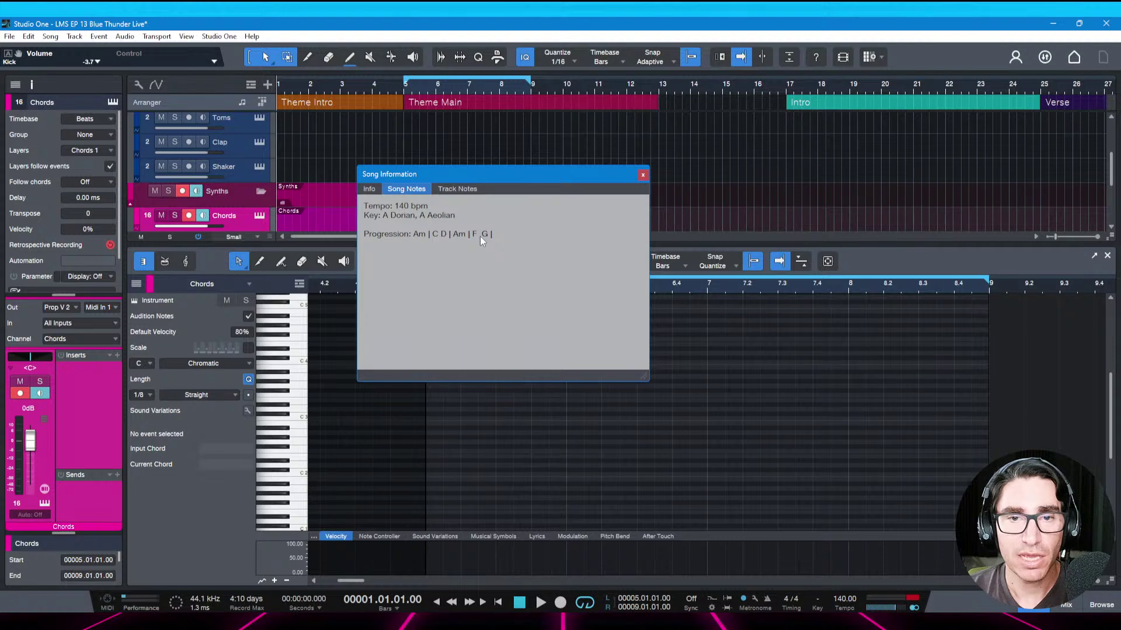
click(641, 176)
key(ctrl+s)
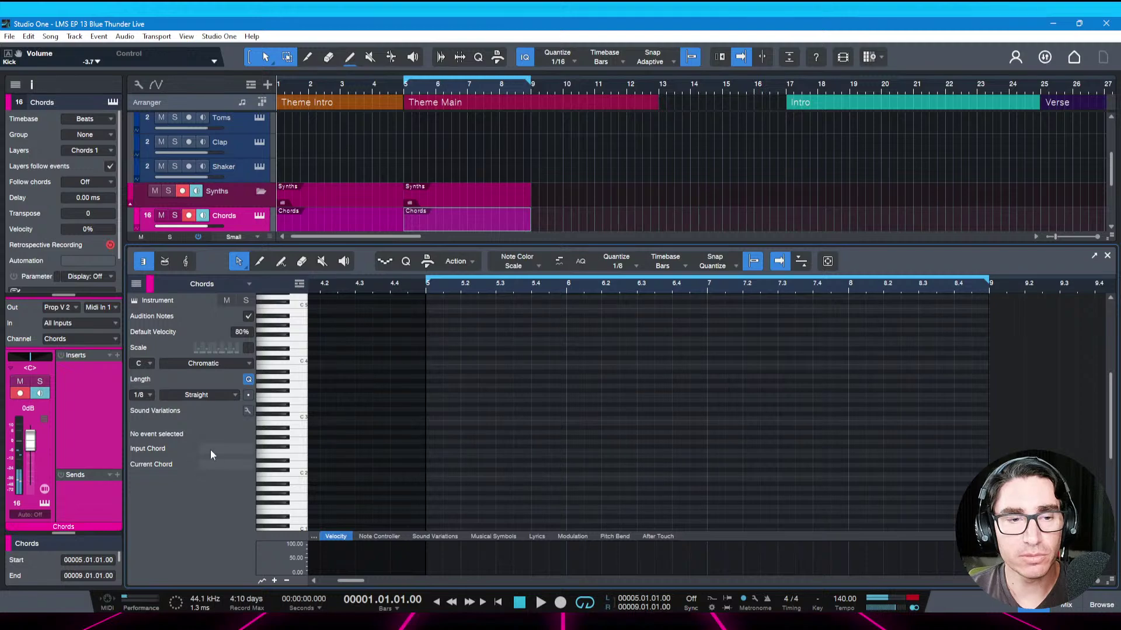
Open the Chords track's Prophet-5 V and set the filter cutoff to about 1827 Hz
click(45, 503)
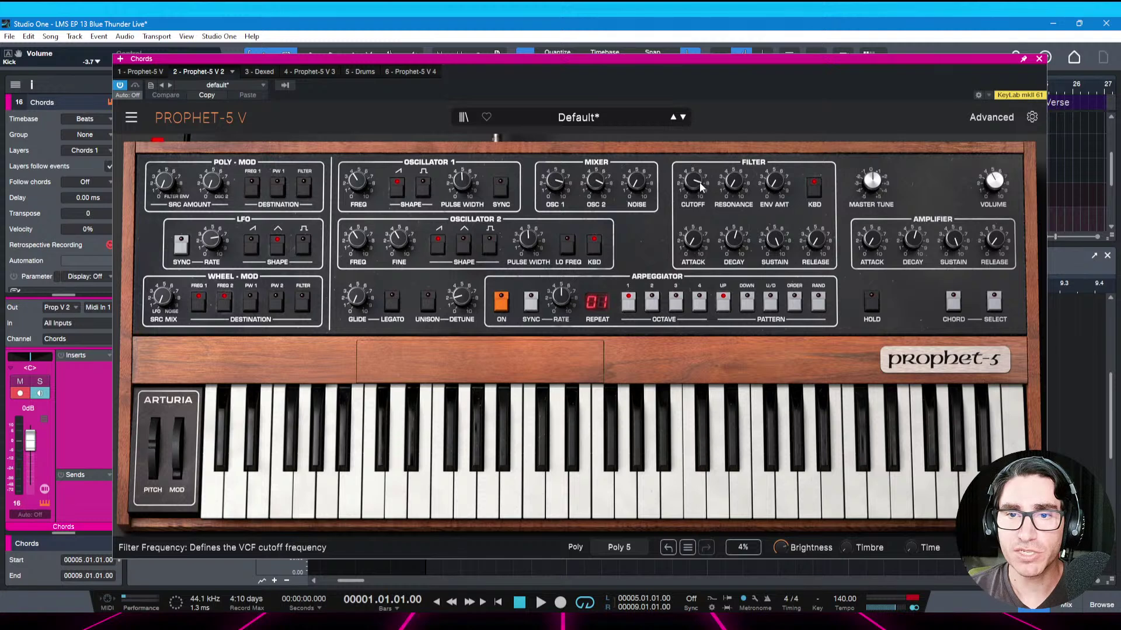
mouse_move(701, 186)
mouse_down()
mouse_move(700, 176)
mouse_move(700, 191)
mouse_up()
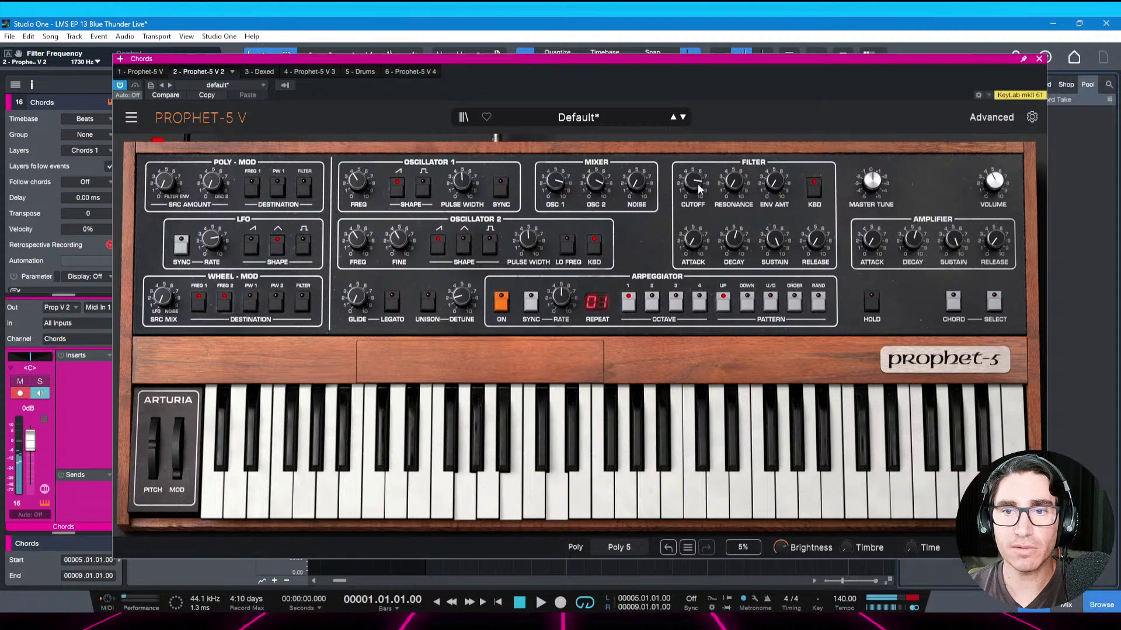
drag(693, 182, 693, 187)
Compare the Prophet-5 V sound with the Chorus JUN-6 effect bypassed and active, close the instrument and save the song
click(991, 118)
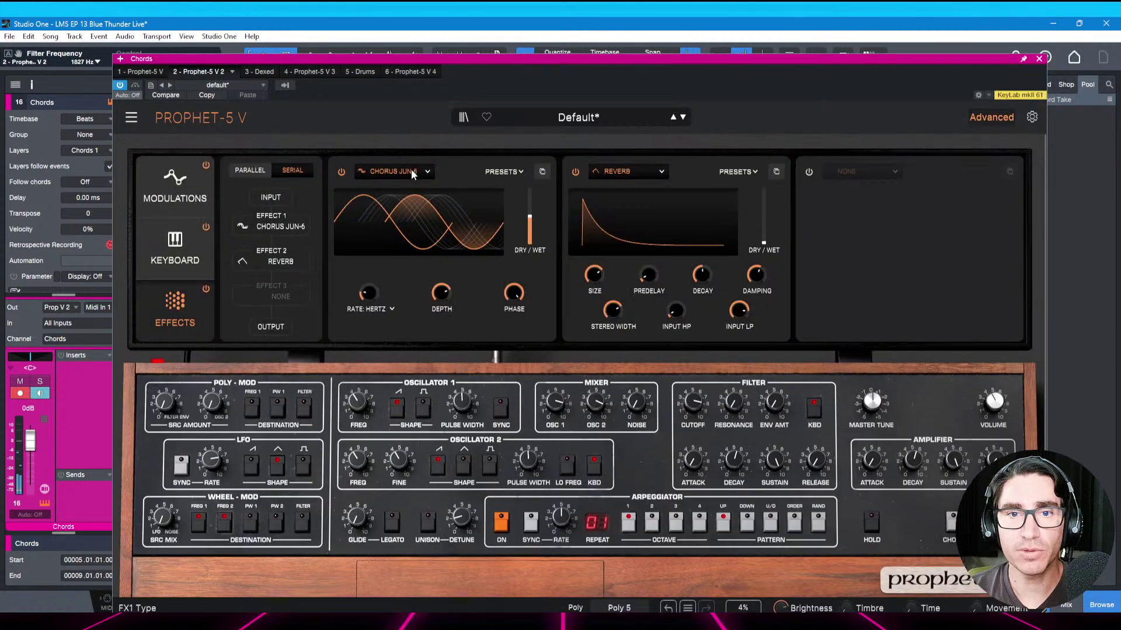
click(343, 173)
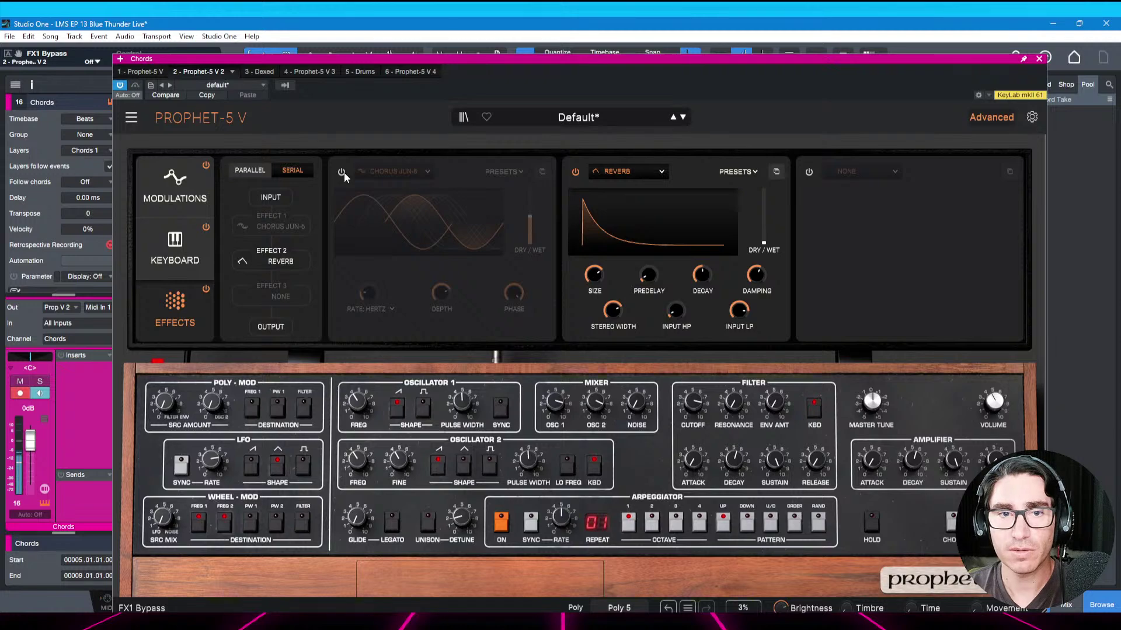
click(343, 173)
click(993, 114)
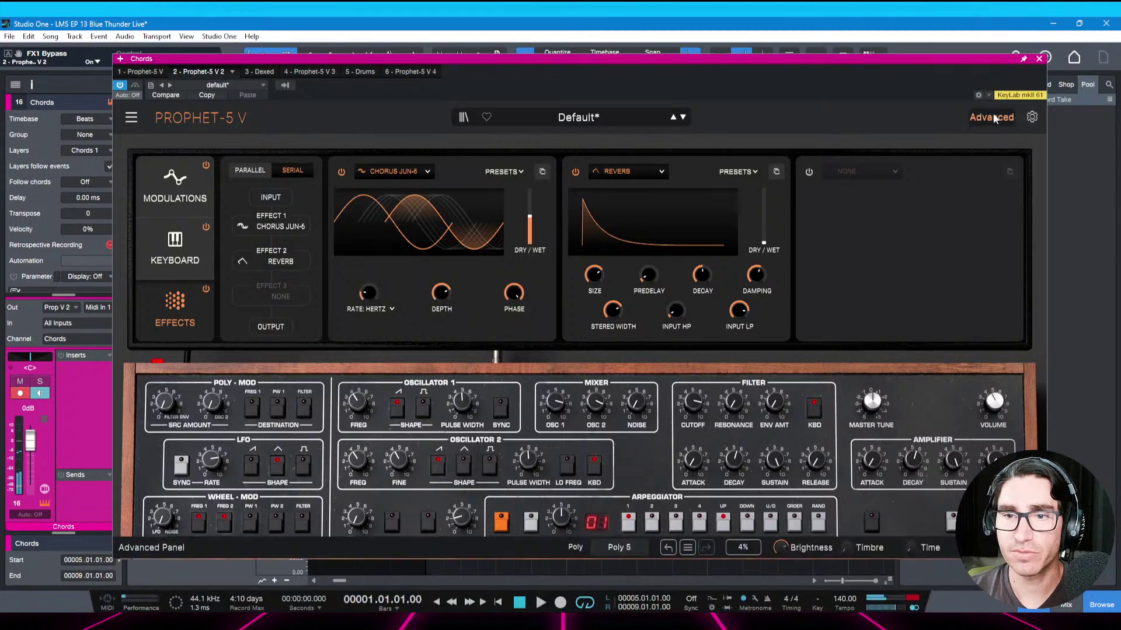
click(1039, 58)
key(ctrl+s)
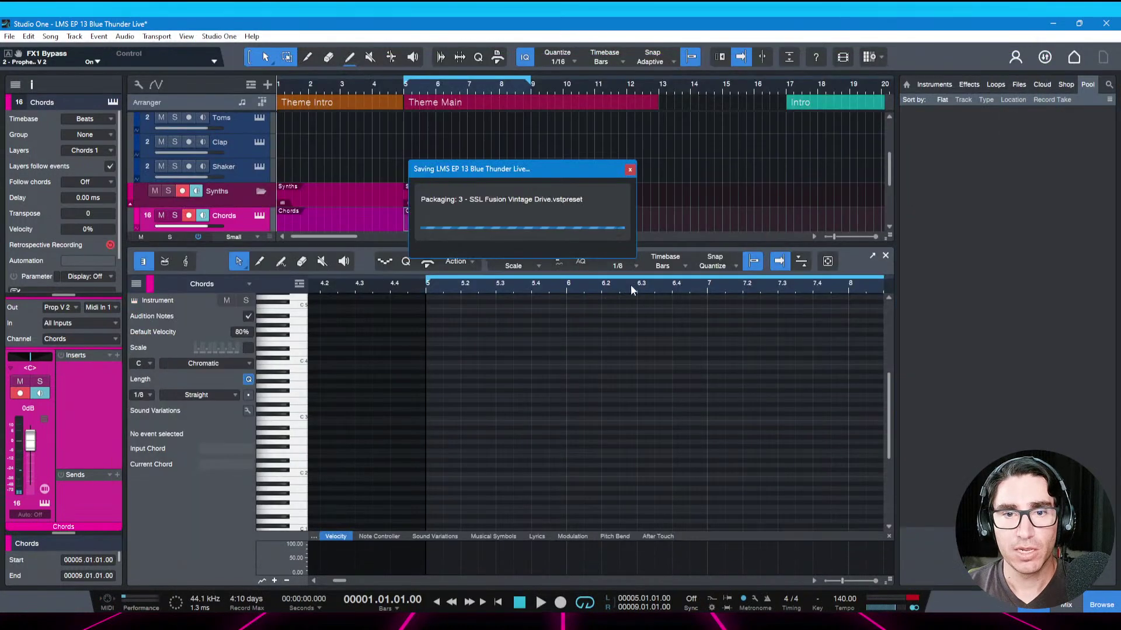
Hide the browser, fit the Theme Main Chords part in both the arrangement and note editor, and save the song
key(F5)
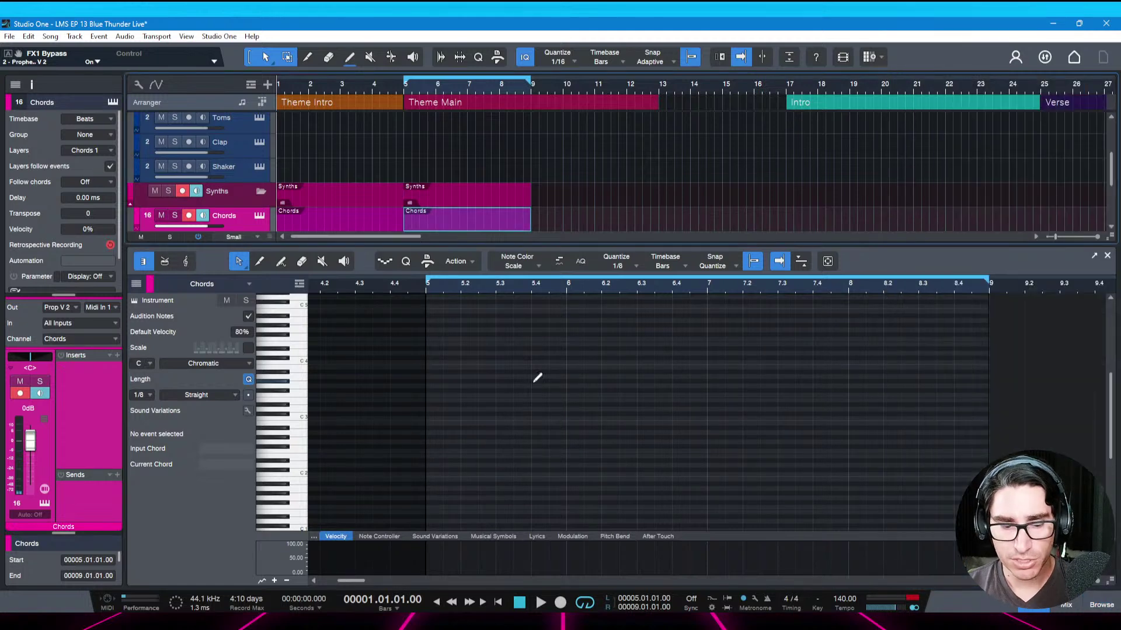
key(z)
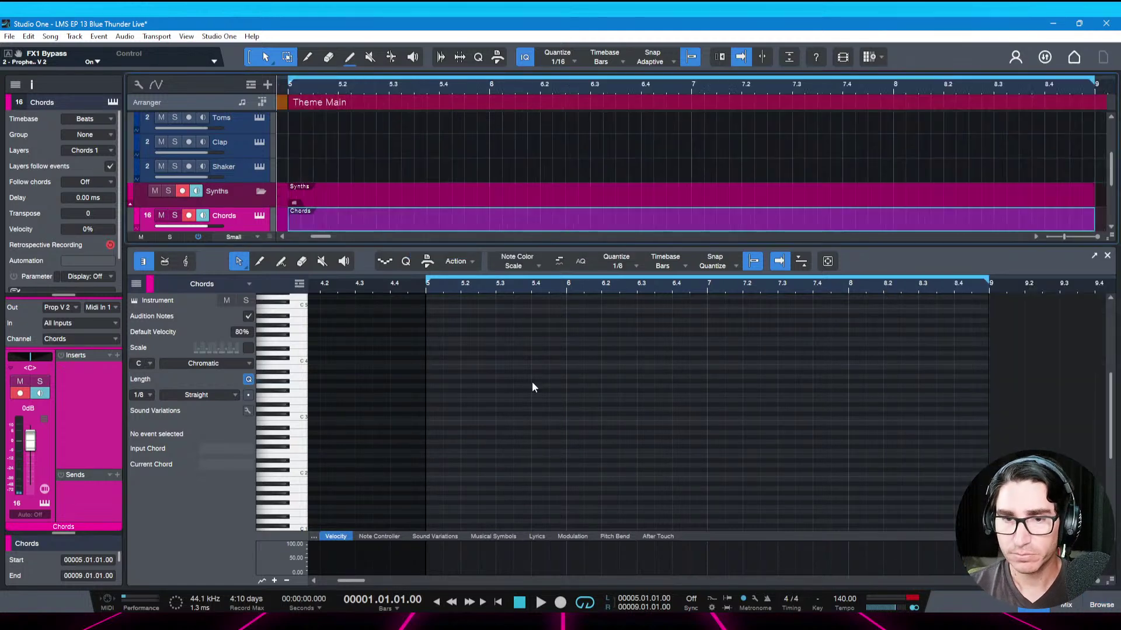
click(460, 290)
key(z)
key(ctrl+s)
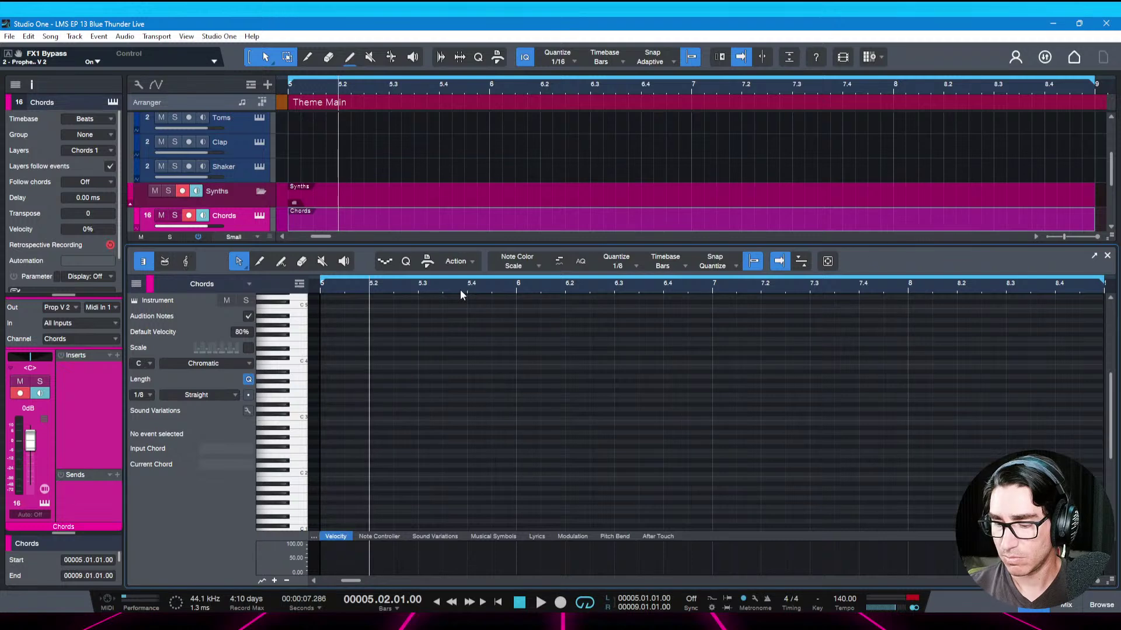
key(space)
key(space)
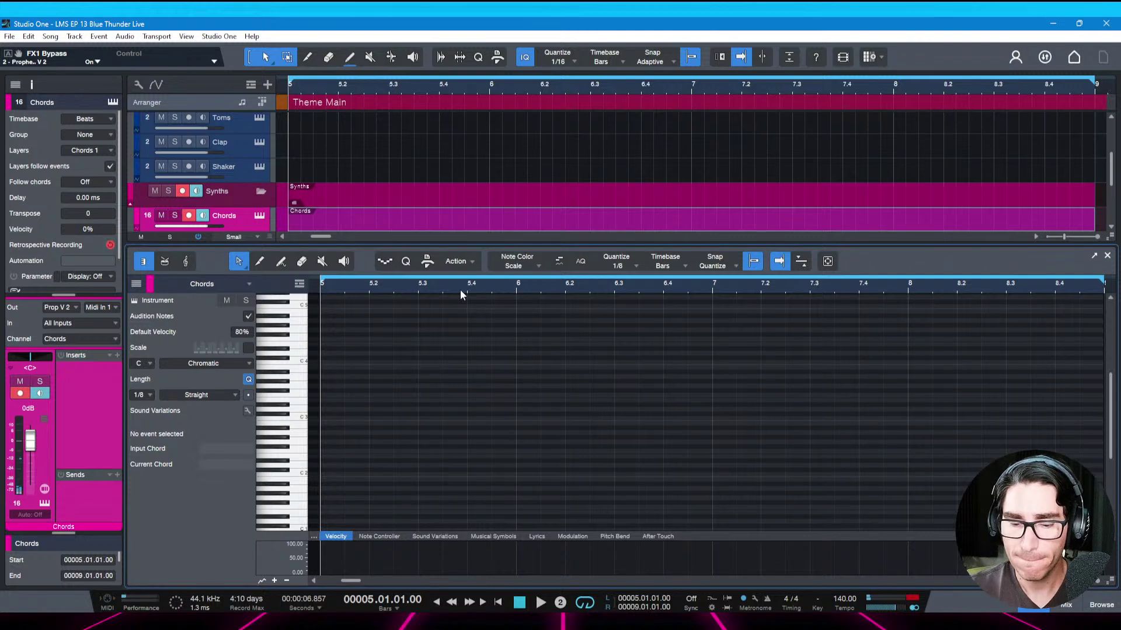
key(KP_Multiply)
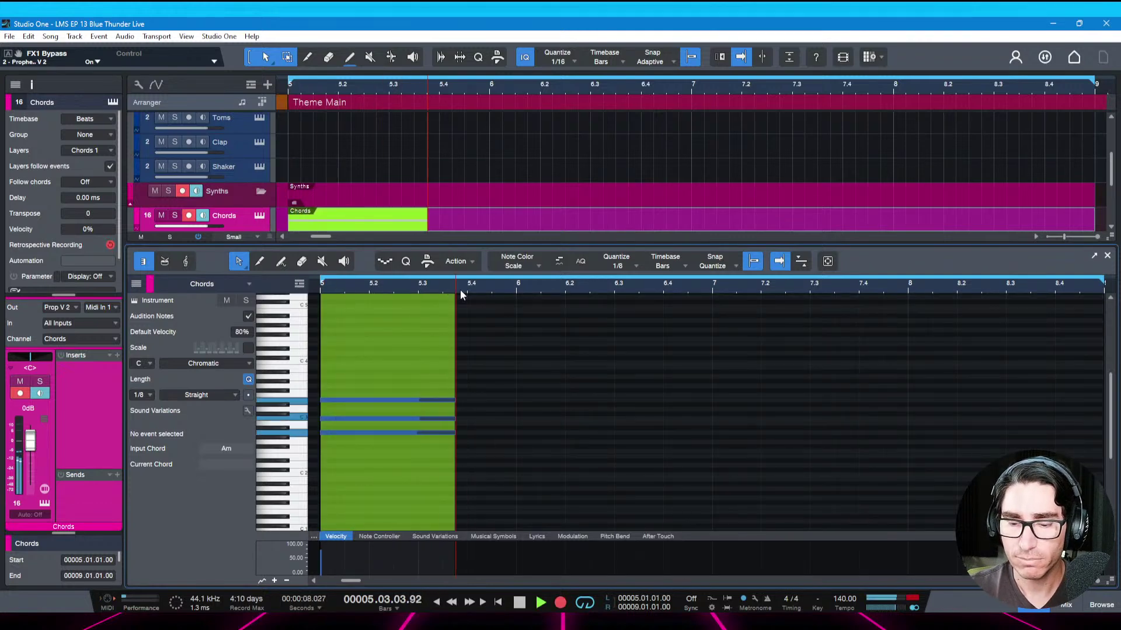
key(space)
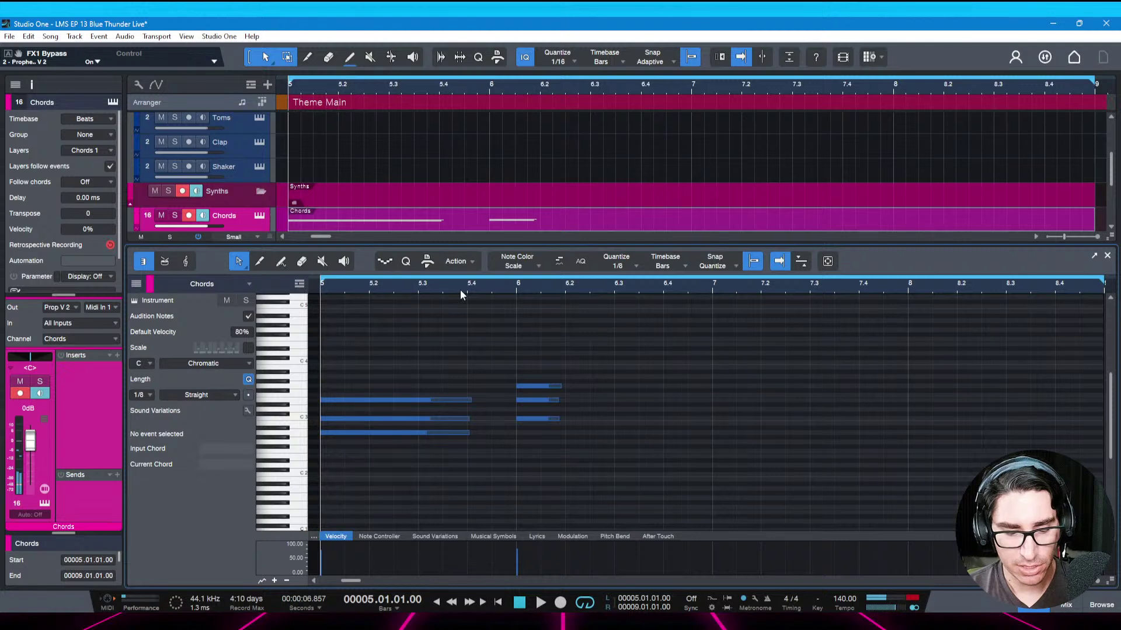
key(ctrl+s)
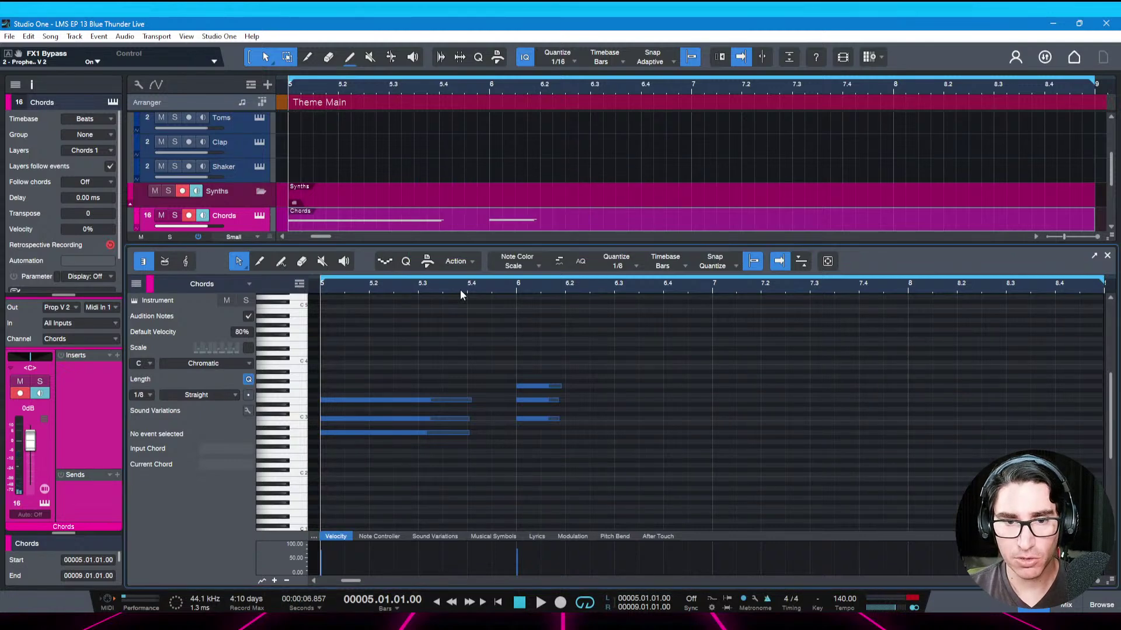
key(ctrl+z)
key(ctrl+s)
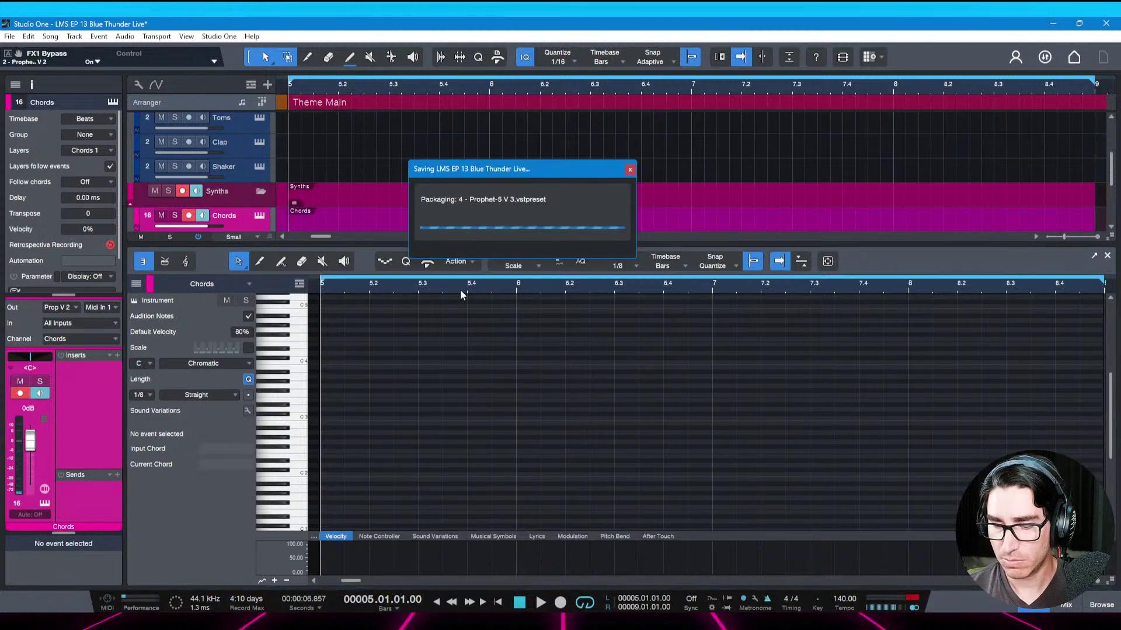
Record the progression Am, C, D, Am, F, G into the Chords part over bars 5 to 9, play it back and save
key(space)
key(space)
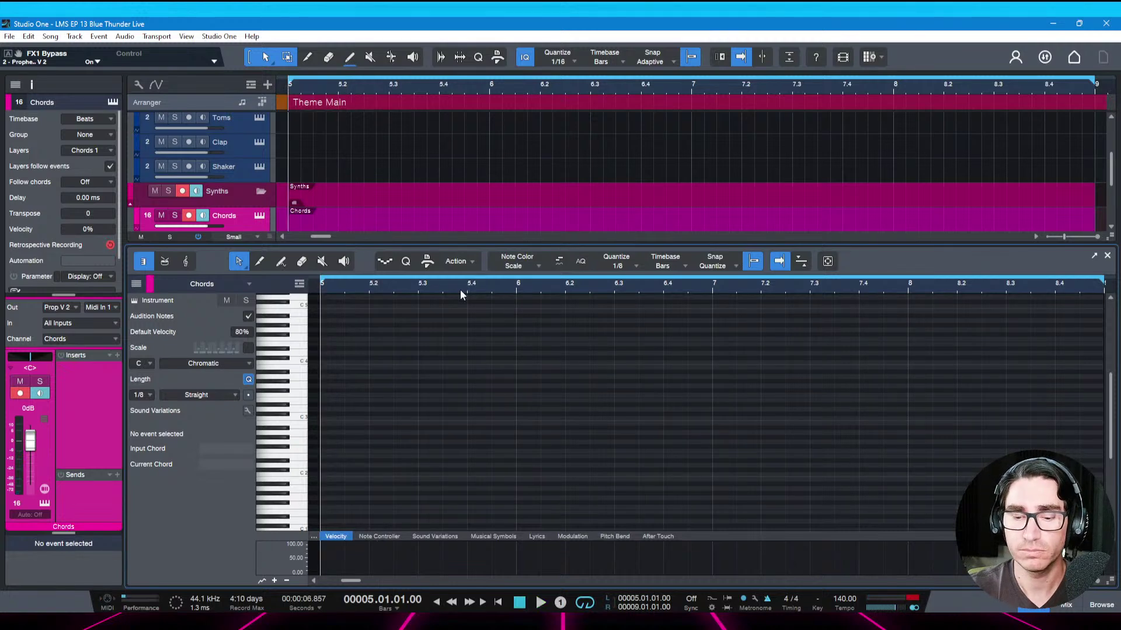
key(KP_Multiply)
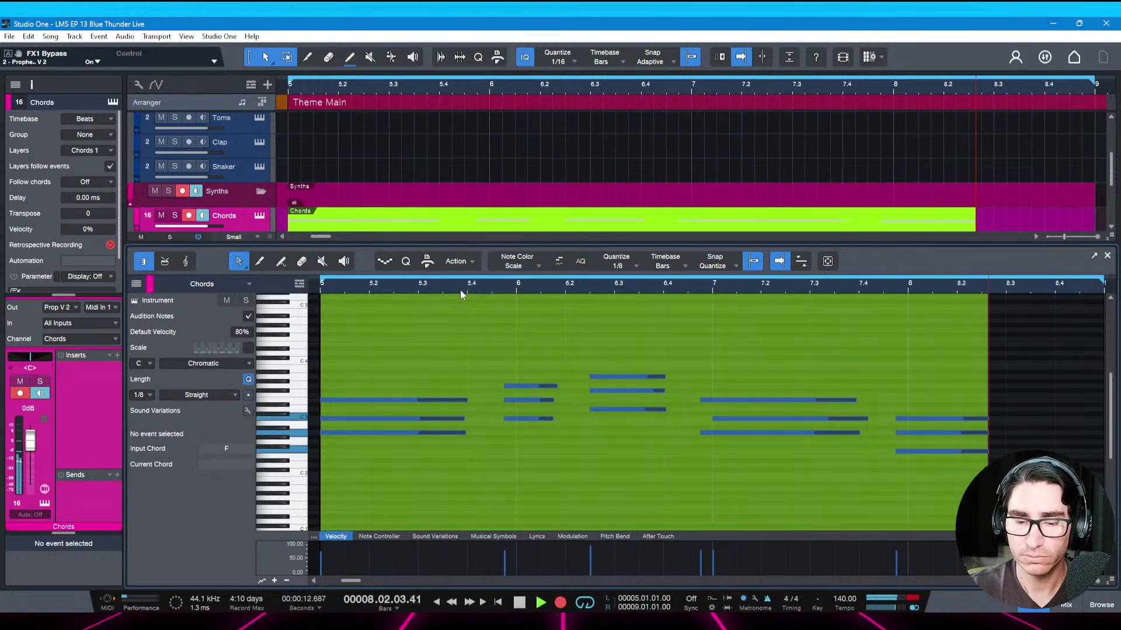
key(space)
key(space)
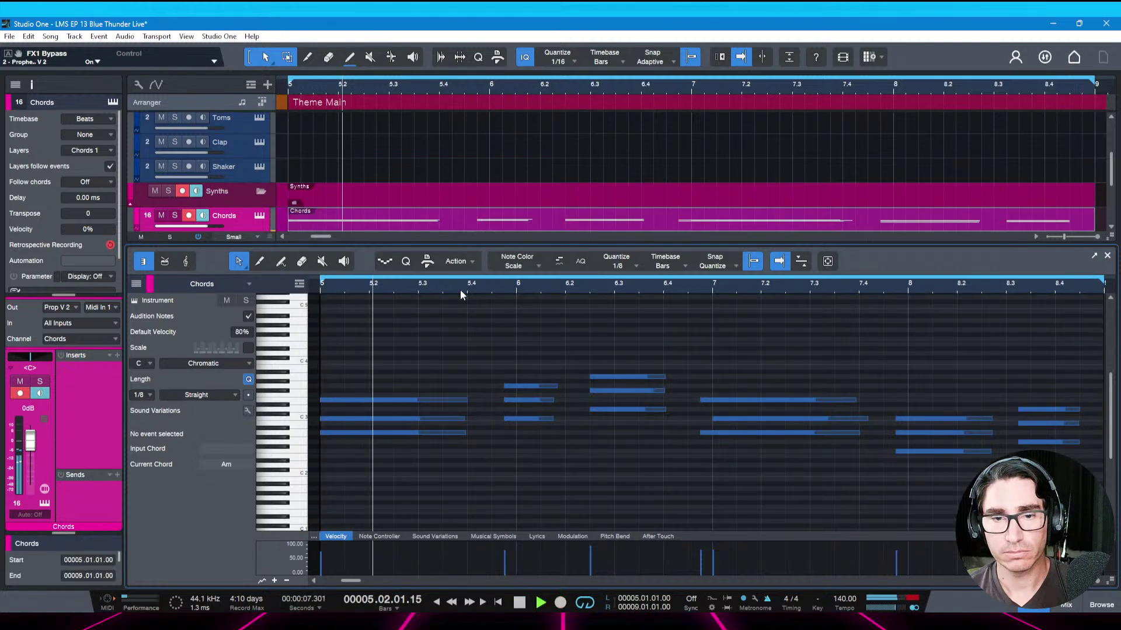
key(ctrl+s)
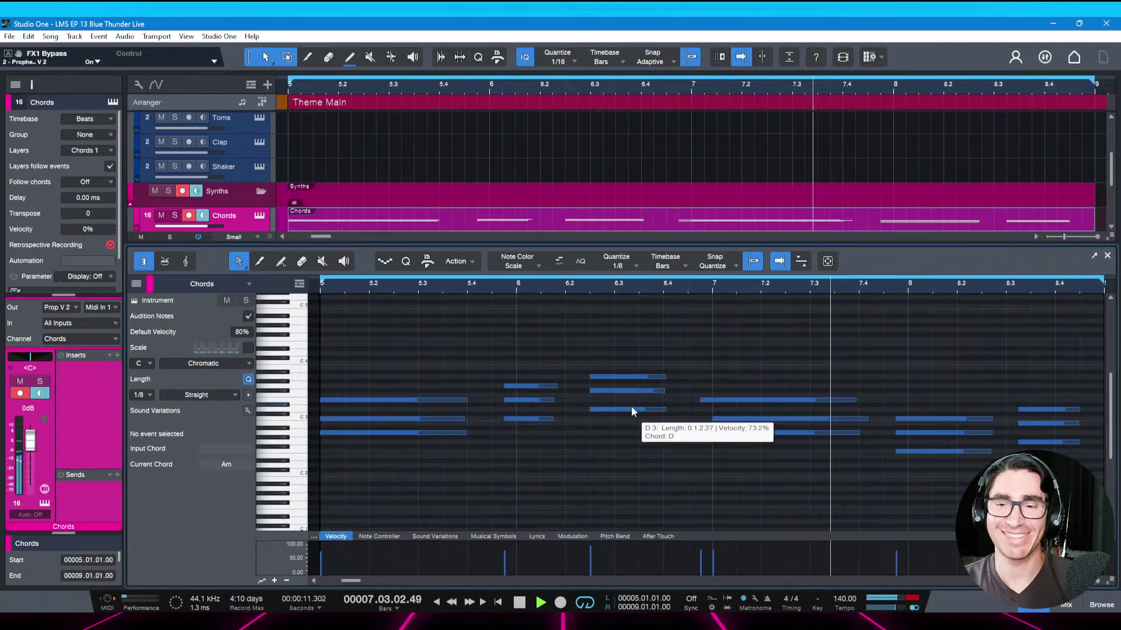
Try nudging the C chord near bar 6 to a later position, return it to its place and save the song
key(space)
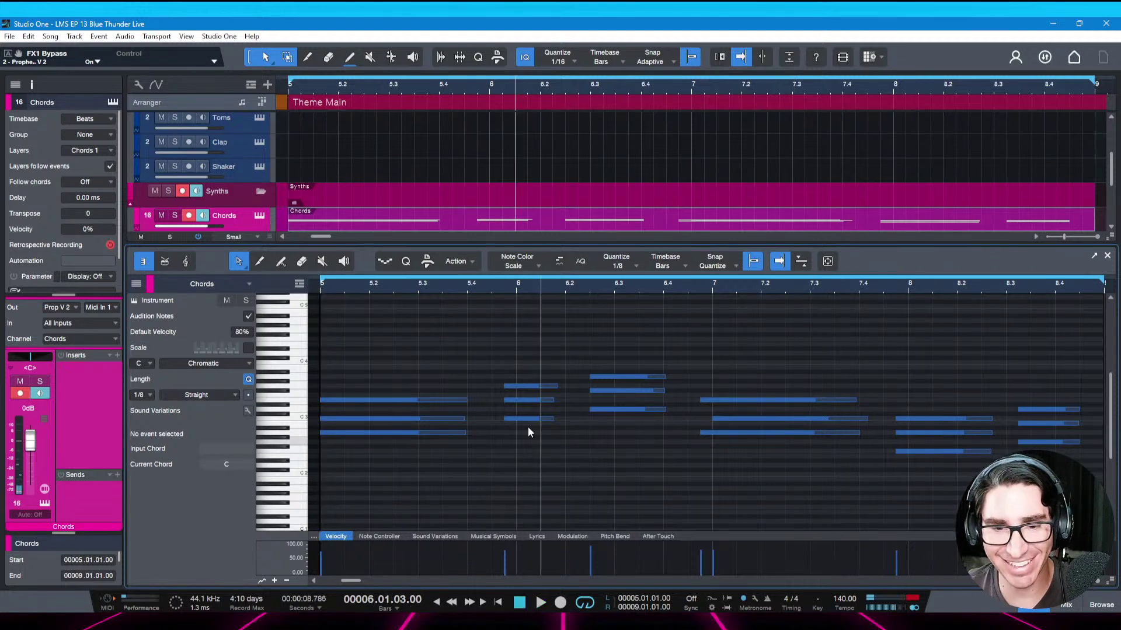
drag(492, 346, 568, 435)
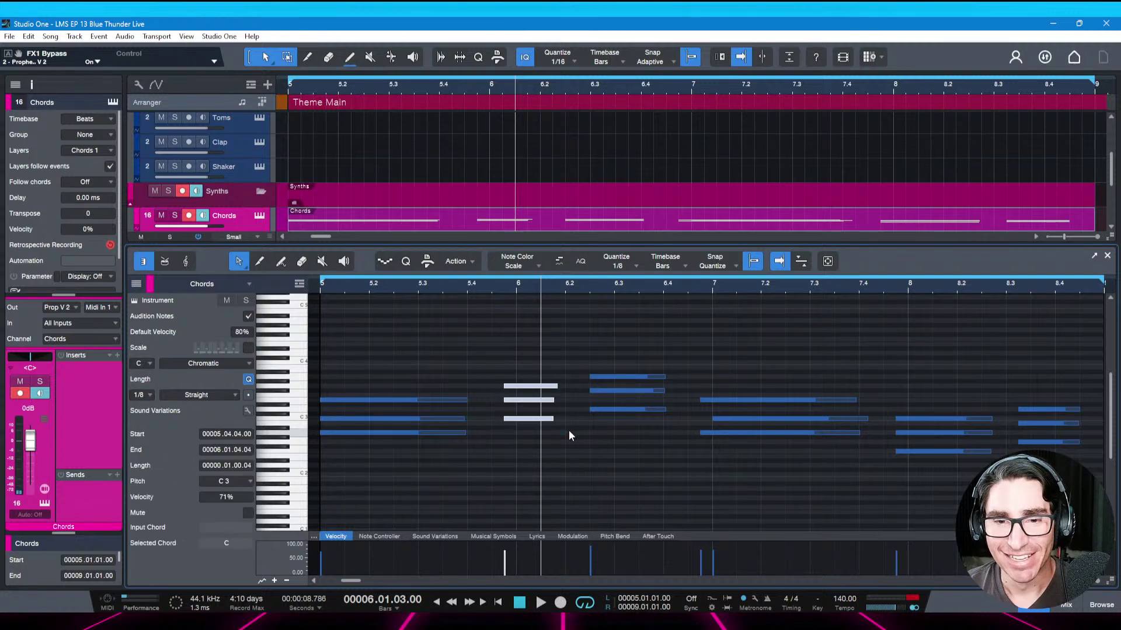
key(alt+Right)
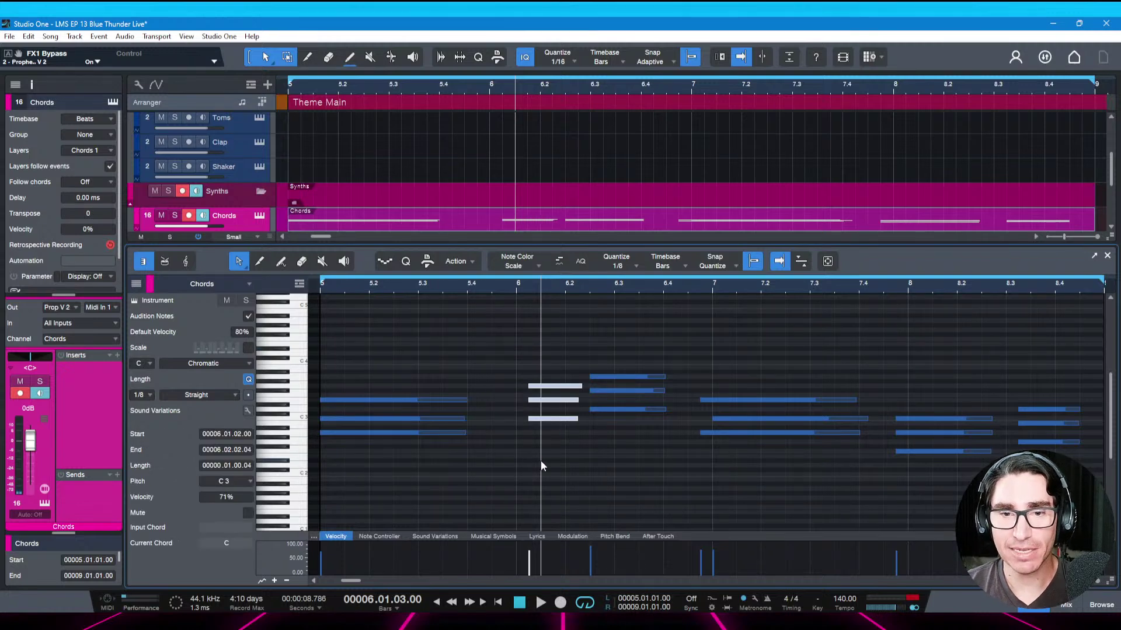
key(alt+Left)
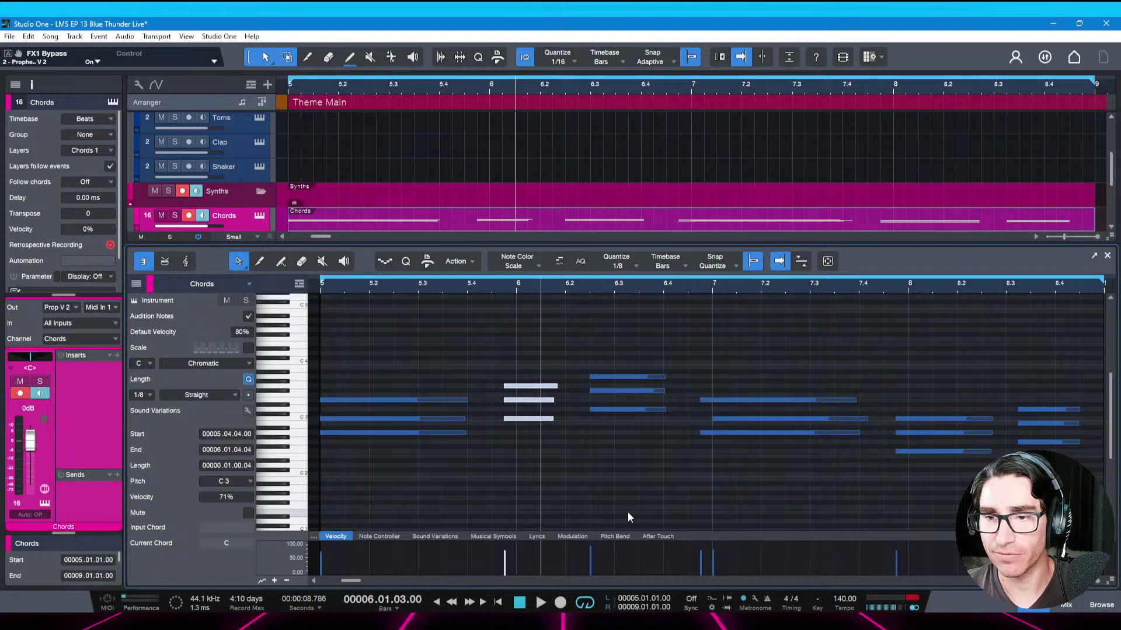
key(ctrl+s)
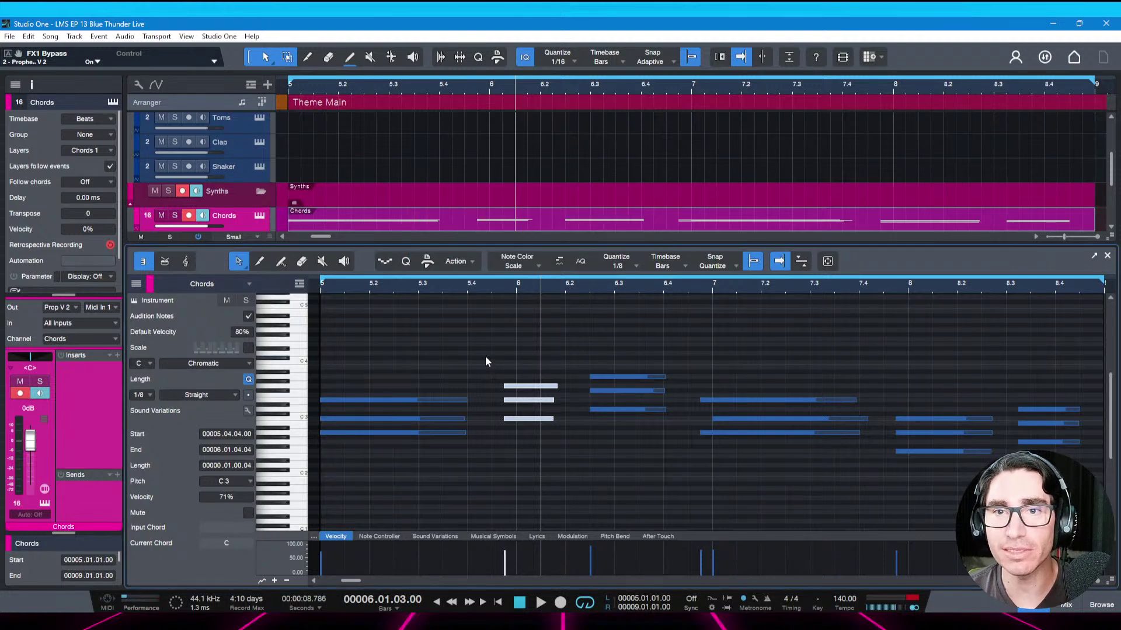
Audition the Chords part from 5.4 and move the three-note C chord to start exactly at bar 6
click(462, 360)
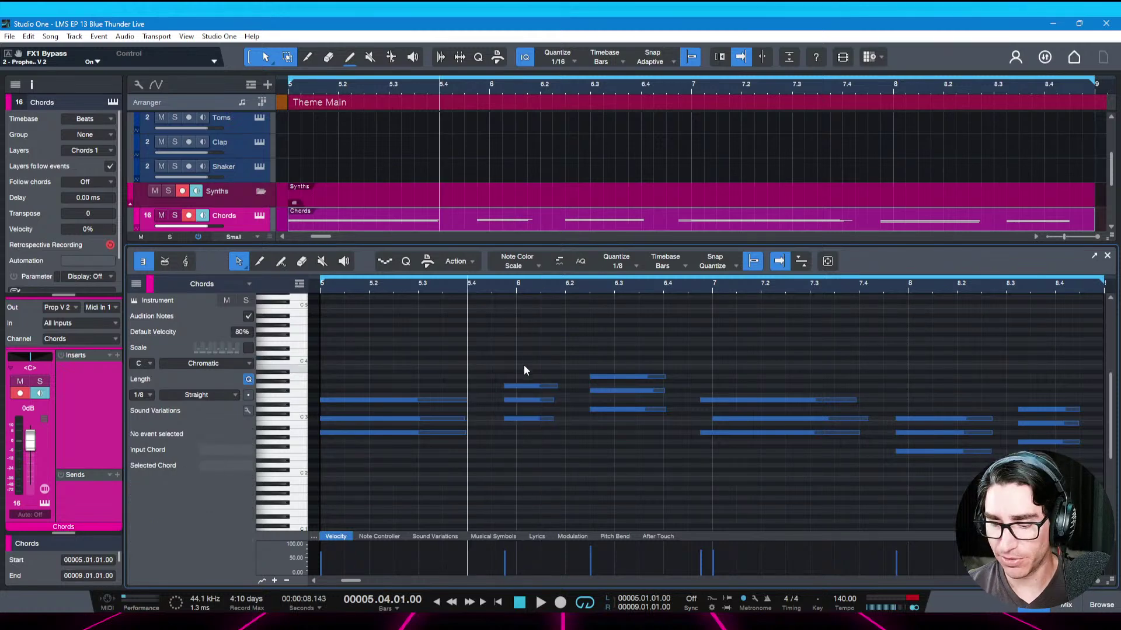
key(space)
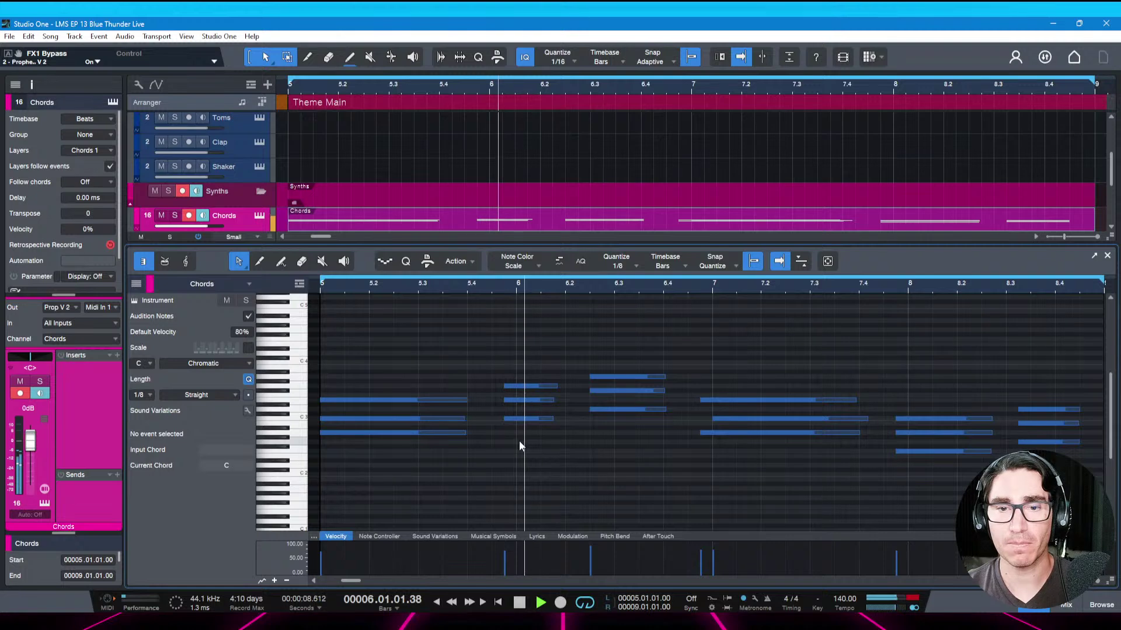
key(space)
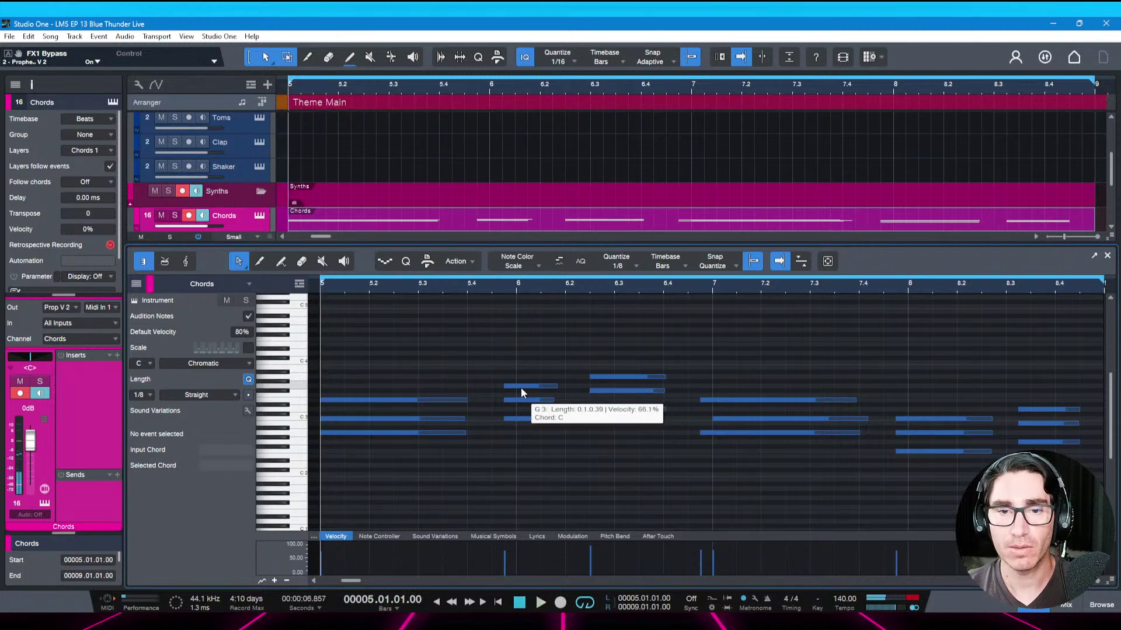
drag(517, 366, 540, 447)
key(alt+Right)
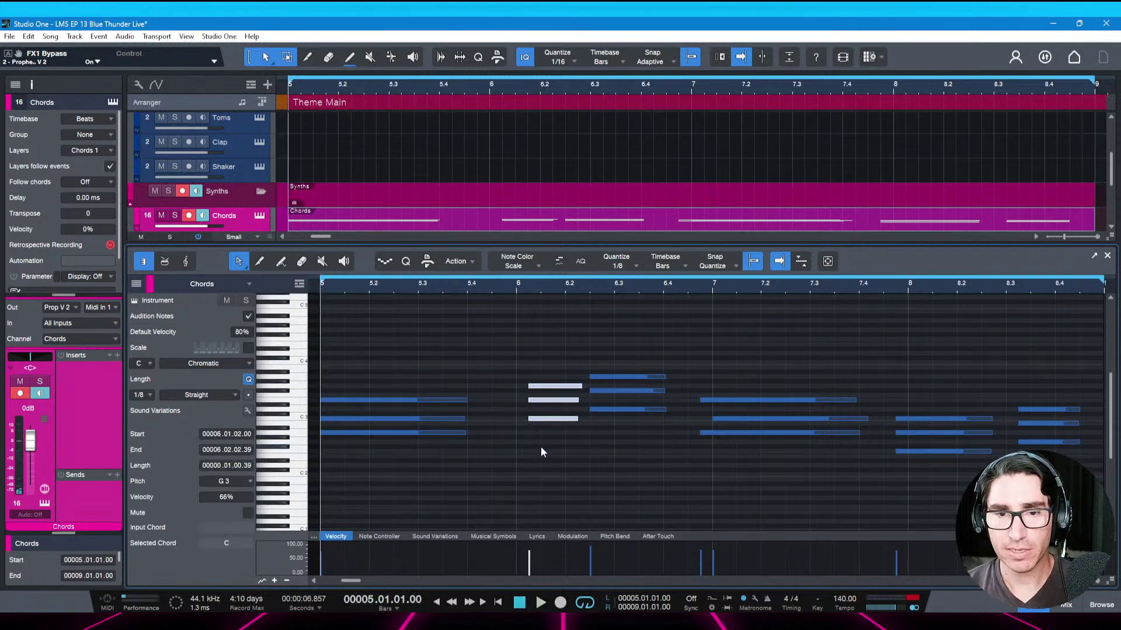
drag(535, 419, 526, 422)
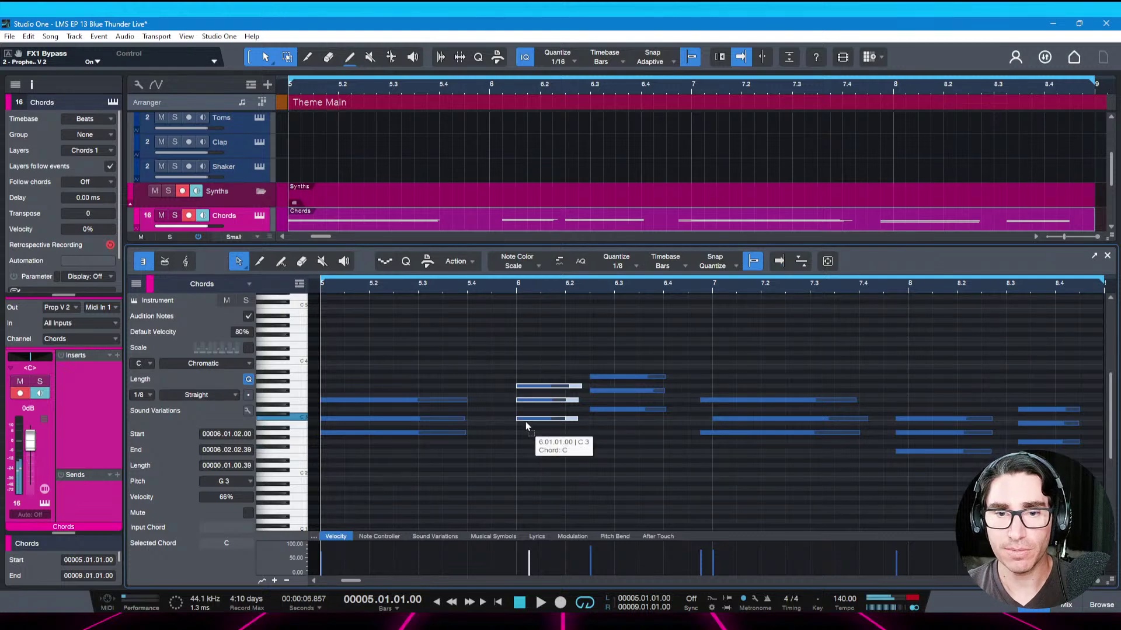
Toggle the metronome and play back the passage from bar 5 to check the C chord's timing
key(space)
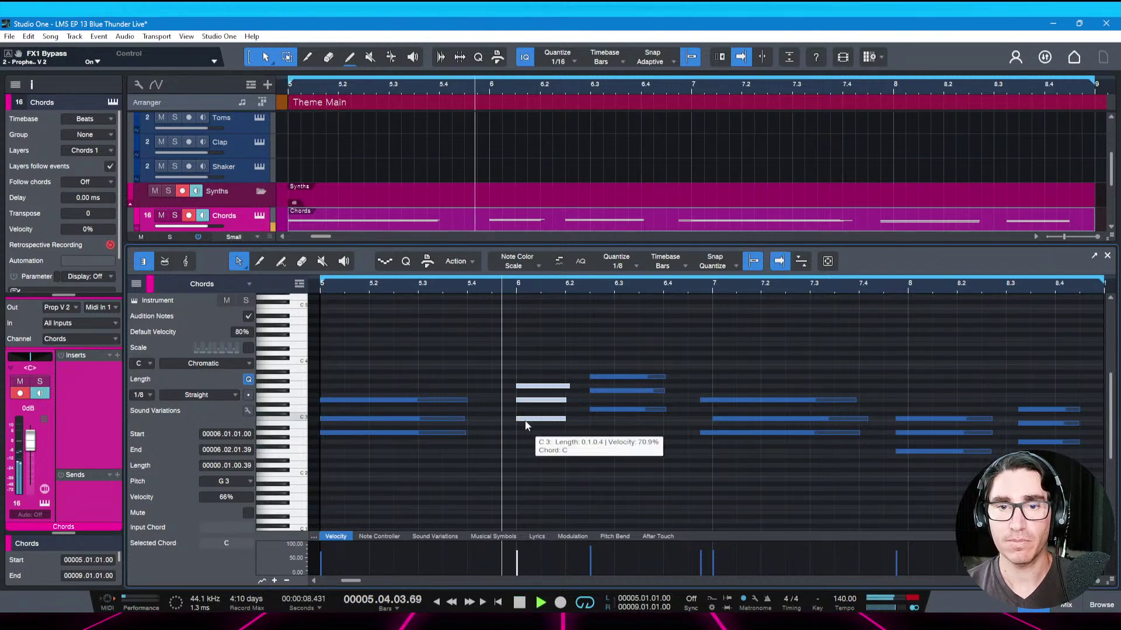
key(space)
key(space)
key(space)
key(c)
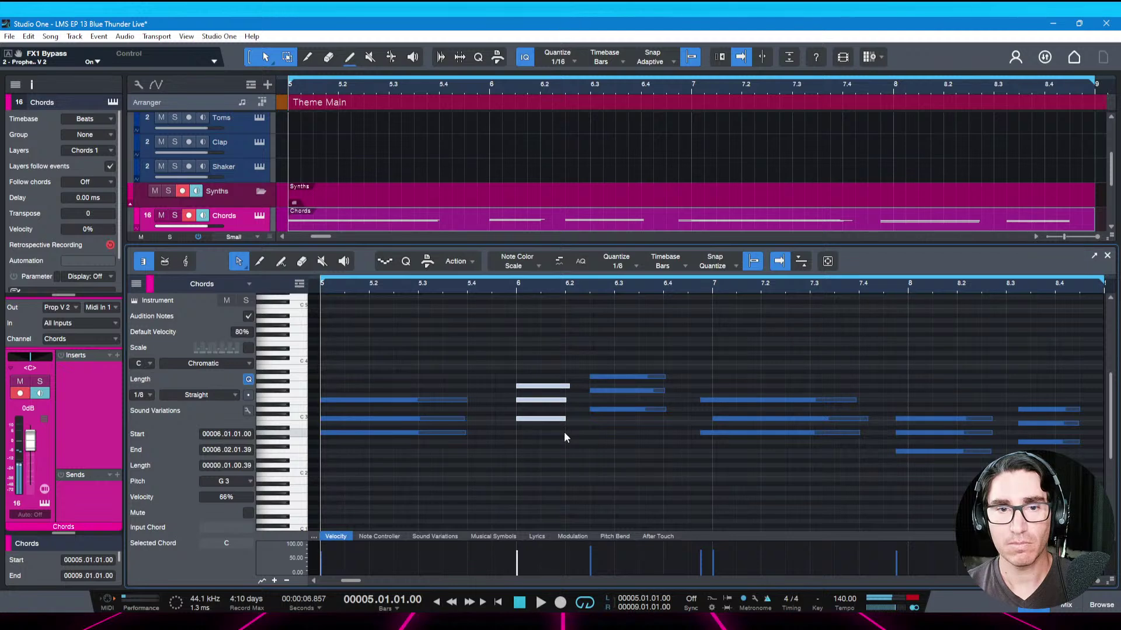
key(space)
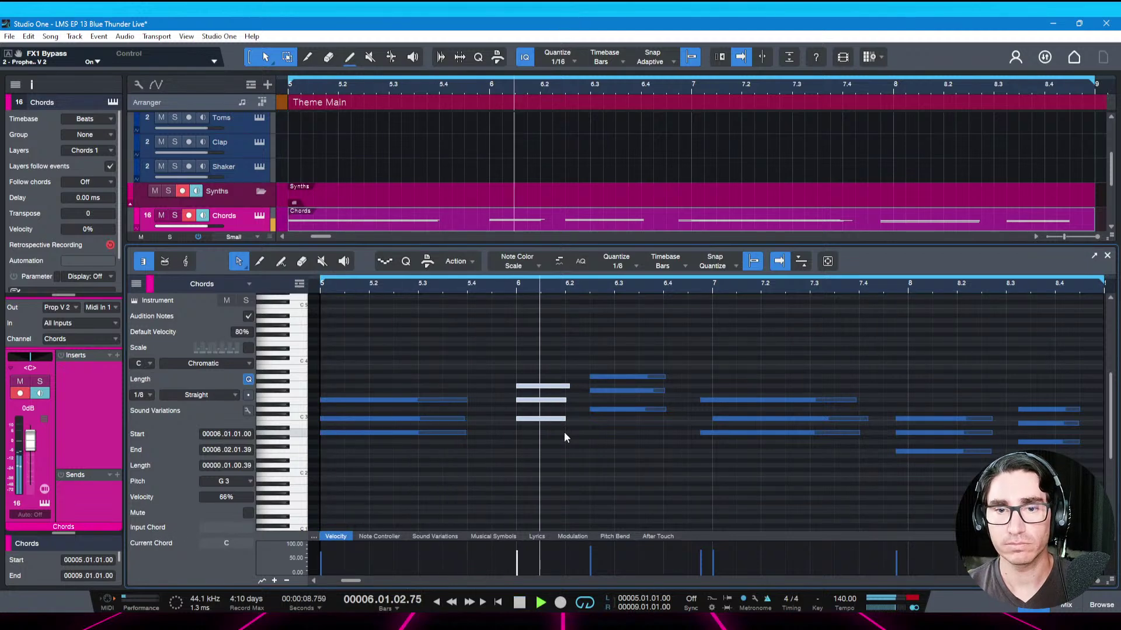
key(space)
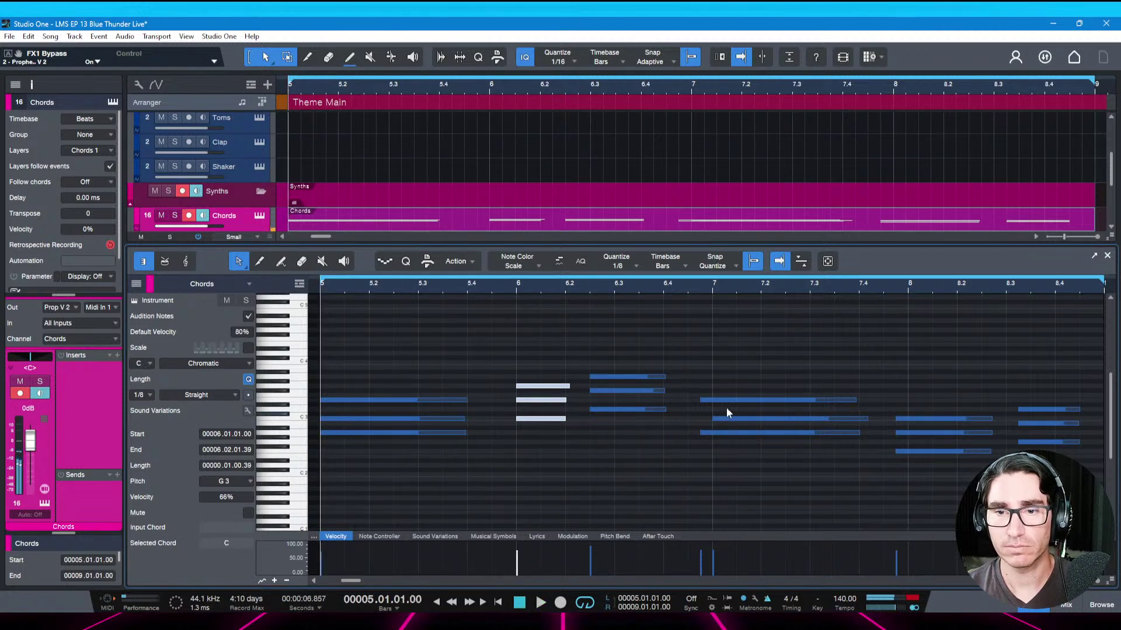
Align the early E and A notes of the second Am chord to bar 7 and play the part back
click(727, 406)
drag(726, 405, 748, 404)
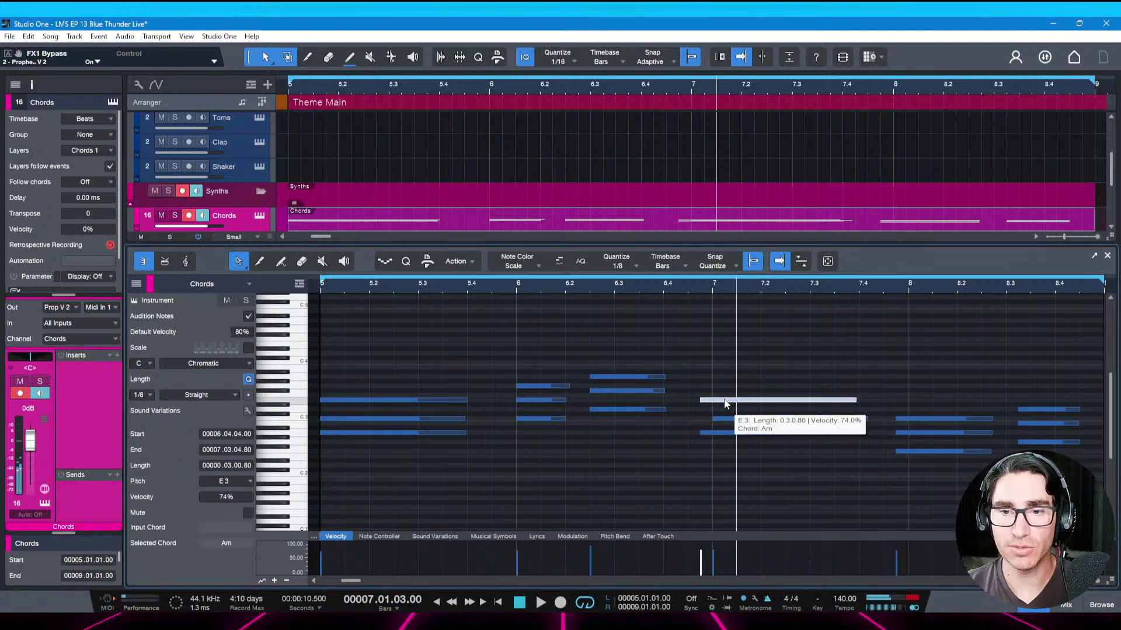
key(ctrl+z)
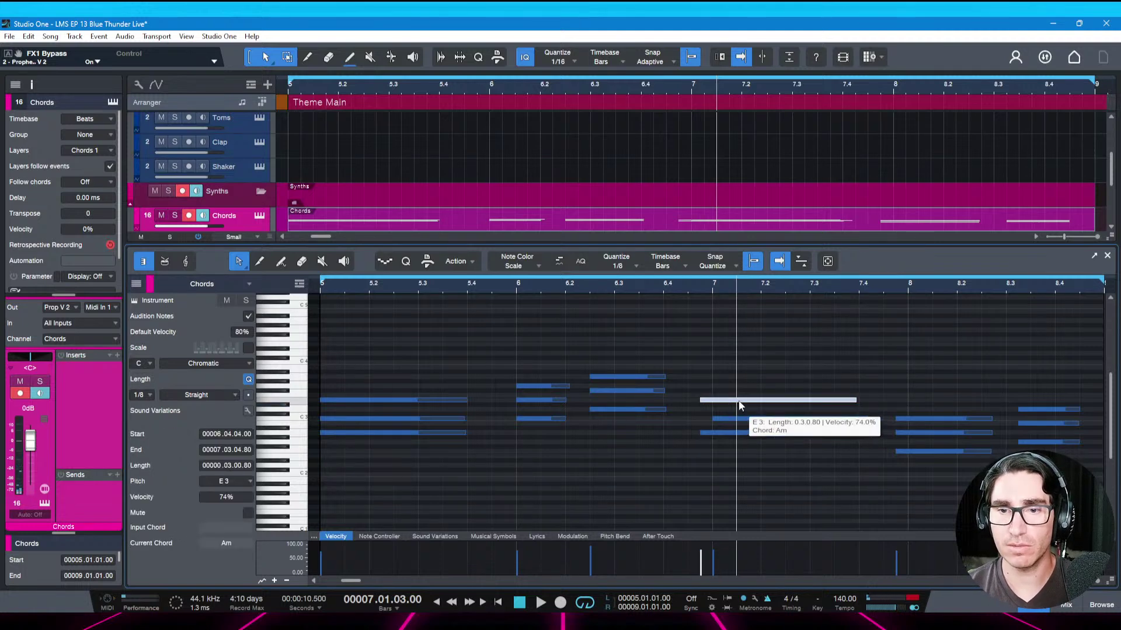
drag(738, 400, 726, 437)
click(681, 419)
key(space)
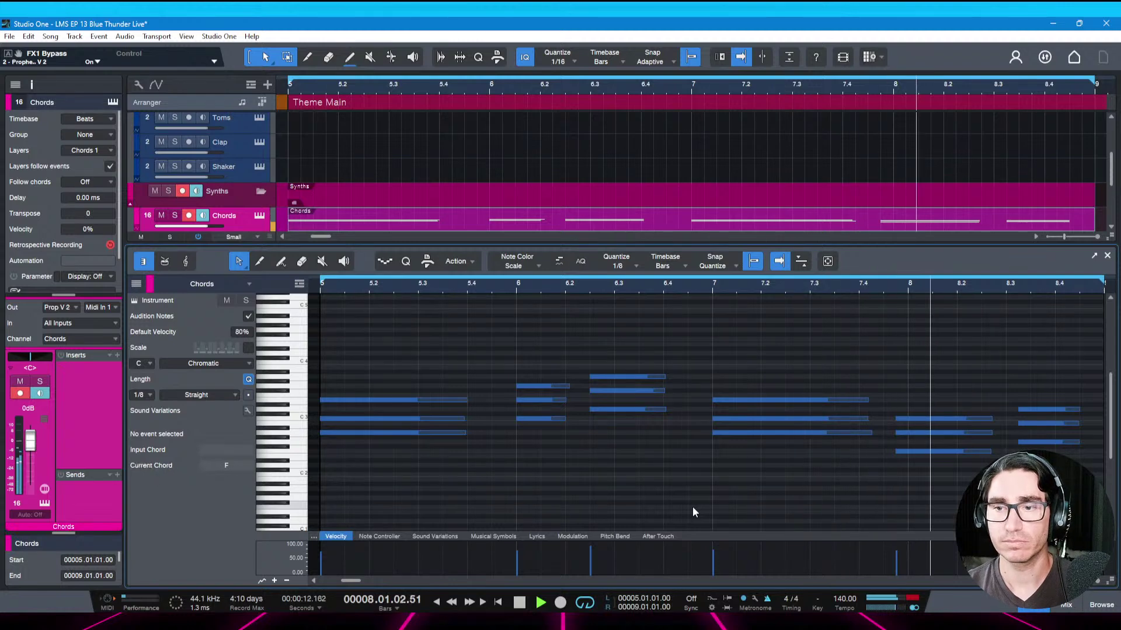
Move the F chord to start at bar 8 and the G chord to start at 8.3.3, auditioning each change
key(space)
drag(927, 395, 942, 453)
key(space)
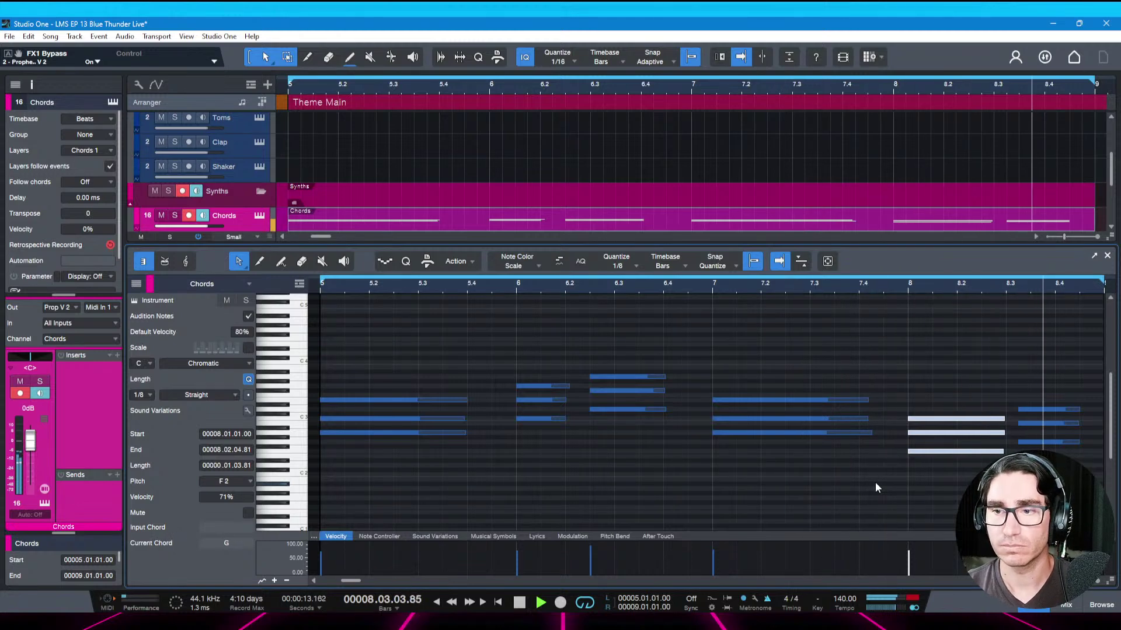
key(space)
drag(1052, 388, 1064, 448)
key(space)
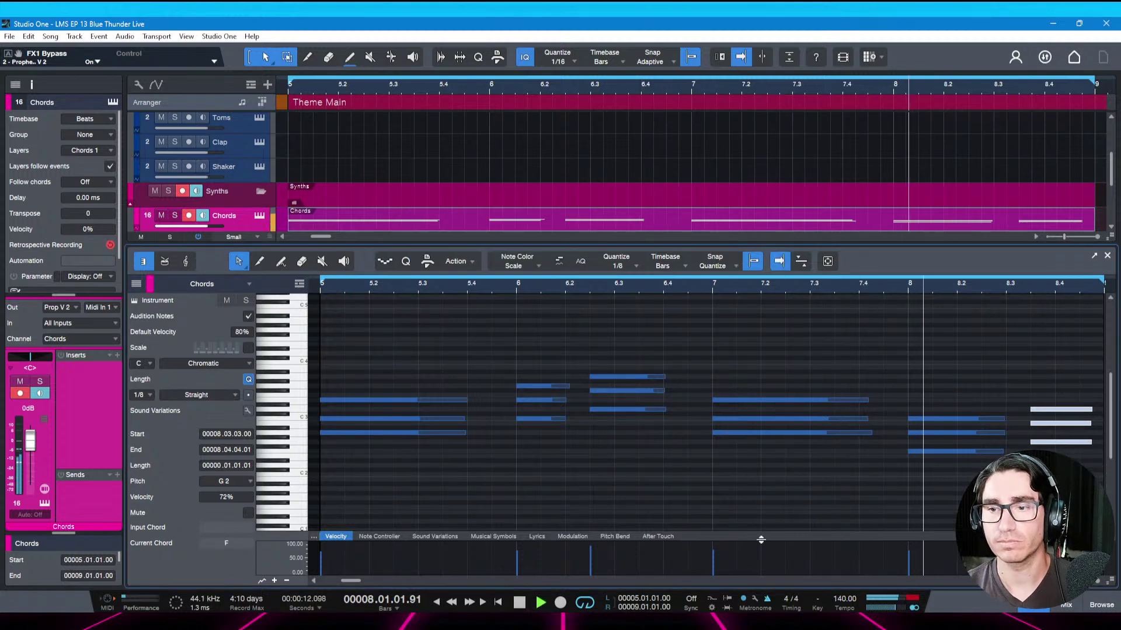
key(space)
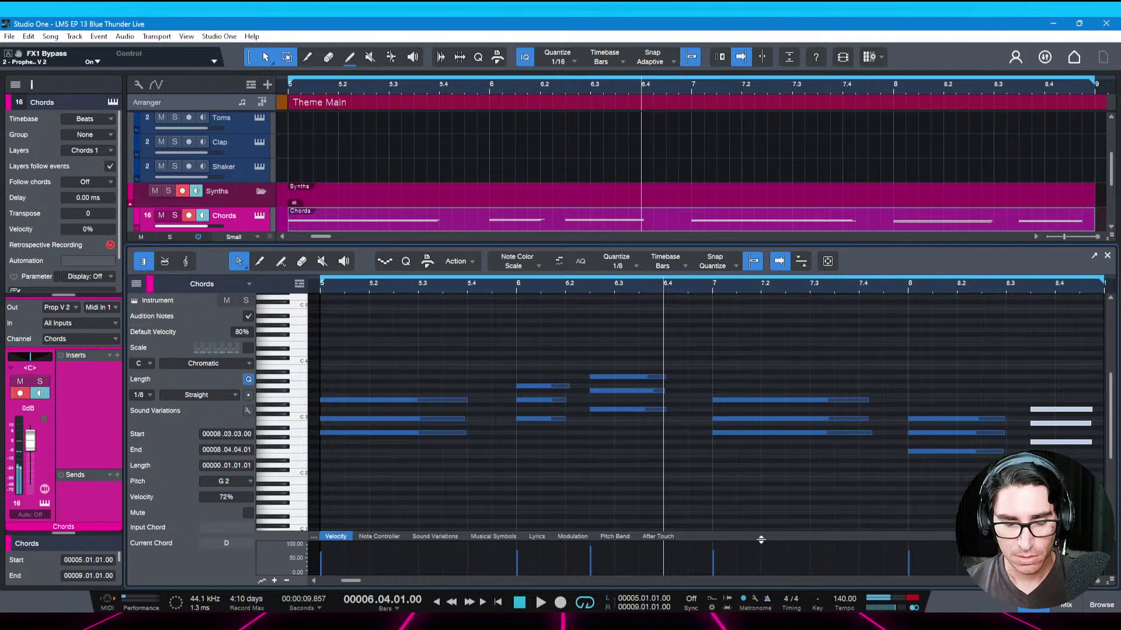
Play back the retimed chord progression and hide the note editor to show the full track list
key(space)
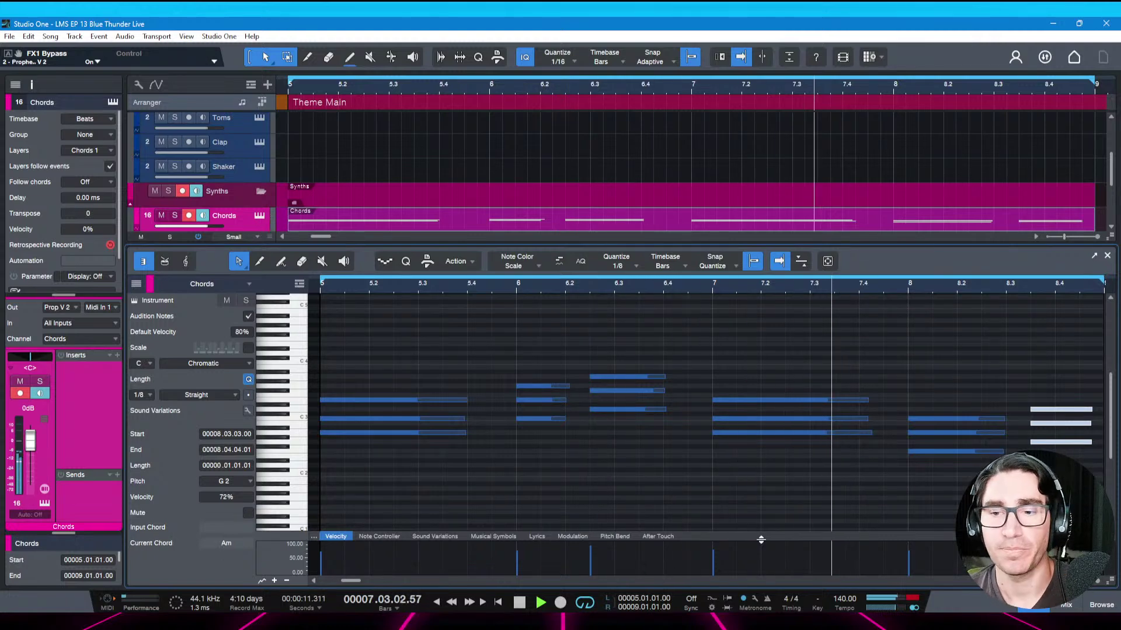
key(space)
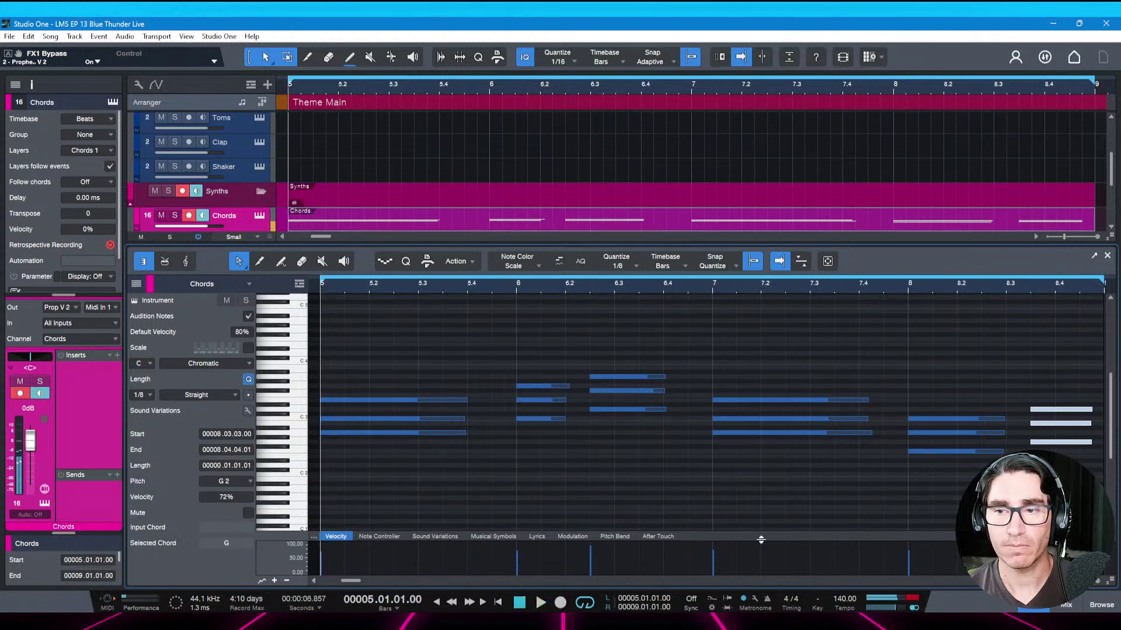
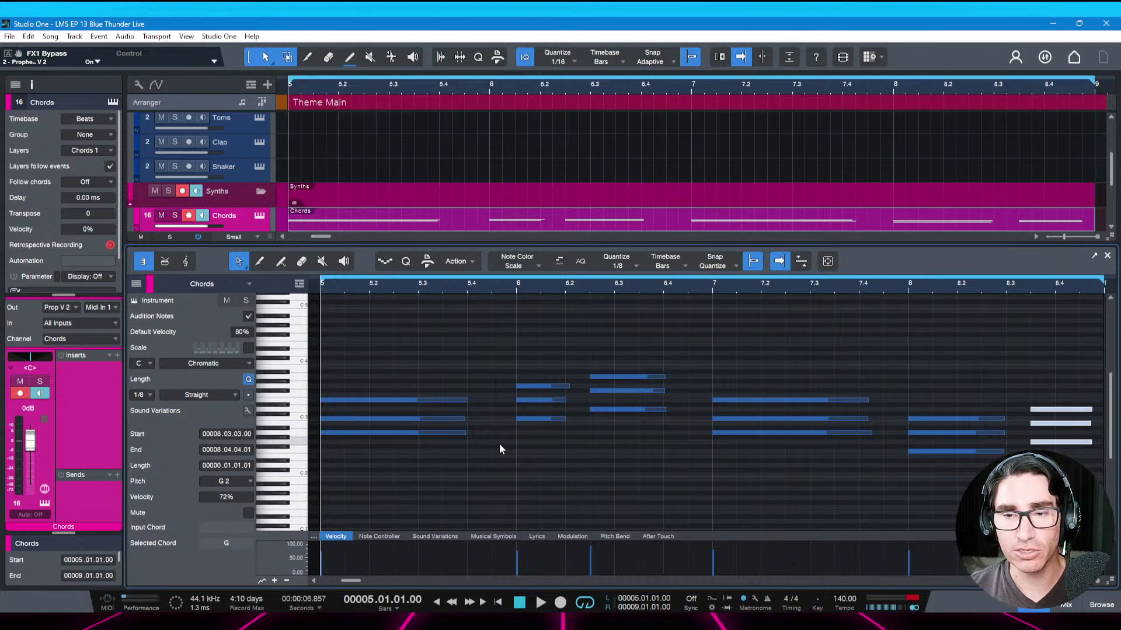
key(space)
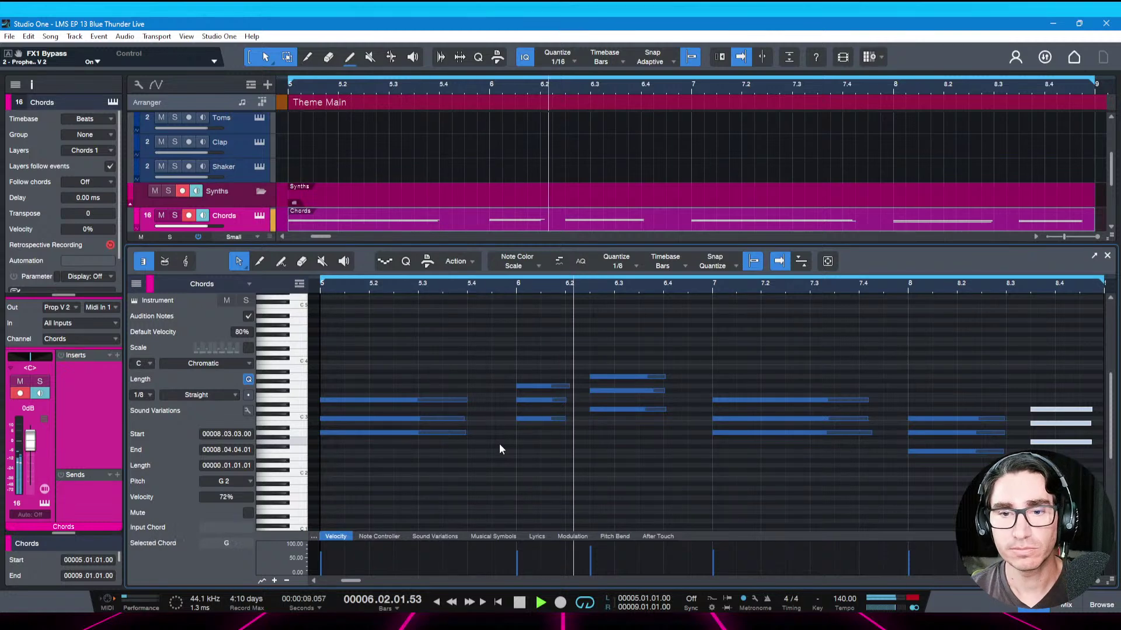
key(F2)
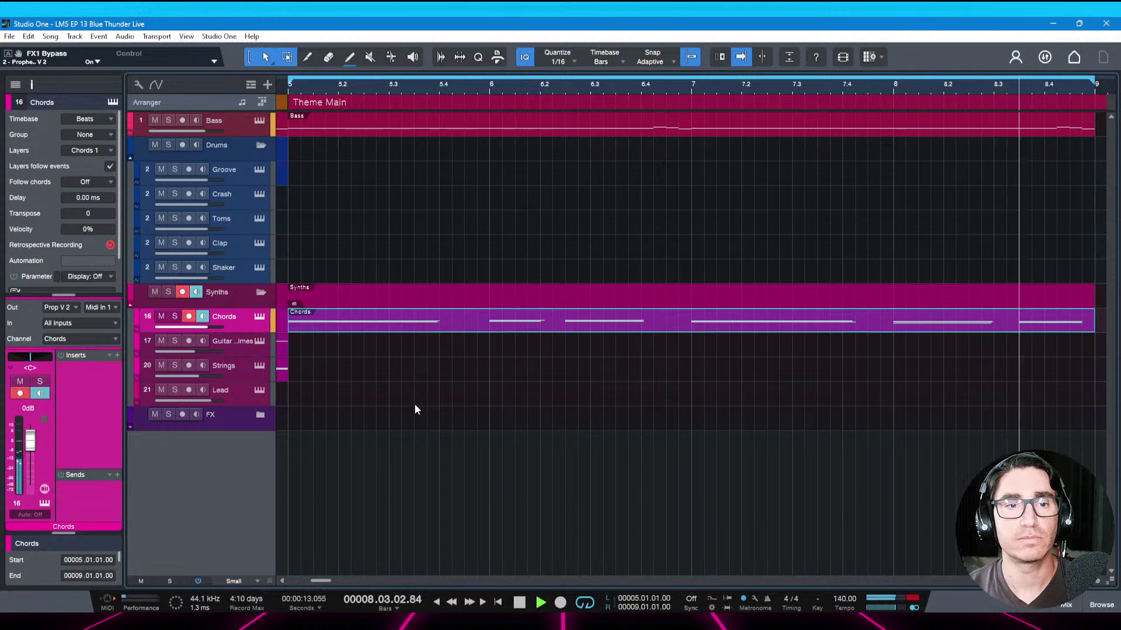
key(space)
Create a Groove part over bars 5 to 9 of Theme Main and place a kick on beat 5.1
click(296, 180)
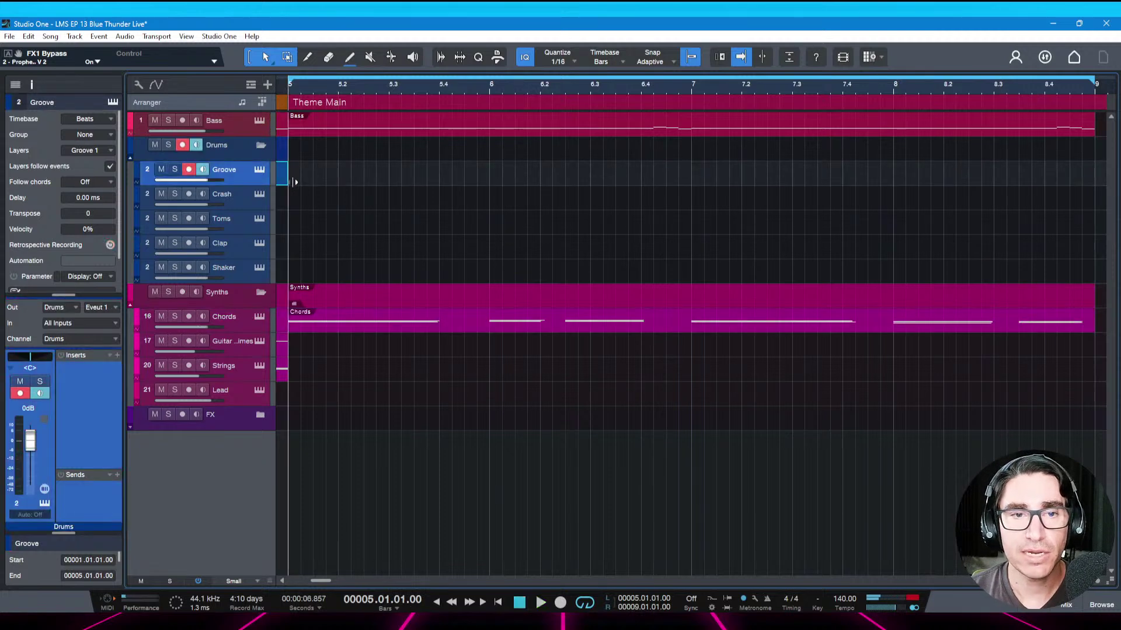
double_click(296, 181)
double_click(327, 176)
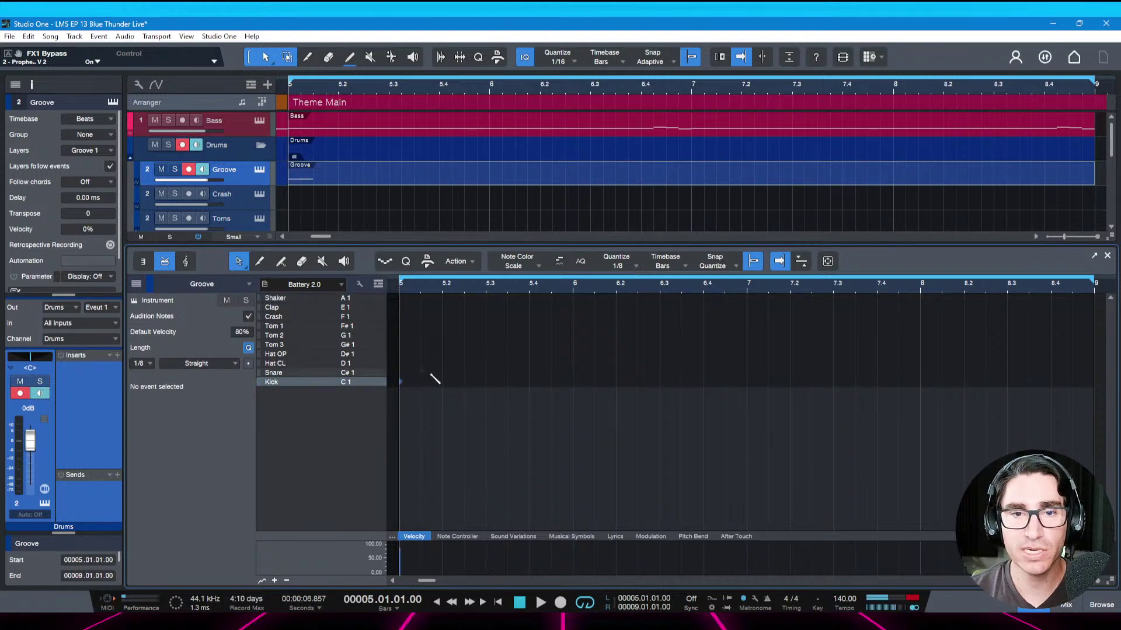
key(space)
key(space)
Add snares on 5.2 and 5.4 and kicks on 5.3 and the eighth note after it, and audition the pattern
ctrl+click(444, 372)
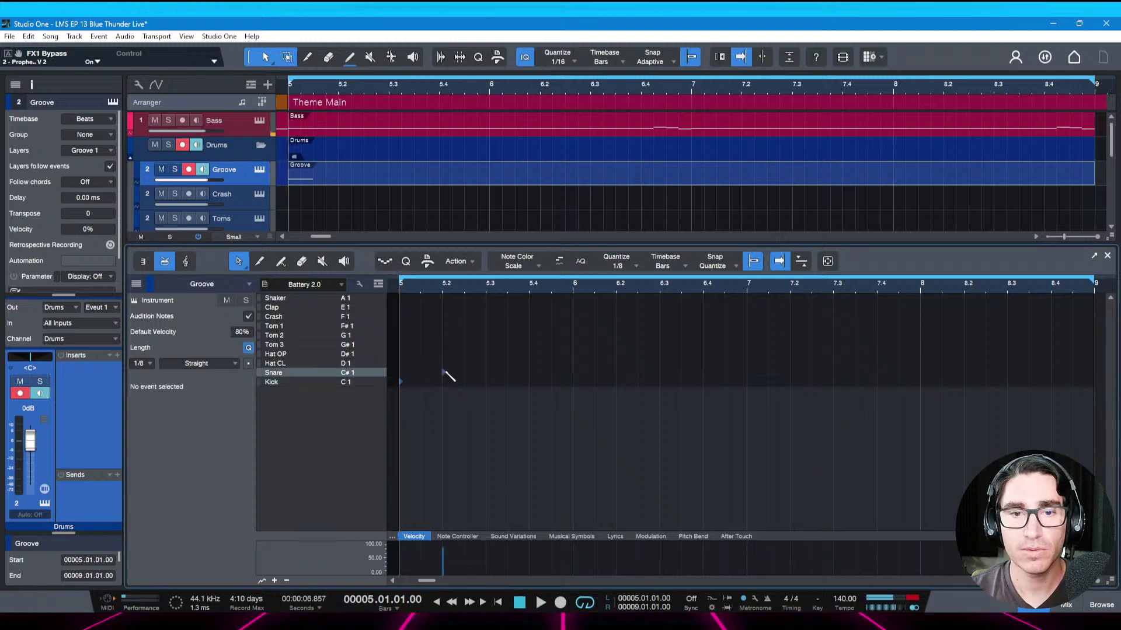
key(space)
key(space)
ctrl+click(488, 381)
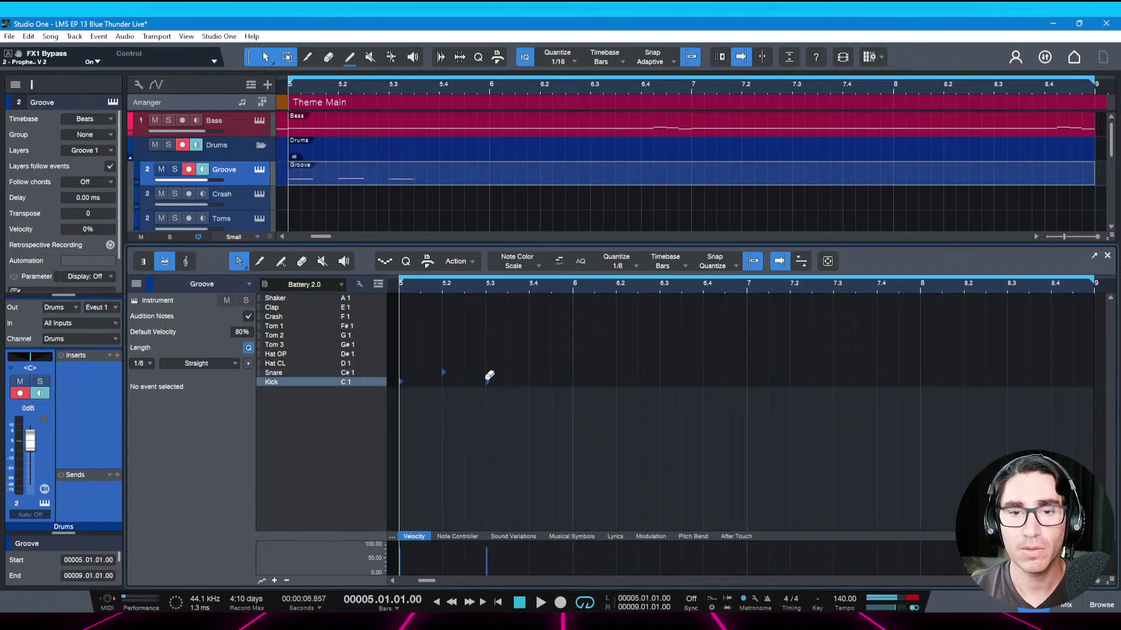
ctrl+click(509, 382)
ctrl+click(530, 373)
key(space)
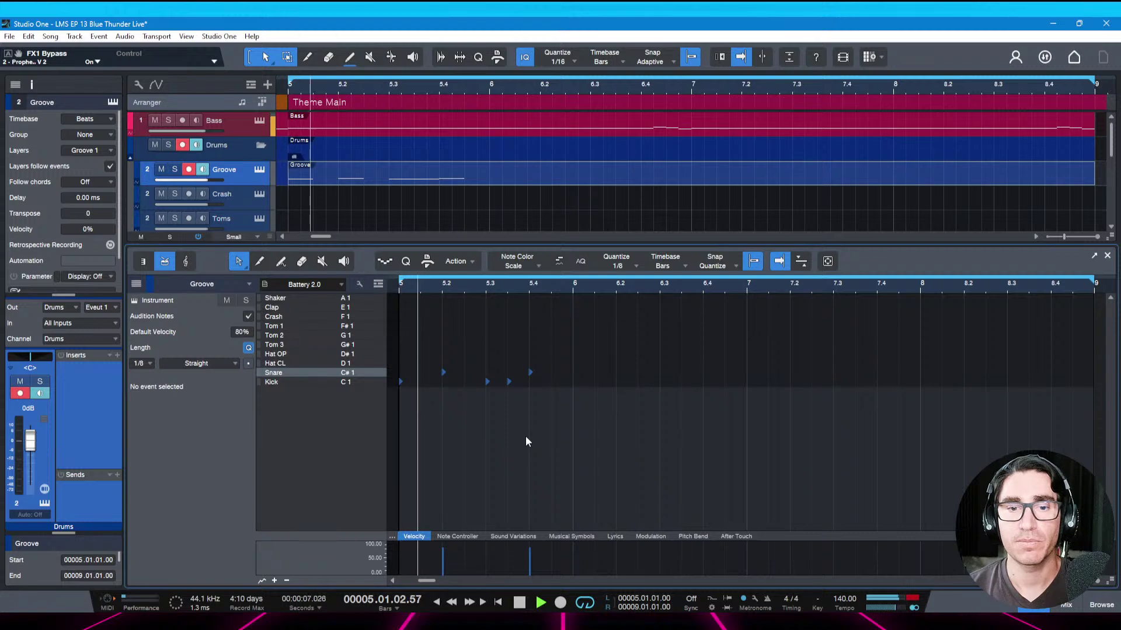
key(space)
Extend the Groove pattern with a kick on beat 6.1 and a snare on 6.2, and play it back
ctrl+click(574, 382)
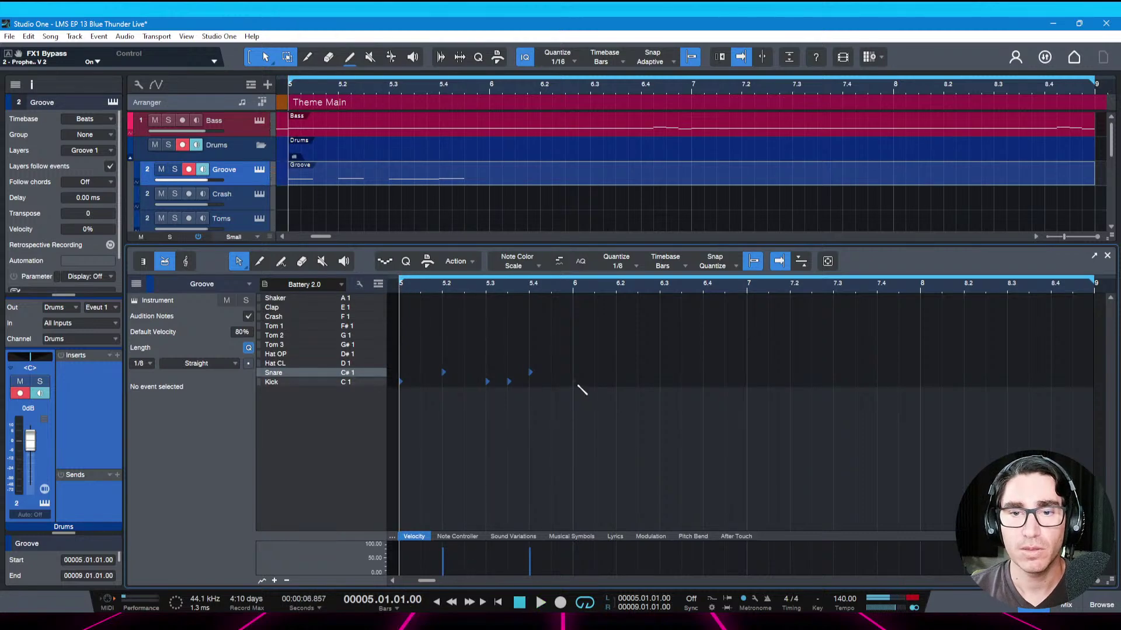
ctrl+click(618, 373)
key(space)
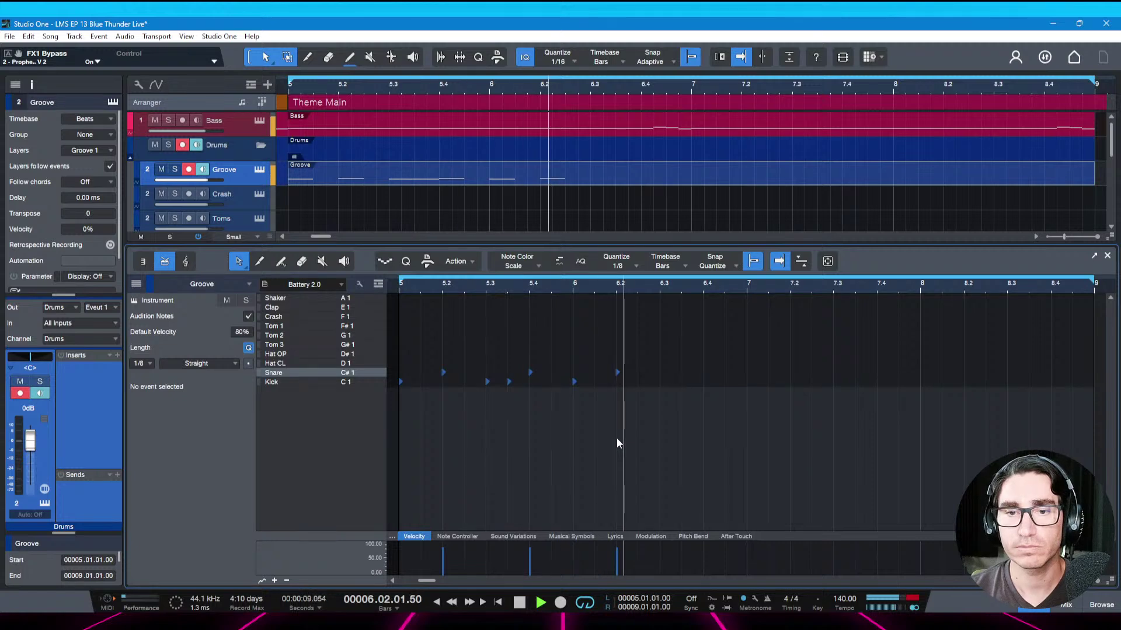
key(space)
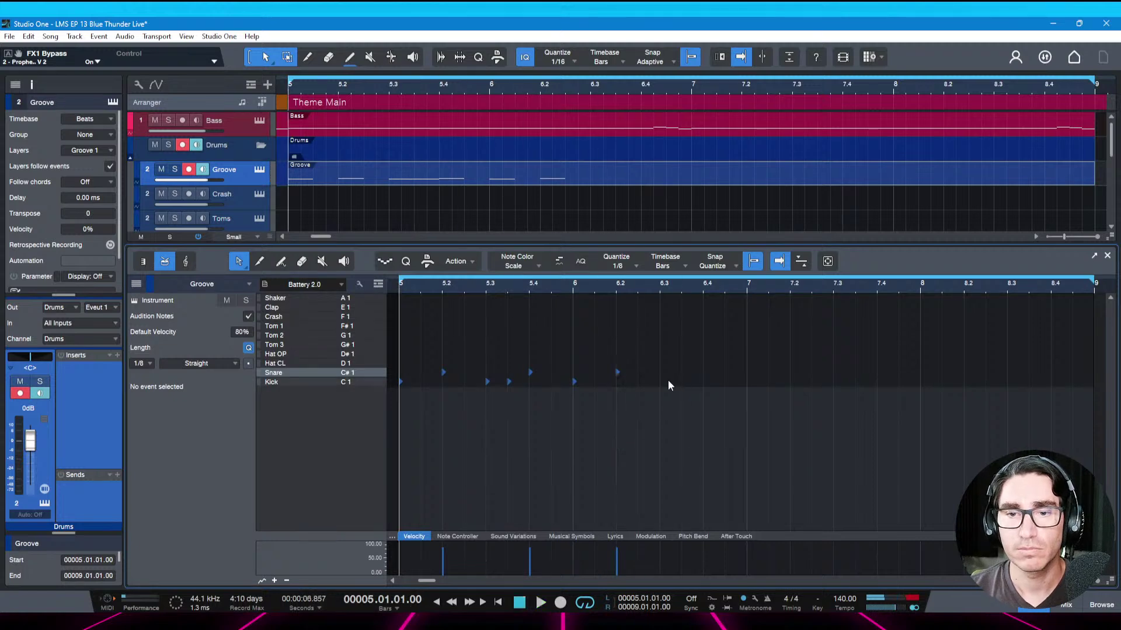
Add kicks on the eighth notes after 6.2 and 6.3 and a snare on 6.4, audition the Groove pattern and save the song
drag(658, 530, 400, 370)
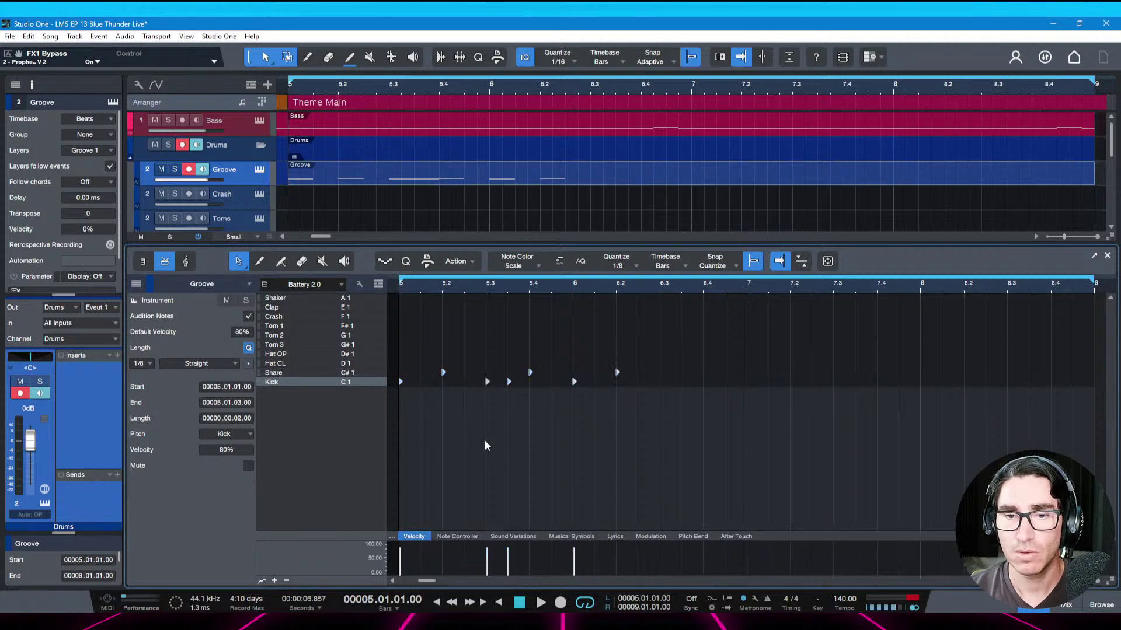
key(space)
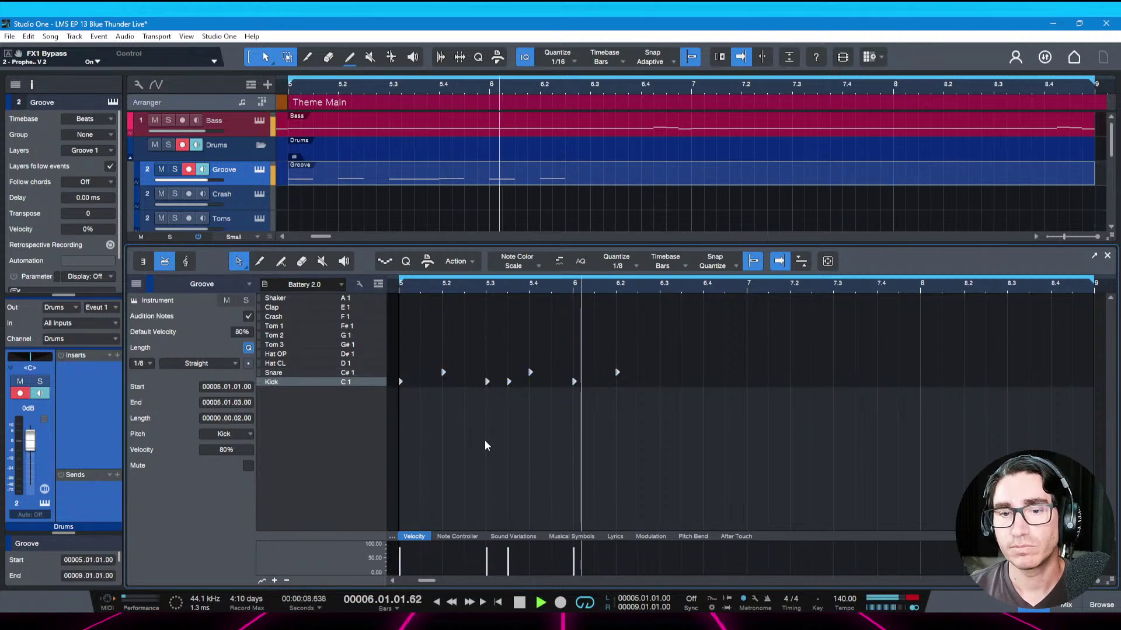
key(space)
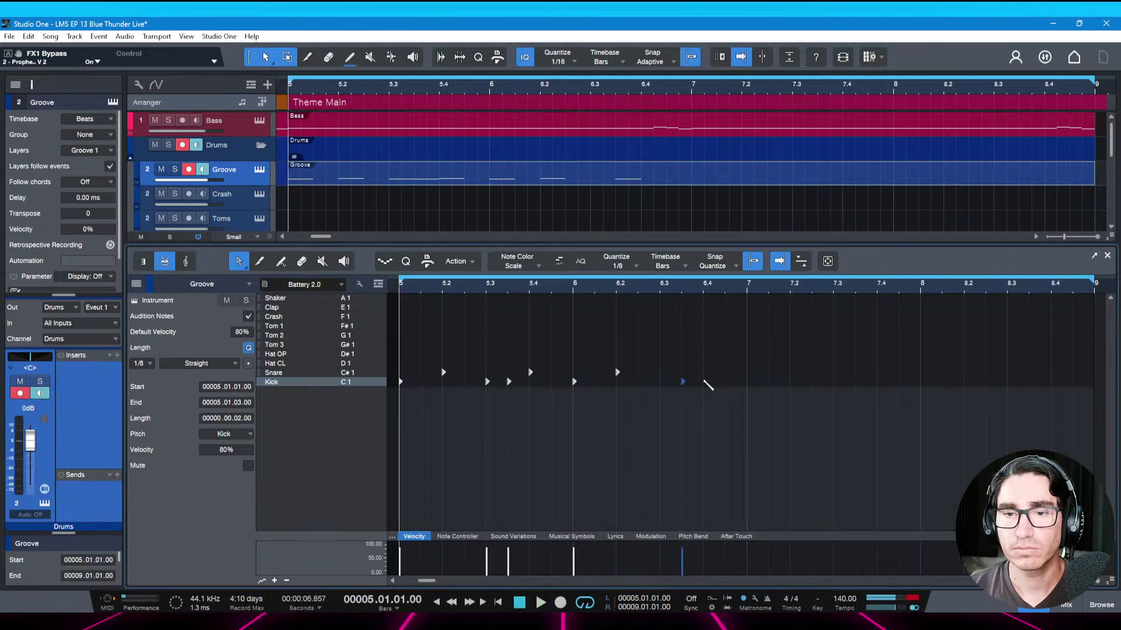
key(space)
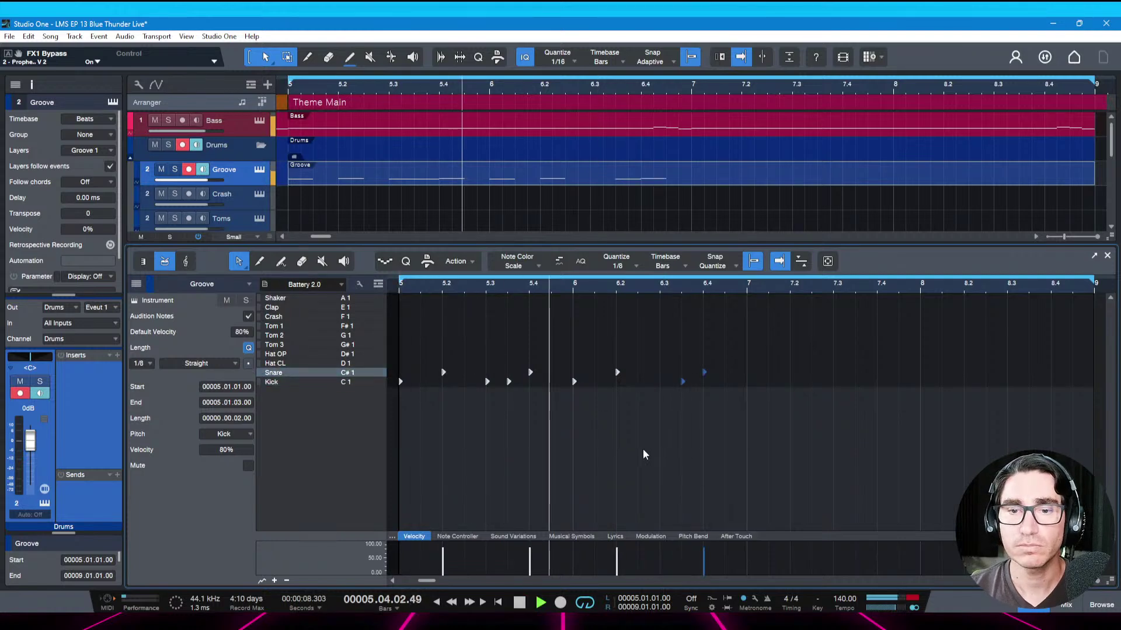
key(space)
ctrl+click(641, 383)
key(space)
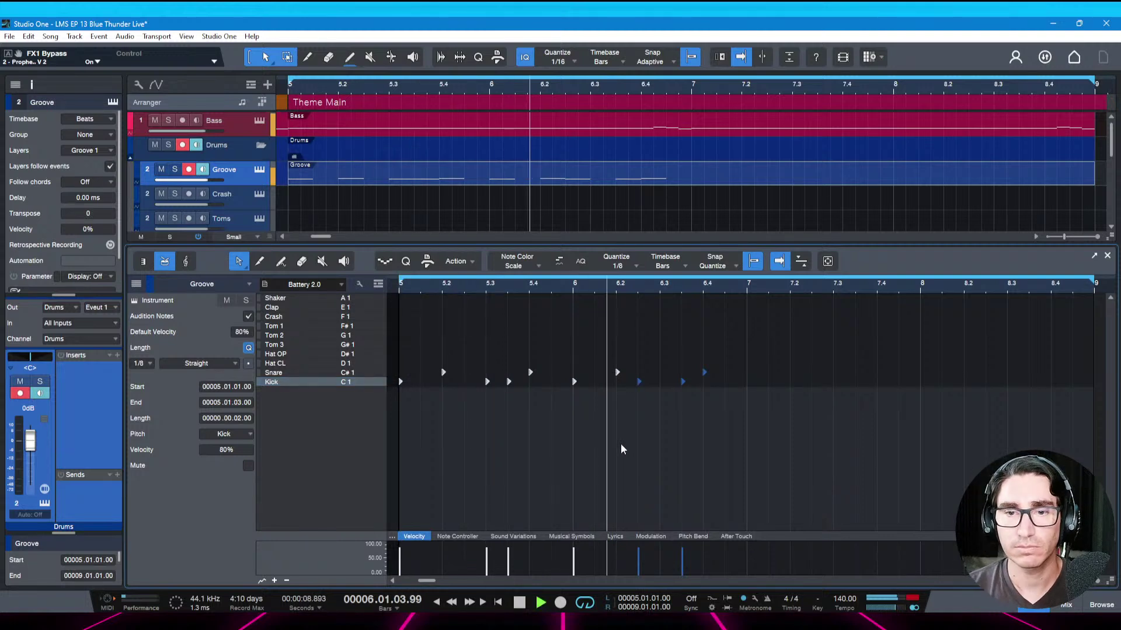
key(space)
key(ctrl+s)
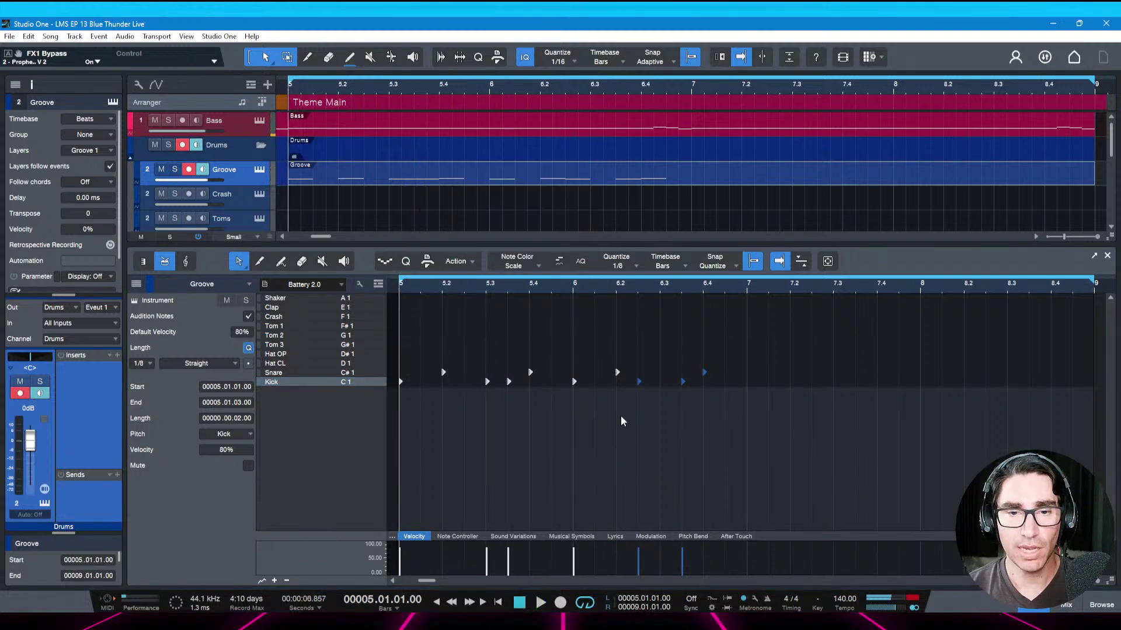
Duplicate the two-bar kick and snare pattern into bars 7 and 8 and save the song
click(622, 420)
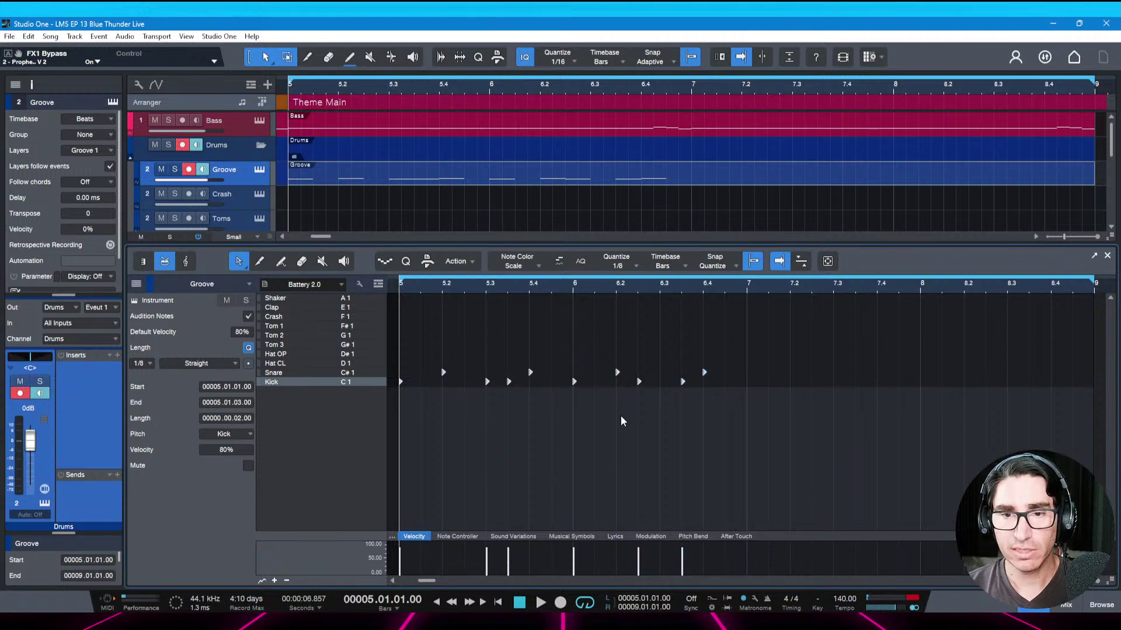
key(ctrl+a)
key(d)
key(ctrl+s)
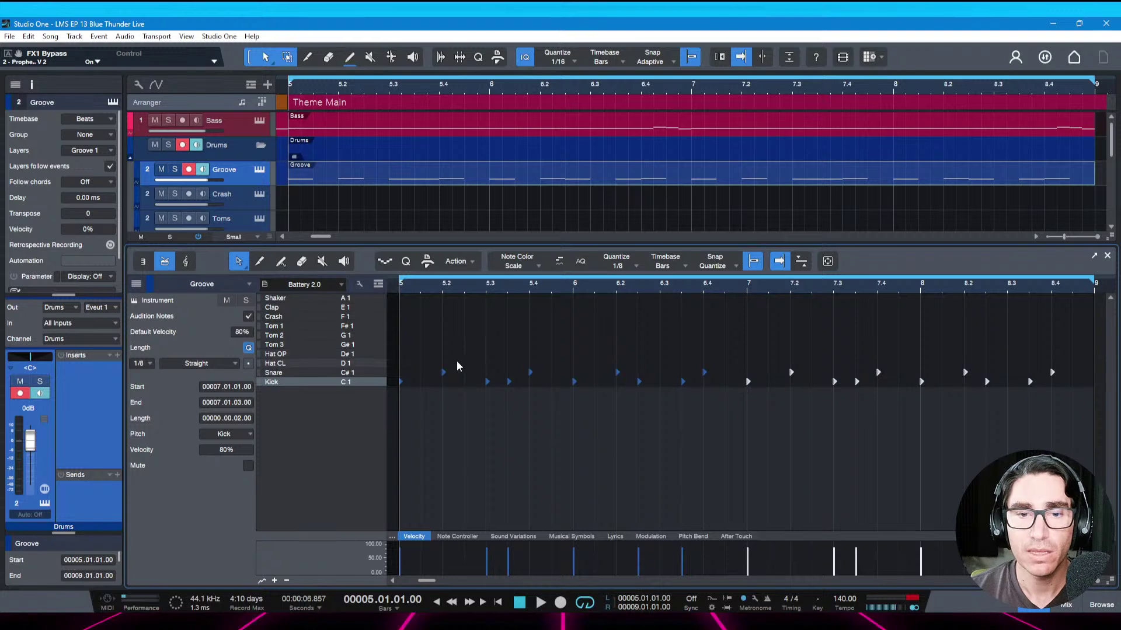
mouse_move(442, 377)
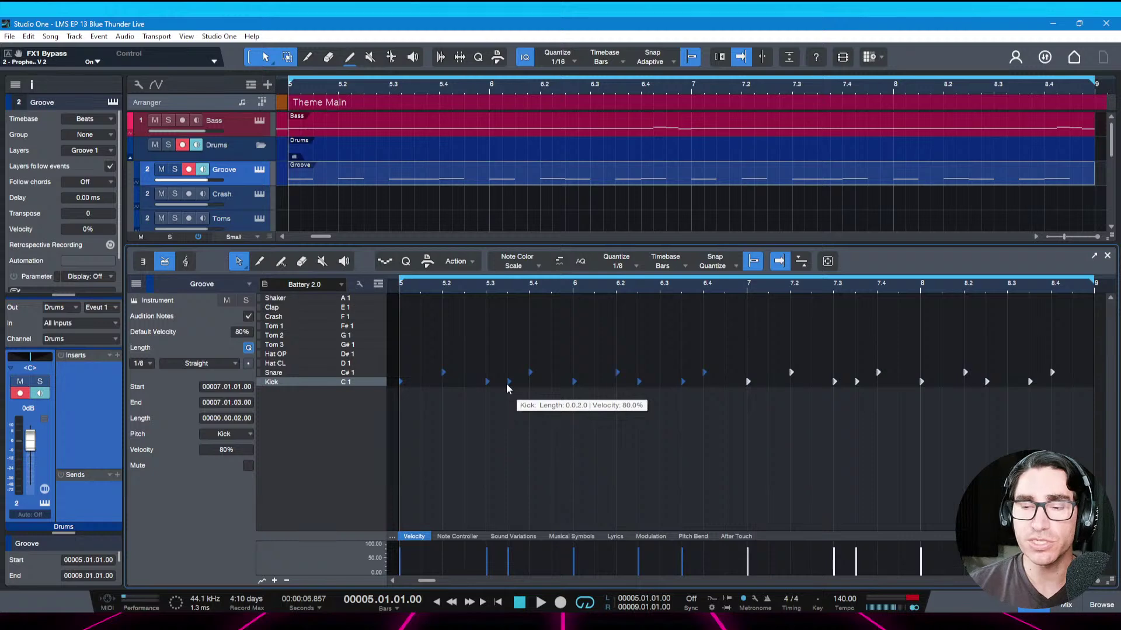
Play back the four-bar kick and snare groove from the start of Theme Main at bar 5
key(comma)
key(space)
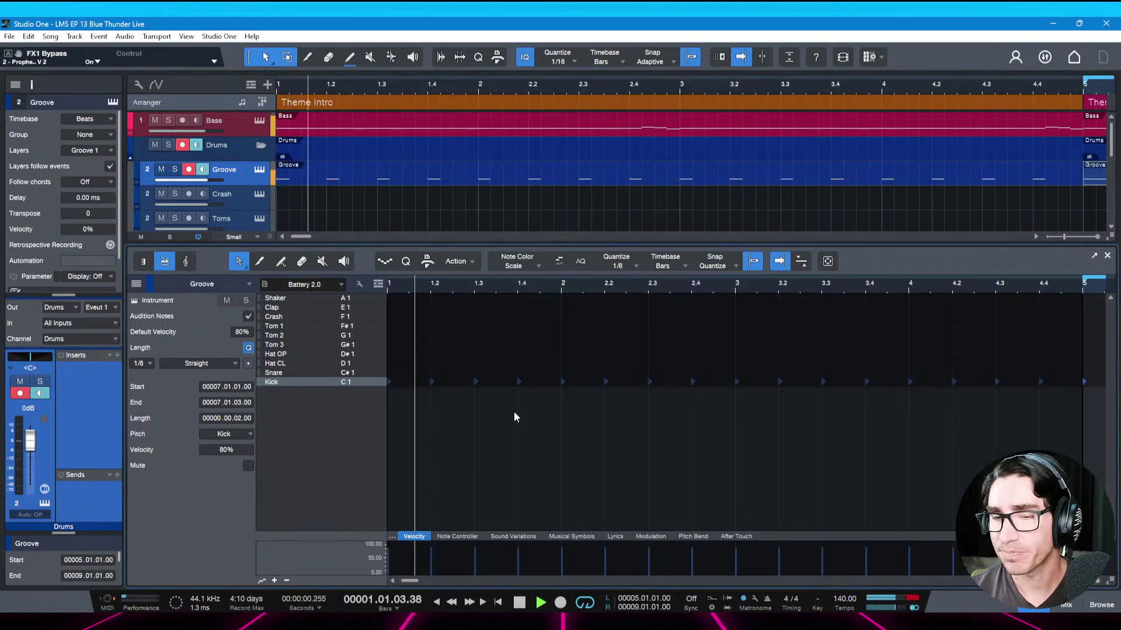
key(space)
key(KP_1)
key(space)
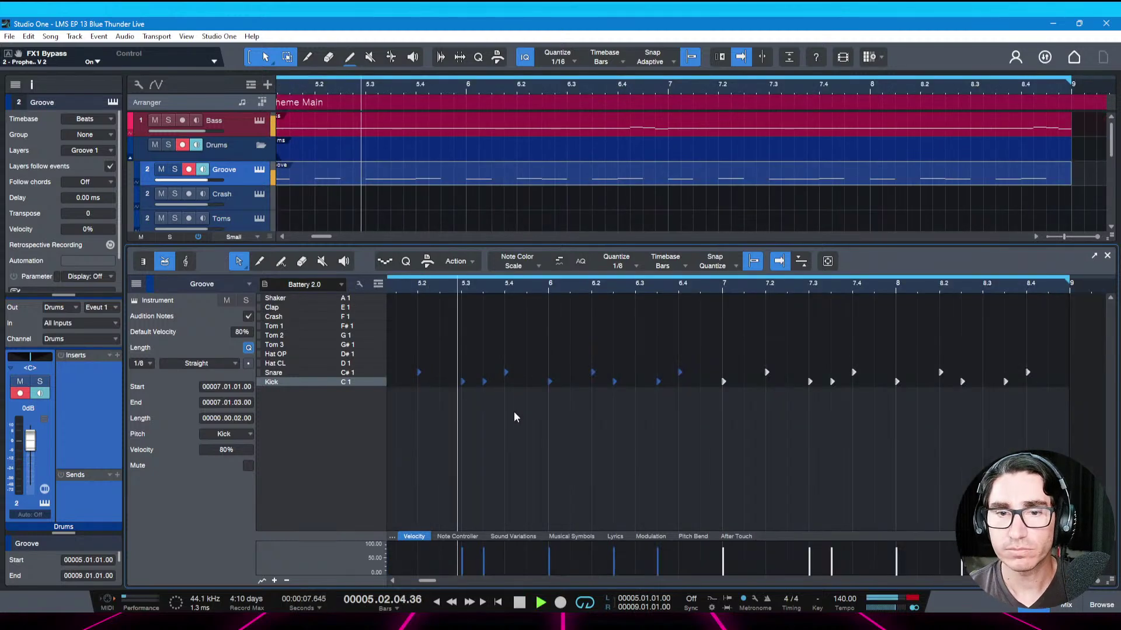
key(space)
click(464, 362)
key(space)
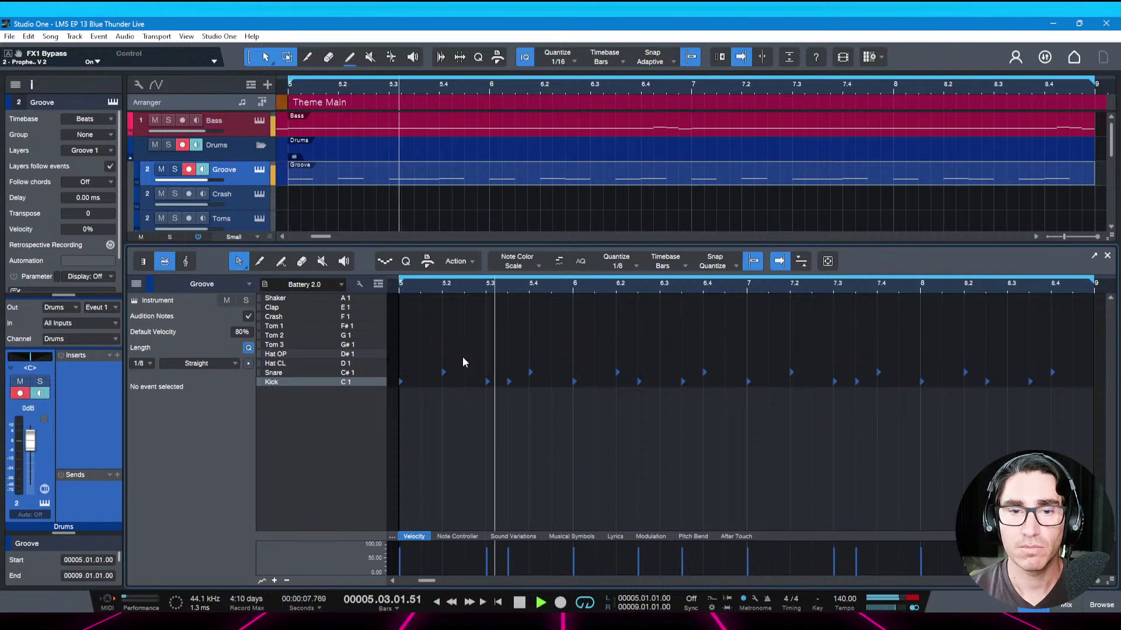
key(space)
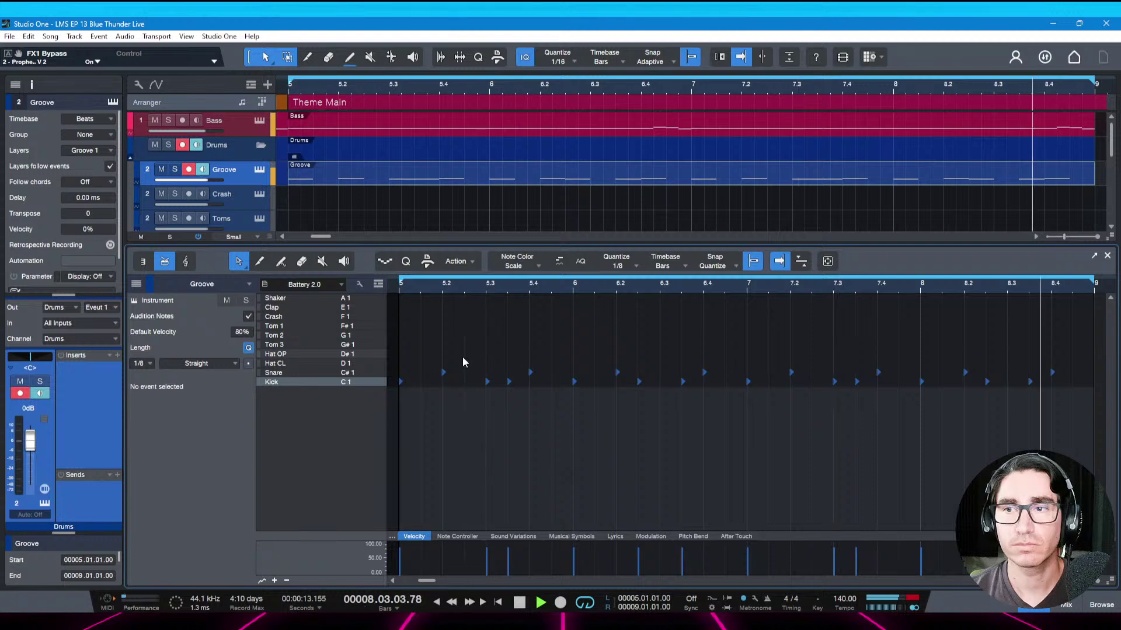
key(space)
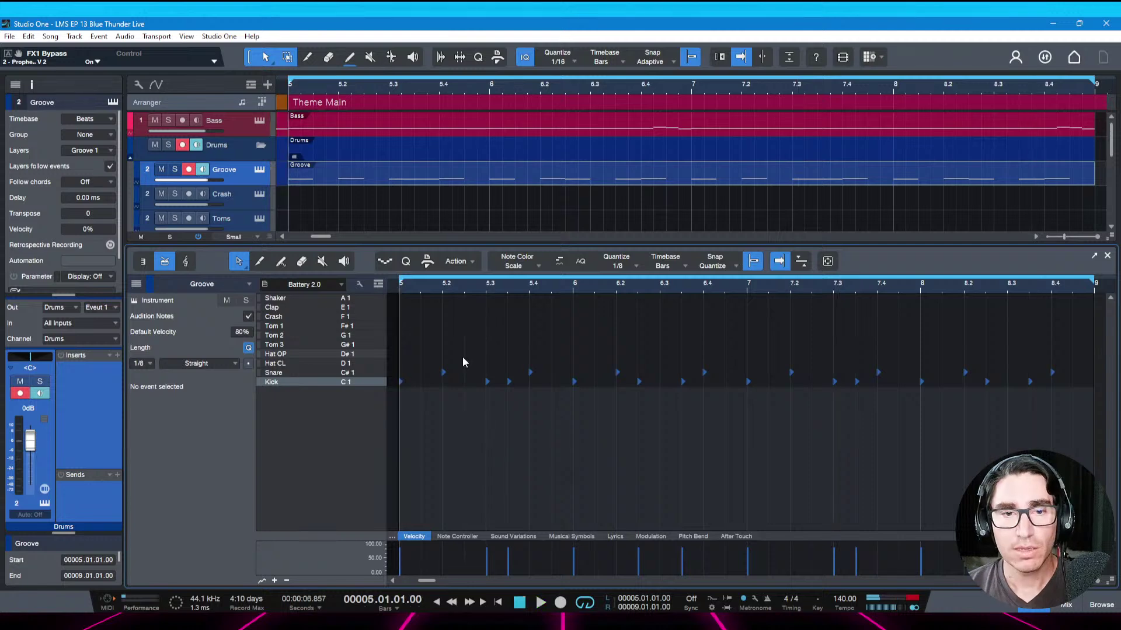
Audition the hat sounds, set the note editor's quantize to 1/16, draw Hat CL sixteenths from 5.1 through 5.2 and play them back
click(378, 363)
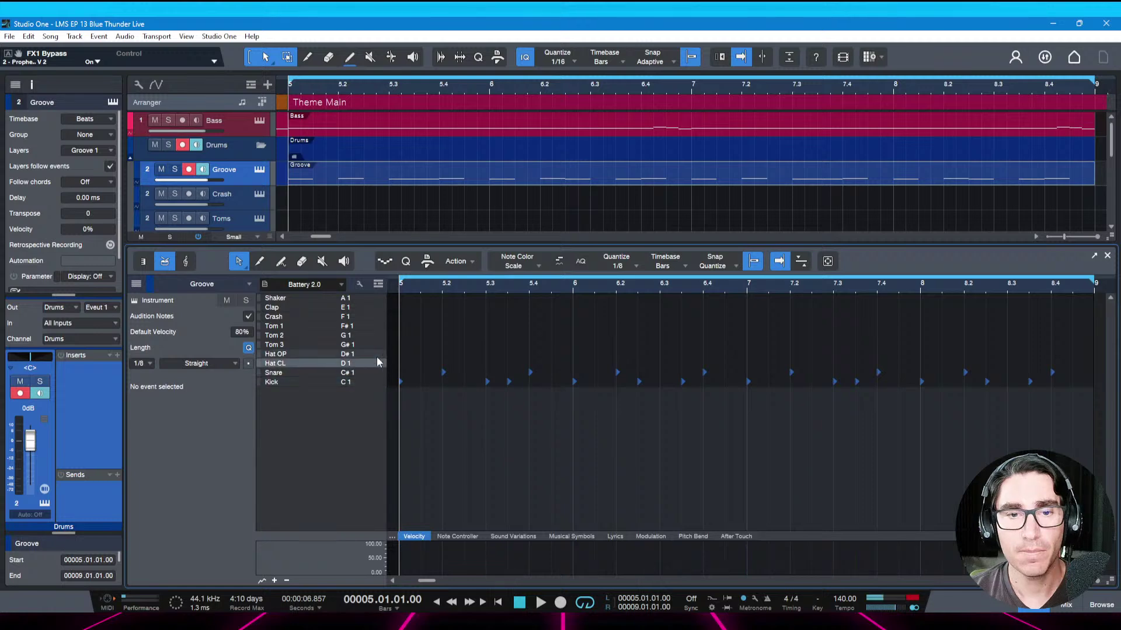
click(378, 353)
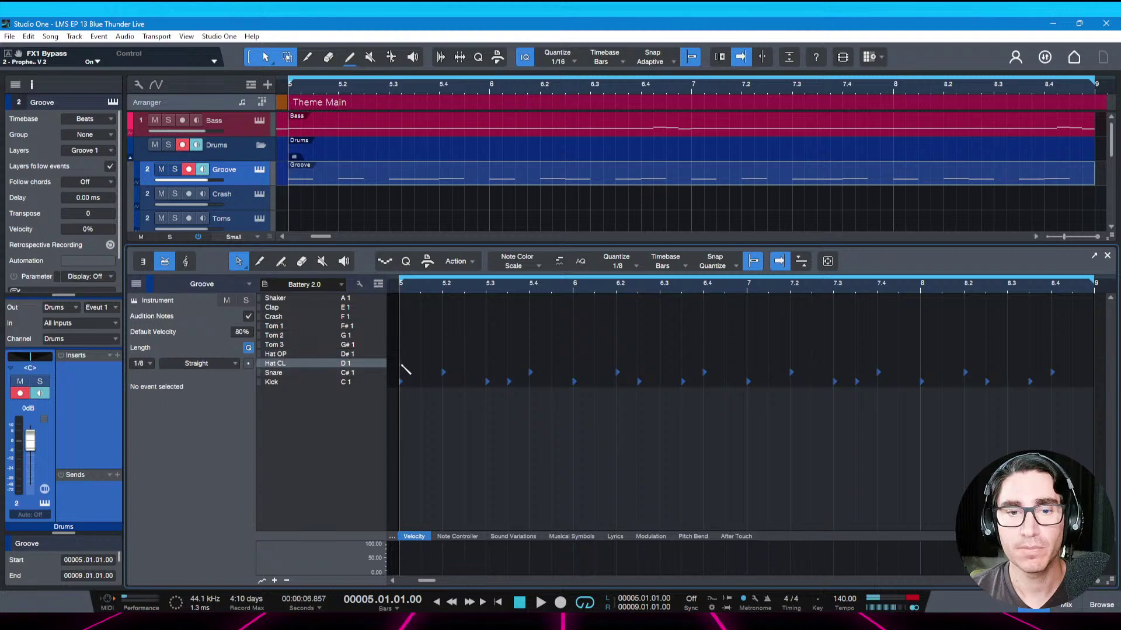
click(401, 364)
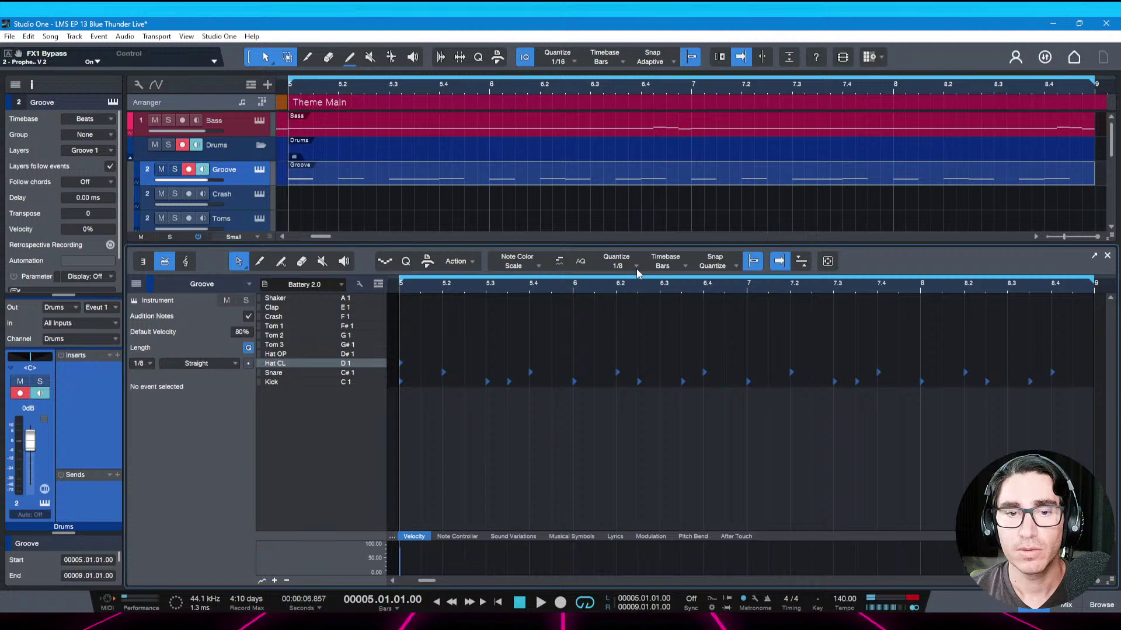
scroll(637, 268, down, 1)
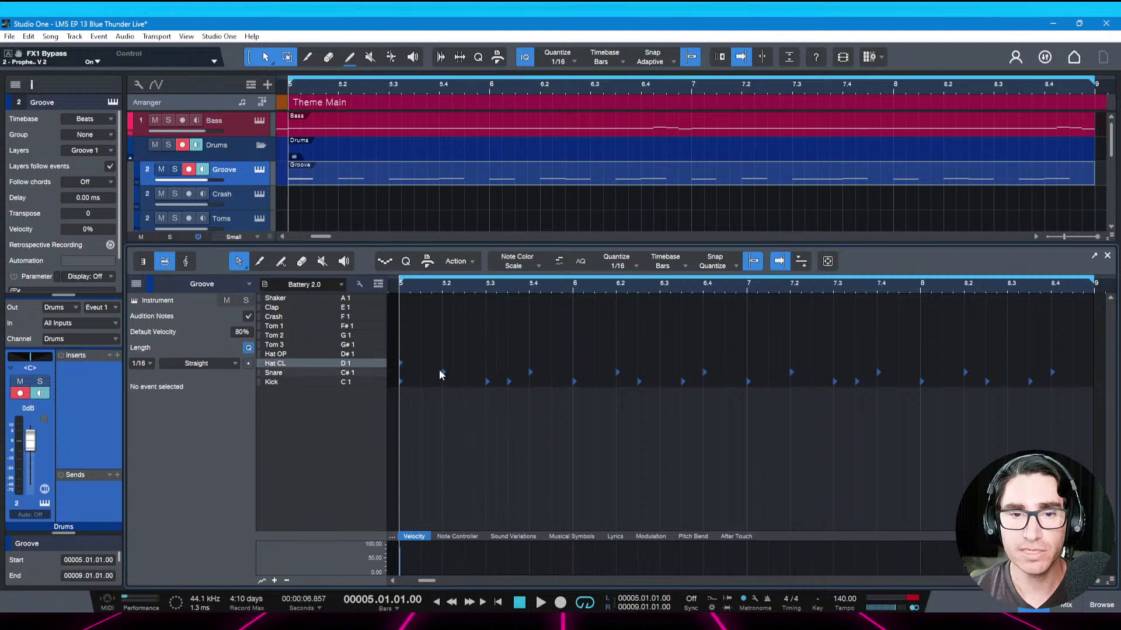
drag(411, 363, 448, 363)
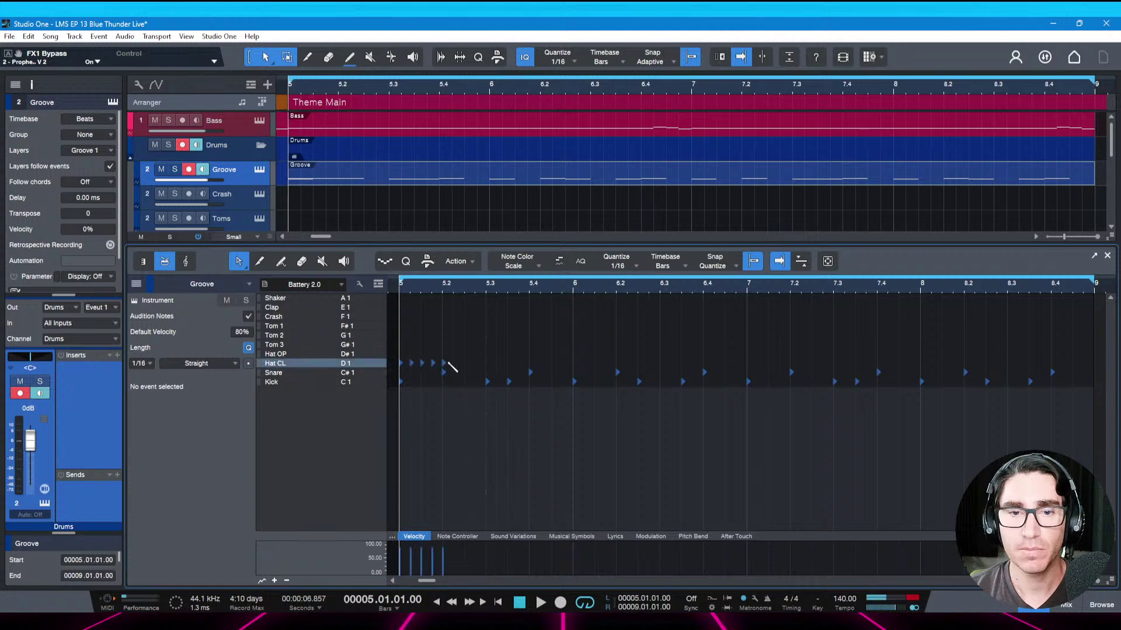
key(space)
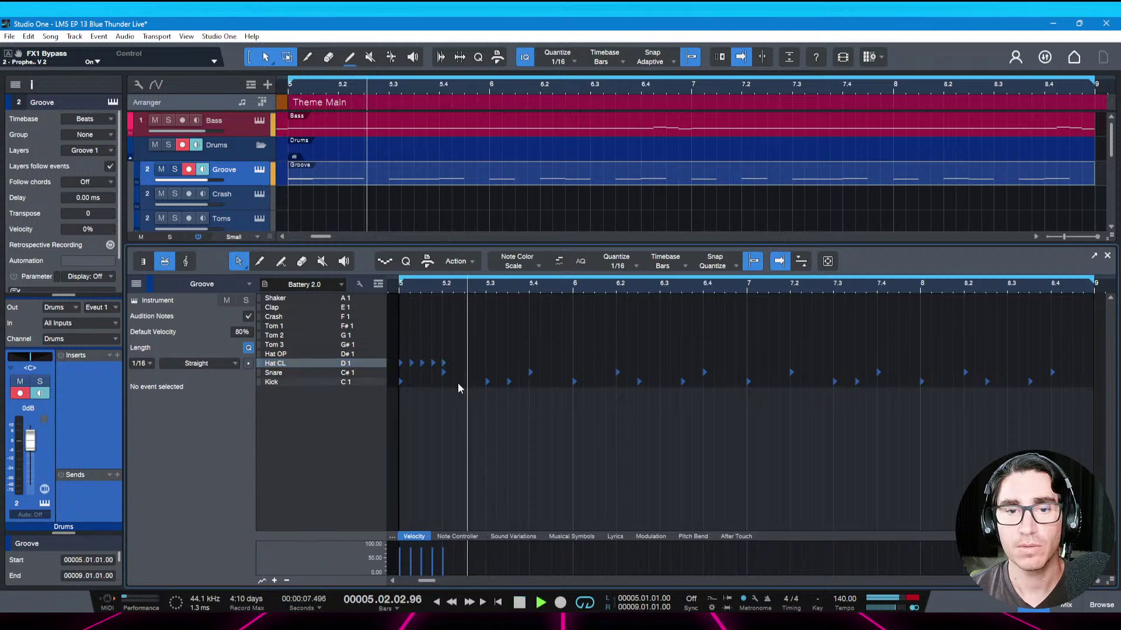
key(space)
Extend the Hat CL sixteenths to the end of beat 5.2 and play back the pattern
drag(454, 363, 480, 367)
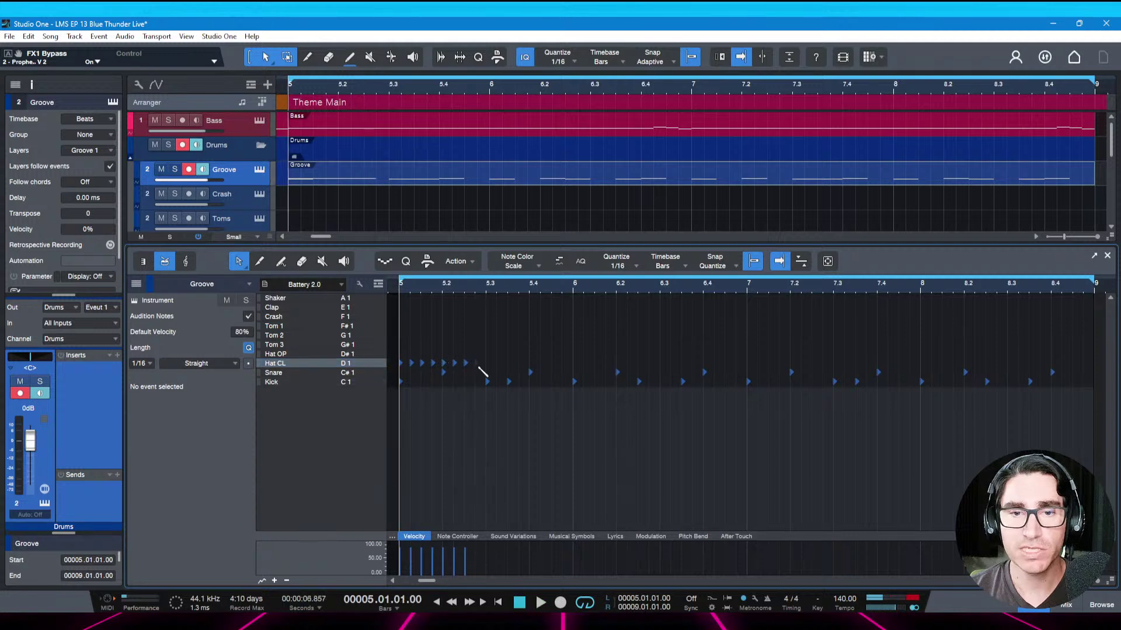
click(476, 363)
key(space)
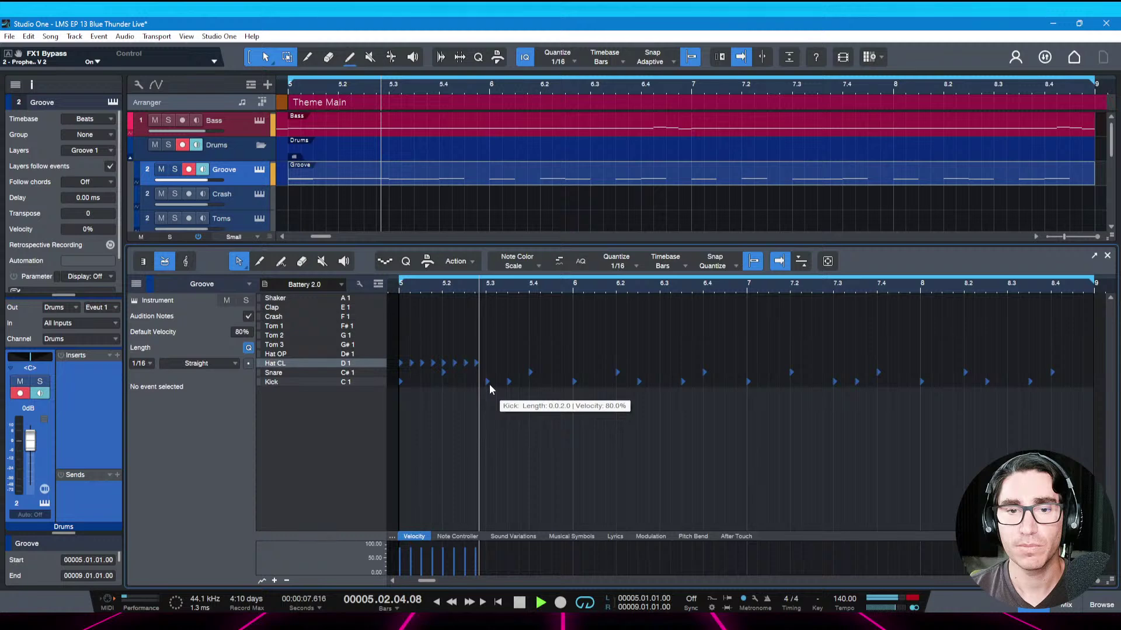
key(space)
Lower the velocity of every second Hat CL note, with the first at 62% and the last at 65%, and audition the accents
click(427, 366)
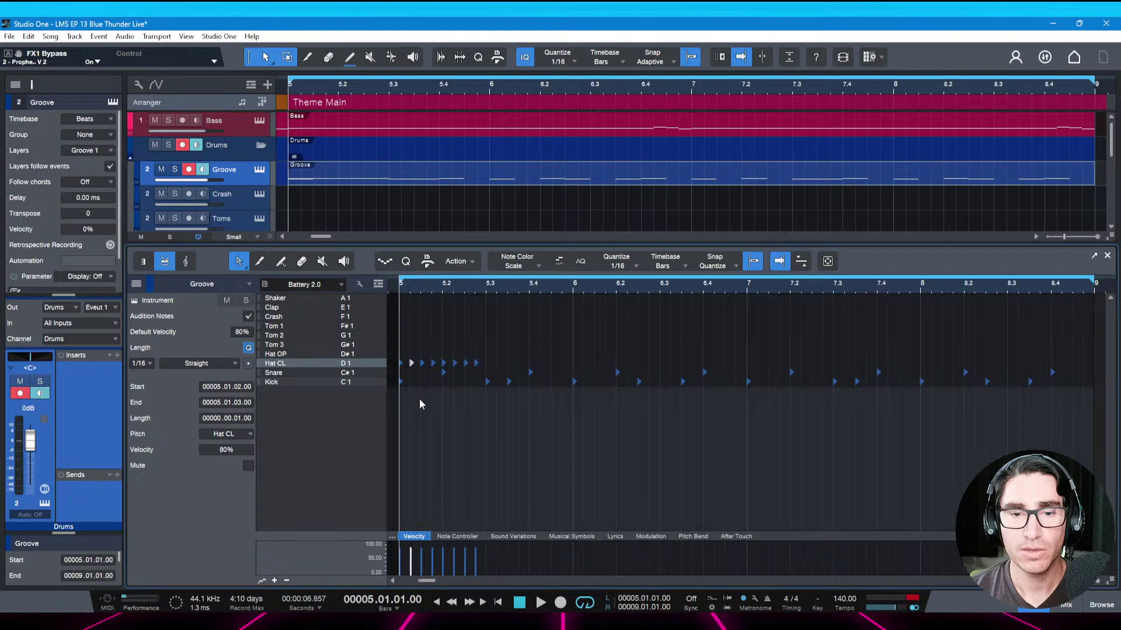
drag(432, 551, 432, 562)
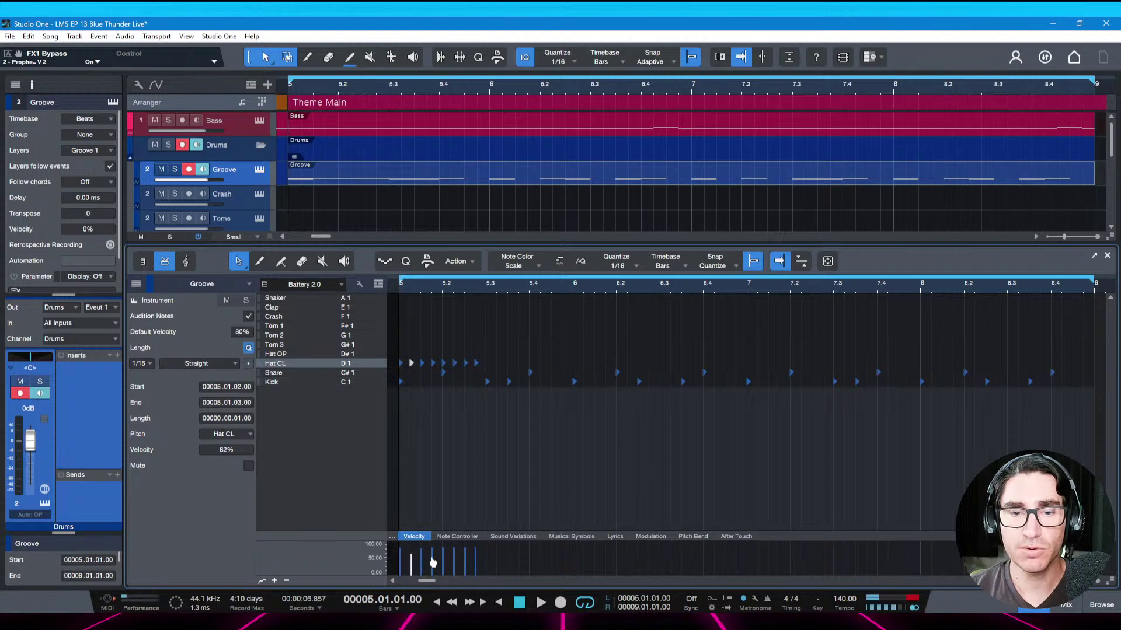
mouse_move(433, 564)
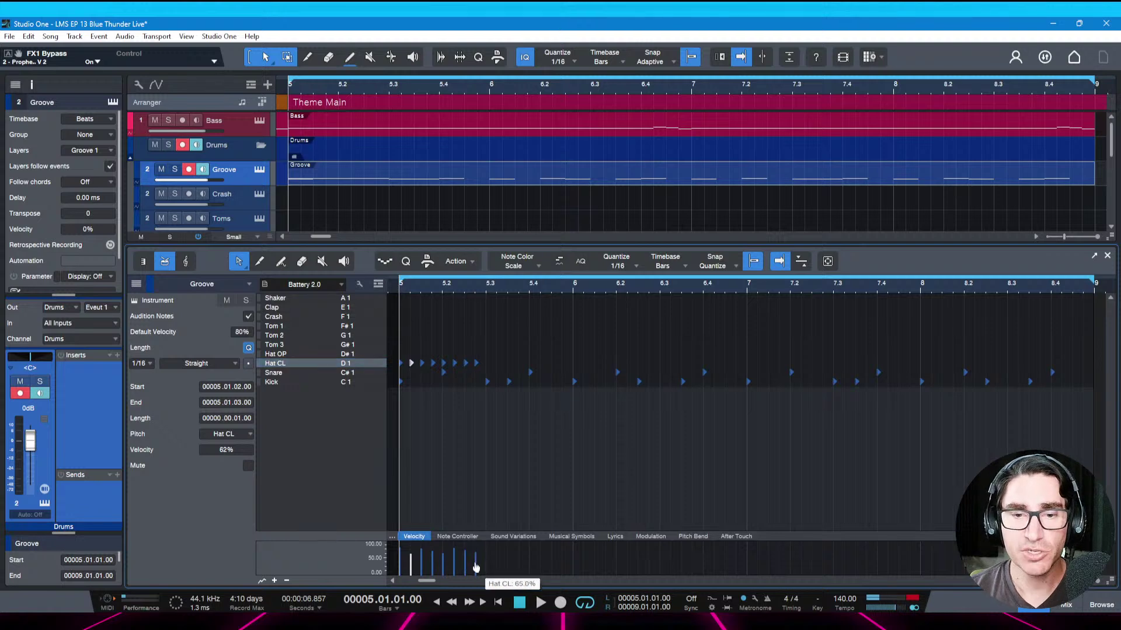
key(space)
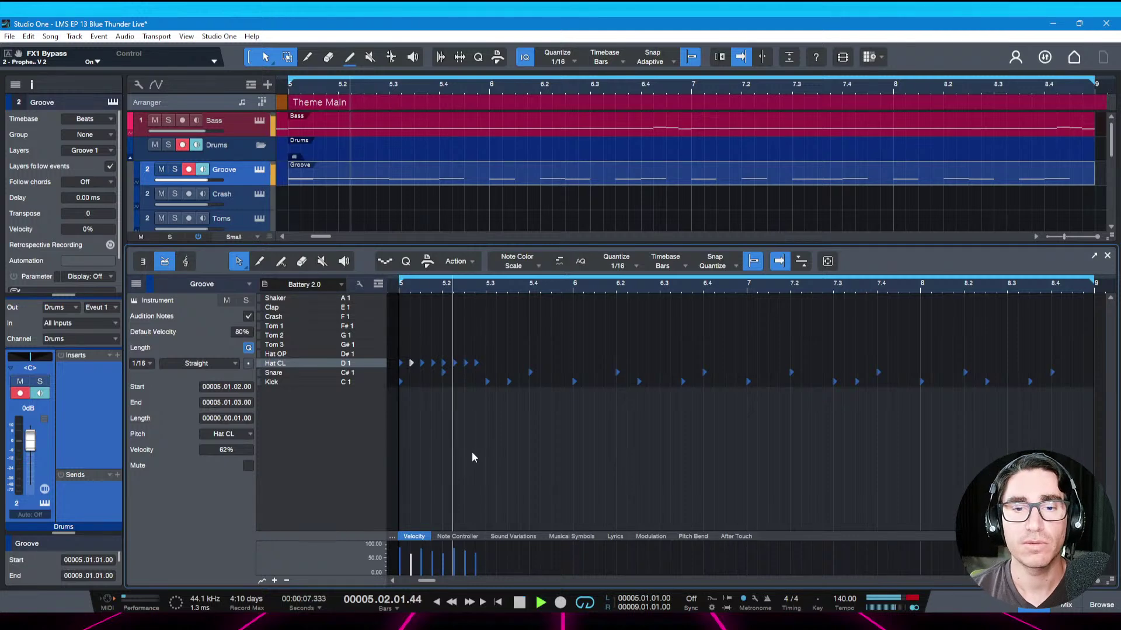
key(space)
Duplicate the two-beat Hat CL pattern twice, through beat 6.2, and play it back
drag(484, 360, 396, 367)
key(d)
key(d)
key(space)
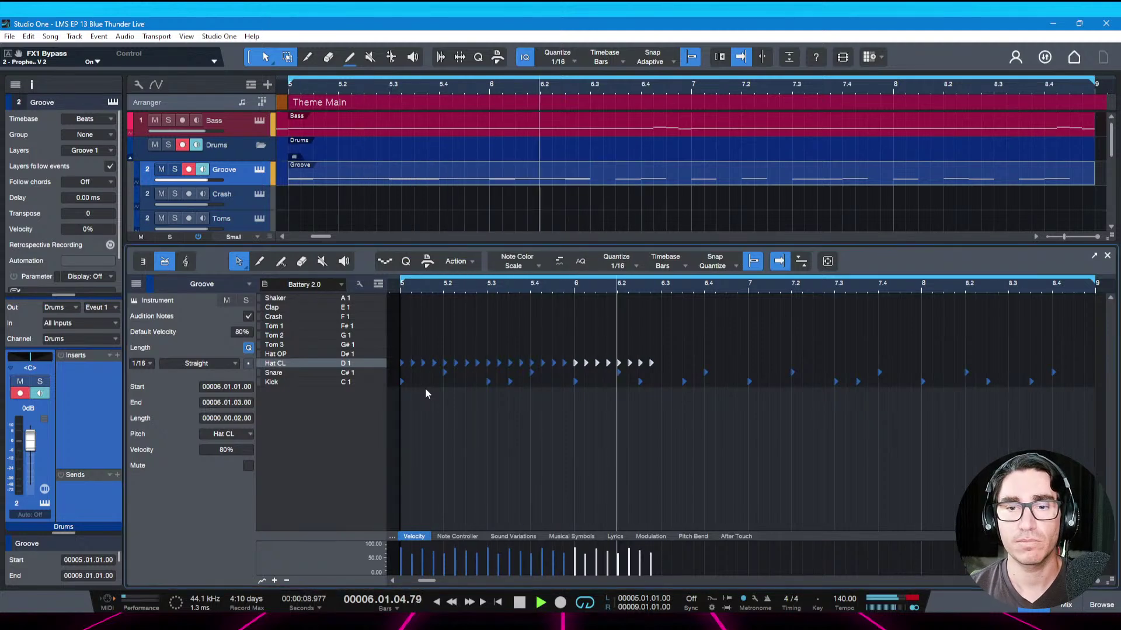
key(space)
Take the Hat CL notes off the snare hits at 5.2, 5.4 and 6.2, audition the result and save the song
drag(443, 364, 456, 364)
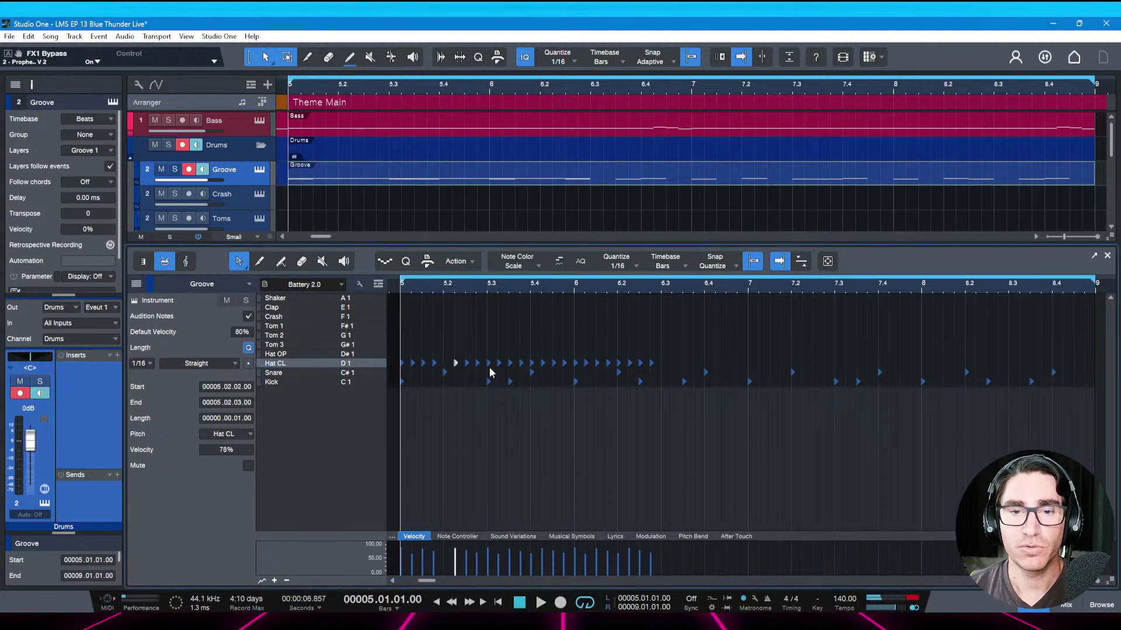
drag(531, 363, 542, 363)
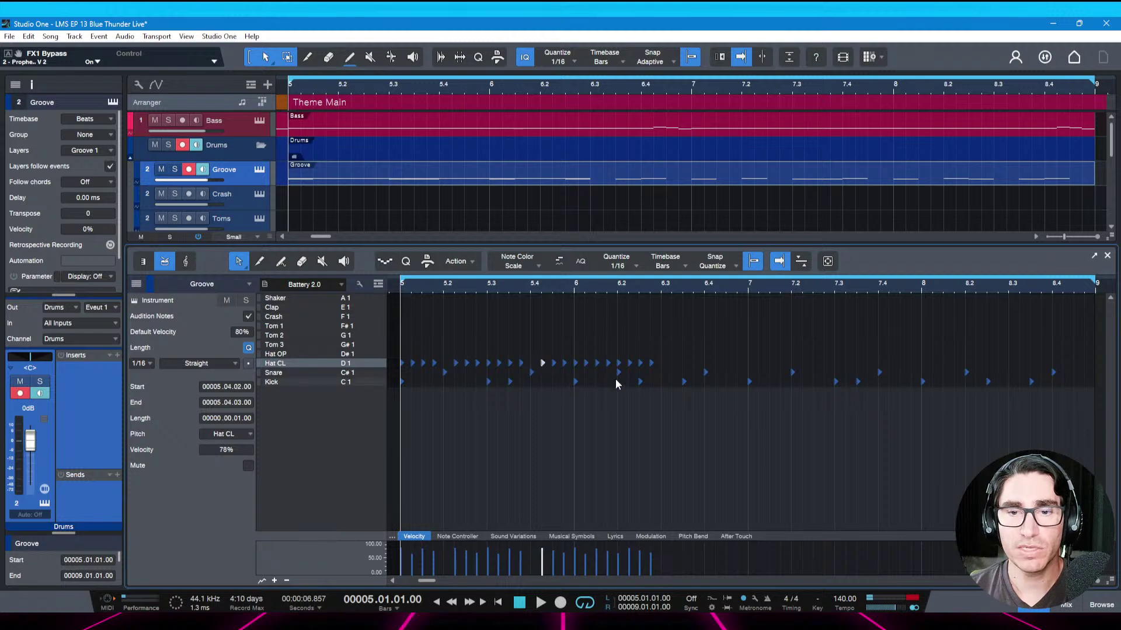
click(619, 363)
key(alt+Right)
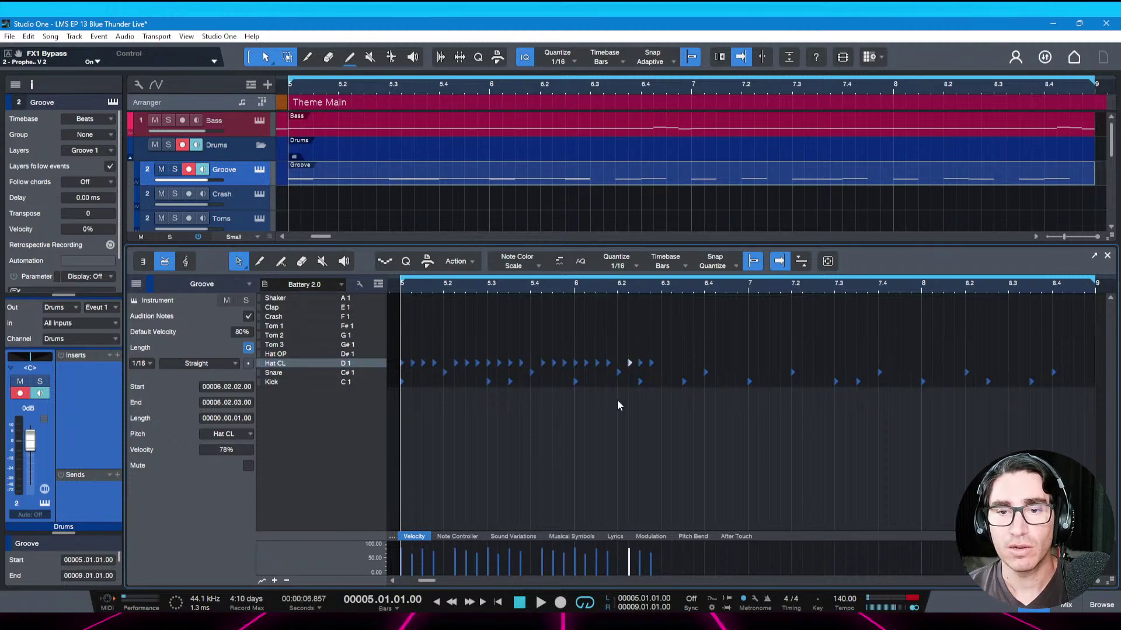
key(space)
key(ctrl+s)
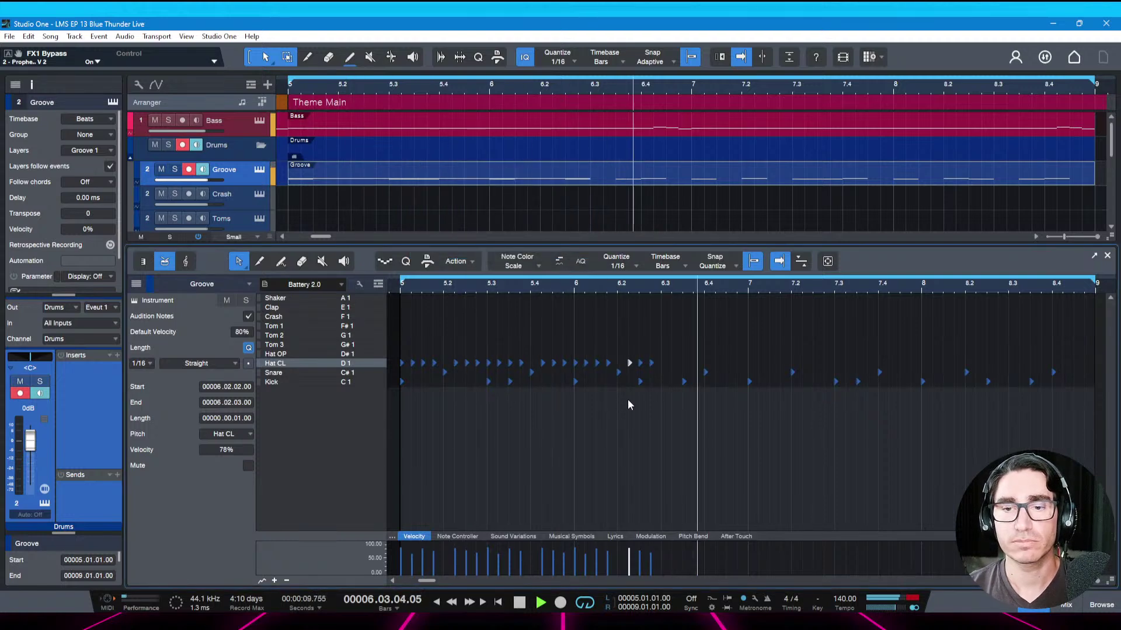
key(space)
Delete the Hat CL notes in bar 6, duplicate bar 5's hats three times through bar 8, save and play back the groove
click(651, 363)
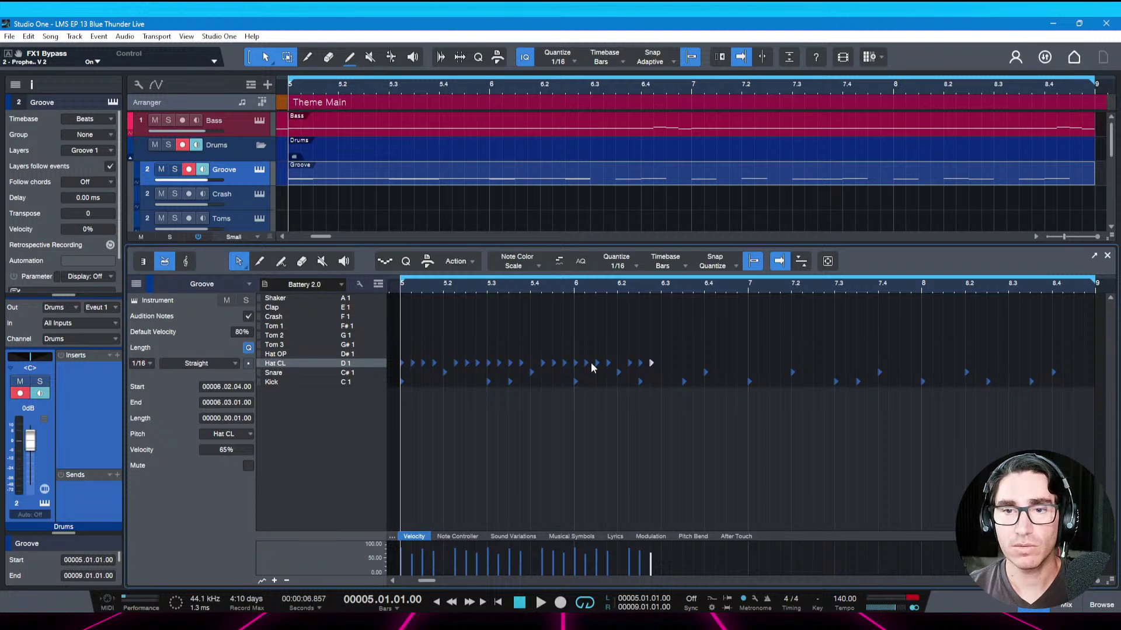
drag(671, 362, 401, 358)
key(Delete)
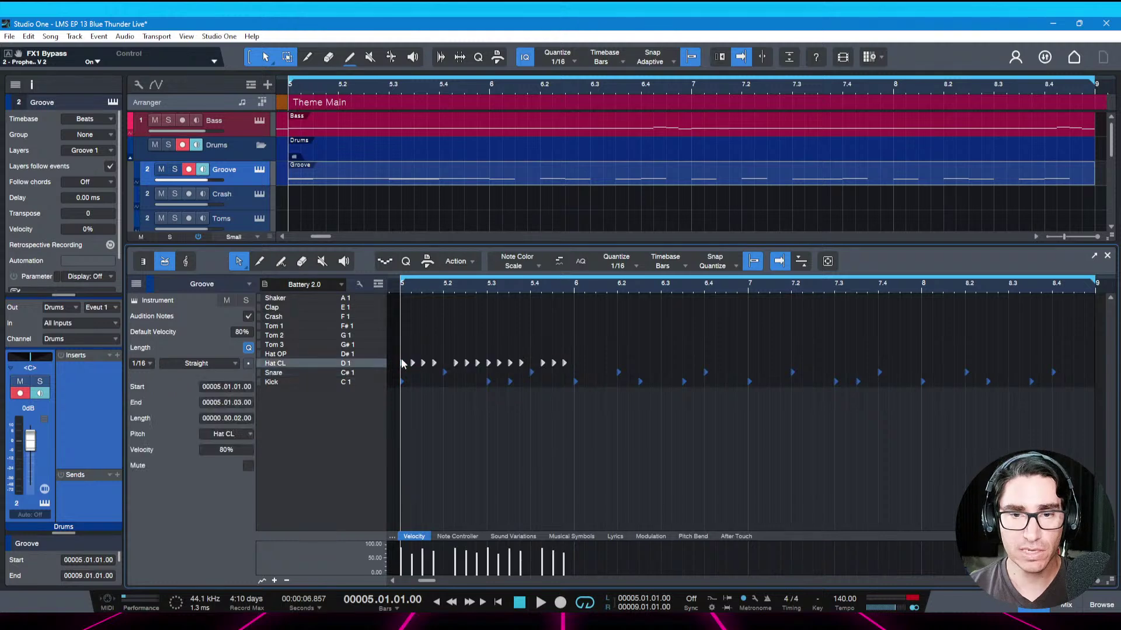
key(d)
key(d)
key(d)
key(ctrl+s)
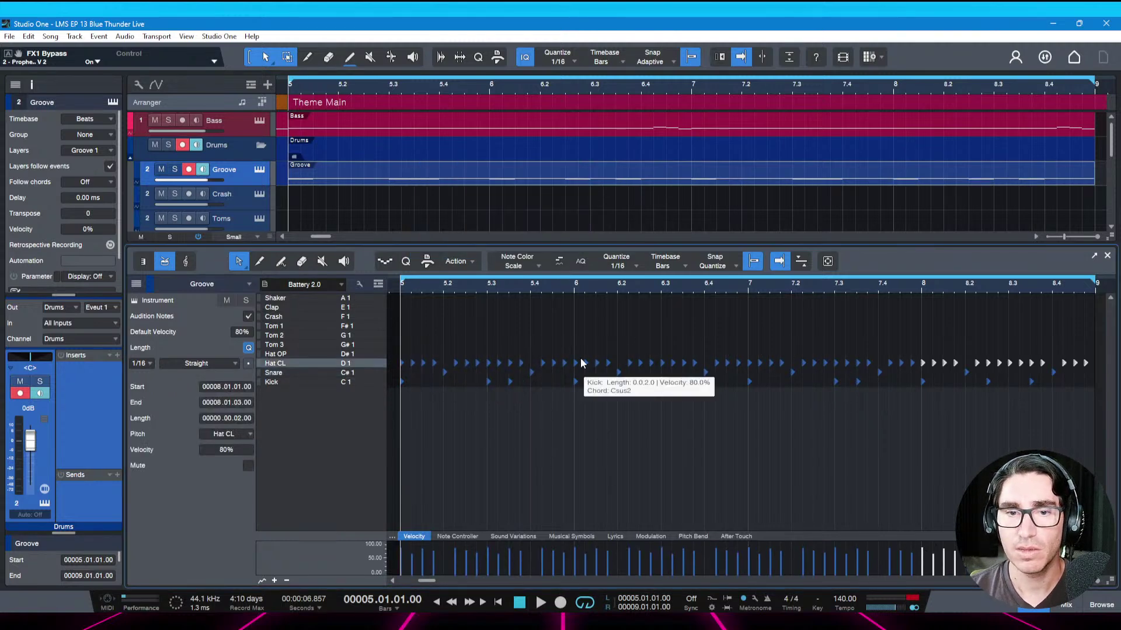
key(space)
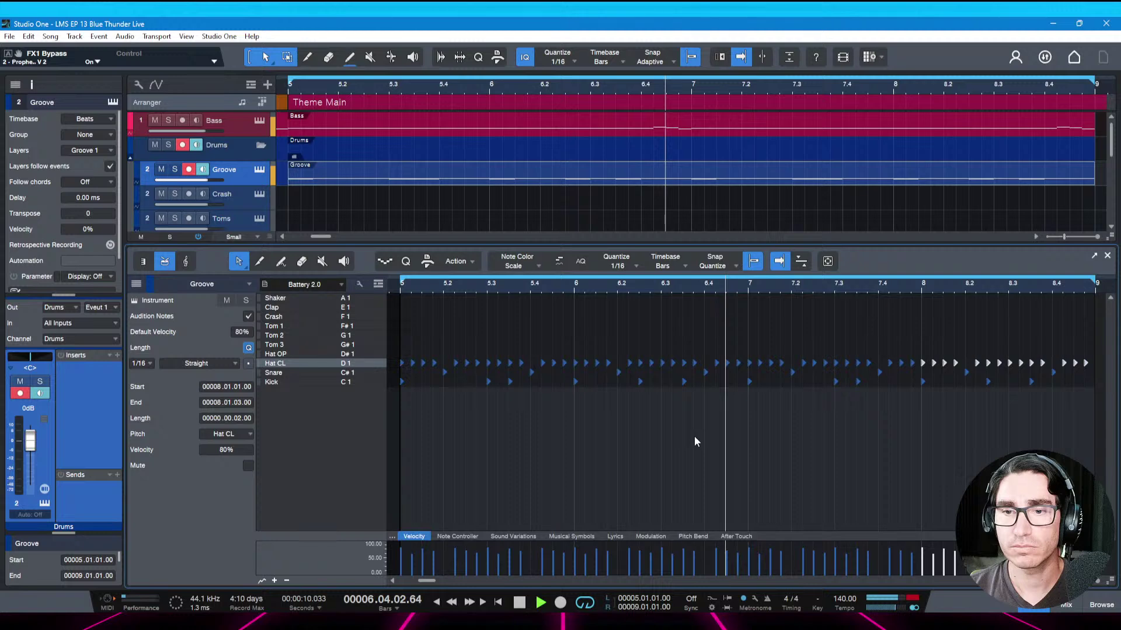
Move the Hat CL note at 6.4.3 up to Hat OP and audition the open hat
key(space)
click(729, 363)
key(Up)
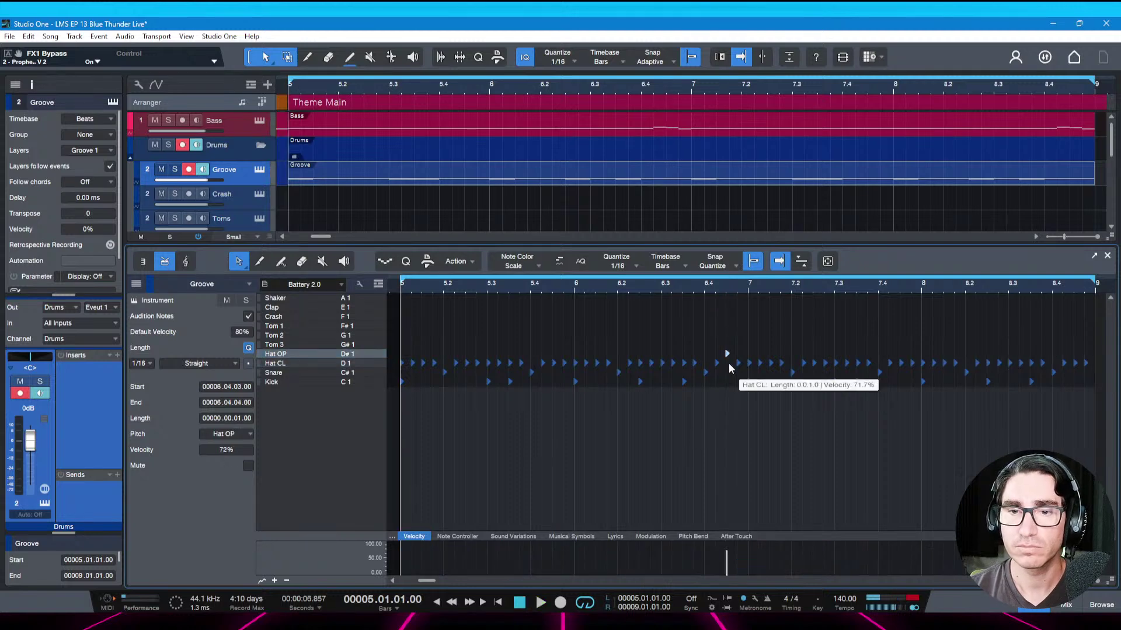
click(656, 346)
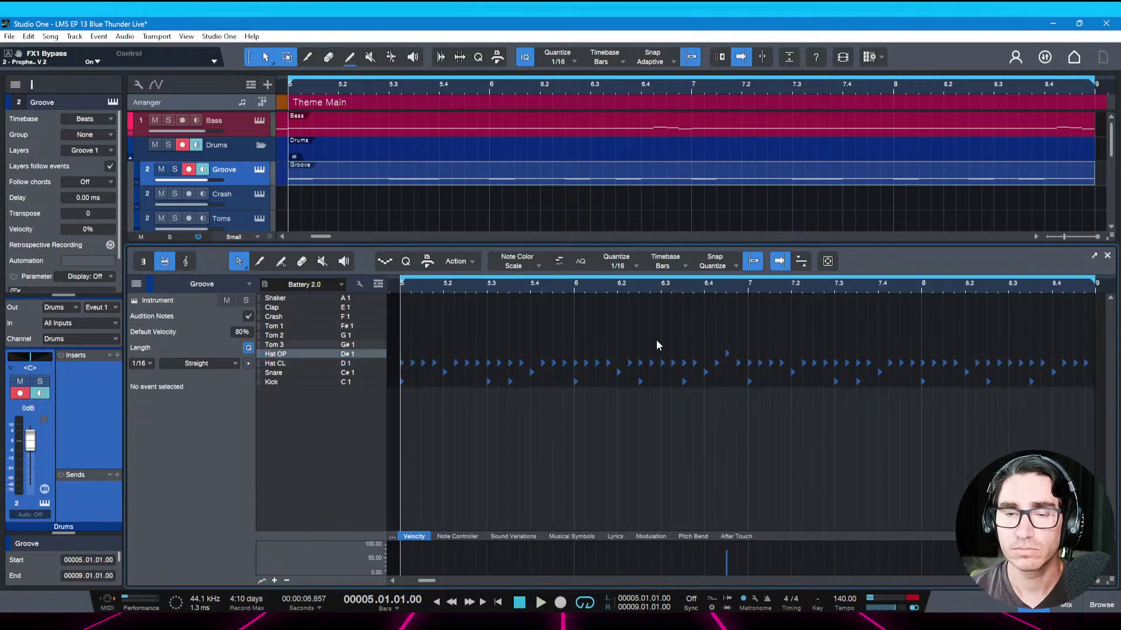
key(space)
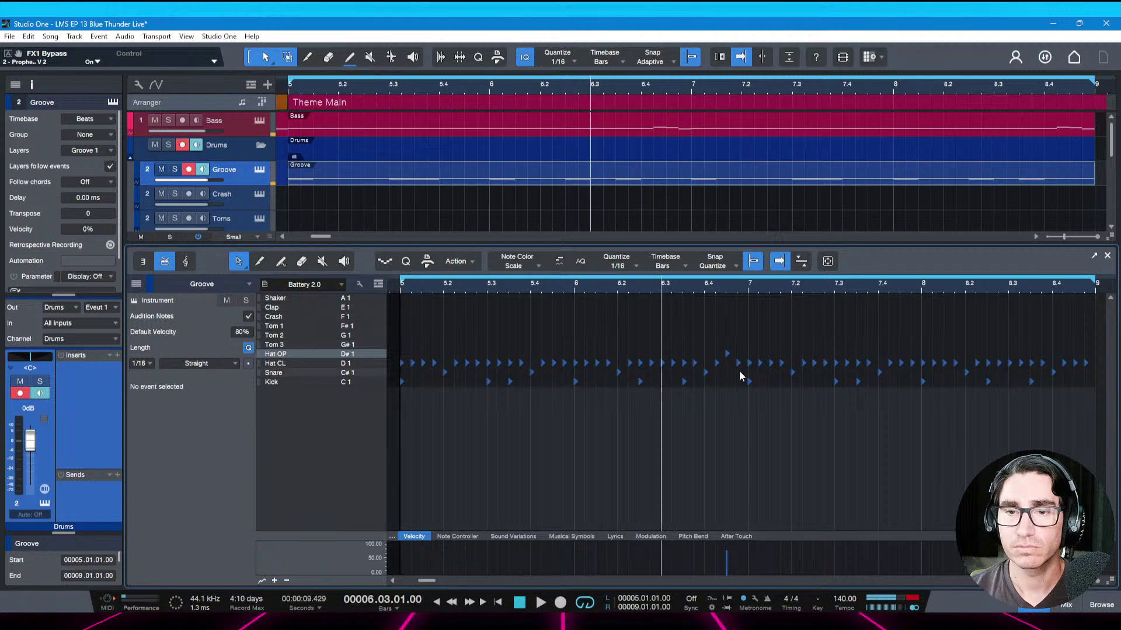
Mute the Hat CL note at 6.4.4, right after the open hat, and play the groove back
click(739, 363)
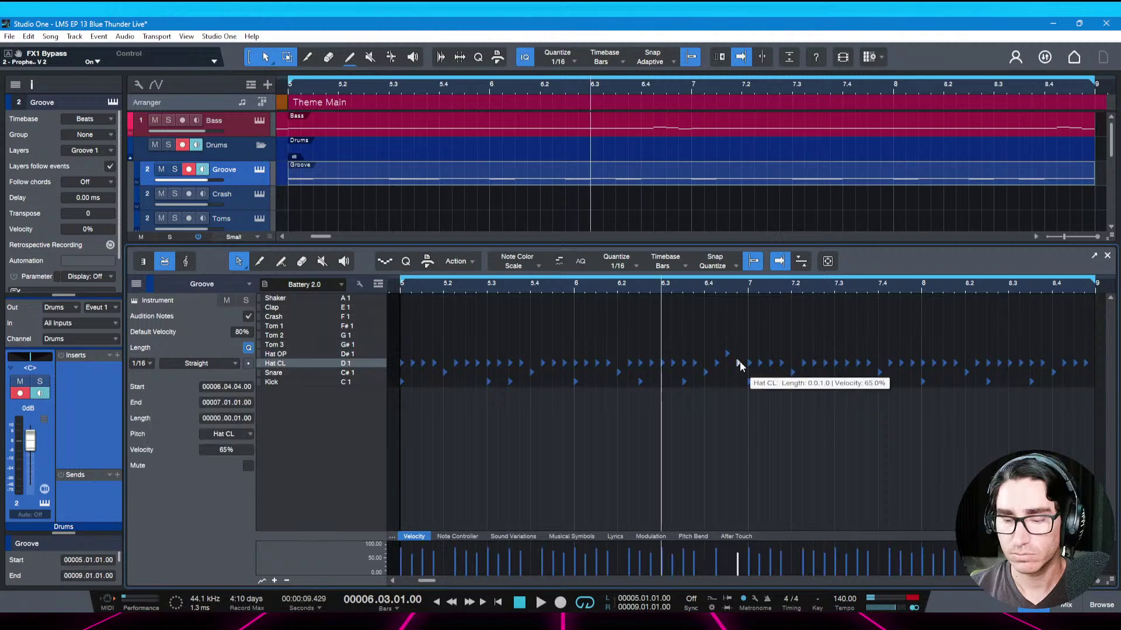
key(shift+m)
key(space)
key(space)
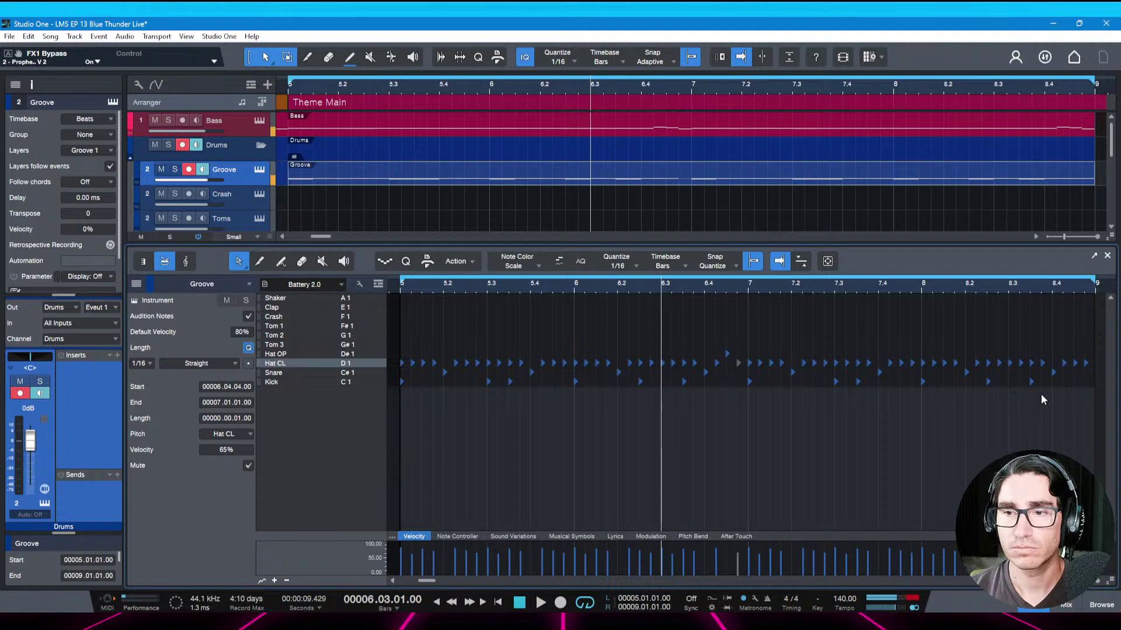
Move the Hat CL note at 8.4.3 to Hat OP, mute the one at 8.4.4, play back and save
click(1075, 354)
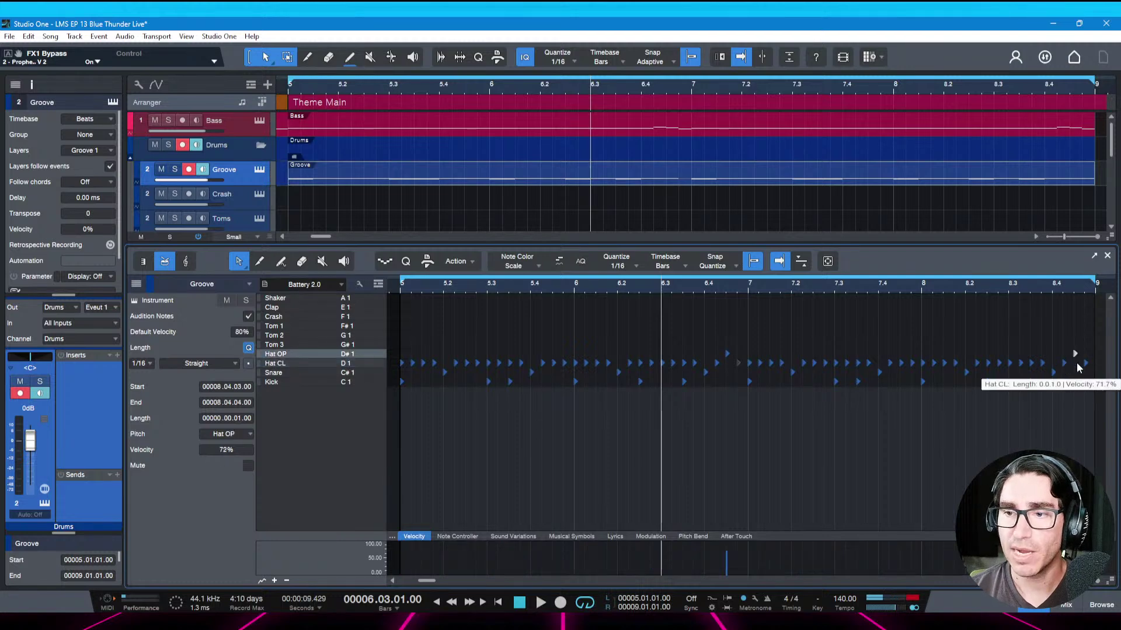
click(1086, 366)
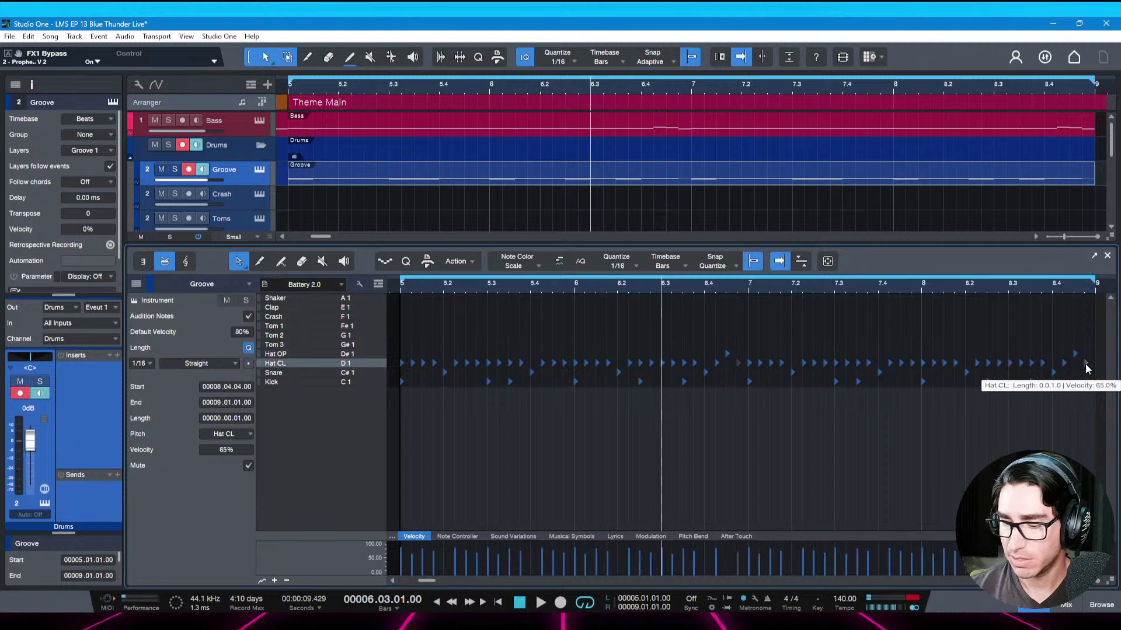
key(space)
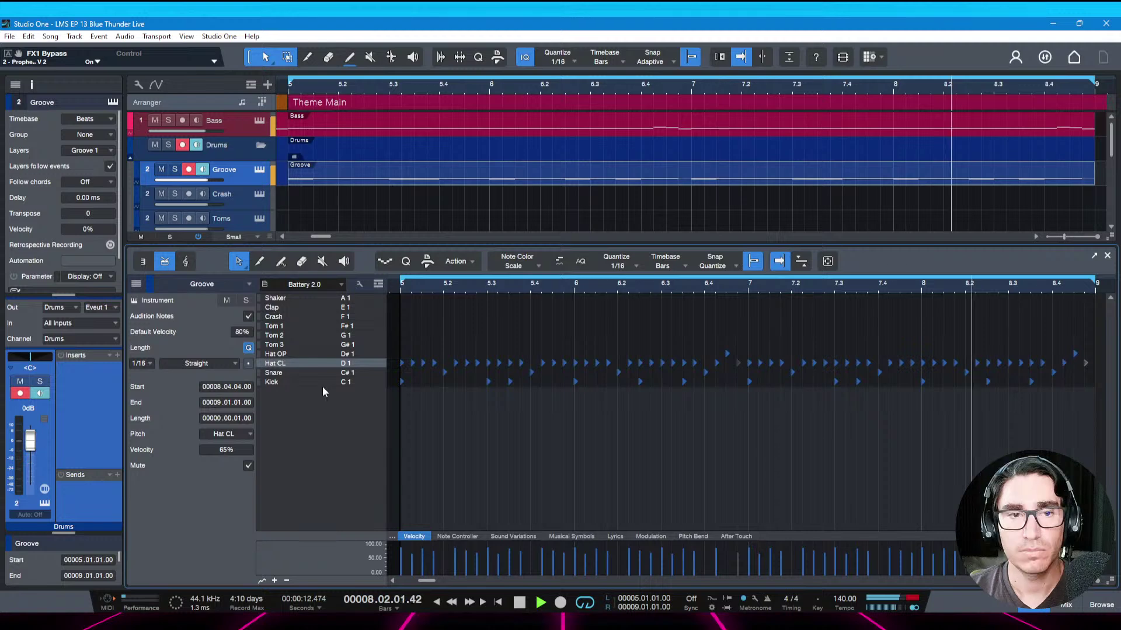
Close the note editor, set the Chords track volume to -3.5 dB and audition the mix
key(F2)
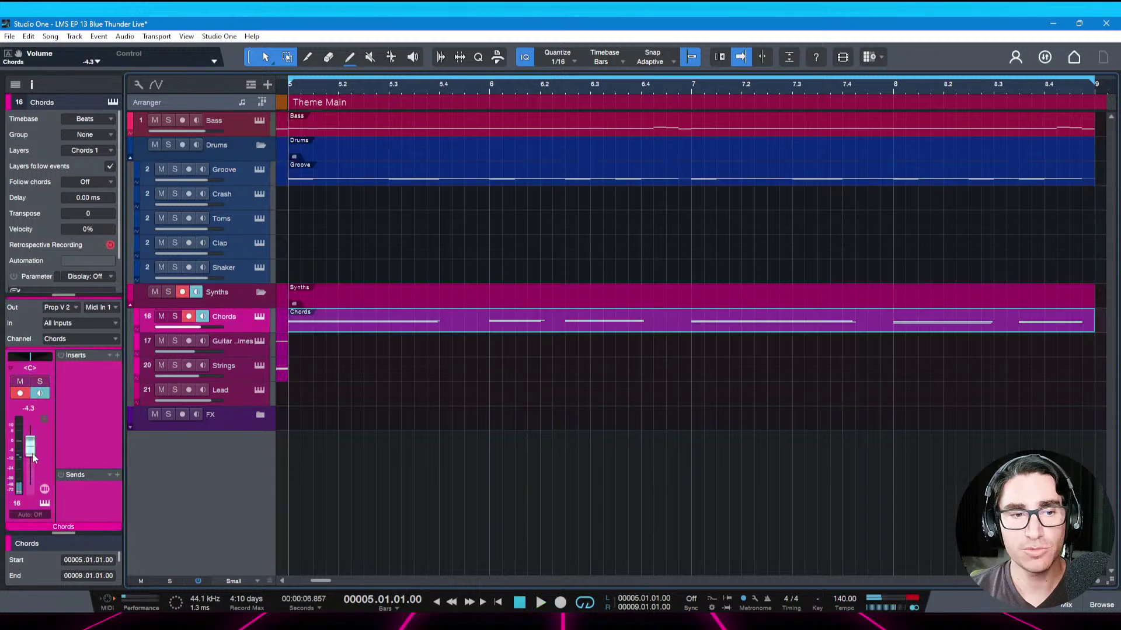
key(space)
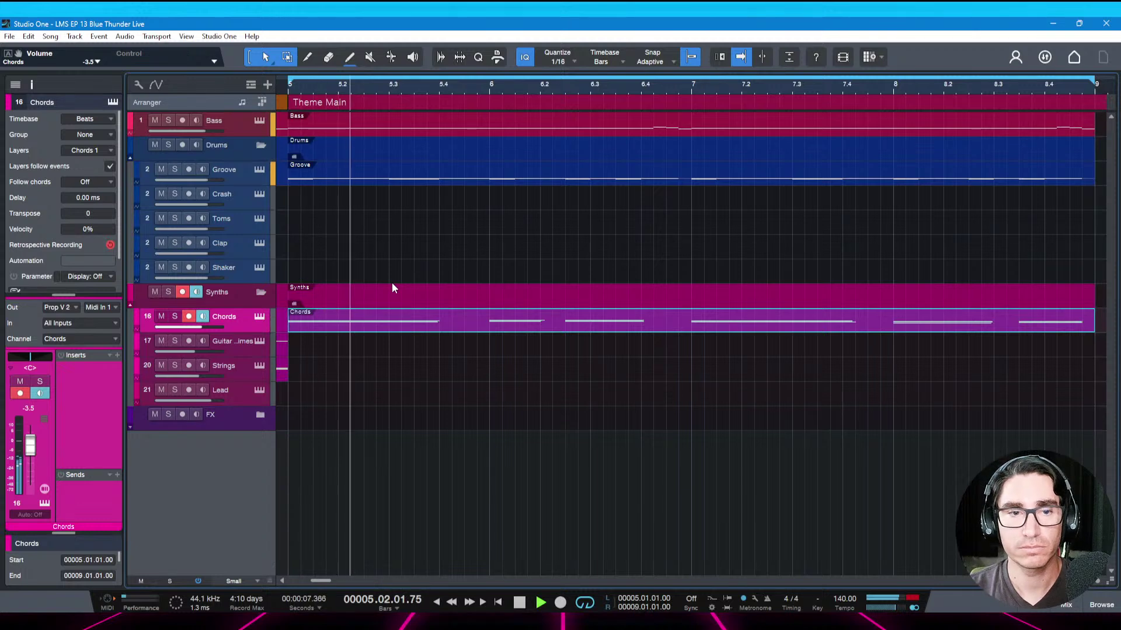
key(space)
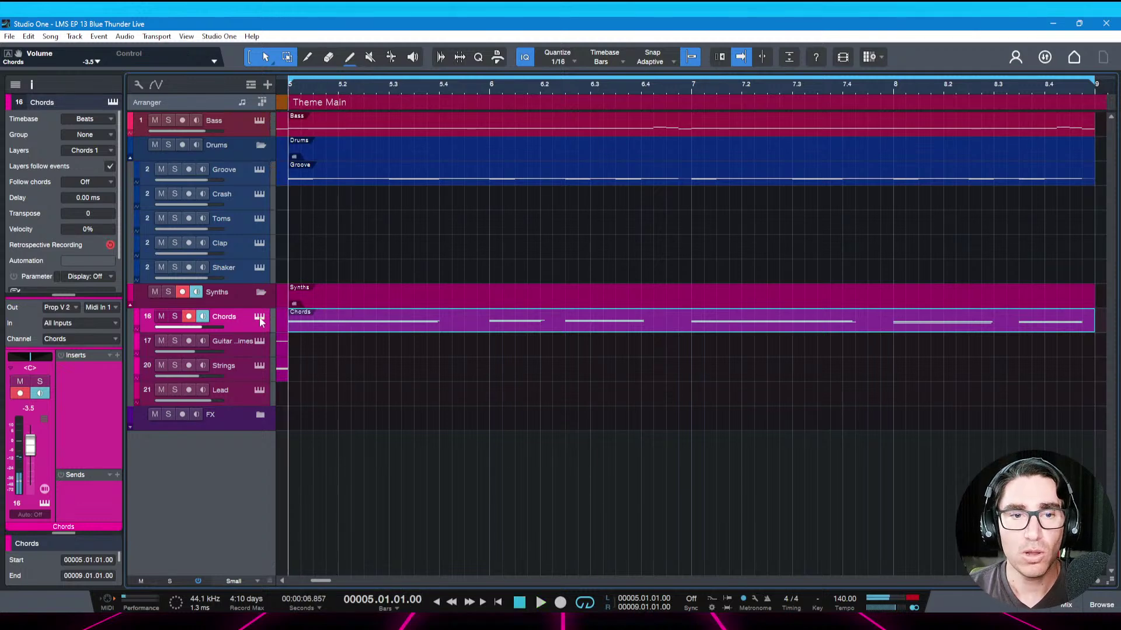
Check the Chords synth, close it, insert a Pro EQ on the Chords channel and start playback
click(259, 318)
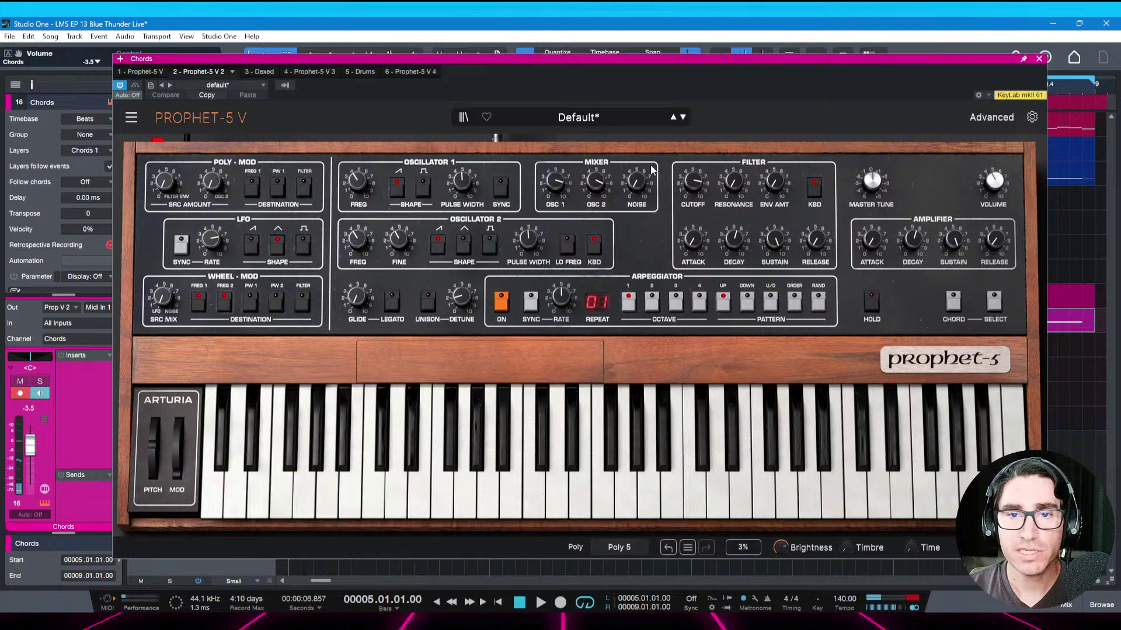
click(1039, 59)
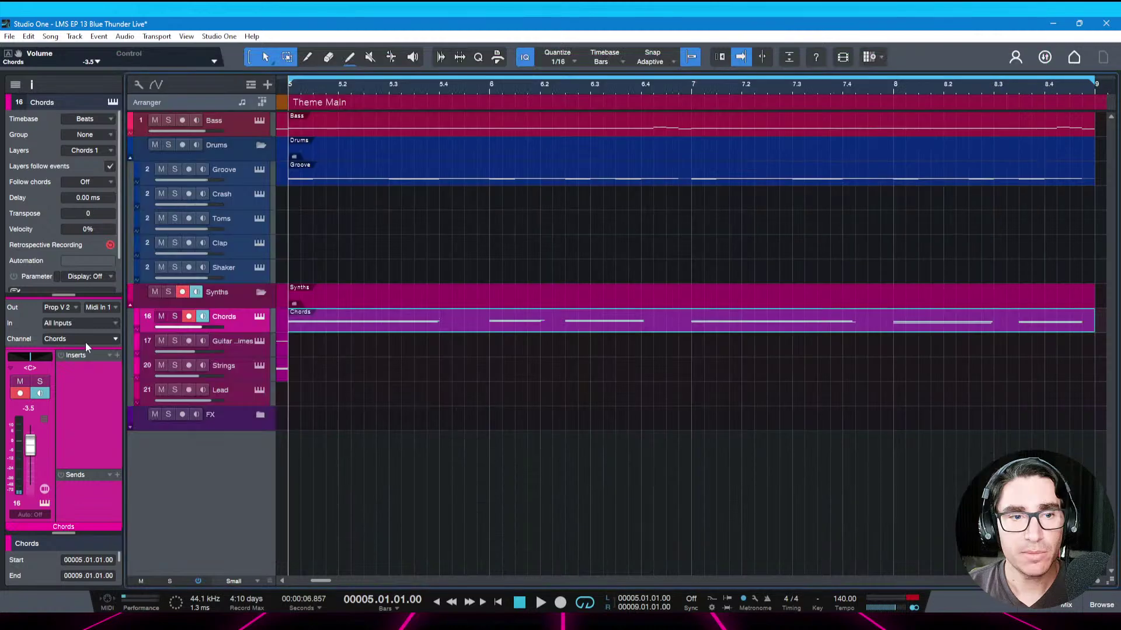
right_click(82, 372)
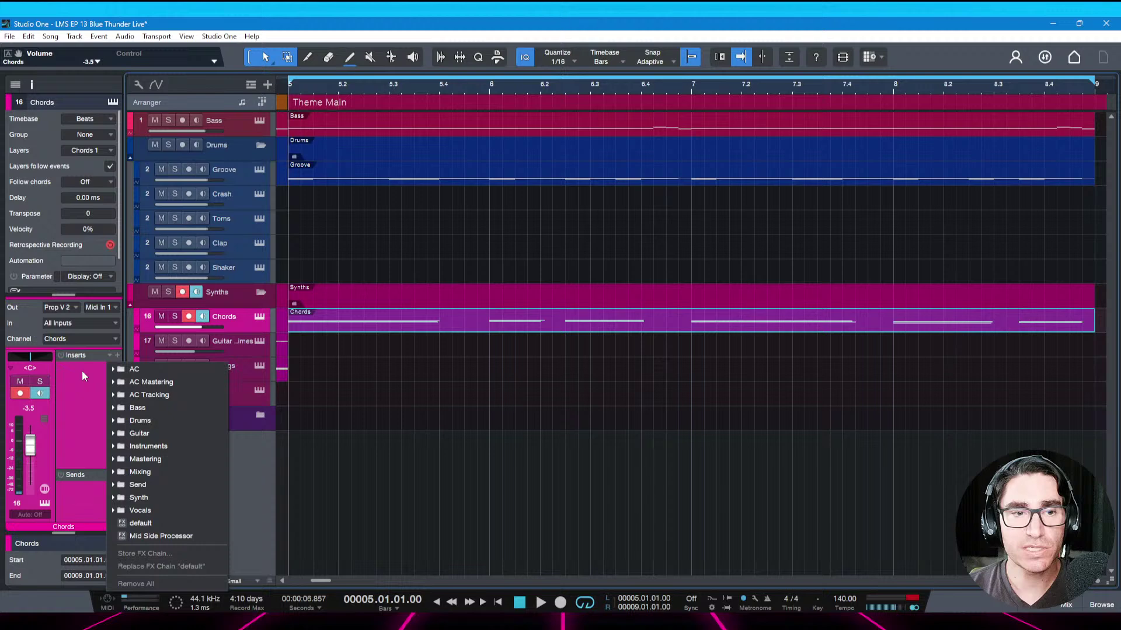
click(117, 355)
click(117, 355)
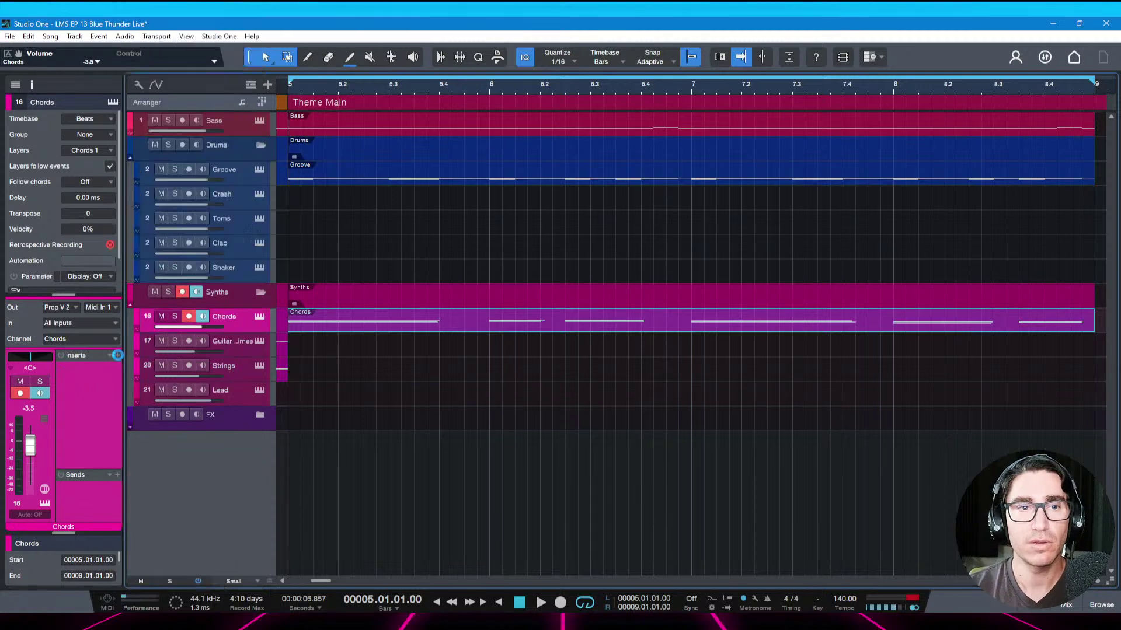
key(space)
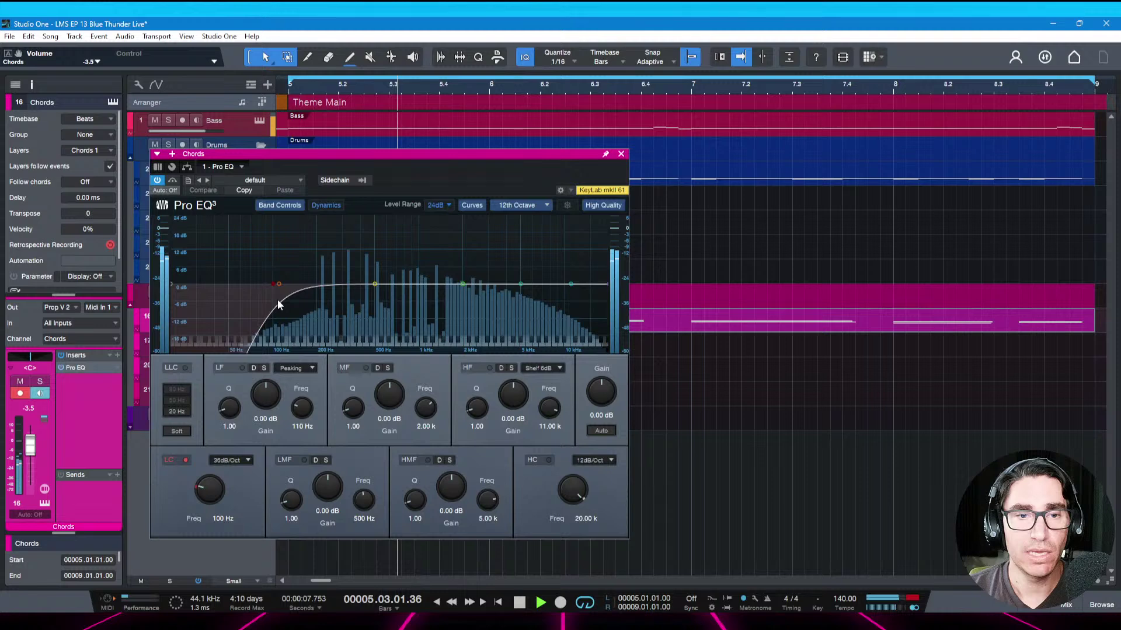
Set the low-cut slope of the Chords Pro EQ to 24 dB/Oct and stop playback
click(233, 464)
click(234, 500)
key(space)
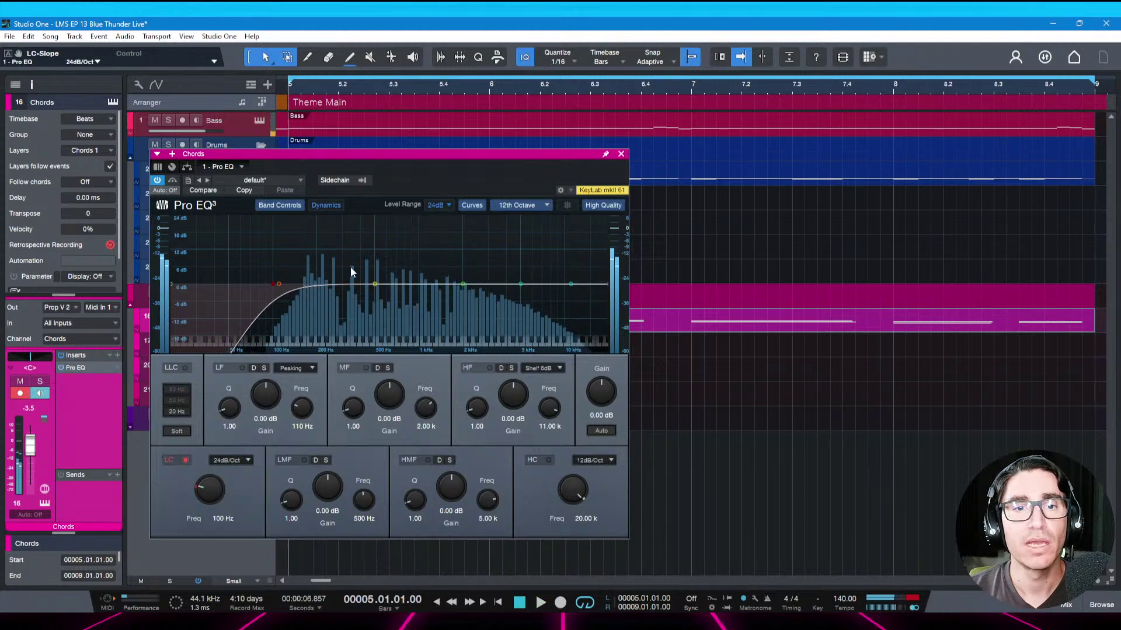
drag(347, 156, 384, 183)
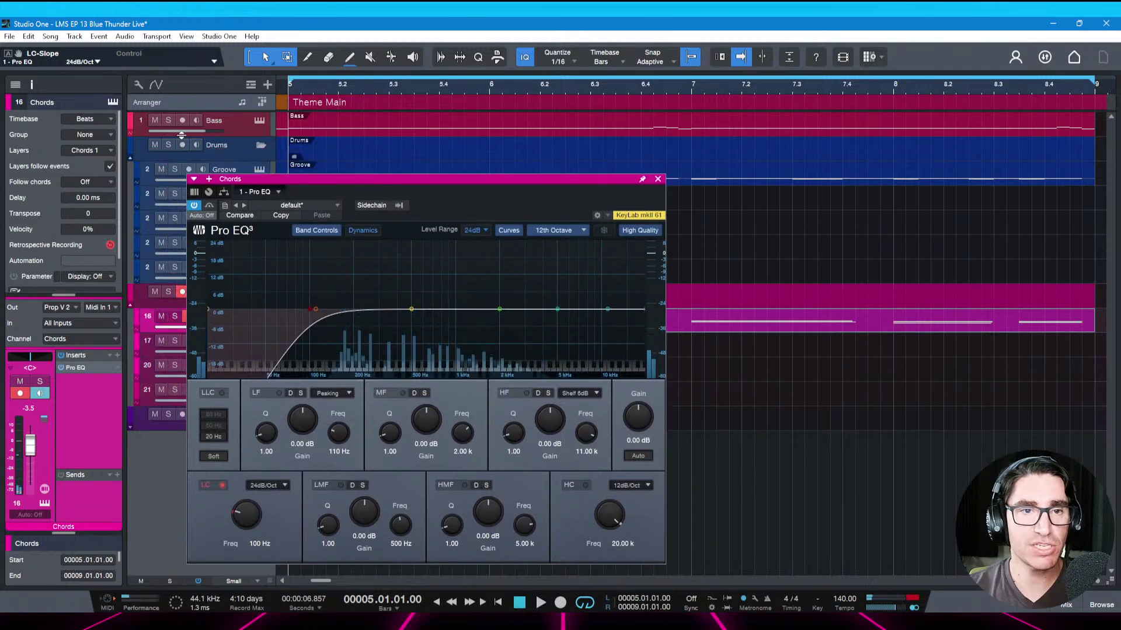
Solo the Bass track and play the section to hear its low end
click(166, 120)
key(space)
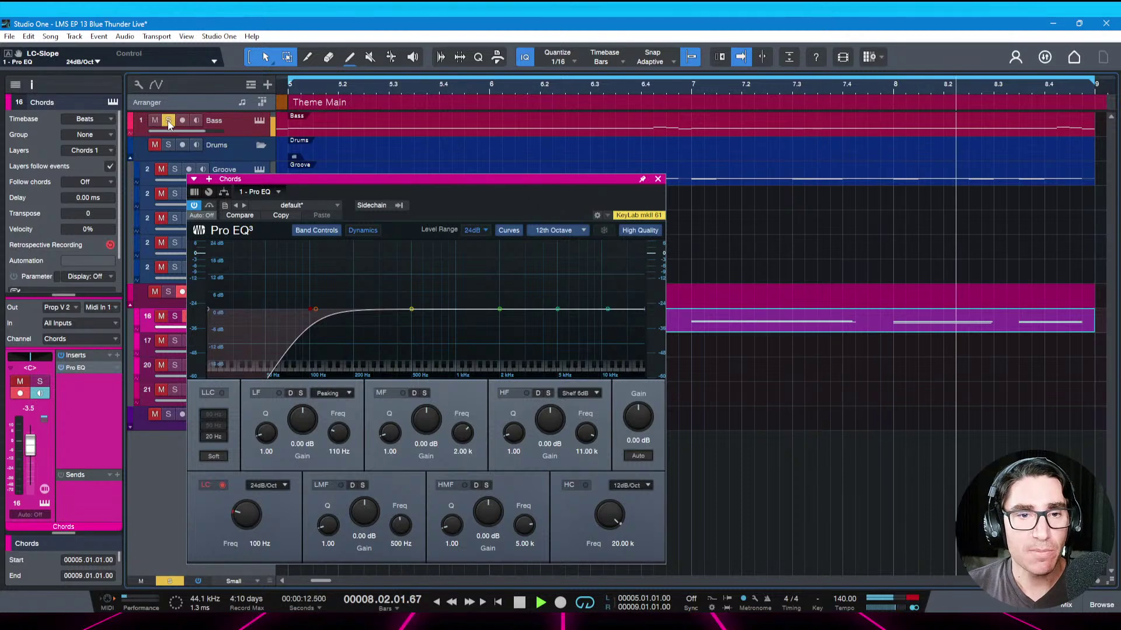
key(space)
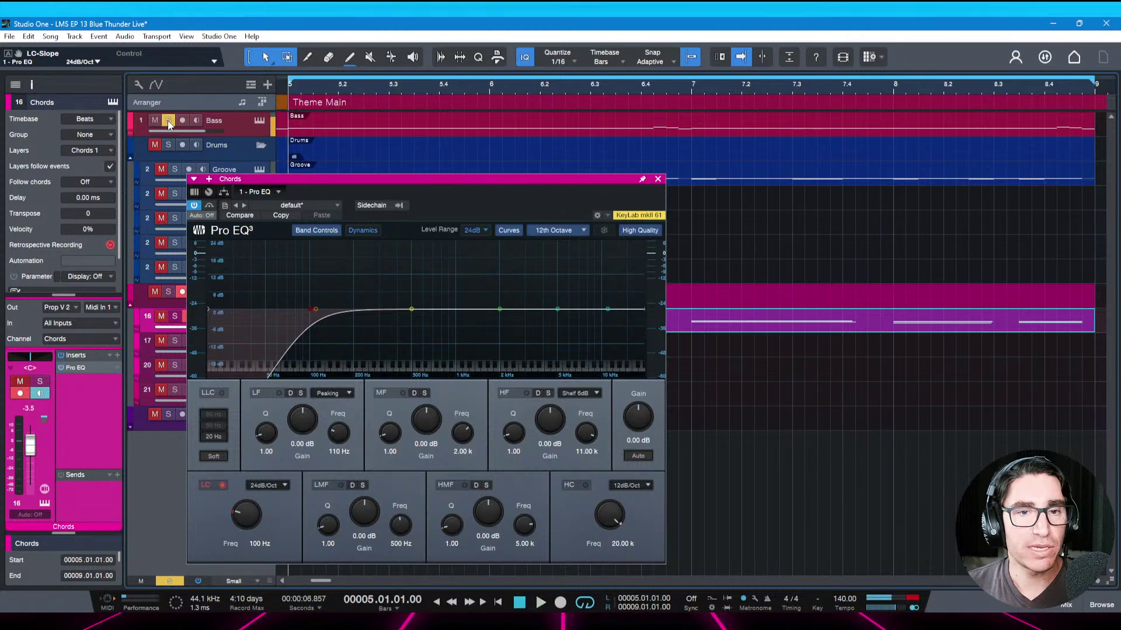
key(space)
key(space)
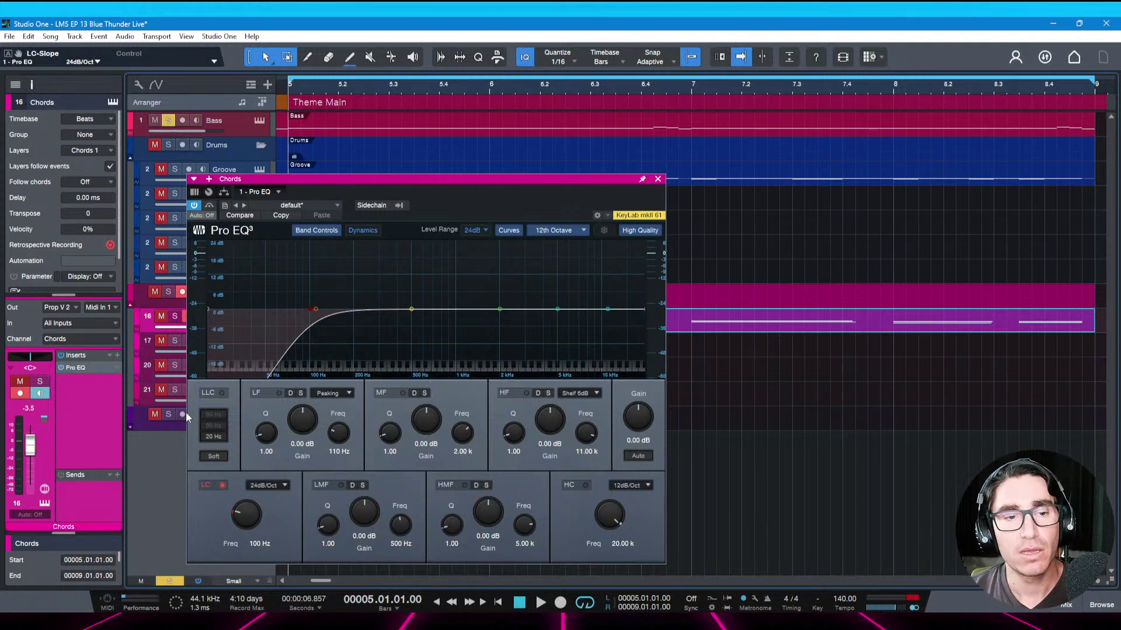
Solo the Chords instead of the Bass and raise their low-cut frequency to 207 Hz during playback
drag(291, 183, 413, 190)
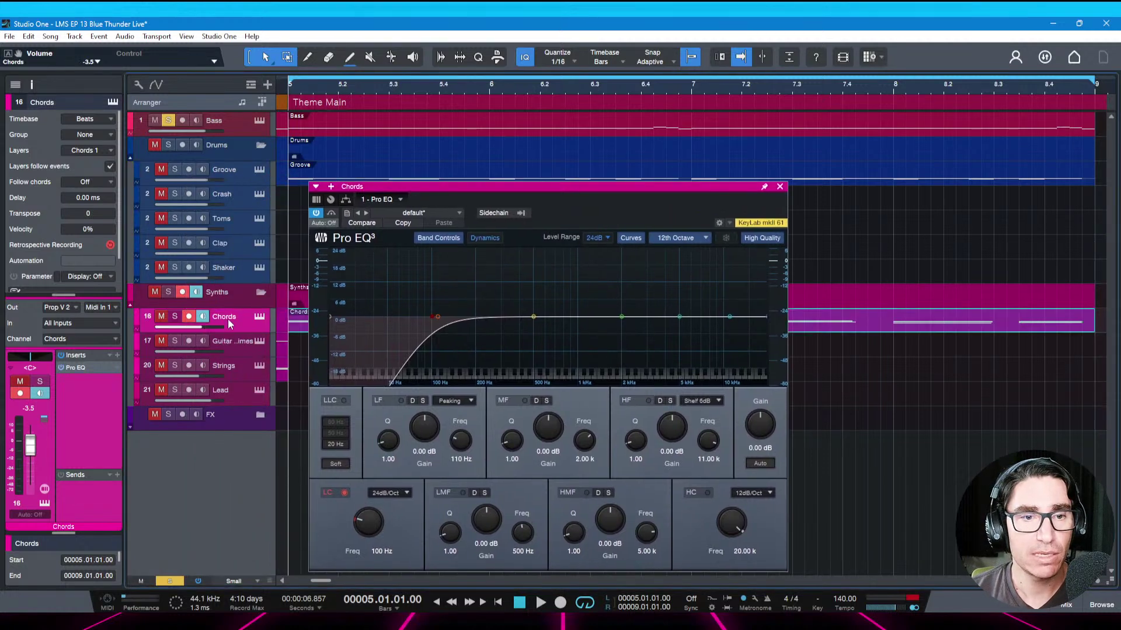
key(shift+m)
key(shift+s)
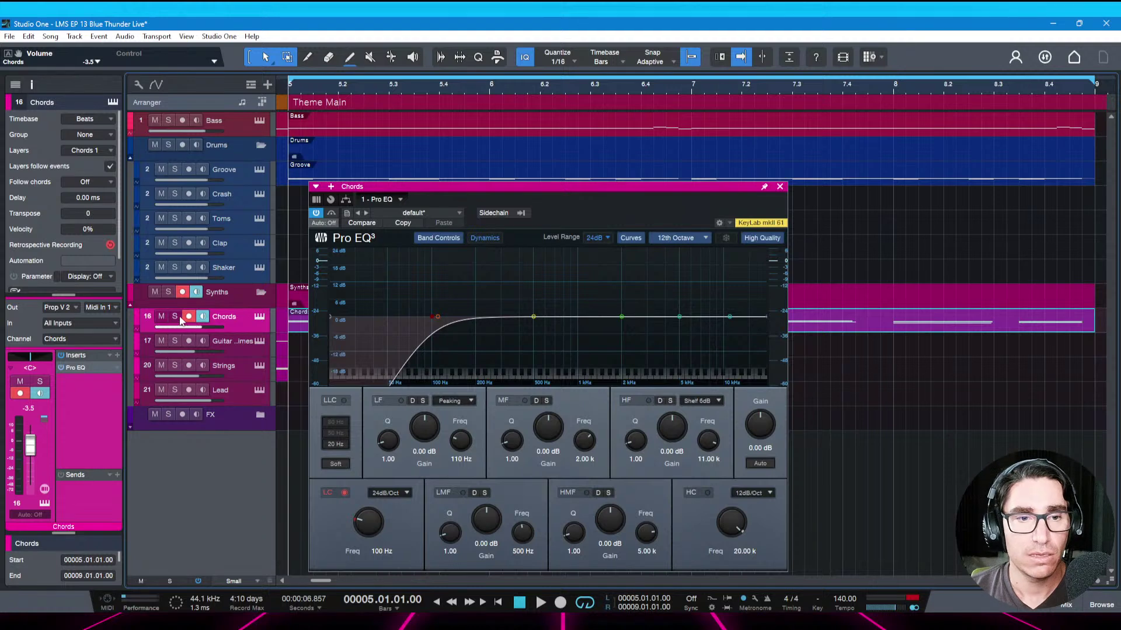
key(space)
drag(692, 183, 621, 155)
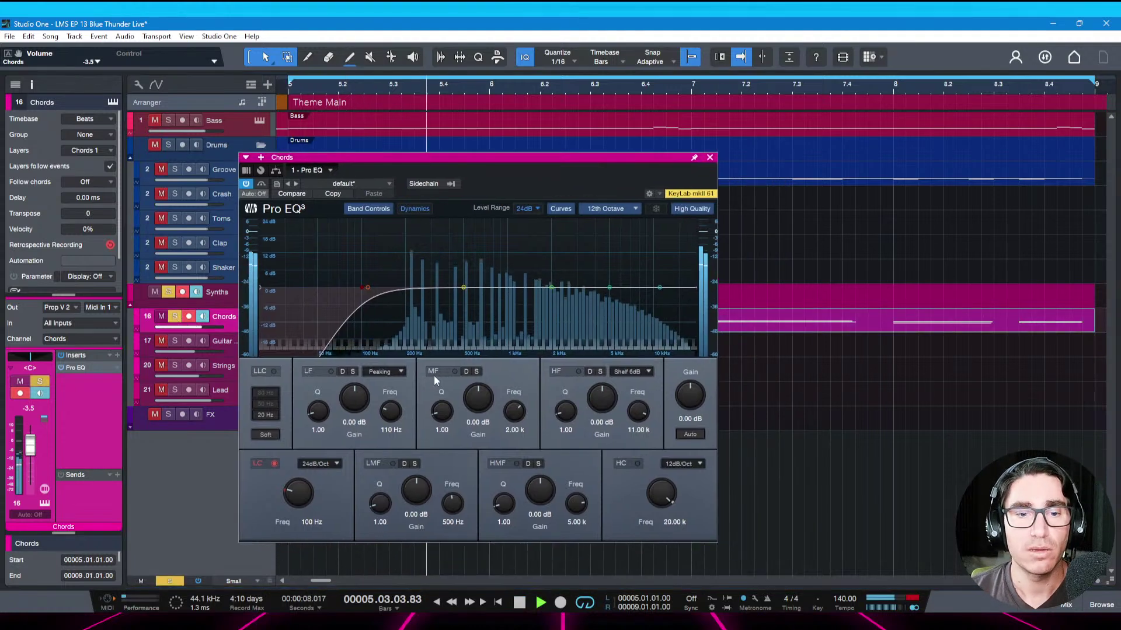
drag(298, 494, 296, 467)
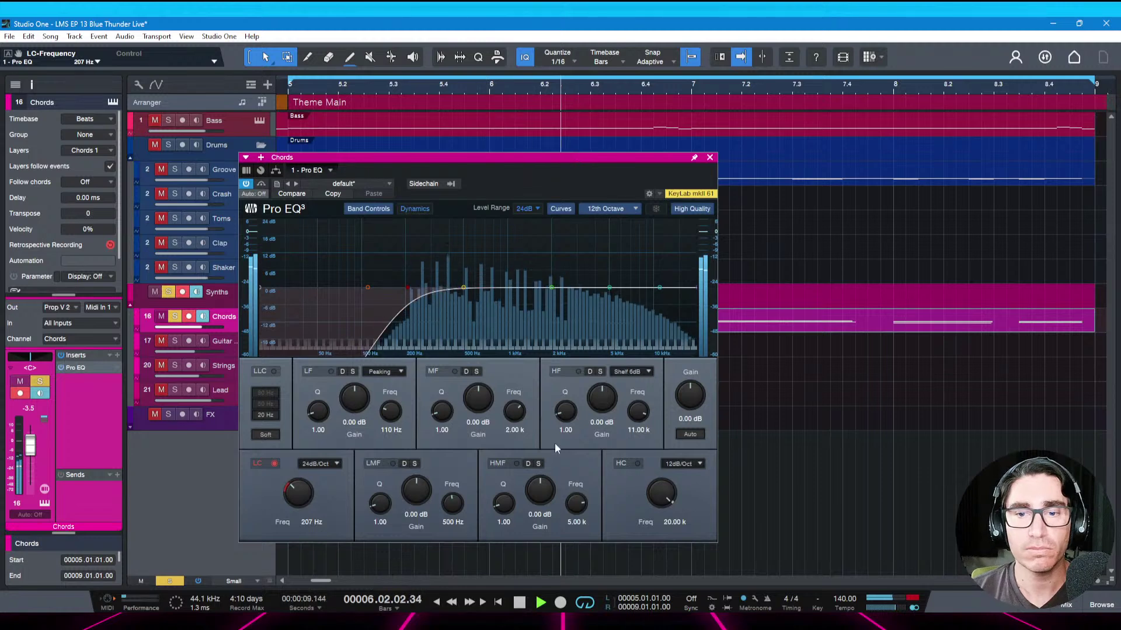
Enable the Chords EQ's high cut with a 24 dB/Oct slope at 8.43 kHz and save the song
click(640, 463)
click(672, 463)
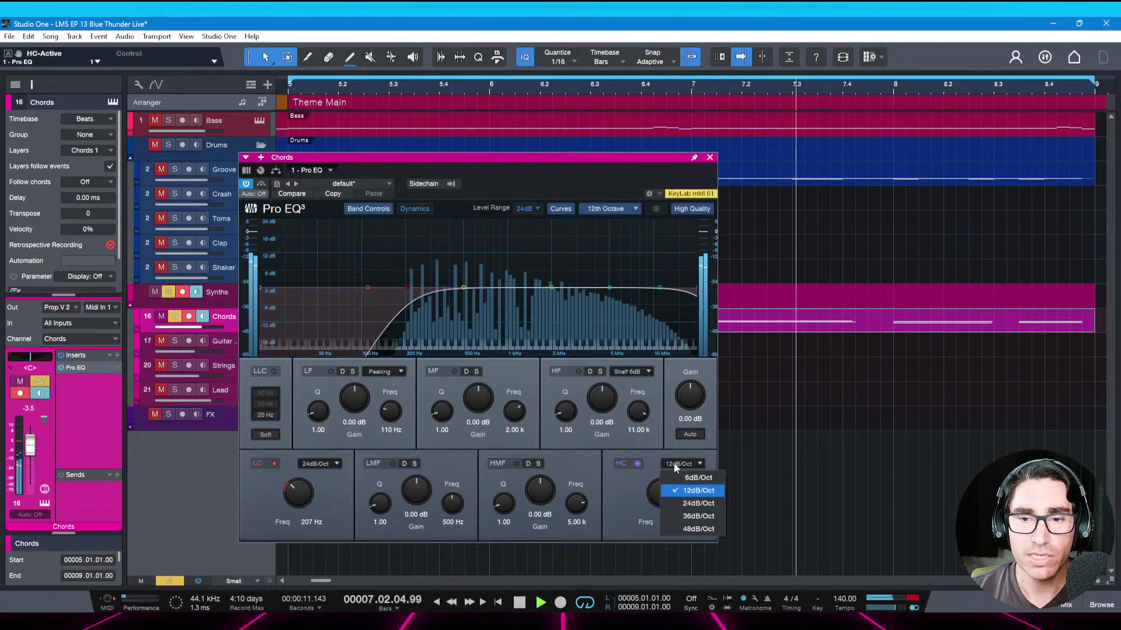
click(691, 503)
mouse_move(661, 495)
mouse_down()
mouse_move(664, 511)
mouse_move(650, 494)
mouse_up()
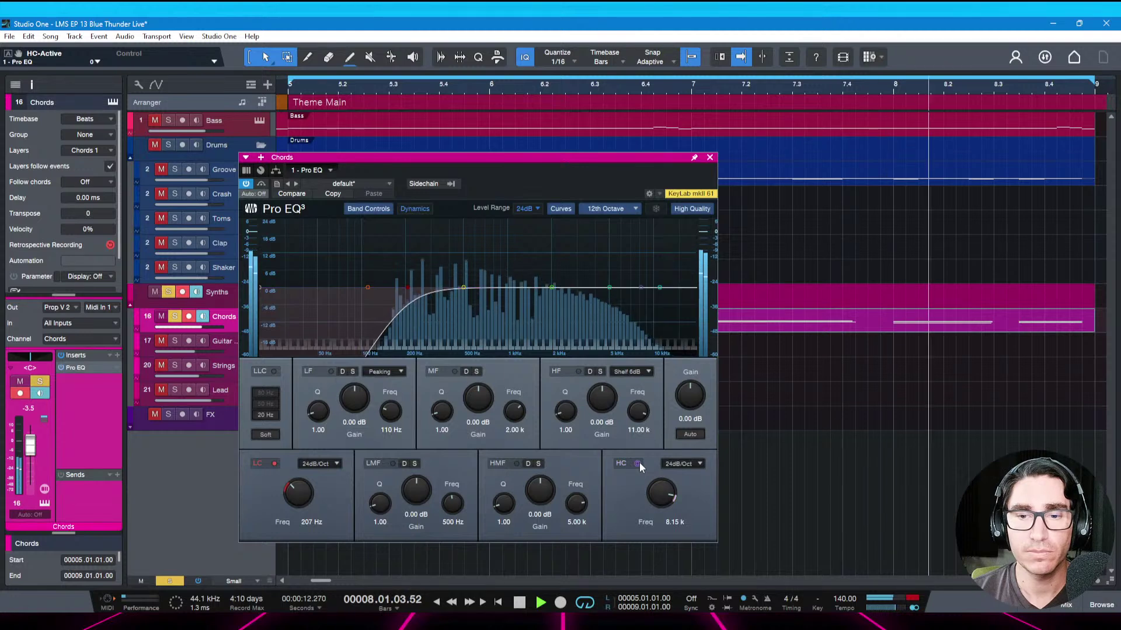
drag(651, 496, 657, 497)
key(ctrl+s)
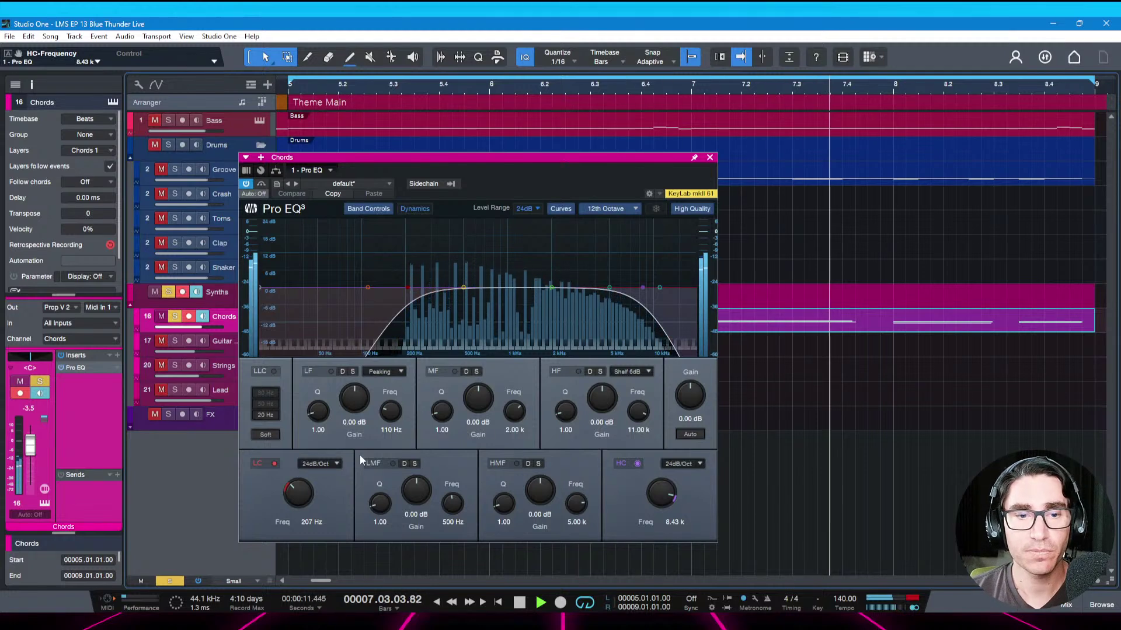
Compare the soloed Chords with the EQ's low cut switched off and on
click(274, 463)
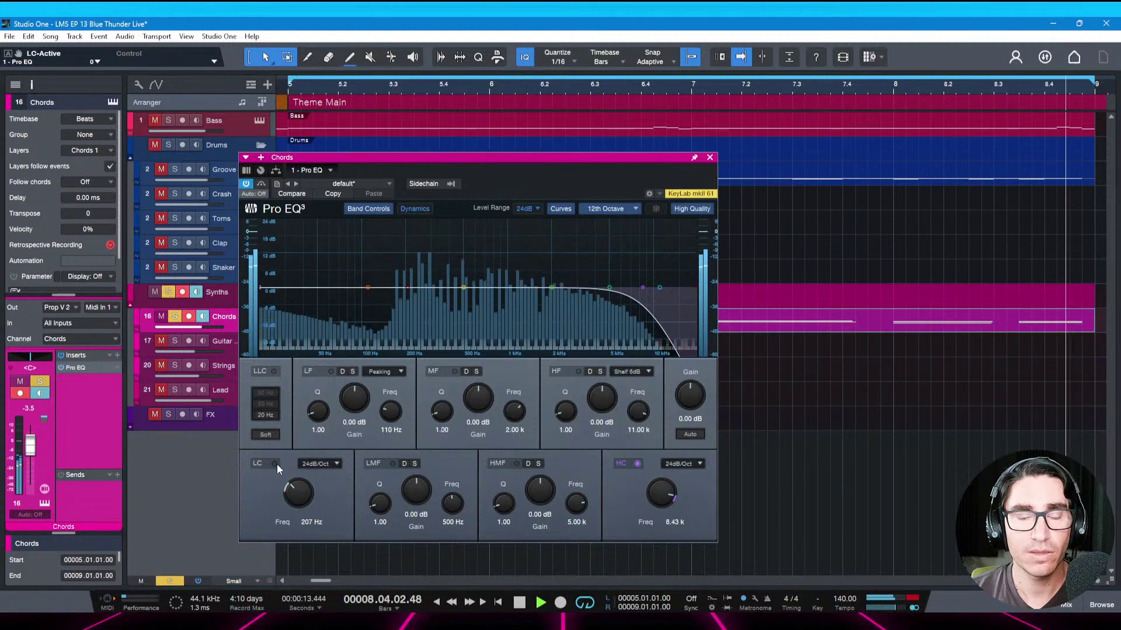
click(275, 463)
key(space)
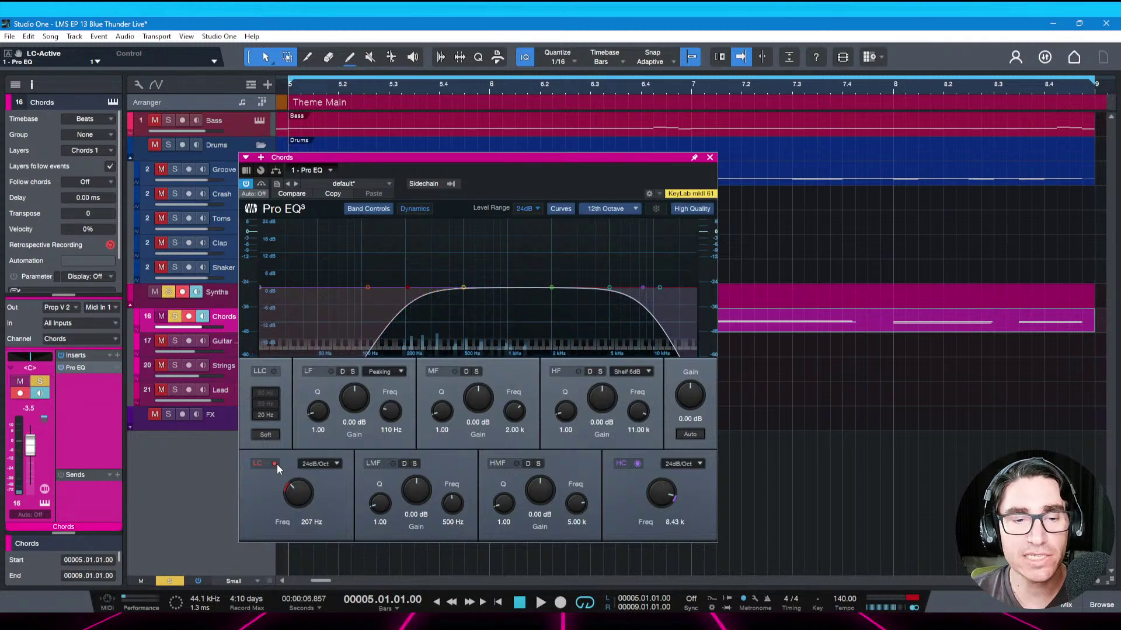
click(275, 464)
click(276, 464)
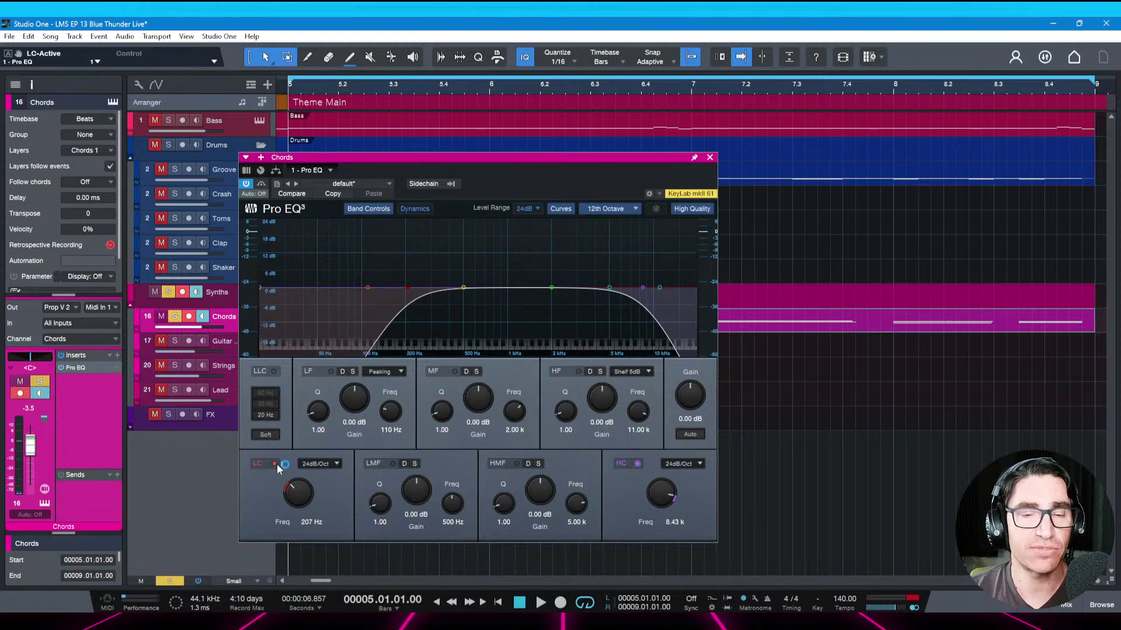
key(space)
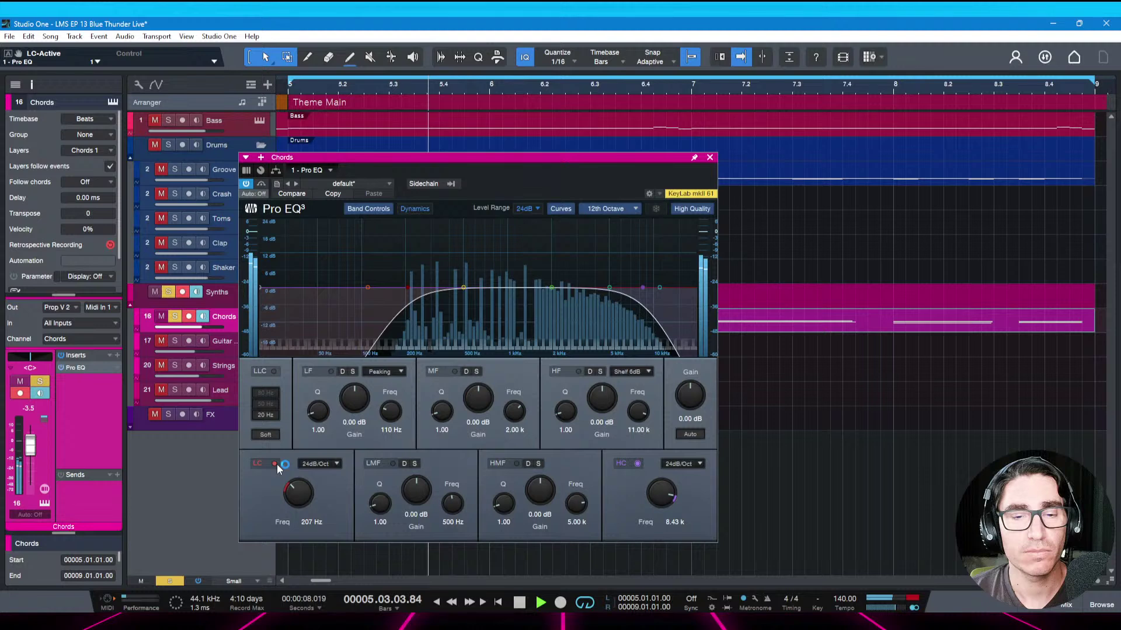
click(275, 464)
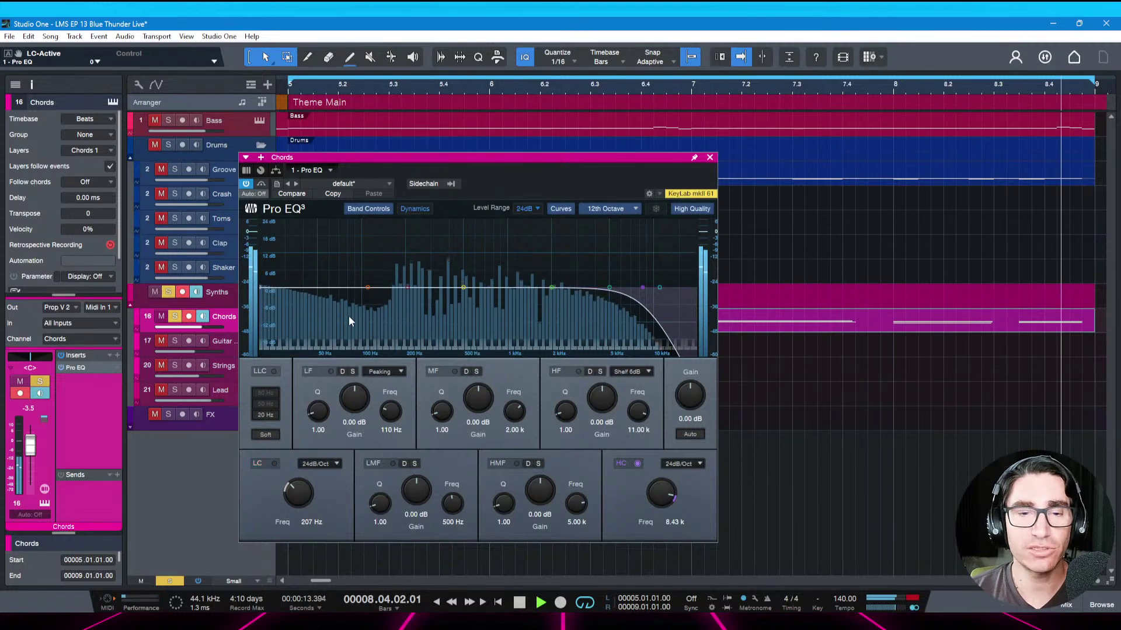
Close the Chords EQ, clear the solo, play the full mix and save the song
click(710, 157)
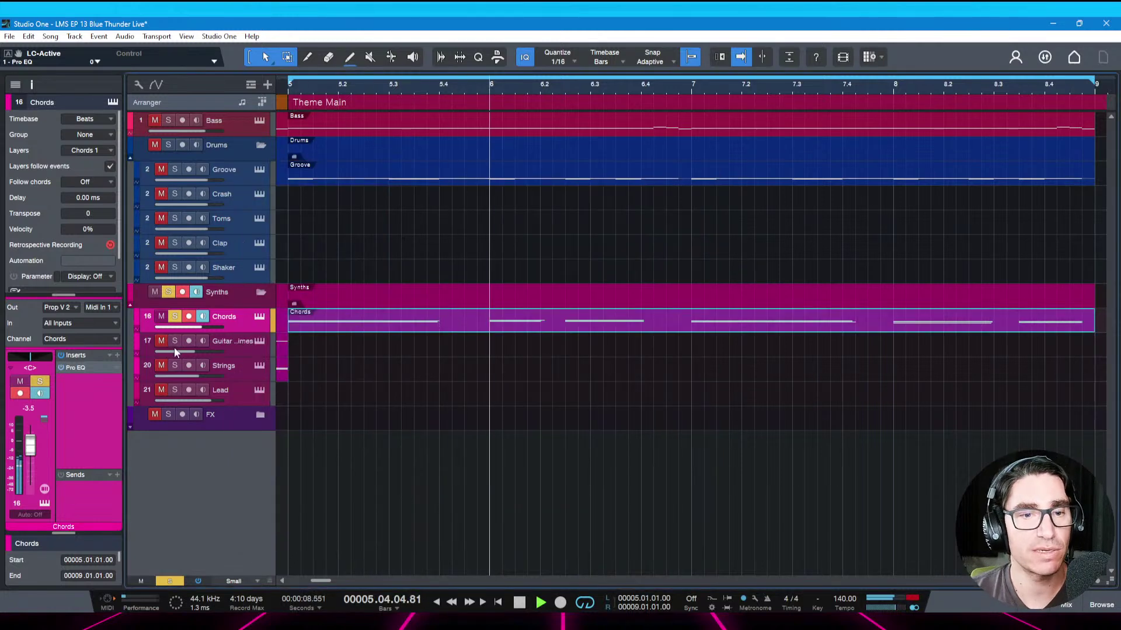
key(space)
key(space)
key(ctrl+s)
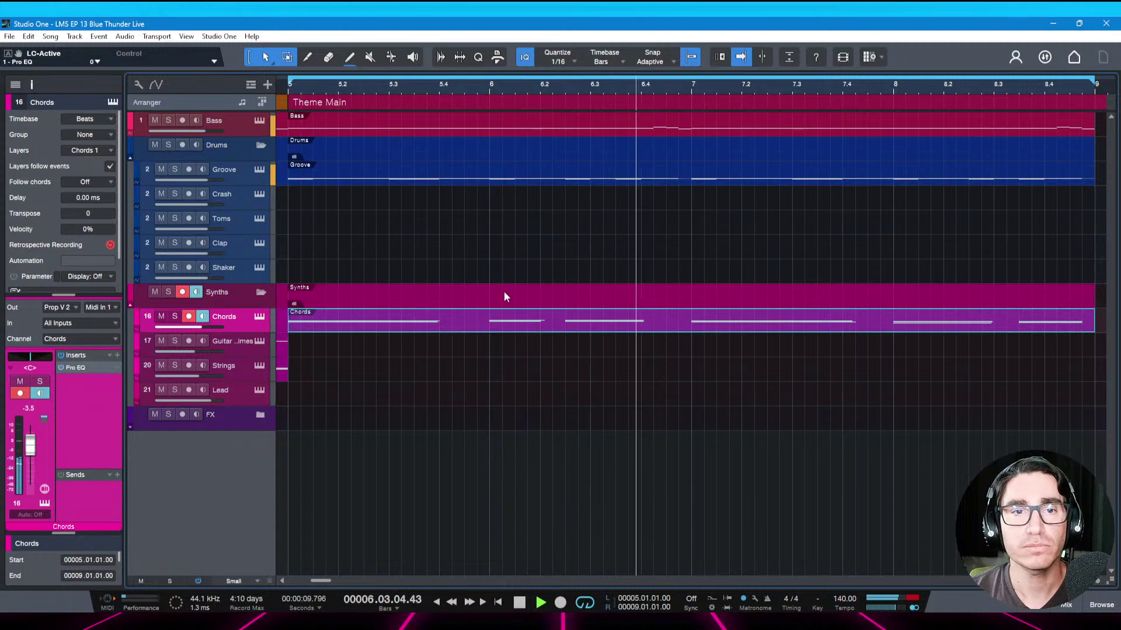
Switch the Chords EQ's low cut back on, raise it to 254 Hz during playback and close the EQ
drag(540, 87, 491, 80)
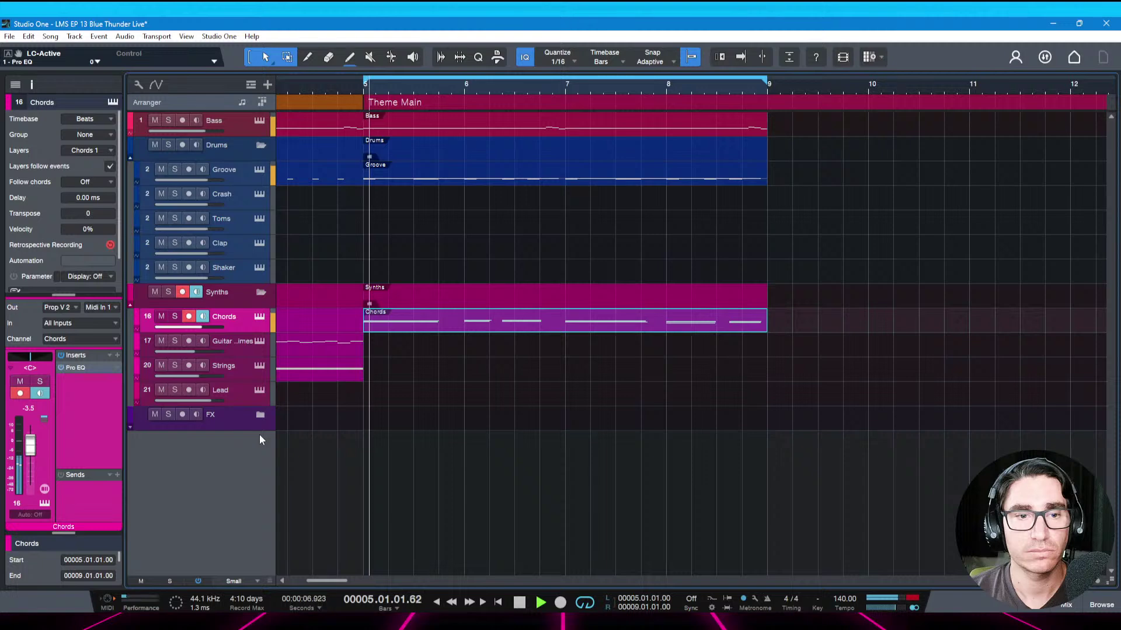
click(76, 368)
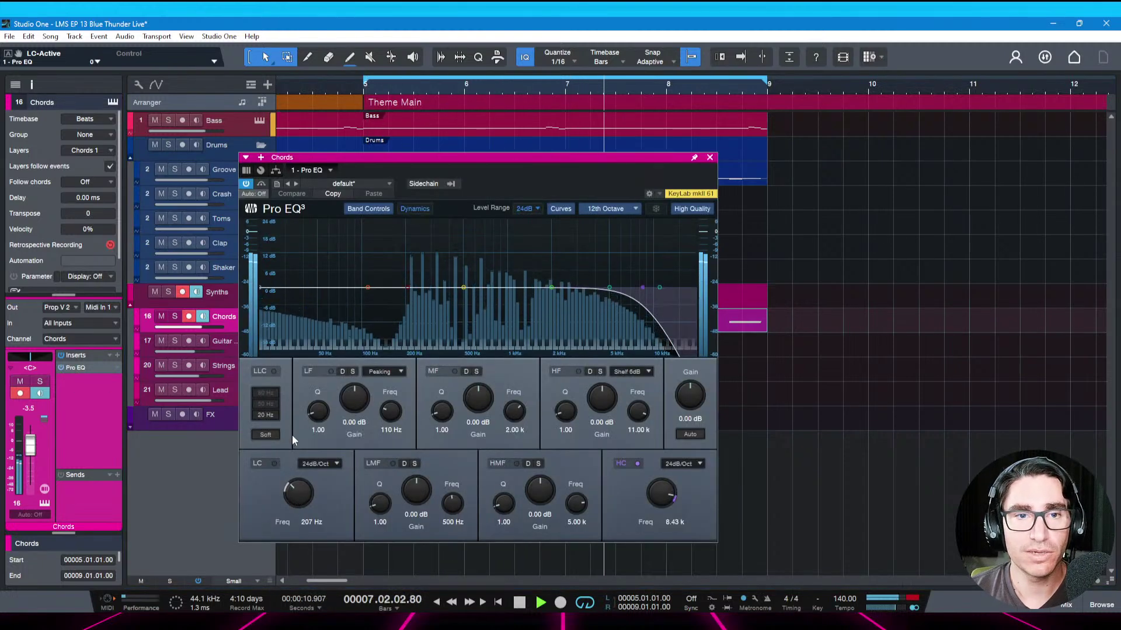
click(272, 462)
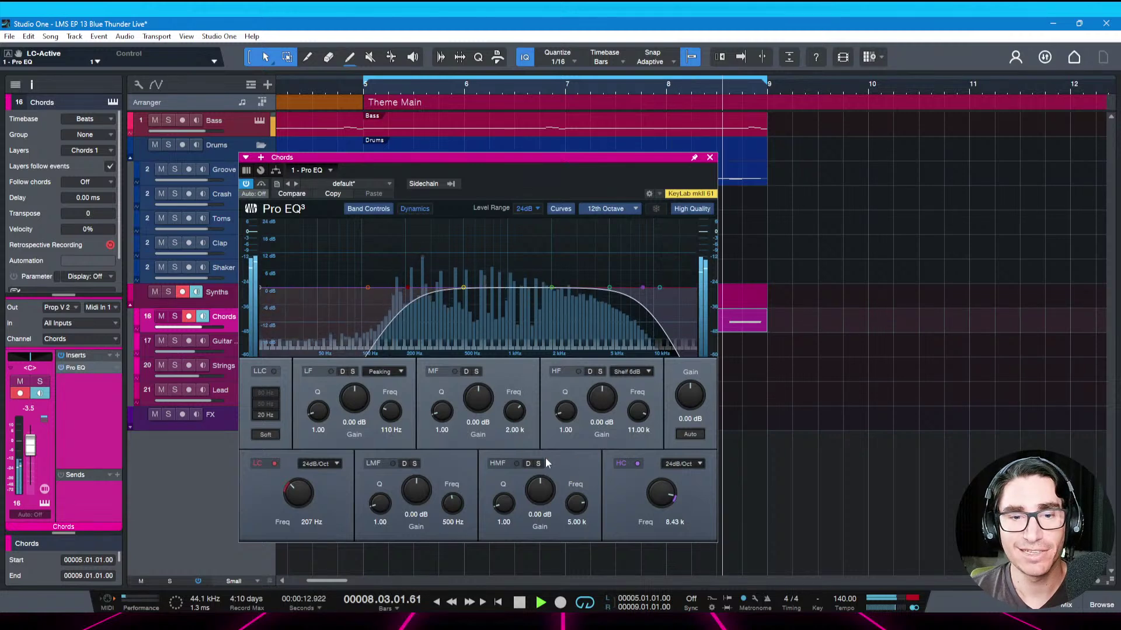
drag(303, 500, 303, 496)
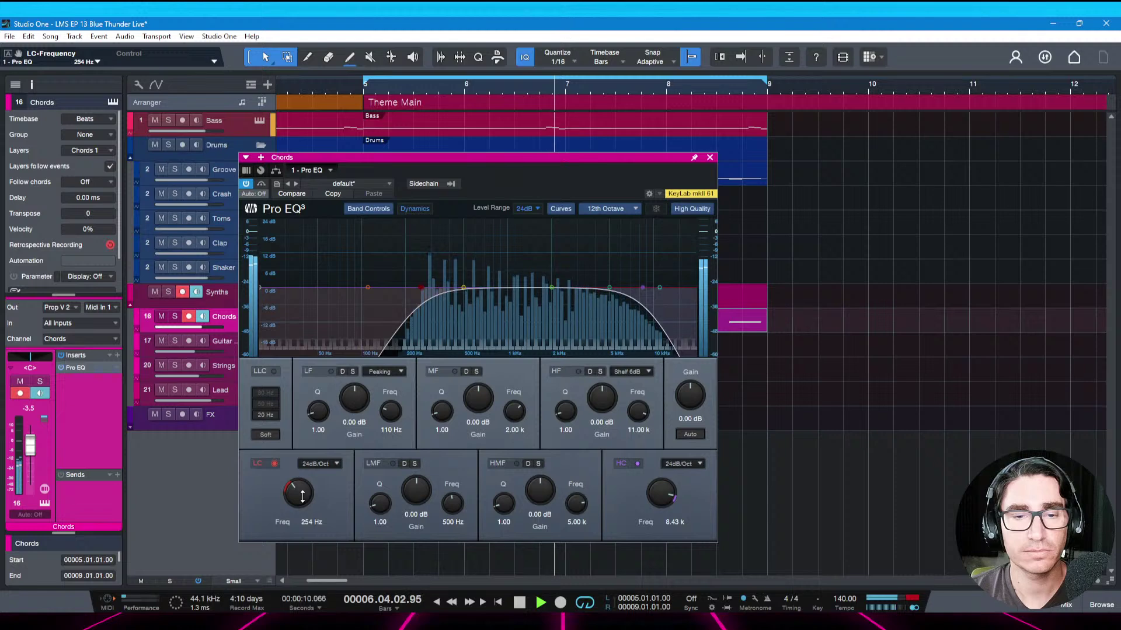
key(Escape)
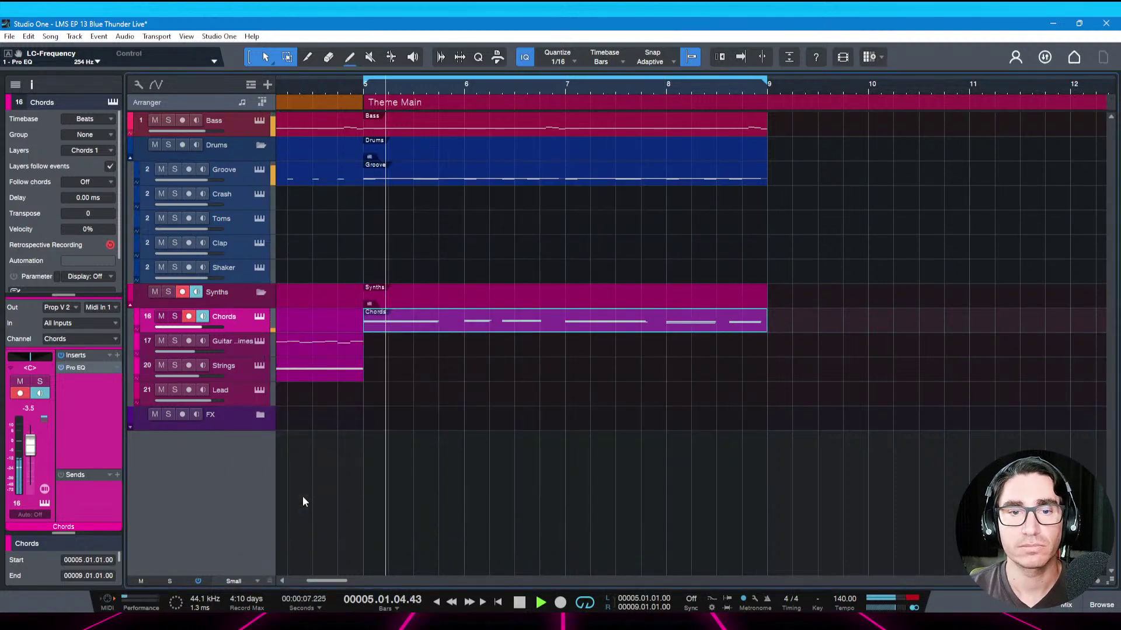
key(space)
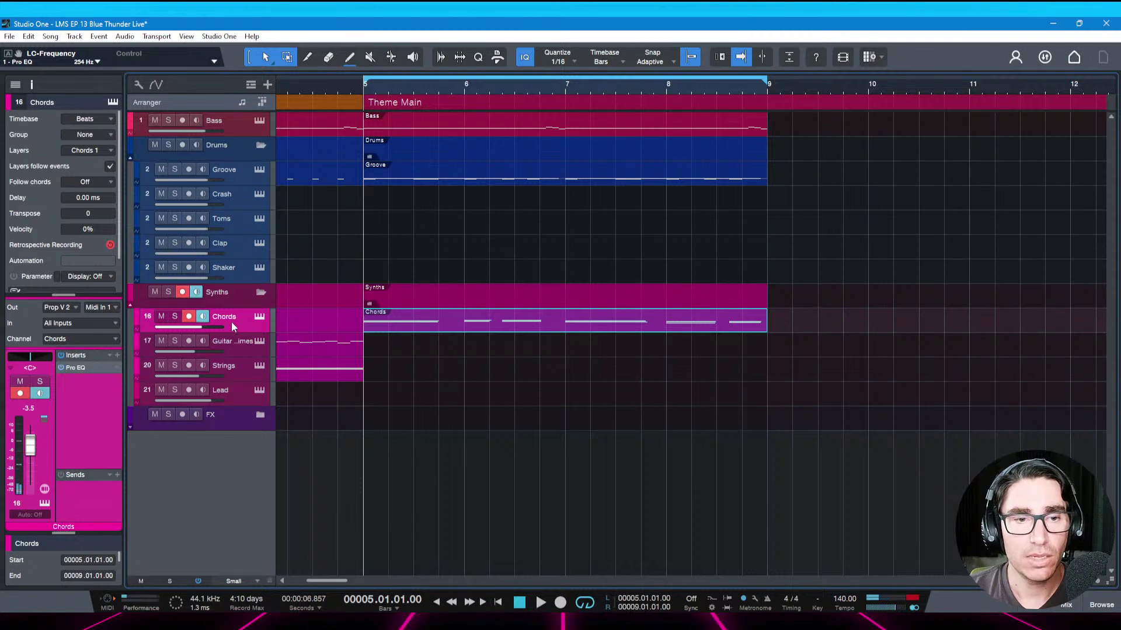
Add a Synth Verb send to the Chords, set its level to -23.7 dB during playback and save the song
click(115, 477)
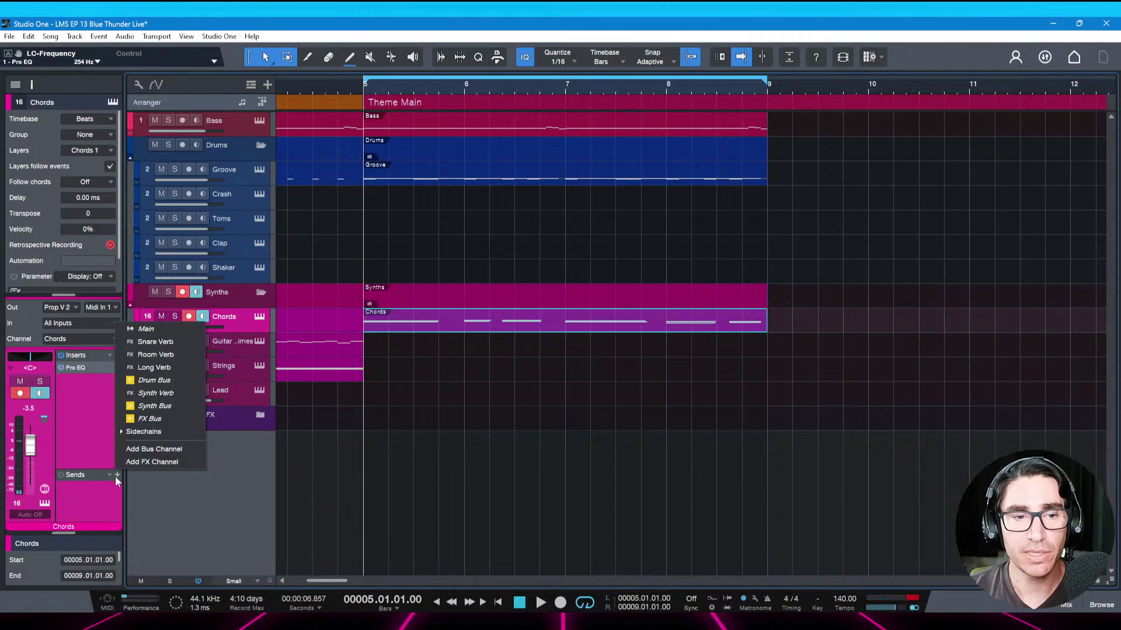
click(154, 396)
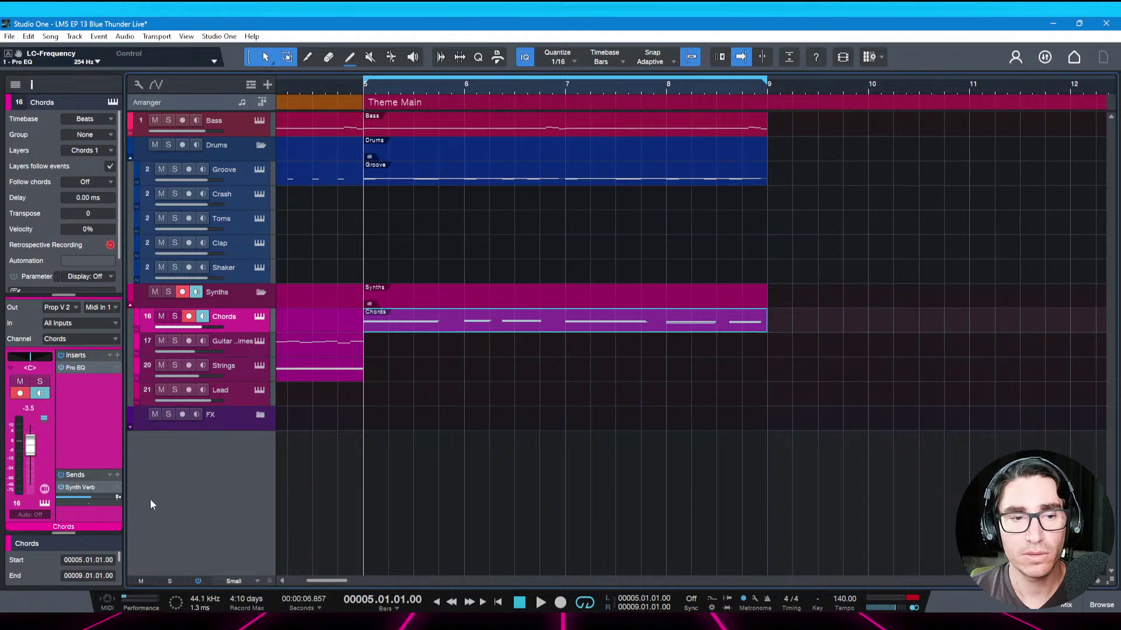
key(space)
drag(89, 499, 75, 499)
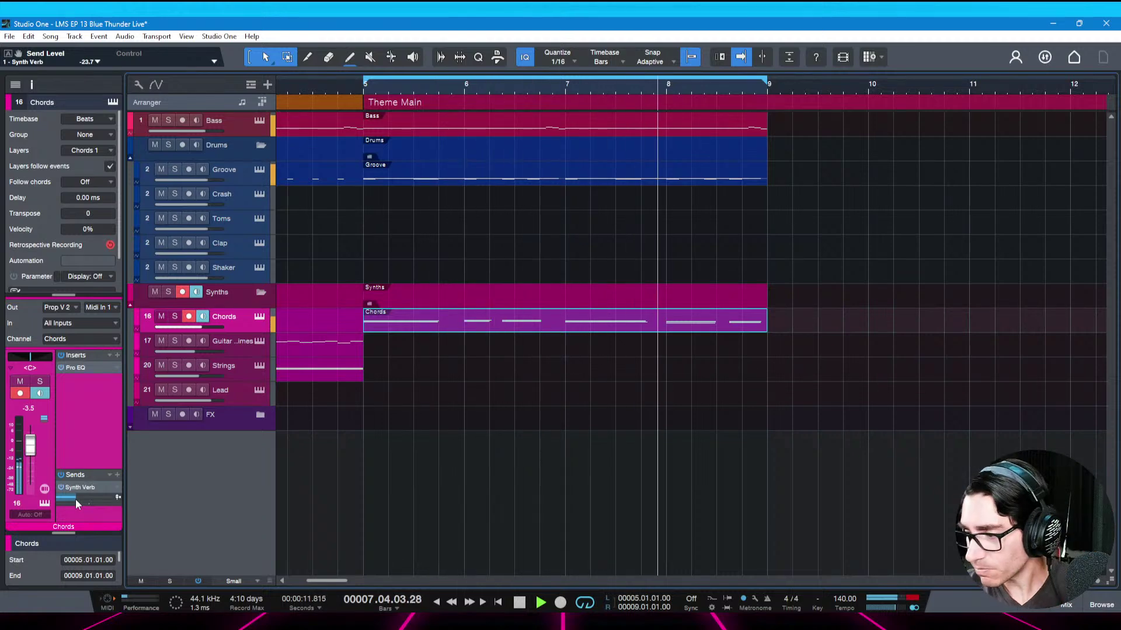
key(ctrl+s)
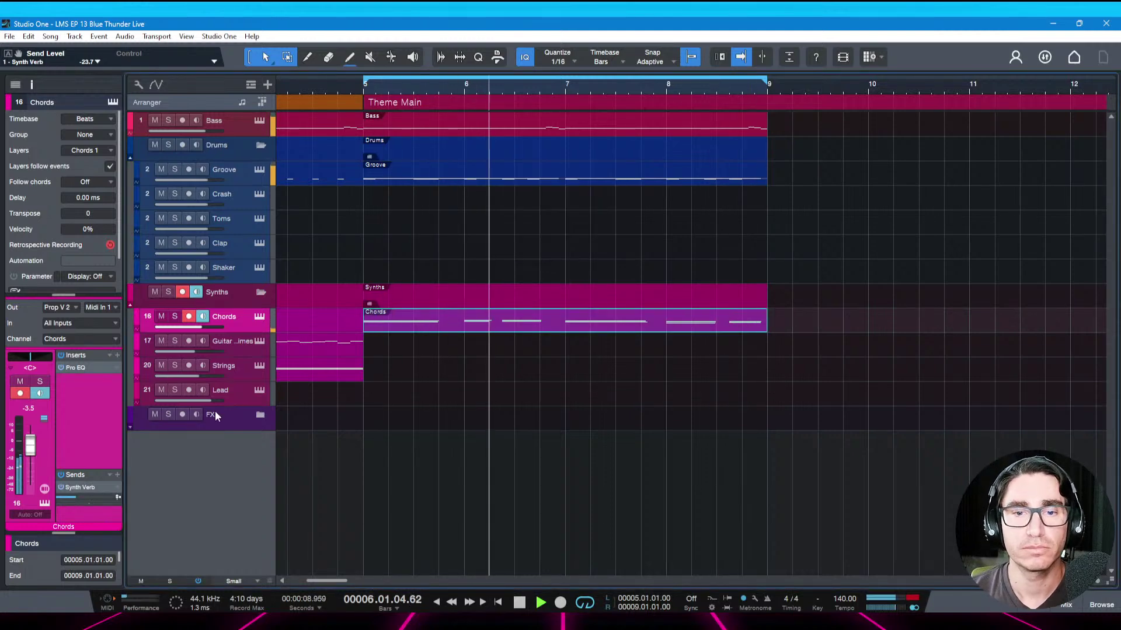
key(space)
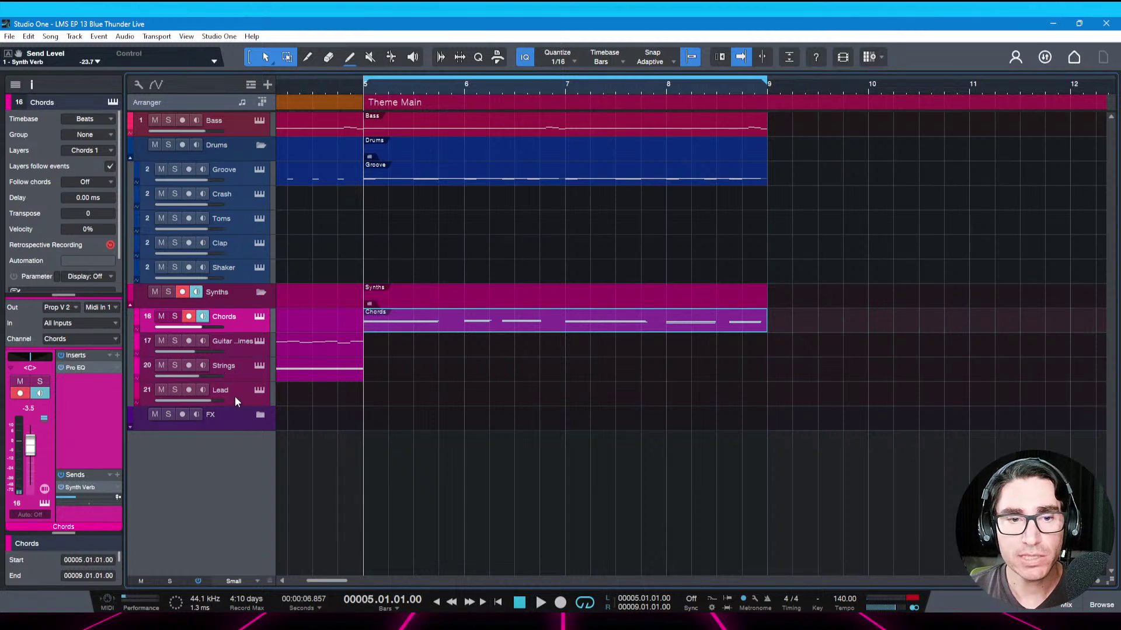
Duplicate the Theme Intro Guitar Chimes part into Theme Main, starting at bar 5
click(235, 397)
click(242, 328)
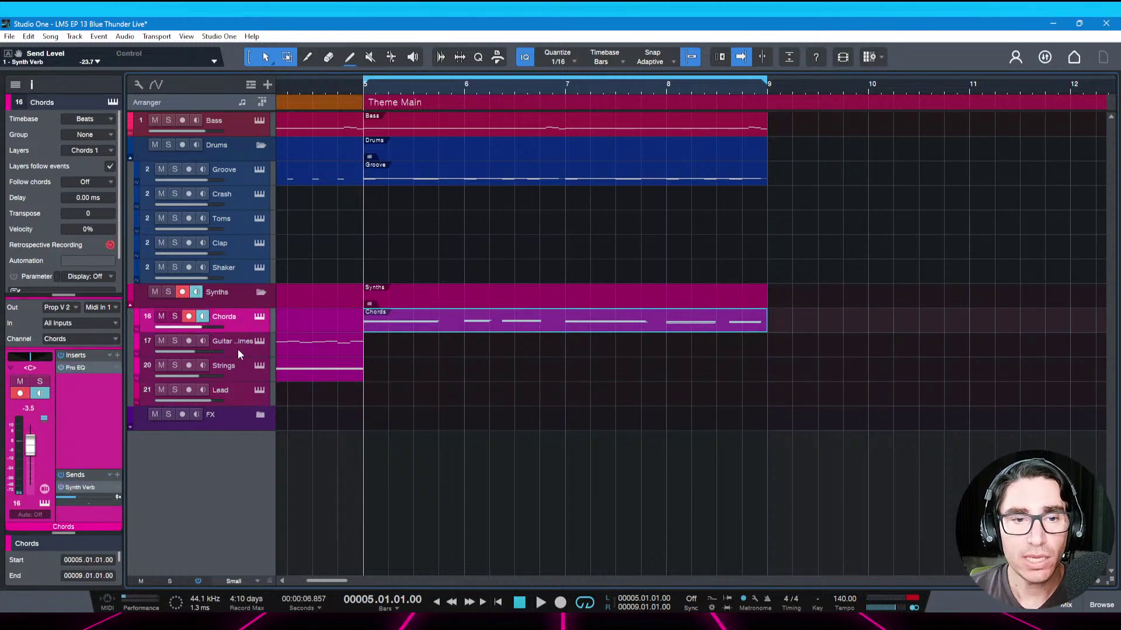
drag(345, 582, 326, 582)
click(402, 353)
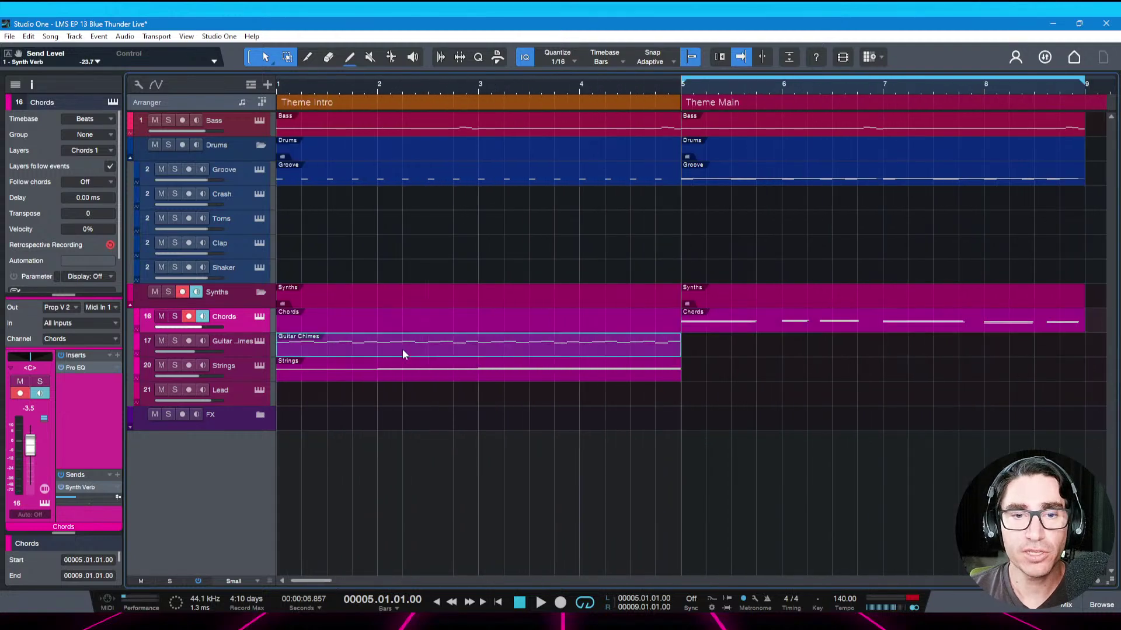
key(d)
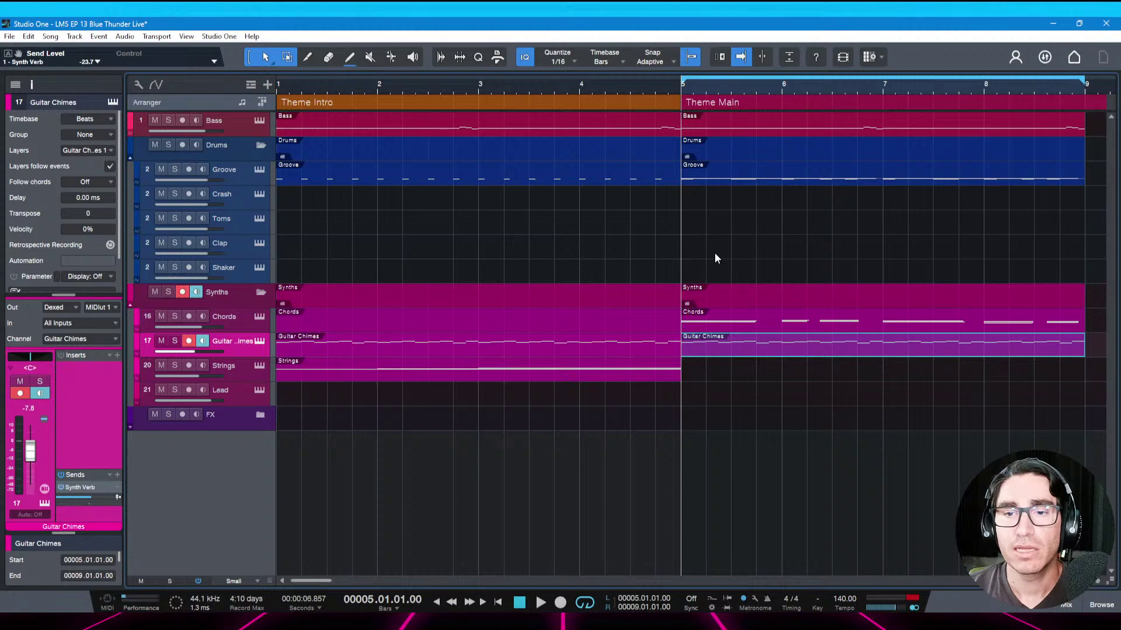
scroll(588, 356, right, 5)
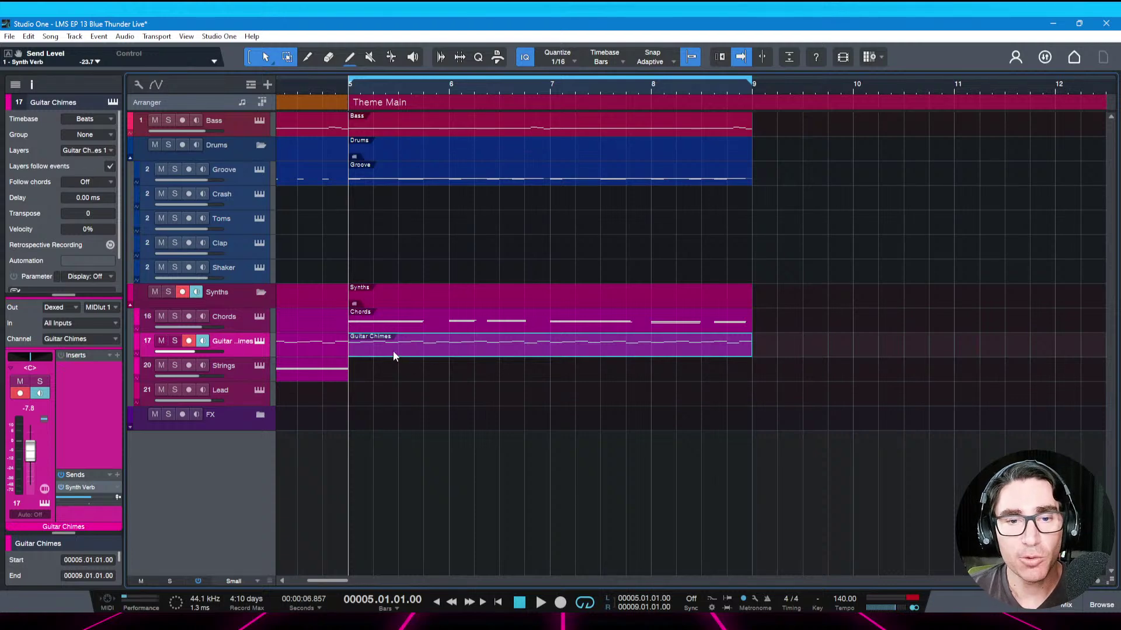
Review the intro Guitar Chimes notes, play the Theme Main loop with the duplicated part and save the song
drag(335, 581, 320, 582)
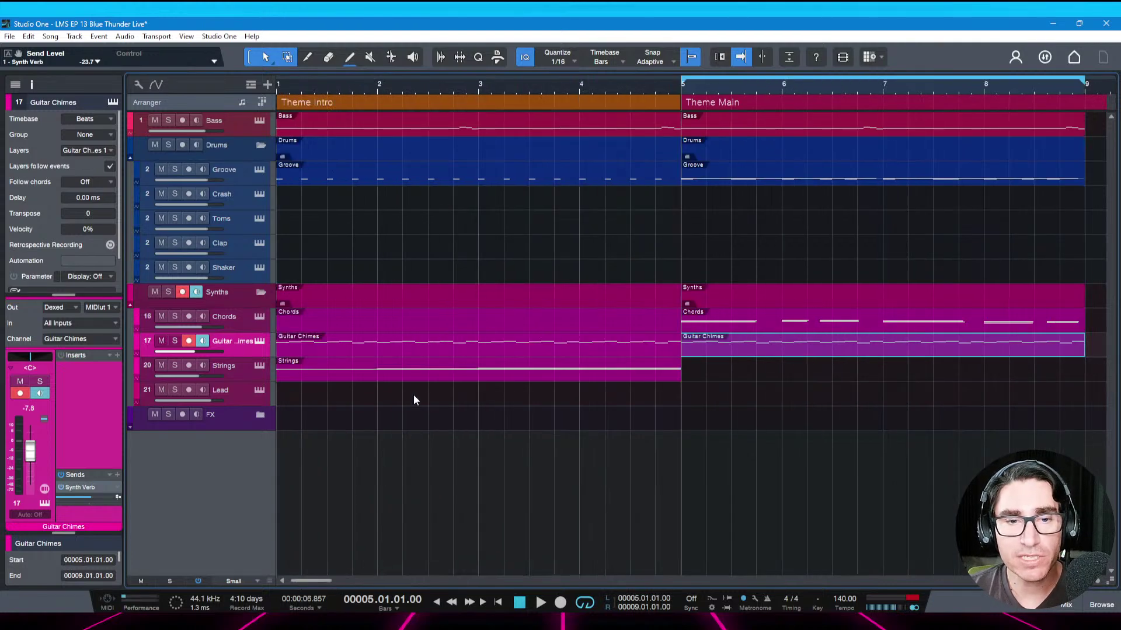
double_click(405, 349)
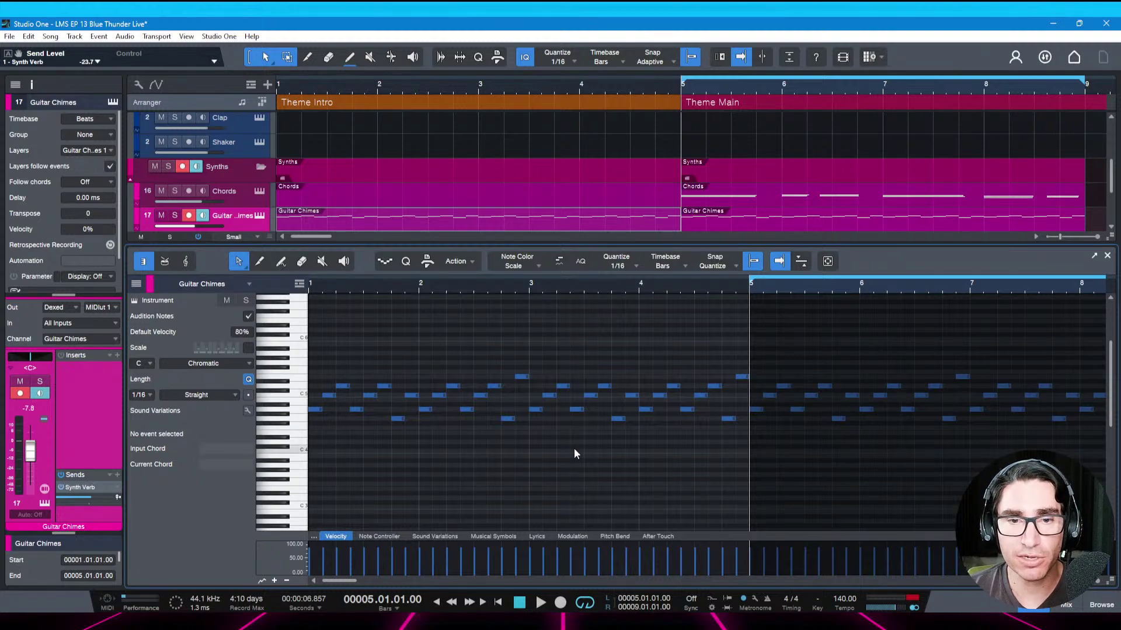
key(F2)
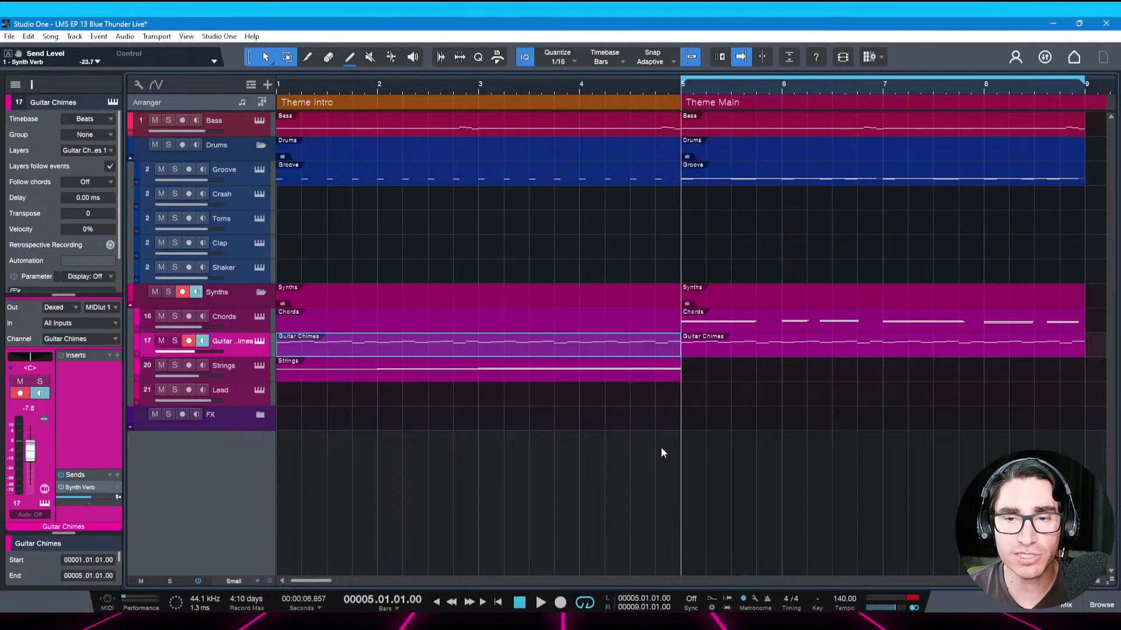
scroll(662, 449, right, 5)
key(space)
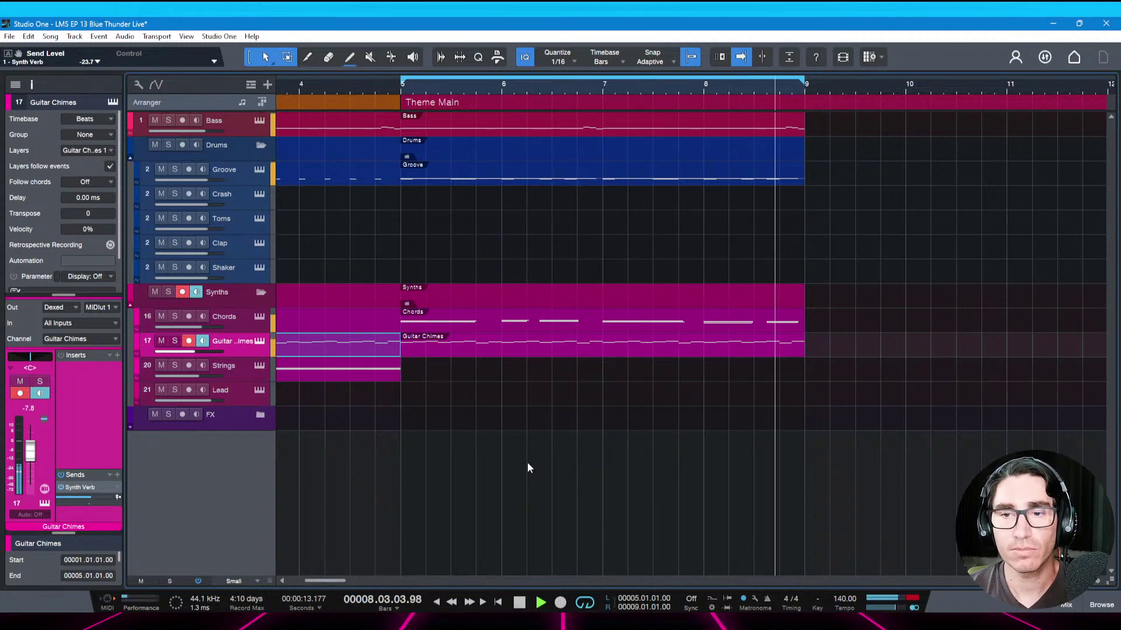
key(ctrl+s)
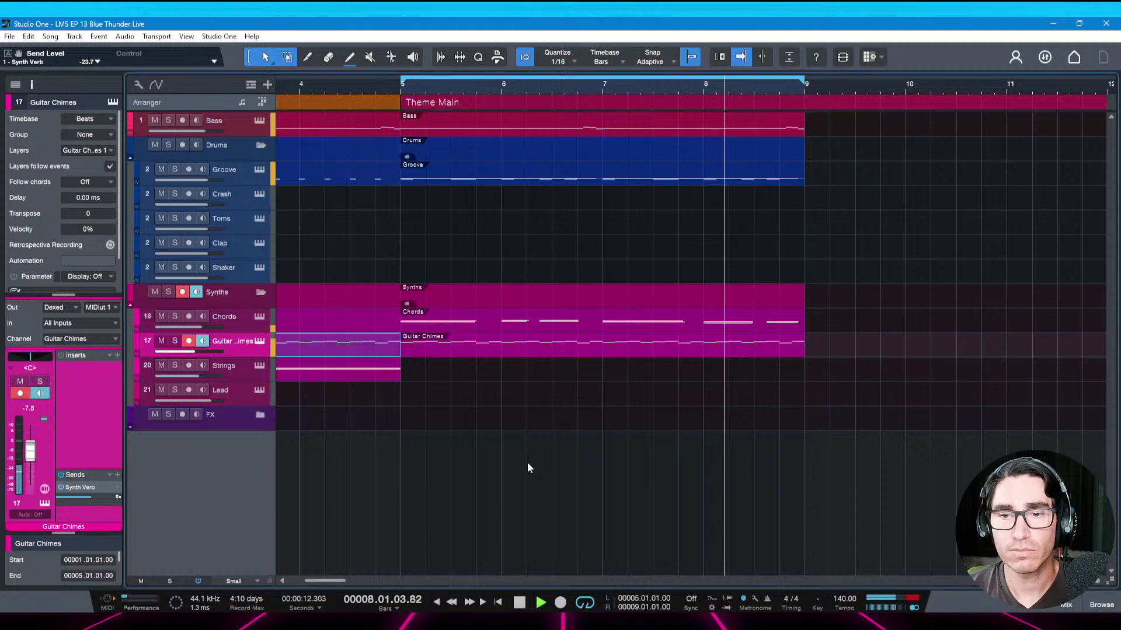
key(space)
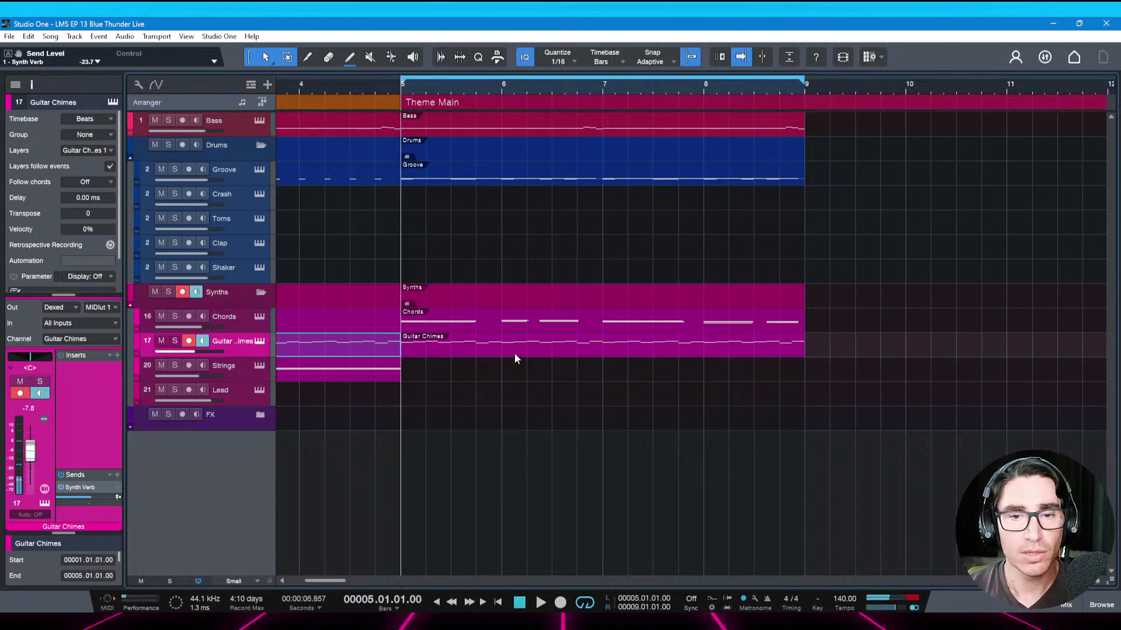
Open Theme Main's Guitar Chimes part in the note editor and audition it from bar 6
double_click(514, 354)
drag(618, 289, 565, 295)
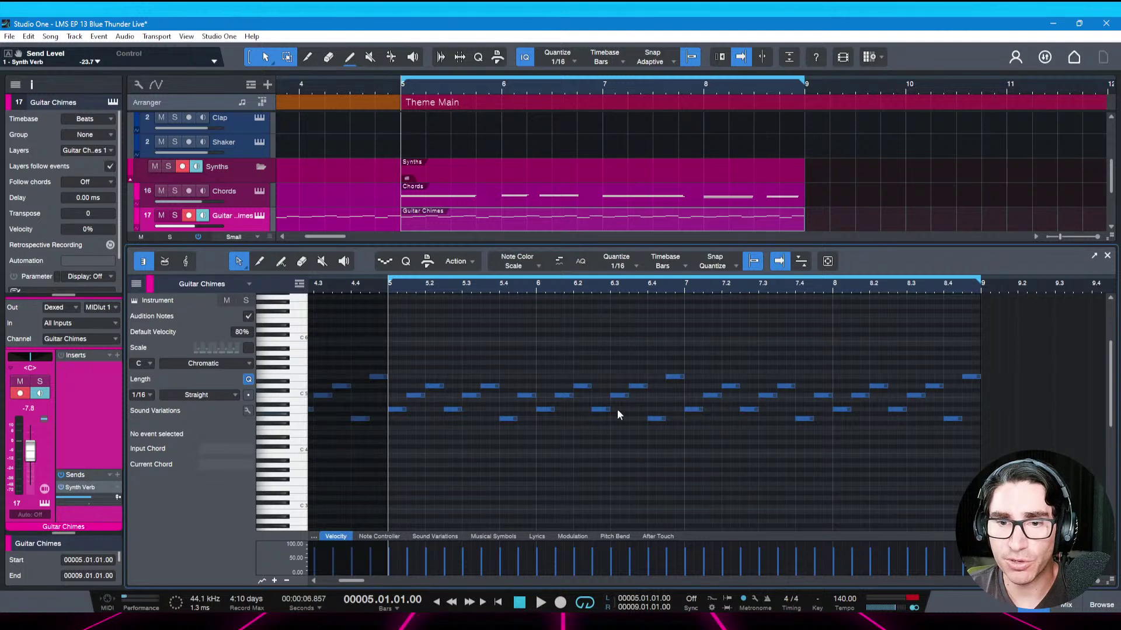
click(537, 289)
key(space)
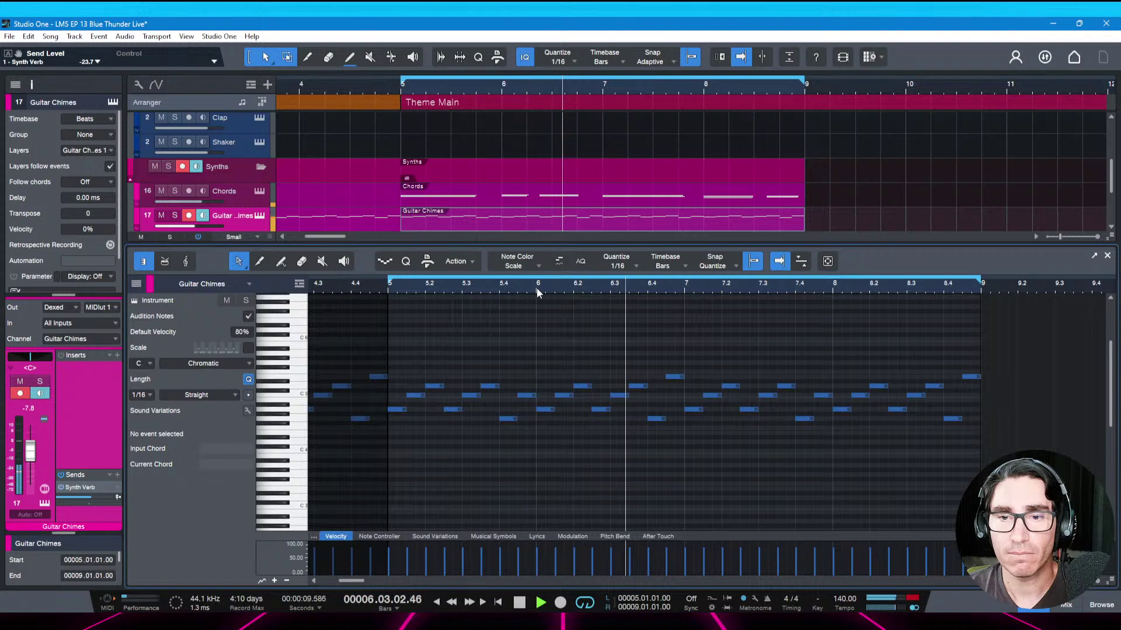
key(space)
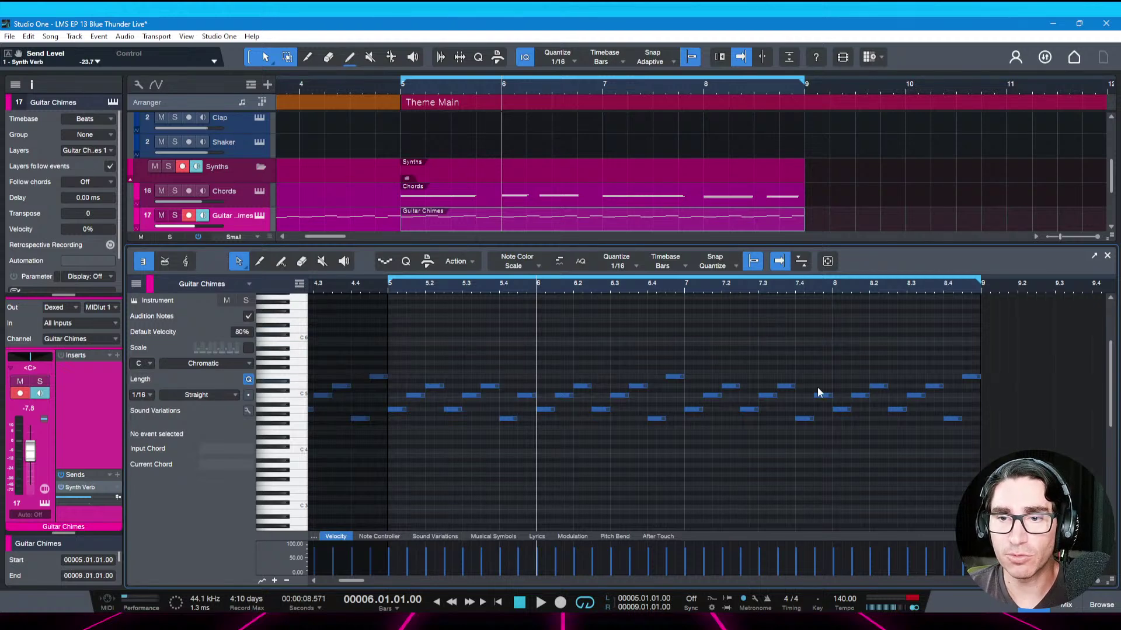
Check the Guitar Chimes notes around bar 8, play the whole Theme Main loop and save the song
scroll(779, 401, right, 1)
click(814, 289)
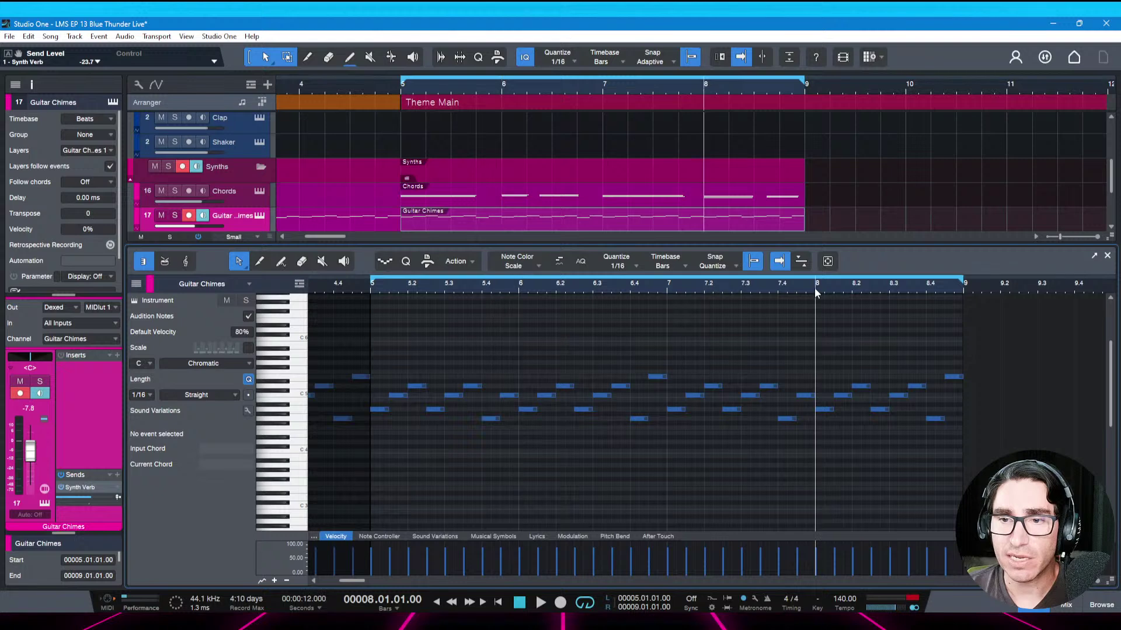
scroll(863, 285, up, 2)
scroll(850, 299, up, 2)
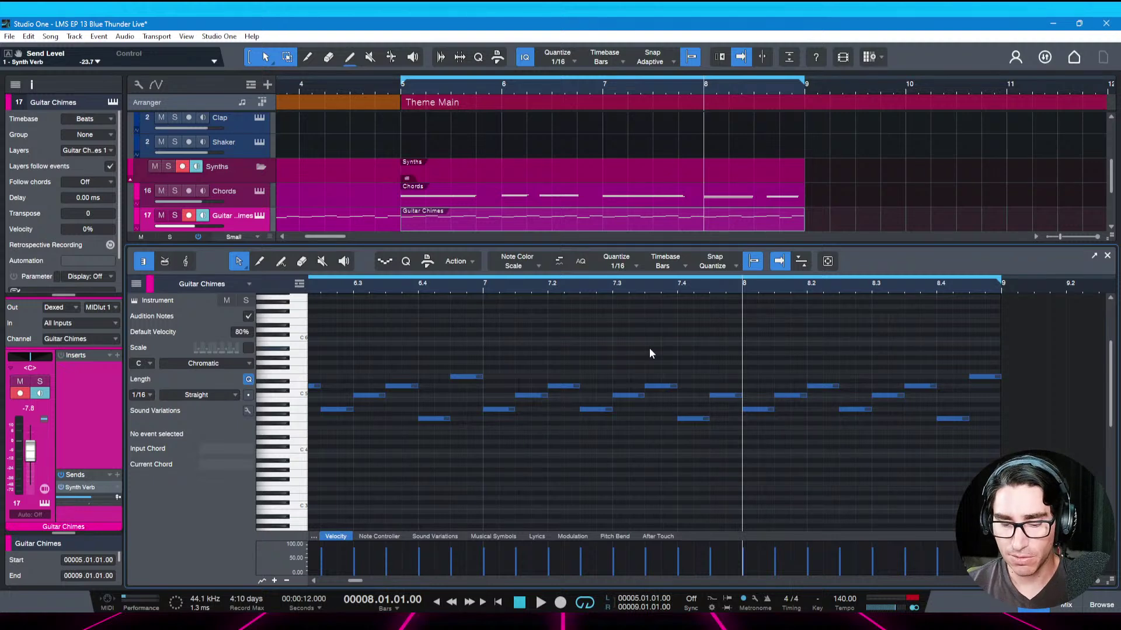
key(z)
key(space)
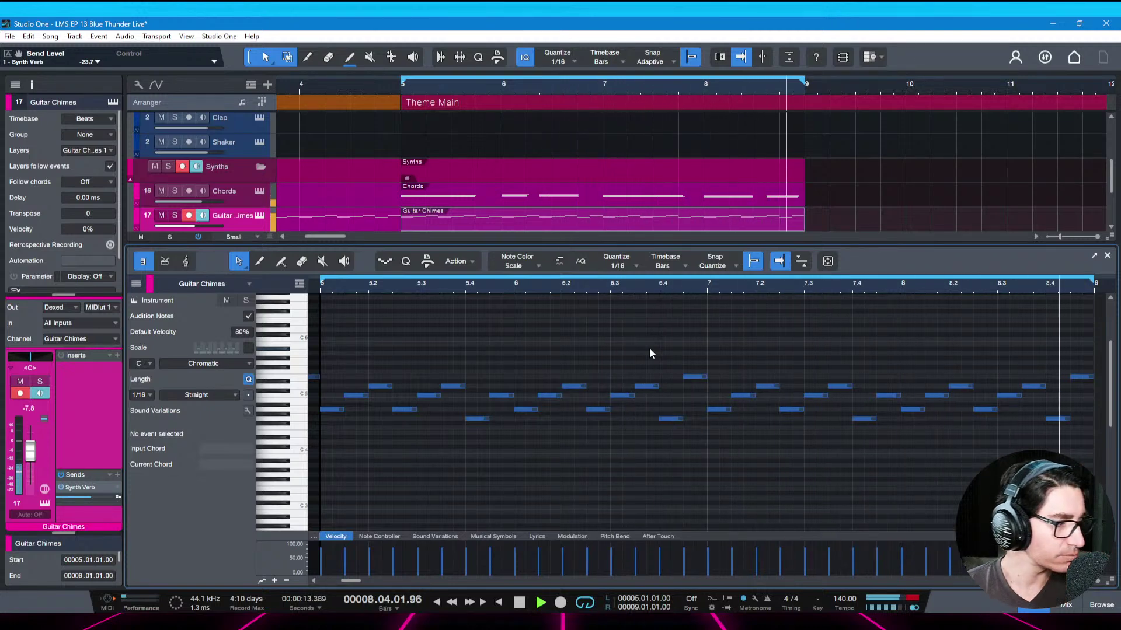
key(ctrl+s)
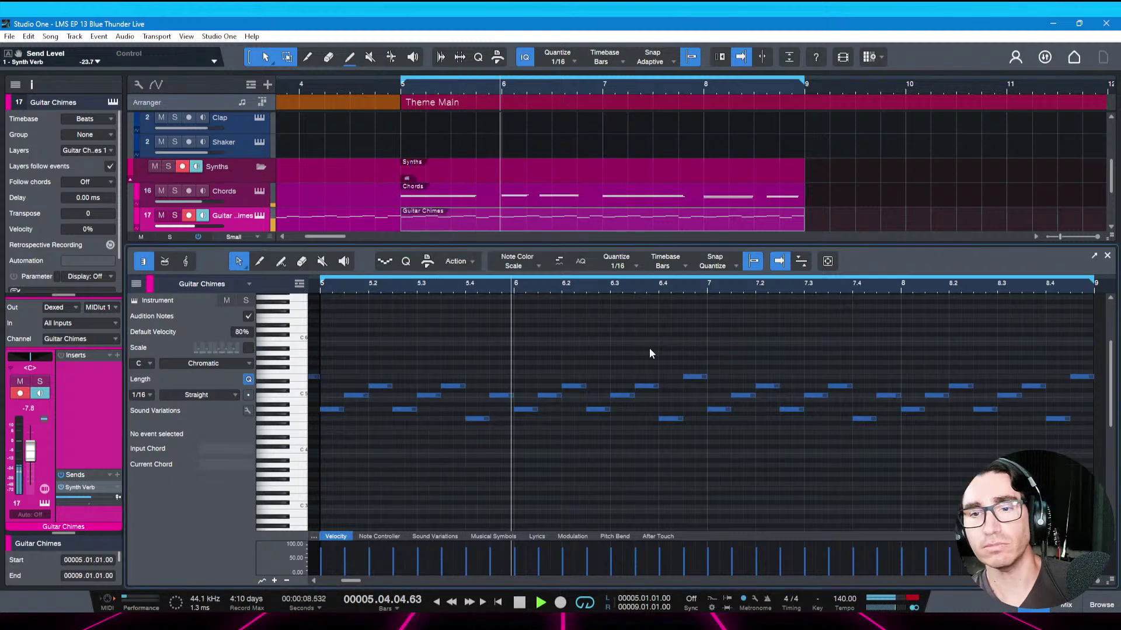
key(space)
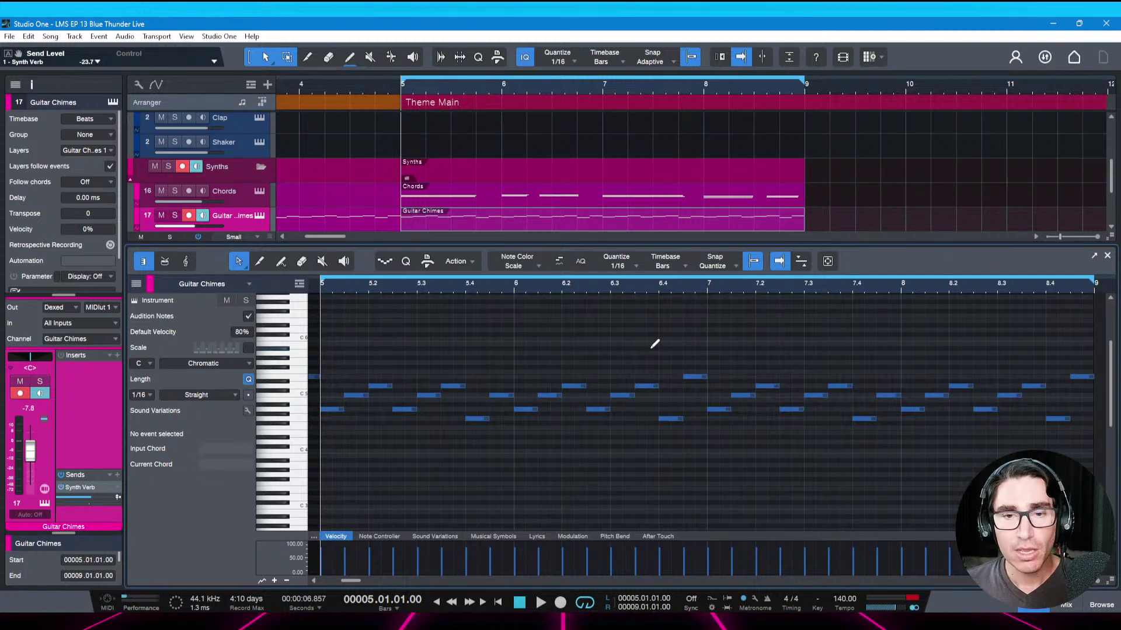
Play the Theme Main loop again, close the Guitar Chimes note editor and save the song
key(space)
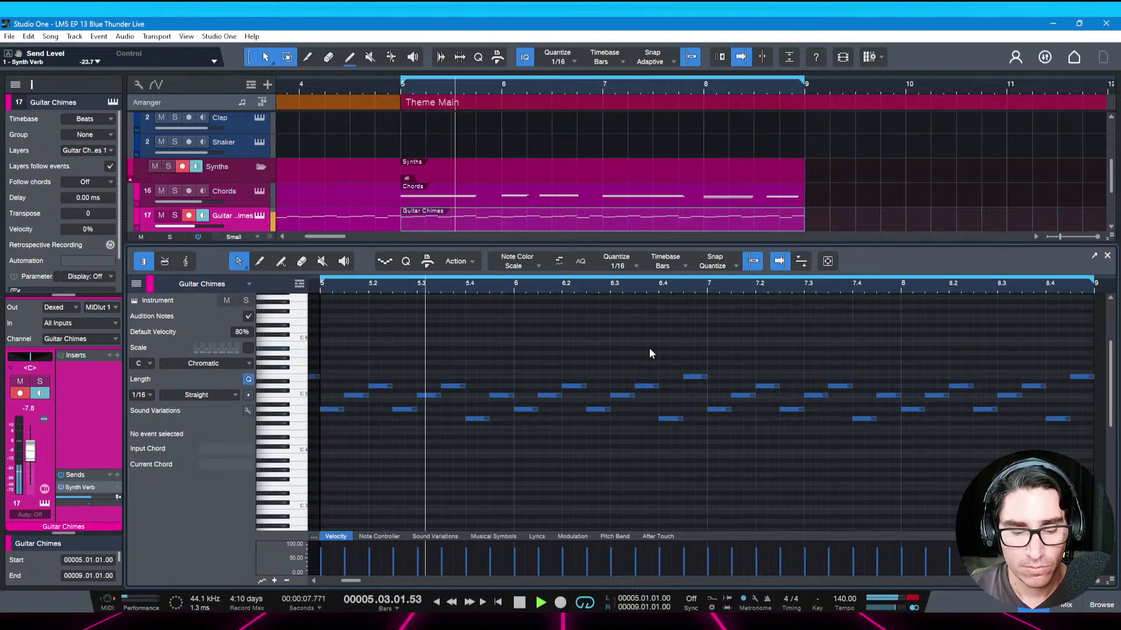
key(F2)
key(ctrl+s)
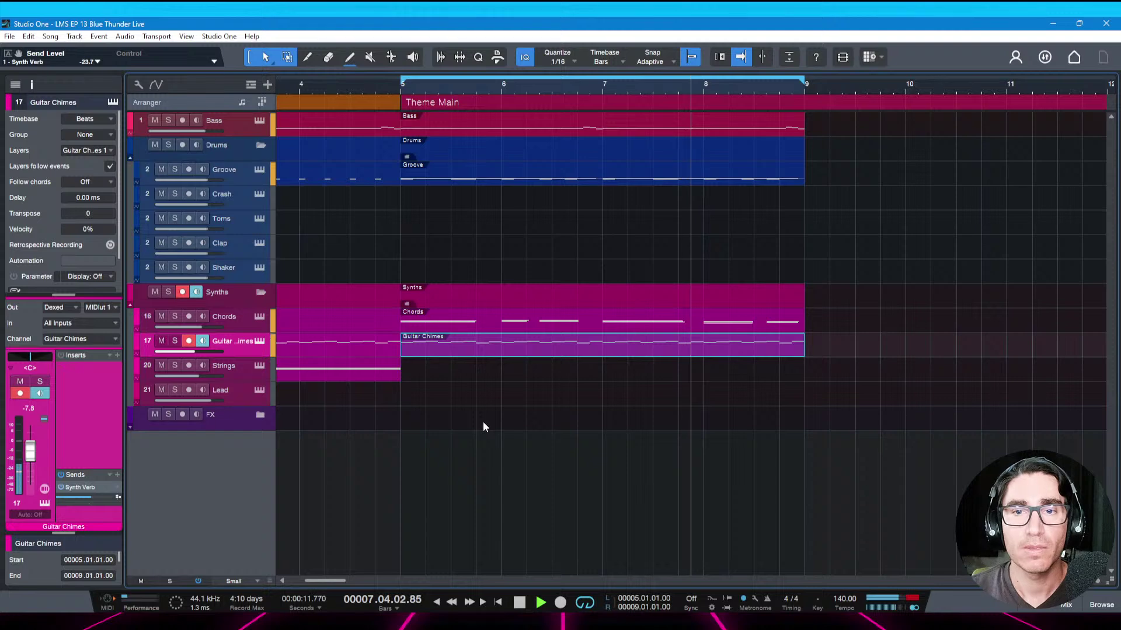
key(space)
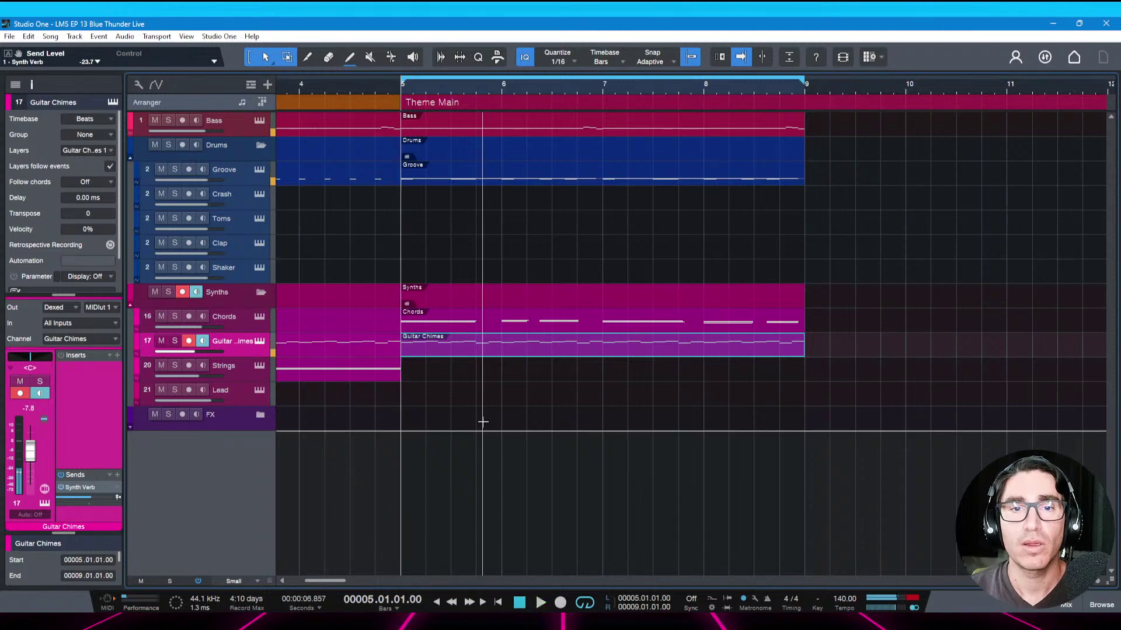
Open Theme Main's Bass part in the note editor, listen to it in the mix and save the song
click(443, 132)
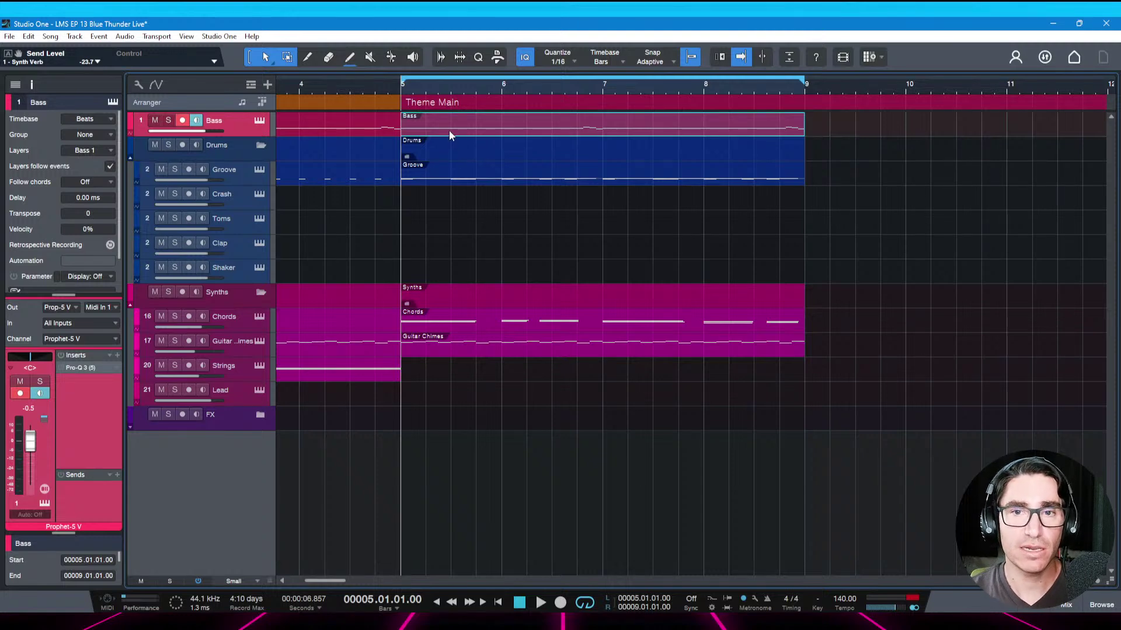
double_click(450, 131)
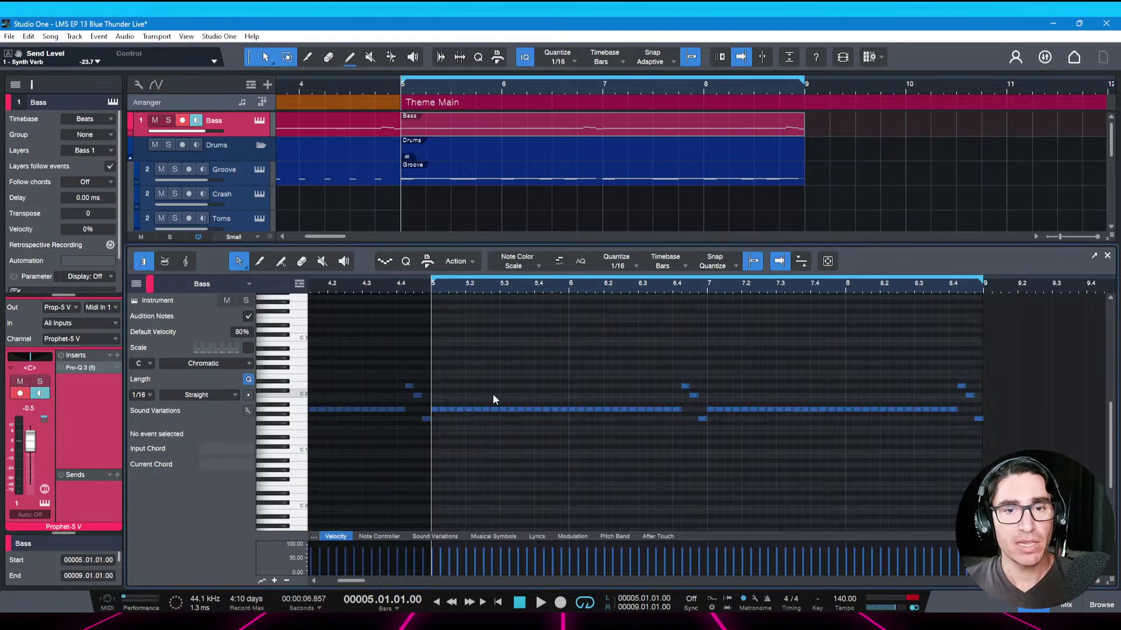
key(space)
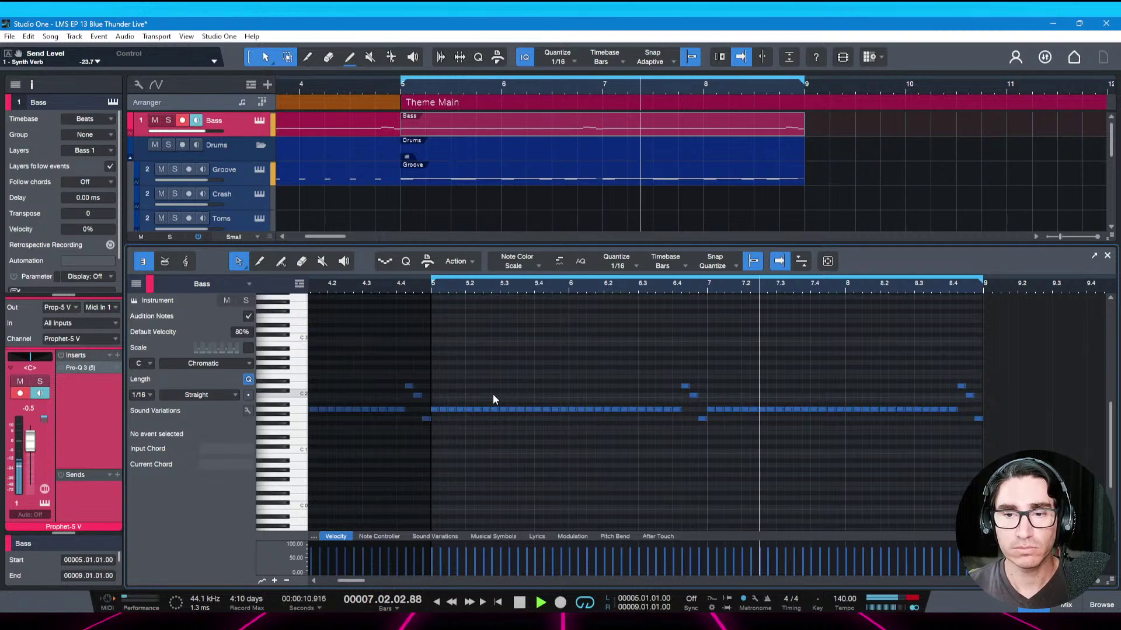
key(space)
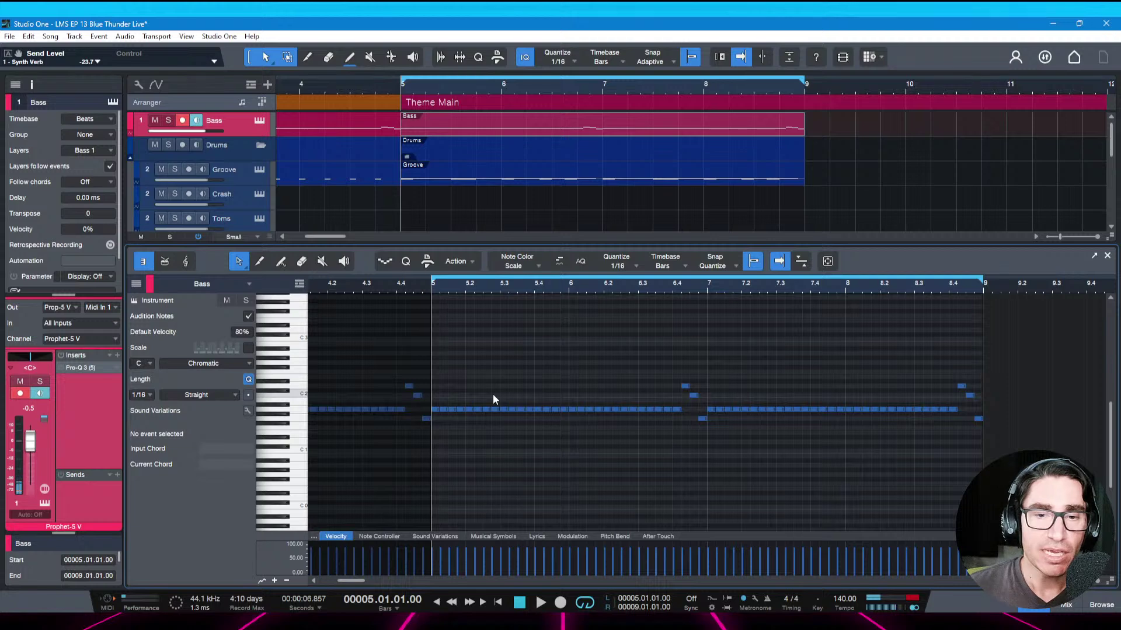
mouse_move(505, 408)
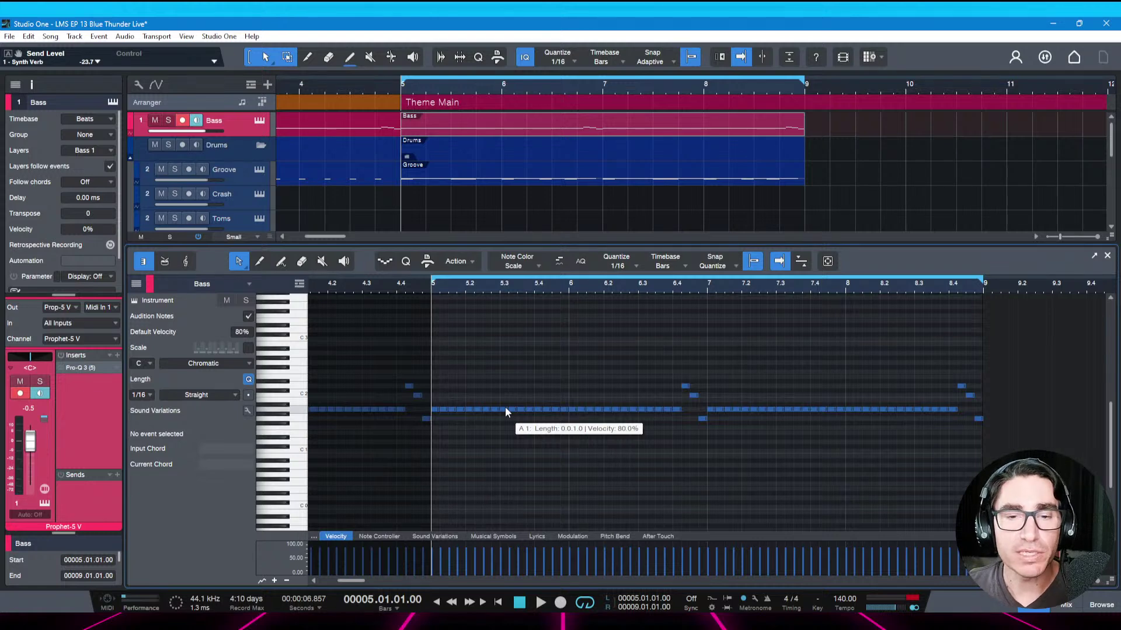
key(ctrl+s)
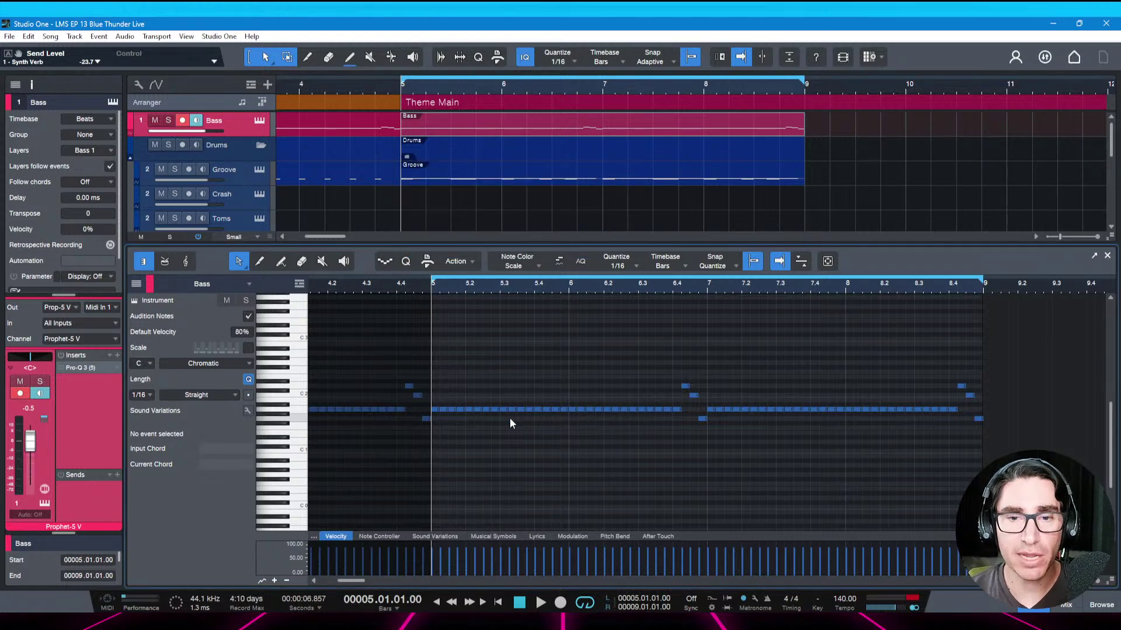
key(space)
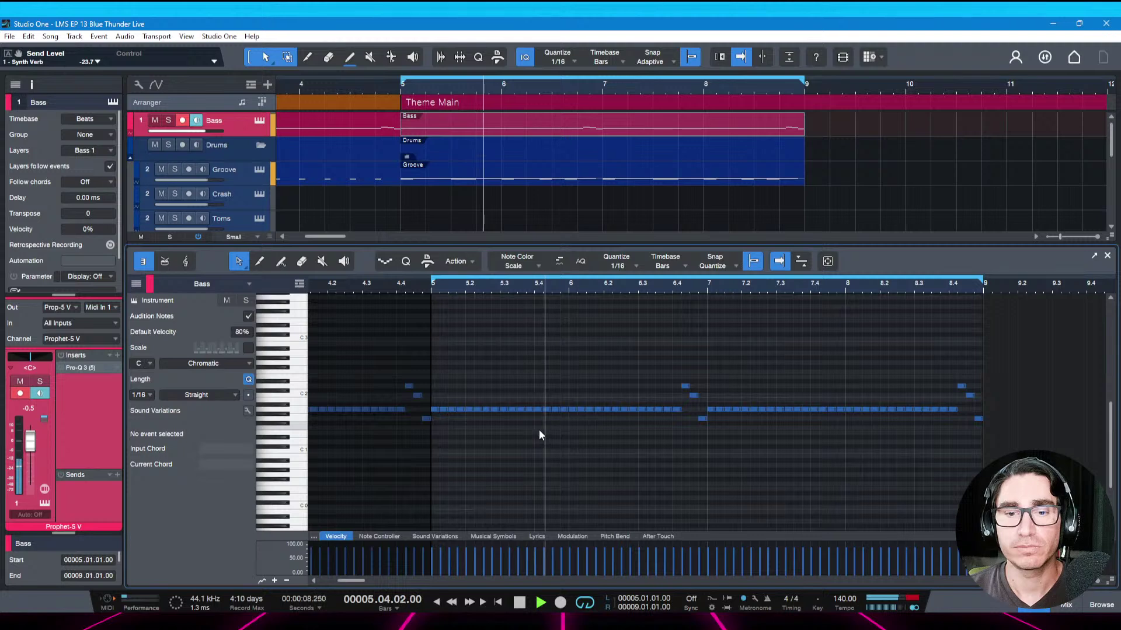
Stop playback and select the repeated A1 bass notes in bar 6, up to the descending fill
key(space)
drag(569, 404, 681, 418)
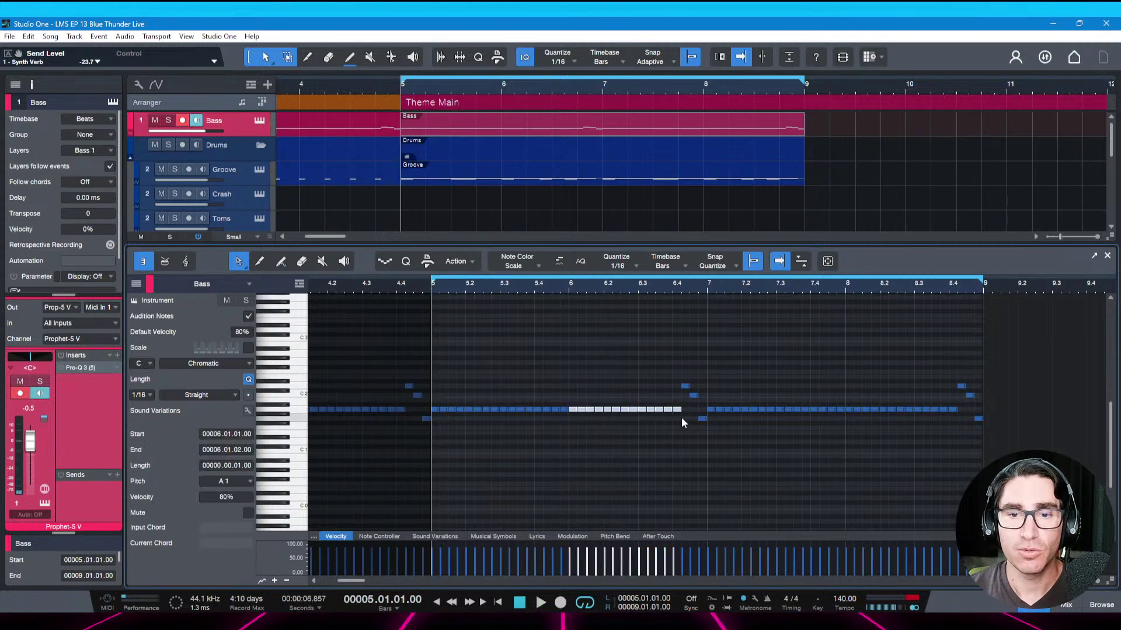
Transpose the repeated A1 bass notes in bar 6 up three semitones to C2 and audition the bar
key(space)
key(Up)
key(Up)
key(Up)
click(628, 409)
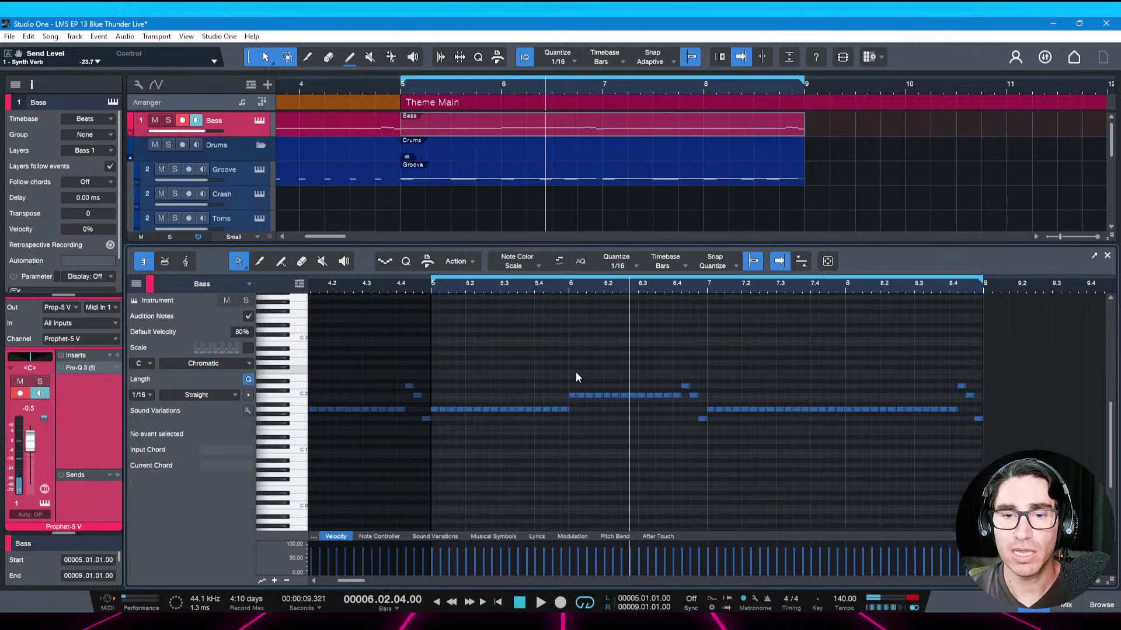
click(566, 379)
key(space)
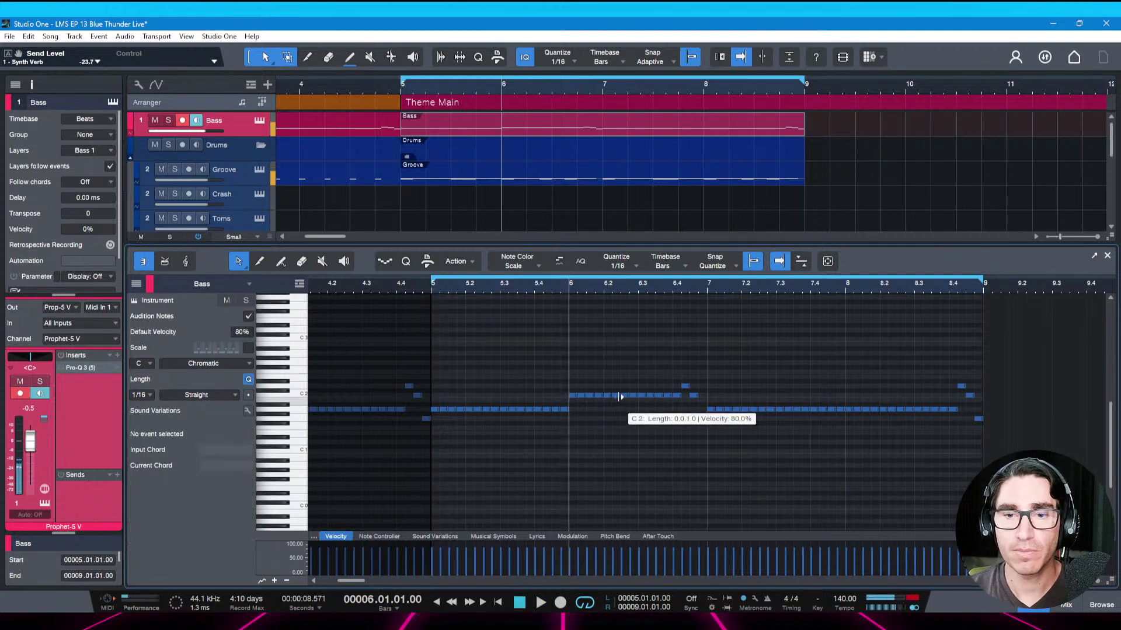
Raise the C2 bass notes from 6.2.03 onward in bar 6 two semitones to D2 and play bar 6
drag(620, 384, 682, 407)
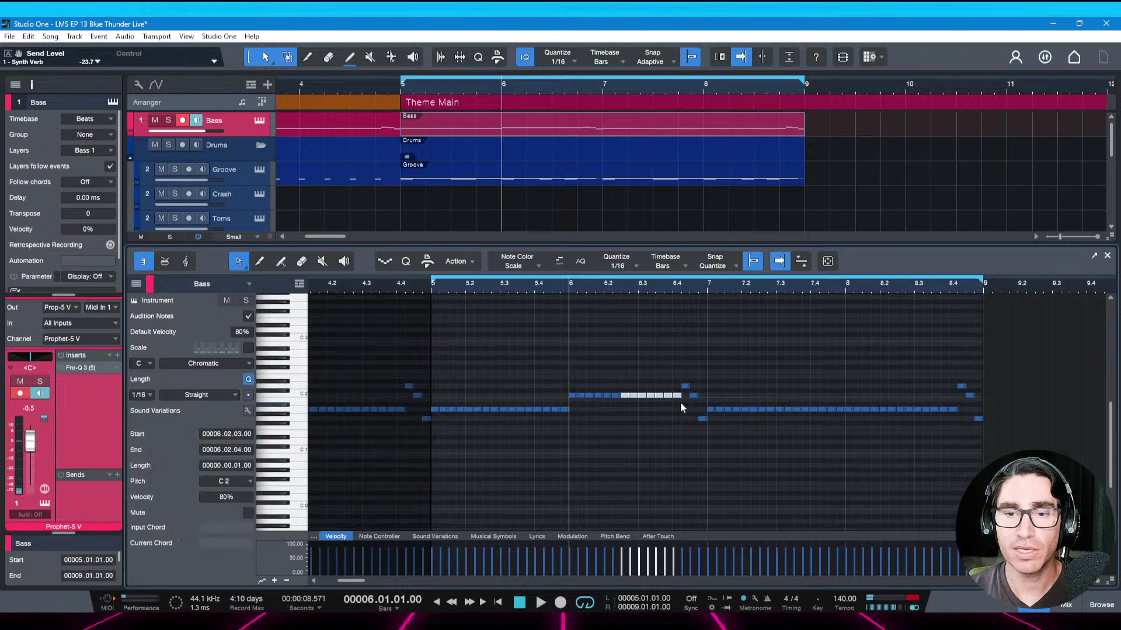
key(Up)
key(Up)
key(space)
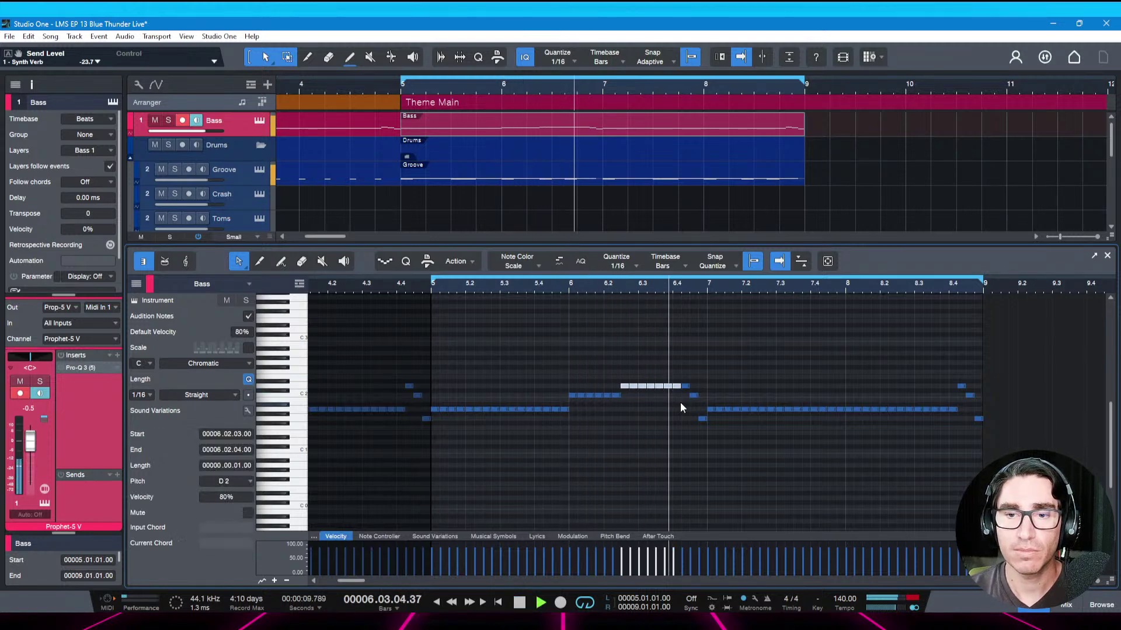
key(space)
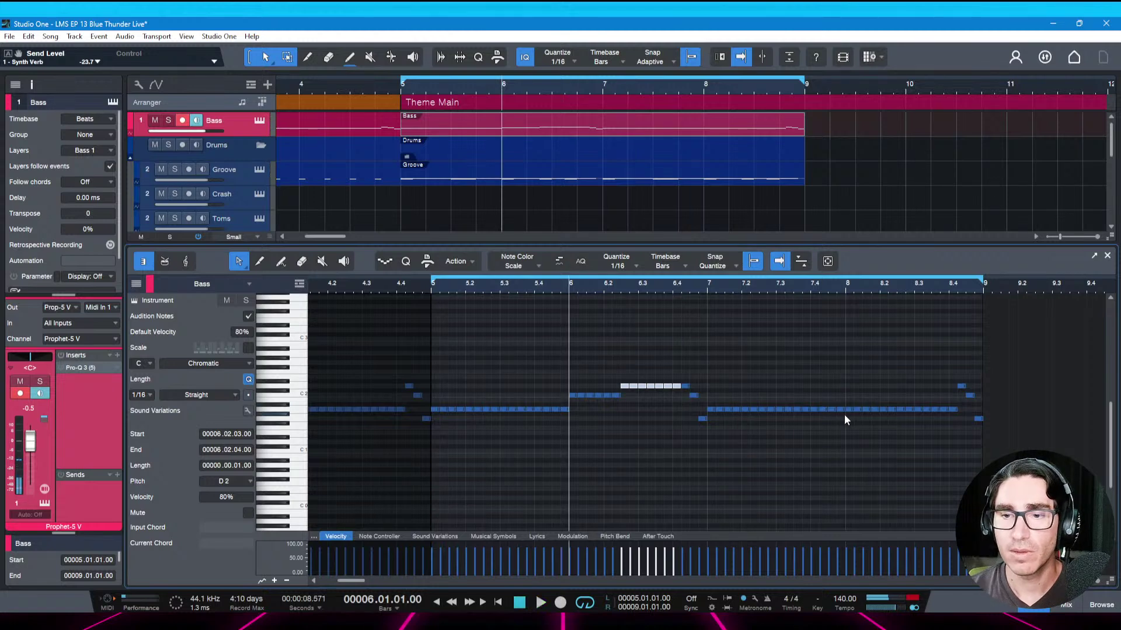
Lower the repeated A1 bass notes in bar 8 to F1 and play back from bar 8
drag(845, 399, 956, 423)
key(Down)
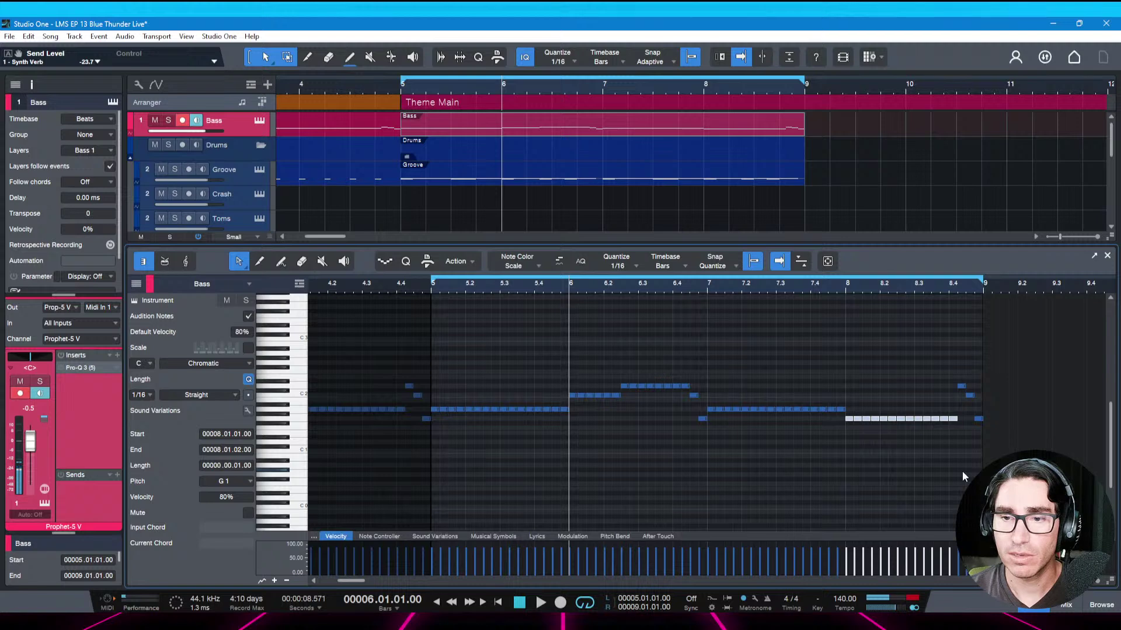
key(Down)
key(Down)
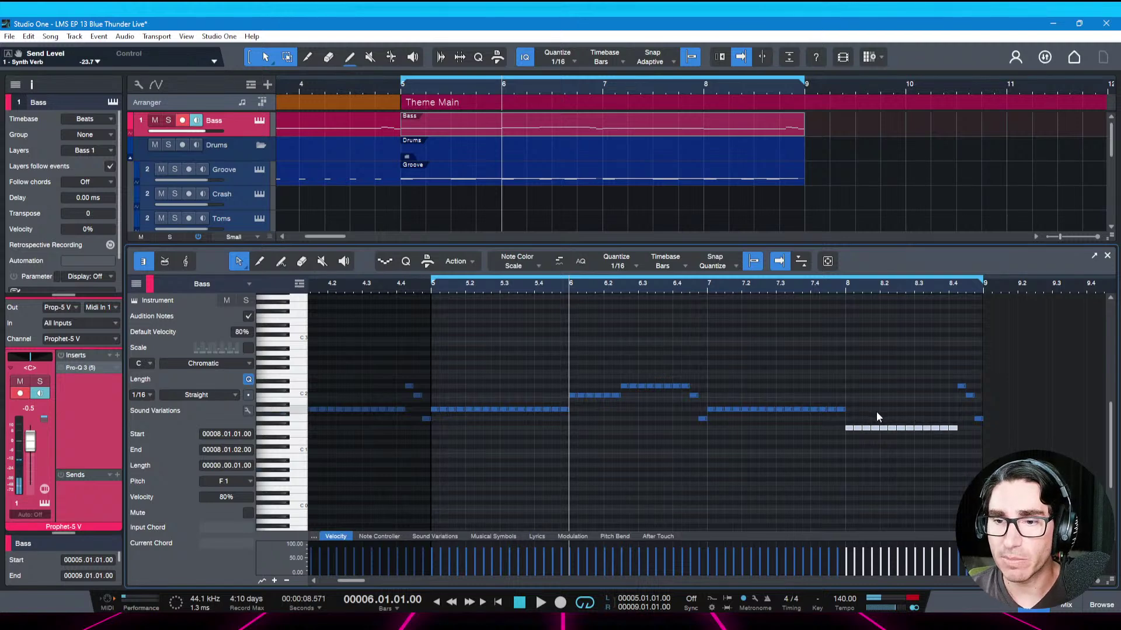
click(851, 418)
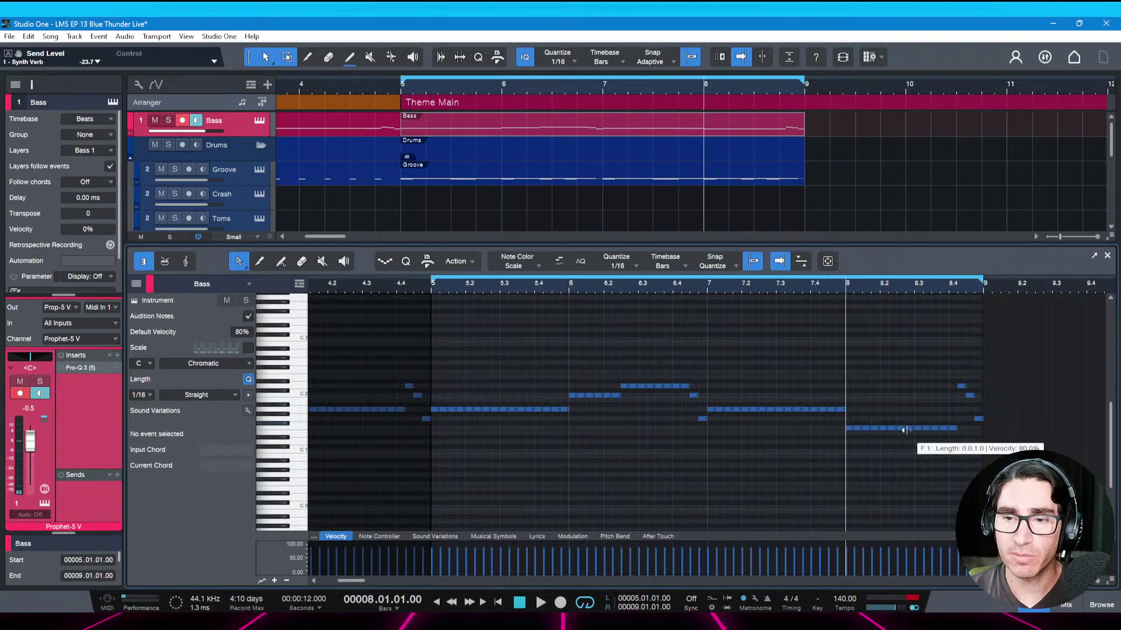
key(space)
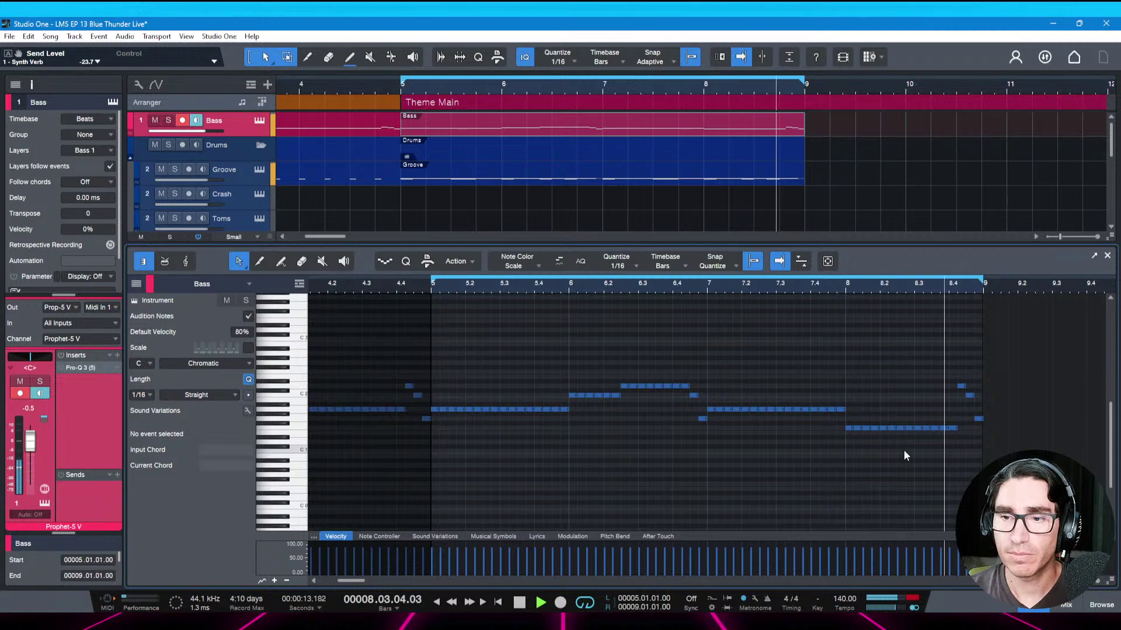
key(space)
Raise the last three F1 bass notes in bar 8, starting at 8.3.03, to G1 and audition the line
drag(938, 425, 960, 436)
key(Up)
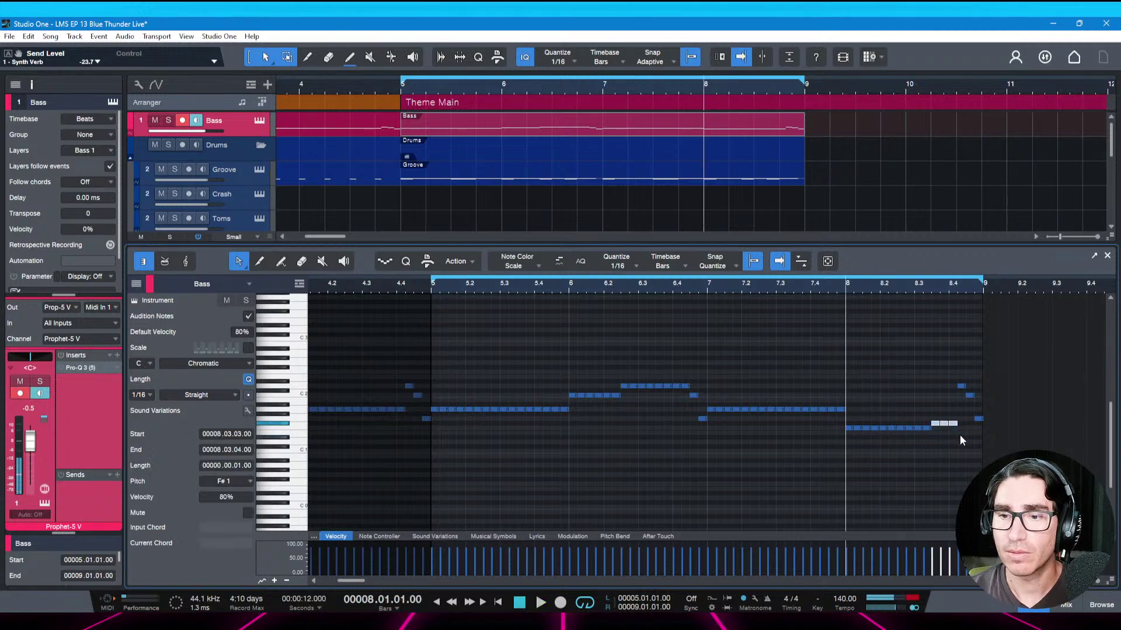
key(Up)
key(space)
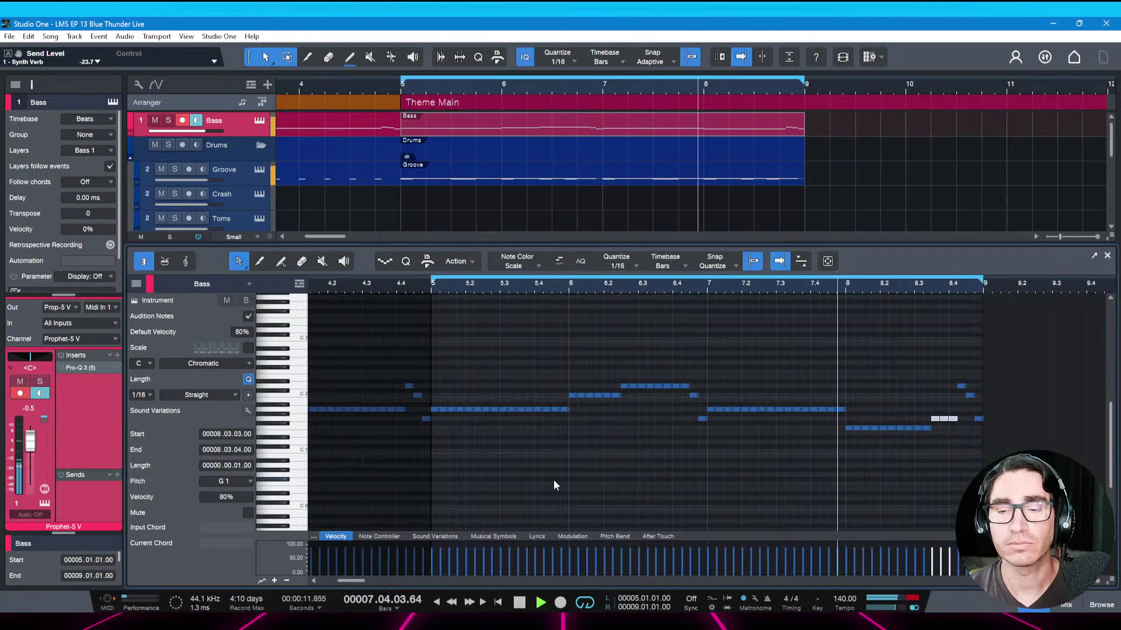
key(space)
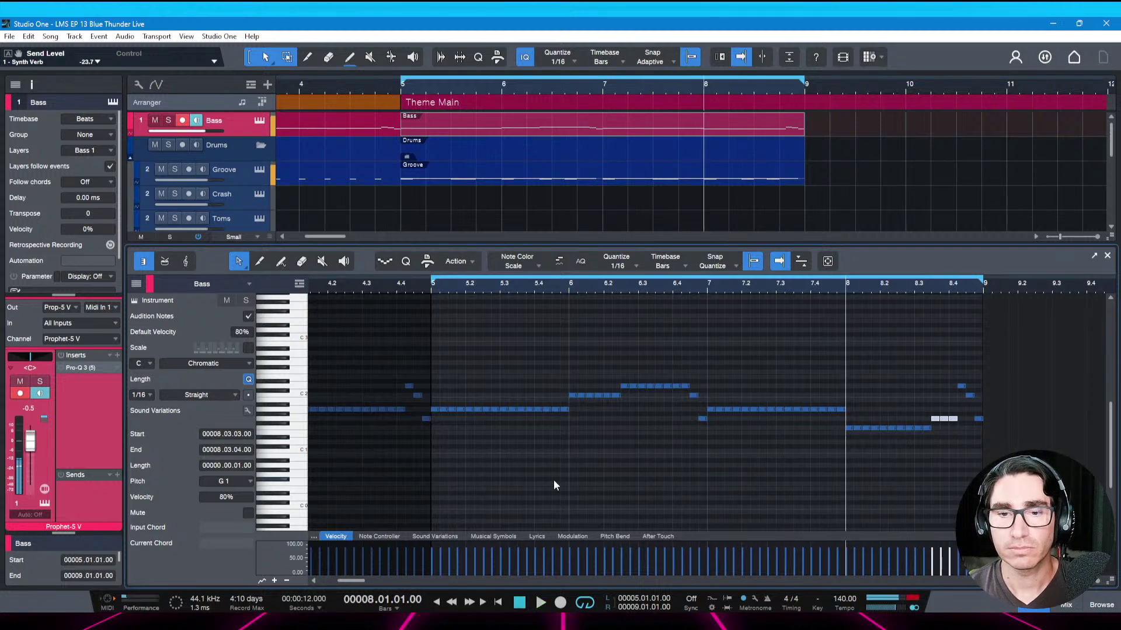
Close the note editor, play the arrangement from the start of Theme Intro and save the song
key(F2)
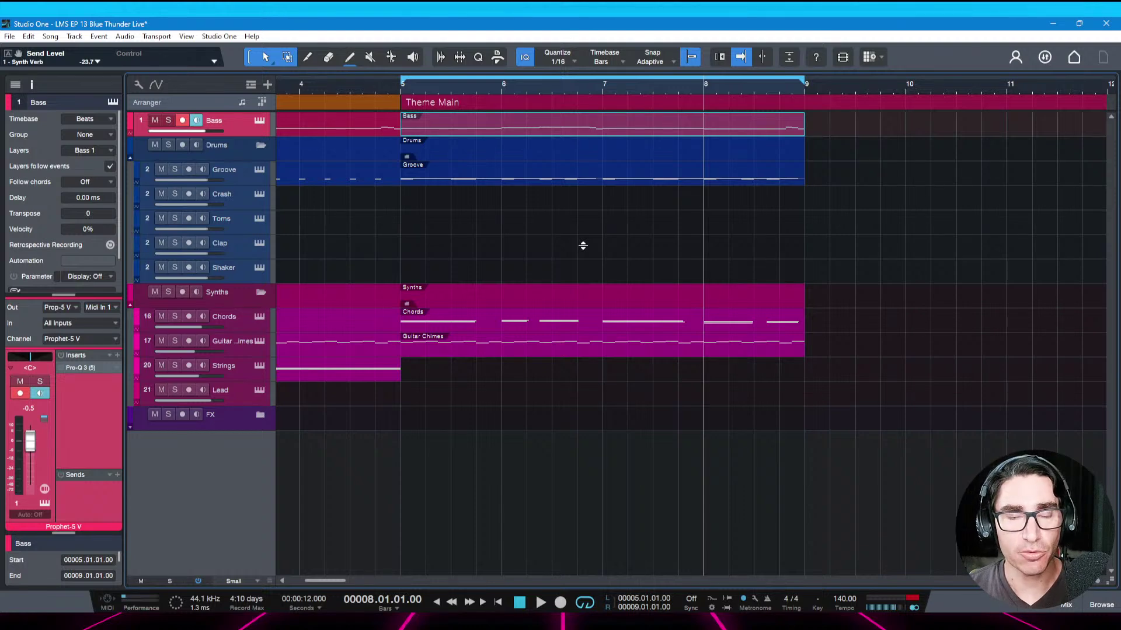
drag(339, 581, 318, 581)
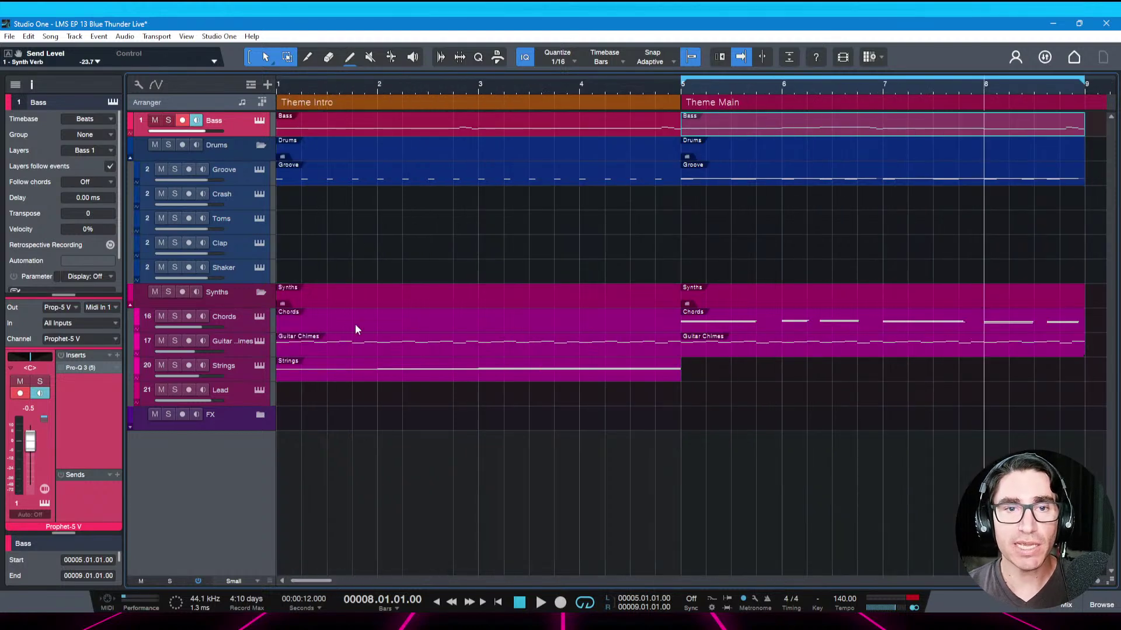
click(359, 103)
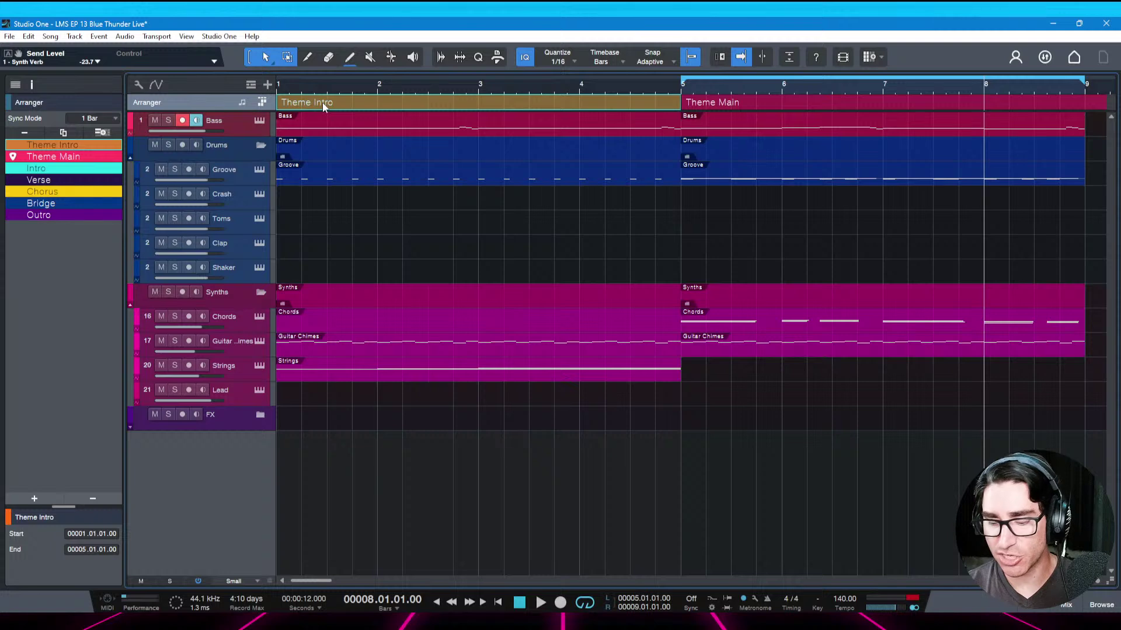
key(space)
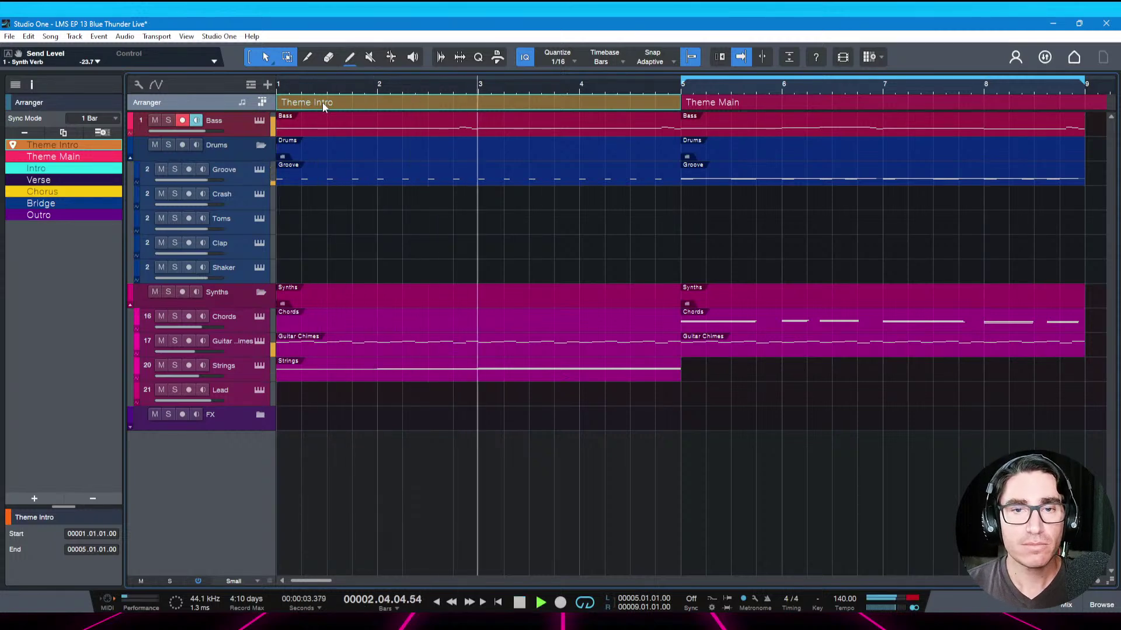
key(space)
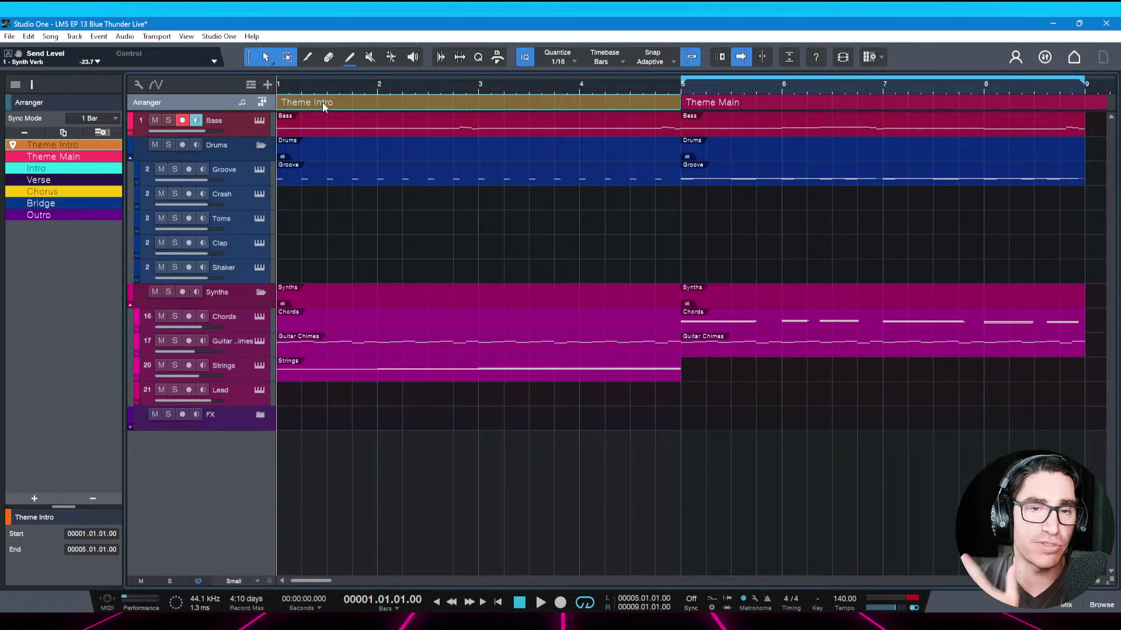
key(ctrl+s)
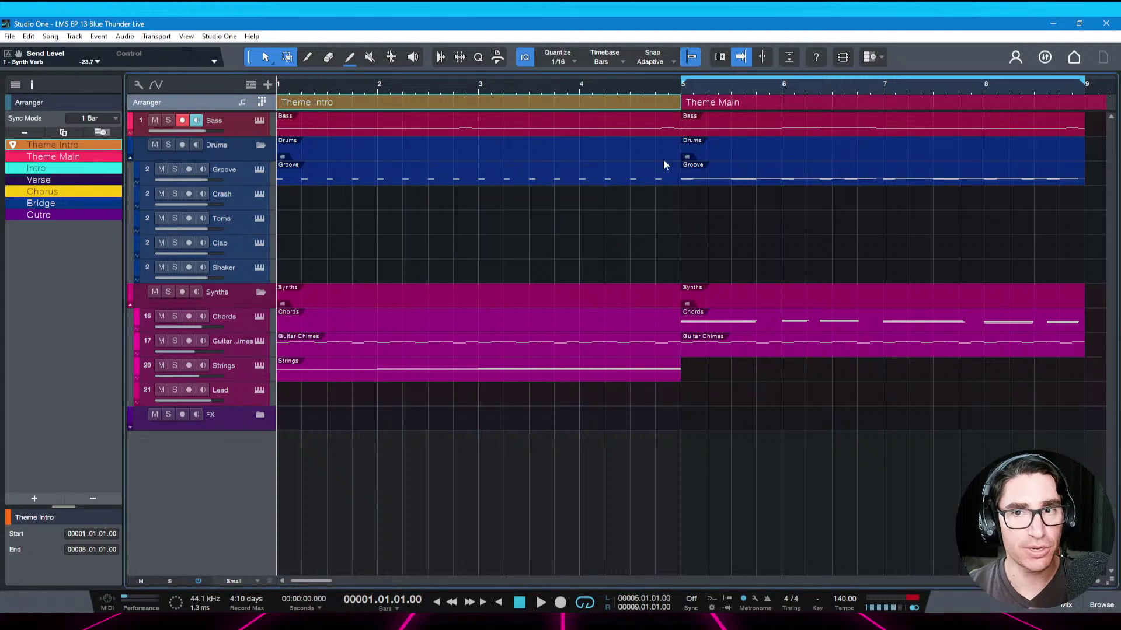
Play the Theme Main section from bar 5 and save the song
drag(751, 85, 550, 88)
key(space)
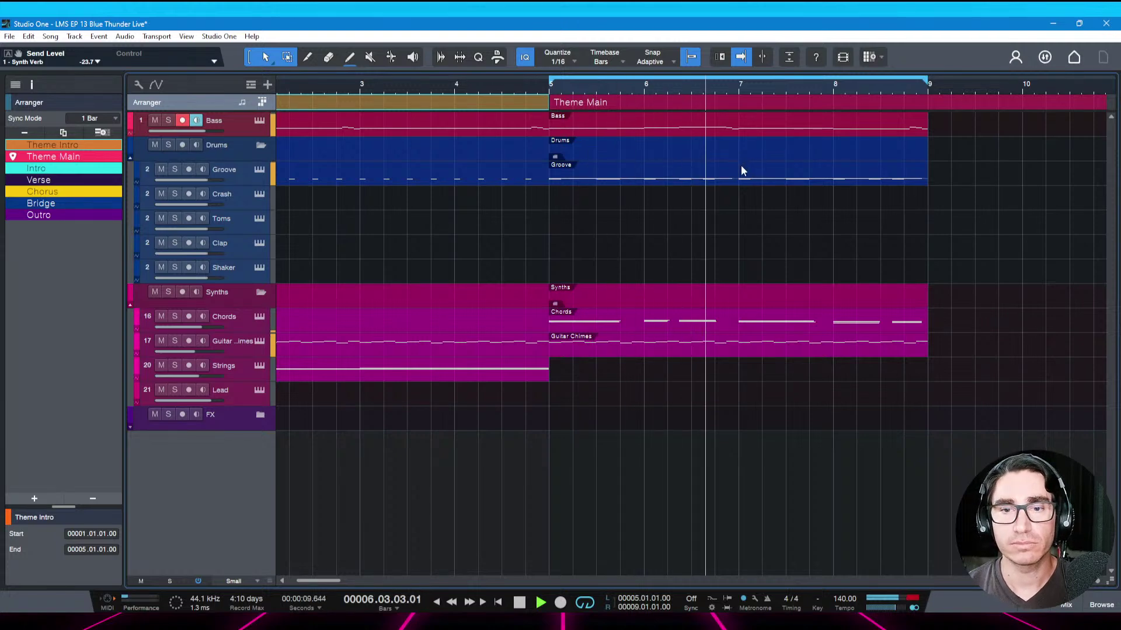
key(ctrl+s)
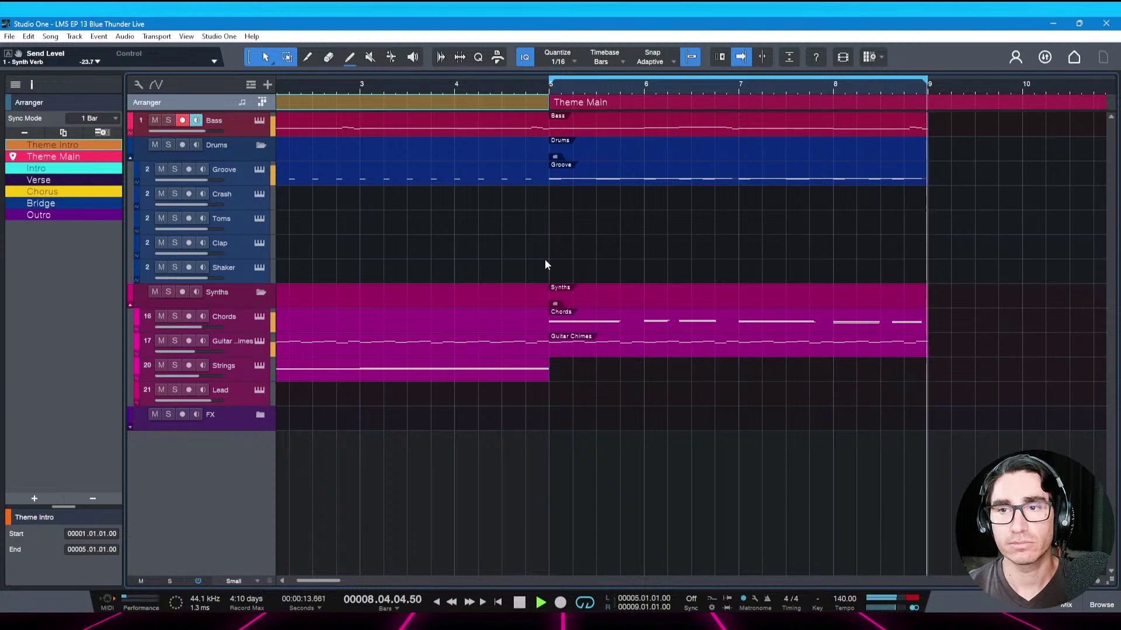
key(space)
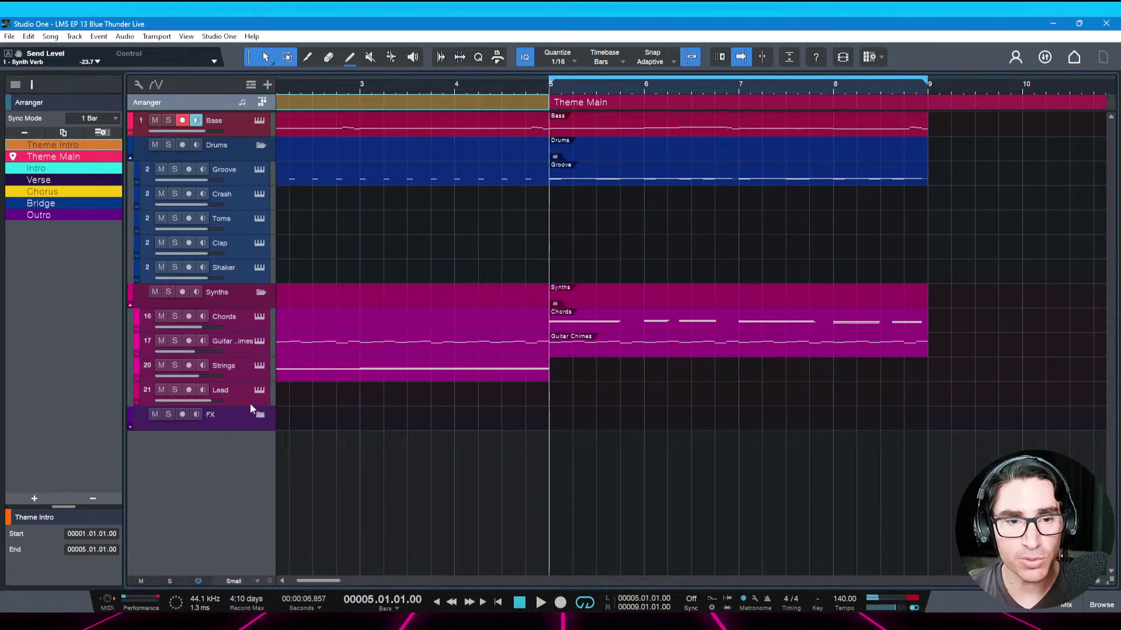
Select the Lead track, show the mixer with the bass and drum channels in view, and save the song
click(233, 397)
key(F3)
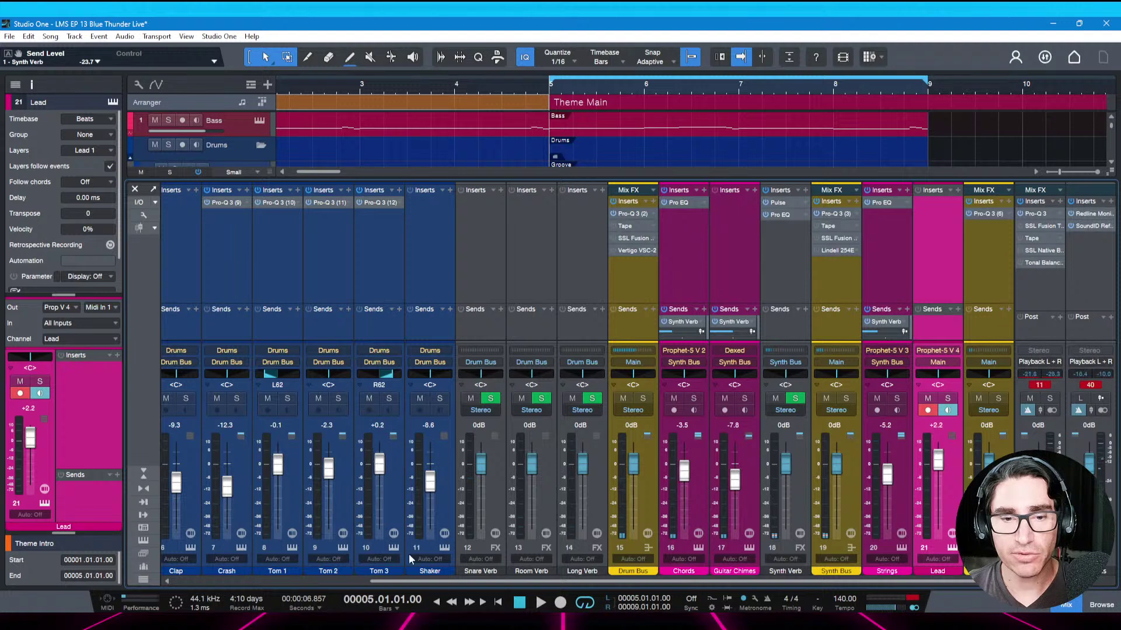
drag(426, 582, 214, 582)
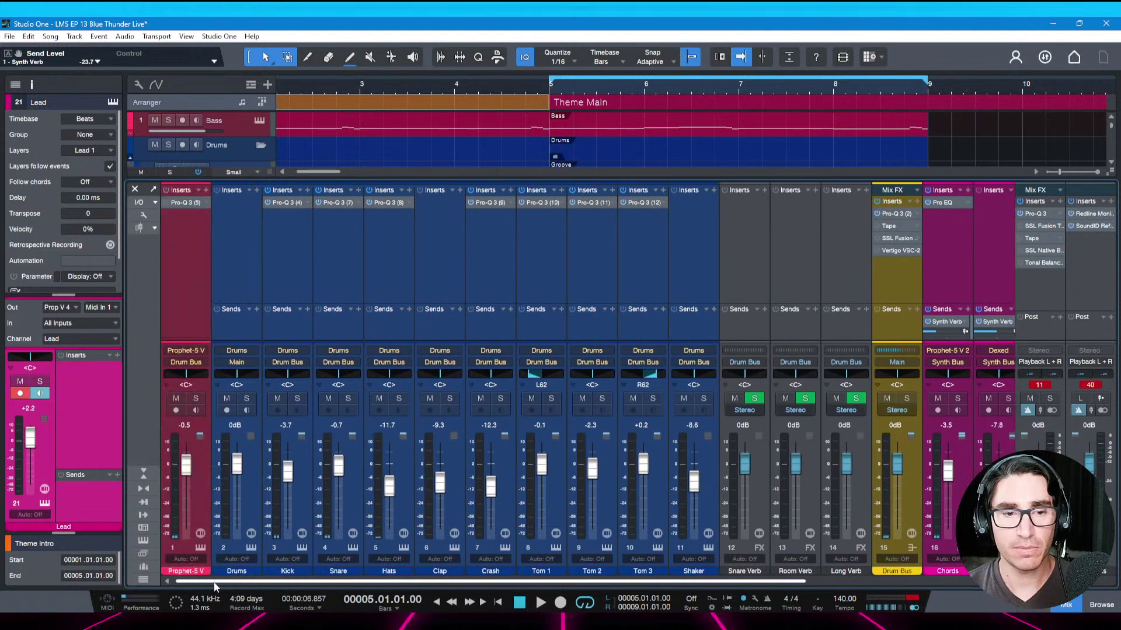
key(ctrl+s)
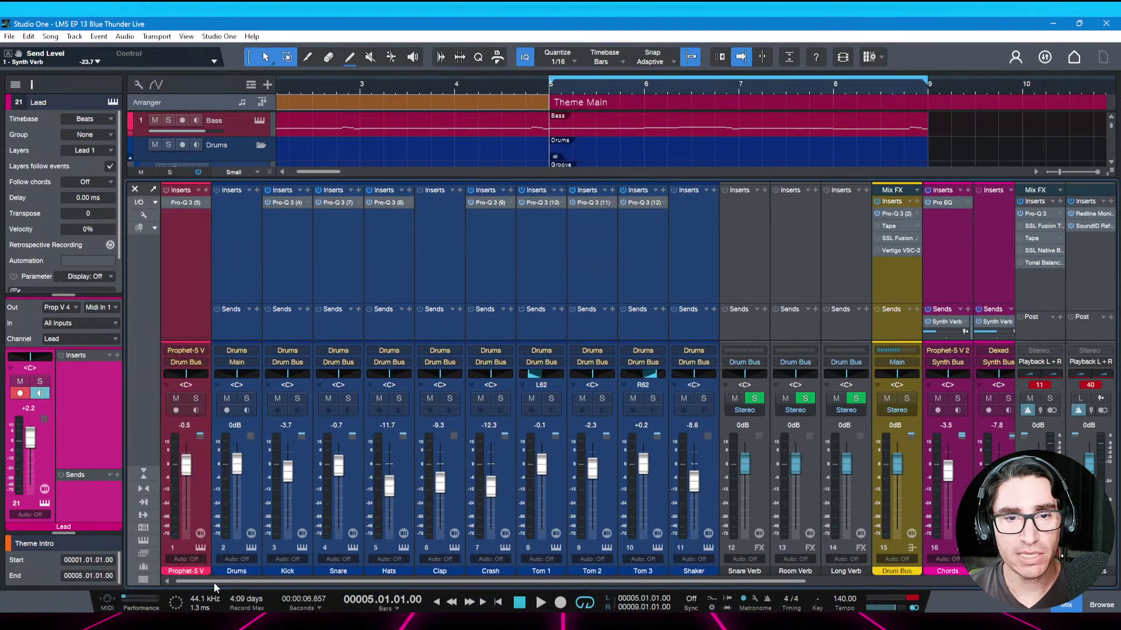
Bypass the Kick channel's Pro-Q 3 during playback, and switch it back on in its plug-in window
key(space)
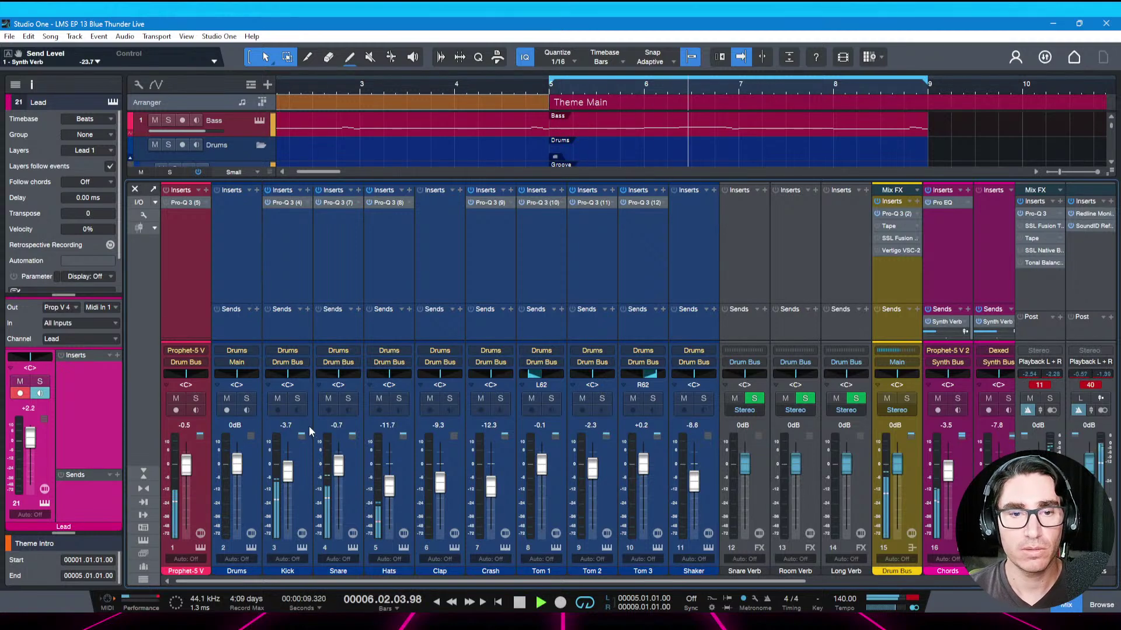
click(268, 202)
key(space)
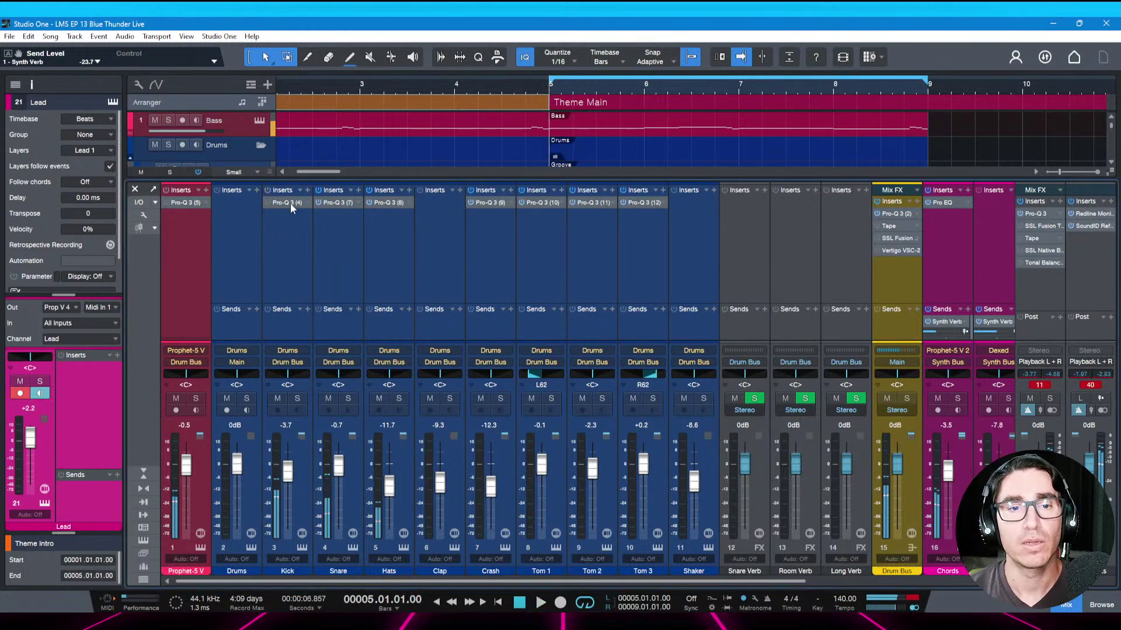
click(290, 203)
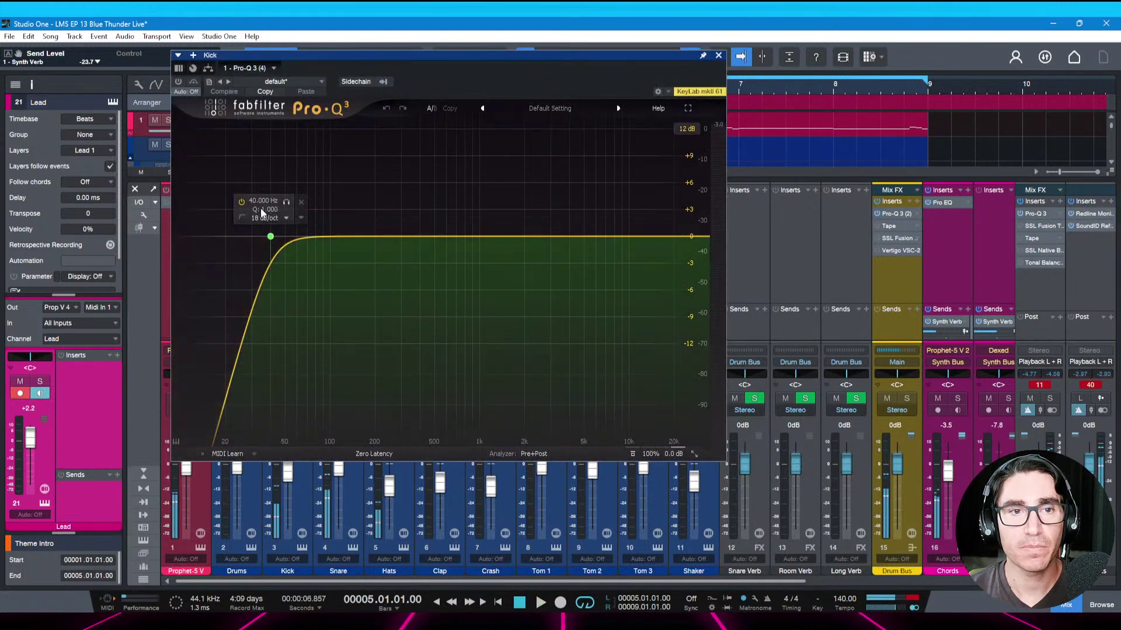
click(178, 82)
Play Theme Main repeatedly to examine the kick's low-end spectrum in the EQ, saving the song in between
key(space)
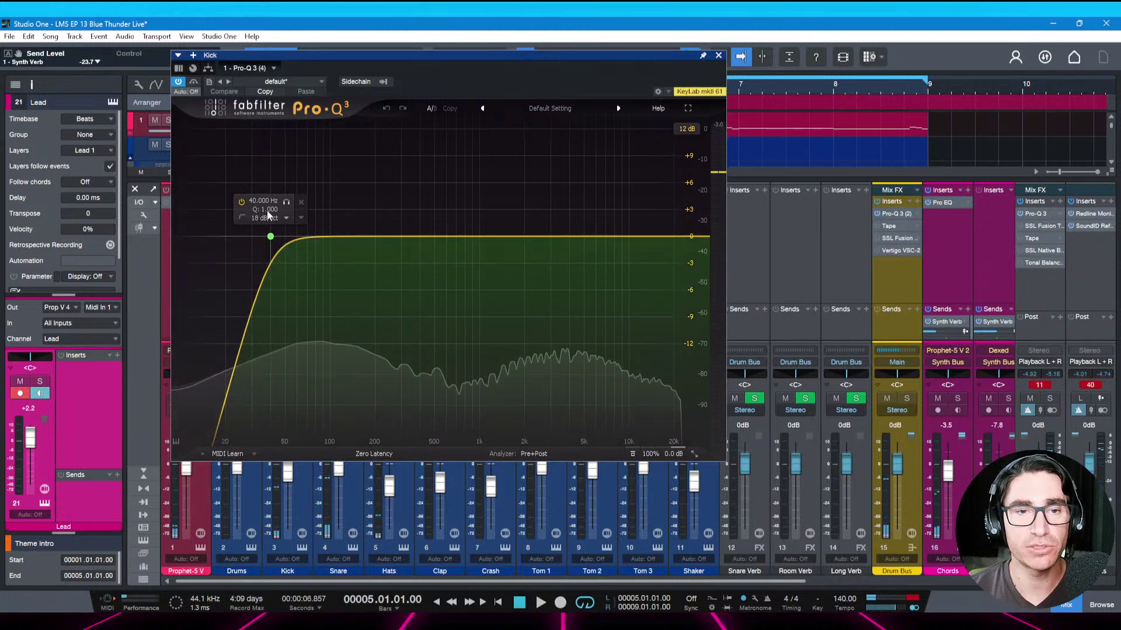
key(space)
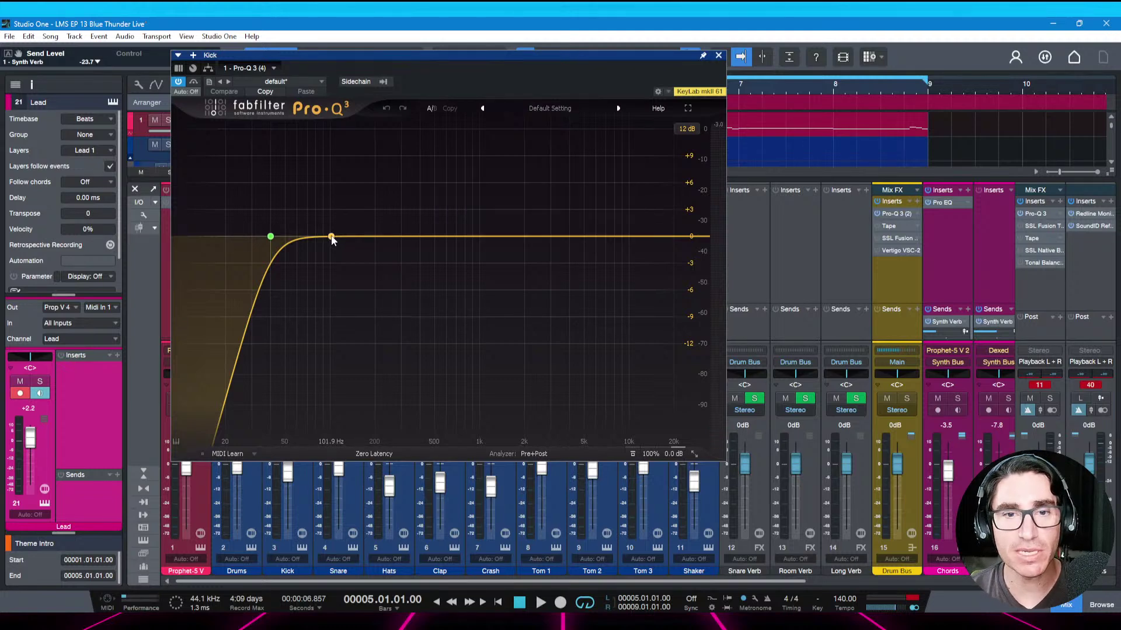
key(ctrl+s)
key(space)
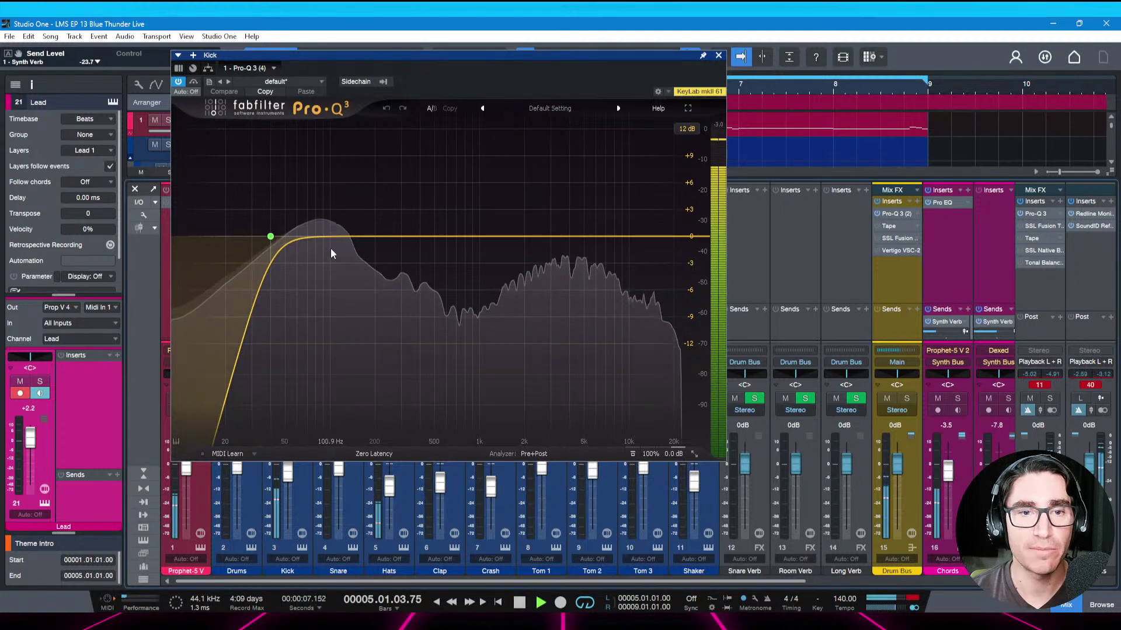
key(space)
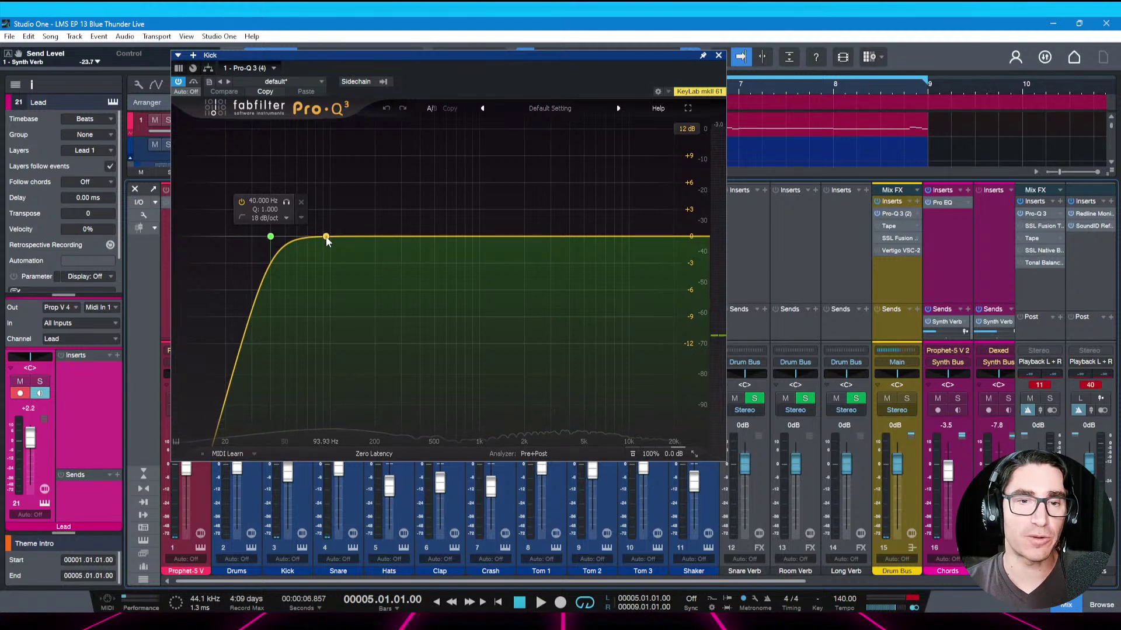
key(space)
key(space)
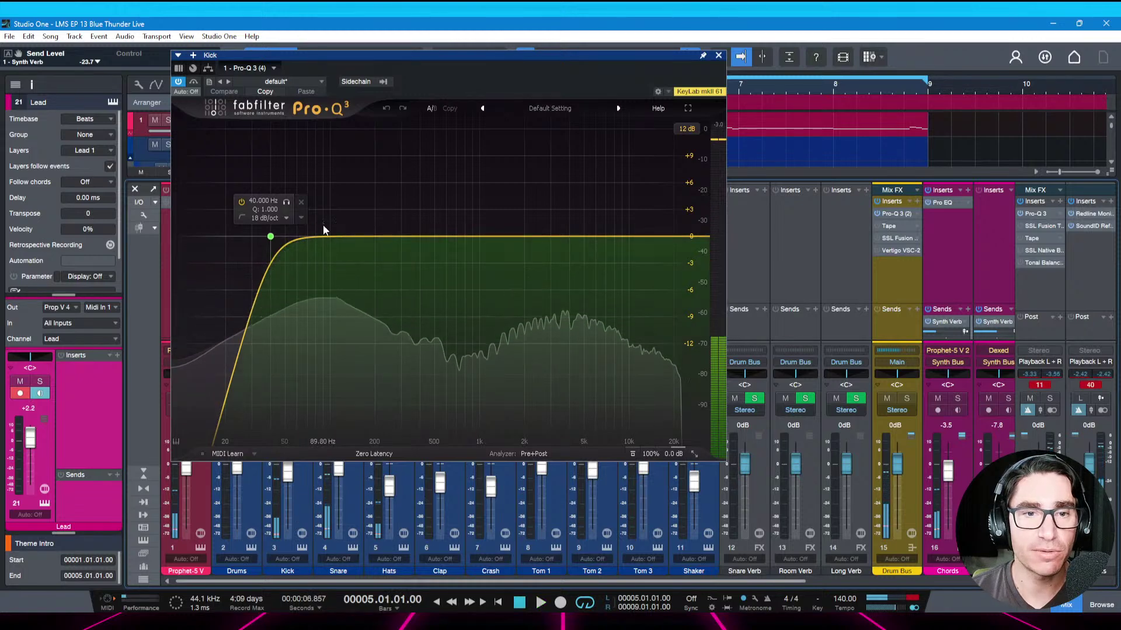
Add a bell boost to the kick EQ at about 92 Hz, +2.7 dB with Q 1.5, and audition it
drag(323, 237, 324, 219)
scroll(324, 216, up, 3)
key(space)
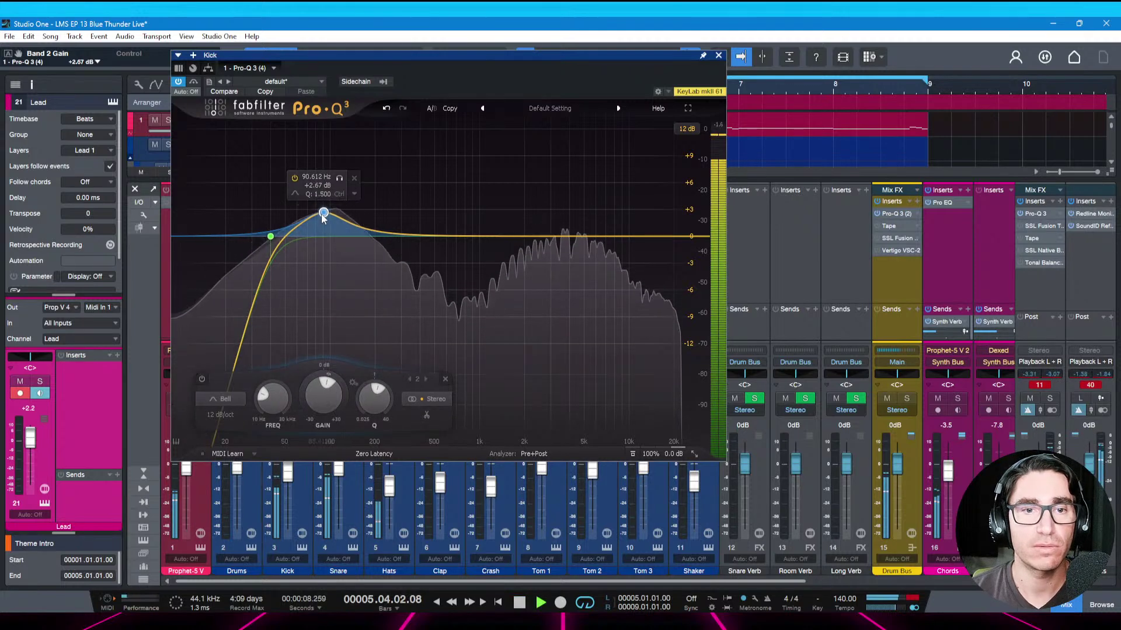
drag(323, 213, 325, 214)
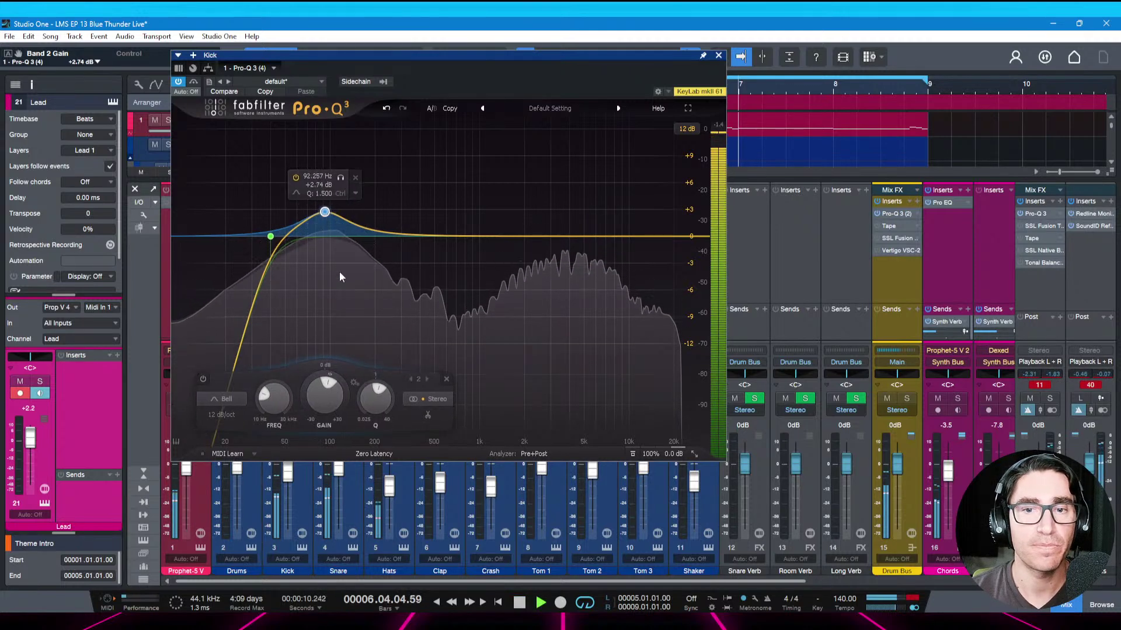
key(space)
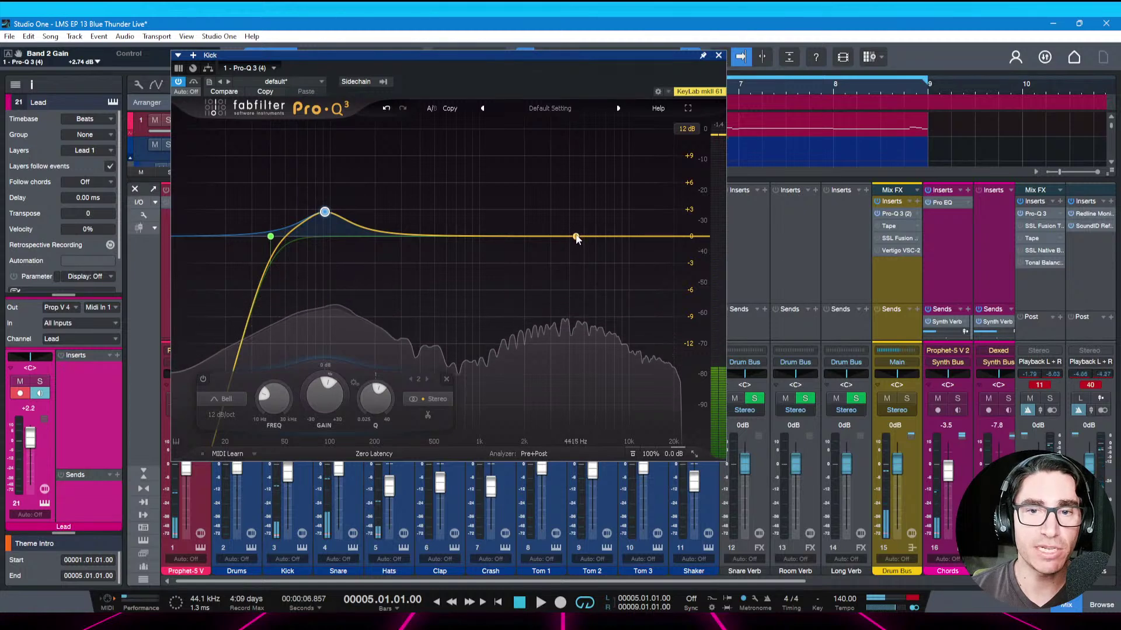
Add a bell boost to the kick EQ at about 3.8 kHz, +1.5 dB with Q 1.5, and audition it
mouse_move(578, 238)
mouse_down()
mouse_move(566, 191)
mouse_move(566, 227)
mouse_up()
scroll(576, 220, up, 3)
key(space)
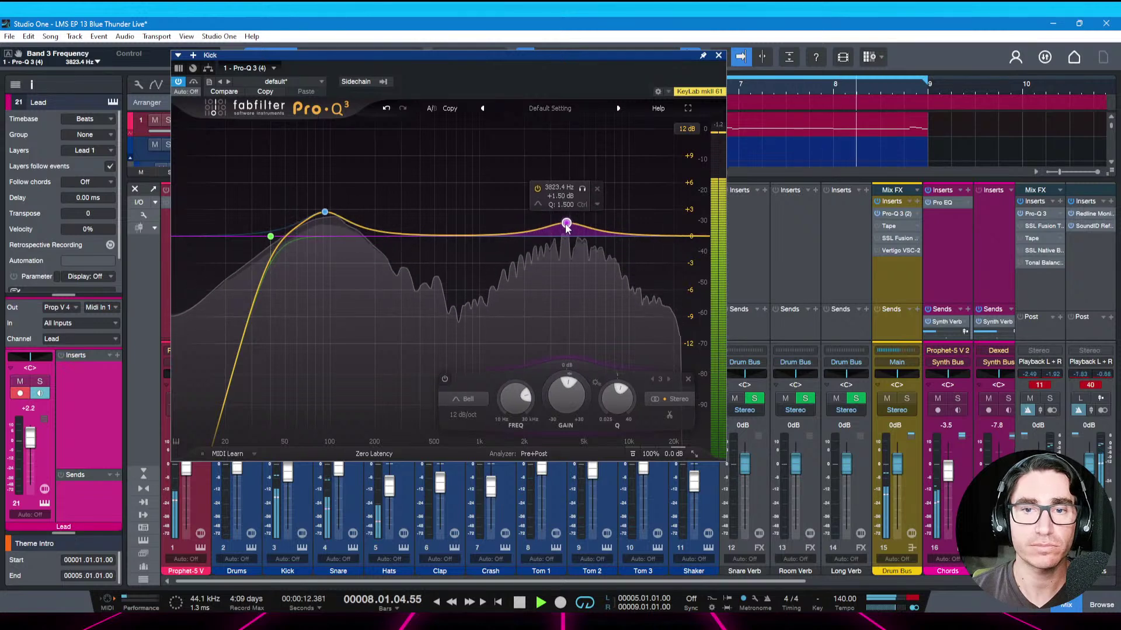
key(space)
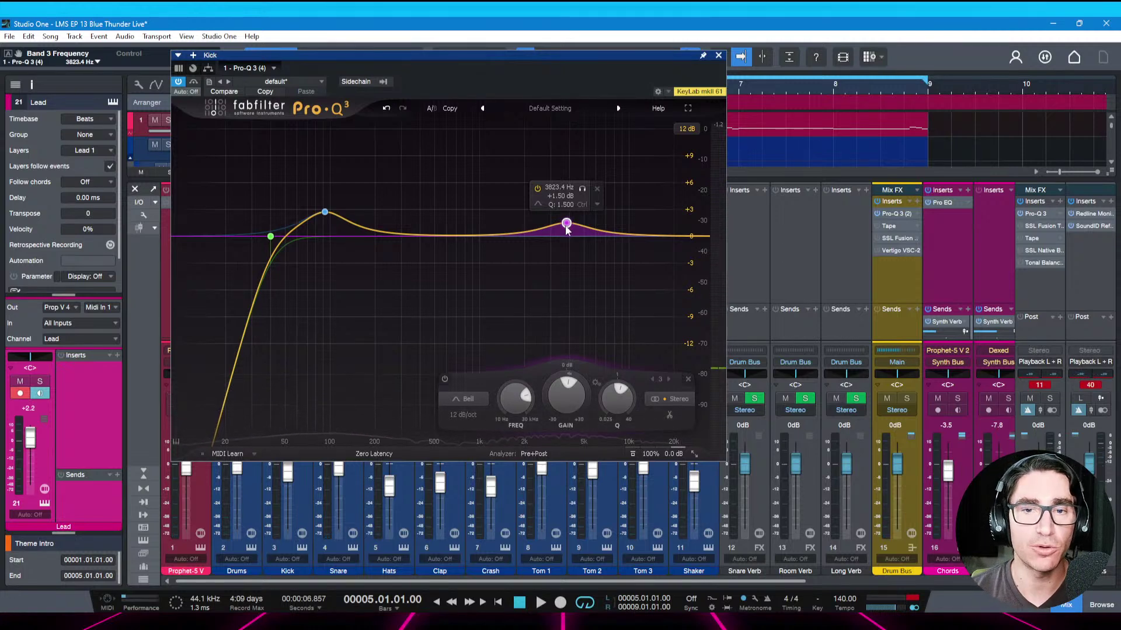
Raise the kick EQ's high bell to about 4 kHz and +2.4 dB, audition it, and save the song
mouse_move(566, 229)
mouse_down()
mouse_move(567, 269)
mouse_move(571, 220)
mouse_up()
key(space)
key(space)
key(space)
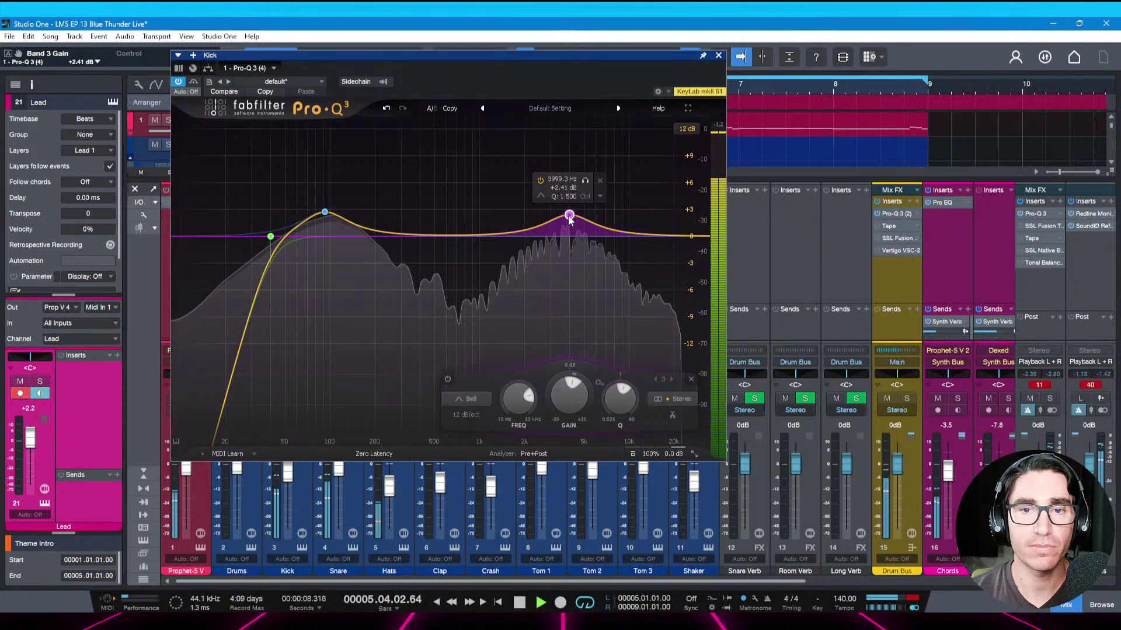
key(space)
key(ctrl+s)
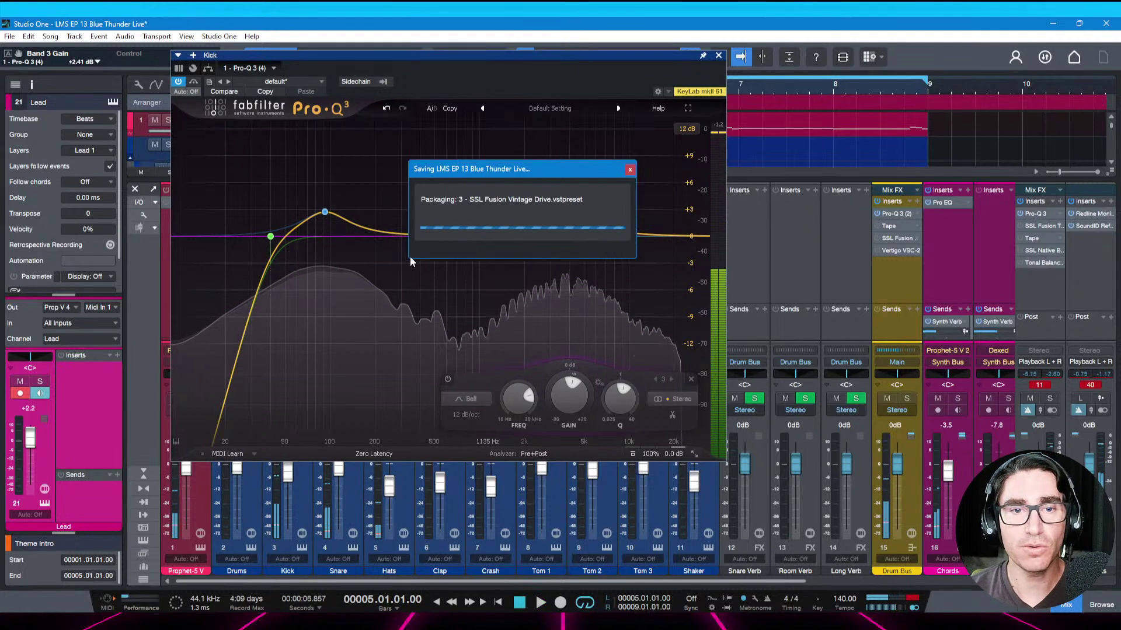
Play Theme Main with the equalized kick once more and close the kick's EQ window
key(space)
key(space)
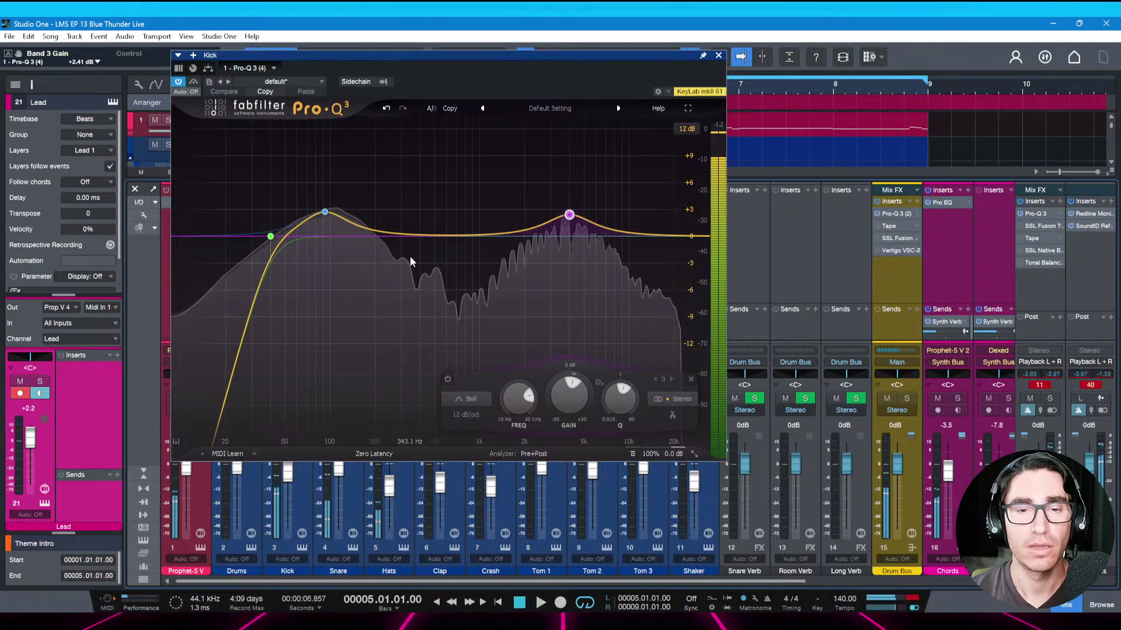
drag(451, 57, 464, 59)
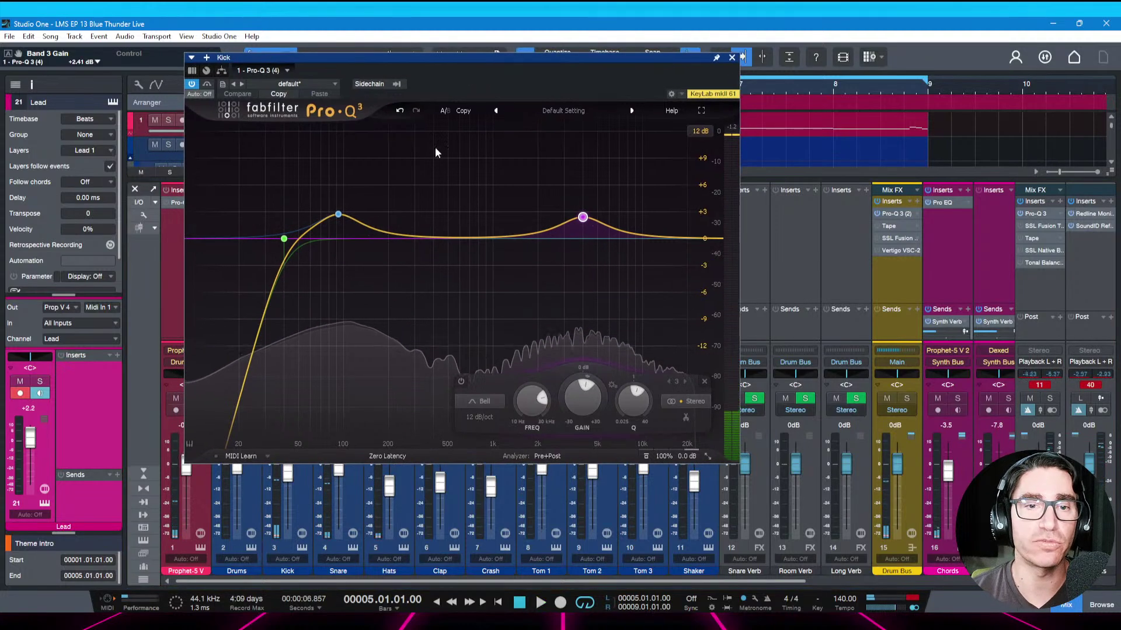
mouse_move(337, 215)
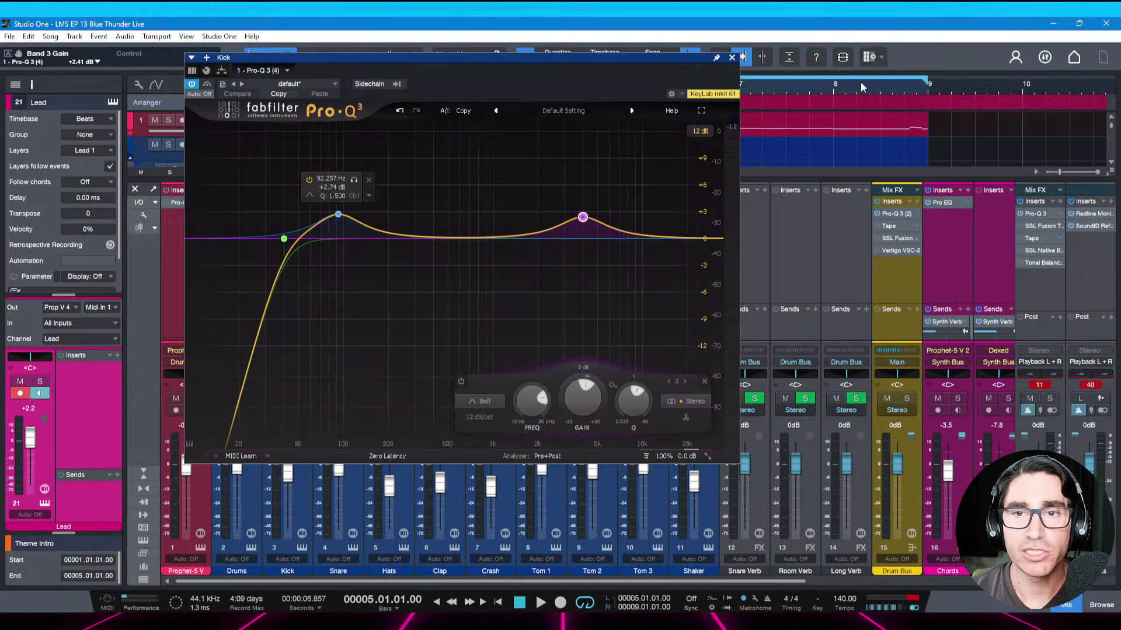
click(732, 58)
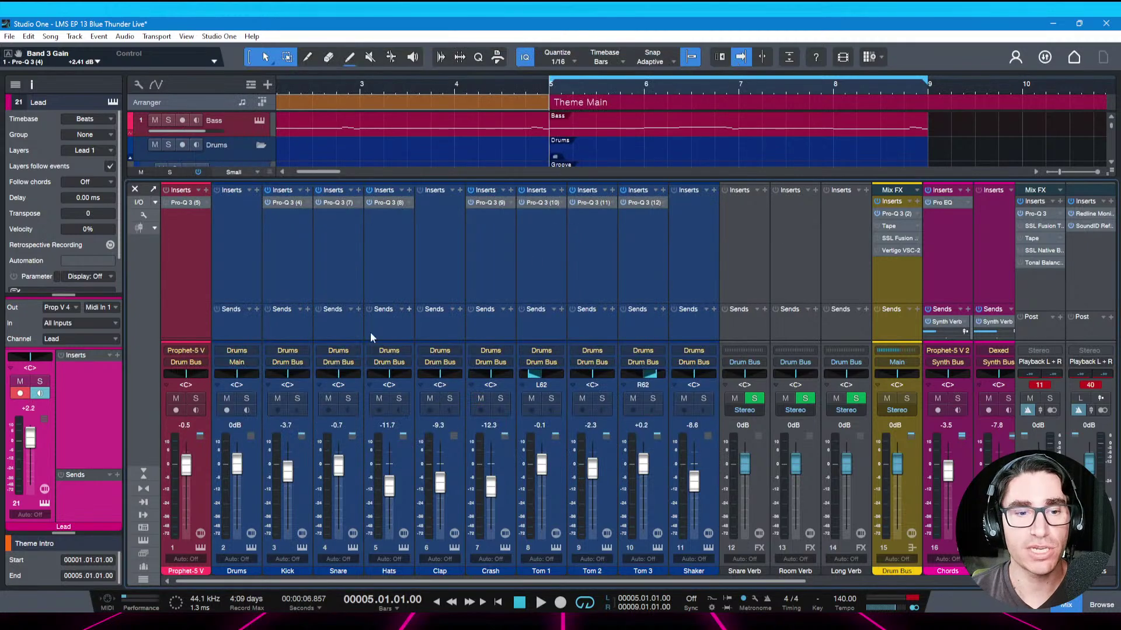
Open the Prophet-5 V bass channel's Pro-Q 3, switch it on, and nudge its low-cut frequency slightly higher during playback
click(206, 271)
click(185, 203)
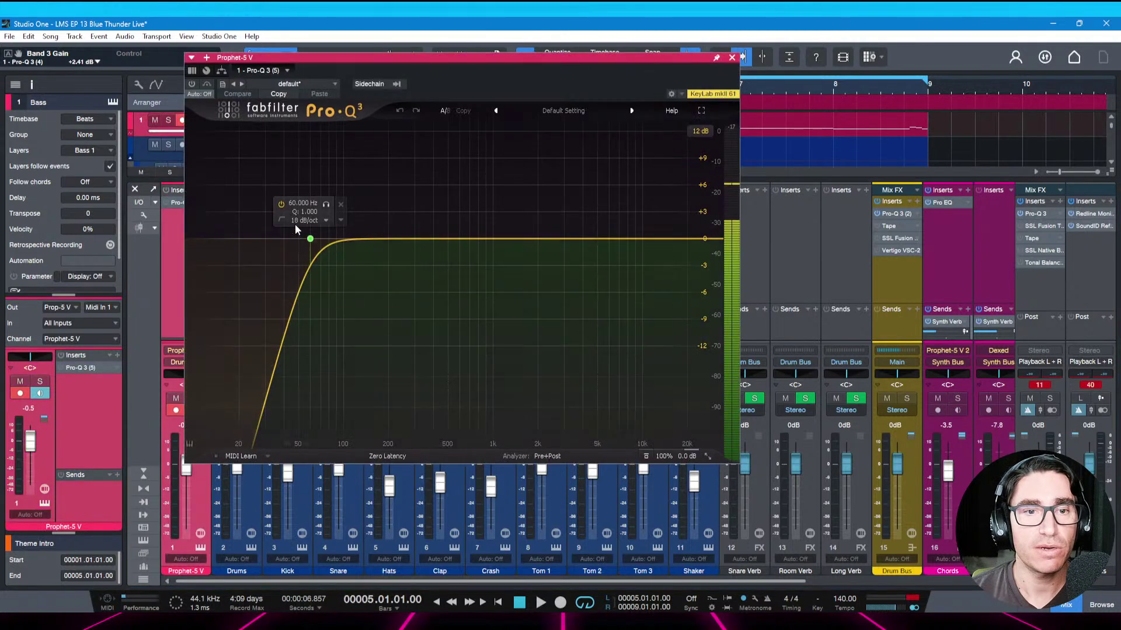
click(193, 84)
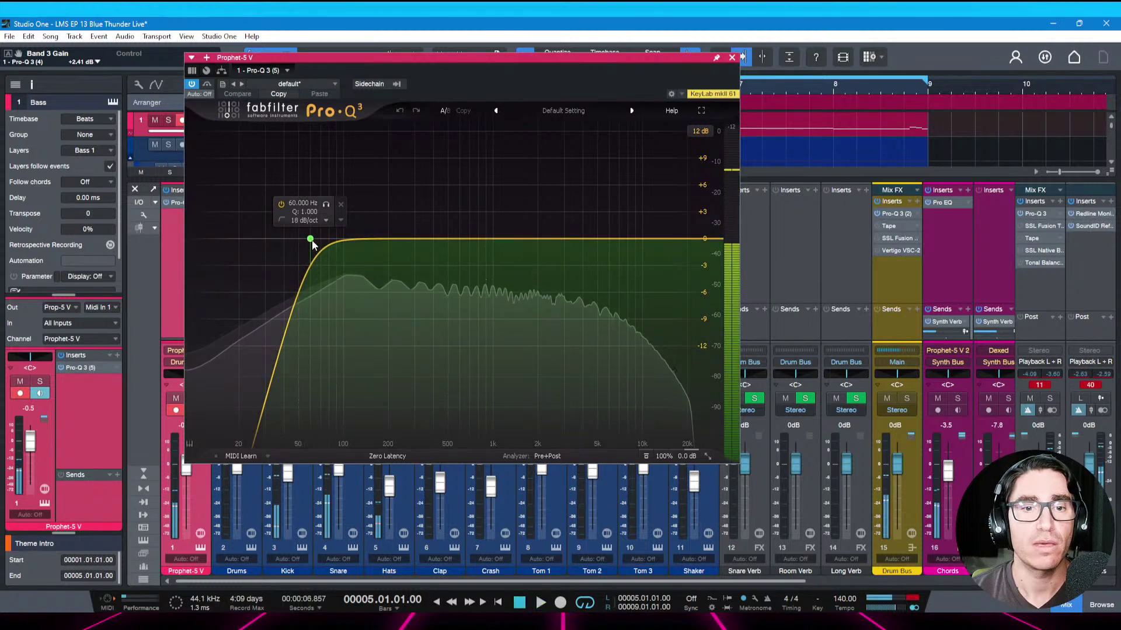
mouse_move(309, 239)
mouse_down()
mouse_move(330, 240)
mouse_move(313, 244)
mouse_up()
key(space)
Add a bell band to the bass EQ at 90 Hz with a gain of -3 dB
double_click(365, 239)
key(space)
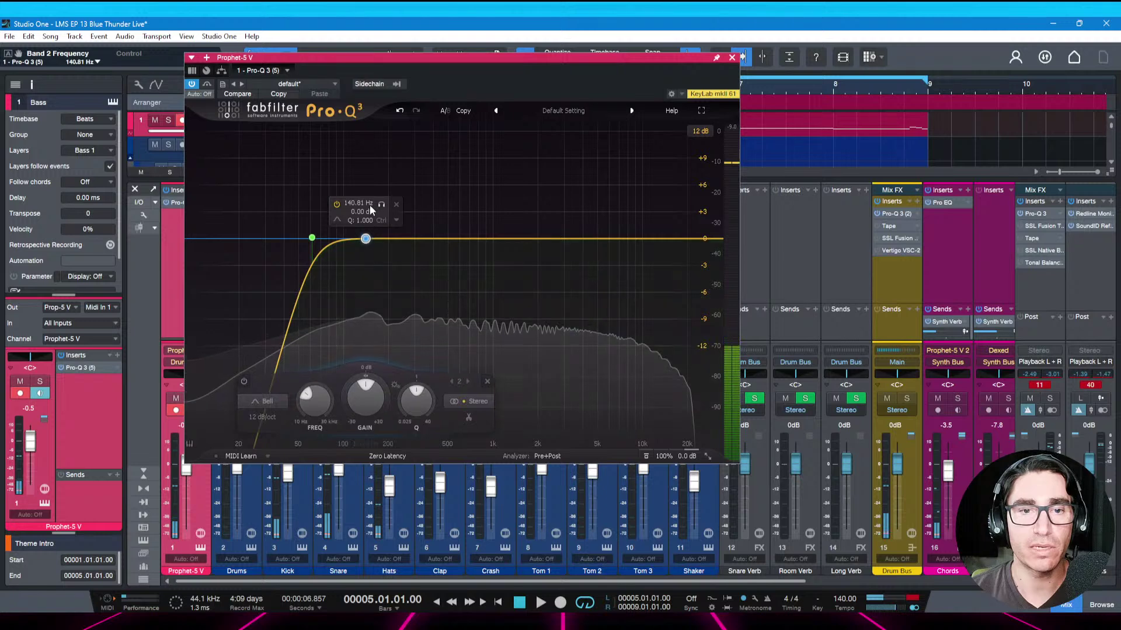
double_click(361, 204)
text(90)
key(Return)
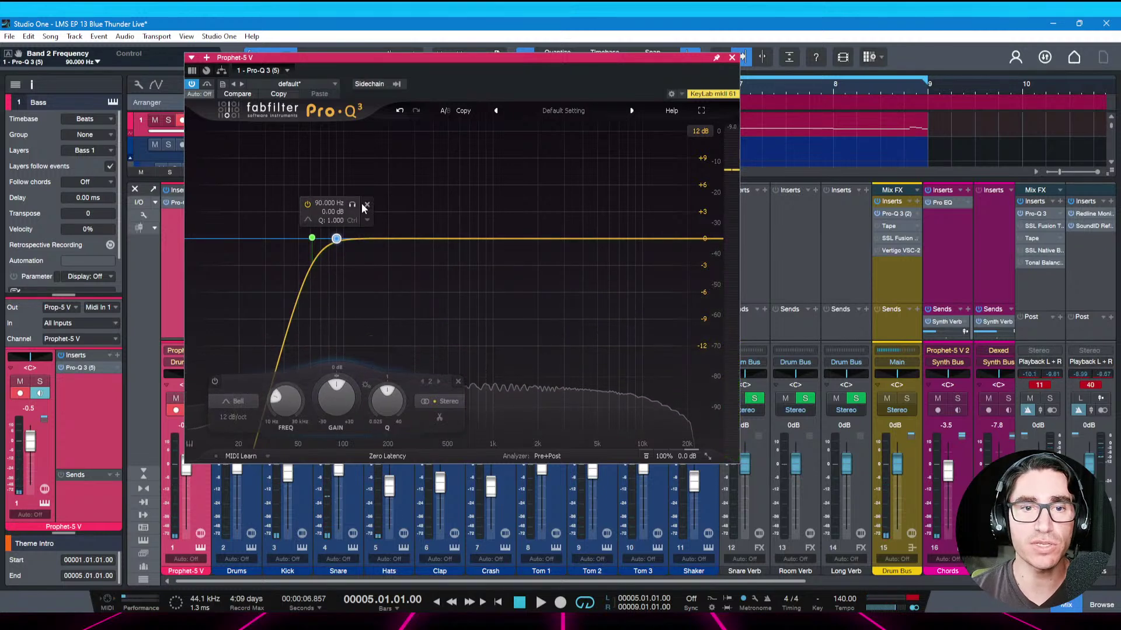
double_click(332, 212)
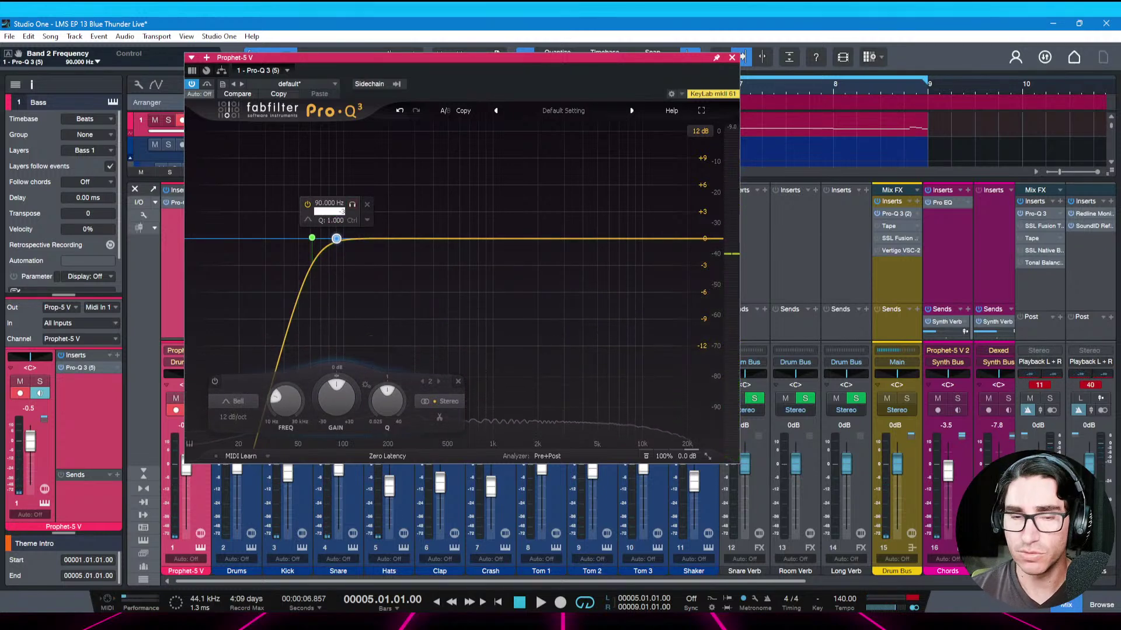
text(-3)
key(Return)
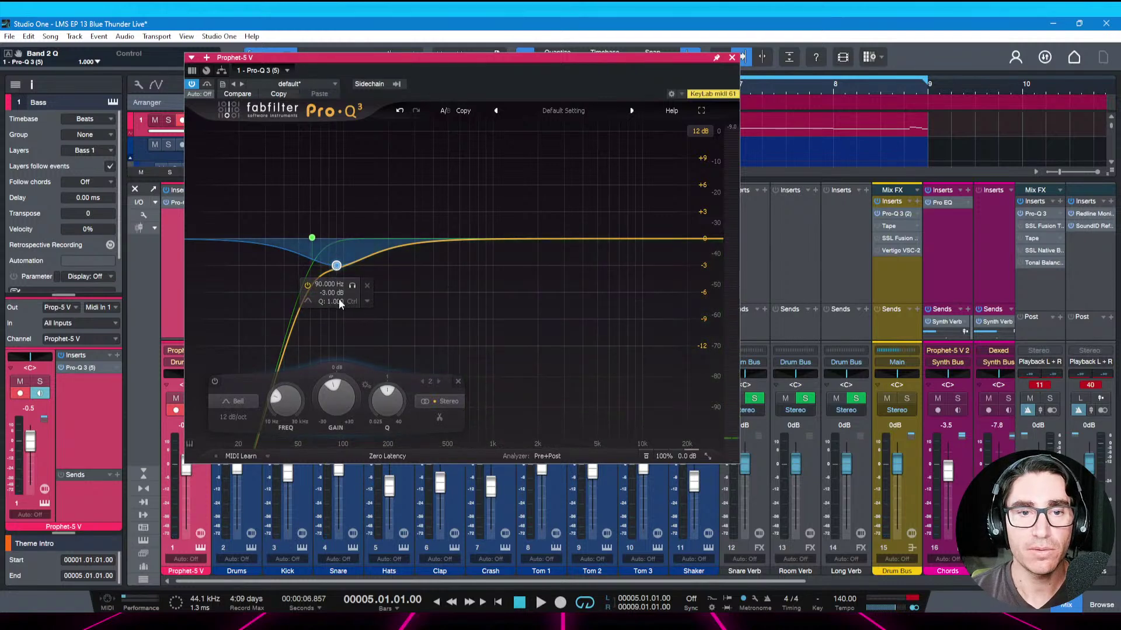
Narrow the bass EQ's bell cut to a Q of about 2.5 at about 91 Hz and audition it
click(338, 303)
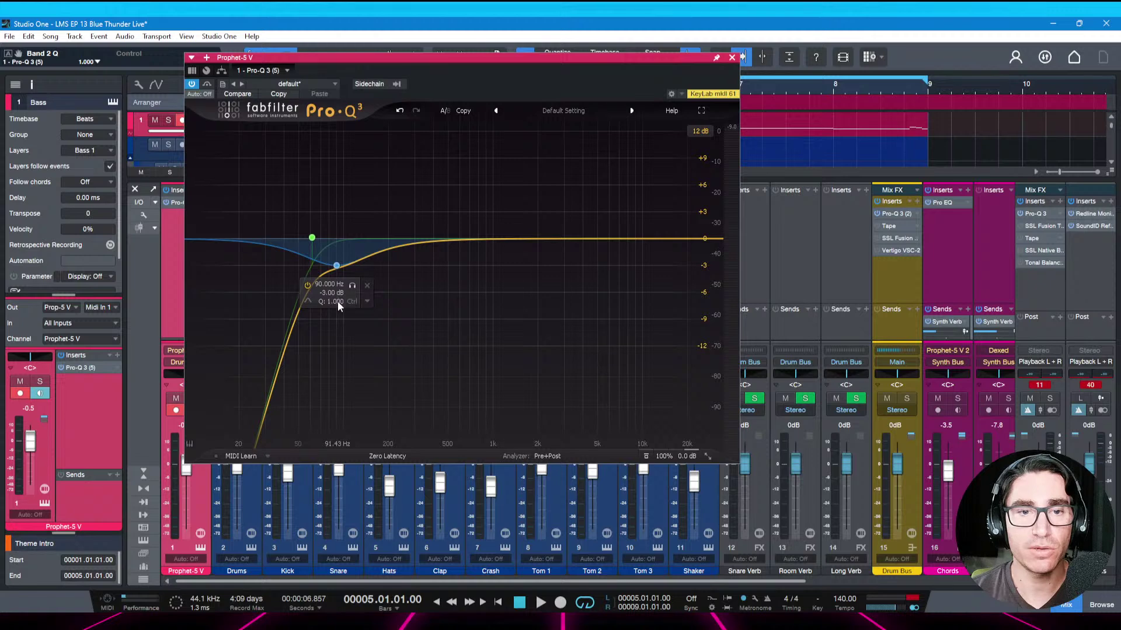
drag(339, 266, 339, 250)
key(space)
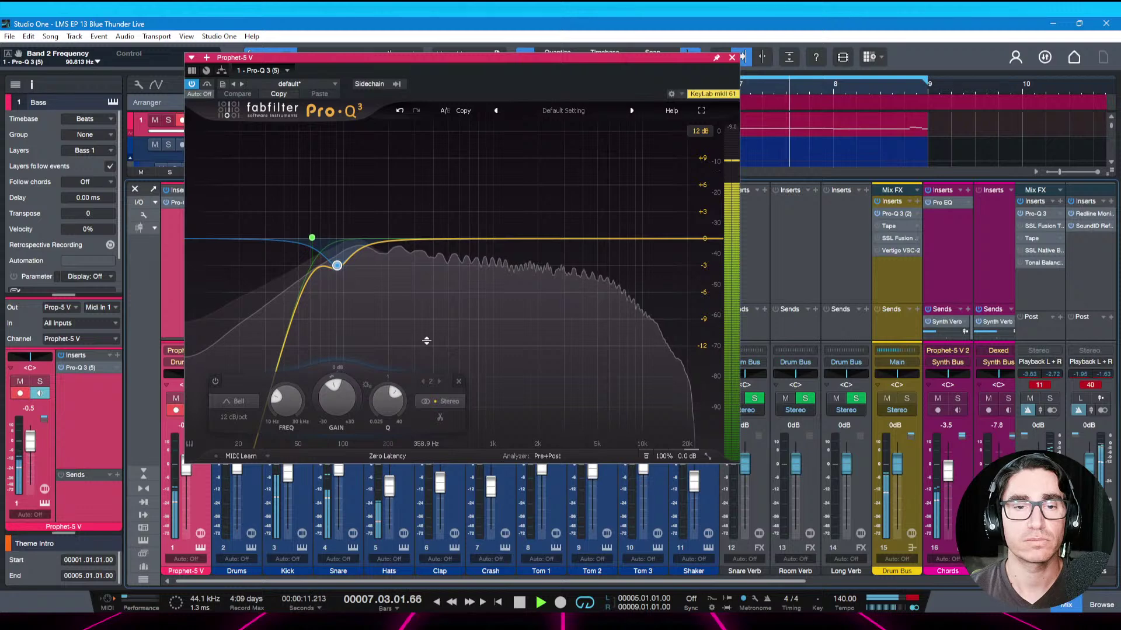
Compare the bass with its EQ bypassed and active, close the EQ window, save the song, and replay Theme Main briefly
click(193, 85)
click(193, 84)
key(ctrl+s)
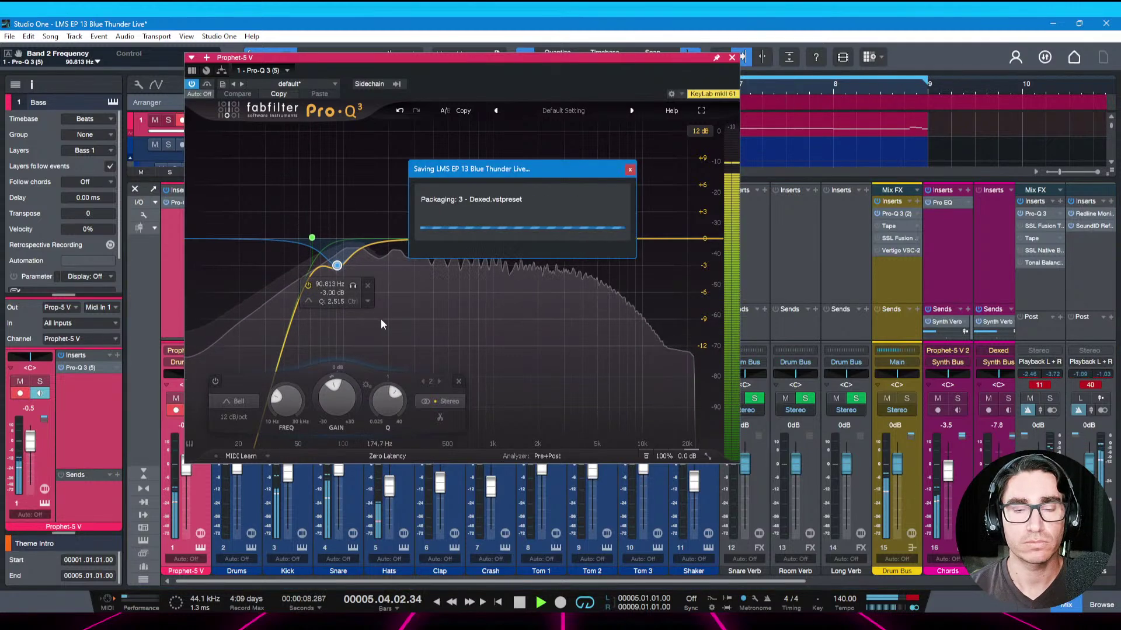
key(space)
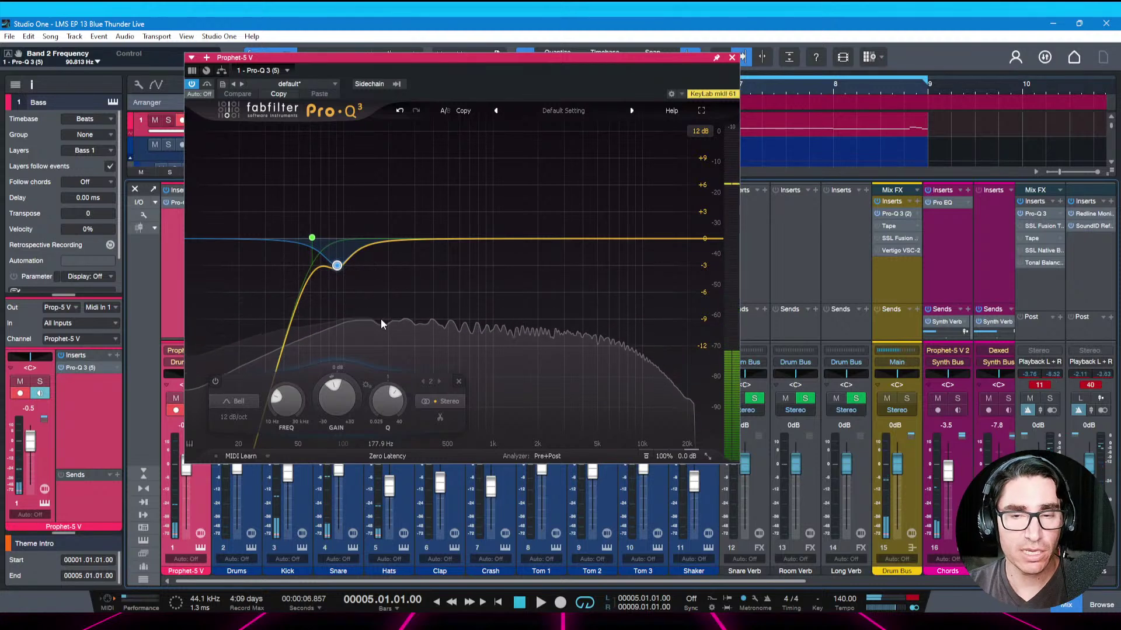
key(Escape)
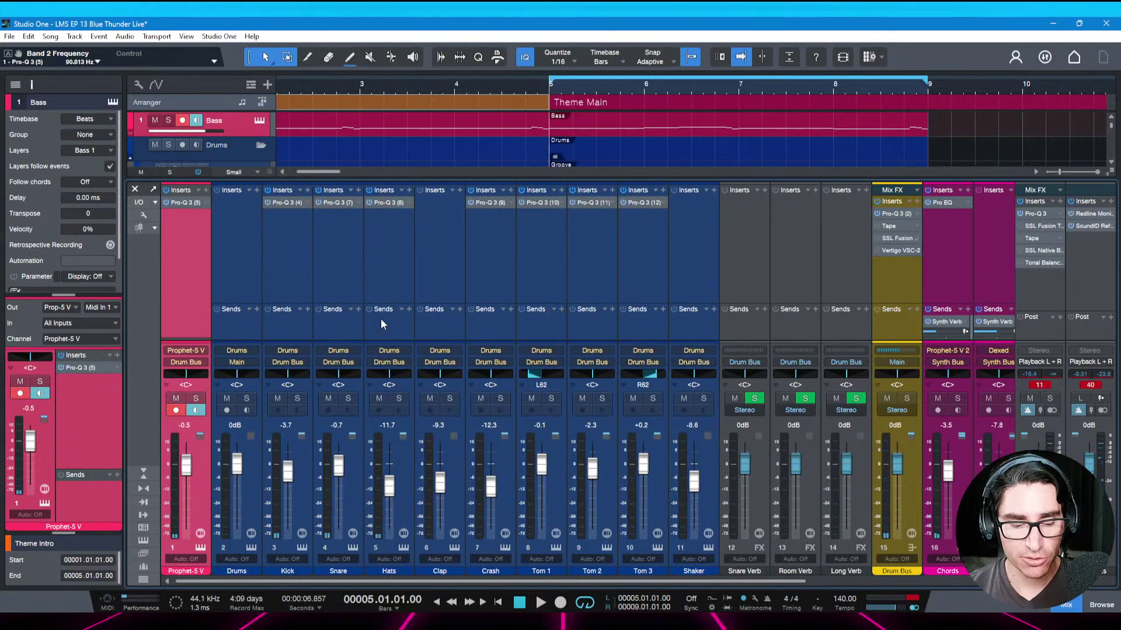
key(ctrl+s)
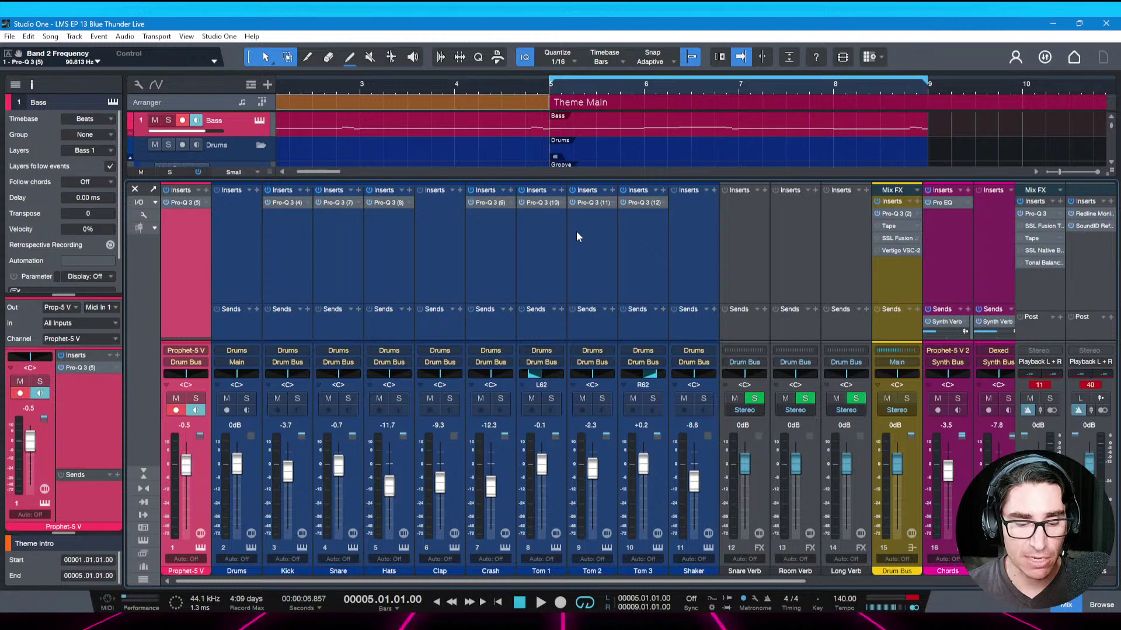
key(space)
key(space)
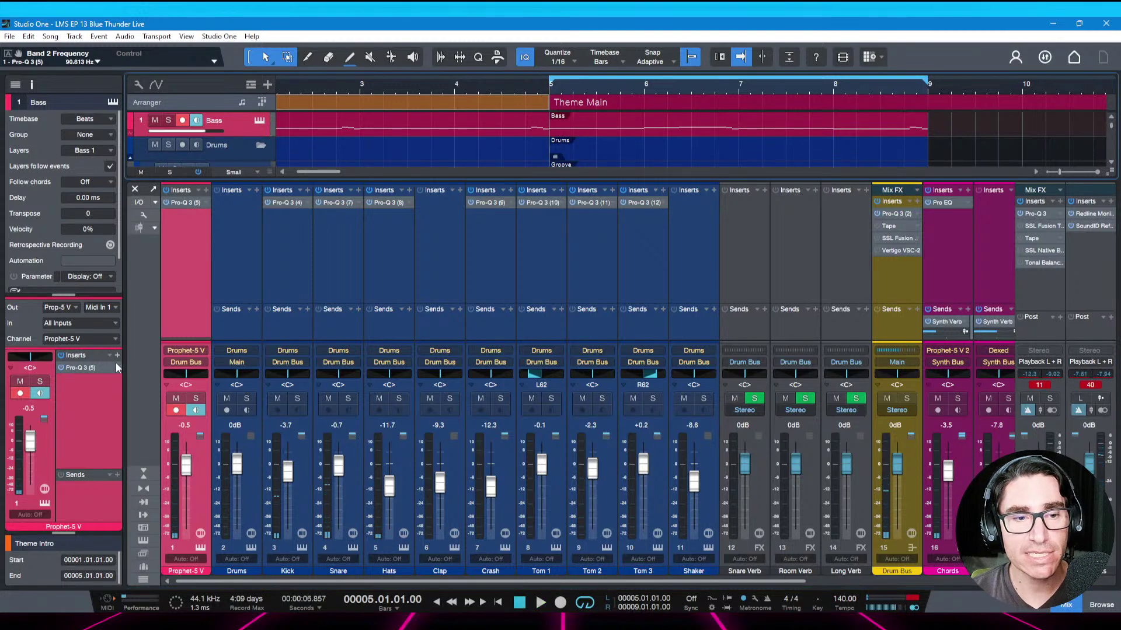
Insert the TR5 White 2A compressor after the Pro-Q 3 on the Prophet-5 V bass channel
click(221, 134)
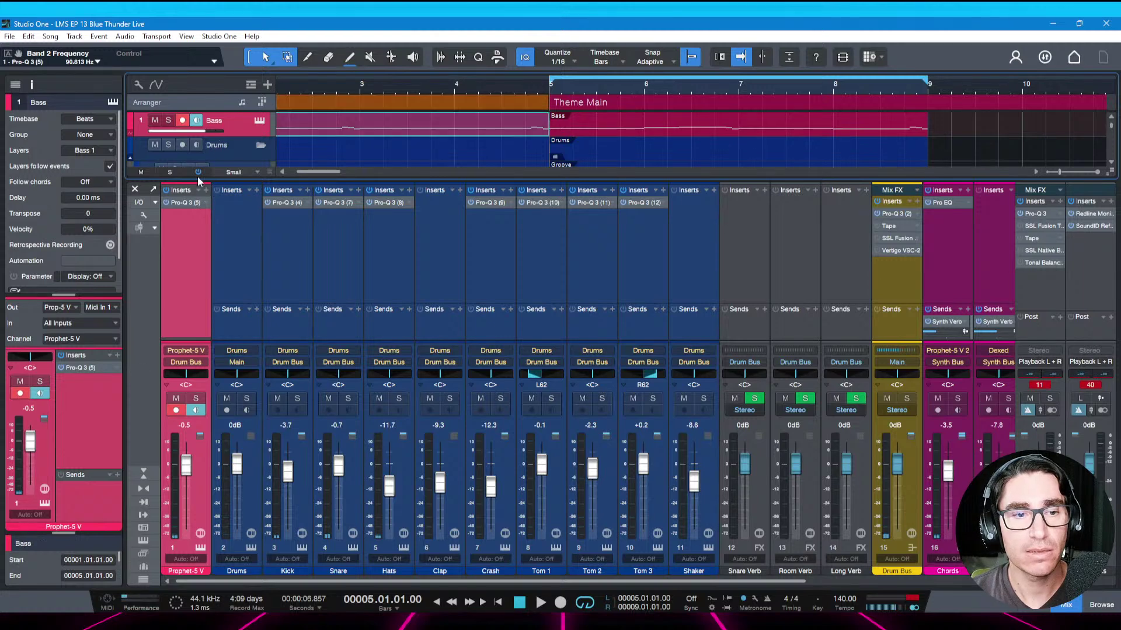
click(117, 355)
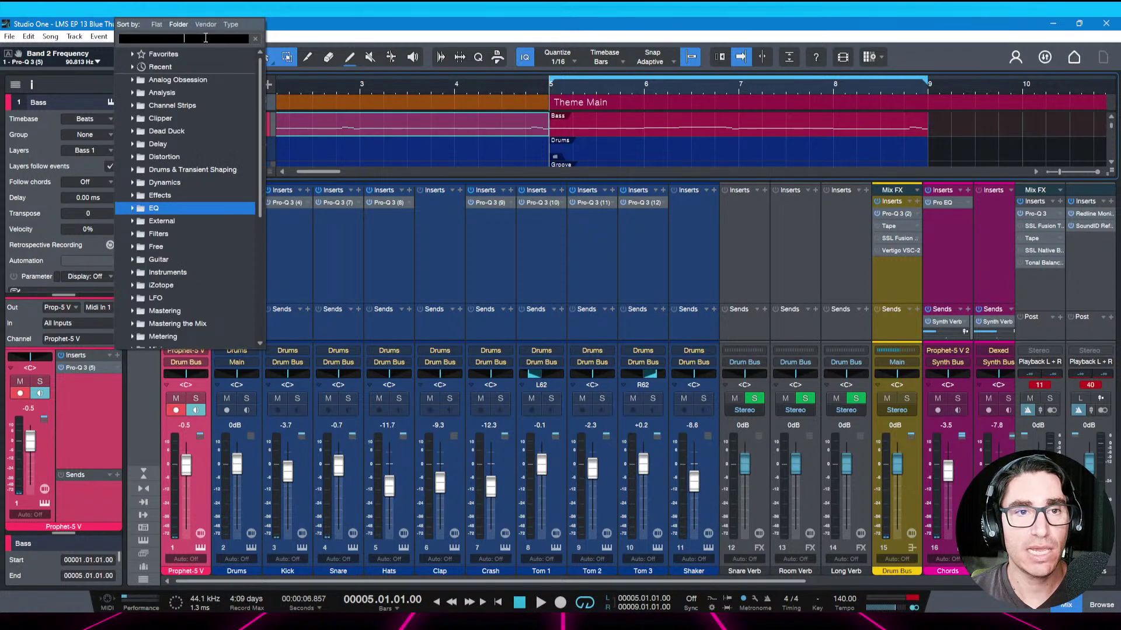
key(Escape)
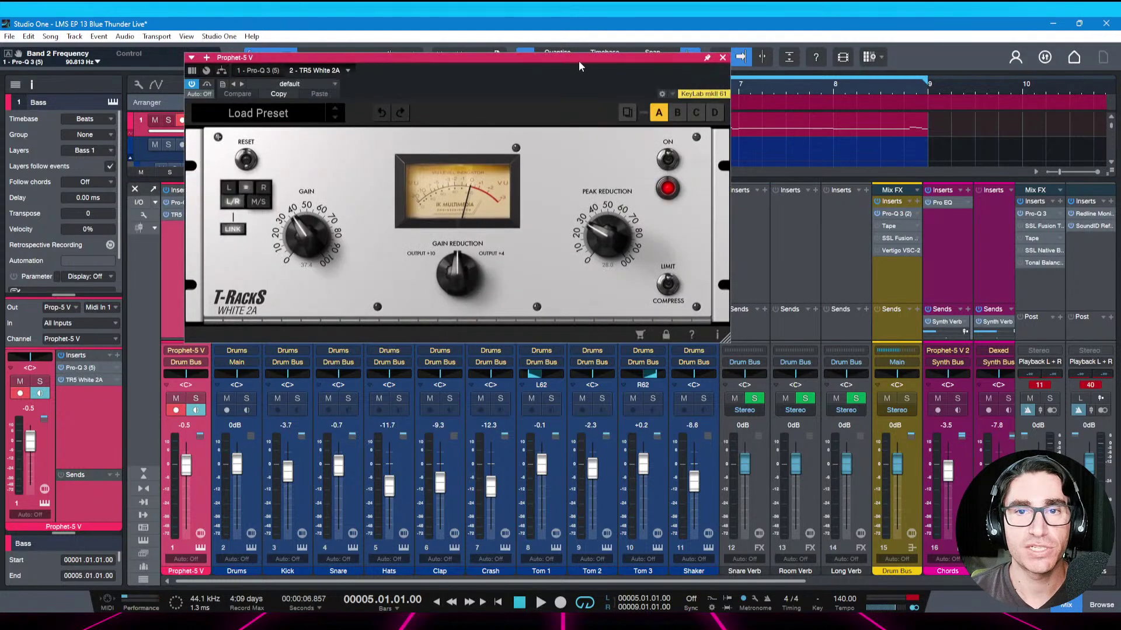
Set the bass White 2A's Peak Reduction to about 39, fine-tune its gain during playback, close its window, and save the song
drag(579, 64, 553, 82)
key(space)
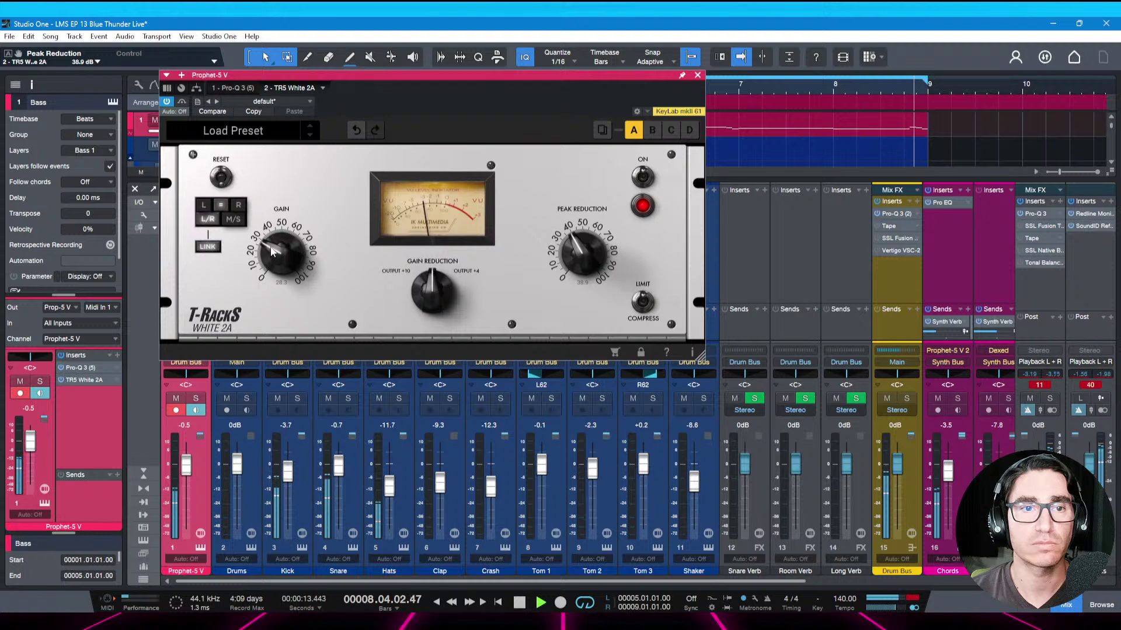
drag(268, 250, 274, 246)
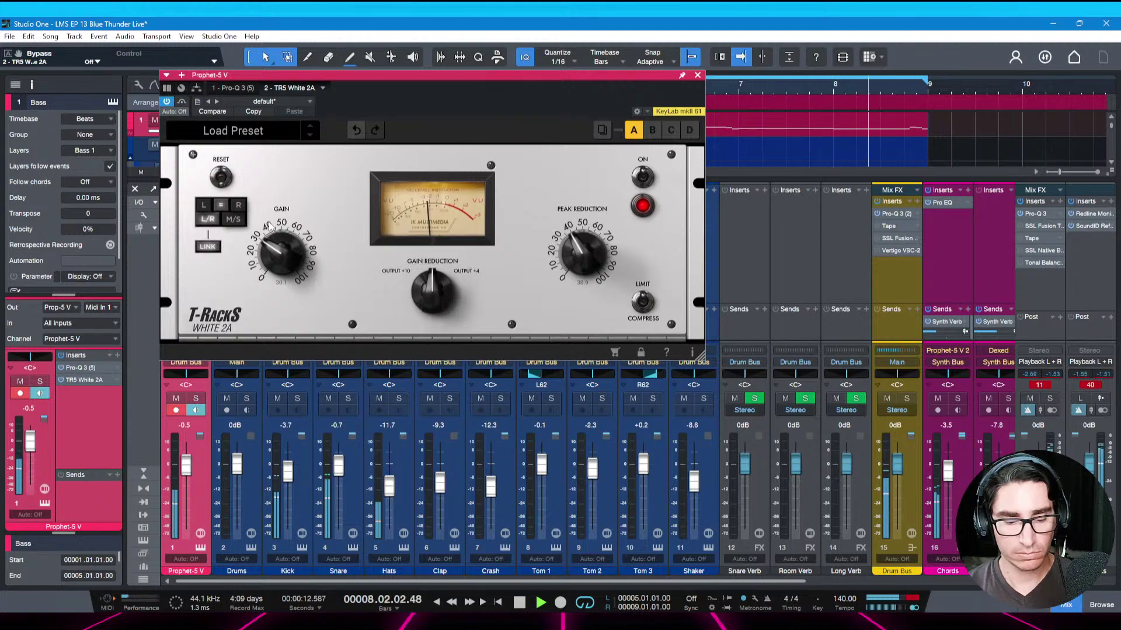
key(ctrl+s)
key(Escape)
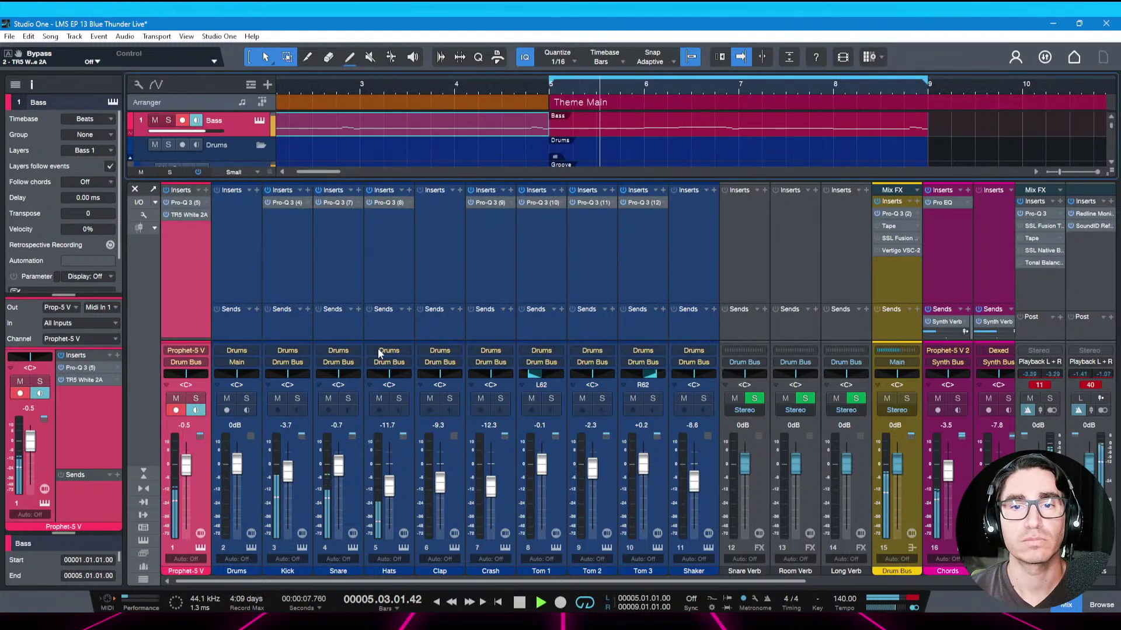
key(space)
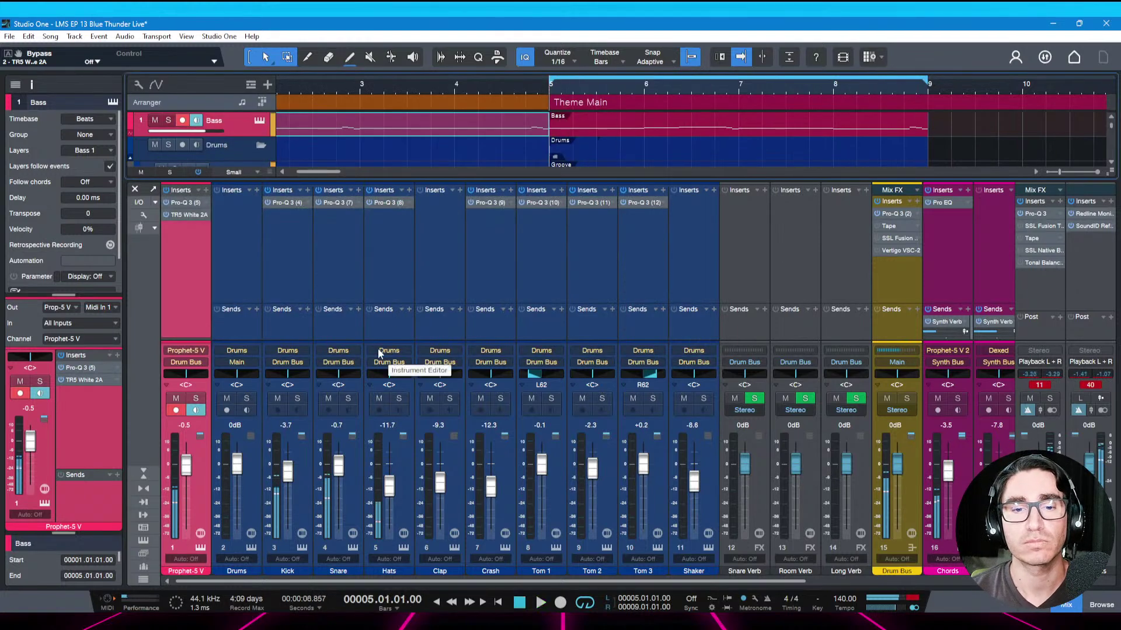
click(93, 380)
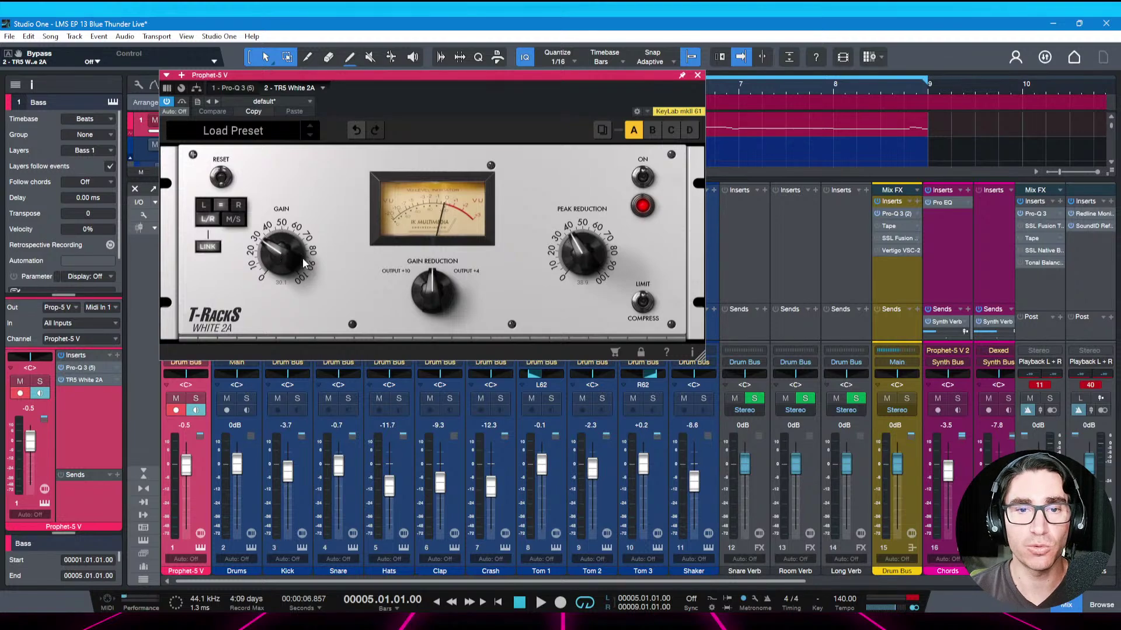
click(697, 76)
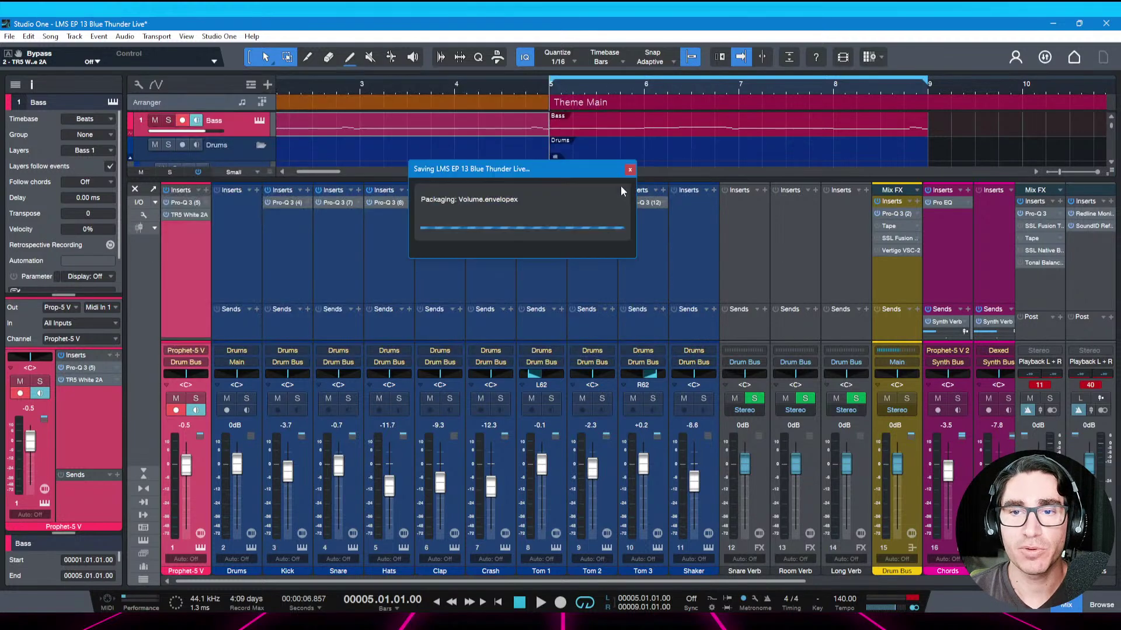
Set the Prophet-5 V bass channel's volume to -0.2 dB while Theme Main plays, and save the song
key(space)
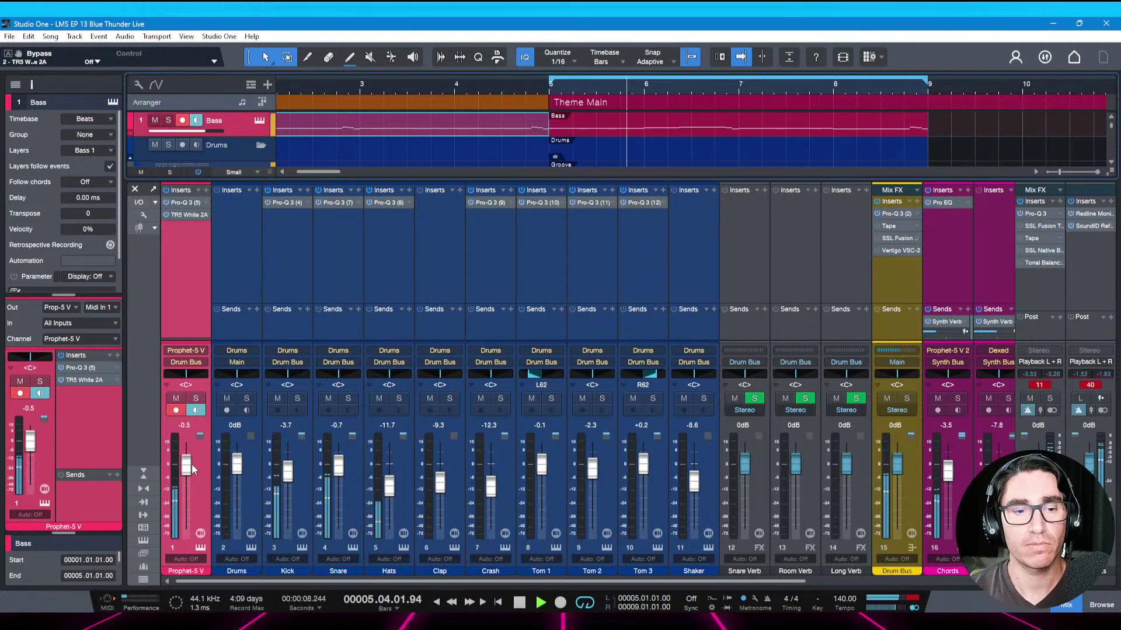
drag(186, 466, 188, 469)
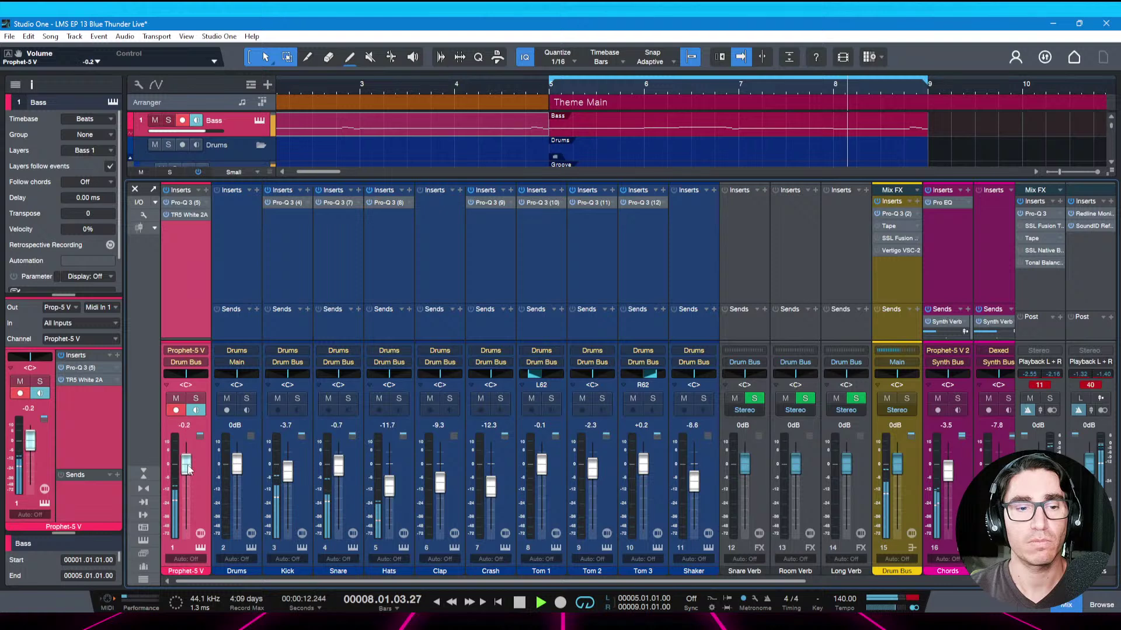
key(ctrl+s)
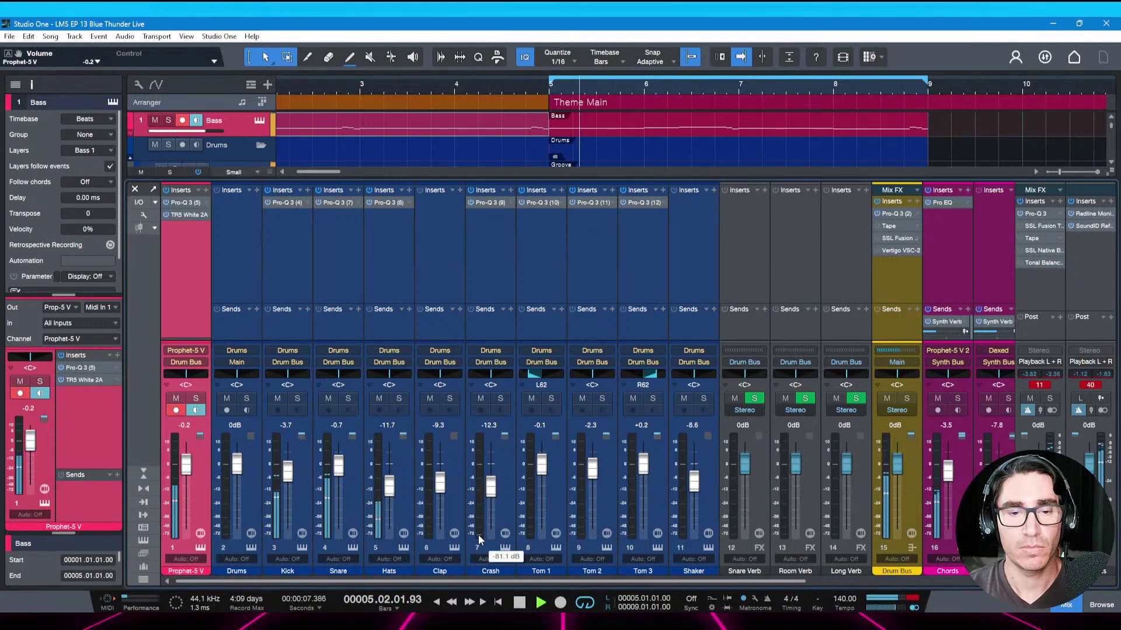
key(space)
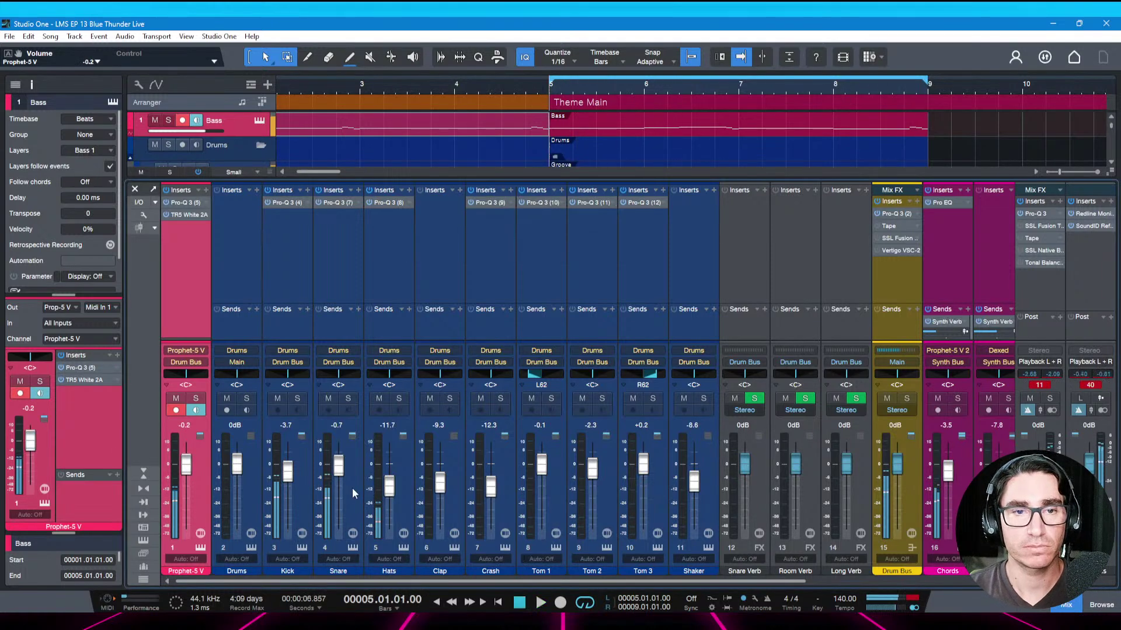
Insert SSL Native X-Comp v6 after the Pro-Q 3 on the Kick channel and look through its preset list, keeping the Default Preset
click(295, 236)
click(307, 190)
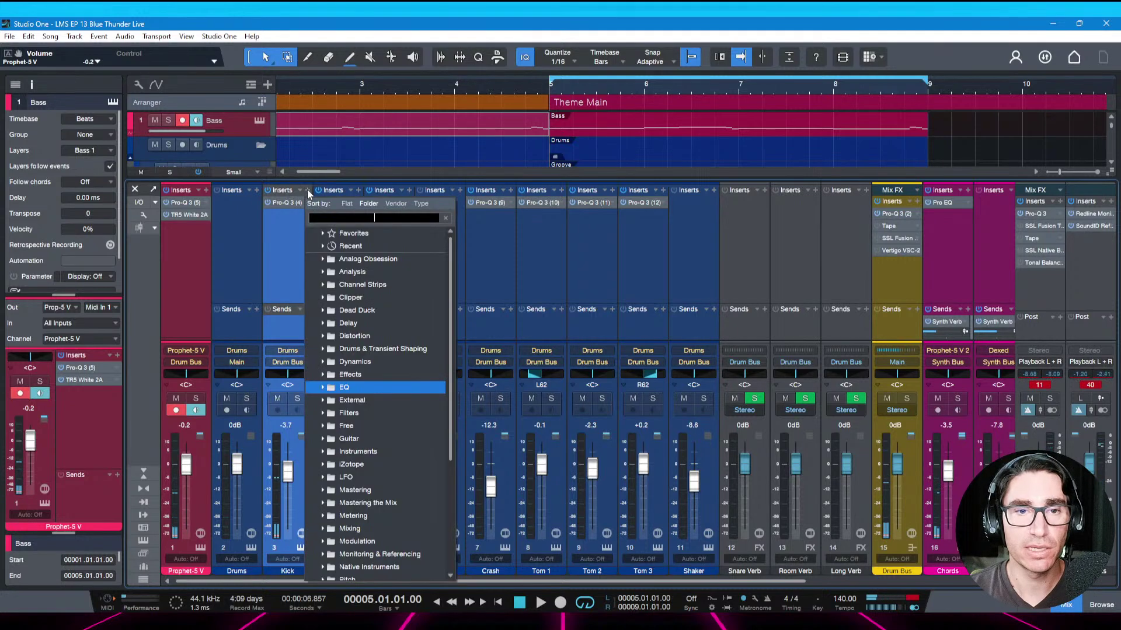
text(x-co)
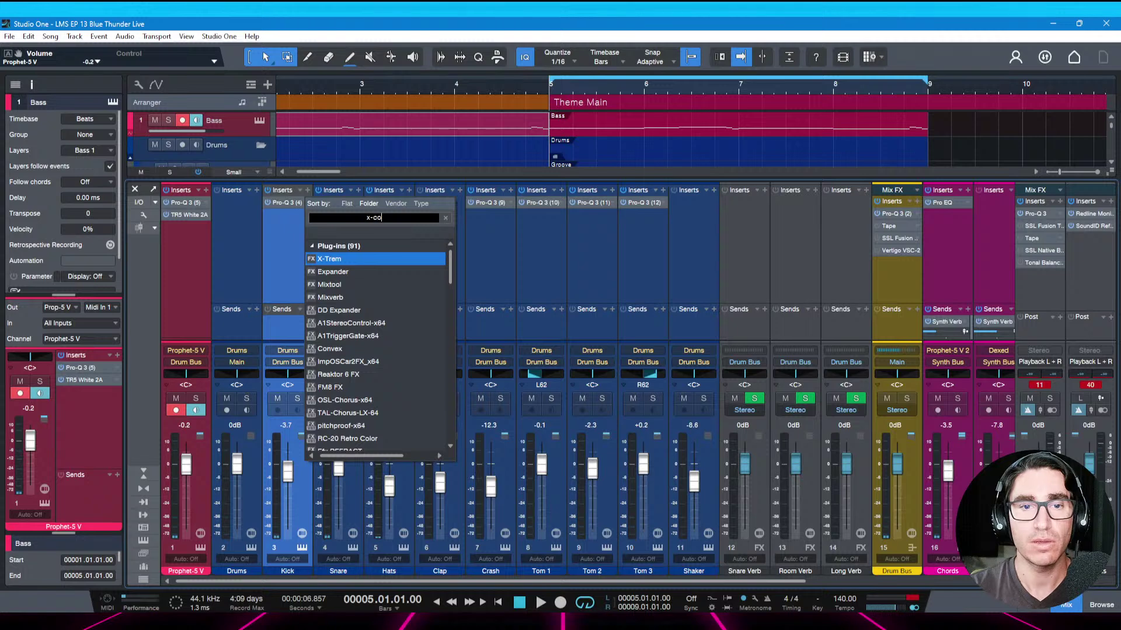
key(Escape)
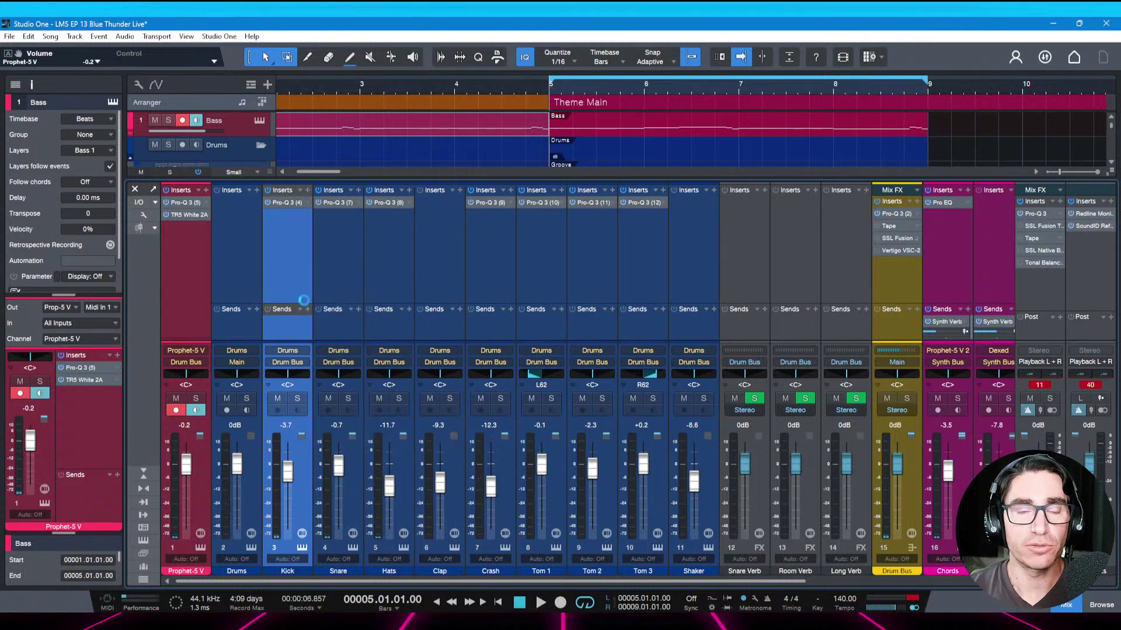
drag(445, 80, 453, 113)
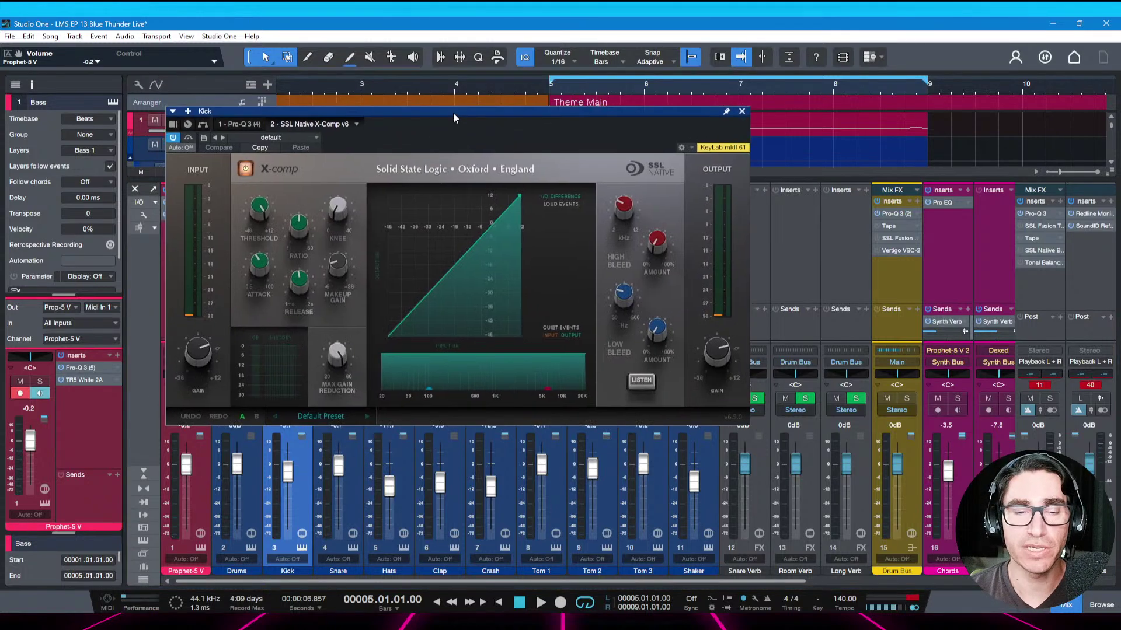
click(333, 416)
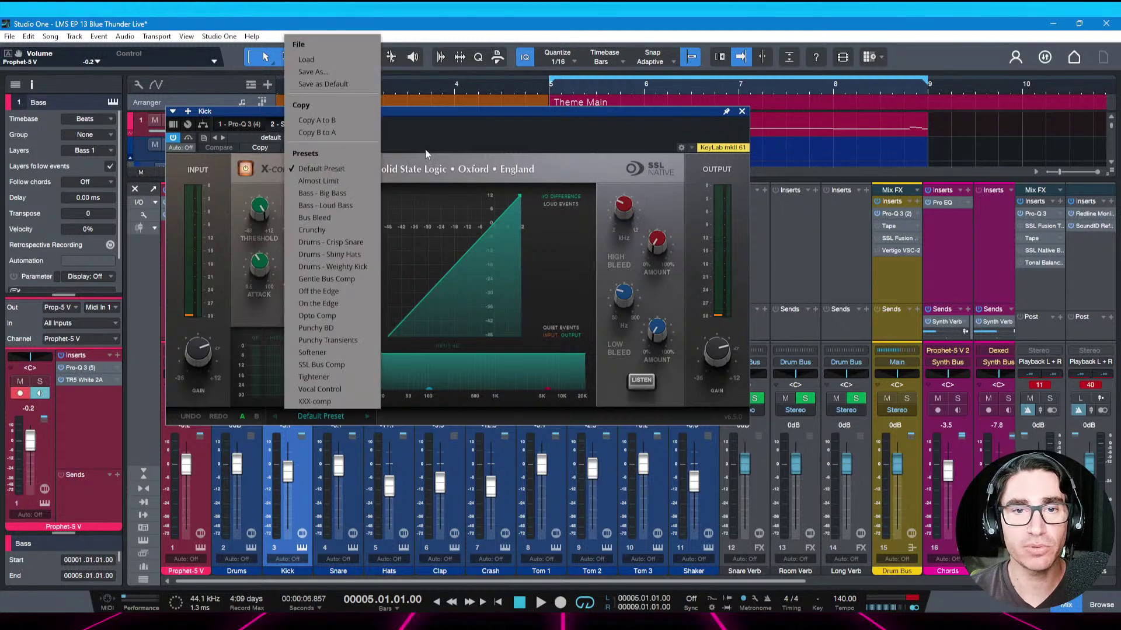
click(418, 418)
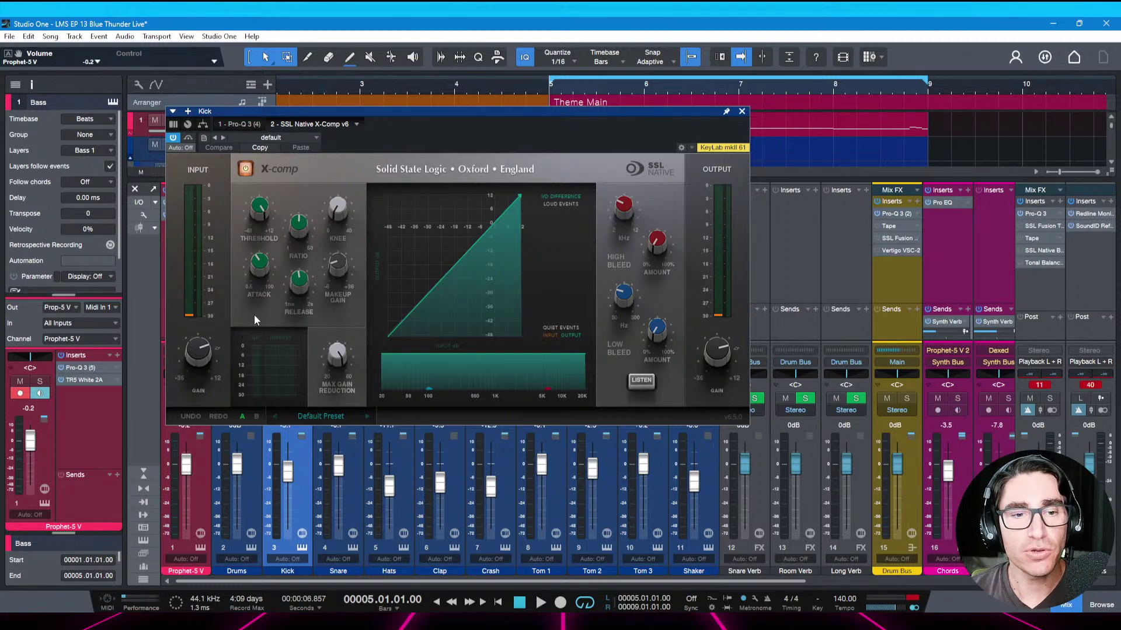
Set the kick X-Comp's attack to about 23.3 ms, release to about 53 ms, and threshold to about -13.8 dB while auditioning Theme Main
drag(259, 262, 258, 247)
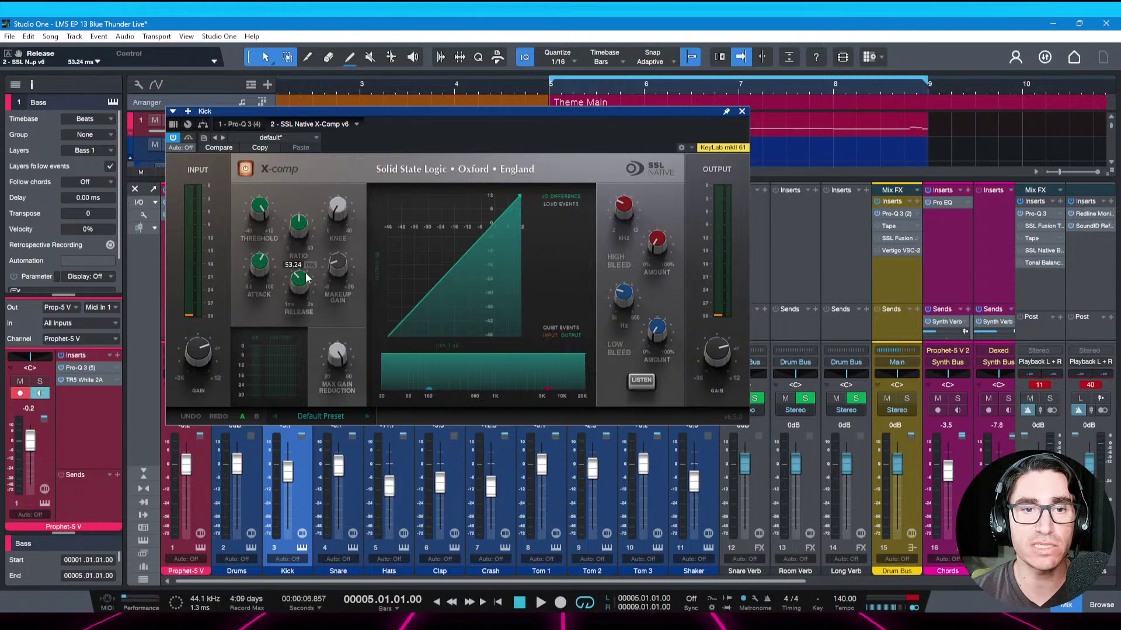
mouse_move(297, 226)
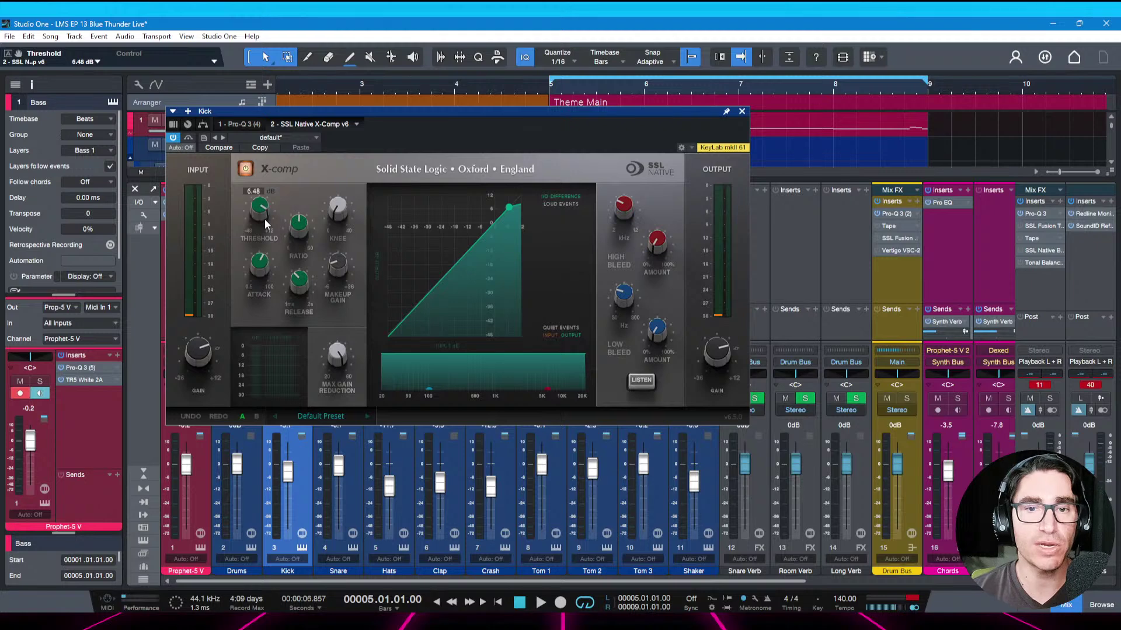
drag(264, 219, 281, 244)
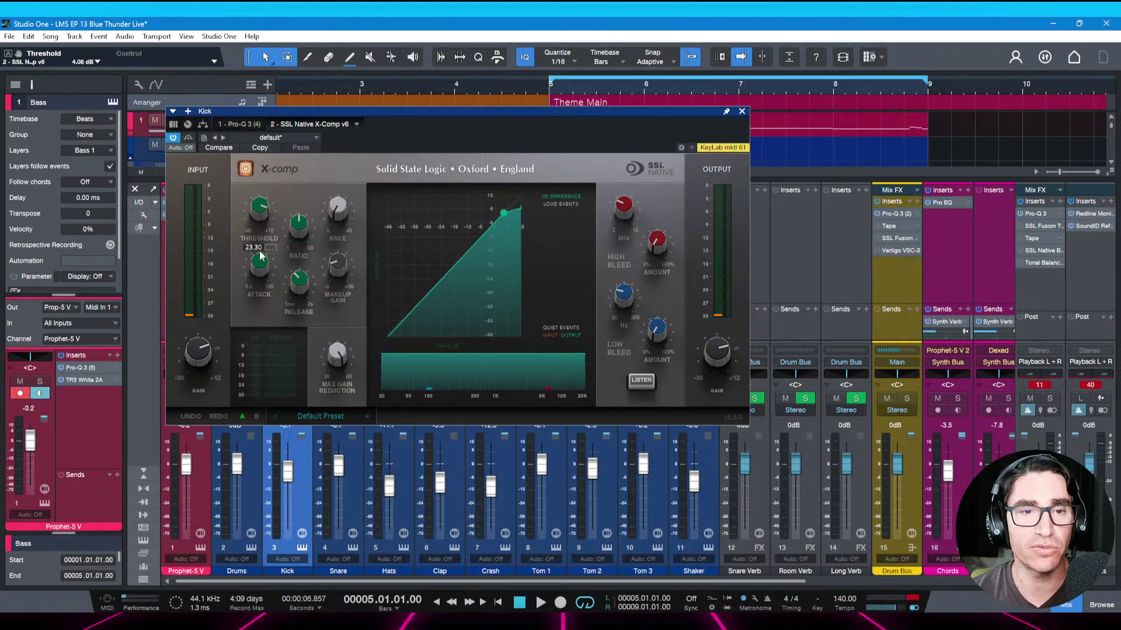
key(space)
drag(262, 220, 253, 254)
key(space)
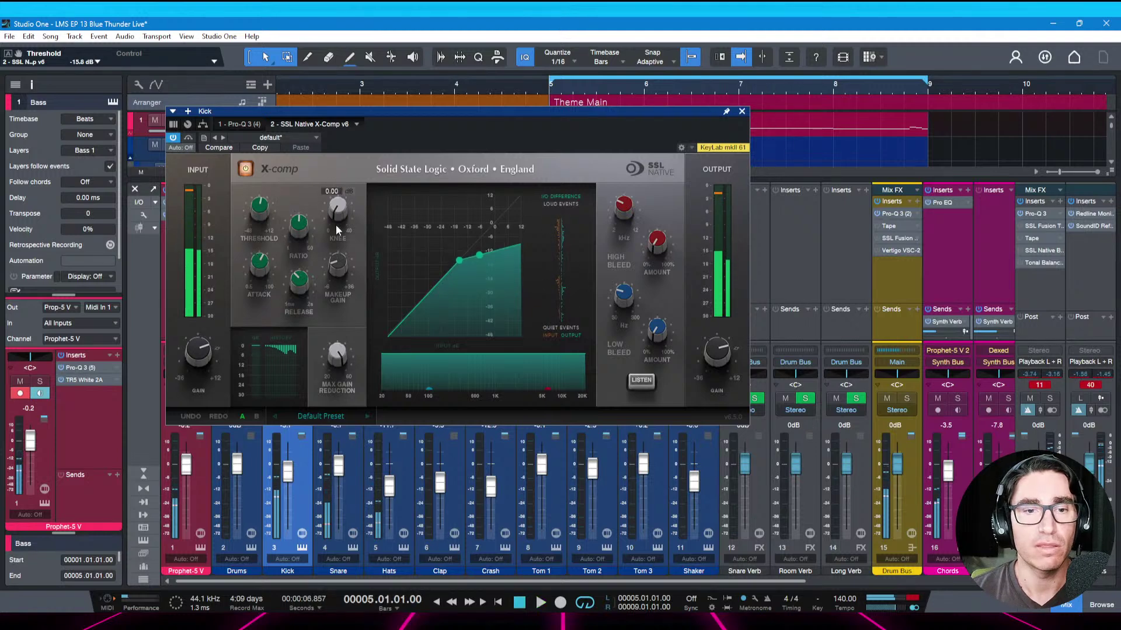
Set the kick X-Comp's Makeup Gain to about 1 dB, comparing it with the bypassed signal, save the song, and close its window
mouse_move(340, 267)
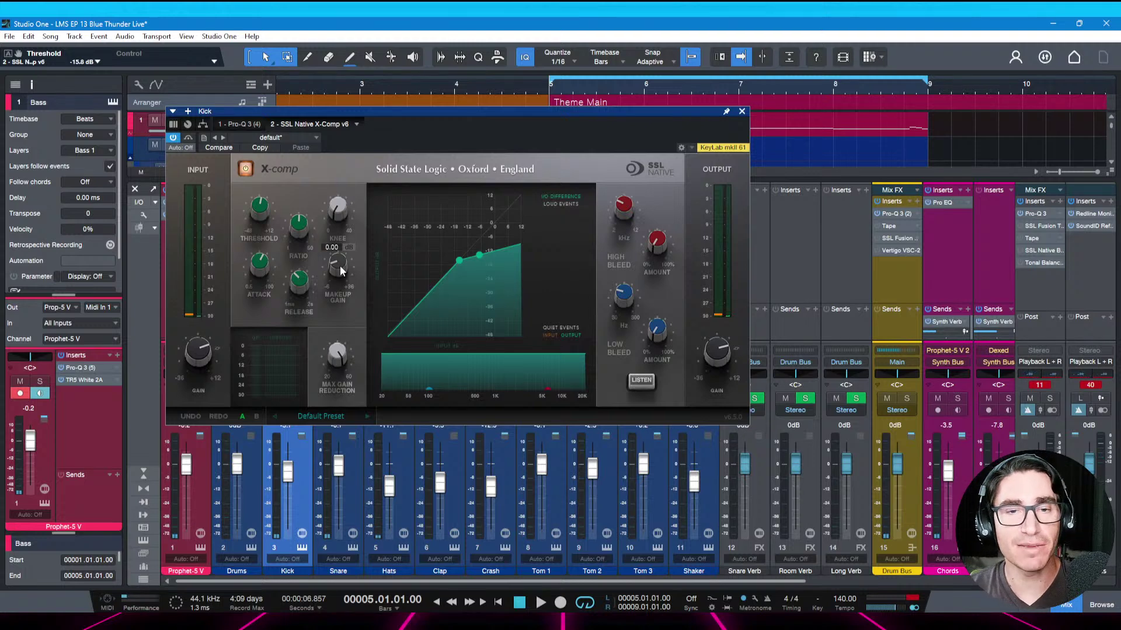
key(space)
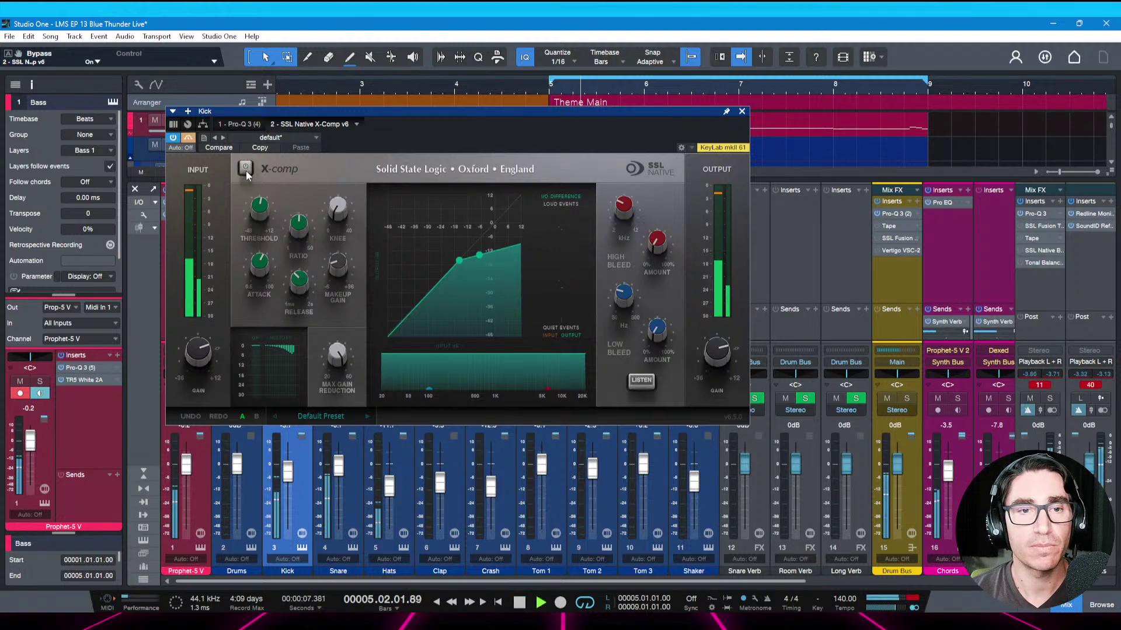
drag(332, 266, 333, 263)
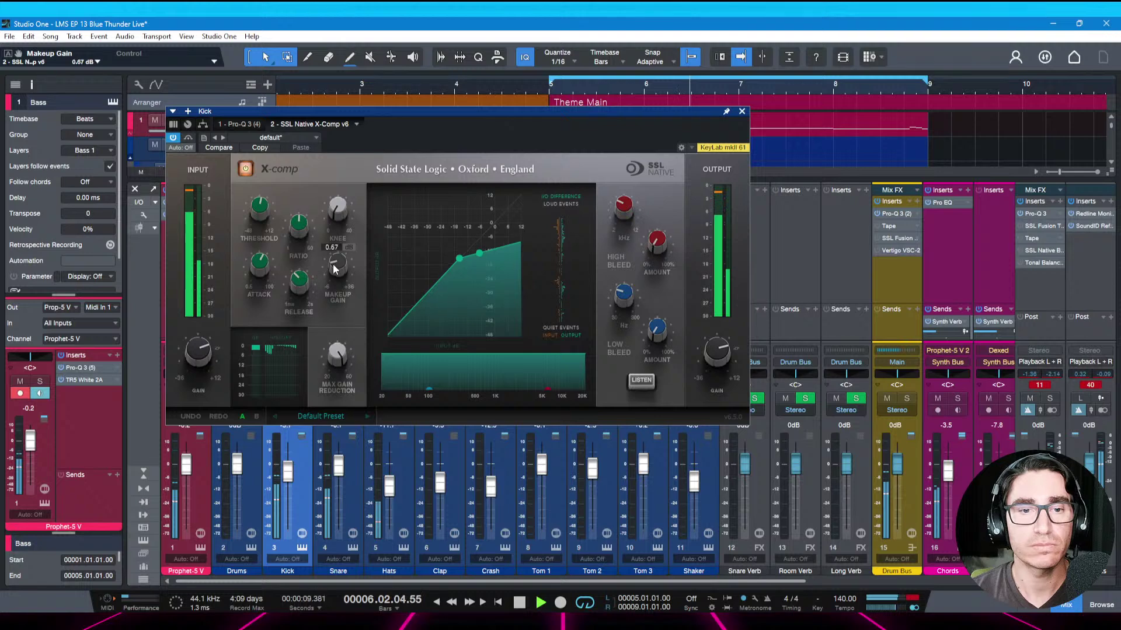
scroll(333, 264, down, 2)
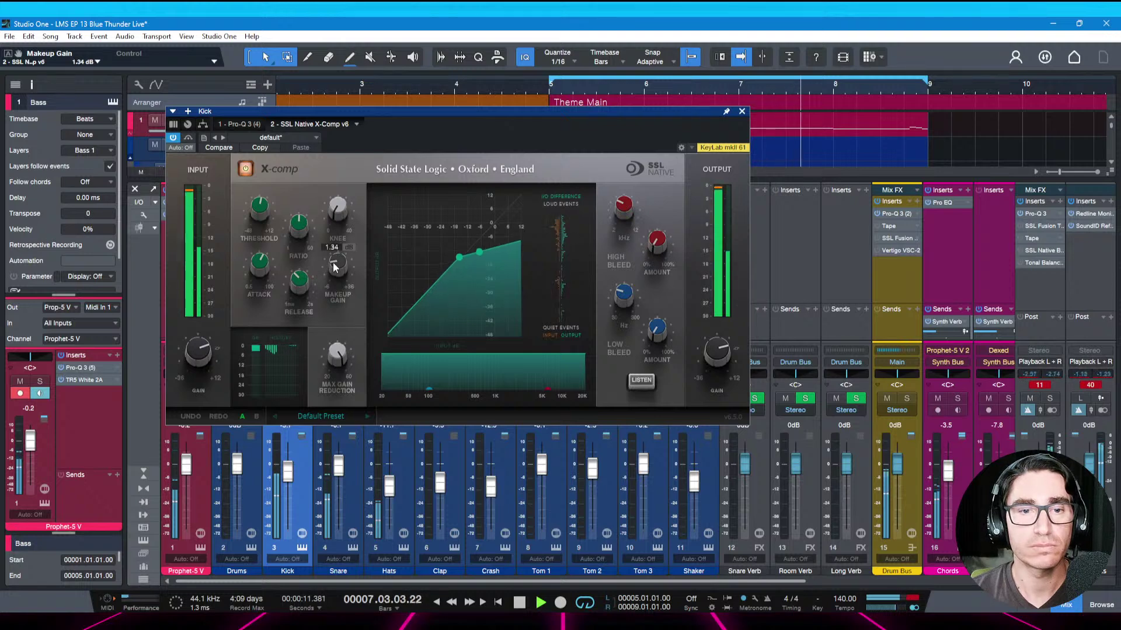
key(ctrl+s)
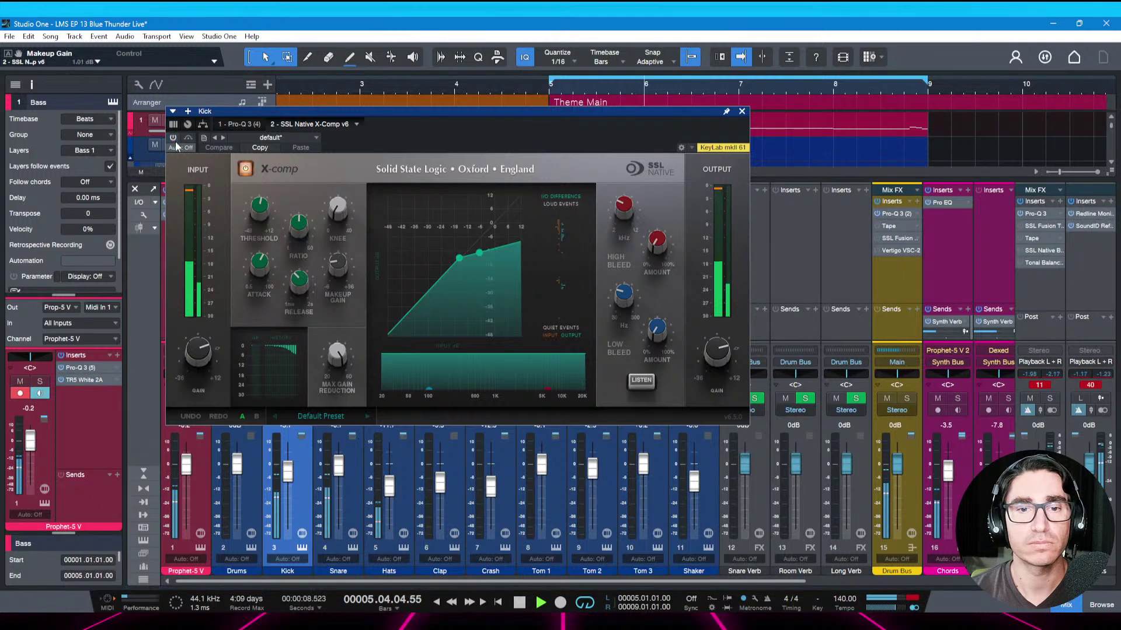
key(ctrl+s)
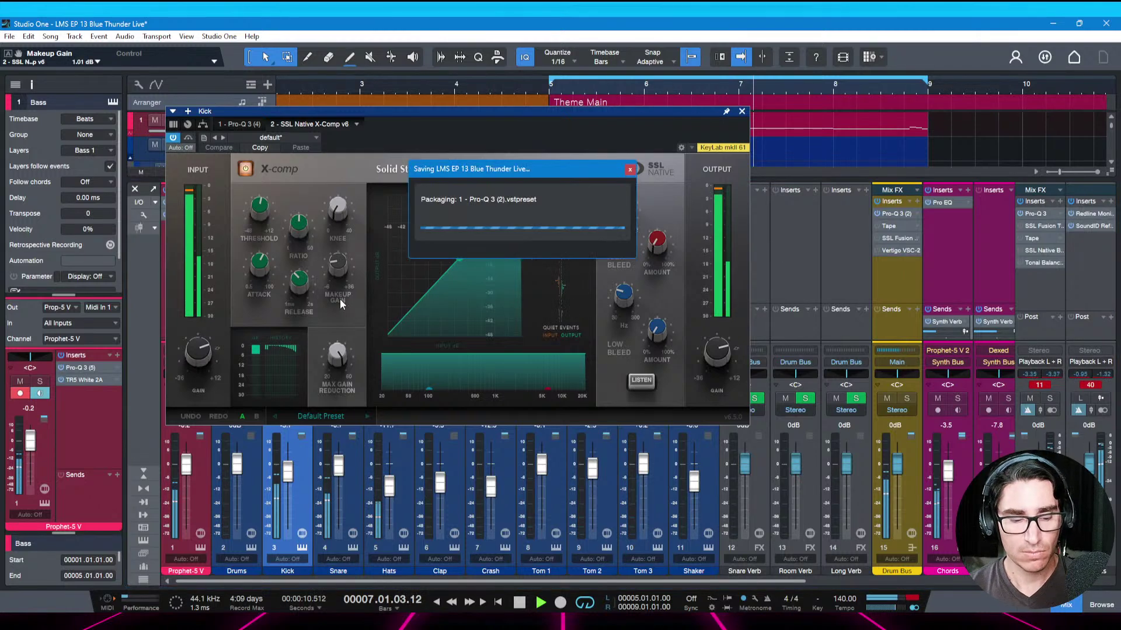
key(space)
key(Escape)
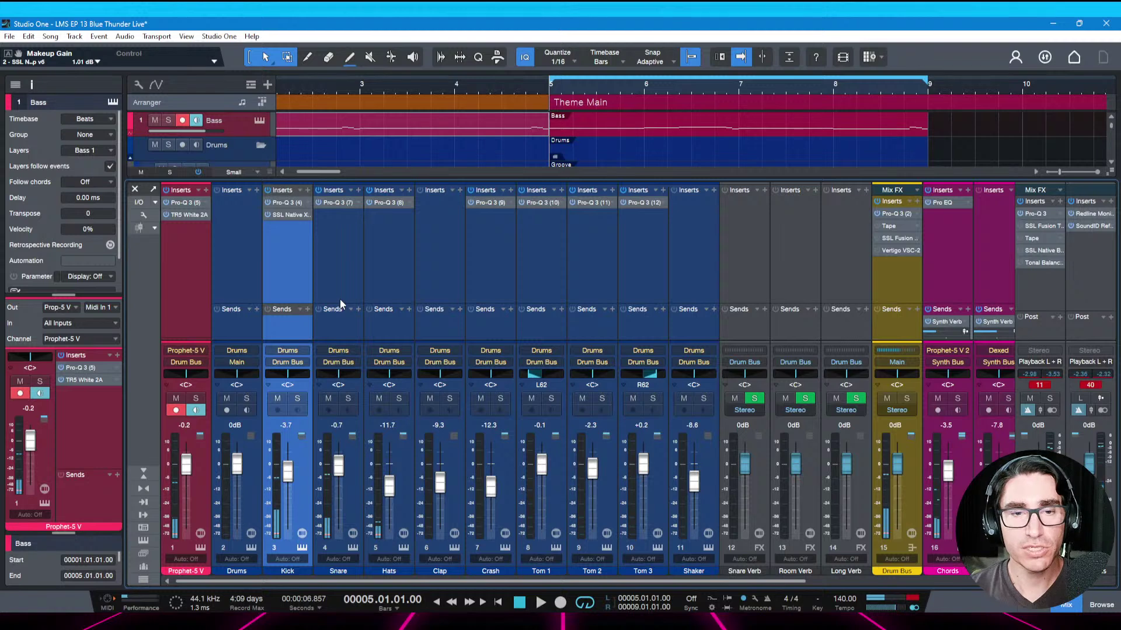
Insert SSL Native X-Comp v6 after the Pro-Q 3 on the Snare channel
click(345, 235)
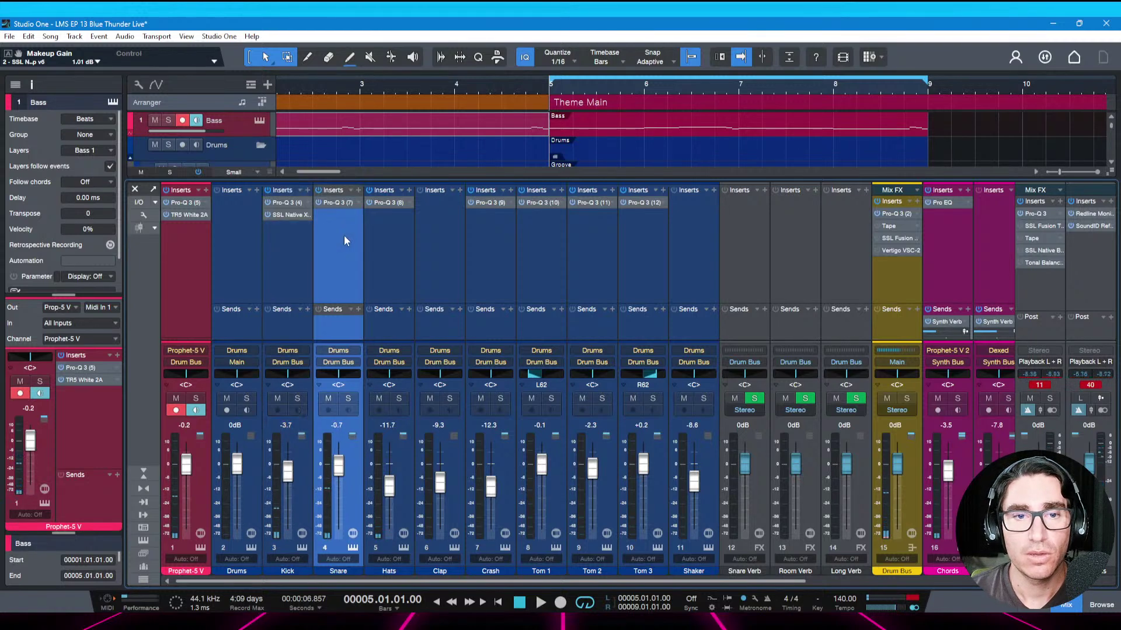
click(359, 191)
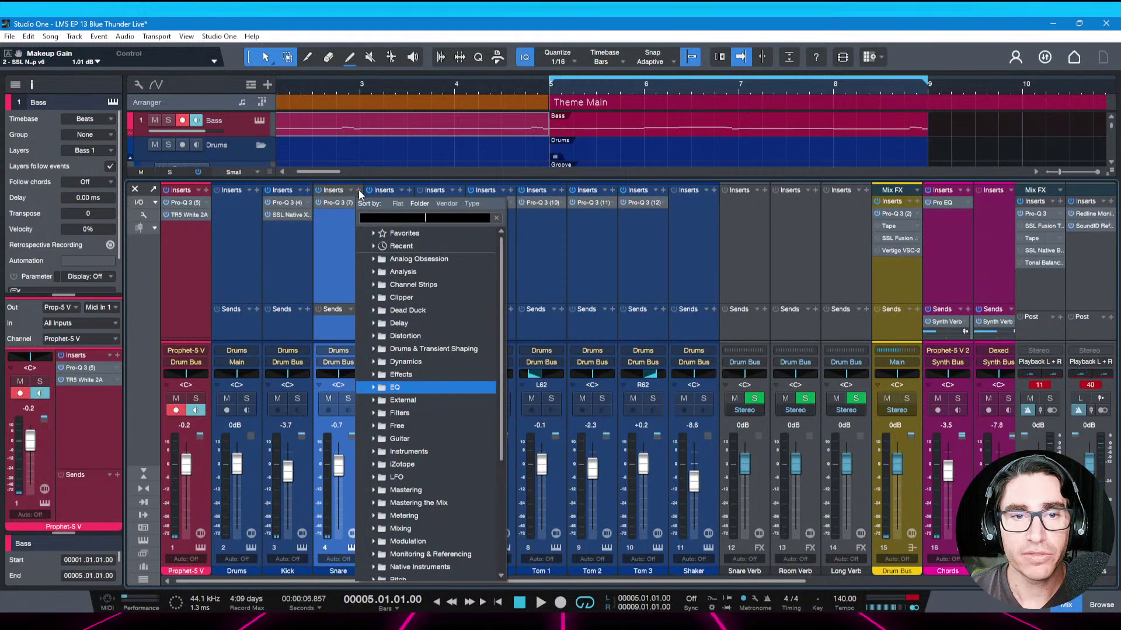
text(x-comp)
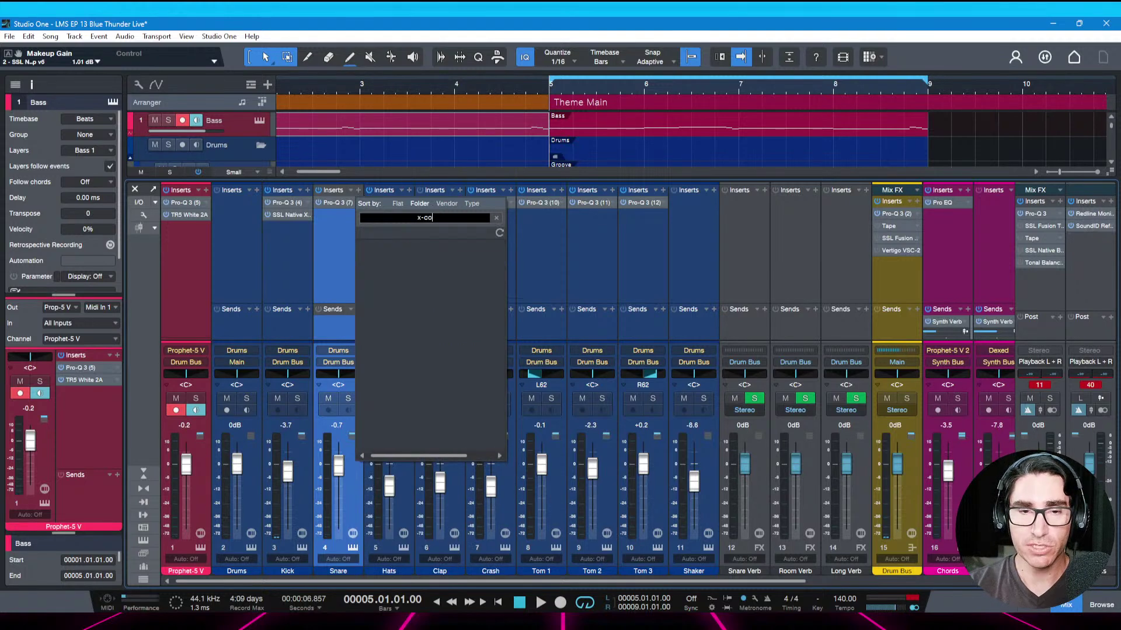
key(Return)
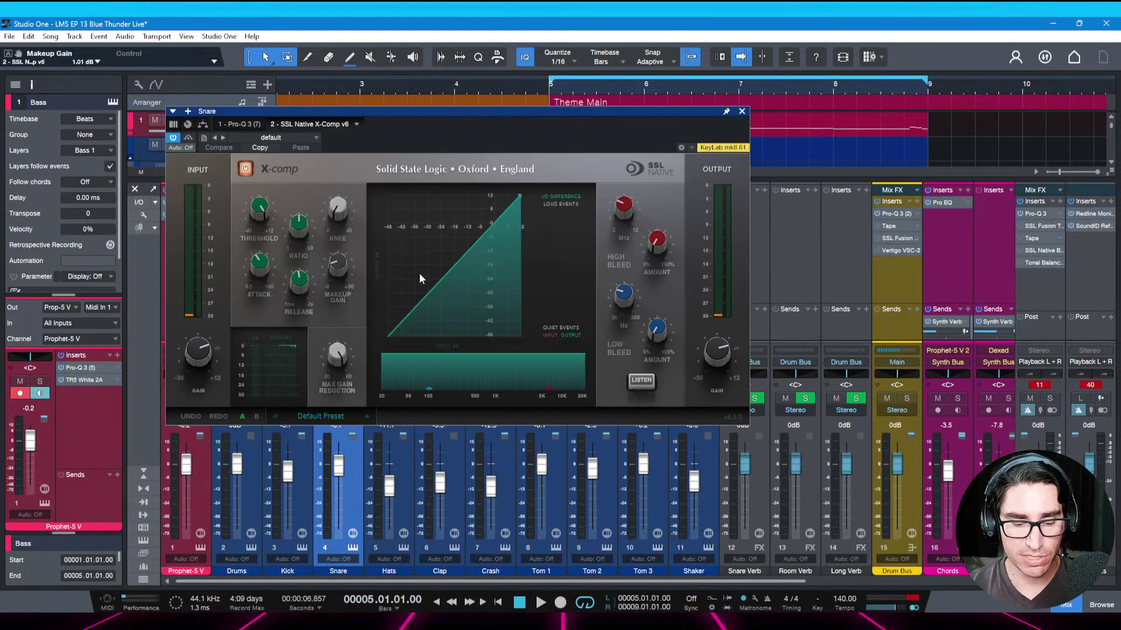
Solo the snare during playback and adjust its X-Comp with a slower attack, a release of about 45.8 ms, and a lowered threshold
key(s)
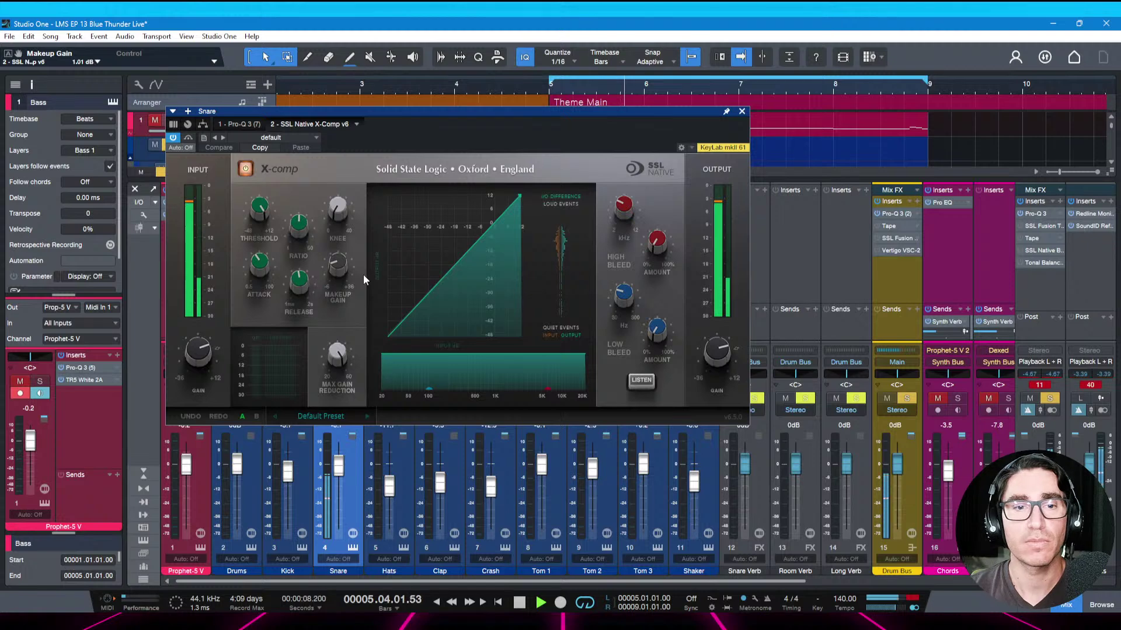
mouse_move(268, 281)
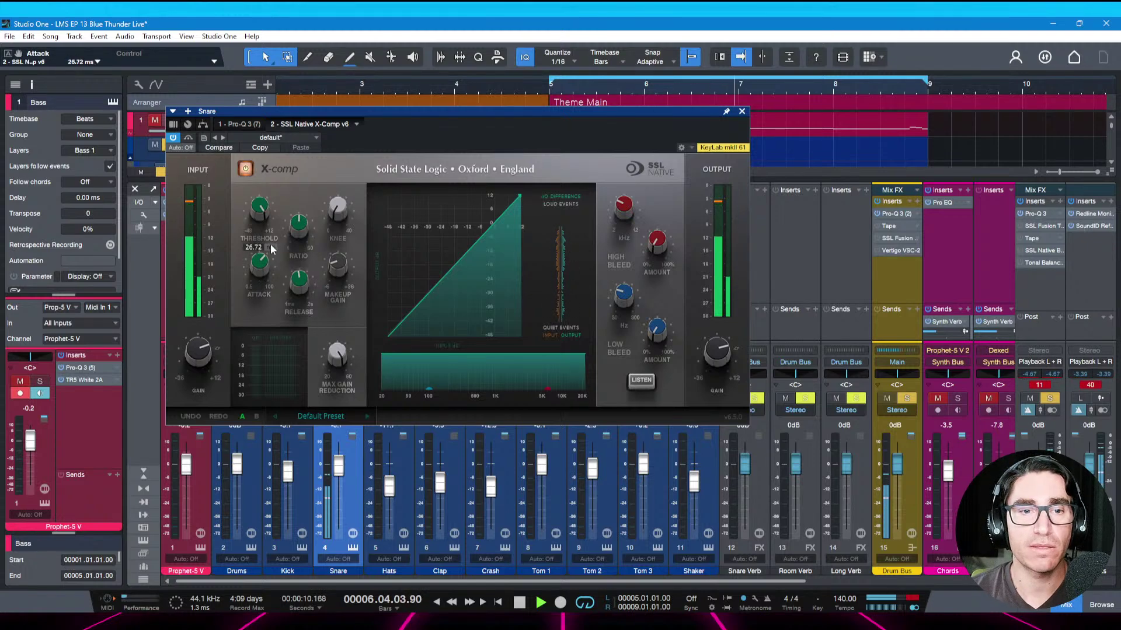
drag(258, 271, 296, 299)
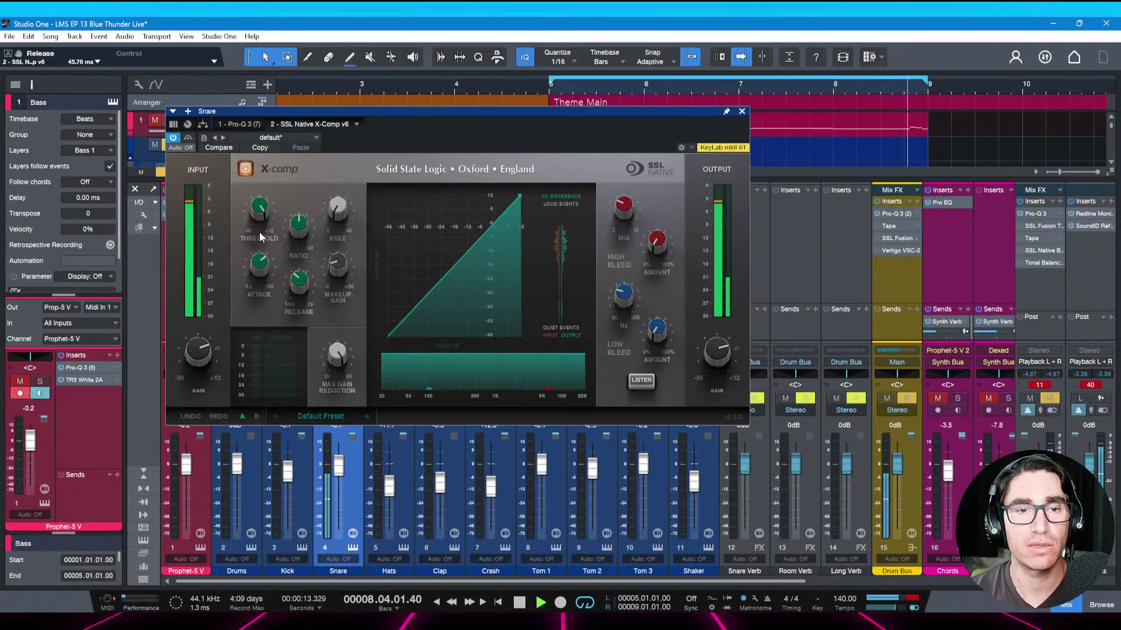
mouse_move(341, 239)
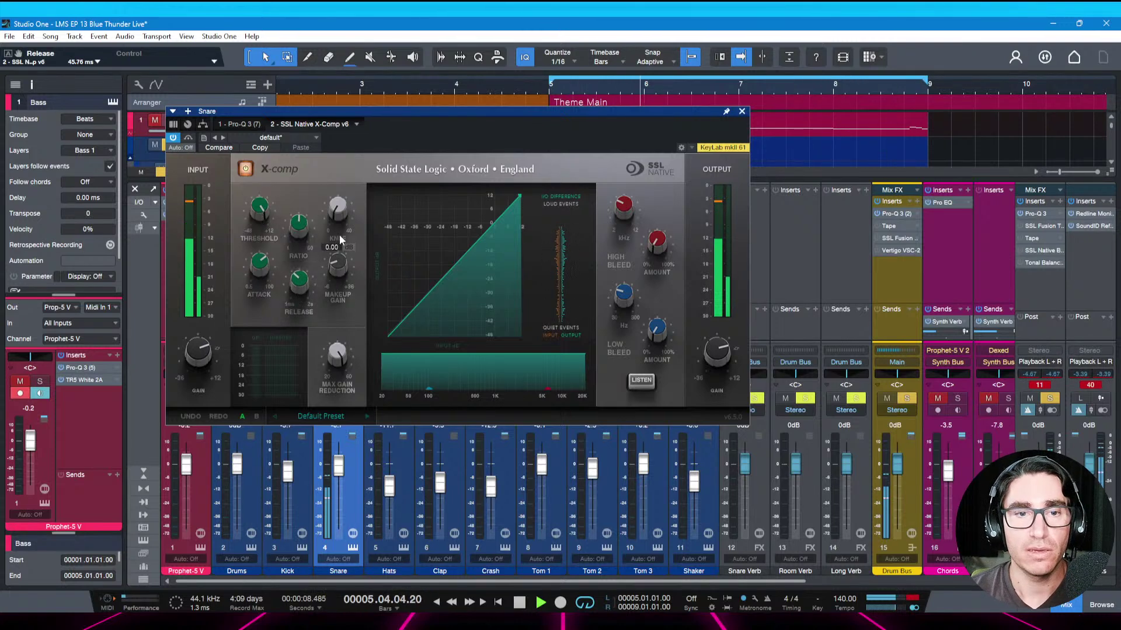
drag(259, 205, 257, 357)
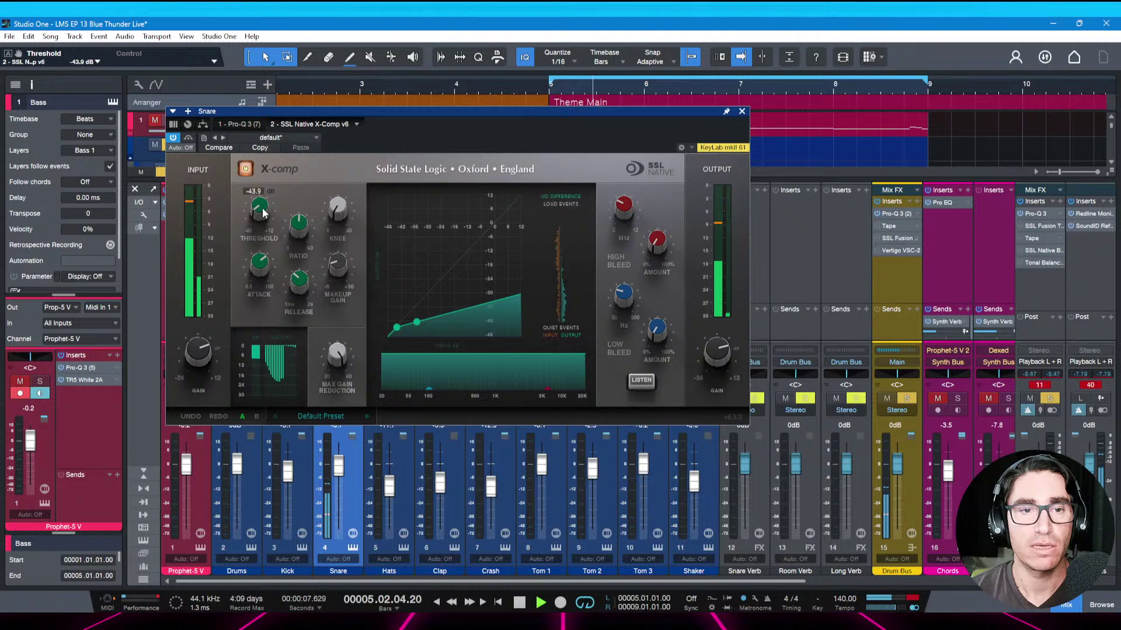
mouse_move(261, 210)
scroll(261, 210, down, 1)
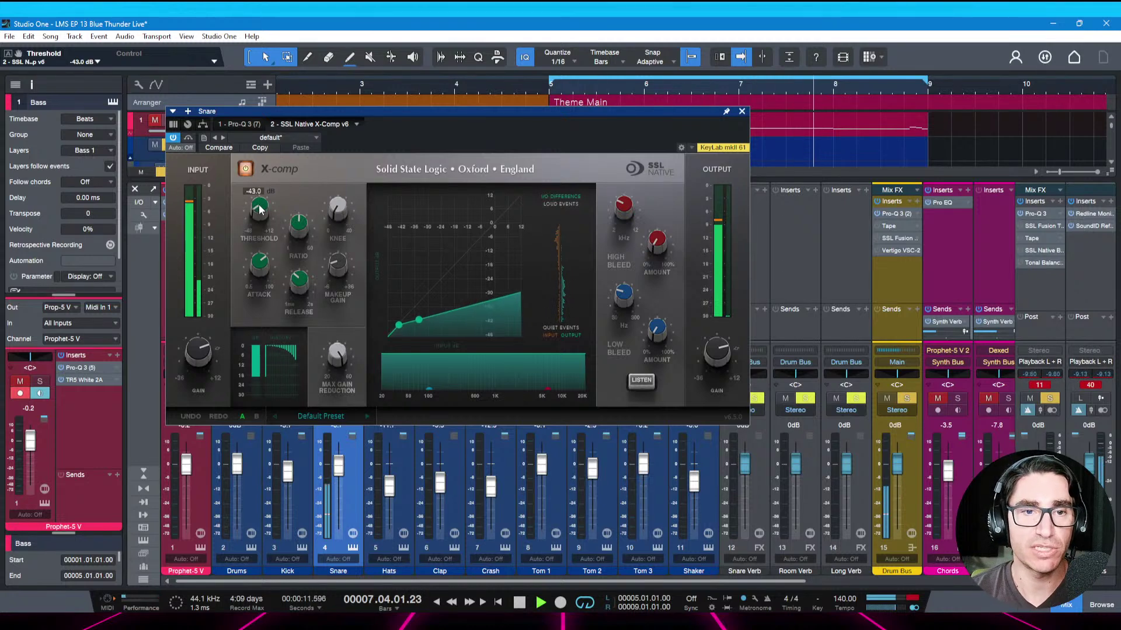
mouse_move(260, 211)
mouse_down()
mouse_move(258, 171)
mouse_move(257, 205)
mouse_move(256, 195)
mouse_up()
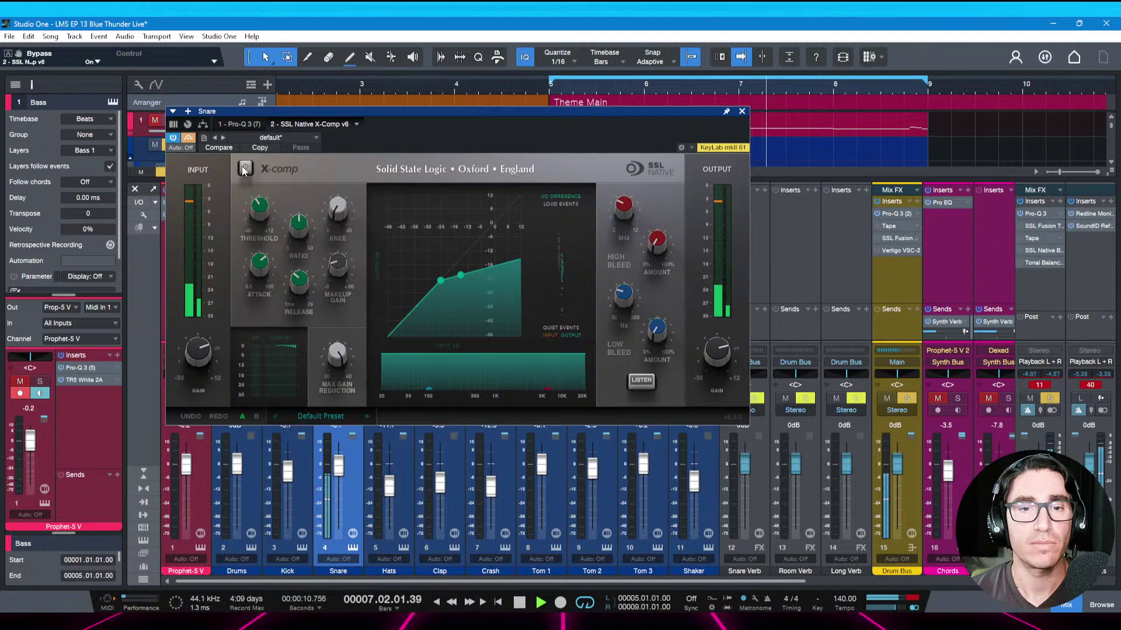
Raise the snare X-Comp's Makeup Gain to just over 3 dB, compare it bypassed and active, unsolo, save, and close its window
mouse_move(340, 267)
drag(339, 262, 335, 247)
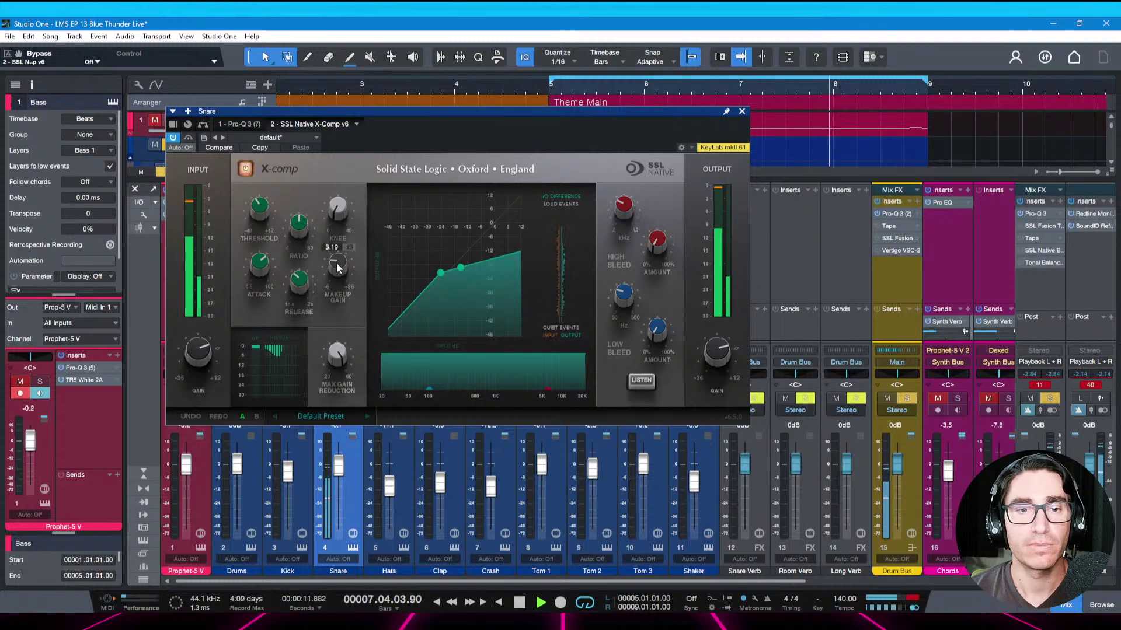
drag(338, 265, 336, 262)
click(245, 171)
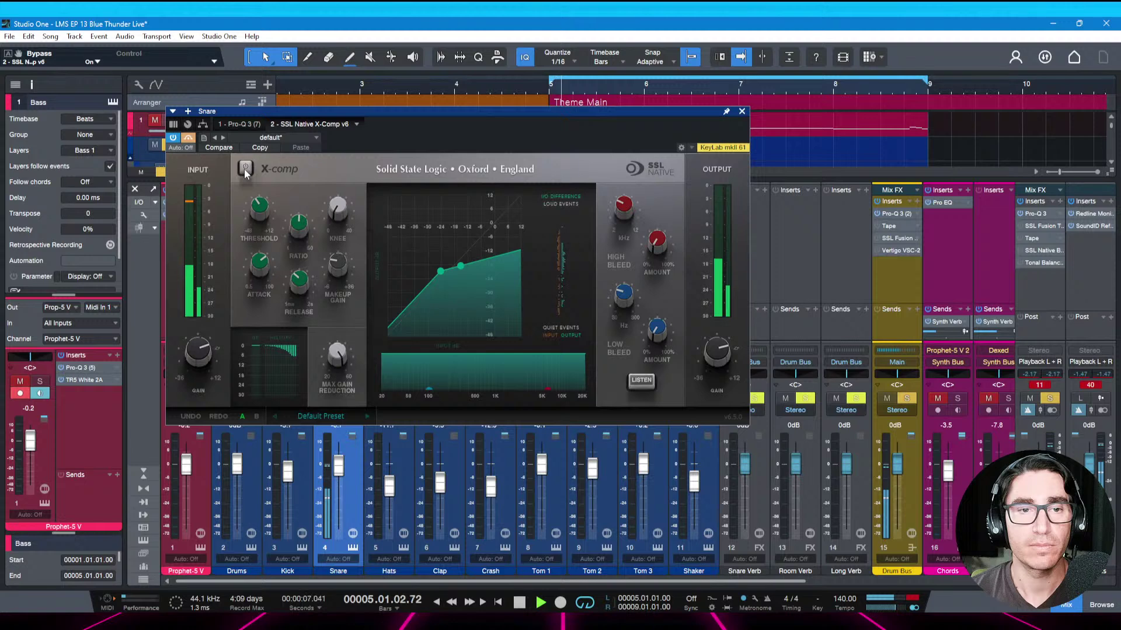
click(245, 171)
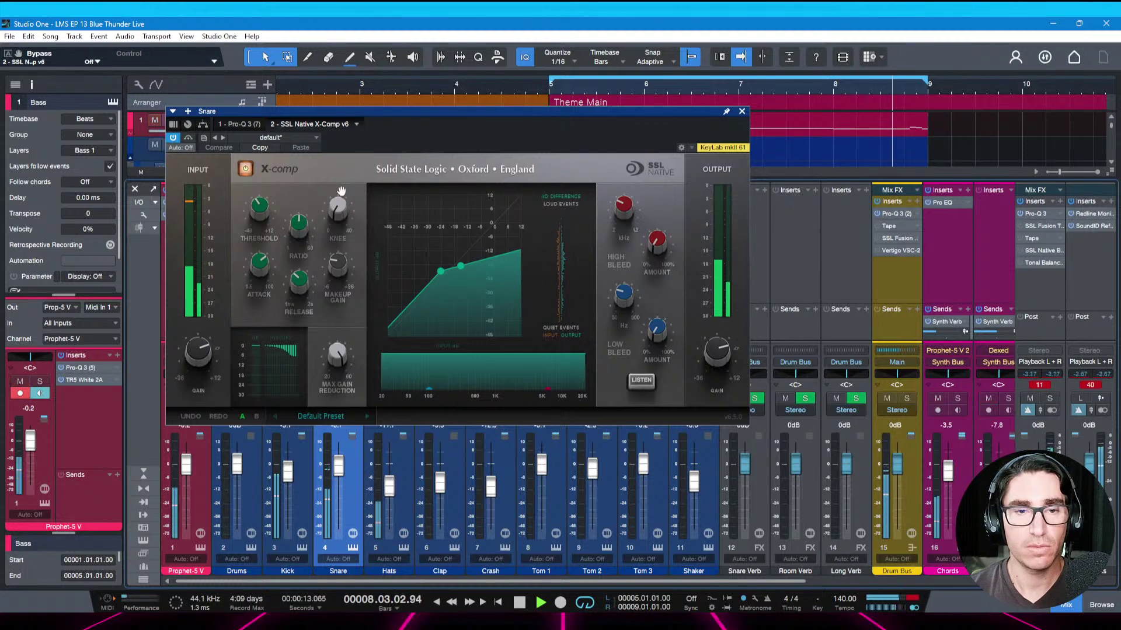
key(Escape)
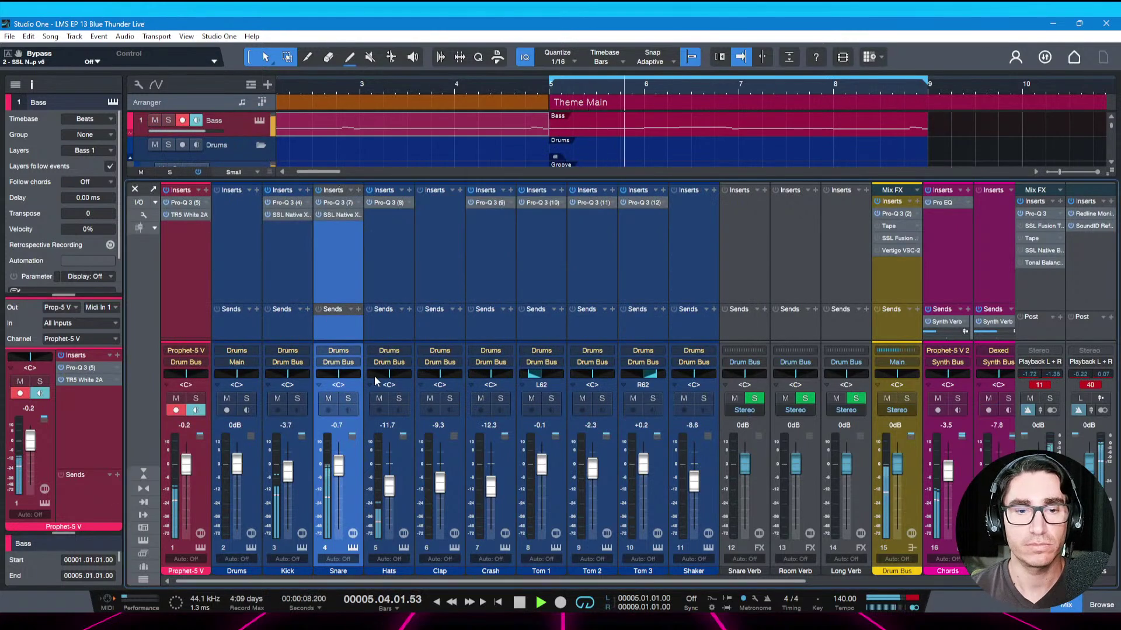
Lower the Snare channel to -1.9 dB, save the song, and bring the Prophet-5 V bass channel down to -2.2 dB during playback
drag(340, 475, 340, 478)
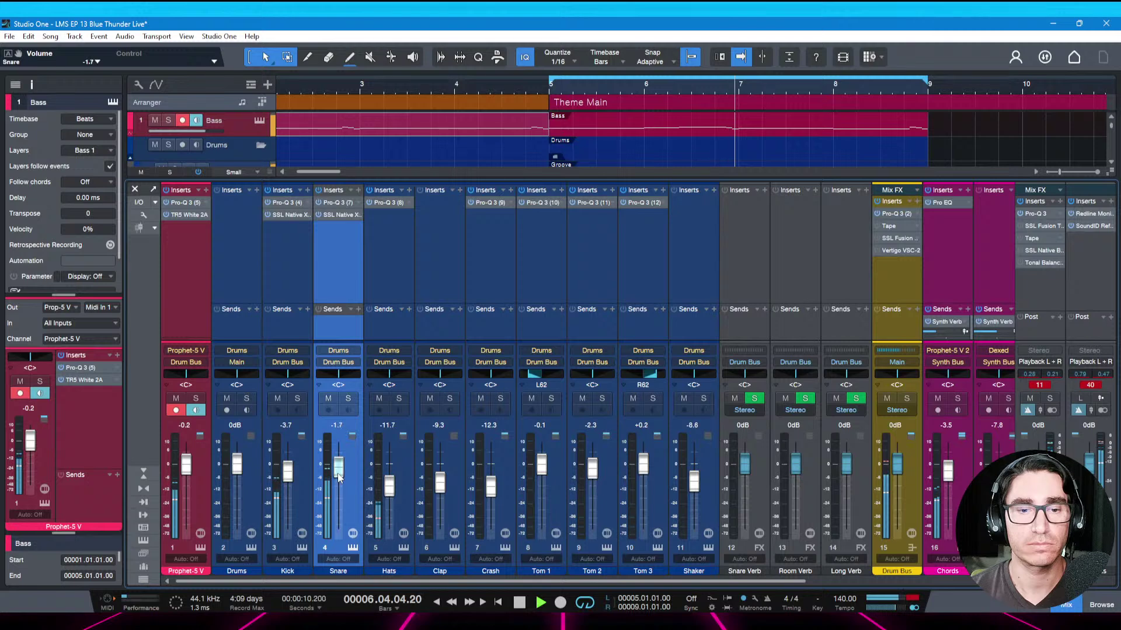
key(ctrl+s)
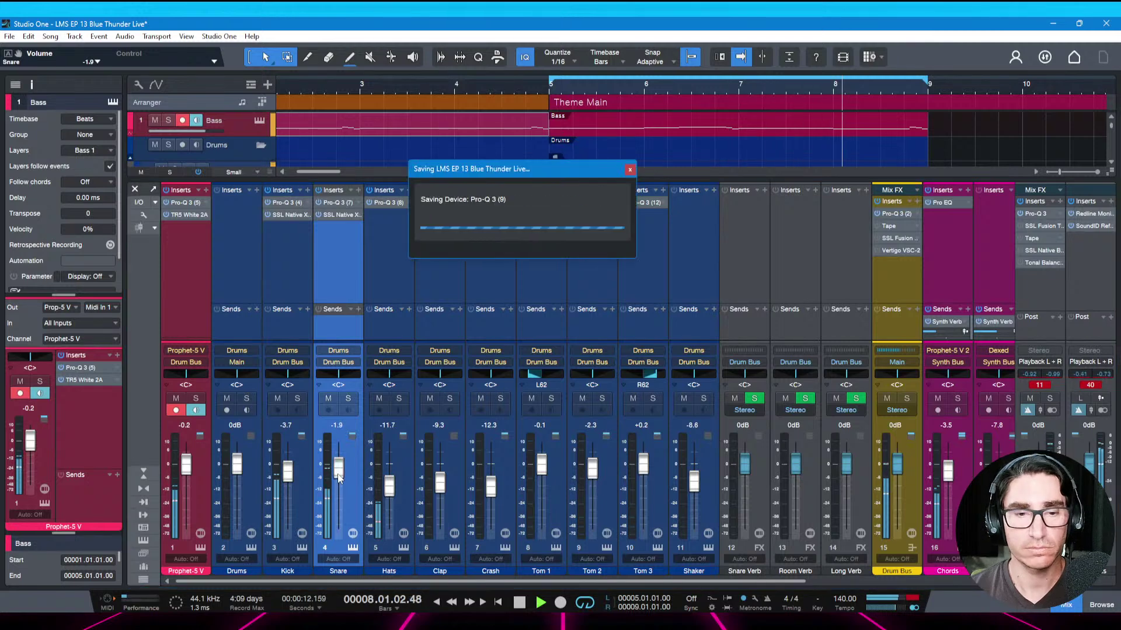
drag(188, 470, 186, 476)
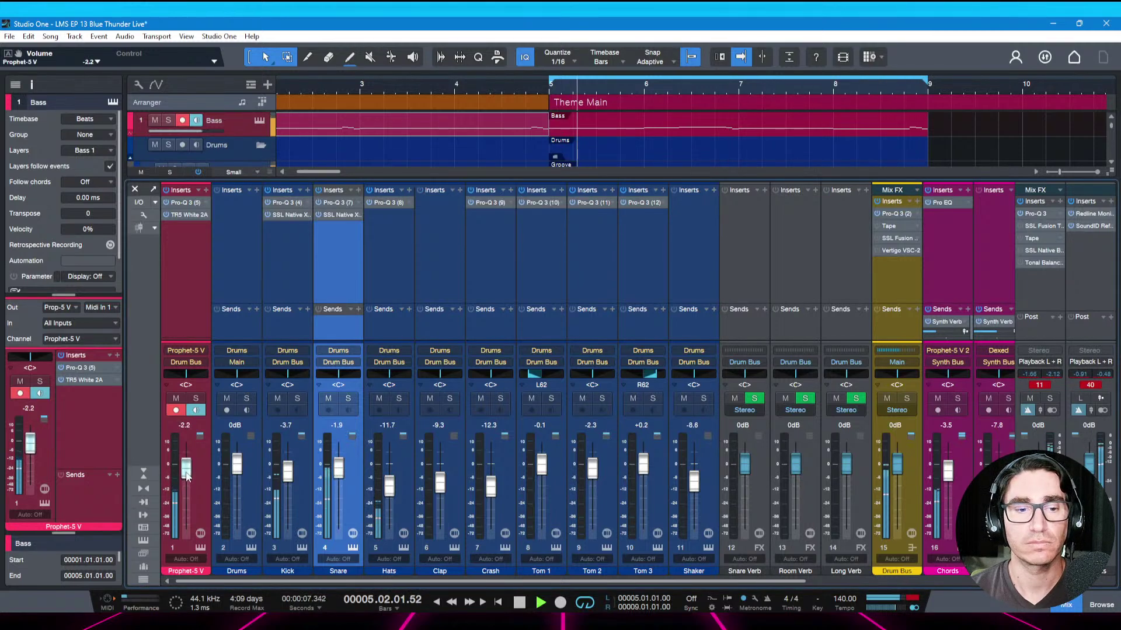
Save the song, stop playback, and open the Hats channel's Pro-Q 3
key(ctrl+s)
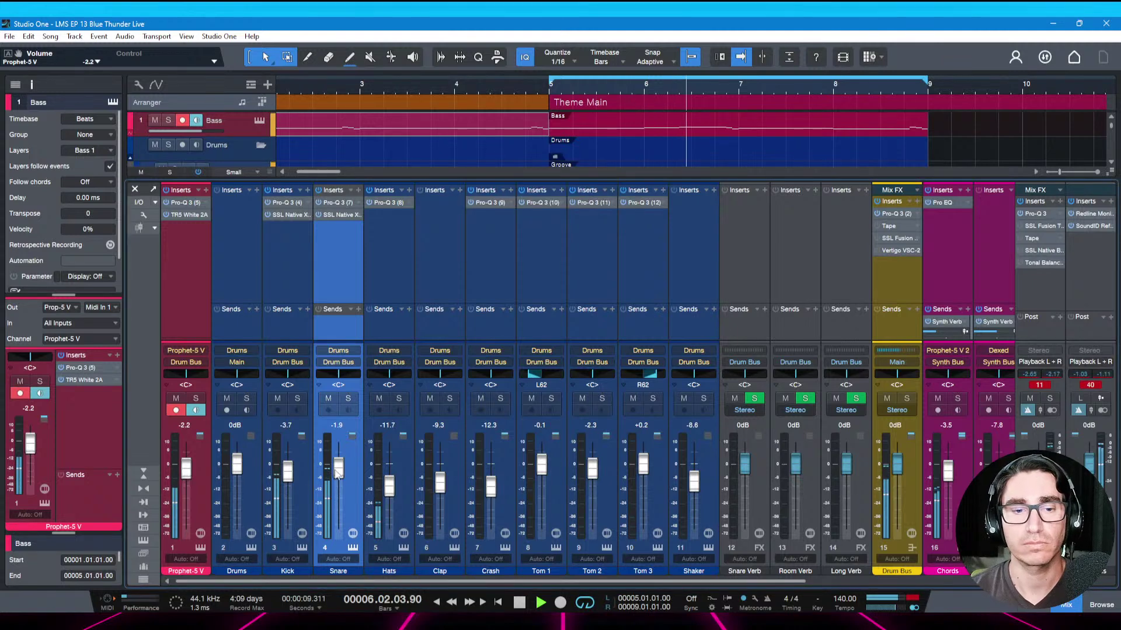
key(space)
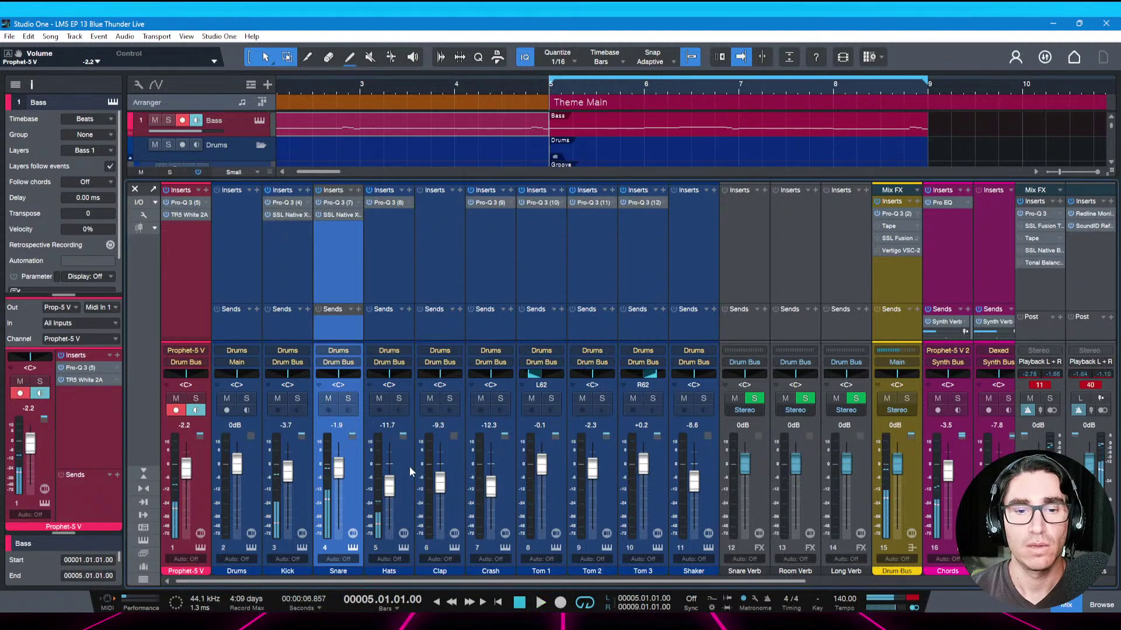
click(403, 466)
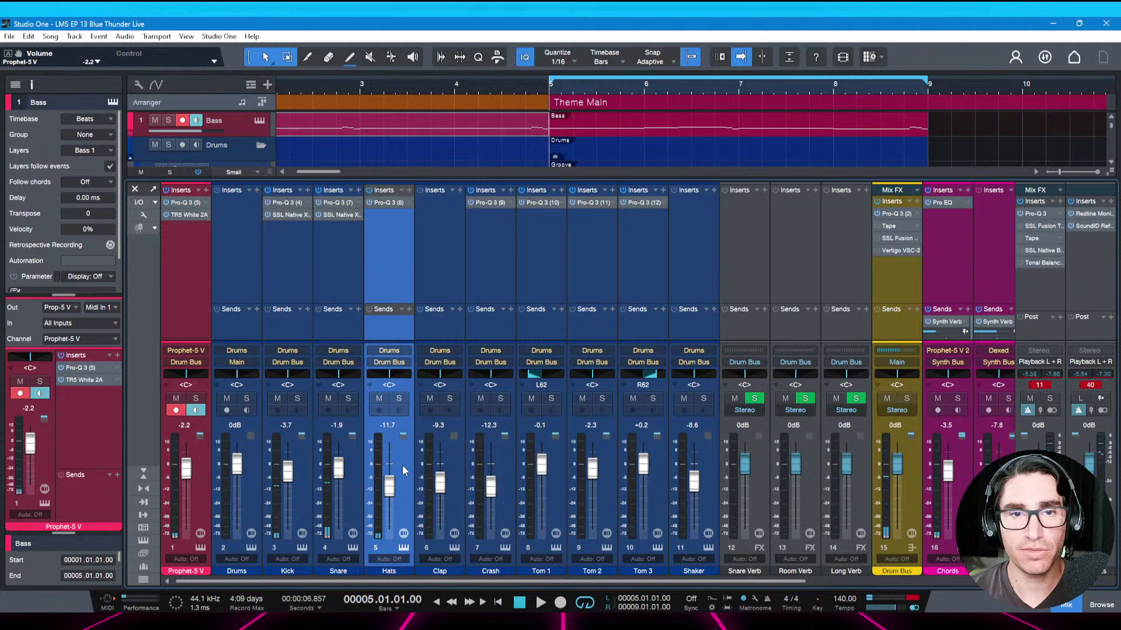
click(385, 205)
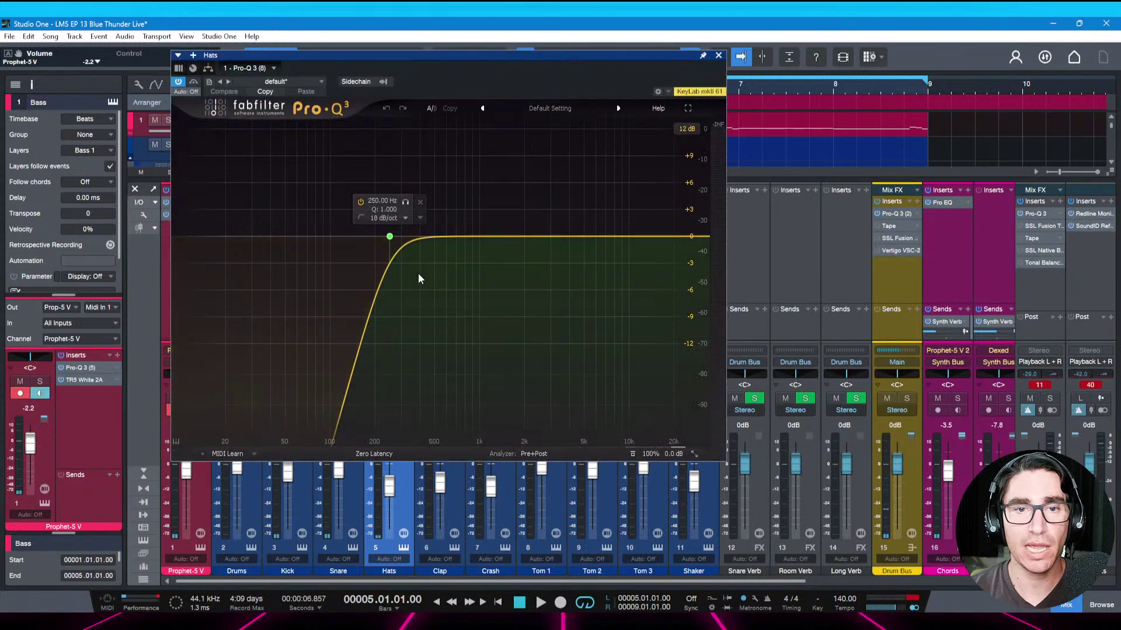
Solo the hats during playback, sweep the Pro-Q 3 low cut down and up, and leave it at about 1944 Hz
key(space)
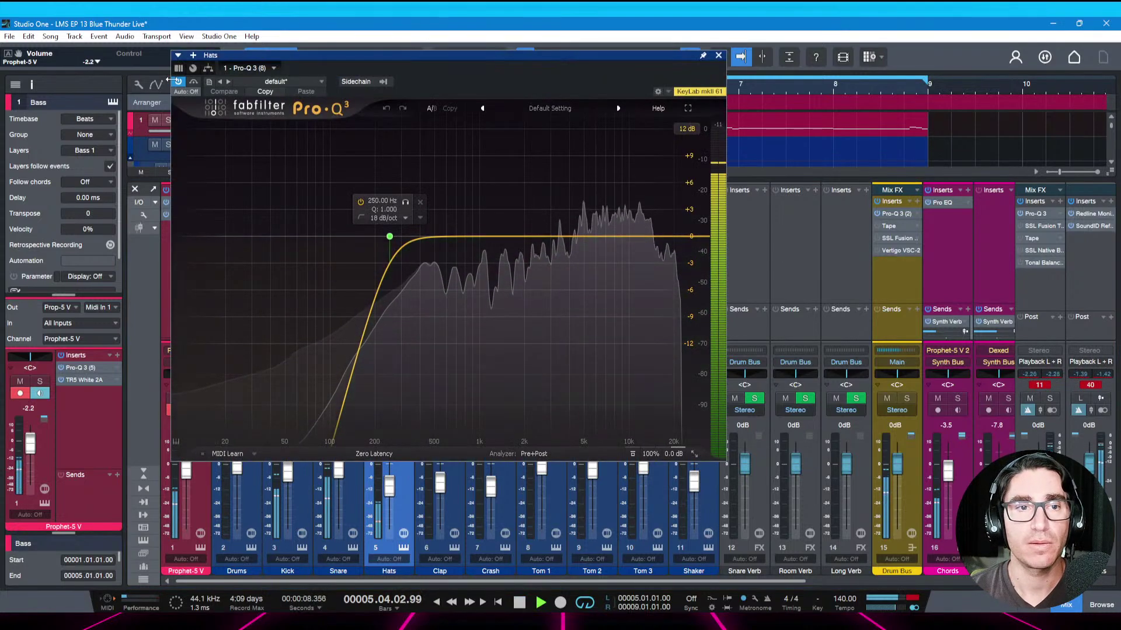
key(s)
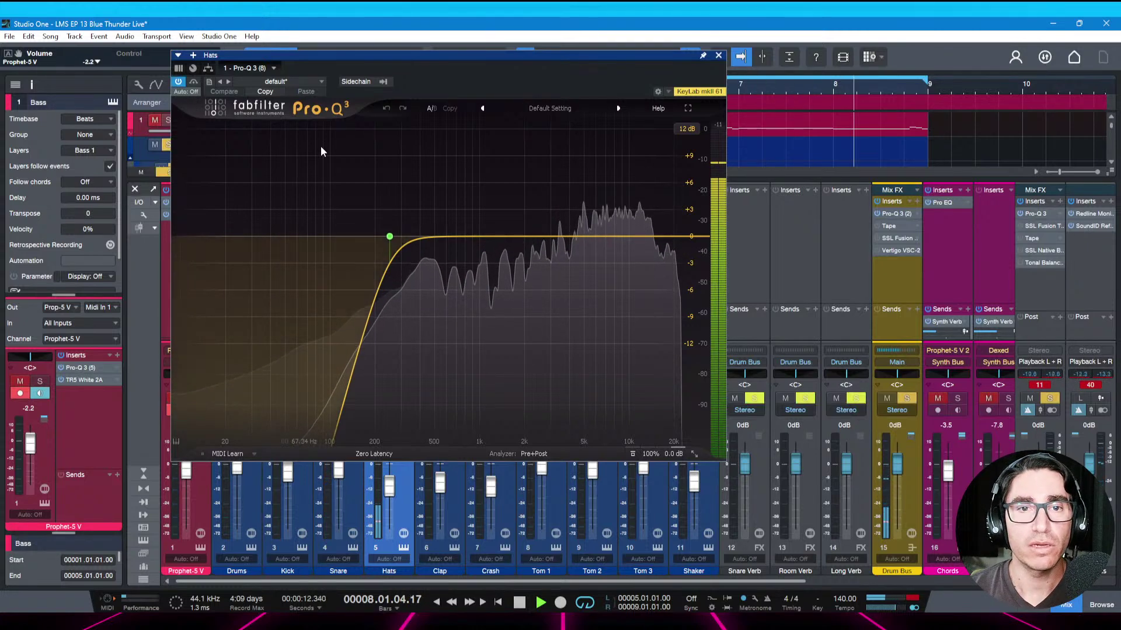
drag(421, 54, 422, 61)
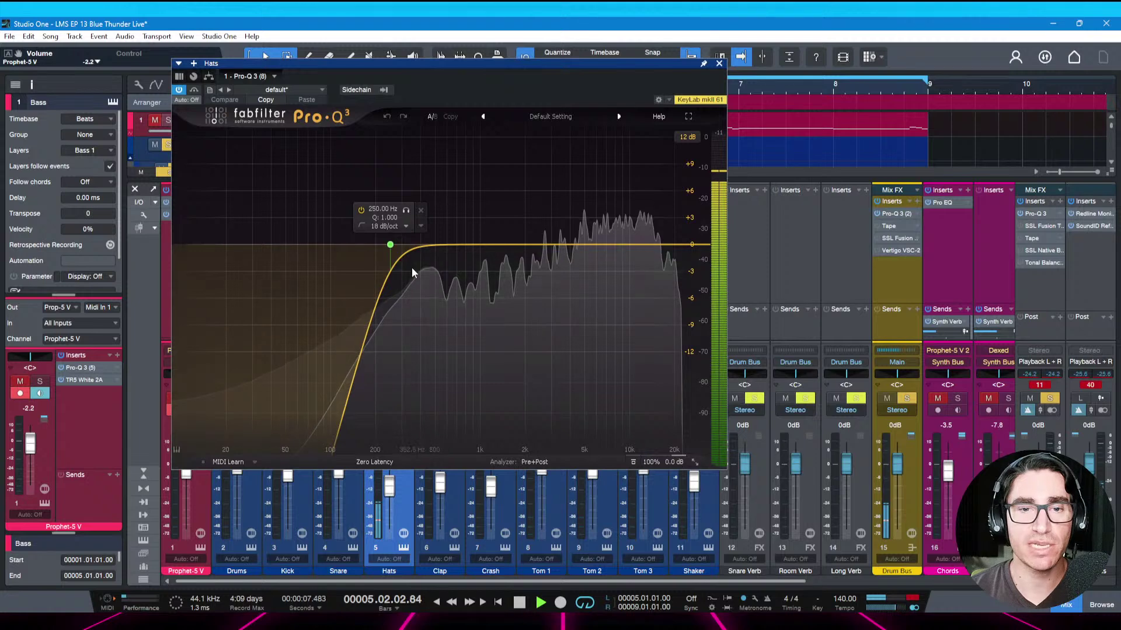
drag(399, 250, 226, 252)
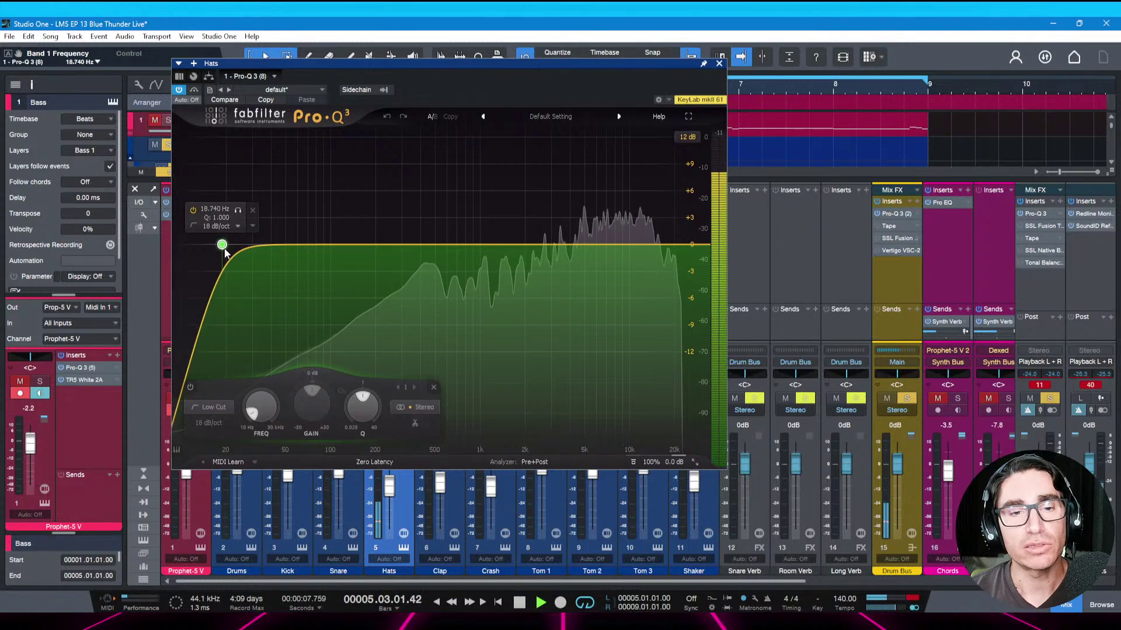
drag(225, 253, 512, 276)
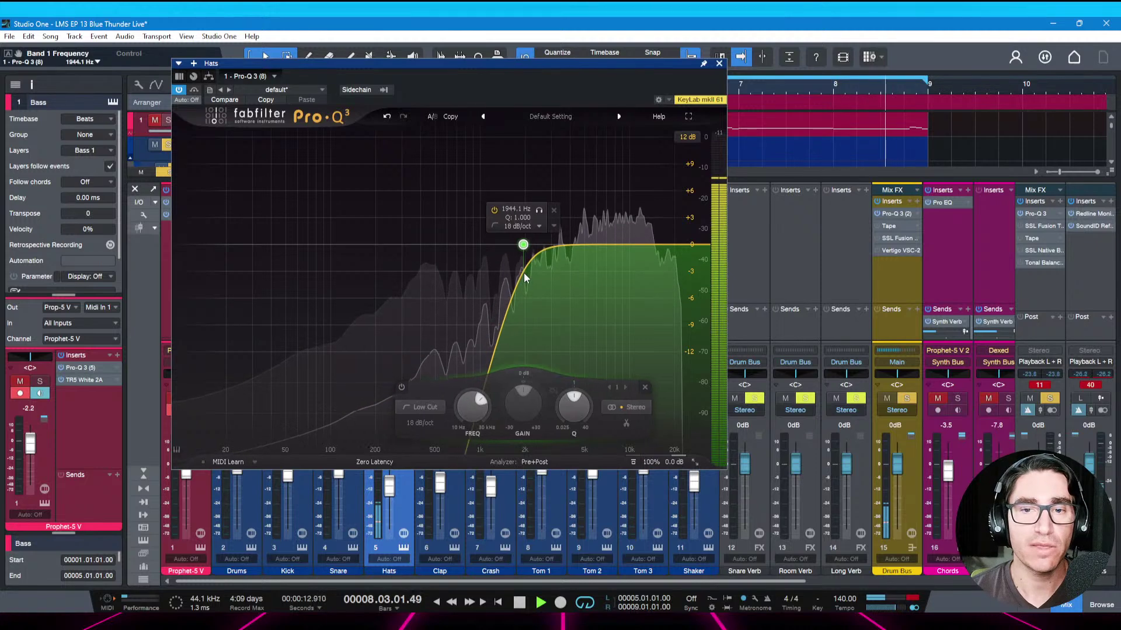
Add a high shelf at about 5430 Hz boosted about 5.5 dB to the hats' Pro-Q 3, unsolo, and close its window
click(623, 245)
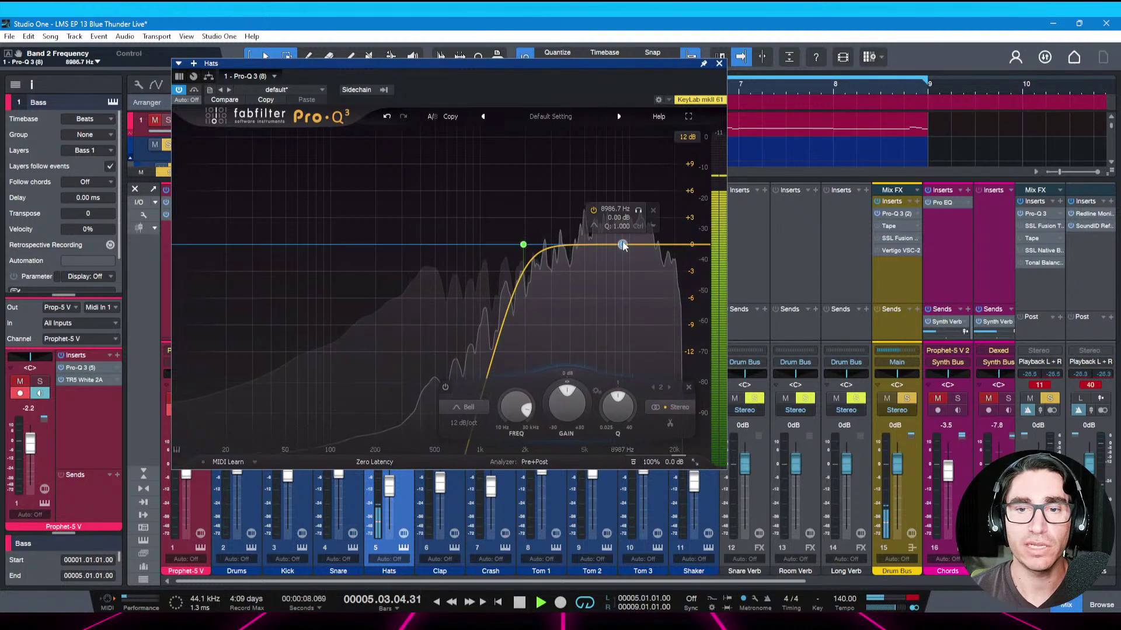
mouse_move(597, 226)
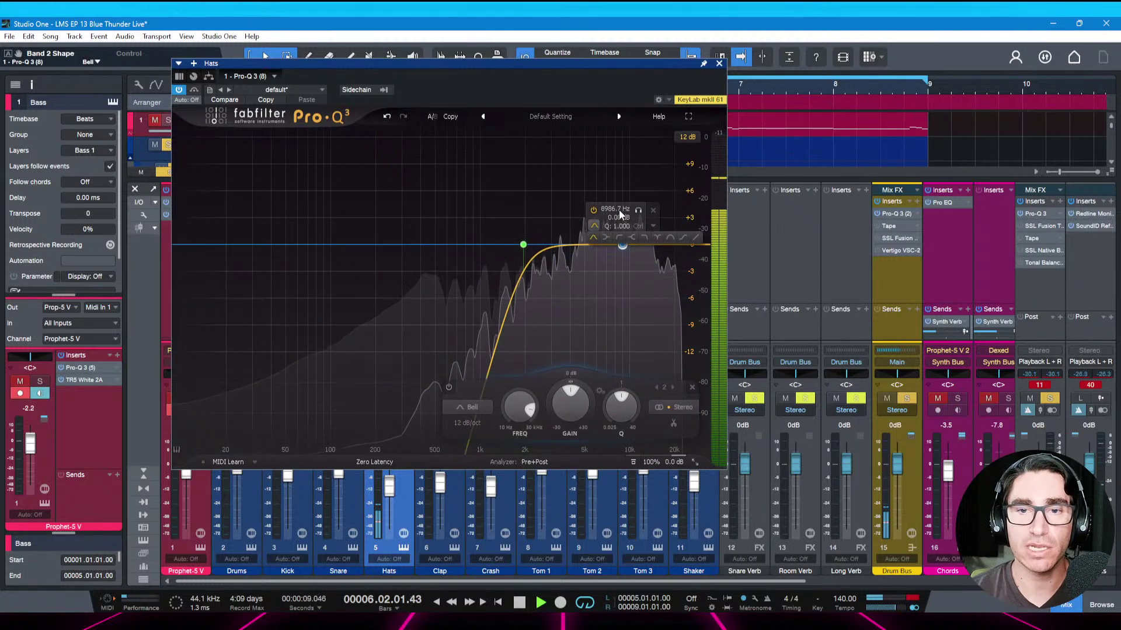
click(646, 238)
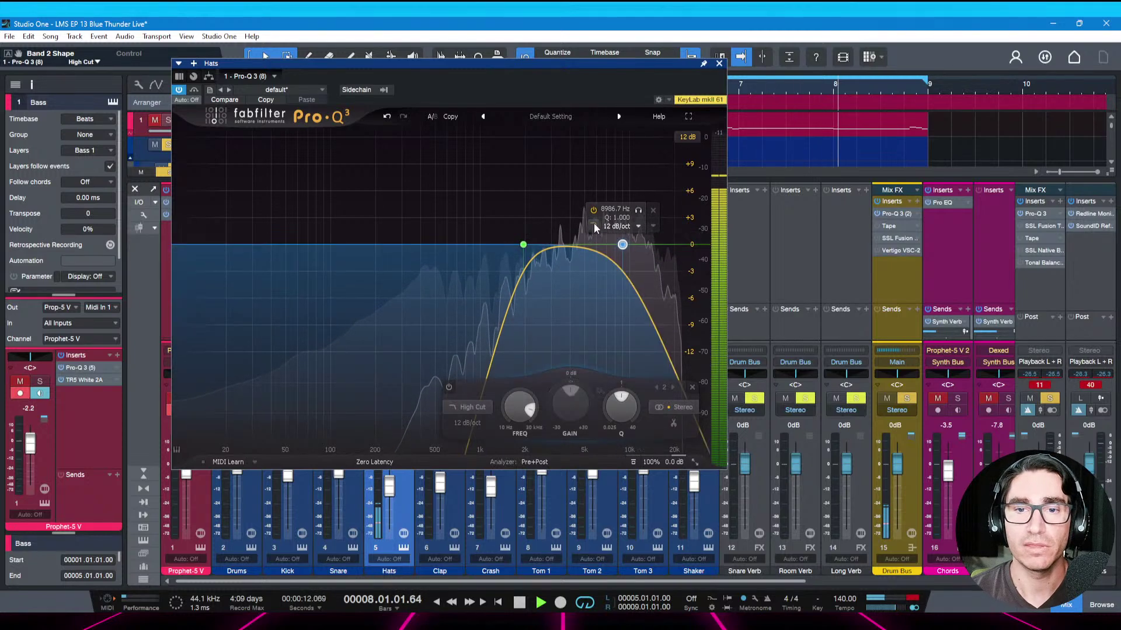
mouse_move(594, 223)
click(633, 238)
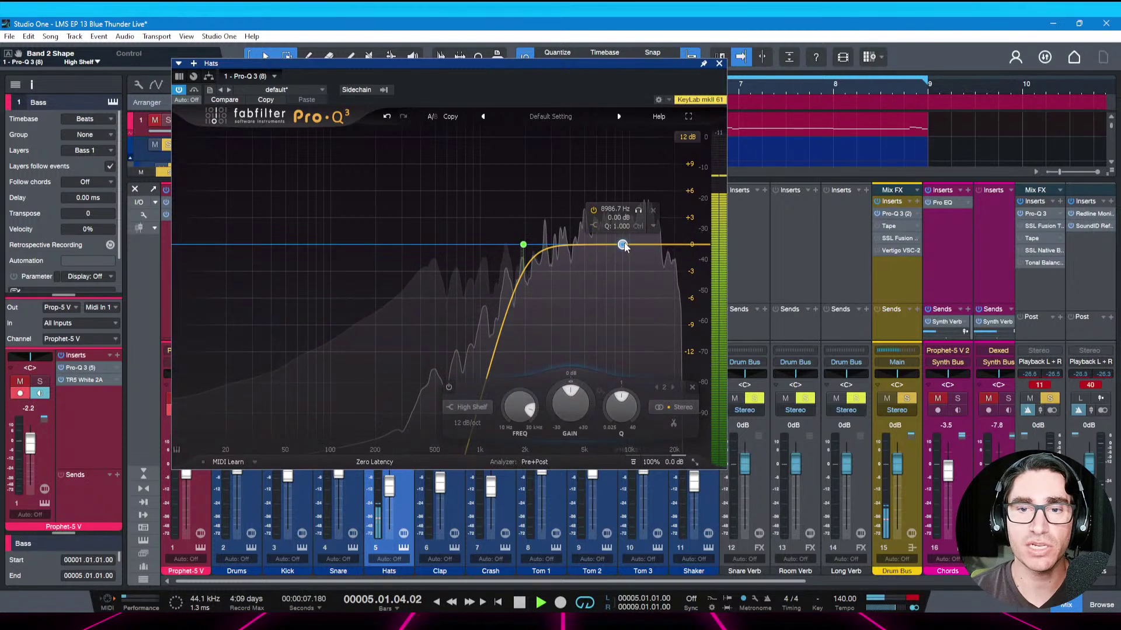
drag(623, 244, 591, 199)
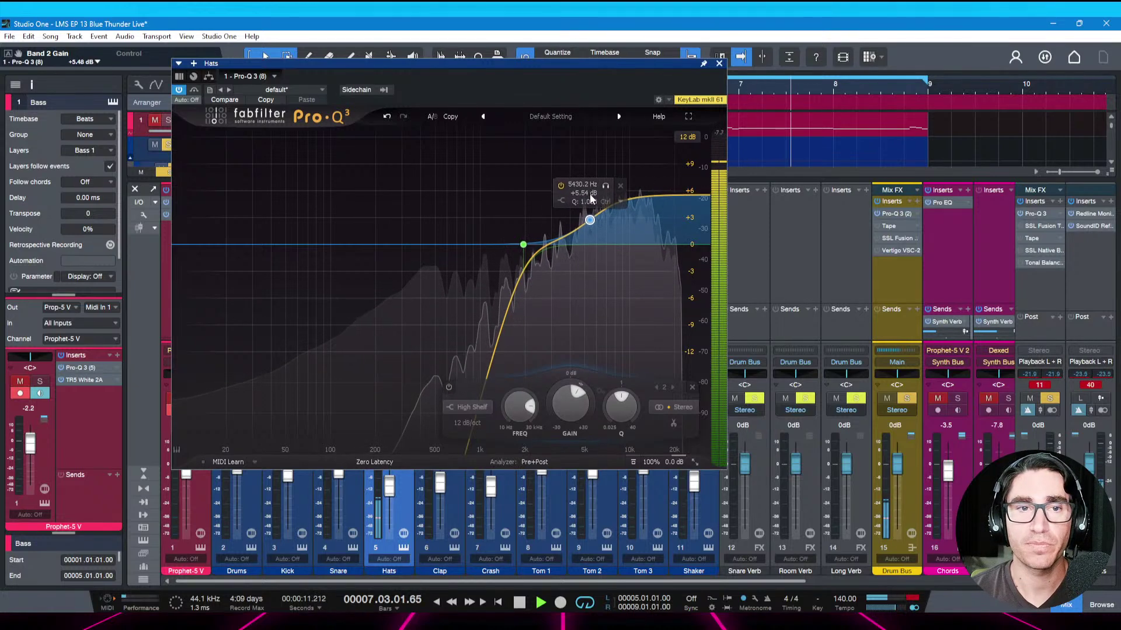
key(Escape)
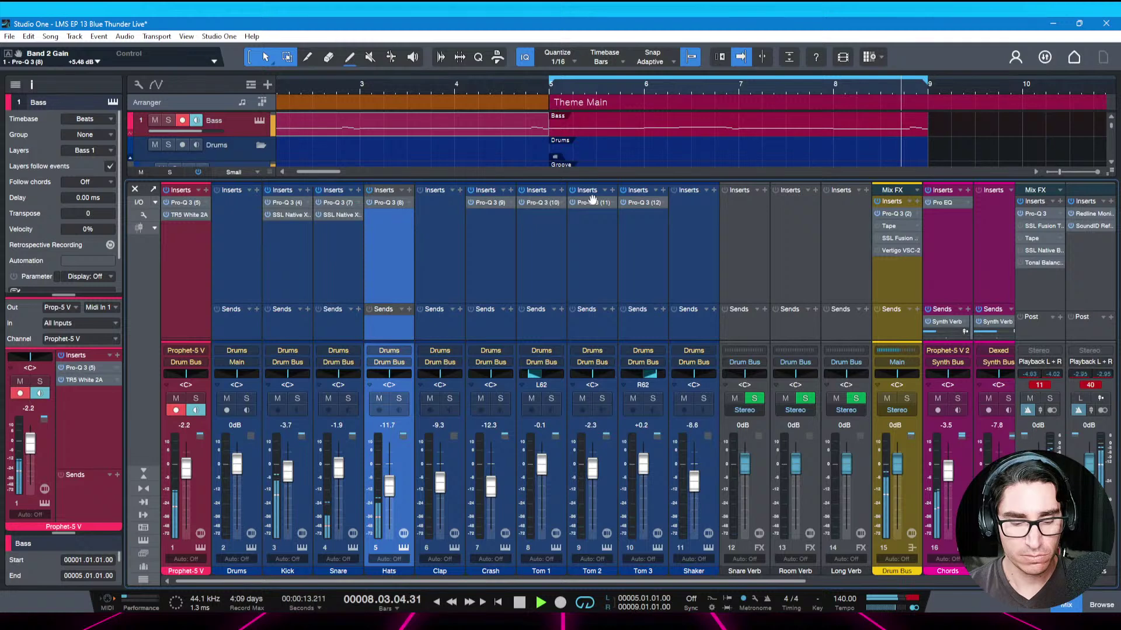
Lower the Snare channel to -2.8 dB and the Hats channel to -14.9 dB during playback, saving the song
key(ctrl+s)
mouse_move(389, 488)
mouse_down()
mouse_move(338, 472)
mouse_move(390, 504)
mouse_up()
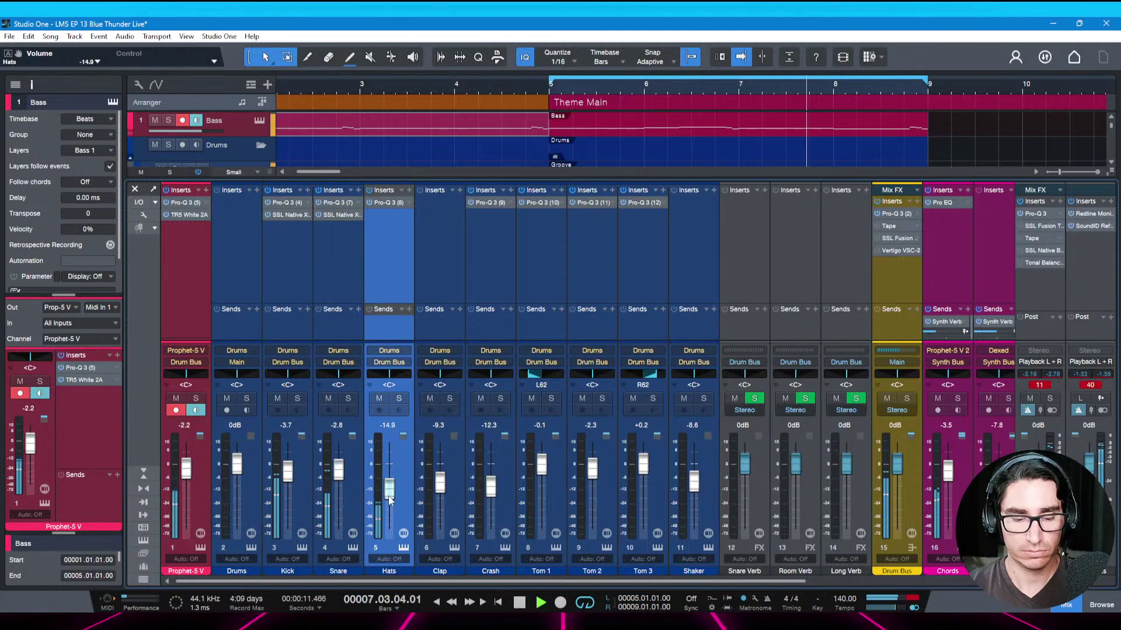
key(ctrl+s)
Mute the Guitar Chimes channel, save the song, and stop playback
drag(817, 582, 966, 582)
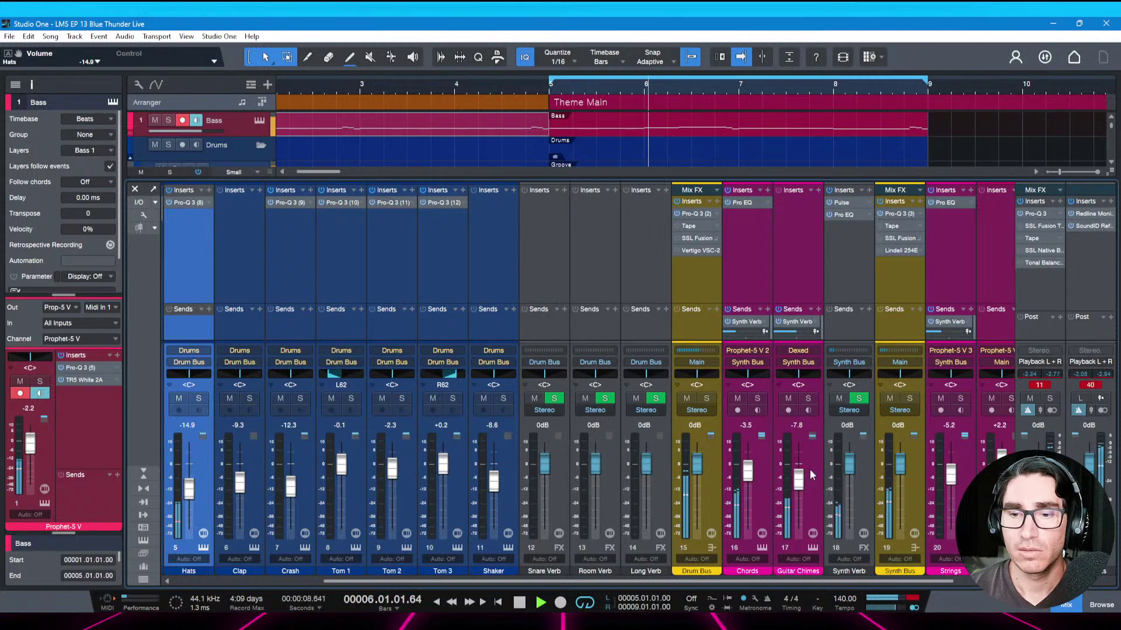
click(788, 398)
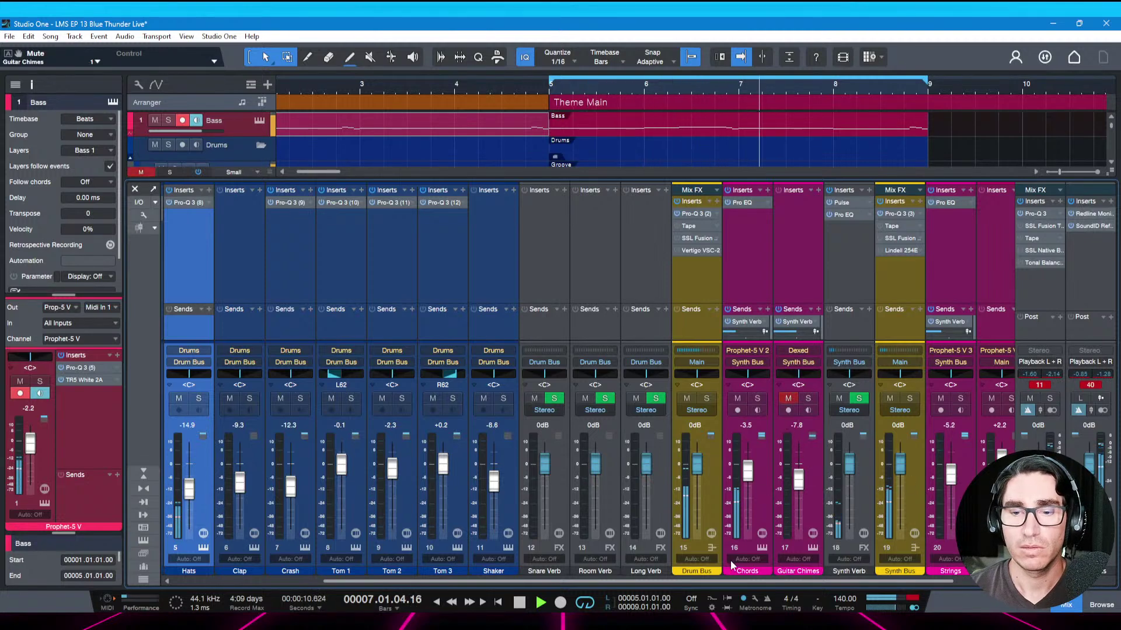
drag(682, 581, 534, 577)
key(ctrl+s)
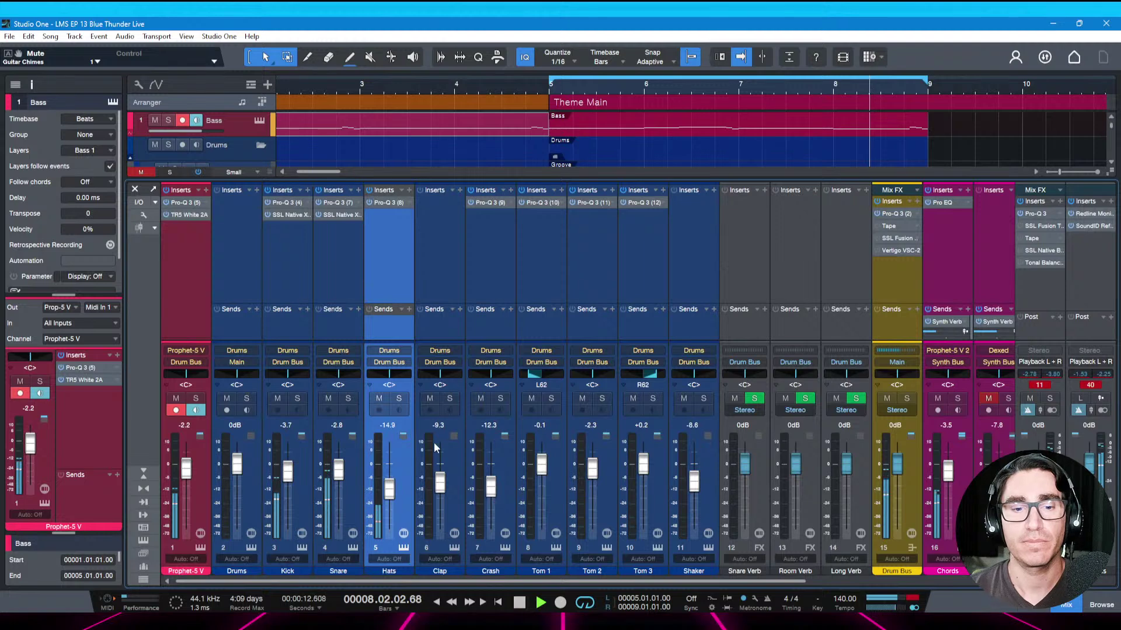
key(space)
Insert the Pulse reverb after the X-Comp on the Snare channel, position its window above the faders, and save the song
click(358, 456)
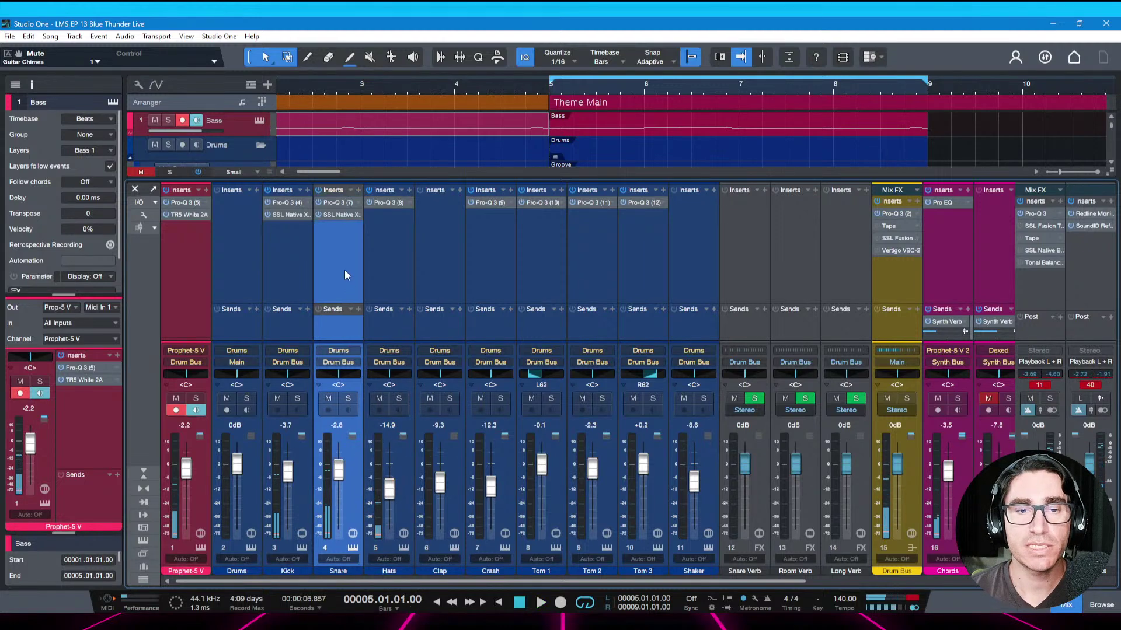
click(358, 190)
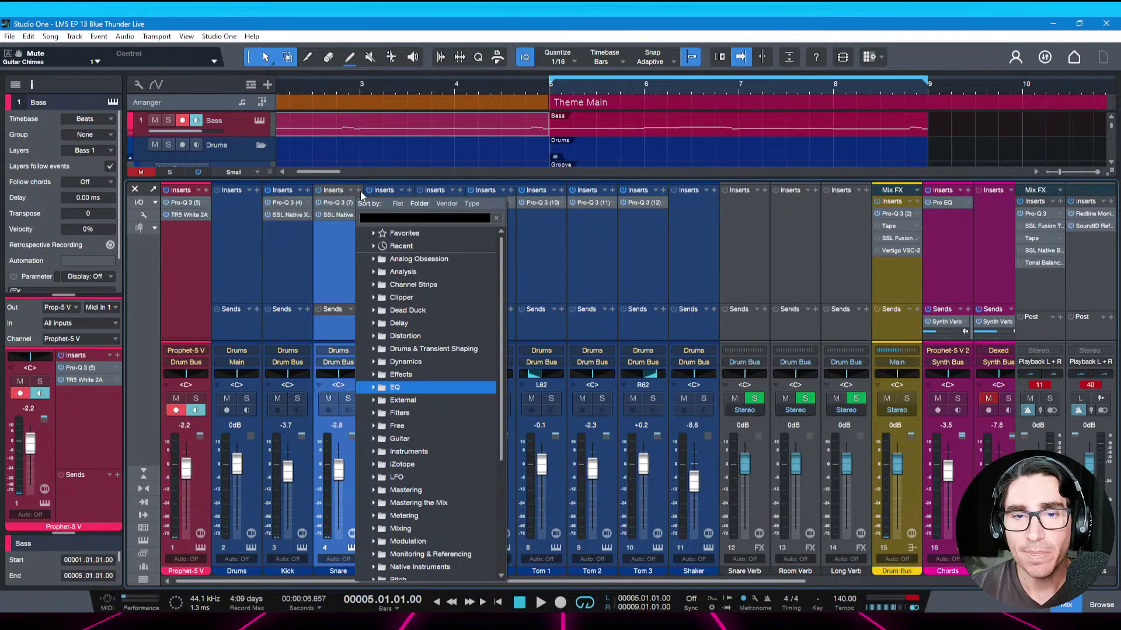
text(pulse)
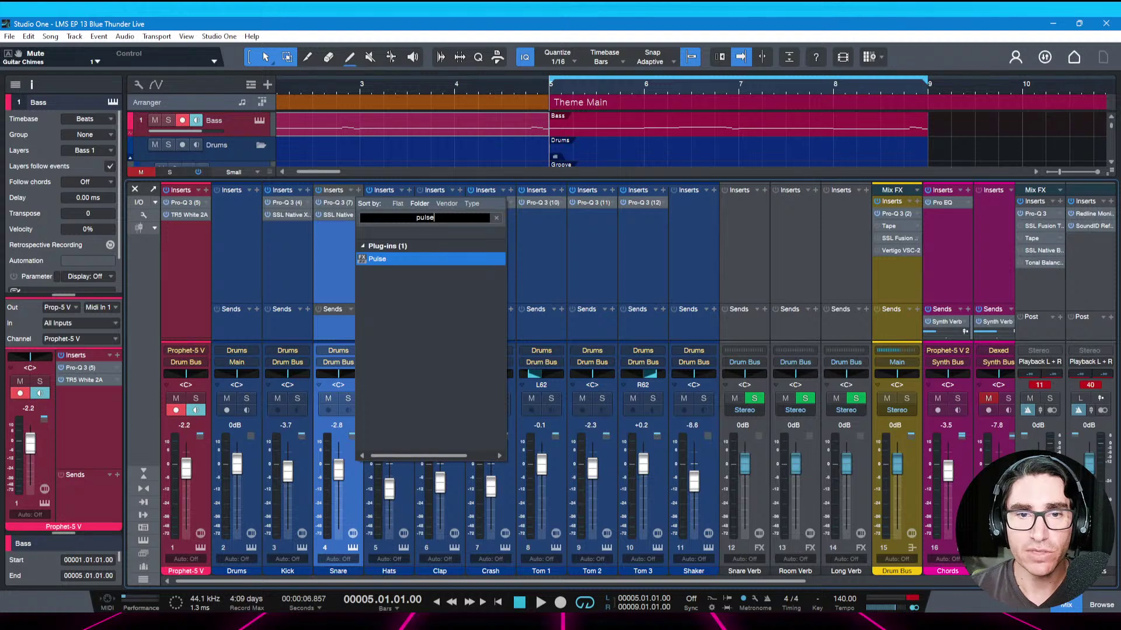
key(Return)
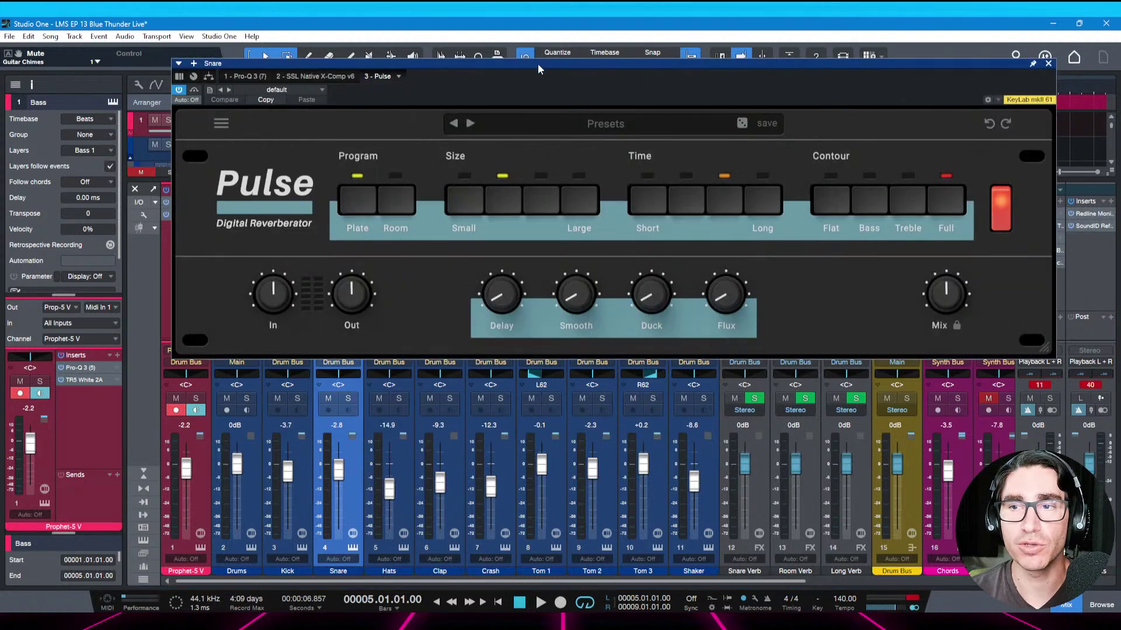
drag(538, 65, 518, 104)
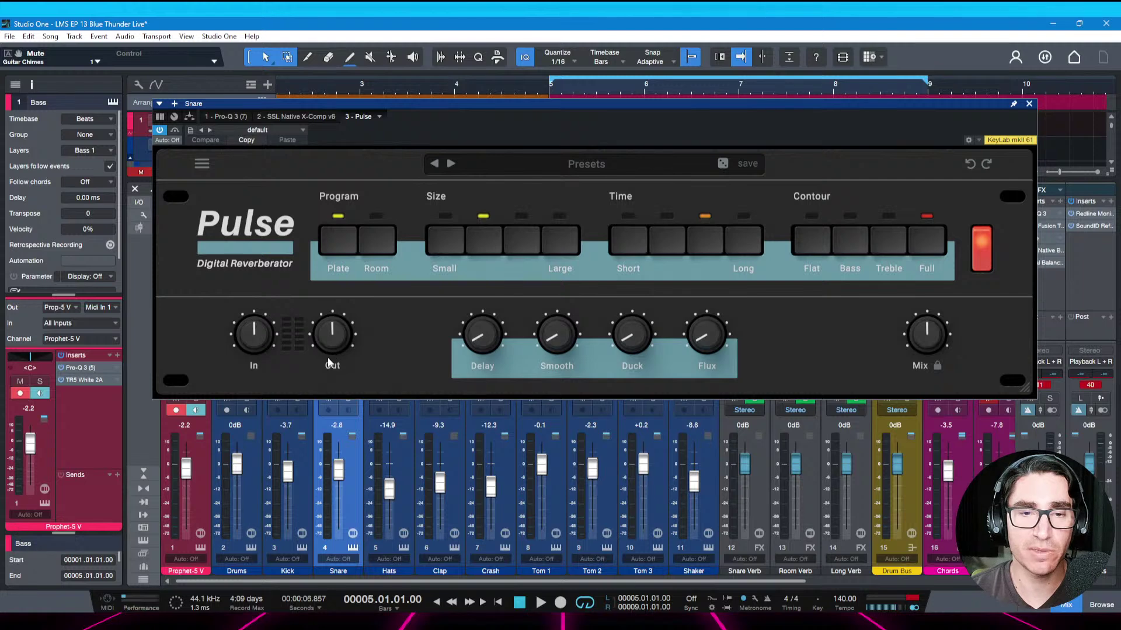
drag(416, 116, 486, 146)
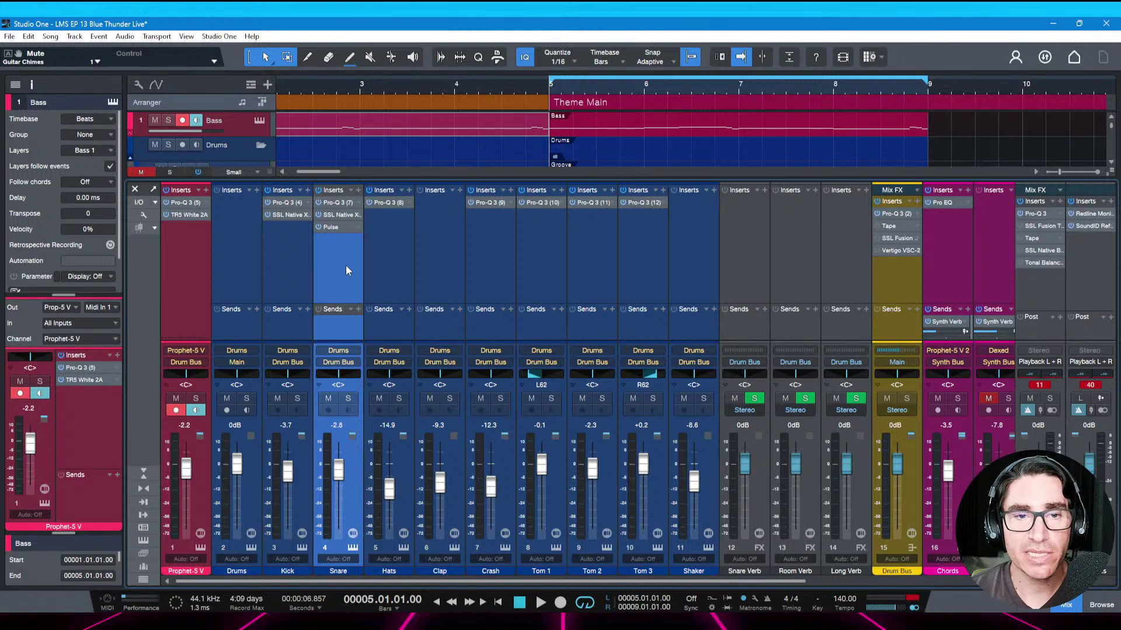
click(331, 228)
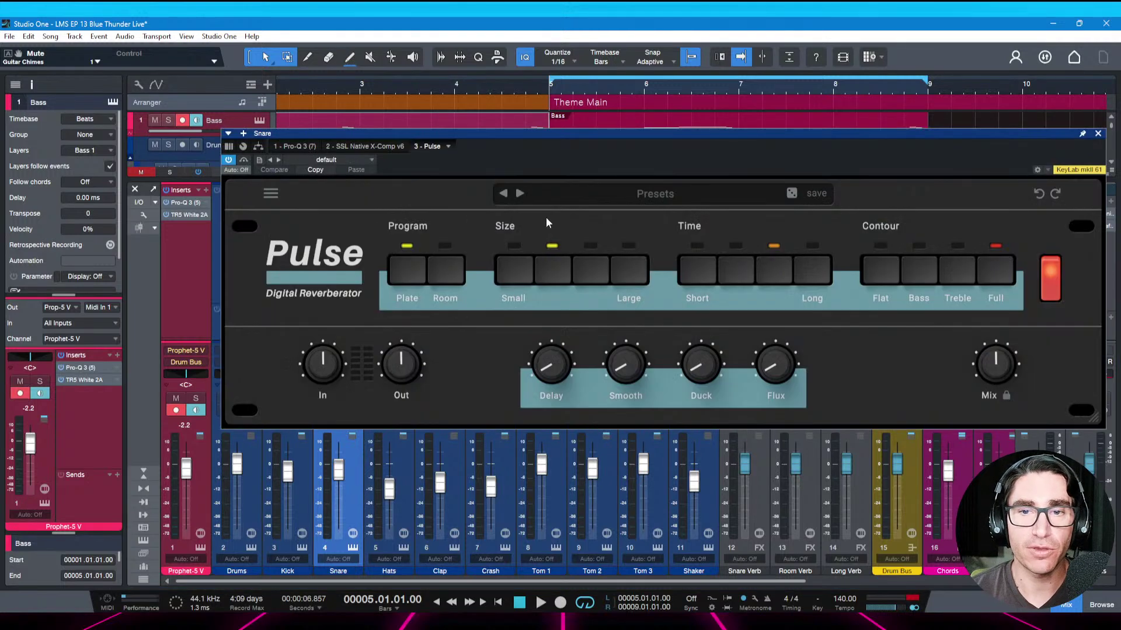
drag(607, 138, 527, 134)
key(ctrl+s)
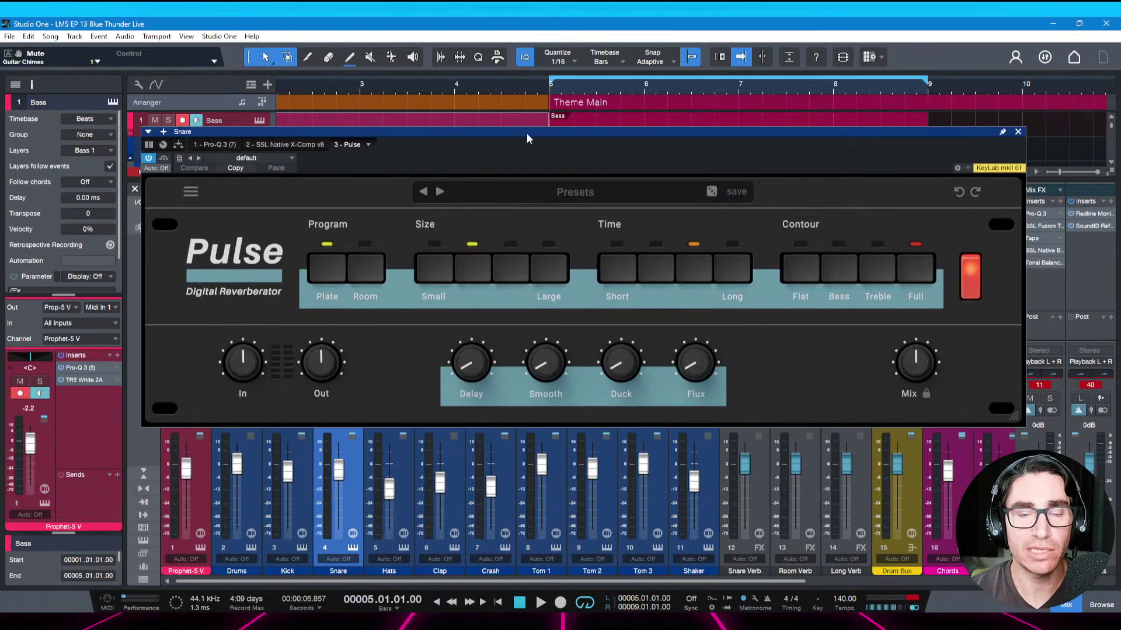
During playback, set the snare's Pulse reverb to the Small size, Short time and 1 ms delay, and try out its Mix amount
key(space)
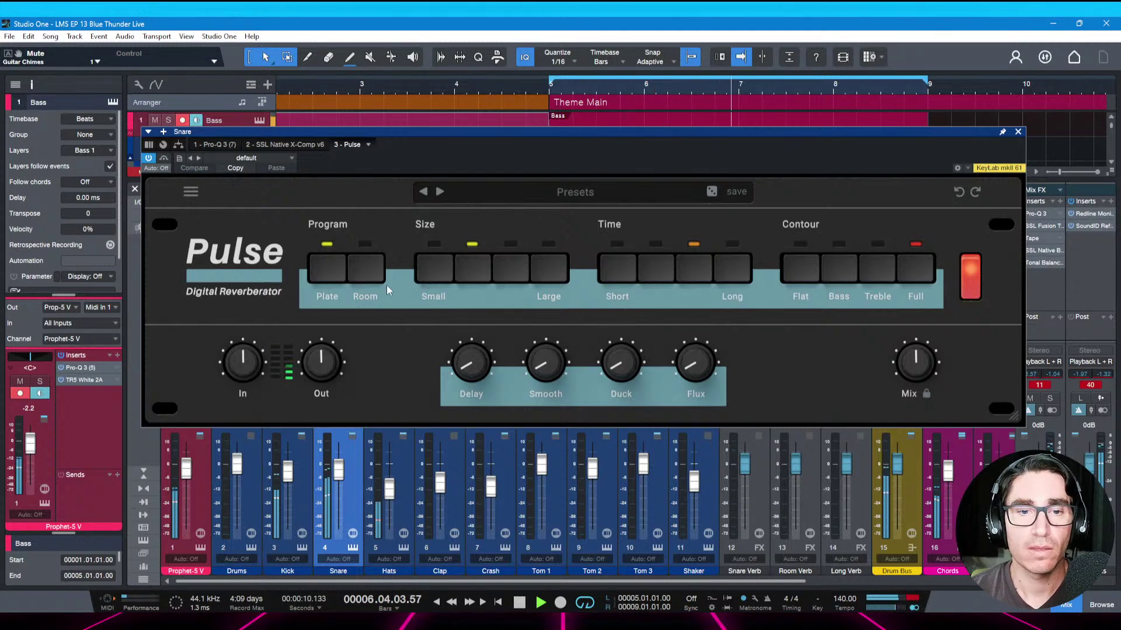
click(436, 266)
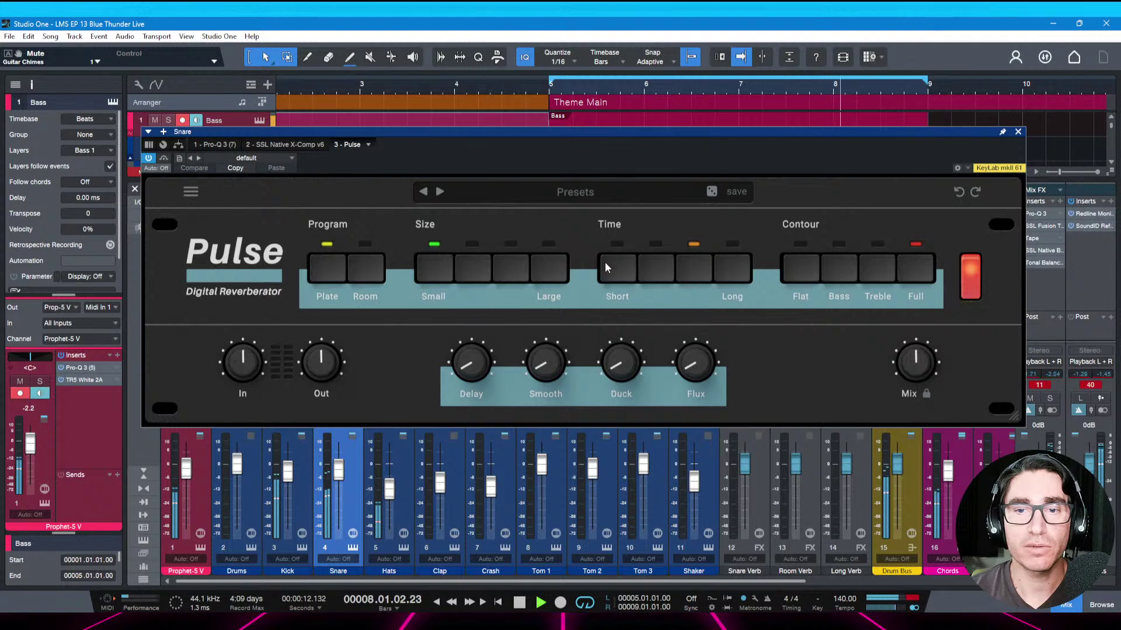
click(604, 262)
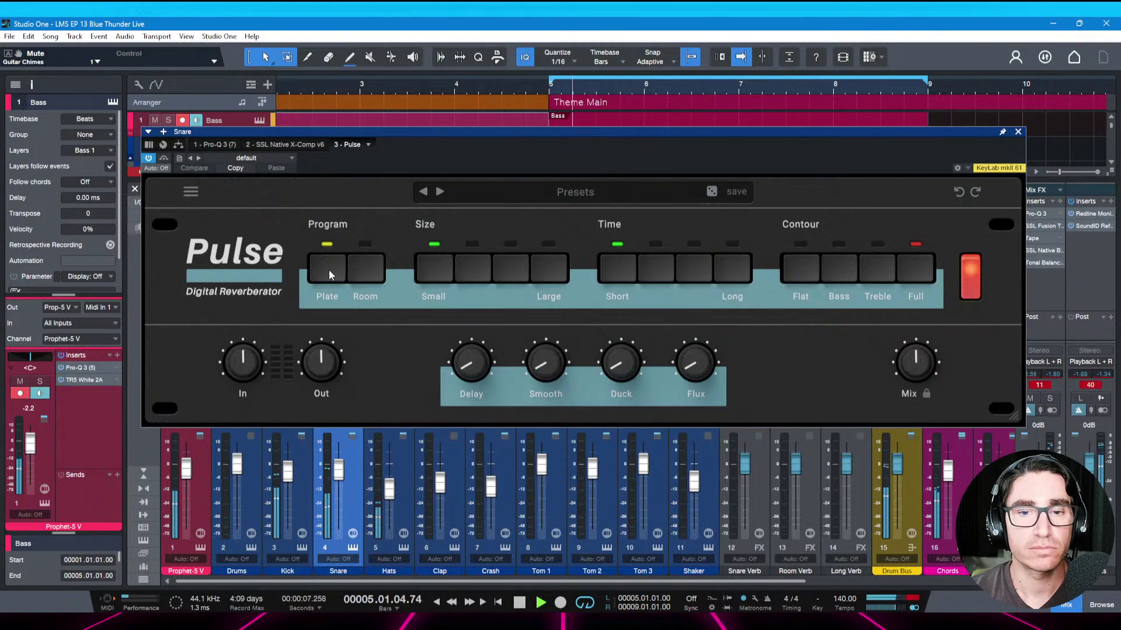
click(468, 362)
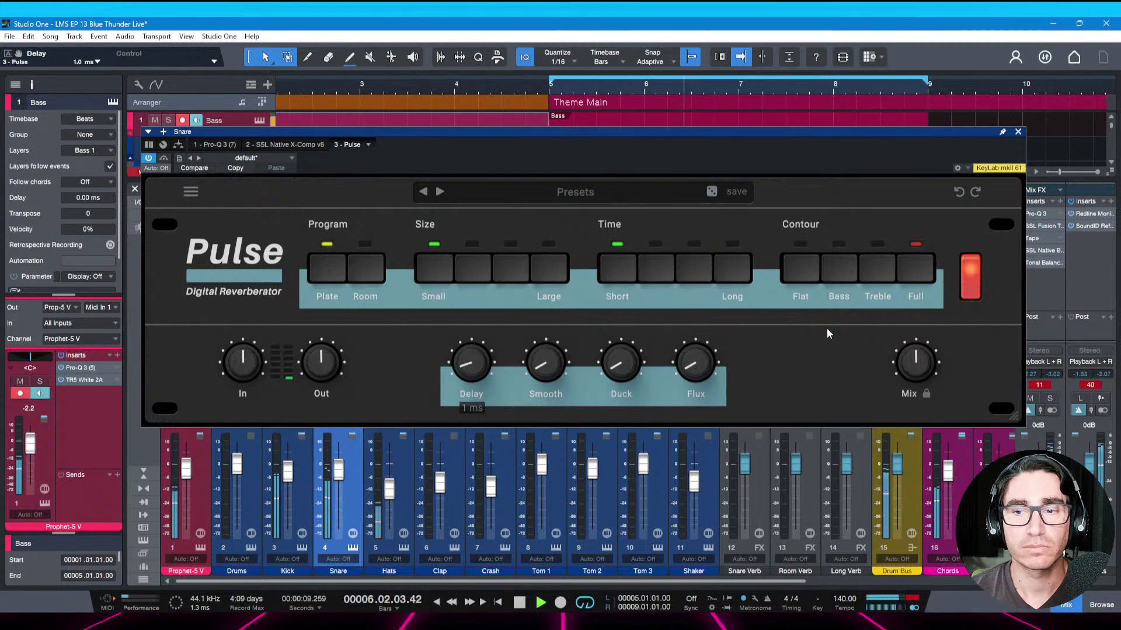
drag(897, 370, 919, 368)
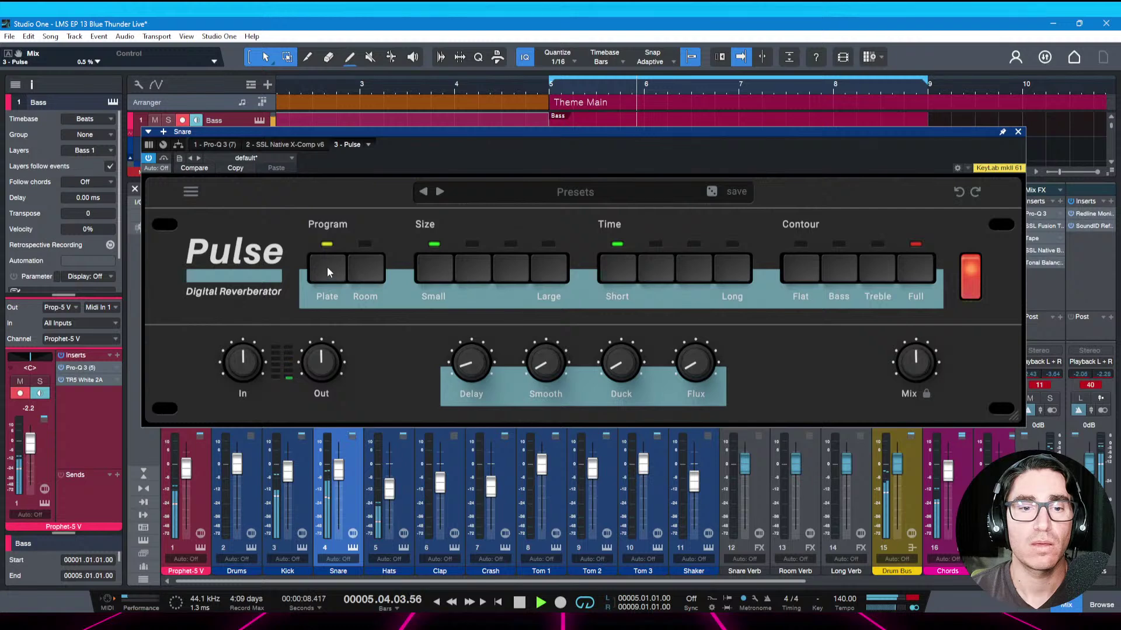
Switch the snare's Pulse to the Room program with the second-smallest size, try the second time setting, and return to Short
click(474, 274)
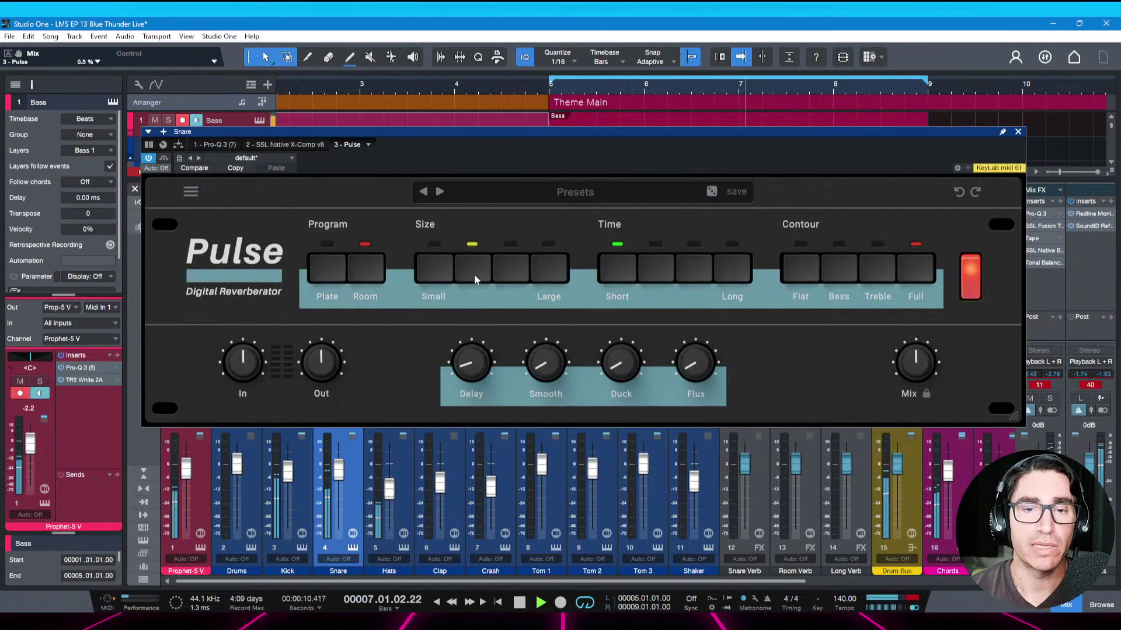
click(657, 276)
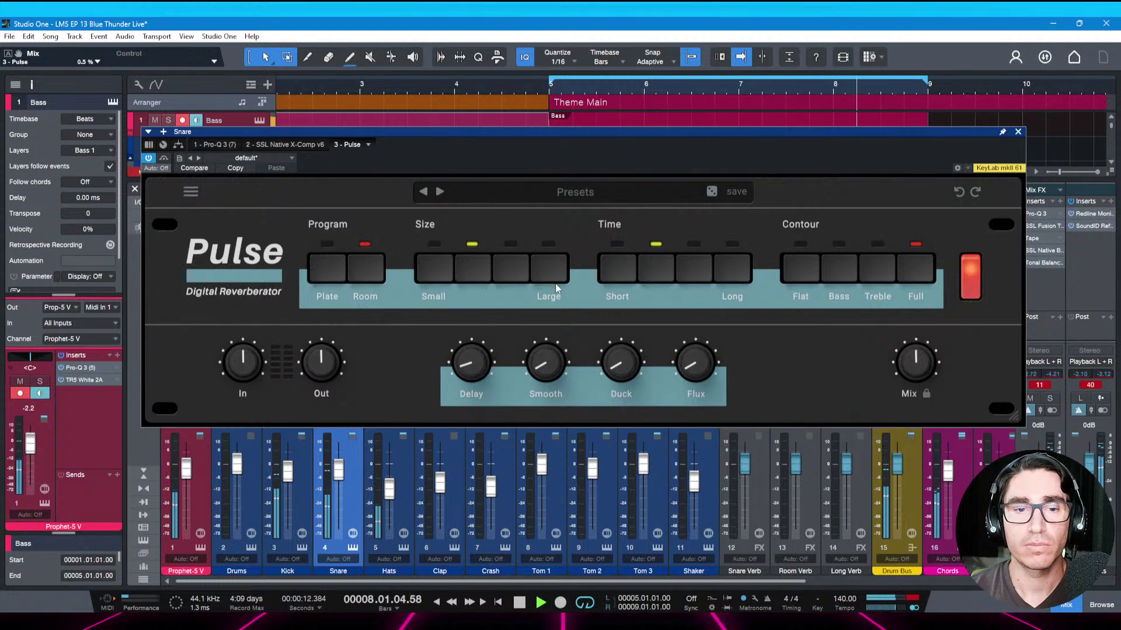
click(617, 276)
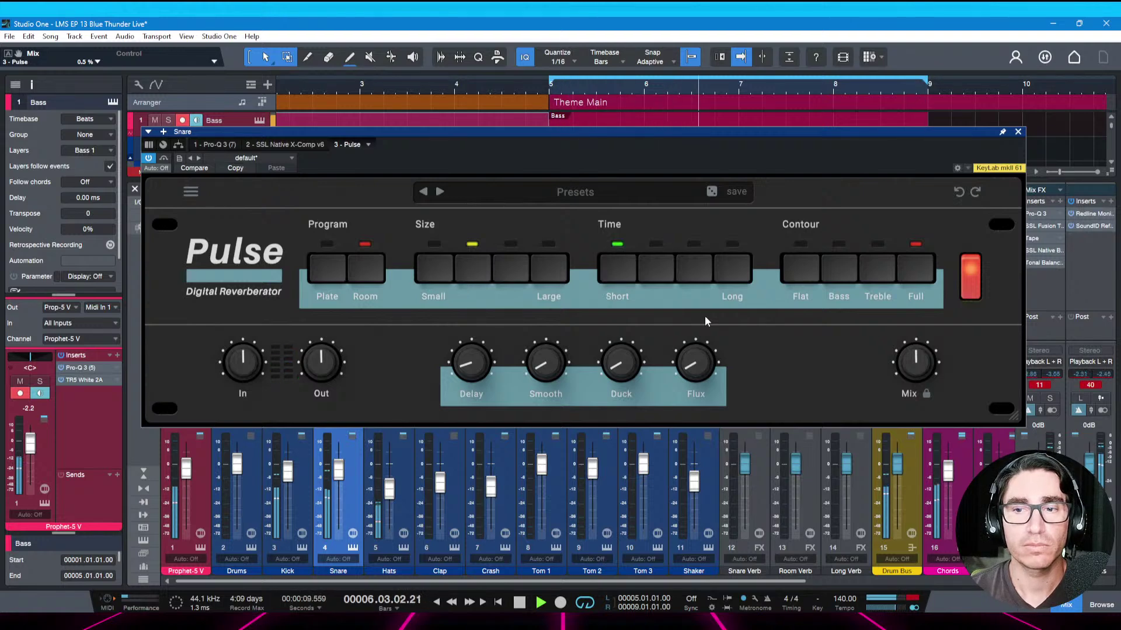
Save the song, compare the Flat, Bass and Treble contours on the snare's Pulse, return to Flat, and stop playback
key(ctrl+s)
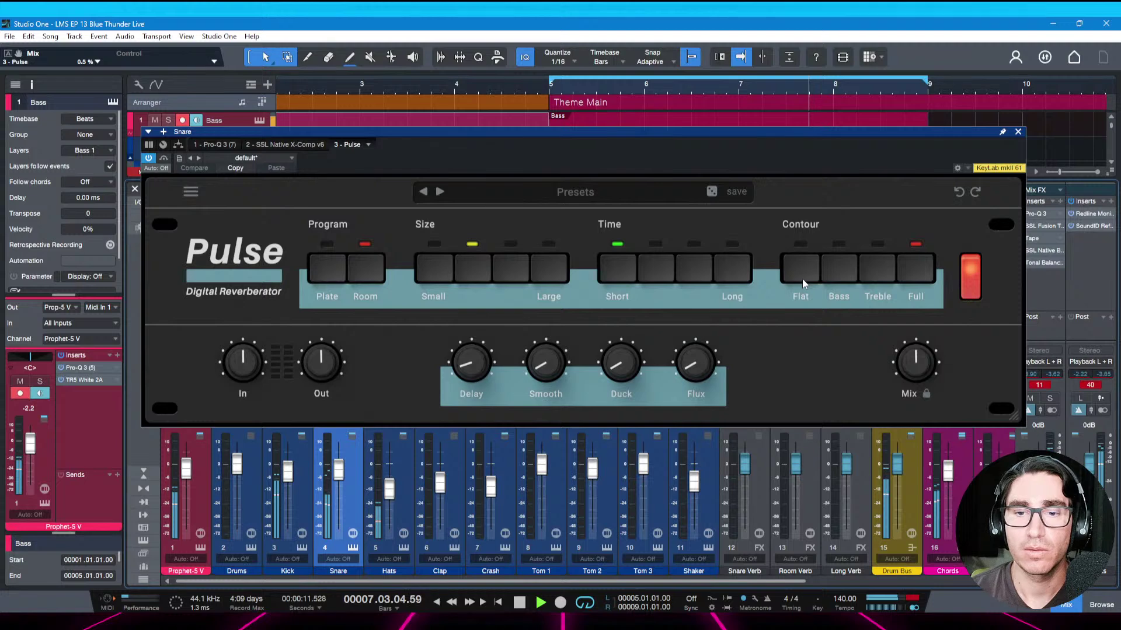
click(801, 273)
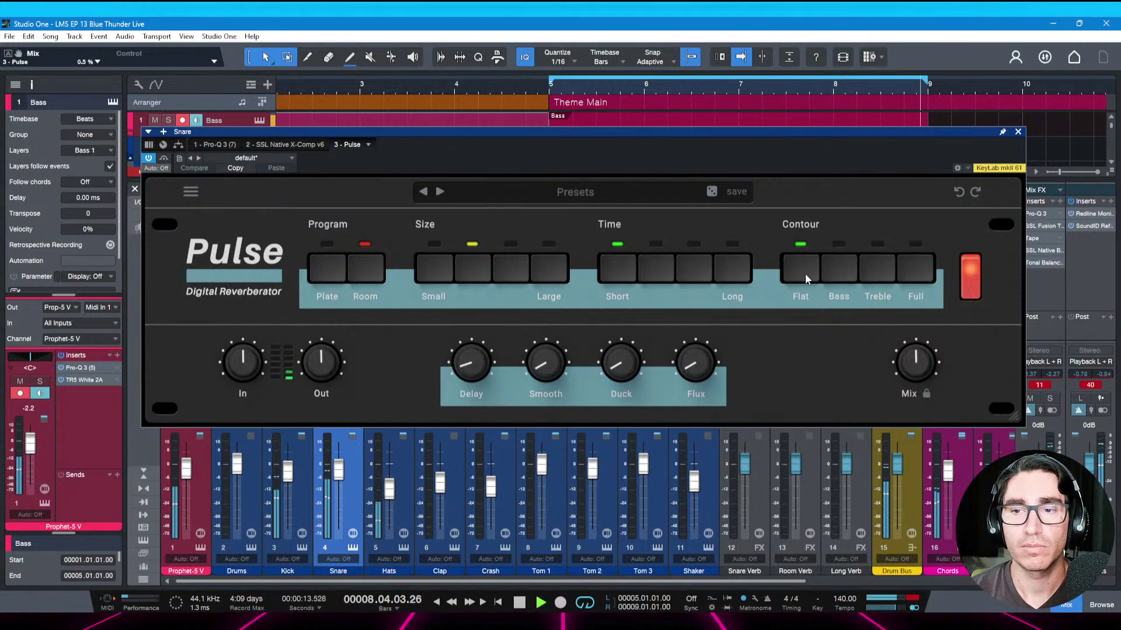
click(842, 277)
click(861, 274)
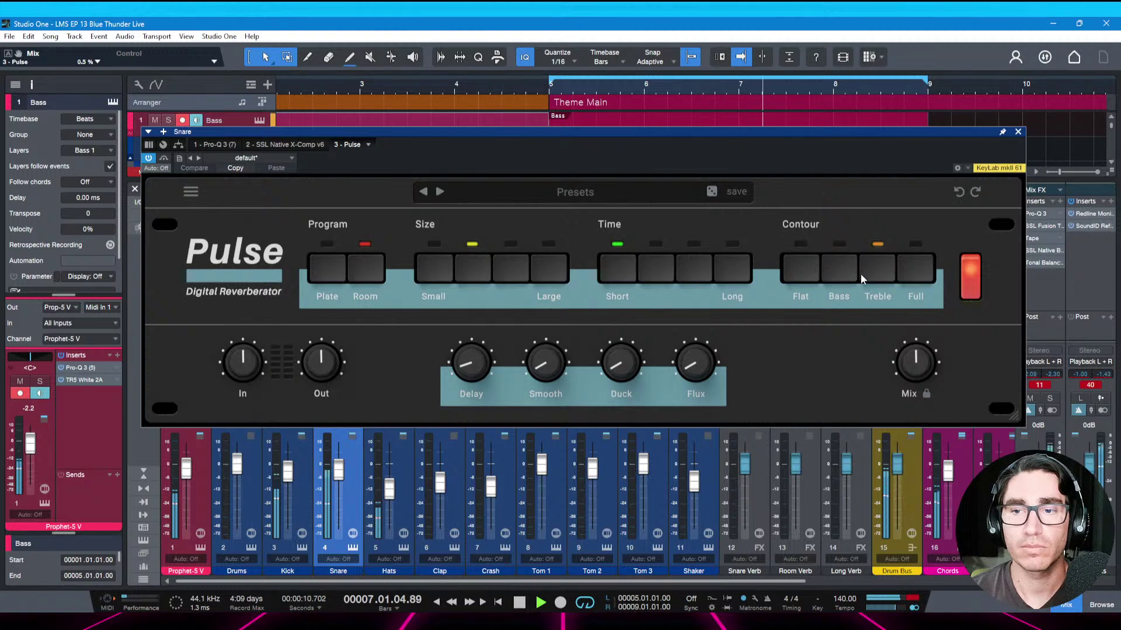
click(798, 268)
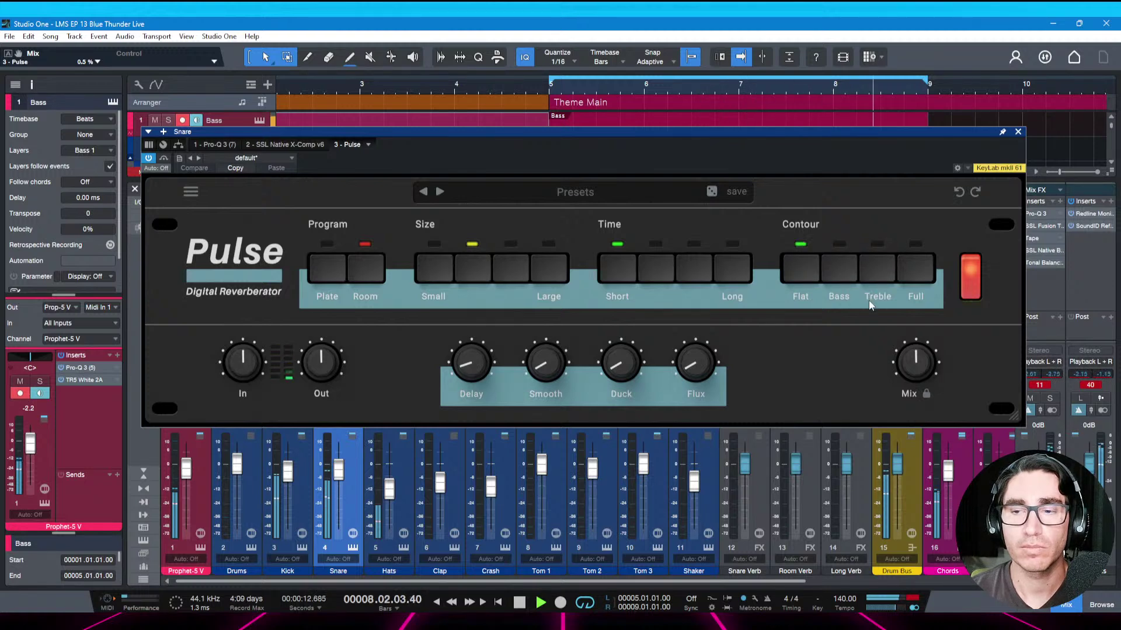
key(space)
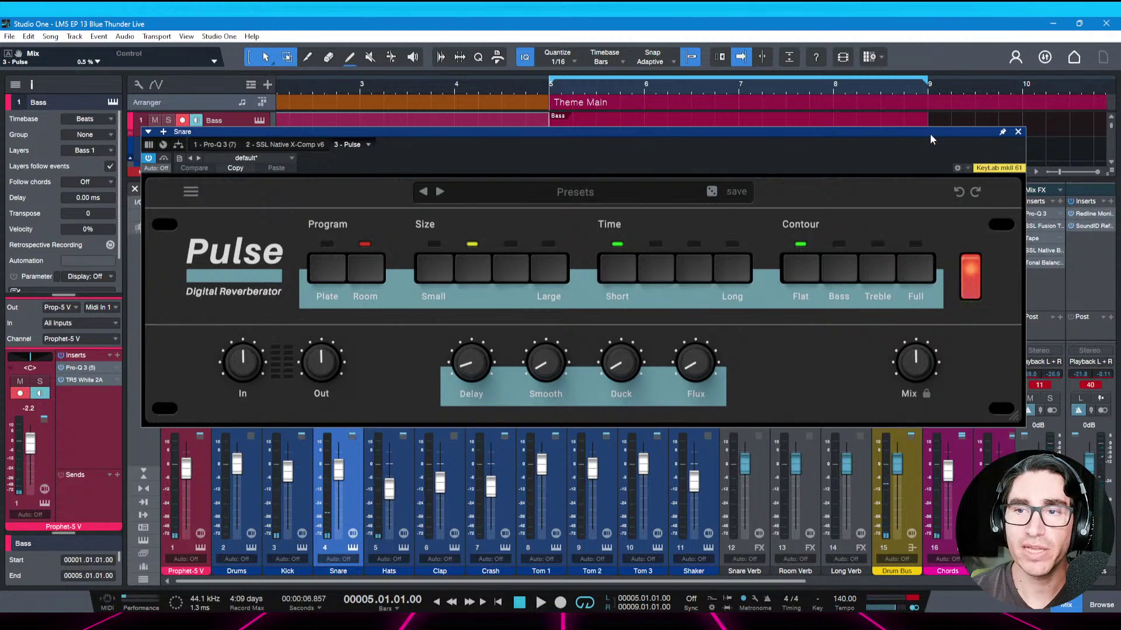
Move the Pulse window aside to view the Snare channel's inserts, and place it back above the faders
drag(931, 138, 909, 139)
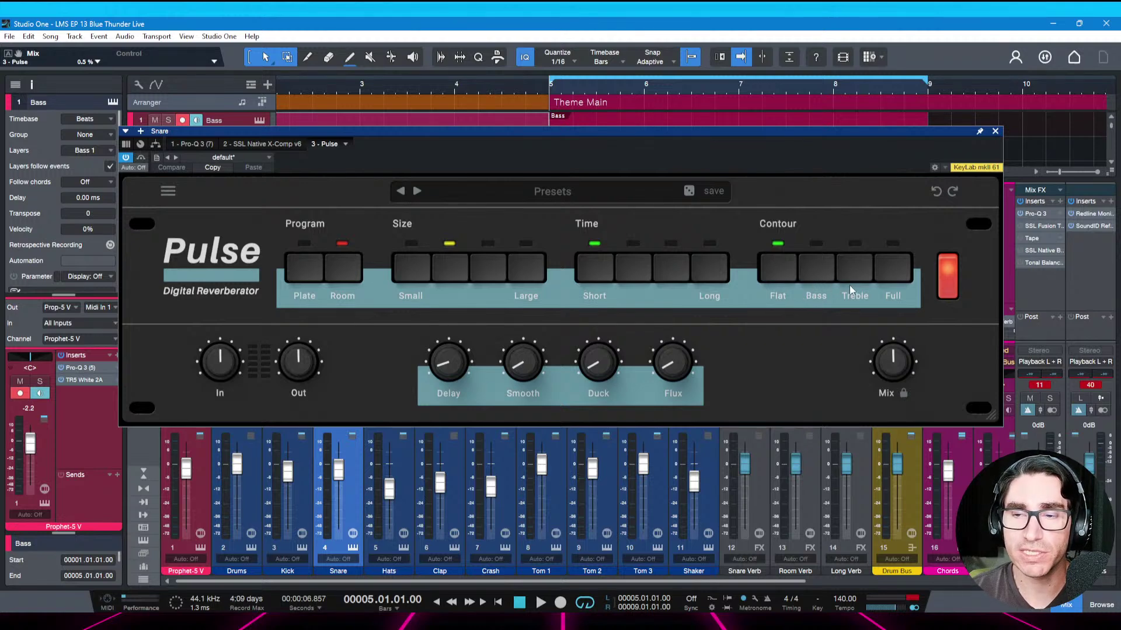
drag(652, 132, 957, 167)
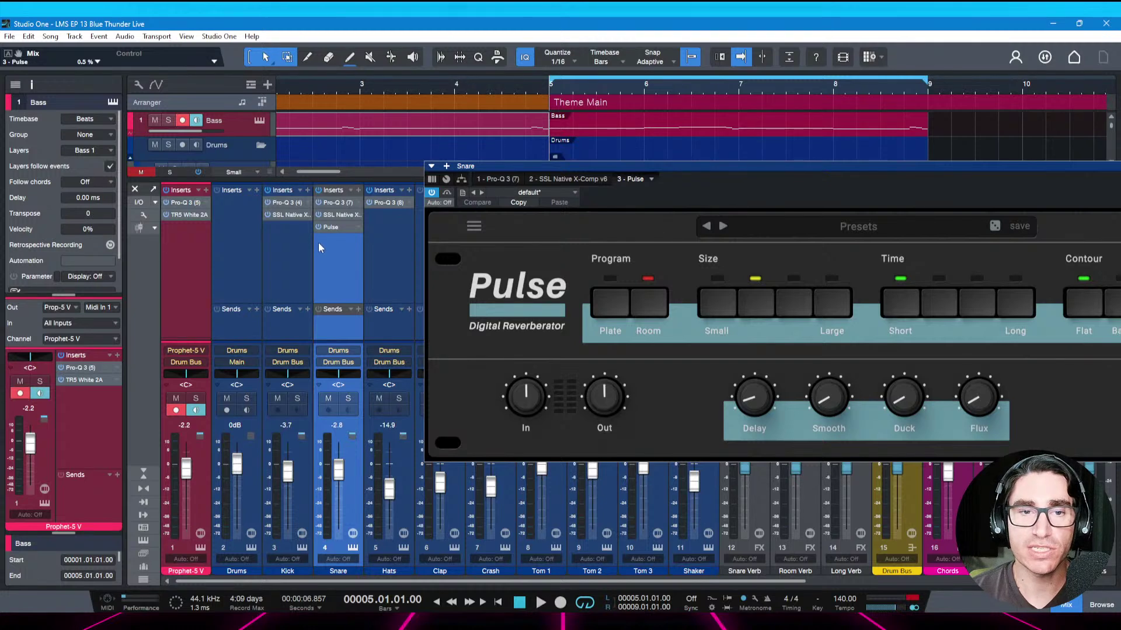
drag(821, 175, 721, 159)
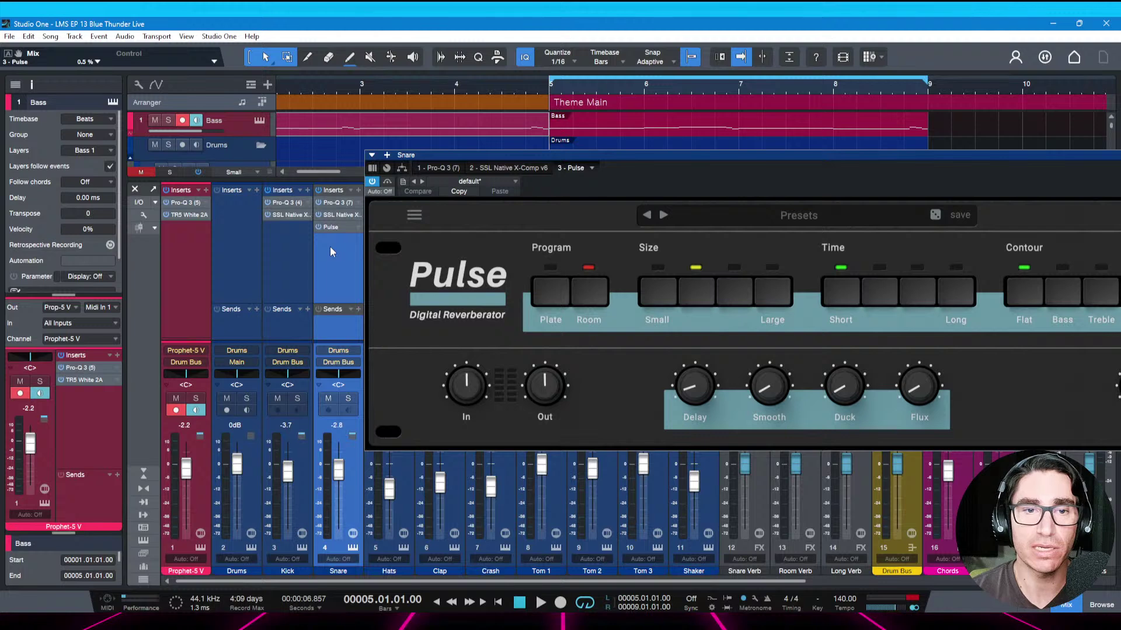
drag(979, 164, 785, 138)
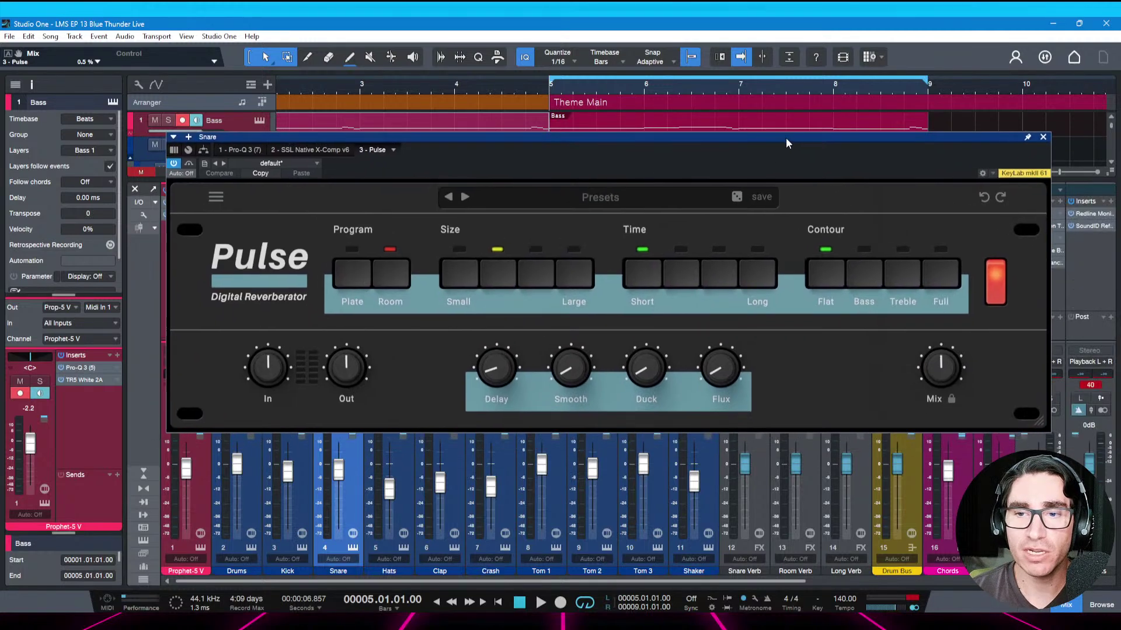
During playback, set the snare's Pulse contour to Full and its Mix to 35%, save the song, and stop
key(space)
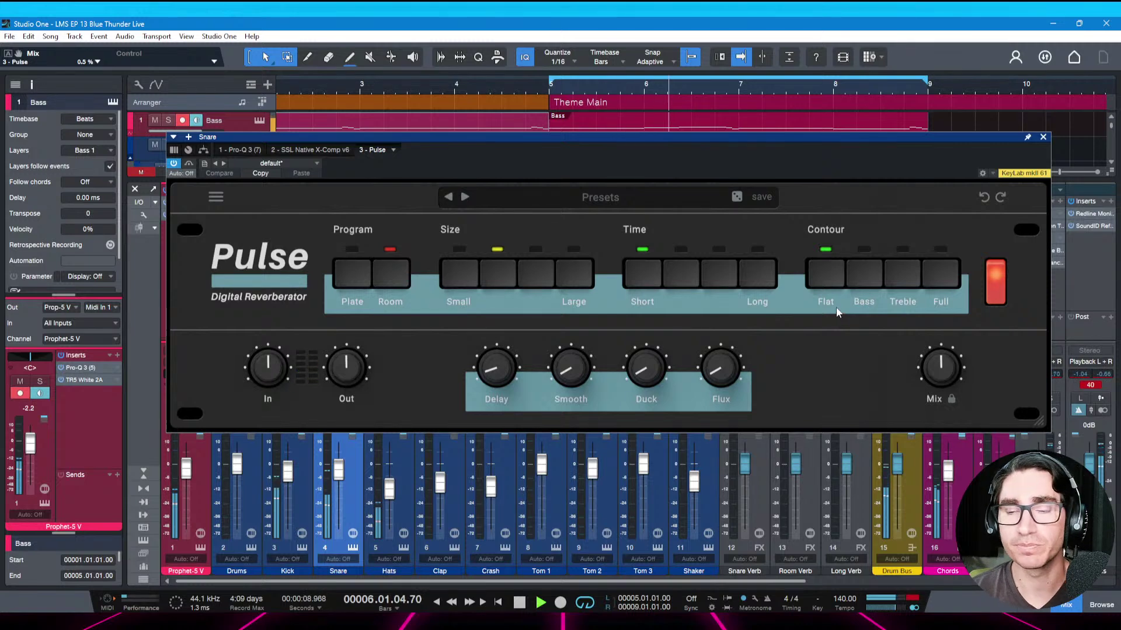
click(952, 281)
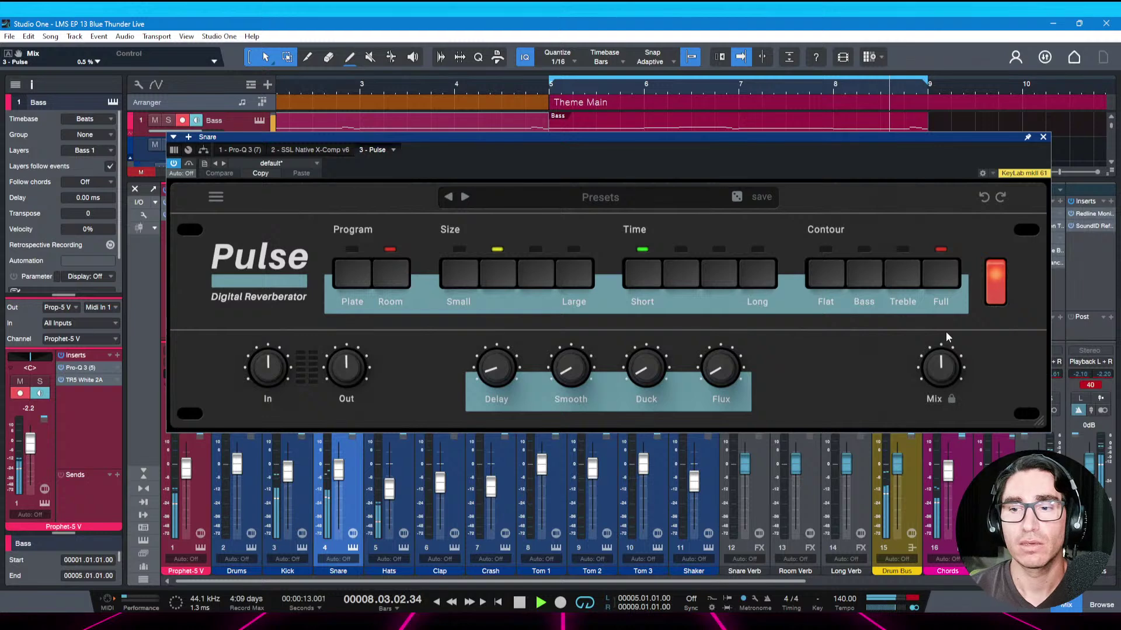
drag(941, 366, 939, 389)
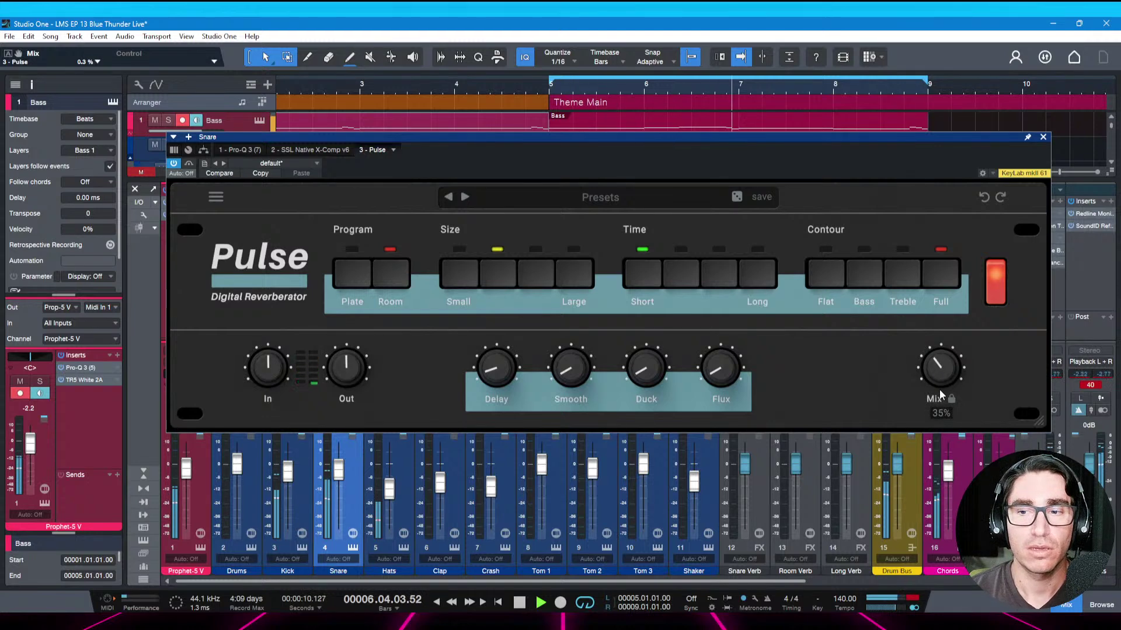
key(ctrl+s)
key(space)
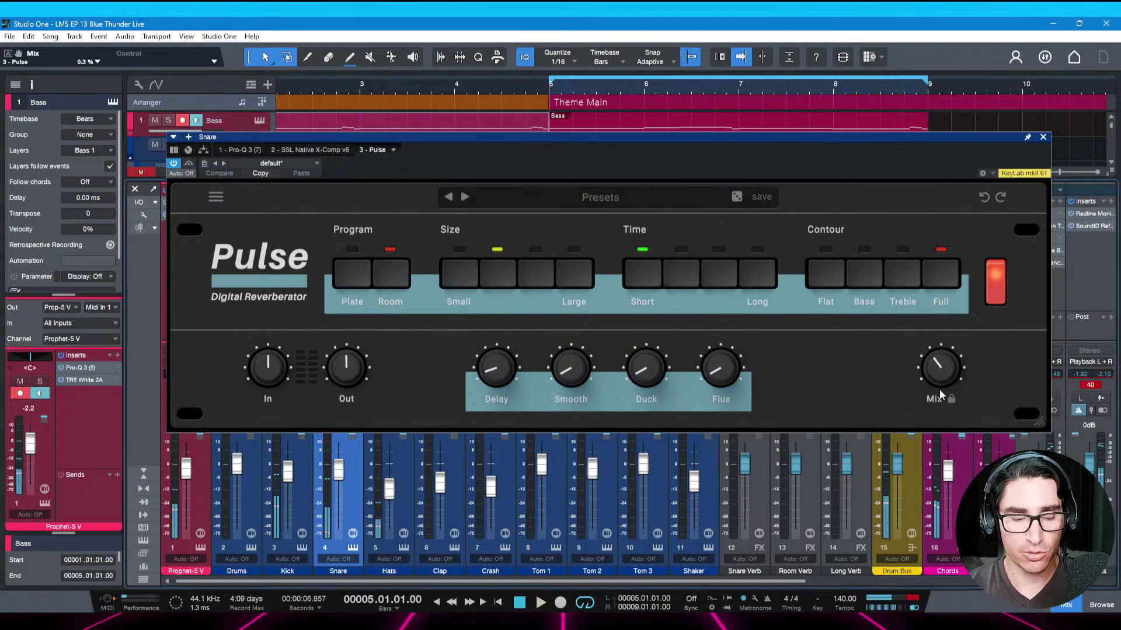
Play the loop again, close the Pulse window, lower the Hats fader to -17.2 dB, and save the song
drag(907, 149, 870, 139)
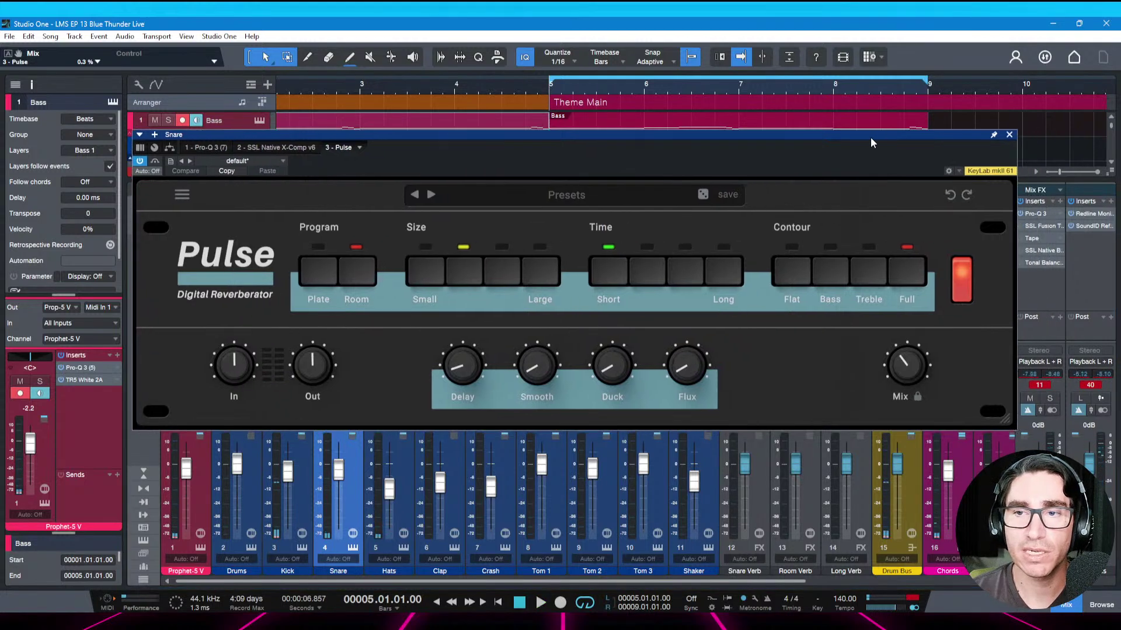
key(space)
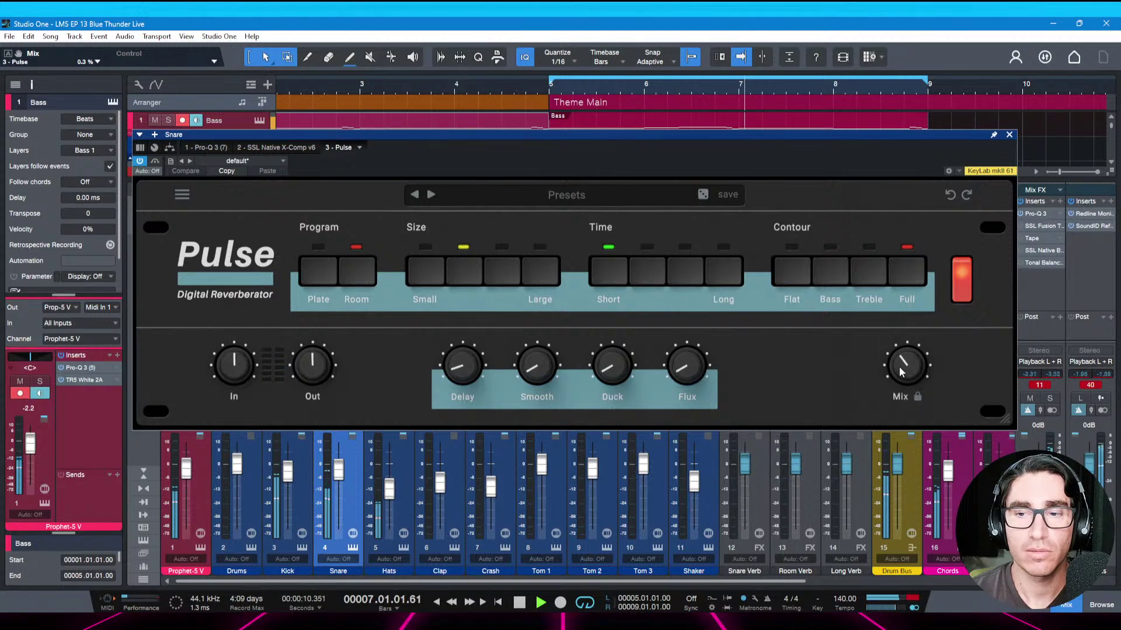
key(Escape)
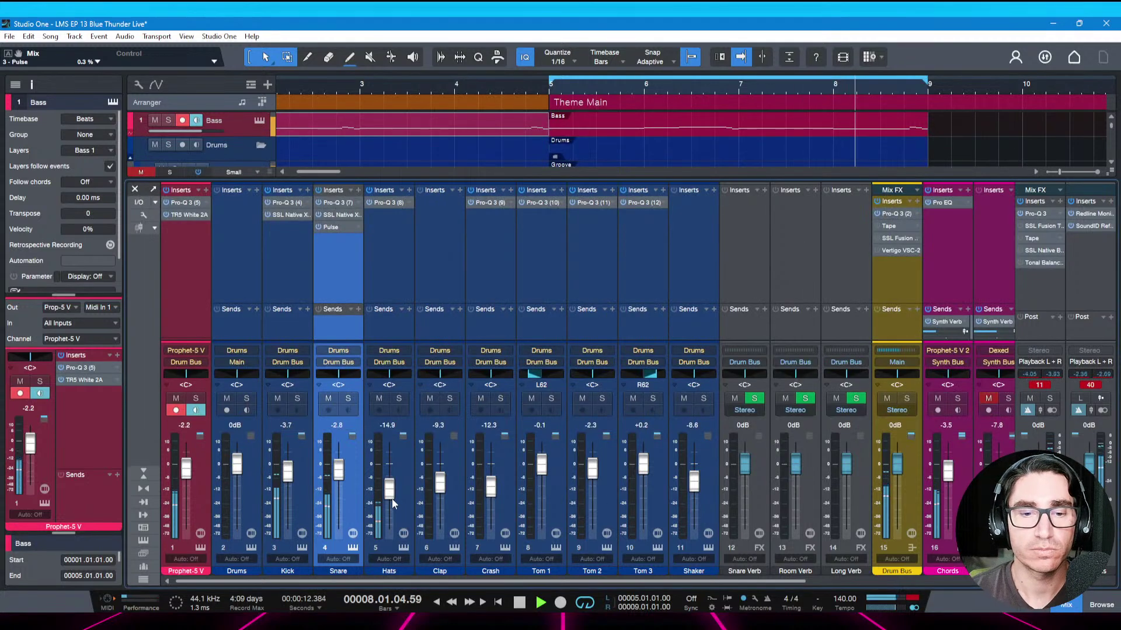
drag(391, 498, 390, 496)
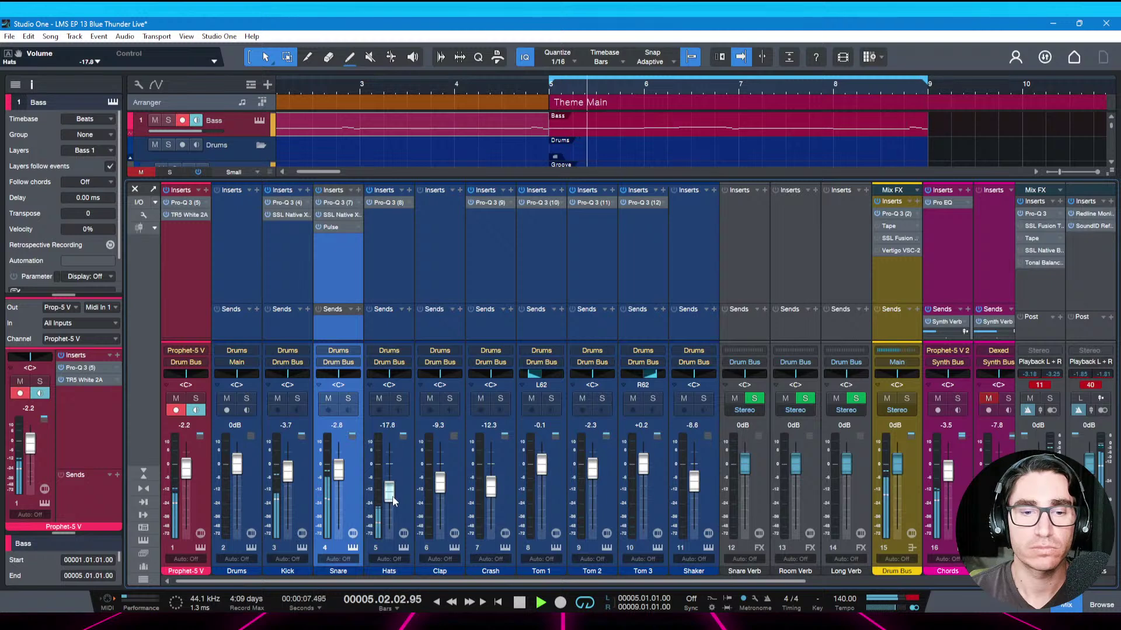
key(ctrl+s)
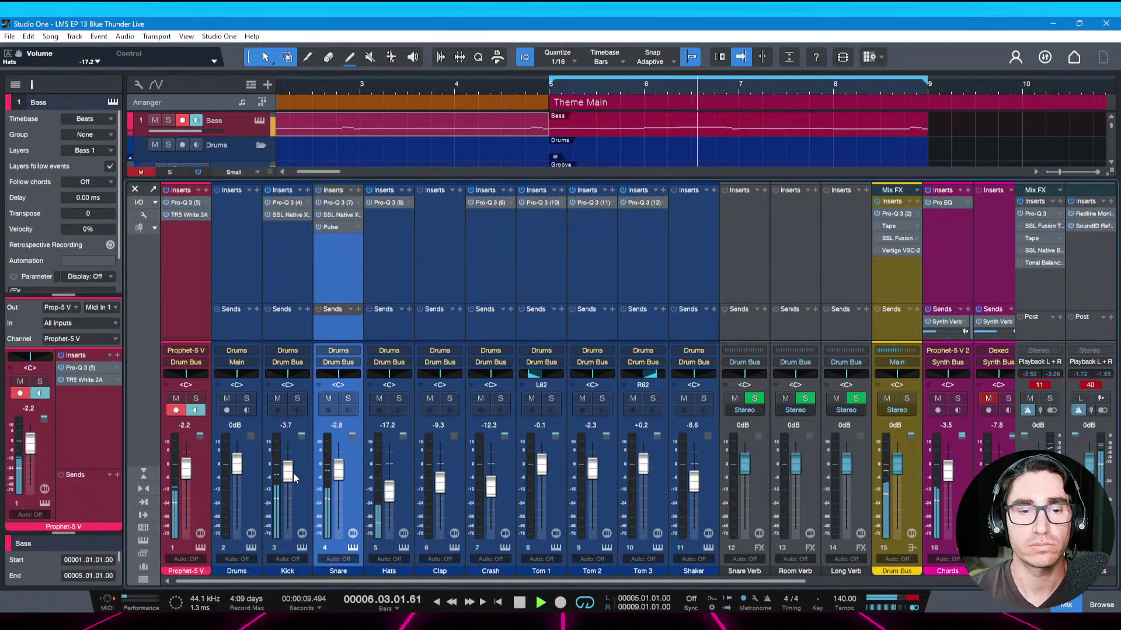
Lower the Kick fader to -4.3 dB, save the song, and stop playback
drag(288, 476, 288, 478)
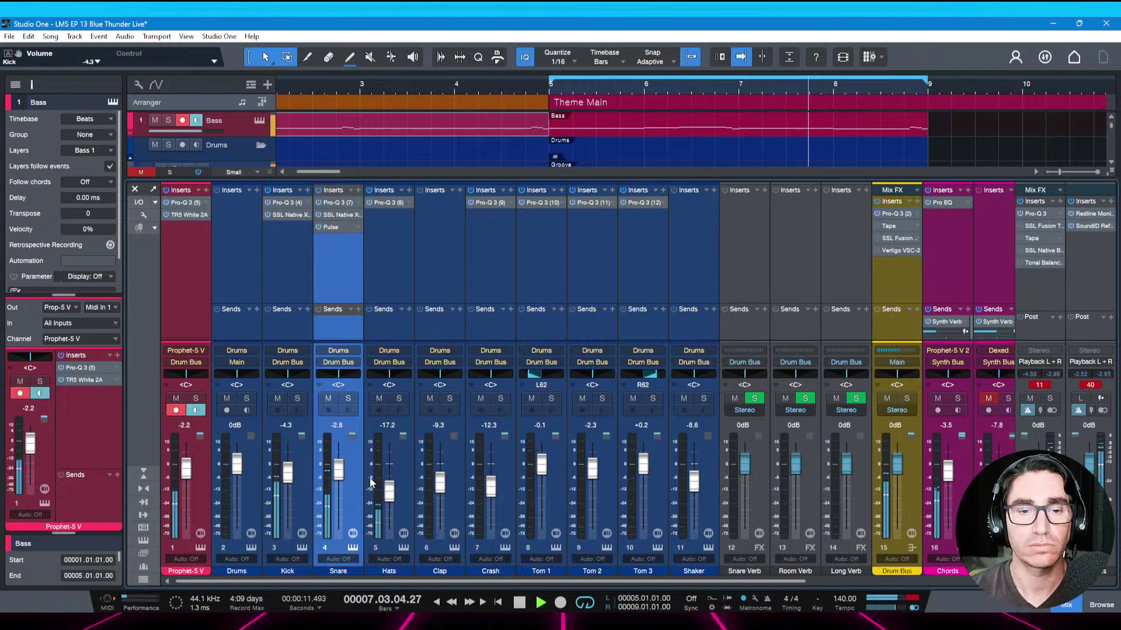
click(339, 476)
key(ctrl+s)
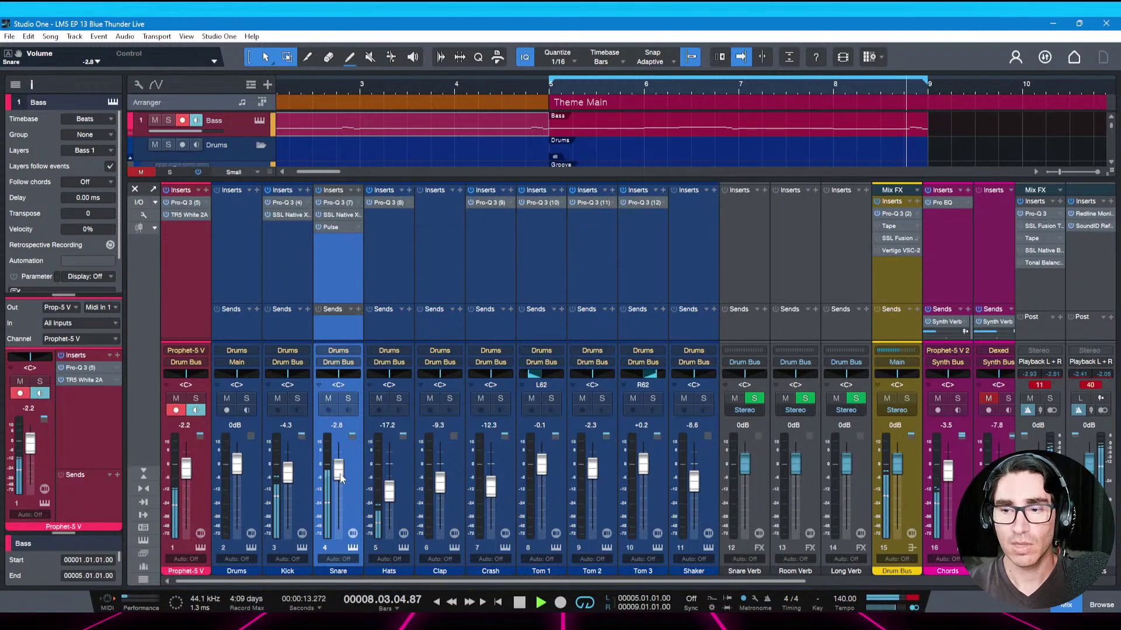
key(space)
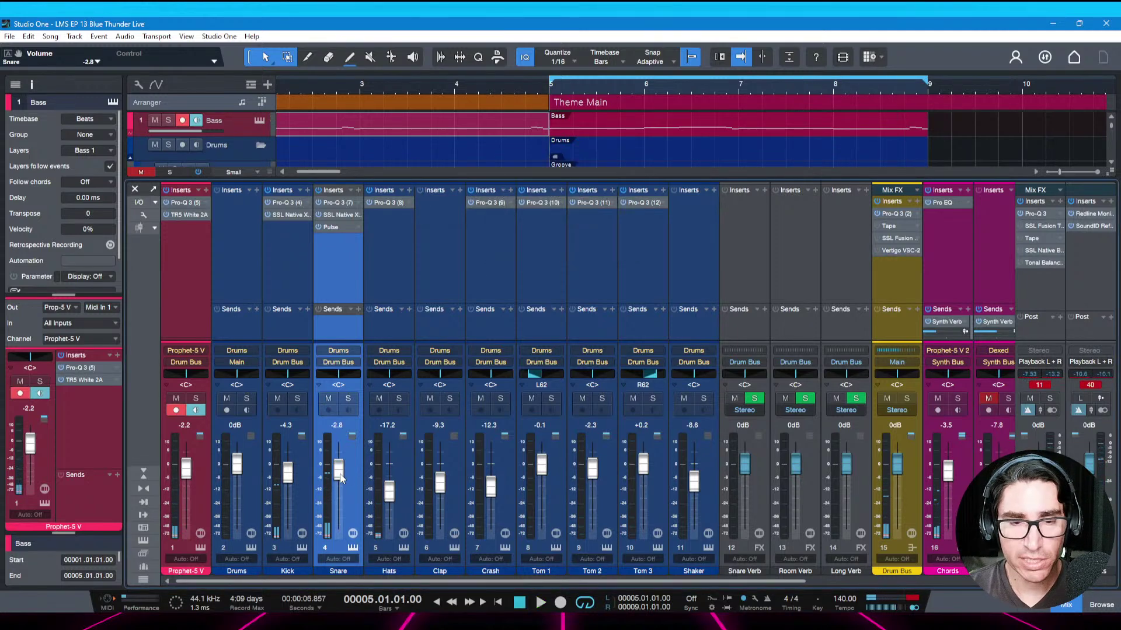
Hide the mixer to show the full arrangement, select the Strings track, and save the song
key(F3)
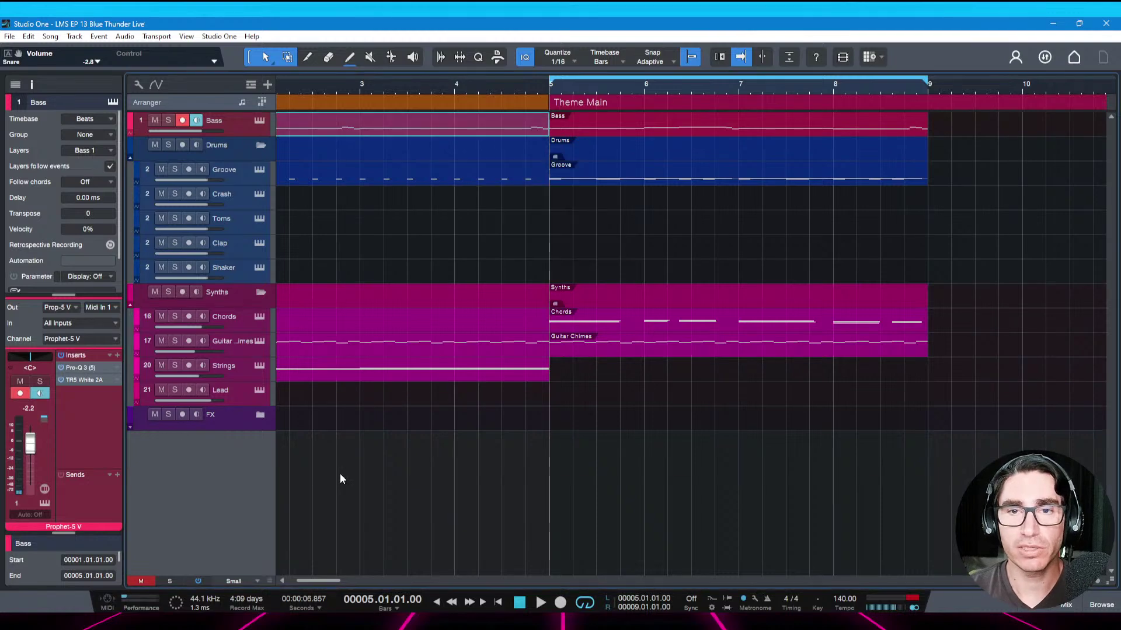
click(240, 380)
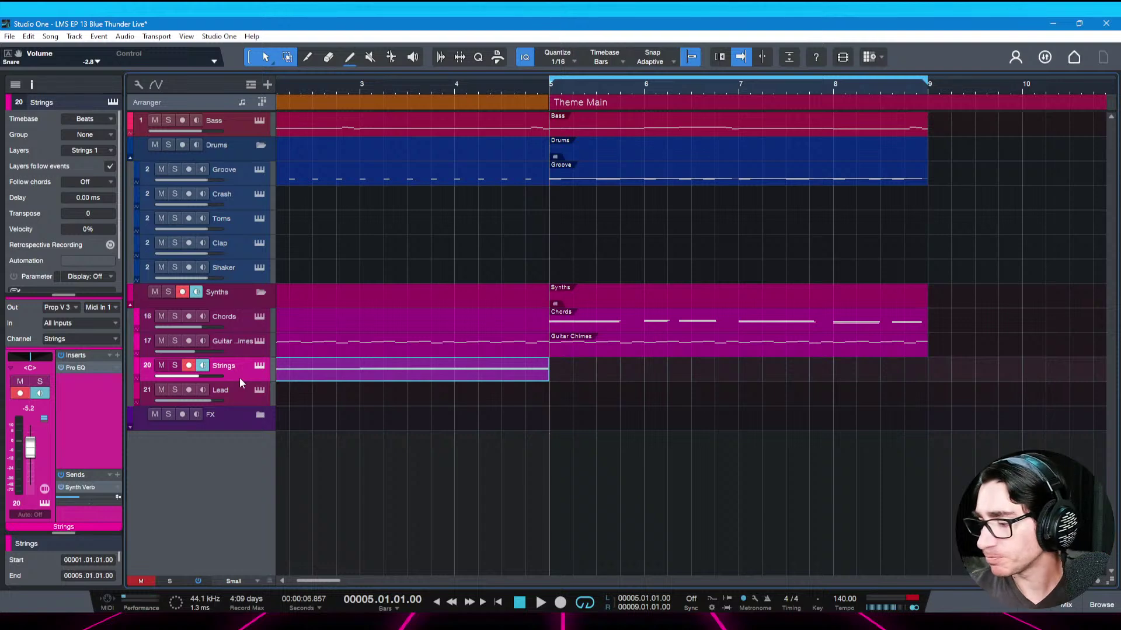
key(ctrl+s)
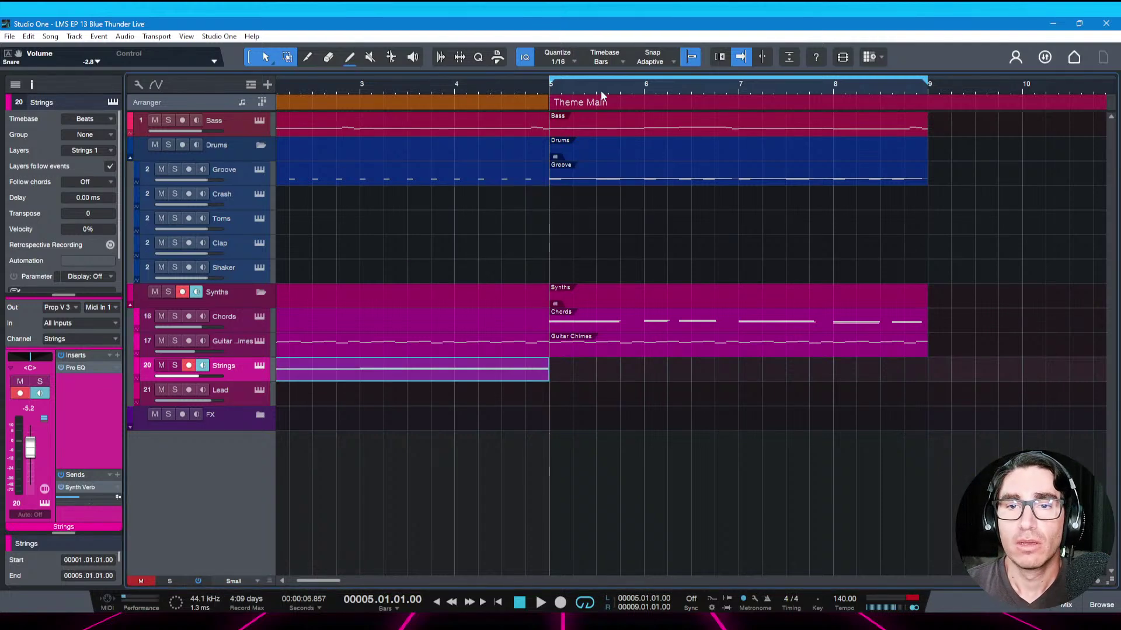
scroll(428, 338, right, 3)
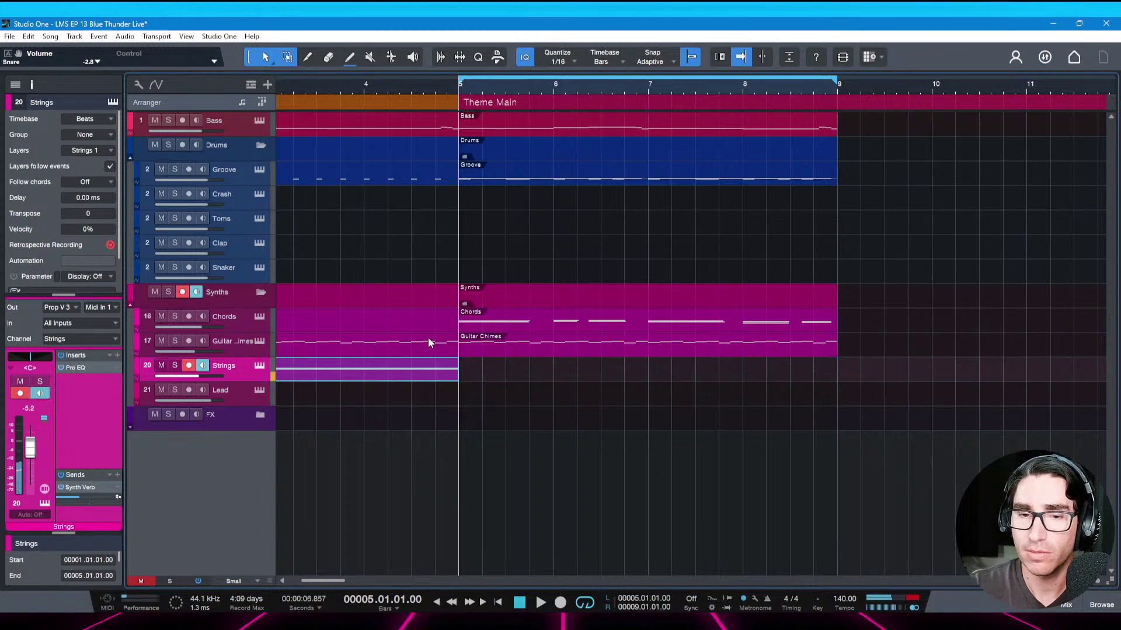
Set the Lead track's volume to +1.1 dB and open its Prophet-5 V instrument
click(236, 397)
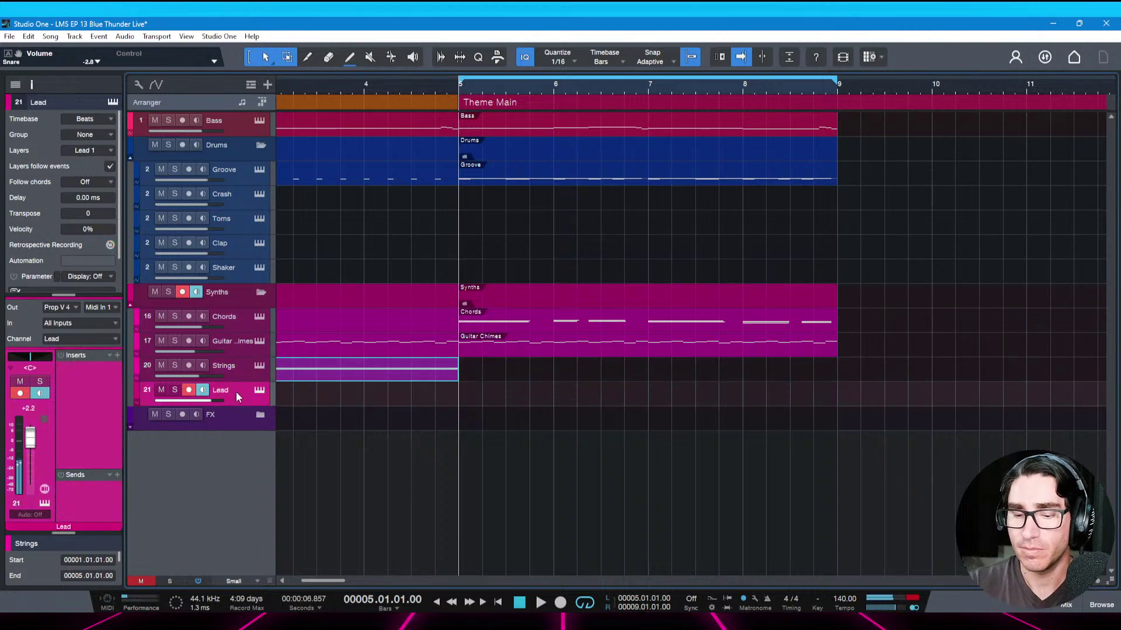
mouse_move(208, 402)
mouse_down()
mouse_move(195, 401)
mouse_move(209, 401)
mouse_up()
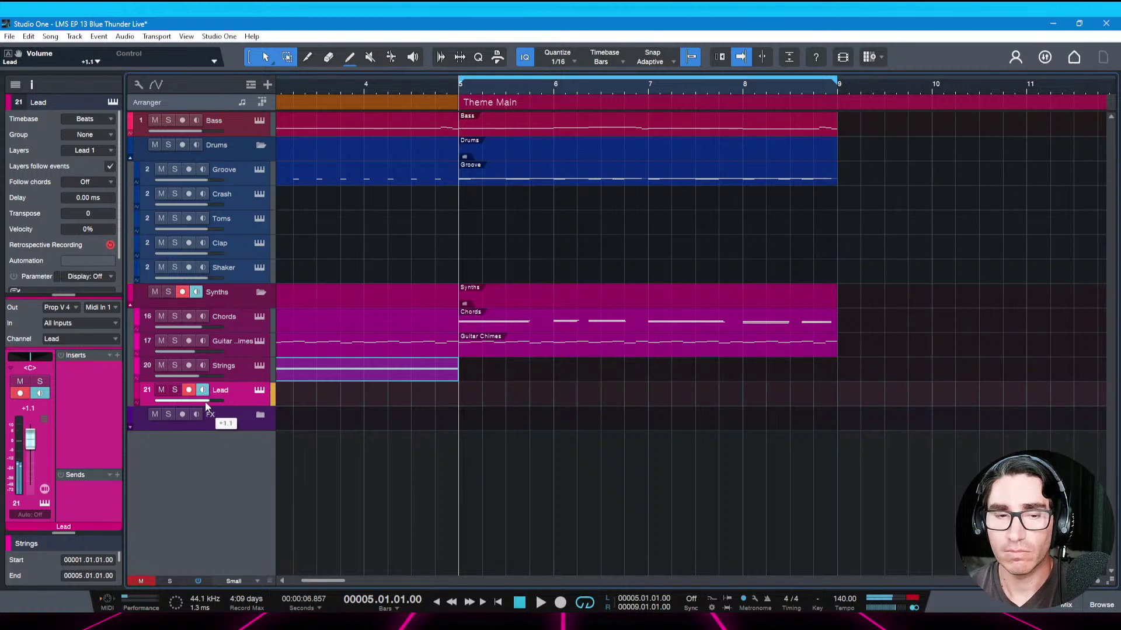
click(259, 390)
drag(629, 72, 630, 66)
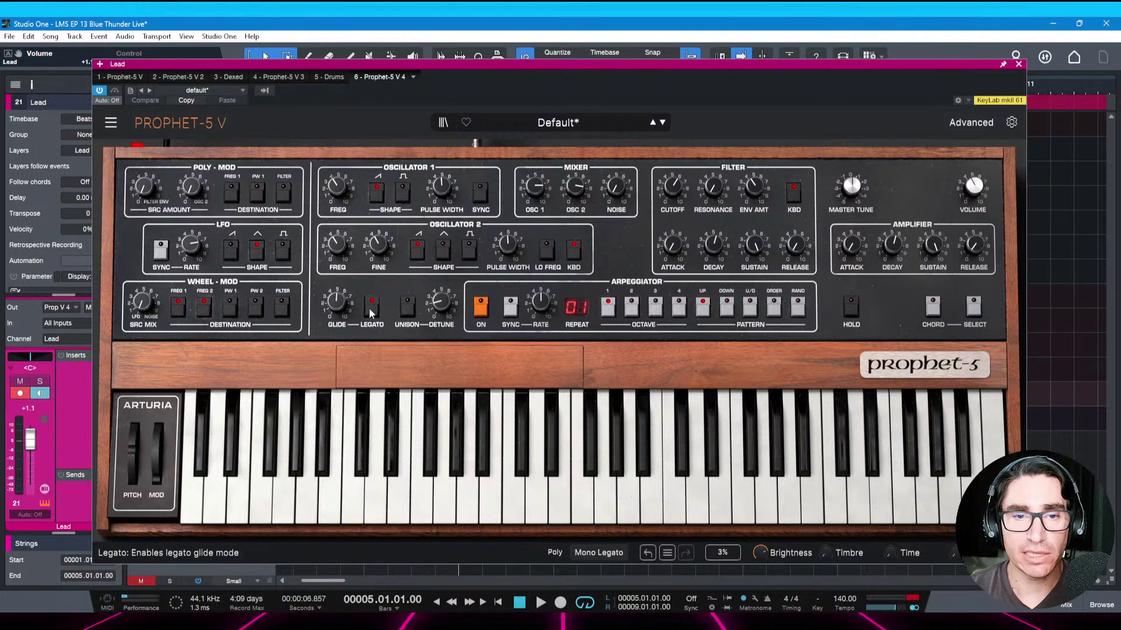
Audition the Lead track's Prophet-5 V sound, save the song, and close the instrument window
mouse_move(411, 361)
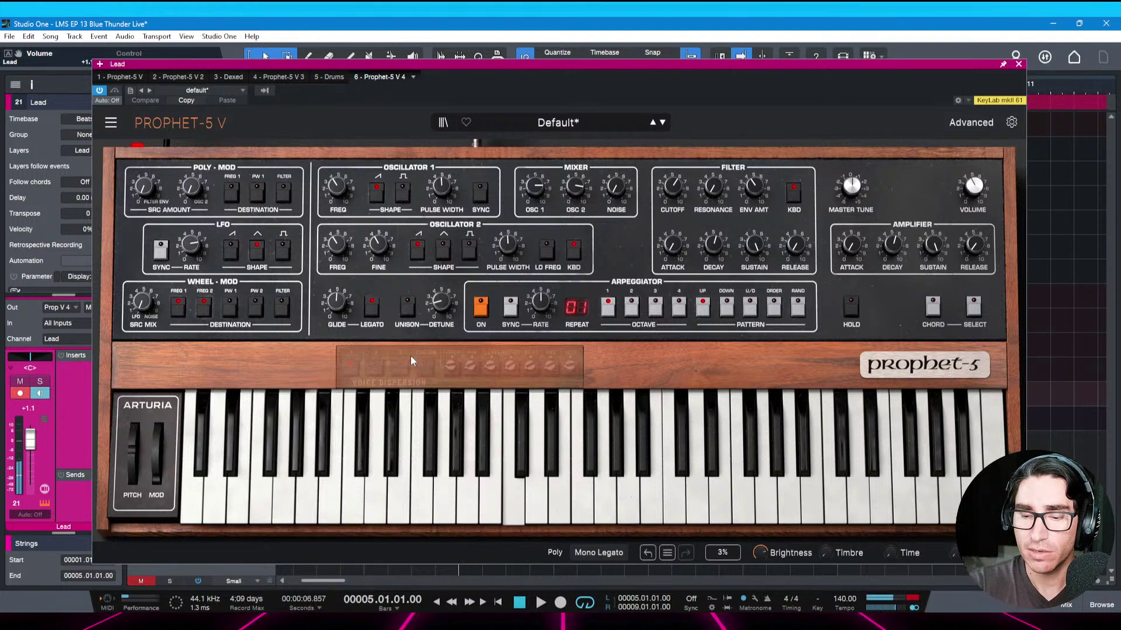
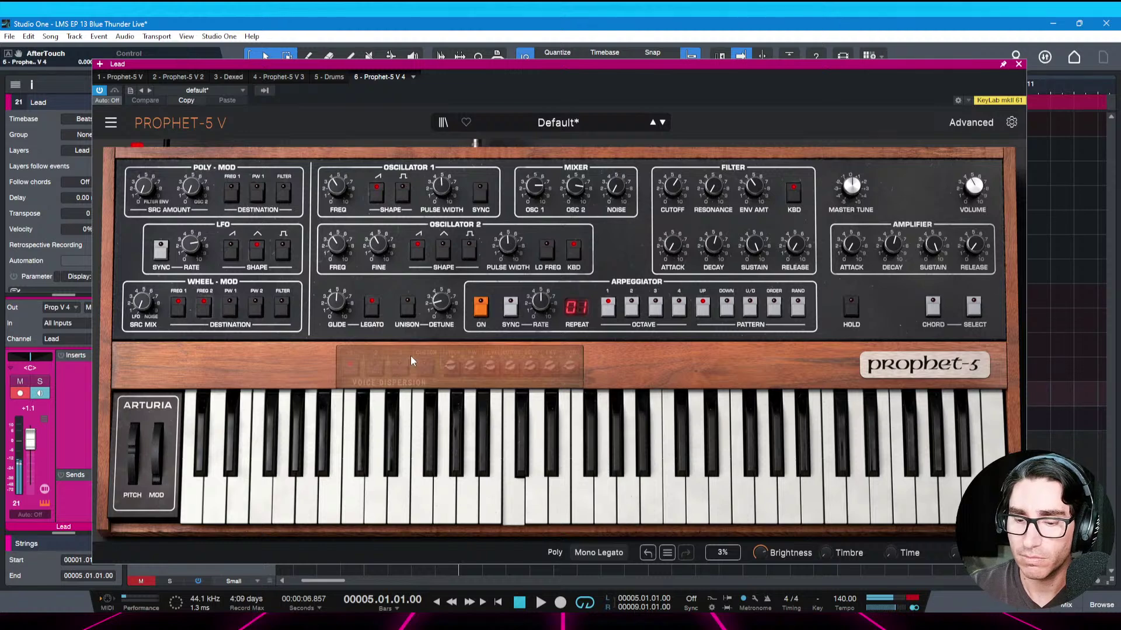
key(ctrl+s)
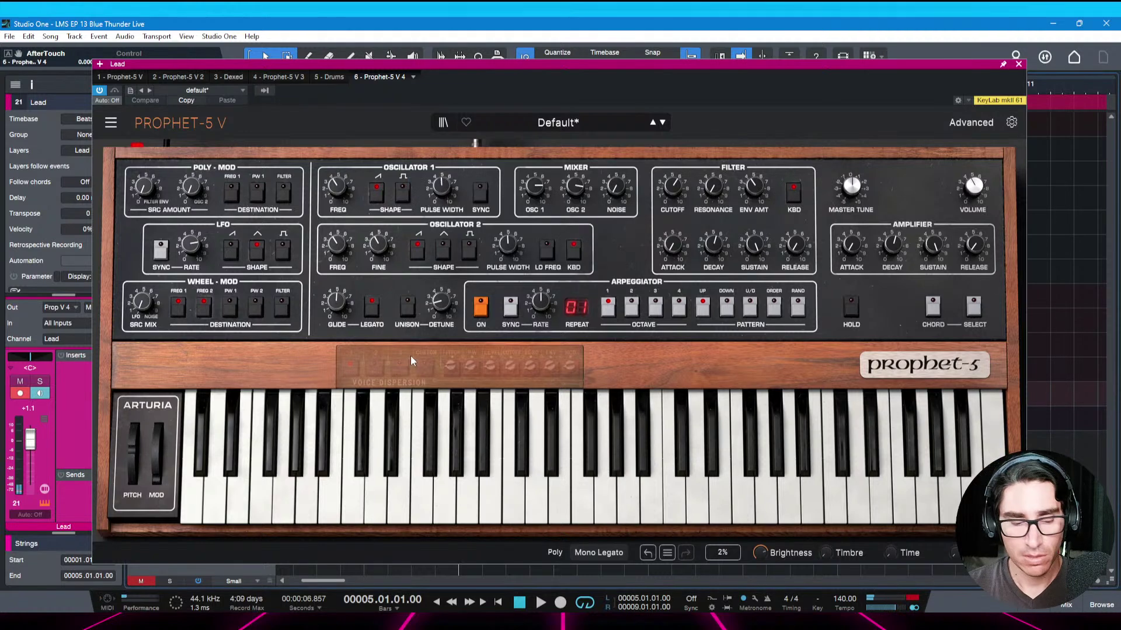
key(Escape)
Go back to the loop start at bar 5, play the Theme Main section, and stop playback
key(comma)
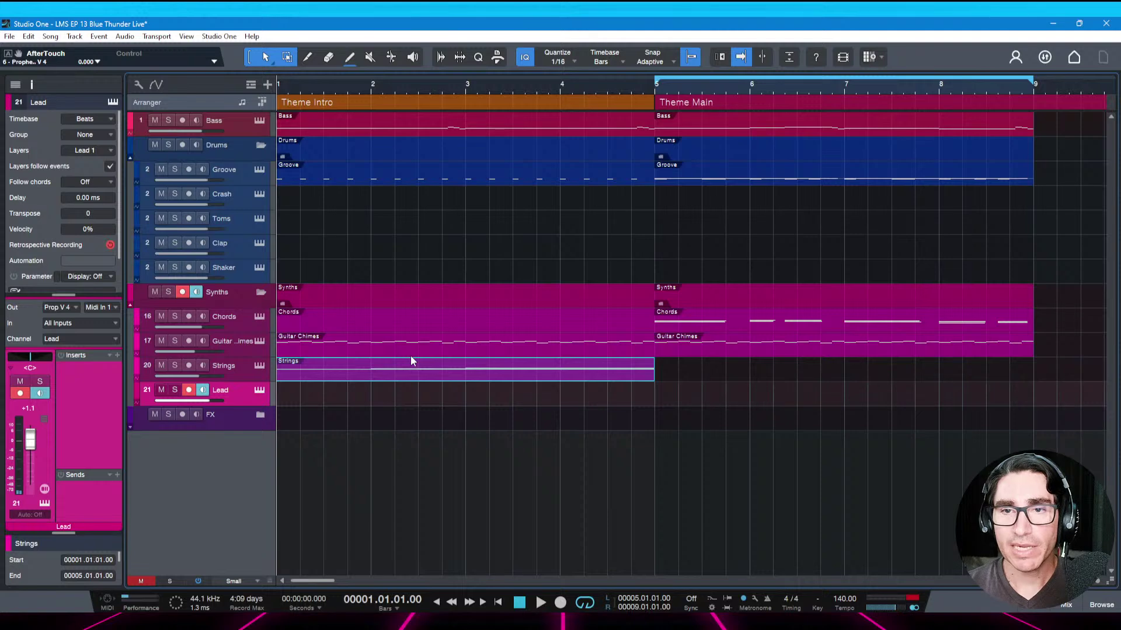
key(KP_1)
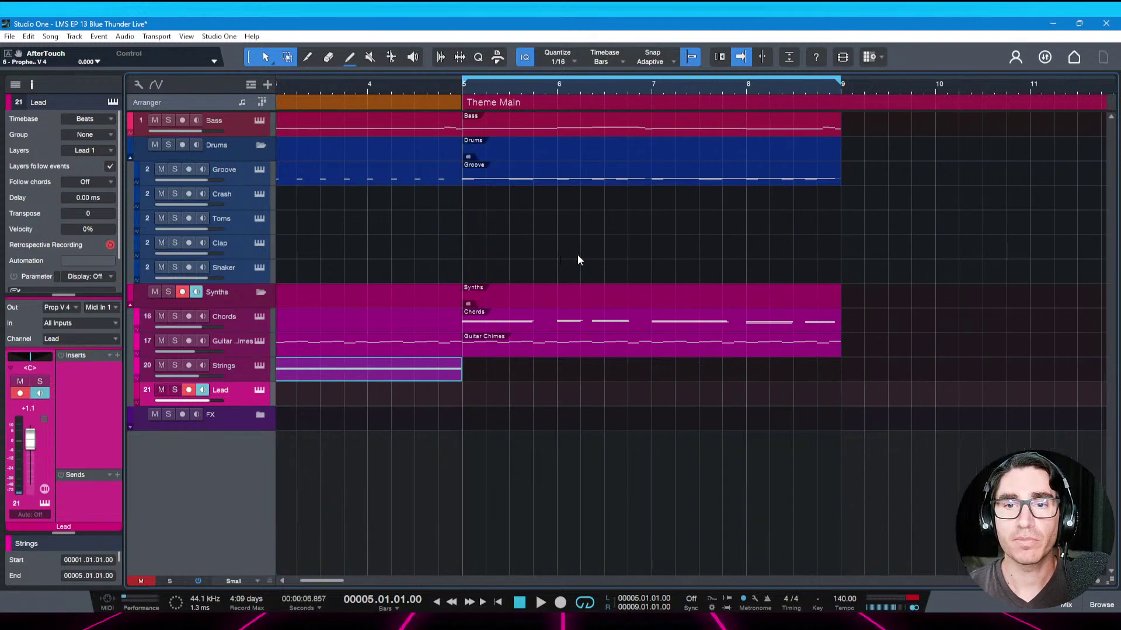
key(space)
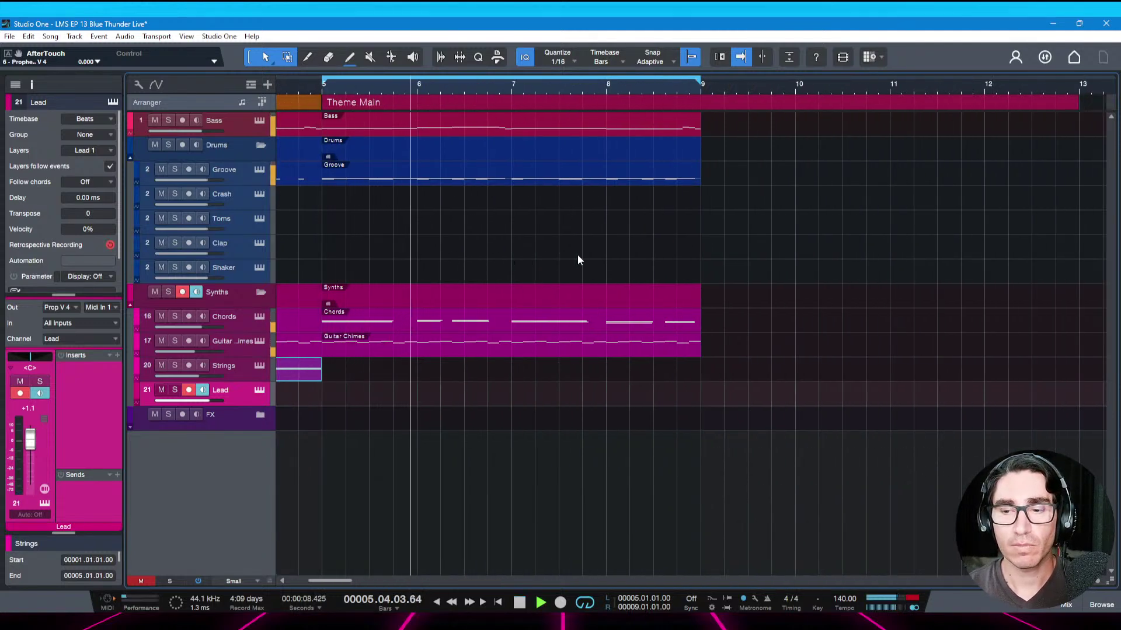
key(space)
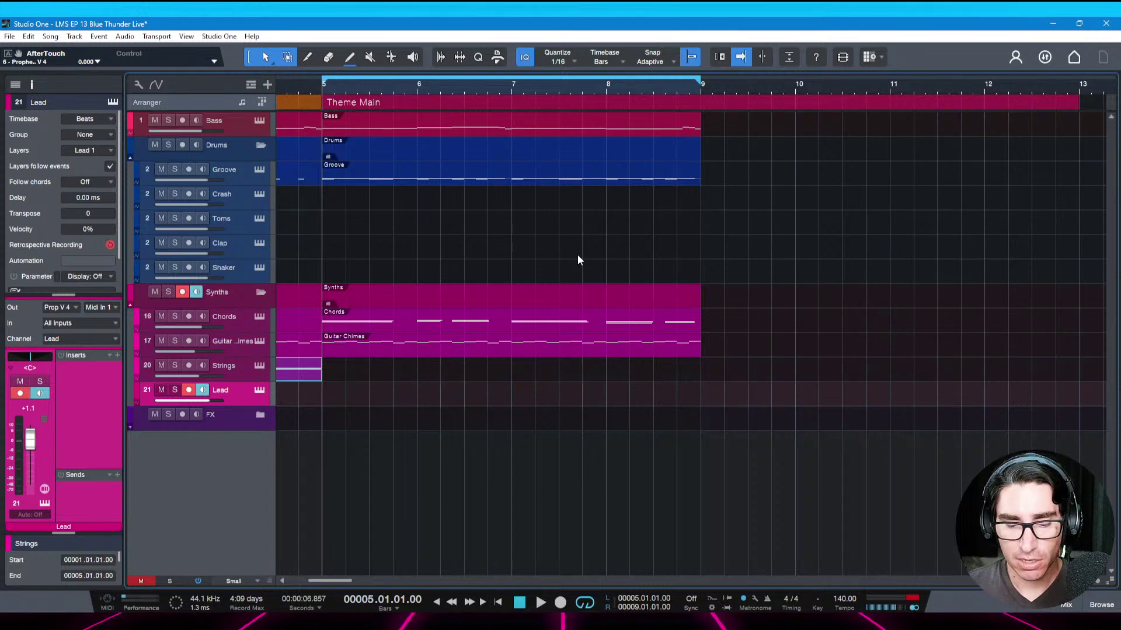
Save the song, play part of the Theme Main section, and stop playback
key(ctrl+s)
key(space)
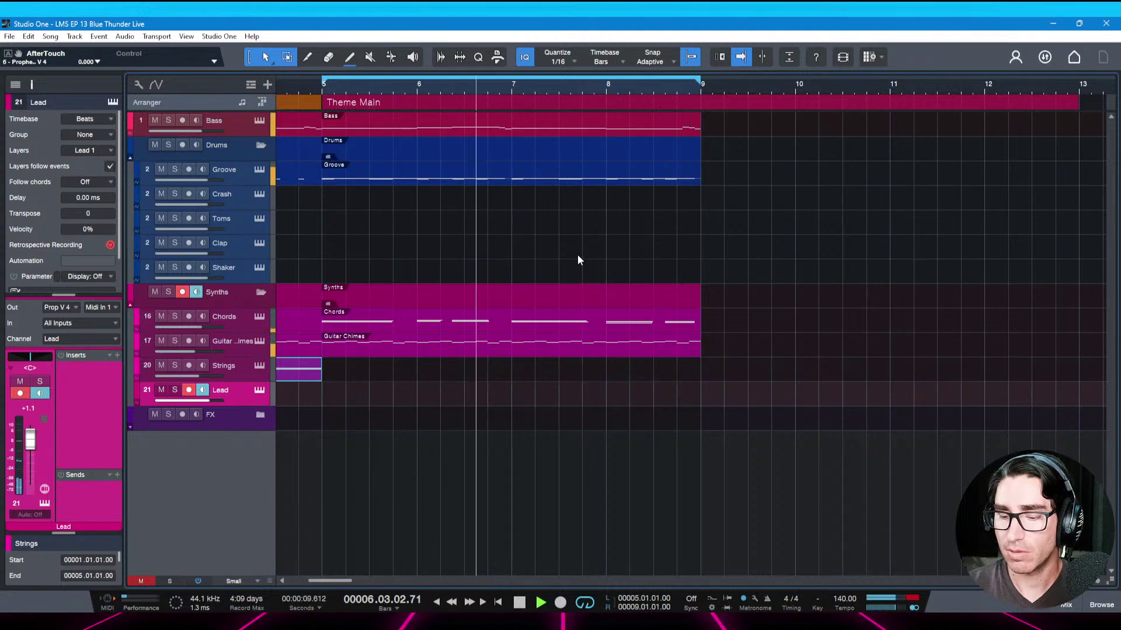
key(space)
Open the Lead track's Prophet-5 V, rehearse a melody over the playing Theme Main section, and close the instrument window
click(259, 390)
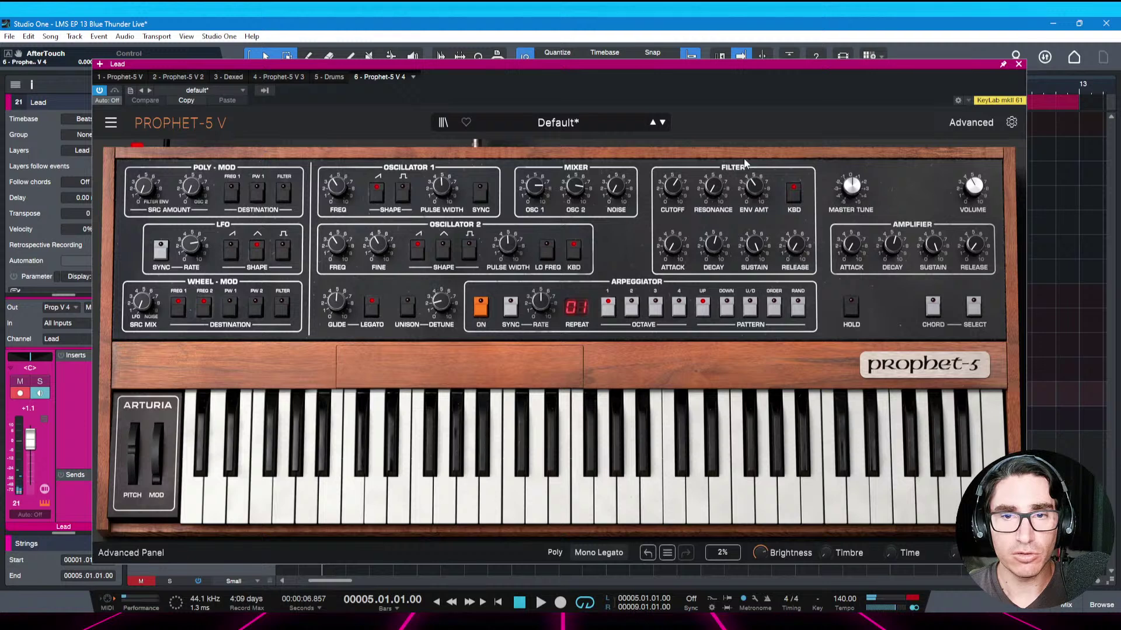
drag(689, 65, 684, 59)
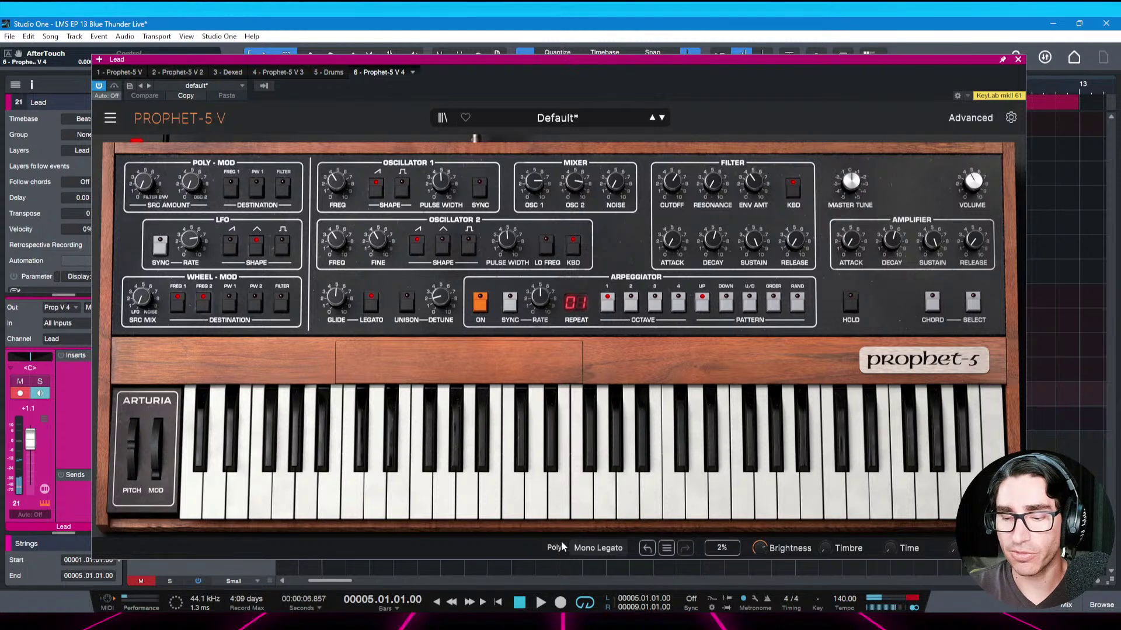
key(space)
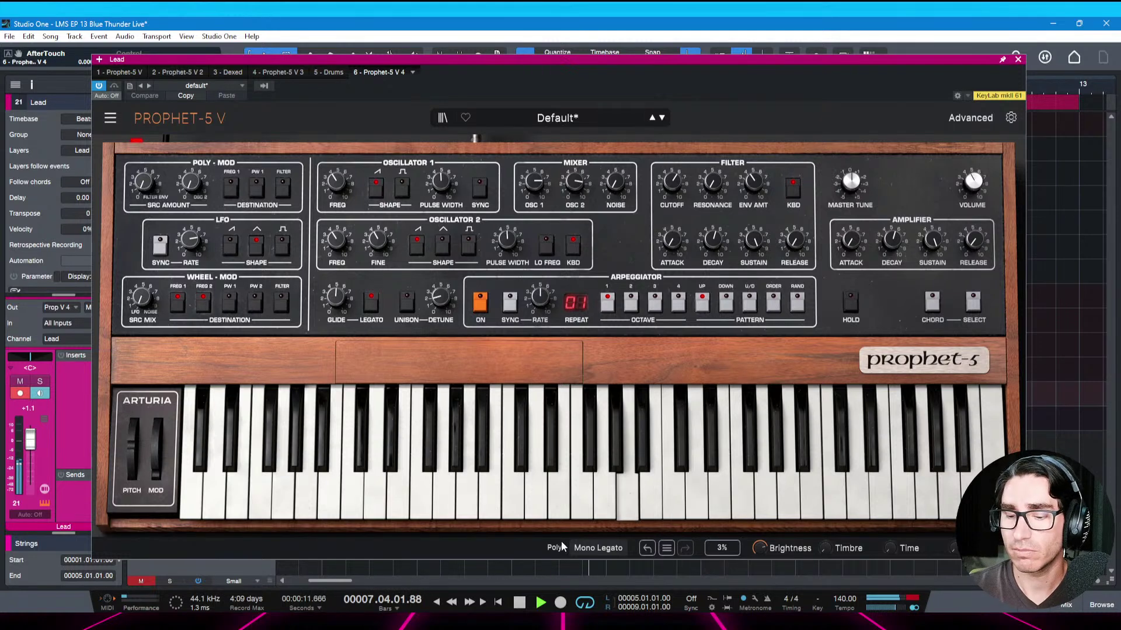
key(space)
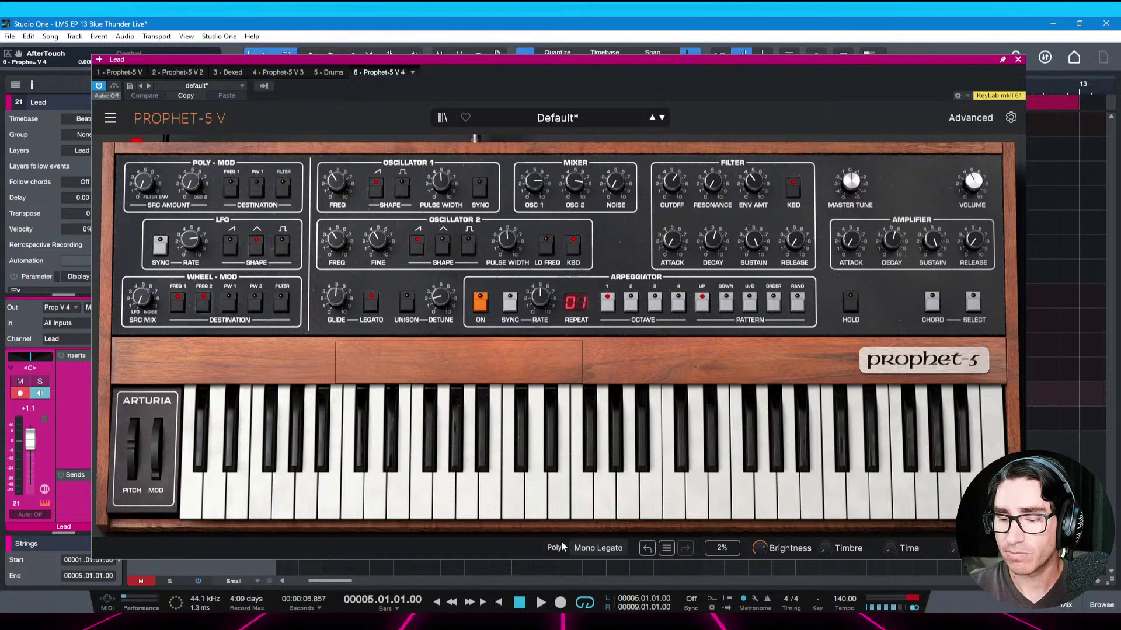
key(space)
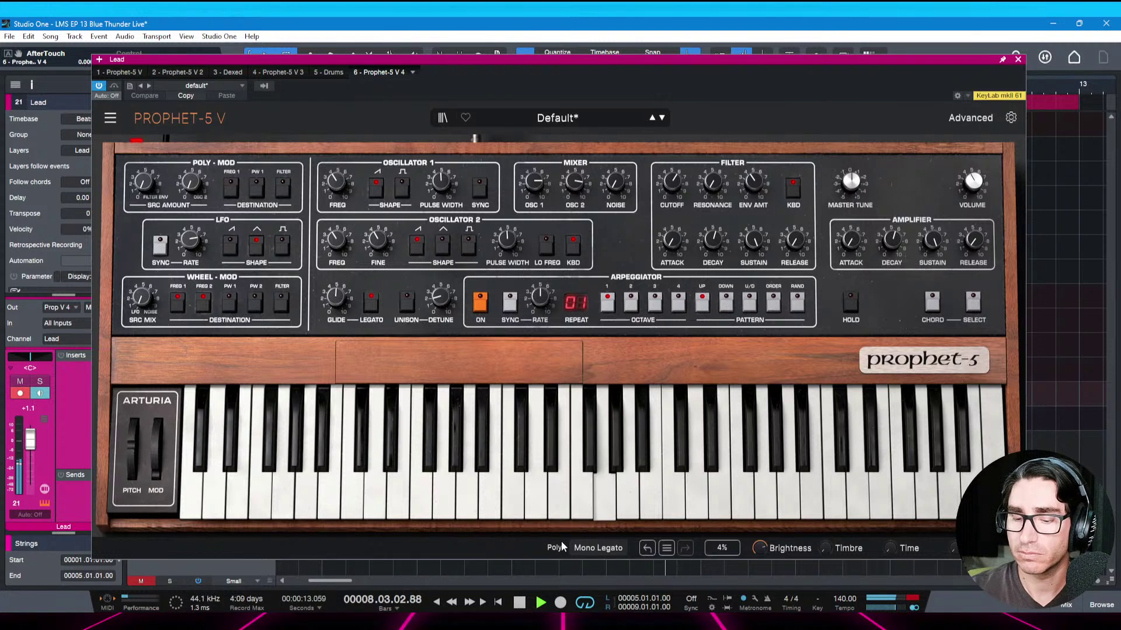
key(space)
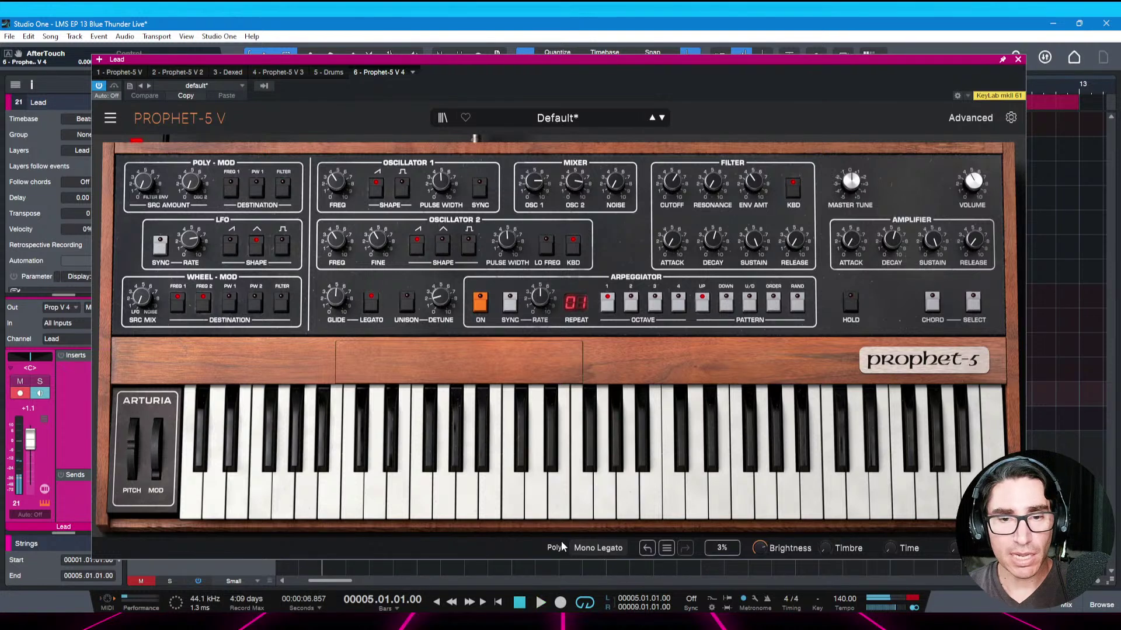
drag(906, 63, 898, 63)
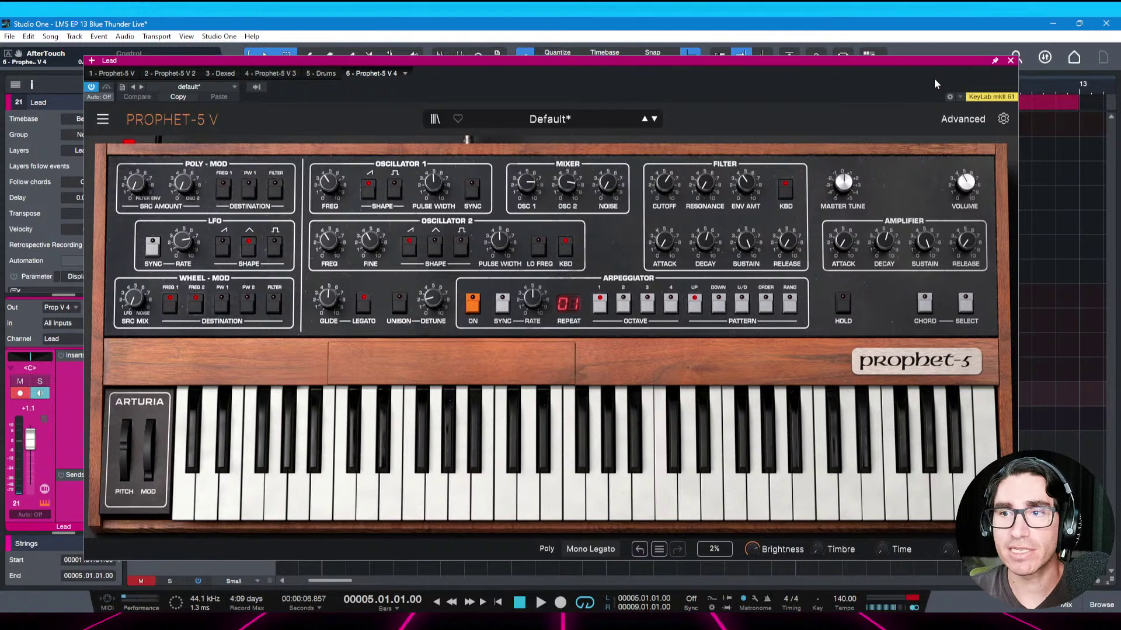
click(1012, 61)
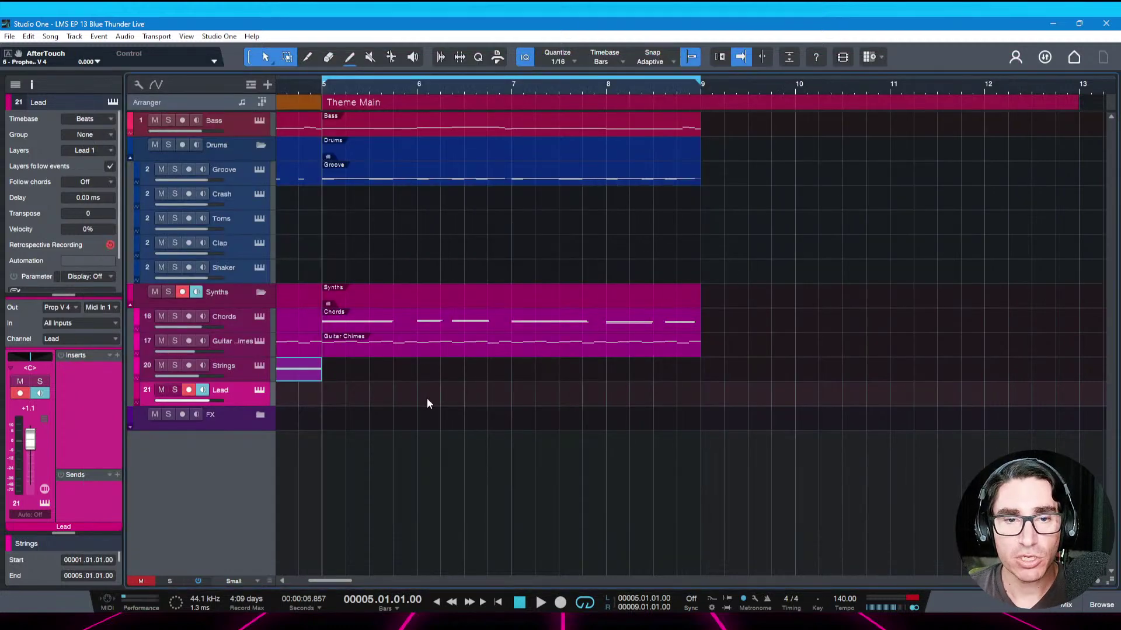
Create an empty Lead part spanning bars 5 to 9 and open it in the note editor, fitted to the full part
double_click(327, 401)
double_click(340, 394)
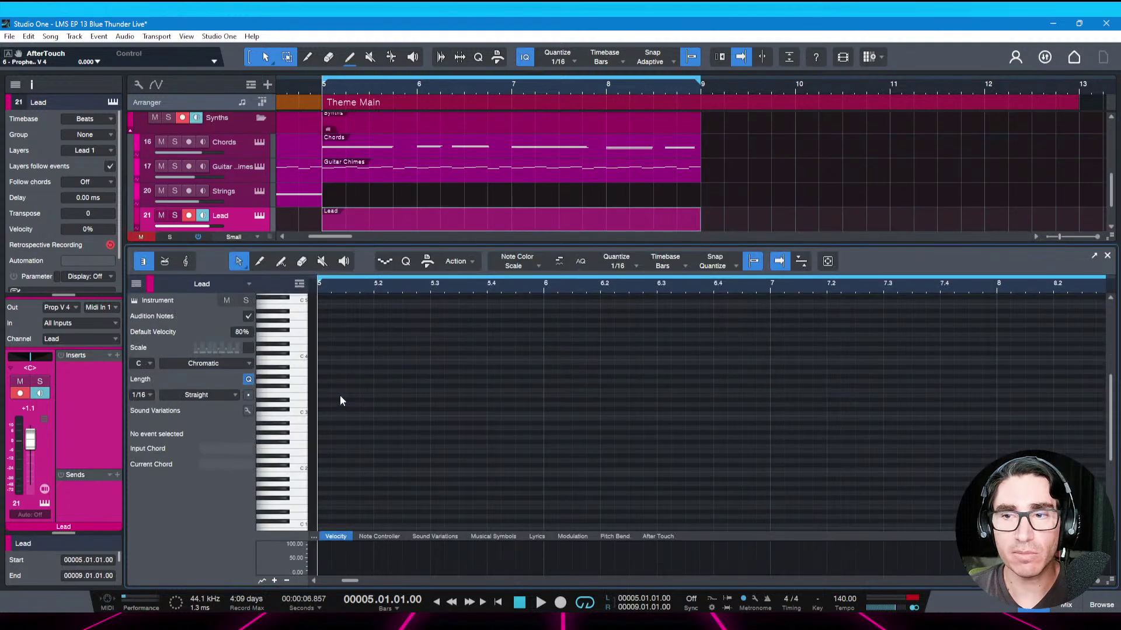
click(431, 286)
key(shift+f)
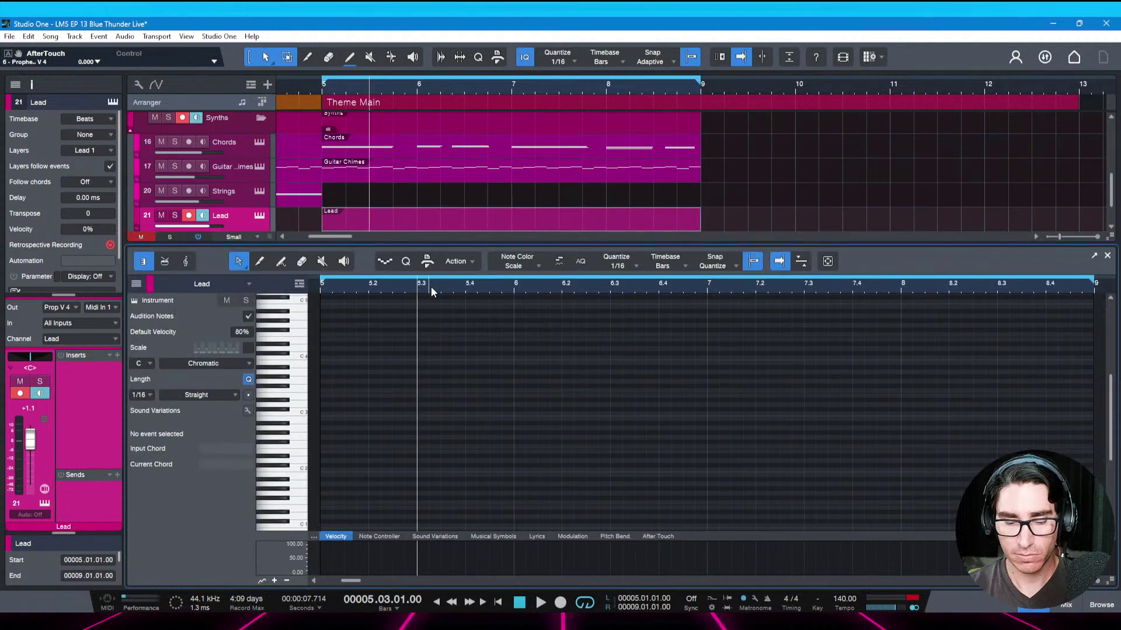
Save the song and record the lead melody into the Lead part from the loop start at bar 5
key(ctrl+s)
key(KP_1)
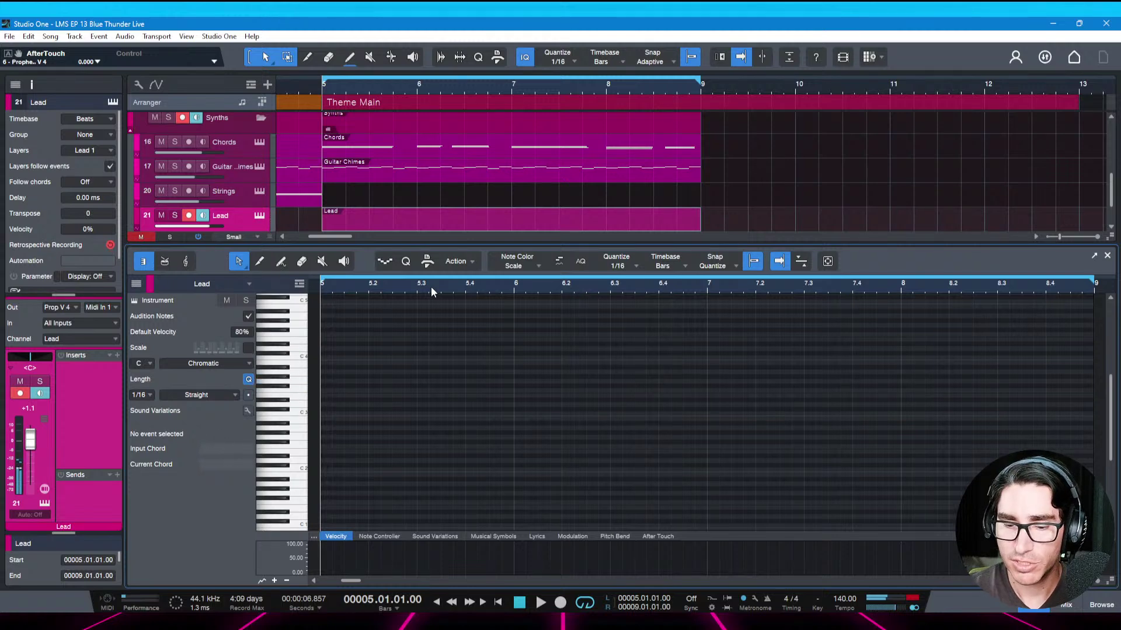
key(KP_Multiply)
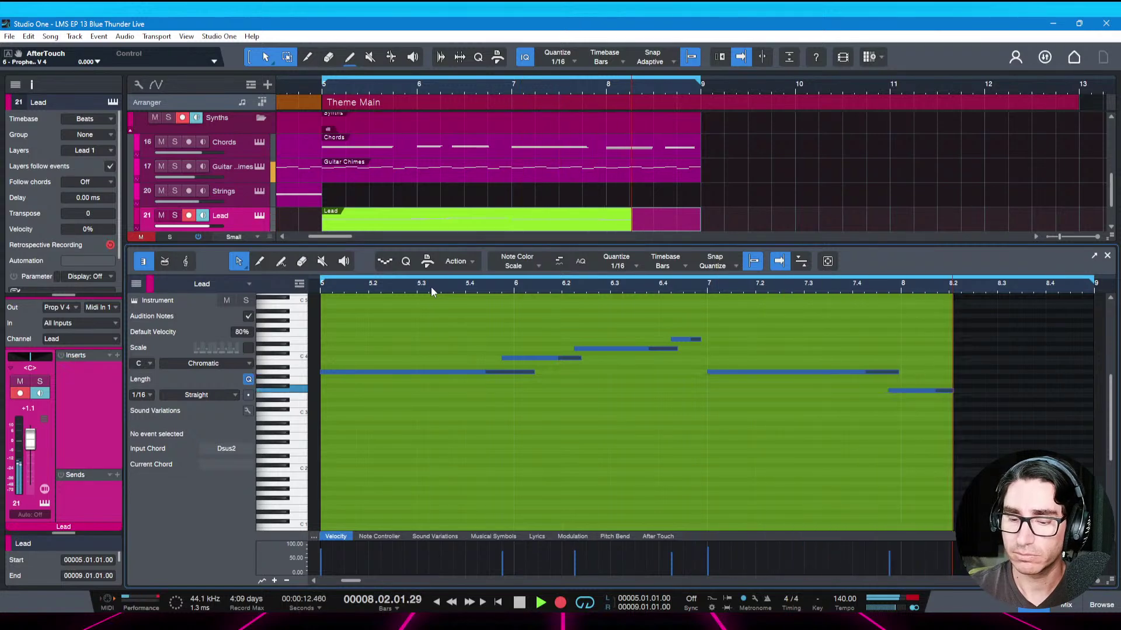
key(space)
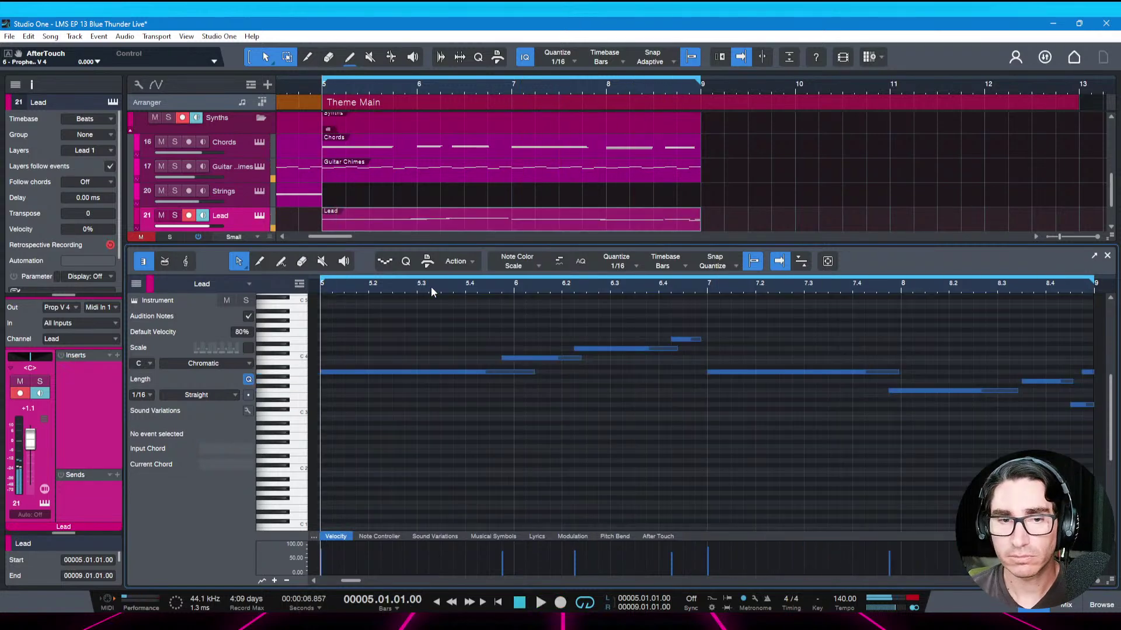
Play back the recorded lead and move its C4 note to start exactly at bar 6, at 6.01.01.00
key(space)
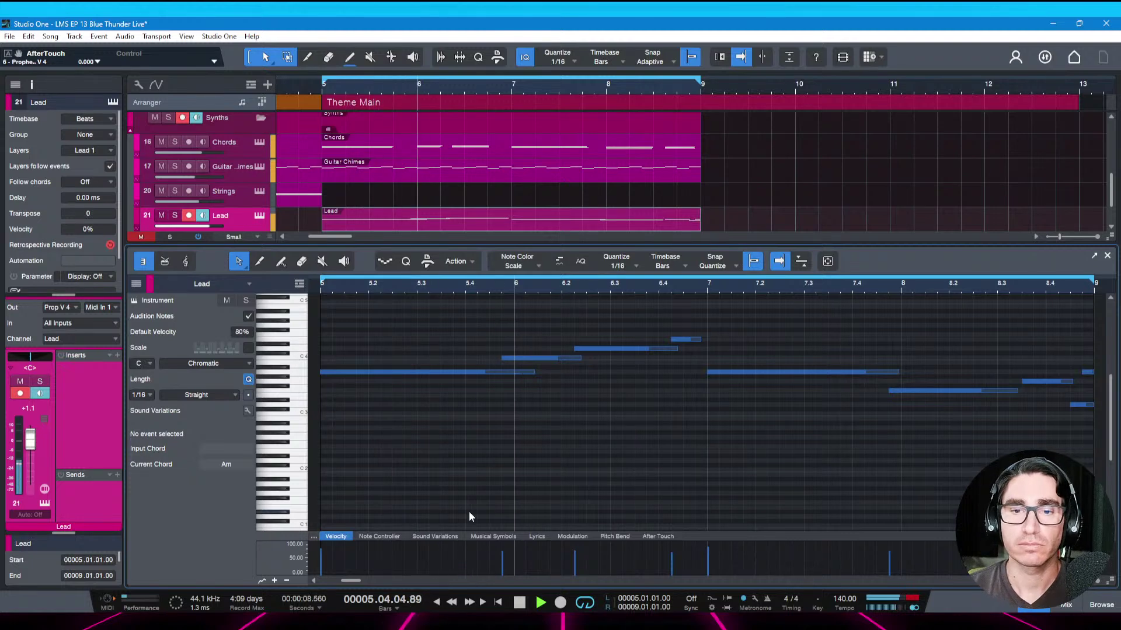
key(space)
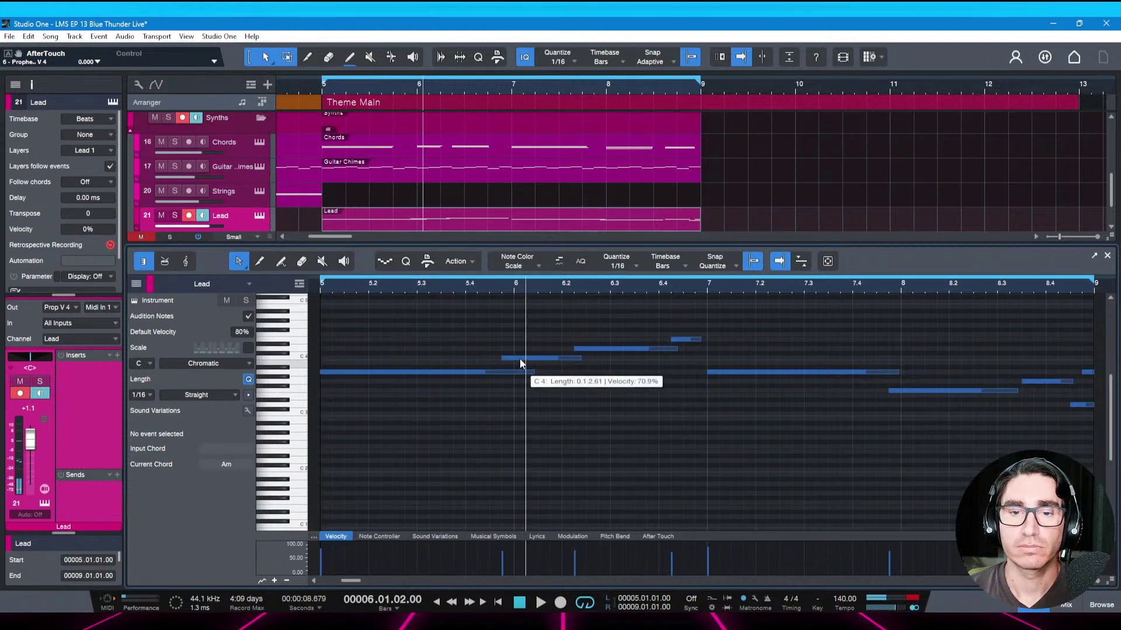
click(525, 359)
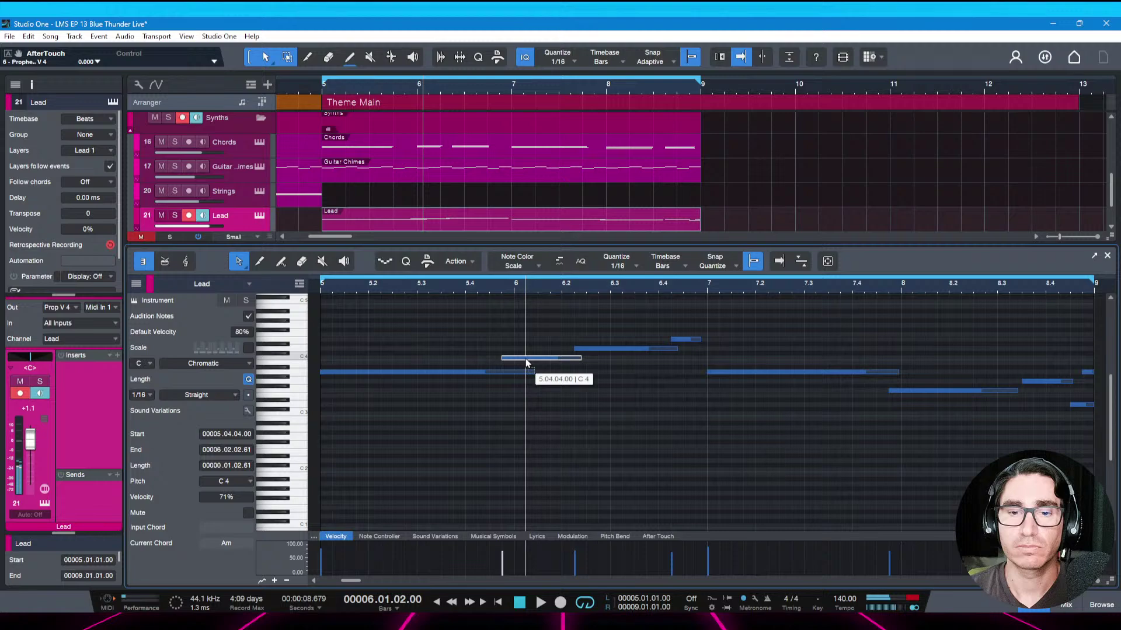
key(f)
key(Home)
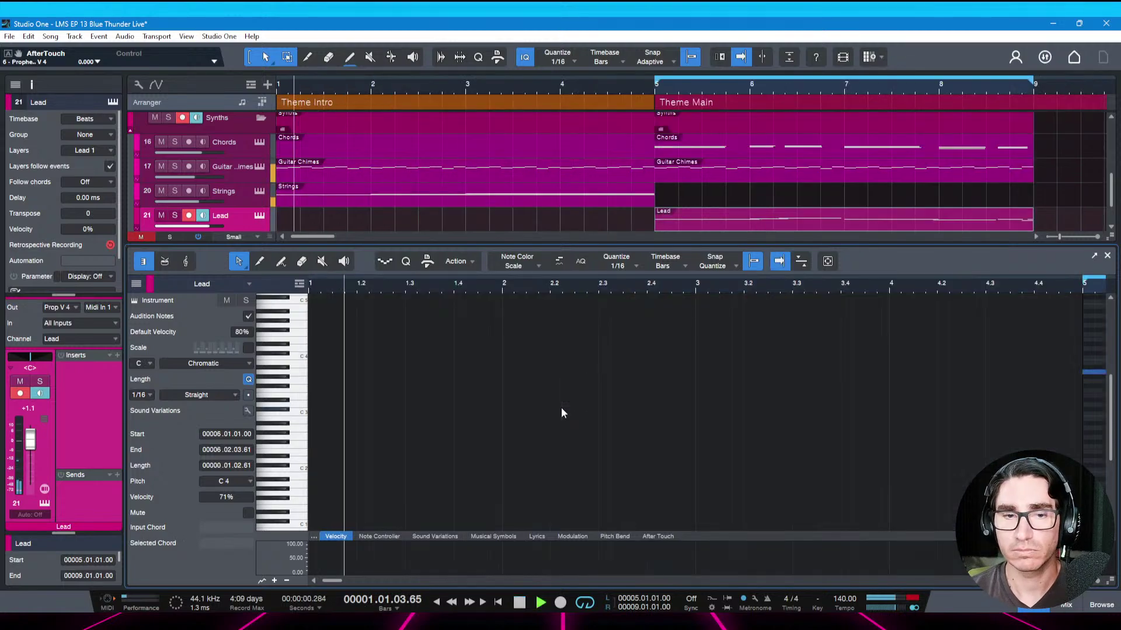
key(KP_1)
key(space)
key(space)
key(KP_1)
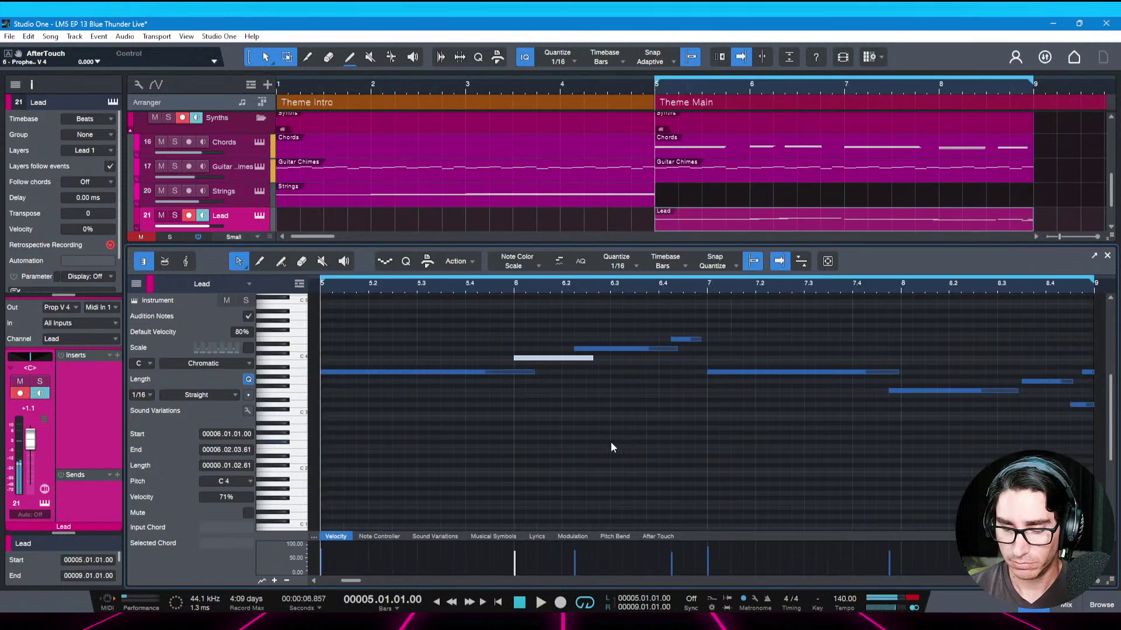
Play the lead again, then move the E4 note to 6.04.03.00 and the D4 note to 6.02.03.00
key(e)
key(space)
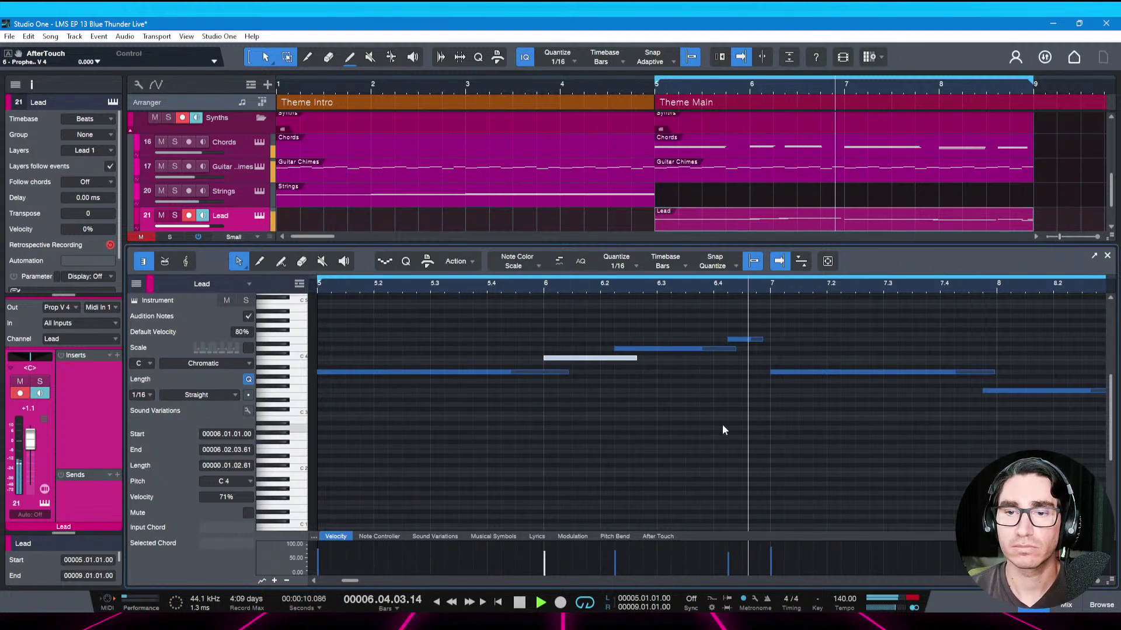
key(space)
drag(741, 340, 748, 344)
drag(661, 348, 669, 349)
Listen to the second half of the lead, move the F3 note to the start of bar 8, and shift the following G3 a sixteenth later
key(space)
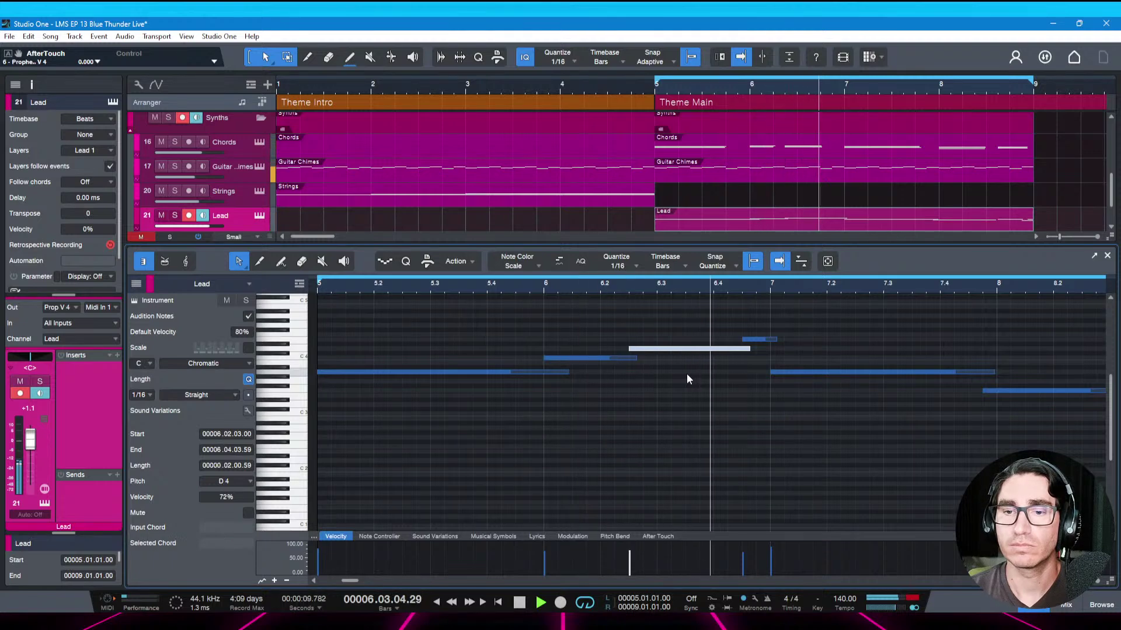
scroll(727, 427, right, 3)
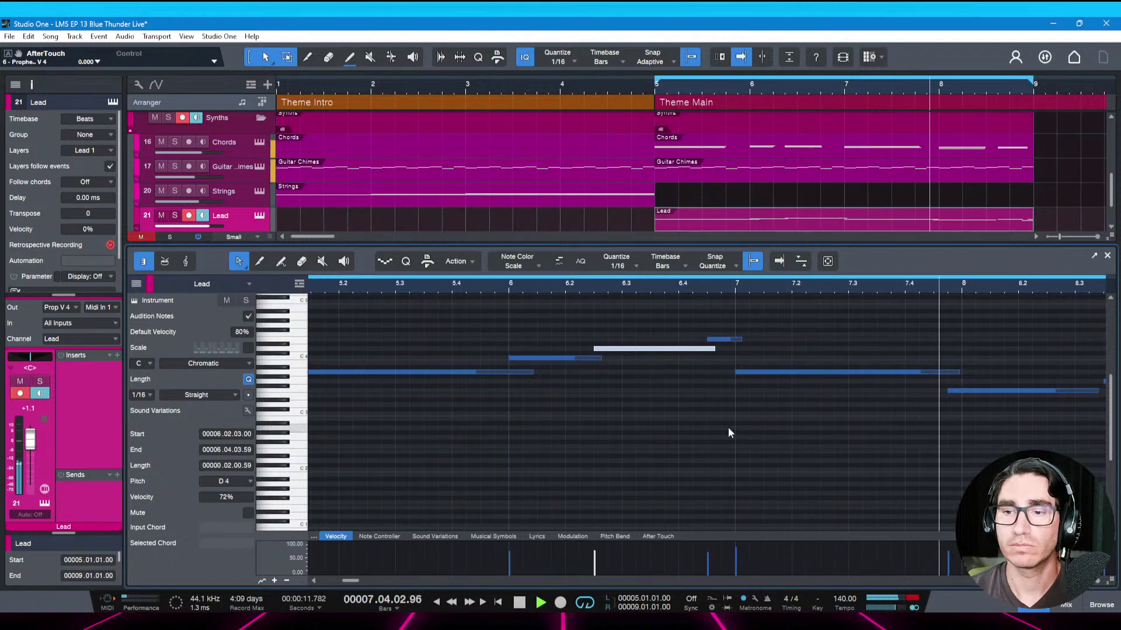
scroll(727, 427, right, 6)
key(space)
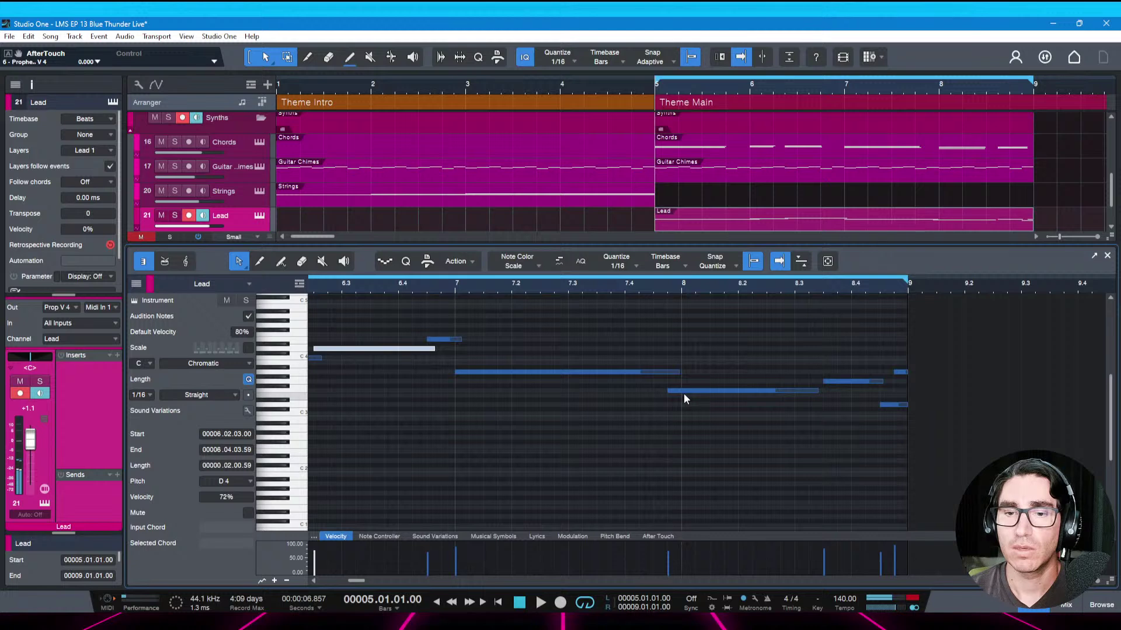
click(692, 391)
drag(692, 392, 708, 394)
drag(842, 383, 847, 381)
Play from bar 7, extend the long A3 note's end to 8.01.02.00, and check it with another playback
click(454, 296)
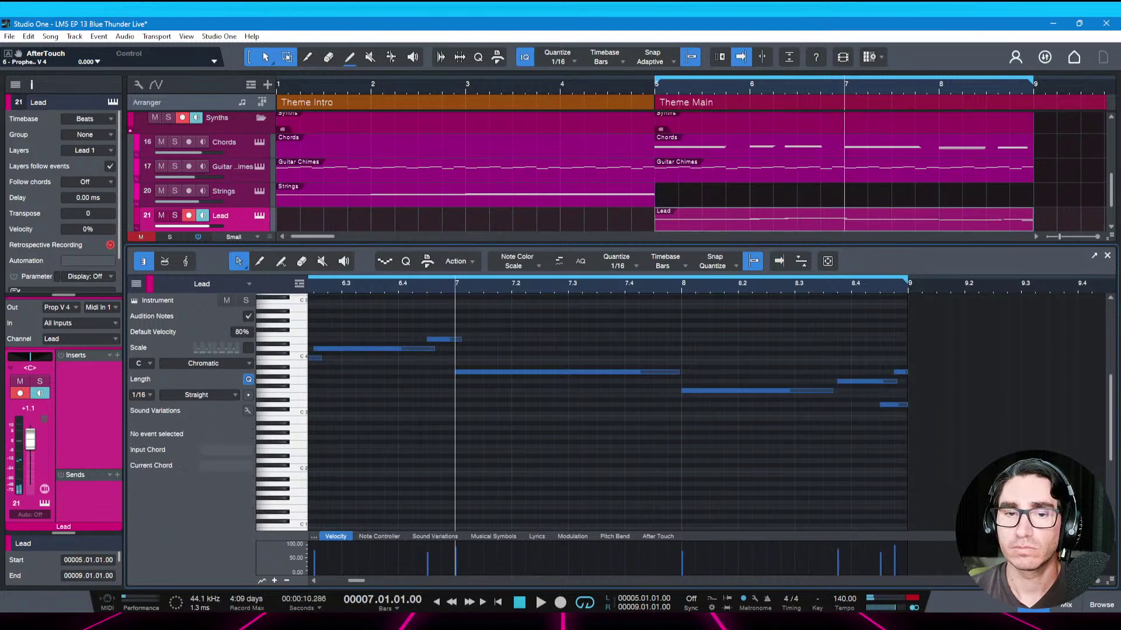
key(space)
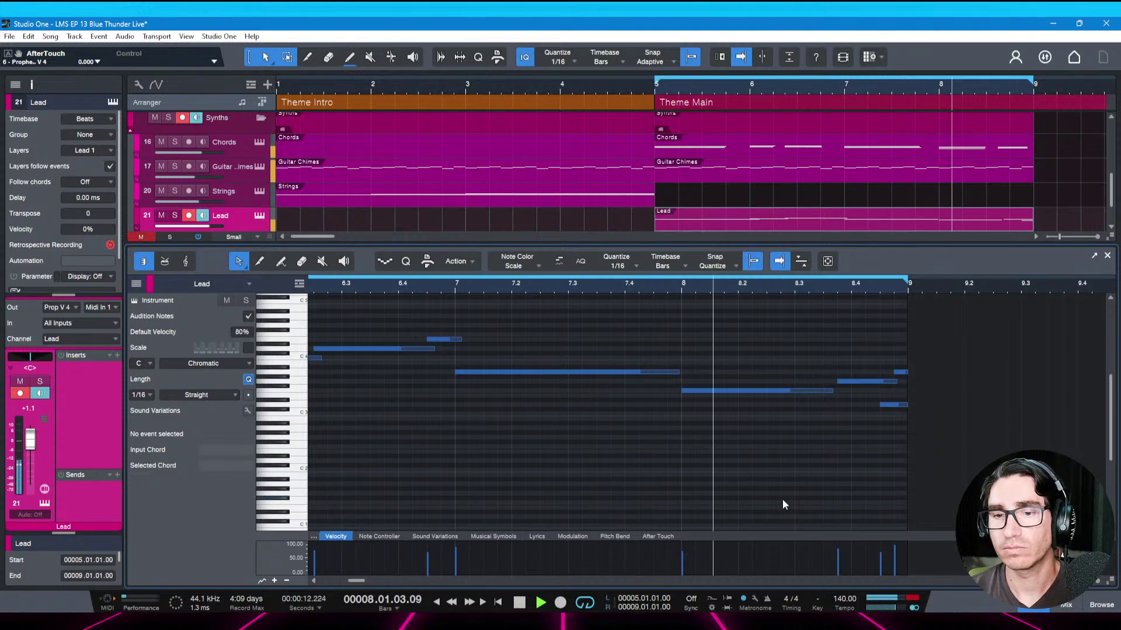
key(space)
drag(678, 372, 694, 372)
key(space)
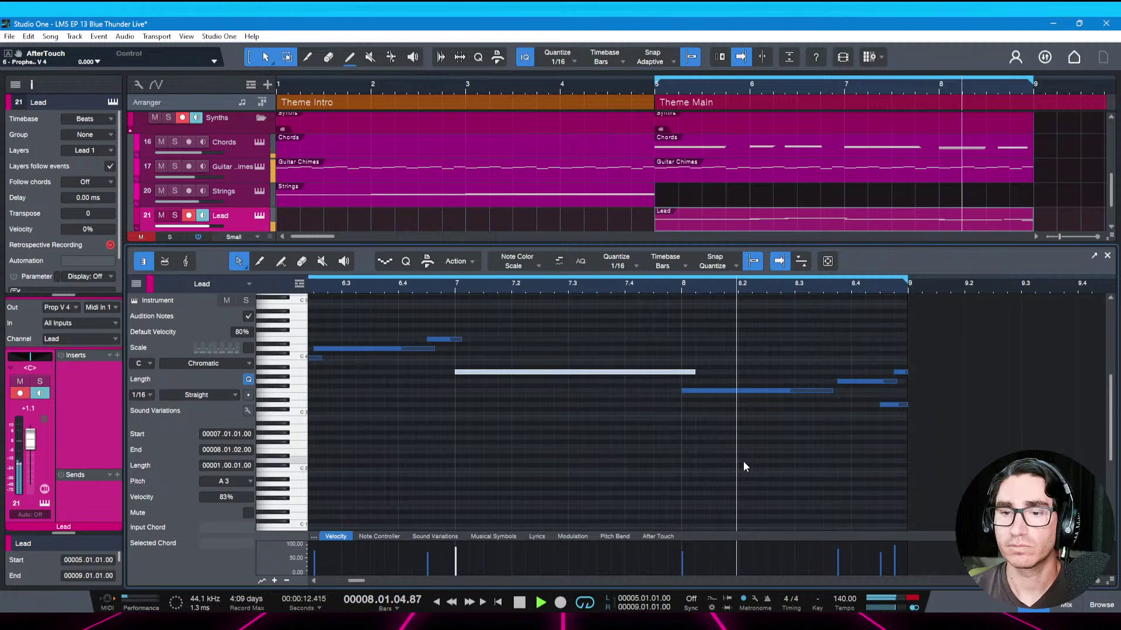
key(space)
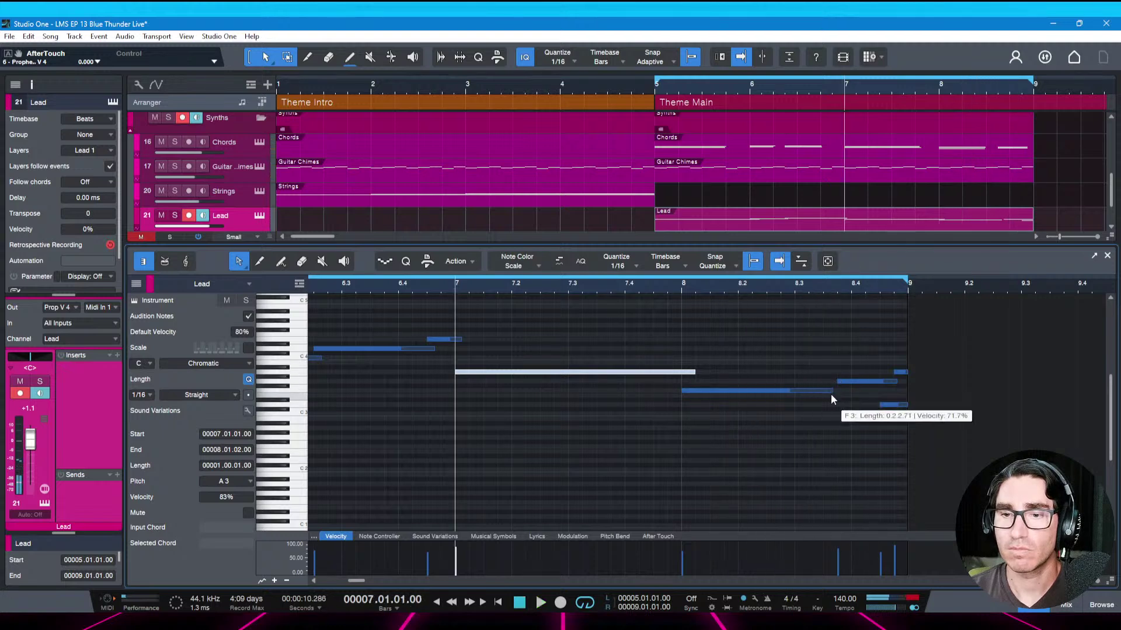
Move the G3 note back a sixteenth to 8.03.03.00 and play the lead again
click(832, 391)
drag(844, 383, 830, 383)
key(space)
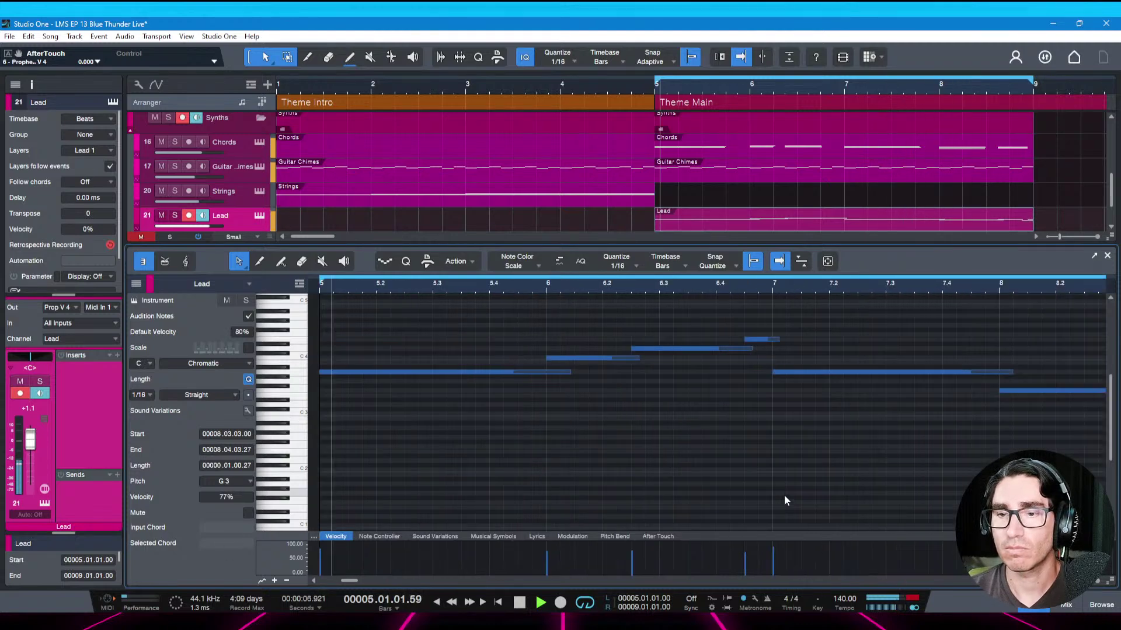
key(space)
Delete the short A3 note at the end of the Lead part and extend the G3 note's end to 8.04.04.00
scroll(783, 440, right, 5)
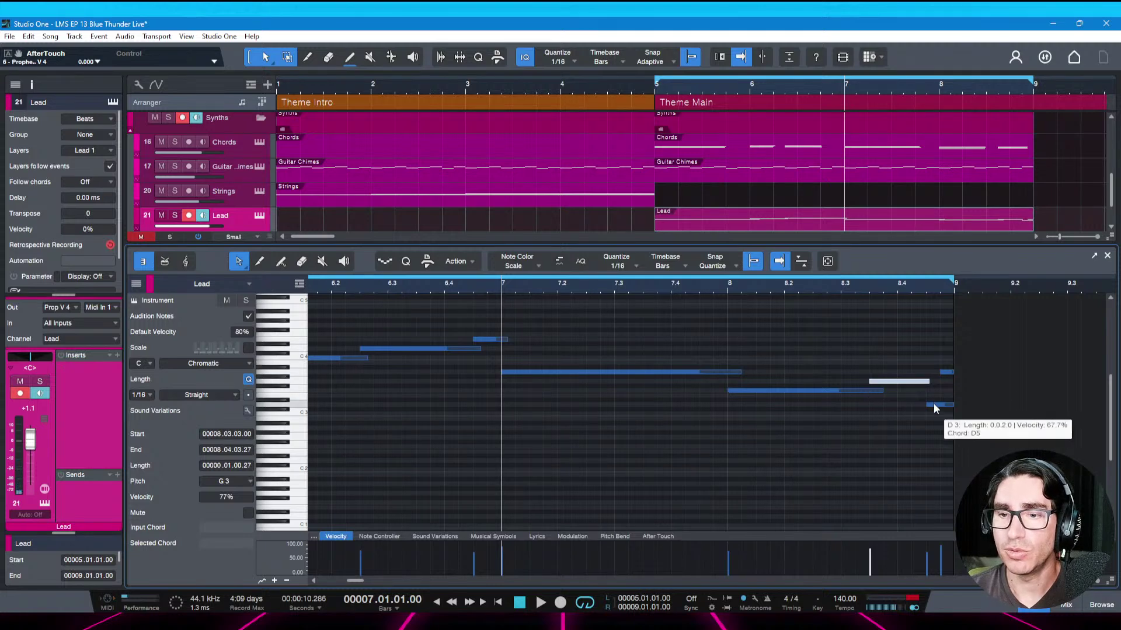
click(946, 372)
key(Delete)
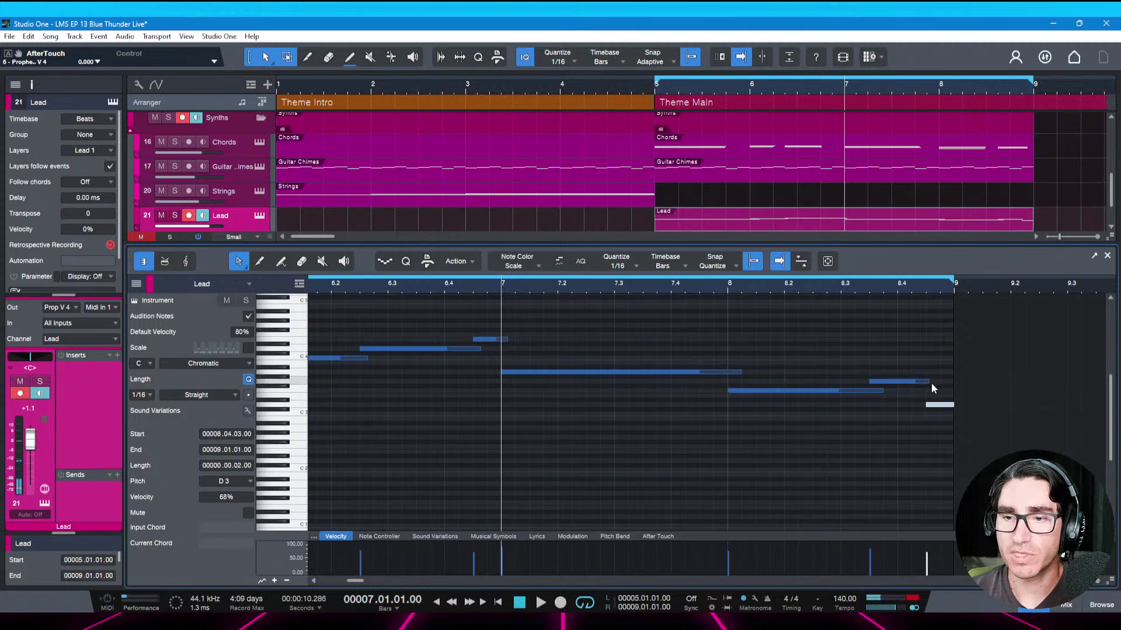
click(932, 405)
drag(931, 384, 940, 383)
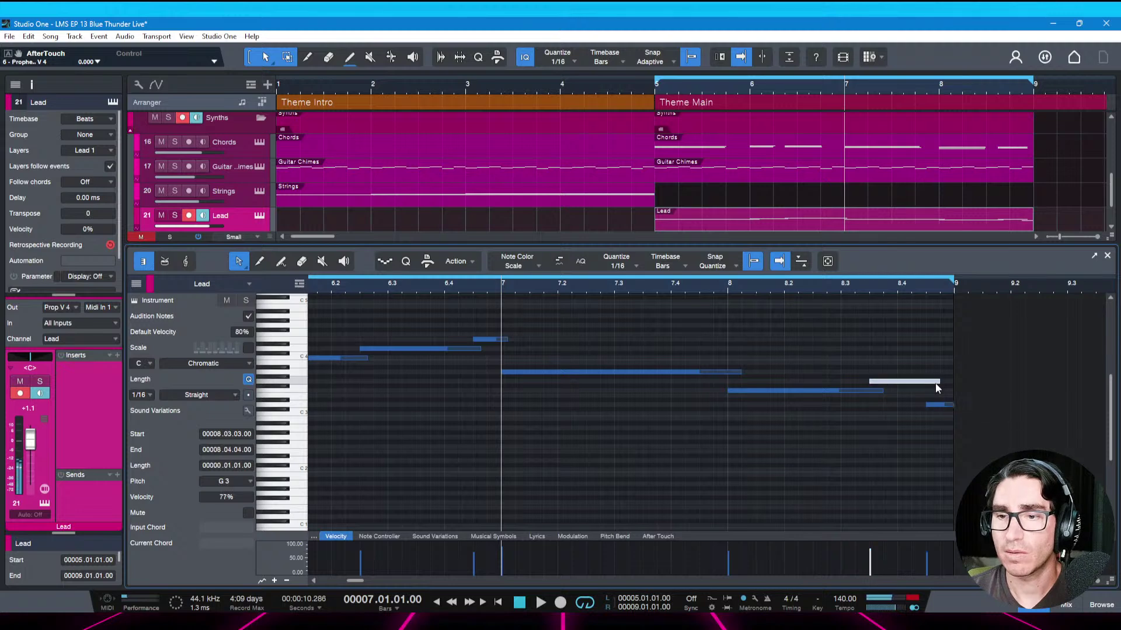
Play the Theme Main section with the edited lead, save the song, and stop playback
key(space)
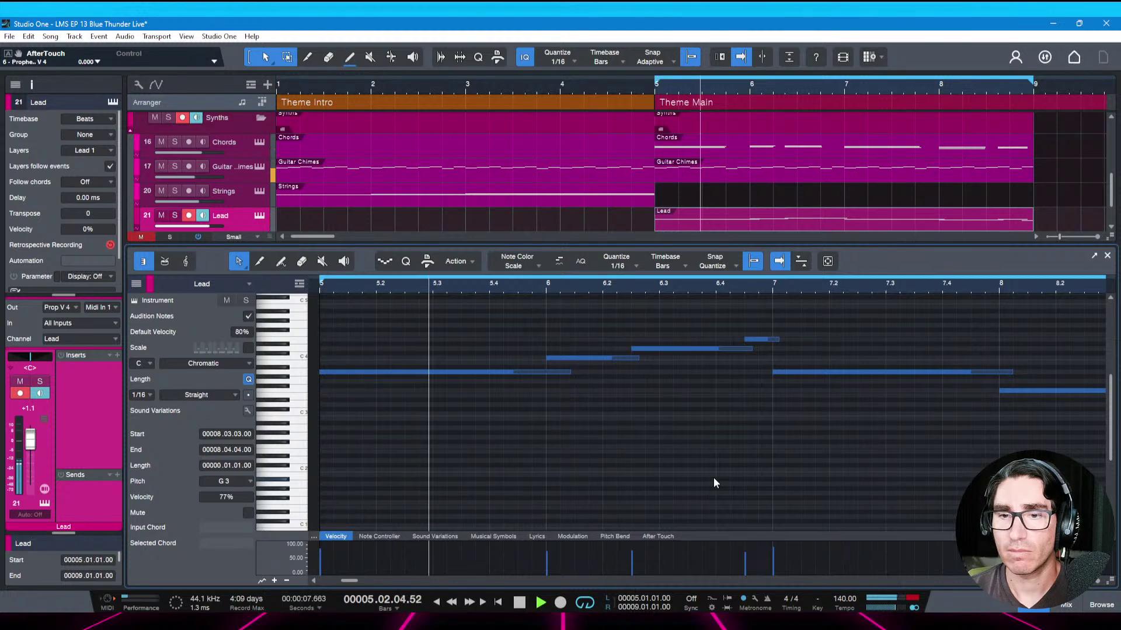
key(ctrl+z)
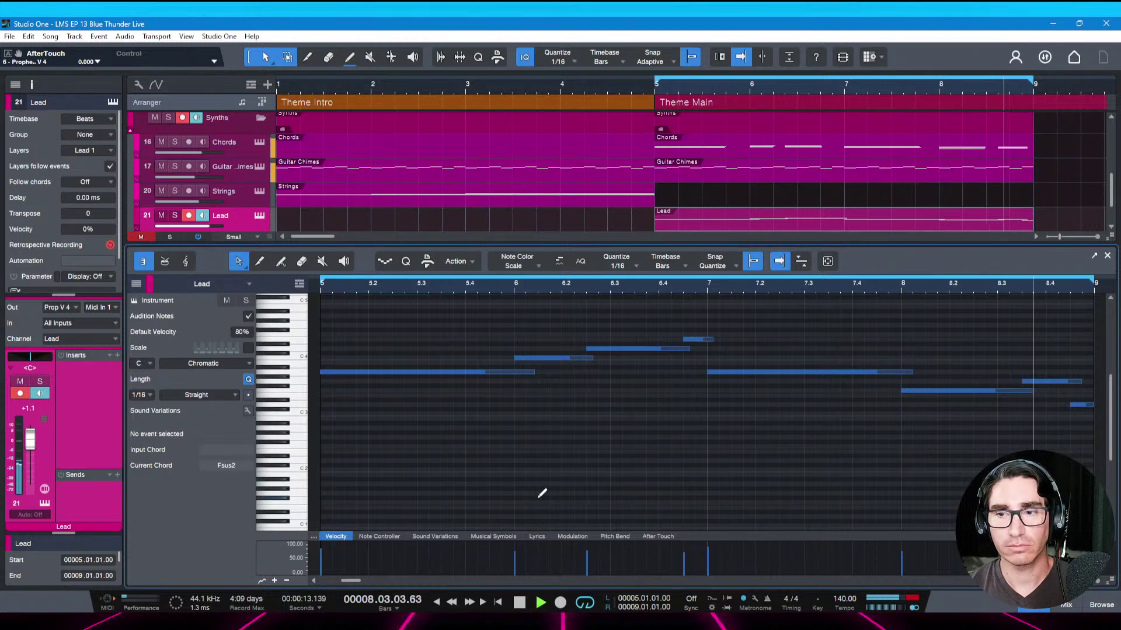
key(space)
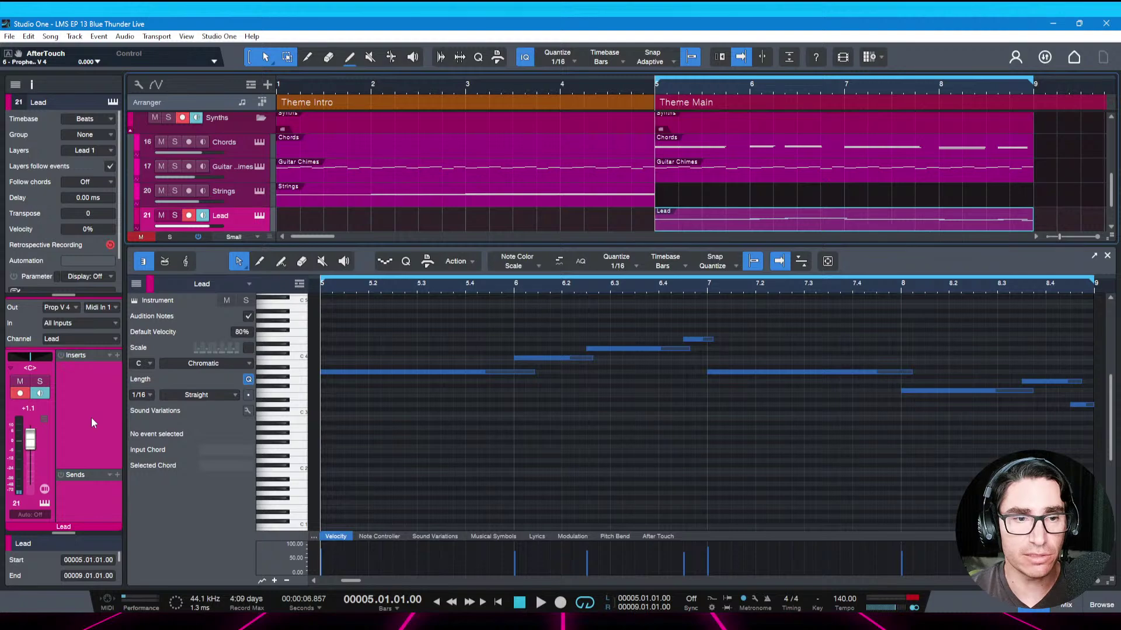
Insert a Pro EQ on the Lead channel and reposition its window over the workspace
click(117, 356)
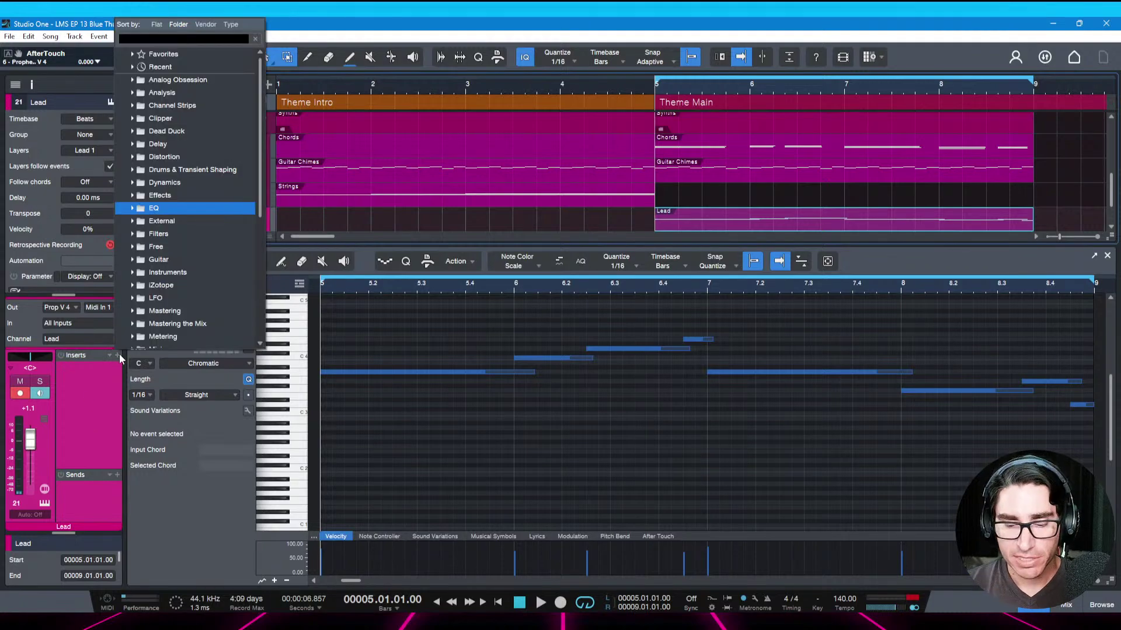
text(pro eq)
key(Return)
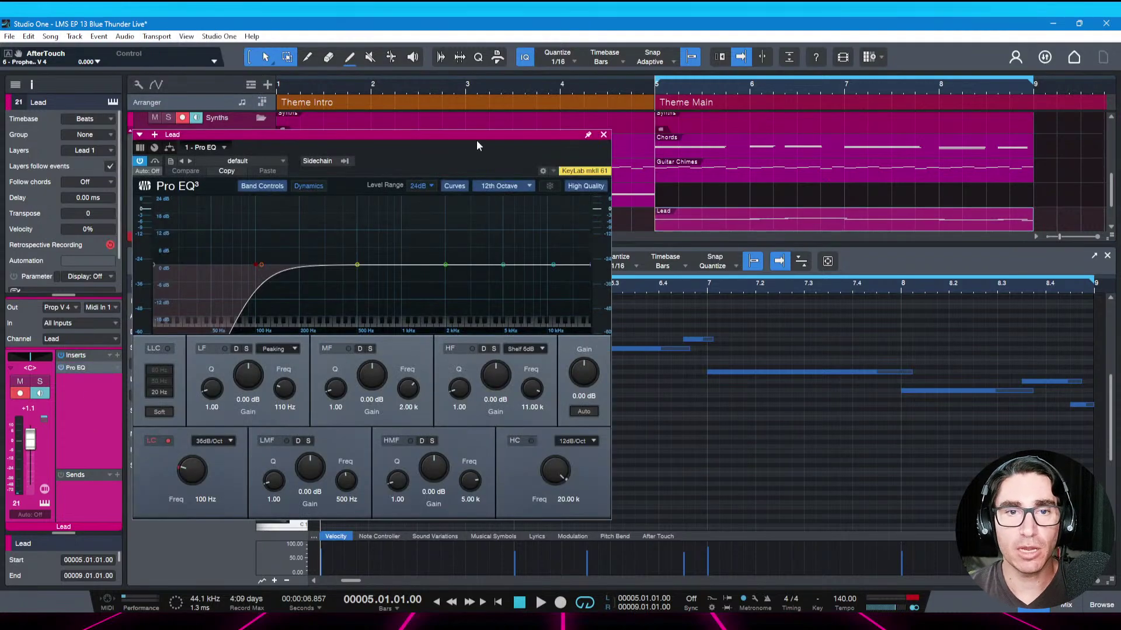
drag(407, 144, 460, 128)
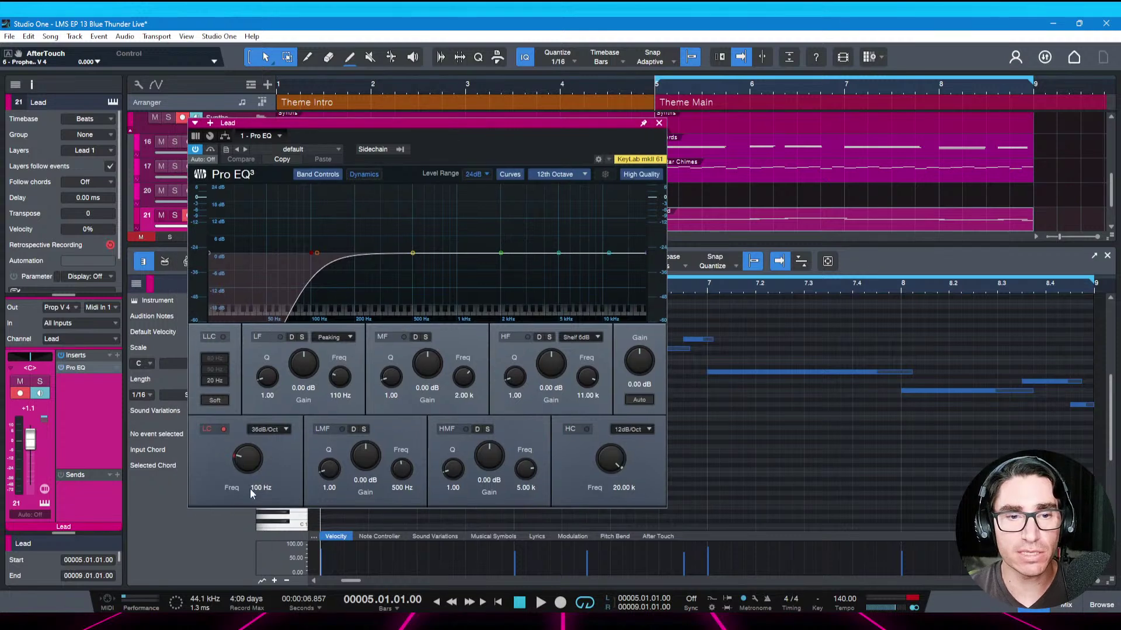
Set the Lead Pro EQ's low cut to 24dB/Oct at 359 Hz and play the section
click(260, 433)
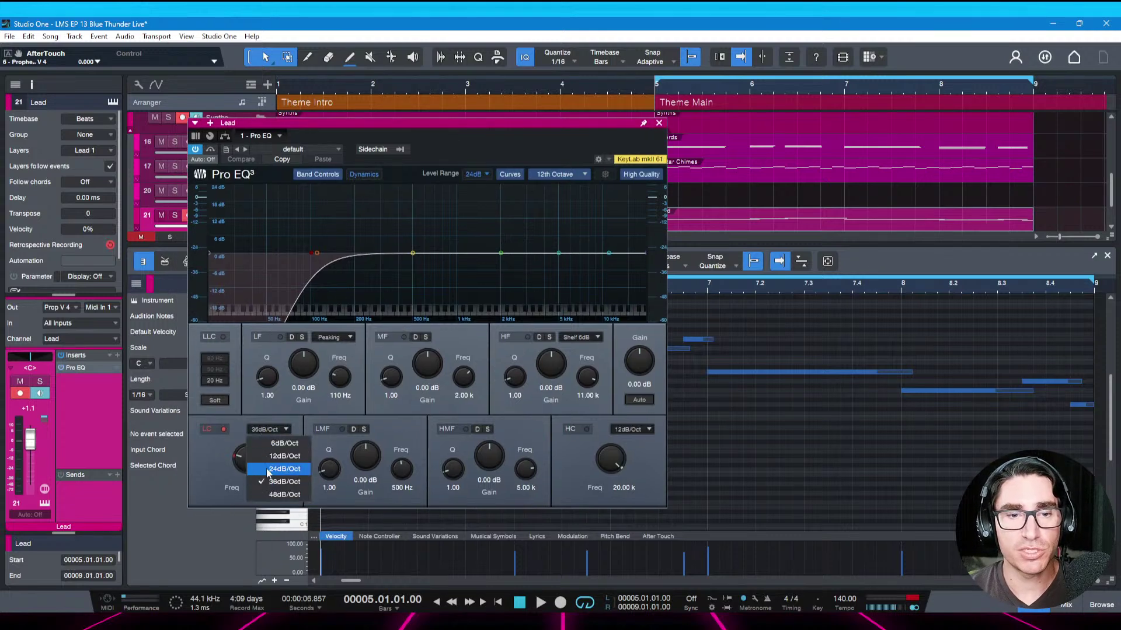
click(258, 462)
mouse_move(257, 461)
mouse_down()
mouse_move(254, 448)
mouse_move(247, 455)
mouse_up()
key(space)
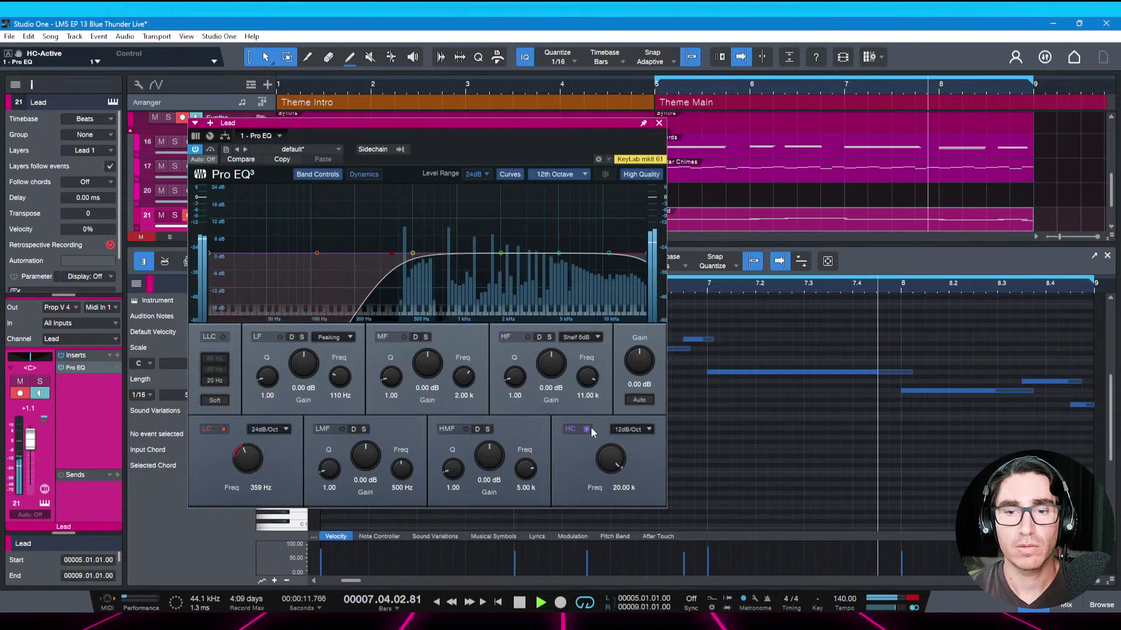
Enable the Lead EQ's high cut at 24dB/Oct and lower it to 6.18 kHz while soloing the lead
click(587, 429)
click(627, 430)
click(636, 469)
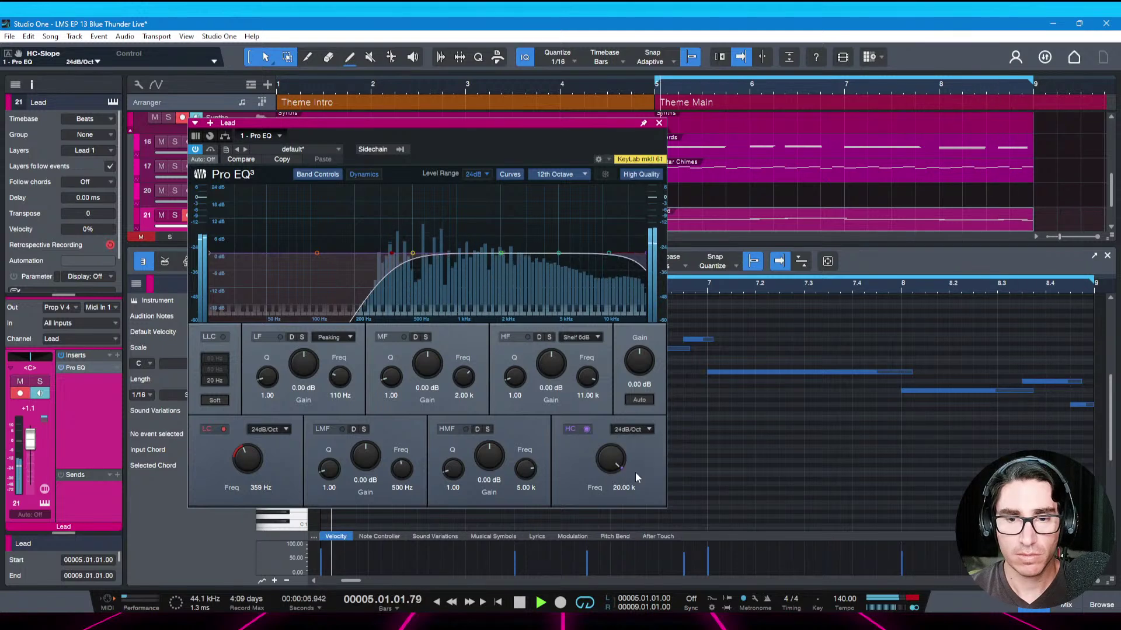
key(s)
drag(611, 460, 606, 465)
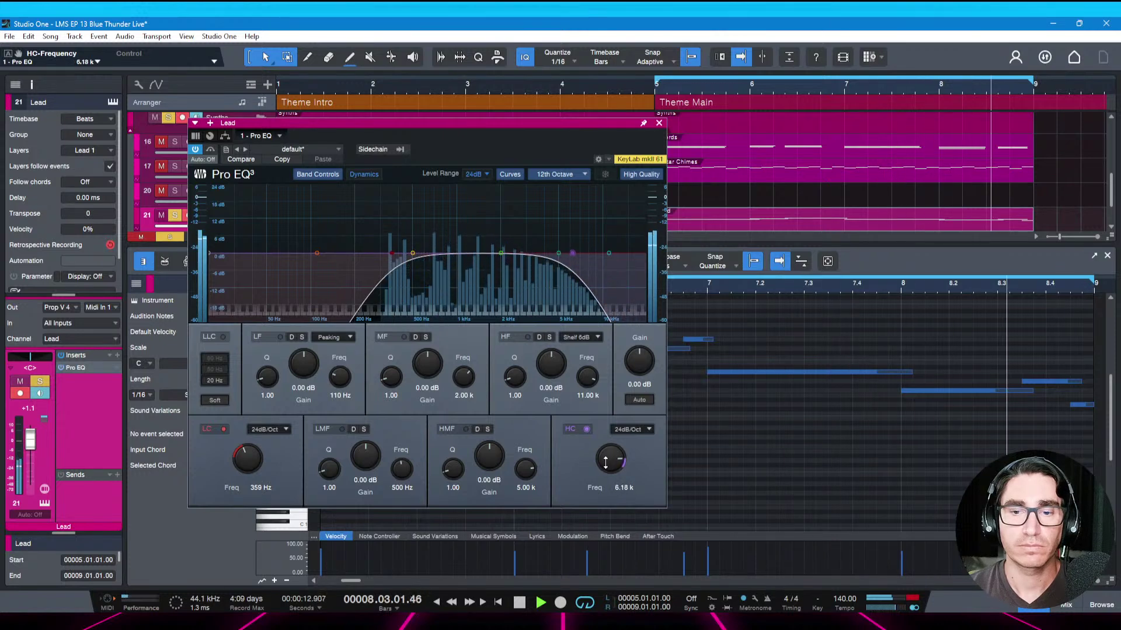
key(s)
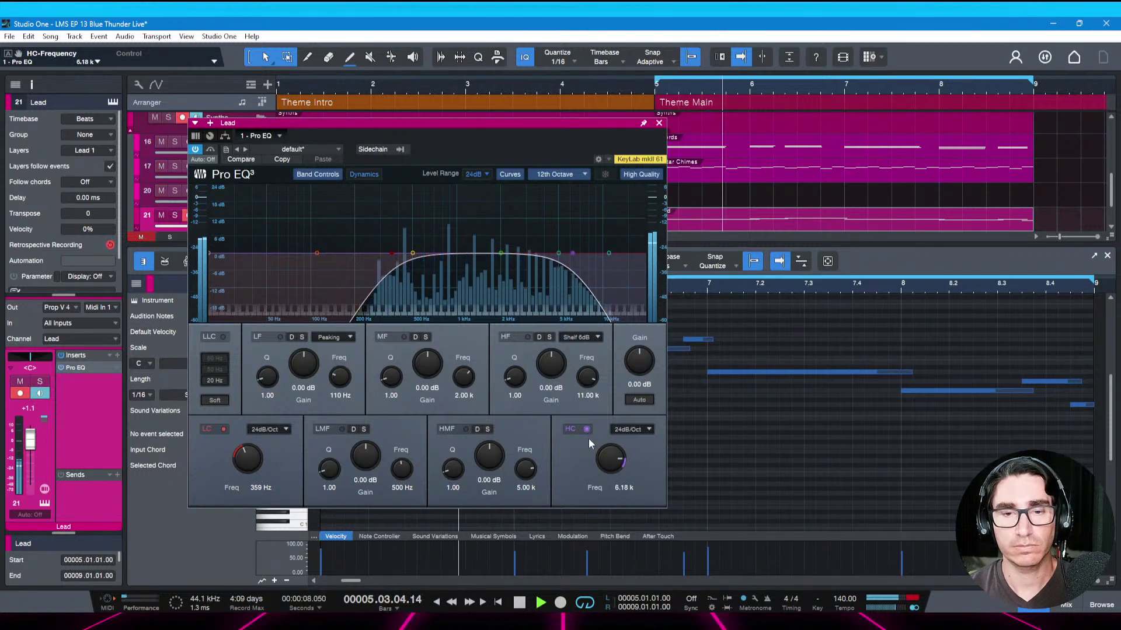
Raise the Lead EQ's high cut to 9.68 kHz, save the song, and close the EQ
key(ctrl+s)
drag(606, 461, 602, 447)
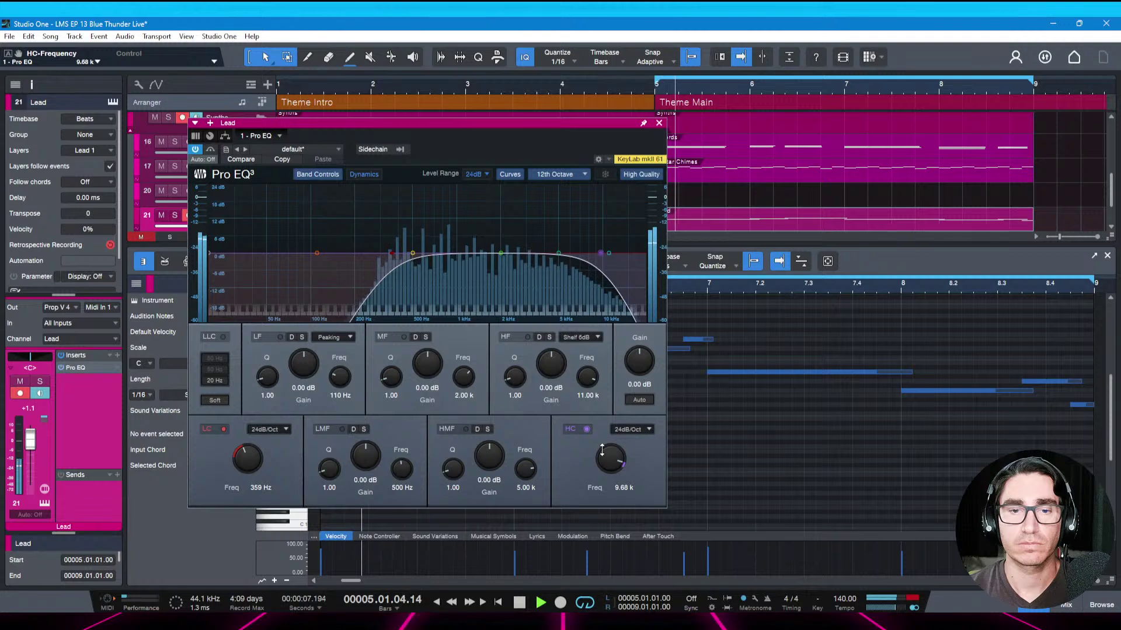
key(ctrl+s)
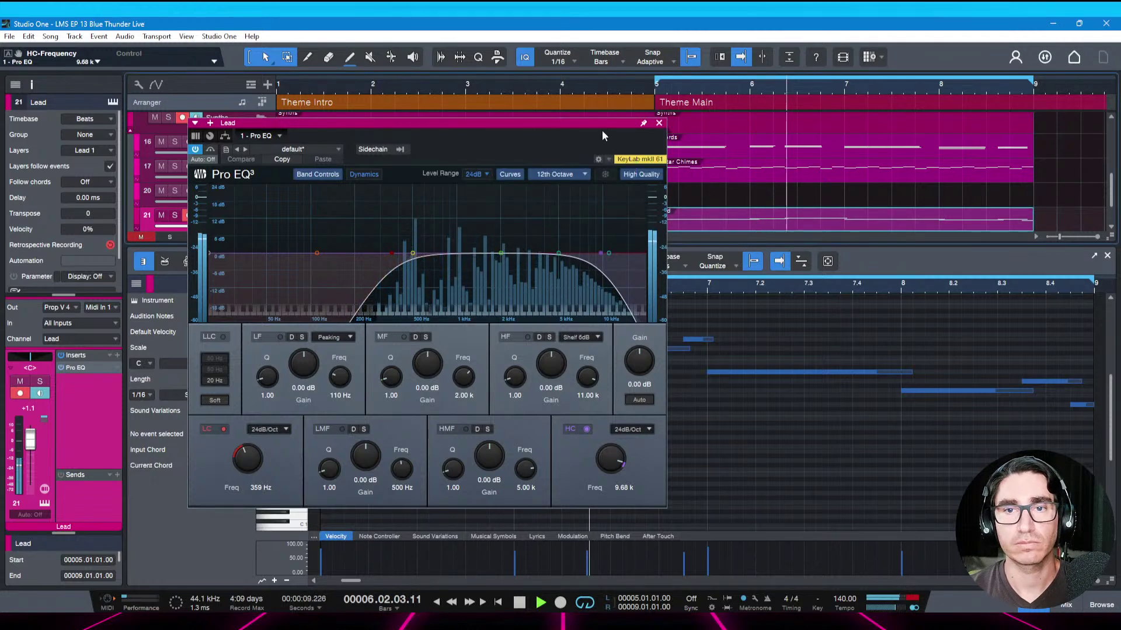
drag(598, 124, 608, 132)
click(669, 131)
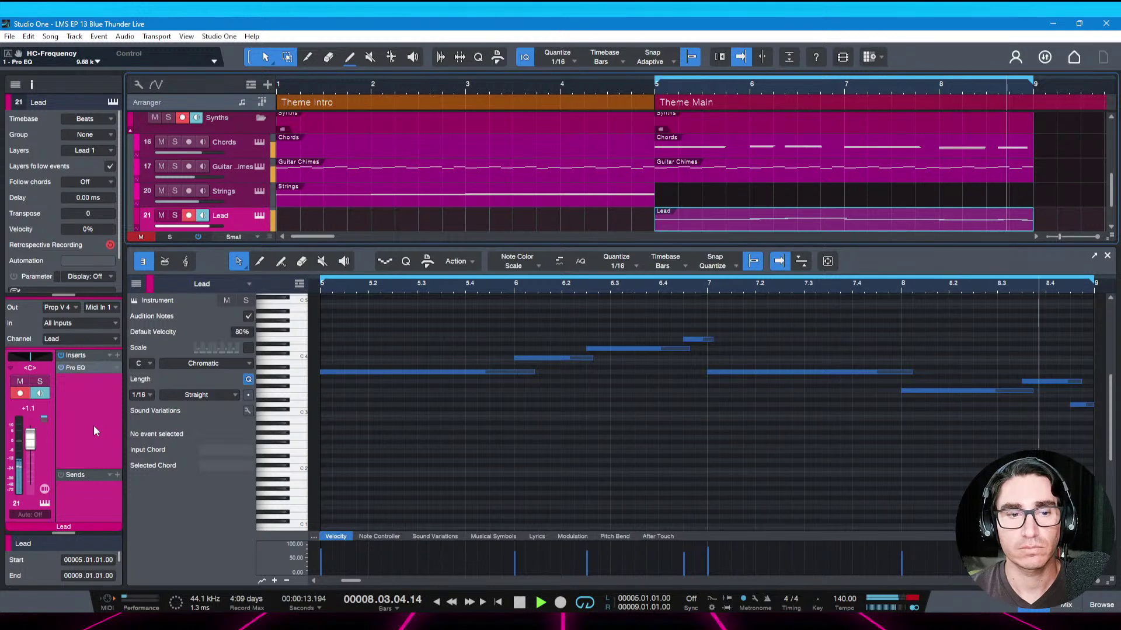
Add a Synth Verb send to the Lead channel, save, stop playback, and set the send level to -21.1
click(117, 477)
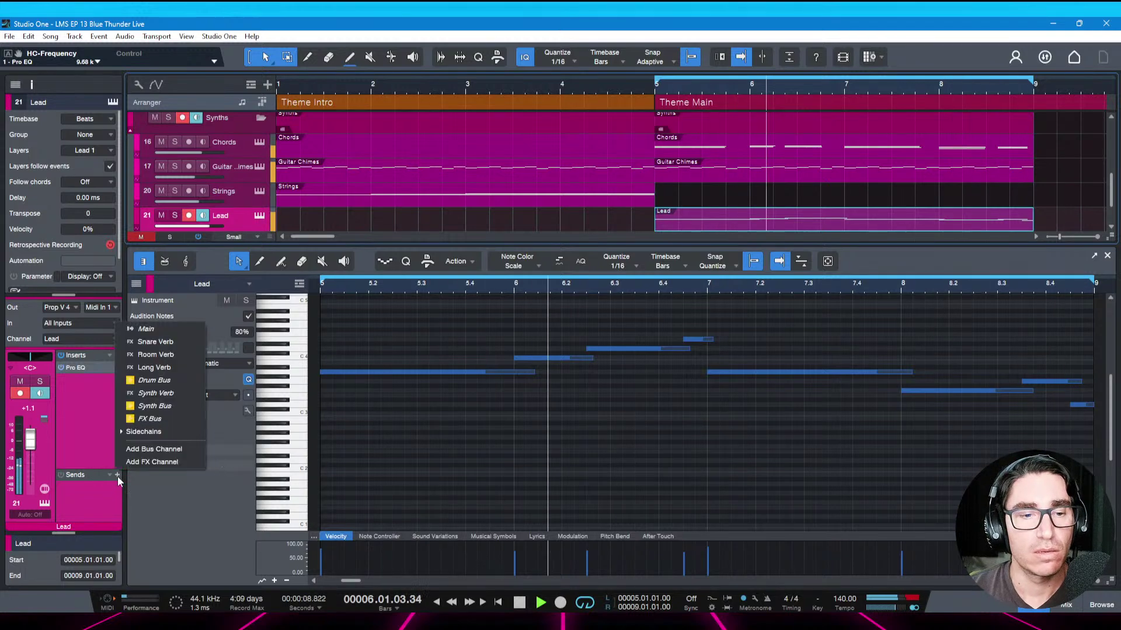
click(157, 394)
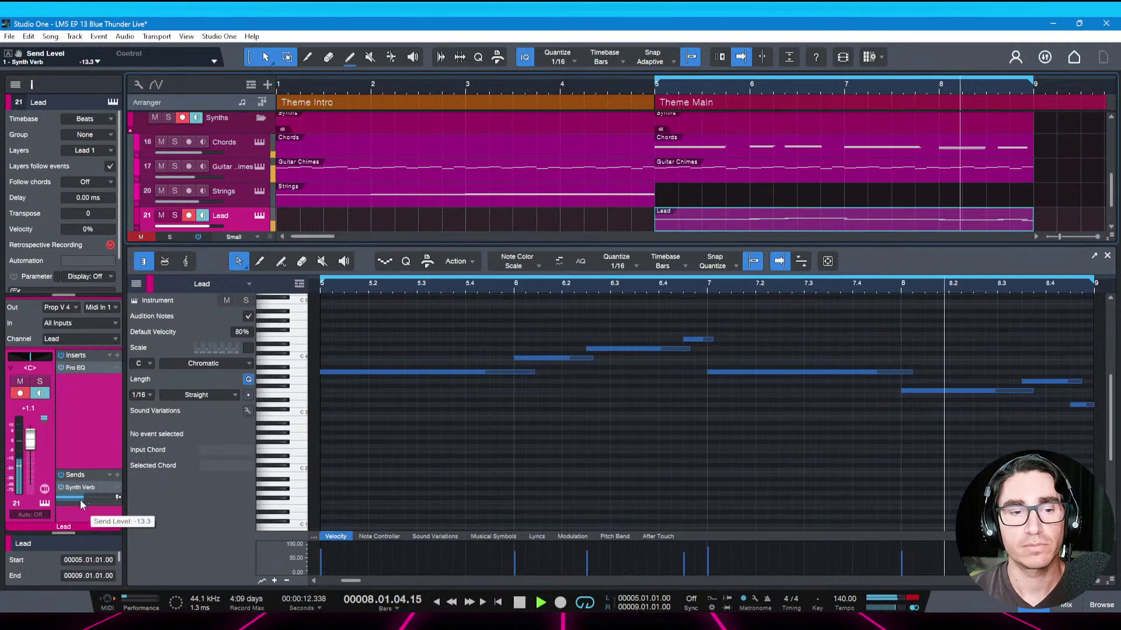
drag(79, 500, 83, 500)
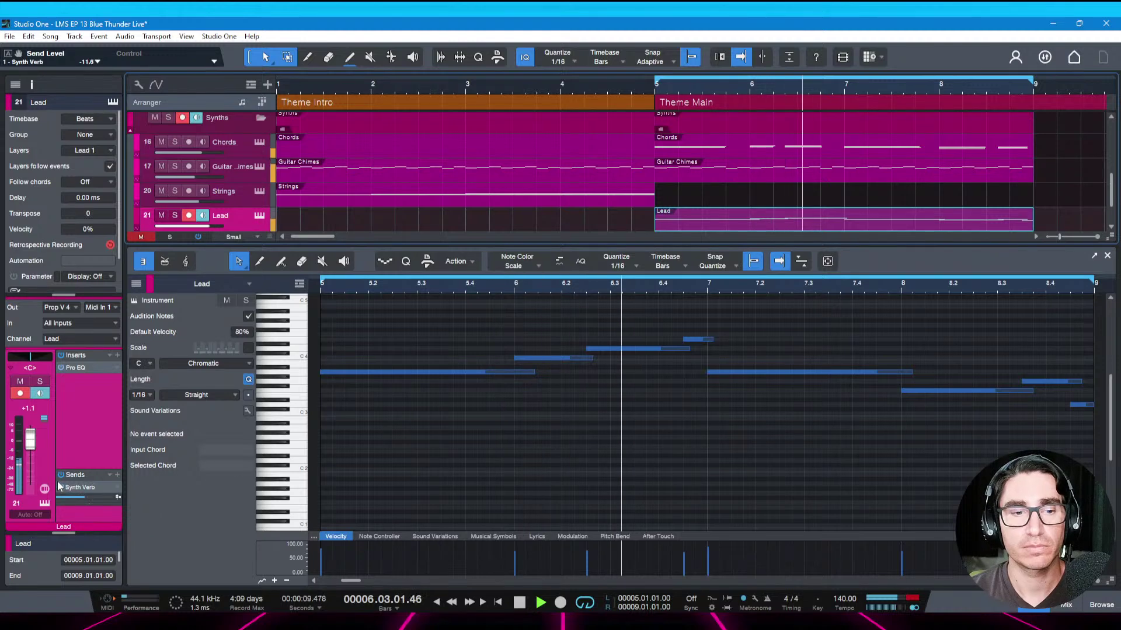
key(ctrl+s)
key(space)
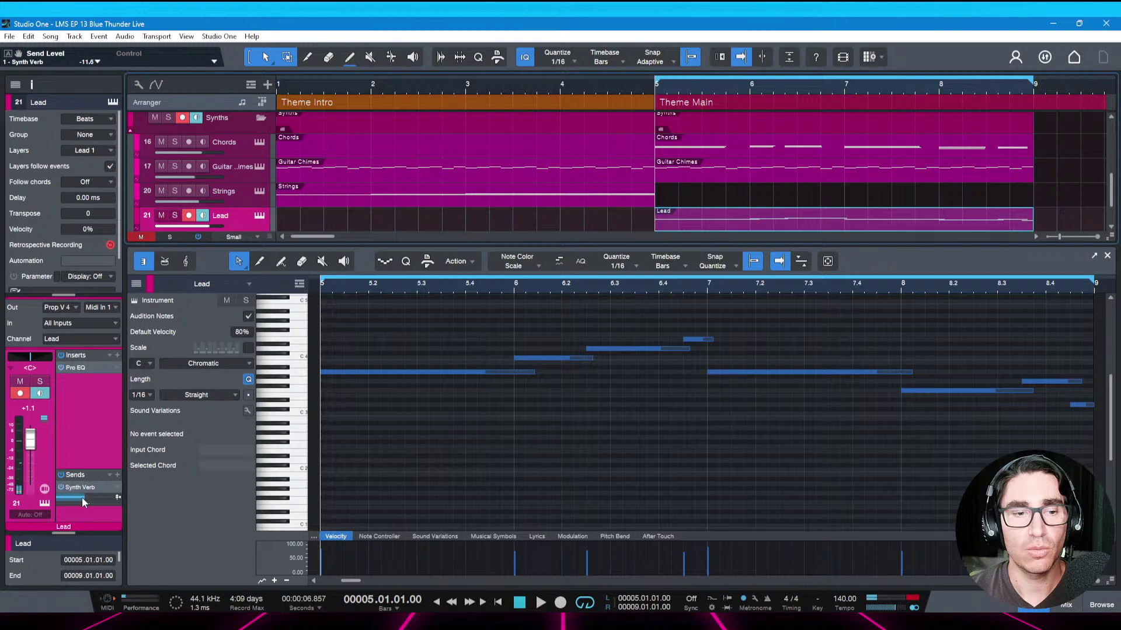
drag(82, 498, 77, 498)
Insert the Replika XT delay on the Lead channel after the EQ and play the section
click(117, 355)
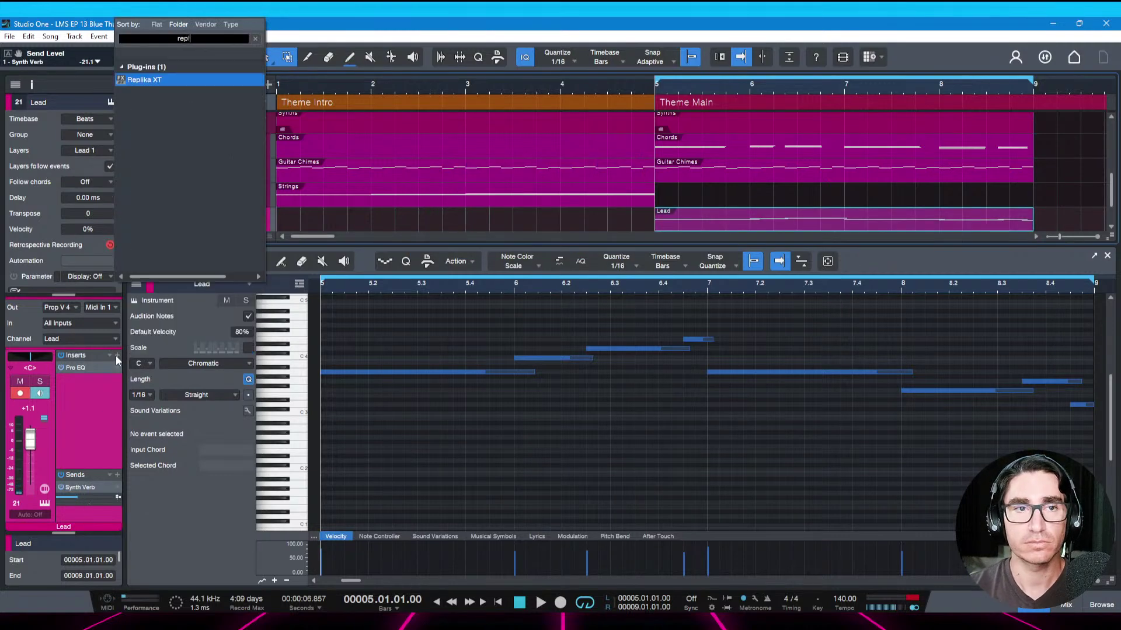
key(Escape)
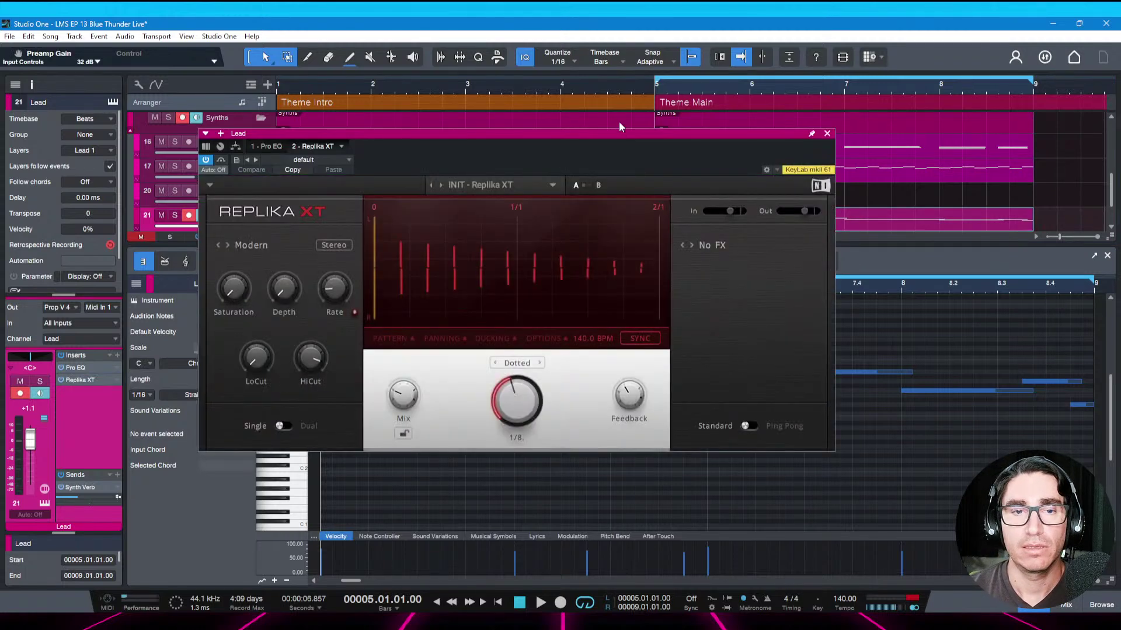
drag(607, 137, 596, 140)
key(space)
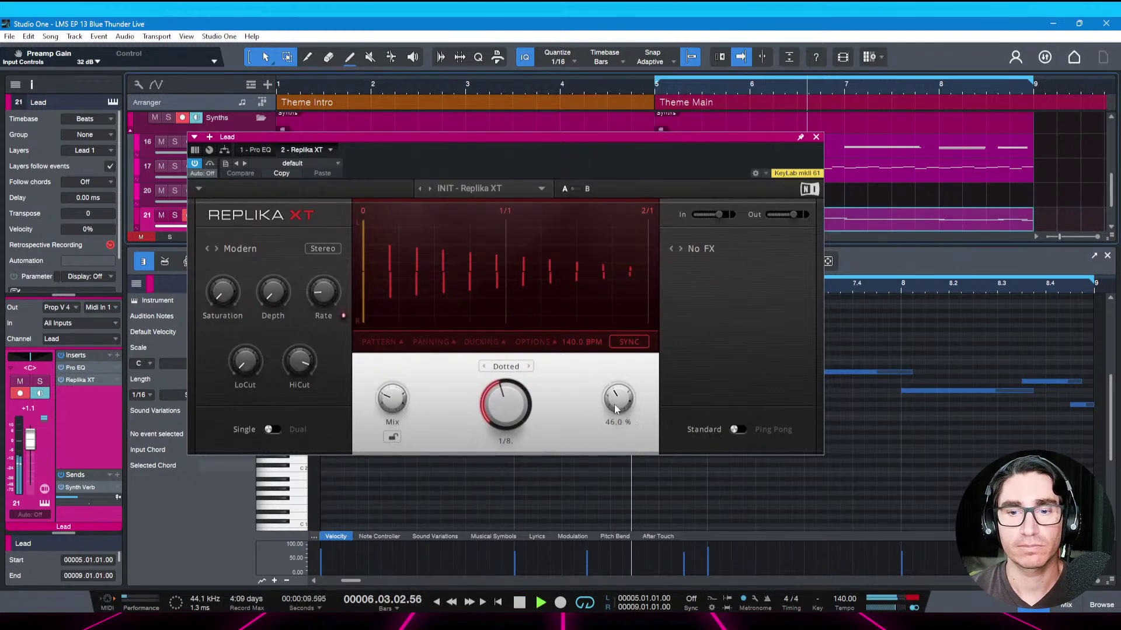
Set Replika XT's feedback to 22.5 % and its mix to 76% / 24%
drag(616, 410, 616, 433)
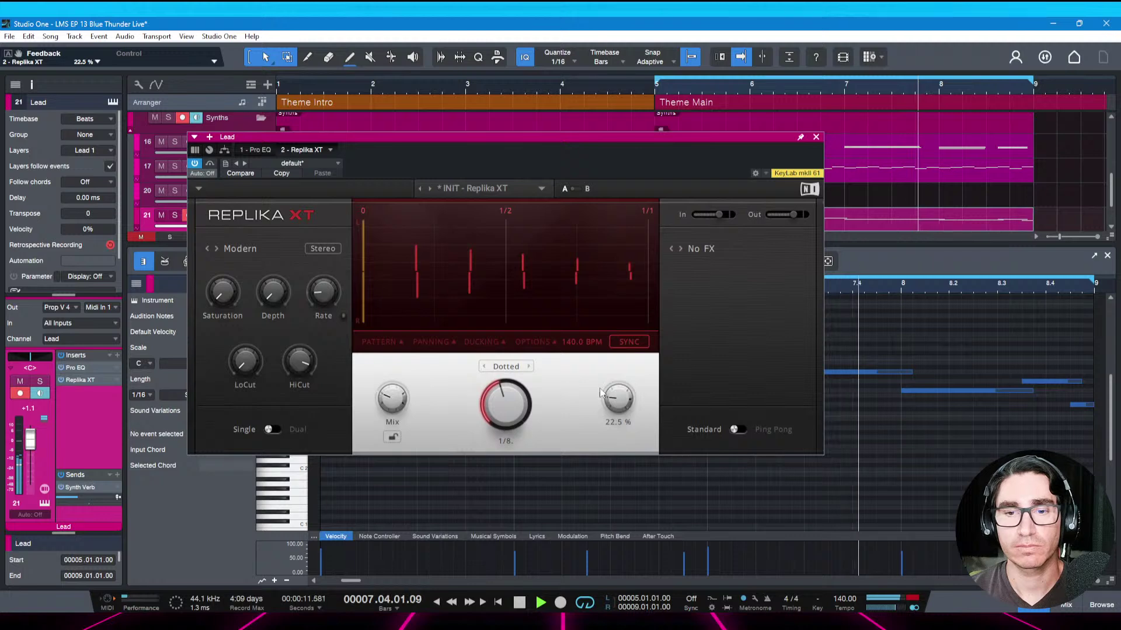
mouse_move(392, 399)
drag(392, 399, 393, 402)
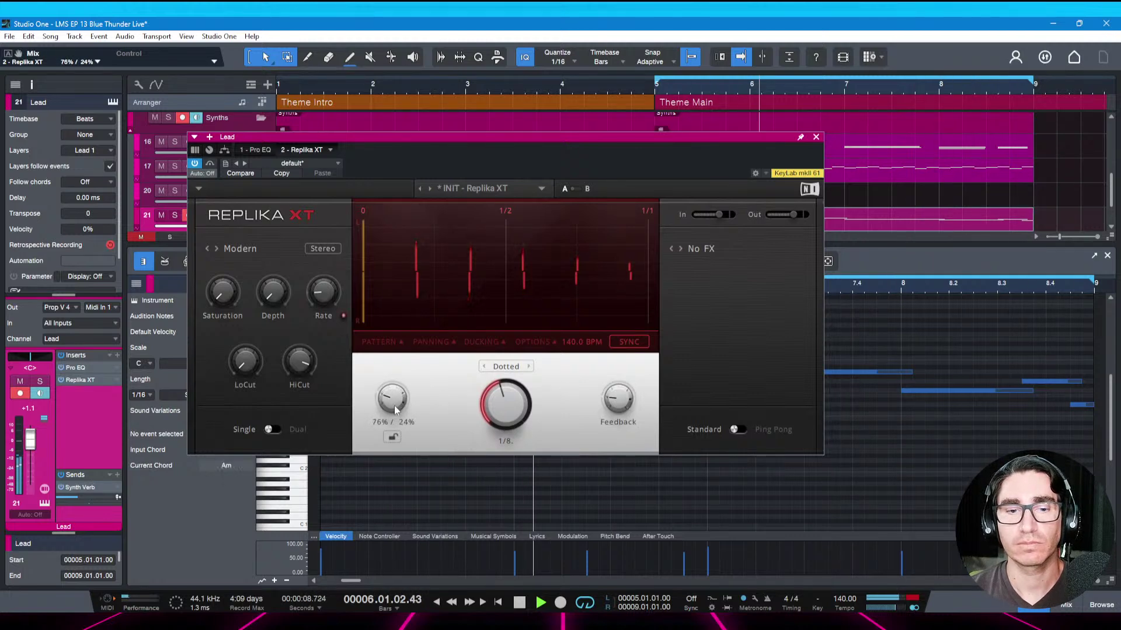
Solo the lead, raise Replika XT's LoCut, lower its HiCut to 8041 Hz, and set the mix to 78% / 22%
key(s)
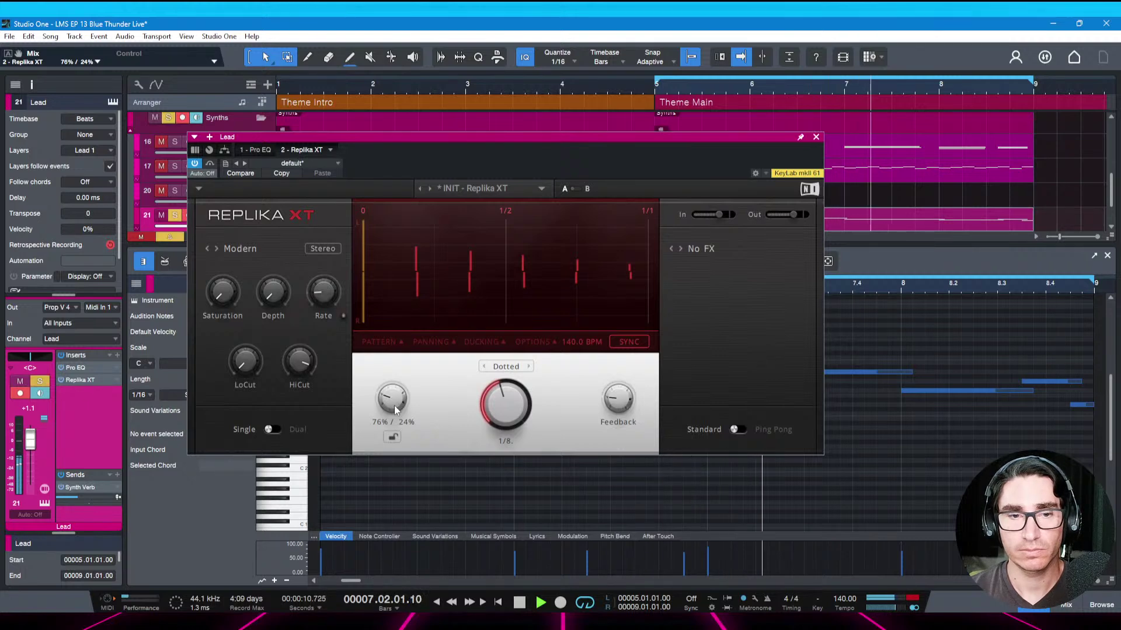
drag(245, 362, 245, 350)
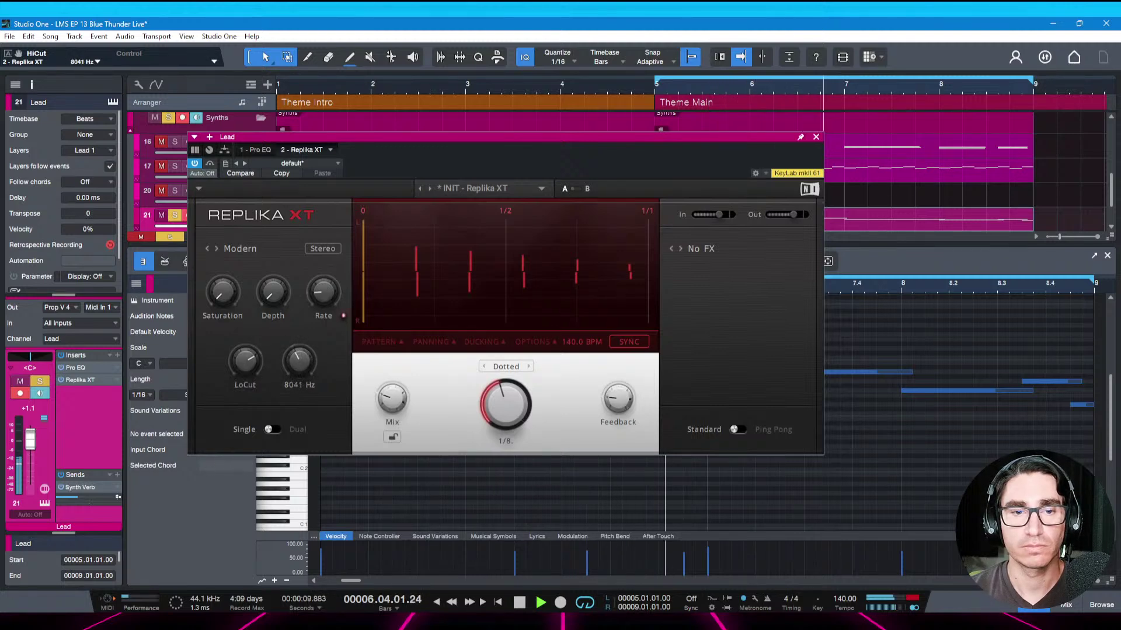
drag(398, 407, 399, 409)
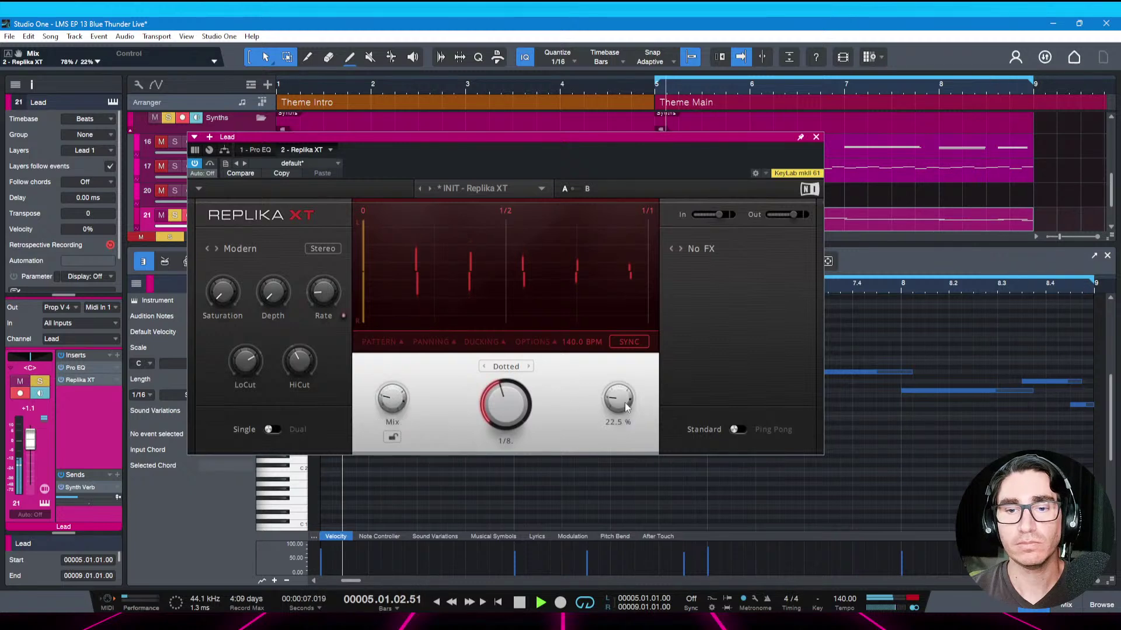
Raise Replika XT's feedback to 32.0 % and save the song
drag(618, 399, 618, 394)
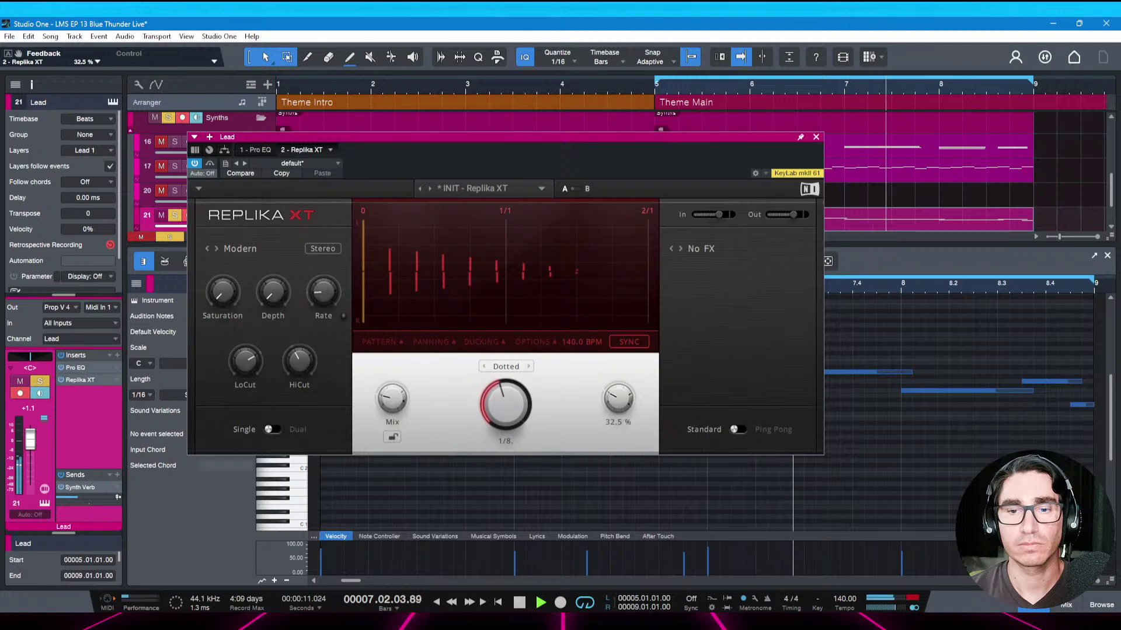
drag(618, 395, 618, 397)
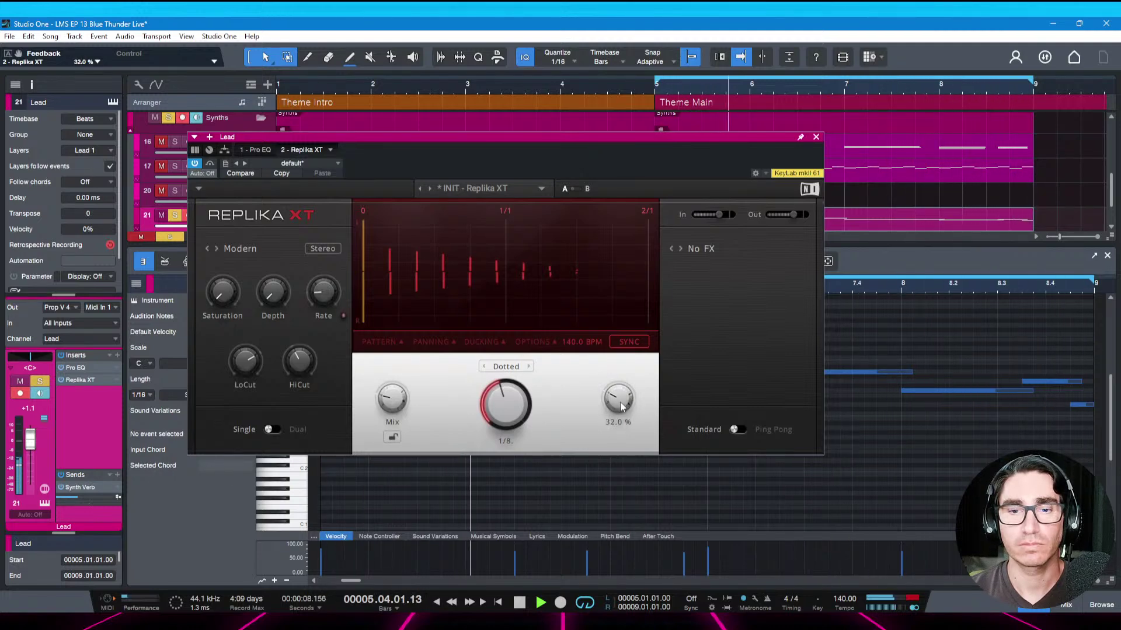
key(ctrl+s)
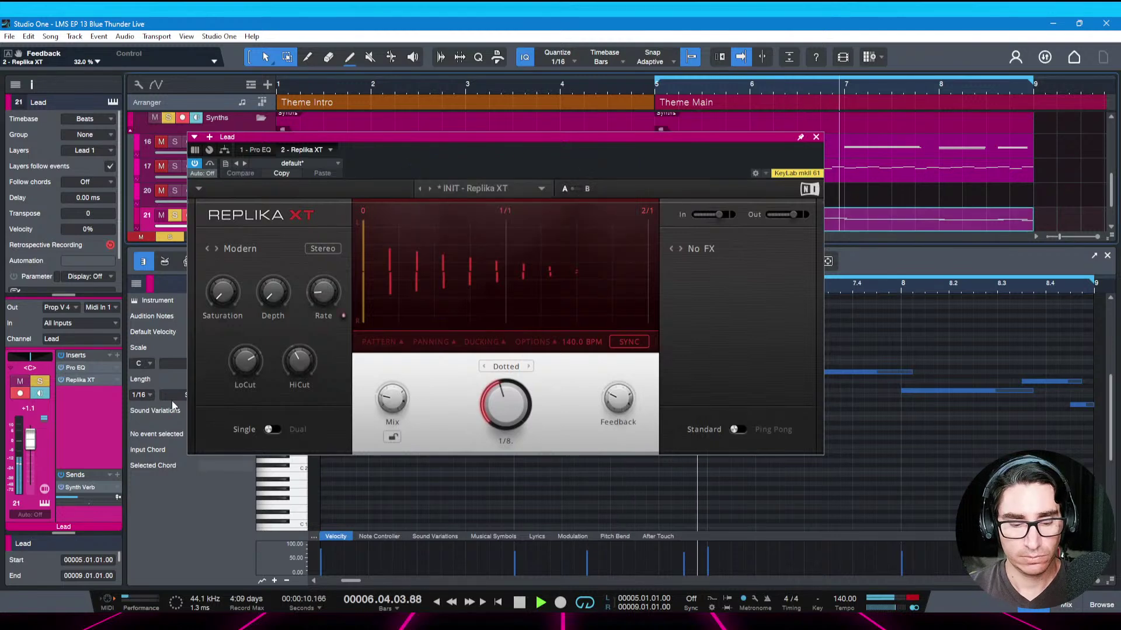
Unsolo the lead, lower the Lead channel's volume to -0.9 dB, save the song, and close Replika XT
key(s)
drag(31, 446, 31, 448)
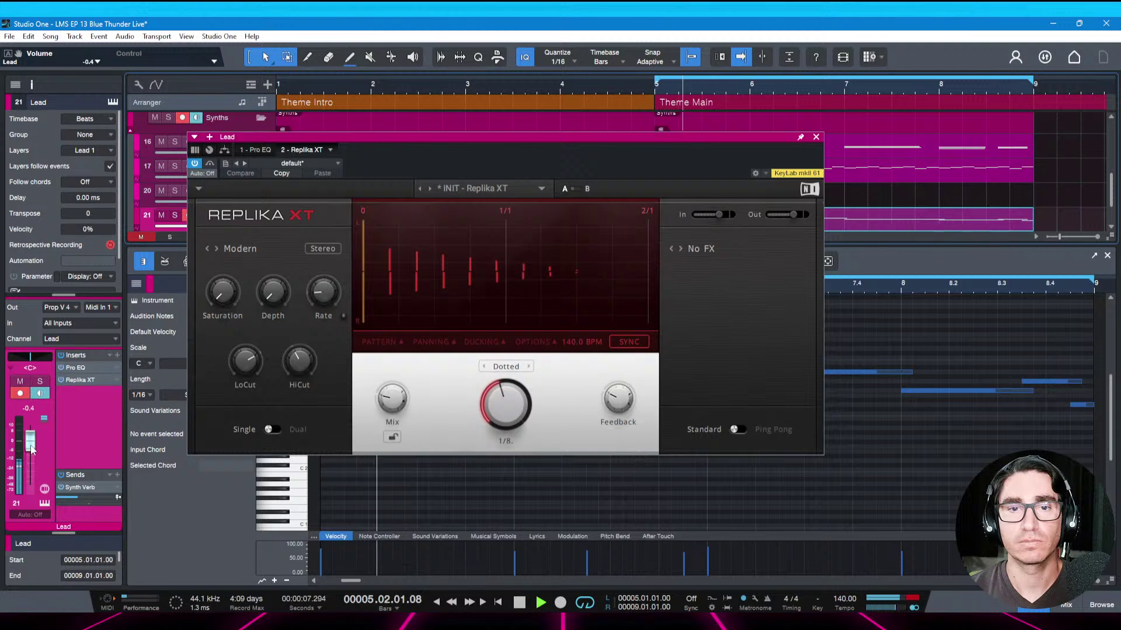
key(ctrl+s)
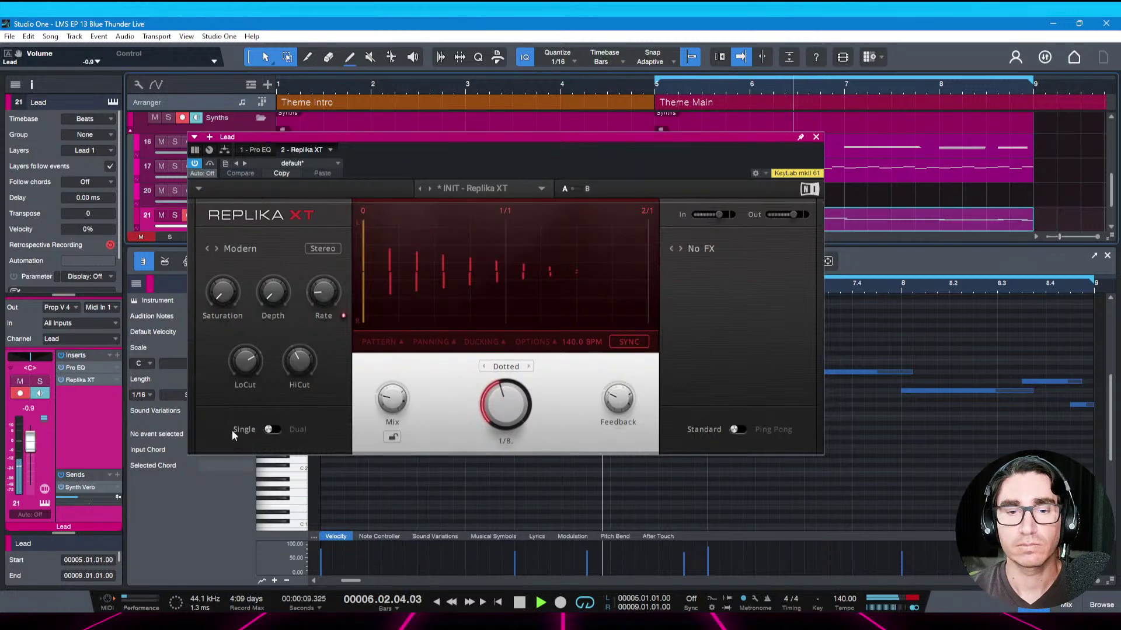
key(Escape)
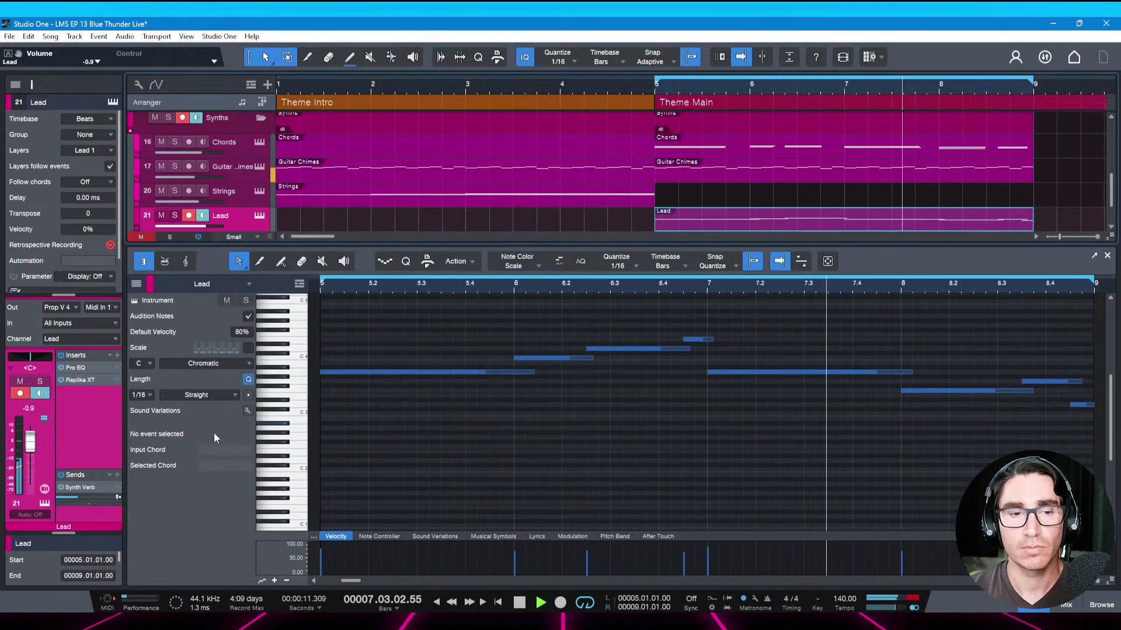
Close the note editor, save the song, and fit the arrangement view to the Theme Main section
key(F2)
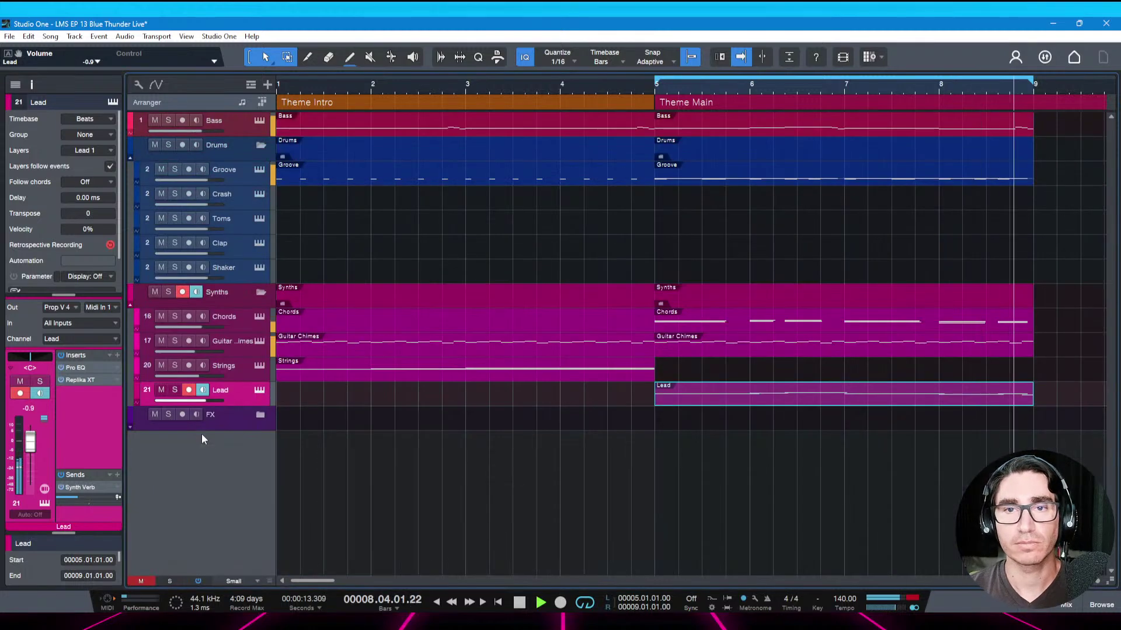
key(ctrl+s)
key(z)
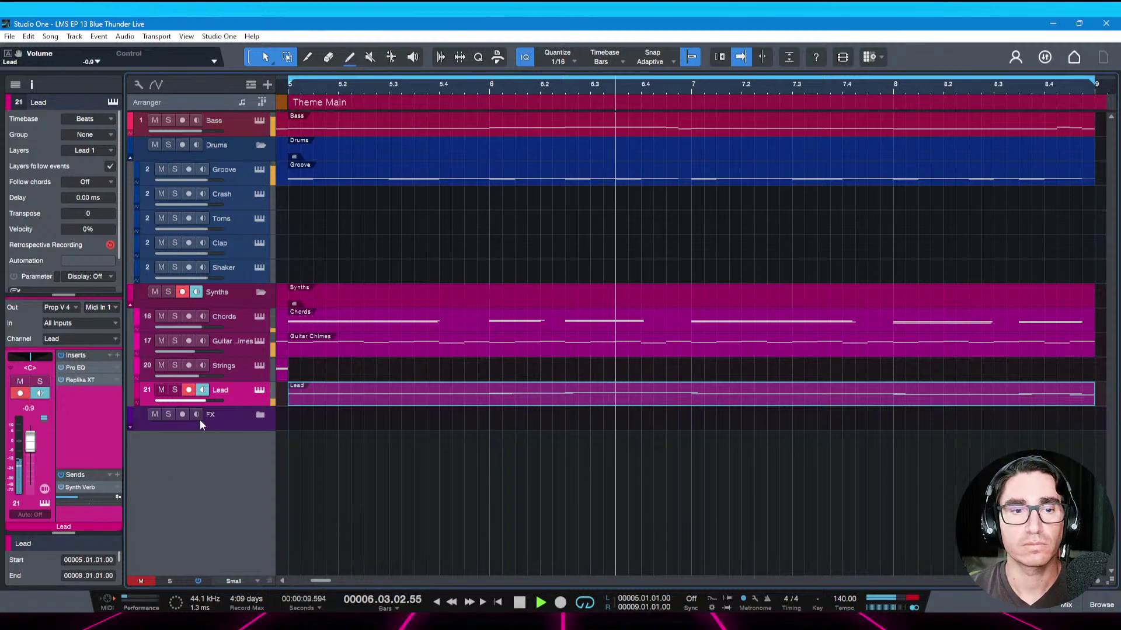
Open the mixer, stop playback, and unmute the Guitar Chimes channel
key(F3)
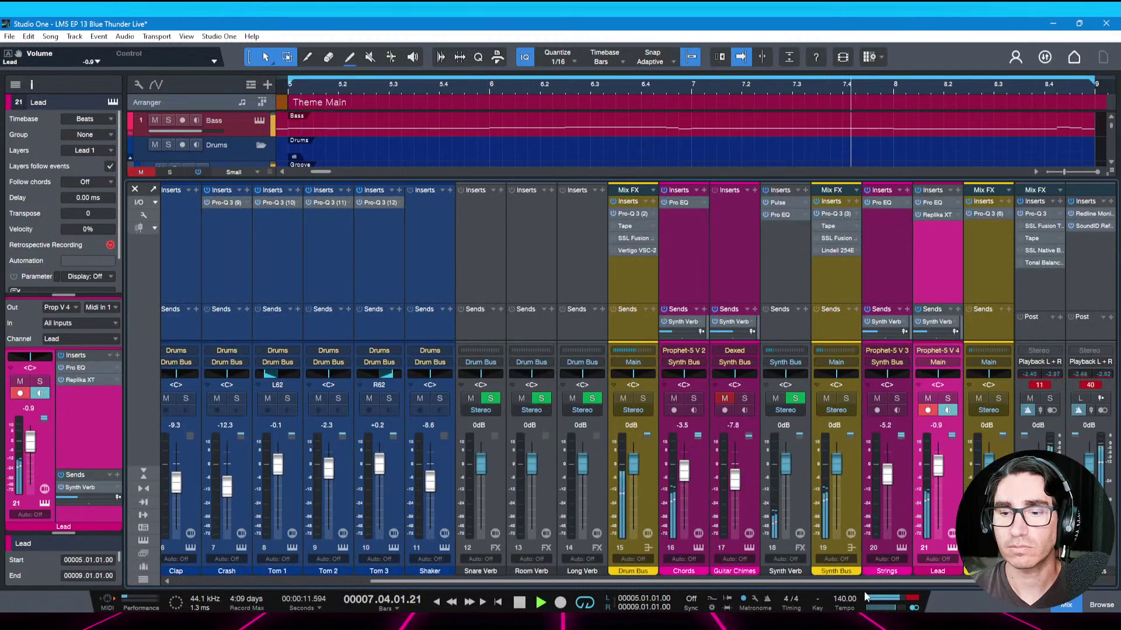
key(space)
click(725, 398)
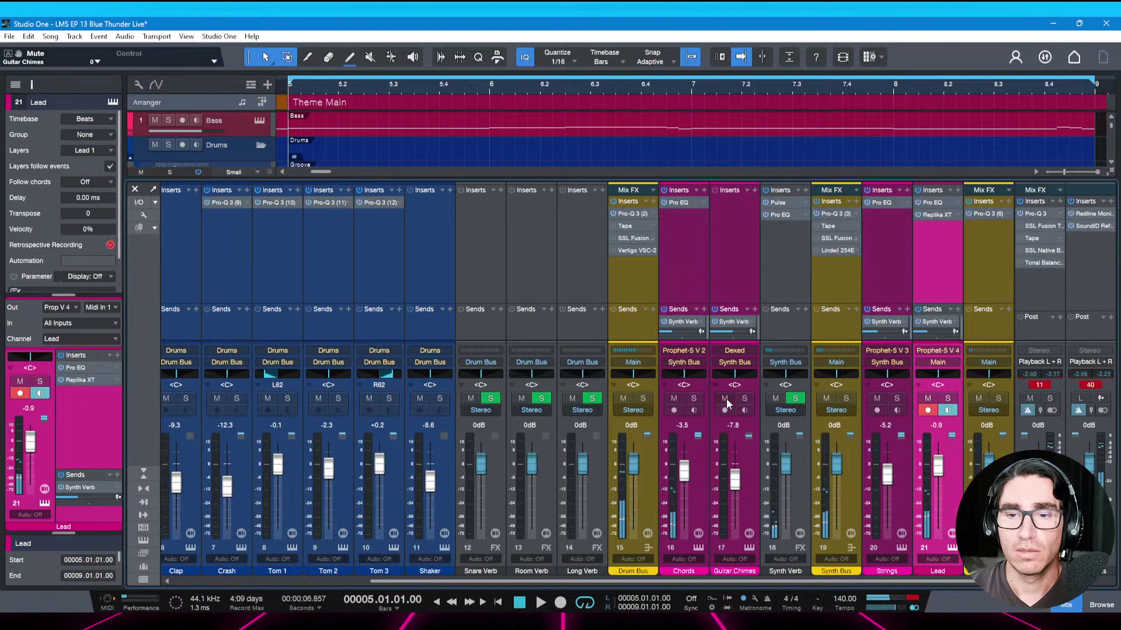
Move the Strings and Lead channels next to Guitar Chimes, ahead of Synth Verb, and play the section
click(893, 492)
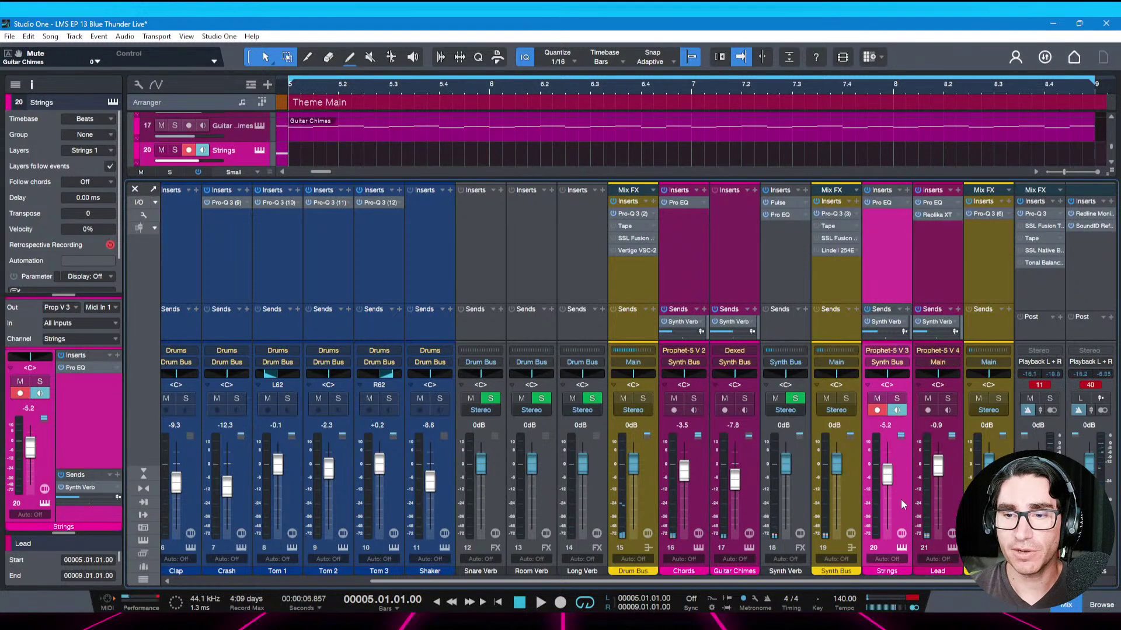
drag(825, 506, 770, 503)
drag(948, 499, 821, 506)
key(space)
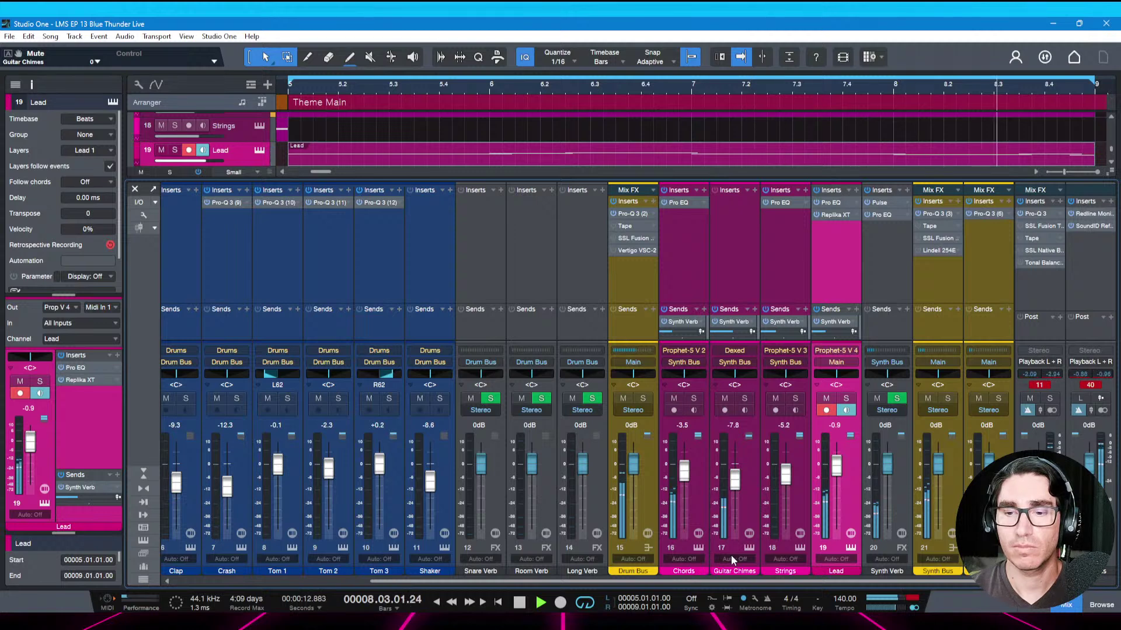
Stop playback and insert the TR5 White 2A compressor after Replika XT on the Lead channel
key(space)
click(856, 191)
text(r)
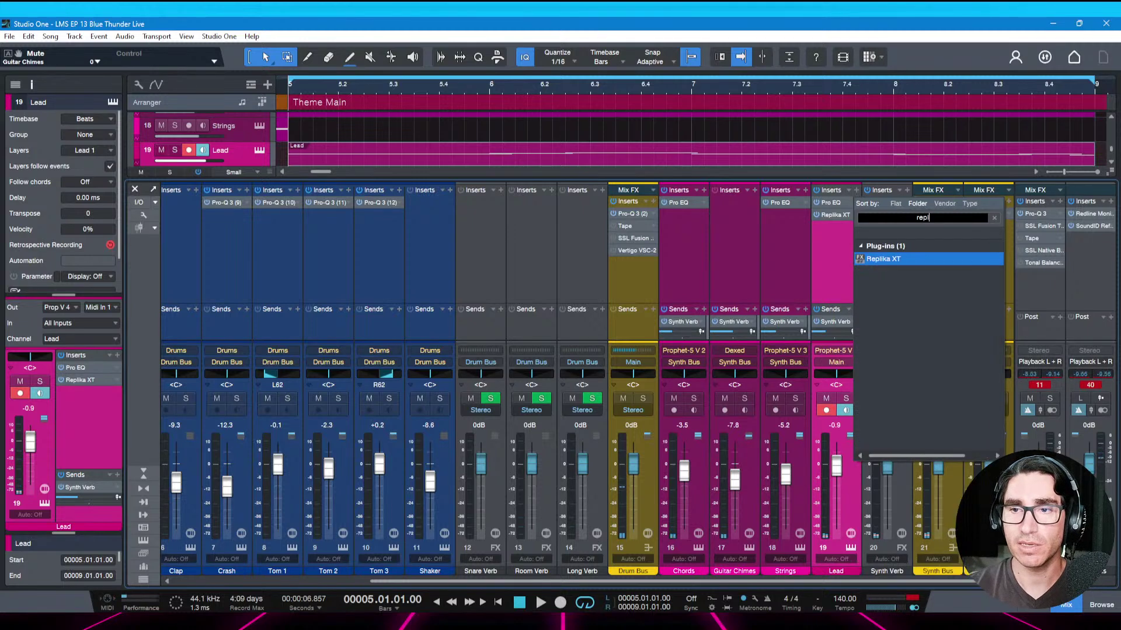
key(BackSpace)
text(white)
key(Return)
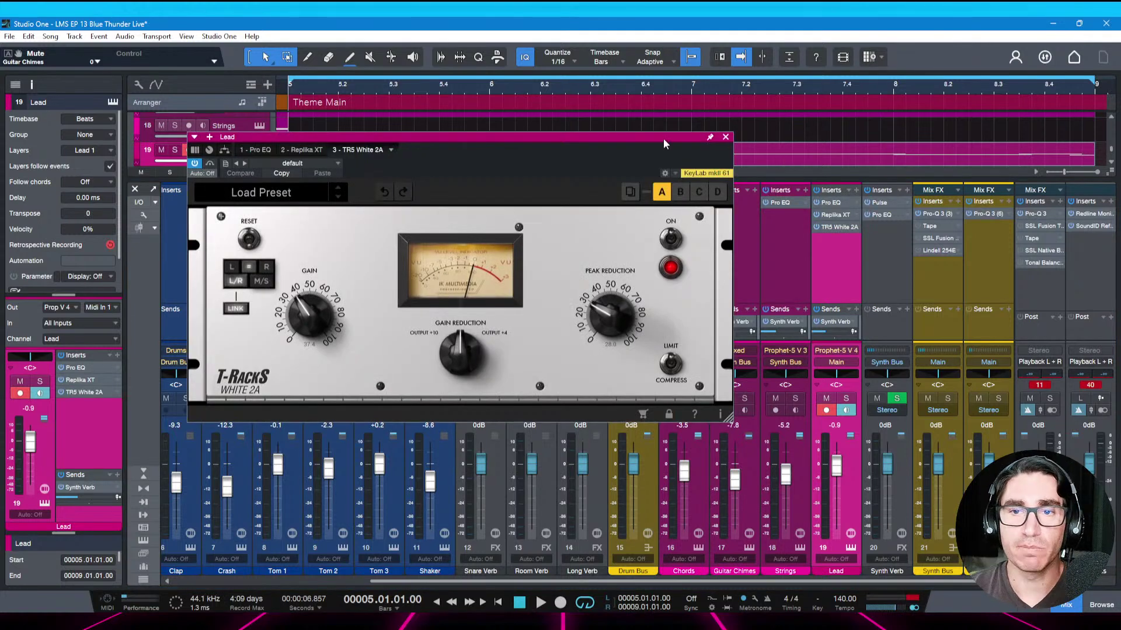
drag(663, 139, 660, 155)
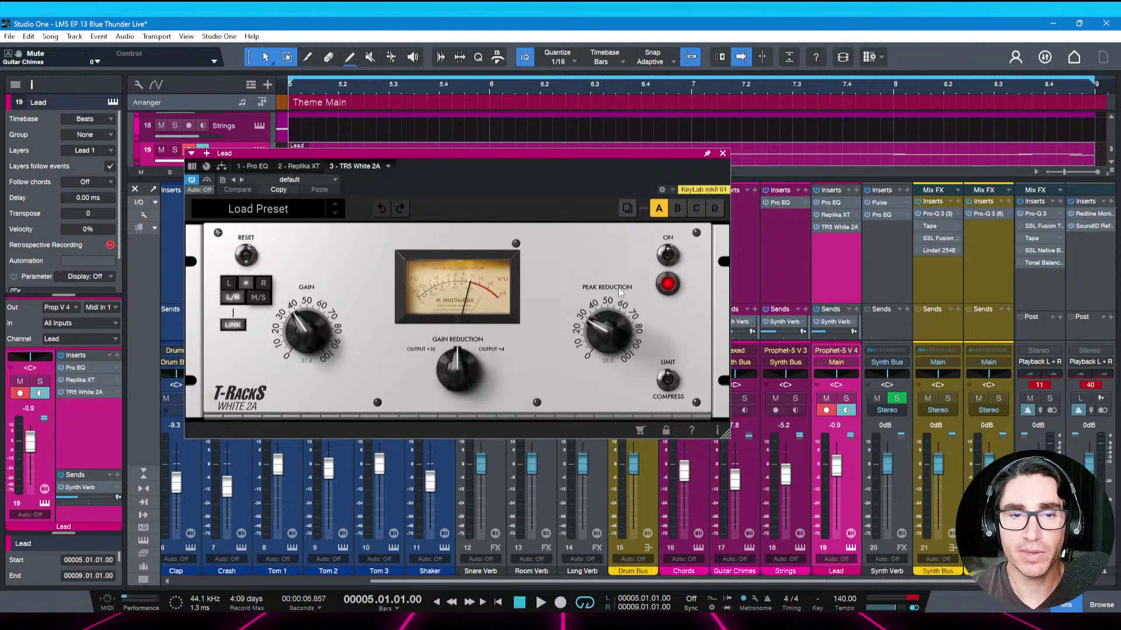
Lower White 2A's gain to 35.9 dB, raise its peak reduction, compare with bypass during playback, close it and save the song
drag(297, 332, 300, 349)
key(space)
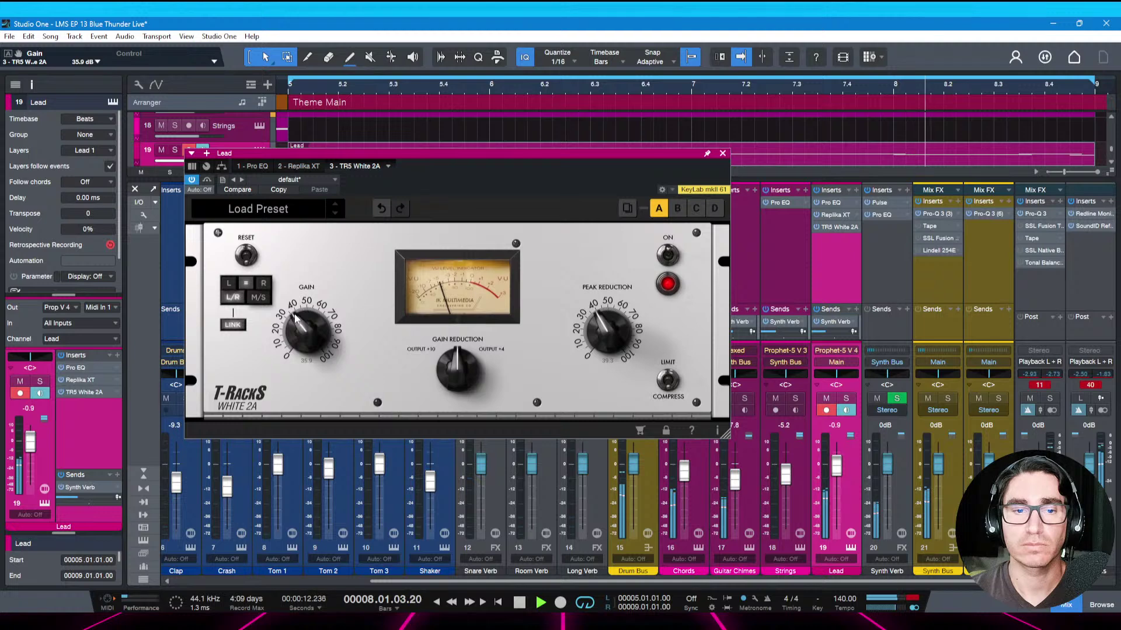
click(209, 183)
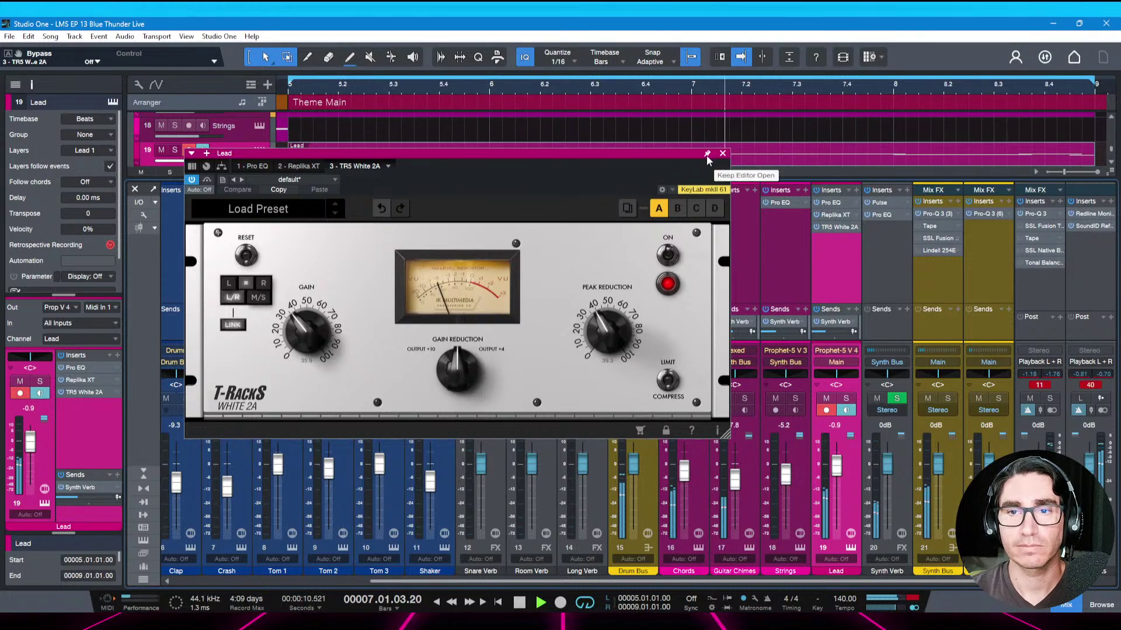
click(722, 153)
key(ctrl+s)
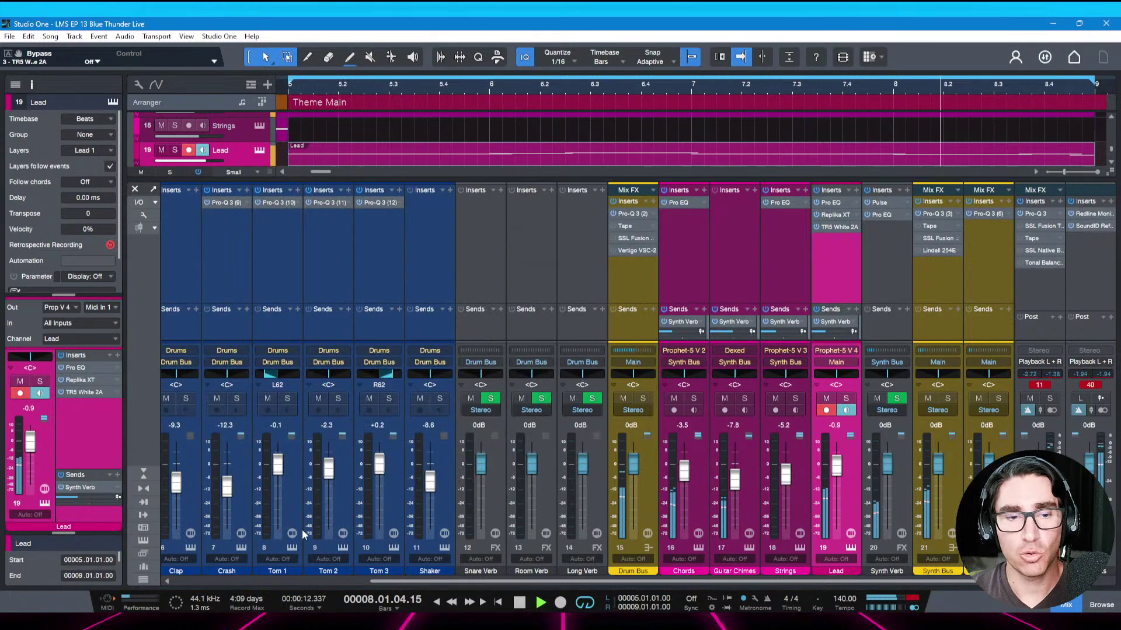
Stop playback, rename the first mixer channel Bass, and save the song
key(space)
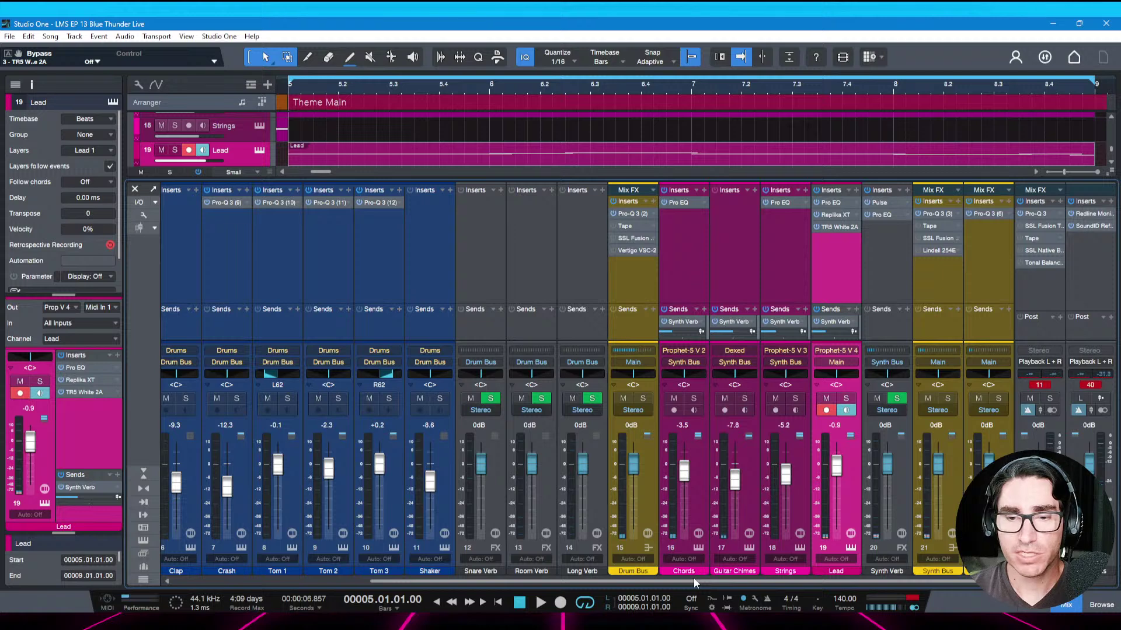
drag(693, 578, 447, 583)
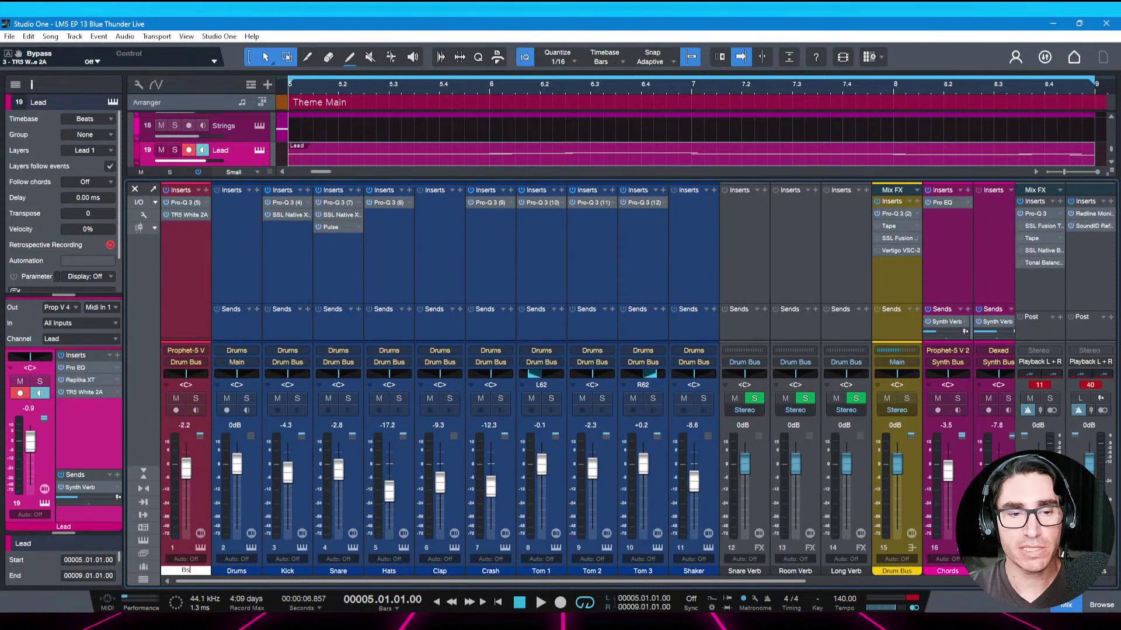
key(ctrl+s)
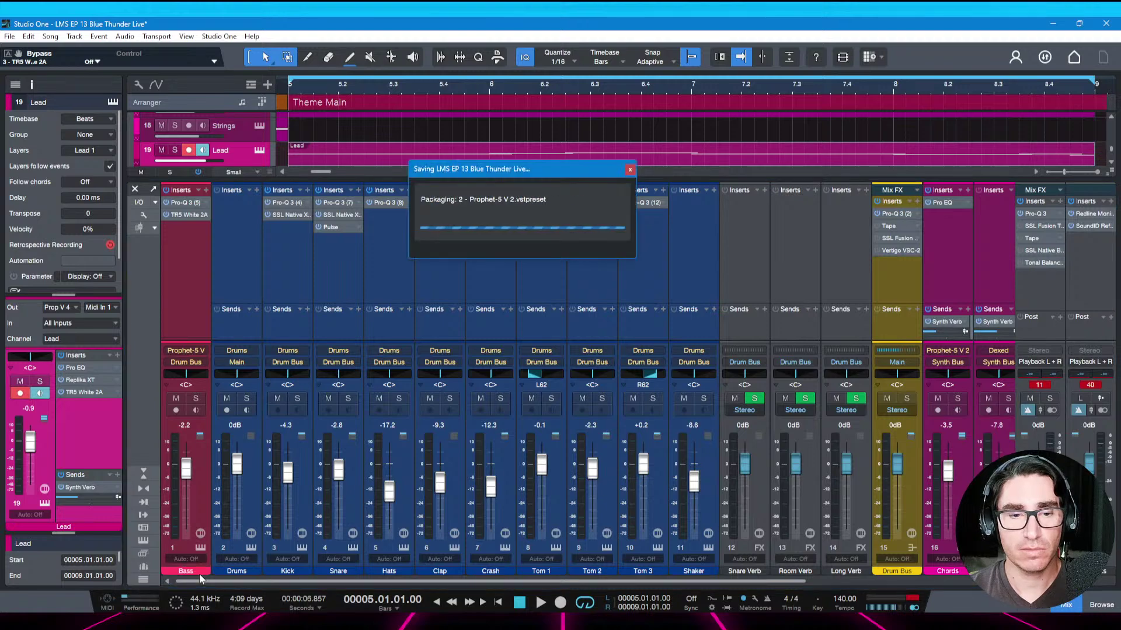
Pull the Chords, Guitar Chimes, Strings and Lead faders all the way down and save the song
key(space)
drag(503, 583, 741, 578)
drag(692, 497, 707, 531)
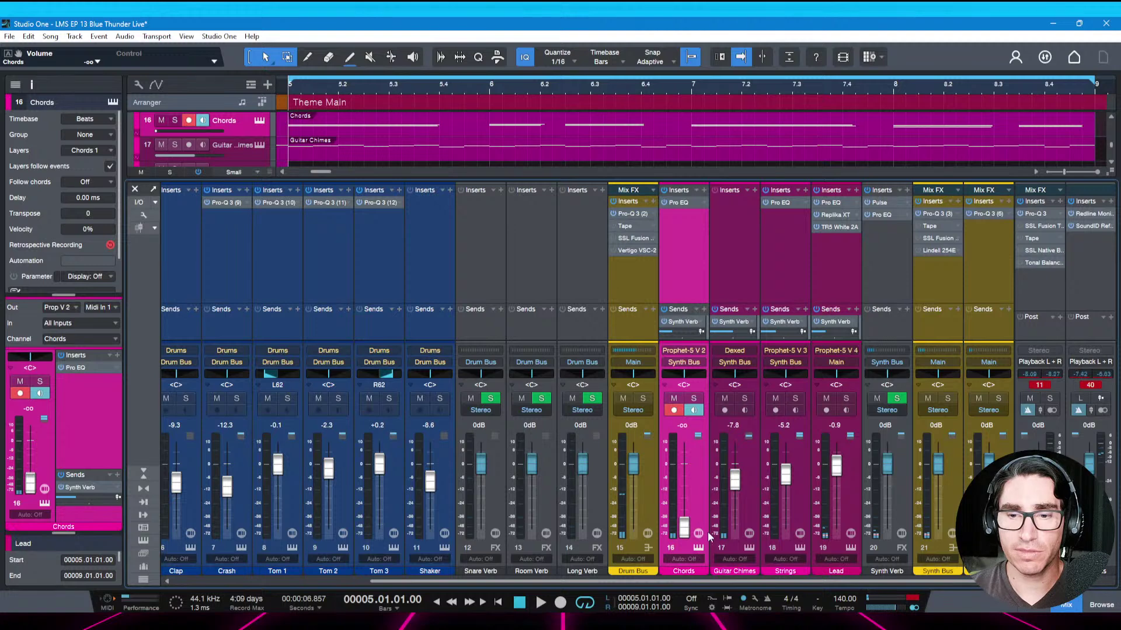
drag(785, 474, 795, 551)
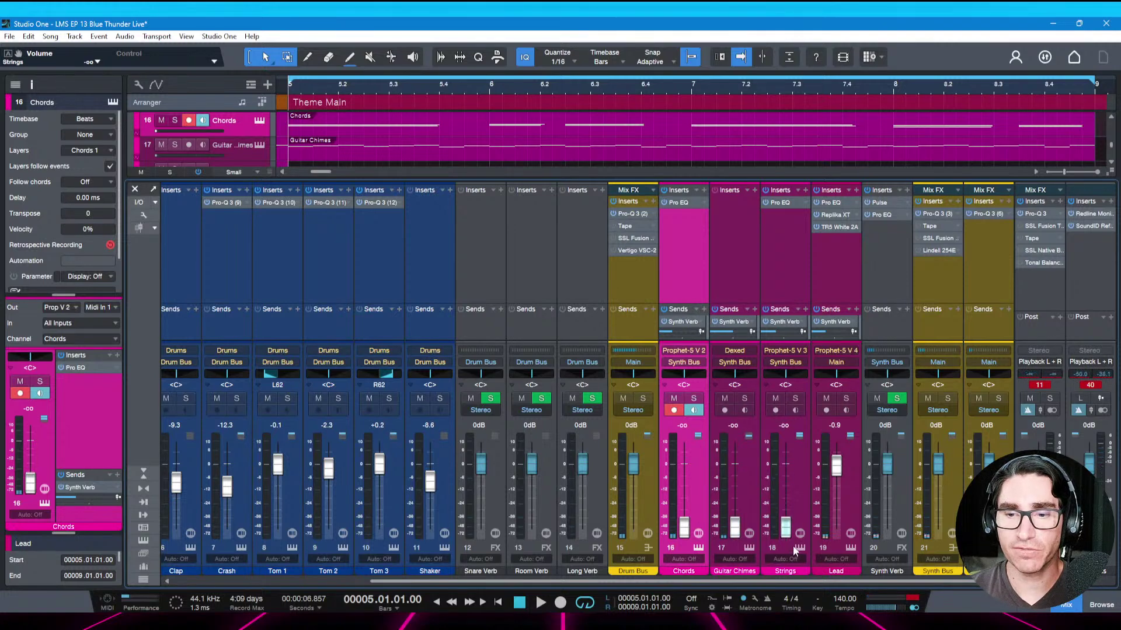
click(822, 502)
drag(843, 488, 838, 541)
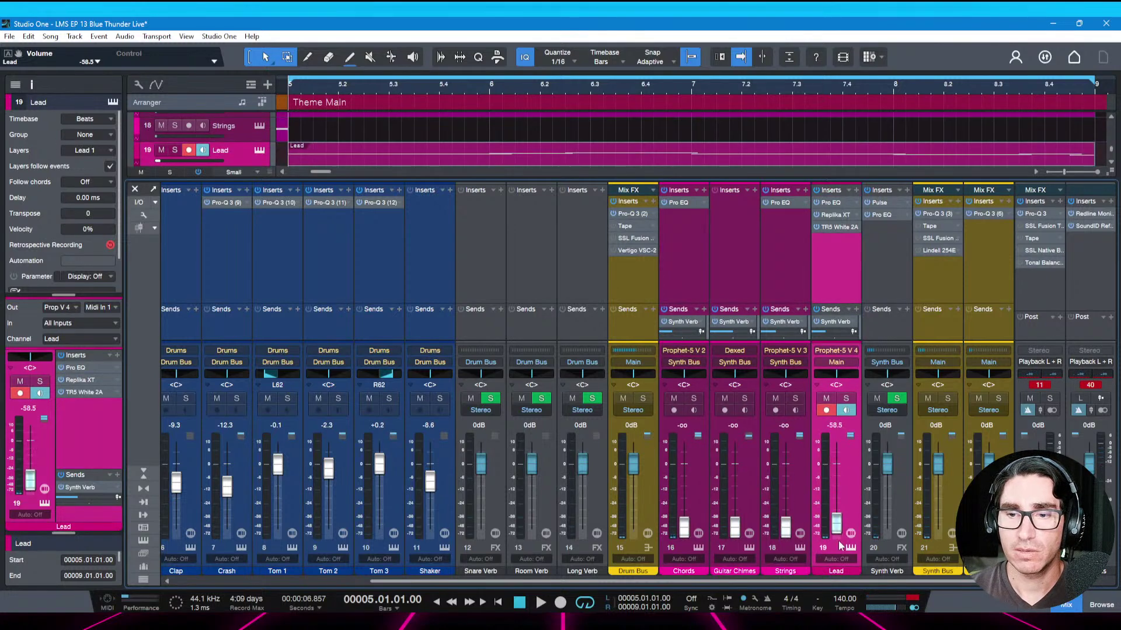
key(ctrl+s)
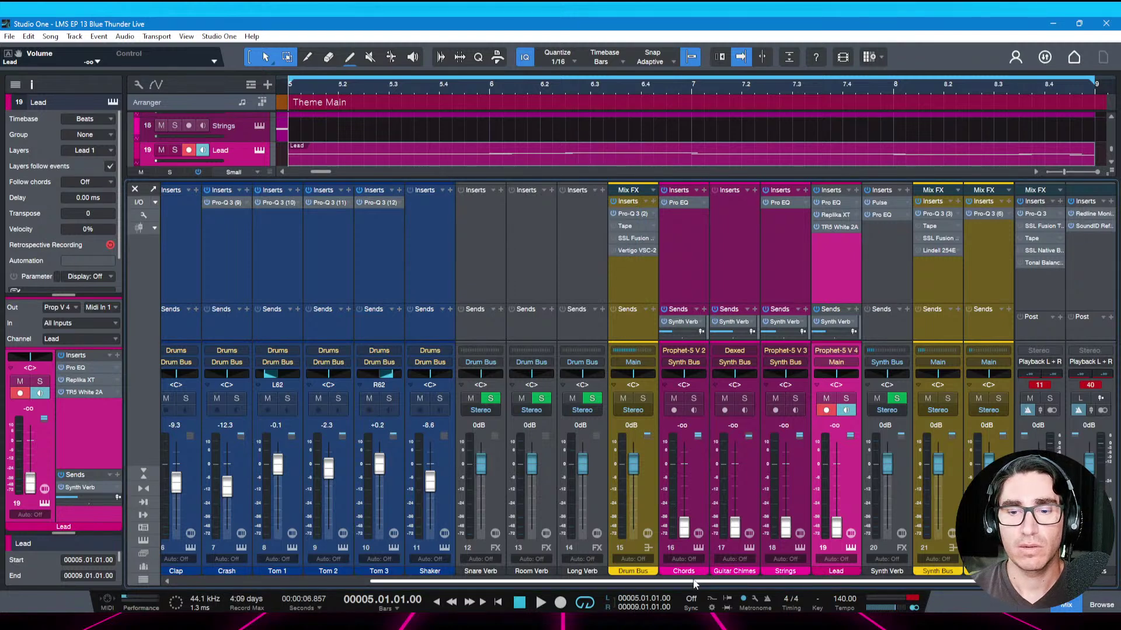
During playback, set Bass to -0.2 dB, Kick and Snare to -5.2 dB, and Hats to -17.8 dB; save the song
drag(695, 579, 472, 579)
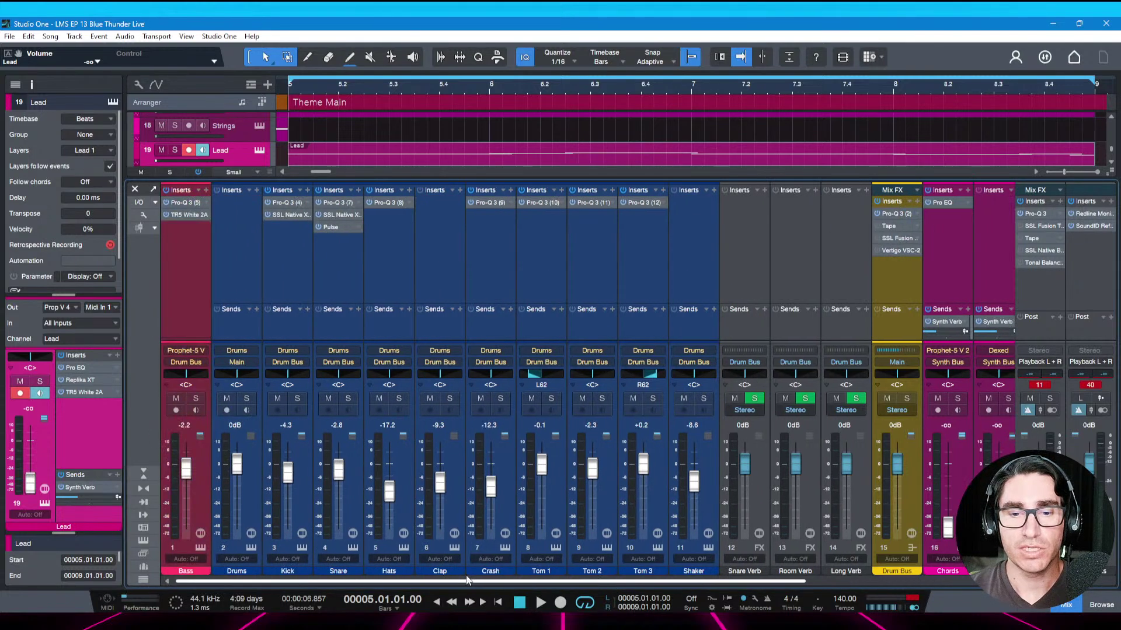
key(space)
mouse_move(186, 468)
mouse_down()
mouse_move(186, 459)
mouse_move(185, 473)
mouse_up()
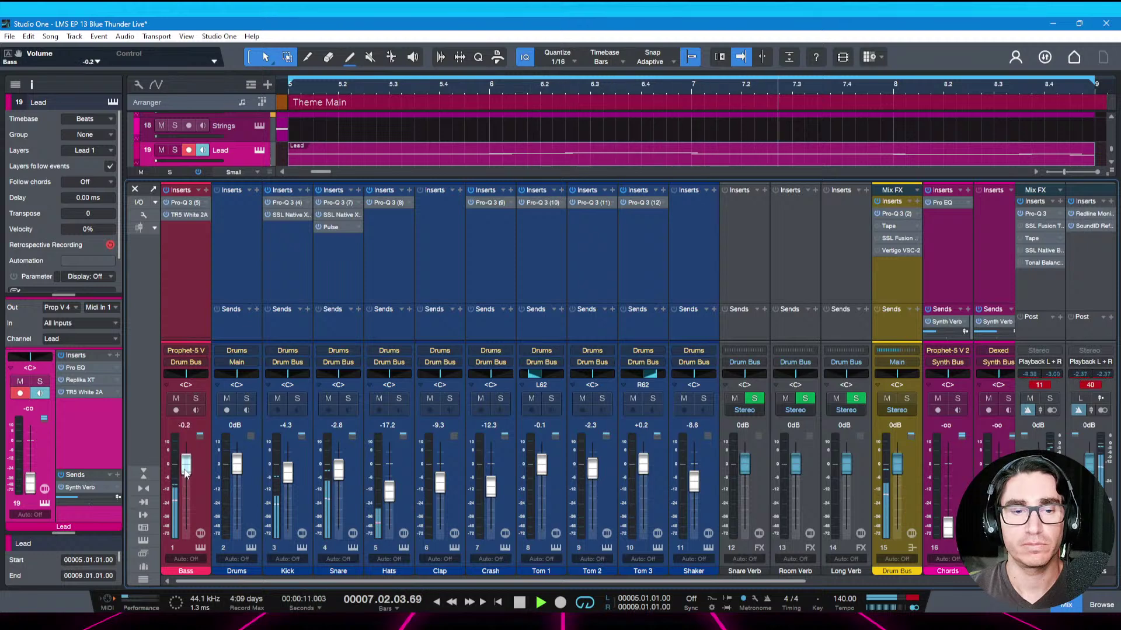
drag(286, 479, 390, 494)
key(ctrl+s)
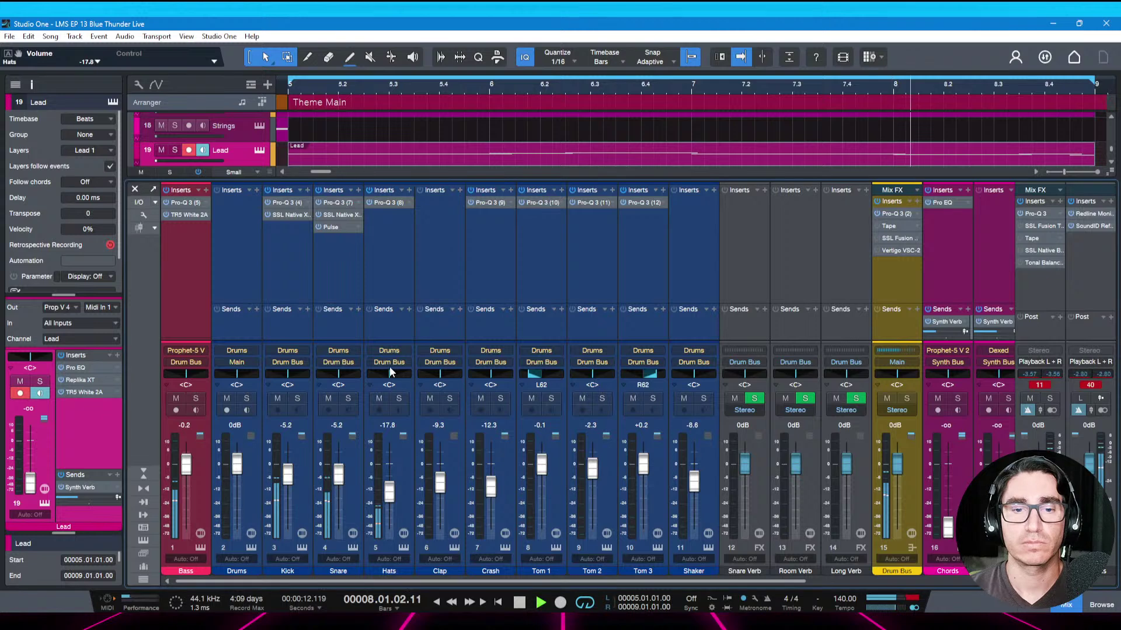
Pan the Hats channel to L45 and save the song
drag(388, 375, 380, 379)
key(ctrl+s)
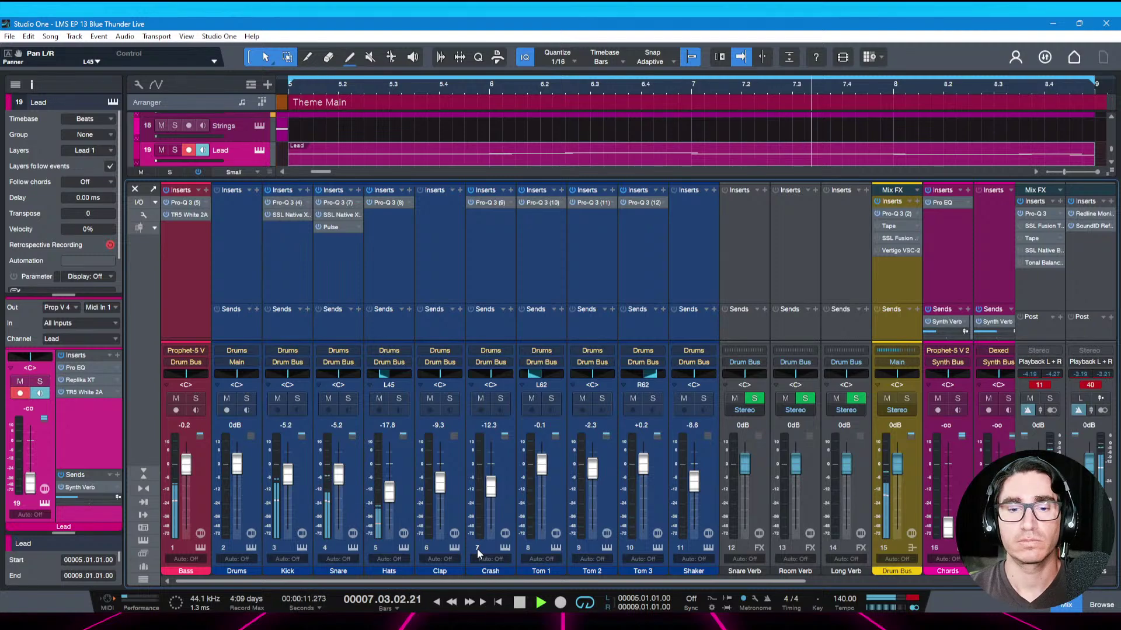
drag(514, 581, 689, 581)
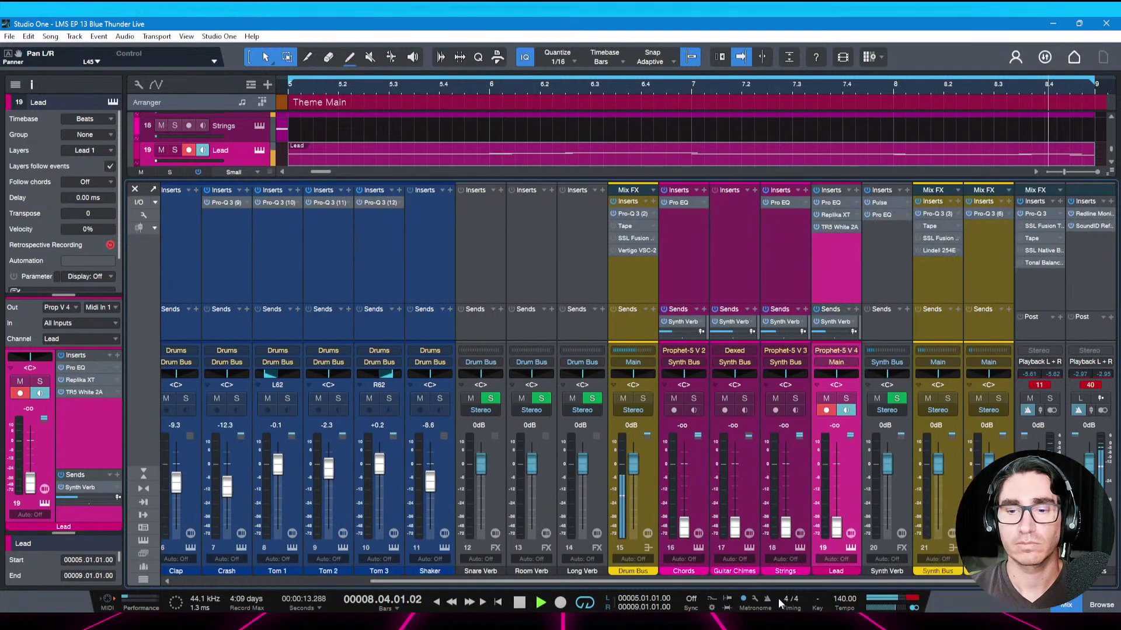
Create a short event on the Crash track at bar 5, add a Crash note at its start, and play it
key(F3)
key(space)
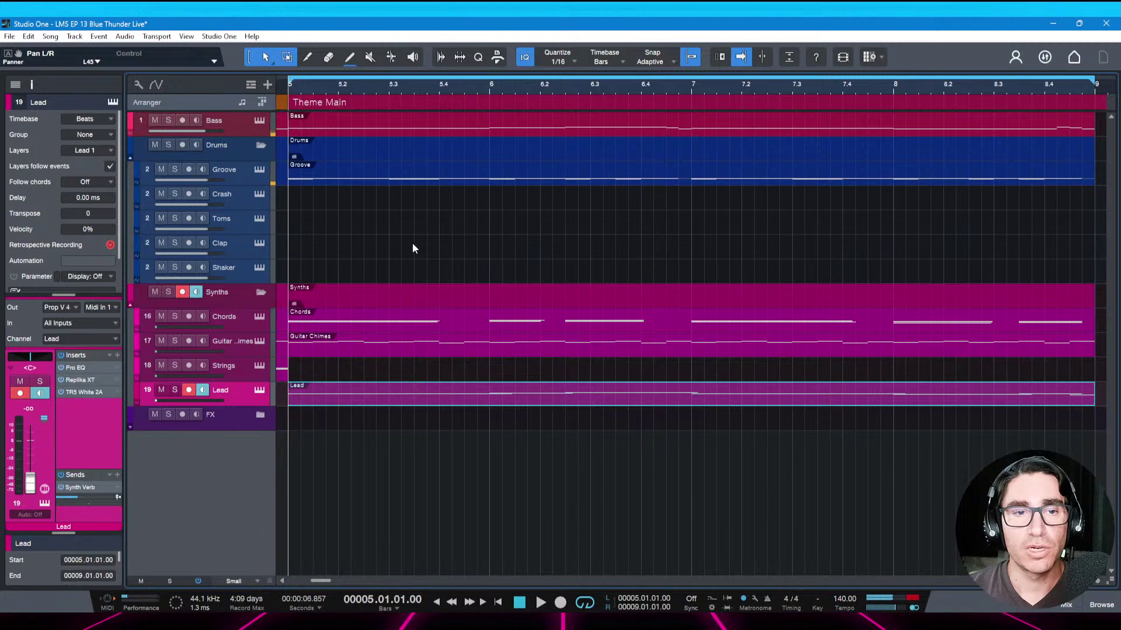
mouse_move(292, 197)
mouse_down()
mouse_move(356, 200)
mouse_move(327, 200)
mouse_up()
double_click(308, 204)
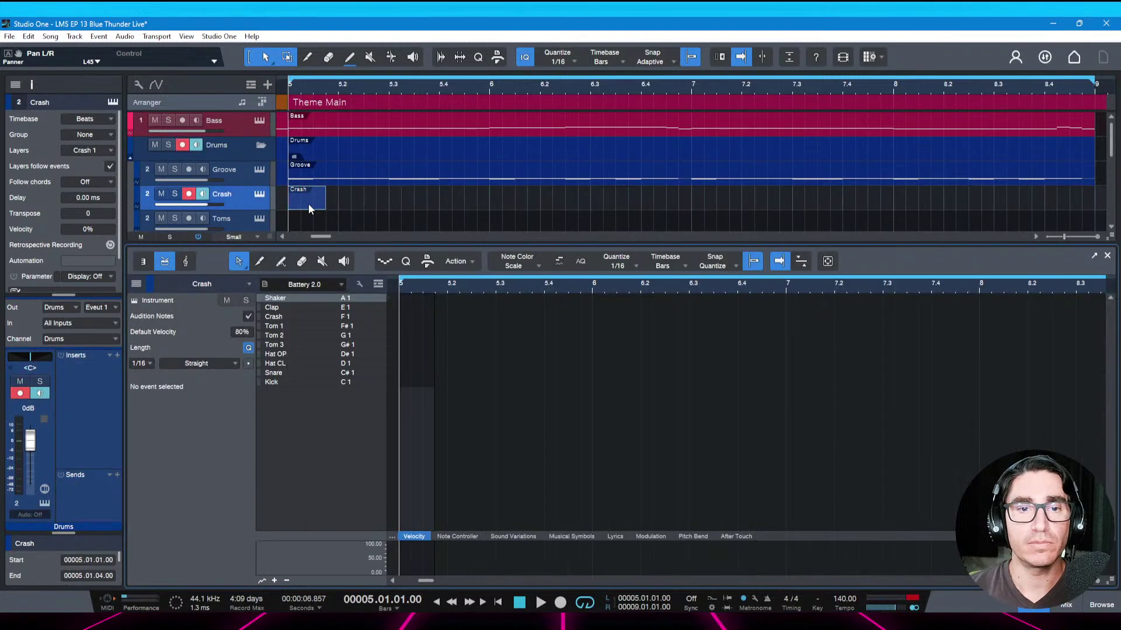
click(370, 316)
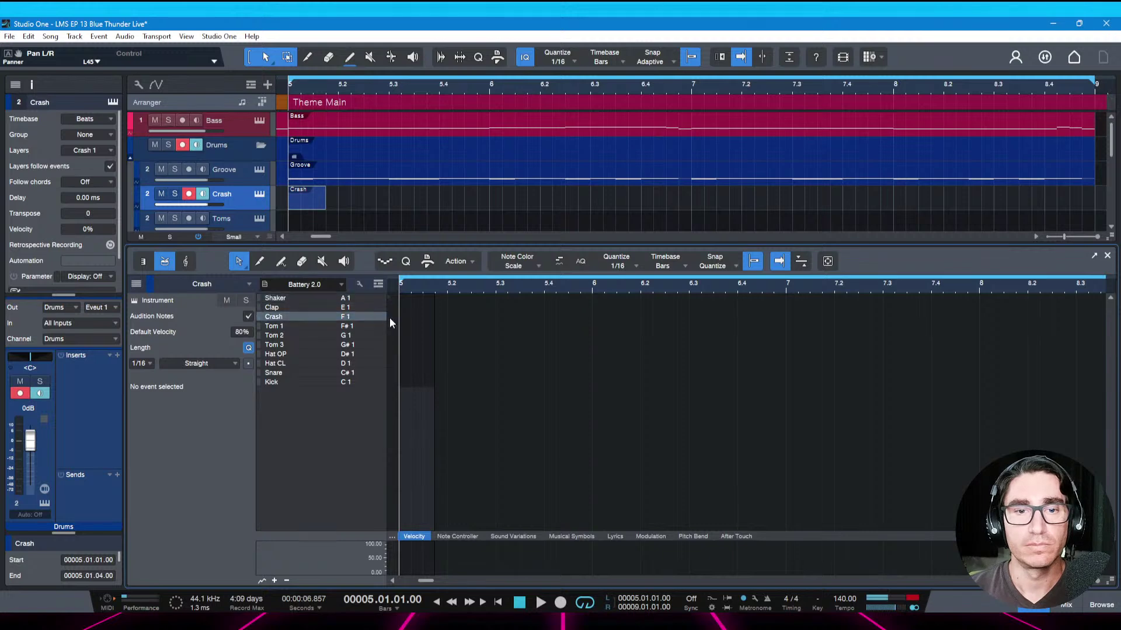
key(space)
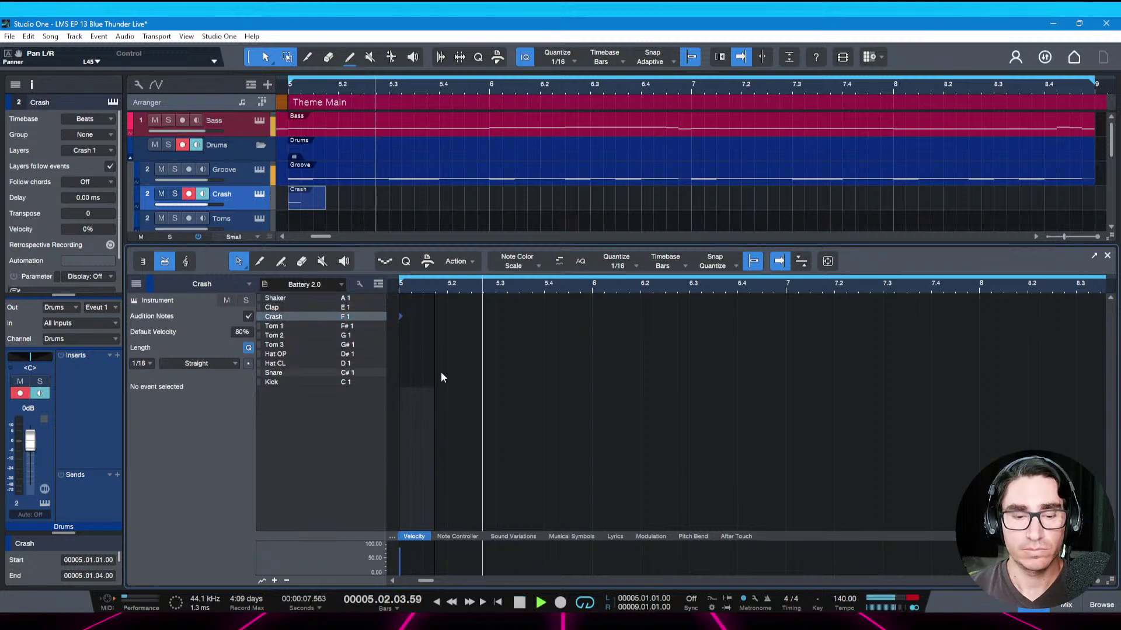
key(F2)
Raise the low cut in the Crash channel's Pro-Q 3 to 1228.7 Hz while auditioning, and close the EQ
key(F3)
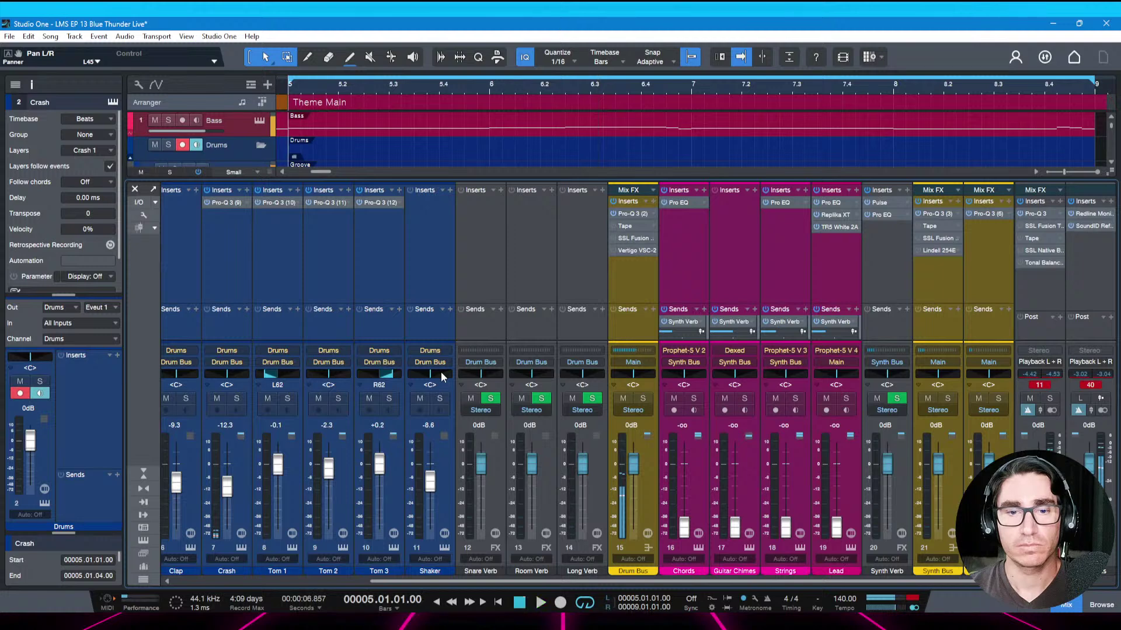
drag(425, 582, 306, 583)
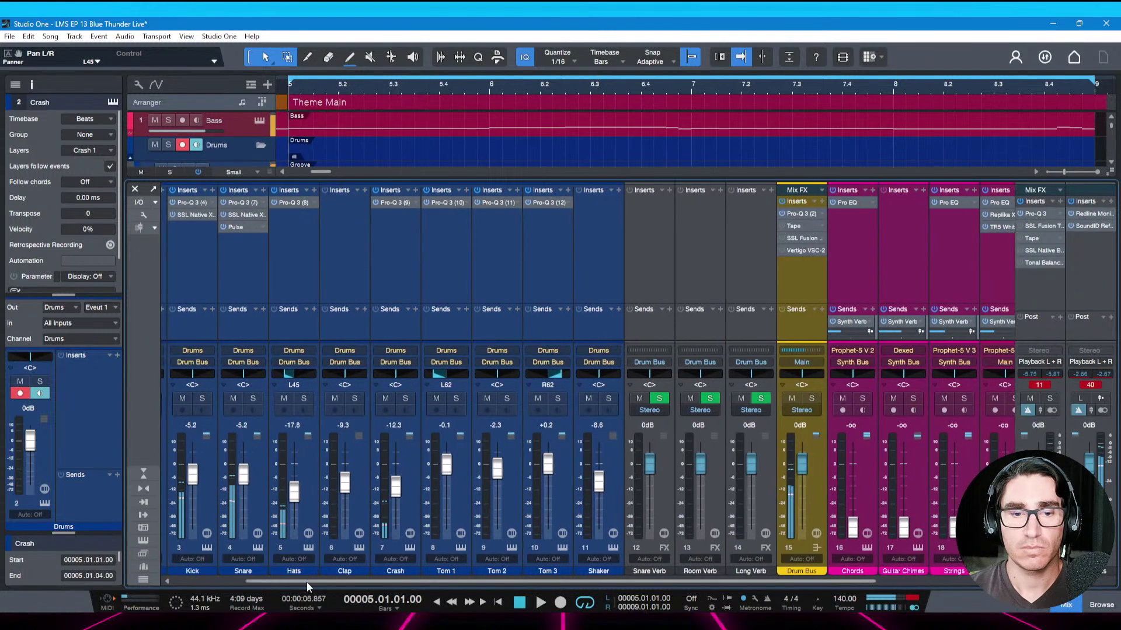
click(387, 242)
click(394, 203)
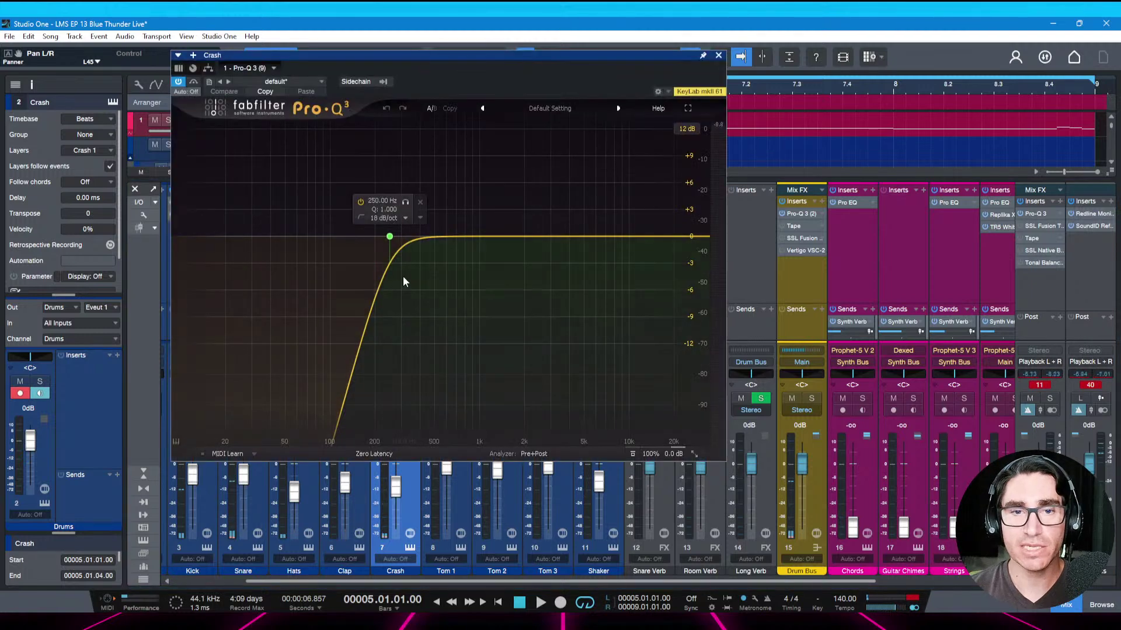
drag(397, 239, 512, 241)
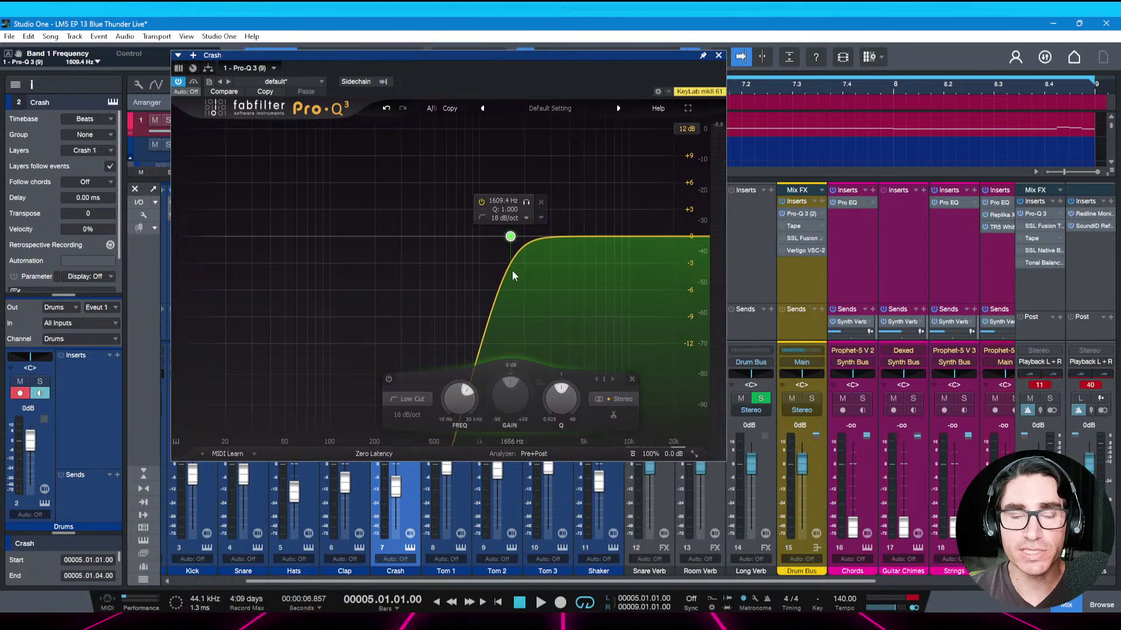
key(space)
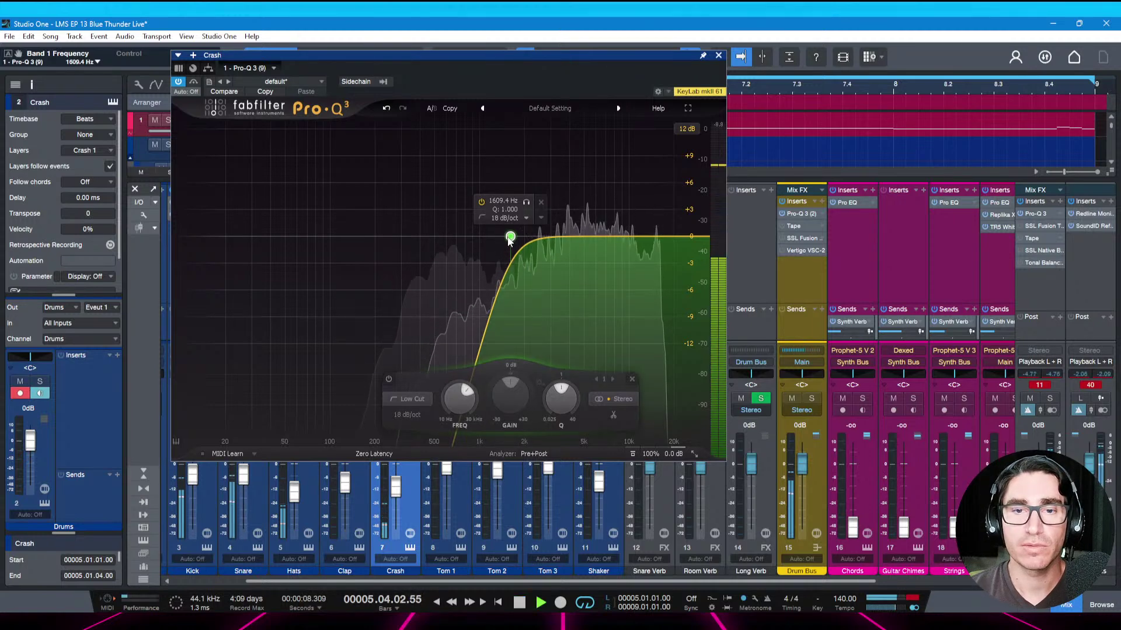
drag(510, 237, 493, 238)
key(space)
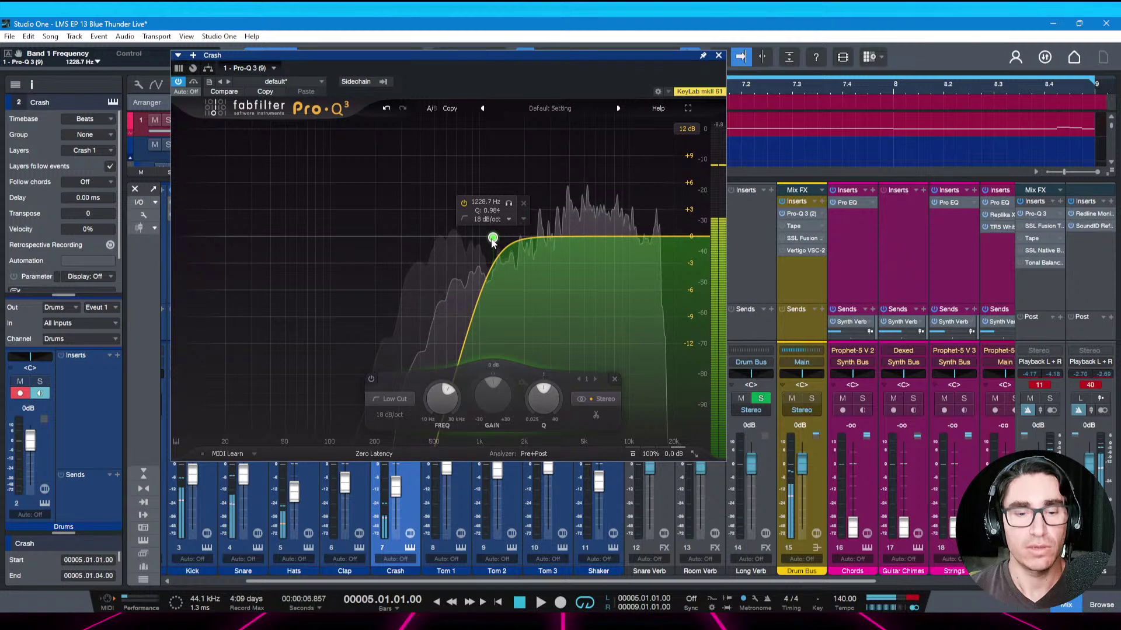
key(ctrl+w)
Audition the crash repeatedly, set the Crash channel's volume to -13.7 dB, and save the song
key(space)
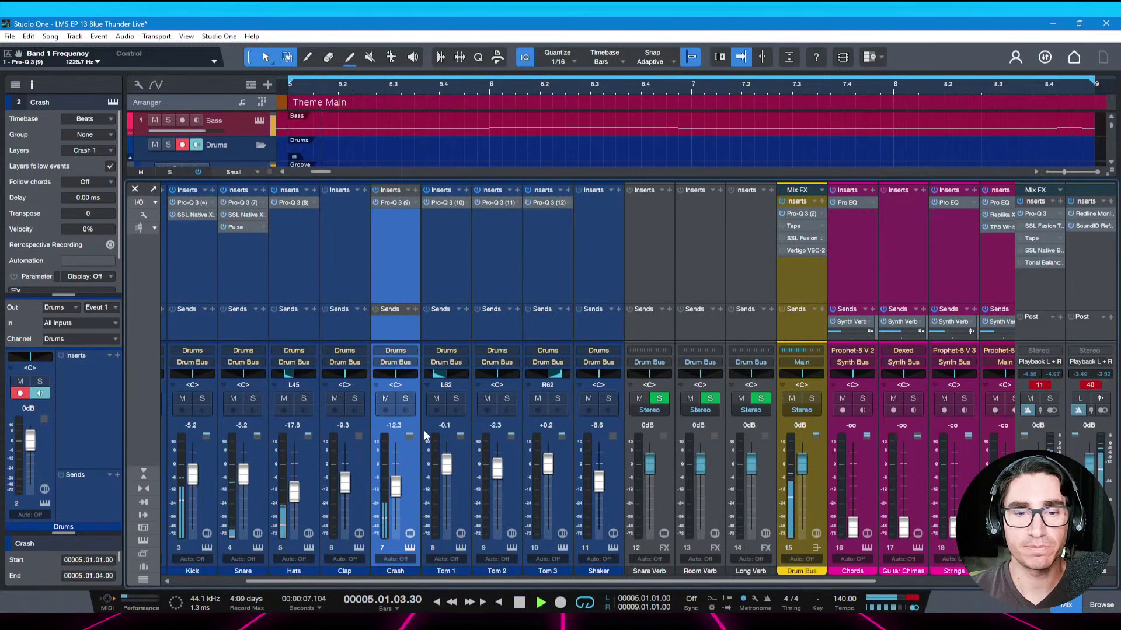
drag(395, 492, 396, 500)
key(space)
key(space)
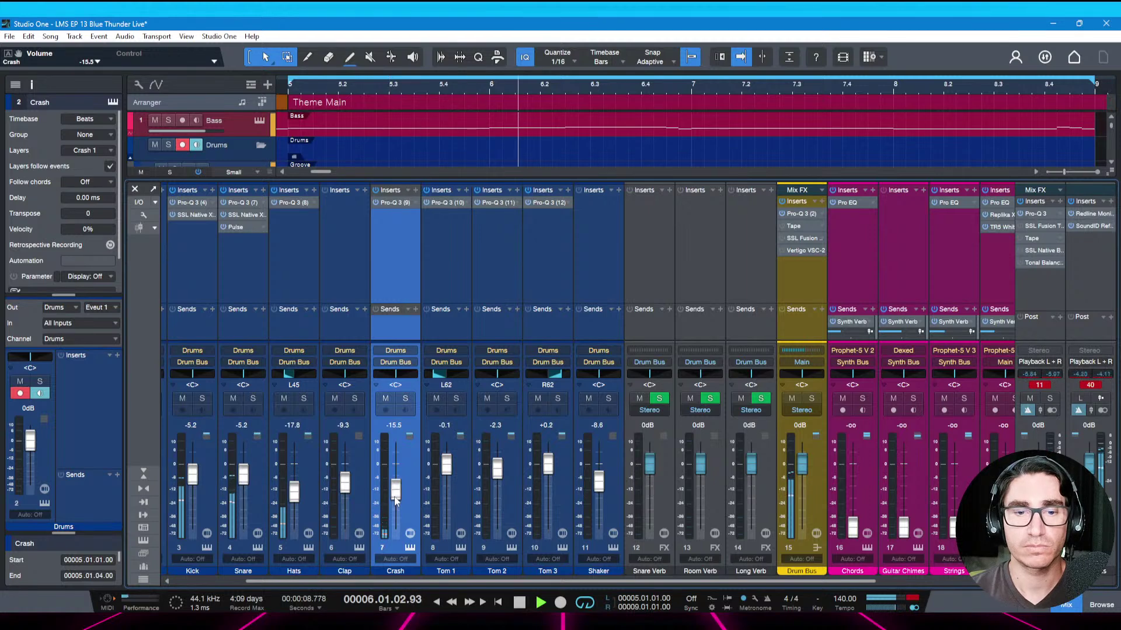
drag(395, 500, 395, 499)
key(space)
key(space)
key(space)
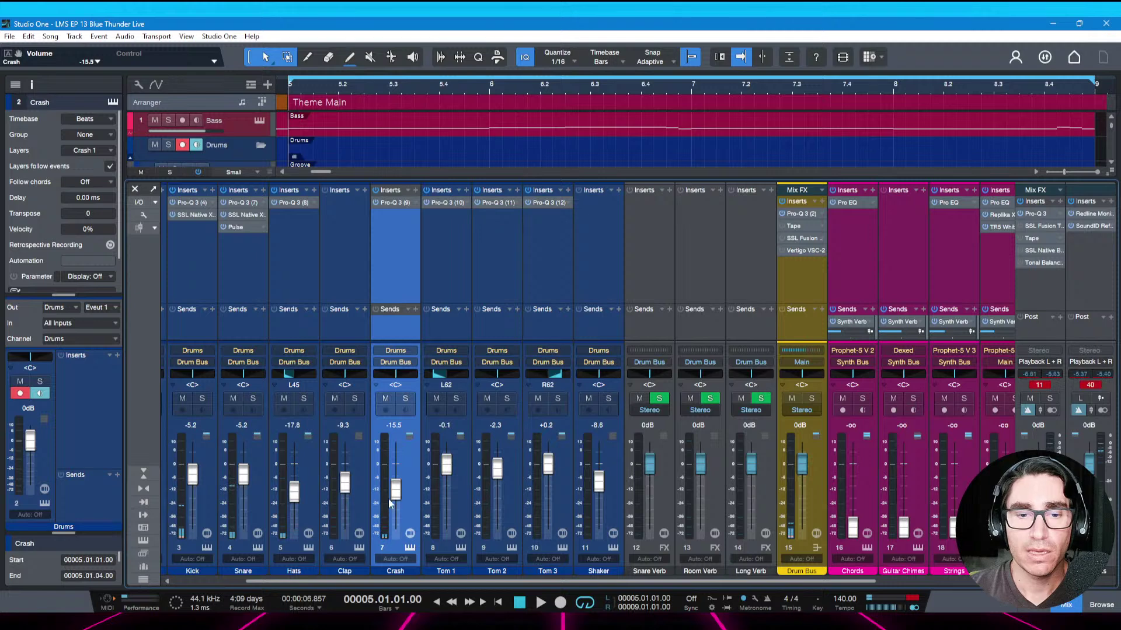
key(space)
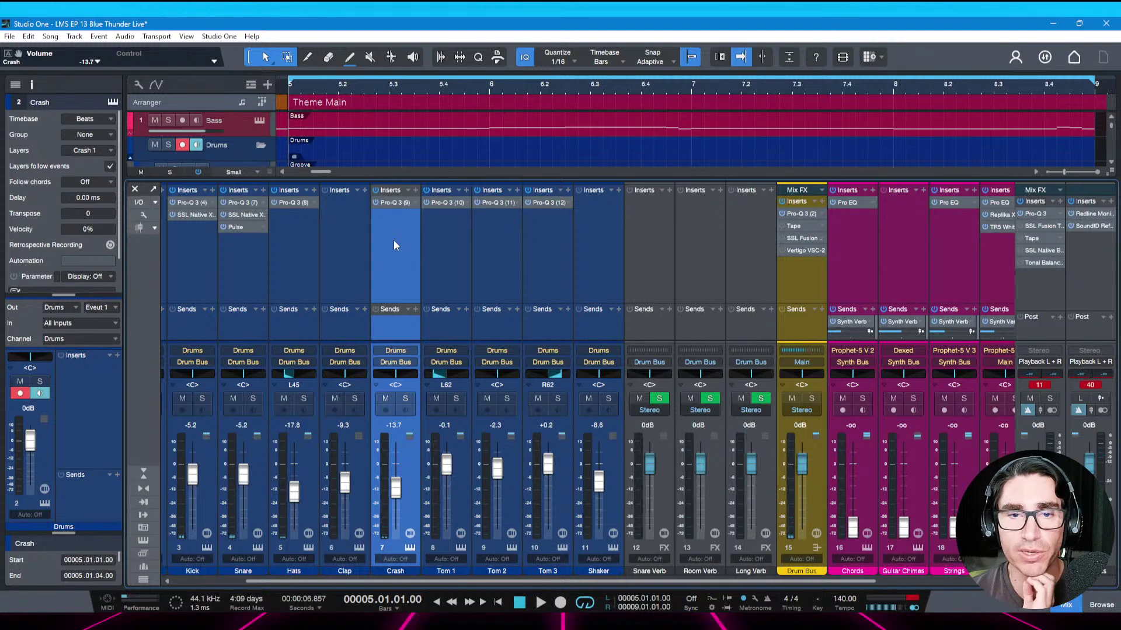
key(ctrl+s)
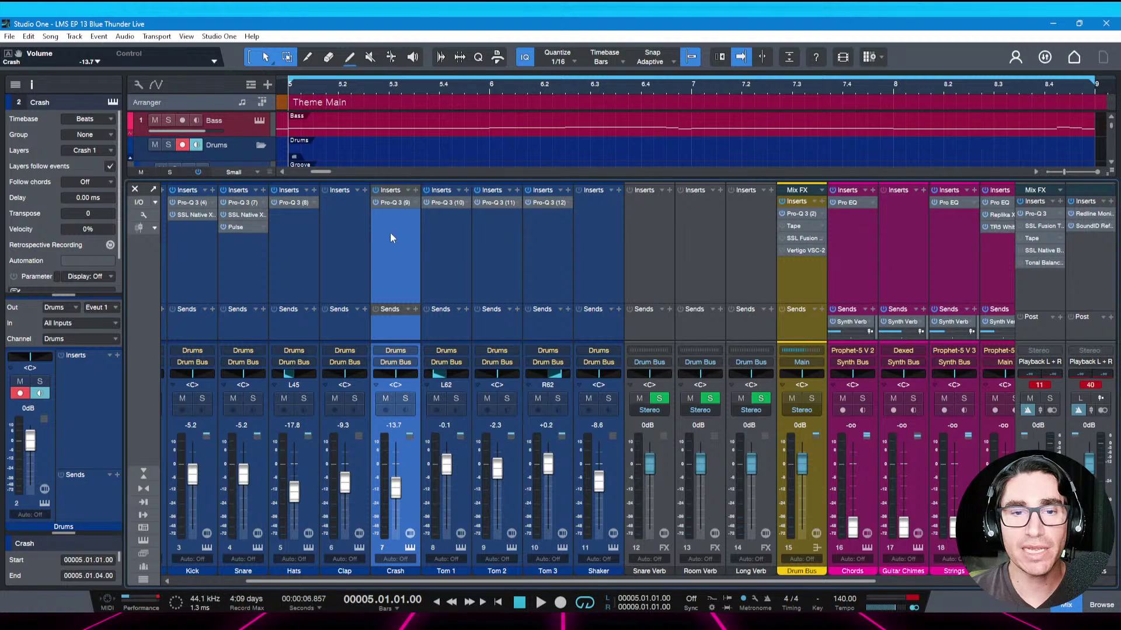
Insert the Replika XT delay after the EQ on the Crash channel
click(415, 191)
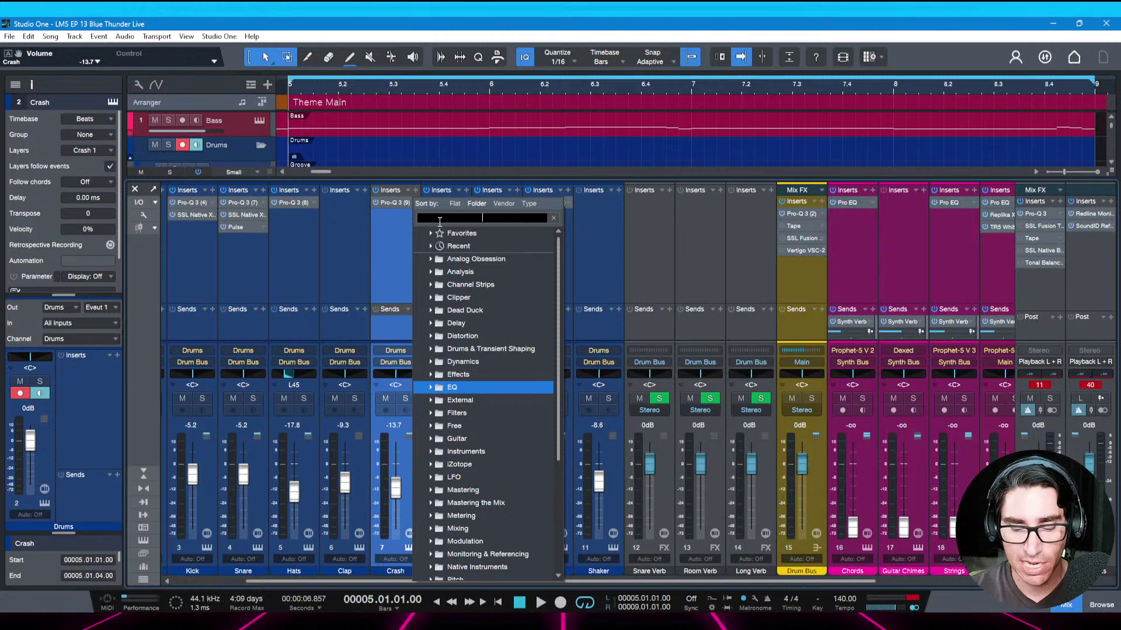
text(repl)
key(Return)
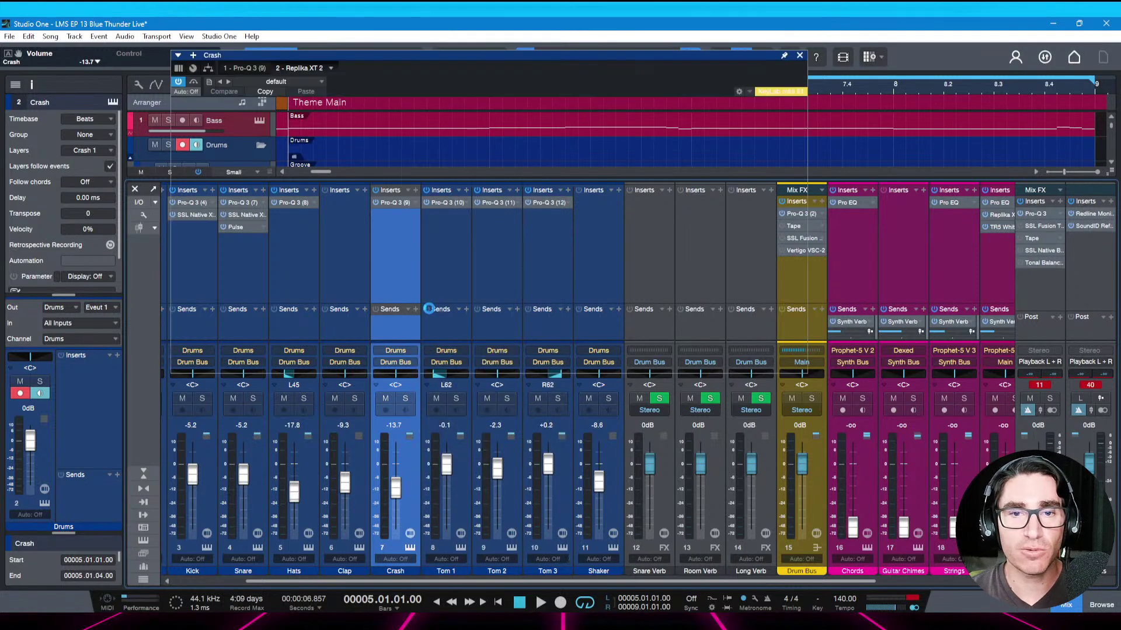
Load the user preset Stereoize (Haas) 20ms in the Crash channel's Replika XT and audition it
click(463, 109)
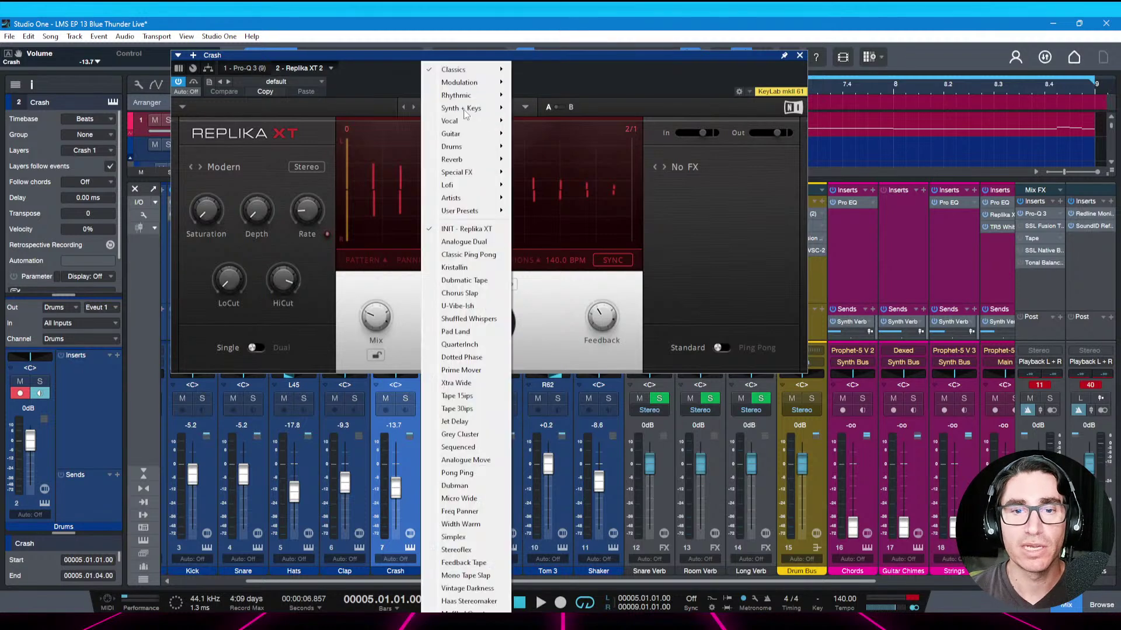
mouse_move(453, 212)
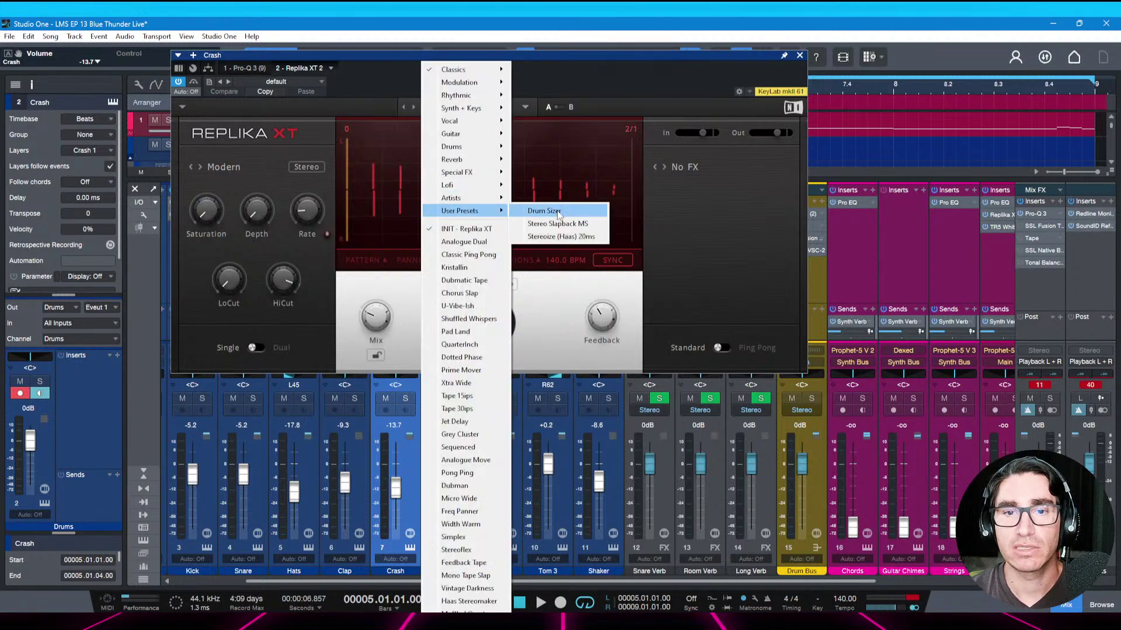
click(553, 237)
key(space)
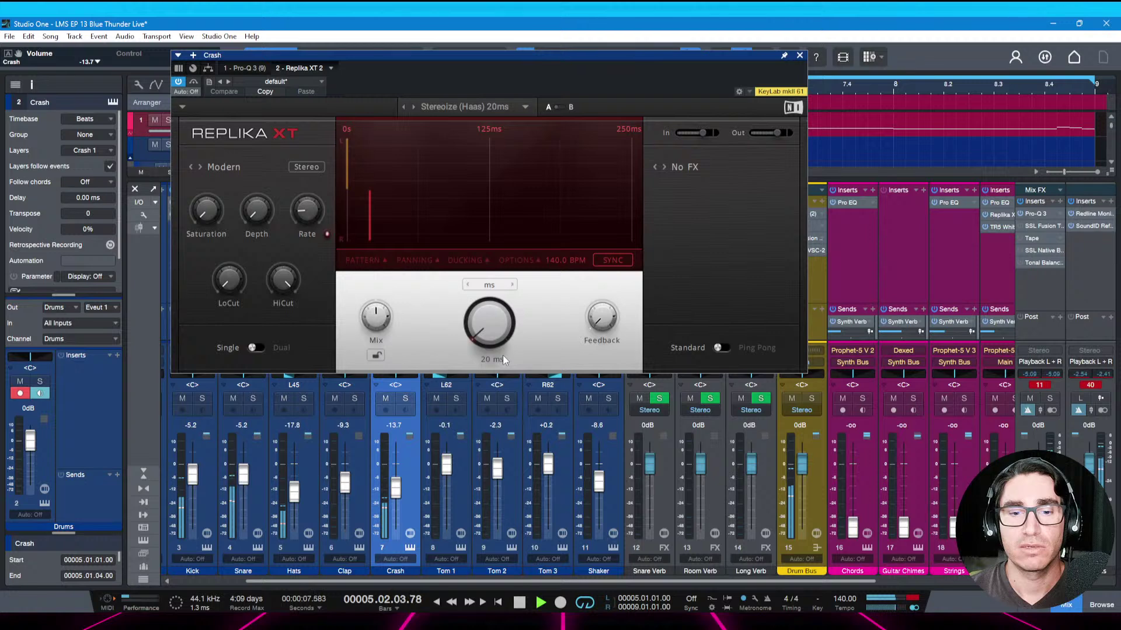
key(space)
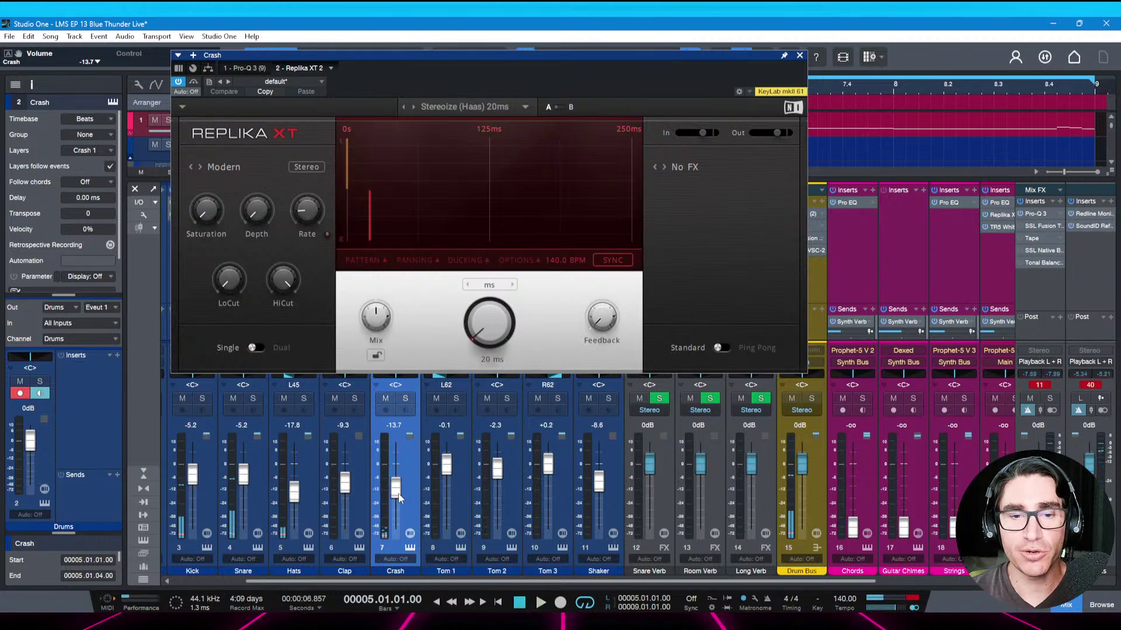
Lower the Crash channel's volume to -24.2 dB during playback, close the delay, and save the song
key(space)
drag(399, 497, 400, 505)
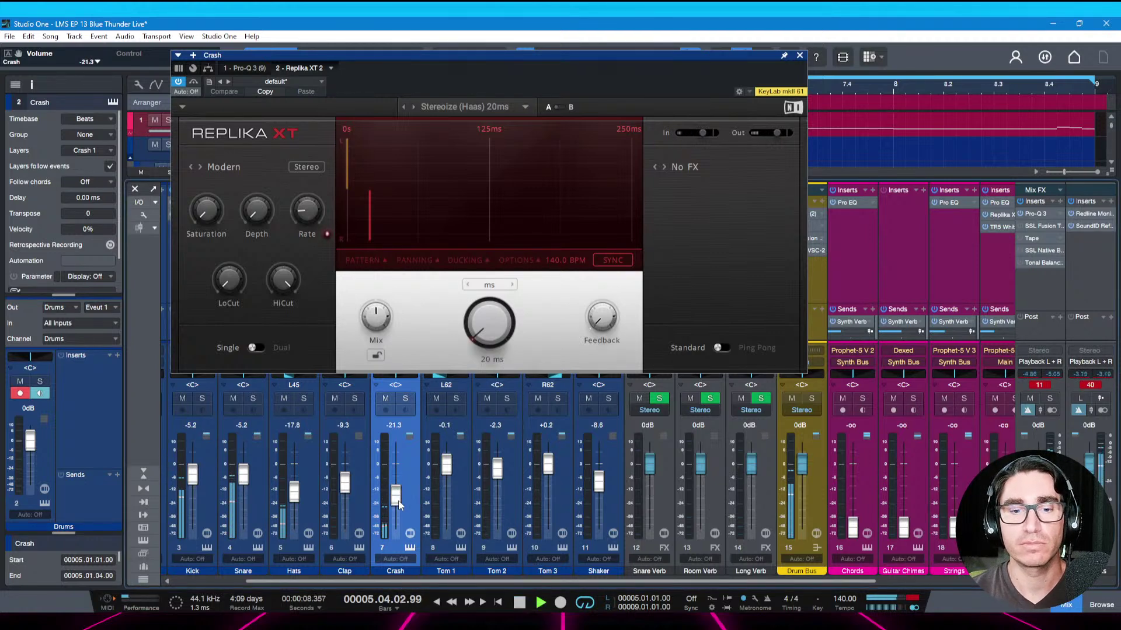
key(space)
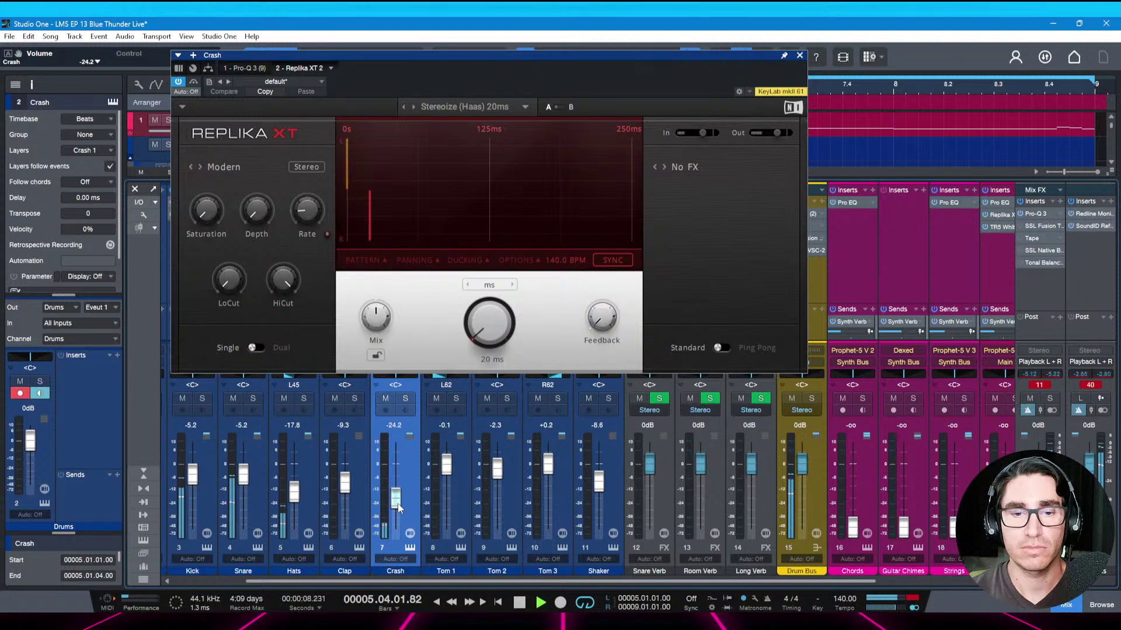
key(space)
key(space)
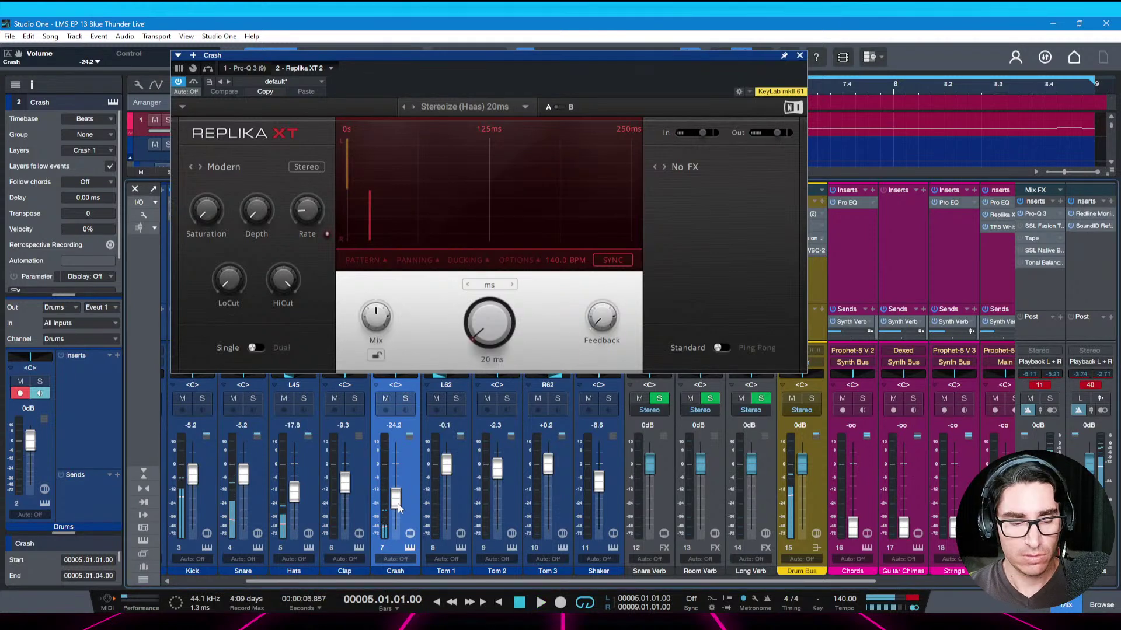
key(Escape)
key(space)
key(ctrl+s)
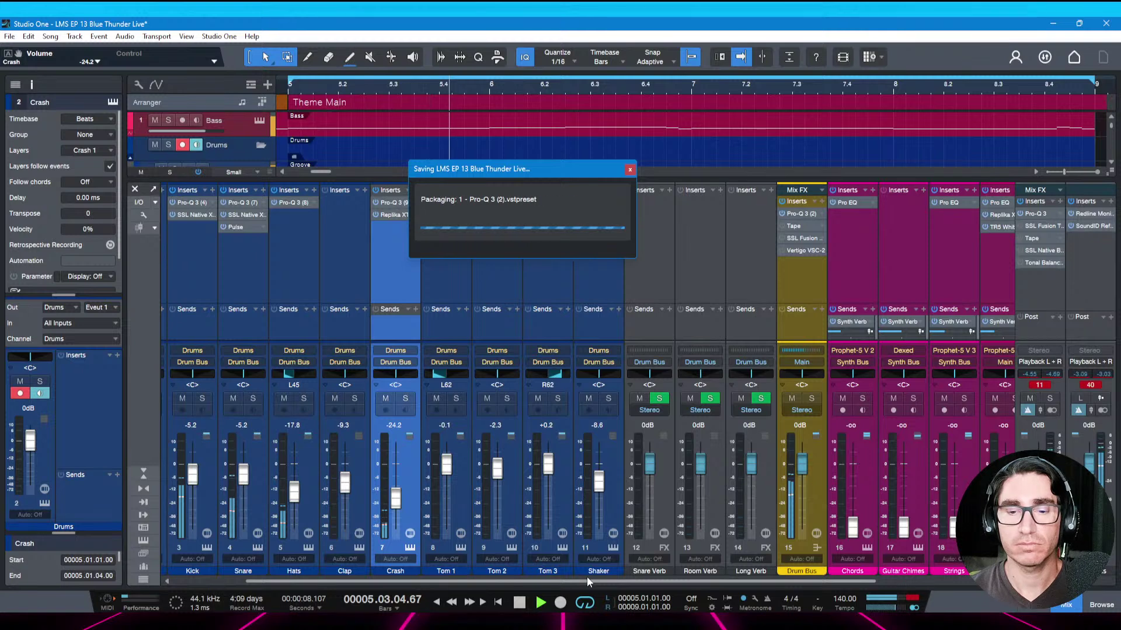
Bring up the synth volumes during playback: Chords to -3.1 dB, Lead to -5.4 dB, and Guitar Chimes to -7.2 dB
drag(582, 583, 721, 586)
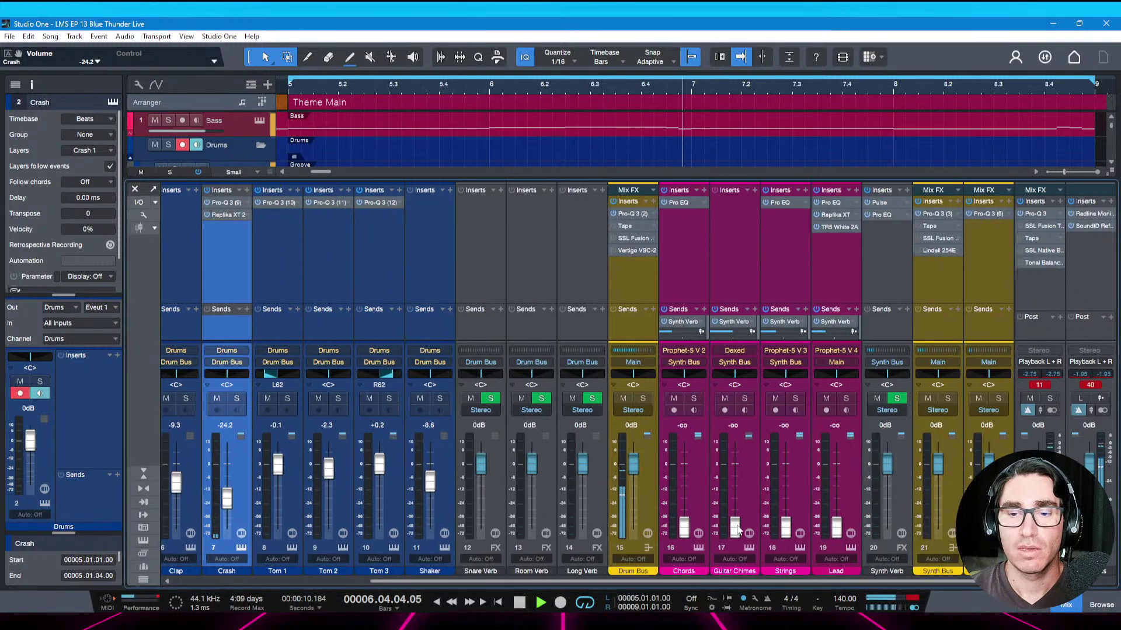
drag(689, 530, 684, 471)
drag(836, 527, 836, 472)
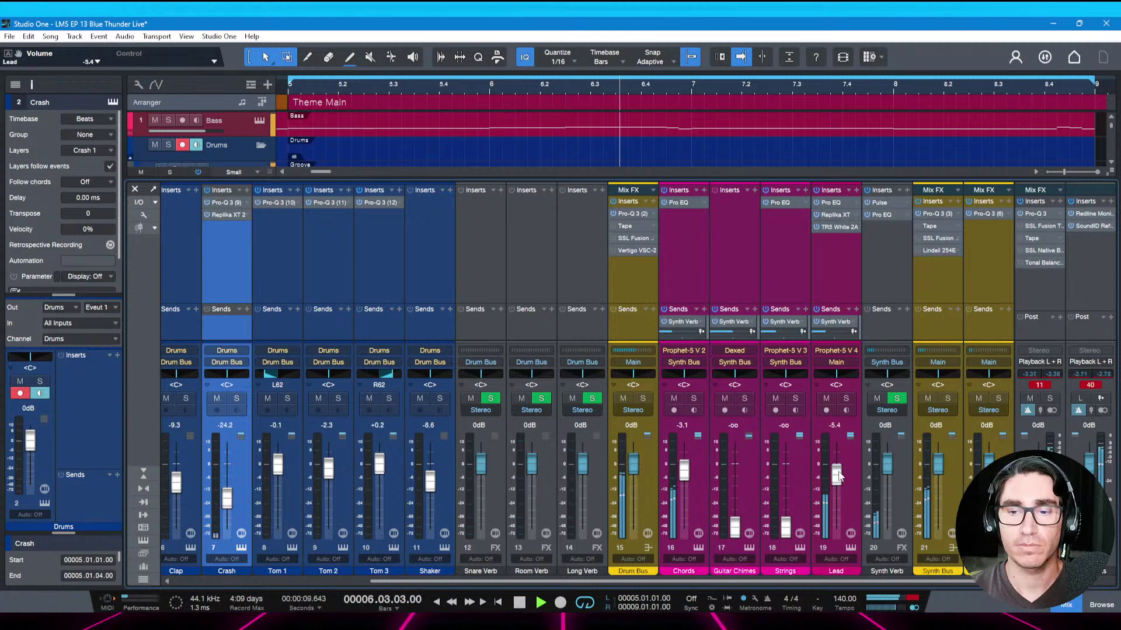
drag(730, 536, 735, 483)
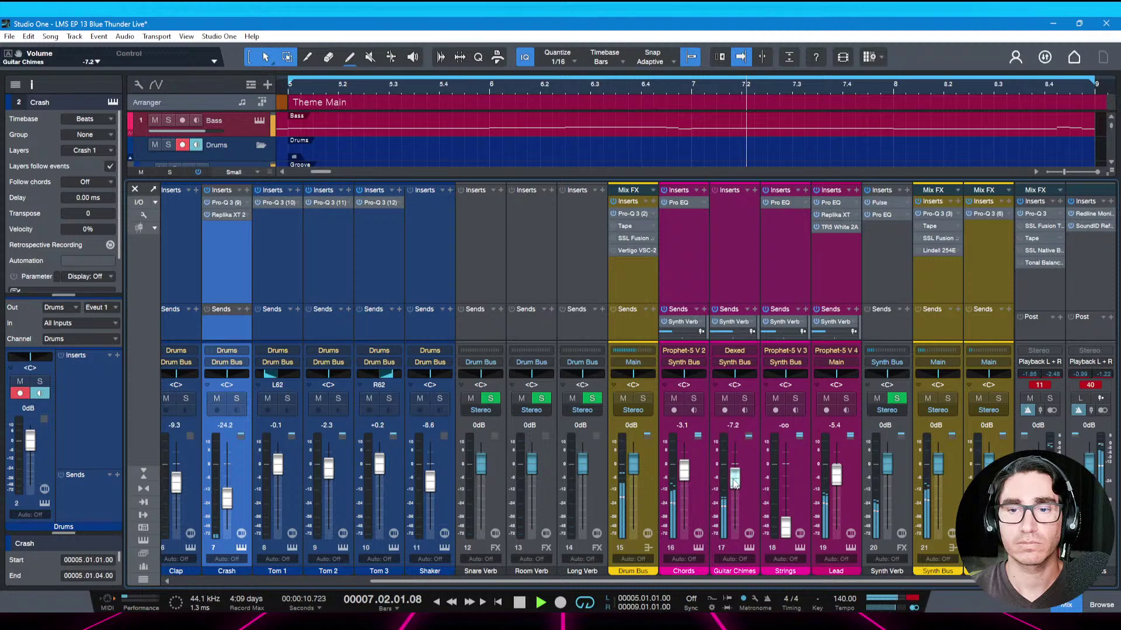
Solo the Guitar Chimes channel and insert Pro EQ on it
click(745, 399)
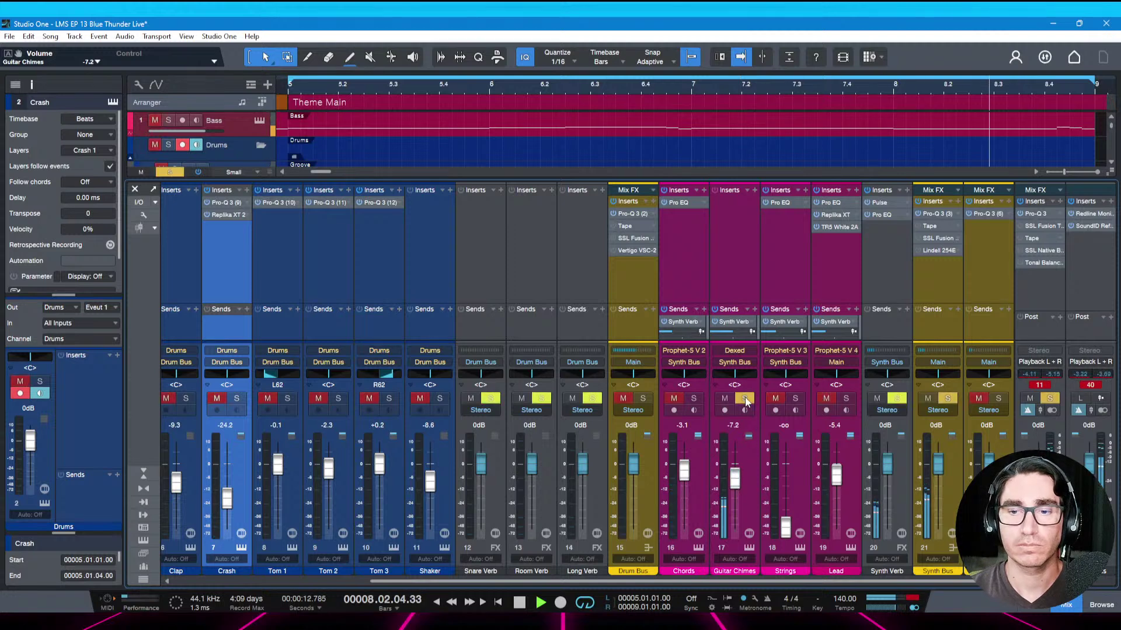
click(755, 190)
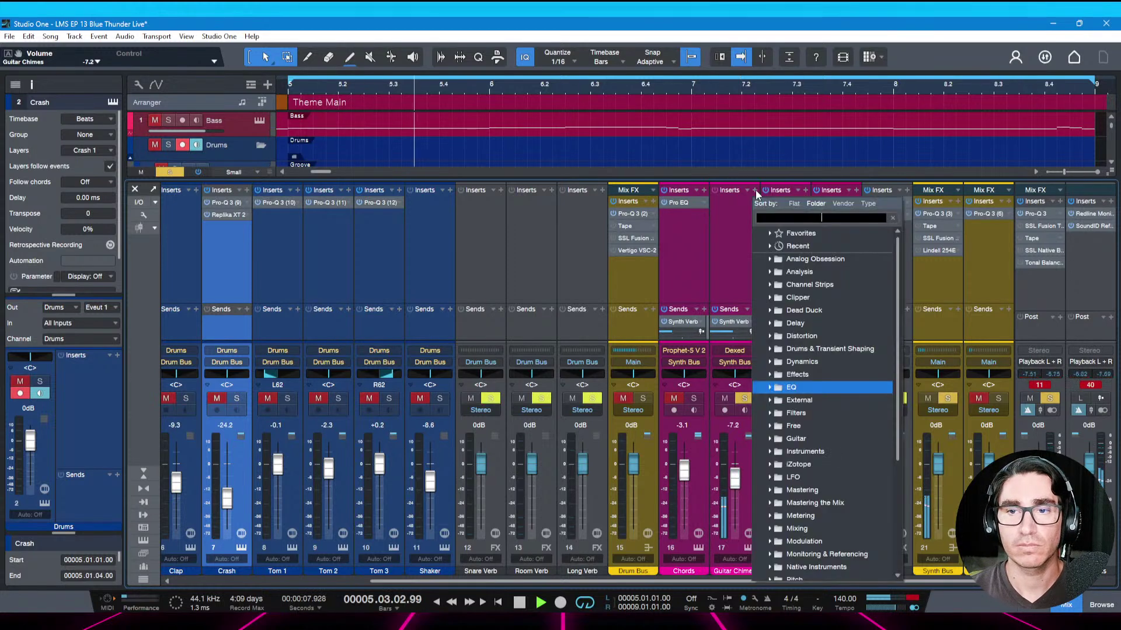
text(pro)
key(Return)
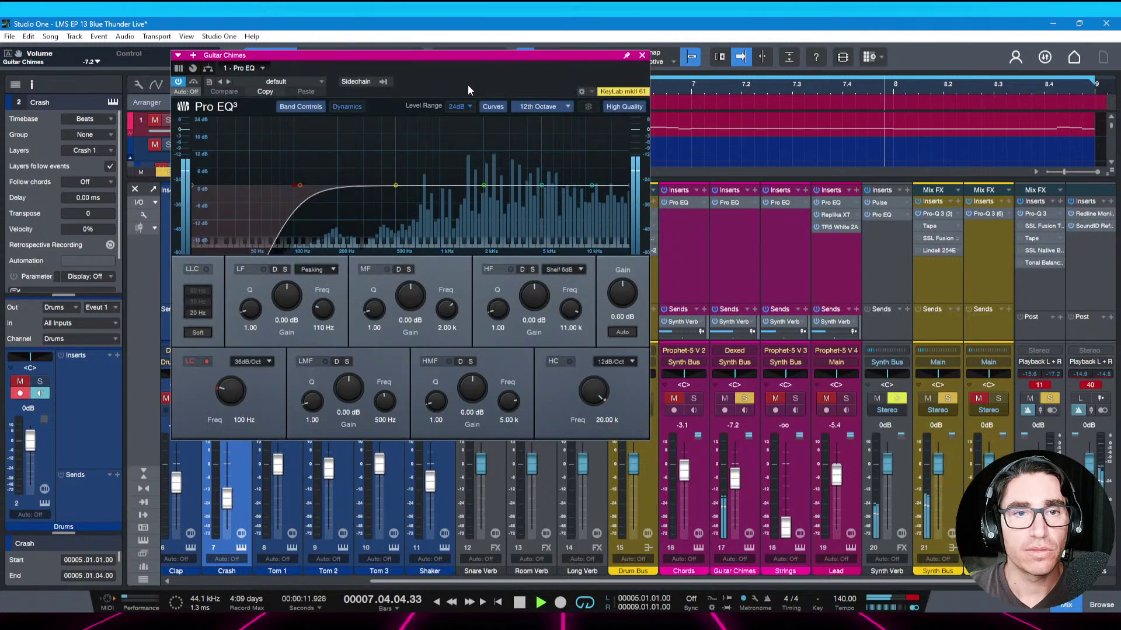
drag(457, 54, 468, 76)
Set the Guitar Chimes EQ's low cut to 24dB/Oct at 562 Hz
click(262, 384)
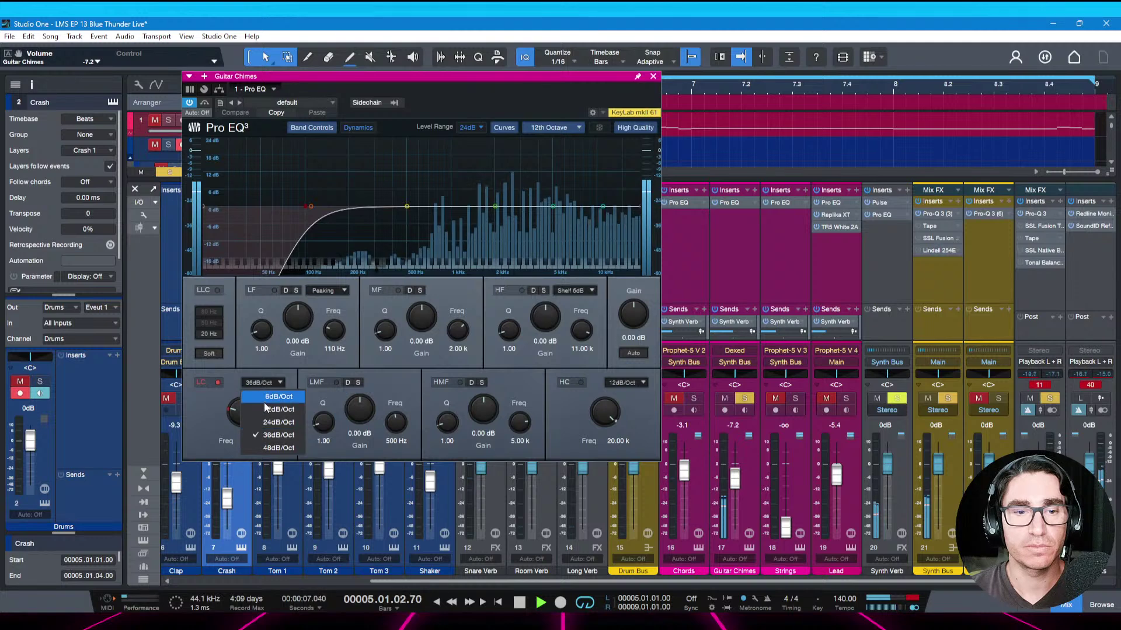
click(268, 419)
drag(243, 413, 250, 385)
Enable a 24dB/Oct high cut at 6.40 kHz in the Guitar Chimes EQ, compare it on and off, and save the song
click(581, 383)
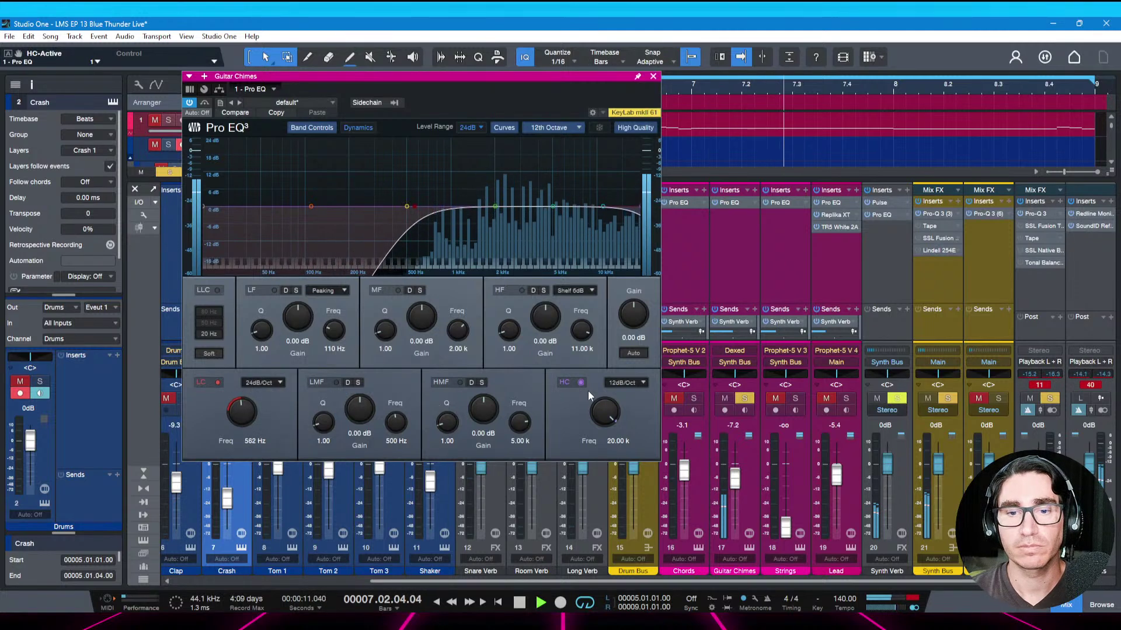
click(619, 383)
click(610, 417)
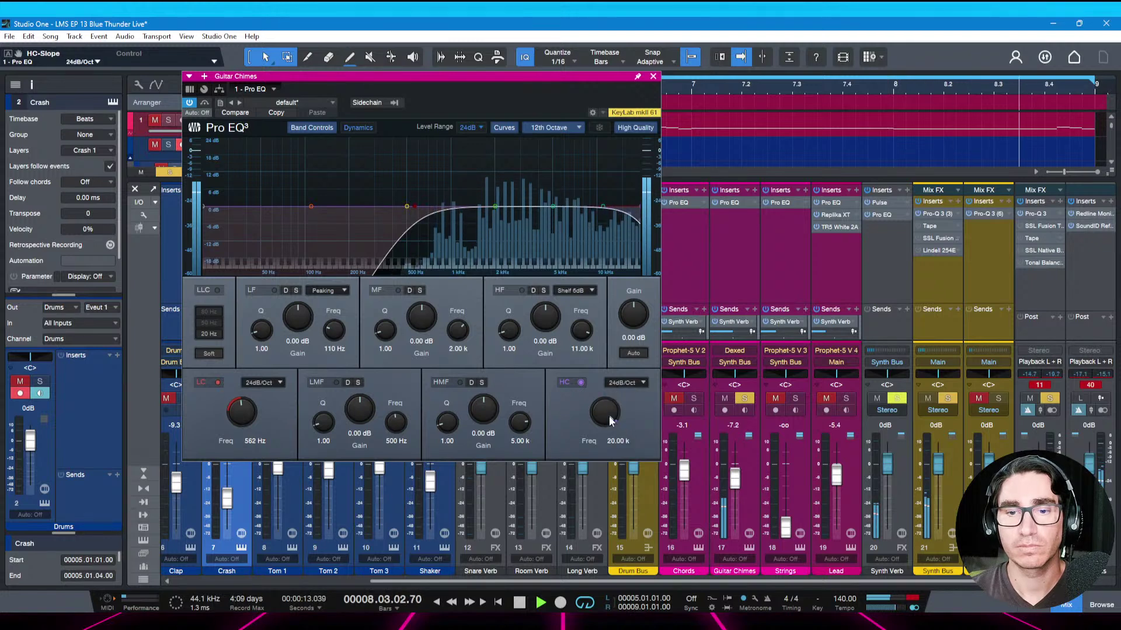
drag(609, 416, 601, 437)
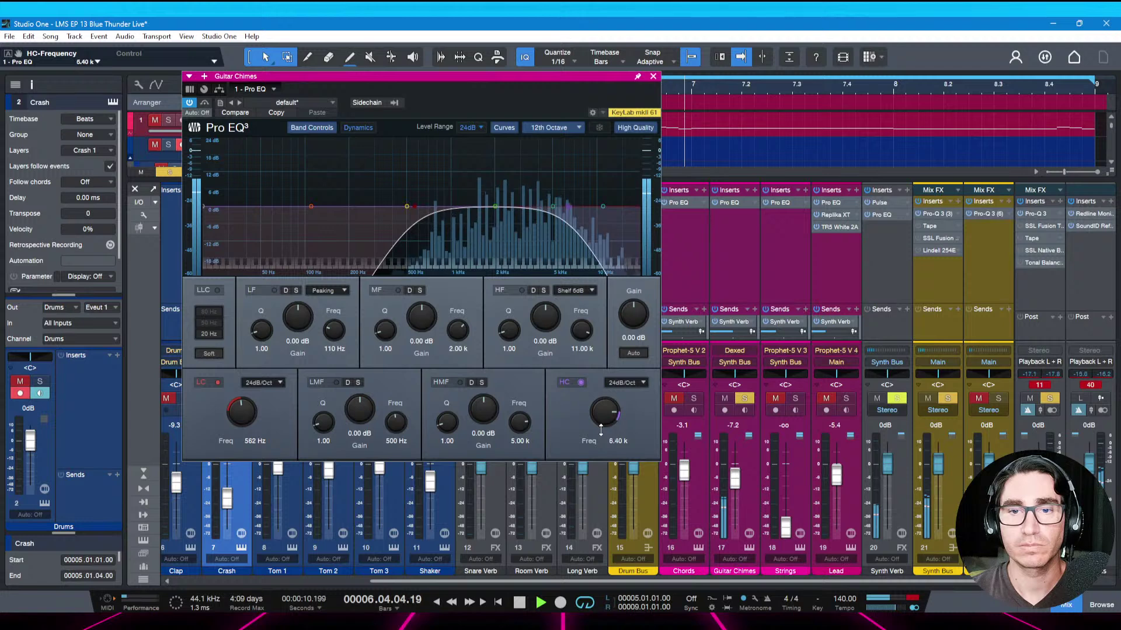
click(580, 383)
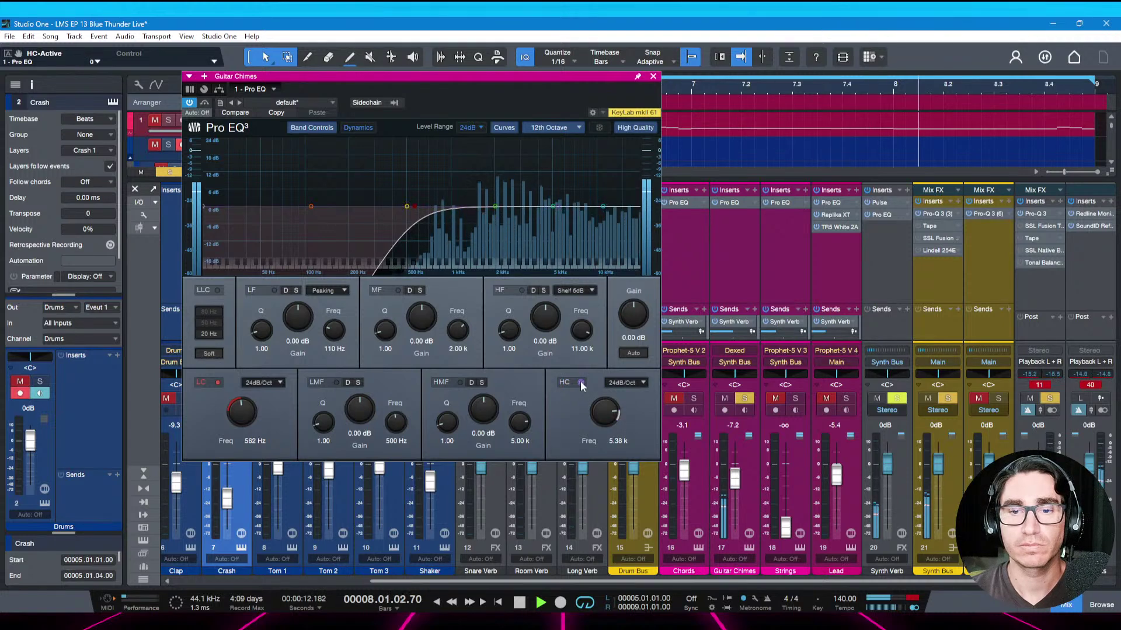
click(580, 383)
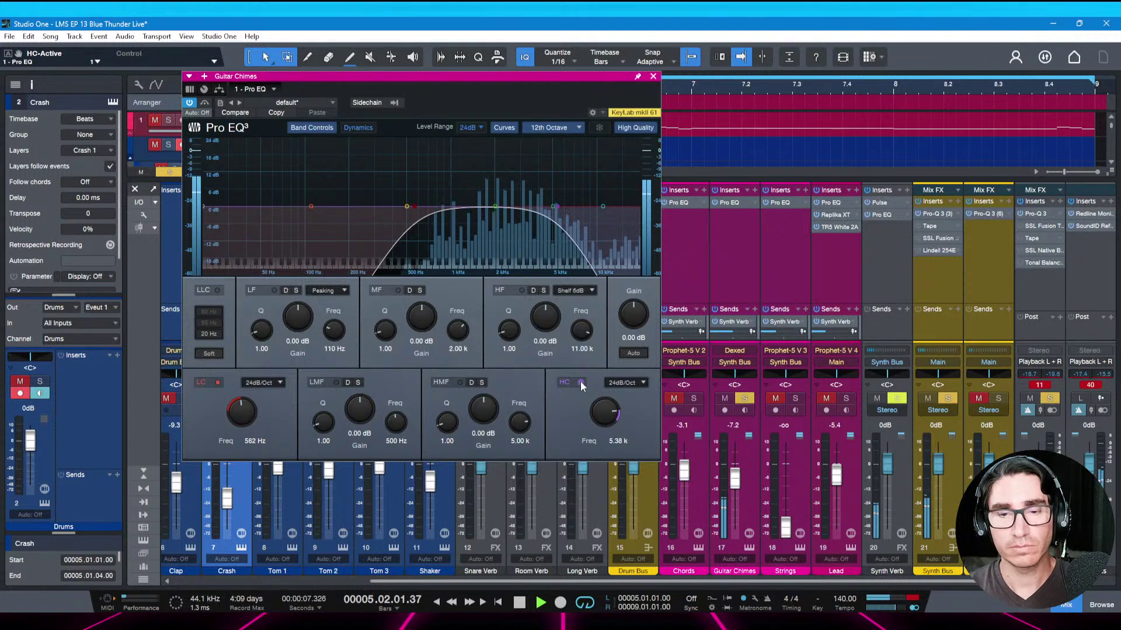
drag(596, 415, 596, 409)
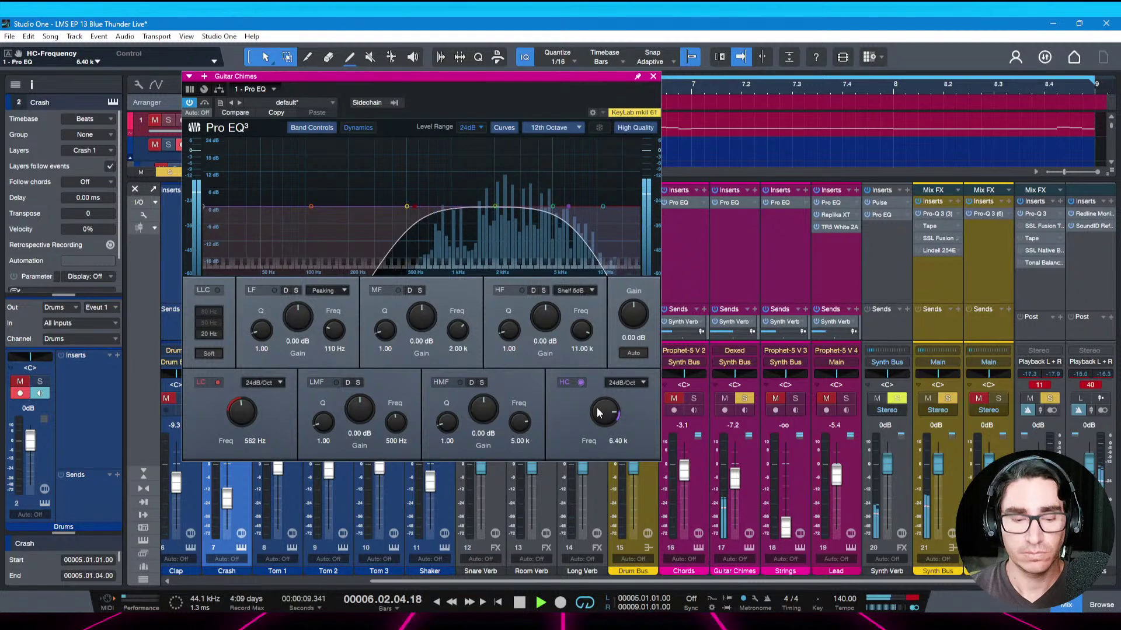
key(ctrl+s)
key(Escape)
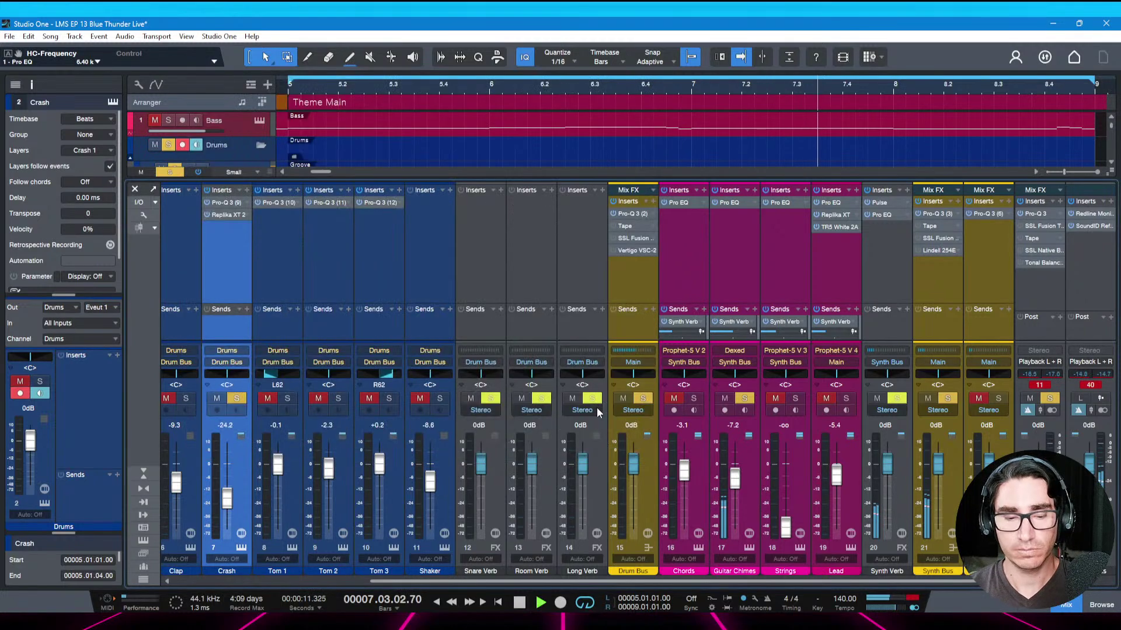
Clear the solo and rebalance the full mix, setting Bass to -1.1 dB and Guitar Chimes to -6.6 dB
key(s)
key(shift+s)
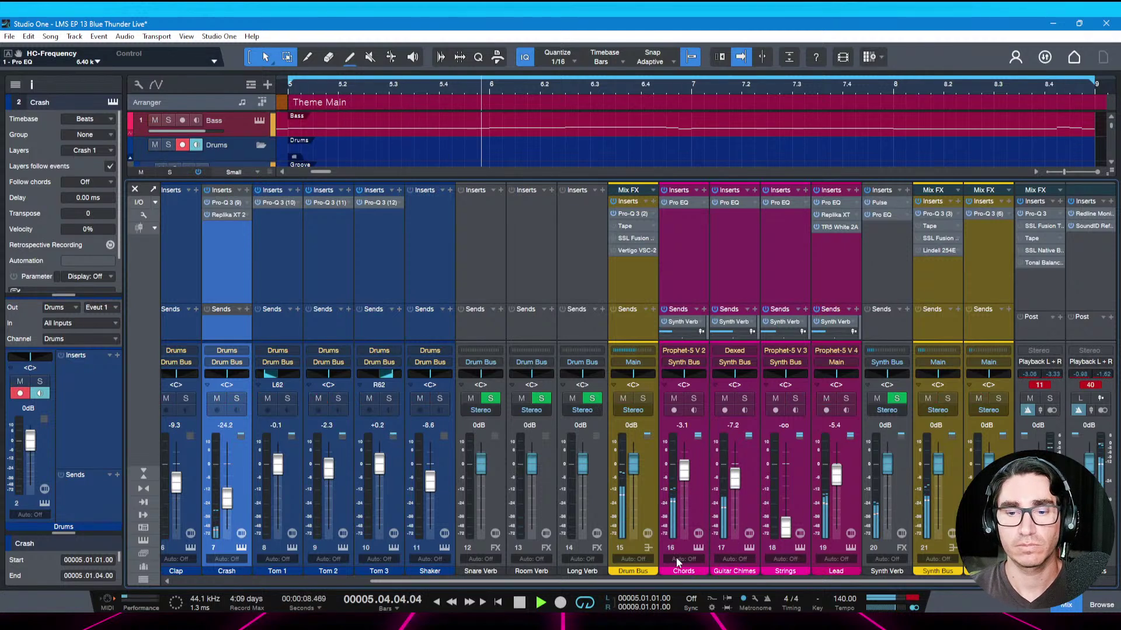
drag(660, 583, 422, 563)
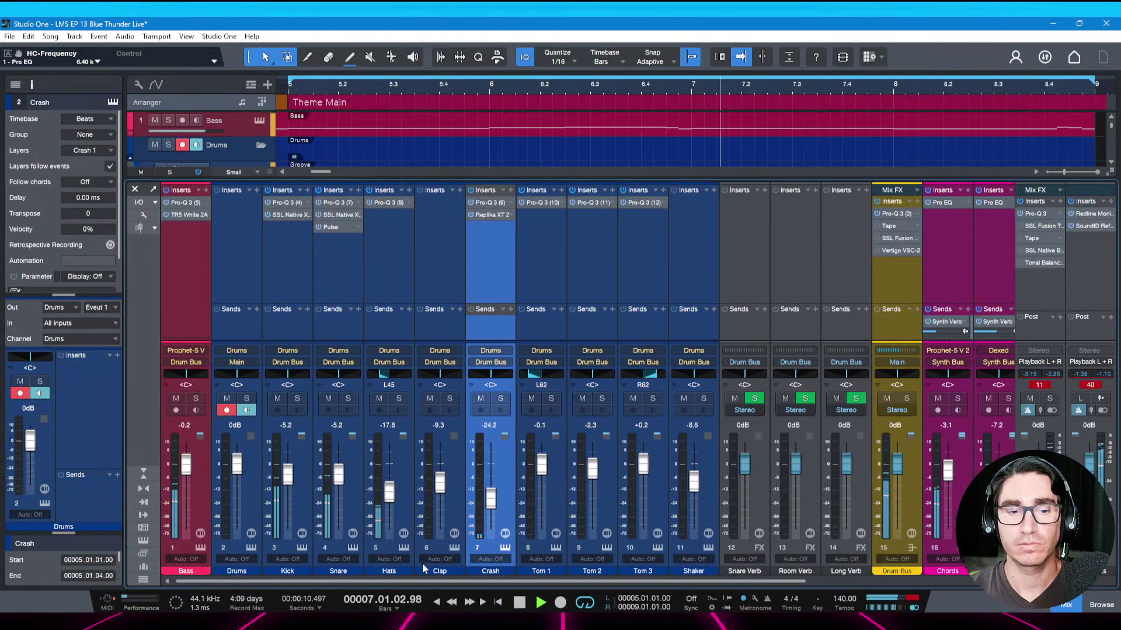
drag(187, 465, 187, 470)
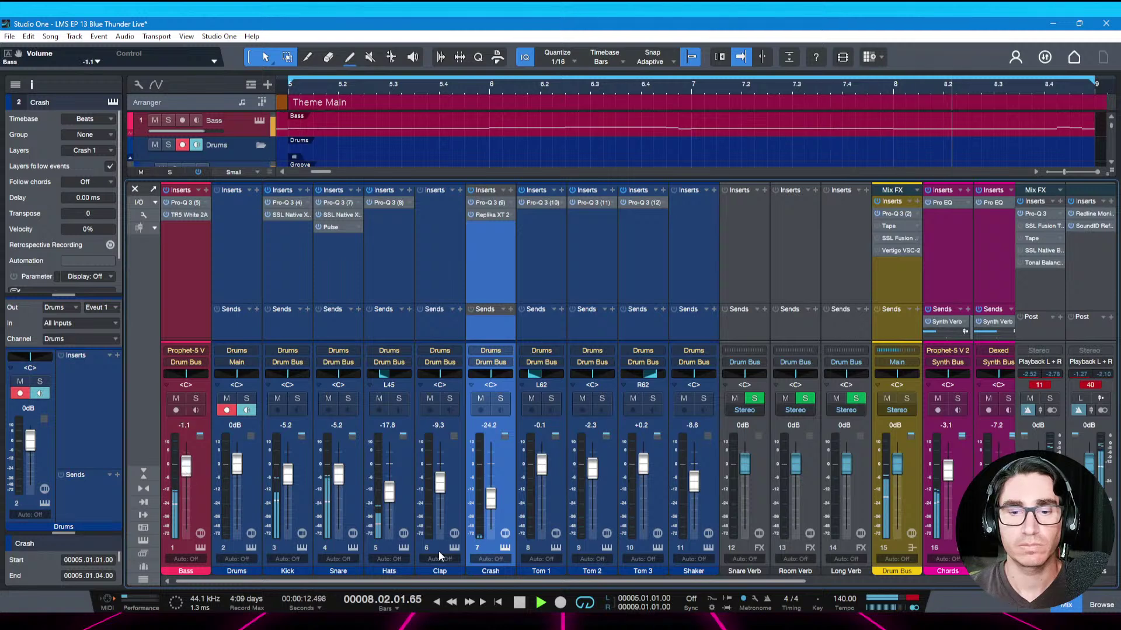
drag(598, 583, 808, 587)
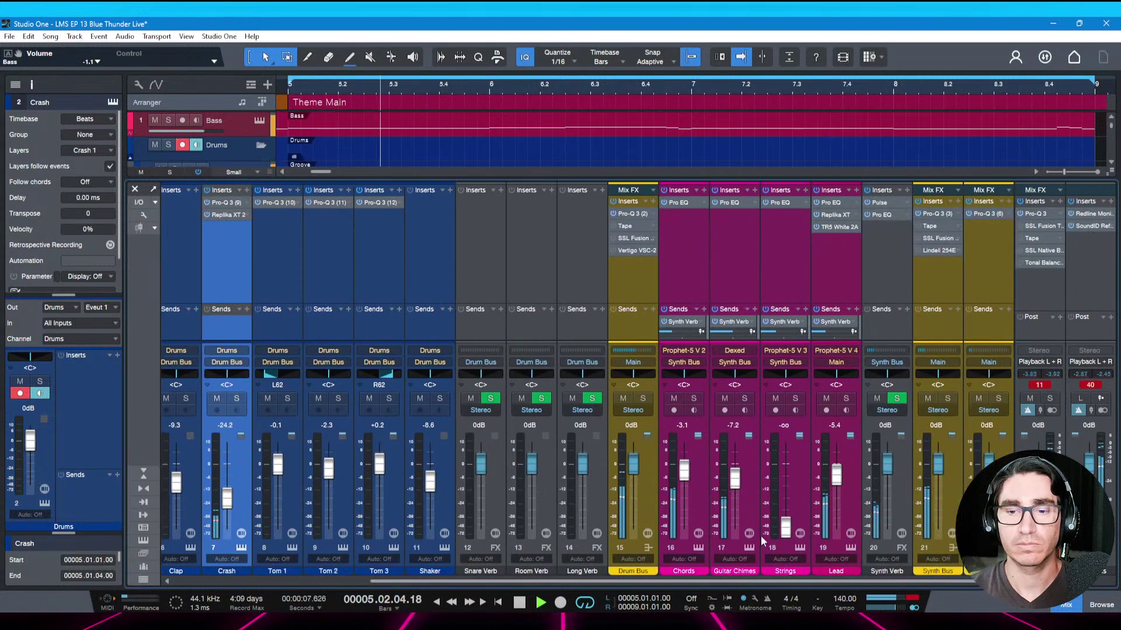
drag(735, 486, 735, 488)
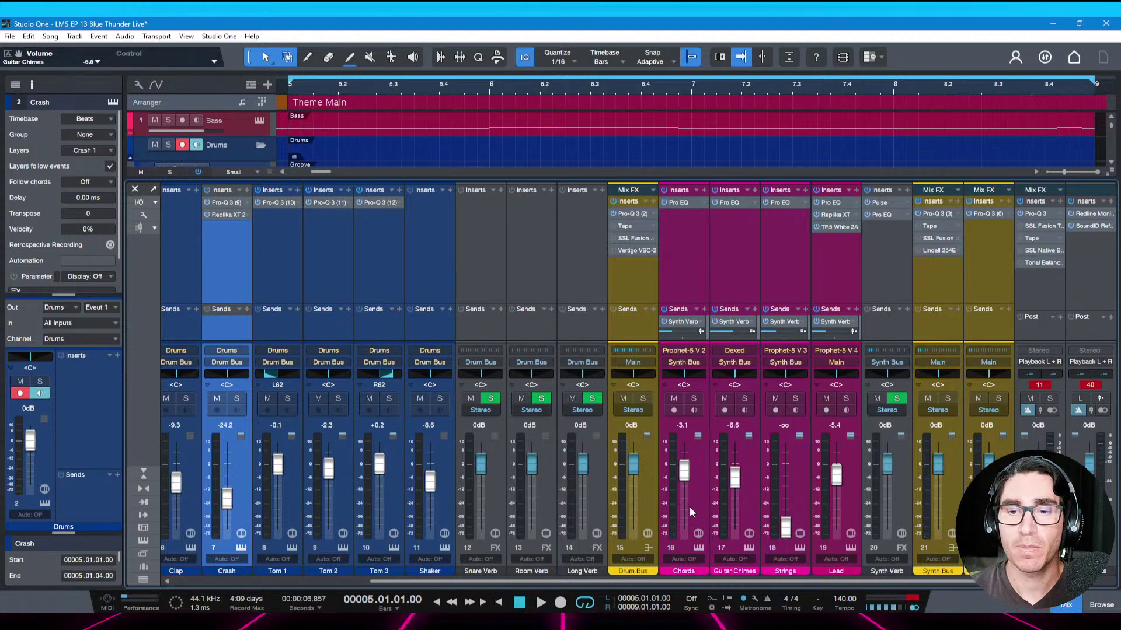
Play the loop with Chords soloed, switch the solo to Guitar Chimes, return to the full mix, and stop
click(694, 401)
key(space)
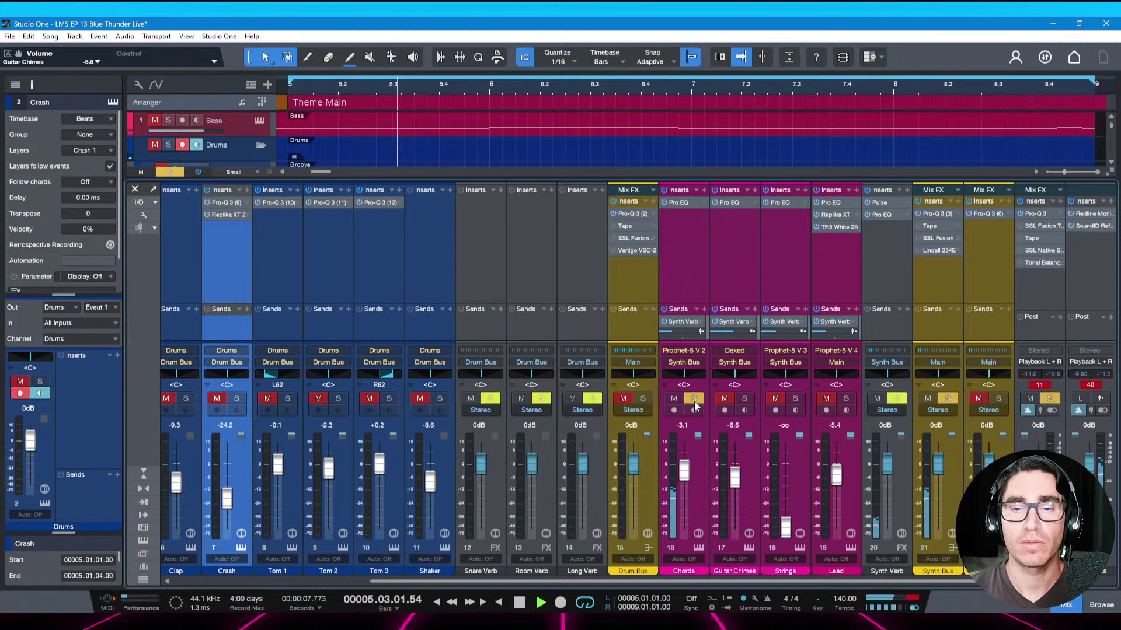
click(695, 401)
click(742, 399)
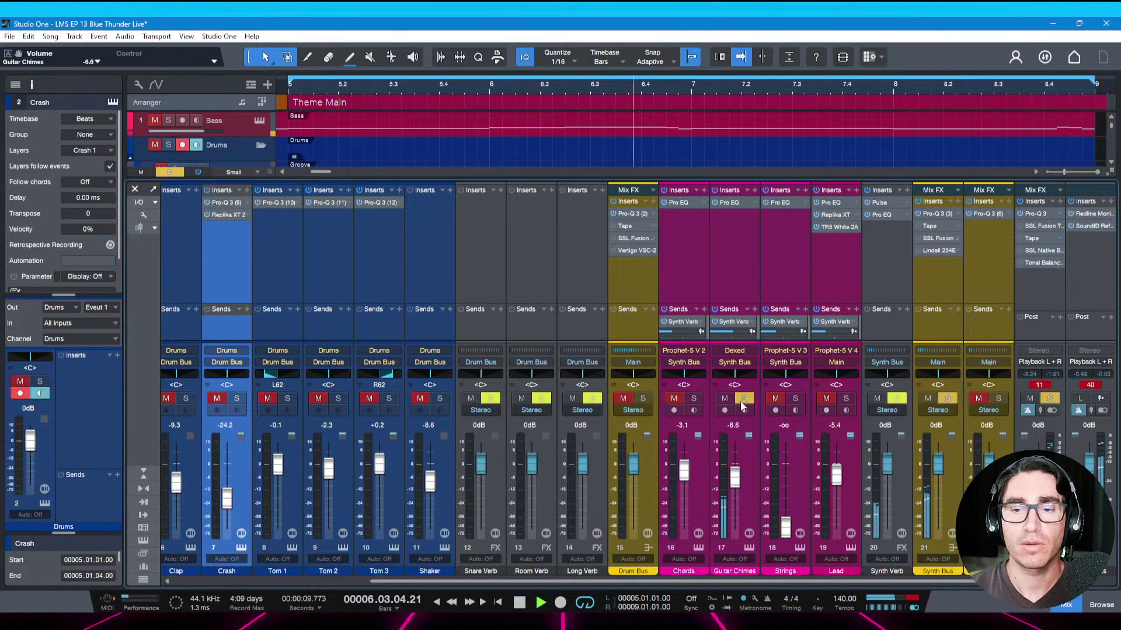
click(741, 401)
key(space)
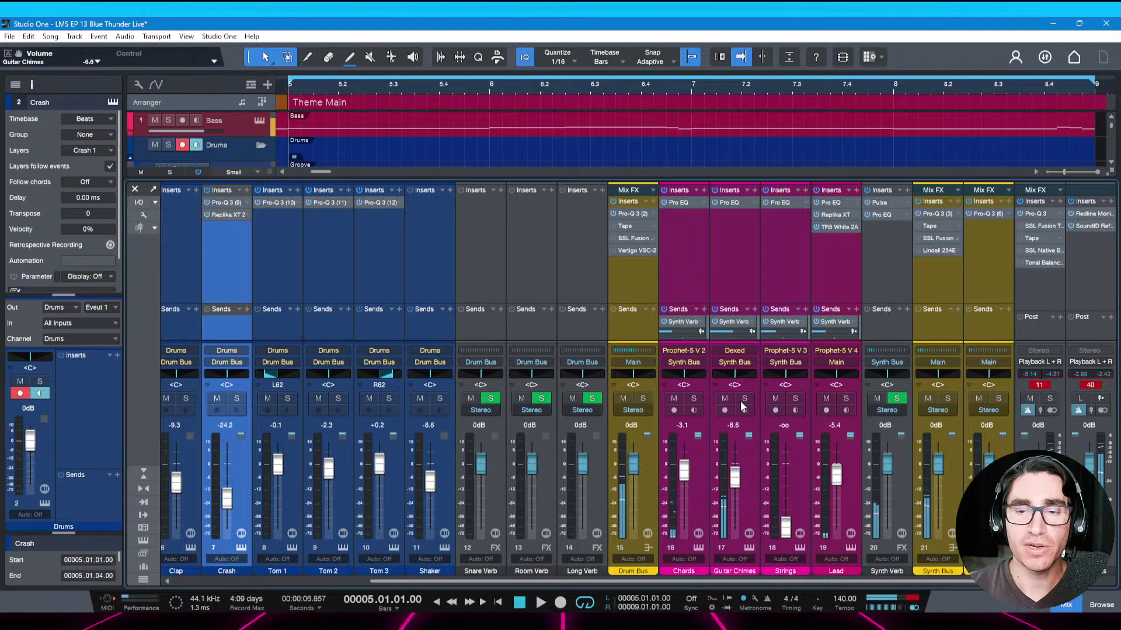
Save the song and insert the Replika XT delay after the EQ on the Guitar Chimes channel
key(ctrl+s)
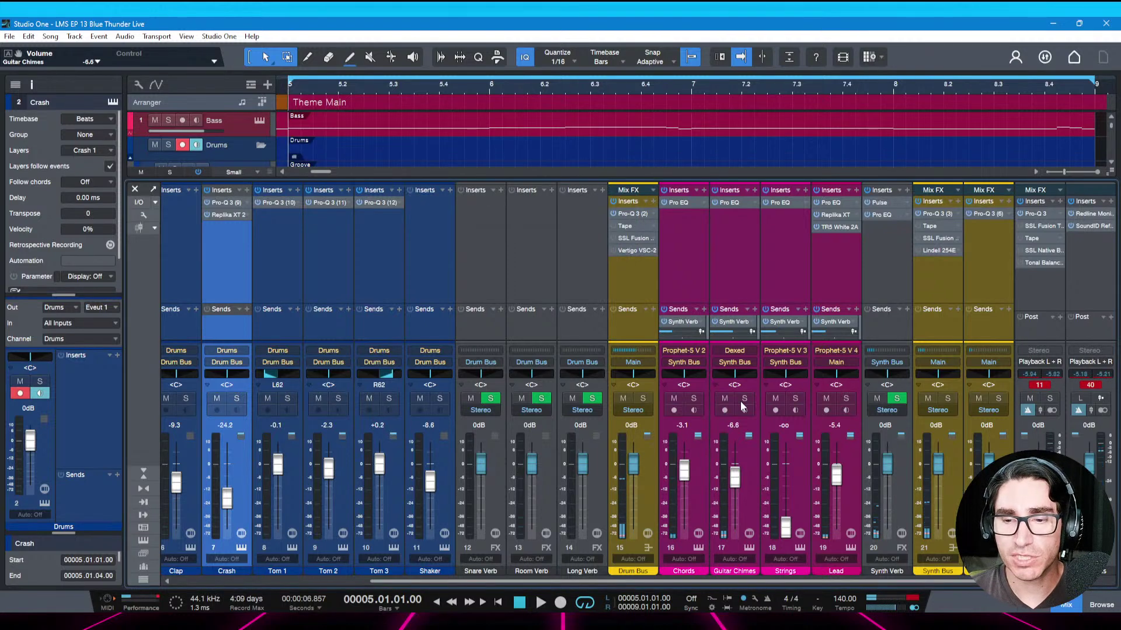
click(754, 190)
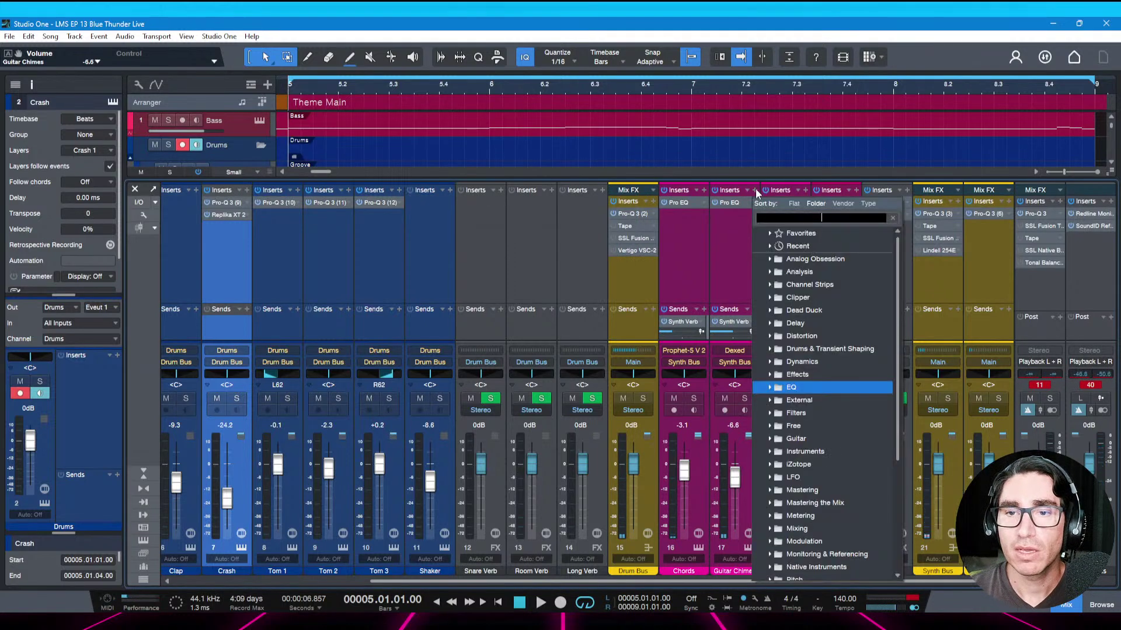
text(repl)
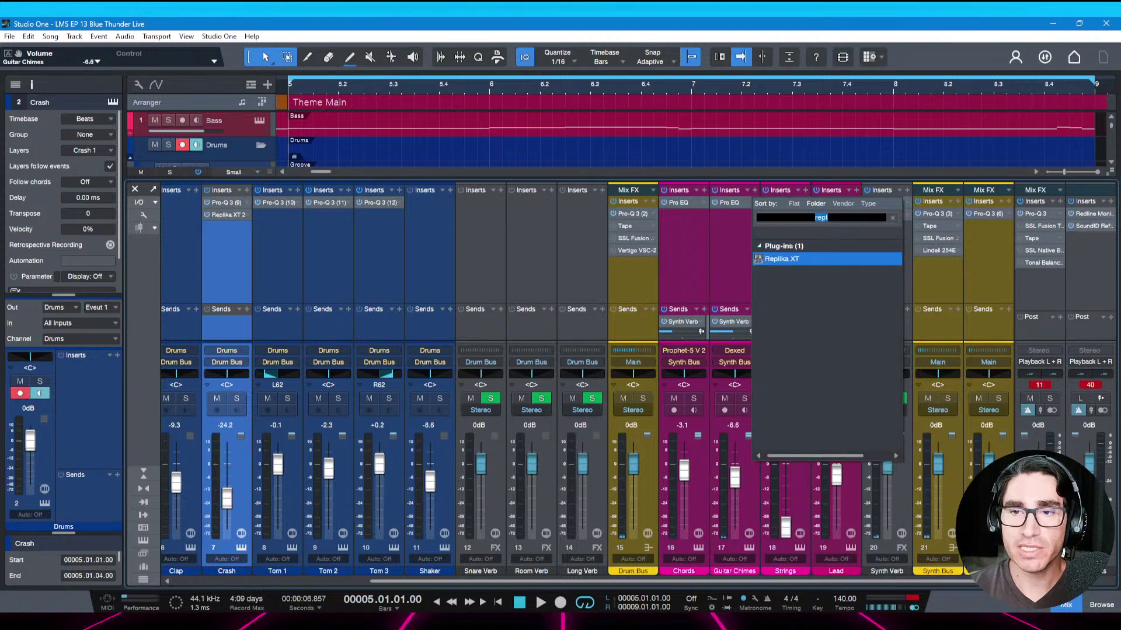
key(Return)
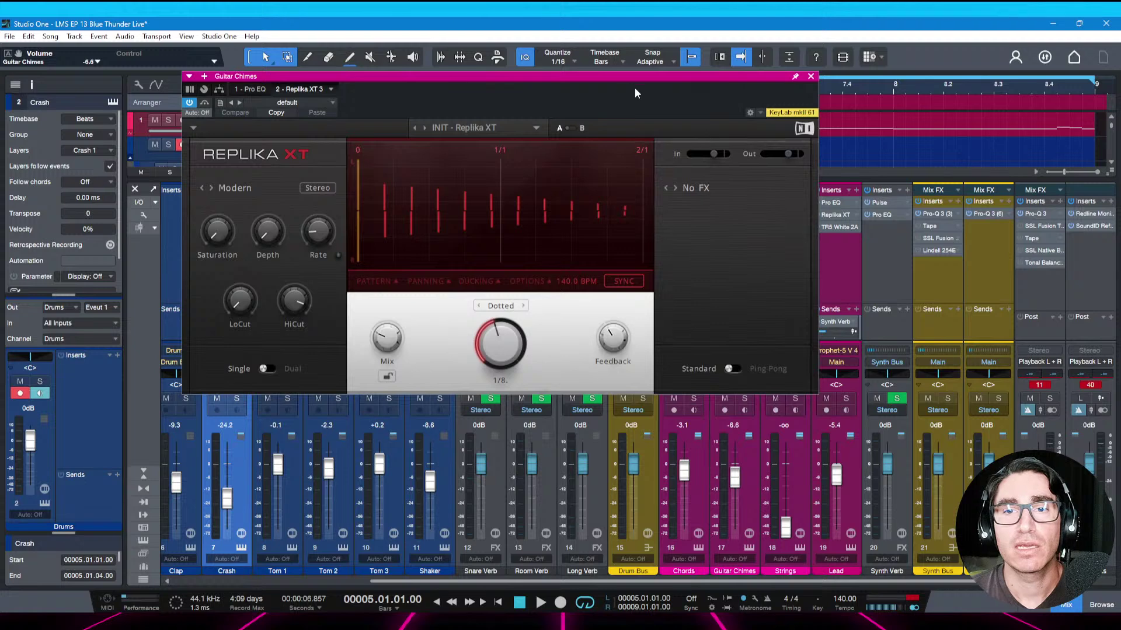
drag(635, 93, 629, 99)
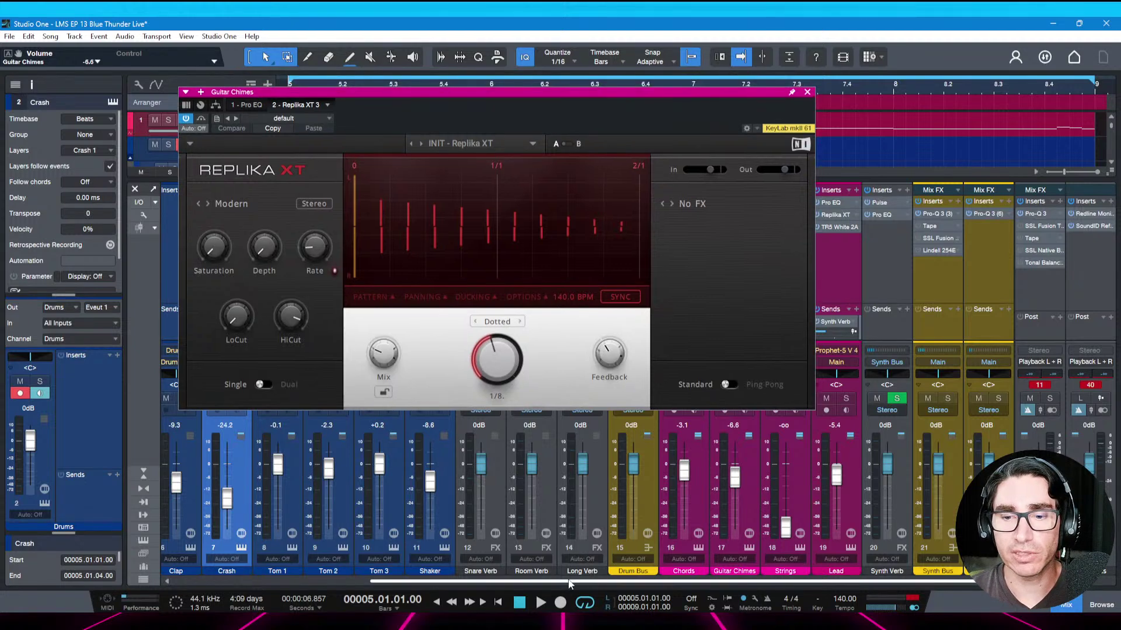
Load the Stereoize (Haas) 20ms preset into the Replika XT delay on Guitar Chimes
click(452, 151)
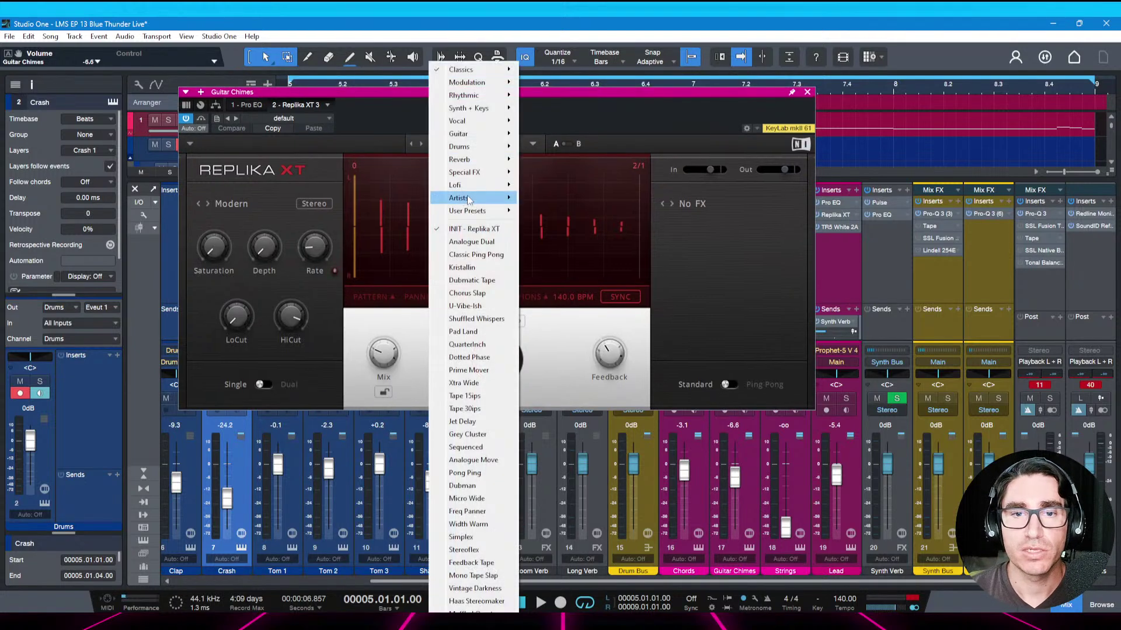
mouse_move(469, 213)
click(570, 237)
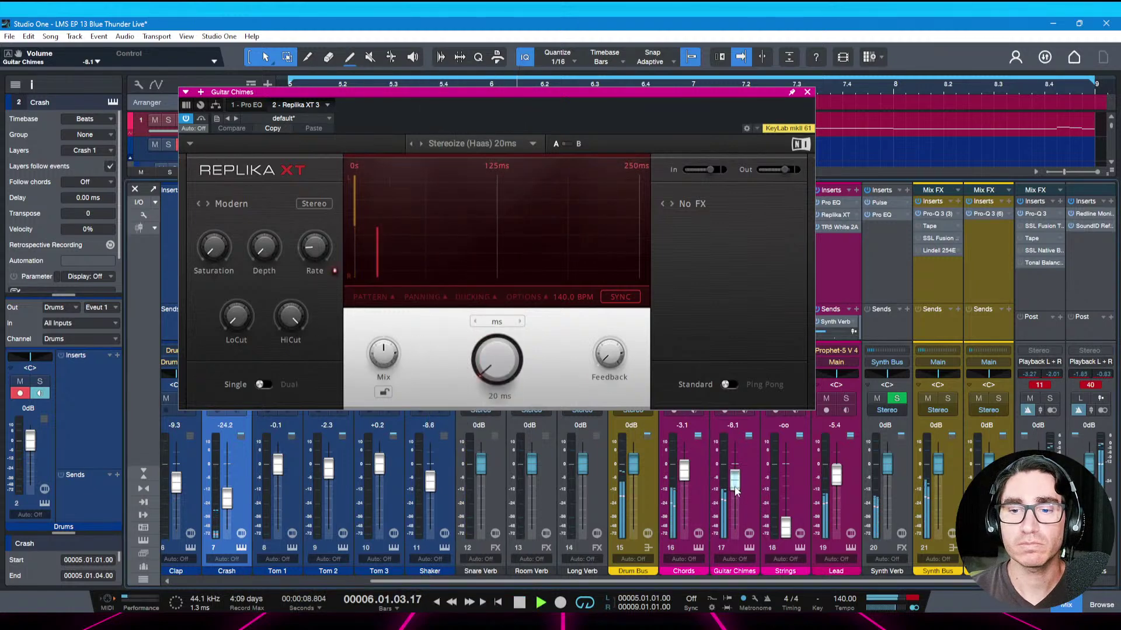
Rebalance the synths during playback to Guitar Chimes -14.3 dB, Chords -3.7 dB and Lead -4.6 dB, saving the song
drag(735, 478, 734, 495)
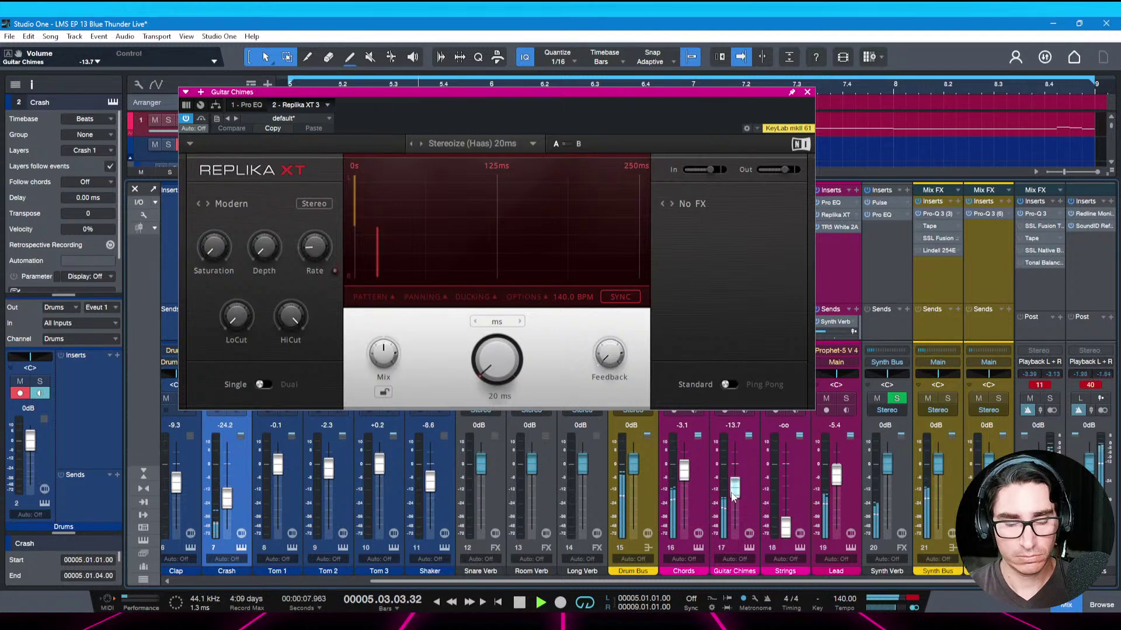
key(ctrl+s)
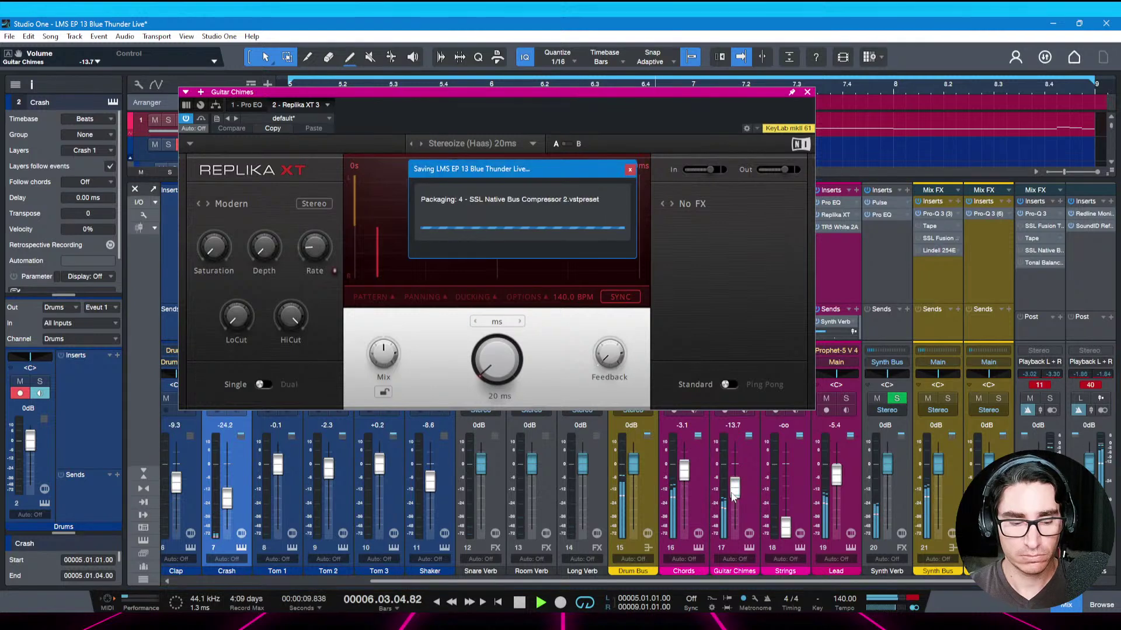
drag(732, 495, 732, 496)
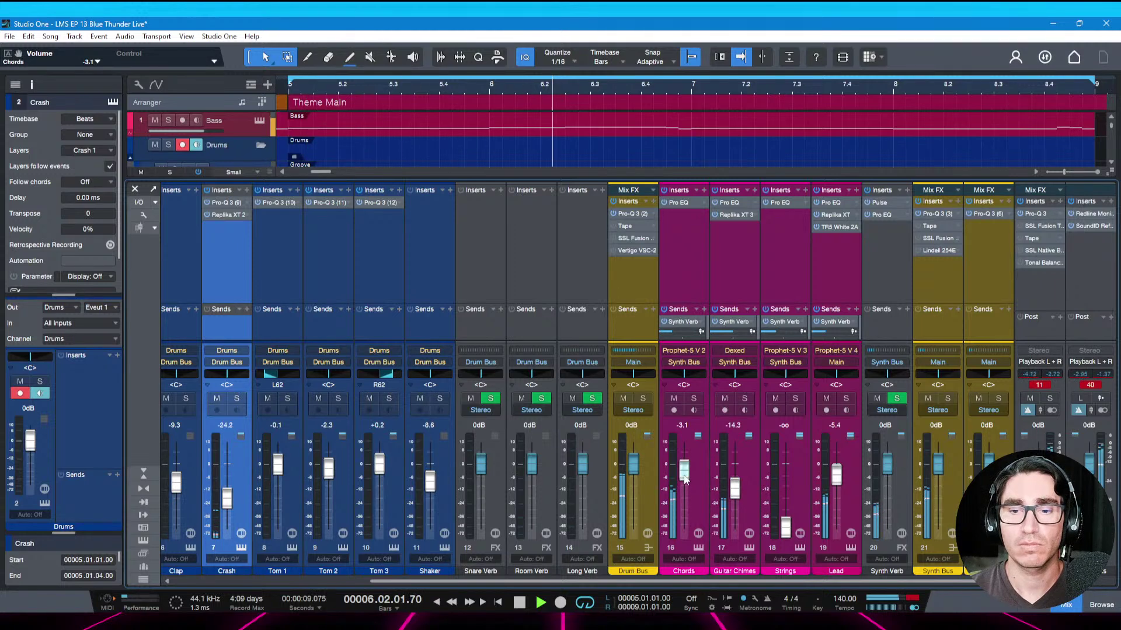
drag(685, 478, 684, 481)
key(ctrl+s)
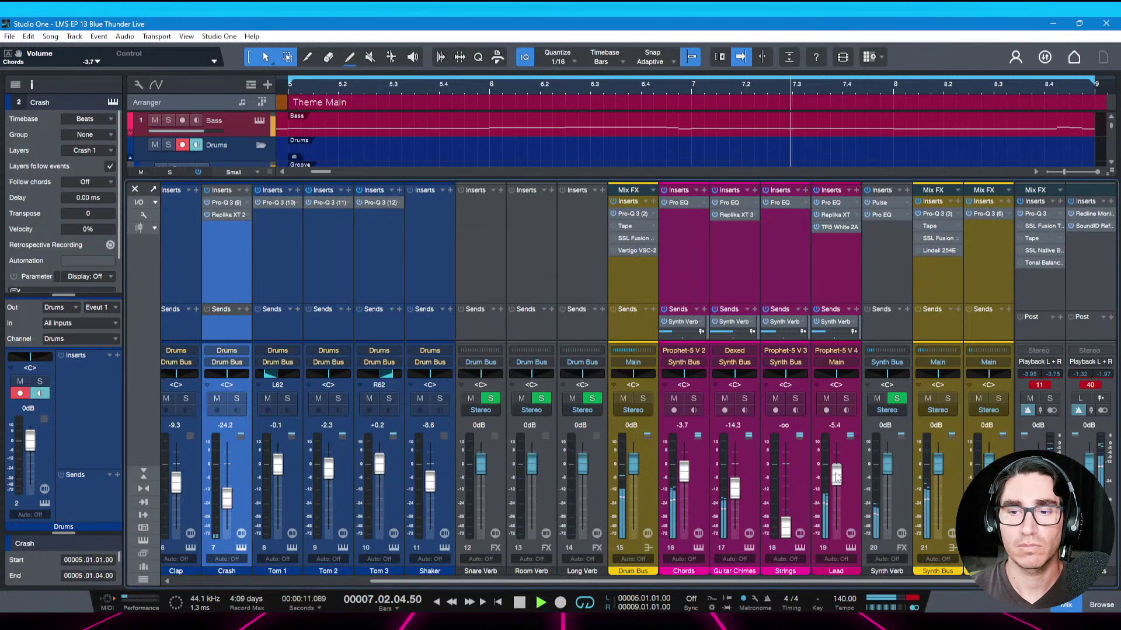
drag(836, 477, 836, 474)
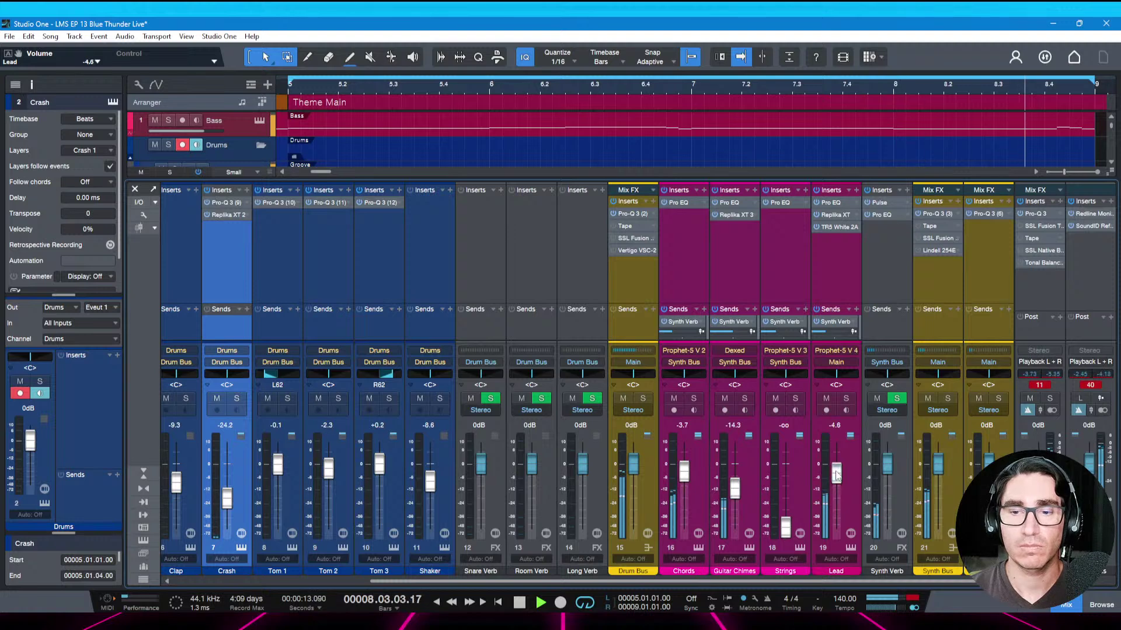
key(ctrl+s)
key(space)
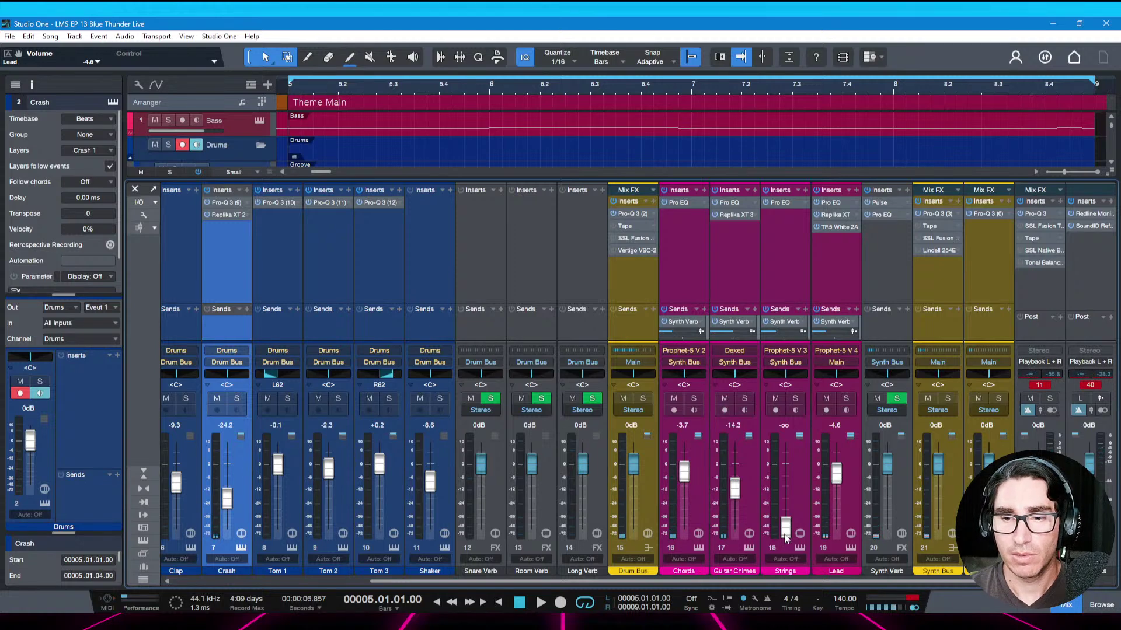
Play the beginning of the song briefly and set the loop range to the Theme Intro section
key(F3)
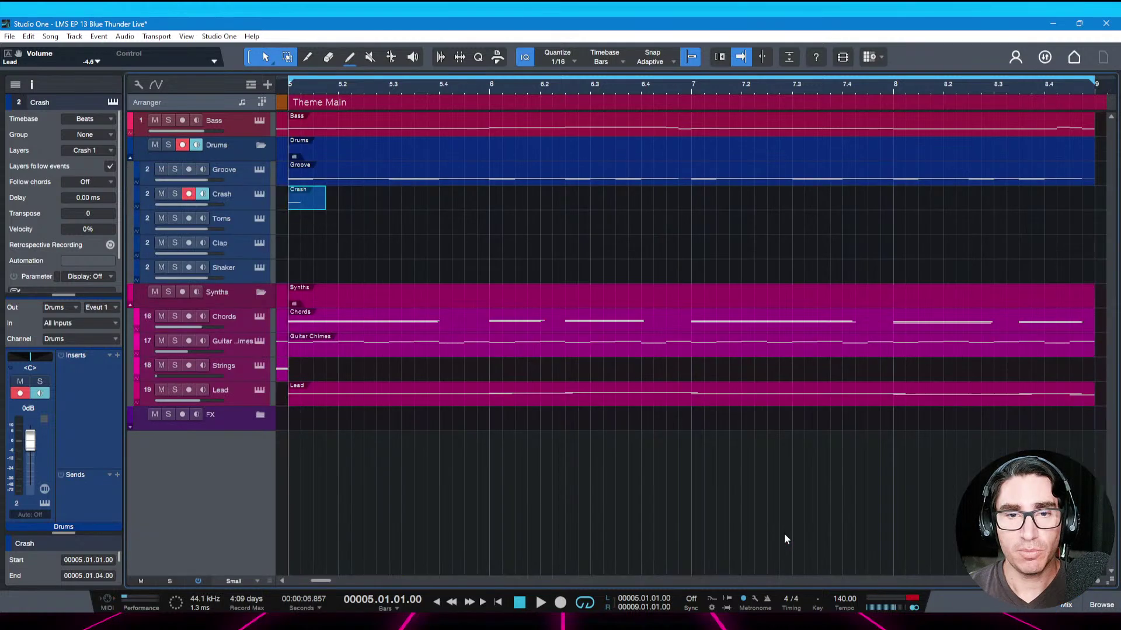
drag(488, 86, 488, 53)
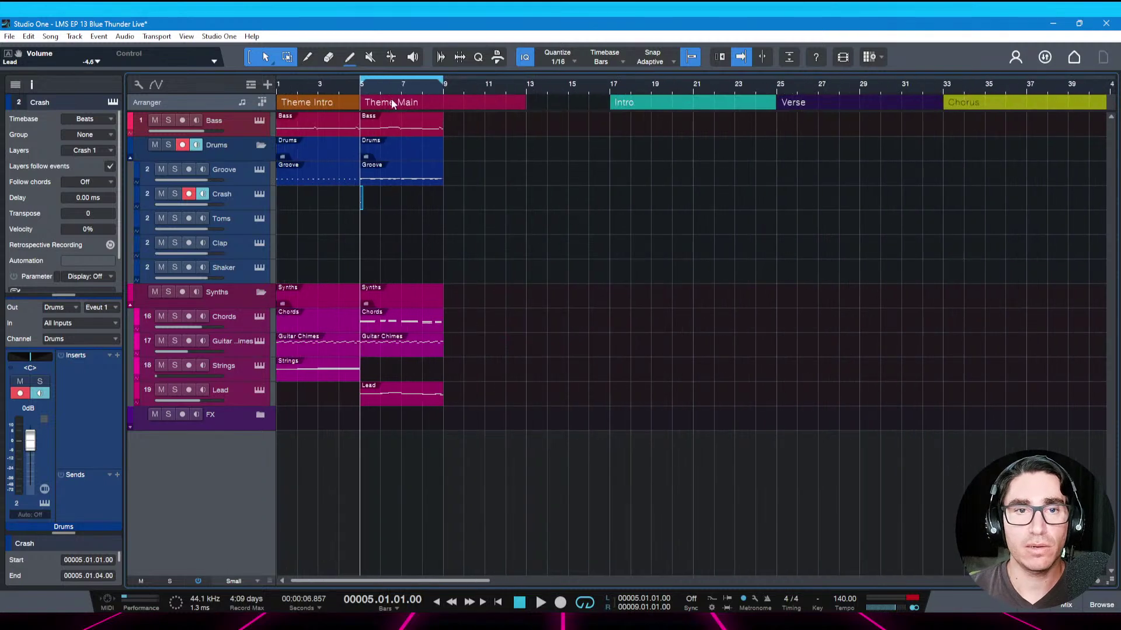
click(289, 87)
key(space)
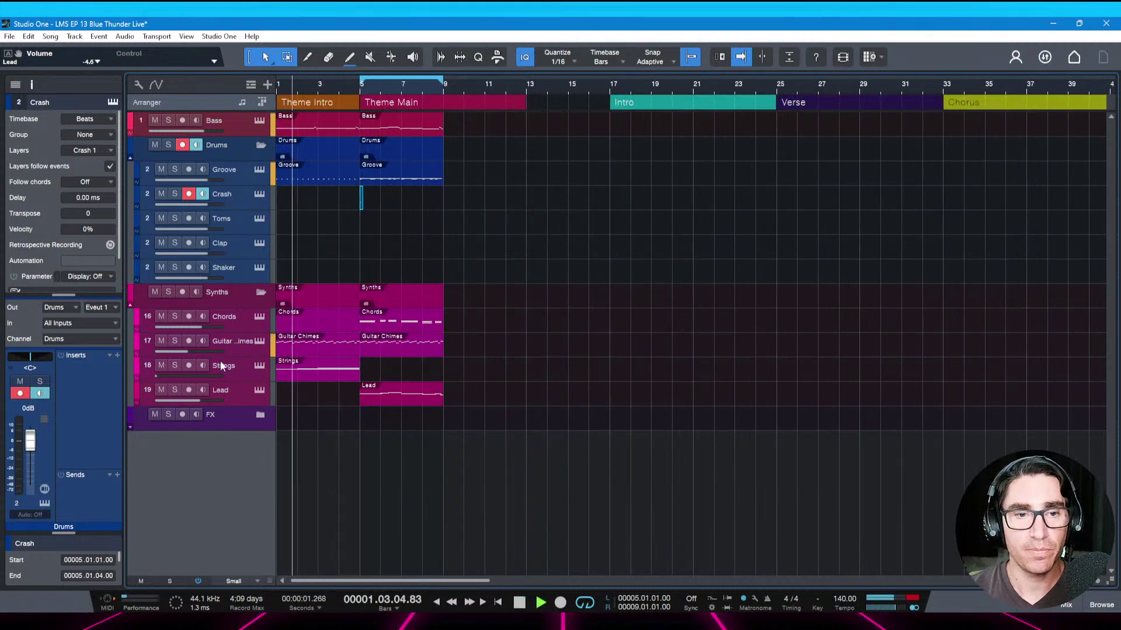
key(space)
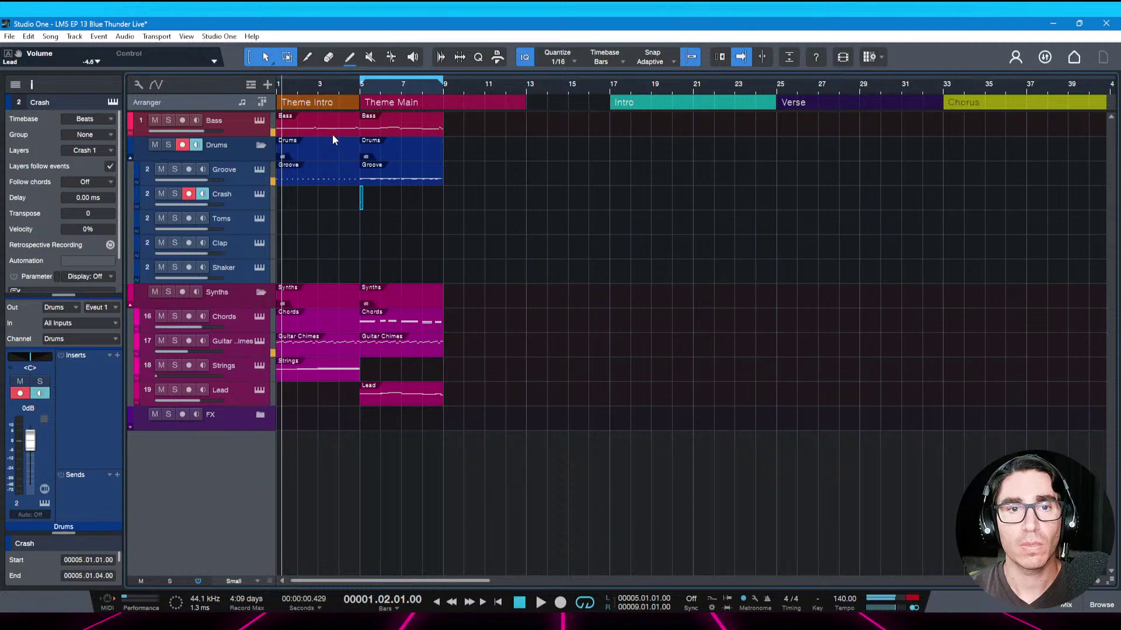
click(328, 106)
key(p)
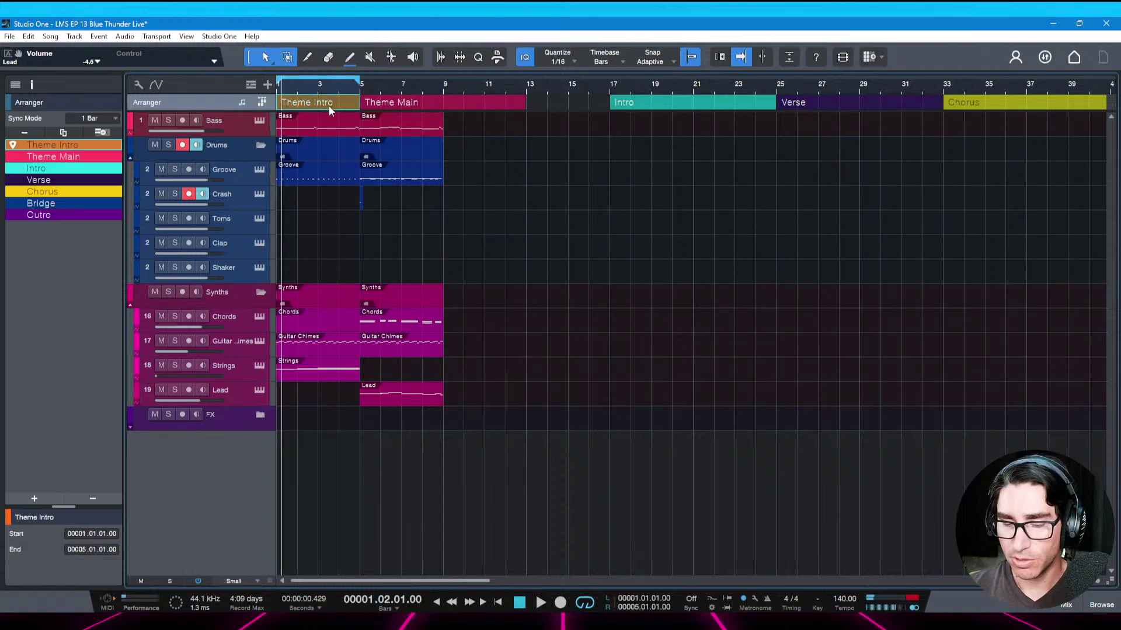
Play the Theme Intro from bar 1, set the Strings level to -6.0 dB, and save the song
key(comma)
key(F3)
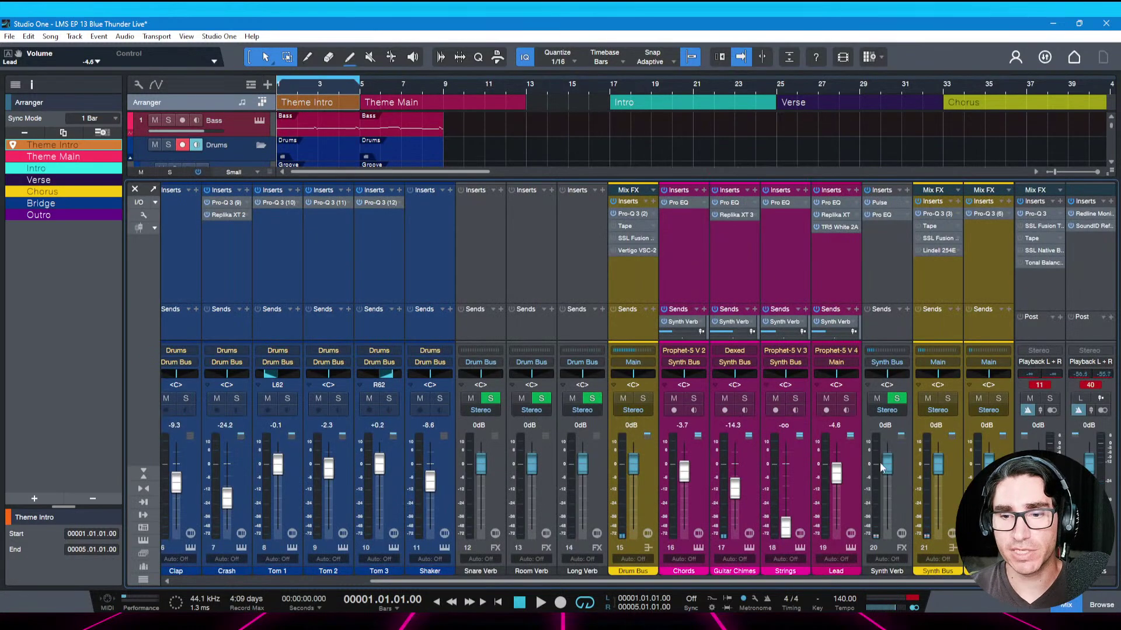
key(space)
drag(782, 537, 785, 482)
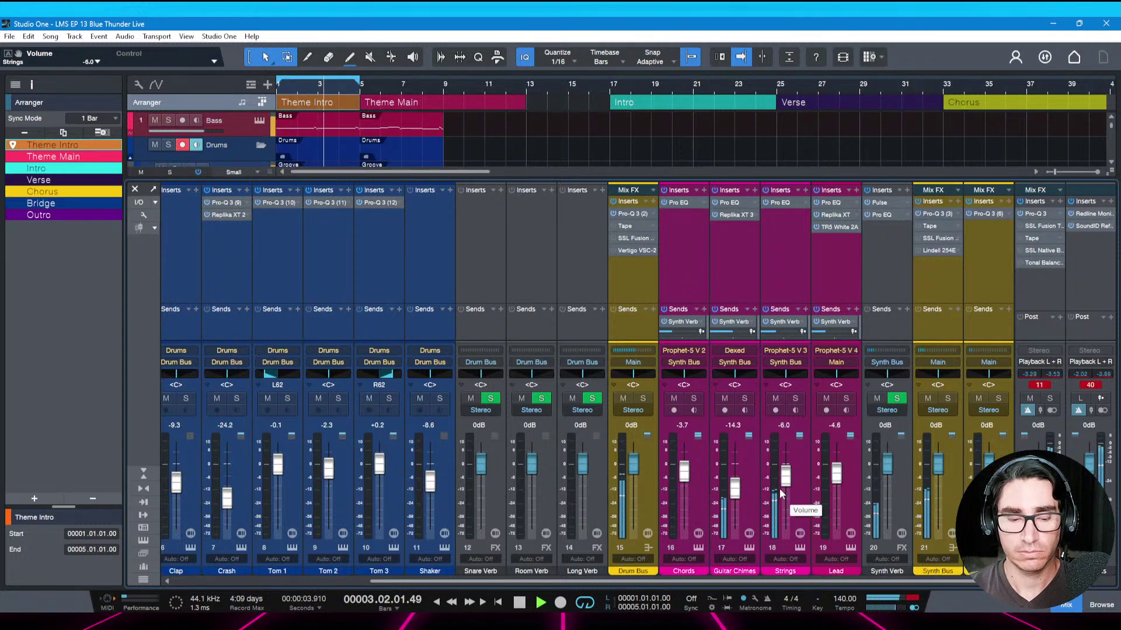
key(space)
key(F3)
key(ctrl+s)
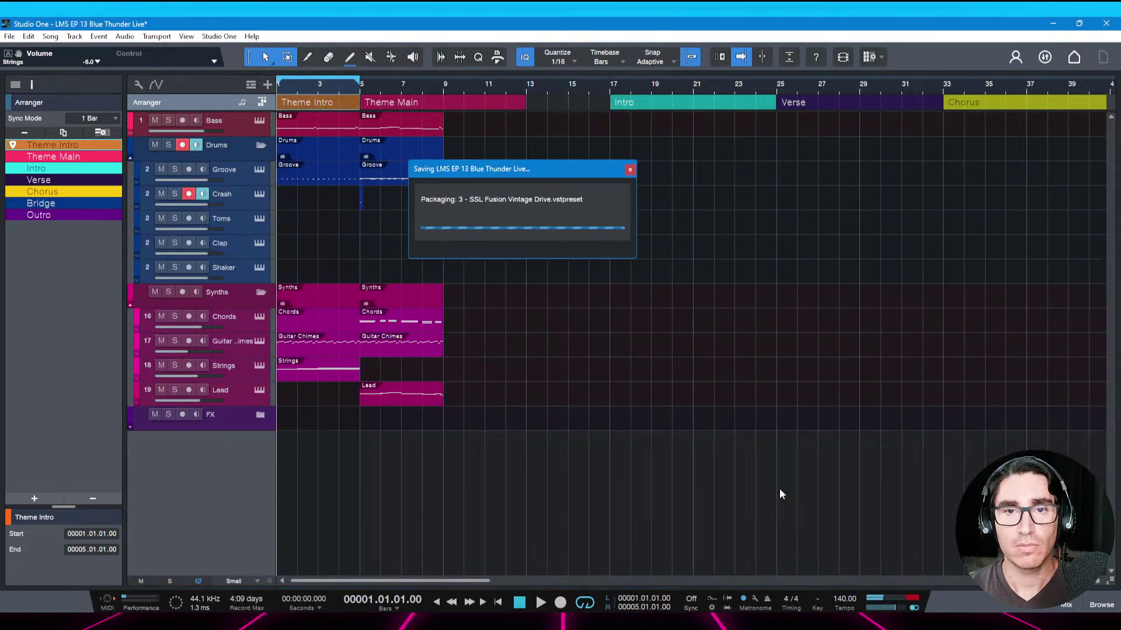
Duplicate all the Theme Main events from bars 5–9 into bars 9–13 and save the song
drag(534, 90, 620, 94)
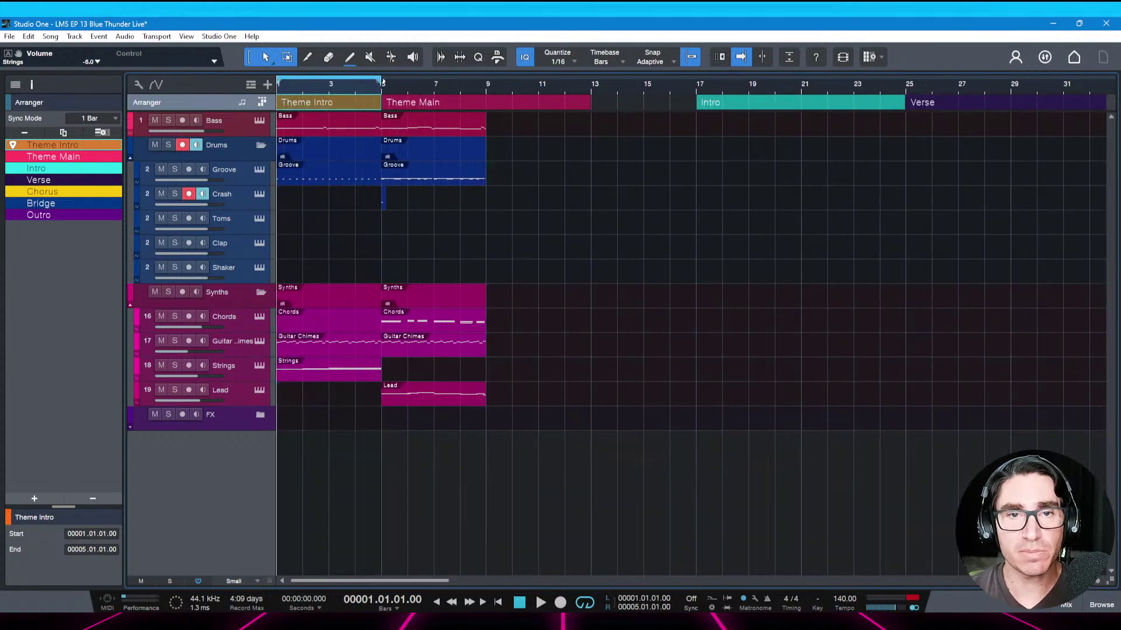
drag(573, 453, 381, 131)
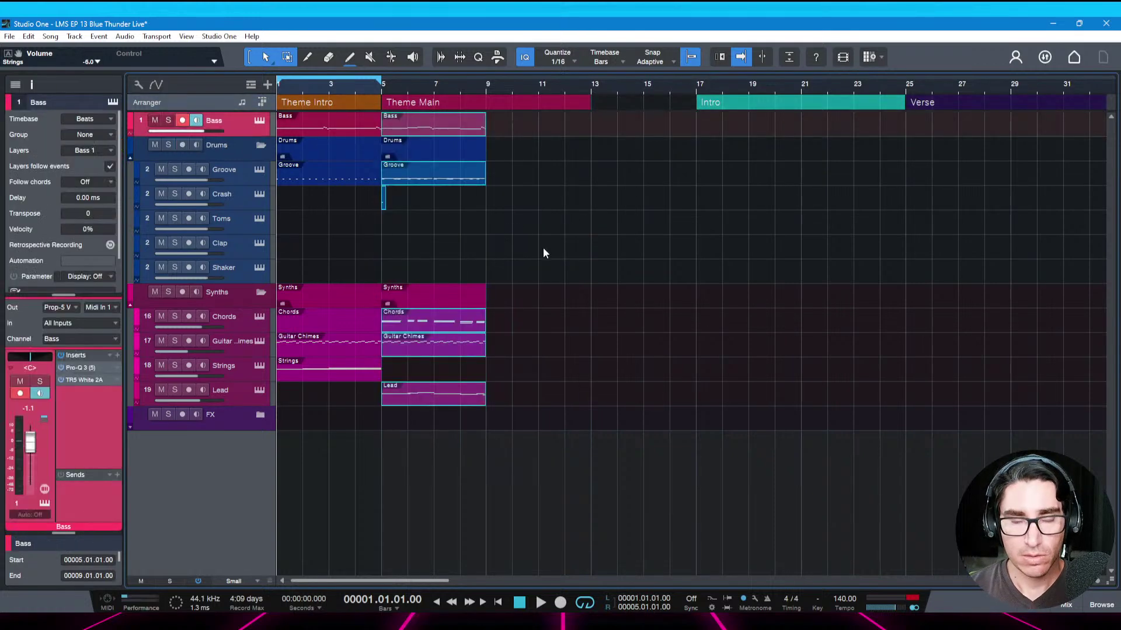
key(d)
key(ctrl+s)
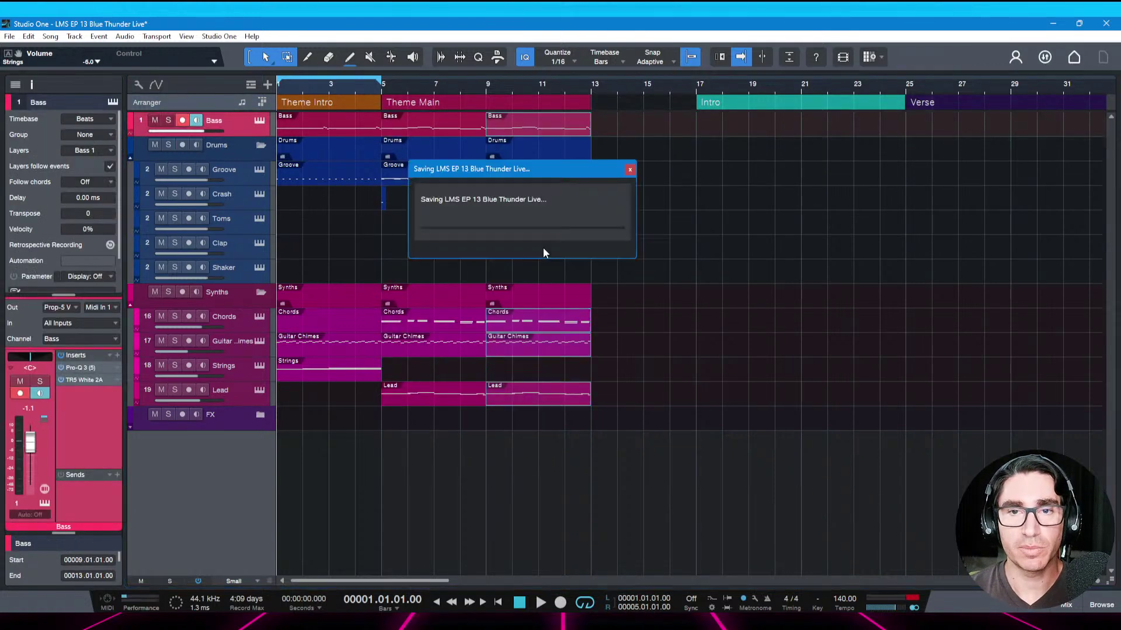
Extend the loop range to bar 13, save, and play the Theme Intro and Theme Main from the start
drag(380, 81, 591, 119)
key(ctrl+s)
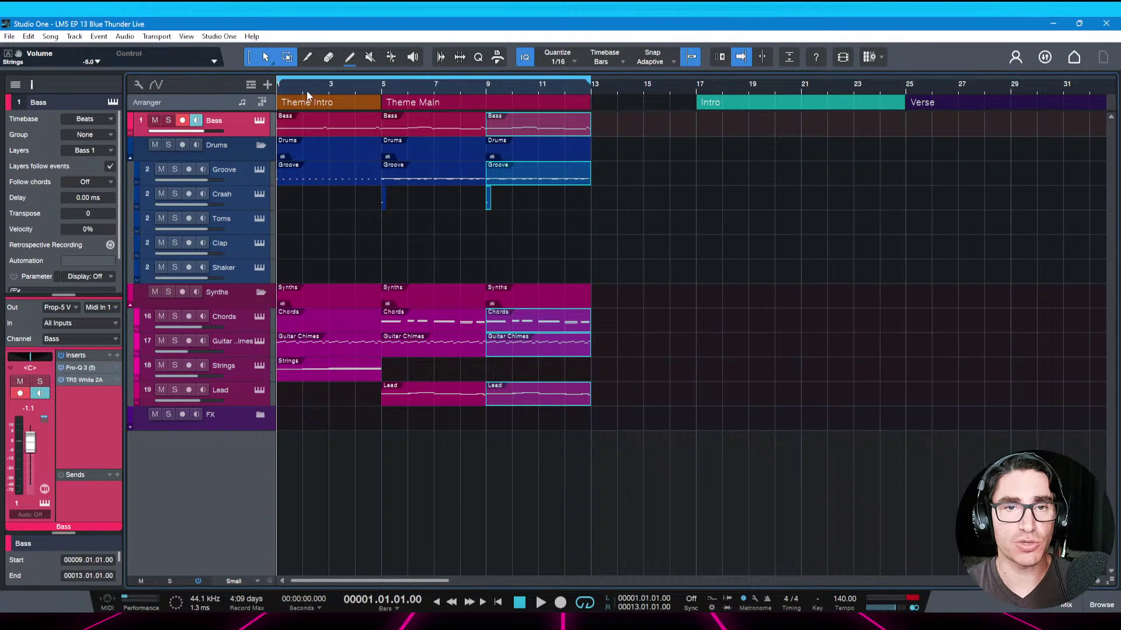
click(380, 86)
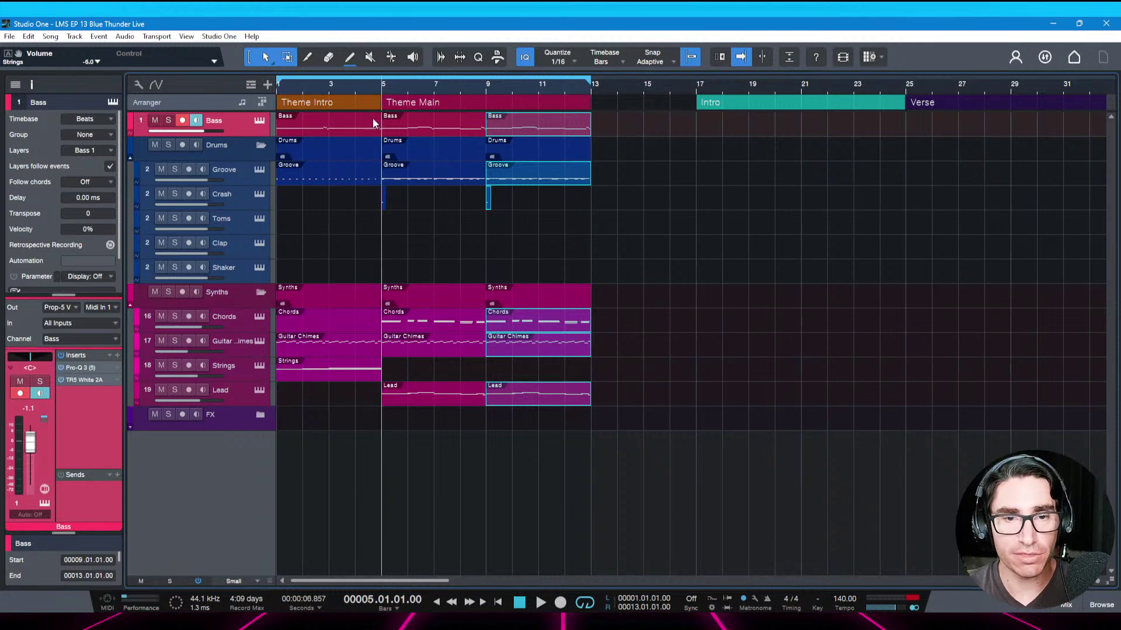
key(Home)
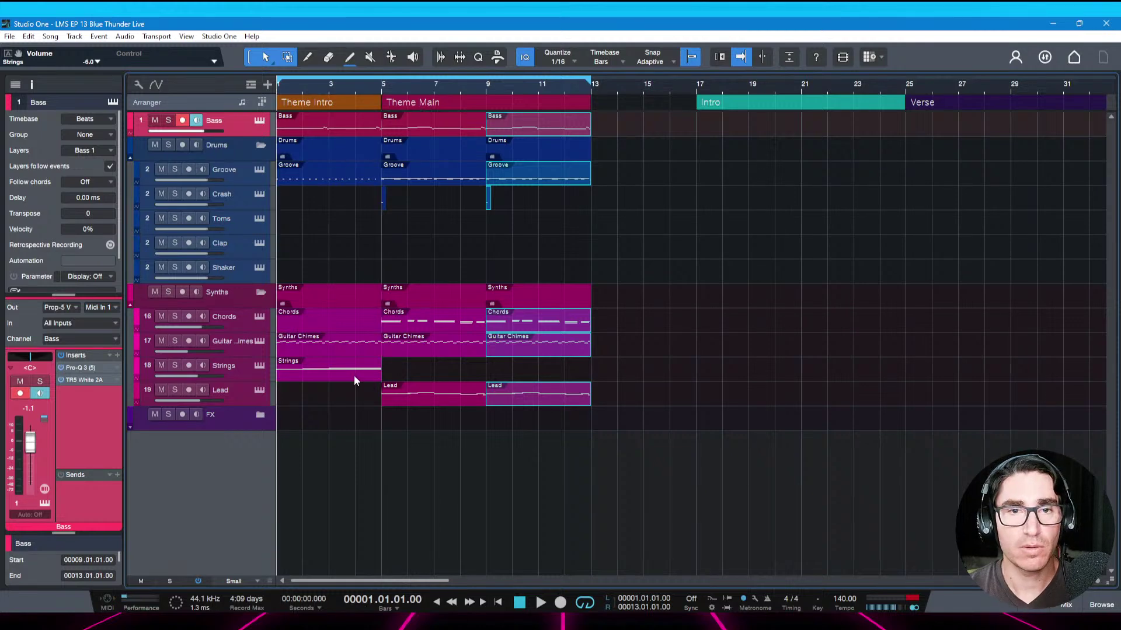
key(space)
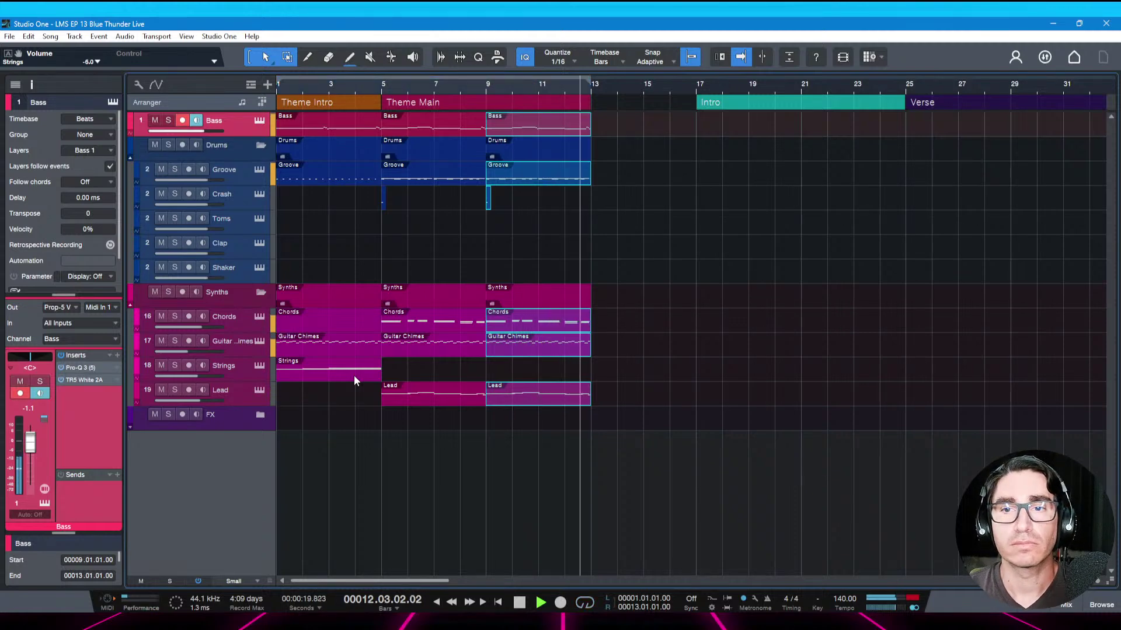
key(space)
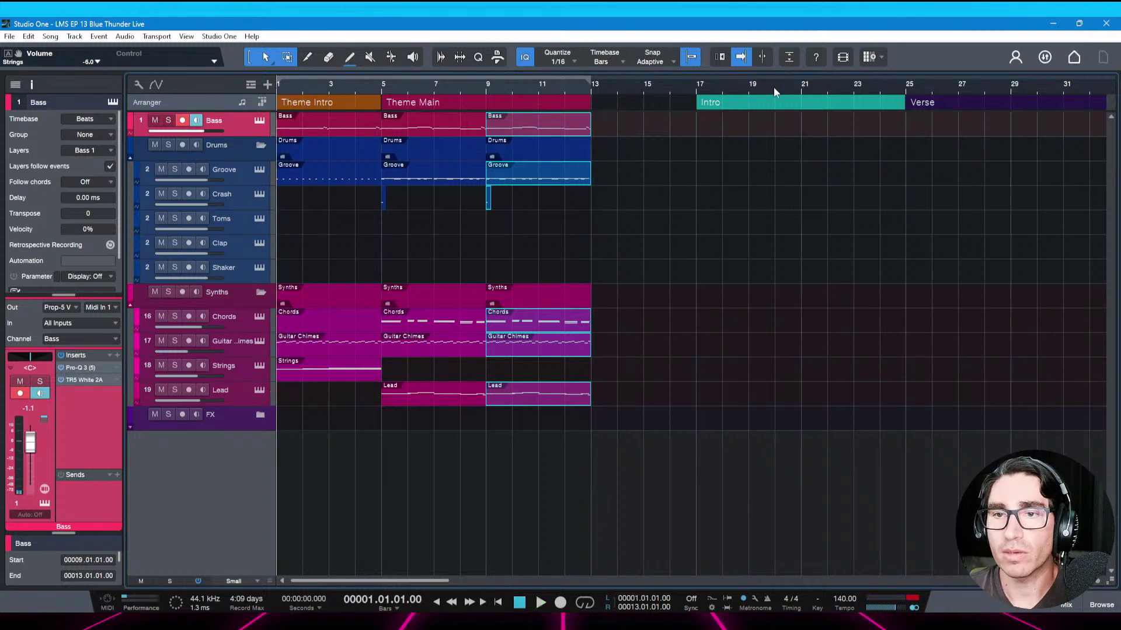
Review the Arranger sections from Intro through Outro and save the song
drag(774, 89, 746, 81)
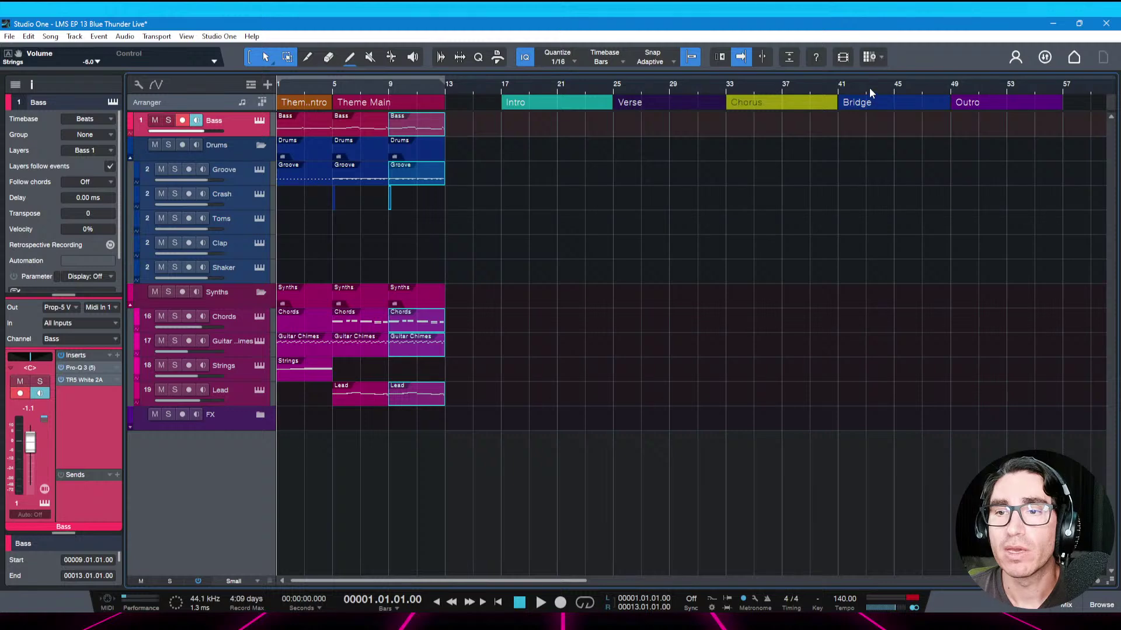
click(558, 103)
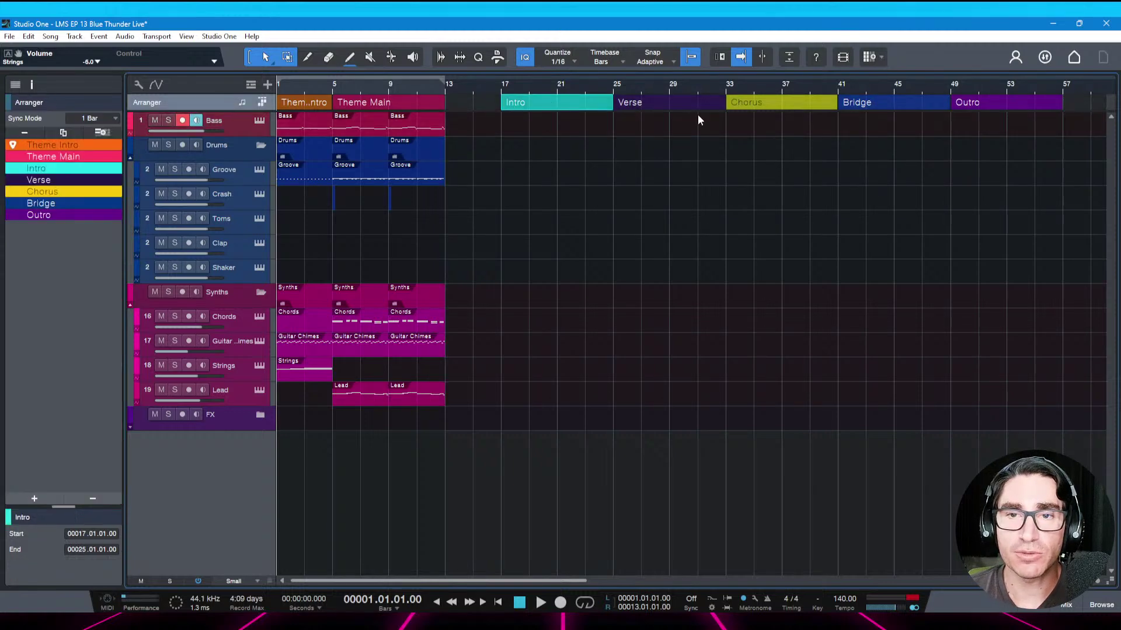
scroll(747, 82, down, 2)
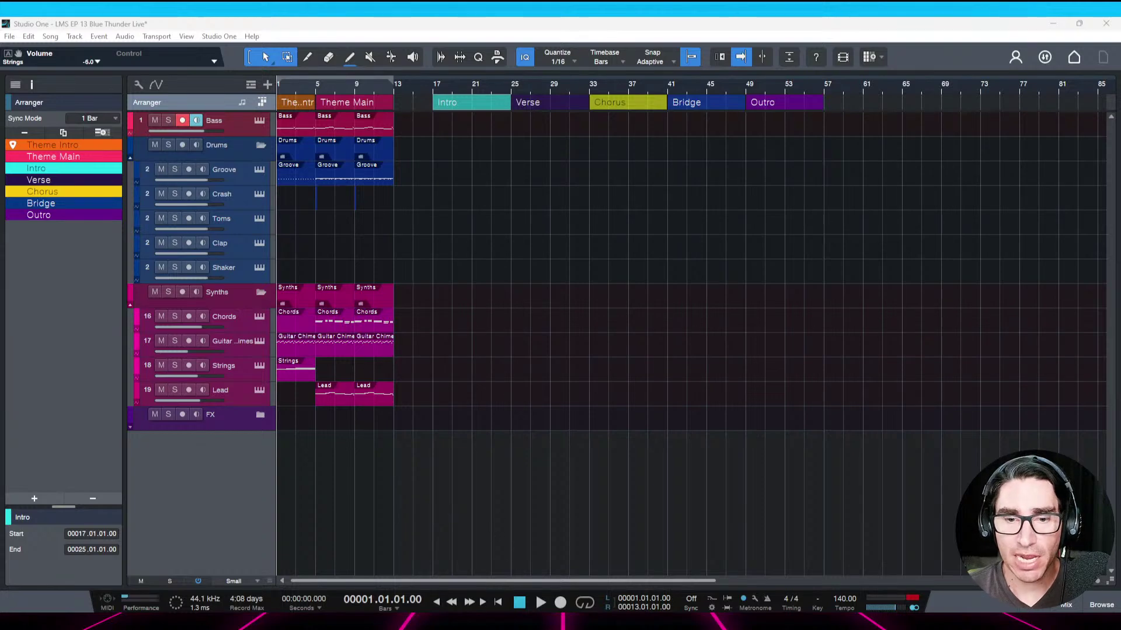
click(528, 575)
key(ctrl+s)
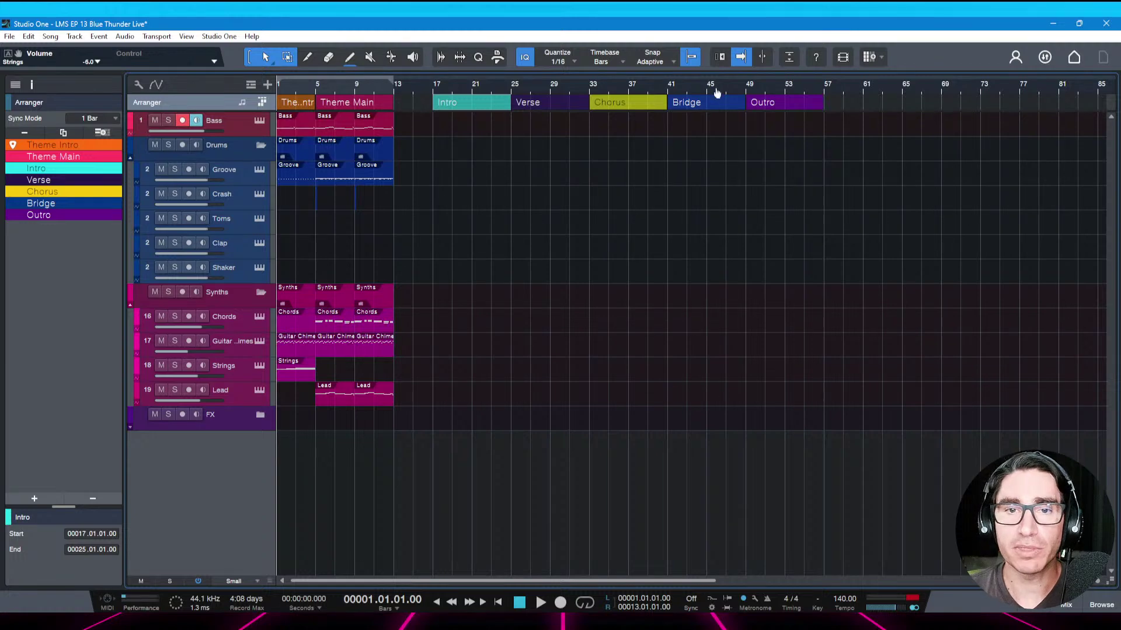
scroll(717, 93, up, 3)
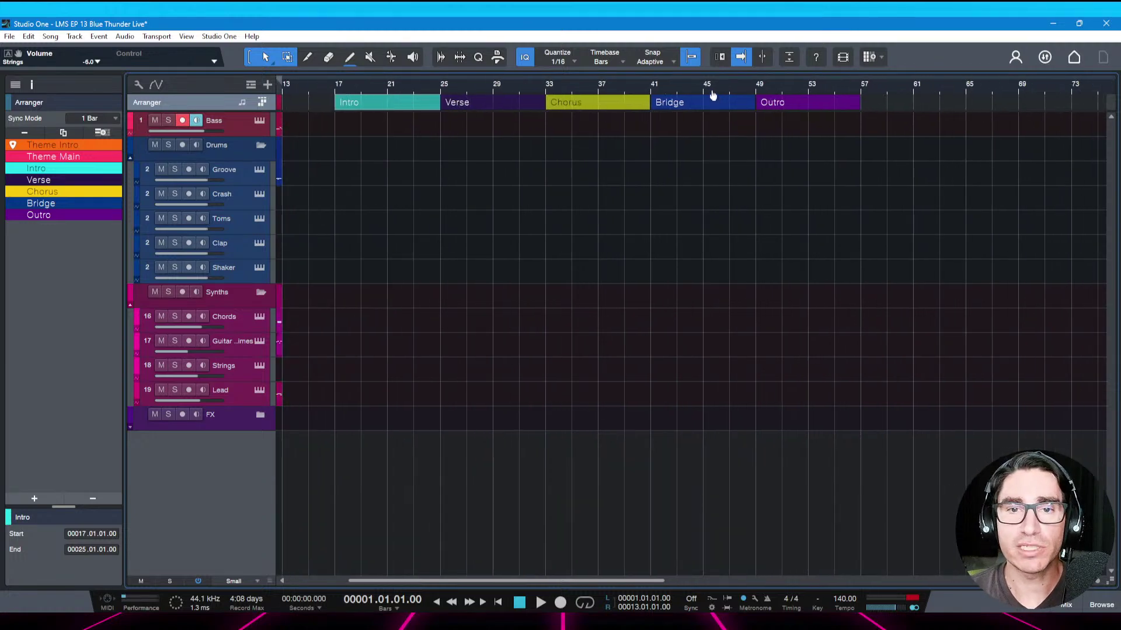
key(ctrl+s)
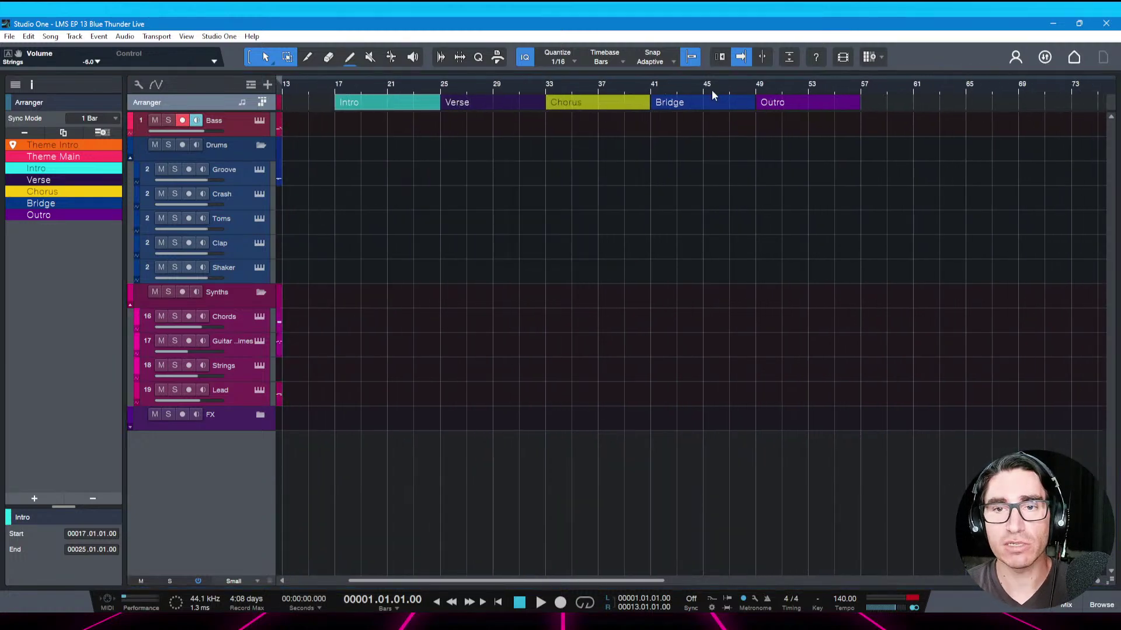
click(670, 107)
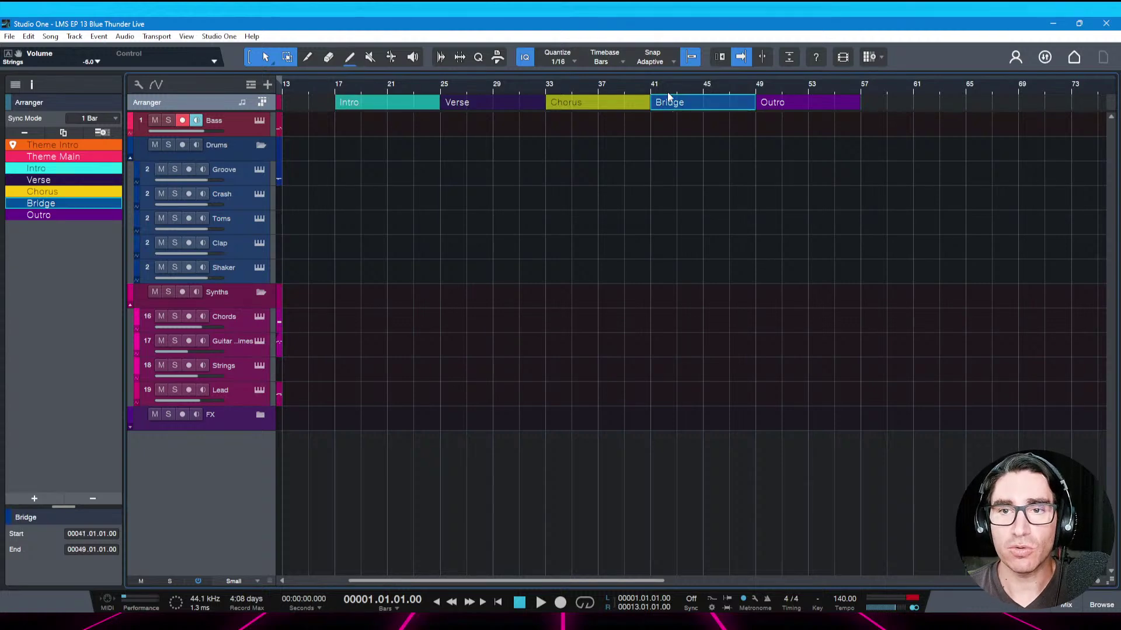
drag(667, 93, 666, 74)
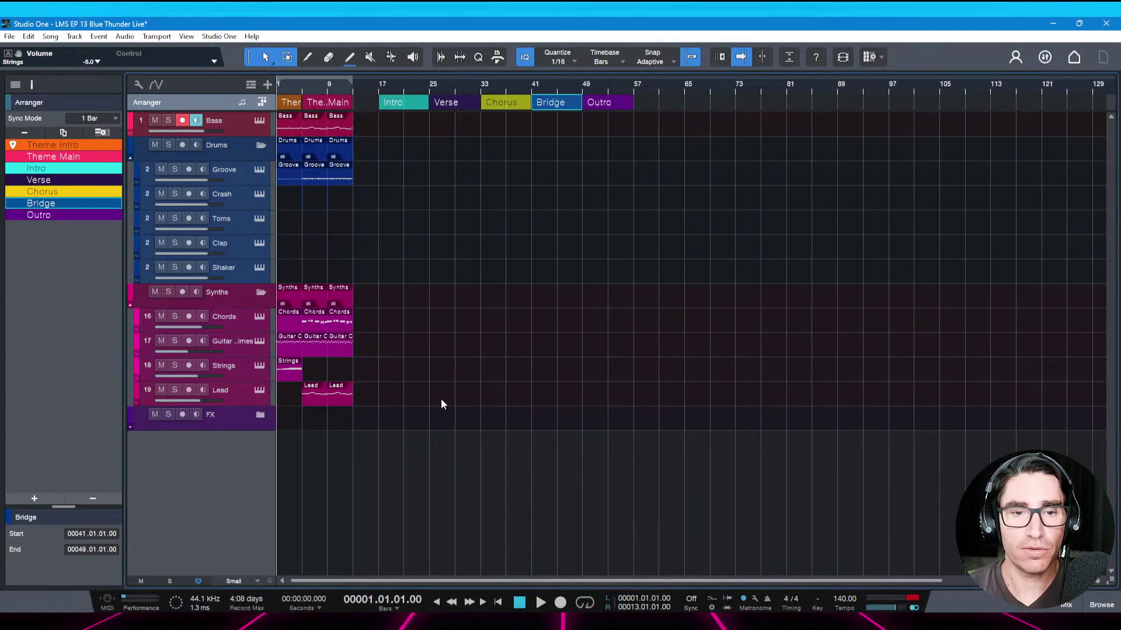
Copy both passes of the Theme Main events into the Chorus section at bar 33 and play from there
drag(373, 456, 303, 123)
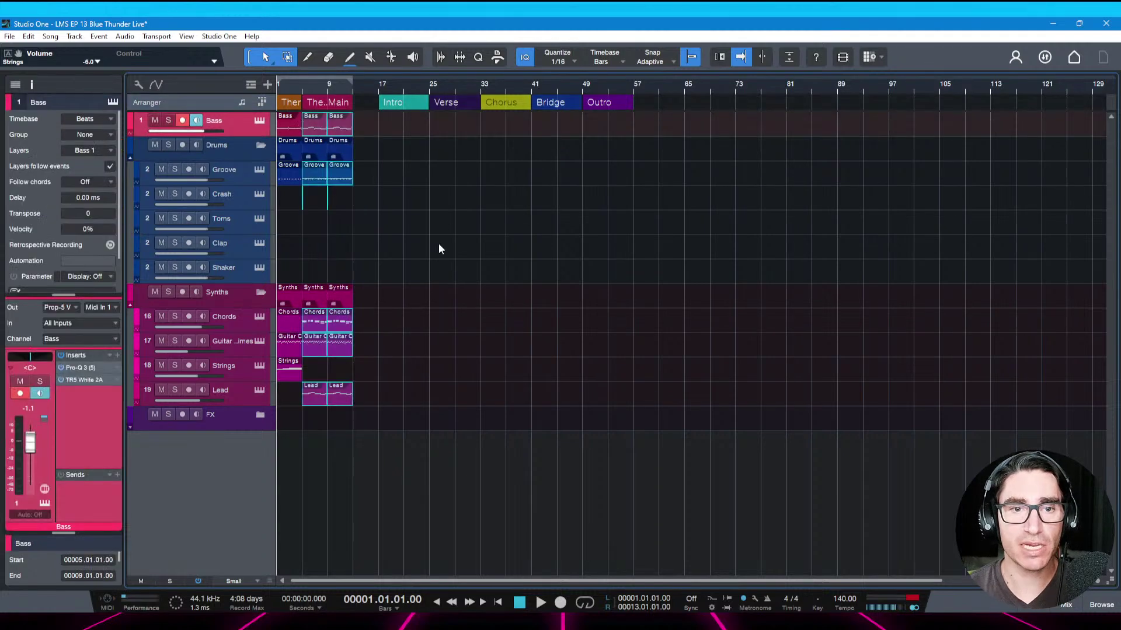
click(479, 124)
key(ctrl+v)
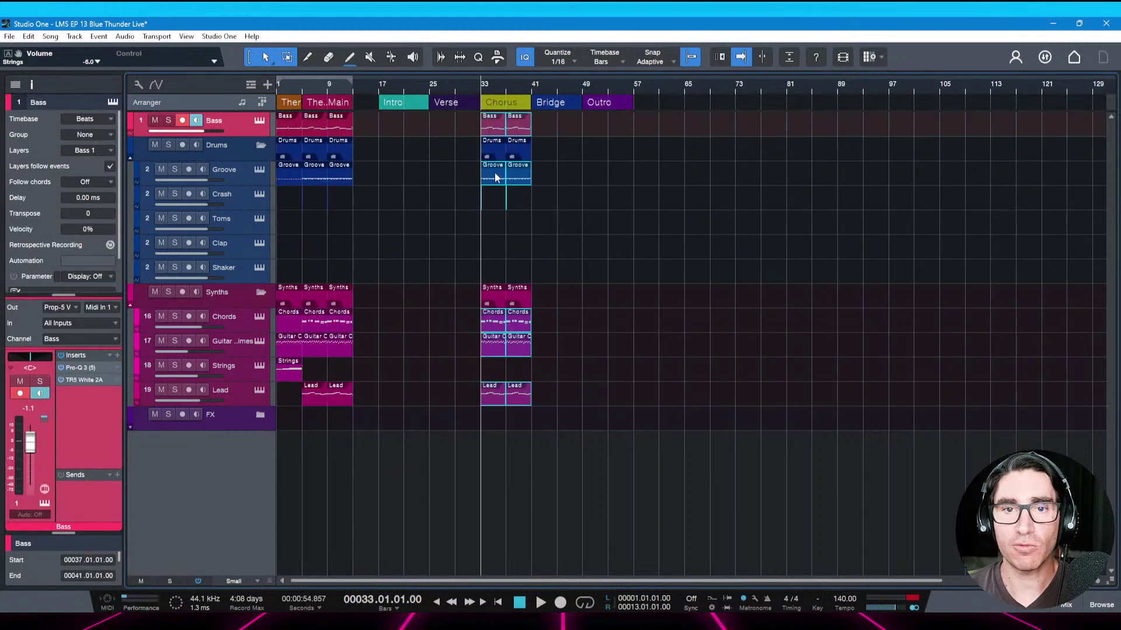
drag(509, 84, 544, 99)
key(space)
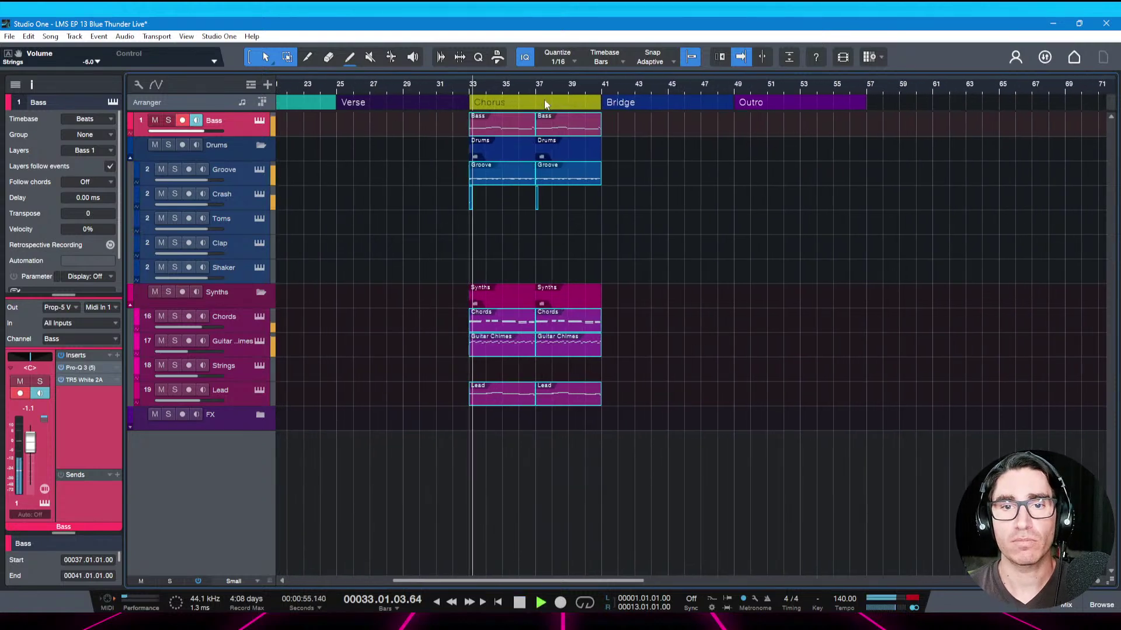
Save the song and play the Chorus from bar 33 twice to check the copied theme material
key(ctrl+s)
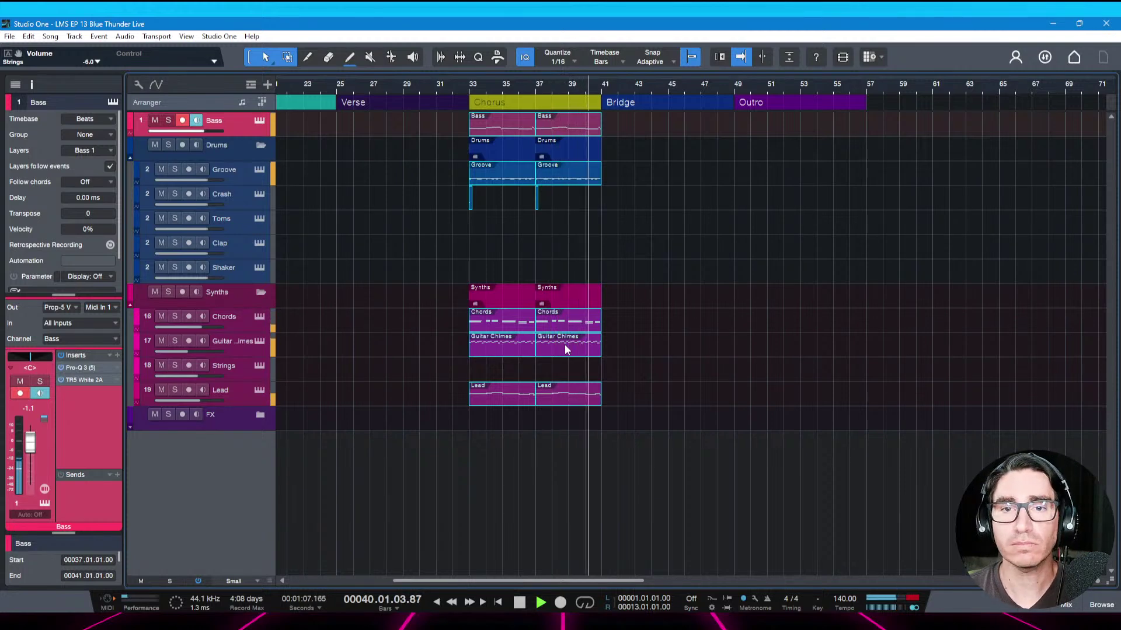
key(space)
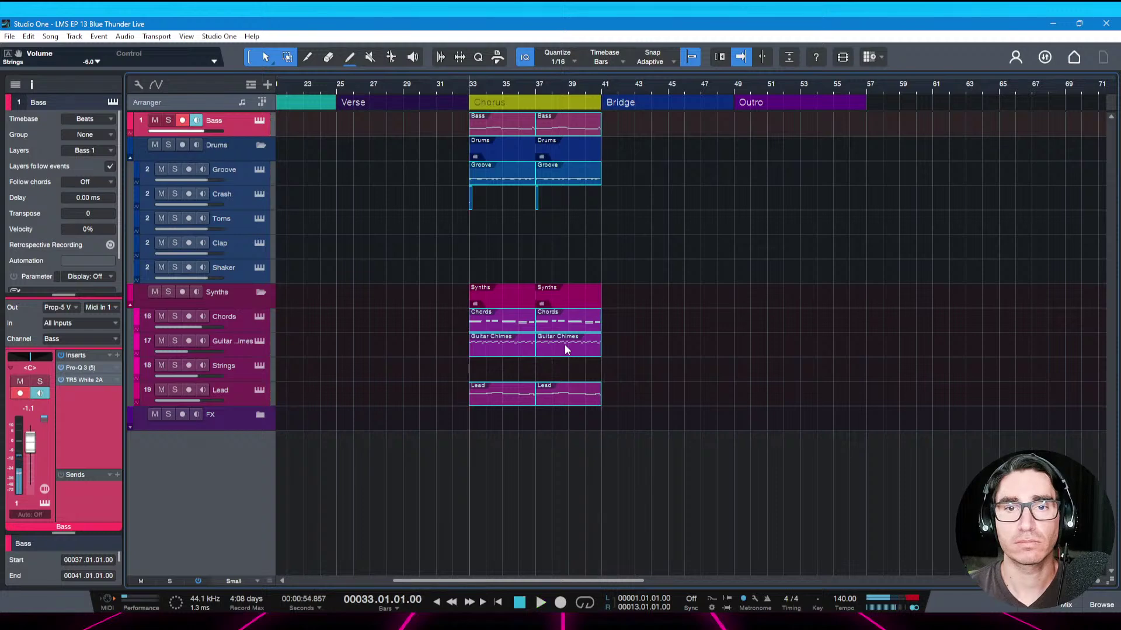
mouse_move(659, 84)
mouse_down()
mouse_move(690, 101)
mouse_move(681, 86)
mouse_up()
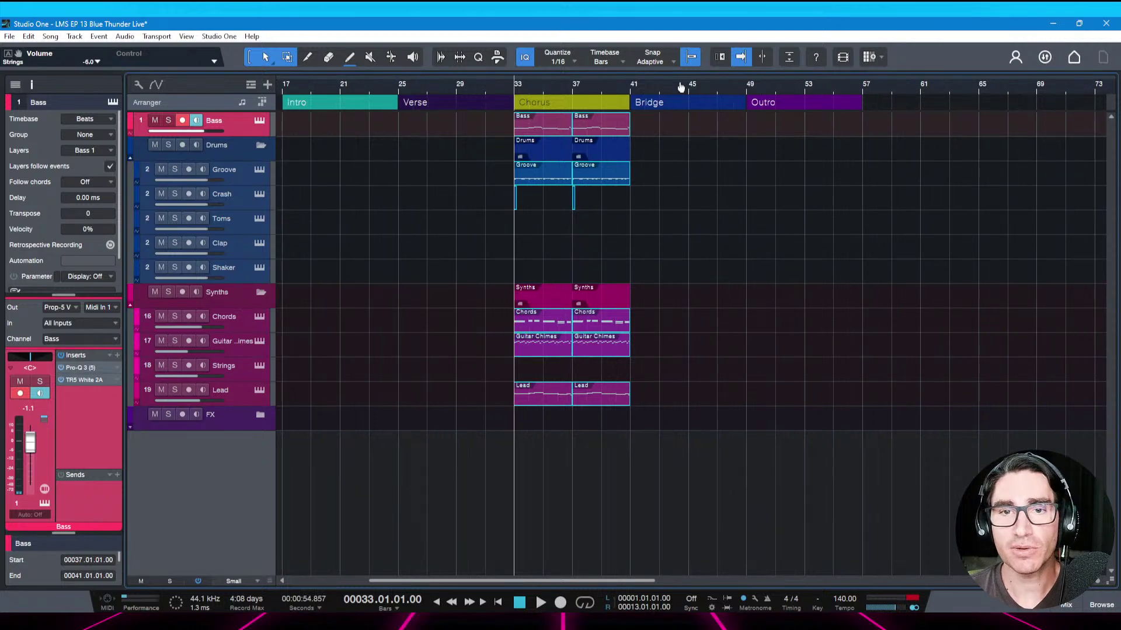
key(space)
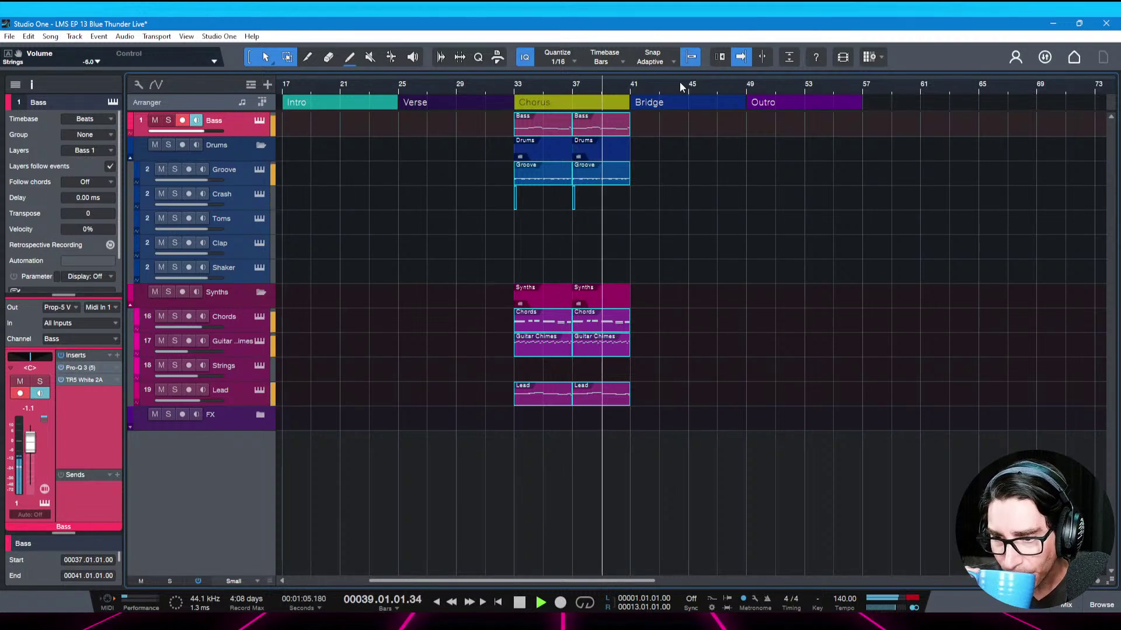
key(ctrl+s)
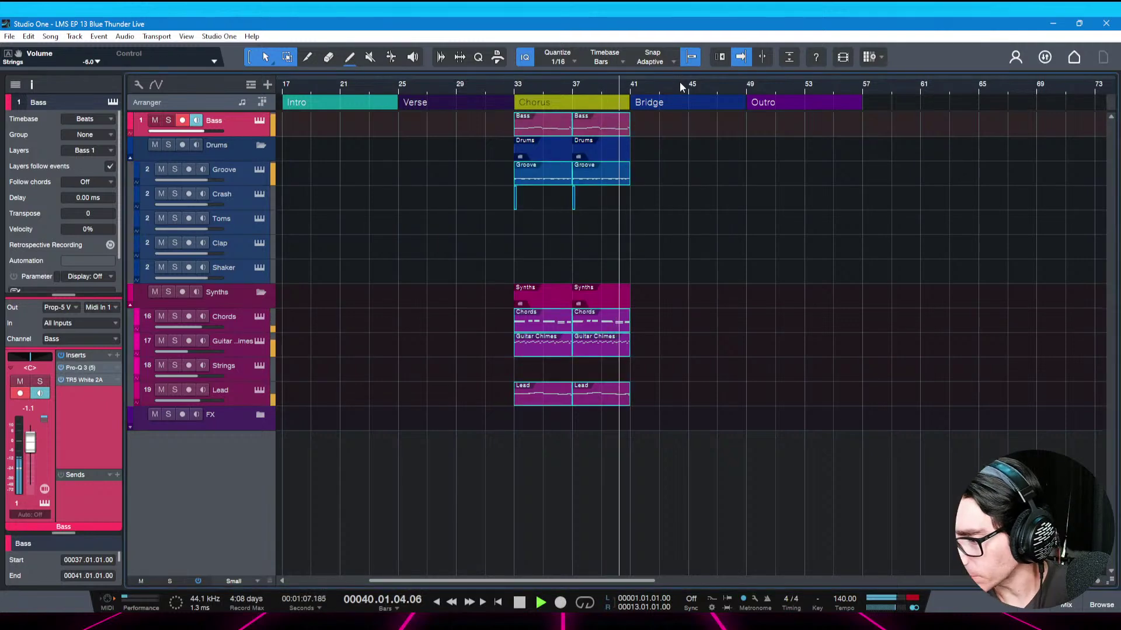
key(space)
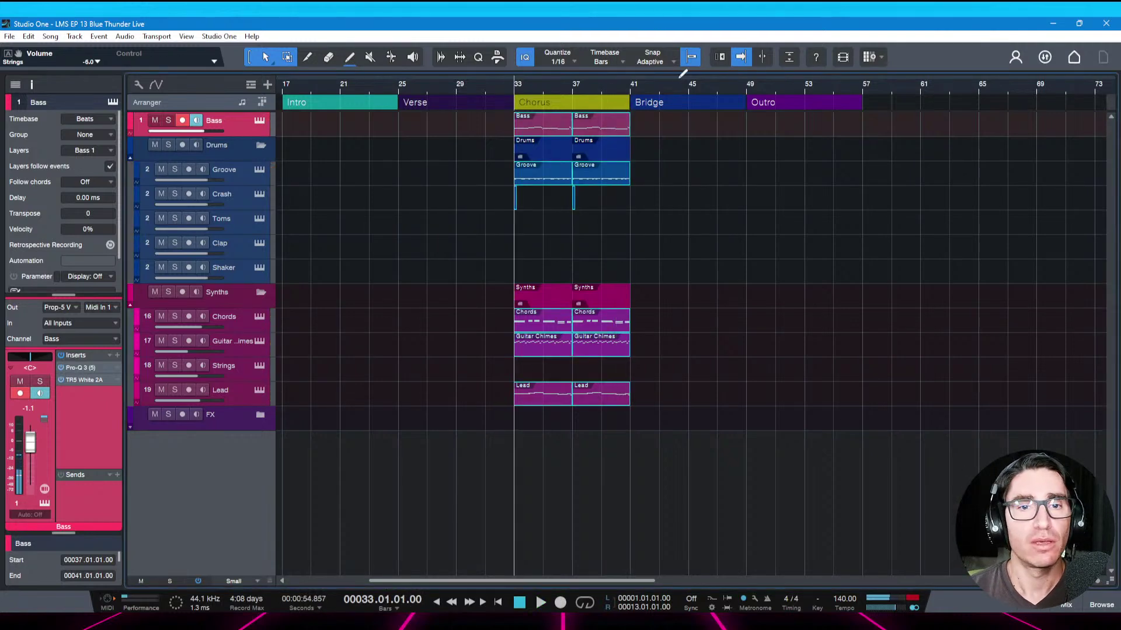
Duplicate all the Chorus events from bars 33–41 into the Bridge section at bars 41–49
scroll(646, 86, down, 3)
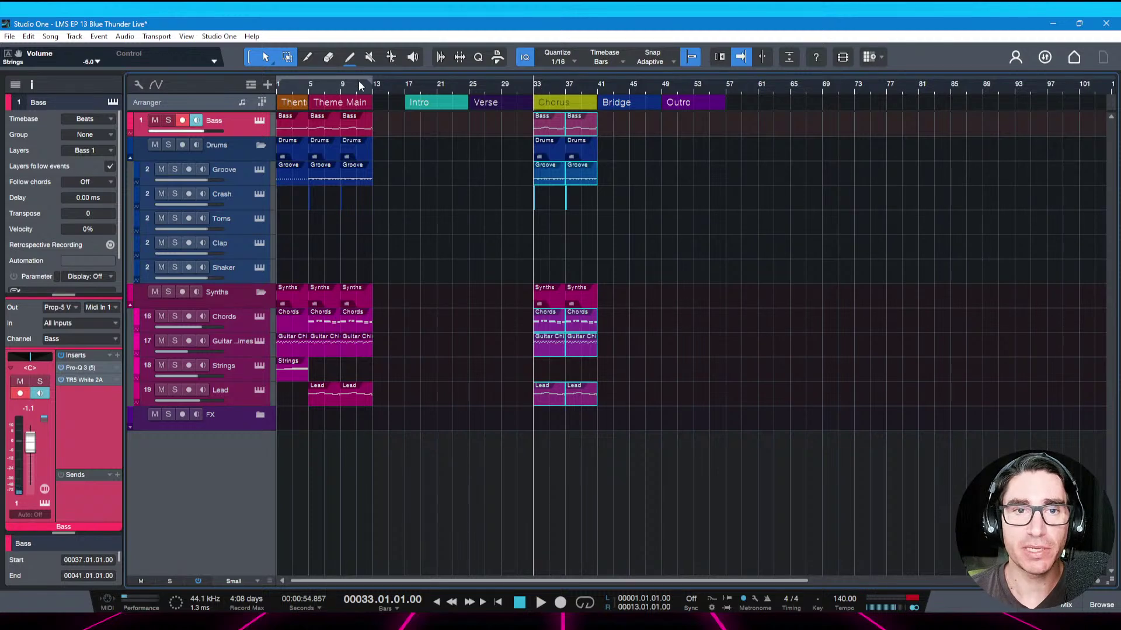
scroll(360, 85, up, 3)
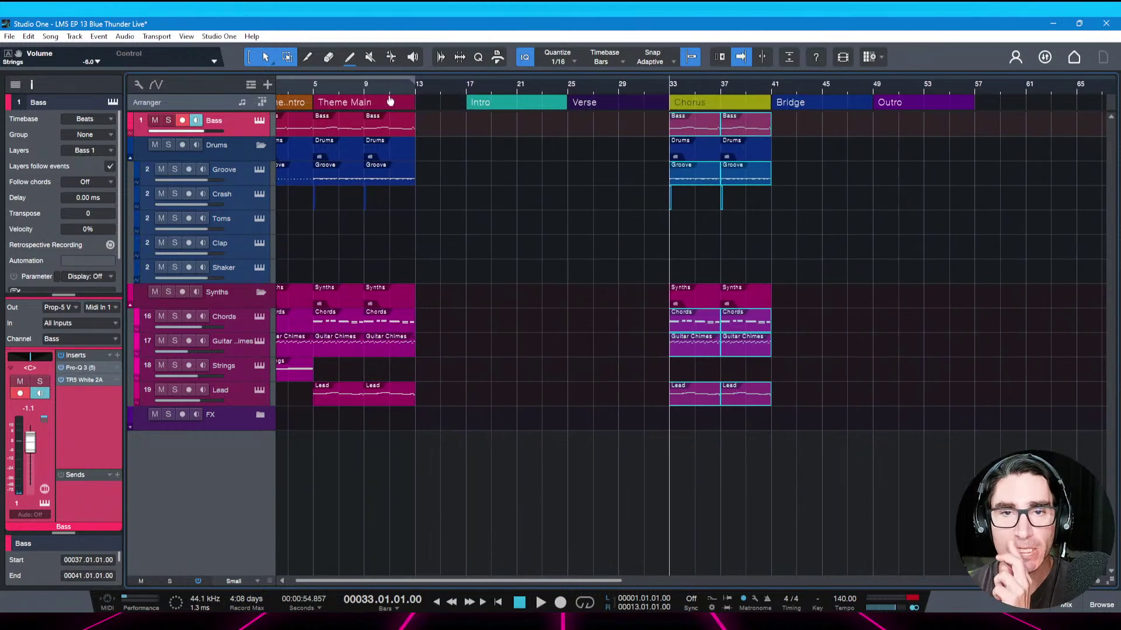
scroll(390, 100, up, 2)
scroll(397, 103, down, 2)
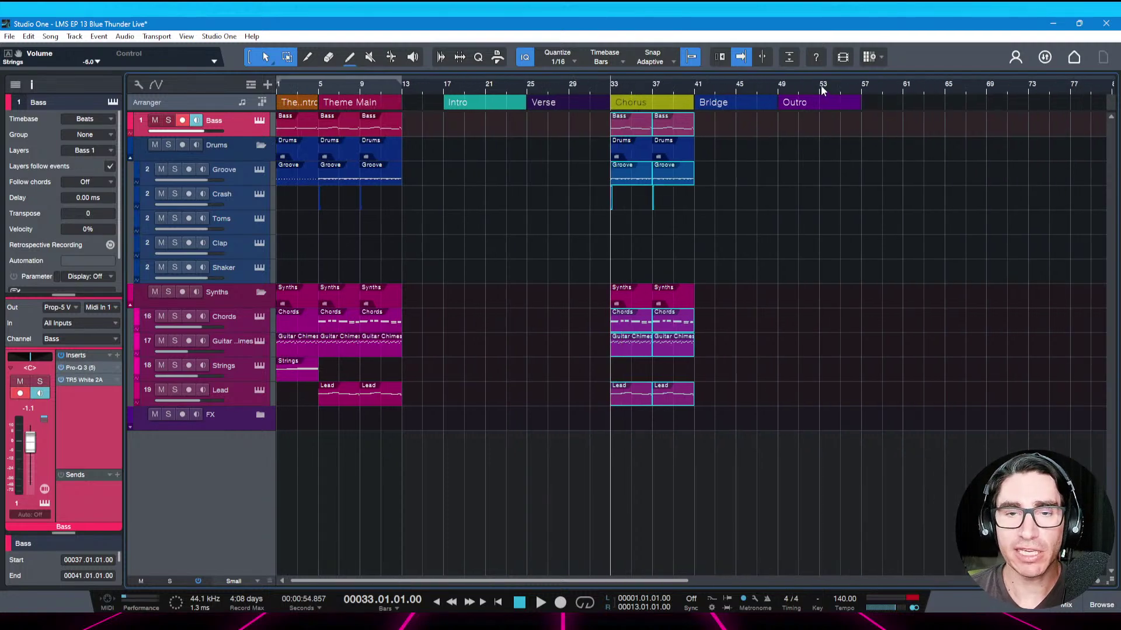
drag(821, 85, 805, 88)
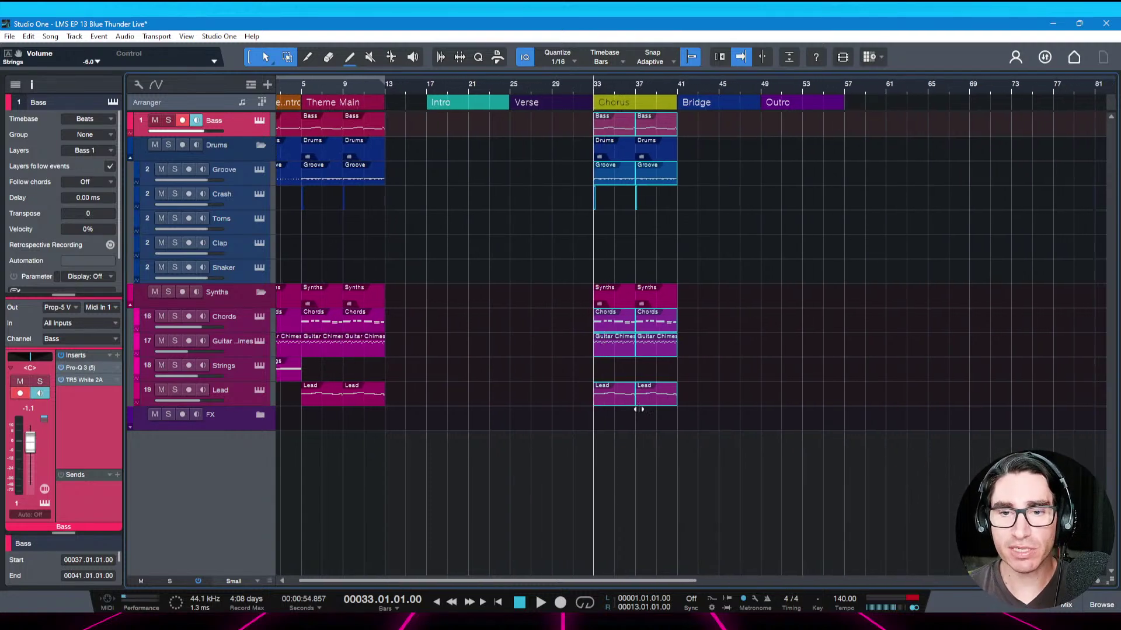
key(d)
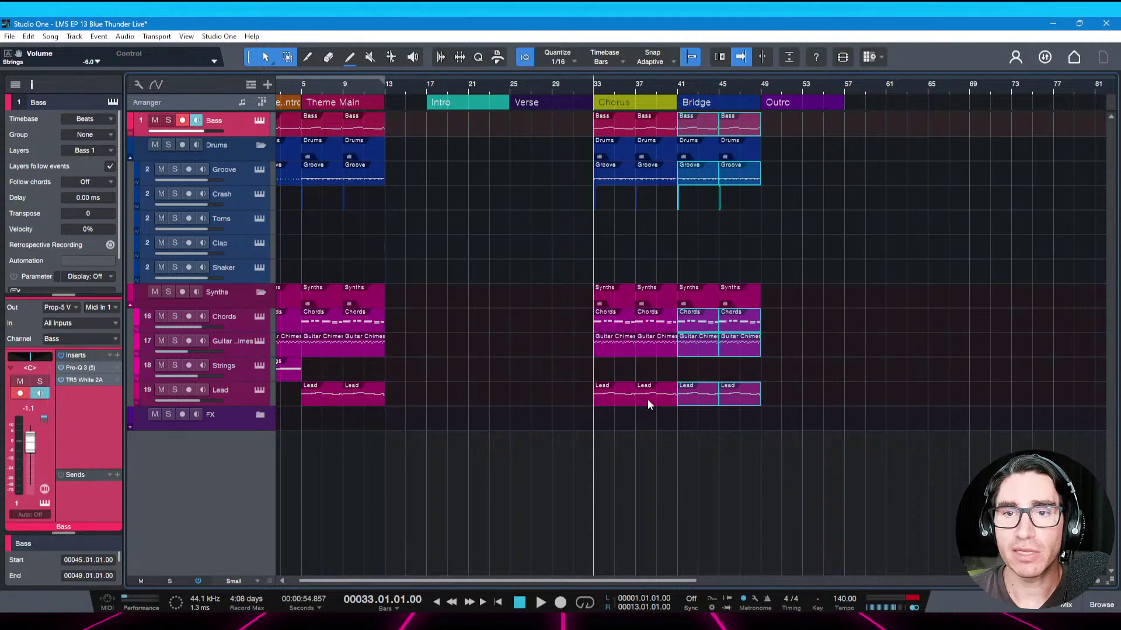
Delete both Lead events from the Bridge section
drag(805, 89, 803, 100)
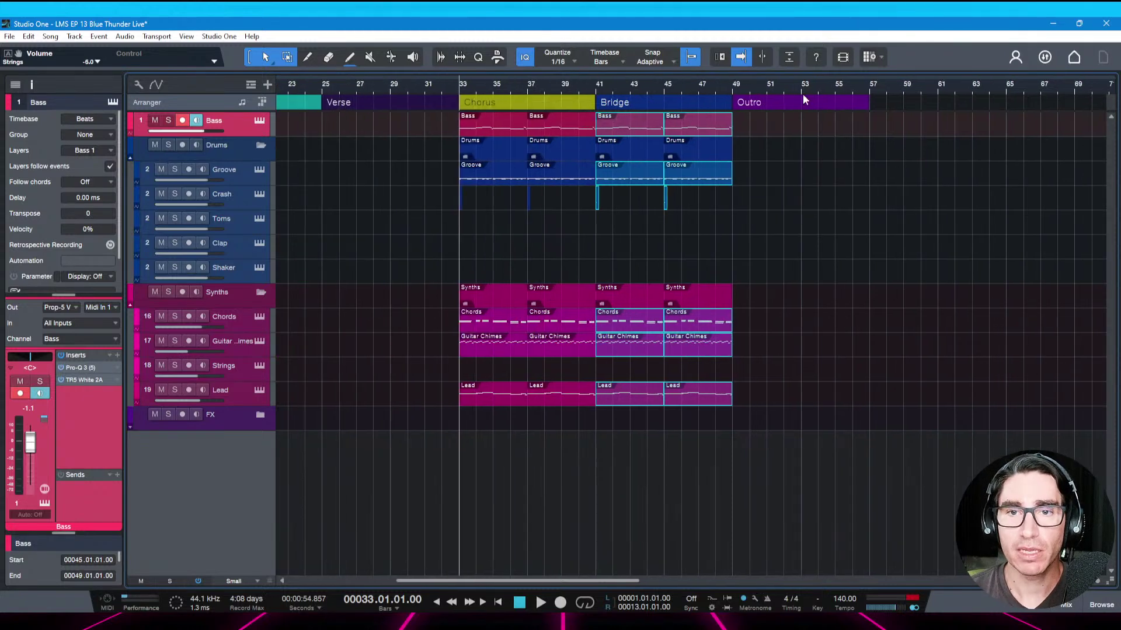
key(ctrl+z)
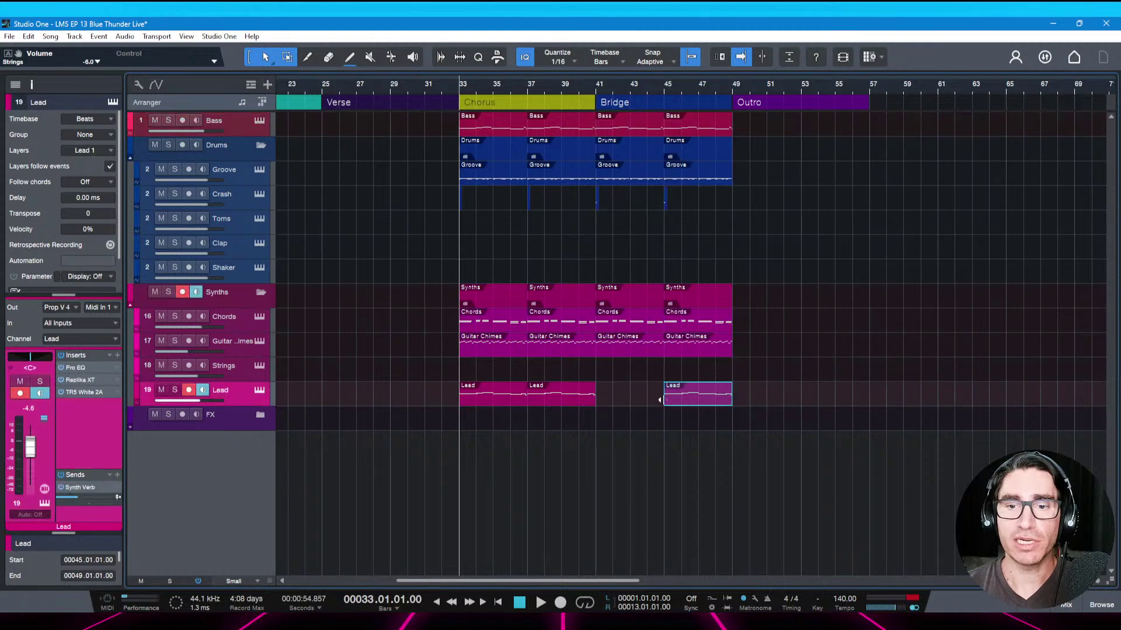
key(ctrl+z)
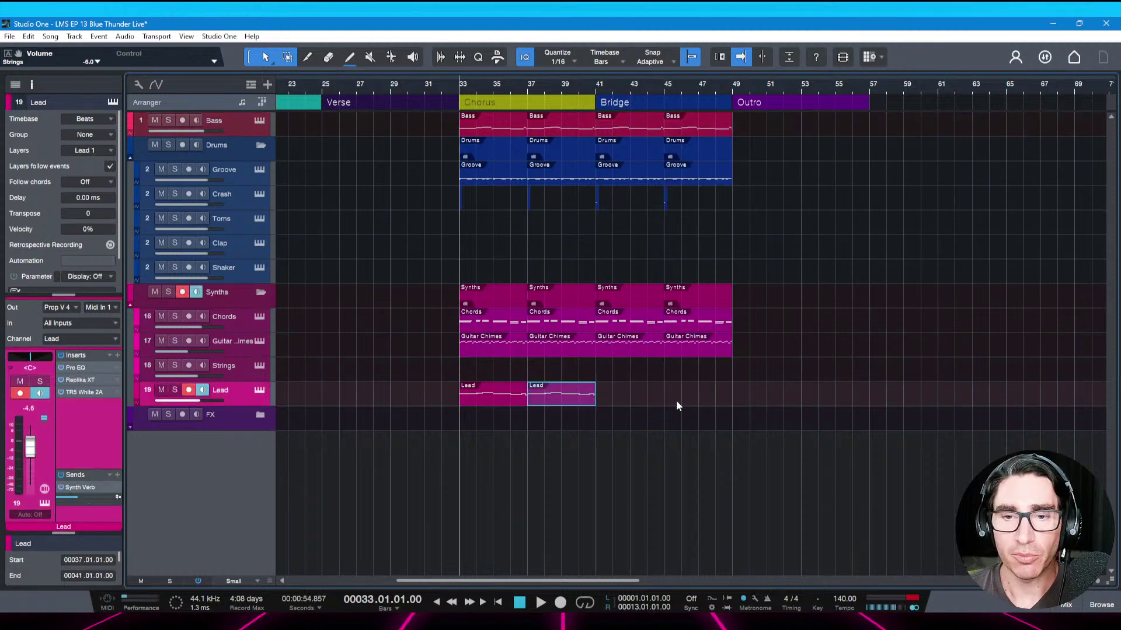
Delete both Chords events from the Bridge section while keeping the Guitar Chimes
click(625, 350)
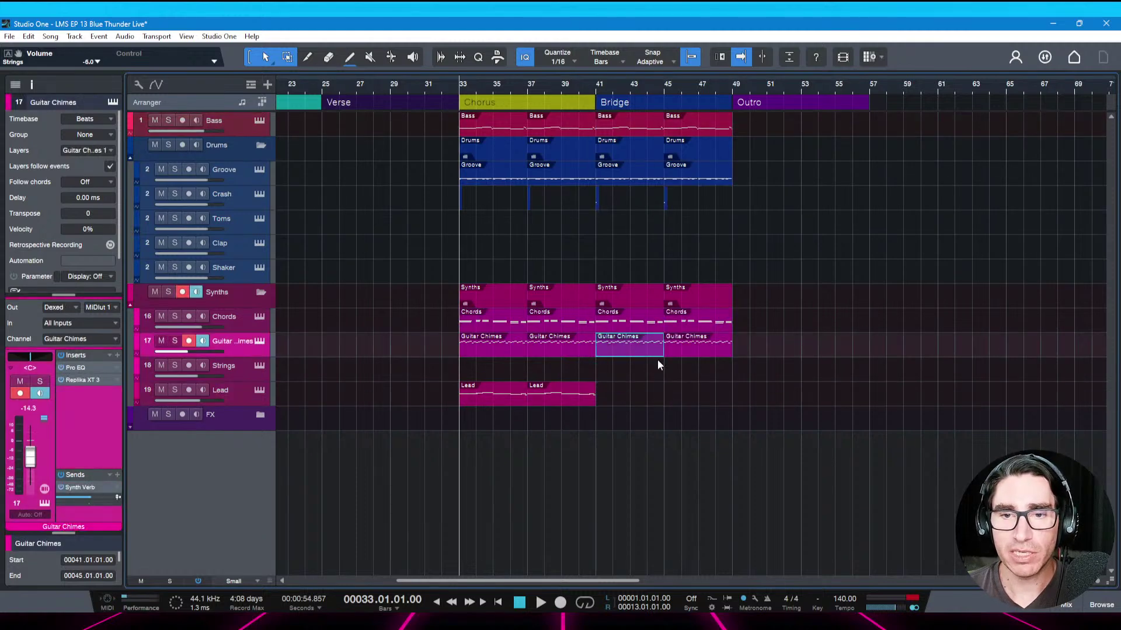
click(625, 323)
key(Delete)
click(679, 325)
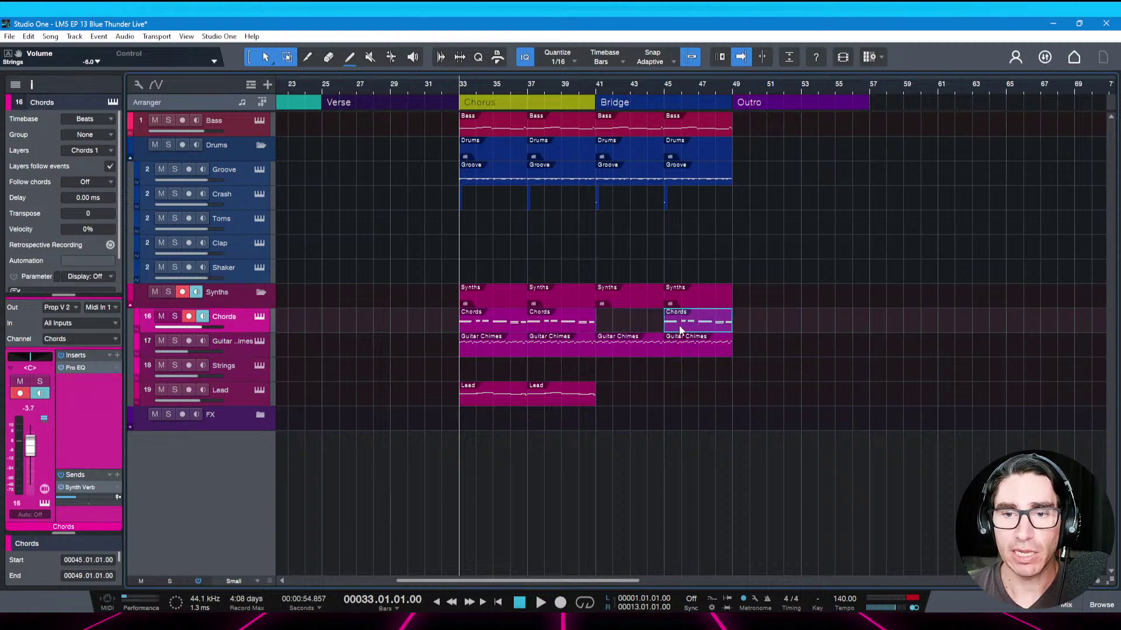
key(Delete)
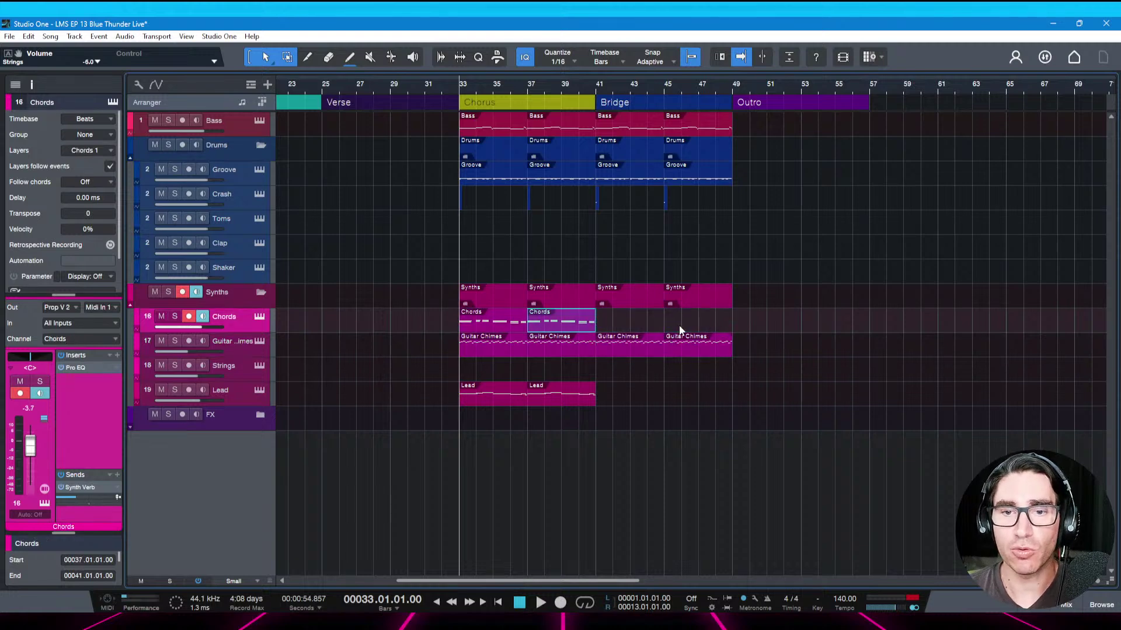
Play the transition from the last beat of bar 40 into the Bridge and save the song
click(590, 89)
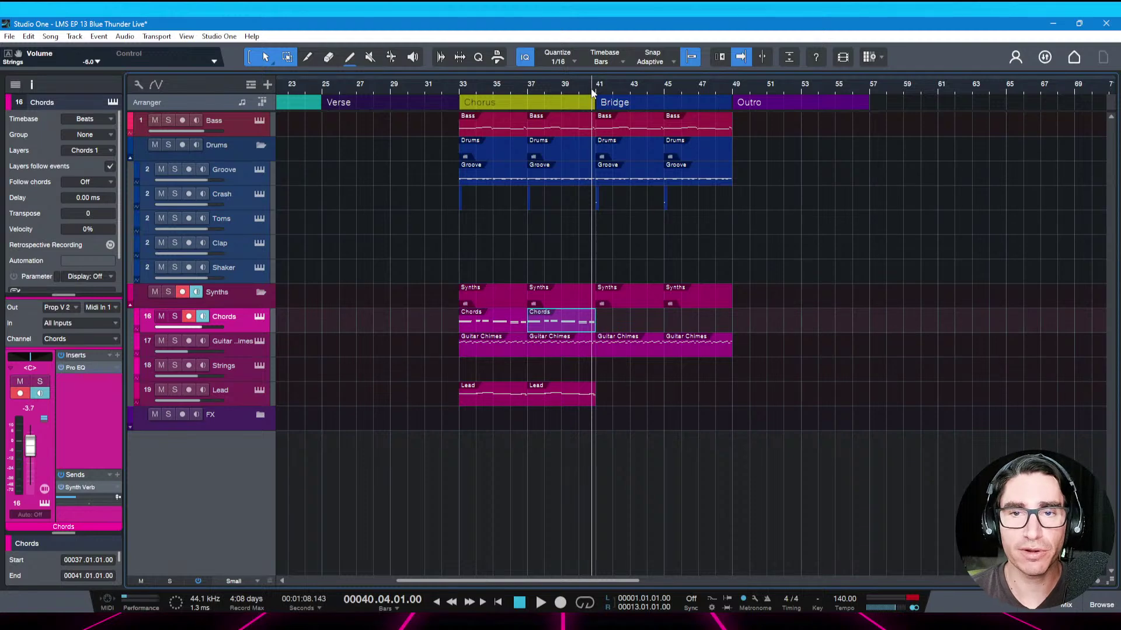
key(space)
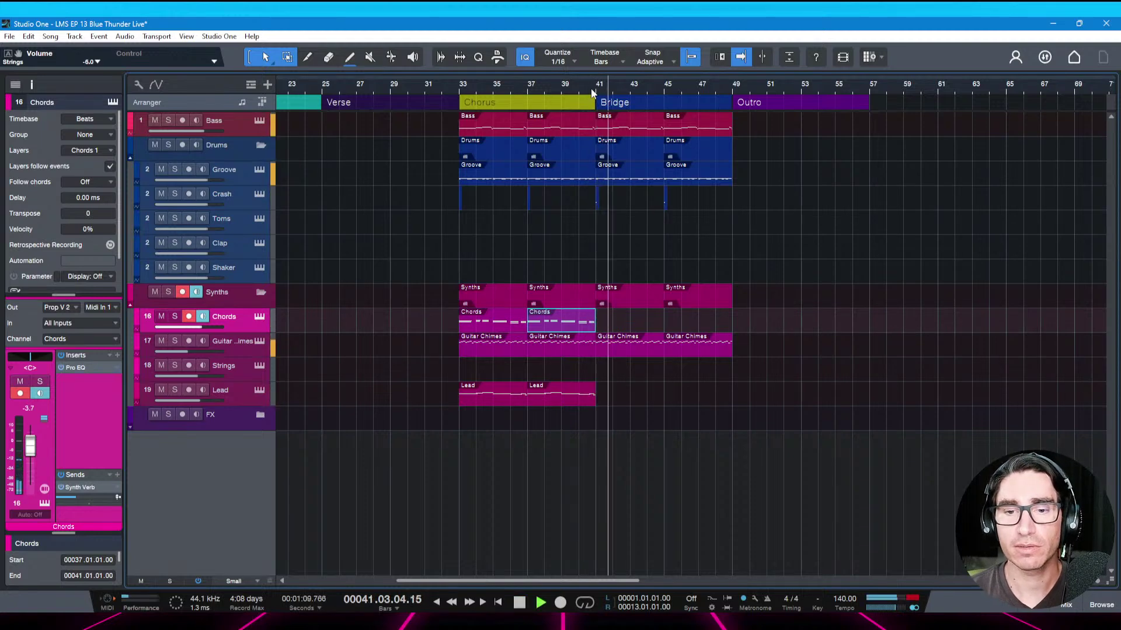
key(ctrl+s)
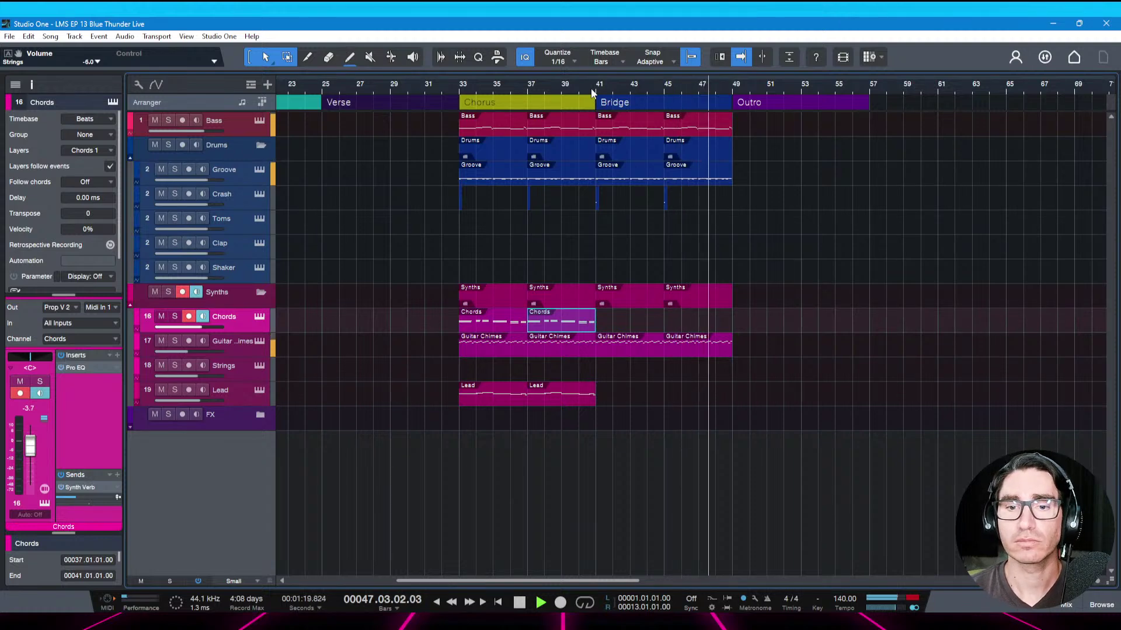
key(space)
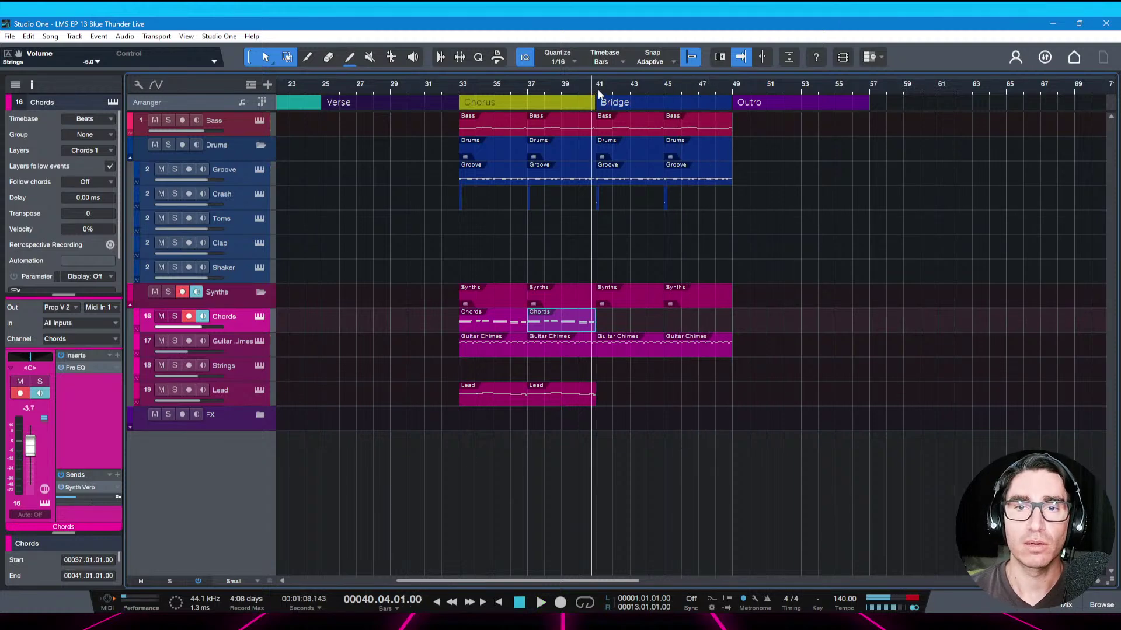
scroll(630, 306, up, 4)
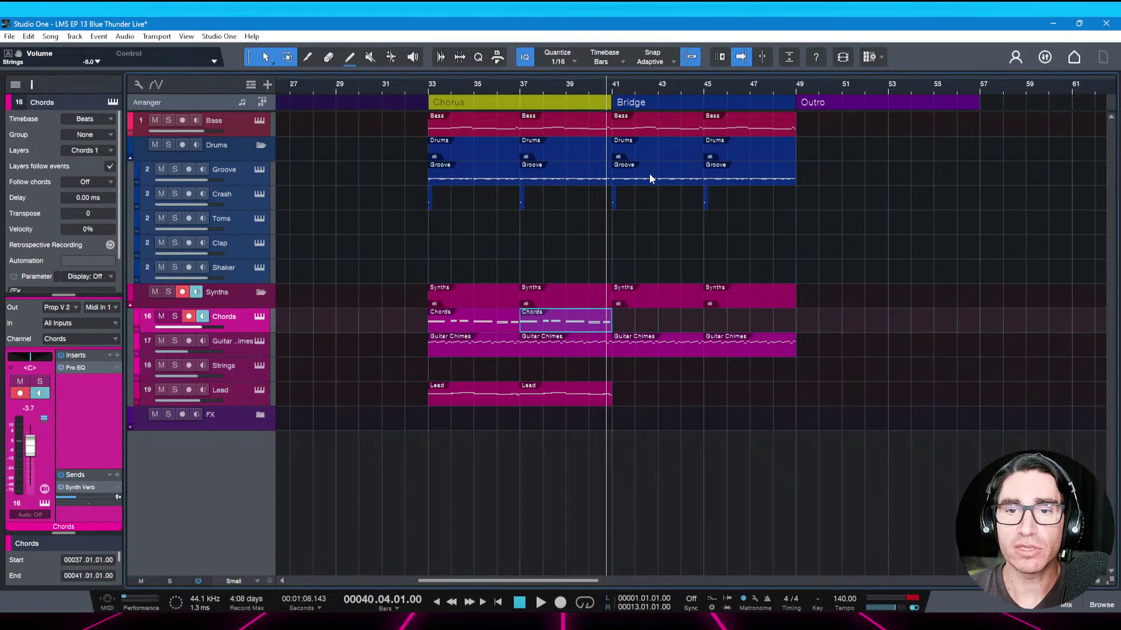
key(space)
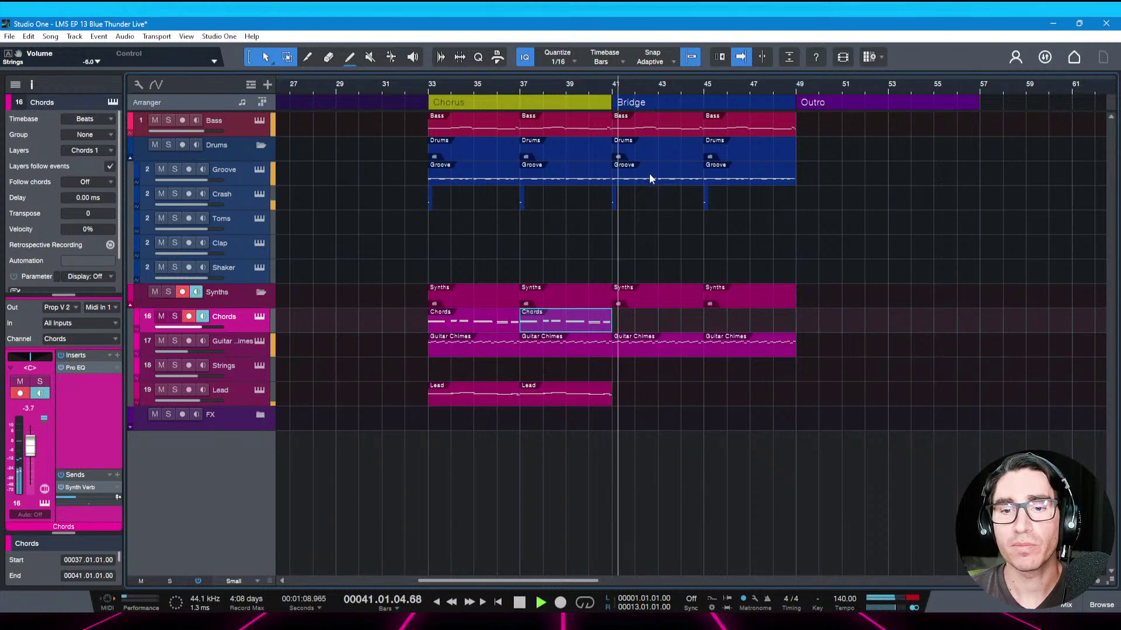
key(space)
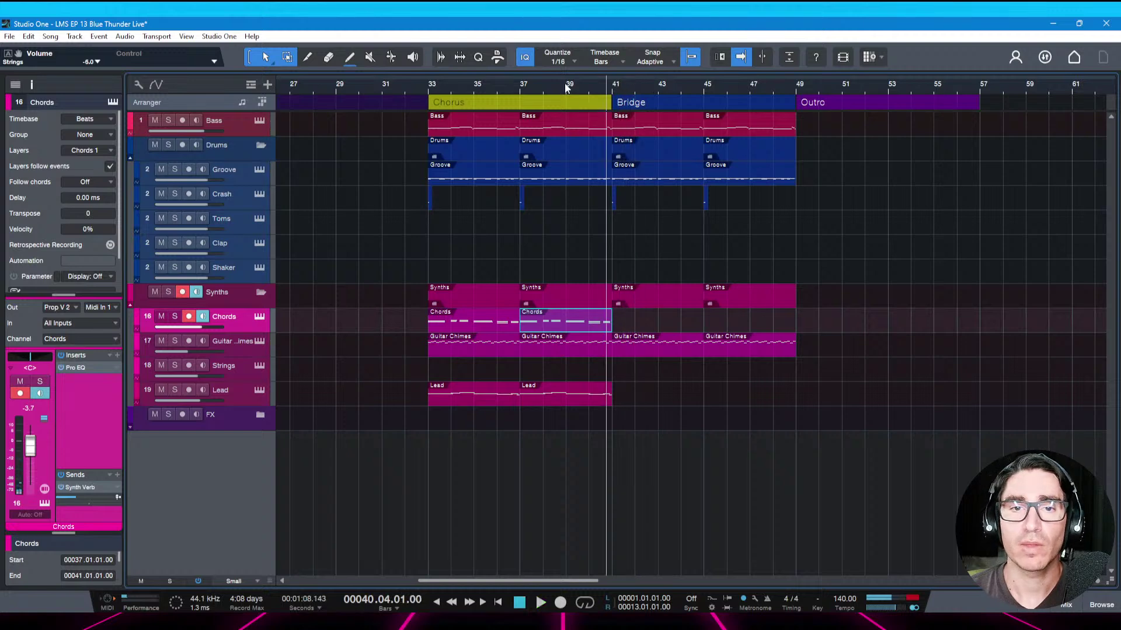
Copy both passes of the Theme Main events into the Verse section at bar 25
scroll(650, 84, down, 3)
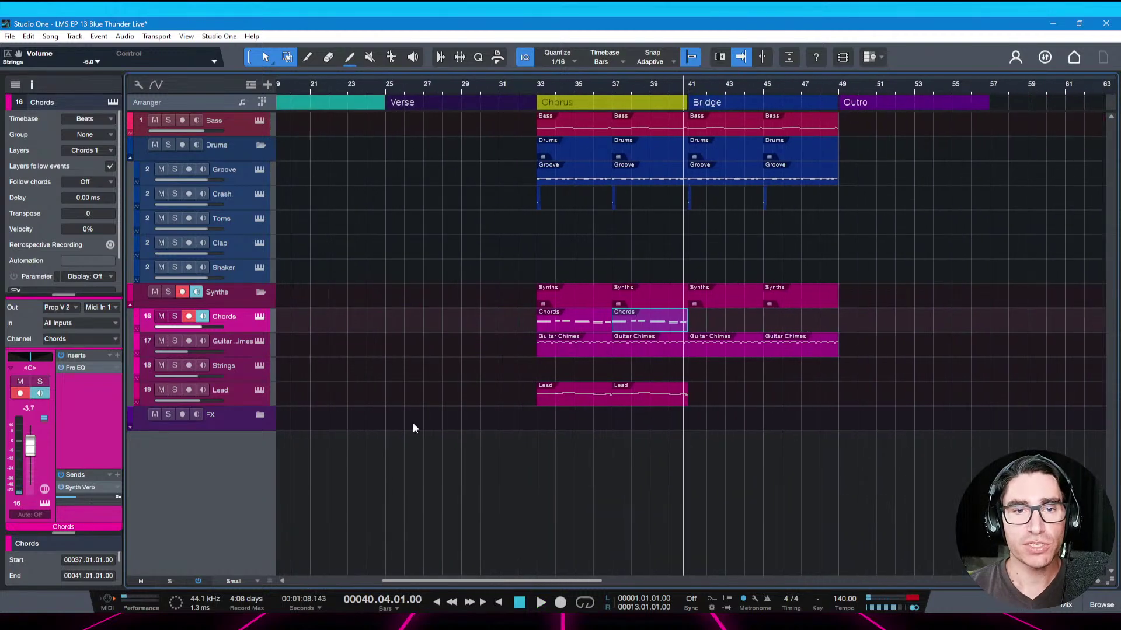
click(315, 581)
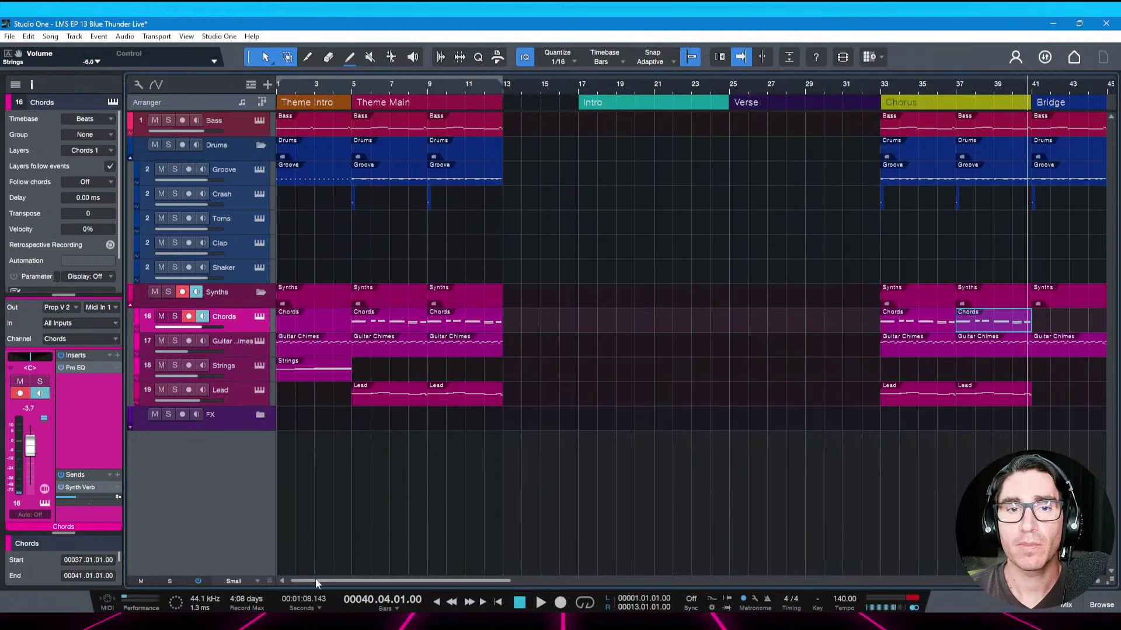
drag(579, 432, 352, 120)
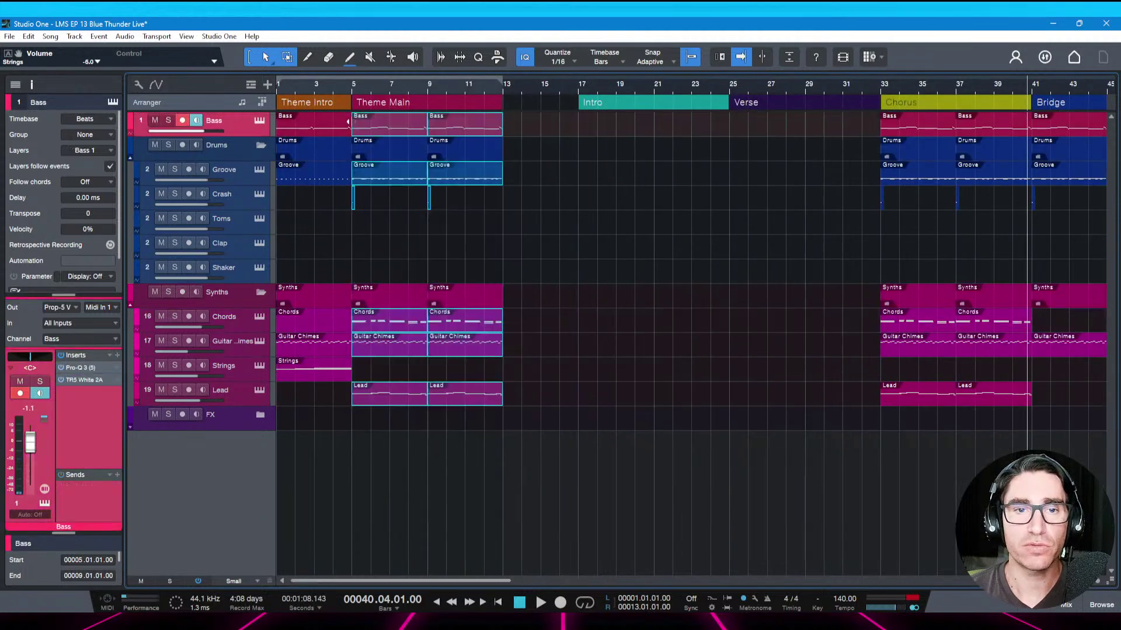
click(727, 90)
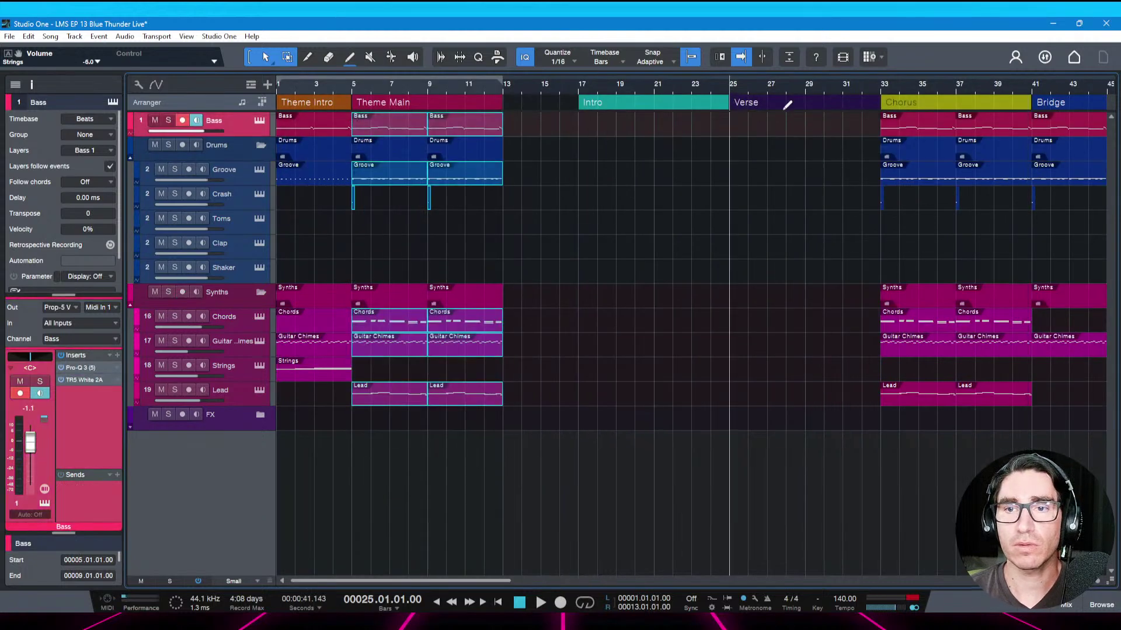
key(ctrl+v)
Delete both Lead events from the Verse section, bars 25–33
drag(808, 89, 759, 233)
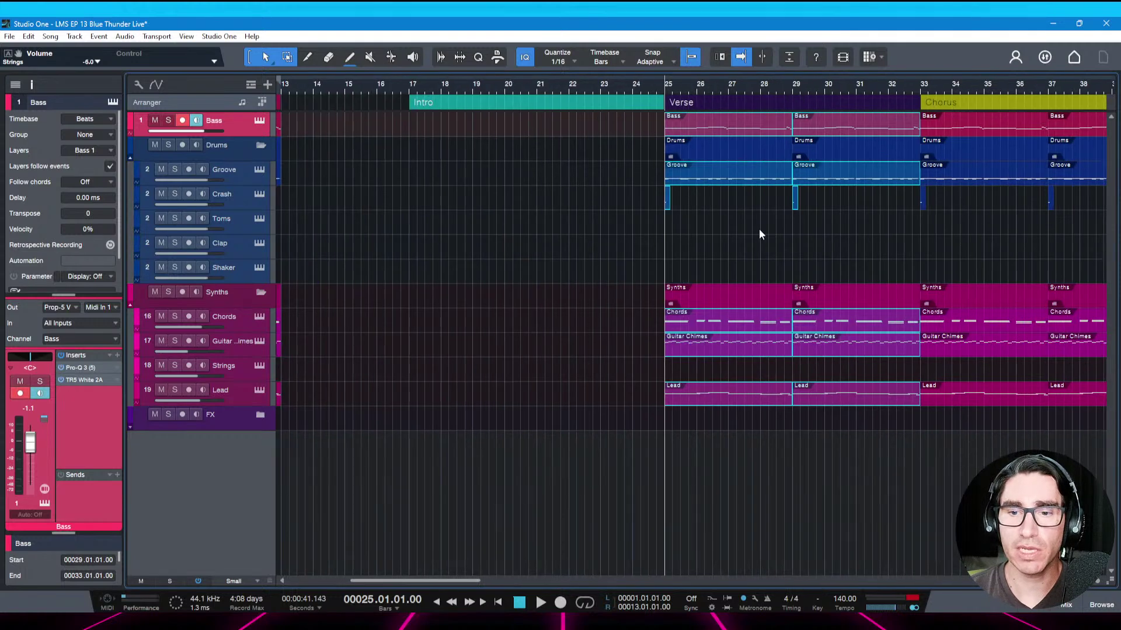
click(758, 398)
key(Delete)
key(Delete)
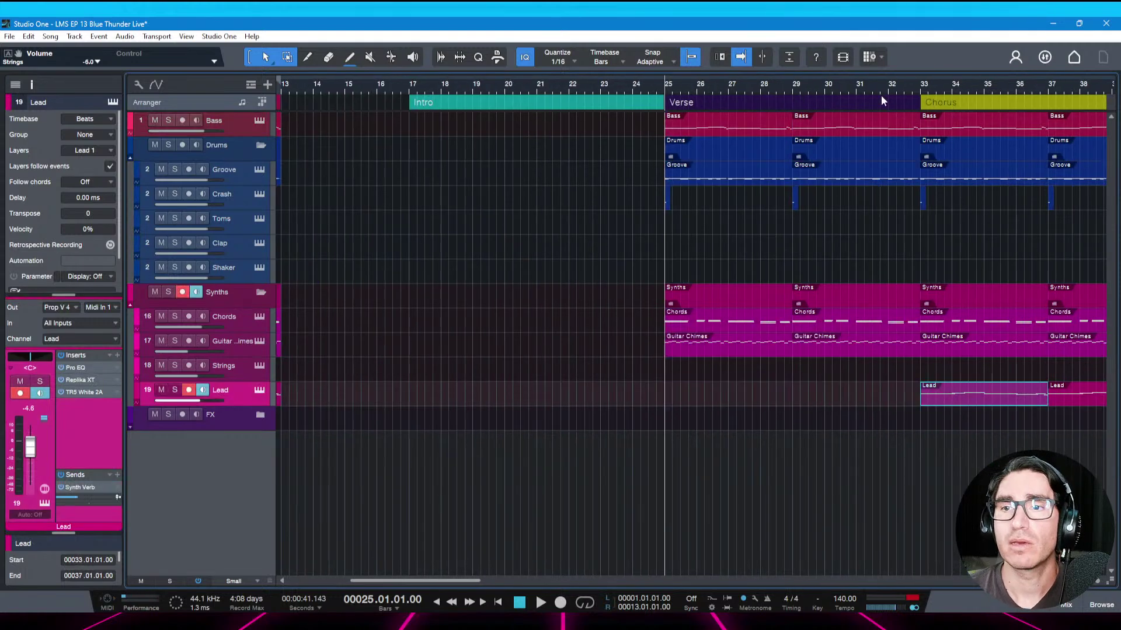
Mute the first Chords event of the Verse, bars 25–29
drag(881, 96, 726, 92)
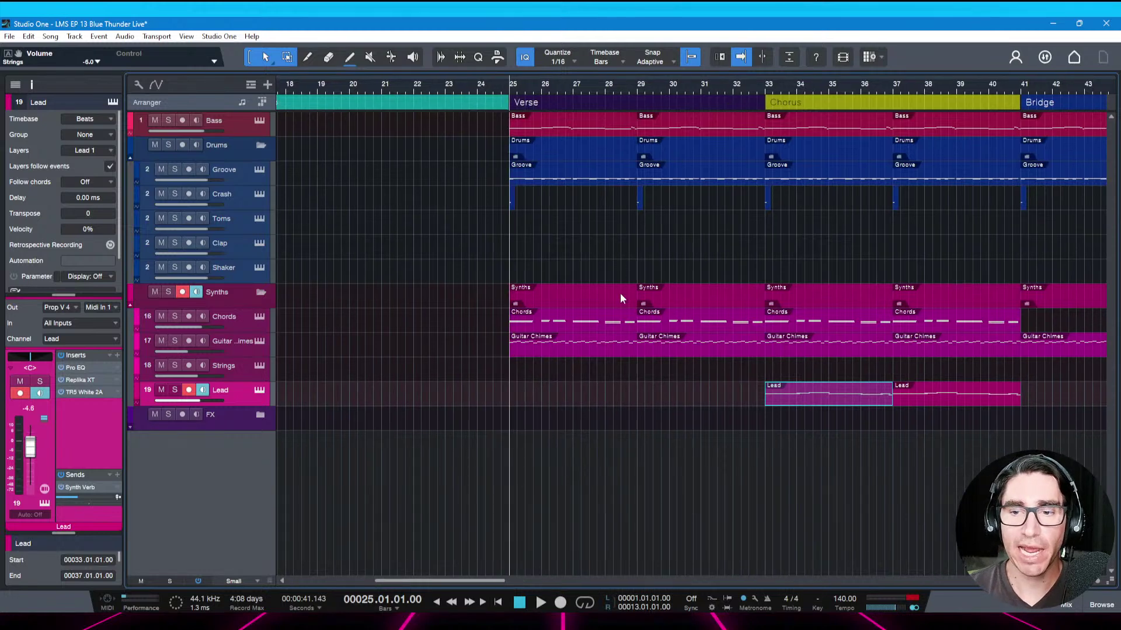
click(631, 375)
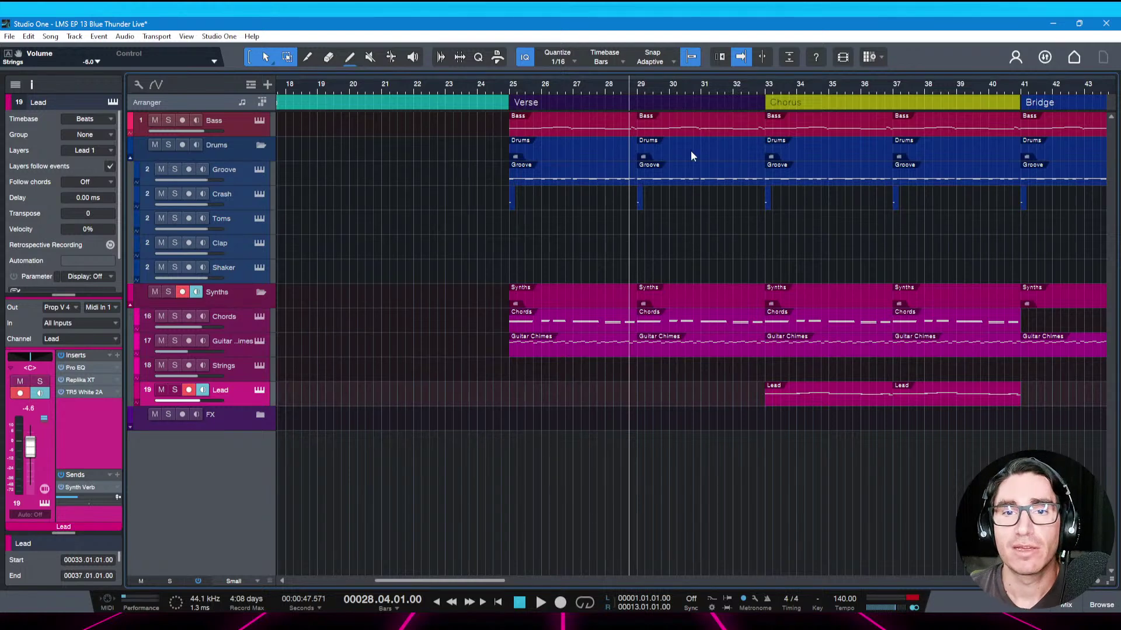
drag(698, 88, 692, 90)
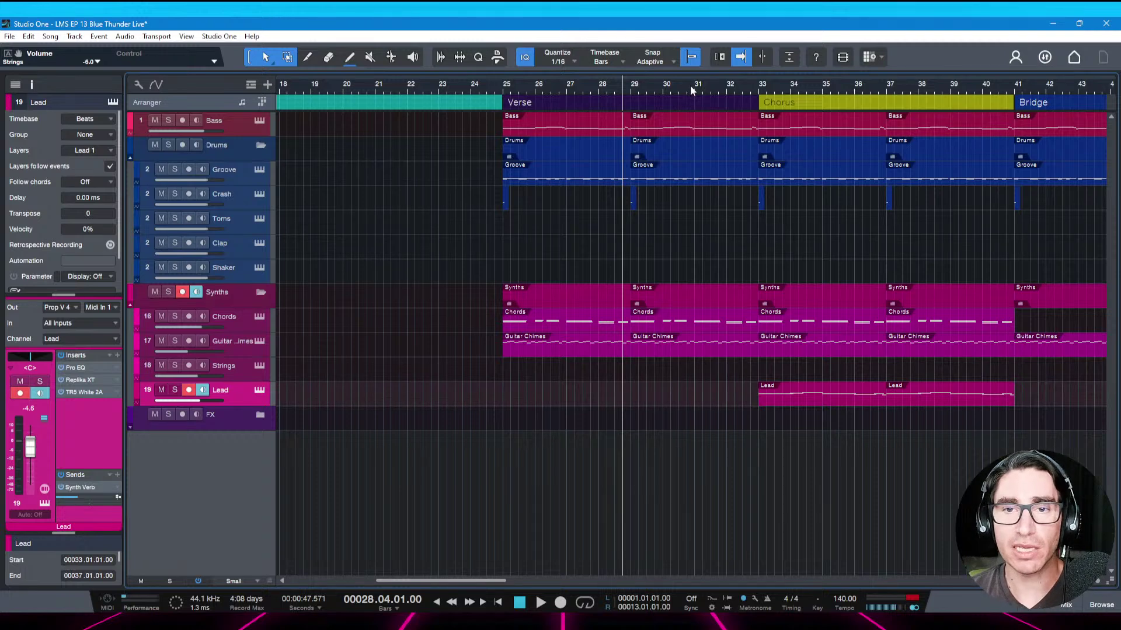
click(570, 325)
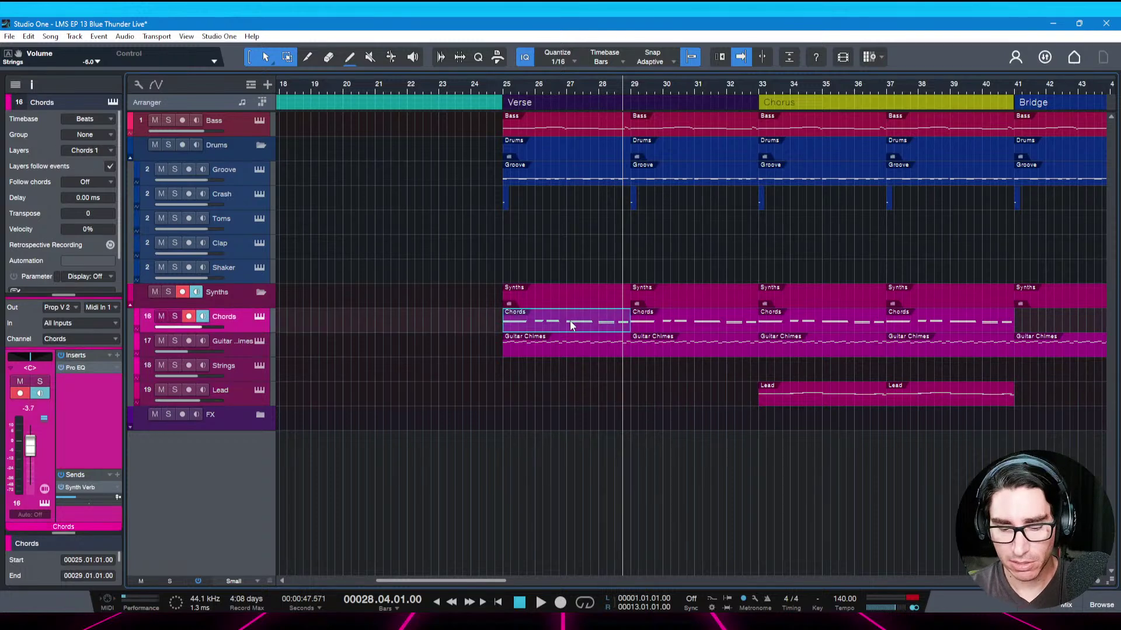
key(shift+m)
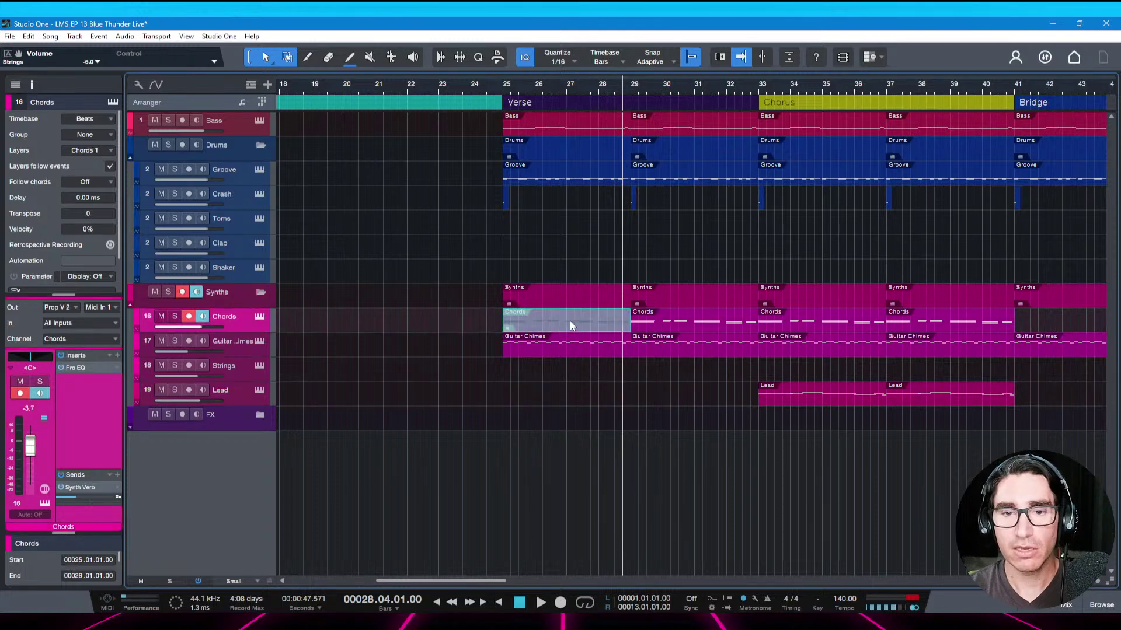
Play the Verse from bar 25 into the Chorus, replay the Verse, and save the song
click(501, 89)
key(space)
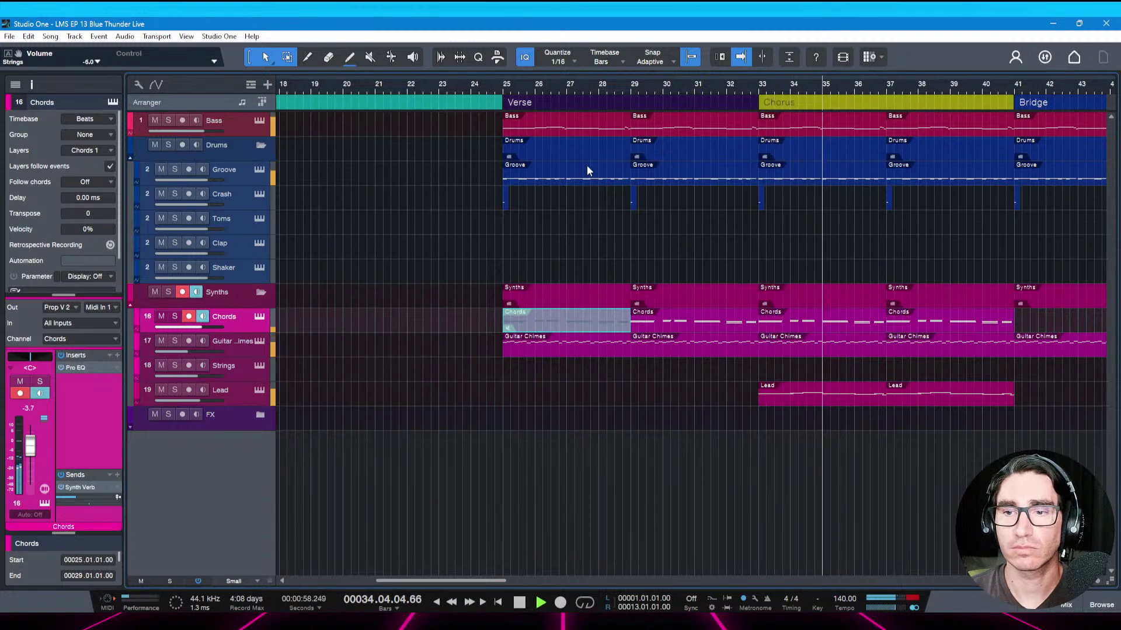
drag(896, 85, 851, 94)
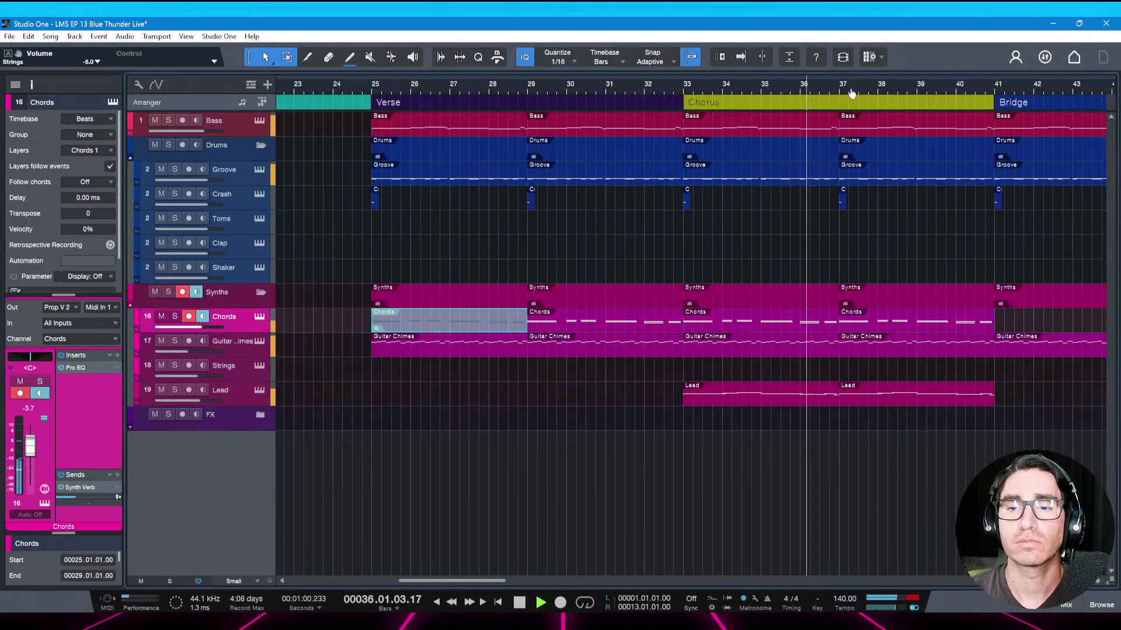
key(space)
key(f)
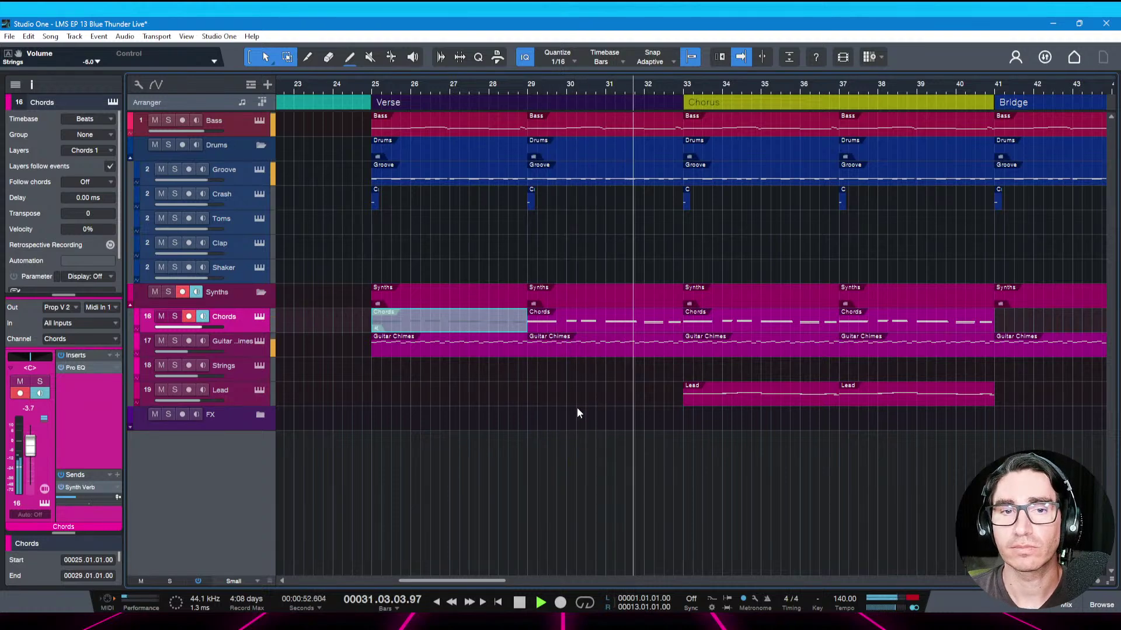
key(space)
key(ctrl+s)
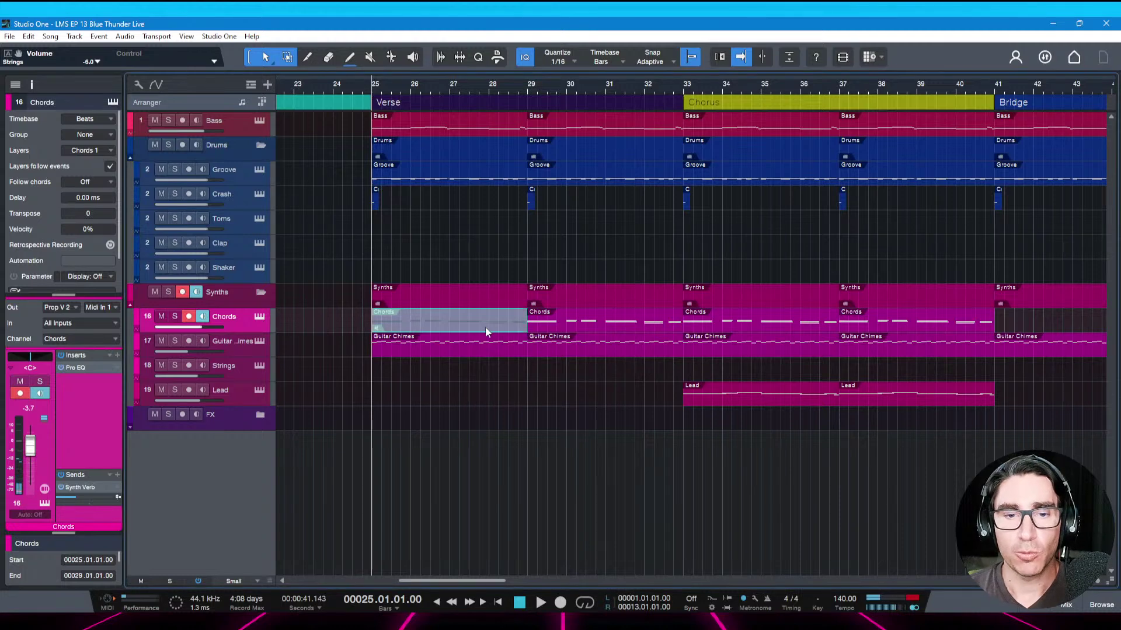
Unmute the Chords event at bar 25 and select the filter cutoff of its Prophet-5 V synth as the parameter to automate
key(shift+m)
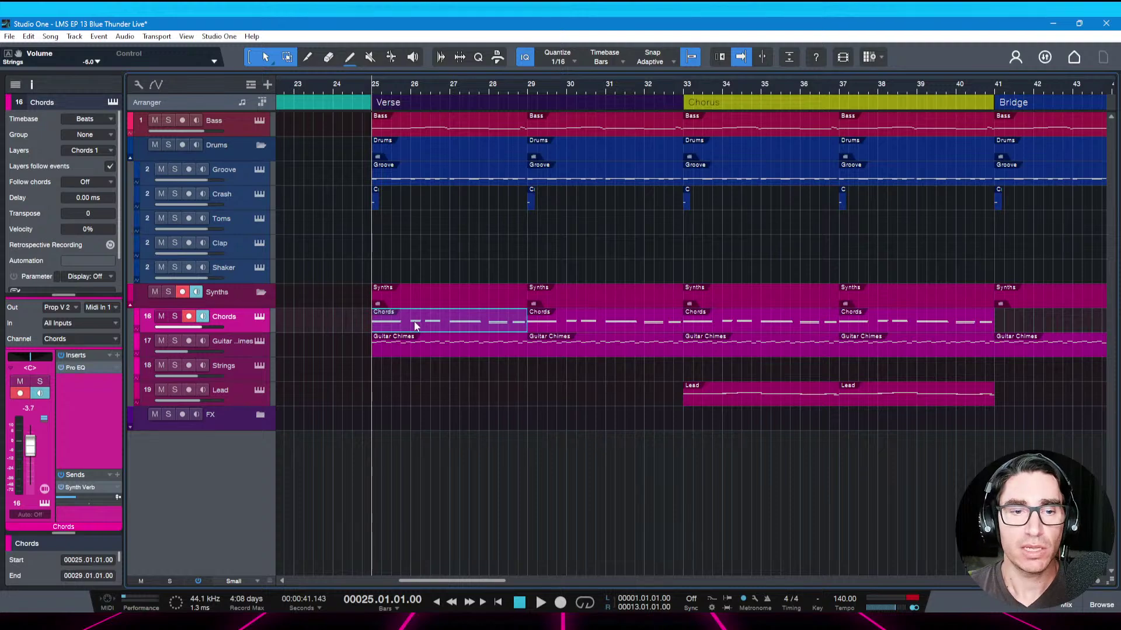
click(261, 319)
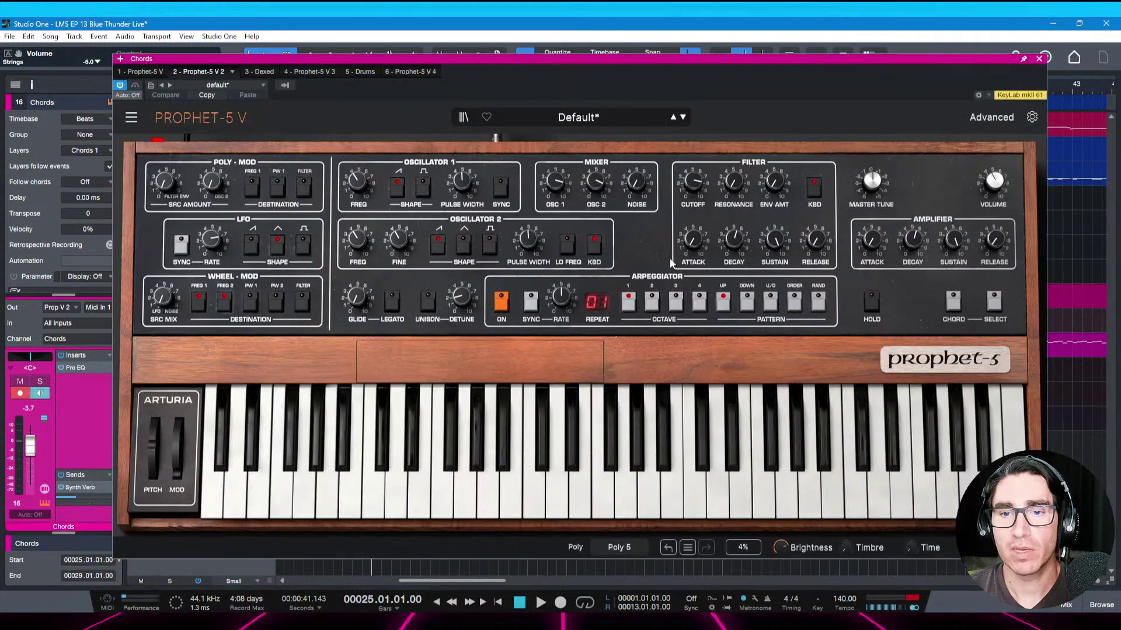
key(space)
key(space)
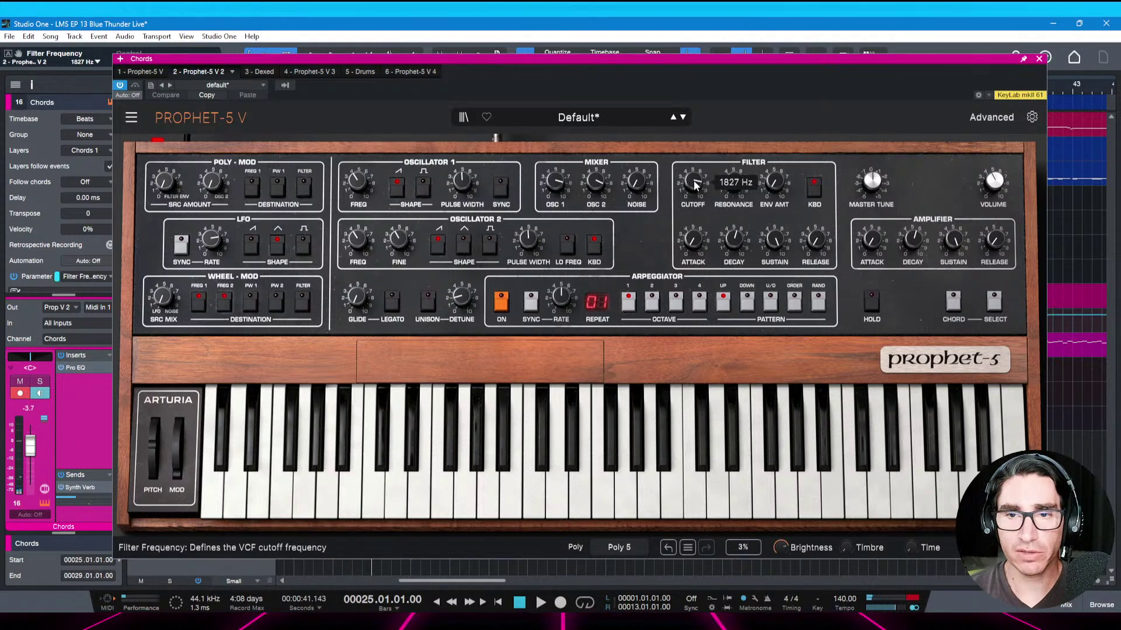
key(Escape)
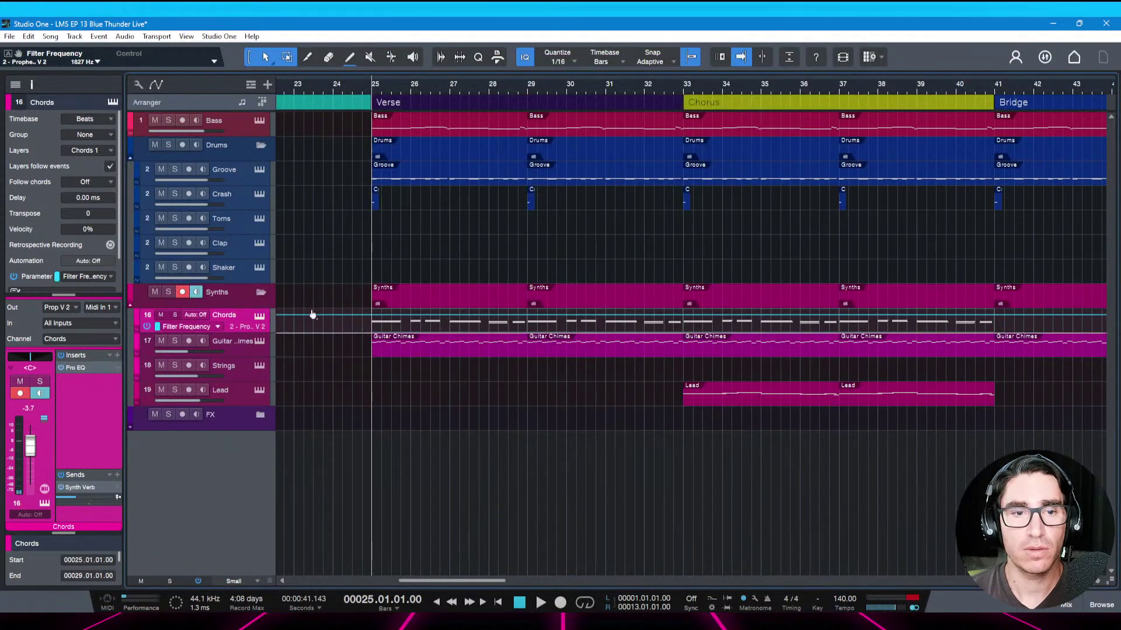
Show the Filter Frequency automation lane beneath the Chords track and enlarge its height
click(136, 333)
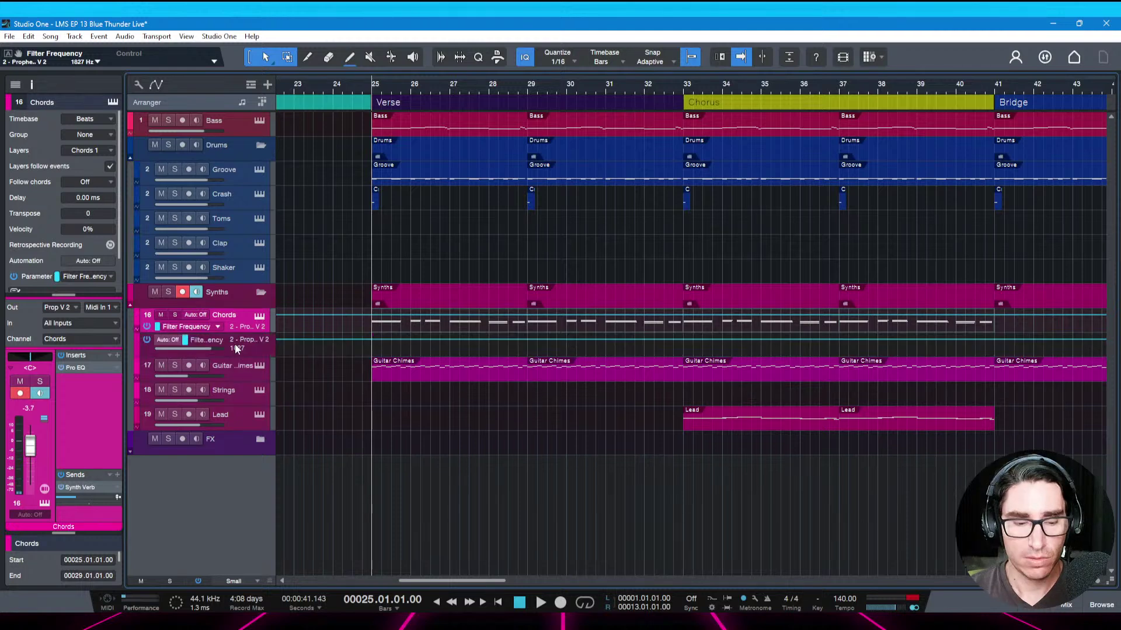
click(235, 349)
key(a)
drag(246, 359, 246, 427)
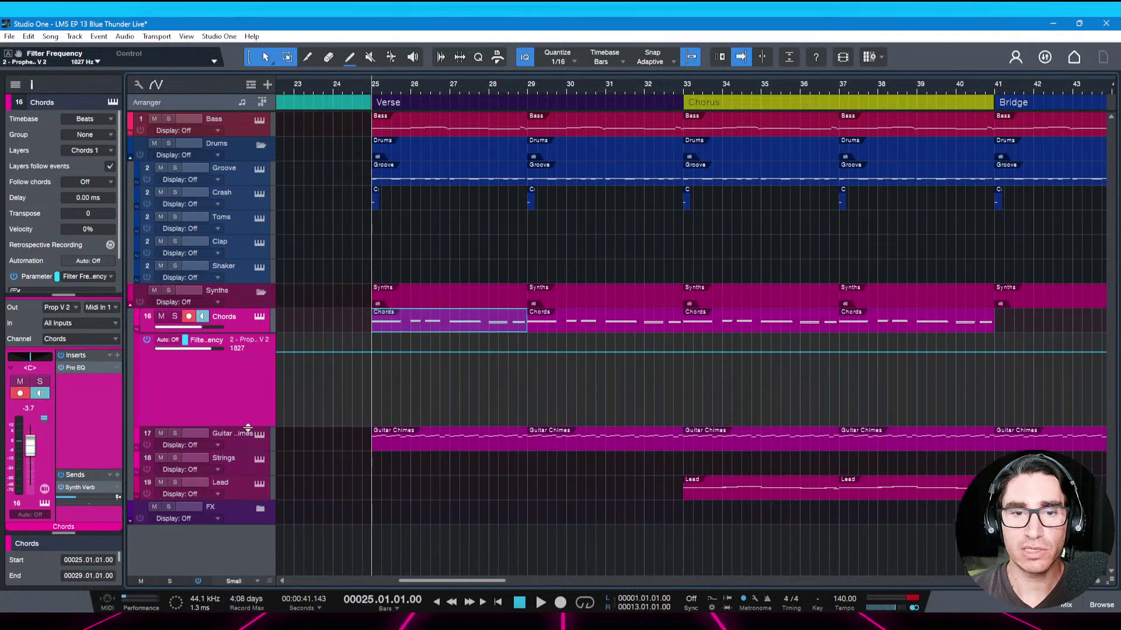
Draw a Filter Frequency ramp from bar 25 to bar 29, starting at 16.5 Hz, and audition the sweep
click(372, 354)
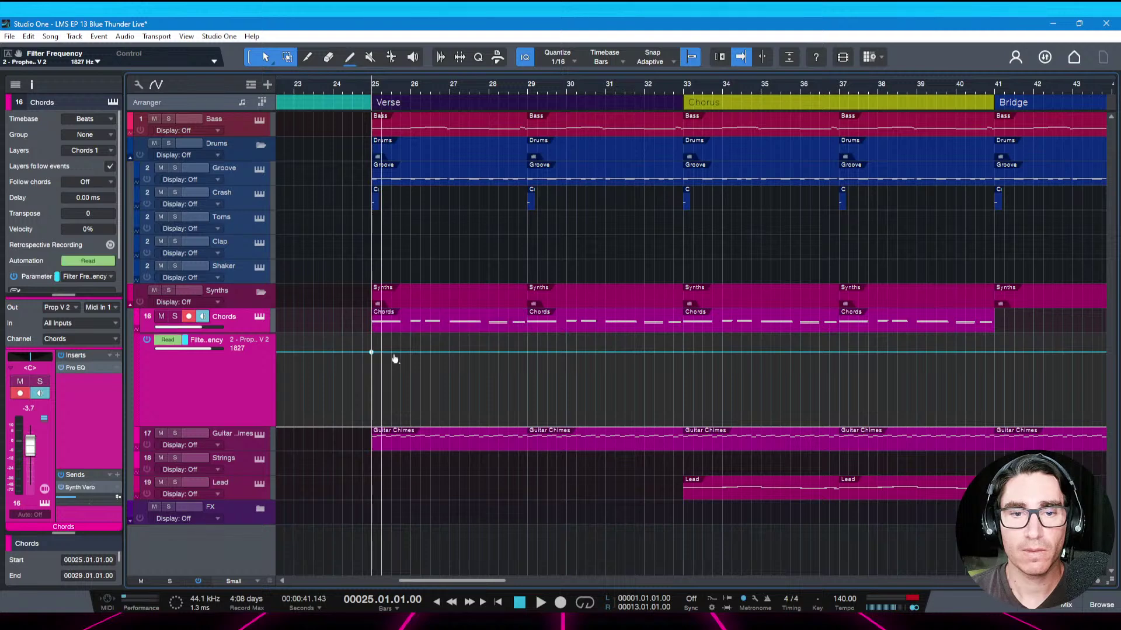
click(527, 353)
drag(371, 353, 370, 402)
key(space)
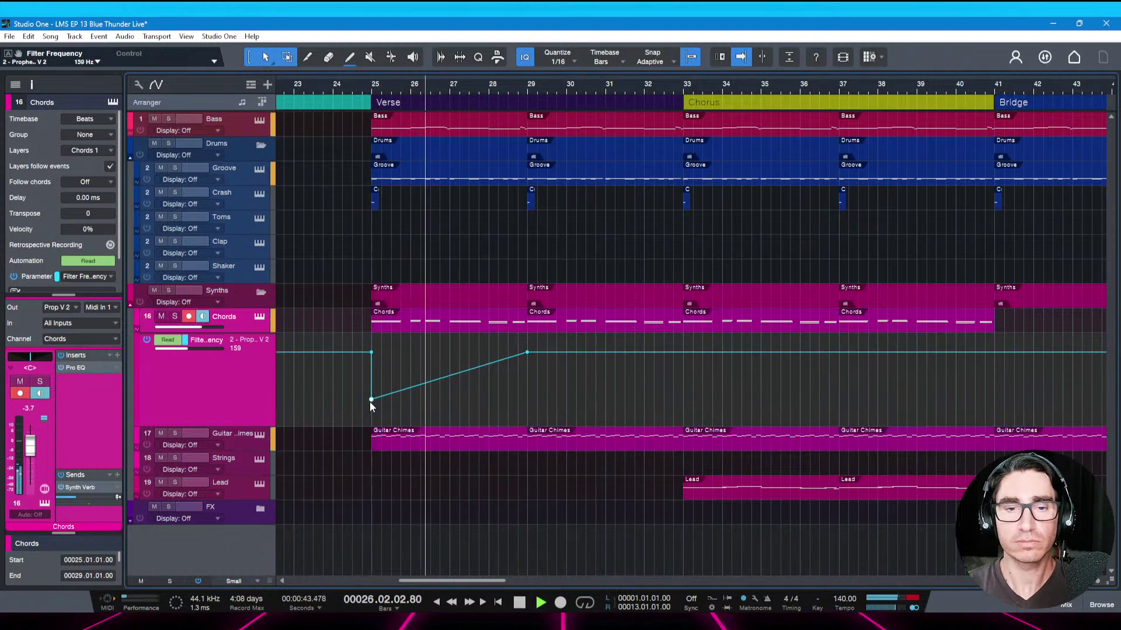
key(space)
drag(370, 401, 372, 417)
key(space)
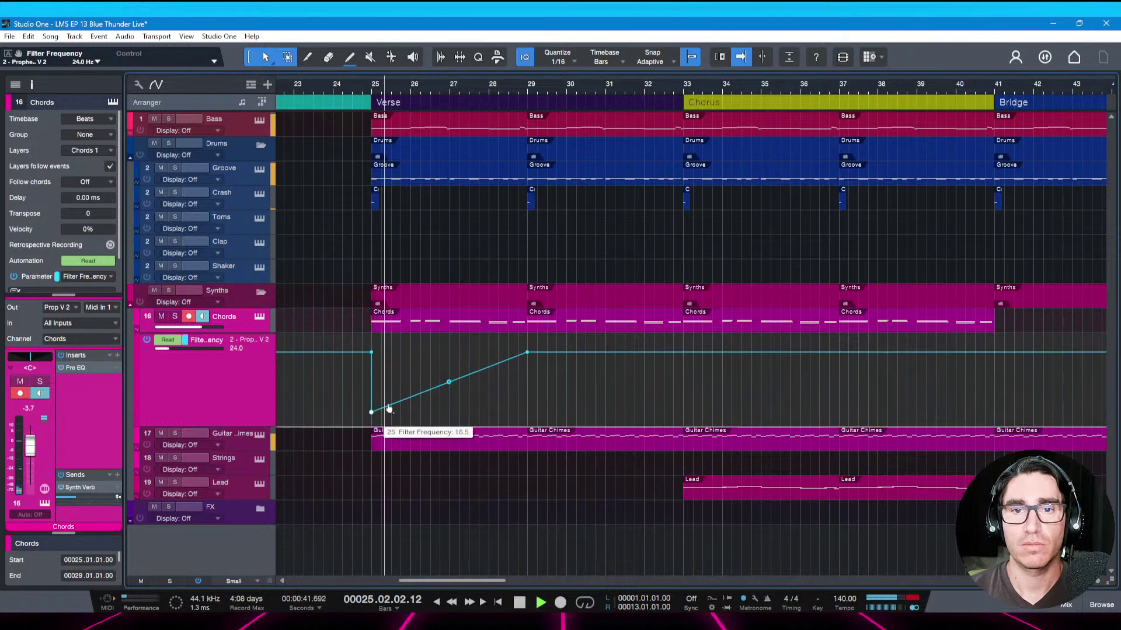
key(space)
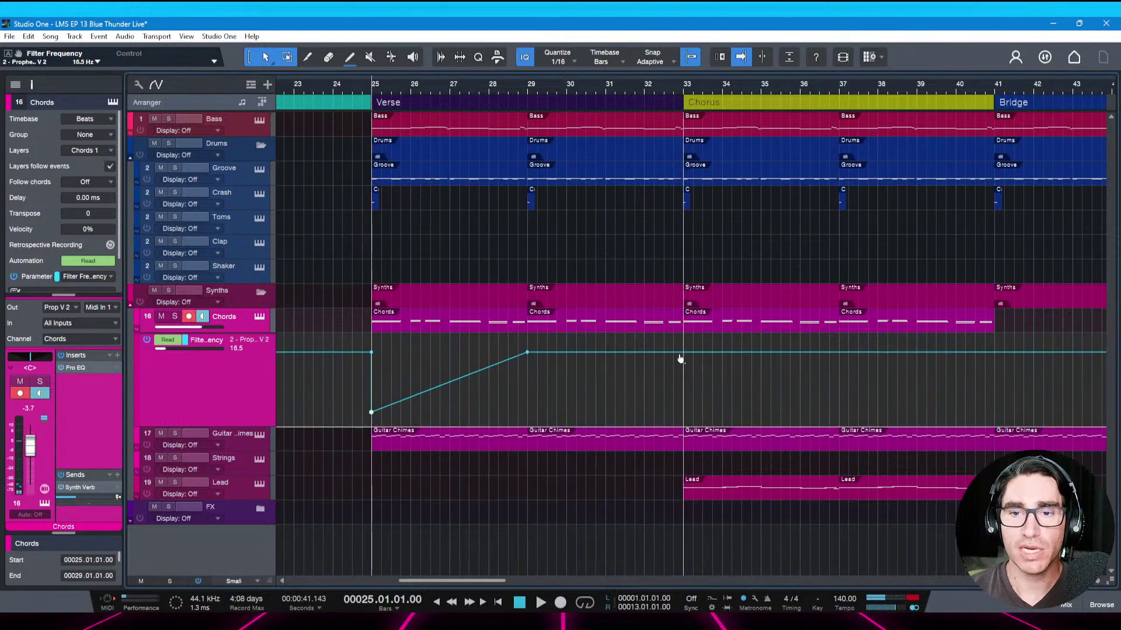
Extend the filter ramp to bar 33 by removing the bar 29 point, bow its curve upward, and audition it
double_click(528, 353)
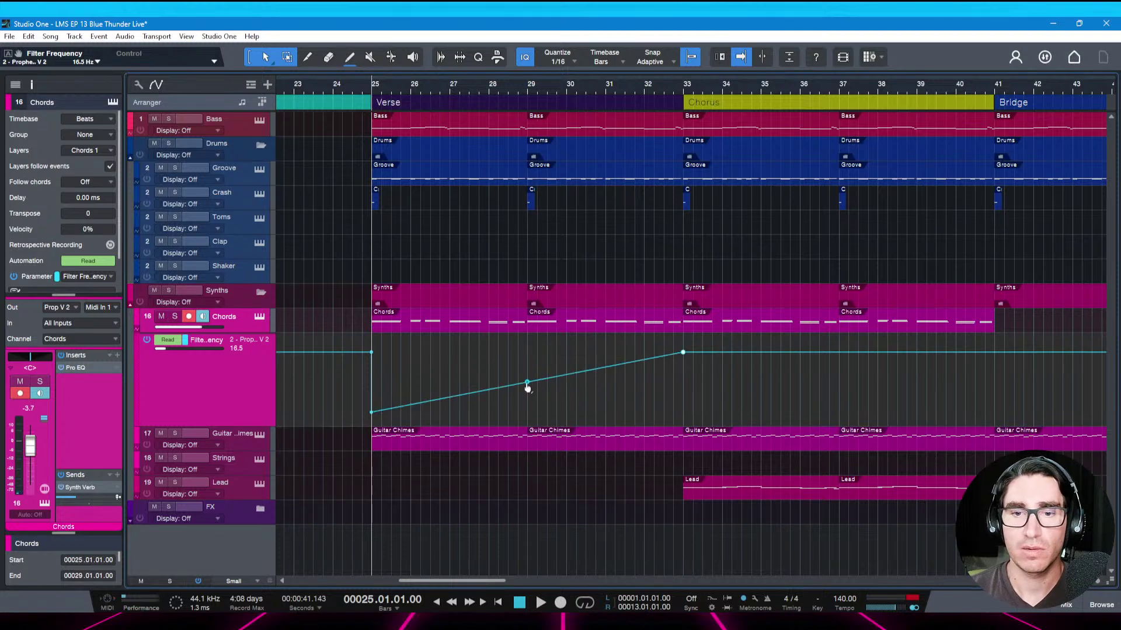
drag(528, 387, 527, 376)
key(space)
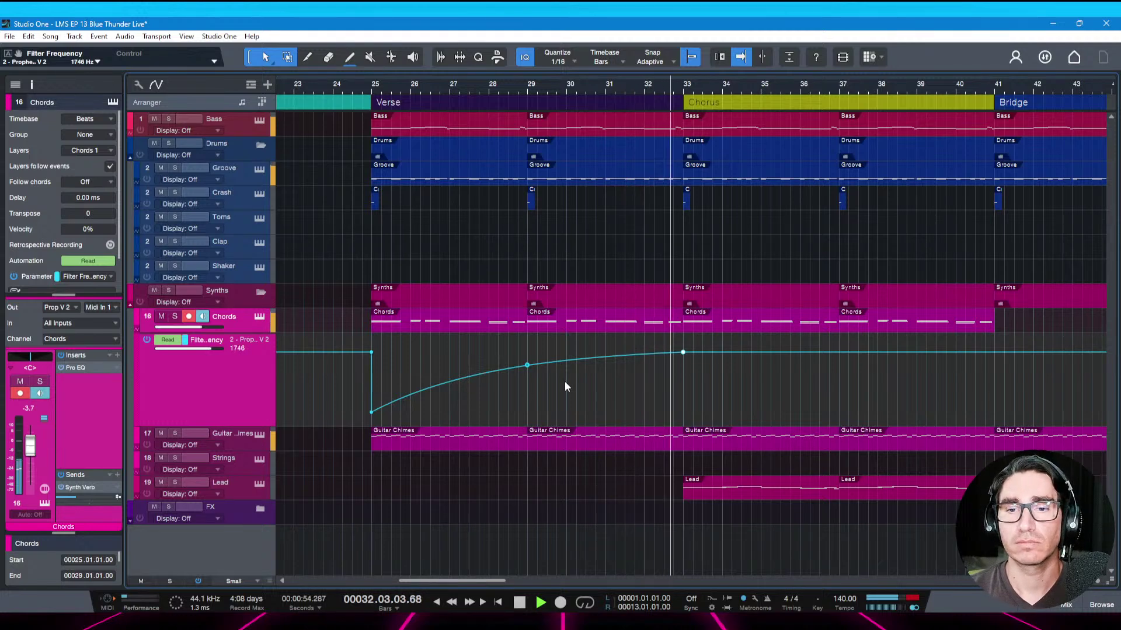
key(space)
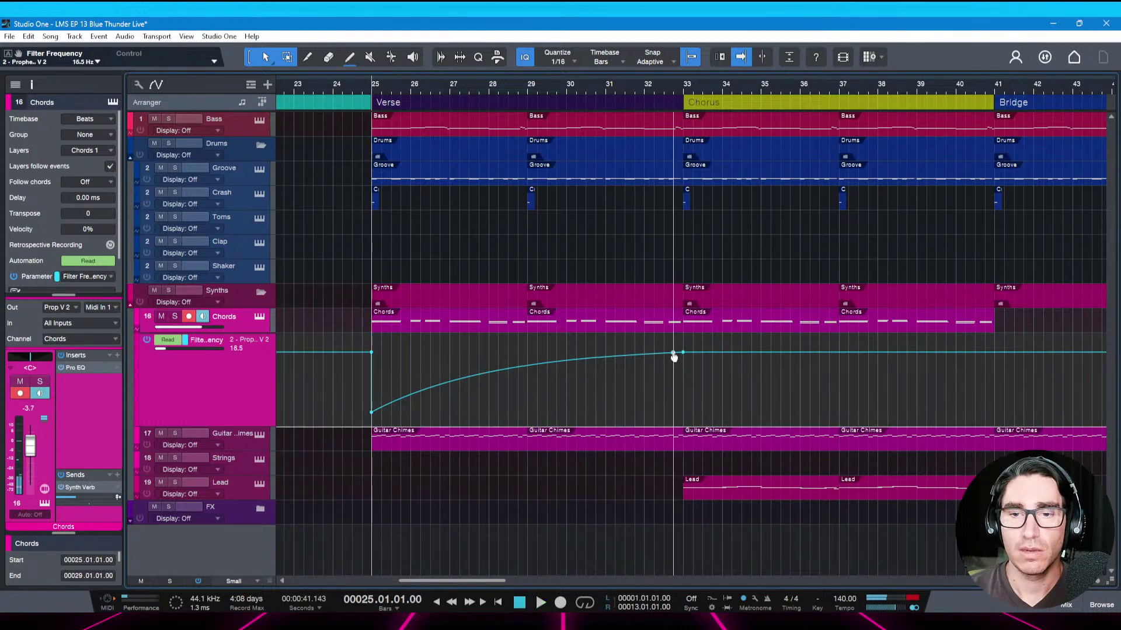
Lower the ramp's end point at bar 33 to about 873 Hz, then play the verse into the chorus and save the song
mouse_move(674, 354)
mouse_down()
mouse_move(676, 371)
mouse_move(683, 362)
mouse_up()
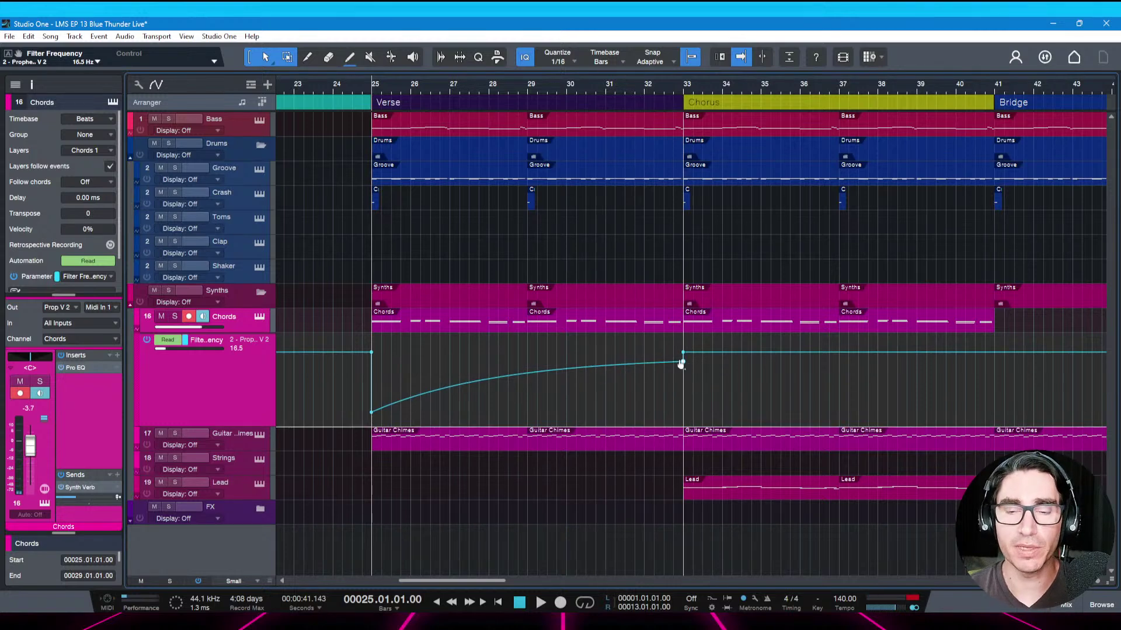
mouse_move(684, 369)
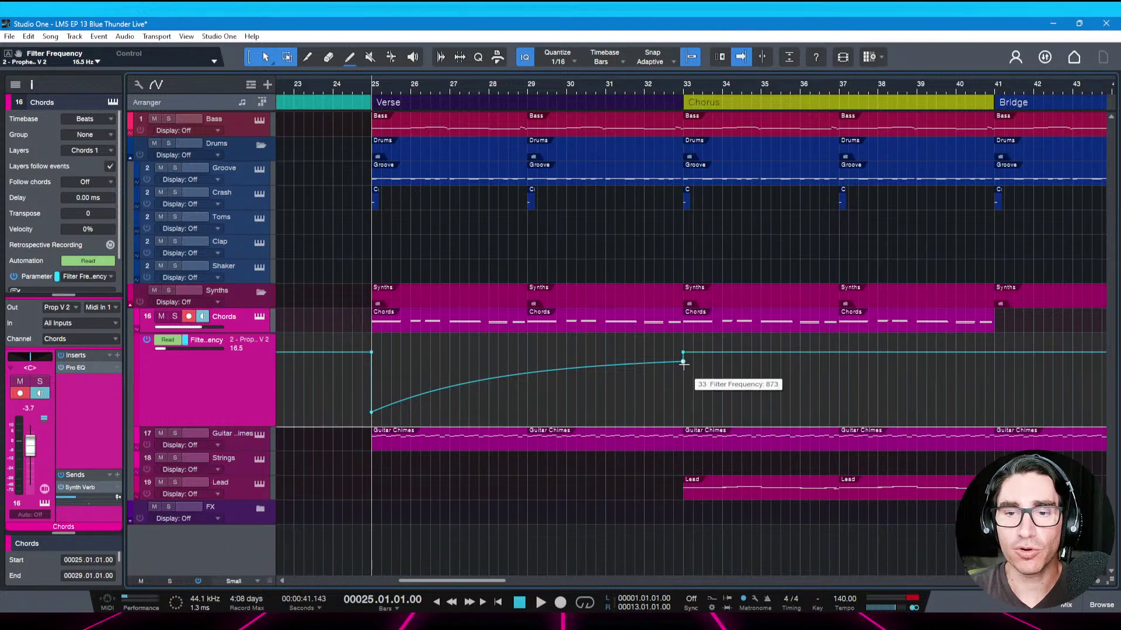
click(683, 364)
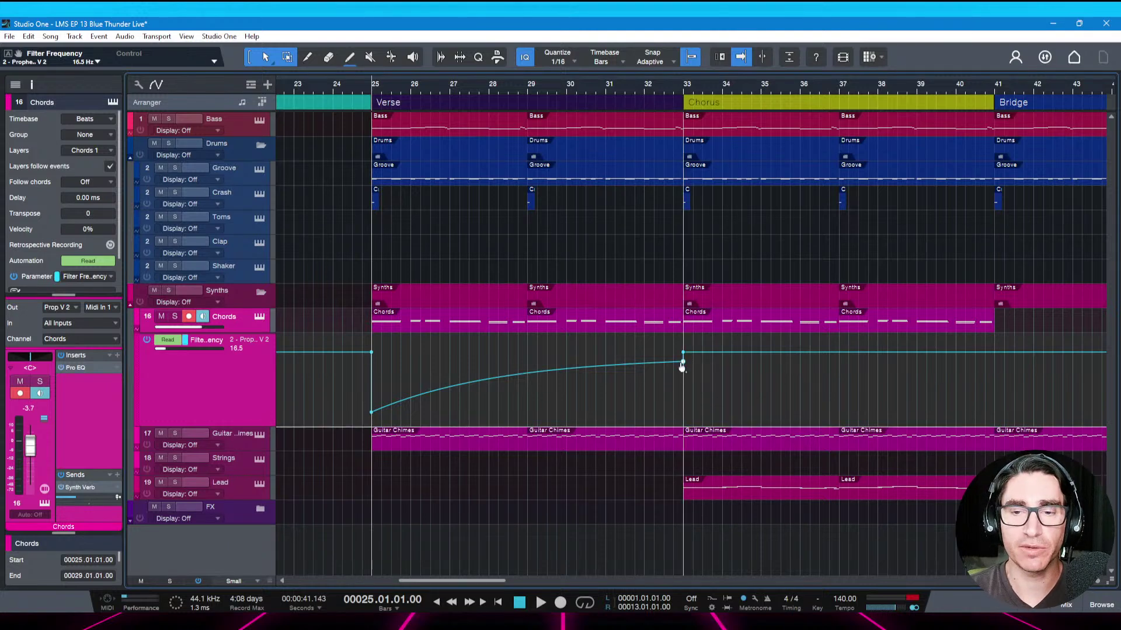
key(space)
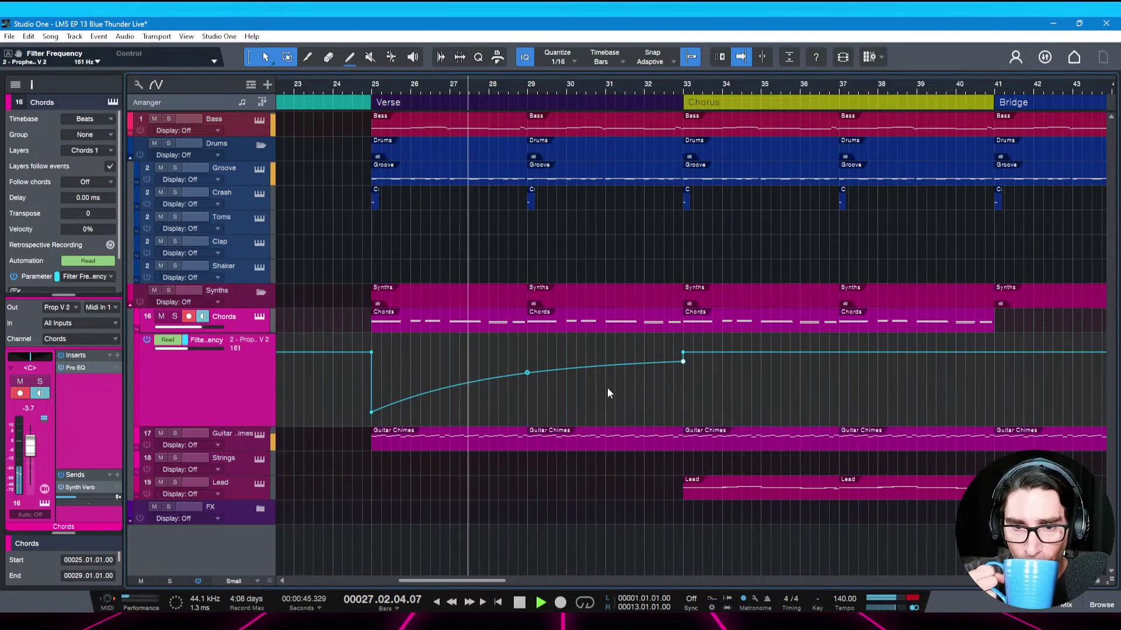
key(ctrl+s)
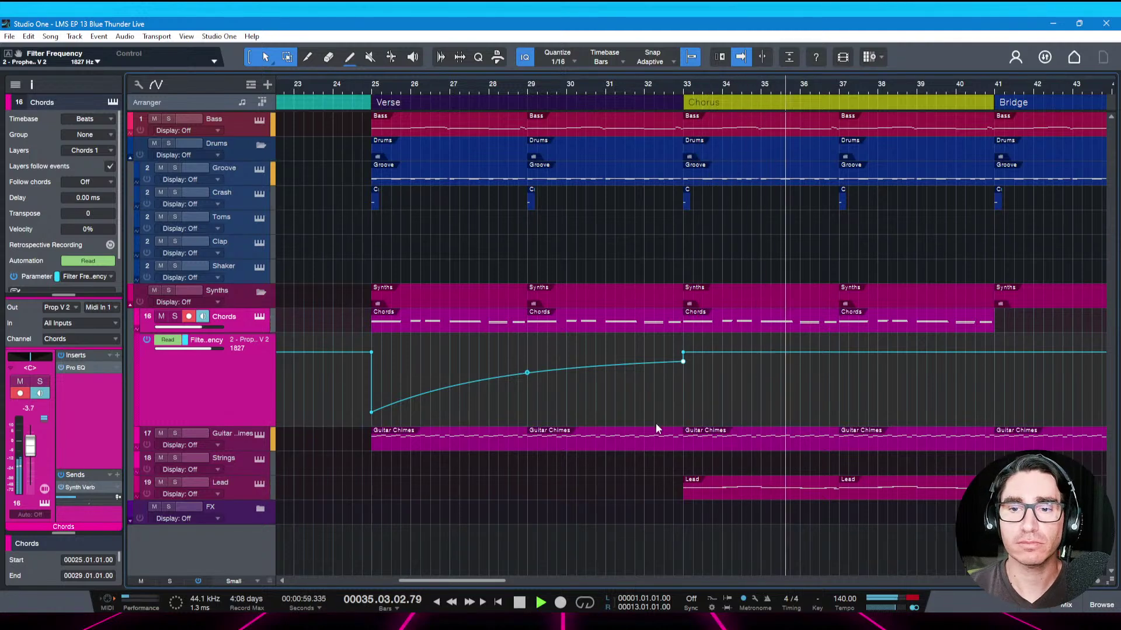
key(space)
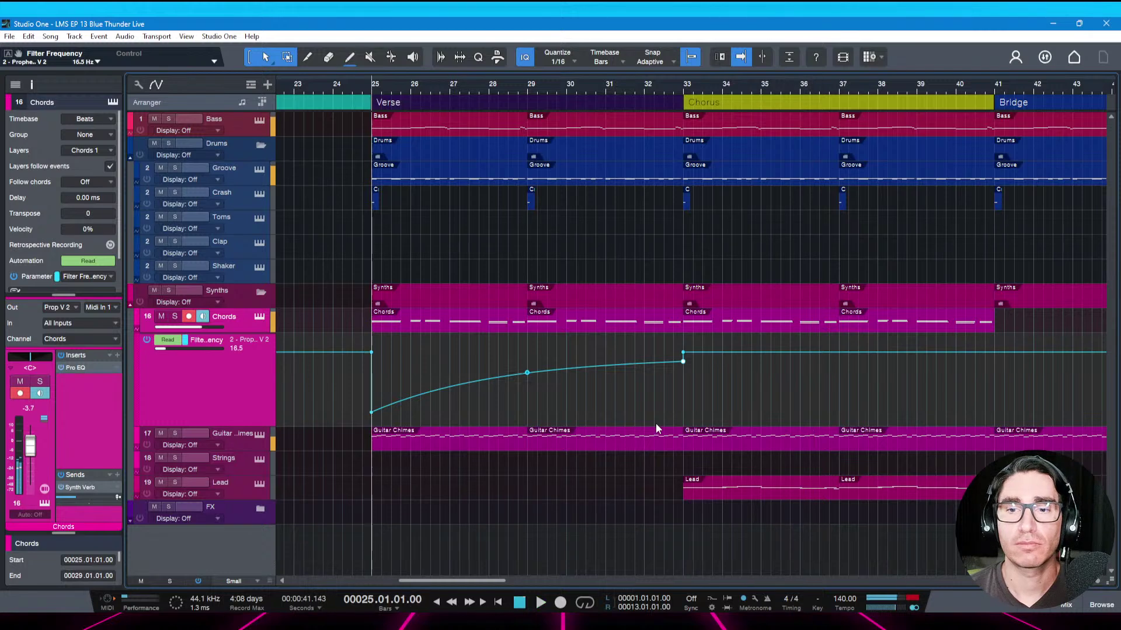
Mute the first Chords event in the chorus, audition the transition from bar 32, and save the song
click(744, 323)
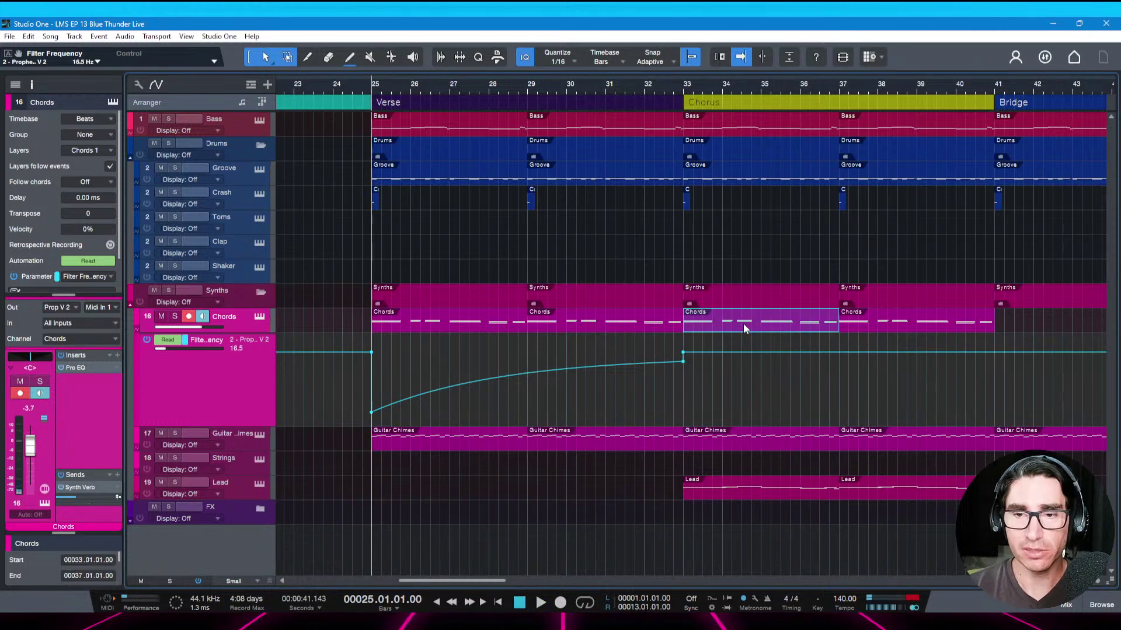
key(shift+m)
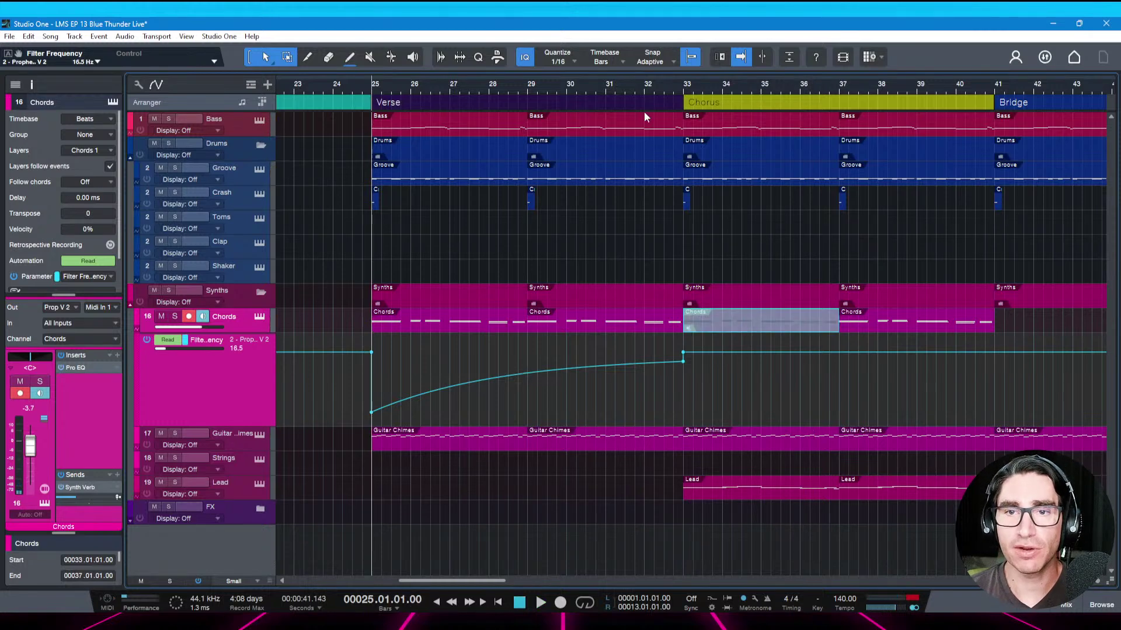
click(640, 87)
key(space)
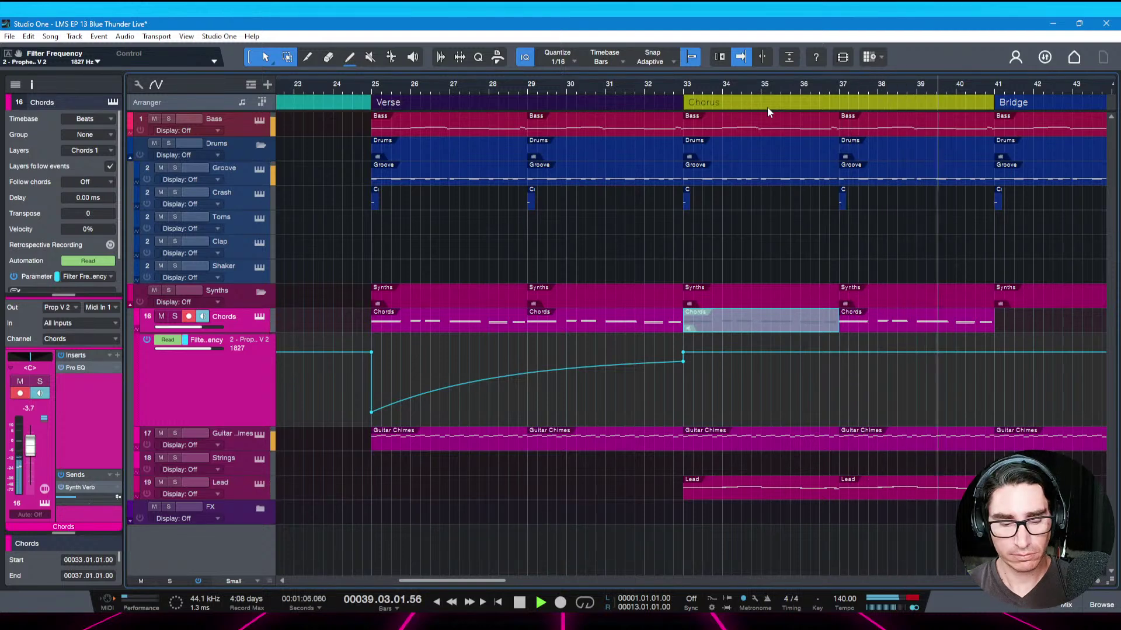
key(ctrl+s)
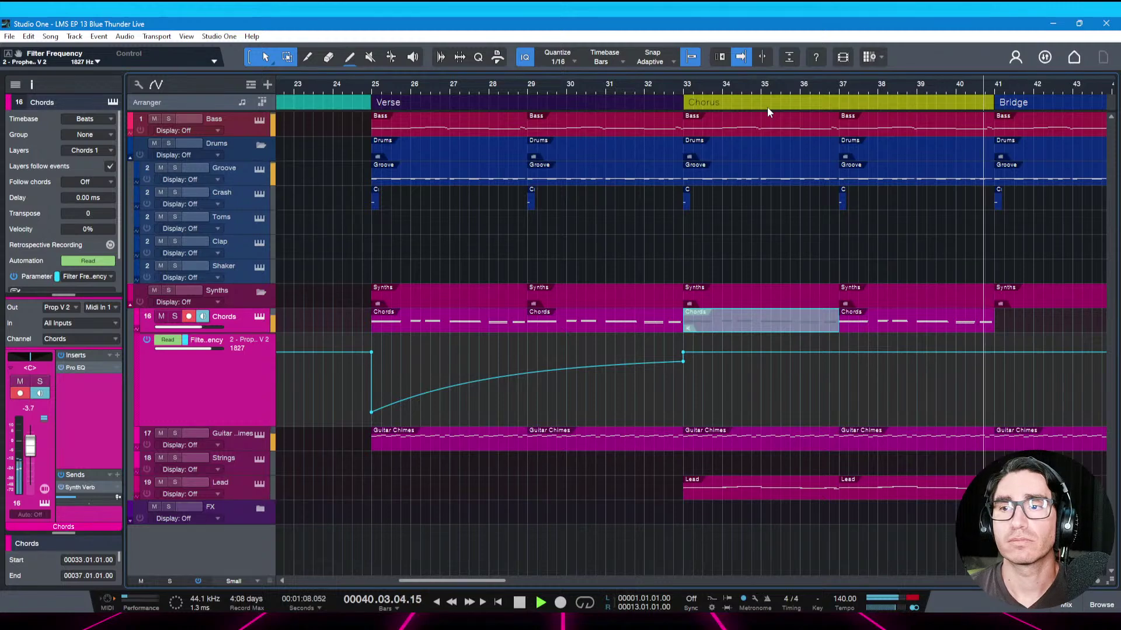
key(space)
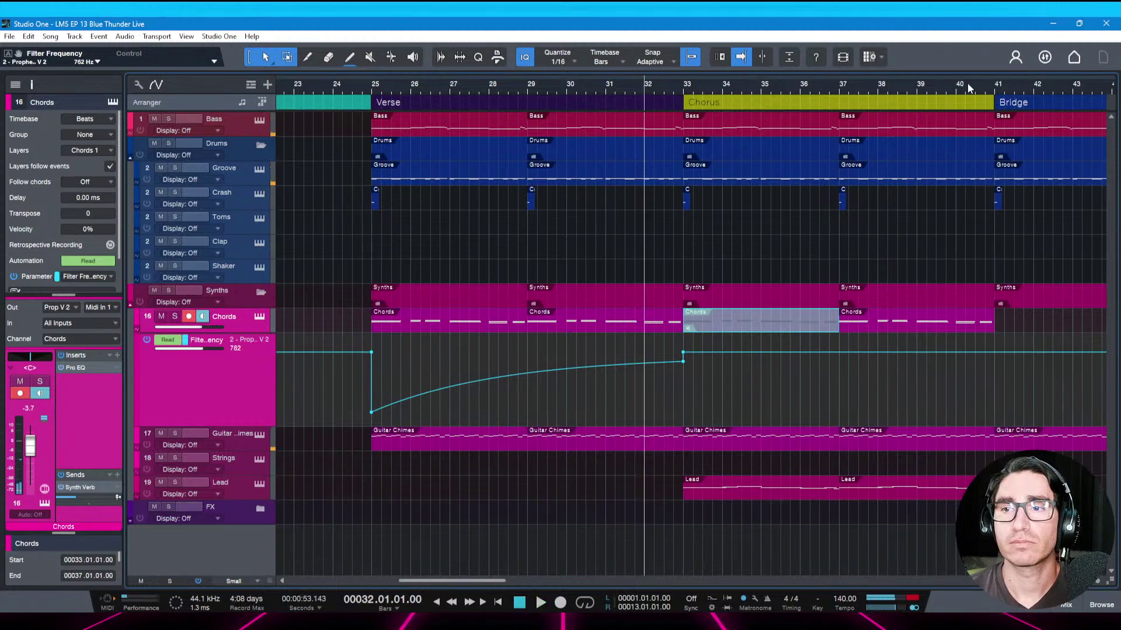
Move the playback start to the beginning of the verse at bar 25, audition from there, and save the song
drag(968, 83, 604, 79)
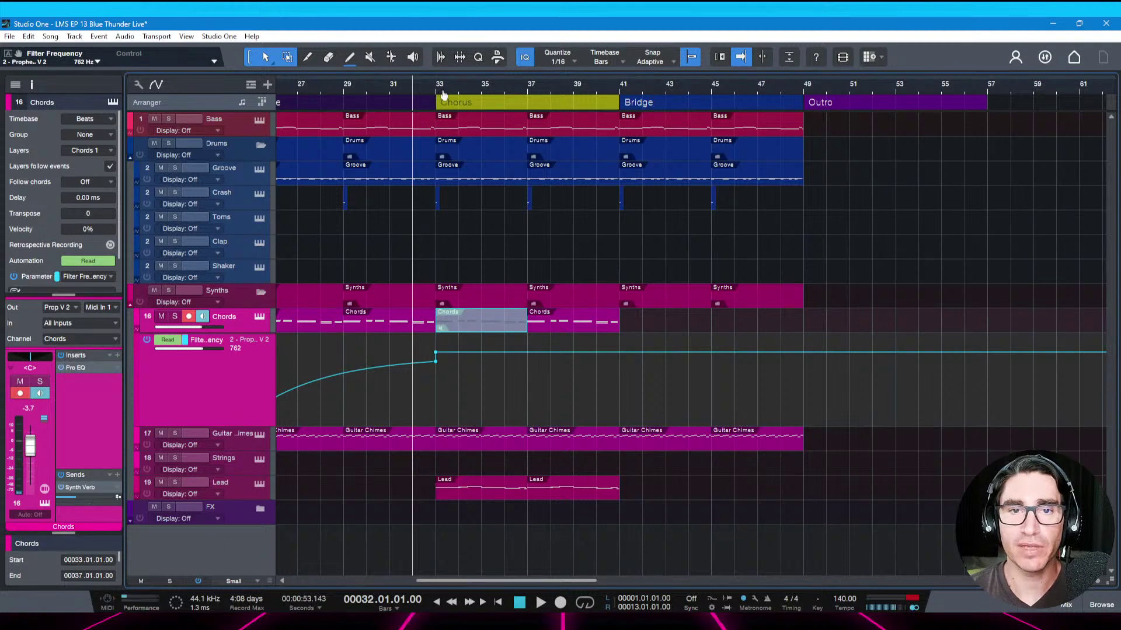
drag(441, 94, 474, 88)
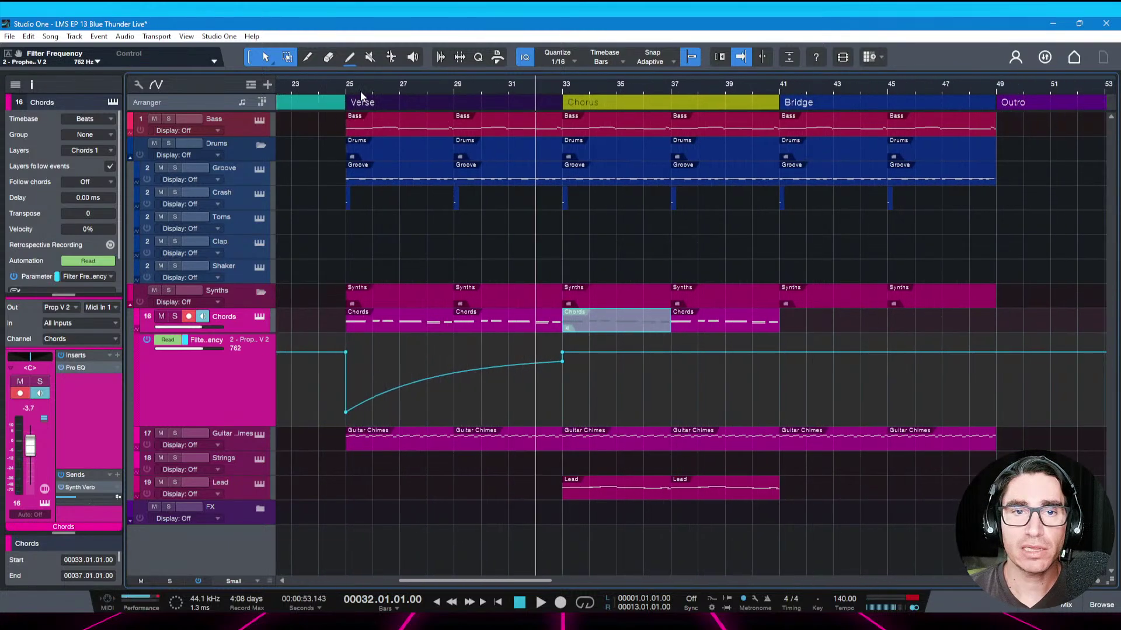
click(345, 89)
key(space)
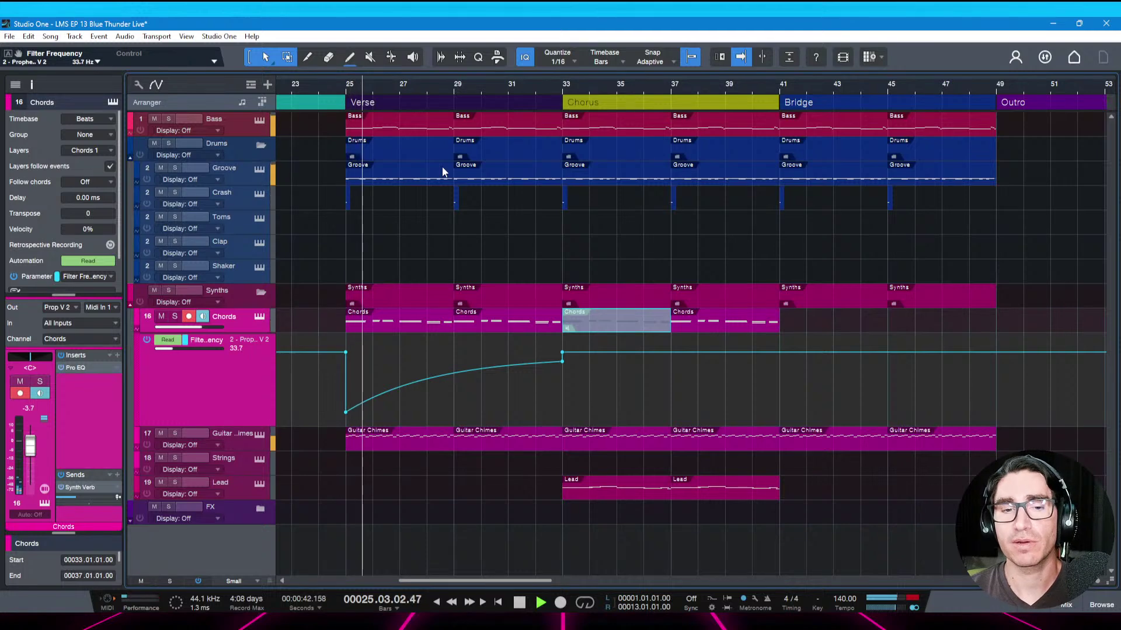
key(ctrl+s)
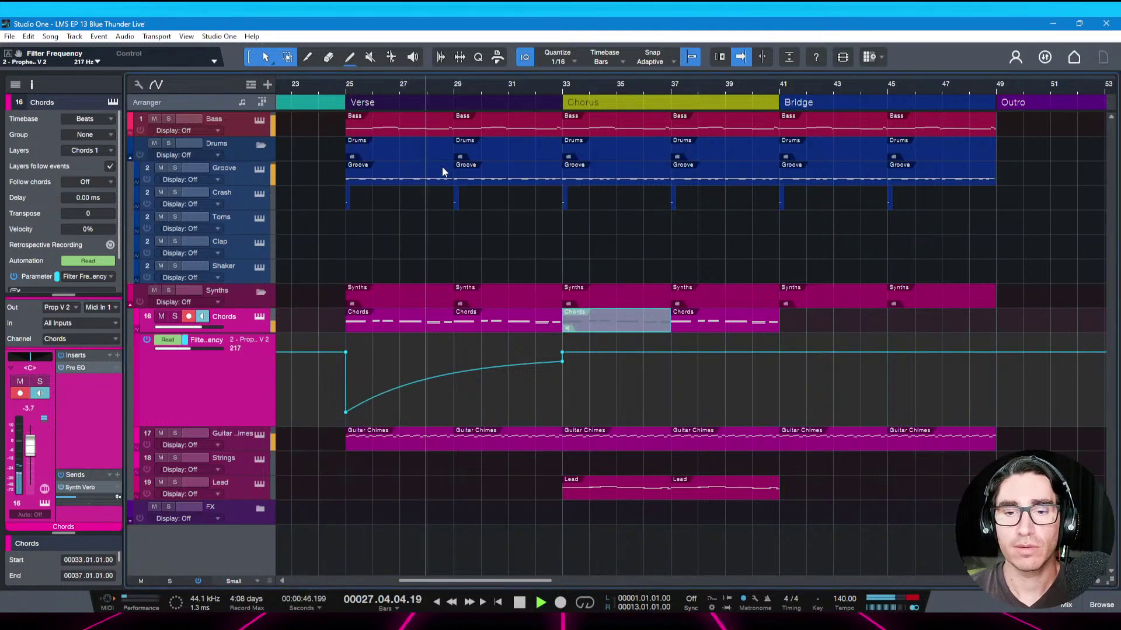
key(space)
Mute both Guitar Chimes events in the verse, save the song, and audition the verse into the chorus
mouse_move(472, 582)
mouse_down()
mouse_move(446, 585)
mouse_move(461, 586)
mouse_up()
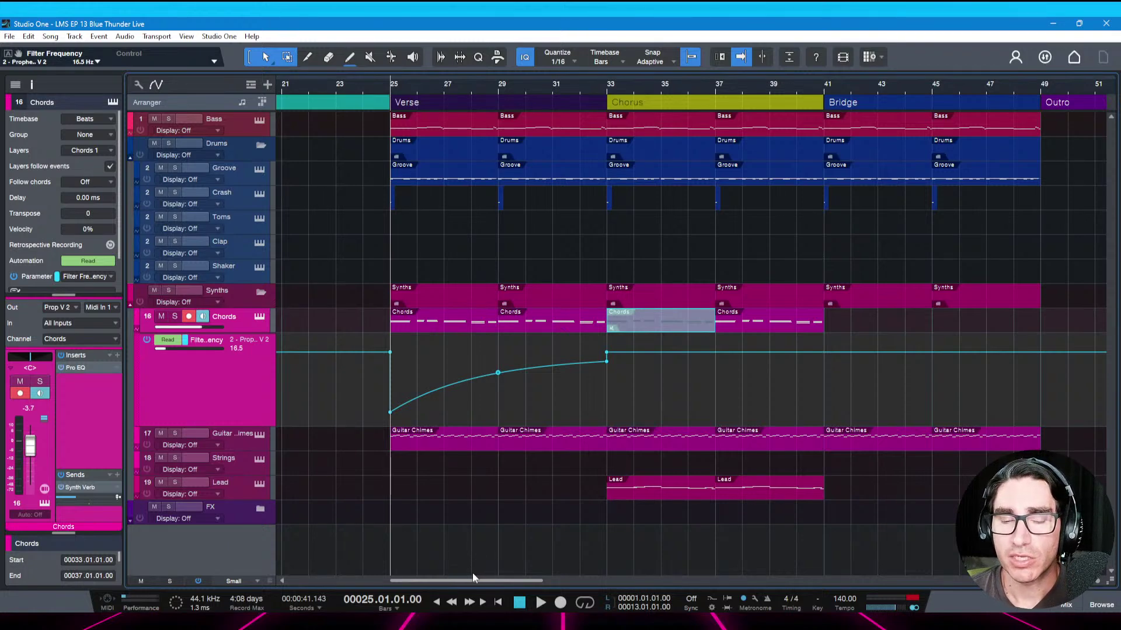
click(465, 447)
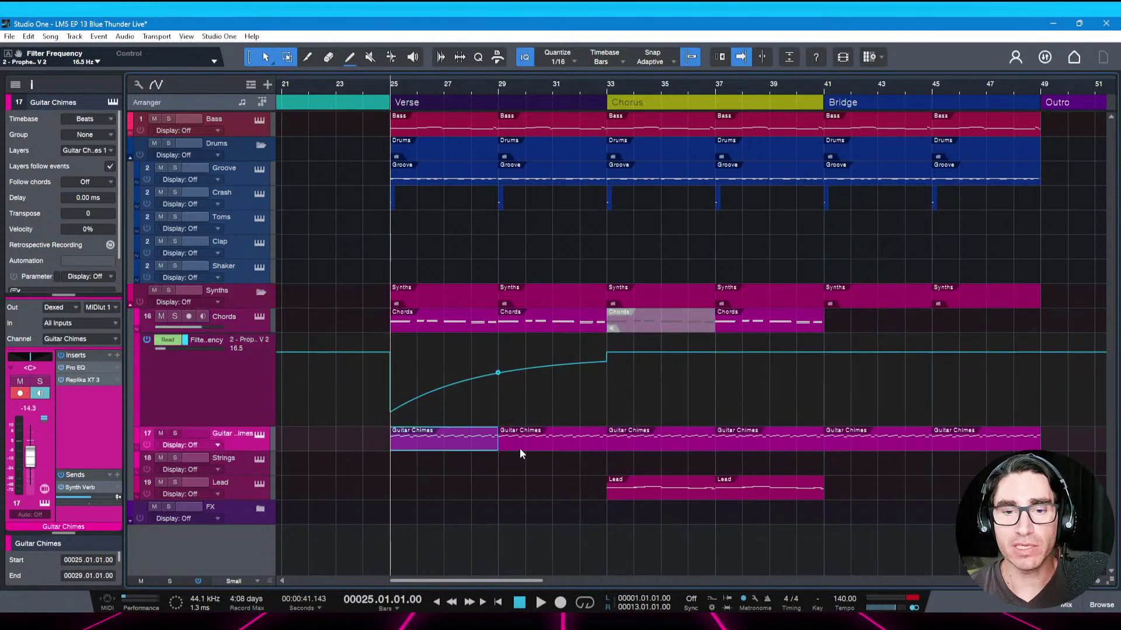
shift+click(521, 451)
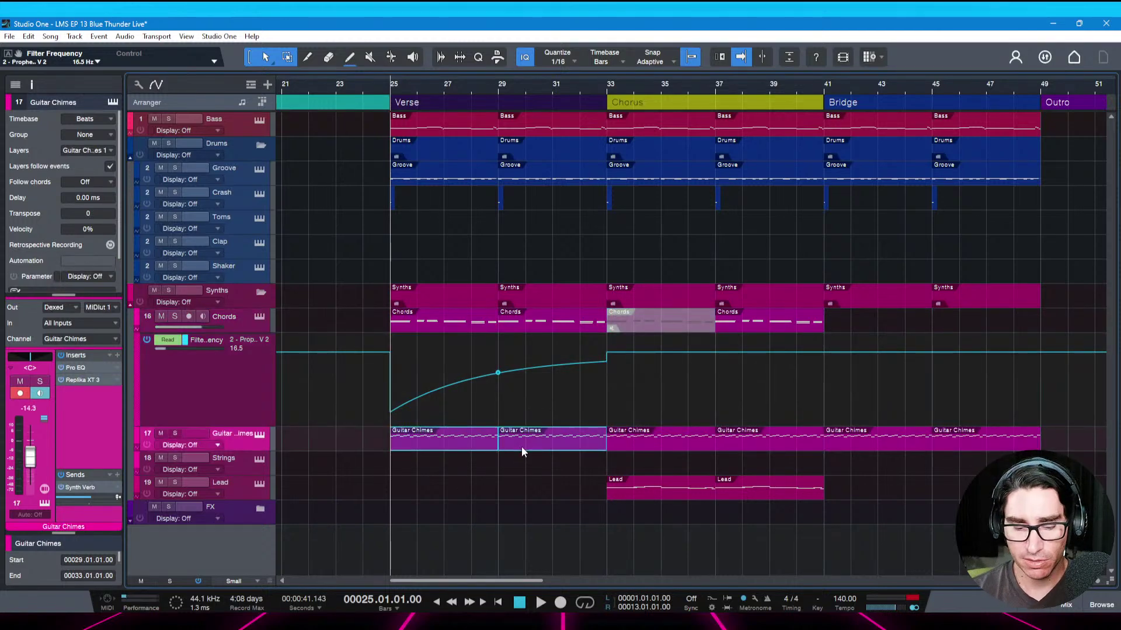
key(shift+m)
key(ctrl+s)
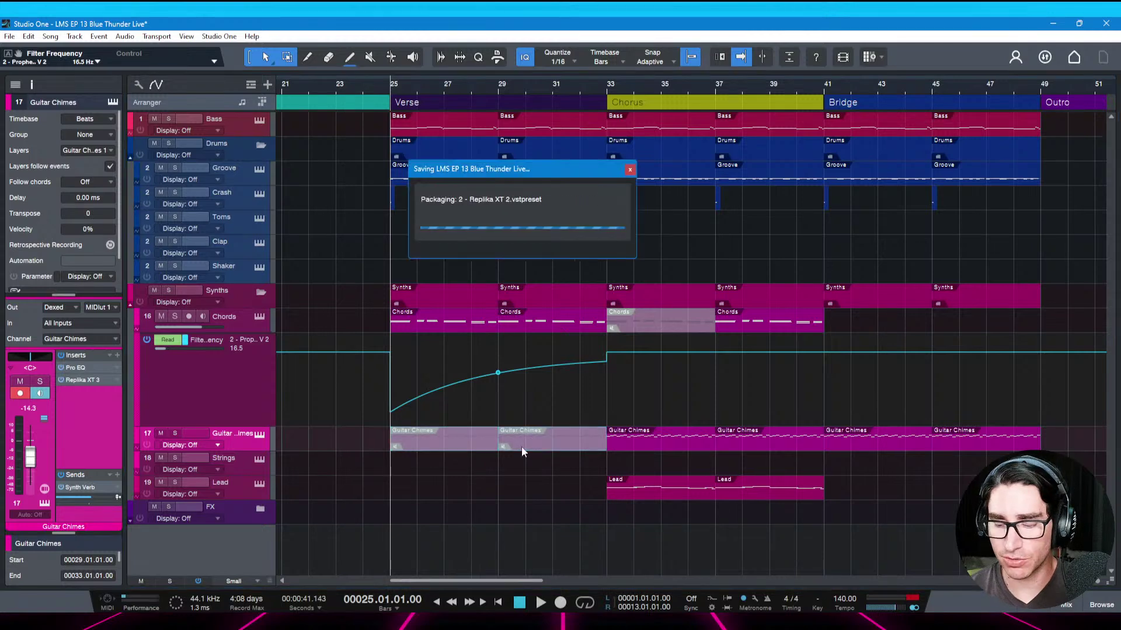
key(space)
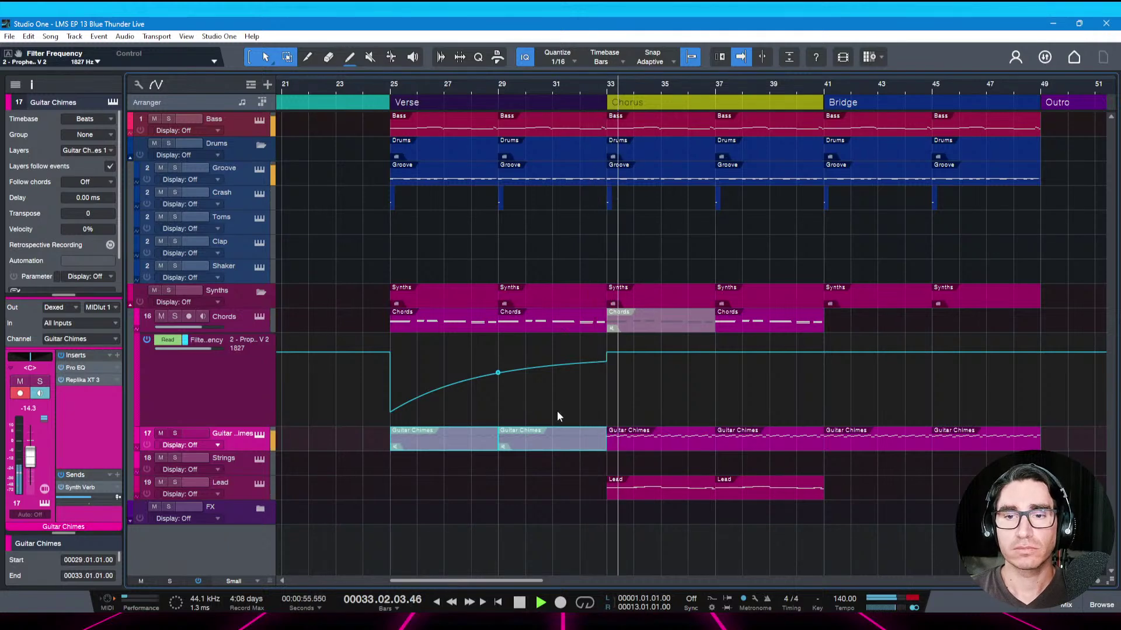
key(space)
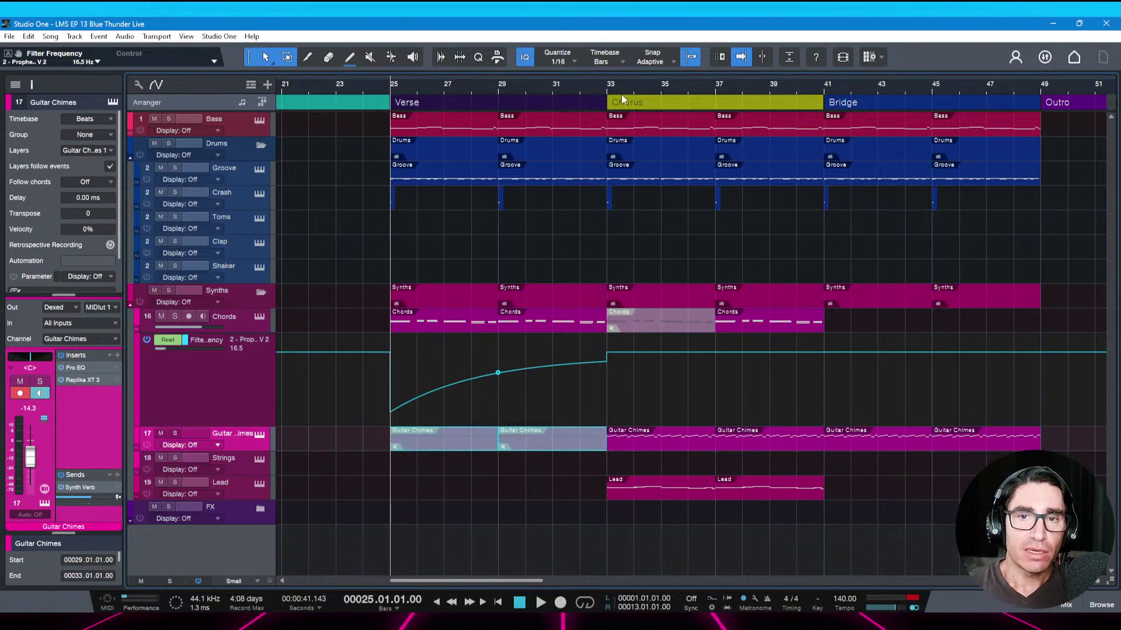
scroll(613, 87, down, 3)
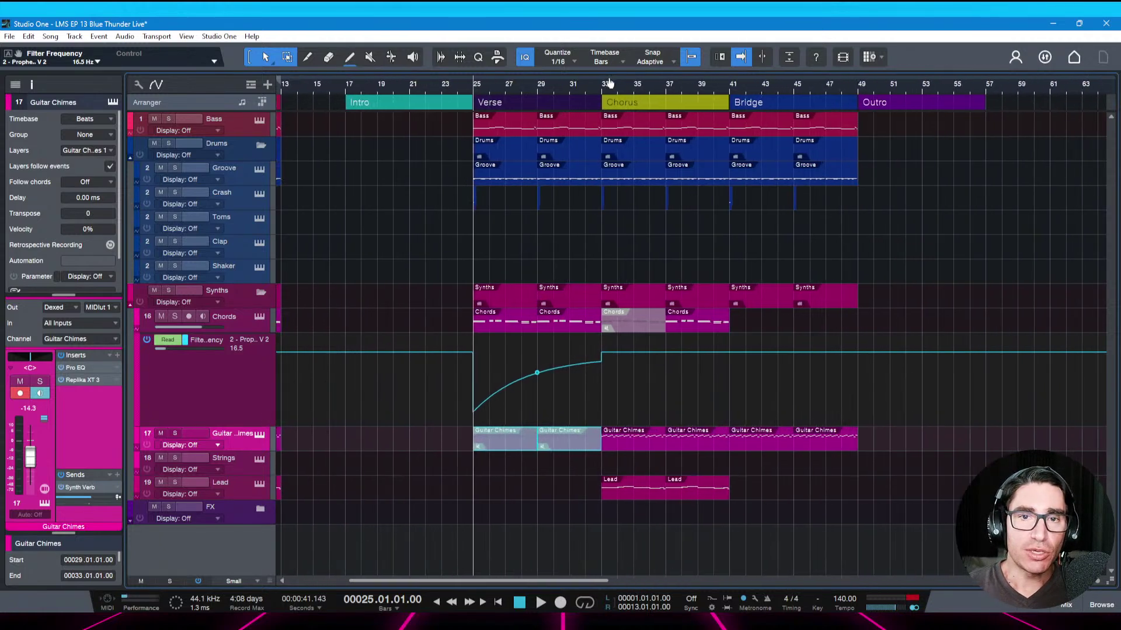
Audition the verse from bar 25 towards the chorus with the Guitar Chimes muted
scroll(609, 83, up, 1)
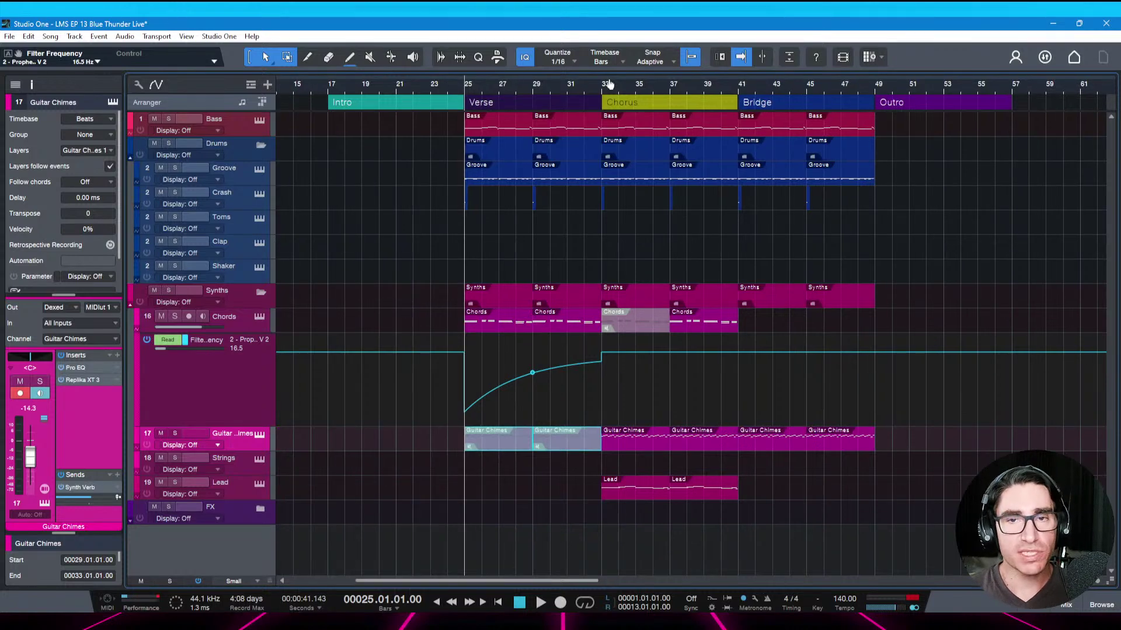
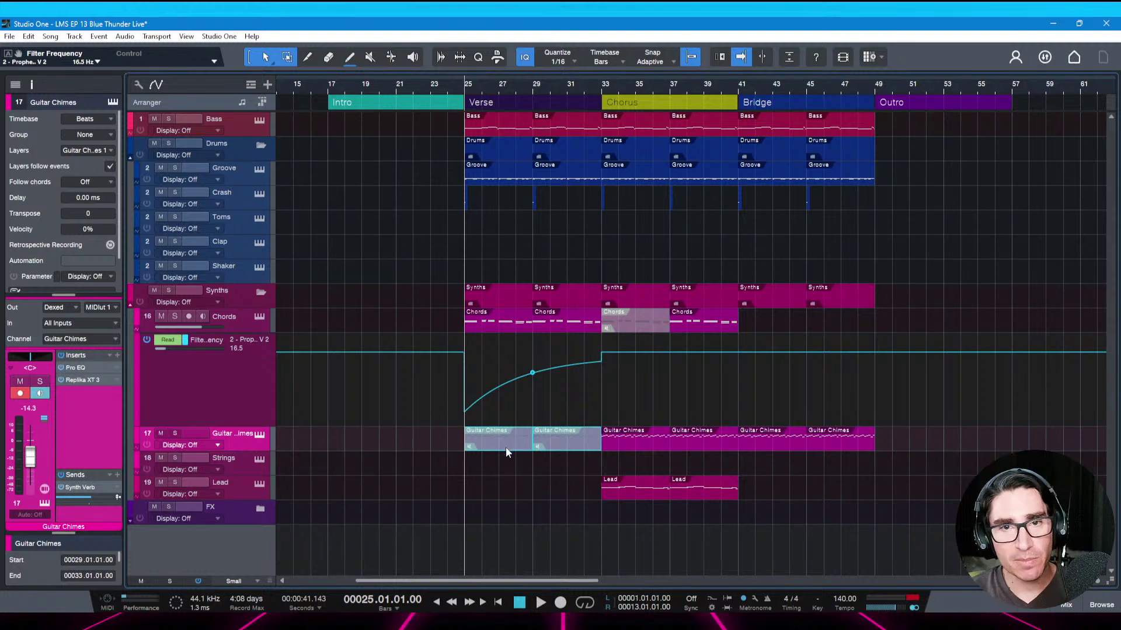
key(space)
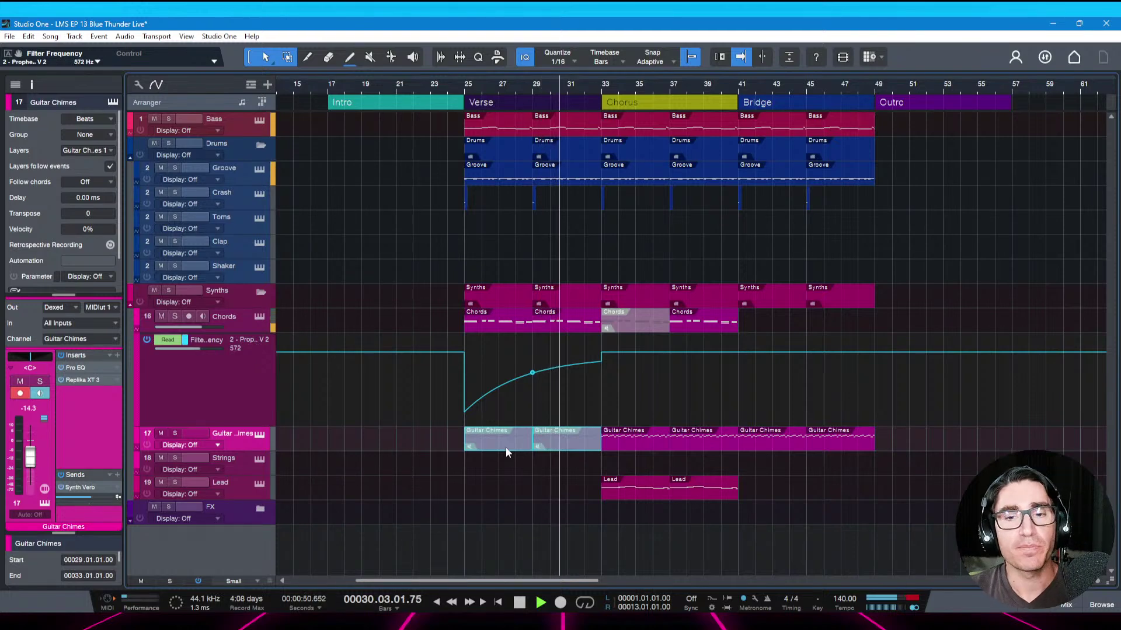
key(space)
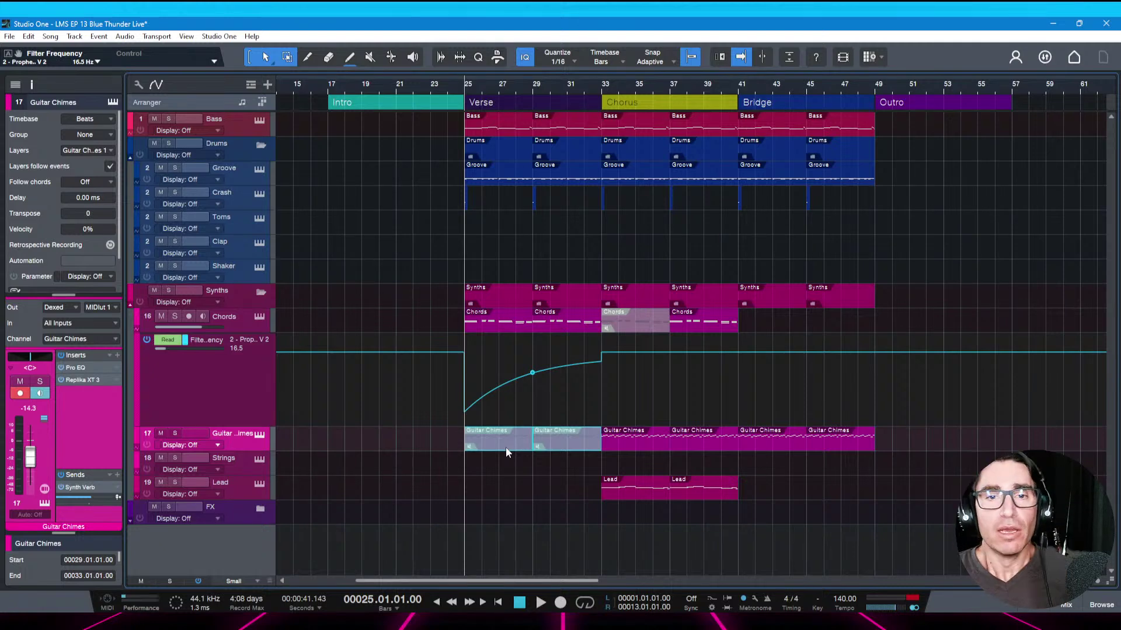
key(space)
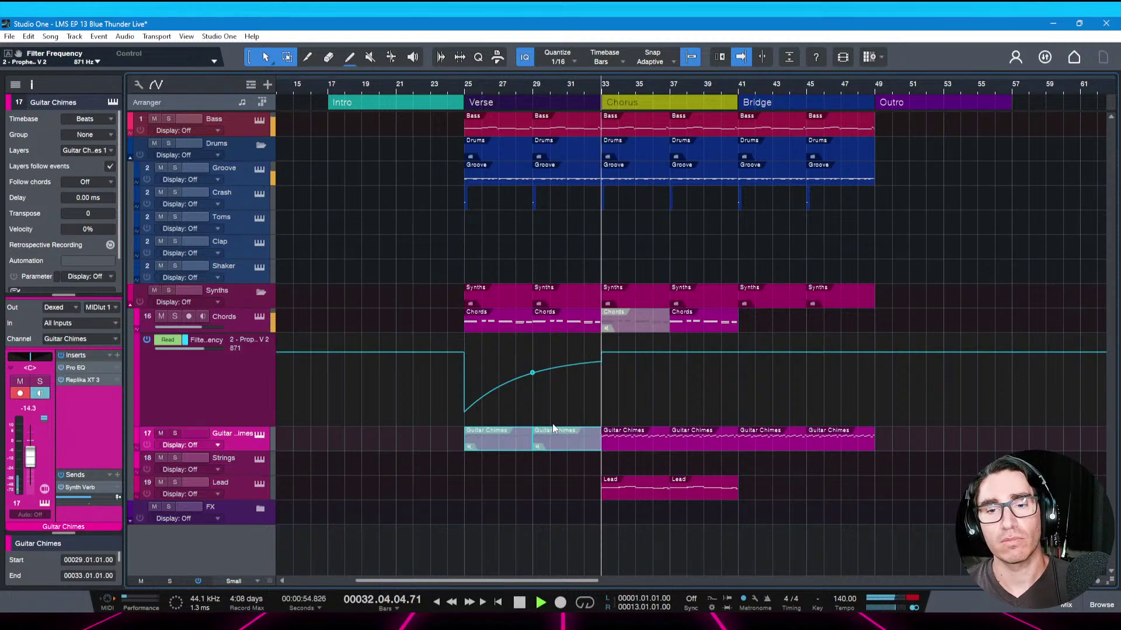
key(space)
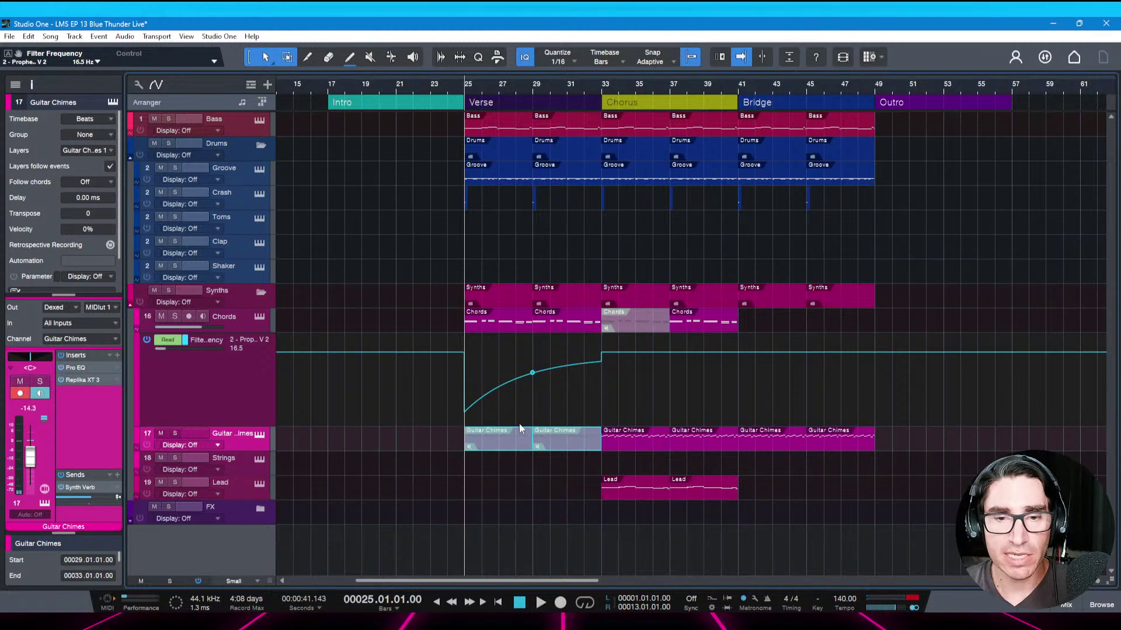
Delete both muted Guitar Chimes events in the verse and save the song
key(Delete)
key(Delete)
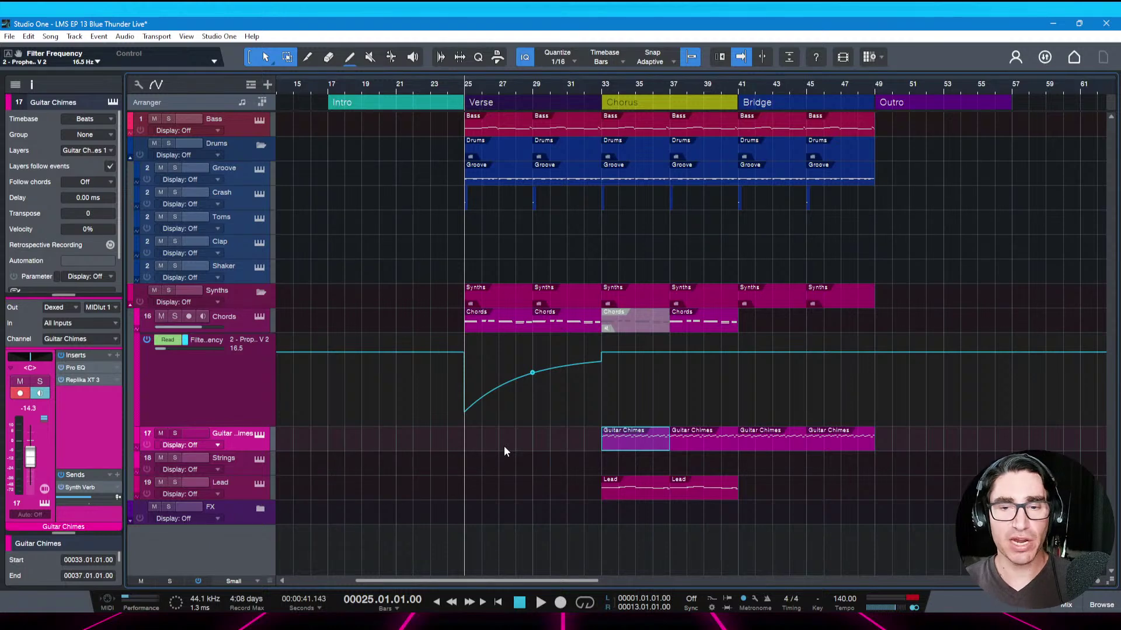
key(ctrl+s)
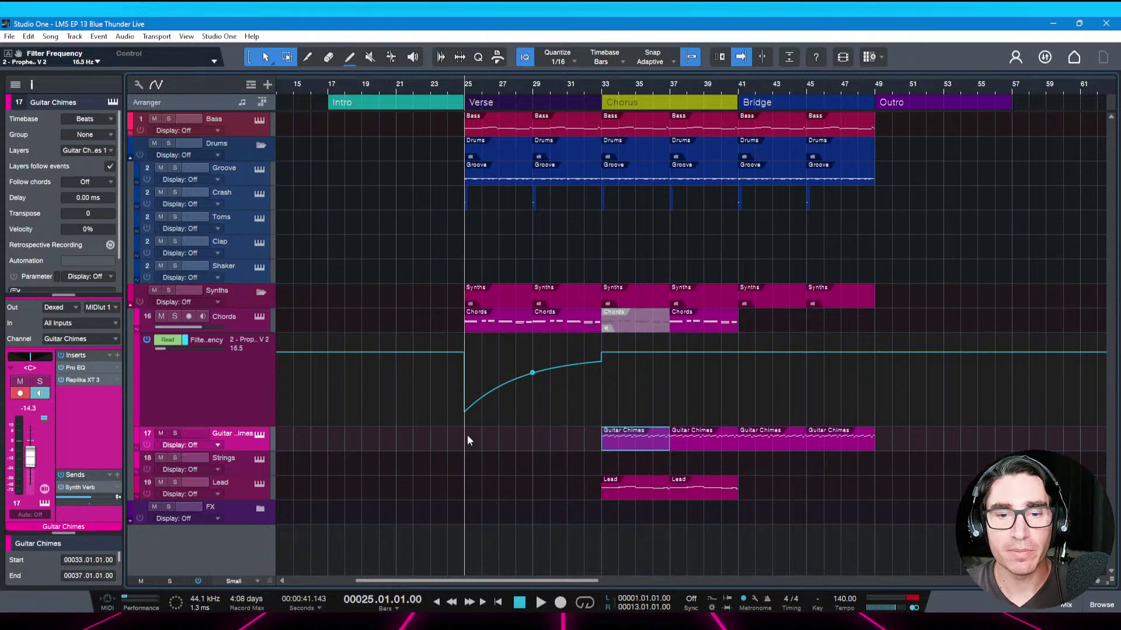
Create an empty Guitar Chimes event spanning bars 25 to 33 and open it for note editing
drag(467, 440, 602, 450)
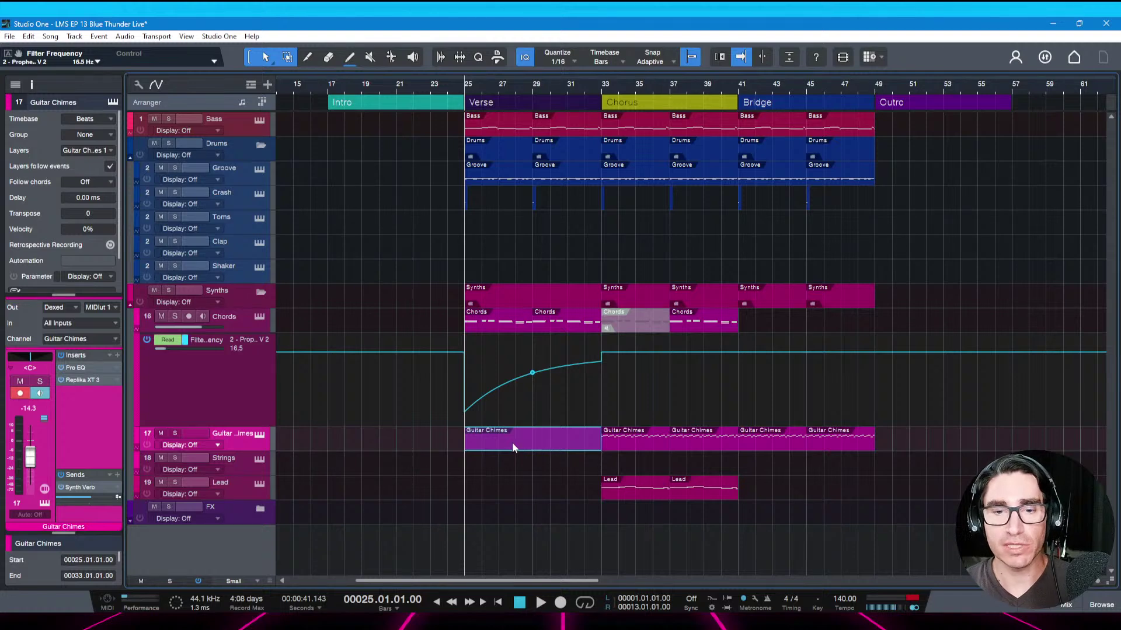
double_click(513, 444)
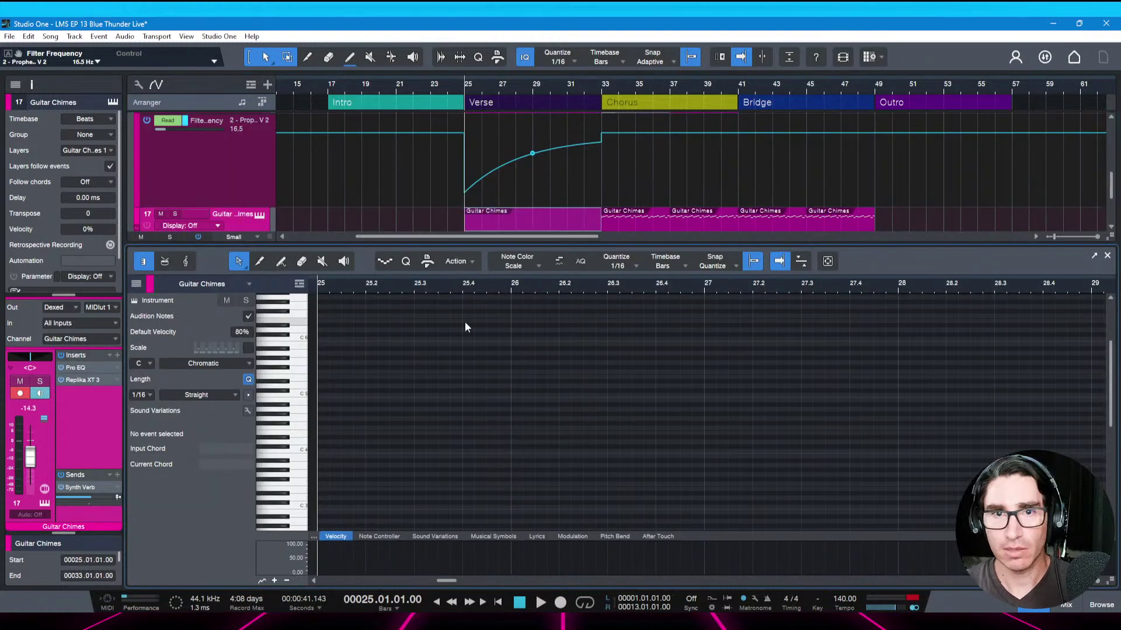
Set the loop range to the Verse section, bars 25 to 33, and fit it in the note editor
click(483, 104)
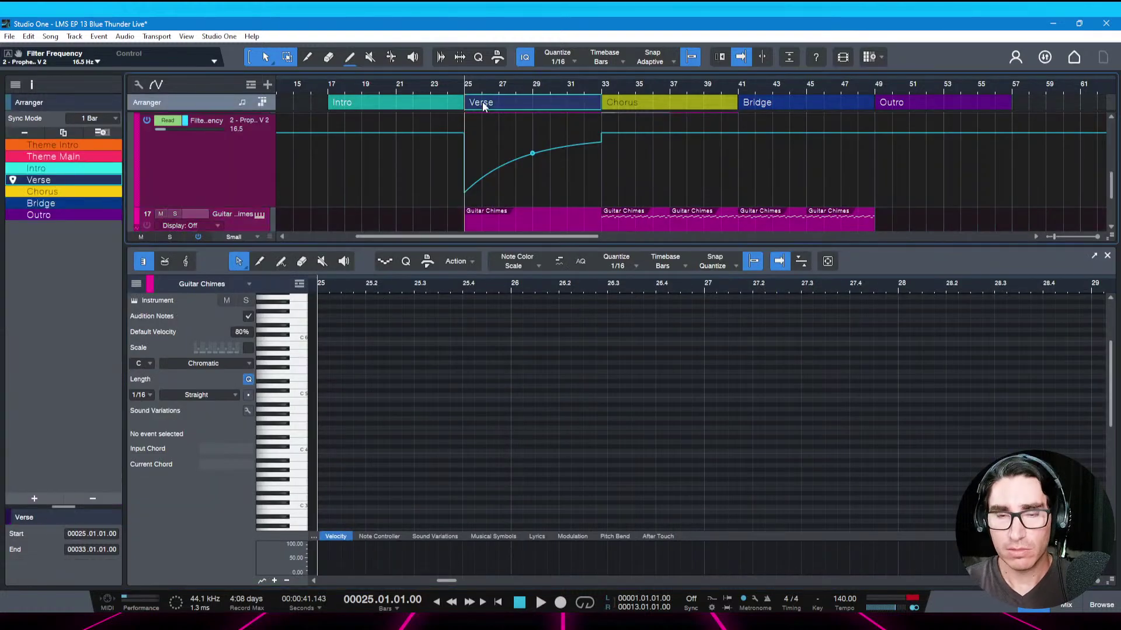
key(p)
click(491, 307)
key(shift+l)
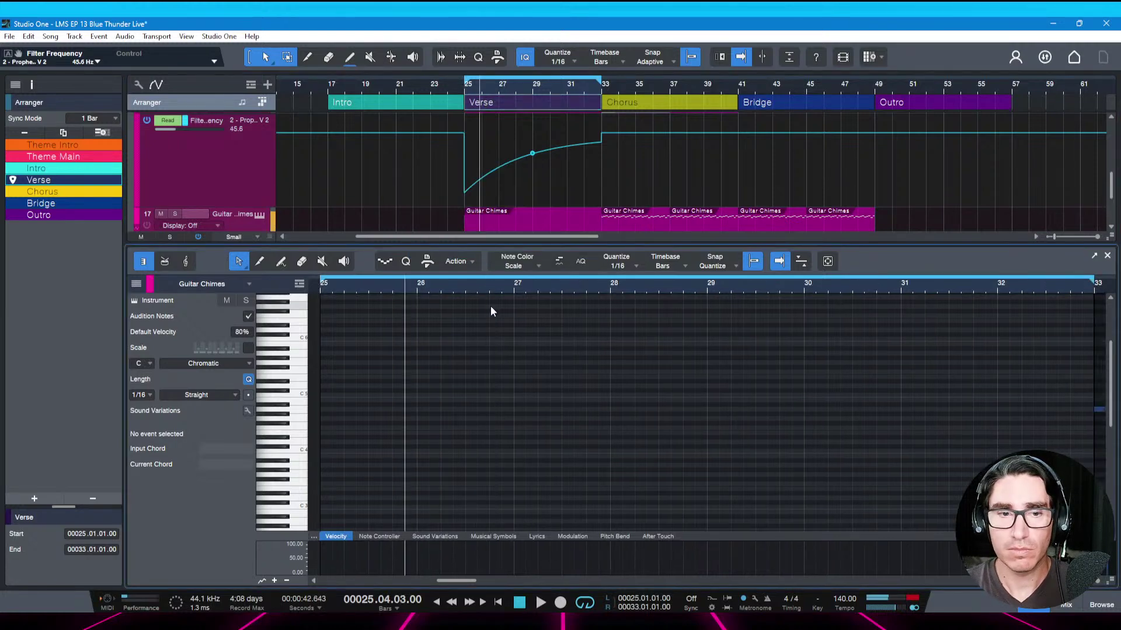
Audition the looped verse while trying out ideas for the Guitar Chimes, and save the song
key(space)
key(space)
key(space)
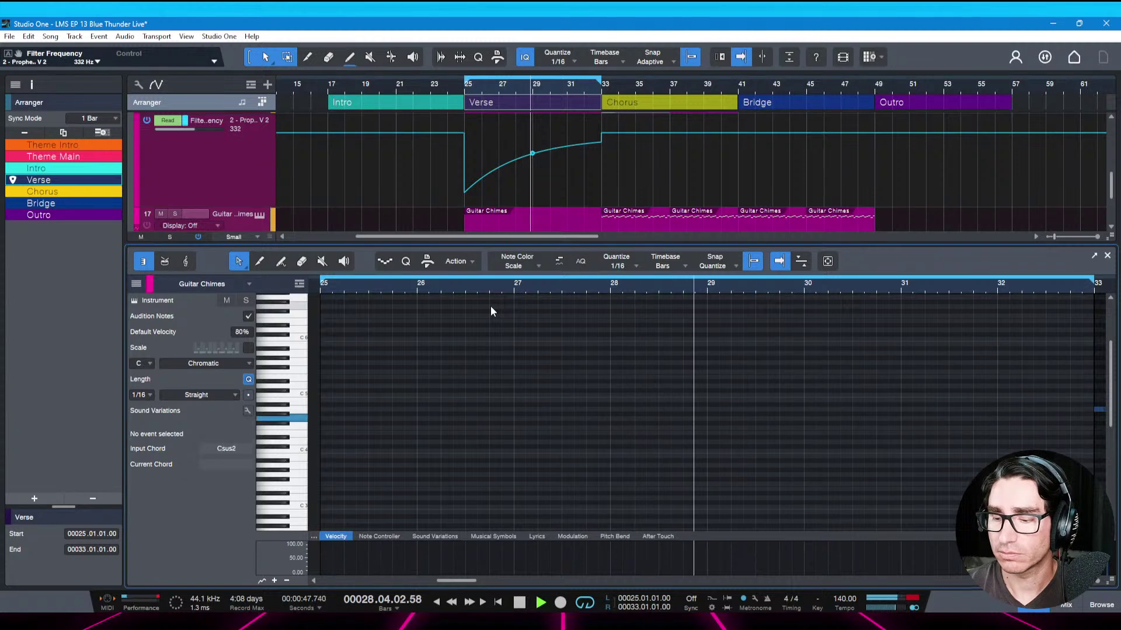
key(space)
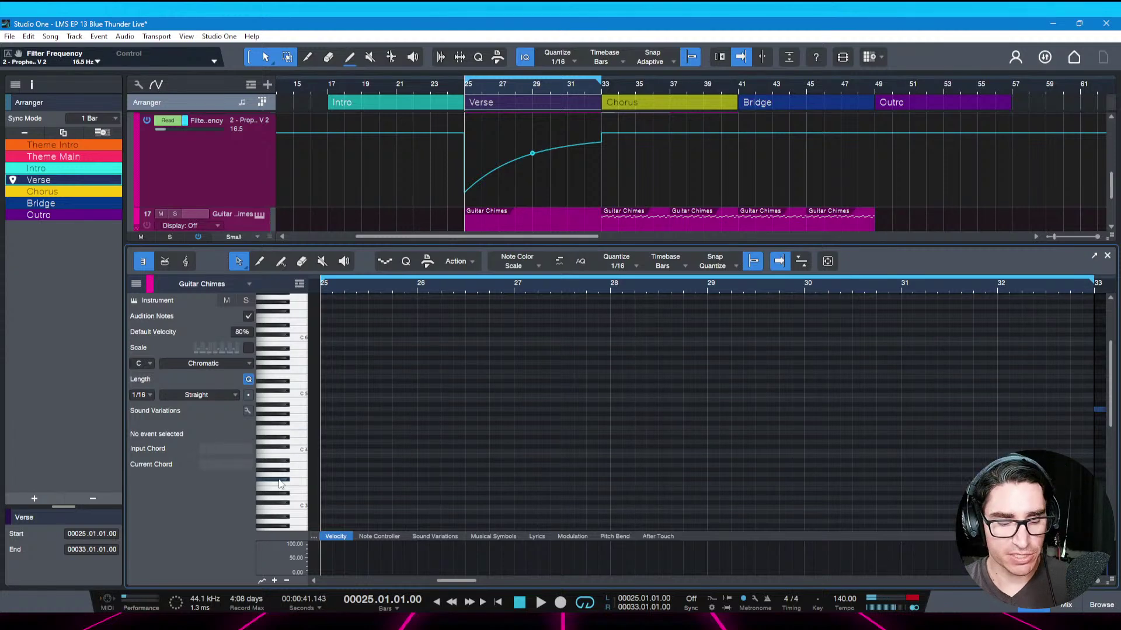
key(ctrl+s)
key(space)
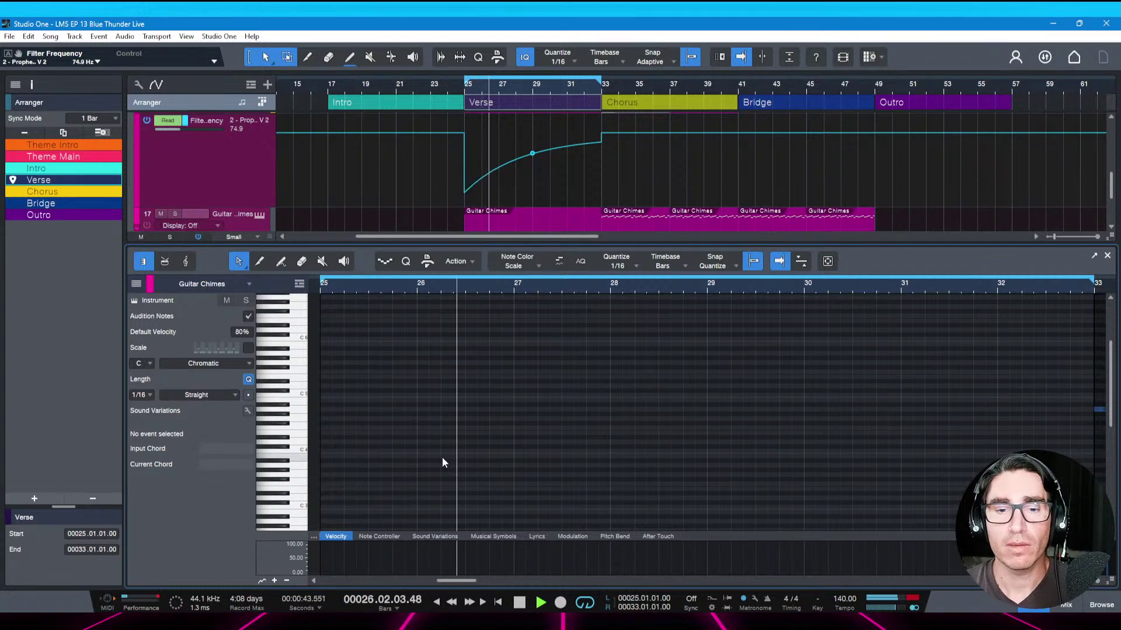
key(space)
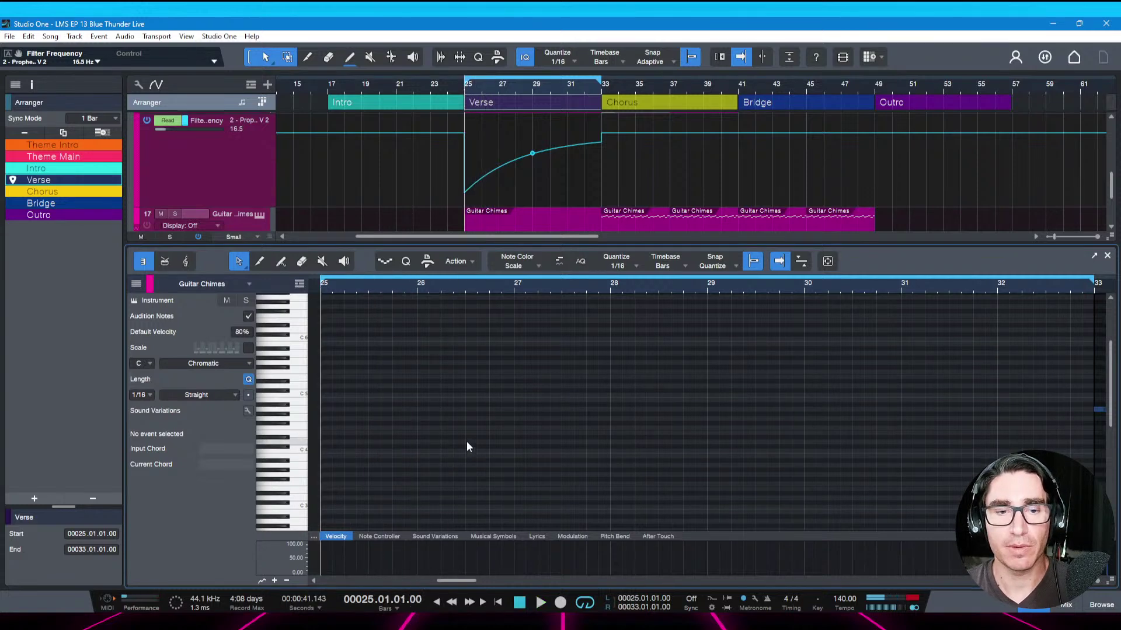
Enter sixteenth notes D4 at 26.3.1, C4 at 26.4.1 and A3 at 27.1.1, then audition them
click(465, 447)
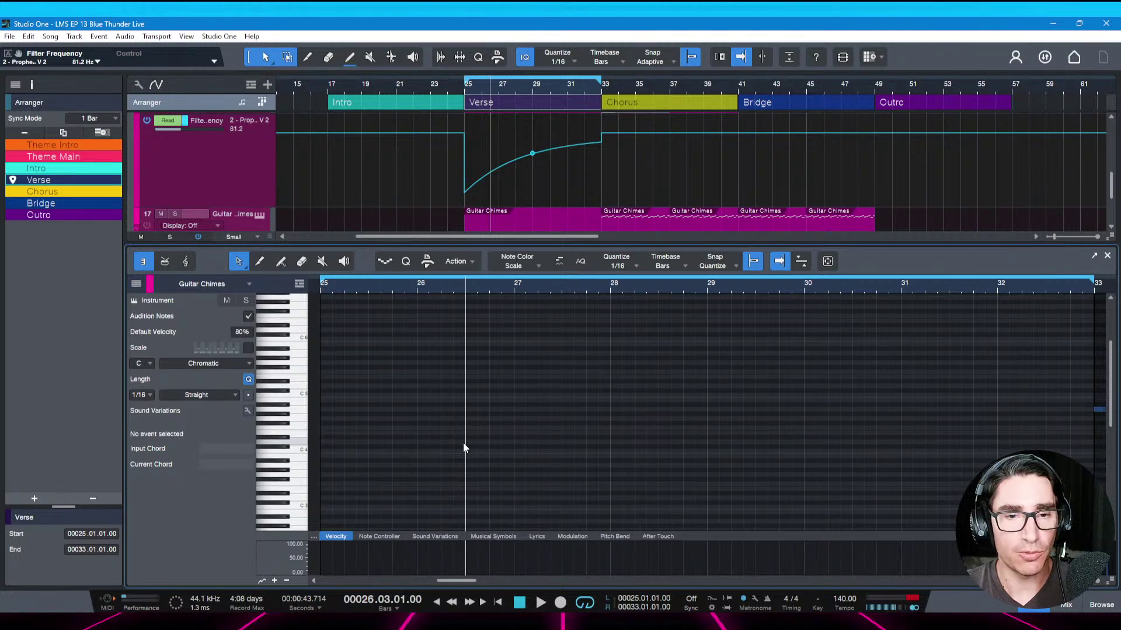
ctrl+click(465, 442)
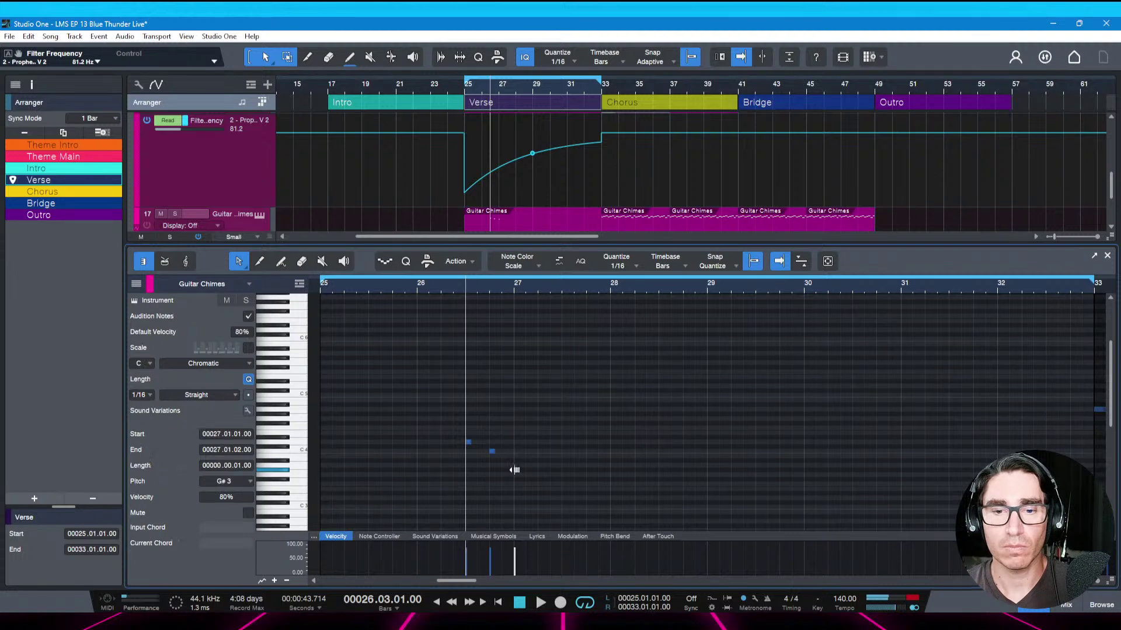
key(Up)
key(space)
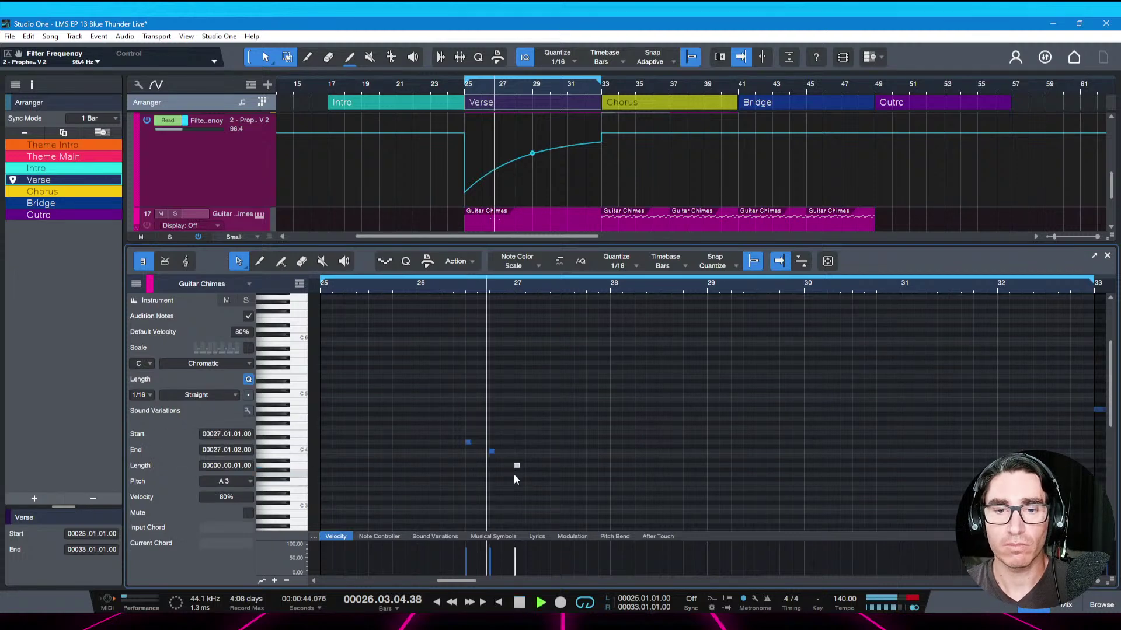
key(space)
Shift the C4 and A3 notes two sixteenths earlier, with C4 starting at 26.3.3, and audition the phrase
drag(484, 444, 531, 467)
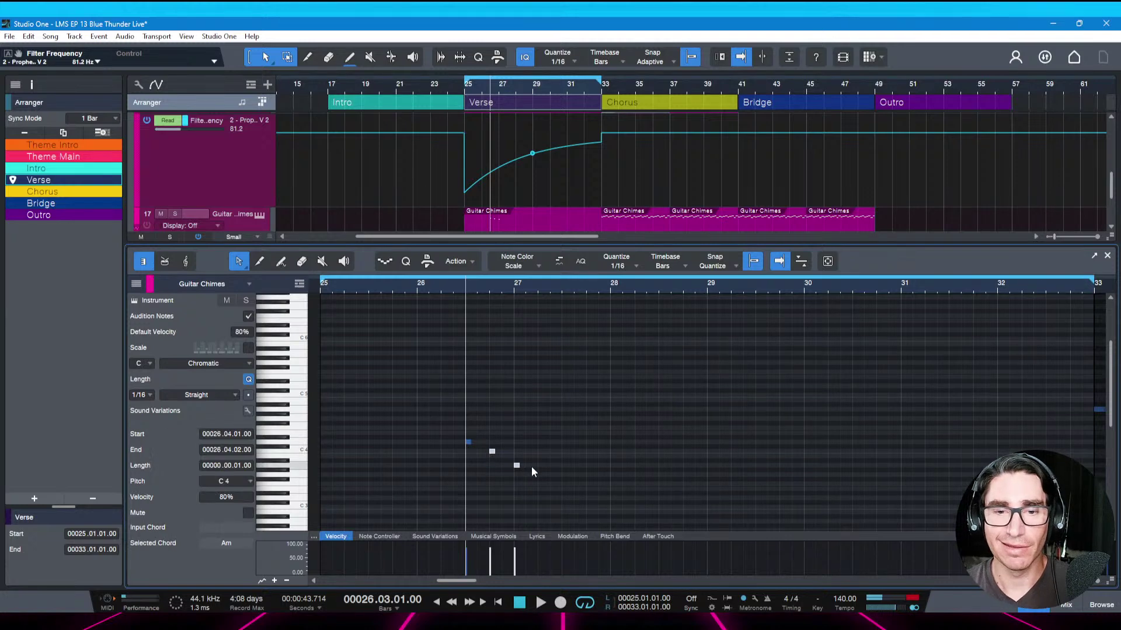
key(alt+Left)
key(alt+Left)
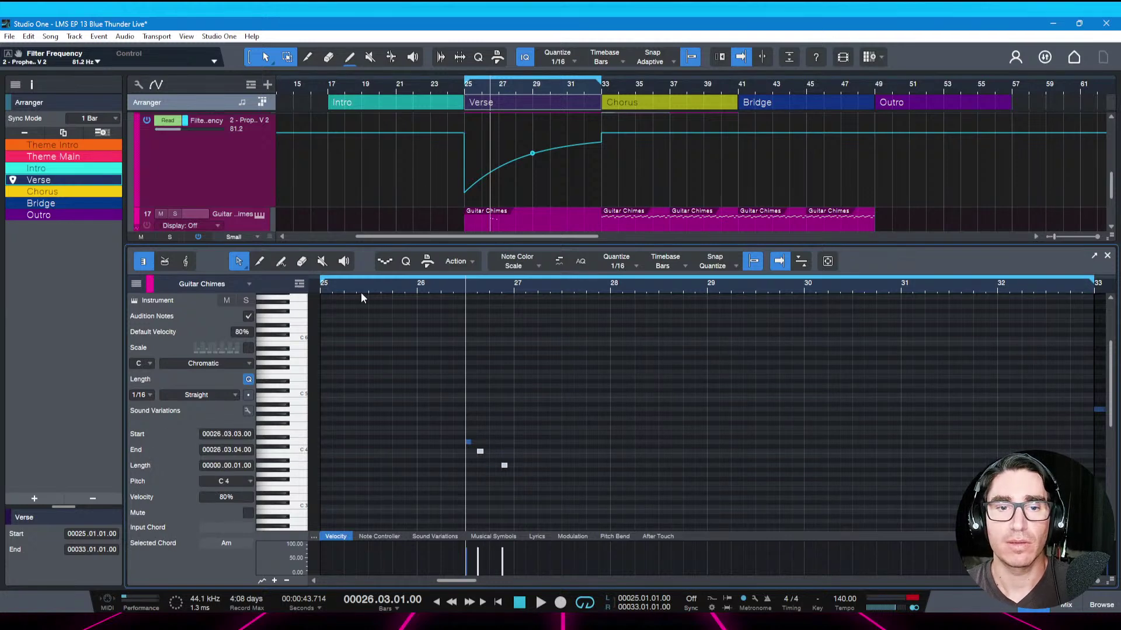
ctrl+scroll(361, 298, up, 2)
key(space)
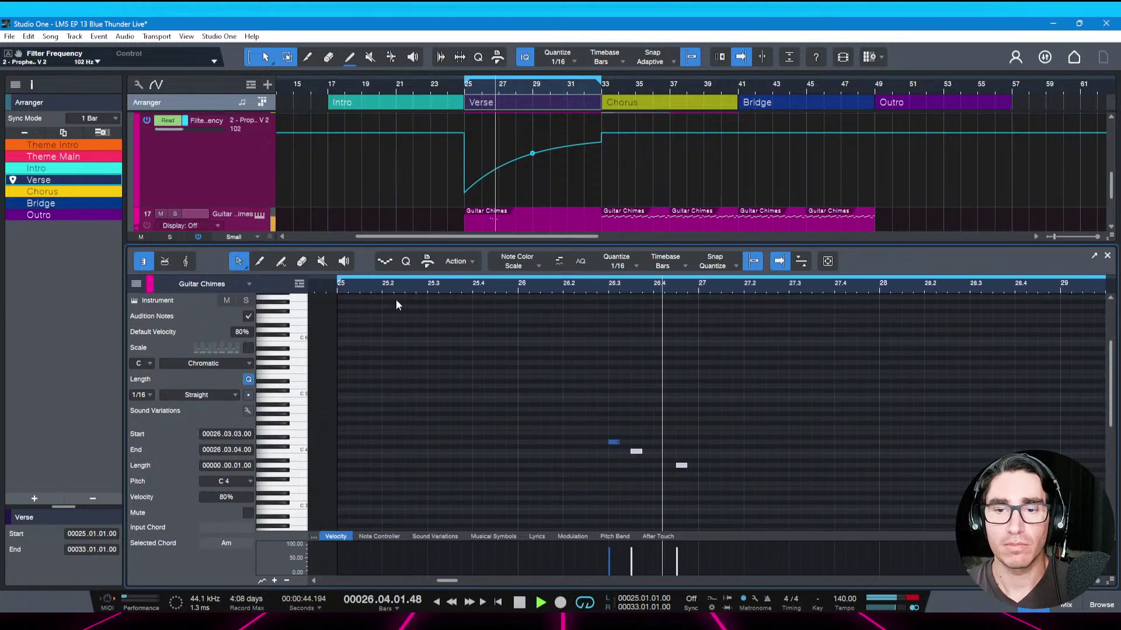
key(space)
Move the A3 note two sixteenths earlier to 26.4.1 and audition the phrase
click(681, 467)
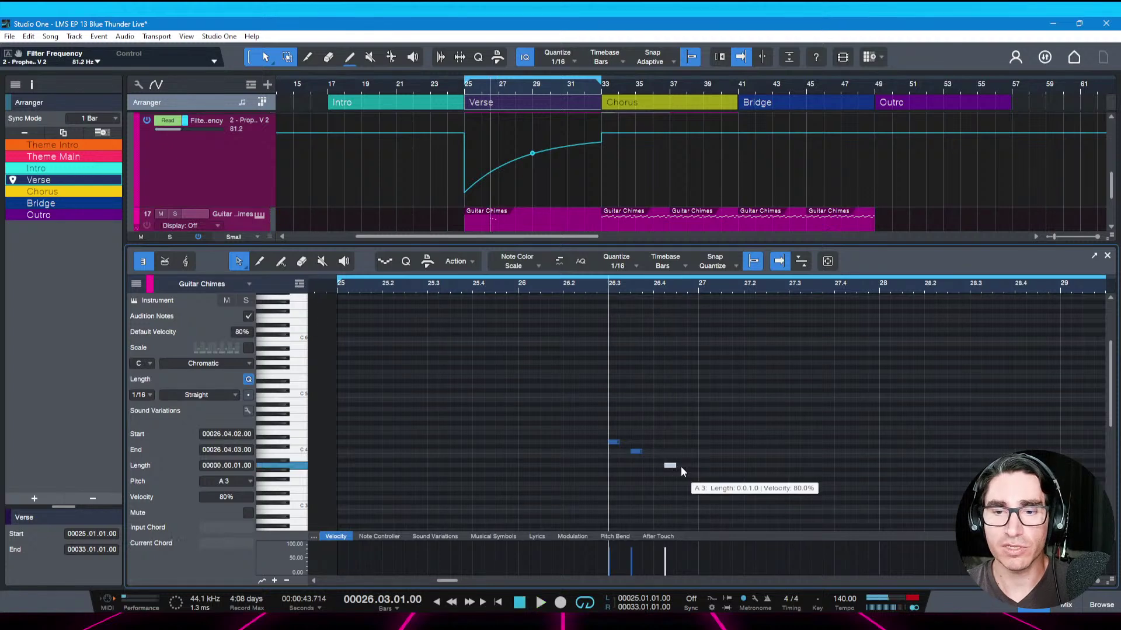
key(alt+Left)
key(alt+Left)
key(space)
key(space)
key(space)
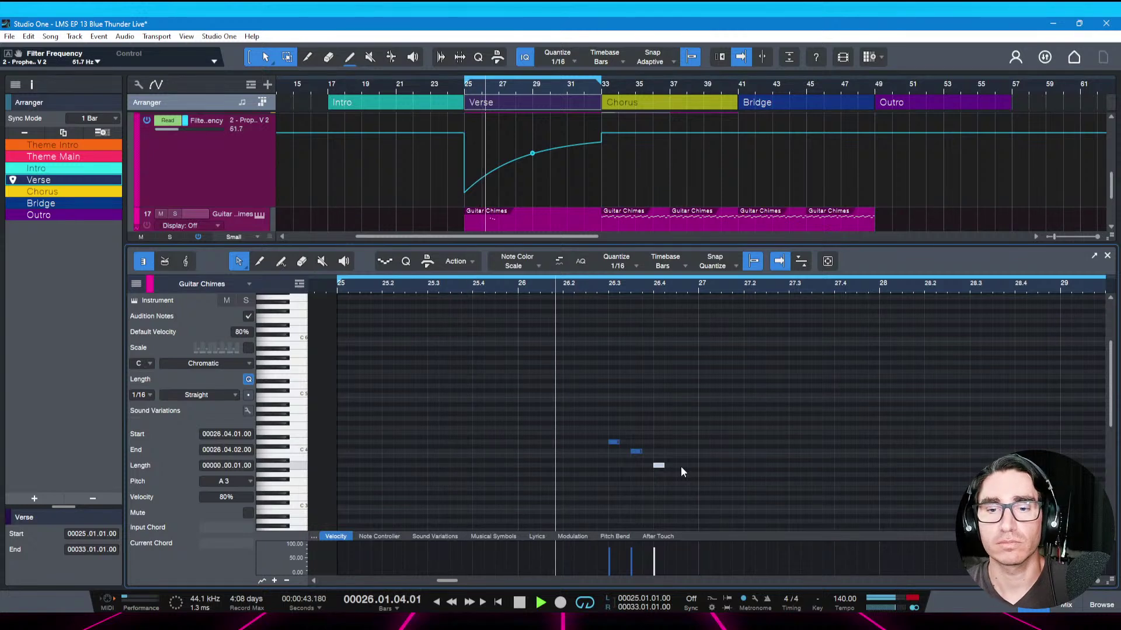
key(space)
Shift all three notes two sixteenths later so D4 starts at 26.3.3, then audition the phrase and save the song
drag(597, 431, 707, 488)
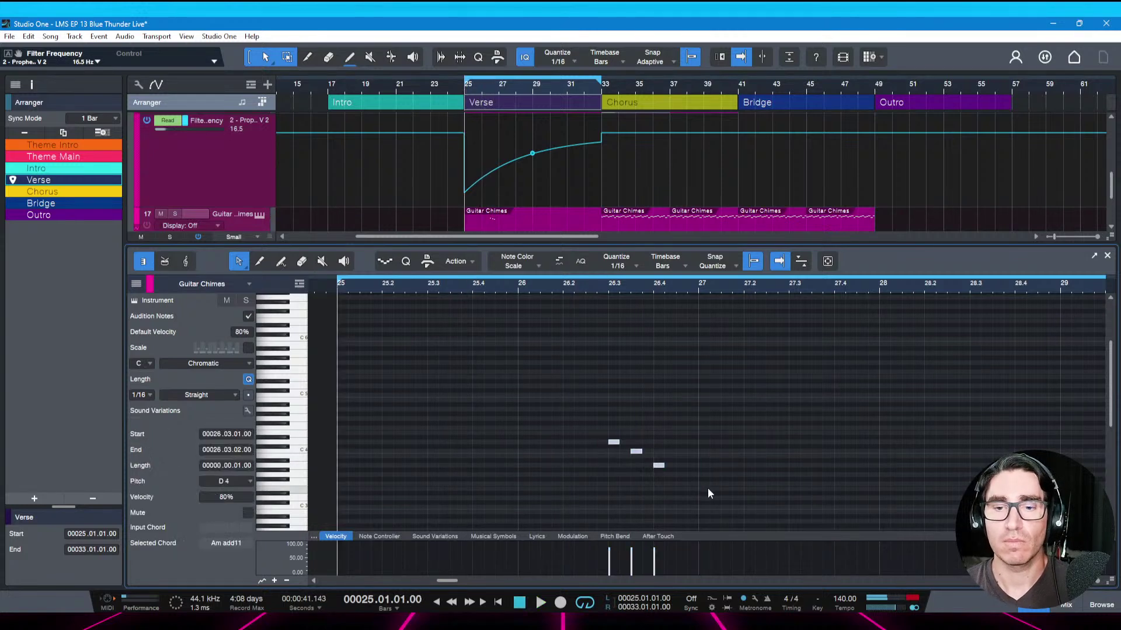
key(alt+Right)
key(alt+Right)
key(space)
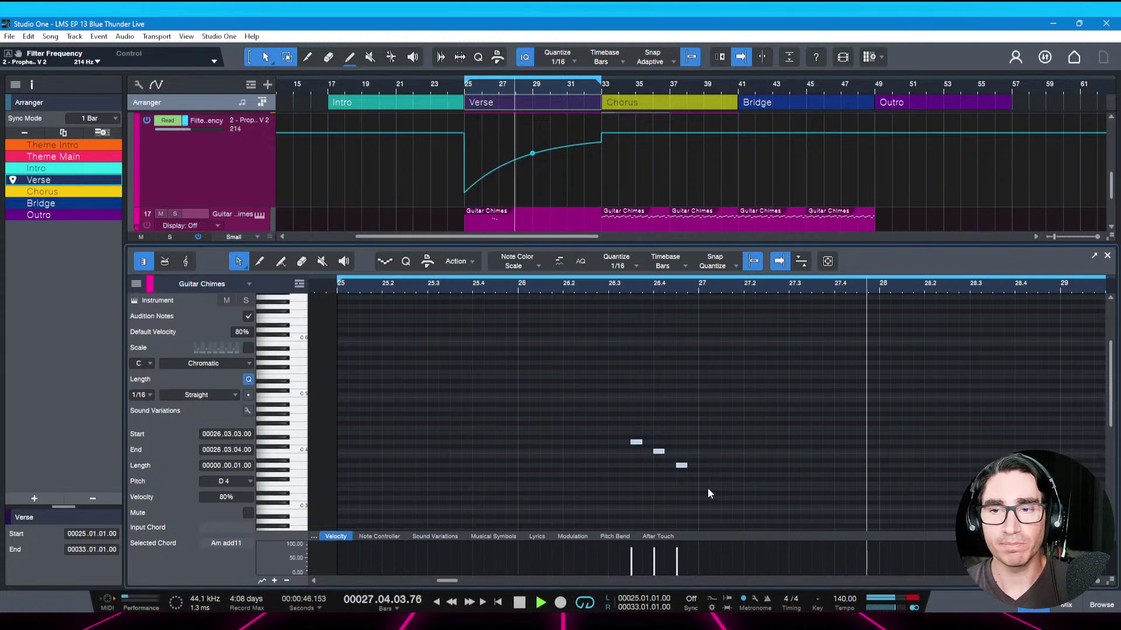
key(space)
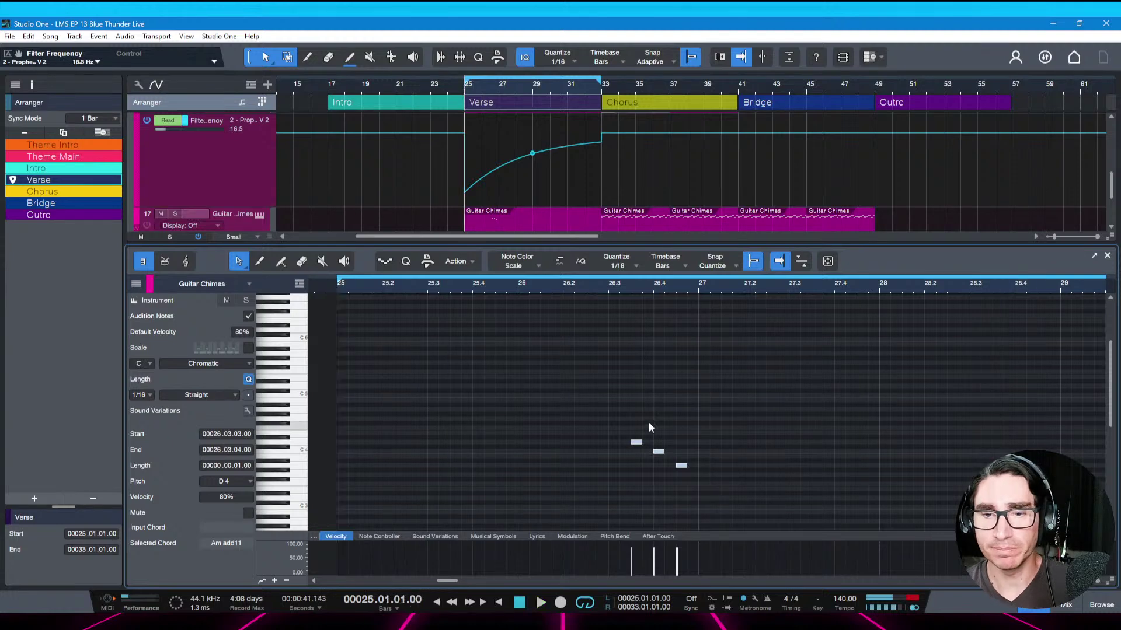
Duplicate the three-note phrase, move the copy two bars later so it starts at 28.3.3, and audition it
drag(621, 415, 689, 483)
key(d)
key(alt+Right)
key(alt+Right)
key(alt+Right)
key(alt+Right)
key(alt+Right)
key(alt+Right)
key(alt+Right)
key(alt+Right)
key(alt+Right)
key(alt+Right)
key(alt+Right)
key(alt+Right)
key(alt+Right)
key(alt+Right)
key(alt+Right)
key(alt+Right)
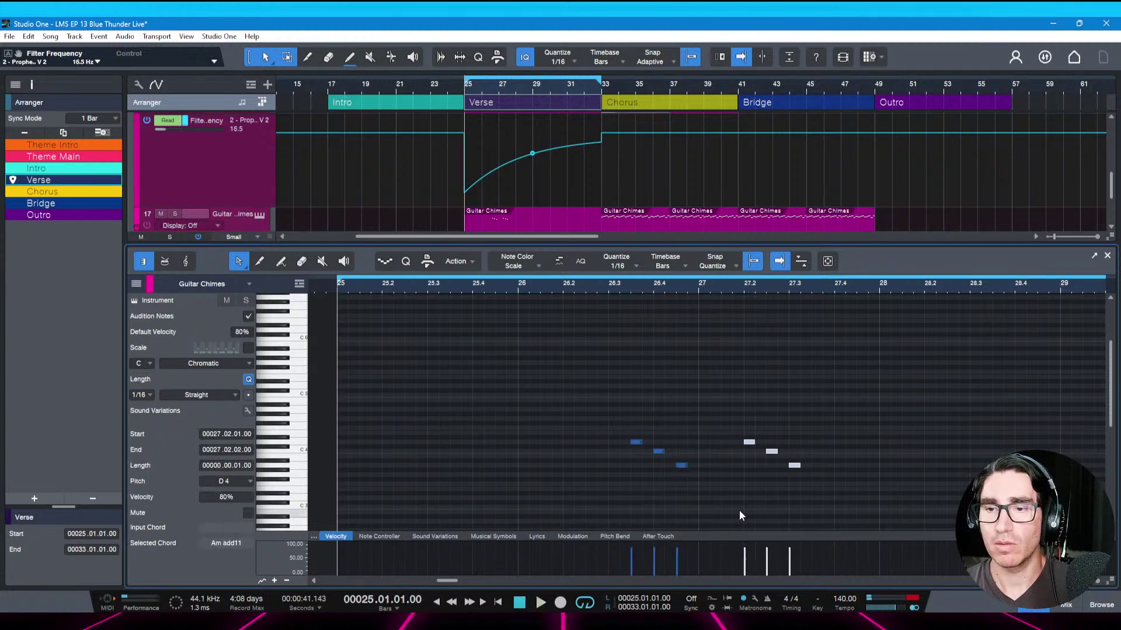
key(alt+Right)
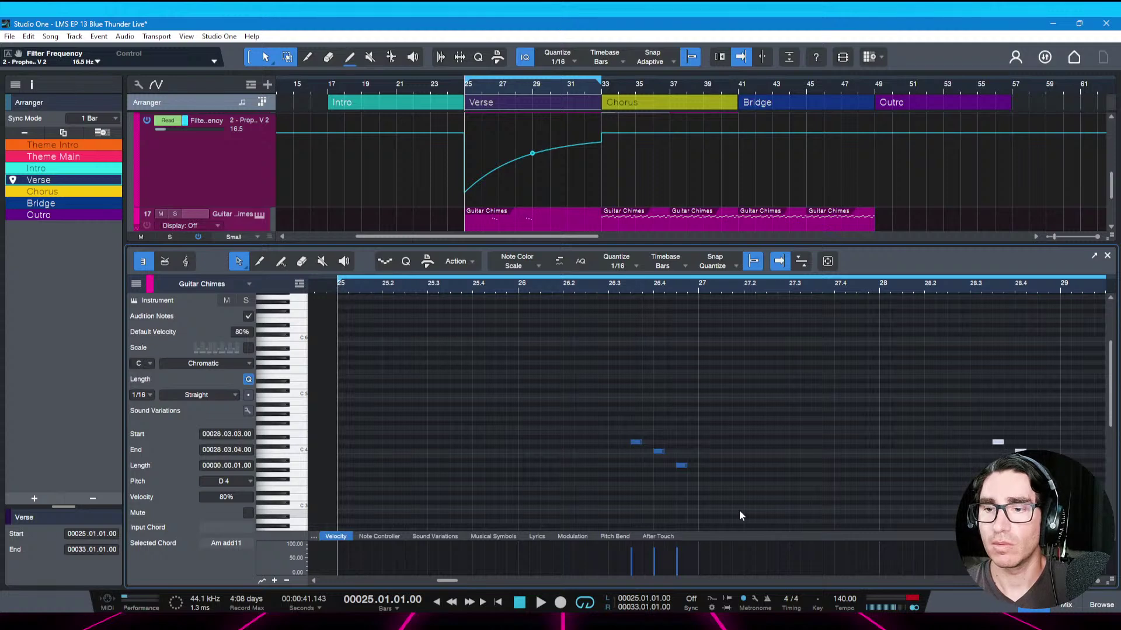
click(739, 510)
key(space)
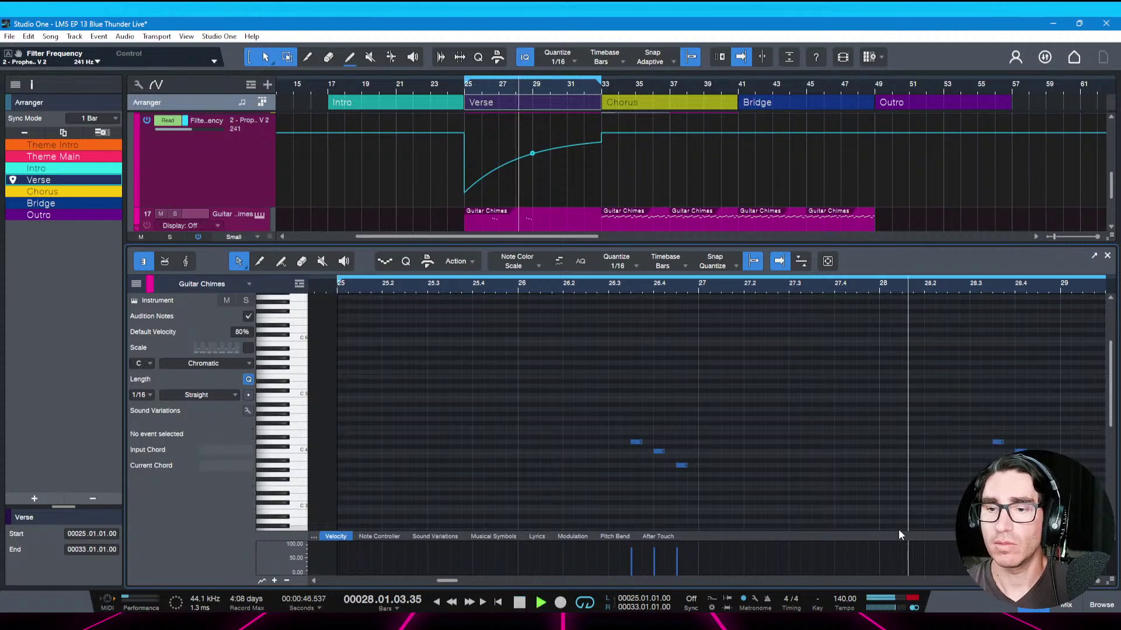
key(space)
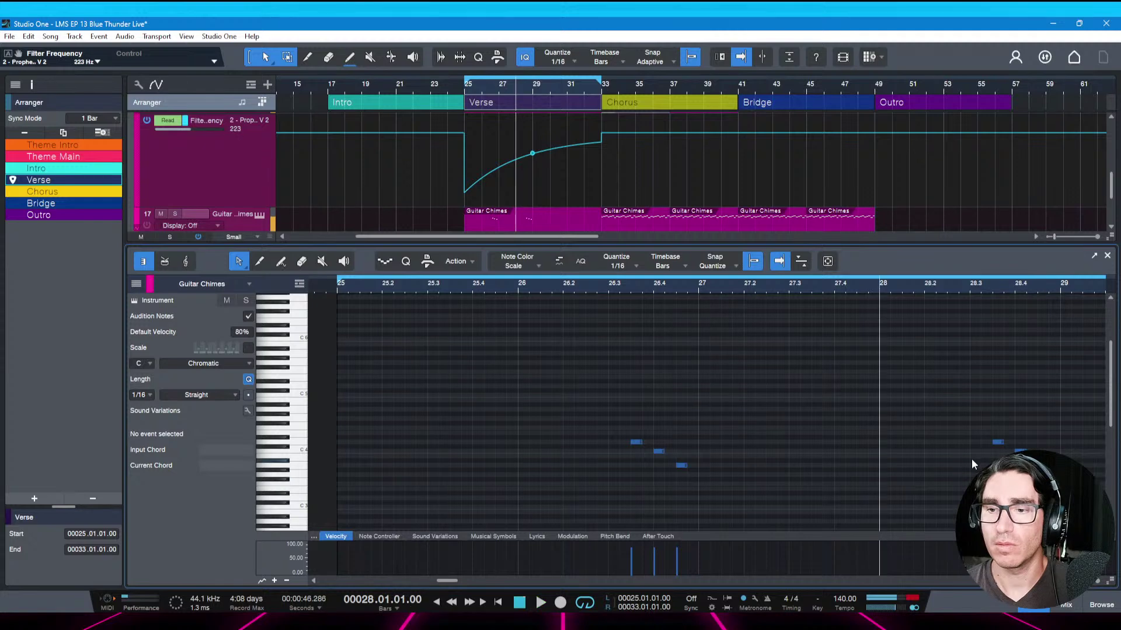
Repitch the copied phrase in bar 28 to C4, D4 and G4, and audition it from bar 28
click(999, 442)
click(1020, 451)
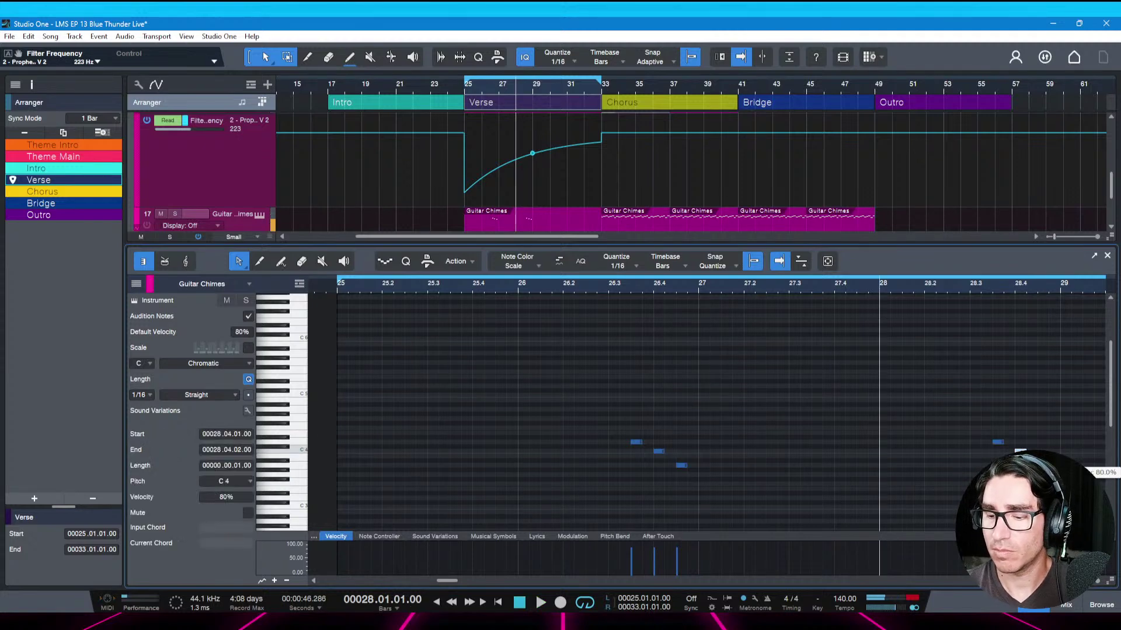
key(Left)
key(Down)
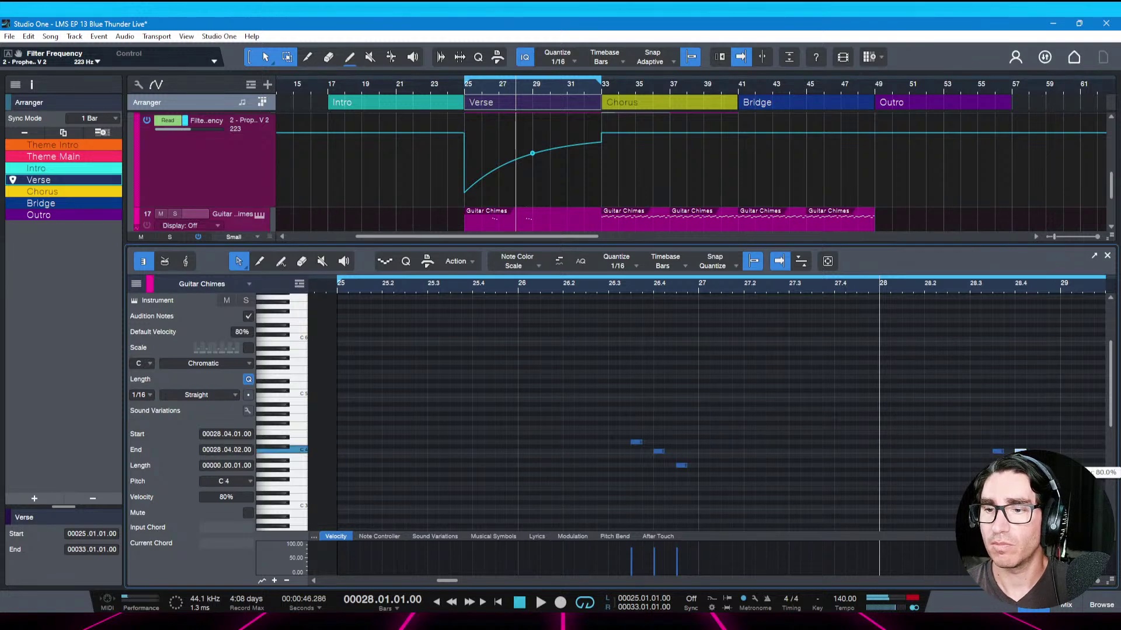
key(Up)
key(Up)
key(Up)
key(Up)
key(Up)
key(Up)
key(Up)
key(Up)
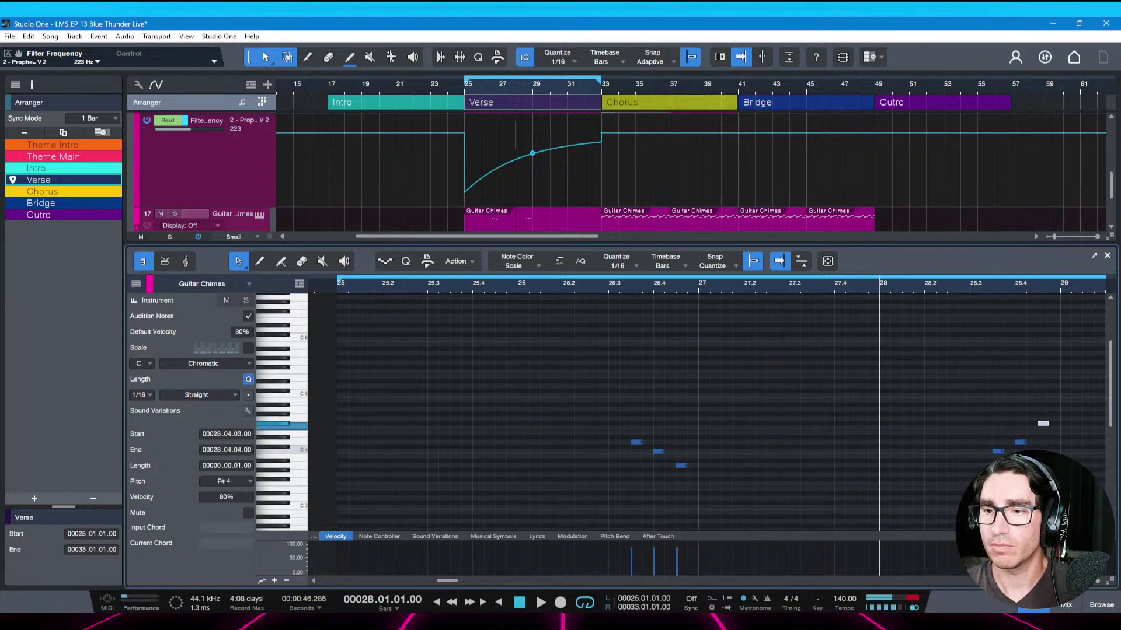
key(space)
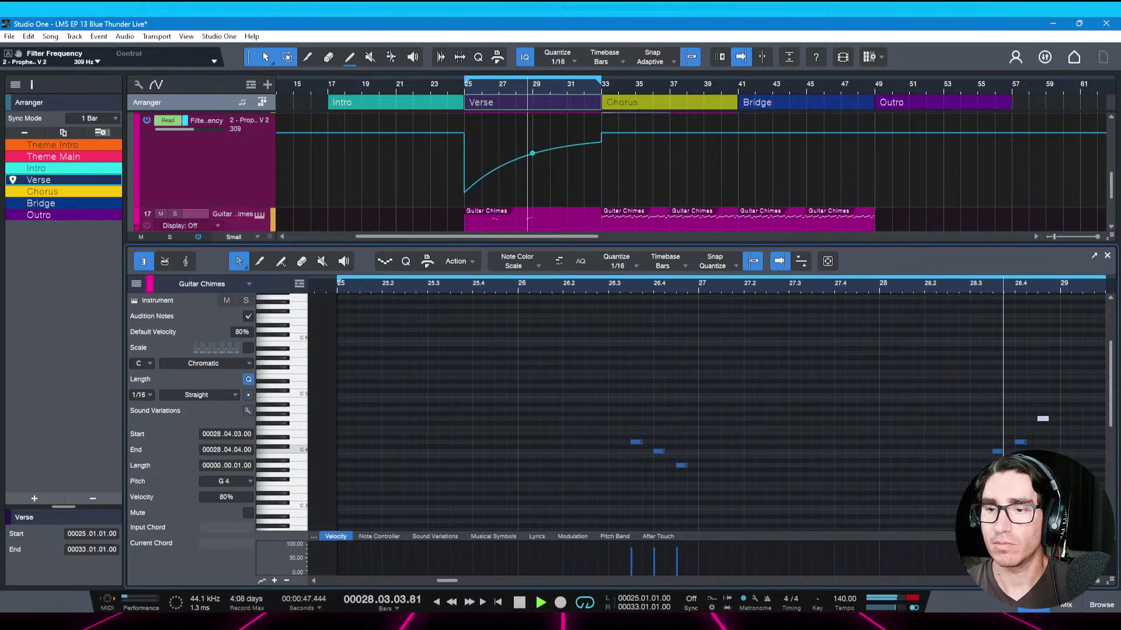
Audition both three-note Guitar Chimes phrases from the start of the verse
key(space)
key(KP_1)
key(space)
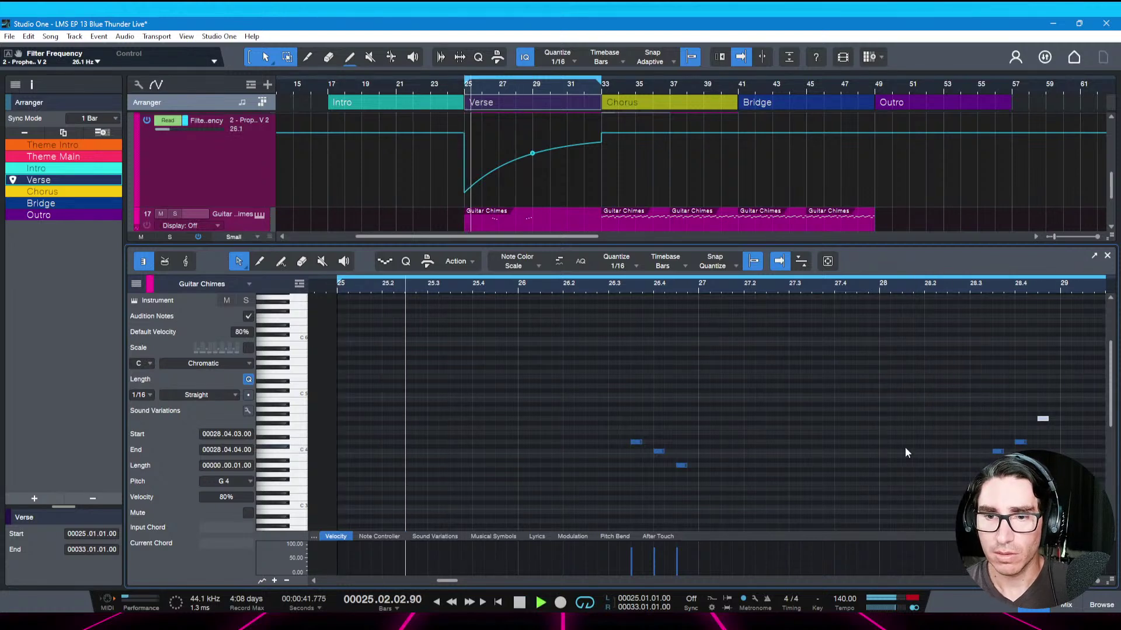
key(w)
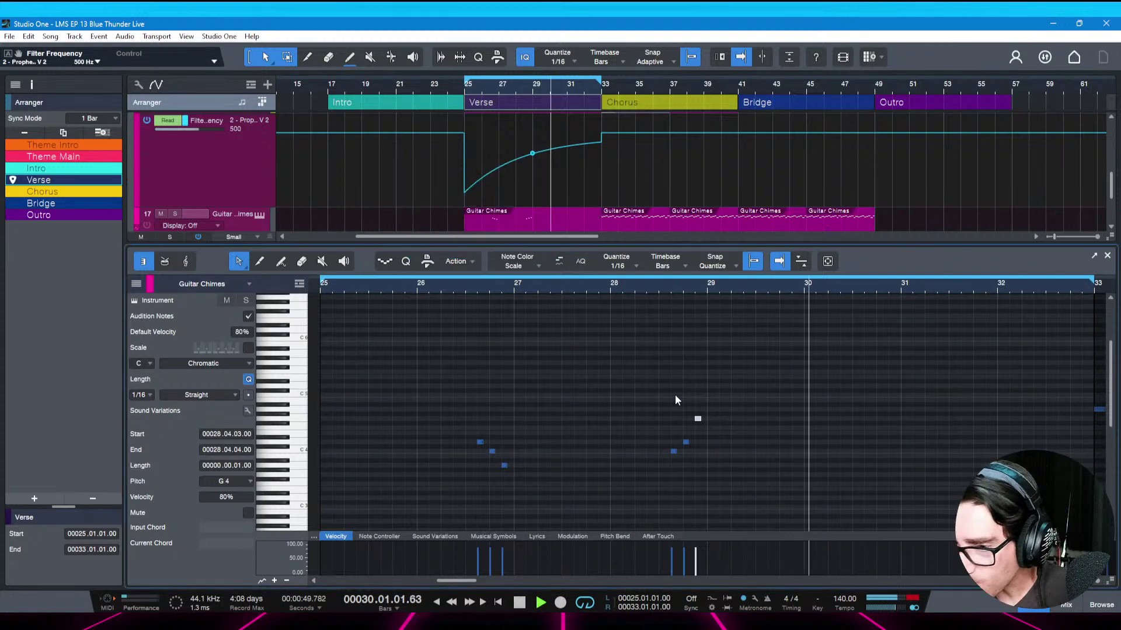
key(space)
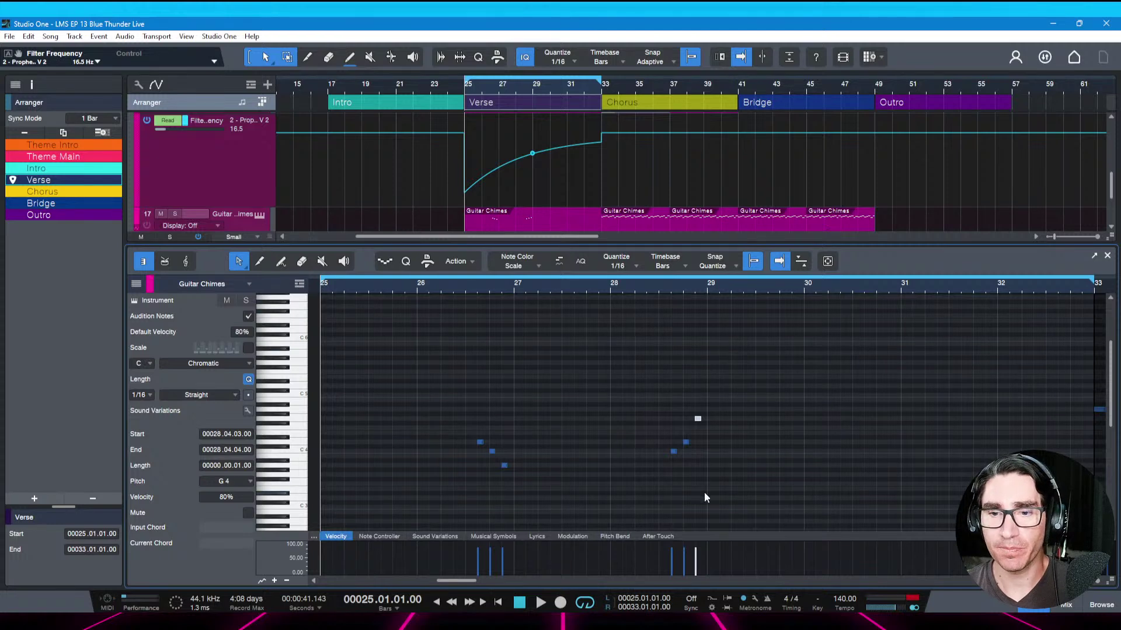
Duplicate both Guitar Chimes phrases four bars later so they start at 30.3.3, save the song, and audition the copies from bar 30
drag(707, 501, 320, 382)
key(ctrl+d)
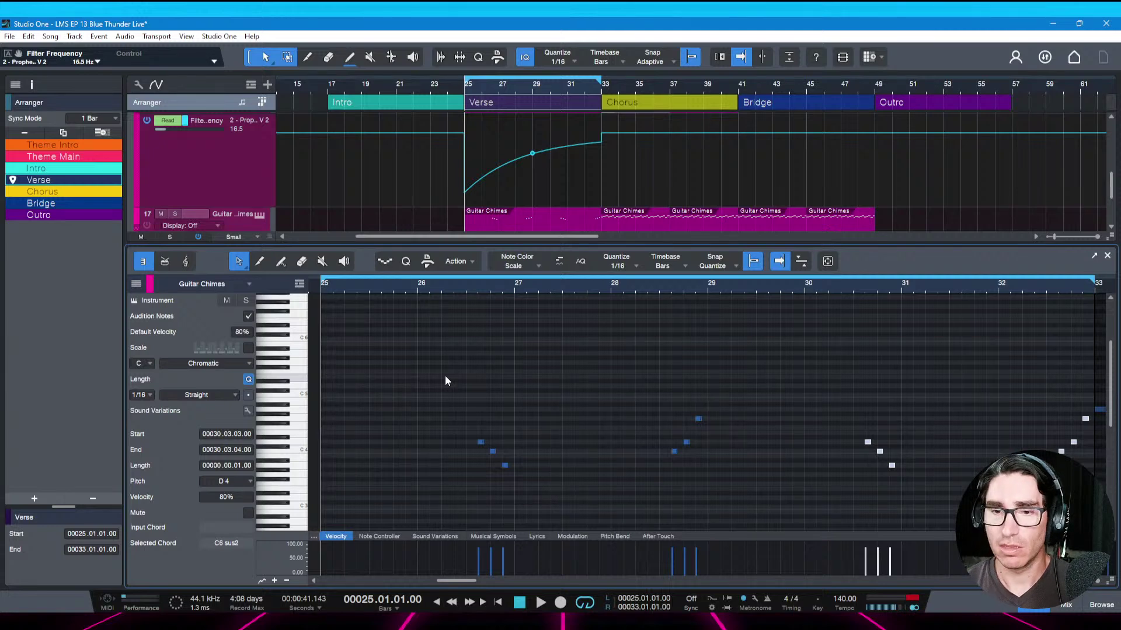
key(space)
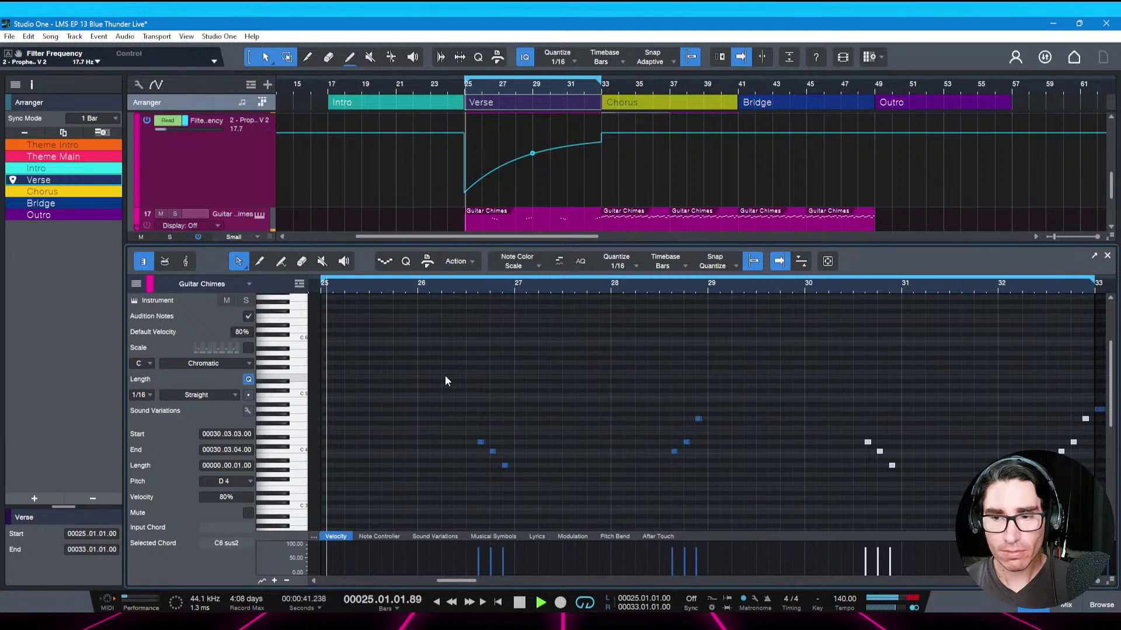
key(ctrl+s)
key(space)
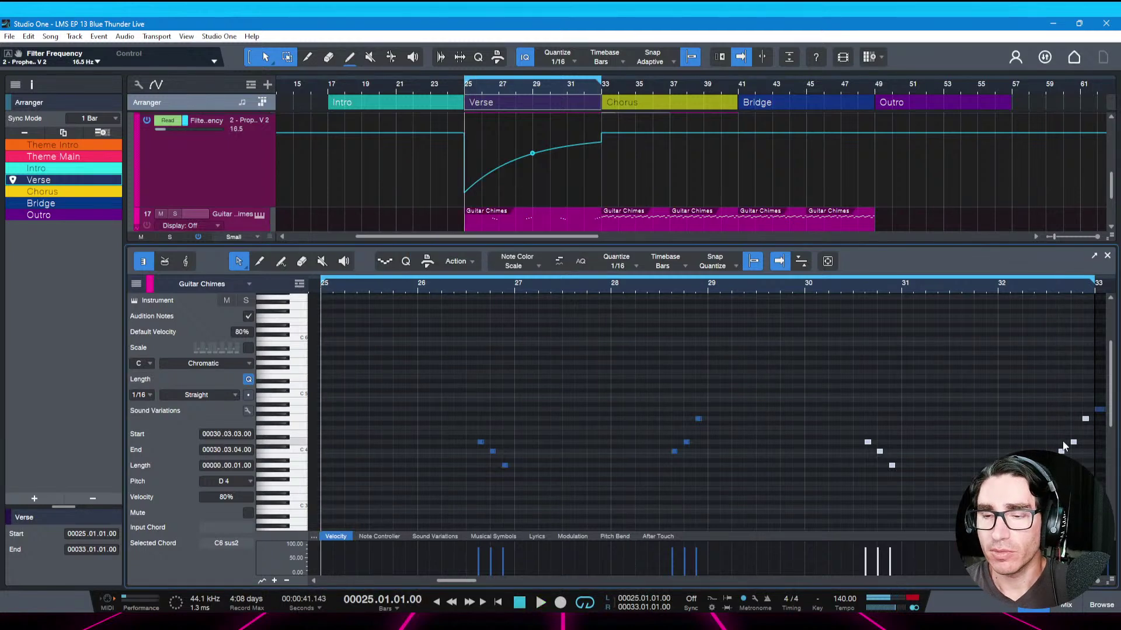
click(804, 290)
key(space)
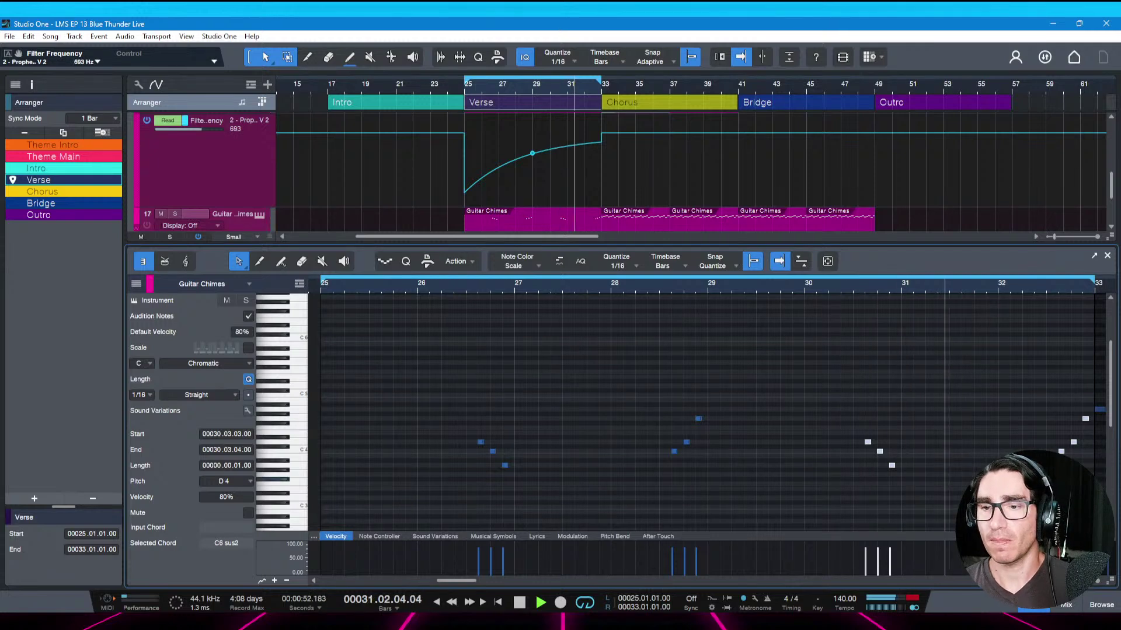
key(space)
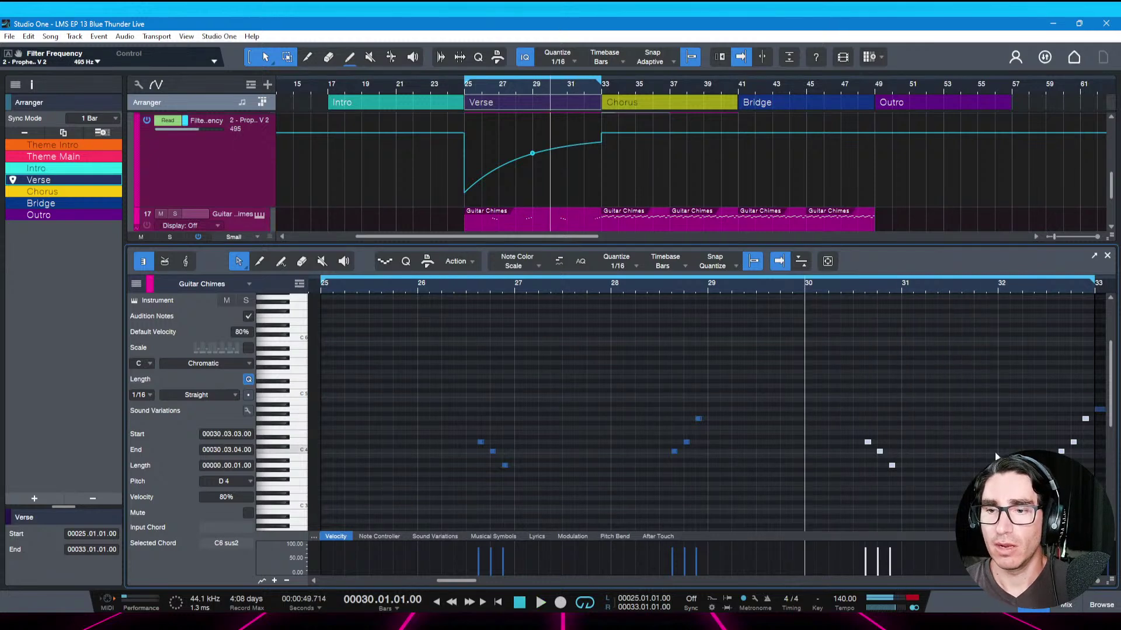
Add descending sixteenth notes A4 at 32.1.1, G4 at 32.1.3 and E4 at 32.2.1, then audition them from bar 30
double_click(1001, 410)
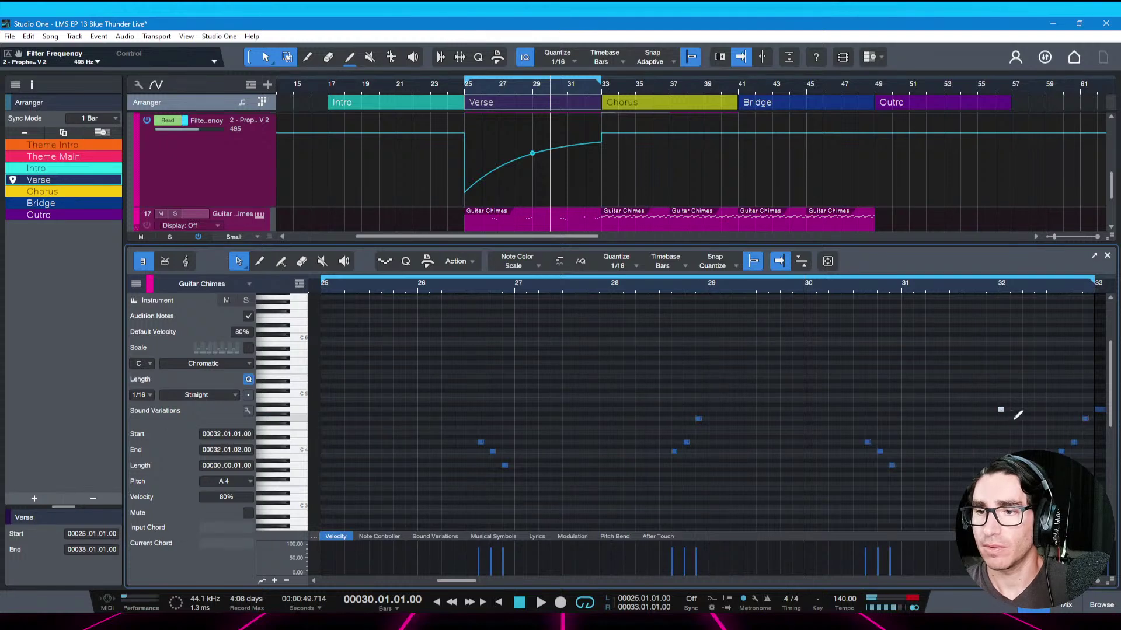
double_click(1013, 419)
double_click(1025, 433)
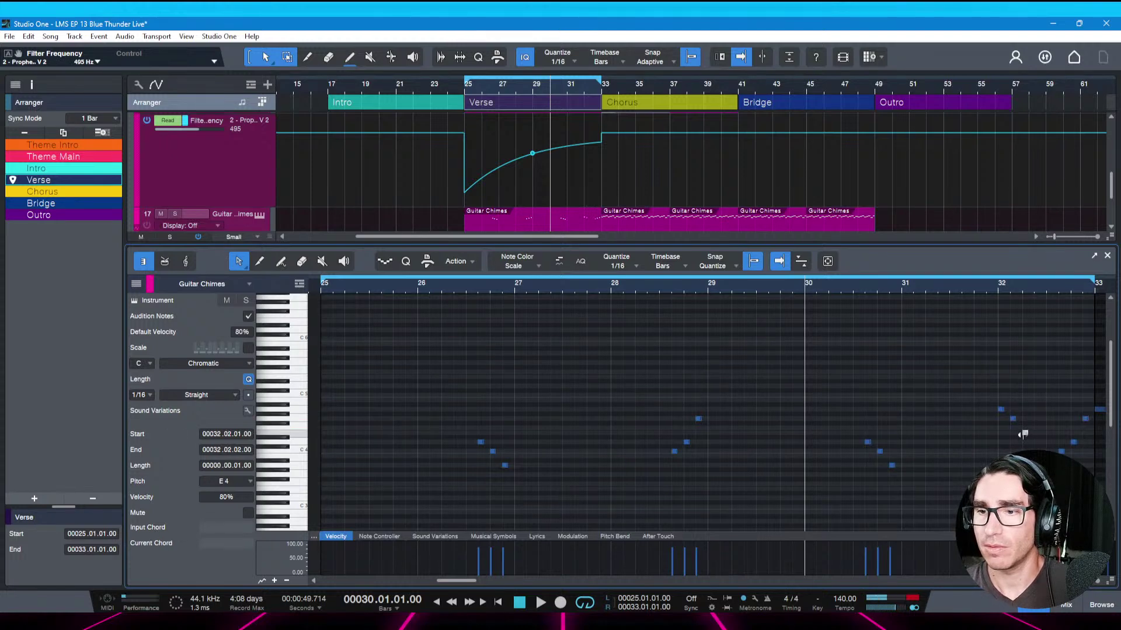
key(space)
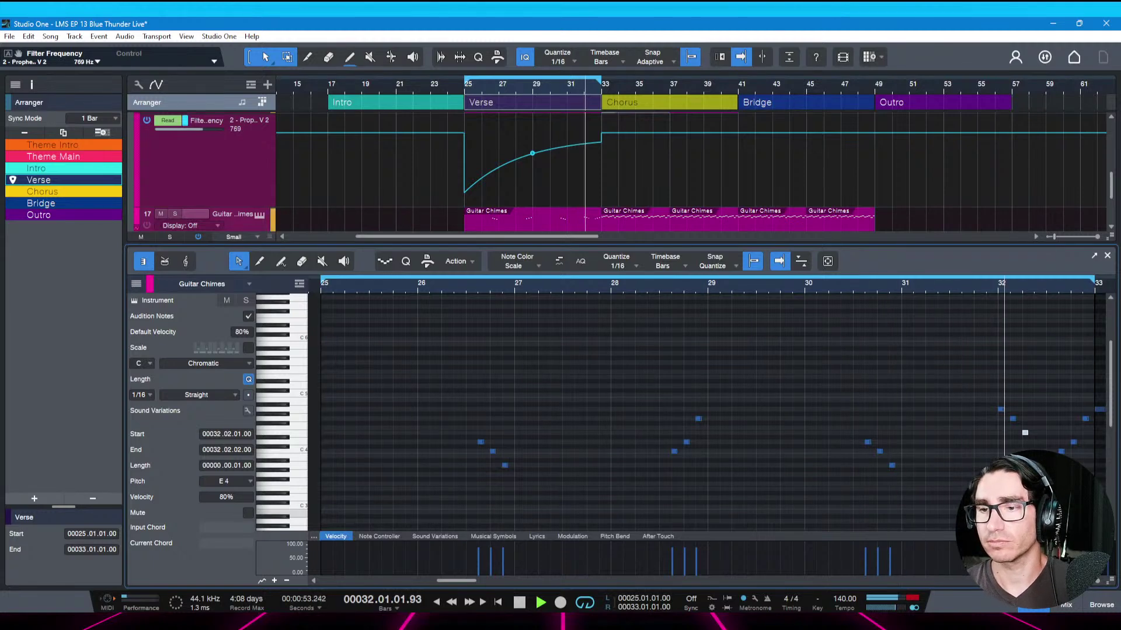
key(space)
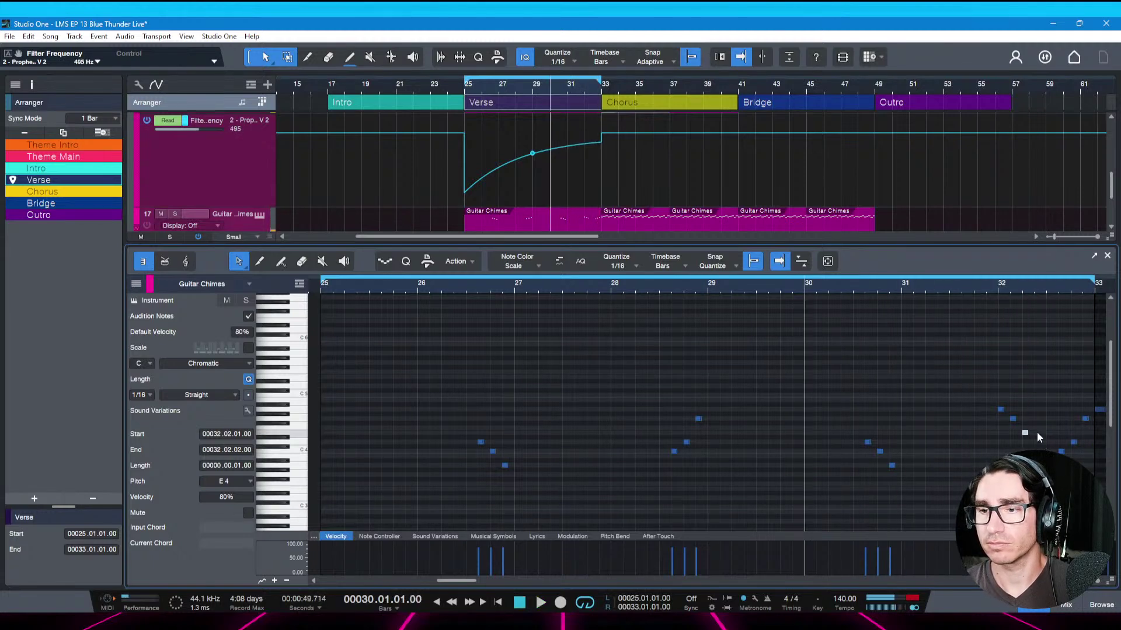
Add a D4 sixteenth note at 32.2.3, audition the run from bar 32, save the song and close the note editor
click(1037, 441)
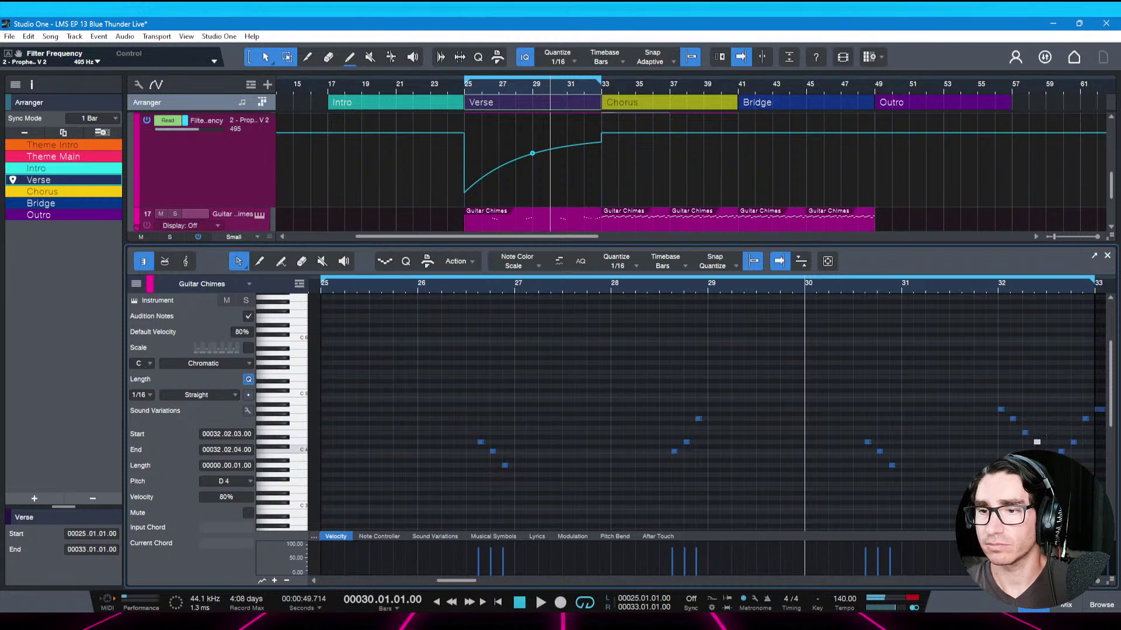
click(1000, 289)
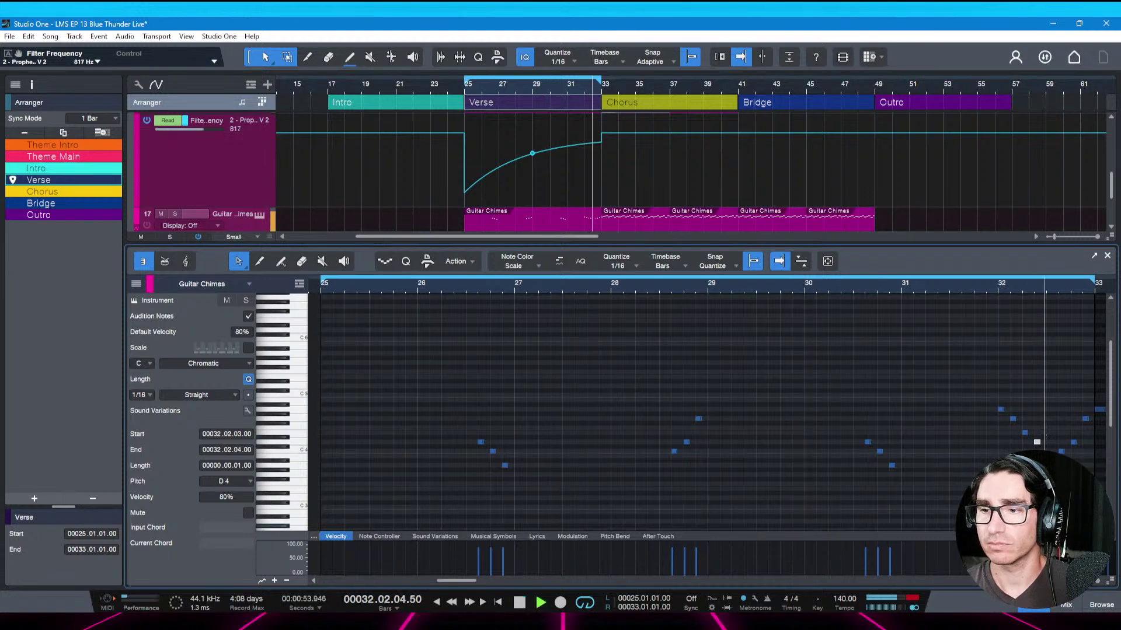
key(ctrl+s)
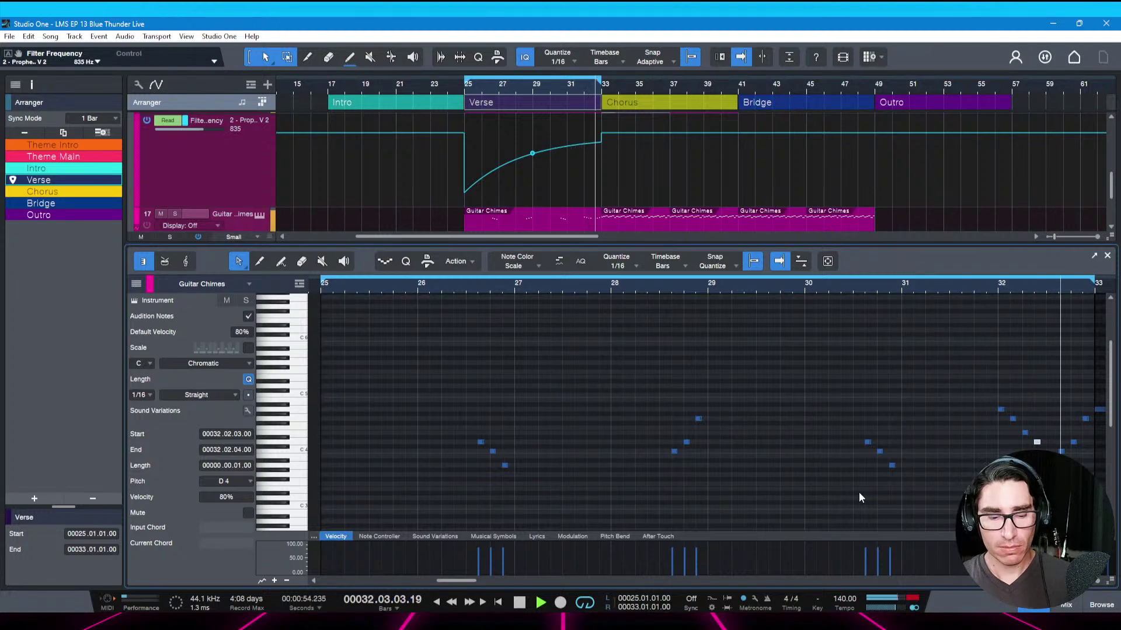
key(space)
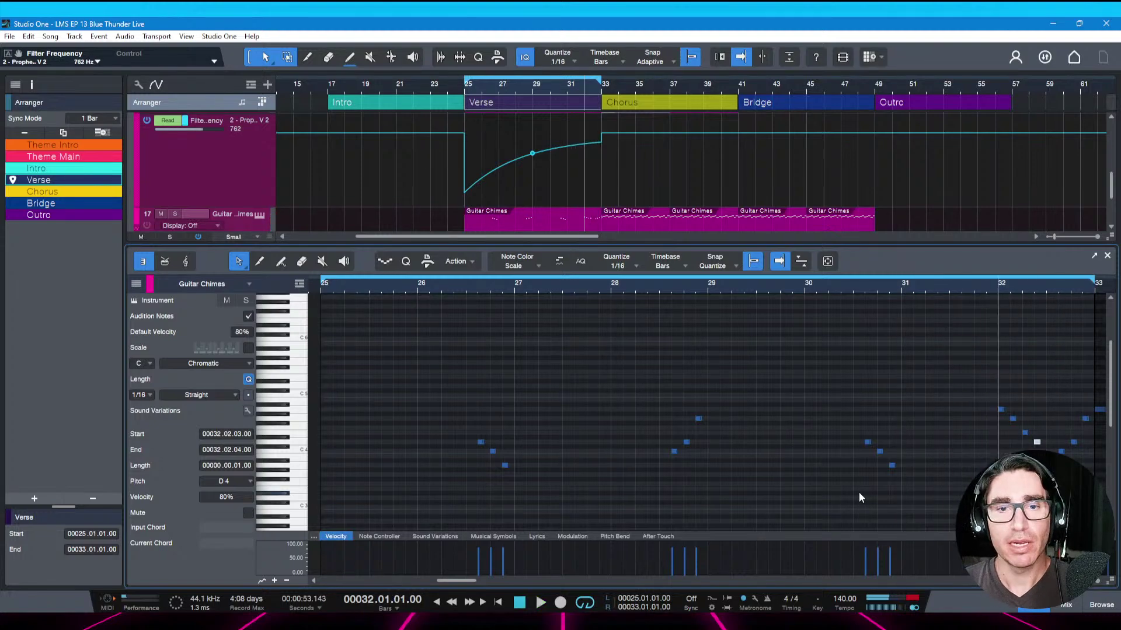
key(F2)
key(ctrl+s)
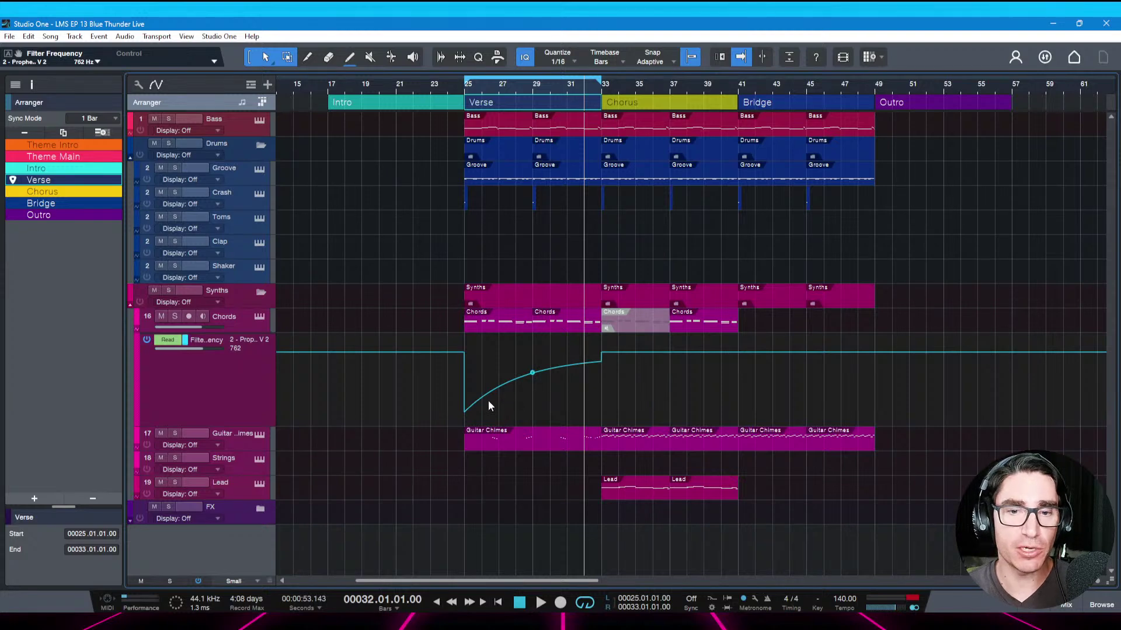
Audition the full verse arrangement from bar 25 and save the song
click(465, 419)
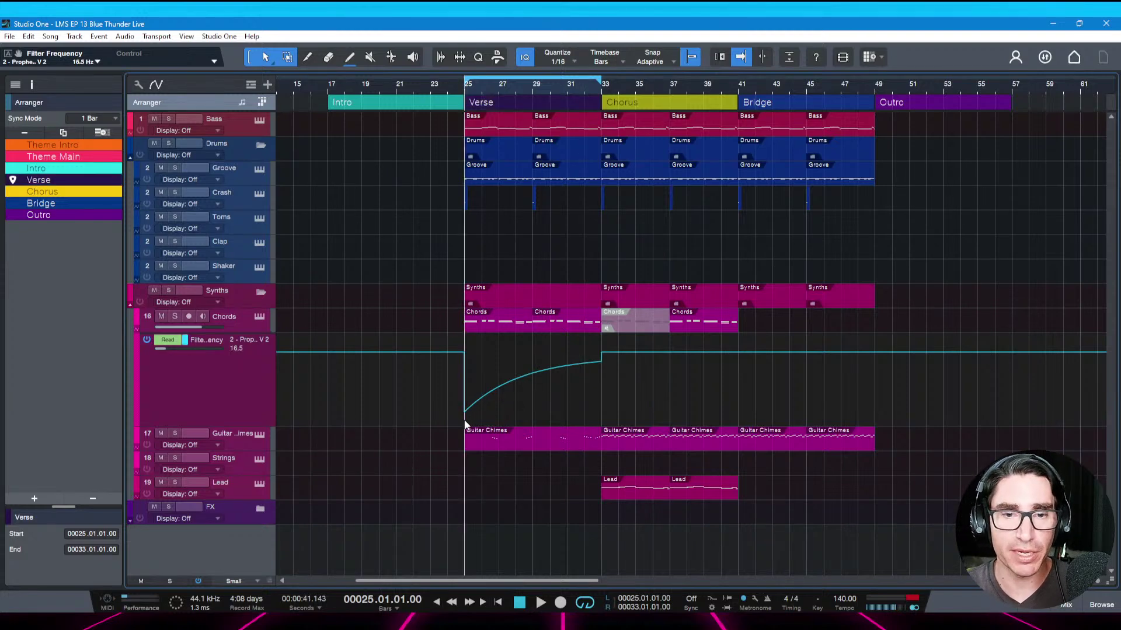
key(space)
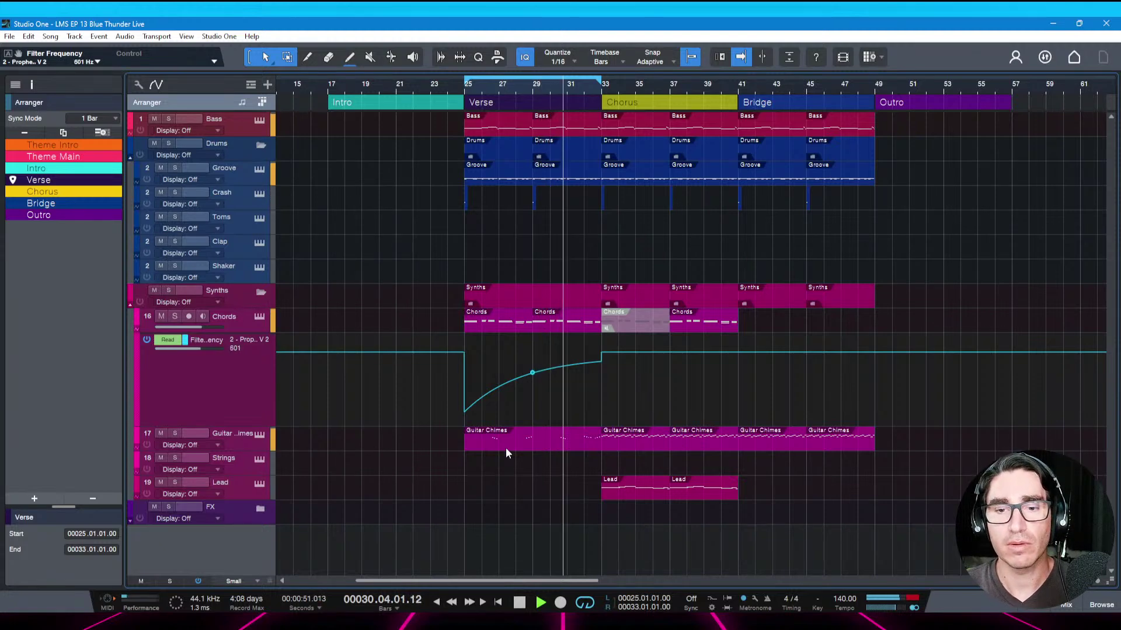
key(space)
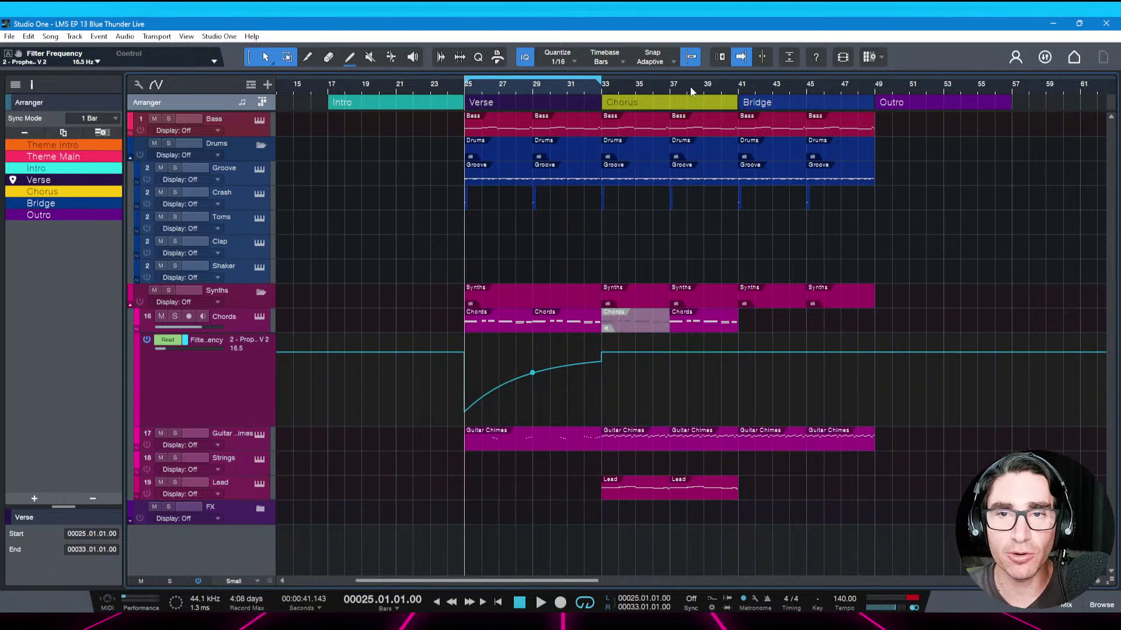
drag(690, 87, 673, 89)
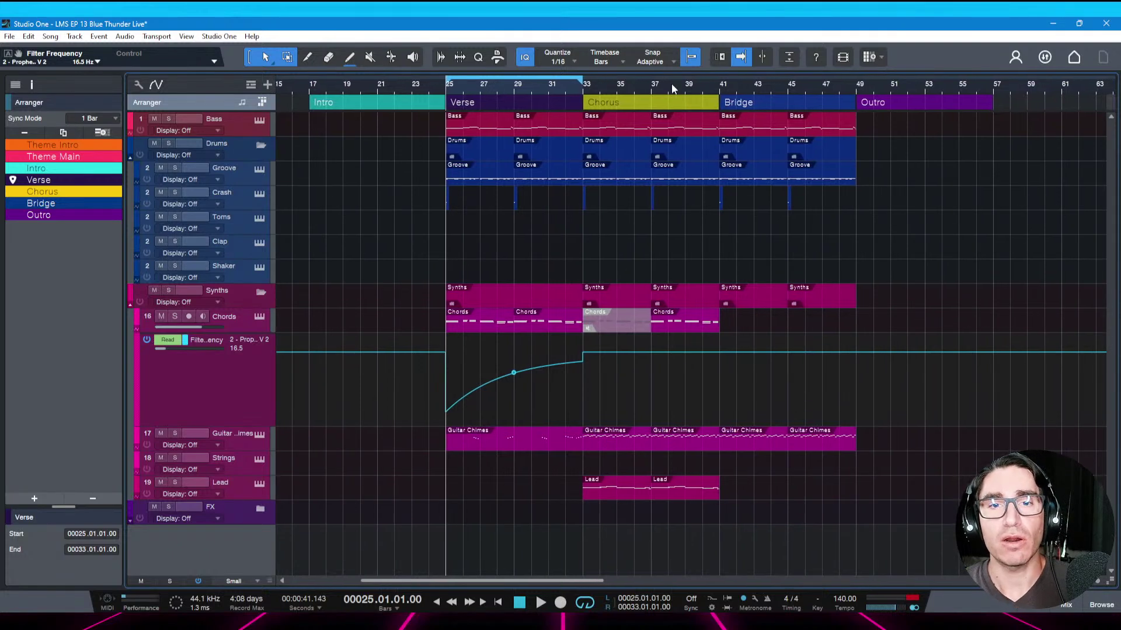
key(space)
key(ctrl+s)
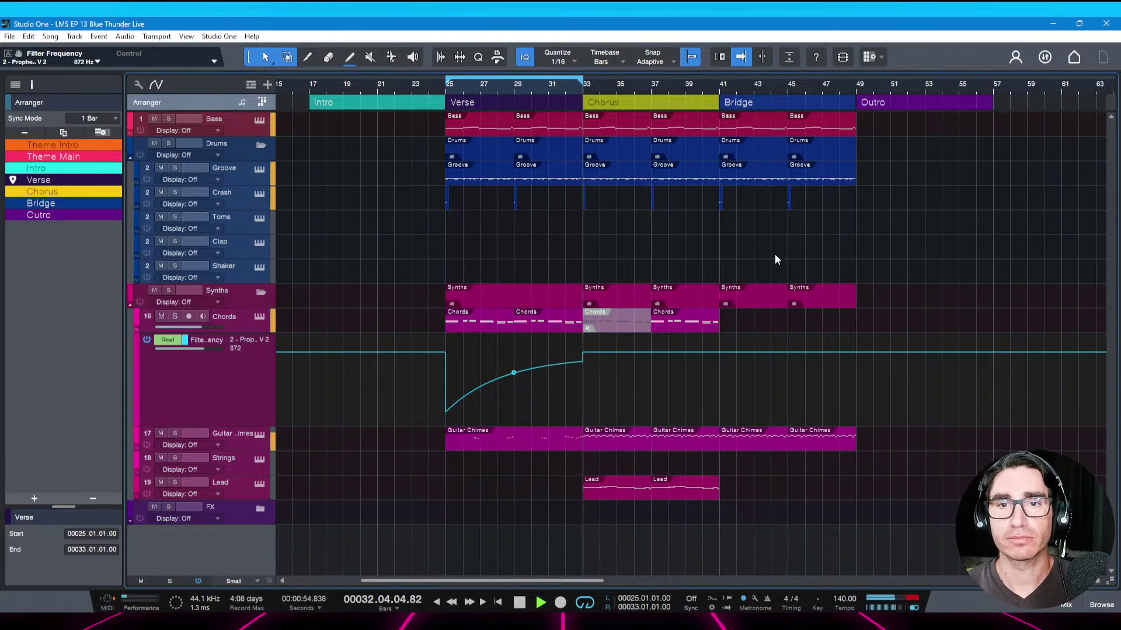
key(space)
Turn off looping and audition the transition from the verse into the chorus, starting at 31.3
key(slash)
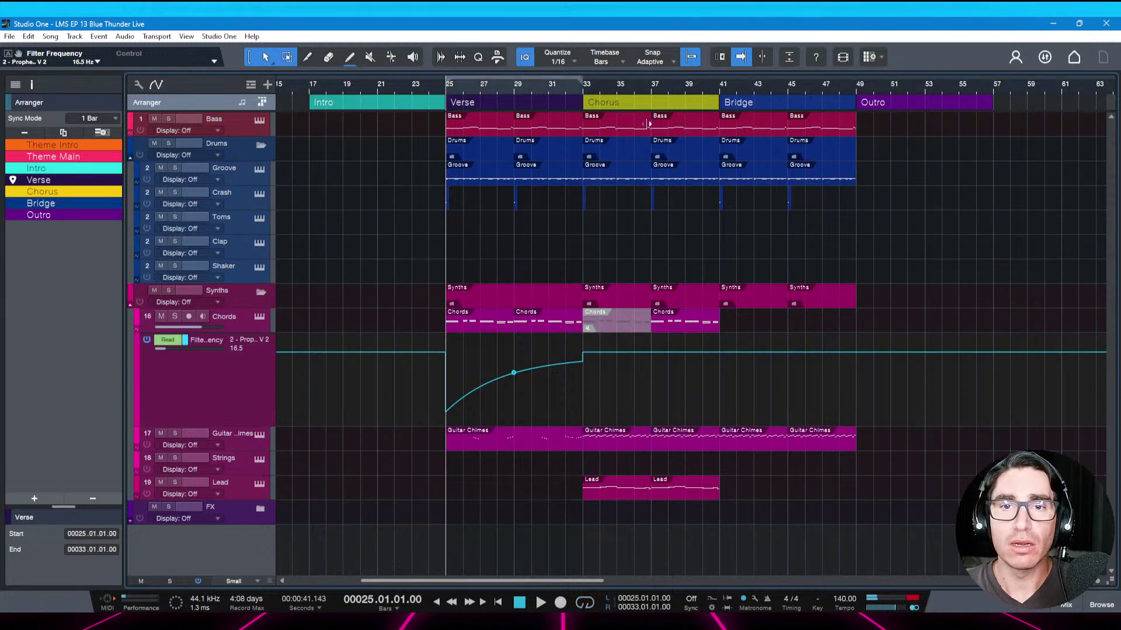
click(556, 89)
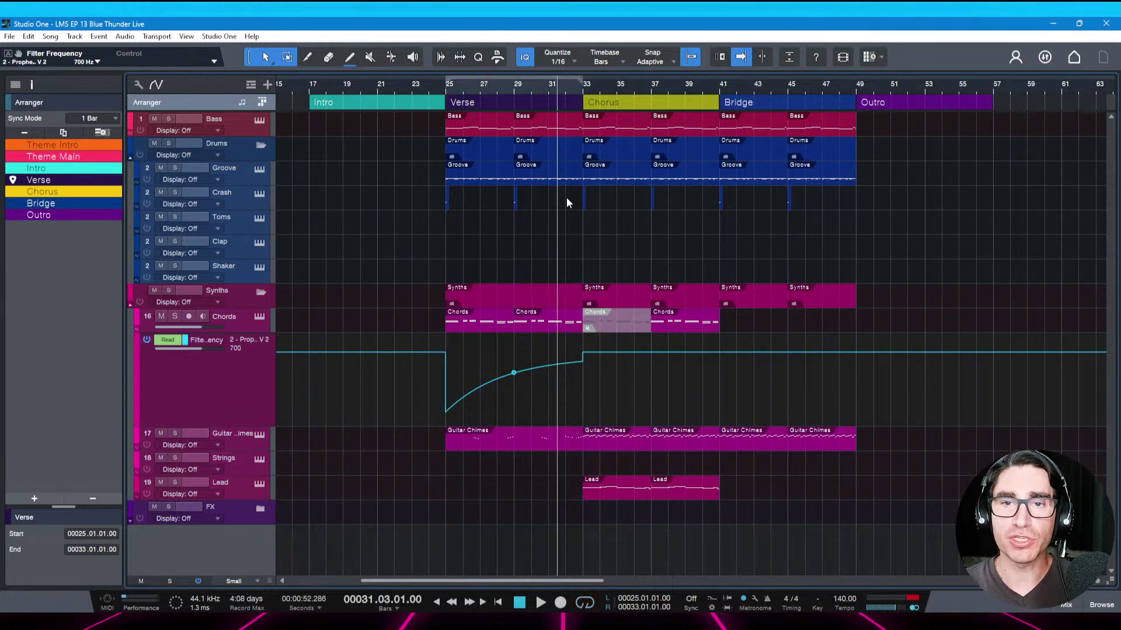
key(space)
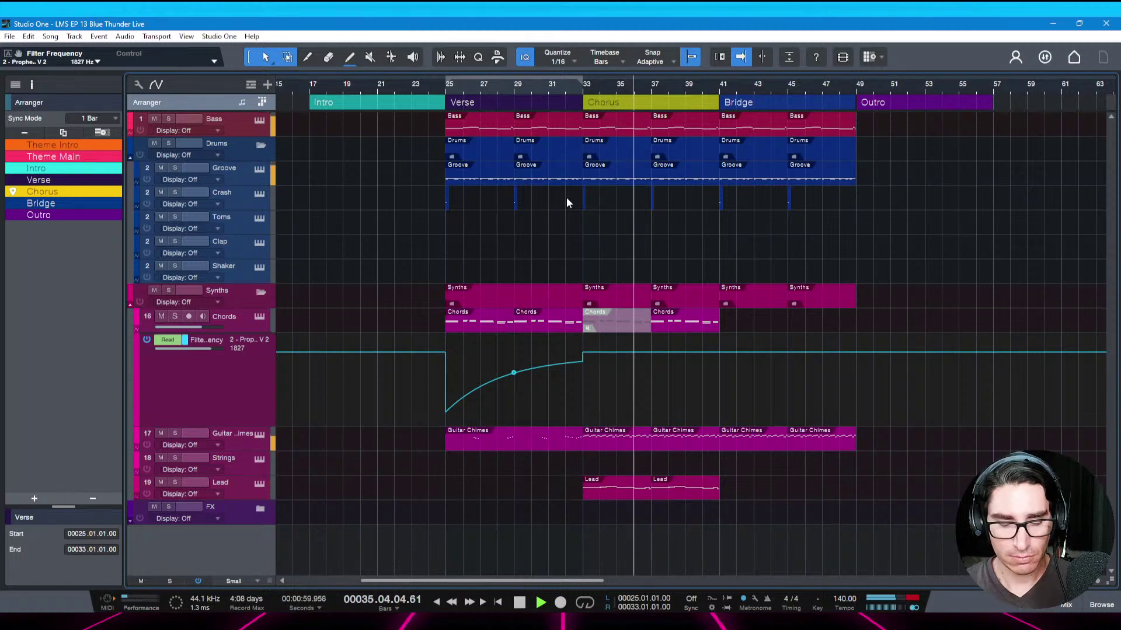
key(space)
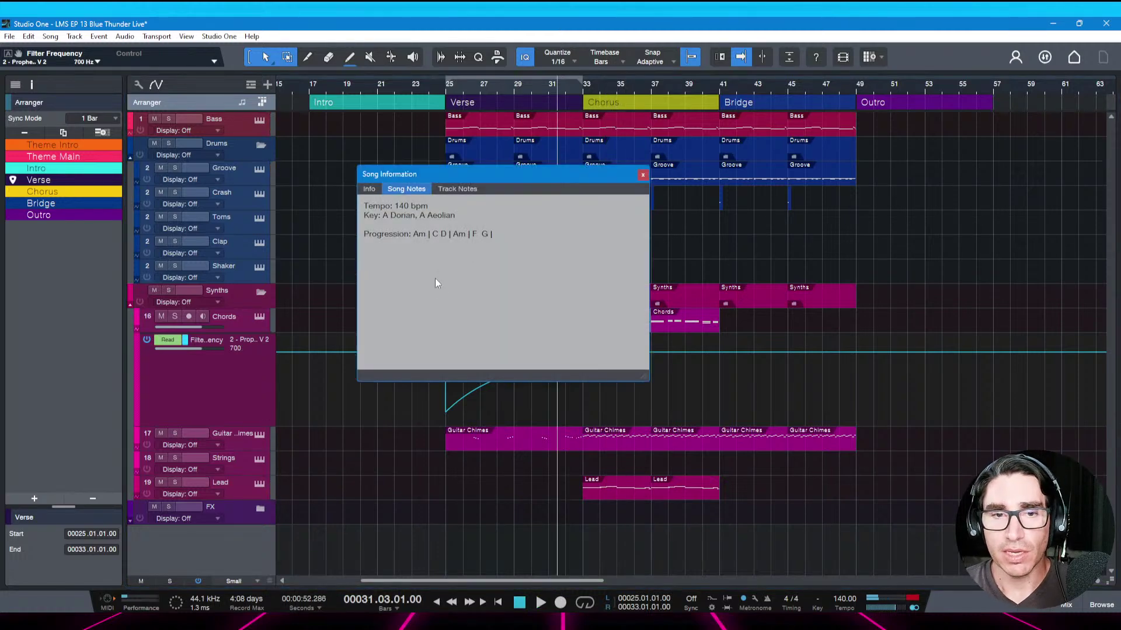
Add a "Tasks:" list to the song notes with "-drum fills on every section change" and "-crash on the downbeat of each section", then save
click(436, 278)
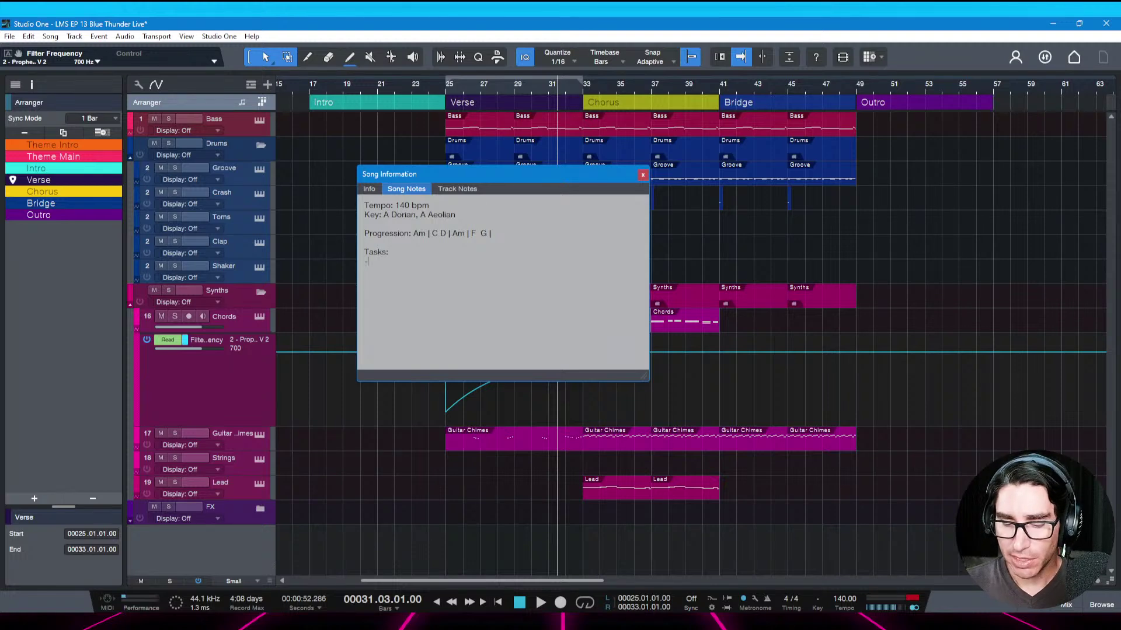
text(drum fills on every)
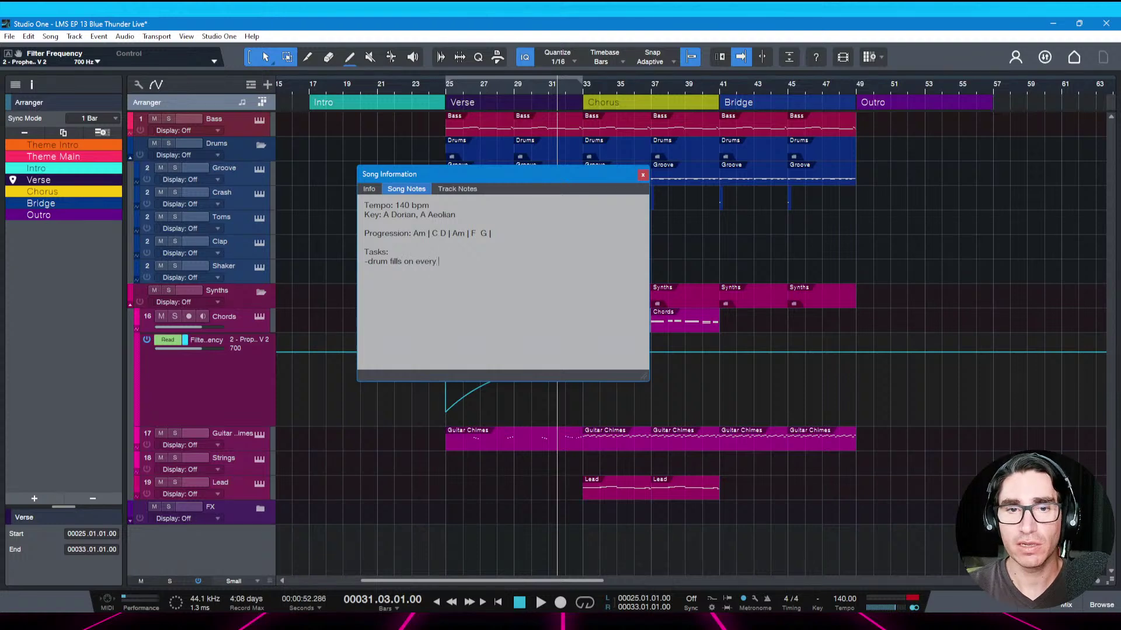
text(hange)
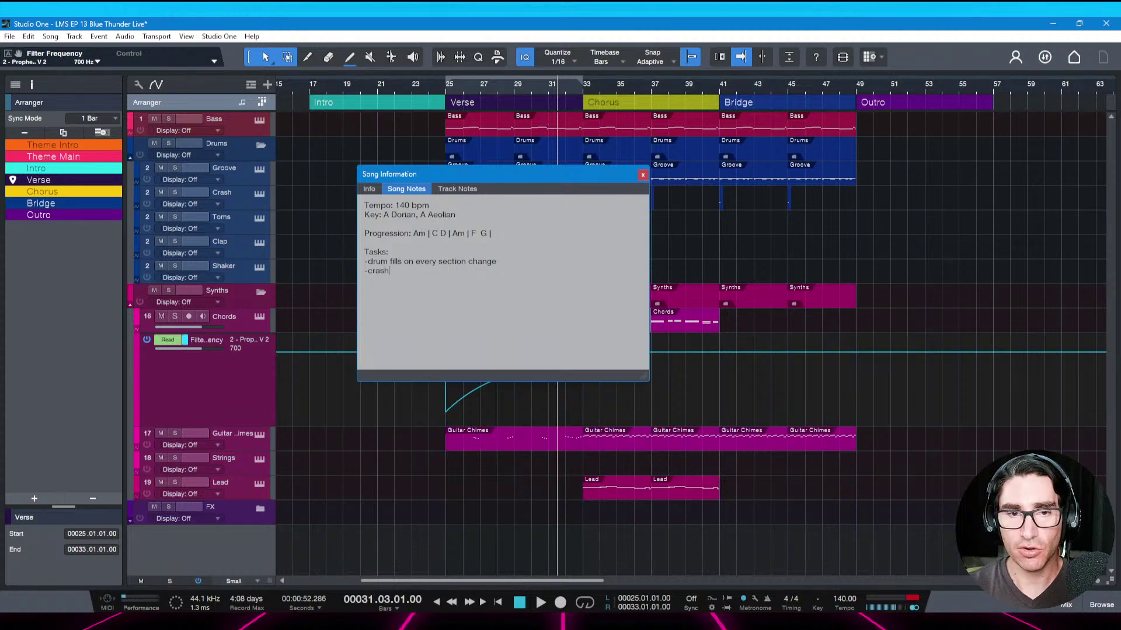
text(he downb)
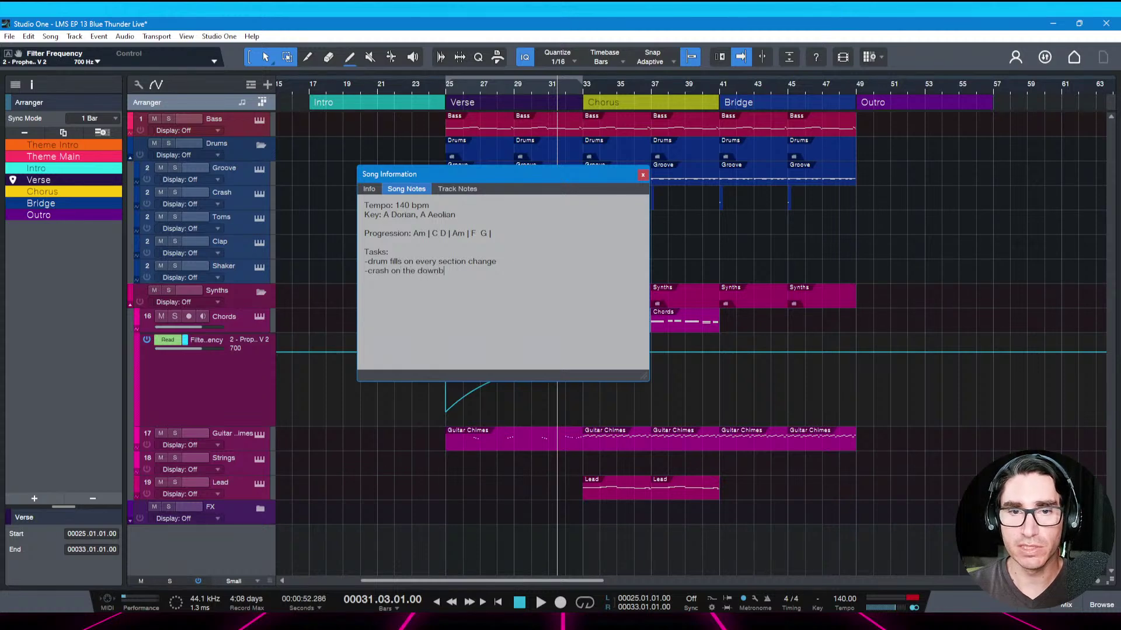
text(eat of)
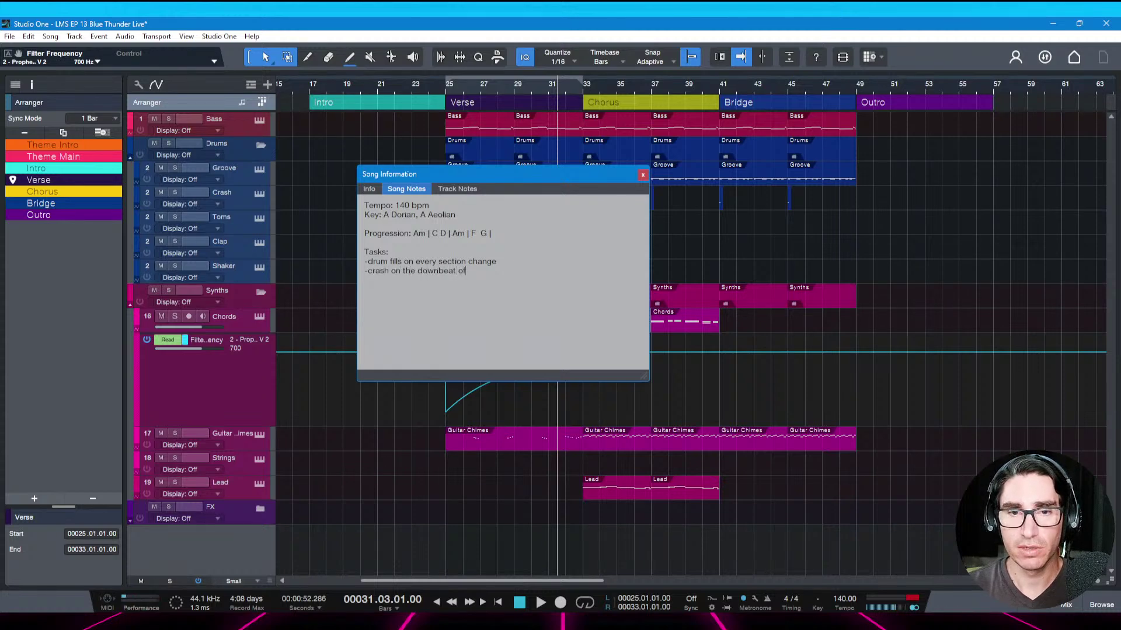
text( each section)
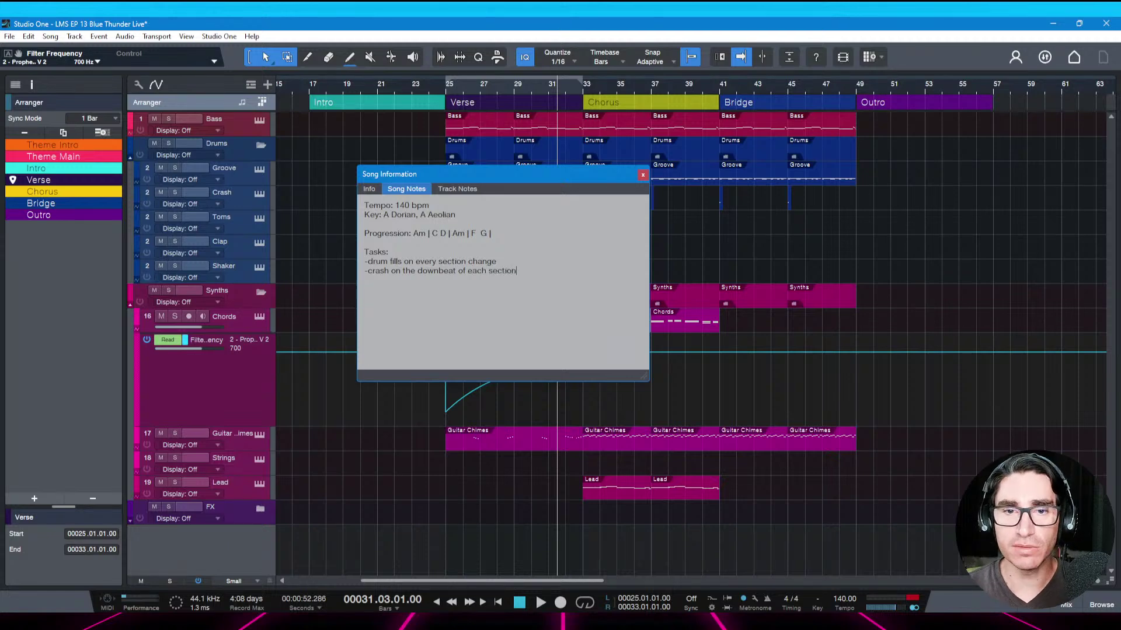
click(643, 174)
key(ctrl+s)
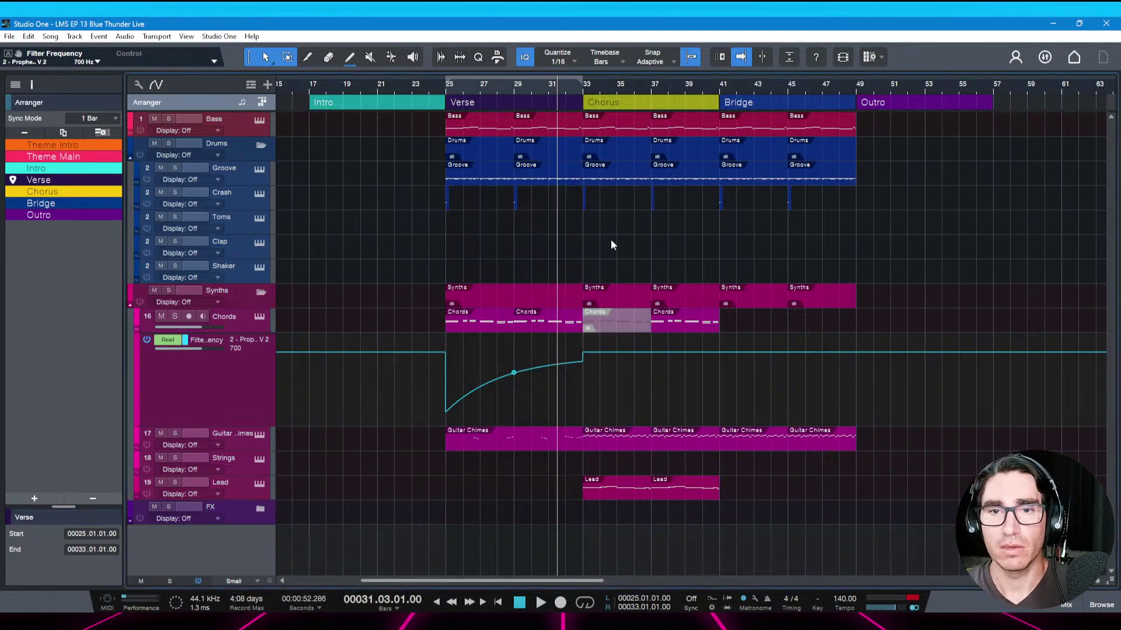
mouse_move(527, 89)
mouse_down()
mouse_move(541, 99)
mouse_move(546, 90)
mouse_up()
key(e)
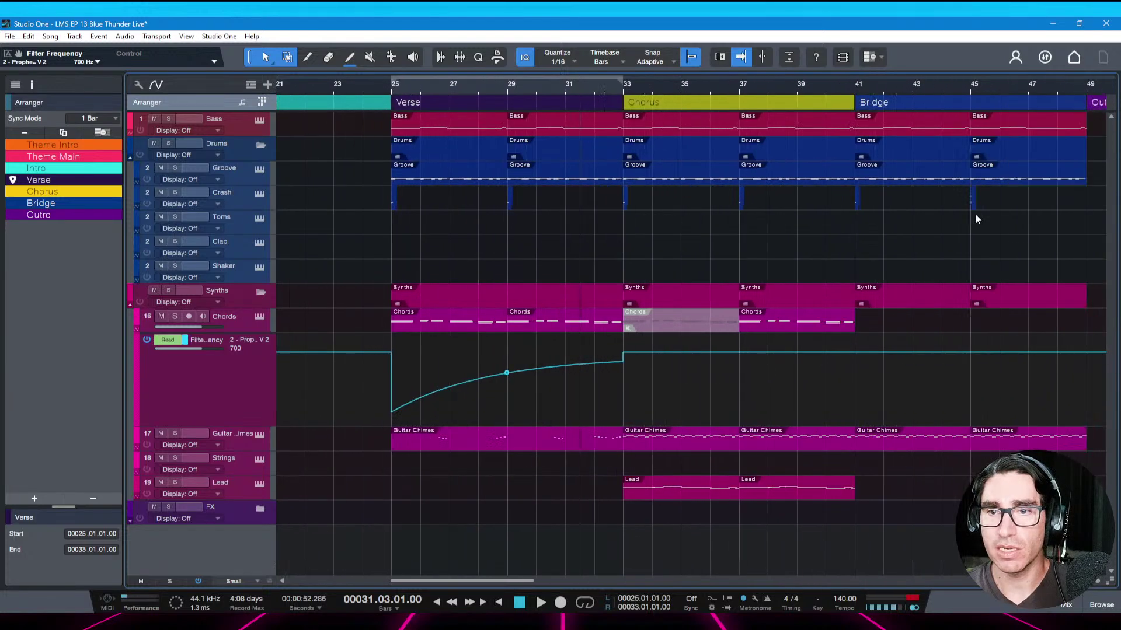
key(w)
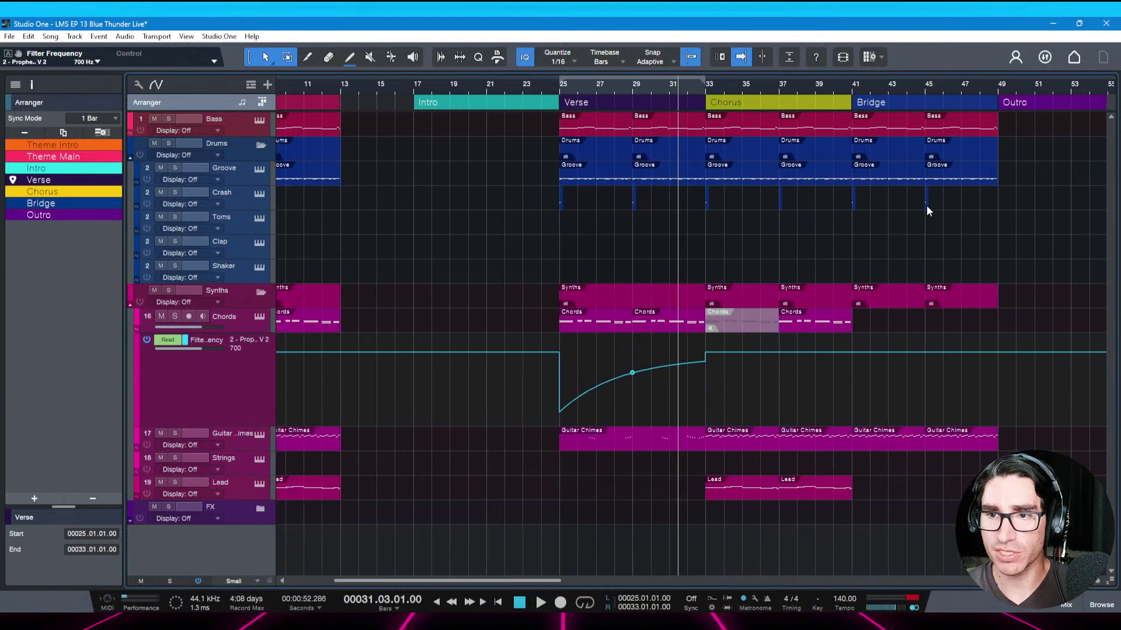
Copy the Crash event from bar 45 to bar 49, the downbeat of the Outro
click(927, 206)
drag(926, 205, 1003, 203)
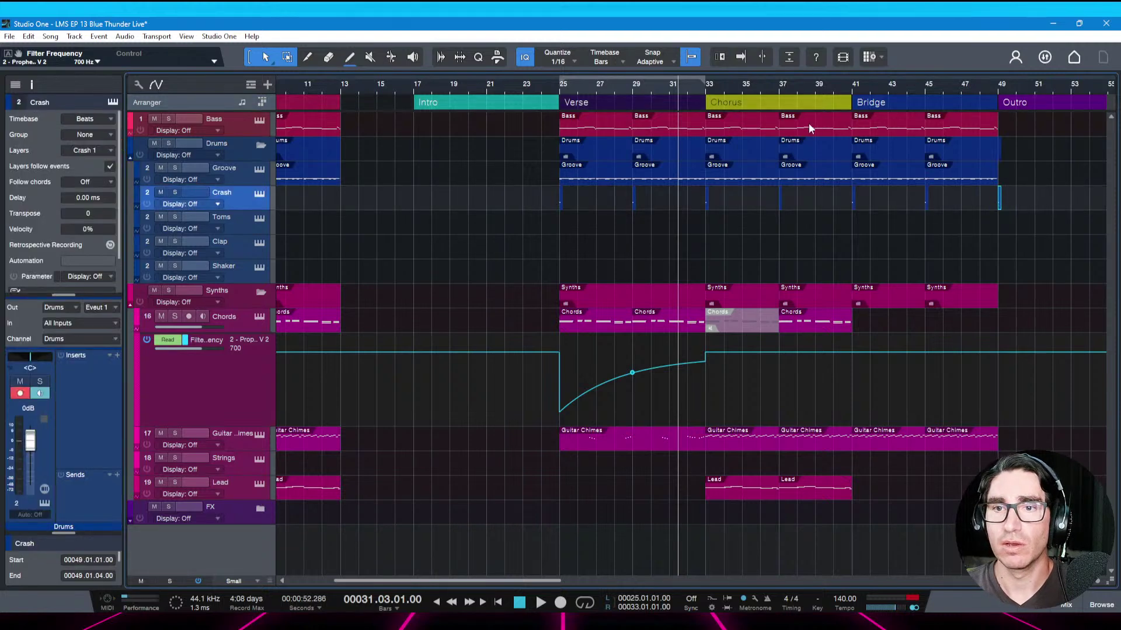
drag(751, 83, 738, 85)
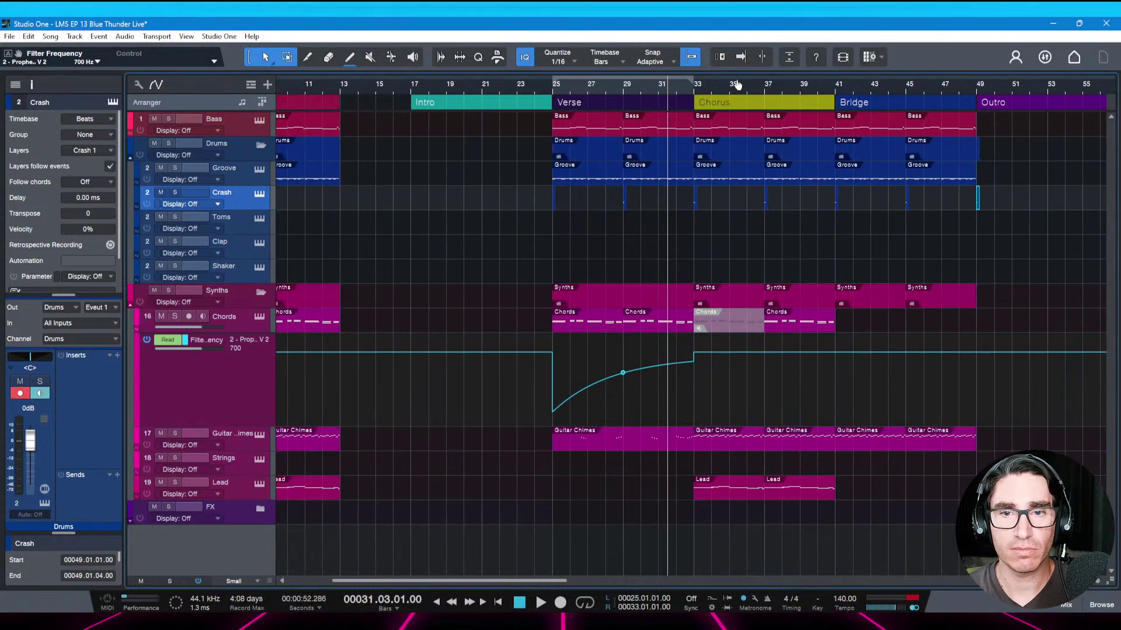
Delete the "-crash on the downbeat of each section" task from the song notes, close them and save the song
key(F11)
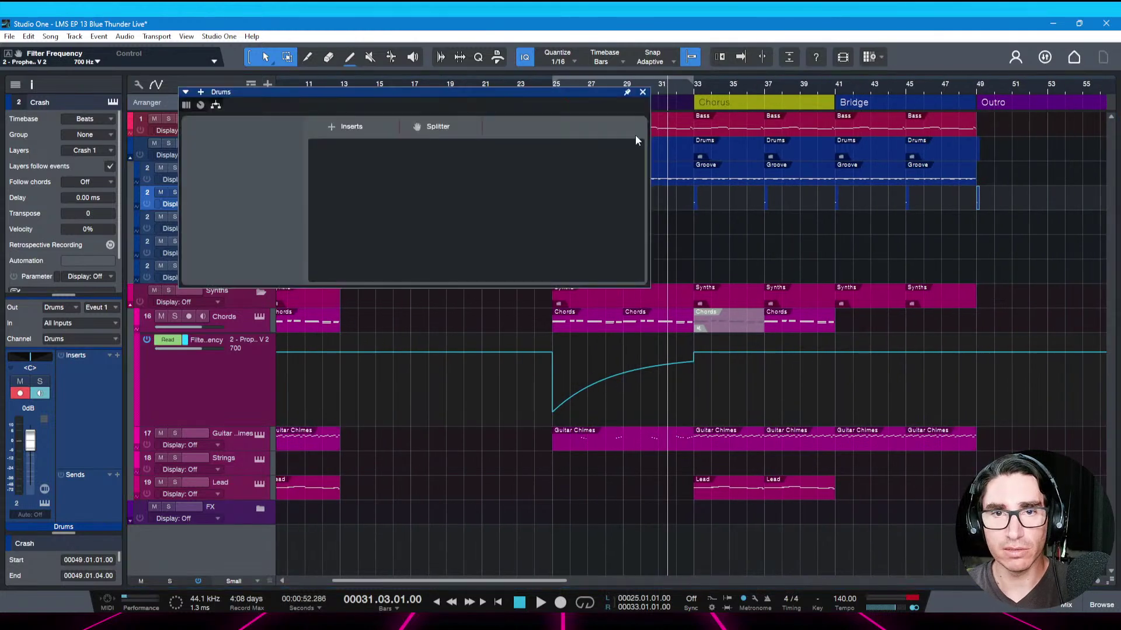
click(642, 93)
key(F12)
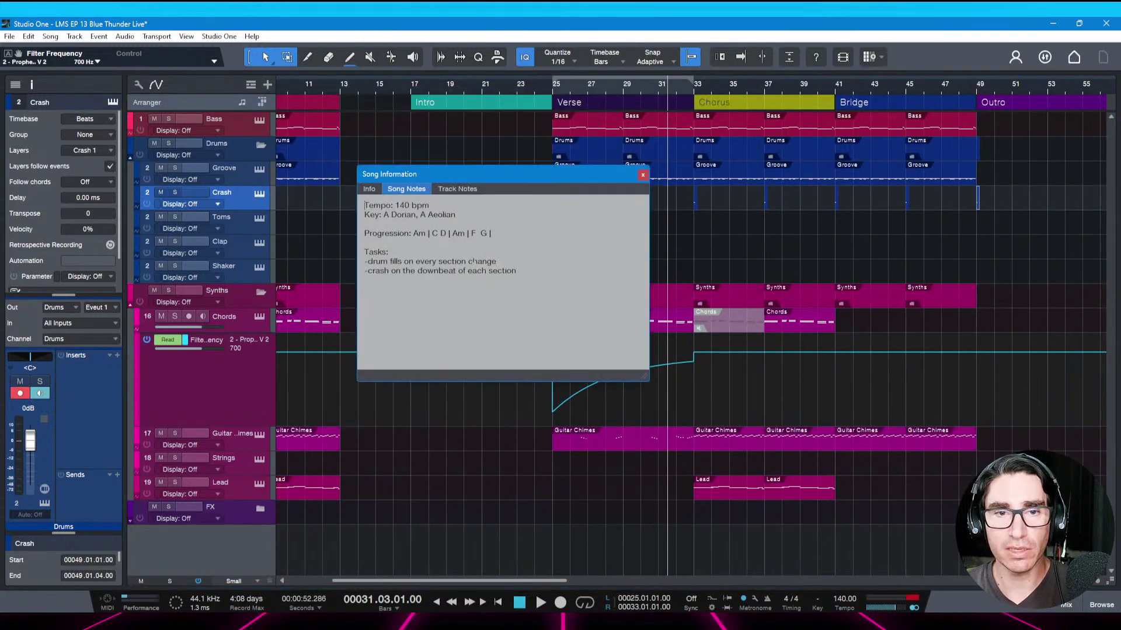
drag(365, 280, 352, 273)
key(BackSpace)
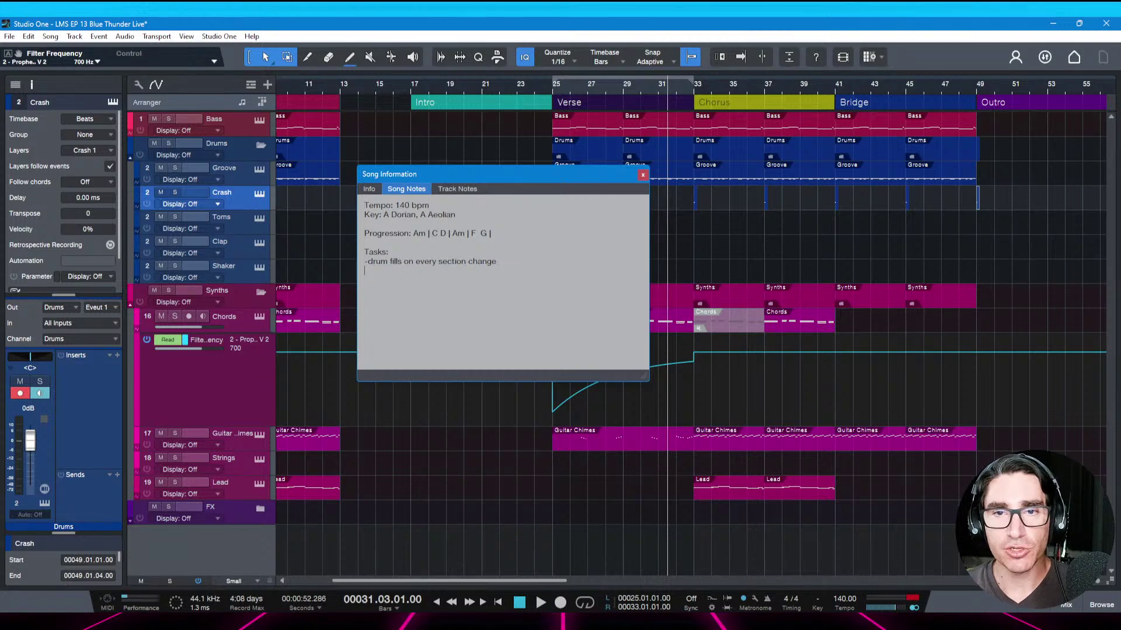
click(640, 175)
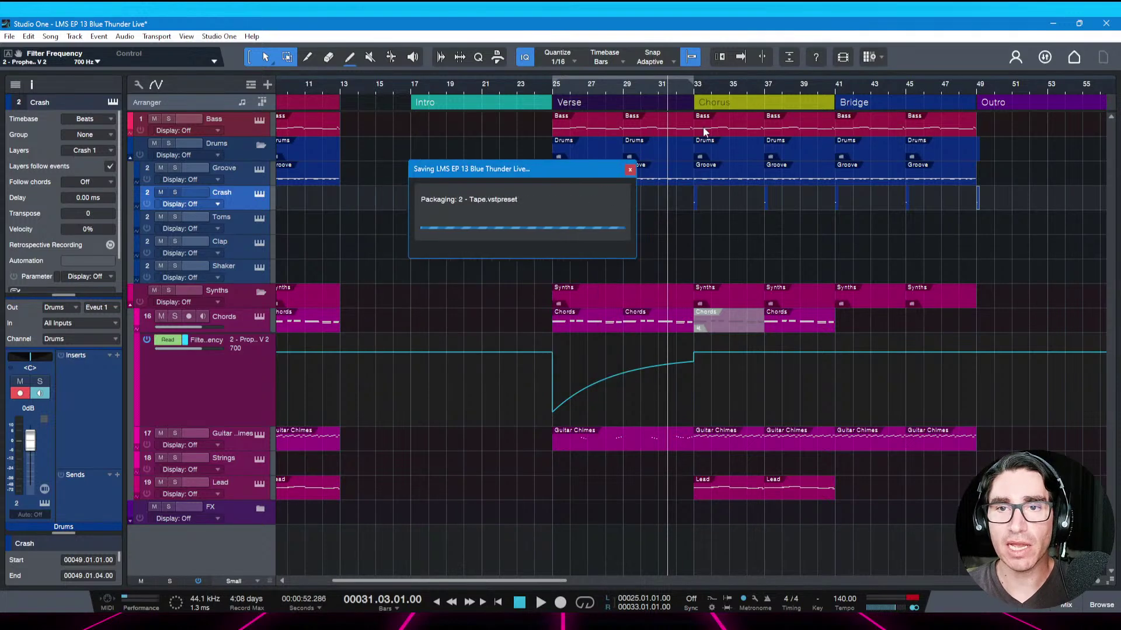
Audition the transition from the verse into the chorus, starting at 31.2
drag(719, 84, 675, 90)
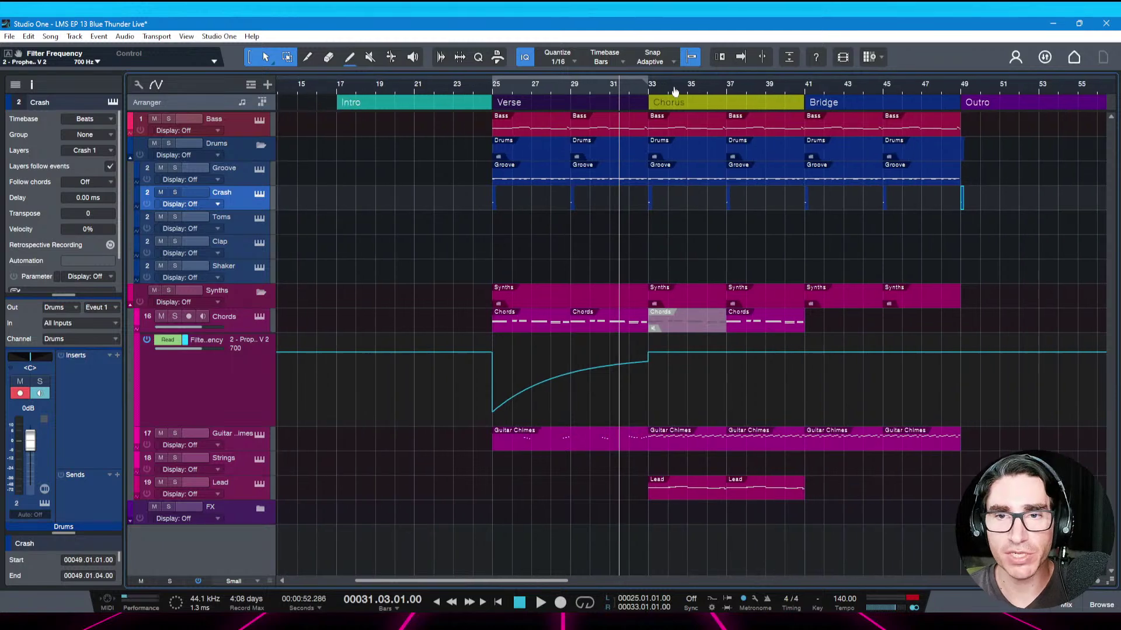
click(614, 89)
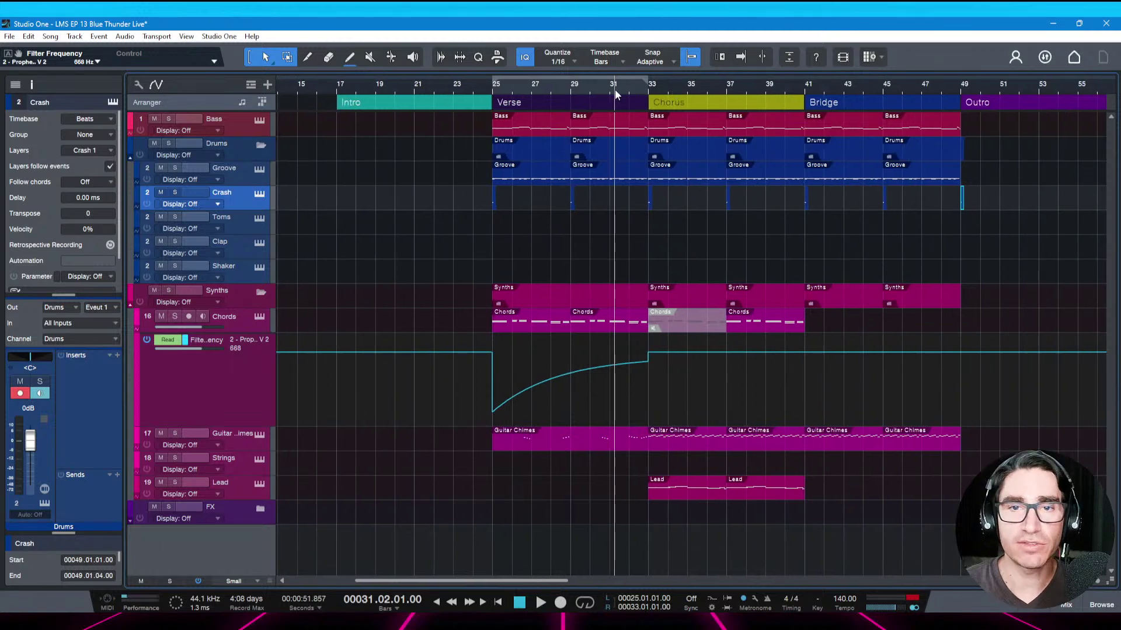
key(space)
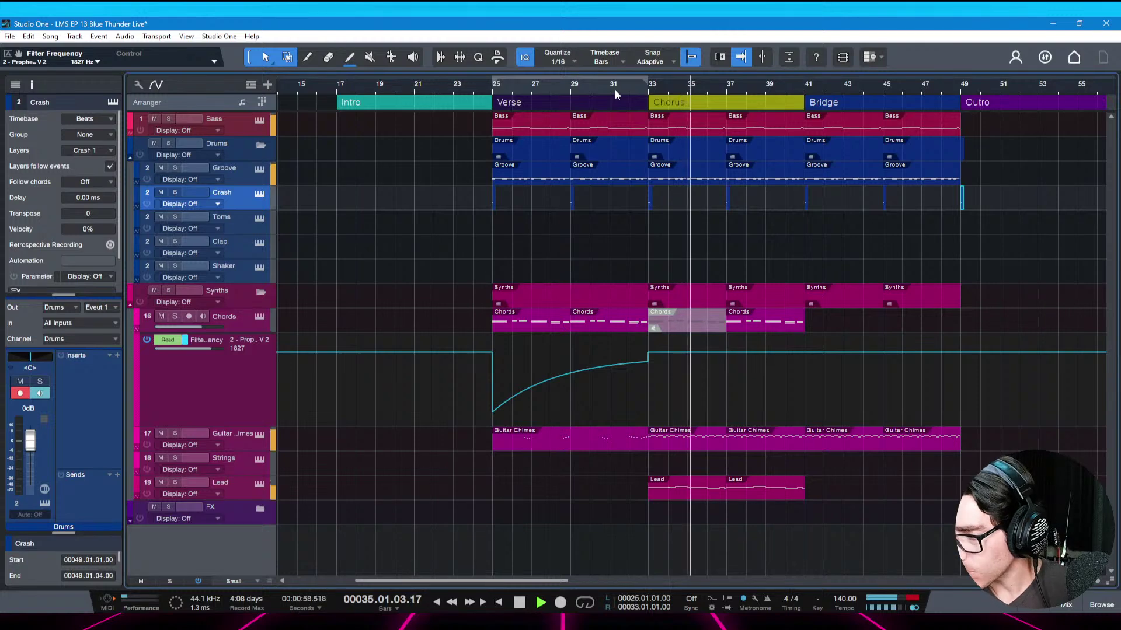
key(space)
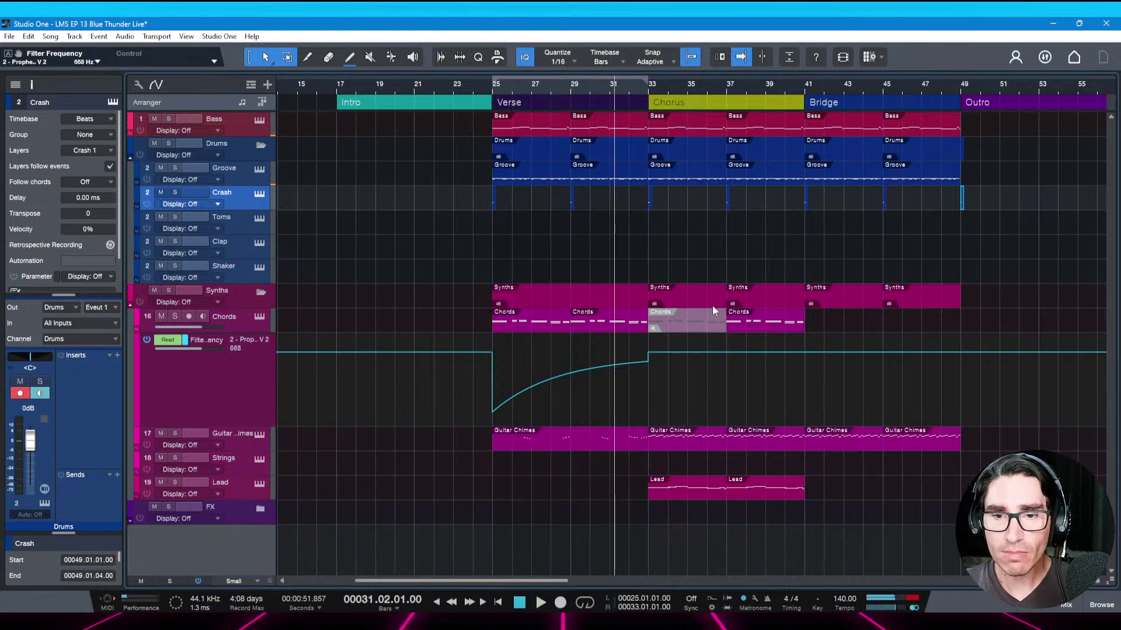
Mute the Guitar Chimes event at bar 33 and audition the start of the chorus from 31.2
click(658, 442)
key(shift+m)
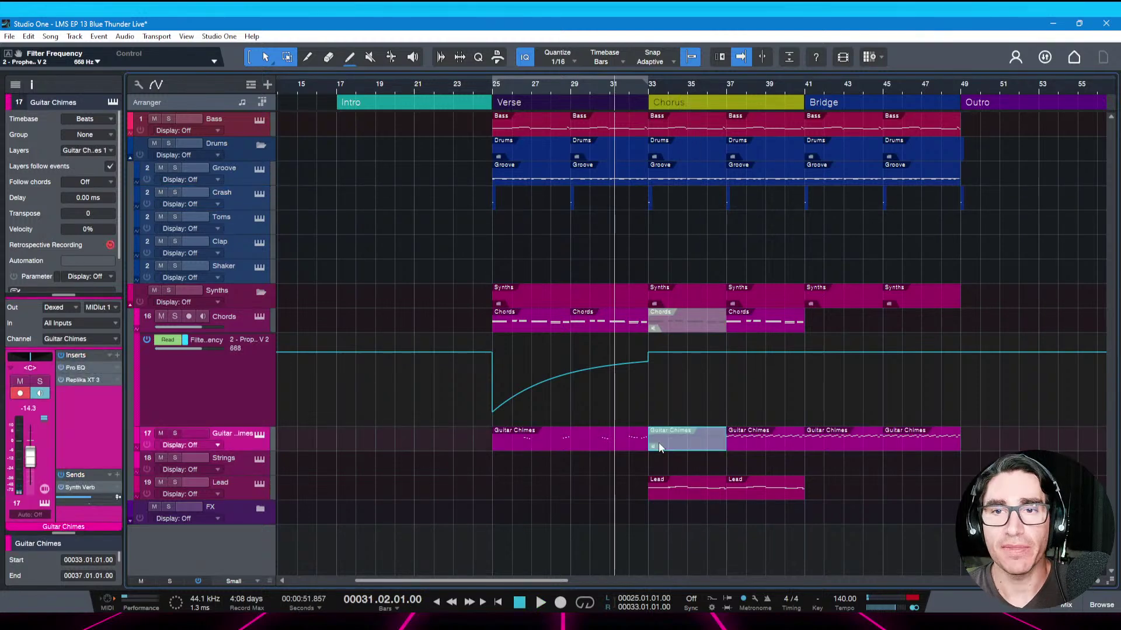
key(space)
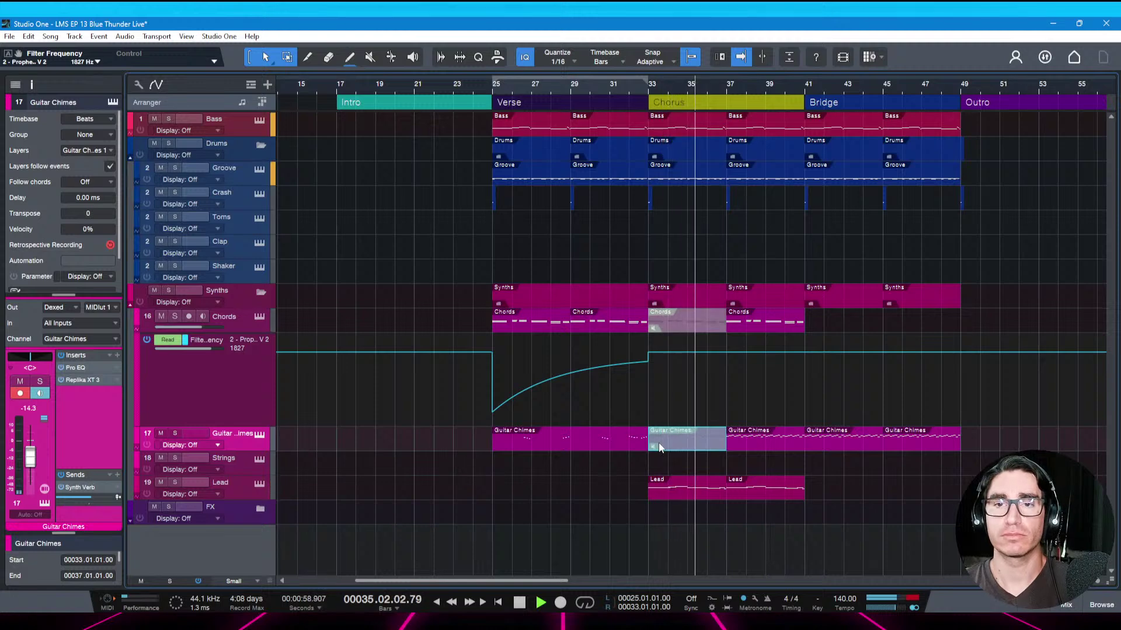
key(space)
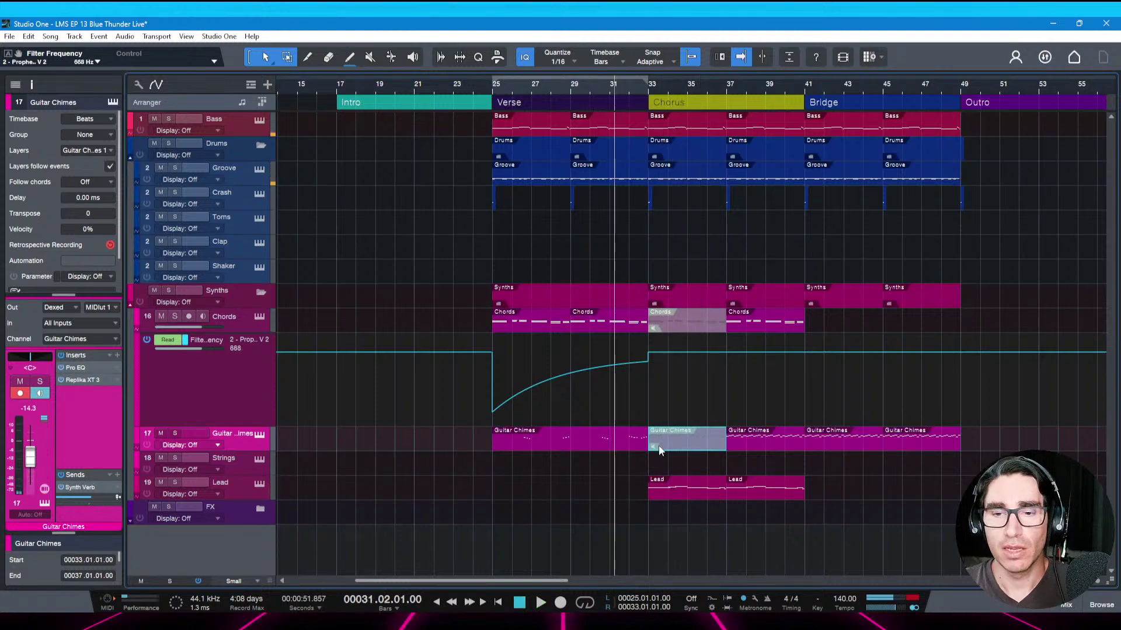
Unmute the Chords event at bar 33, audition the chorus from 31.2 and save the song
click(671, 329)
key(space)
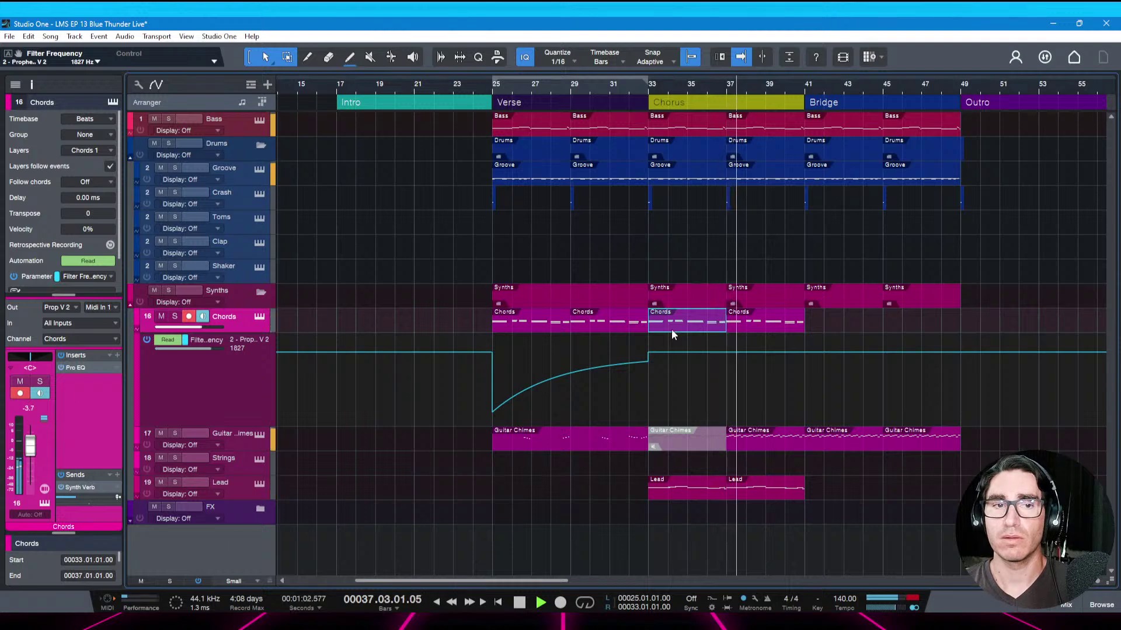
key(space)
key(ctrl+s)
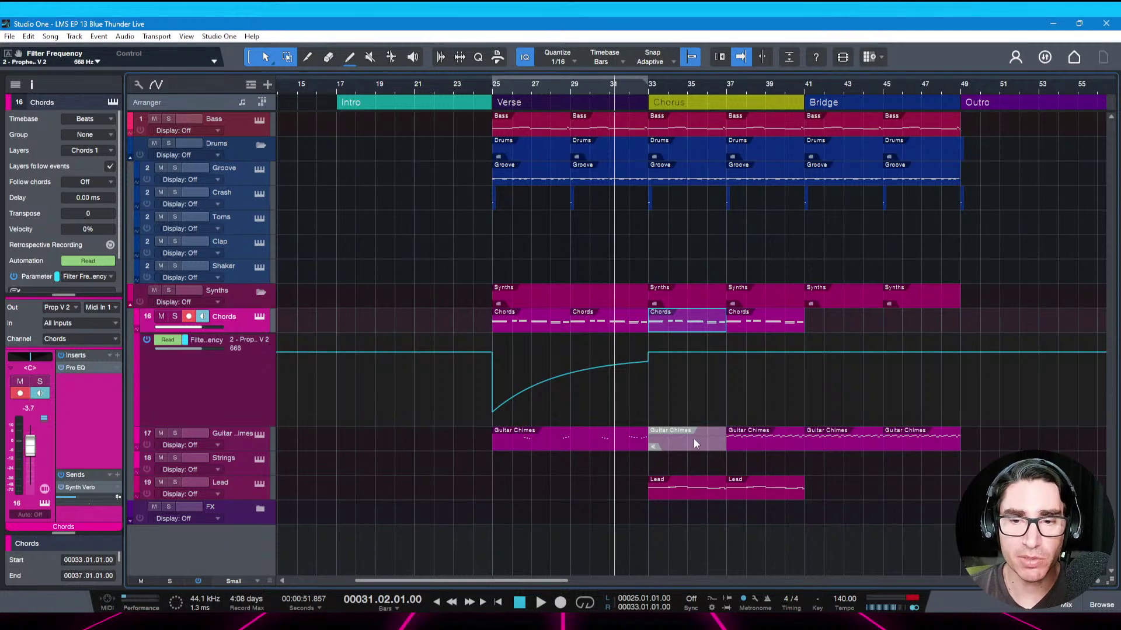
Audition the chorus from 31.2, delete the muted Guitar Chimes event at bar 33 during playback, and save the song
click(741, 445)
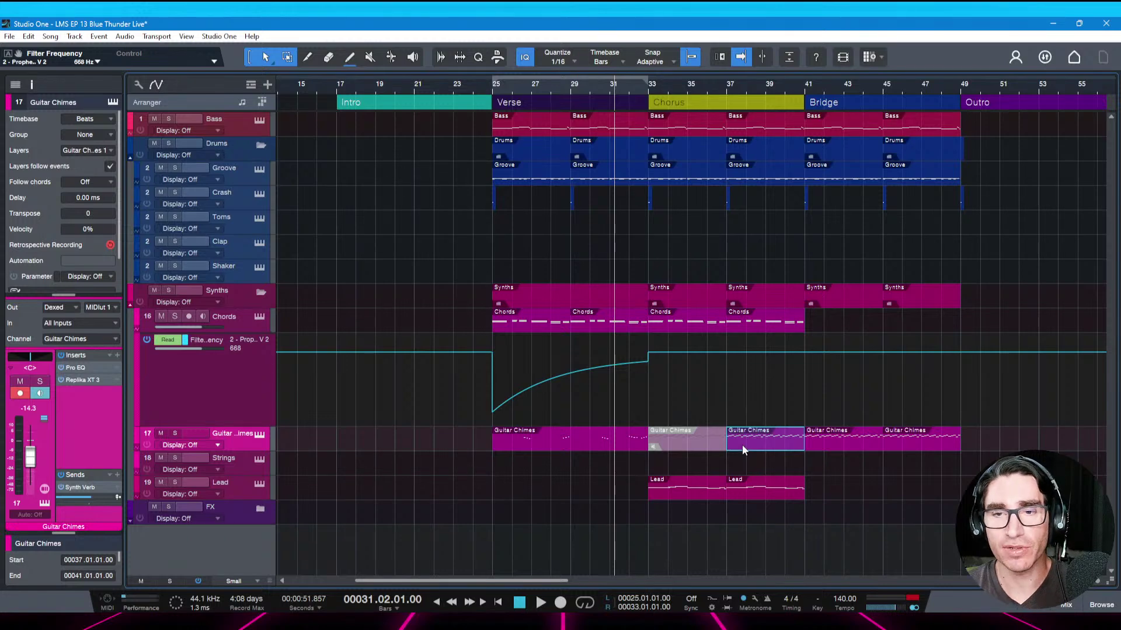
key(space)
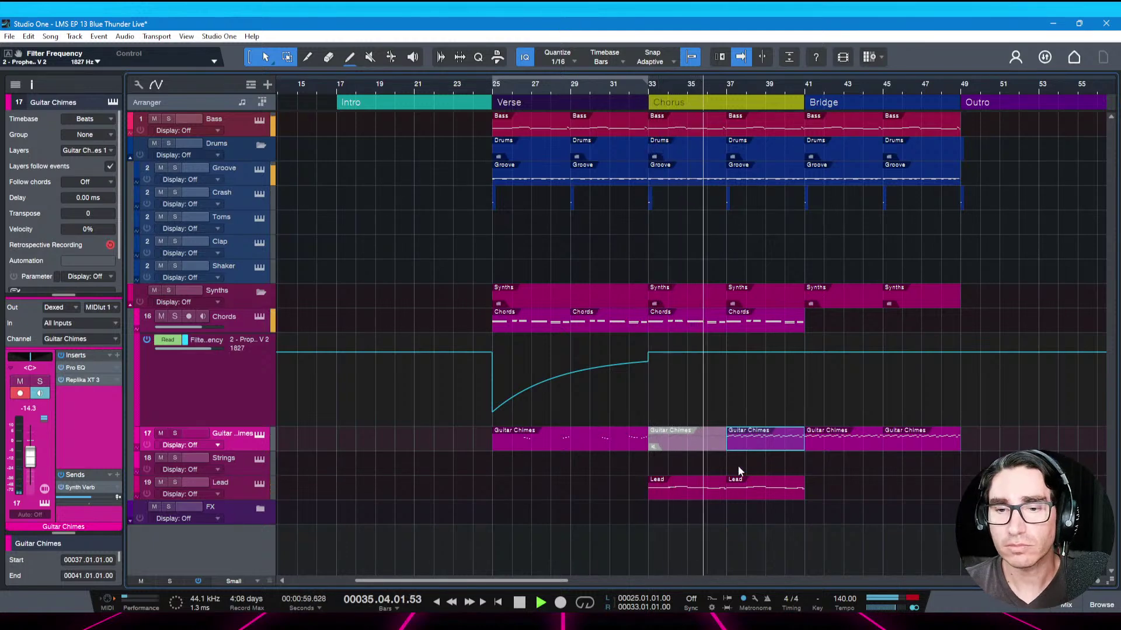
click(699, 443)
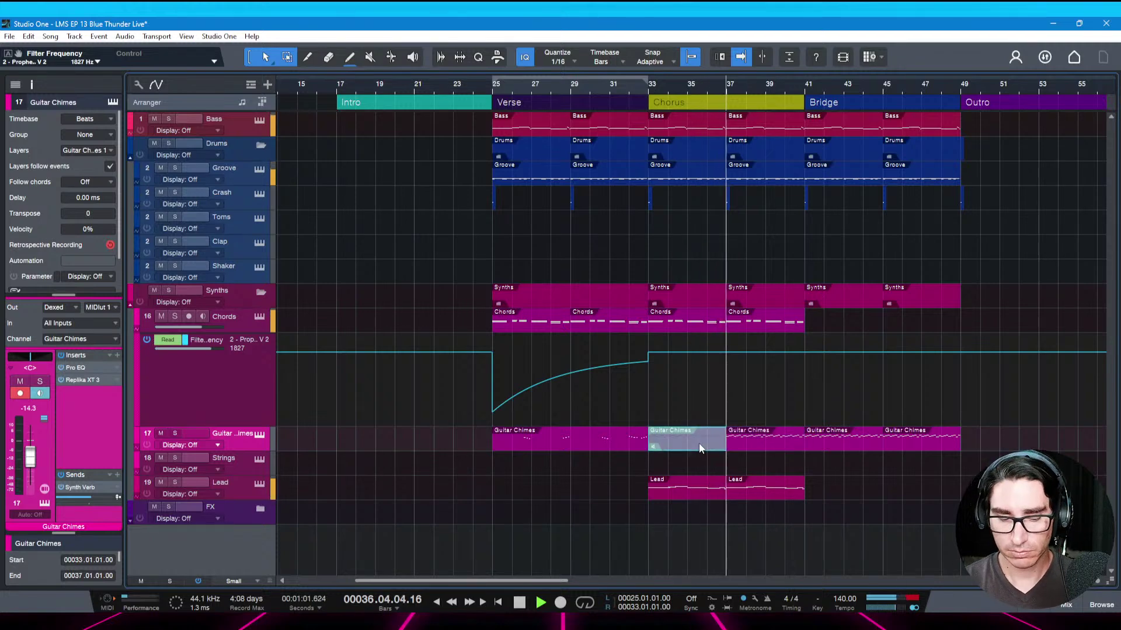
key(Delete)
key(ctrl+s)
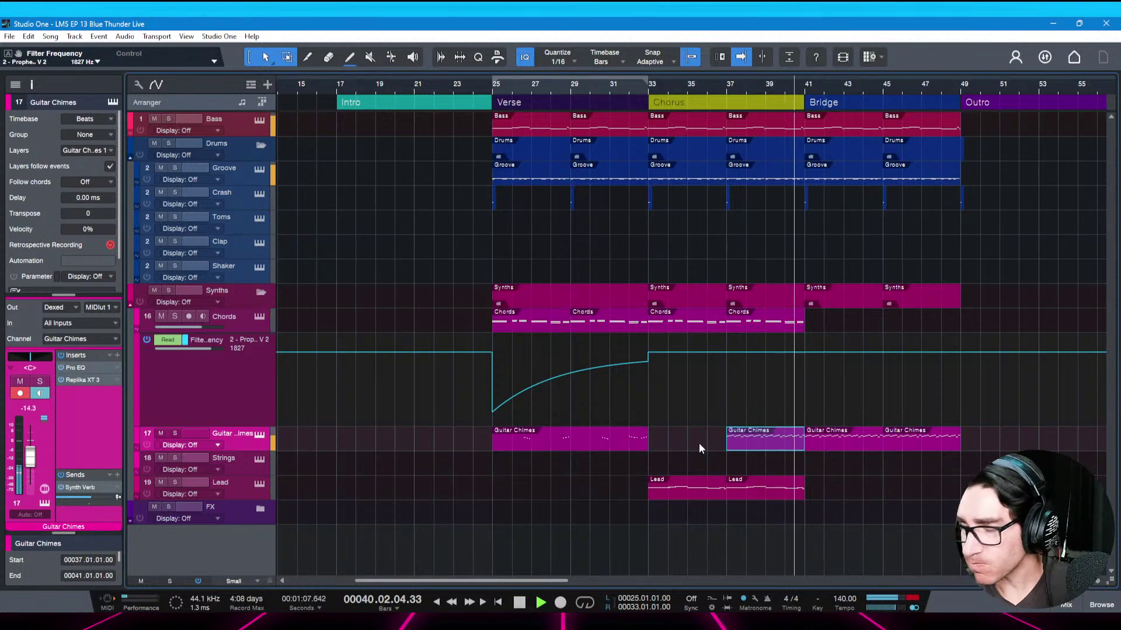
key(space)
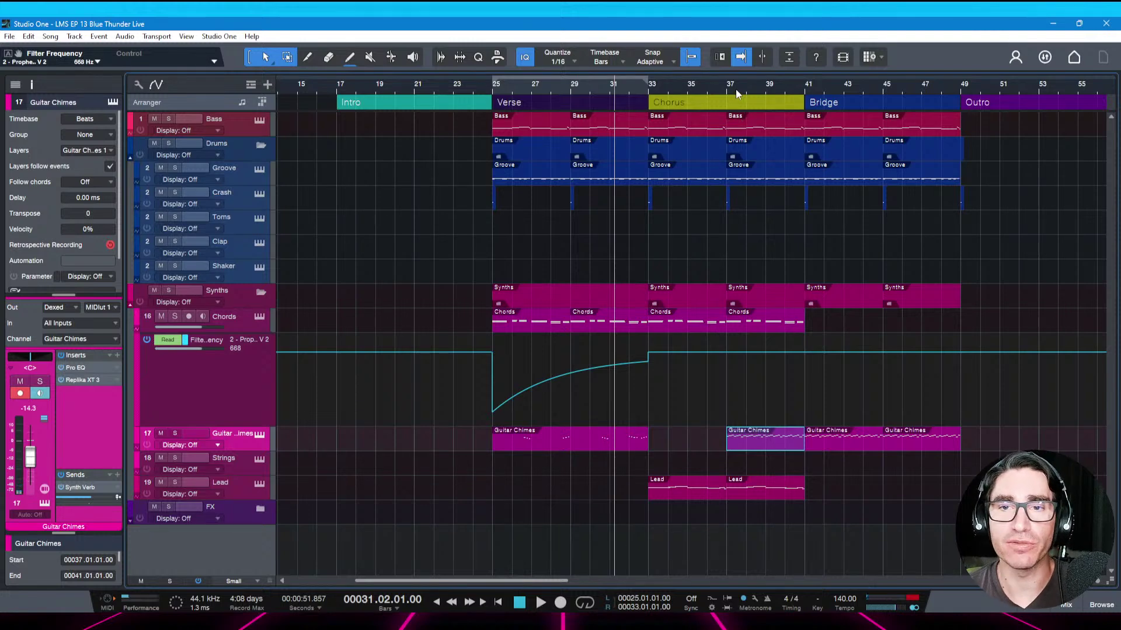
Audition the full chorus into the bridge, starting at 32.4, and save the song
drag(737, 90, 679, 94)
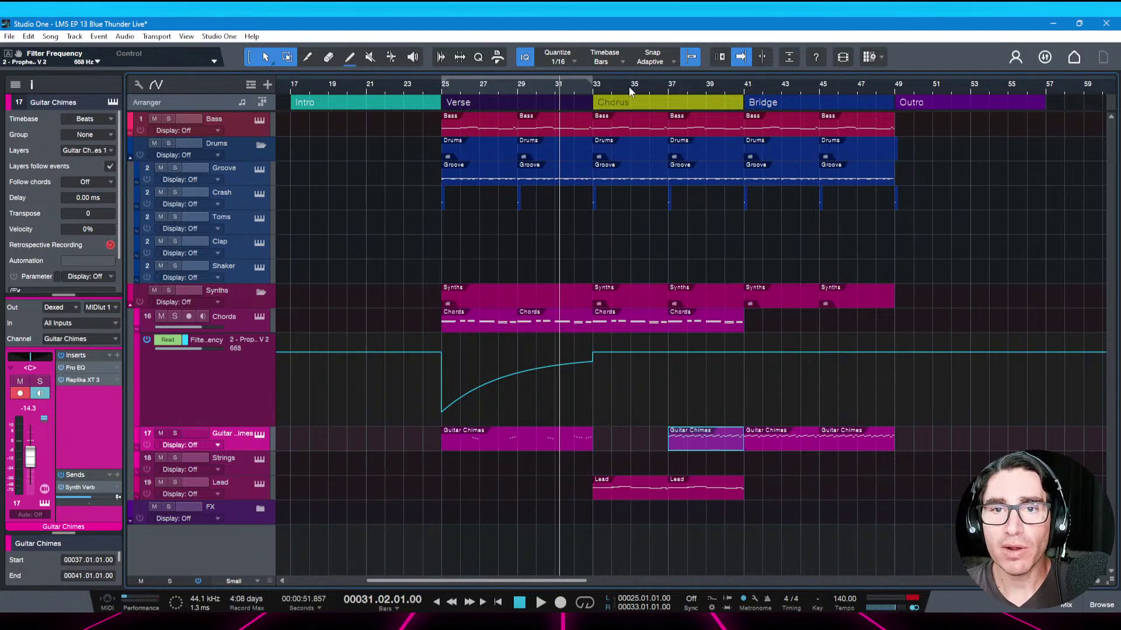
click(586, 86)
key(space)
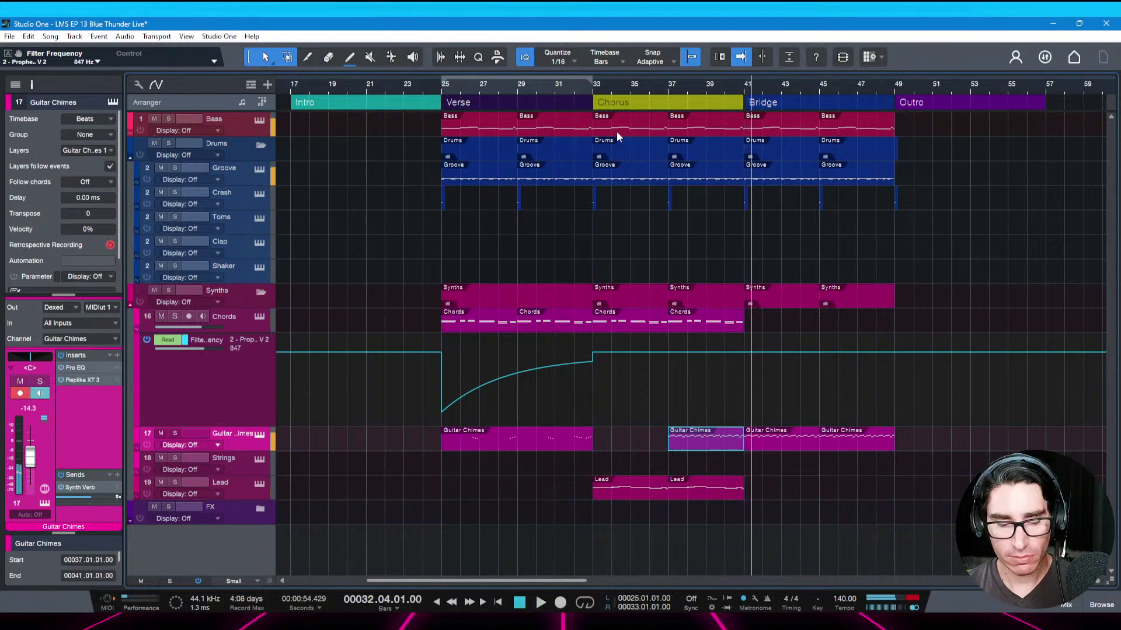
key(space)
key(ctrl+s)
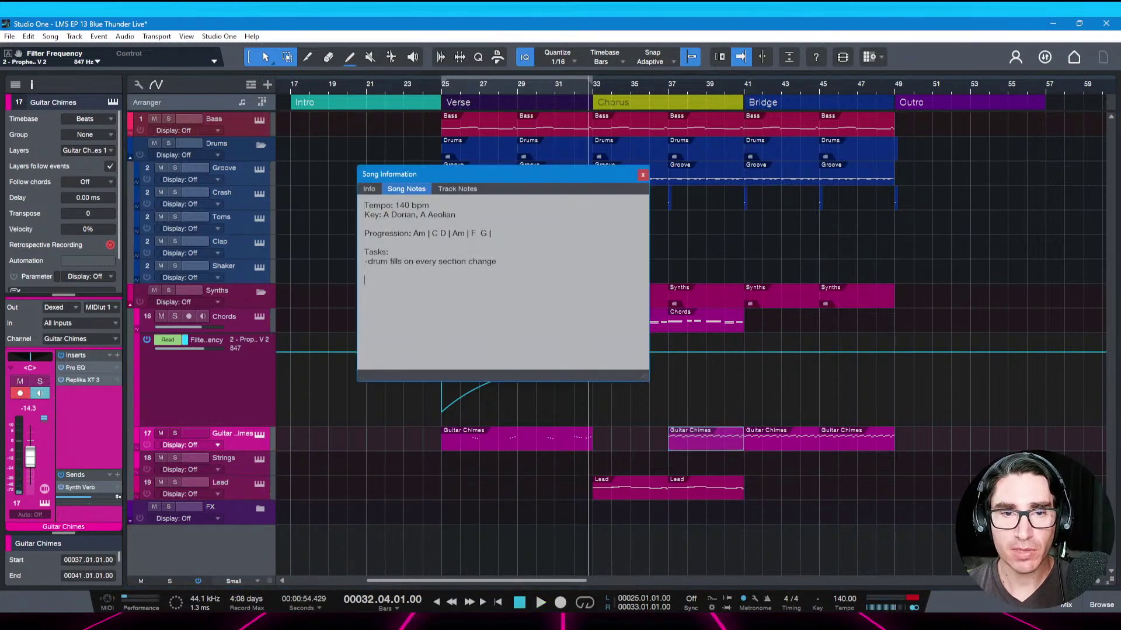
Add an "Arrangement:" list to the song notes with lines for Intro, Verse, Chorus, Bridge and Outro, then close the notes
text(ra)
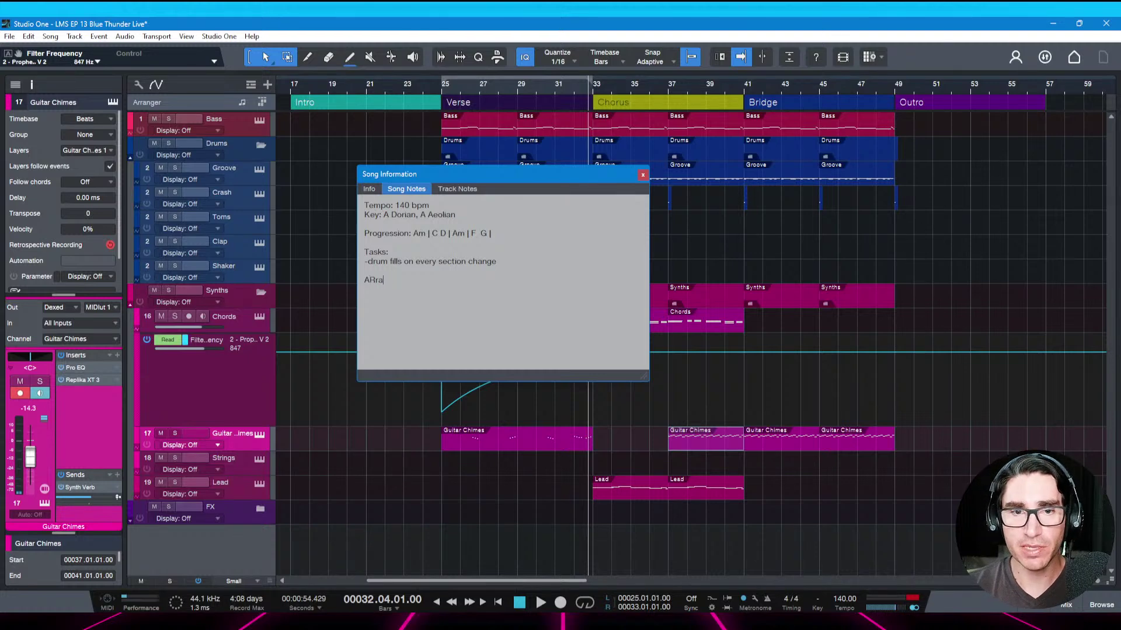
text(ngement:)
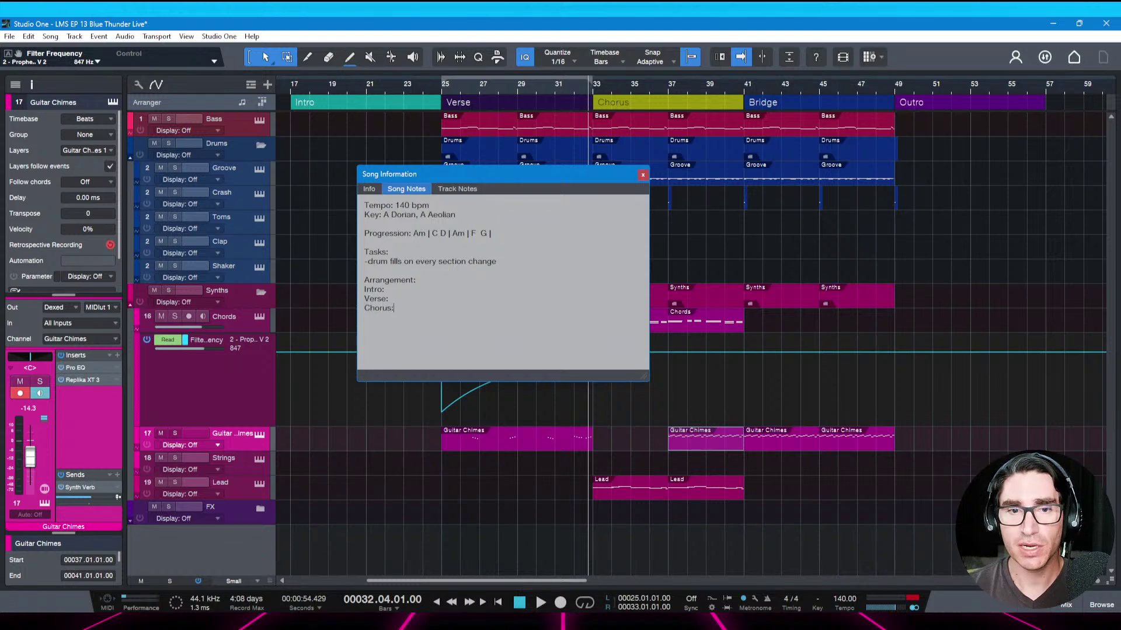
text(dge:)
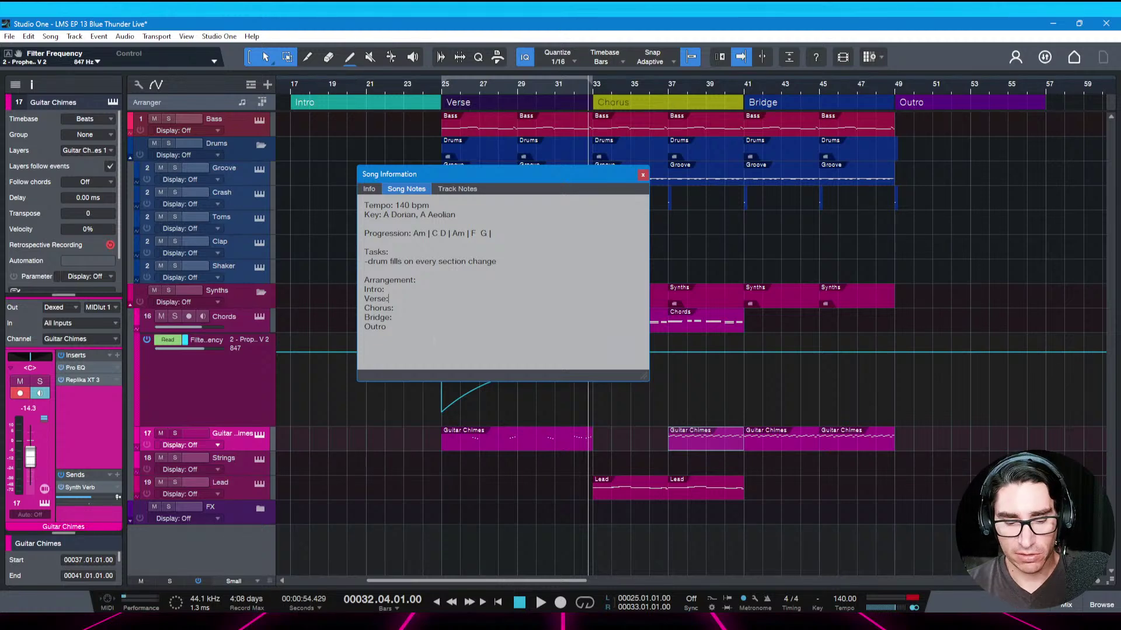
click(643, 175)
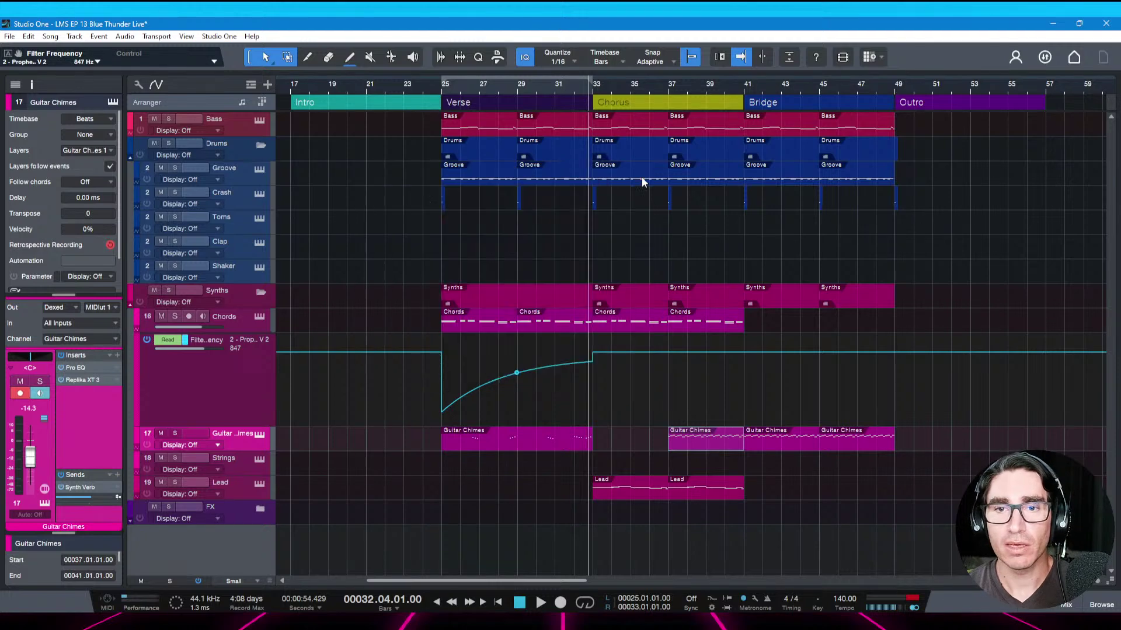
Move the Bridge and Outro sections together so the Bridge starts at bar 57
drag(770, 87, 625, 87)
click(635, 106)
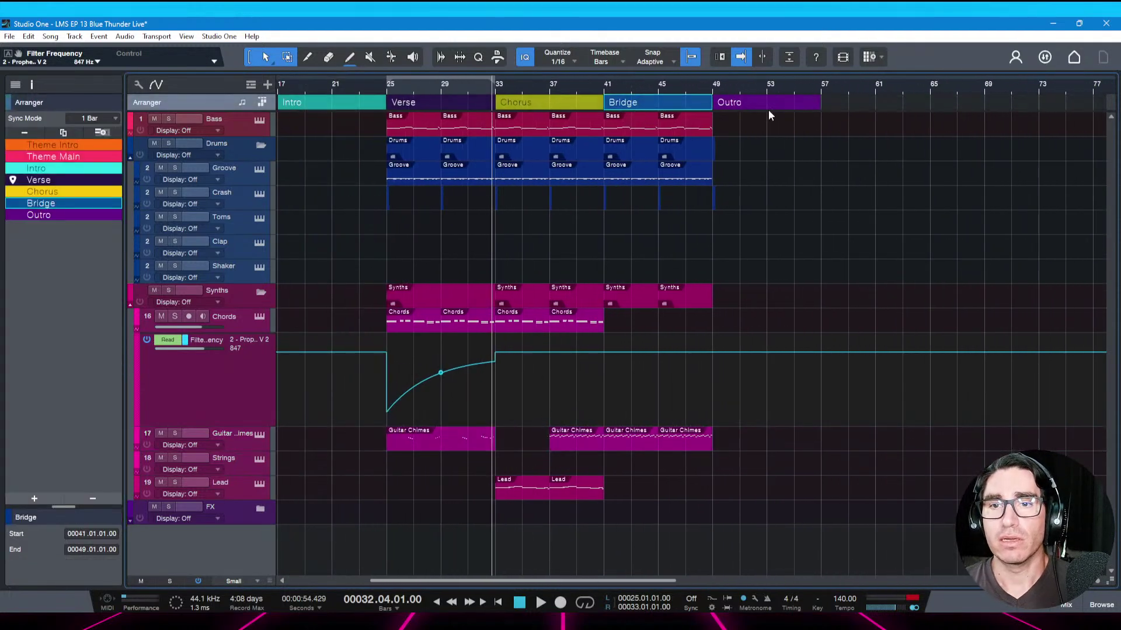
shift+click(754, 104)
drag(626, 105, 840, 110)
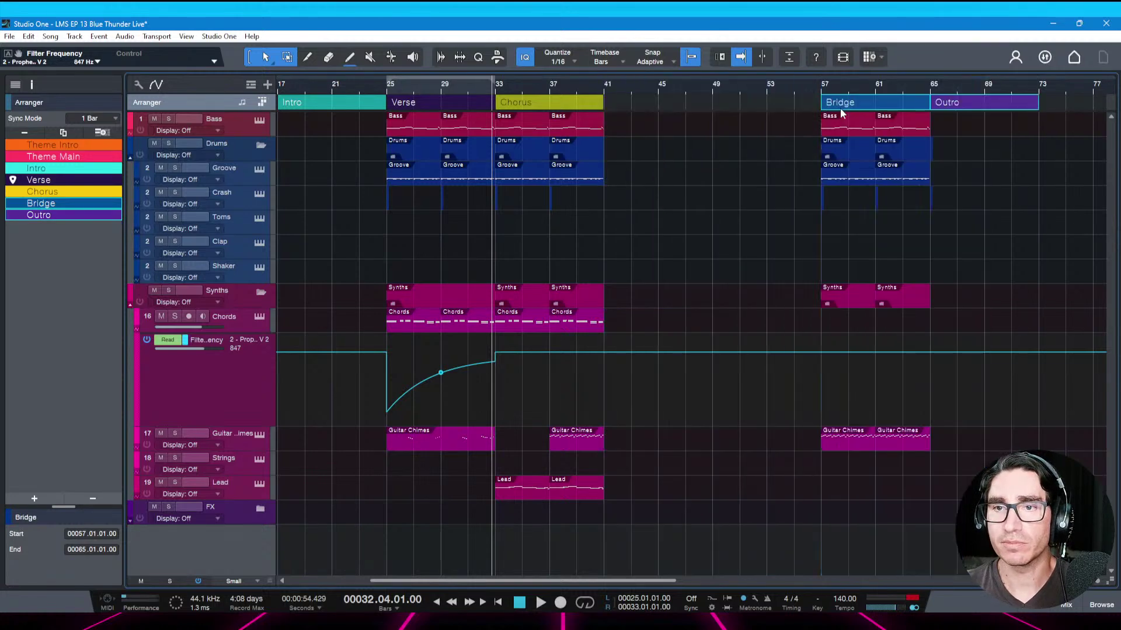
Duplicate all track events of the chorus's second half, bars 37 to 41, to bar 41
click(573, 103)
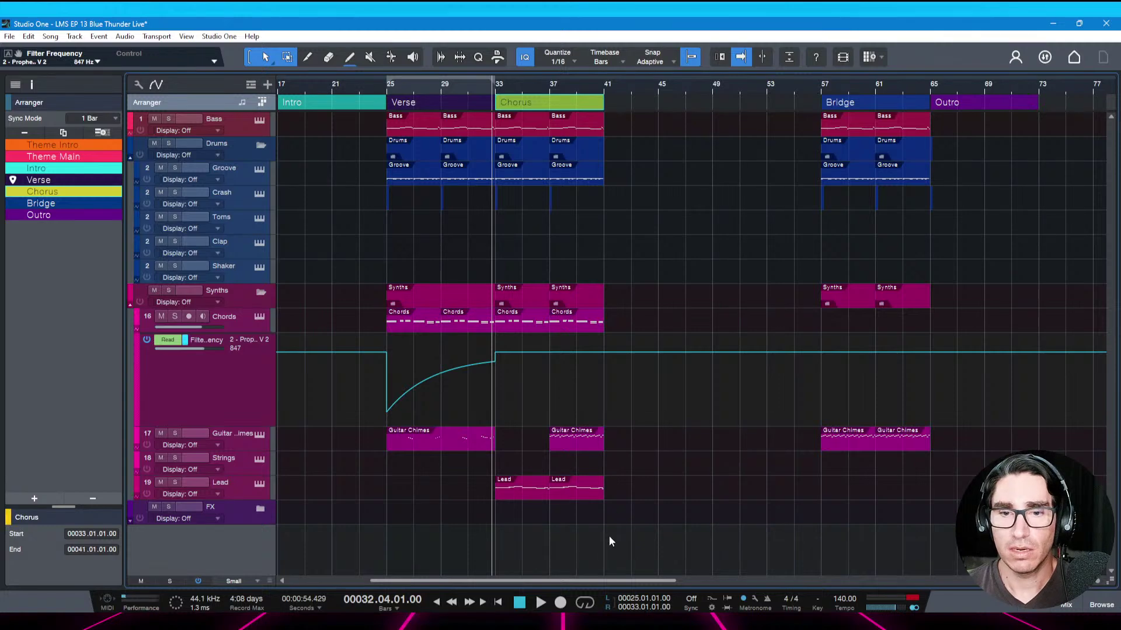
drag(610, 537, 550, 130)
key(d)
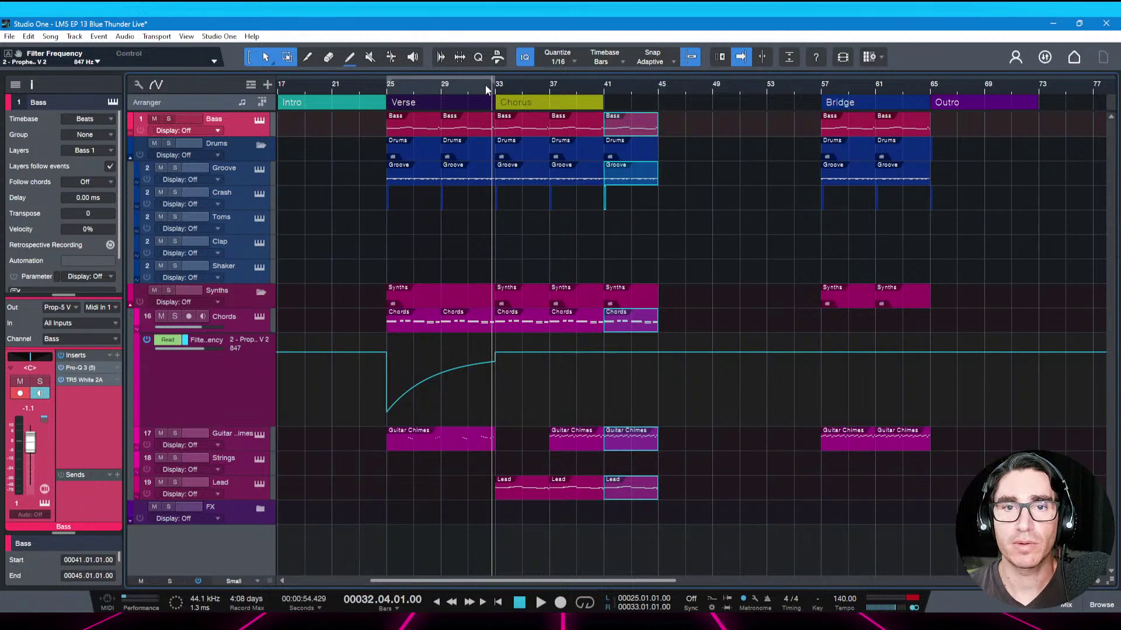
Audition the extended chorus from bar 32 and save the song during playback
key(space)
key(ctrl+s)
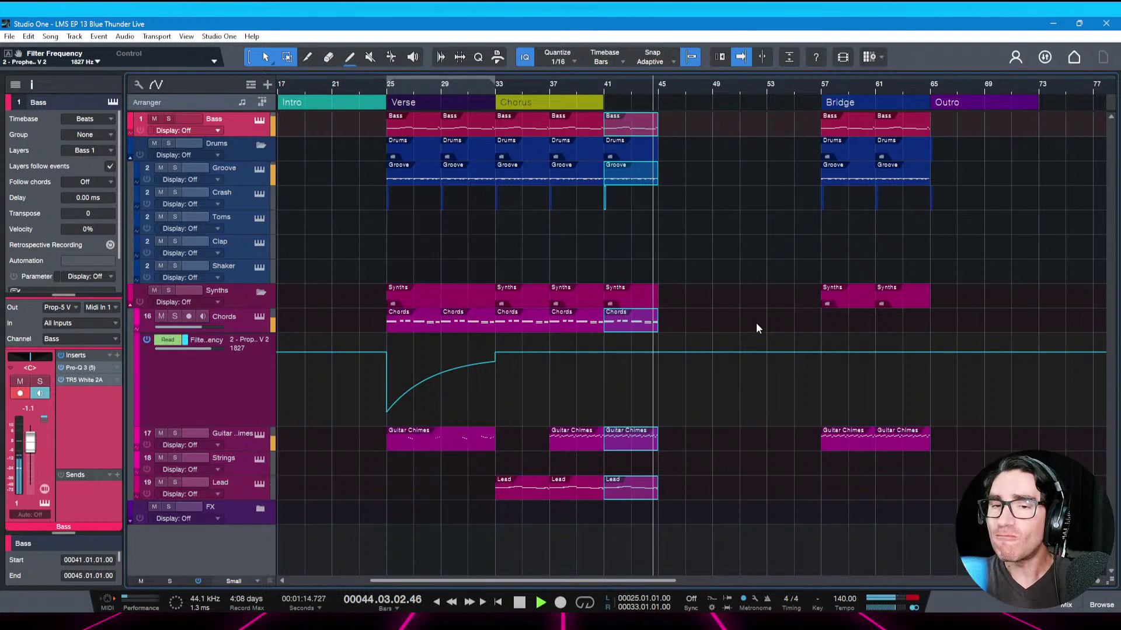
key(space)
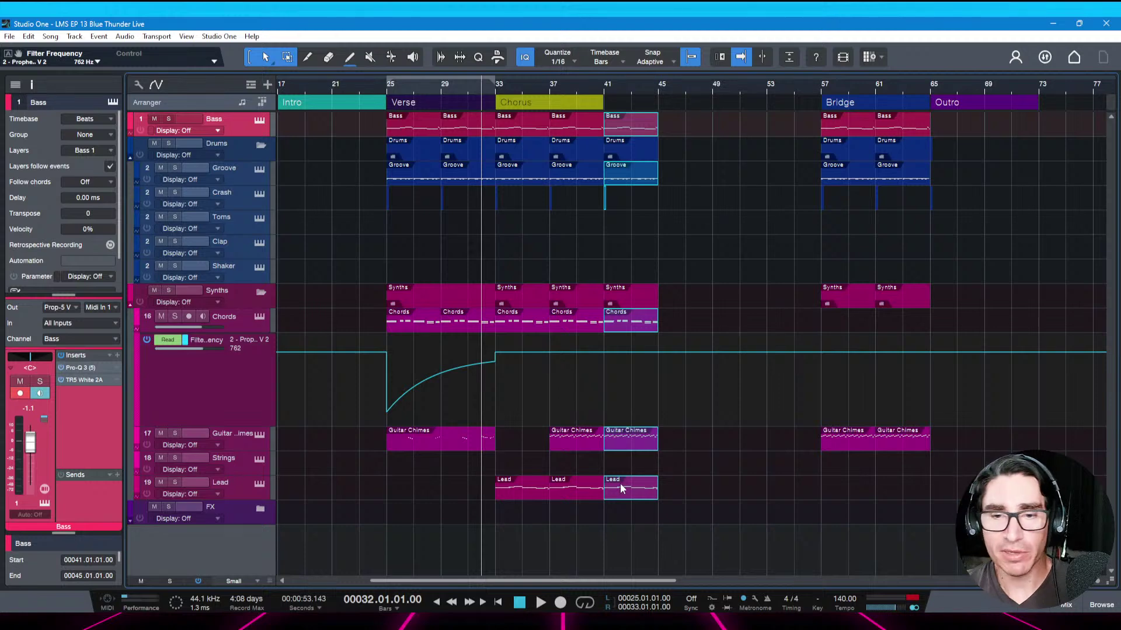
Undo the chorus event duplication and the Bridge and Outro move, then save the song
key(ctrl+z)
key(ctrl+z)
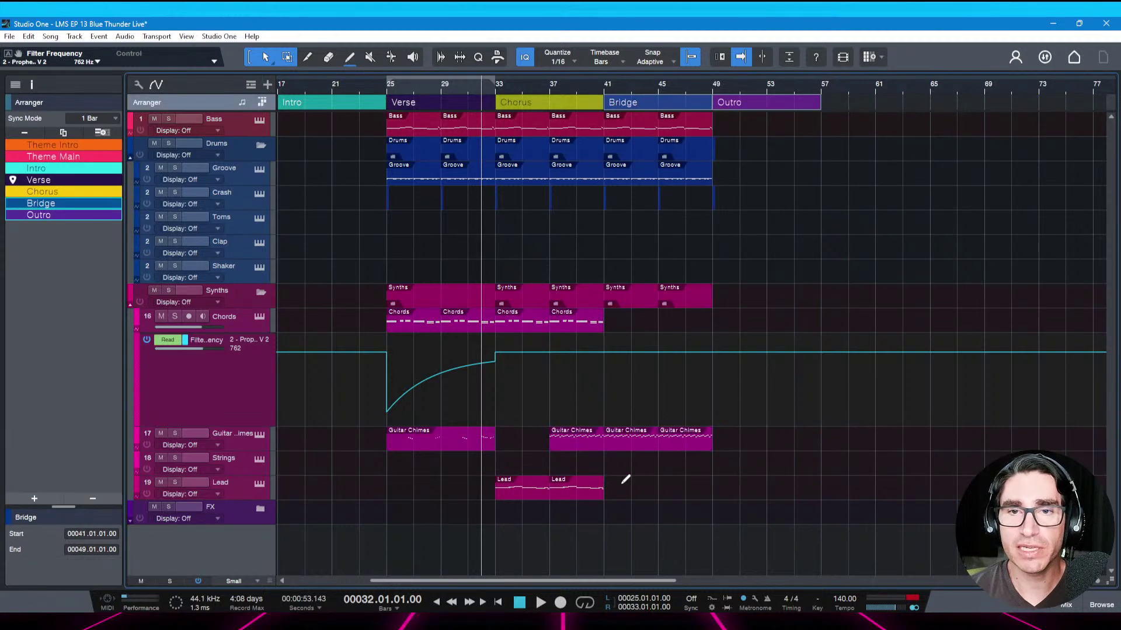
key(ctrl+s)
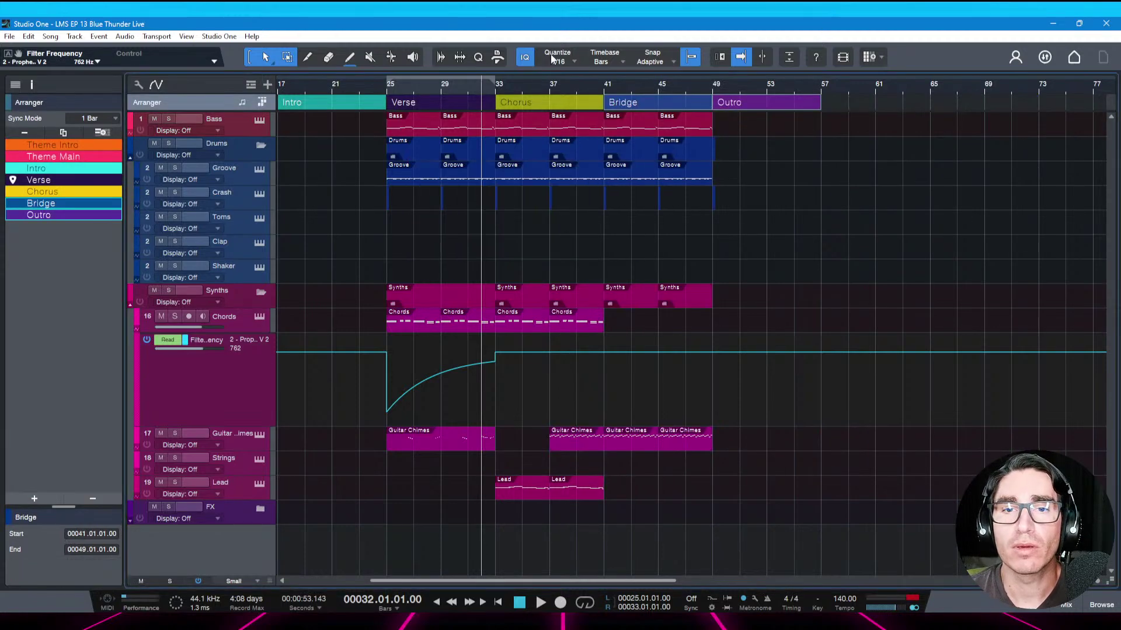
Mark the Chorus as DONE in the song notes and save the song
key(ctrl+alt+n)
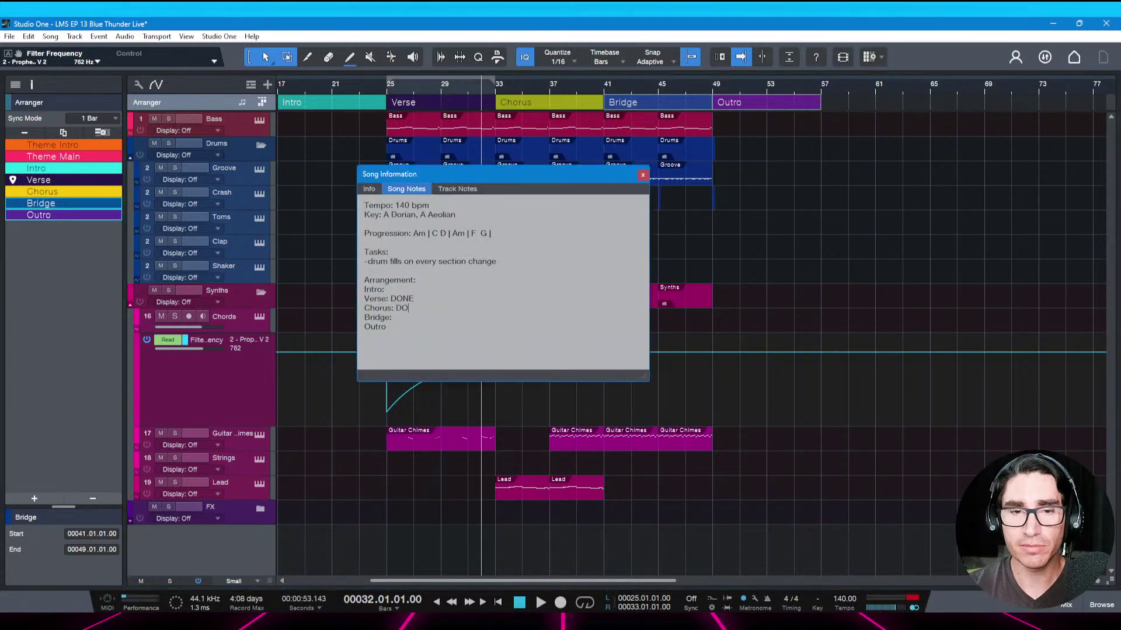
click(642, 175)
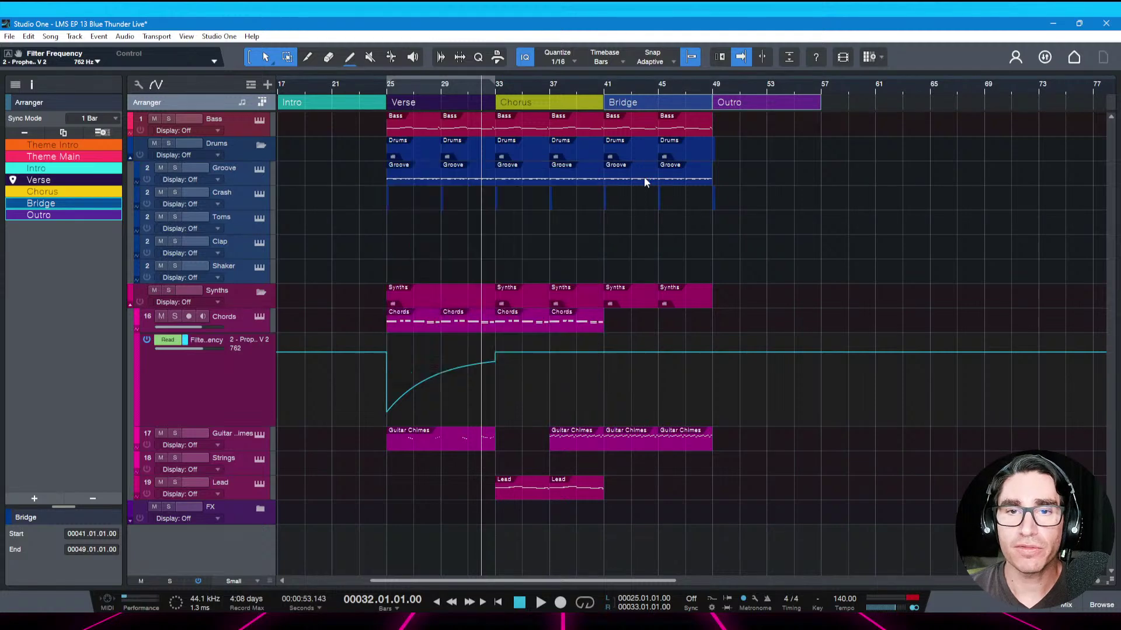
key(ctrl+s)
Move the Verse, Chorus, Bridge and Outro sections together so the Verse starts at bar 81
drag(470, 581, 432, 582)
scroll(526, 105, up, 2)
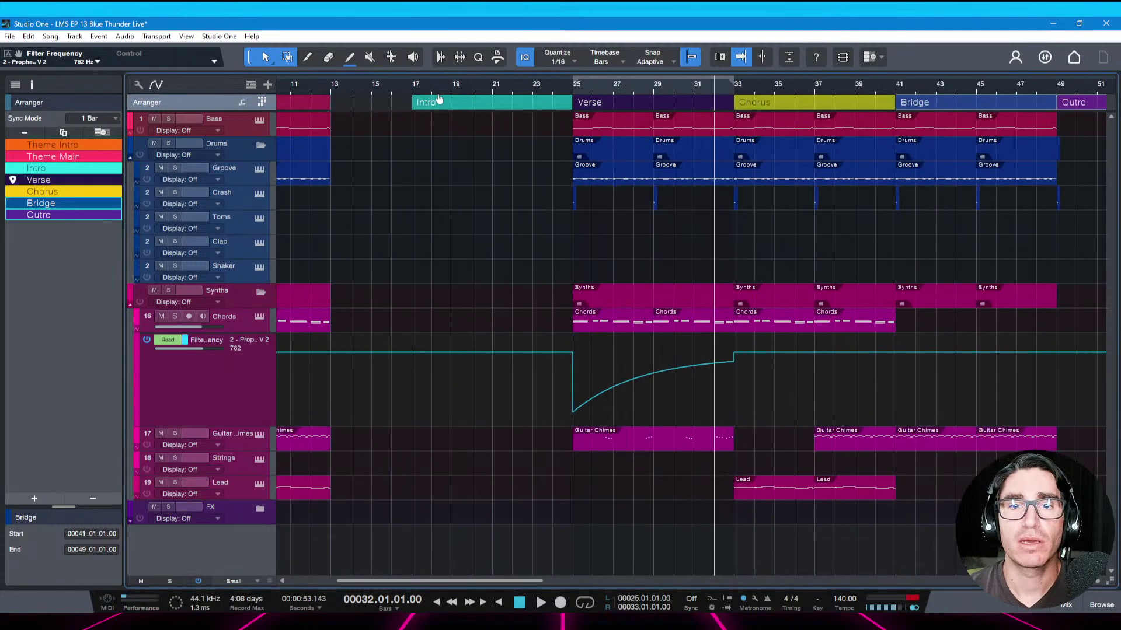
click(558, 102)
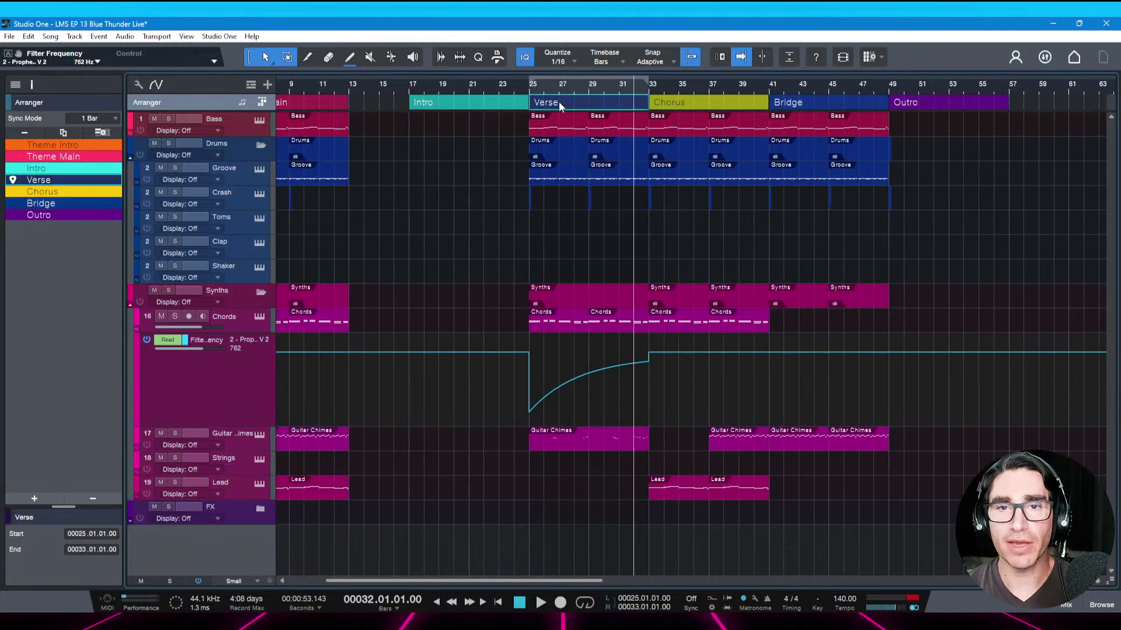
shift+click(667, 107)
shift+click(794, 103)
shift+click(911, 98)
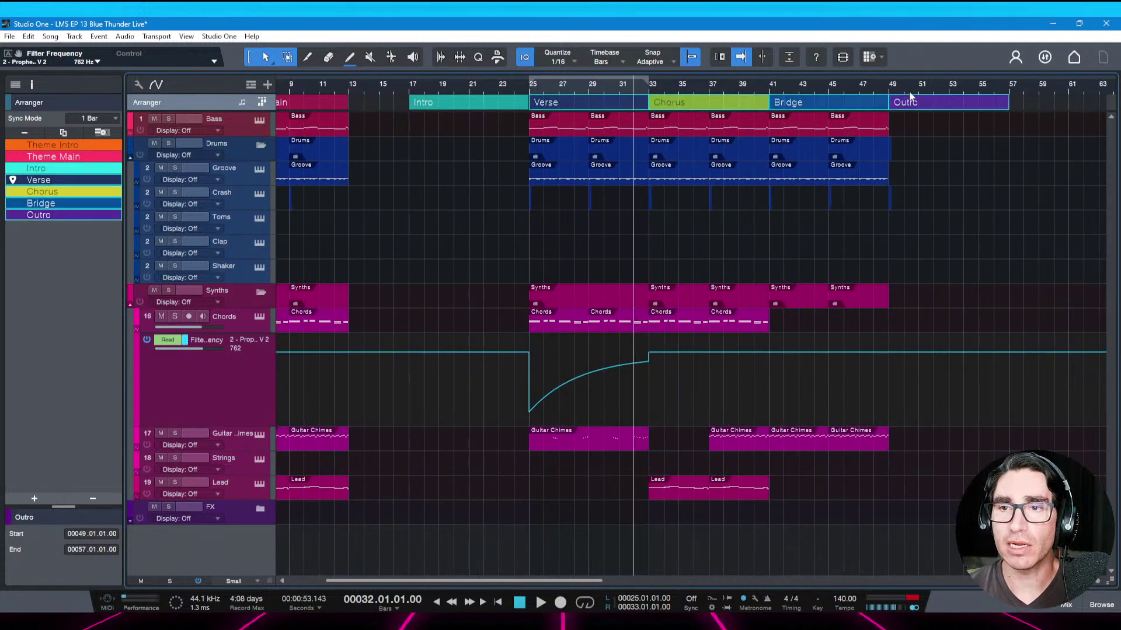
scroll(805, 86, down, 3)
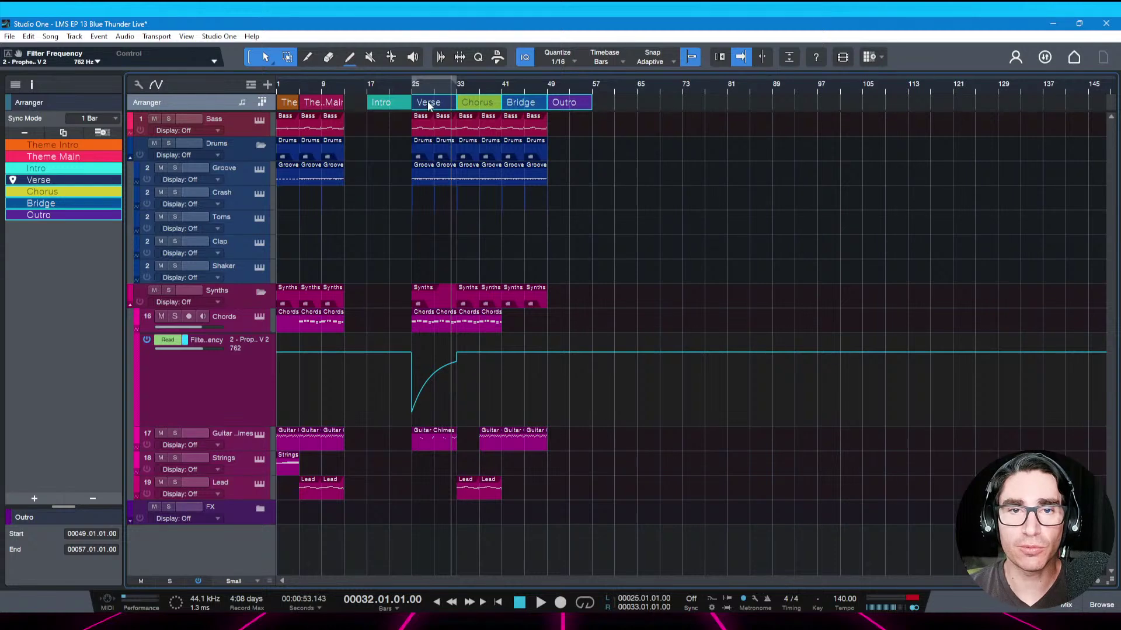
drag(426, 105, 740, 107)
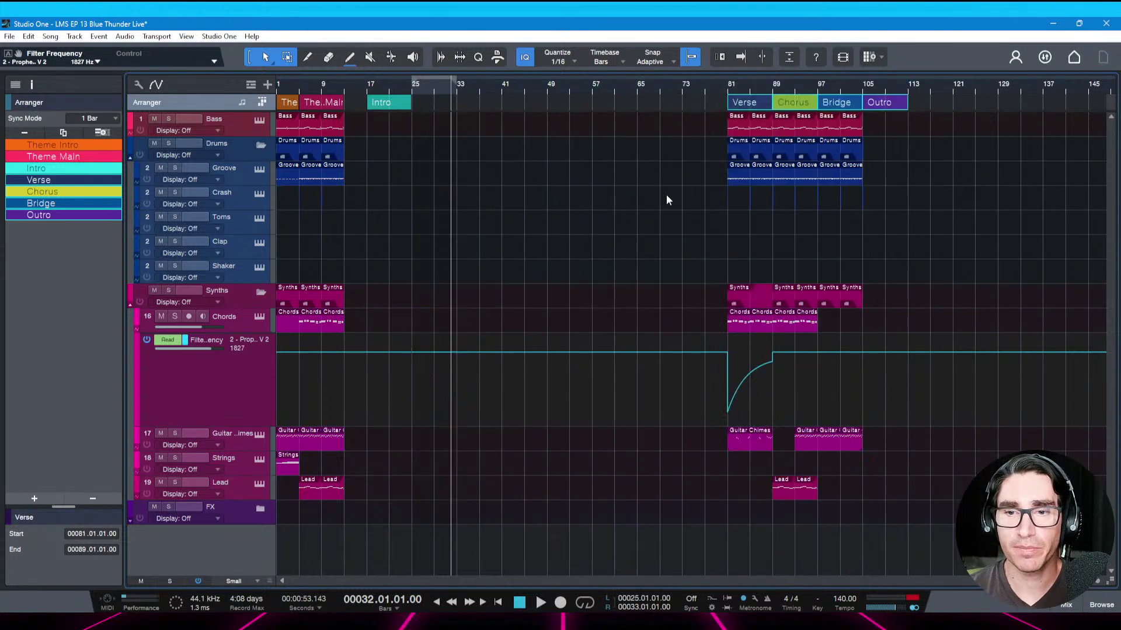
Extend the Intro section to bar 33 and fill it with four copies of the Theme Intro's Bass event from bar 17
drag(409, 102, 460, 107)
drag(382, 84, 428, 86)
click(284, 134)
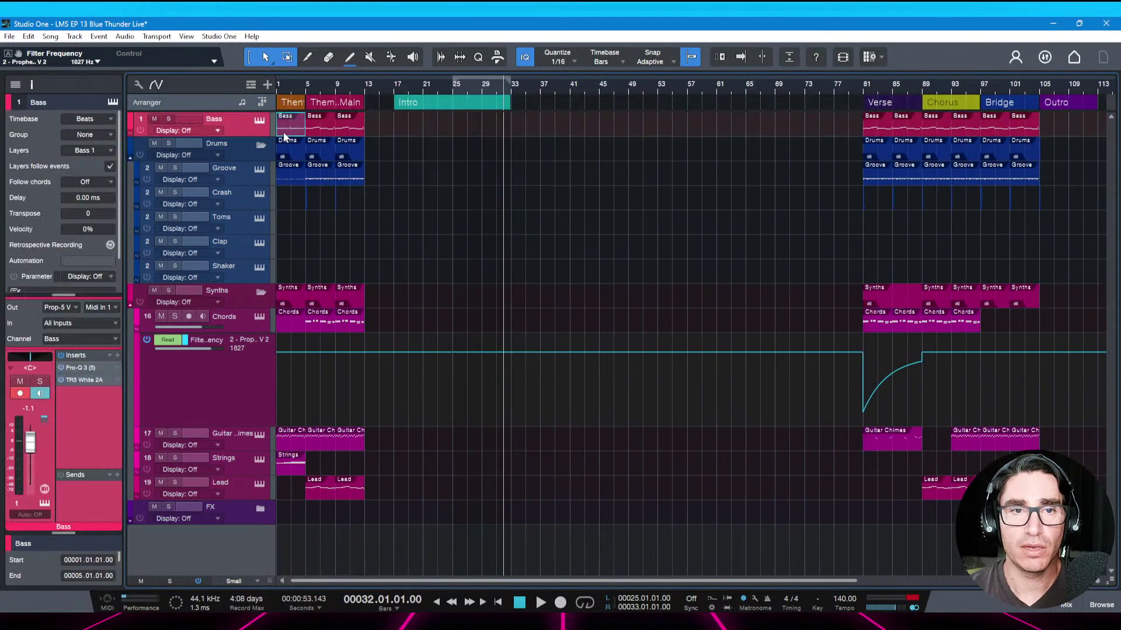
drag(284, 136, 403, 139)
key(d)
key(d)
key(d)
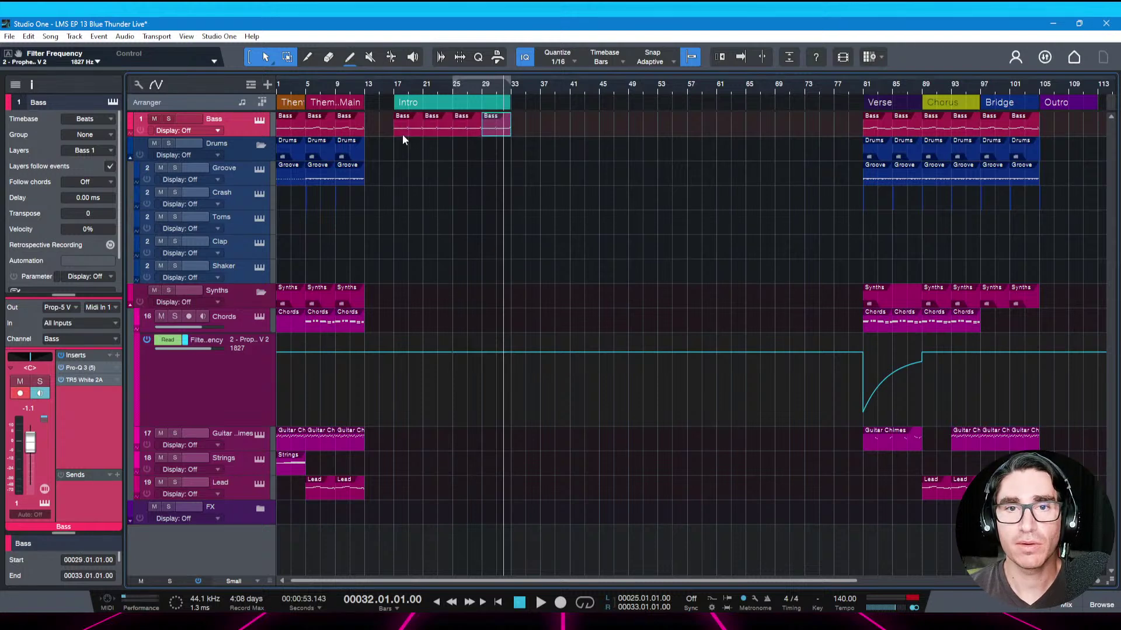
Loop the Intro section, bars 17 to 33, and audition its bass line
click(407, 106)
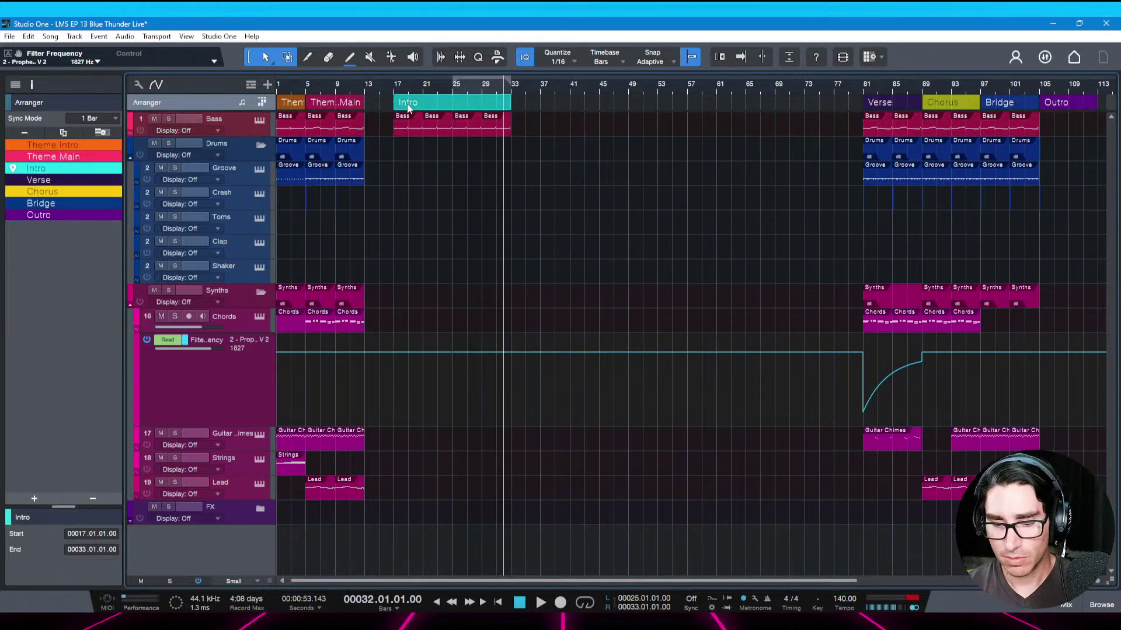
key(p)
key(l)
key(space)
mouse_move(413, 90)
mouse_down()
mouse_move(418, 99)
mouse_move(419, 88)
mouse_up()
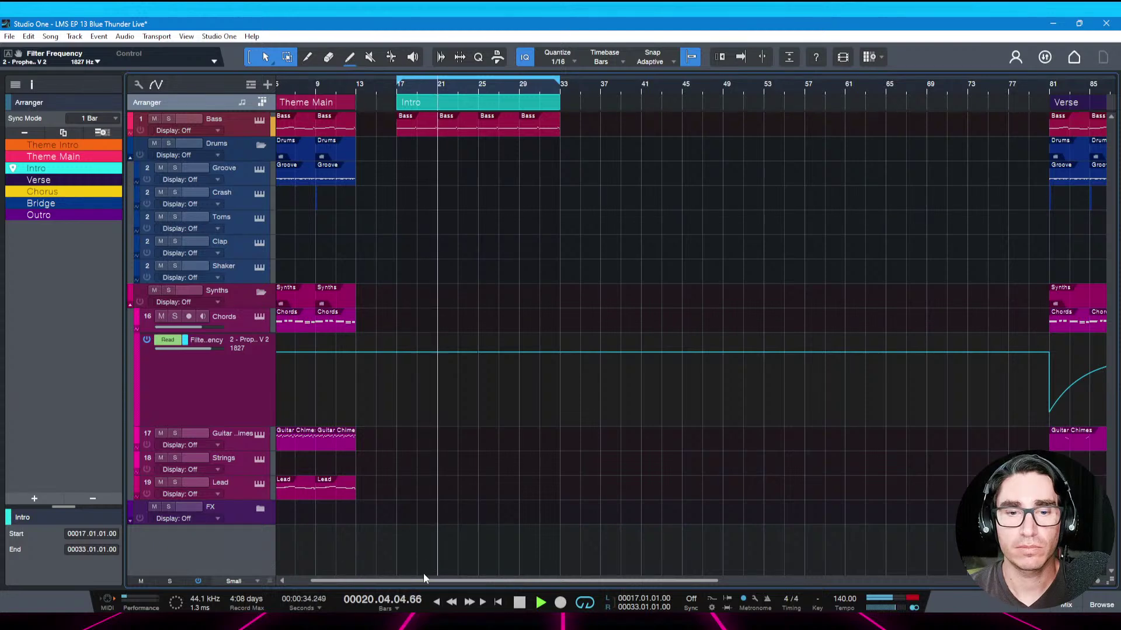
key(space)
Copy the Theme Intro's Groove event to bar 21, duplicate it up to bar 33, and save the song during playback
key(f)
drag(390, 580, 370, 581)
drag(289, 180, 496, 180)
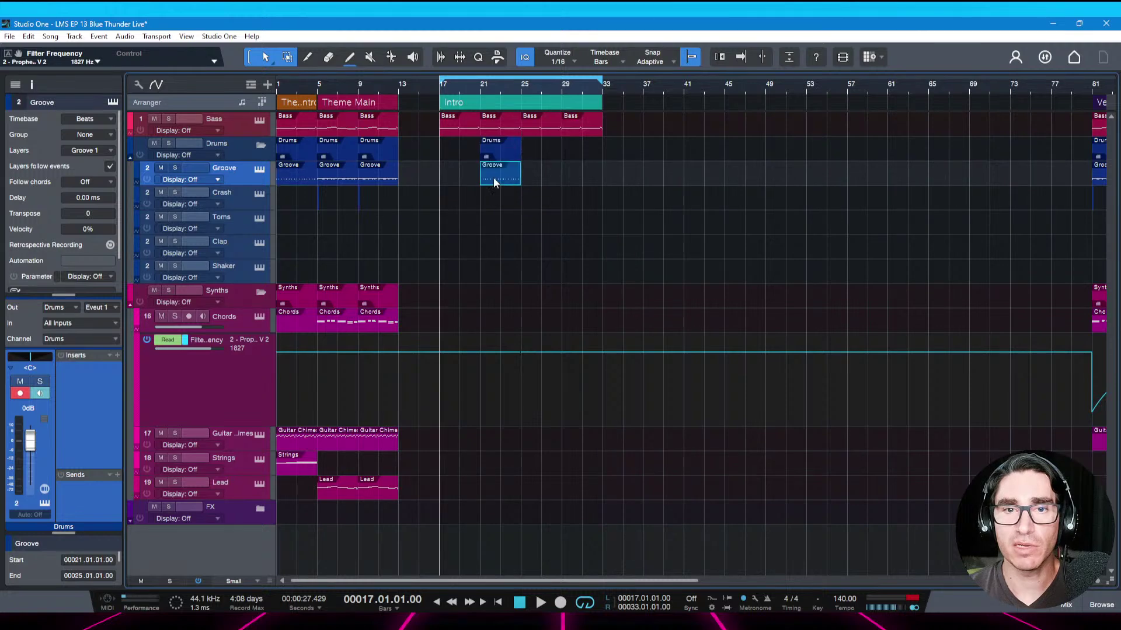
key(space)
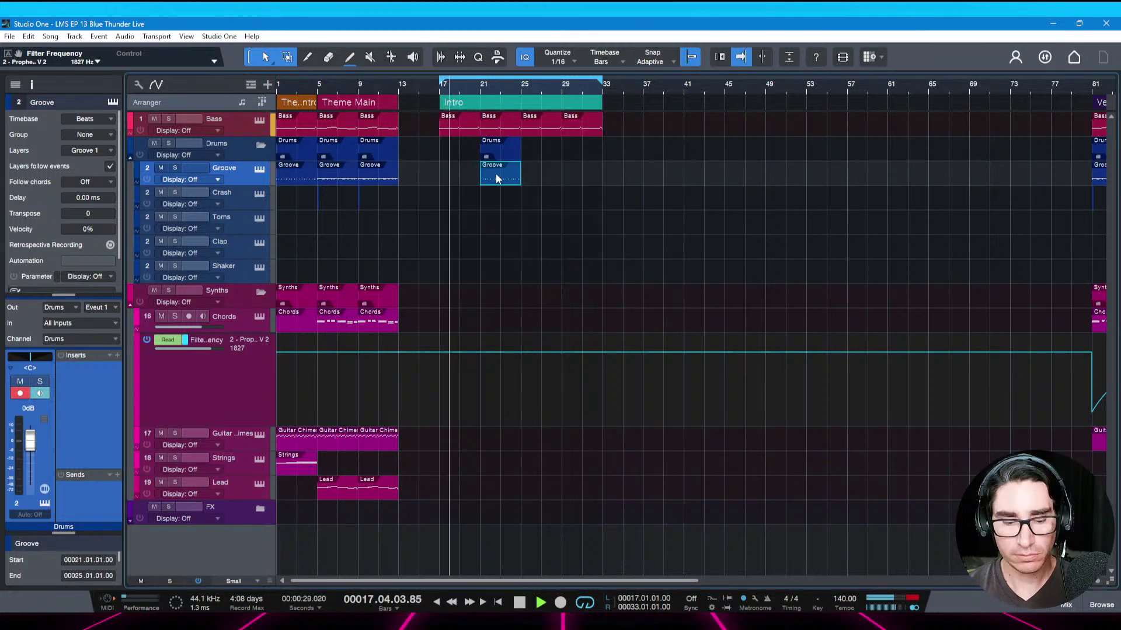
key(d)
key(d)
key(ctrl+s)
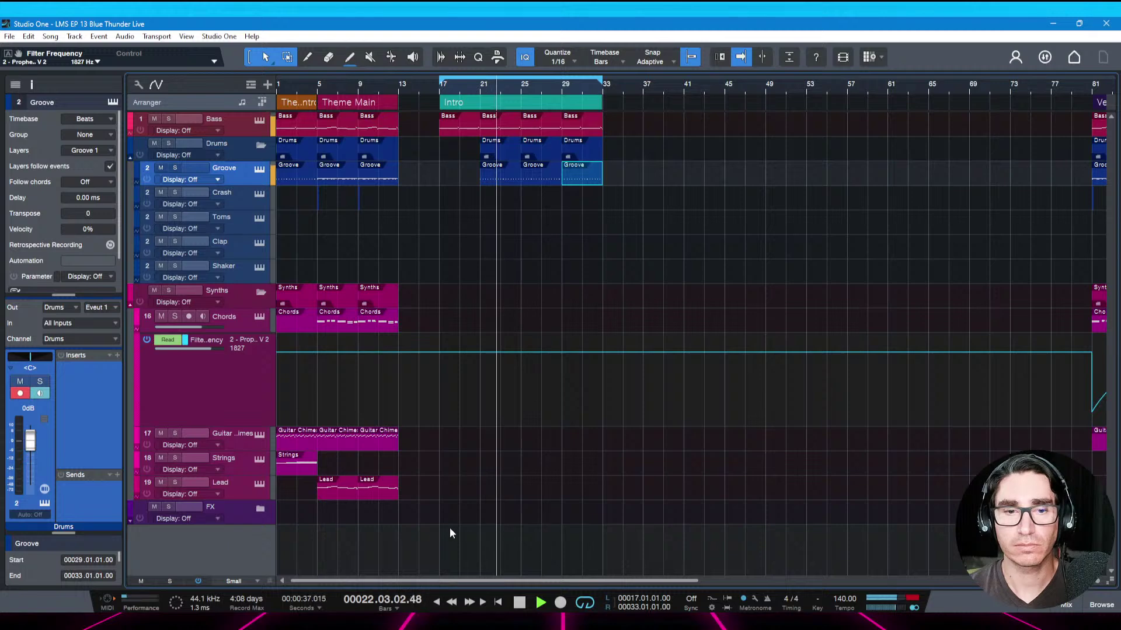
drag(429, 582, 411, 583)
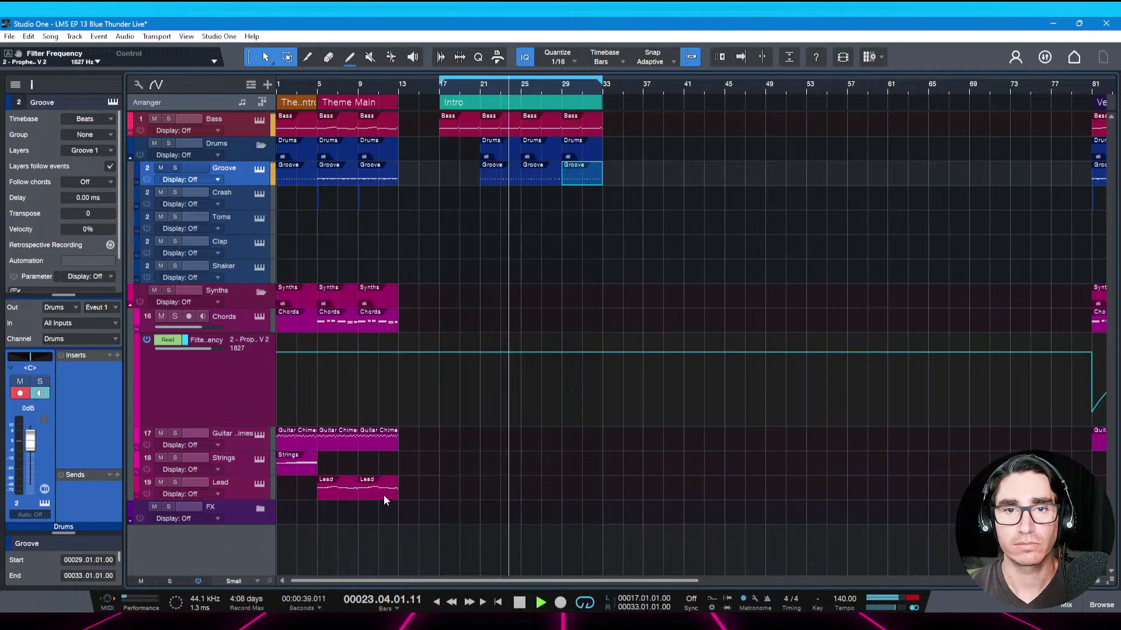
key(space)
Try copying the Theme Intro's Guitar Chimes event to bar 23 and duplicating it twice in sequence, with the loop playing
click(296, 444)
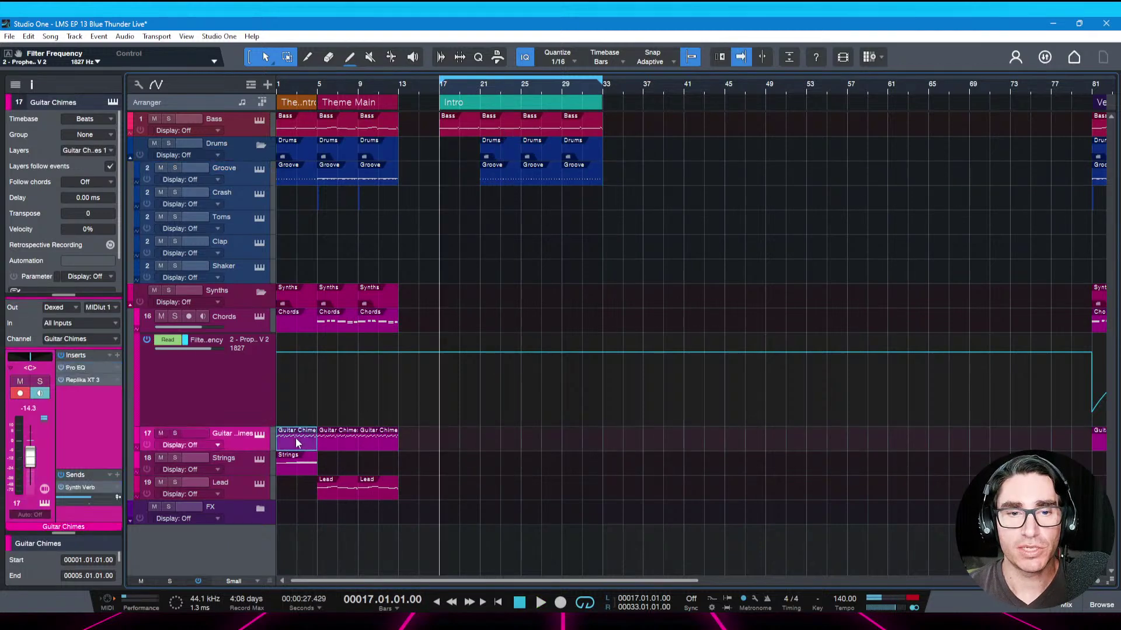
drag(296, 444, 518, 446)
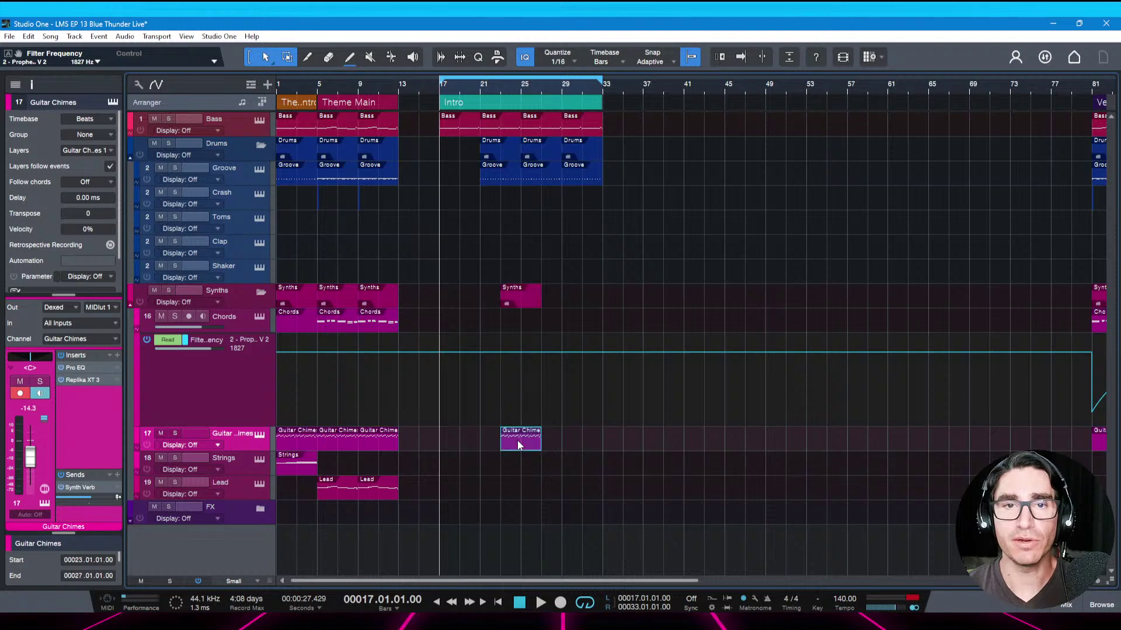
key(space)
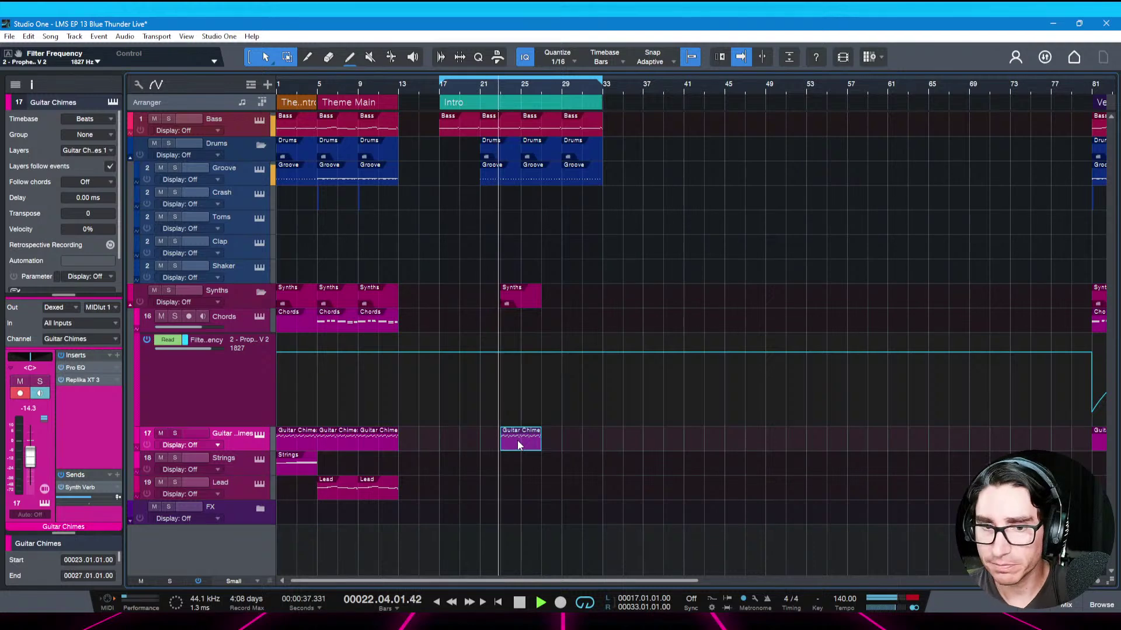
key(ctrl+s)
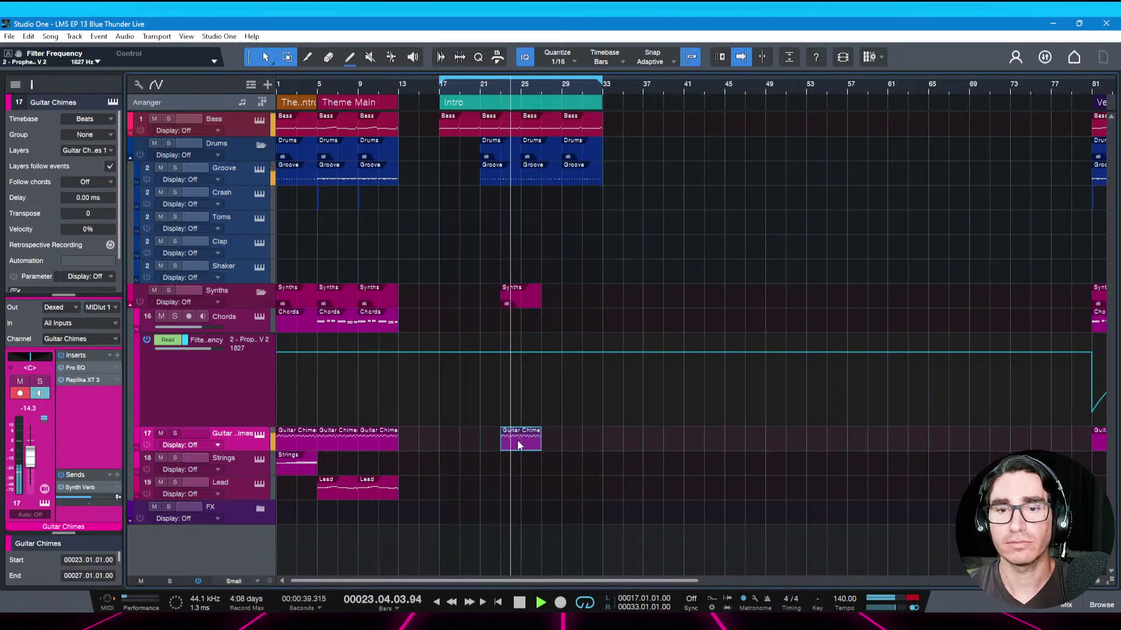
key(d)
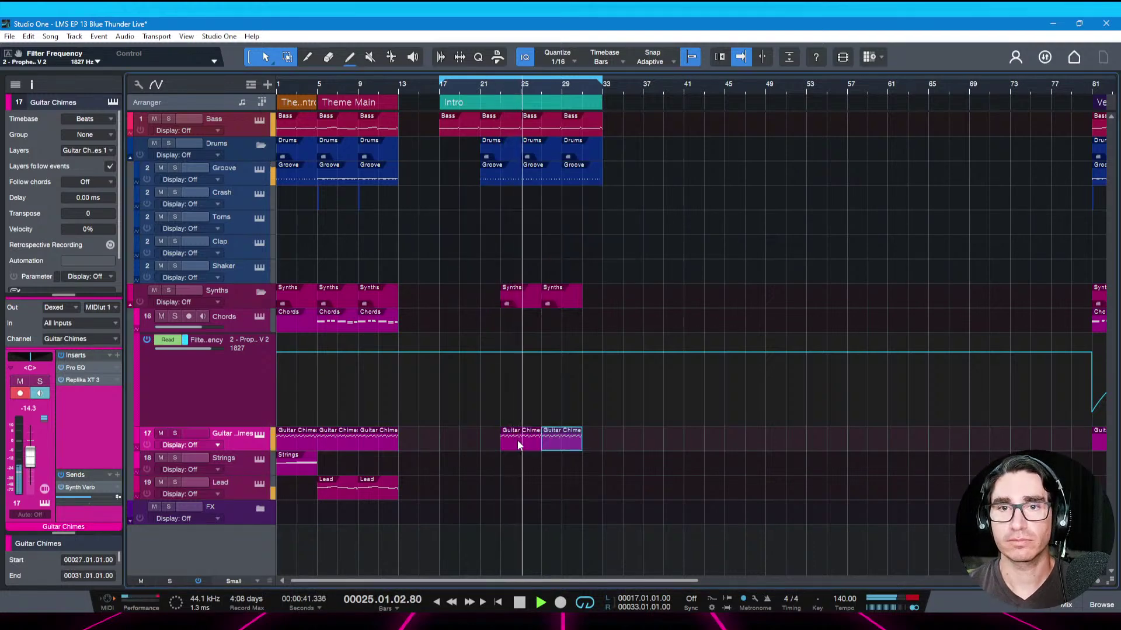
key(space)
key(d)
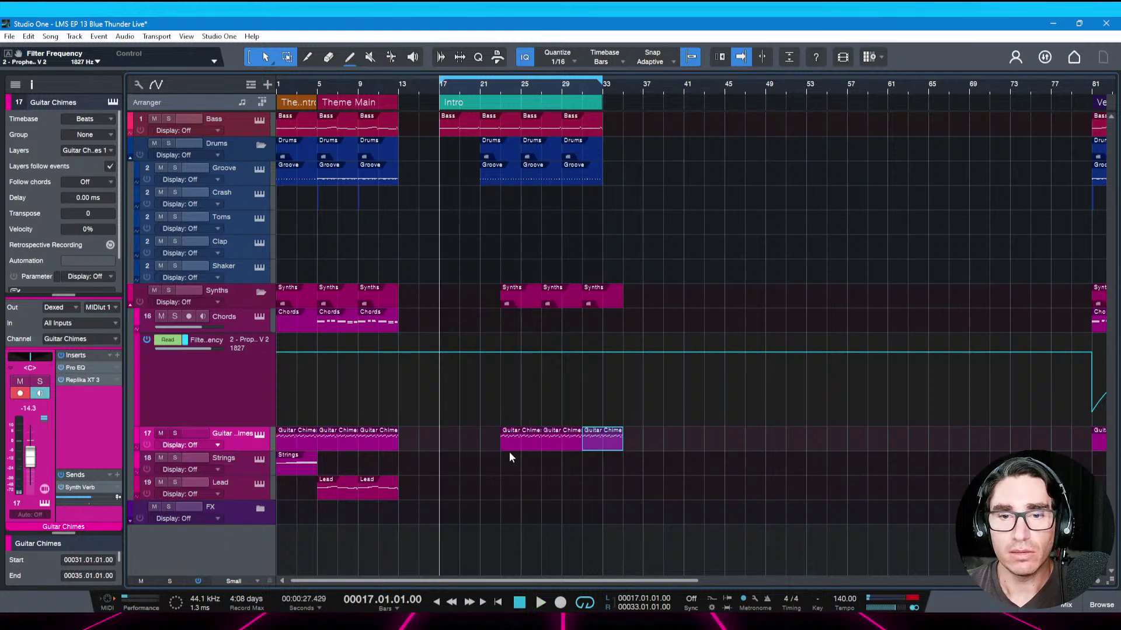
Delete the three Guitar Chimes copies that start at bar 23
click(510, 453)
click(554, 444)
key(Delete)
click(534, 446)
key(Delete)
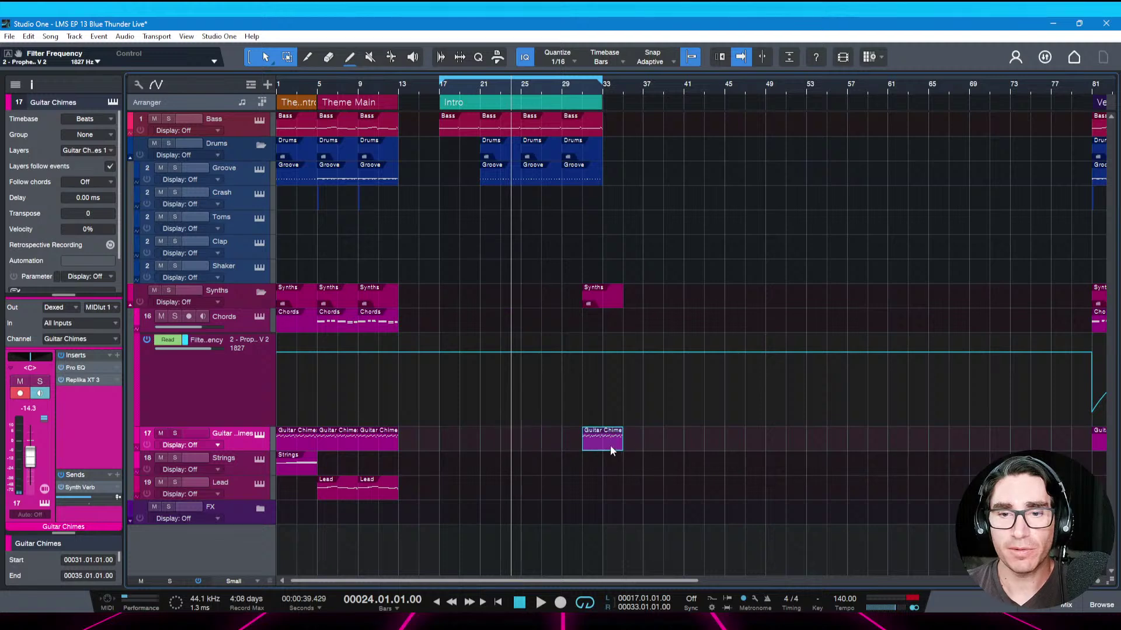
key(Delete)
click(581, 108)
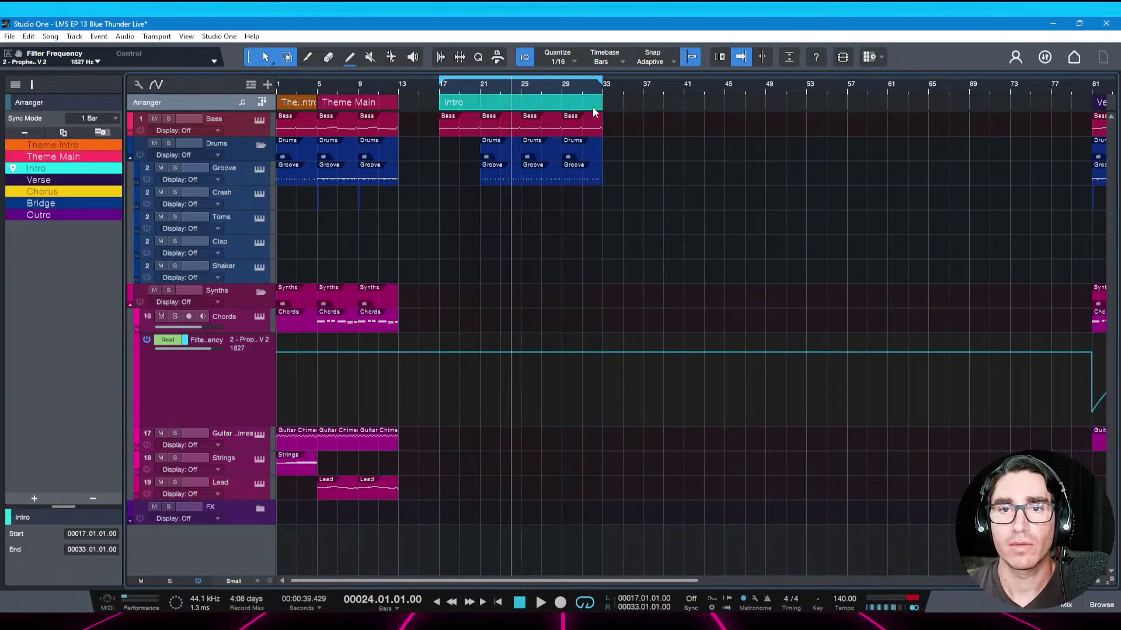
drag(604, 109, 603, 109)
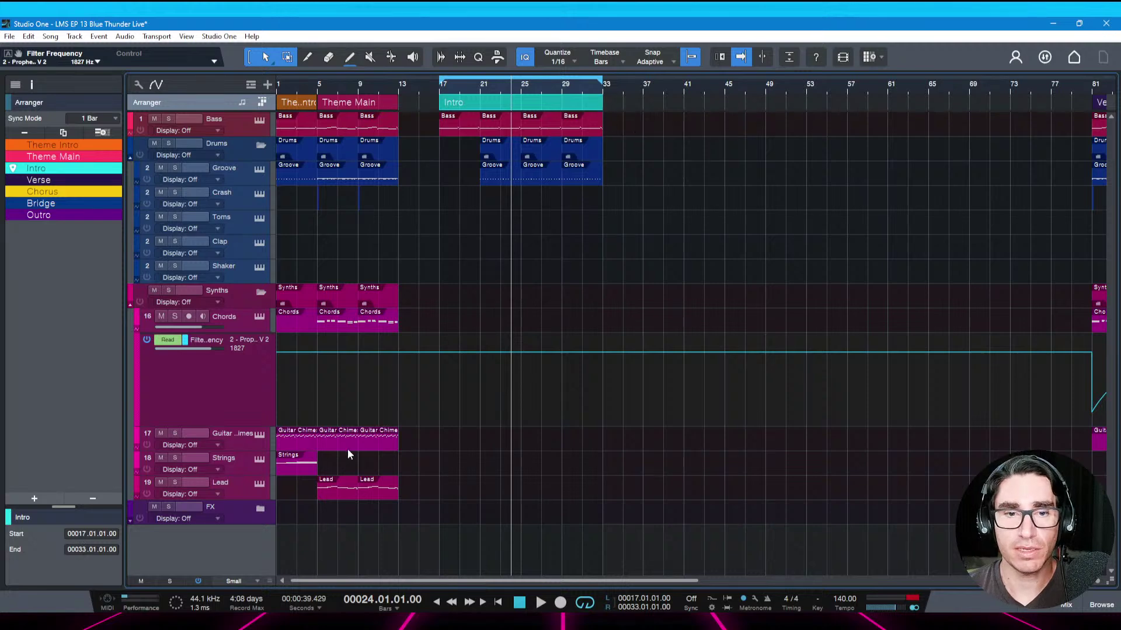
Copy the Theme Main's Guitar Chimes to bars 25 and 29 of the Intro and audition them
drag(371, 441, 532, 445)
key(space)
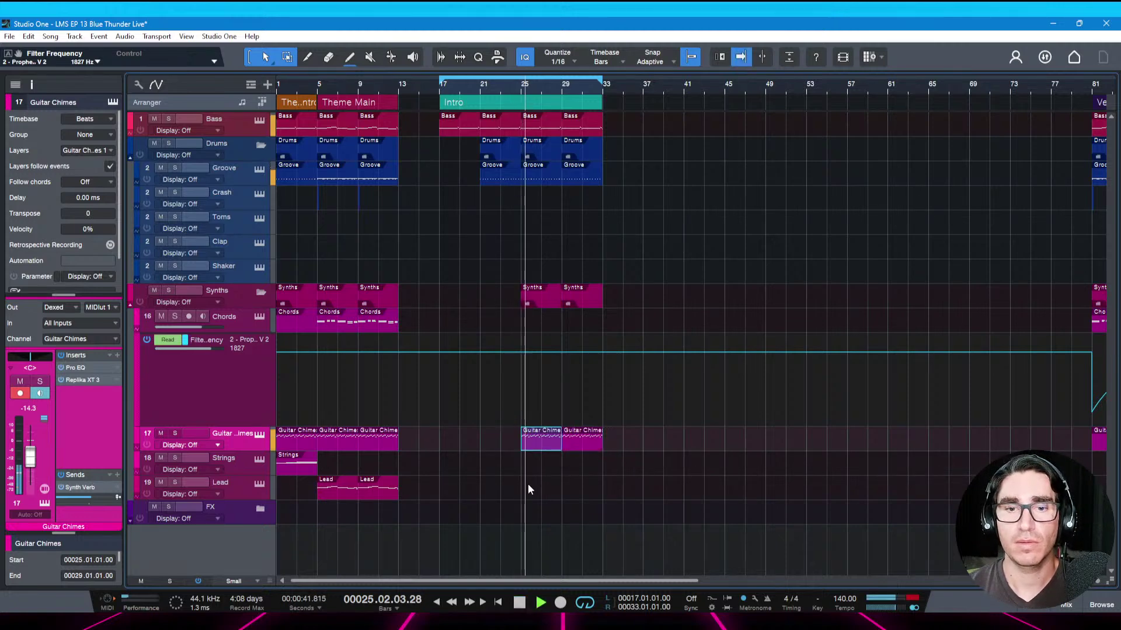
key(space)
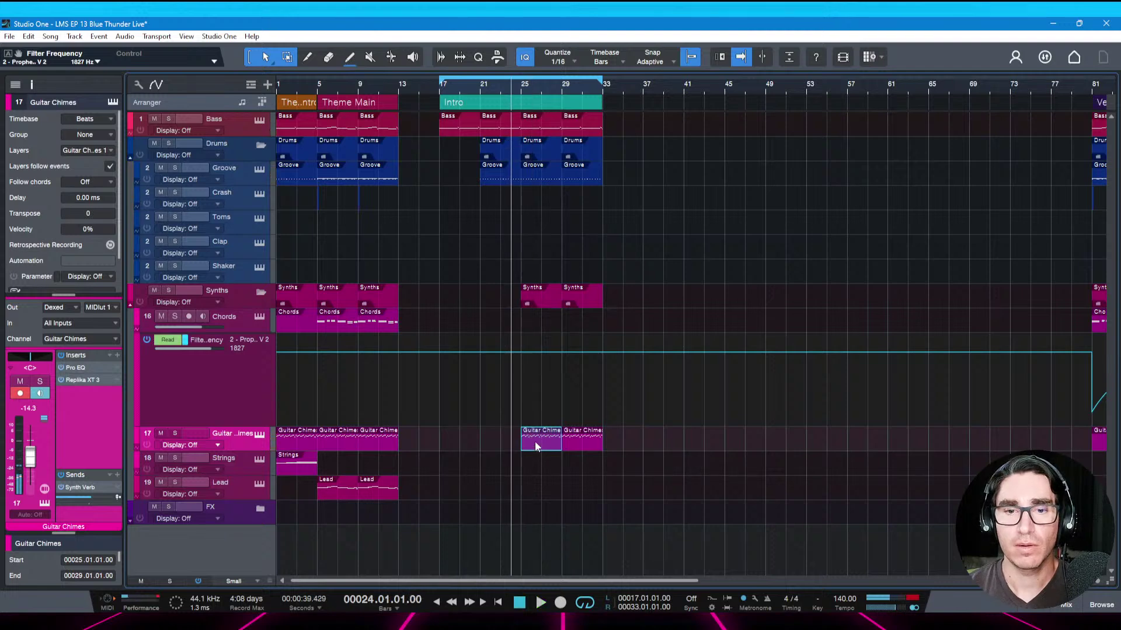
Try a two-bar Guitar Chimes lead-in over bars 23 to 25, play it, and save the song
drag(527, 444, 501, 445)
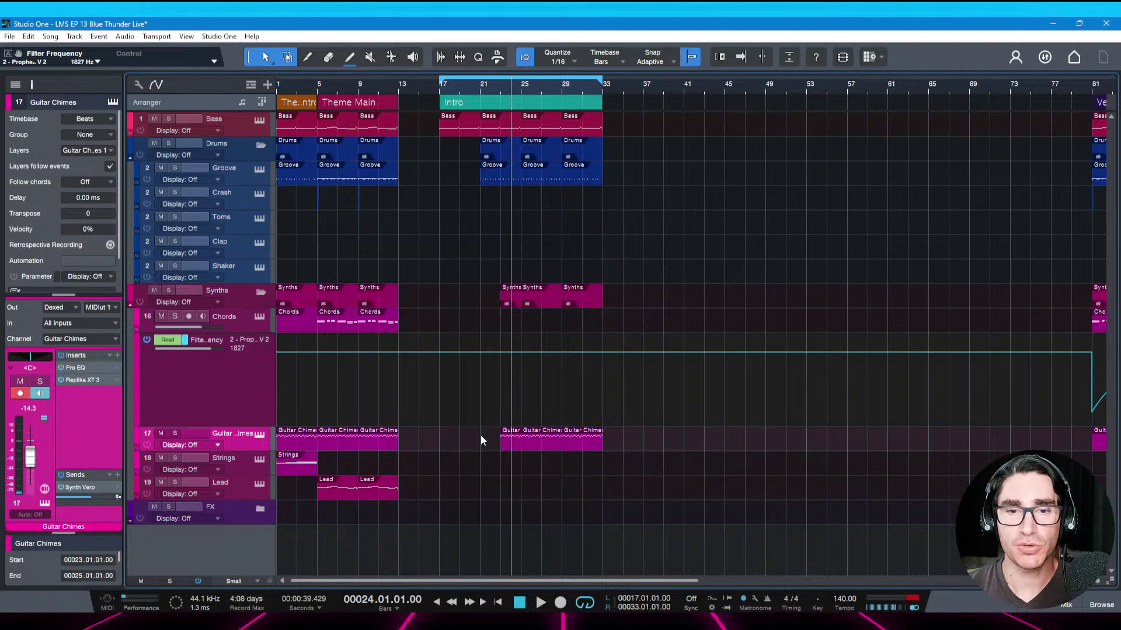
click(481, 436)
key(space)
key(ctrl+s)
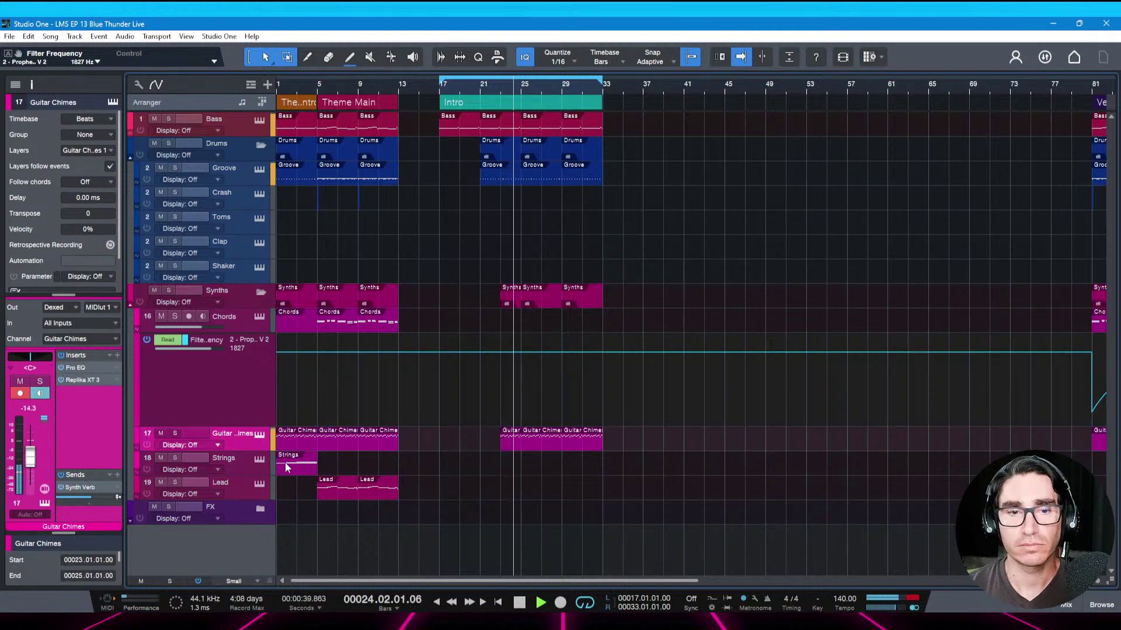
Copy the Theme Intro's Strings event to bar 29, save the song during playback, and stop after listening
drag(286, 467, 574, 476)
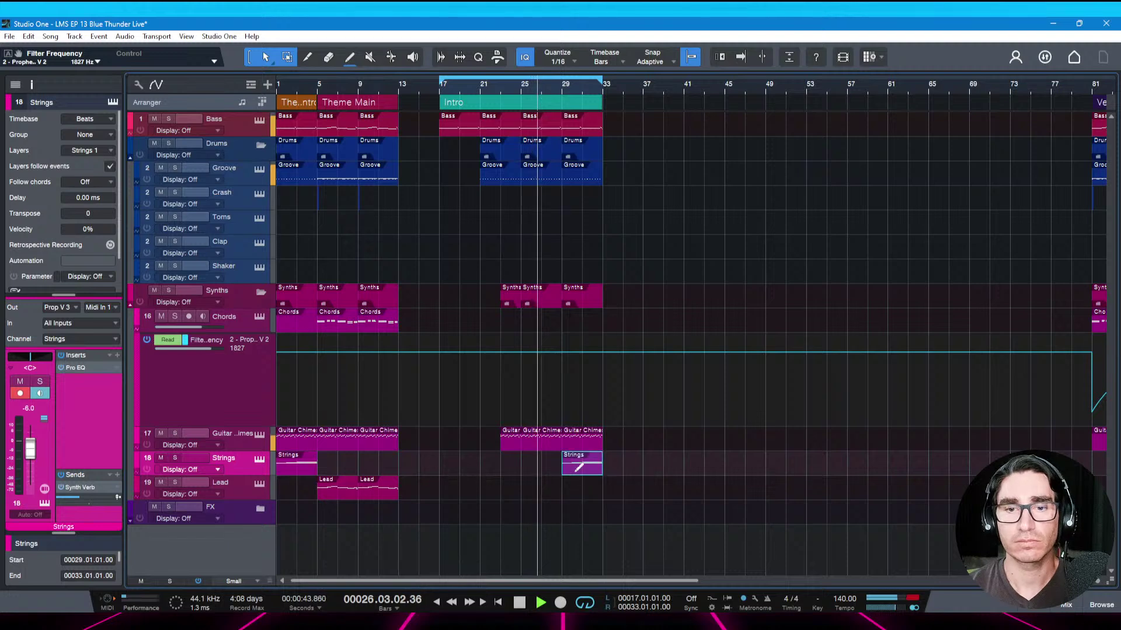
key(ctrl+s)
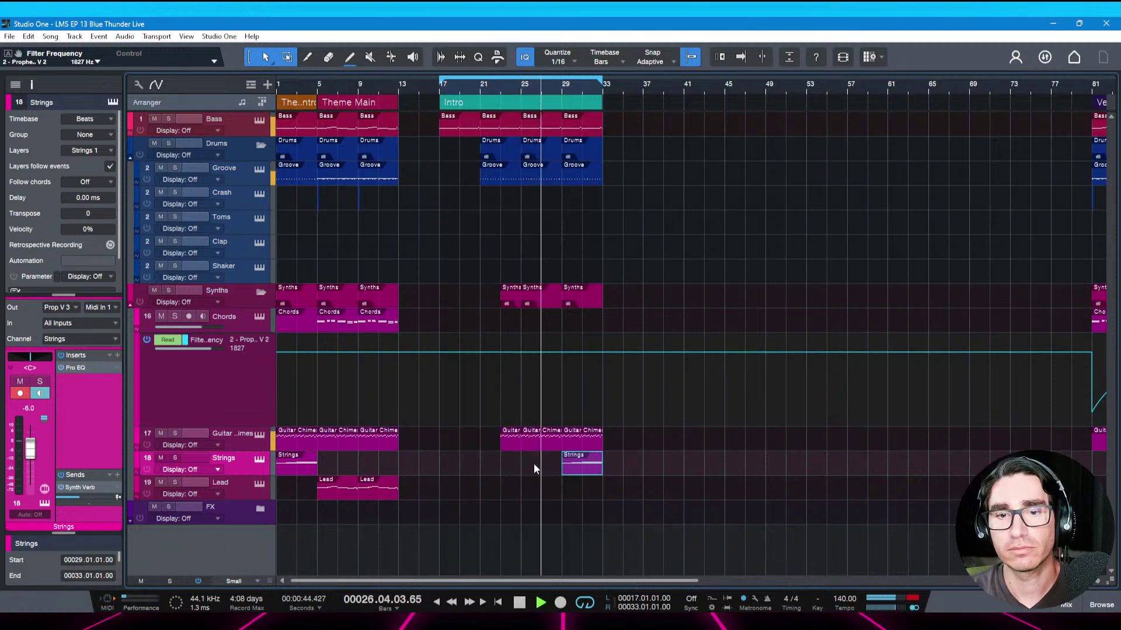
key(space)
Delete the Guitar Chimes event at bars 23 to 25, save the song, and audition the Intro's second half
click(514, 444)
key(Delete)
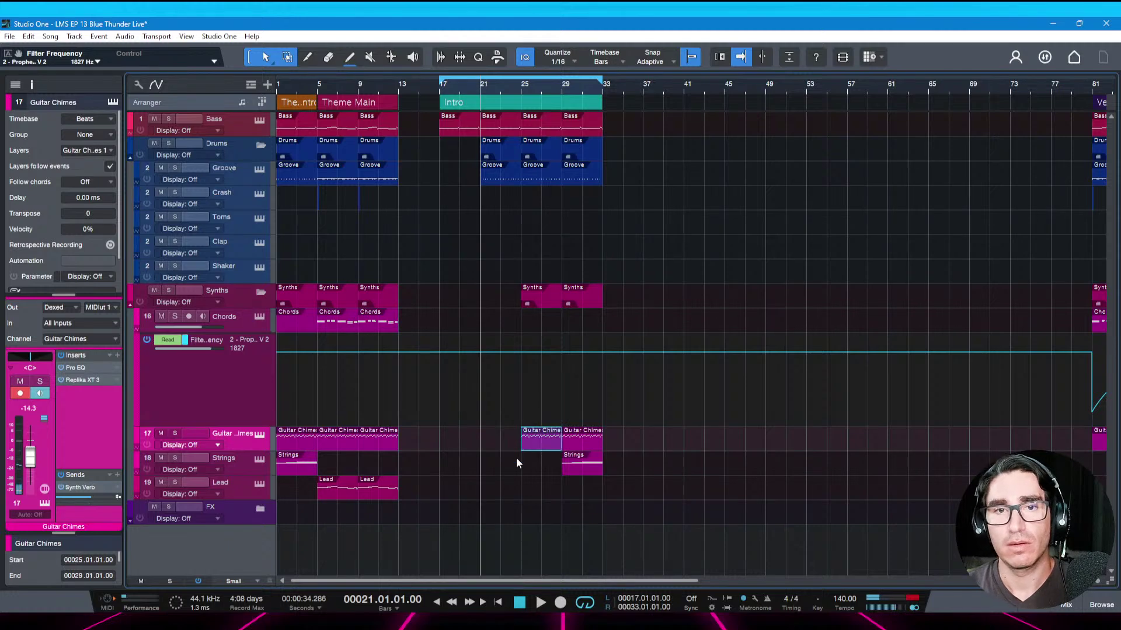
key(ctrl+s)
key(space)
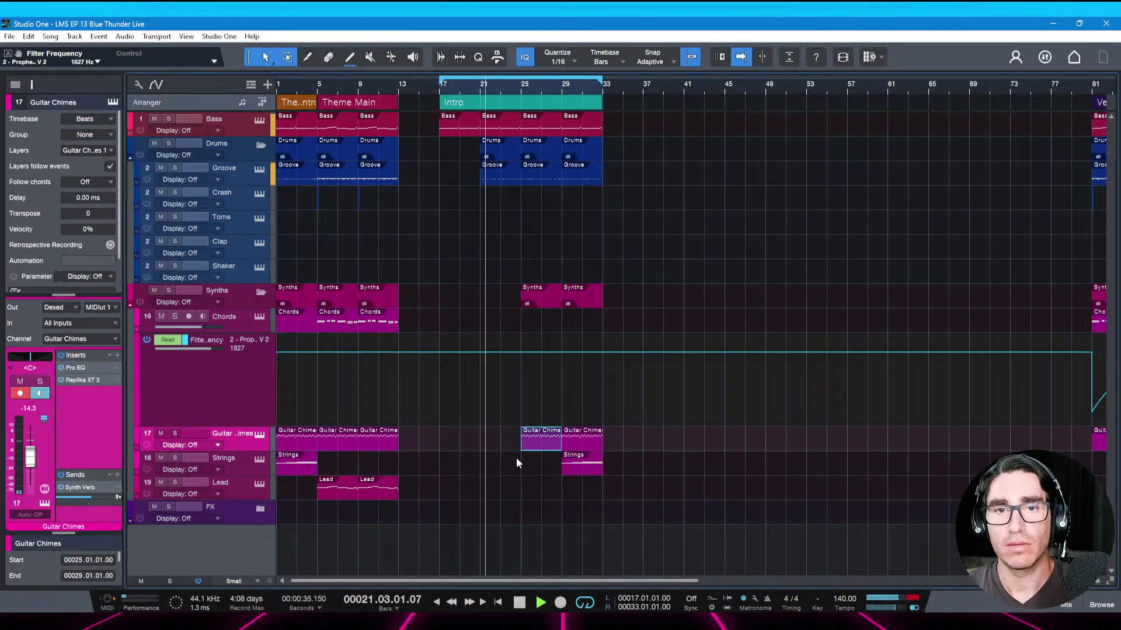
key(space)
click(519, 90)
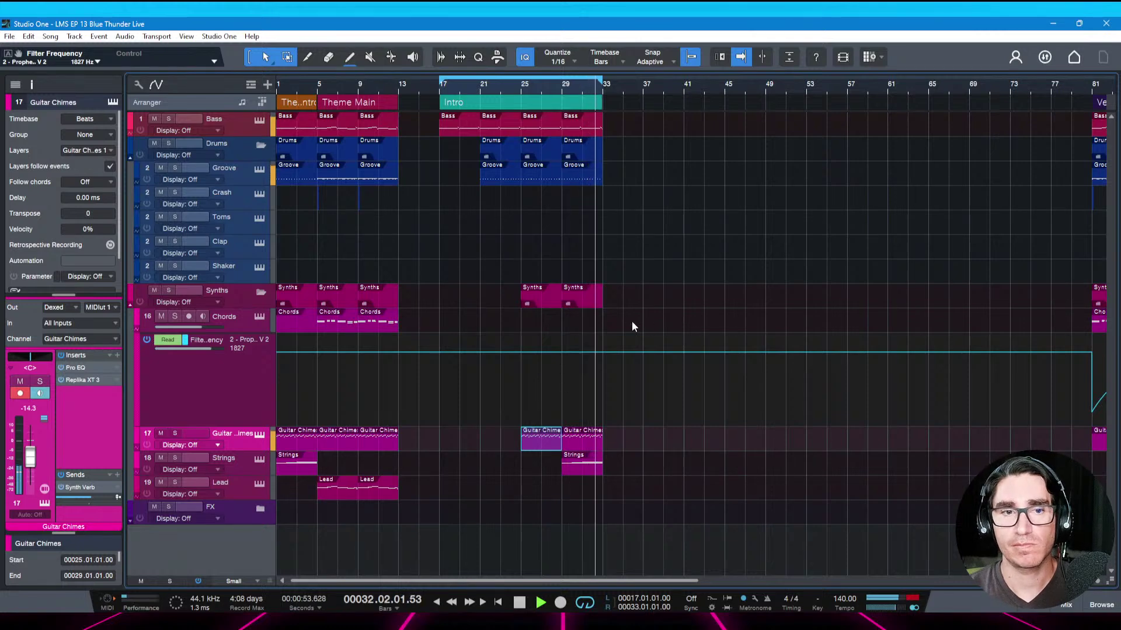
key(space)
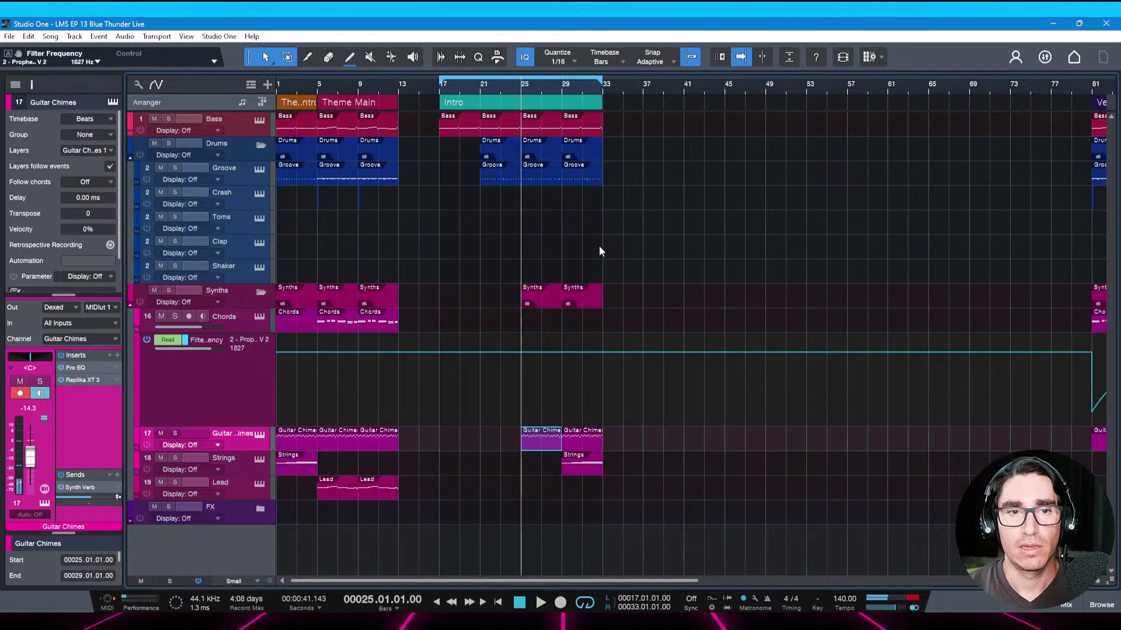
Draw an empty Toms event over bars 31 to 33 at the Intro's end and save the song
drag(585, 219, 603, 221)
key(ctrl+s)
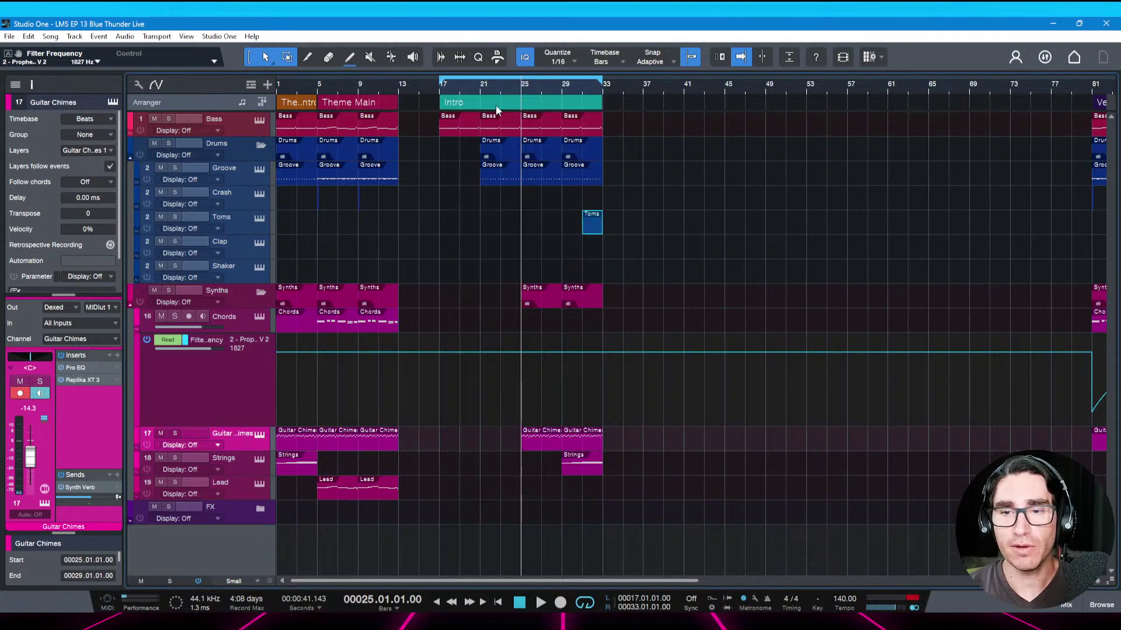
Play the extended Intro from bar 17 through to its end and stop
click(496, 105)
key(space)
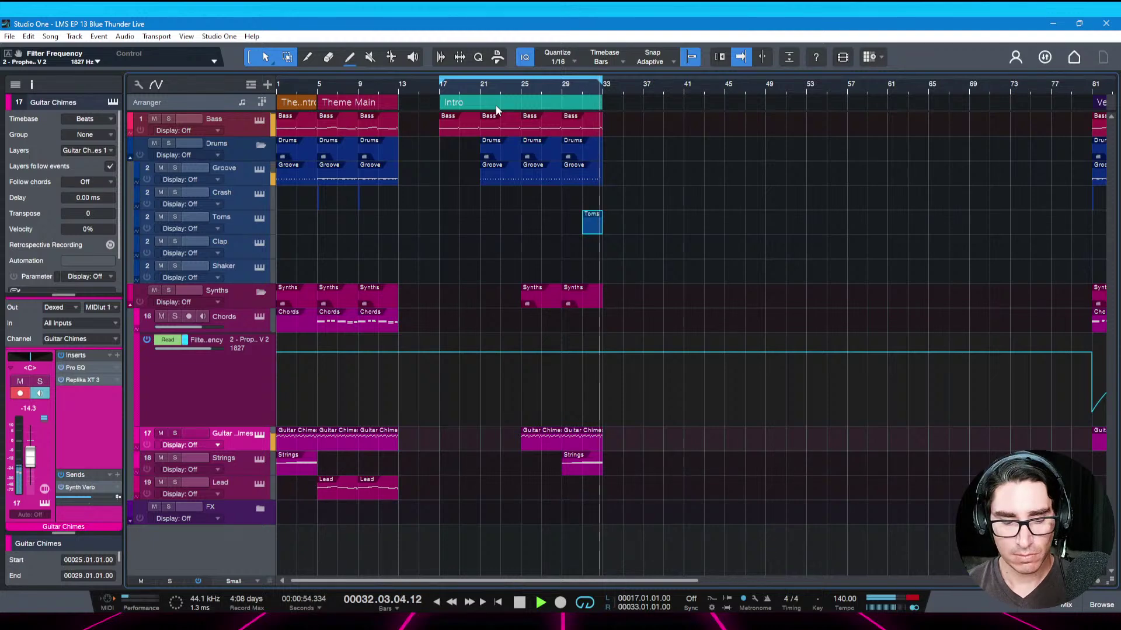
key(space)
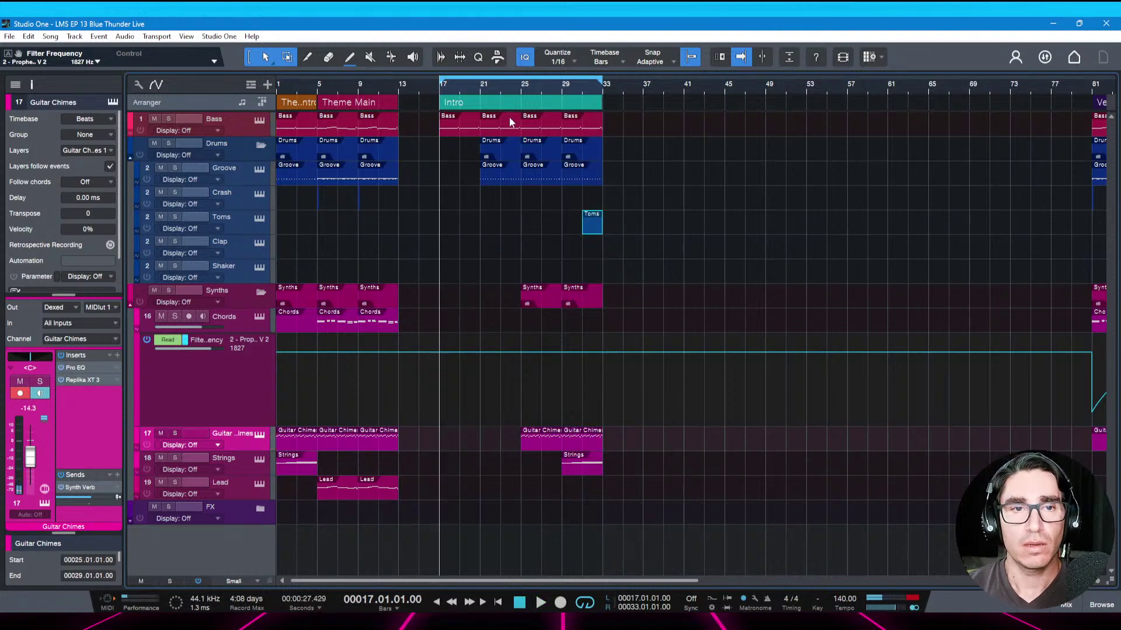
Open the Bass track's Prophet-5 V and try changes to the filter envelope amount and amplifier decay while playing the Intro
click(236, 133)
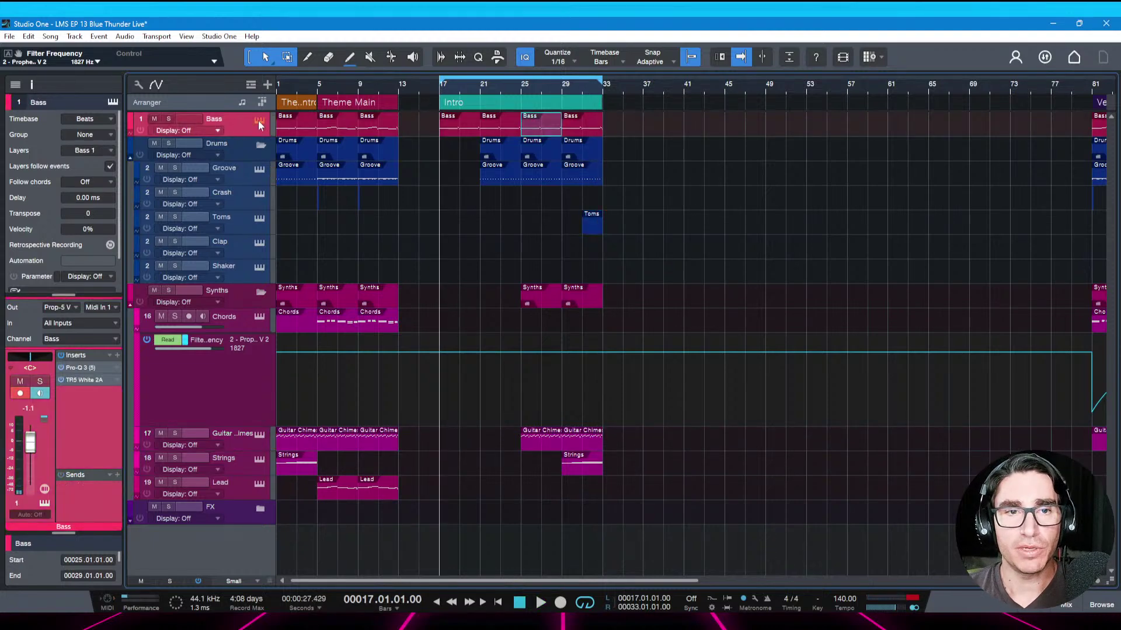
click(259, 121)
drag(649, 69, 654, 69)
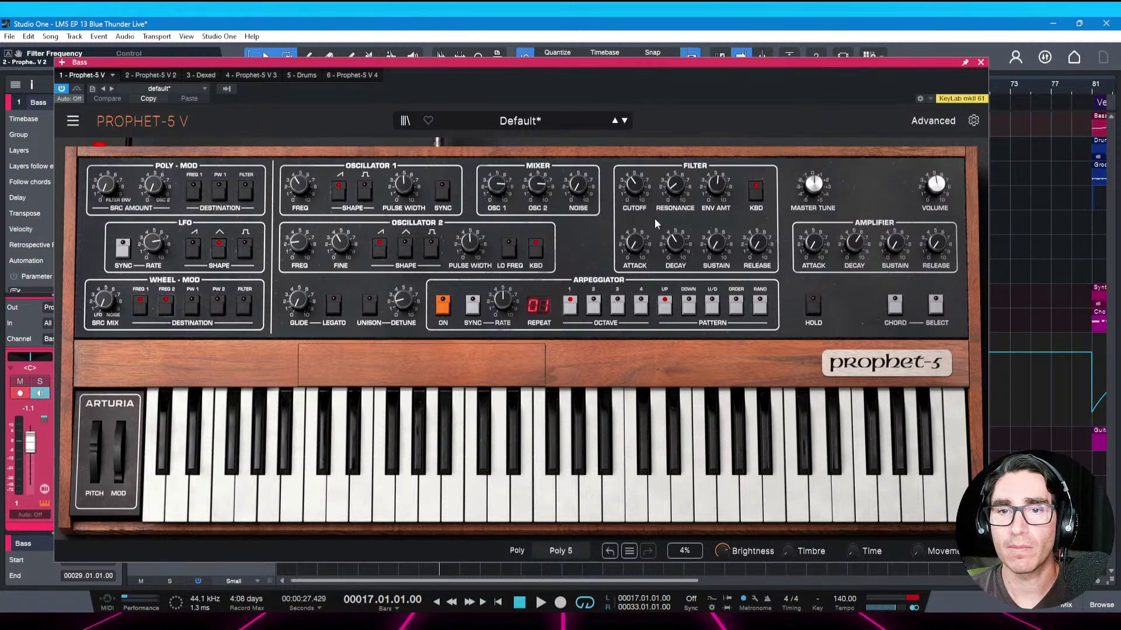
key(space)
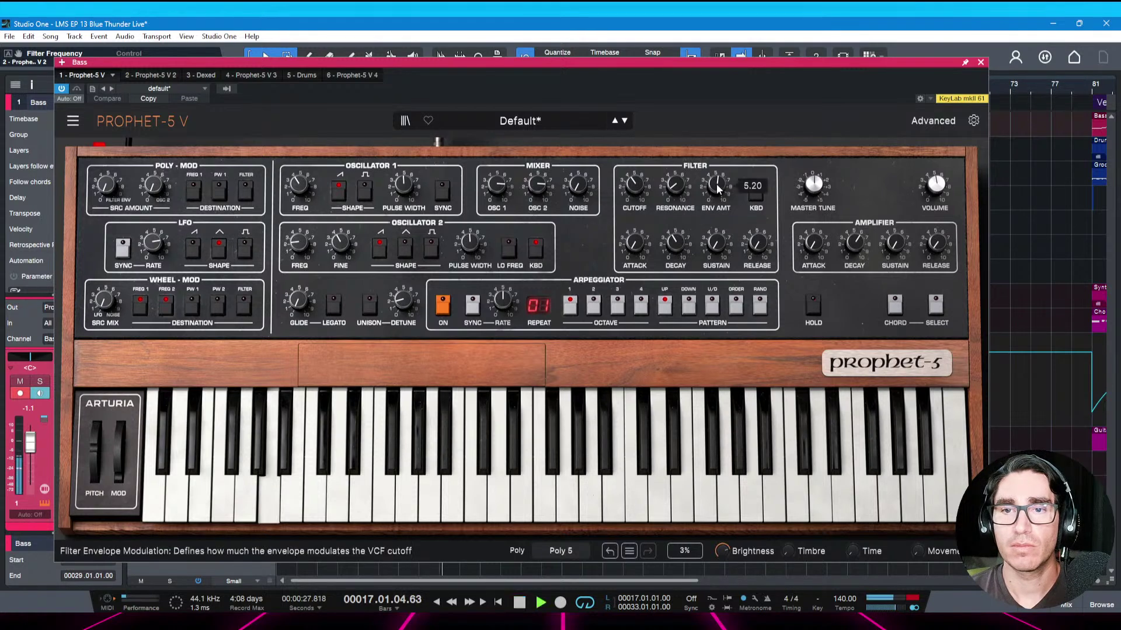
click(718, 188)
drag(718, 188, 718, 197)
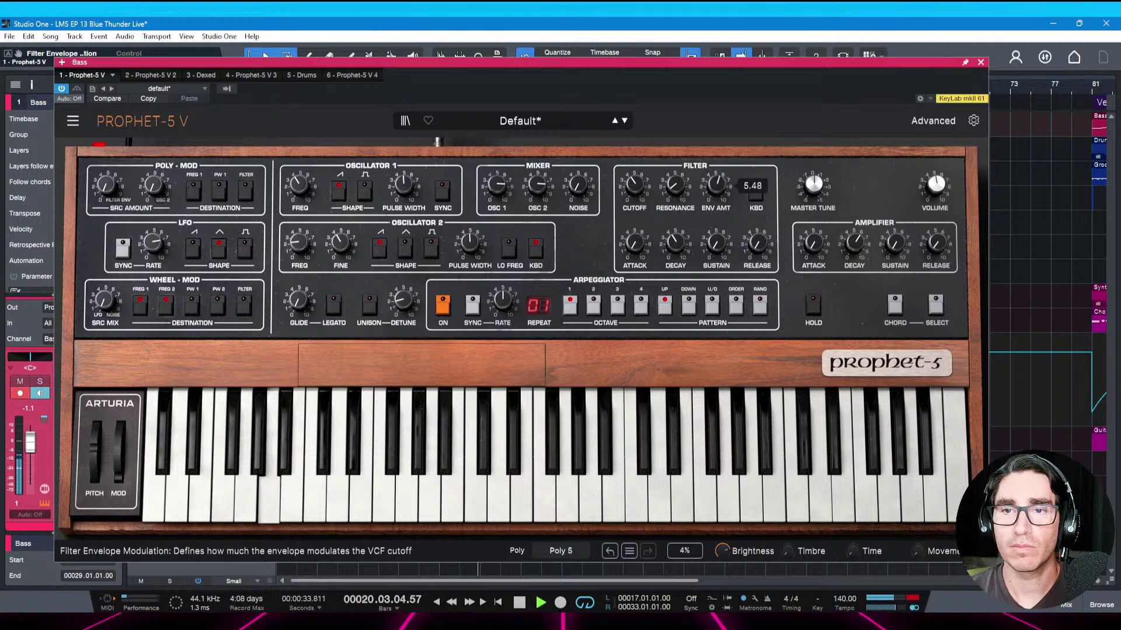
drag(718, 197, 718, 199)
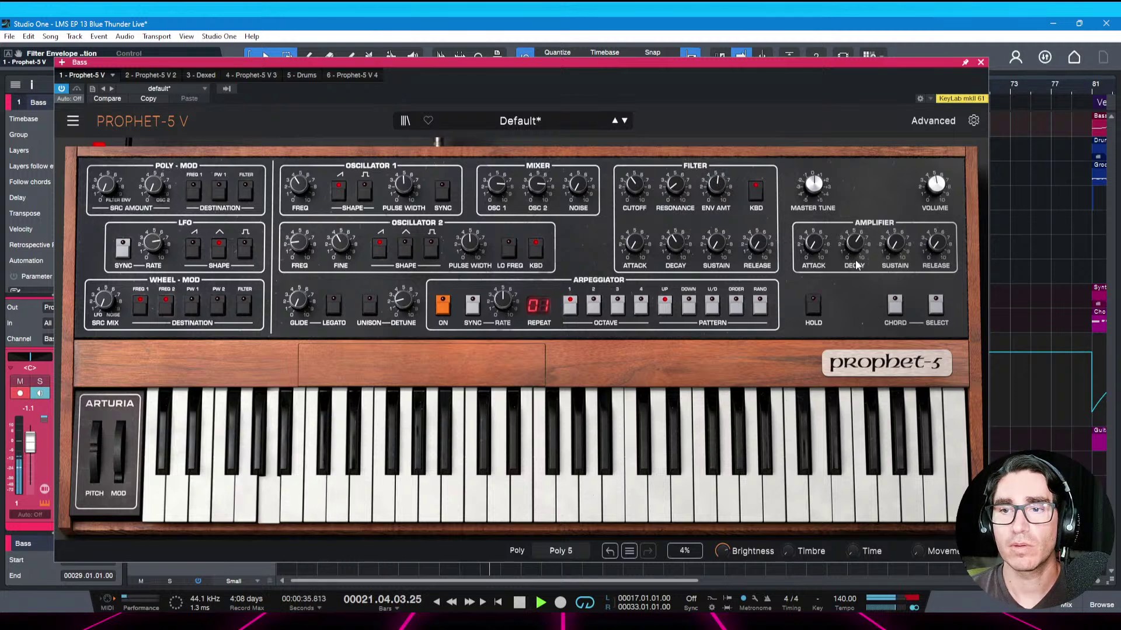
drag(857, 244, 857, 245)
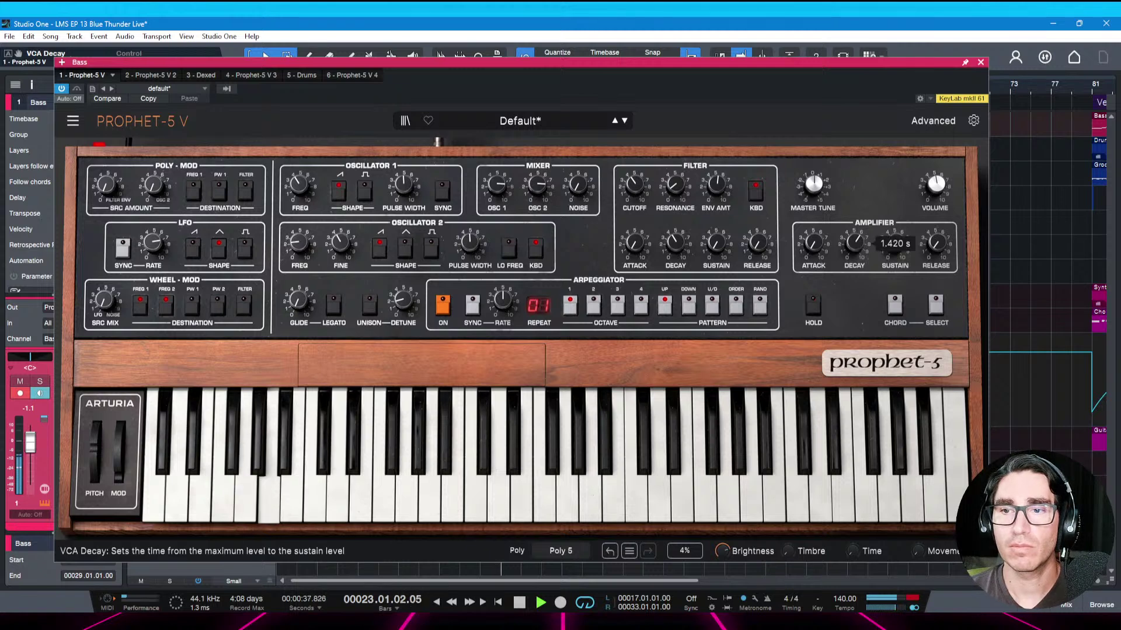
drag(854, 244, 853, 230)
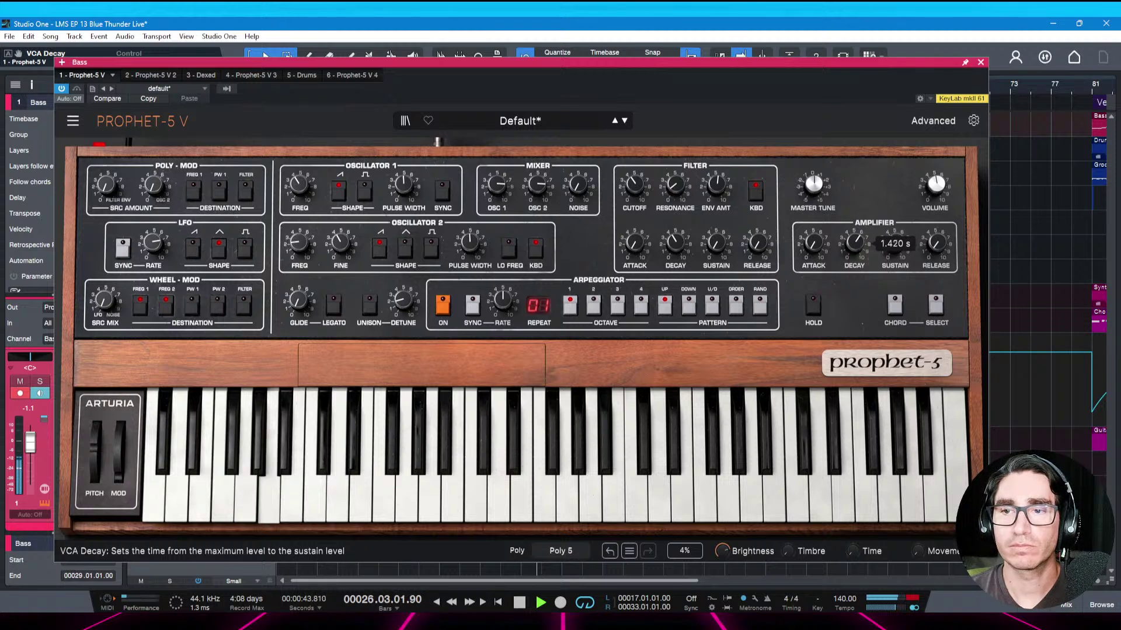
key(space)
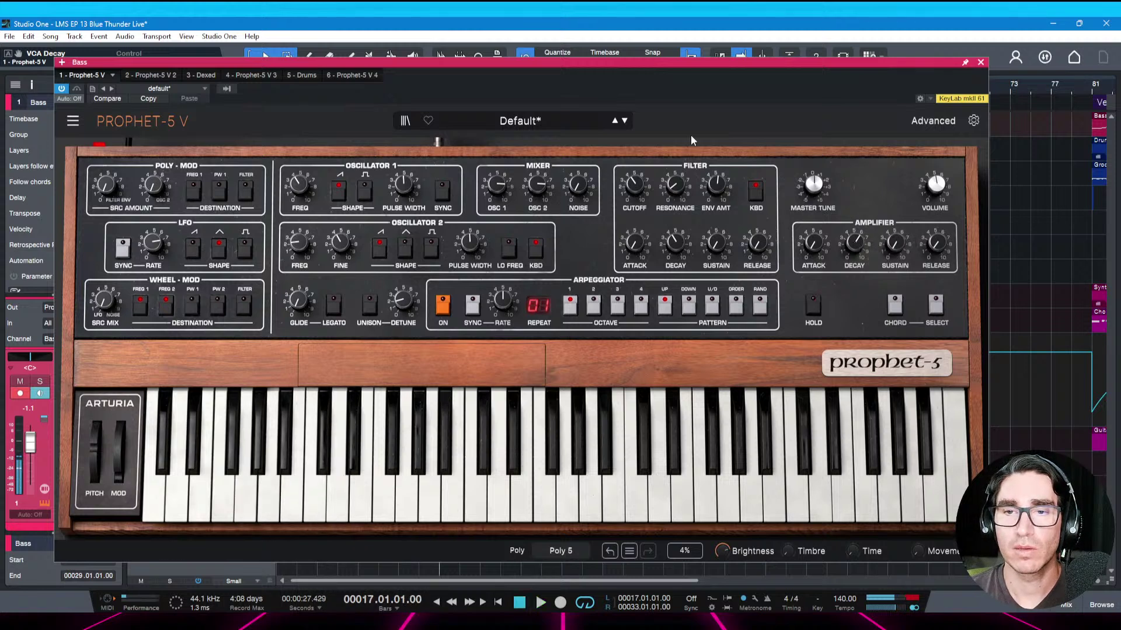
Show the Prophet-5 V's Filter Envelope Modulation automation in an enlarged lane below the Bass track, start playback and save the song
mouse_move(715, 185)
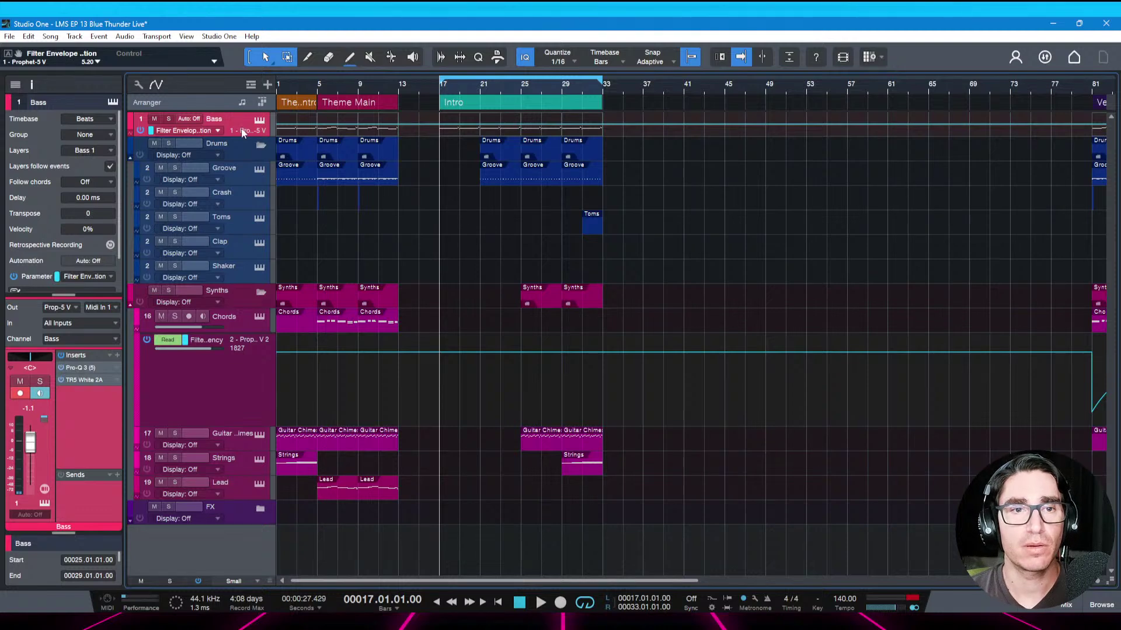
click(130, 135)
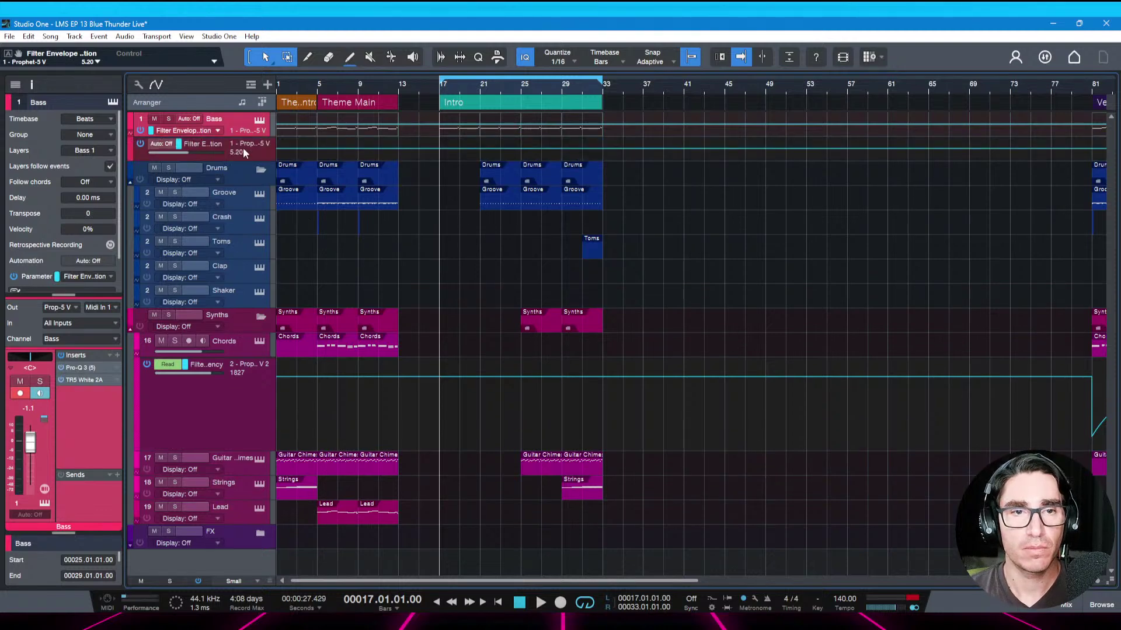
drag(245, 161, 247, 224)
key(a)
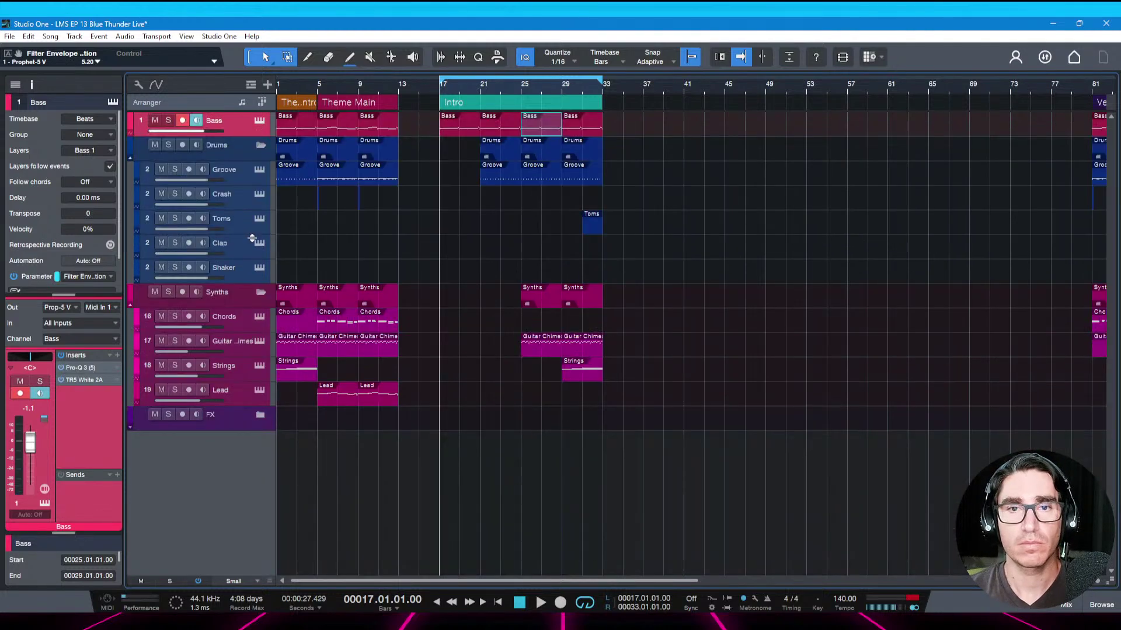
click(129, 136)
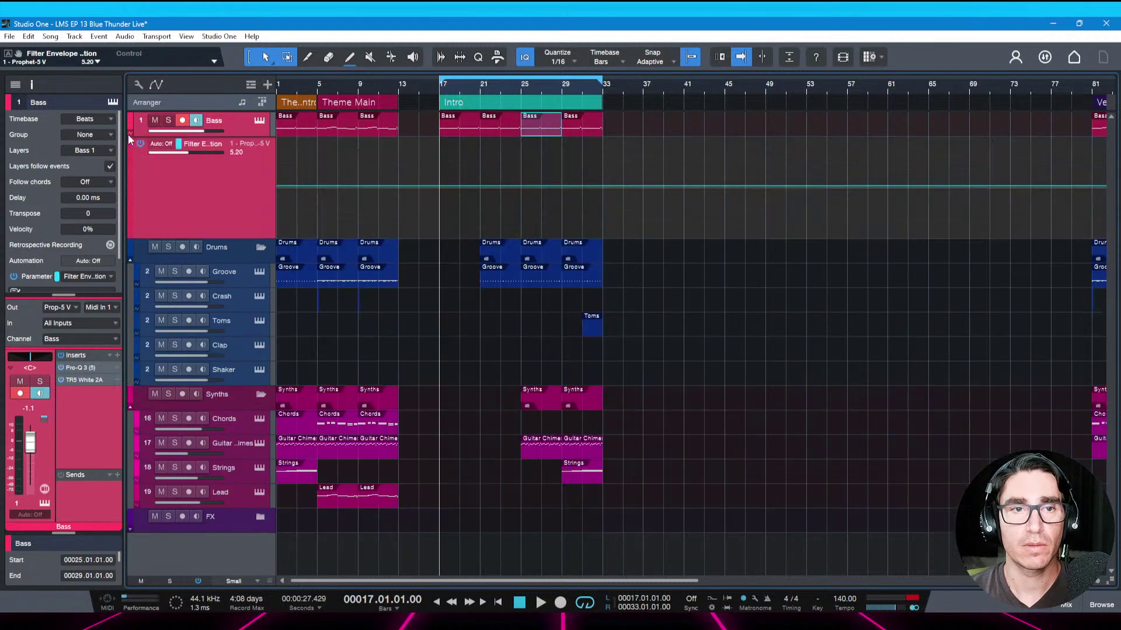
key(space)
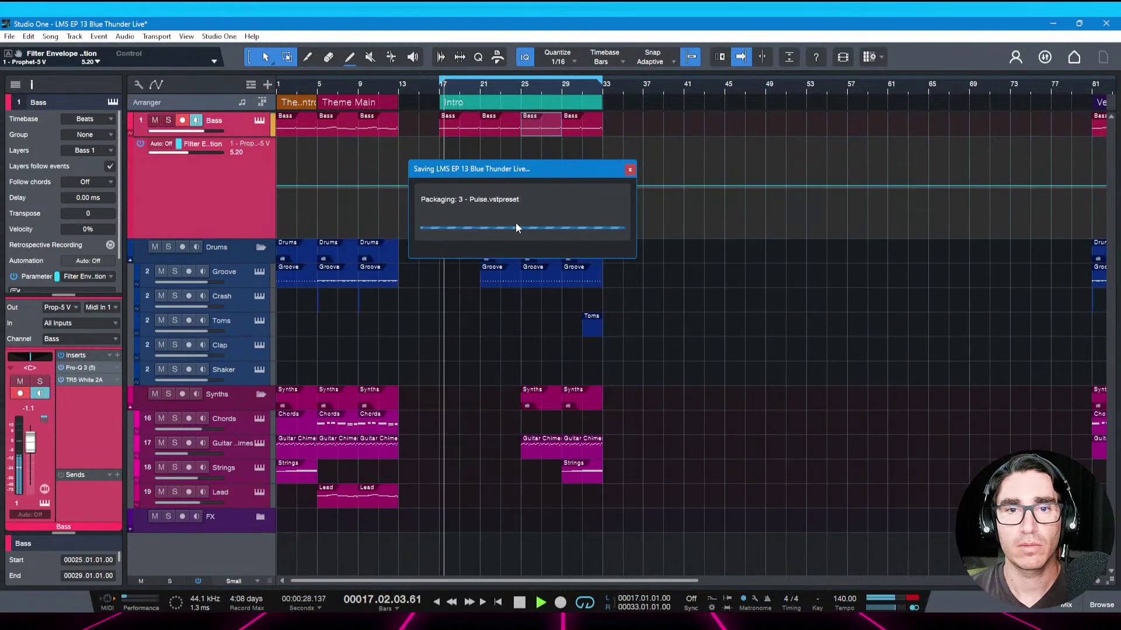
Add Filter Envelope Modulation automation points to the Bass lane at bars 17, 21, 25, 29 and 33
key(e)
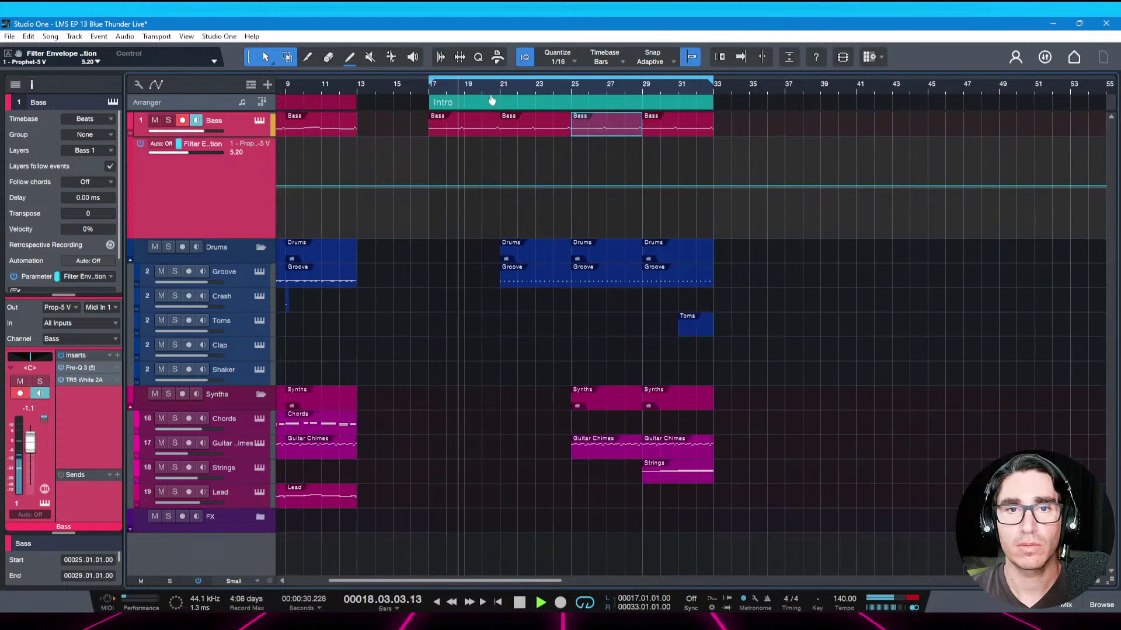
key(w)
key(space)
key(f)
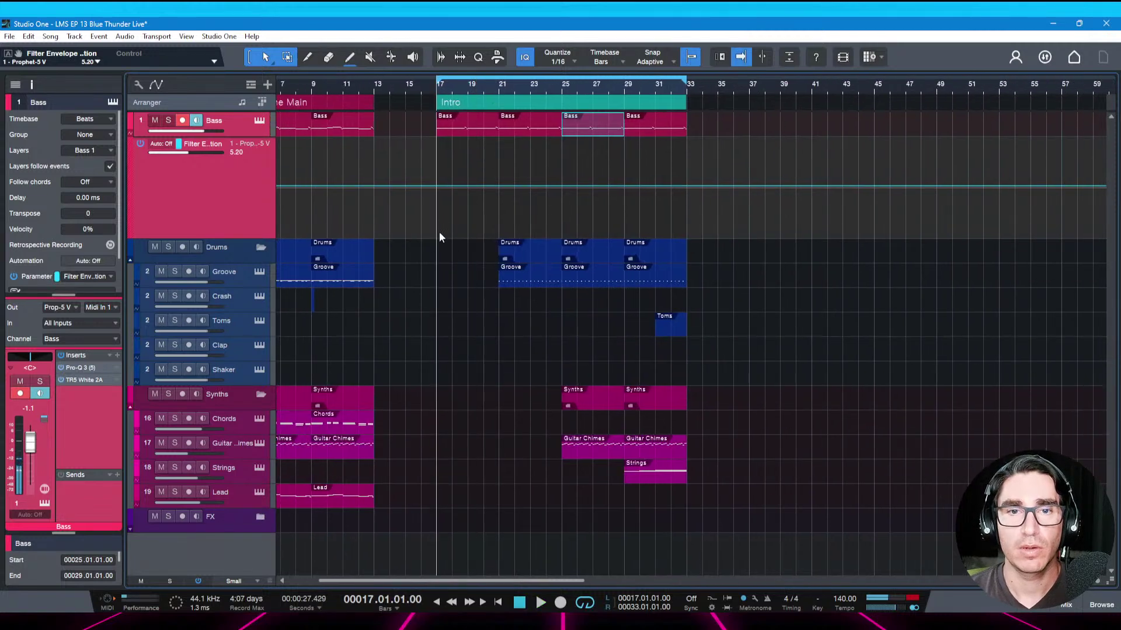
click(686, 186)
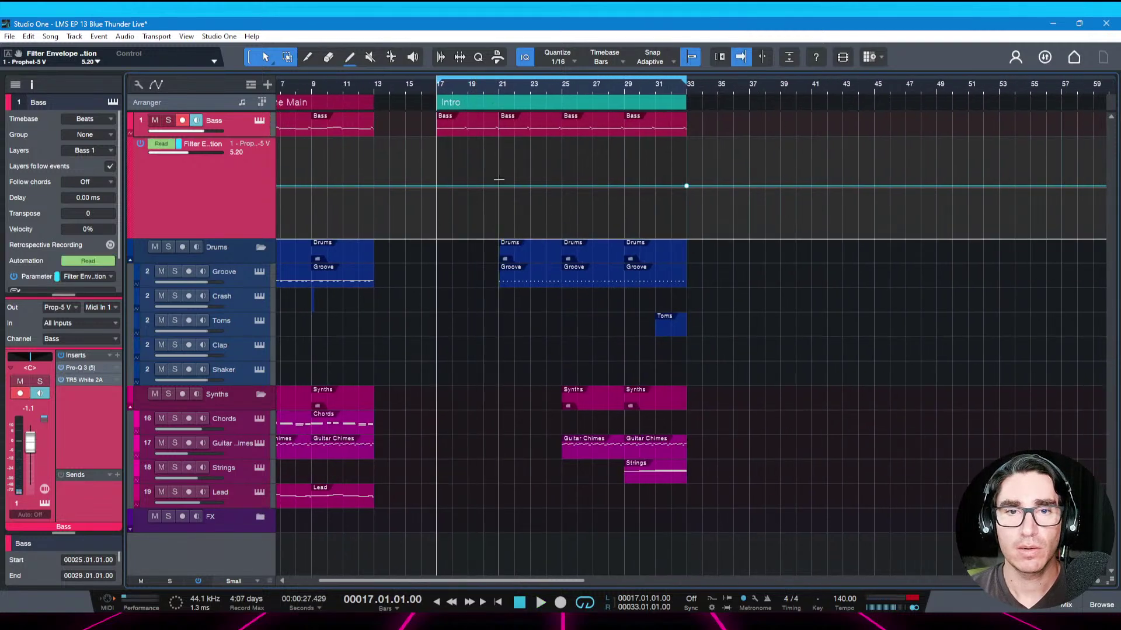
click(436, 186)
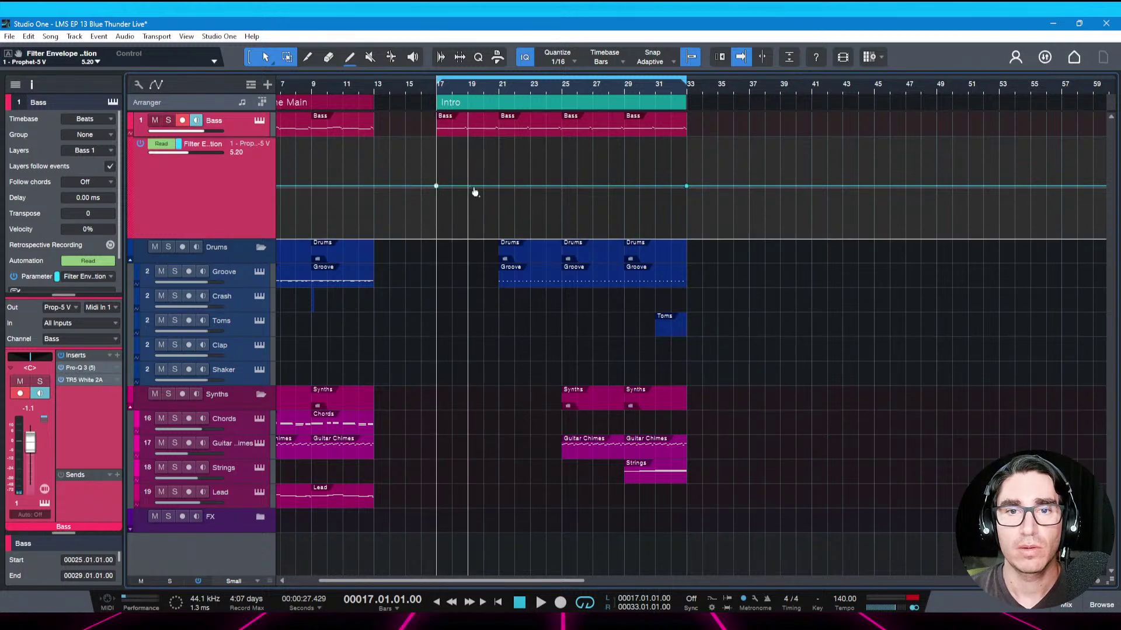
click(498, 186)
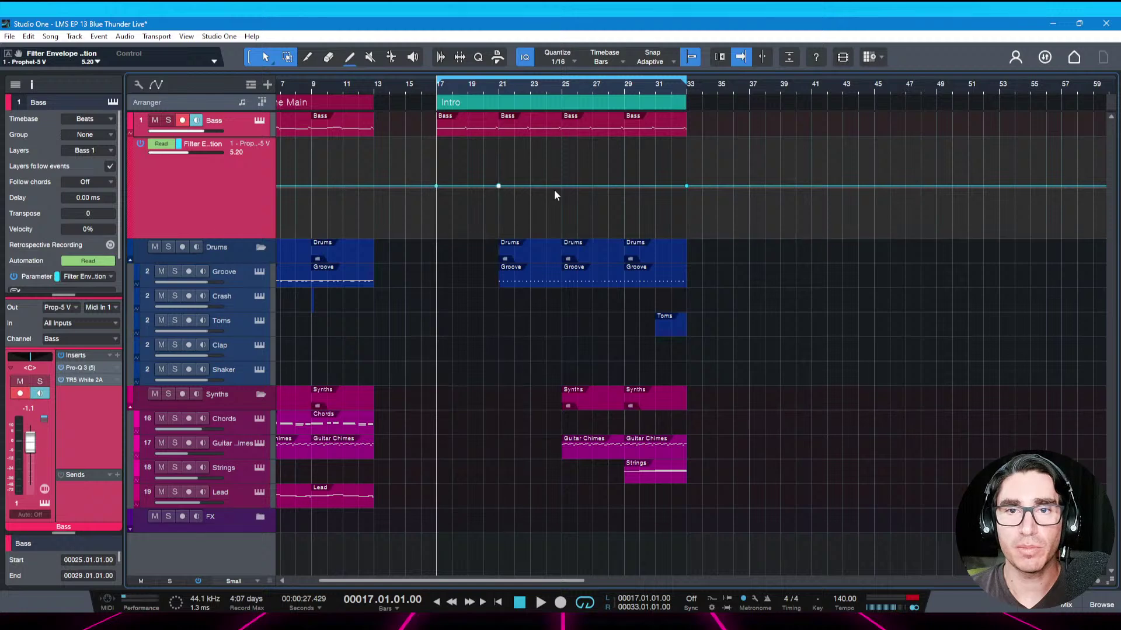
click(561, 186)
click(624, 185)
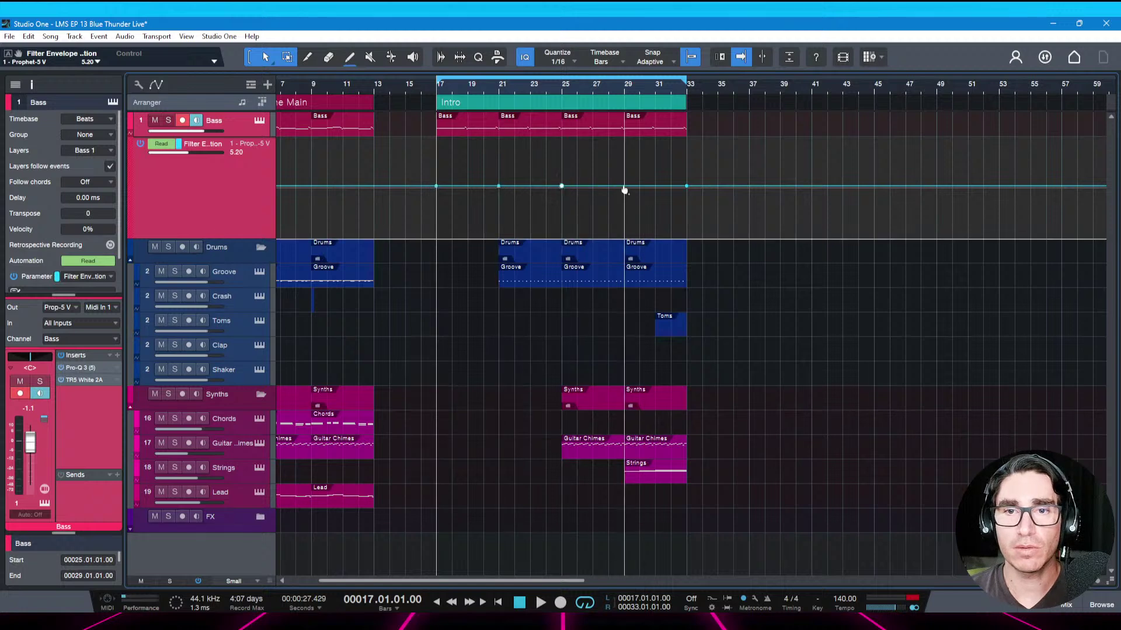
Drop the Bass filter envelope automation to about 2.52 at bar 17, ramping up to bar 21, and audition it
drag(437, 188, 435, 219)
key(space)
key(space)
key(space)
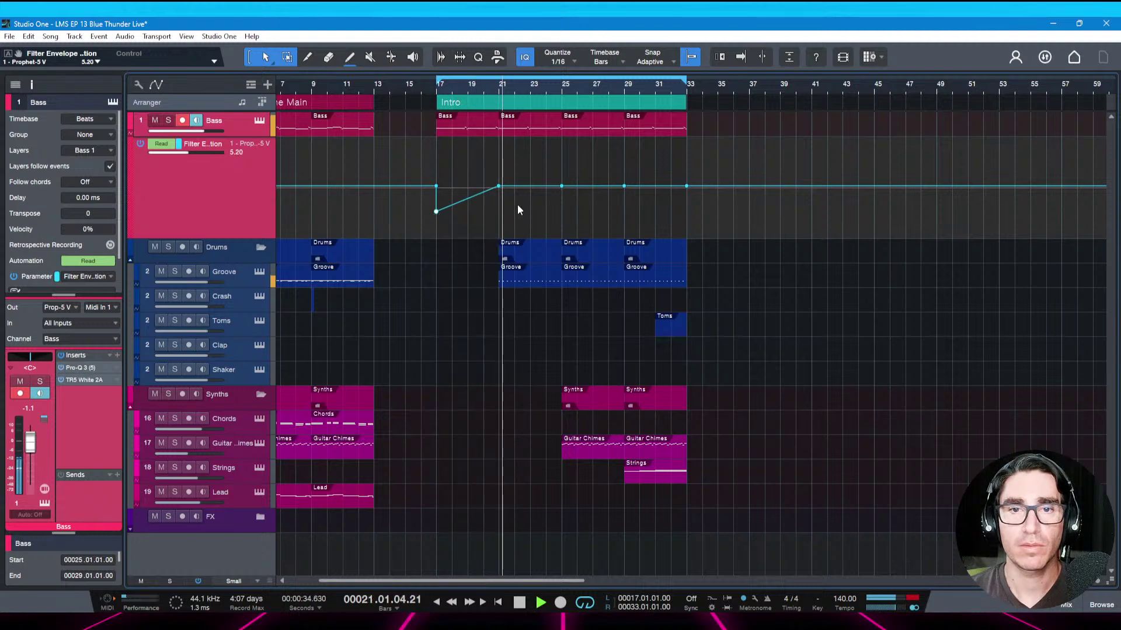
key(space)
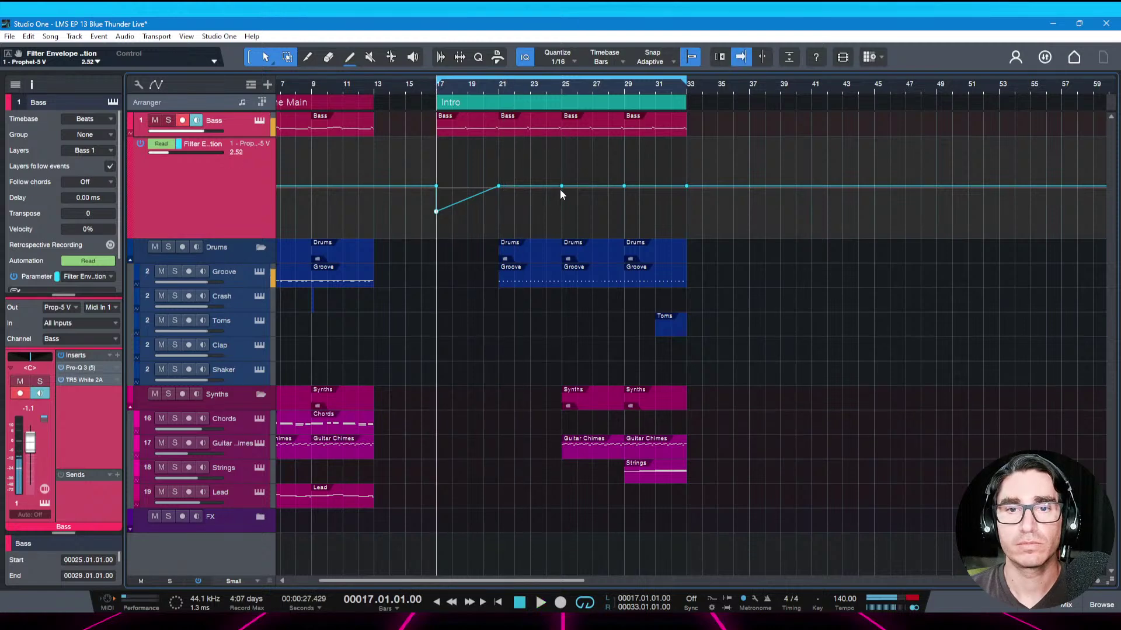
Lower the Bass automation point at bar 25, add a dip at bar 31, and play the Intro
mouse_move(562, 191)
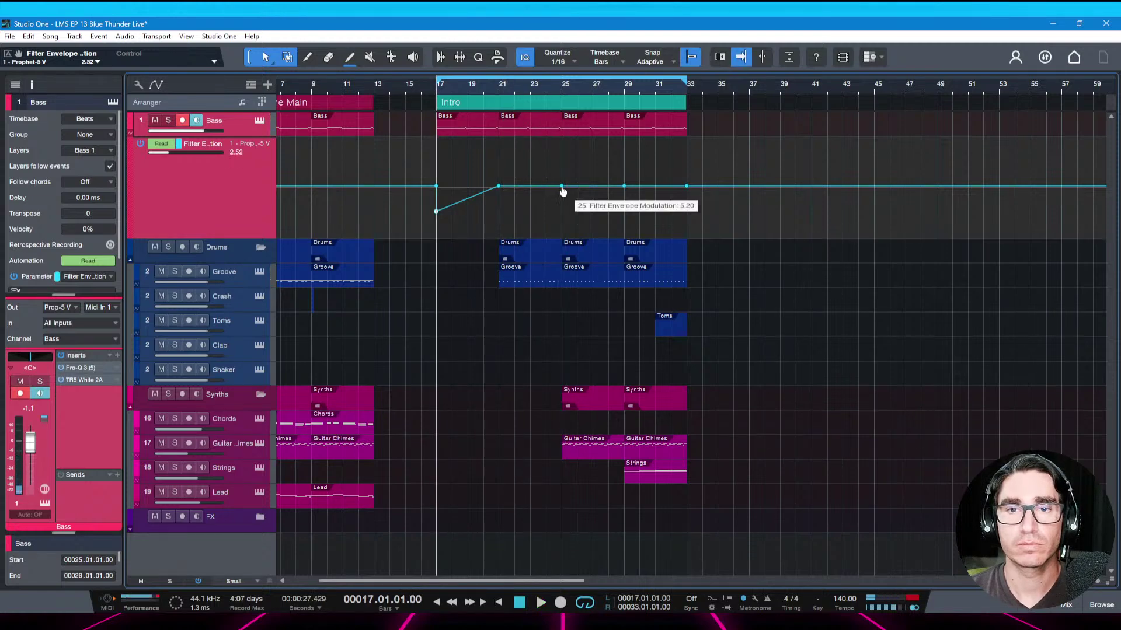
mouse_move(562, 191)
mouse_down()
mouse_move(560, 215)
mouse_move(563, 202)
mouse_up()
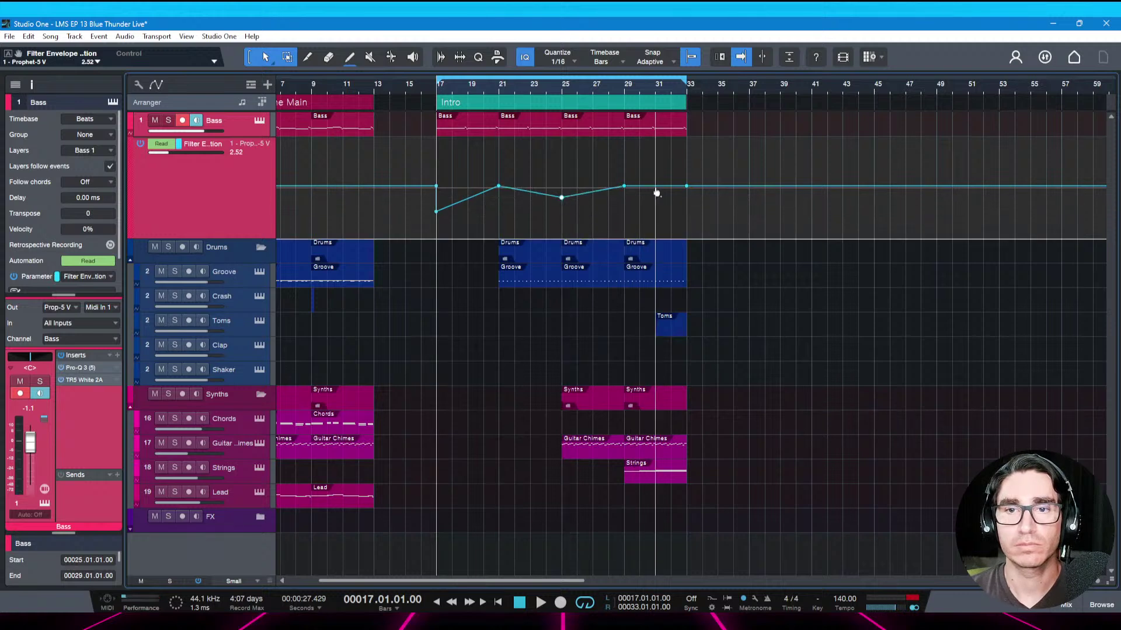
drag(656, 192, 656, 200)
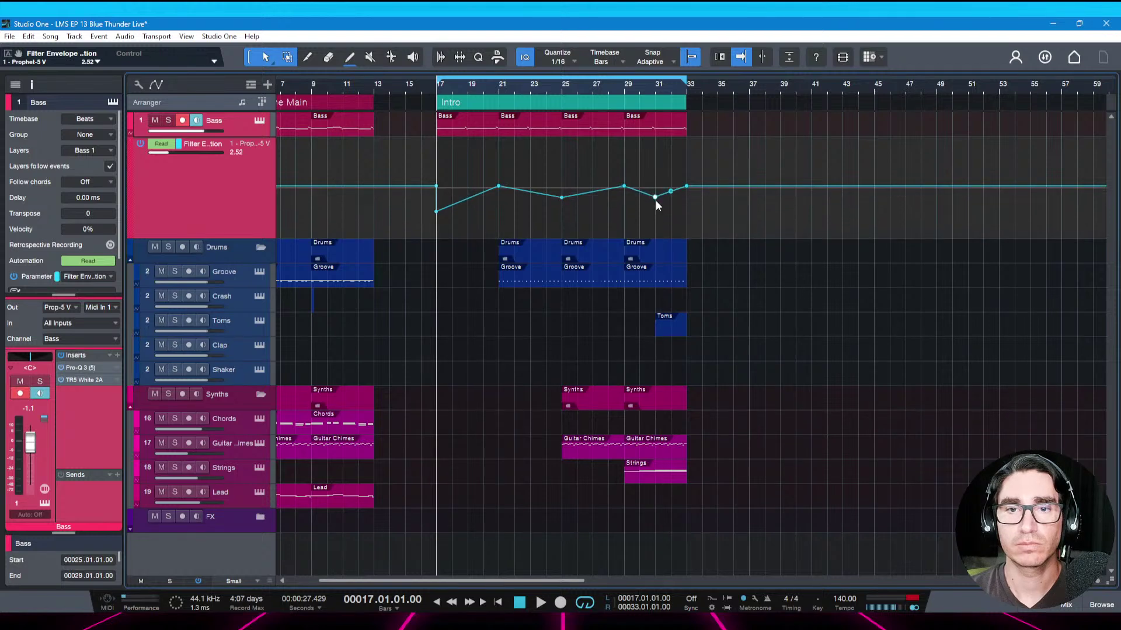
key(space)
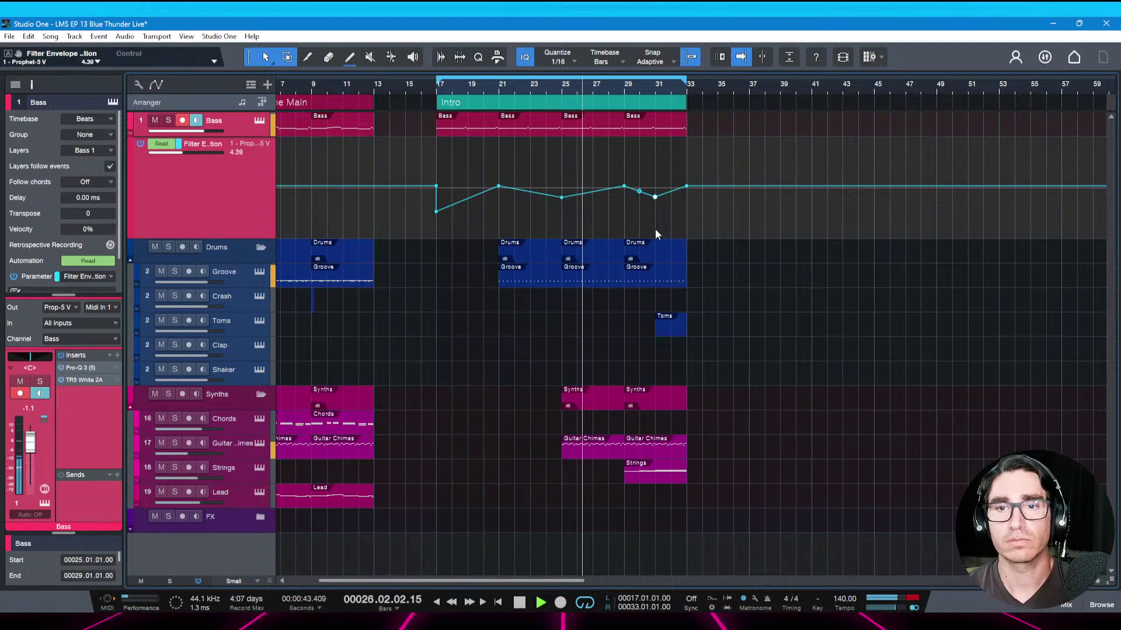
key(space)
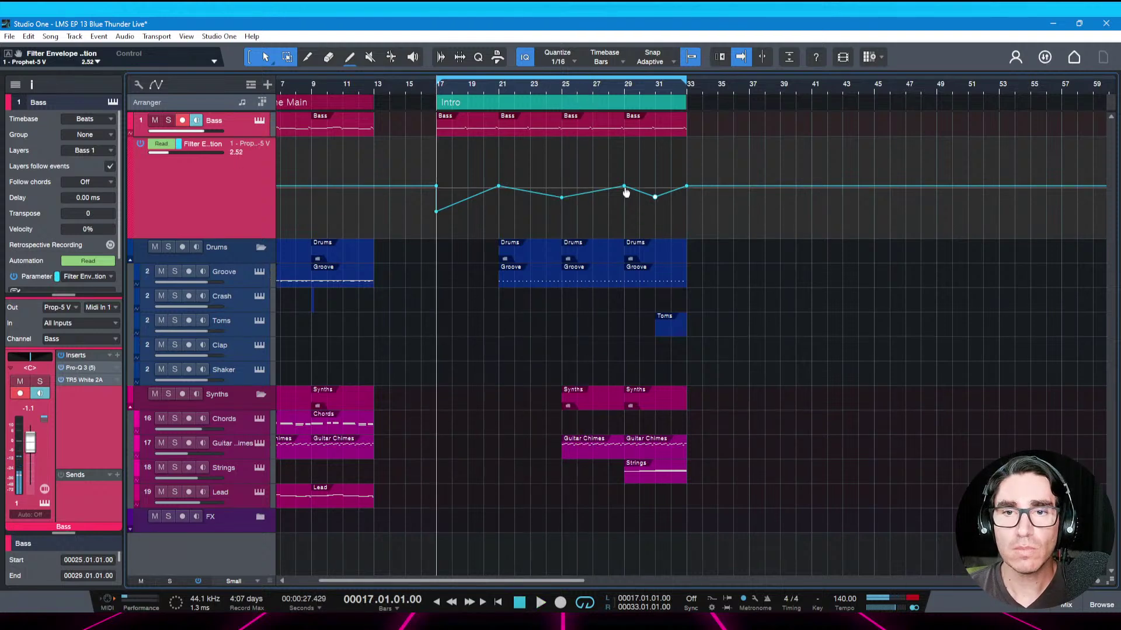
Lower the Bass filter envelope automation peaks at bars 29 and 21 slightly and play the Intro
drag(626, 193, 625, 200)
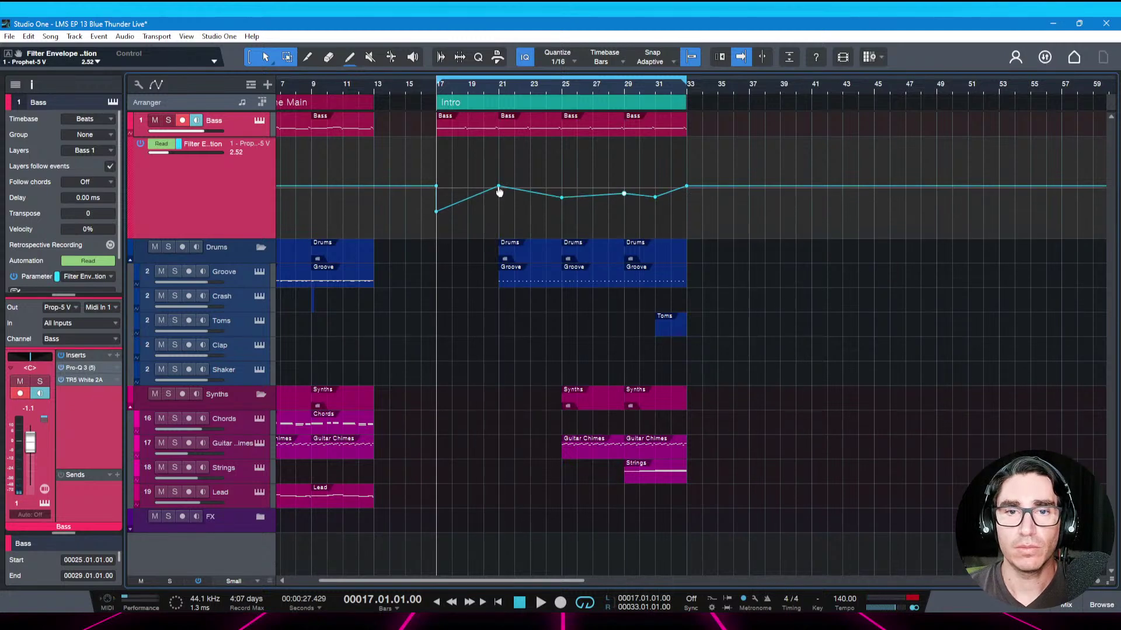
drag(499, 192, 499, 199)
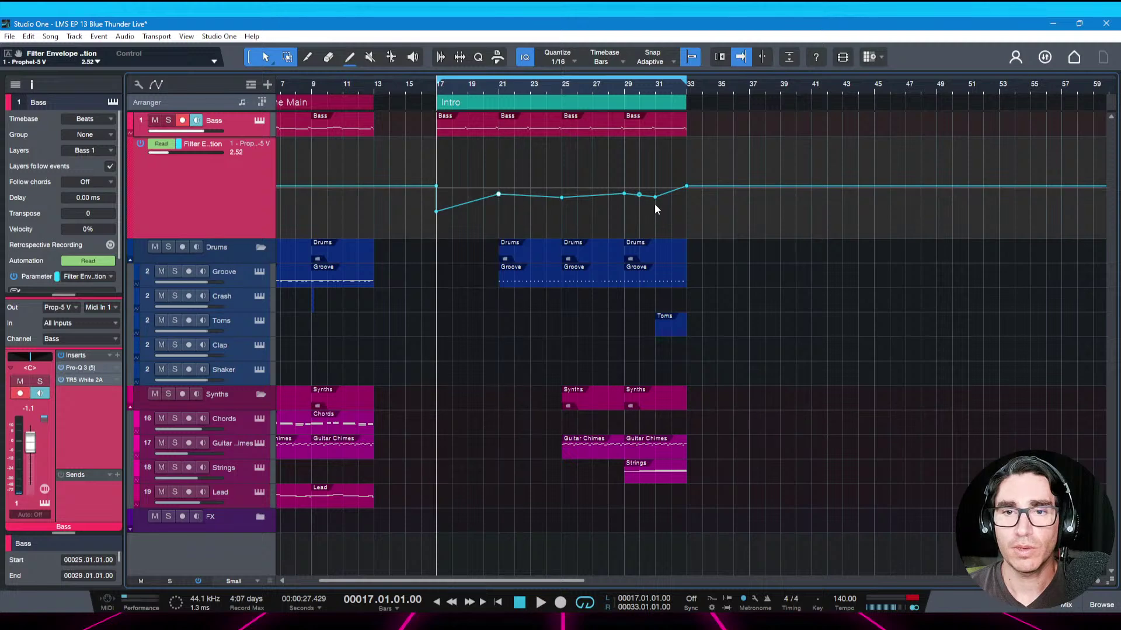
key(space)
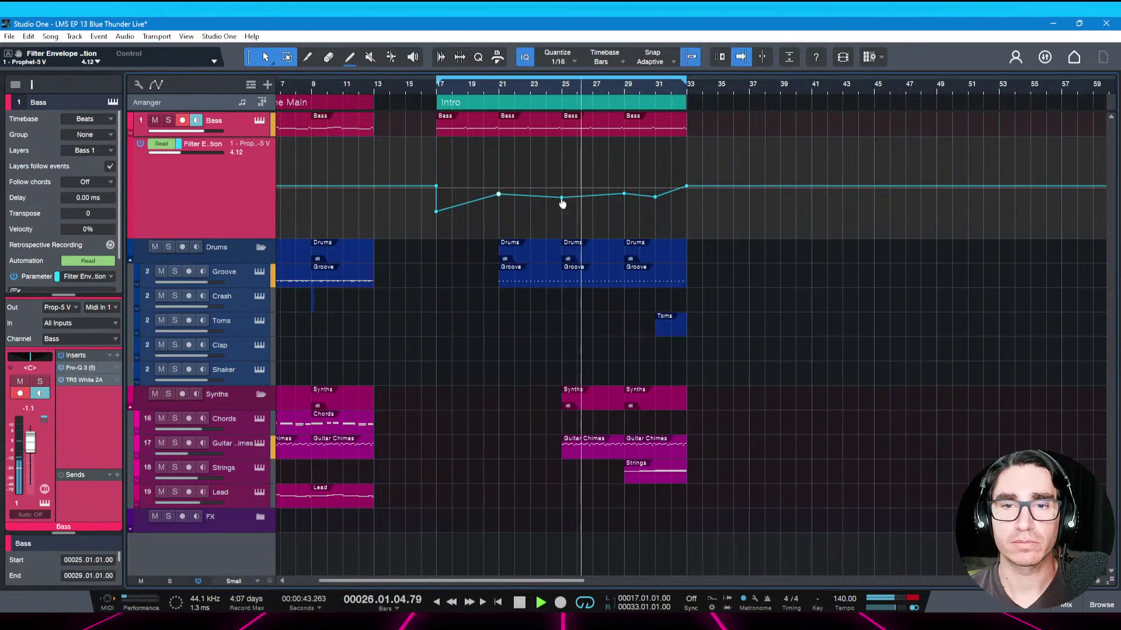
Lower the Bass automation points around bars 25, 29 and 31, curve the rise into bar 33, and replay the Intro
drag(561, 199, 625, 200)
click(638, 196)
click(670, 192)
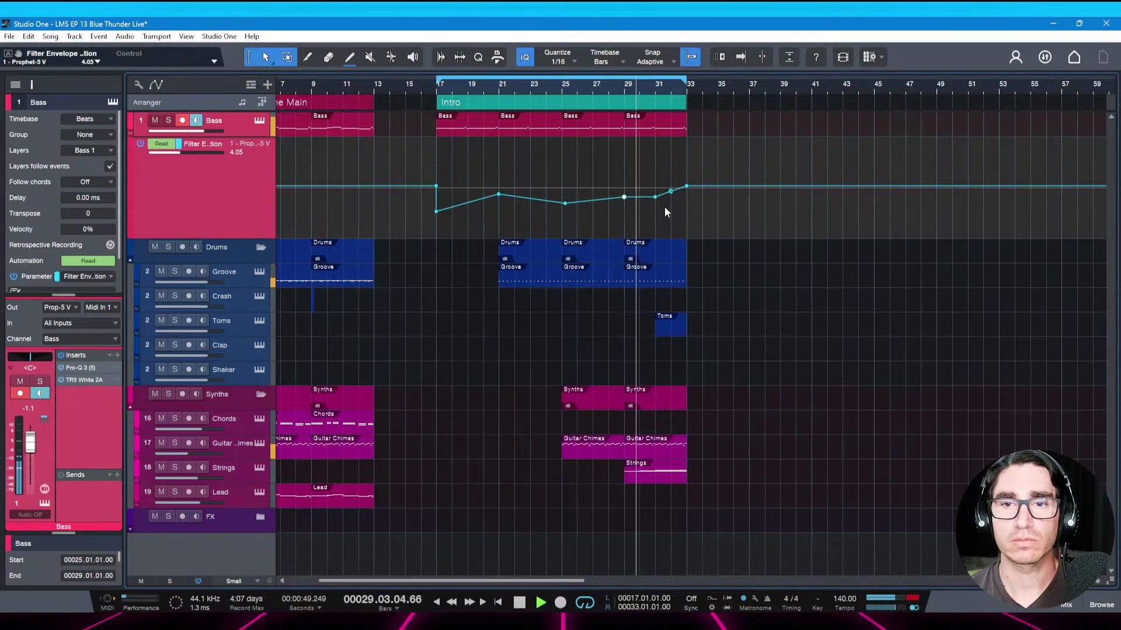
drag(658, 202, 671, 194)
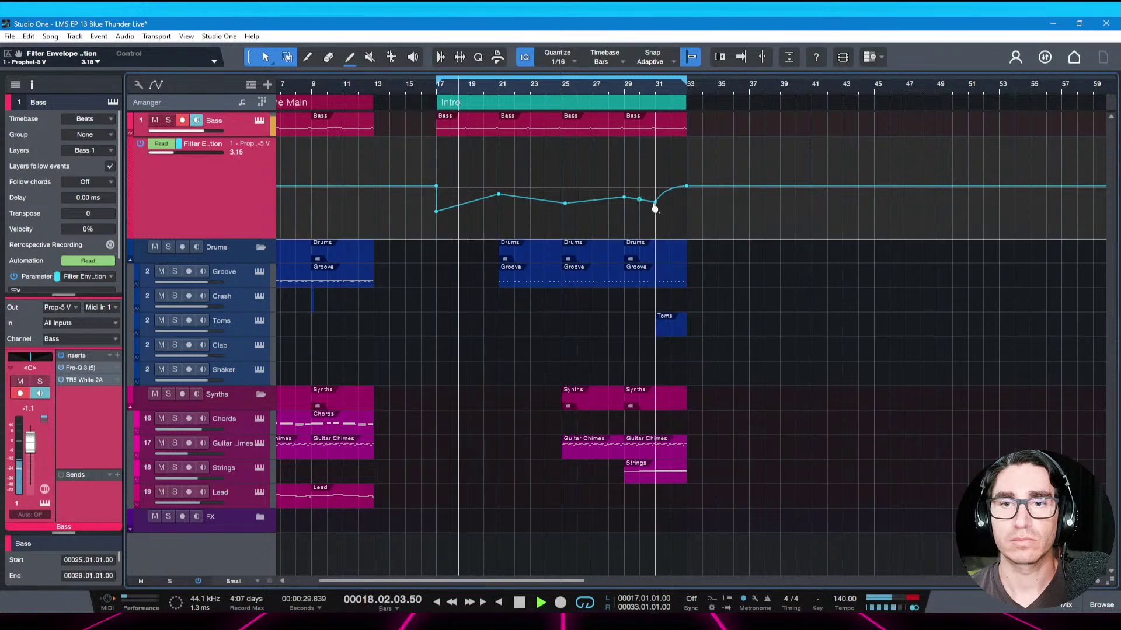
key(space)
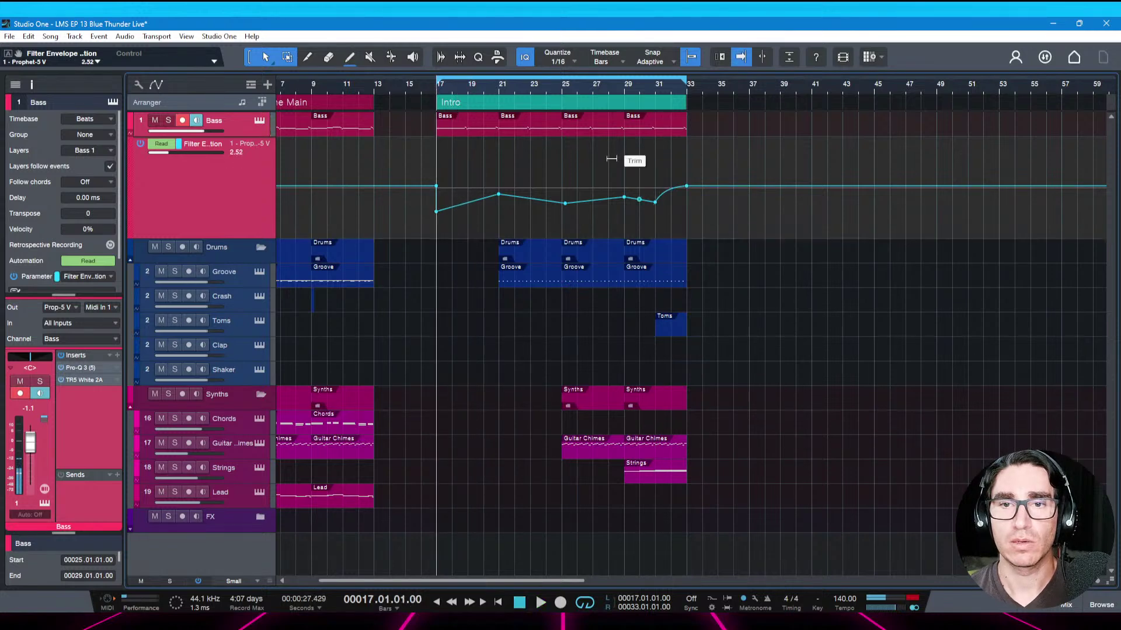
click(609, 212)
key(space)
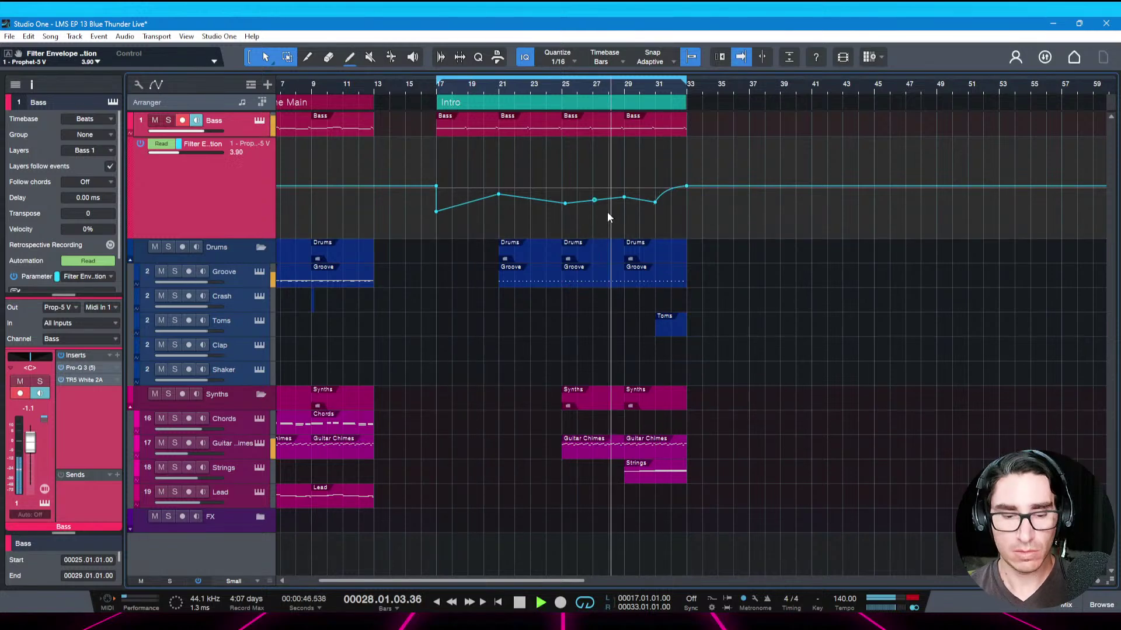
Solo the Bass, lower its filter envelope automation point at bar 31 to about 2.76, and replay the Intro
key(s)
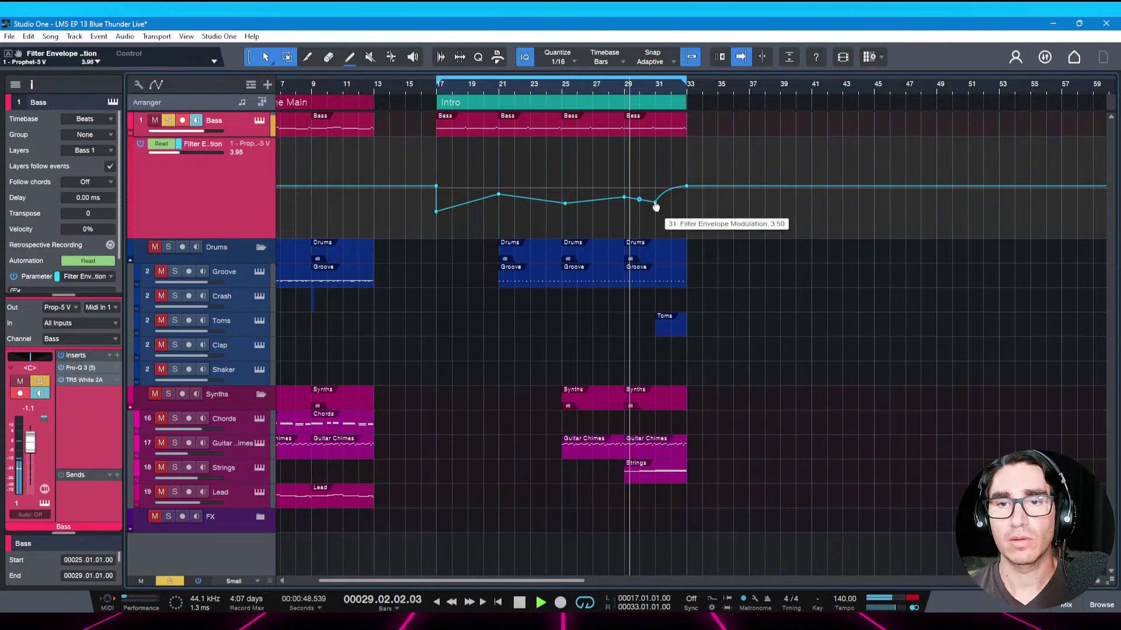
drag(655, 207, 654, 214)
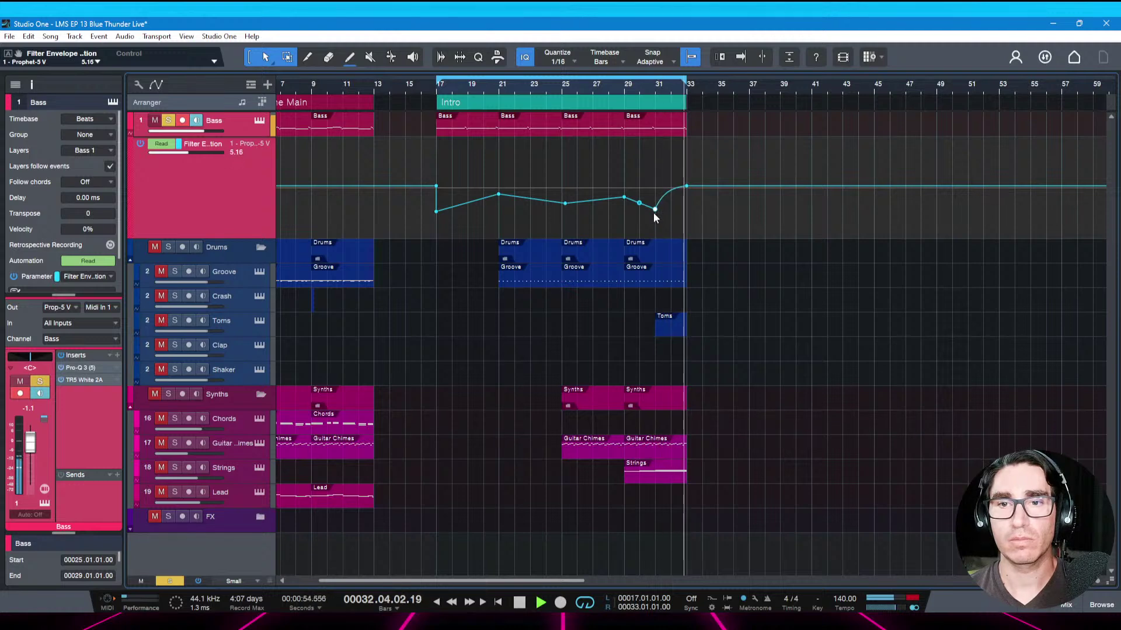
key(space)
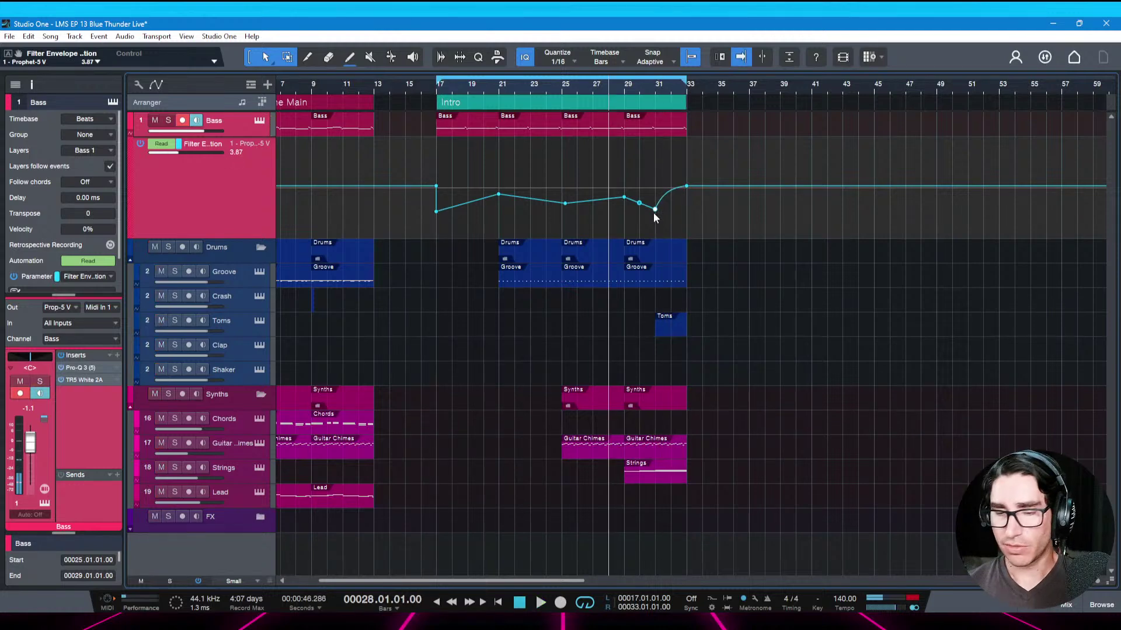
key(space)
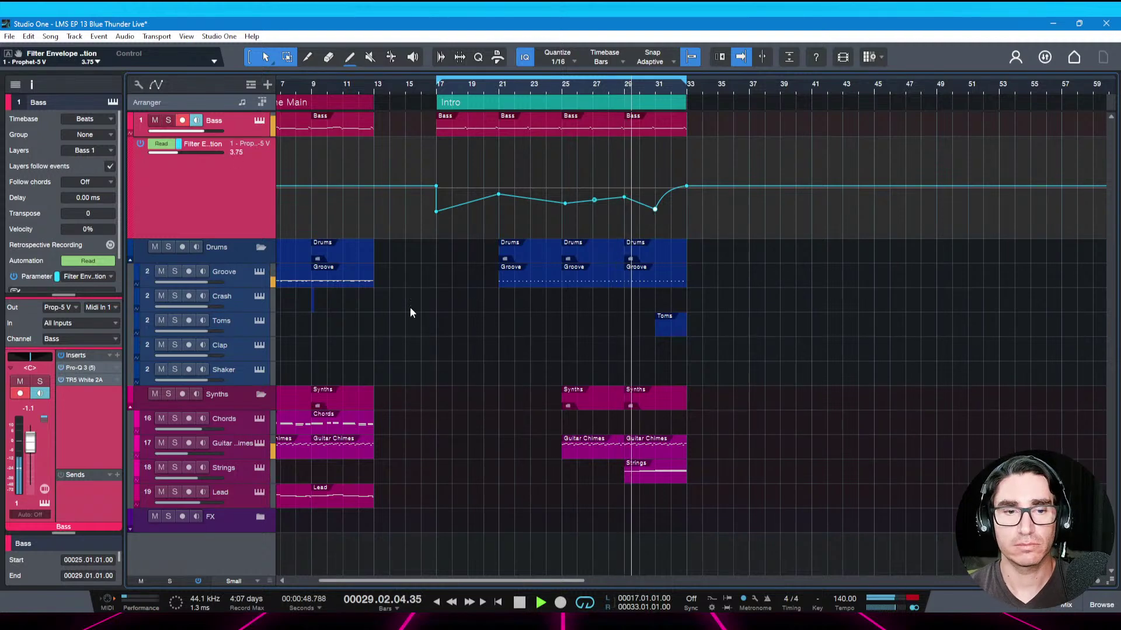
Set the Strings track volume to -6.0 dB, save the song, and replay the Intro from about bar 25
click(240, 476)
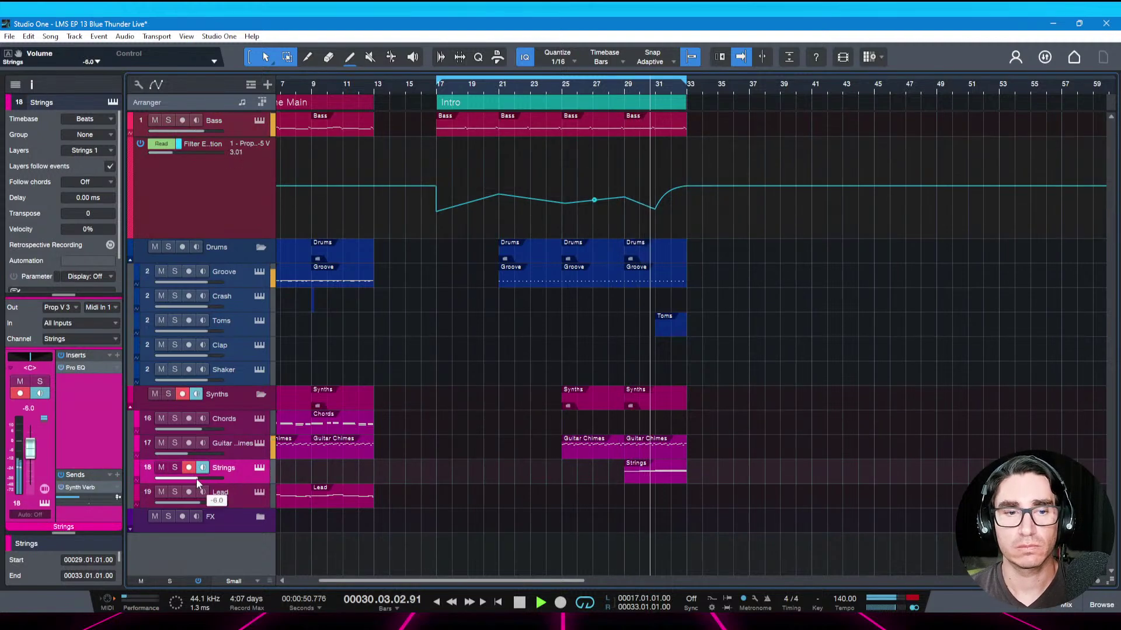
drag(196, 478, 197, 478)
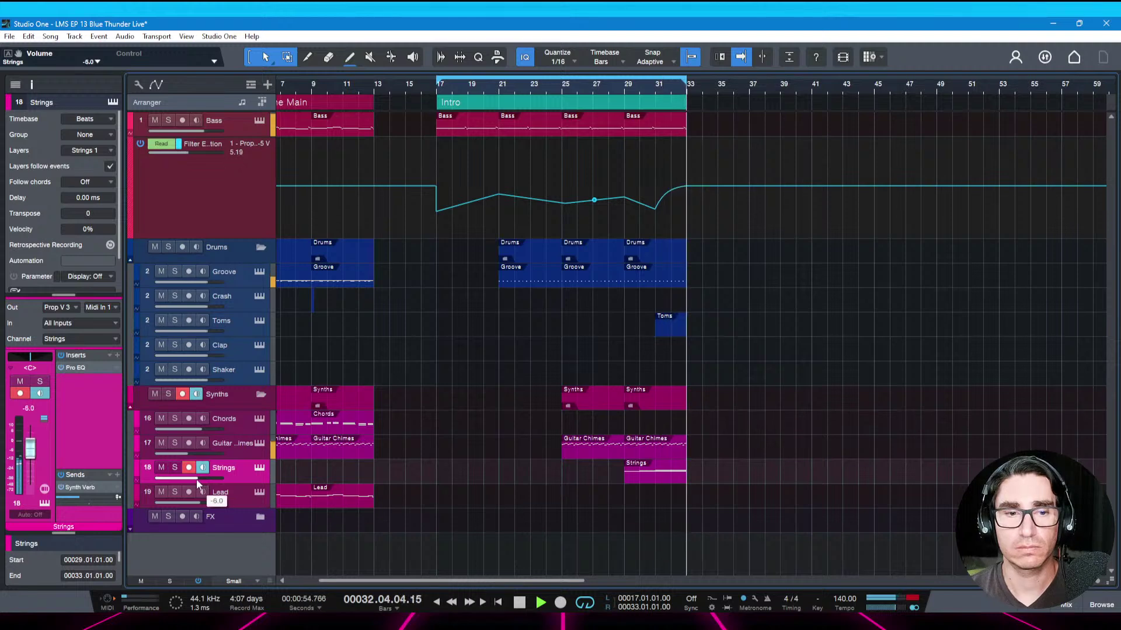
key(ctrl+s)
key(space)
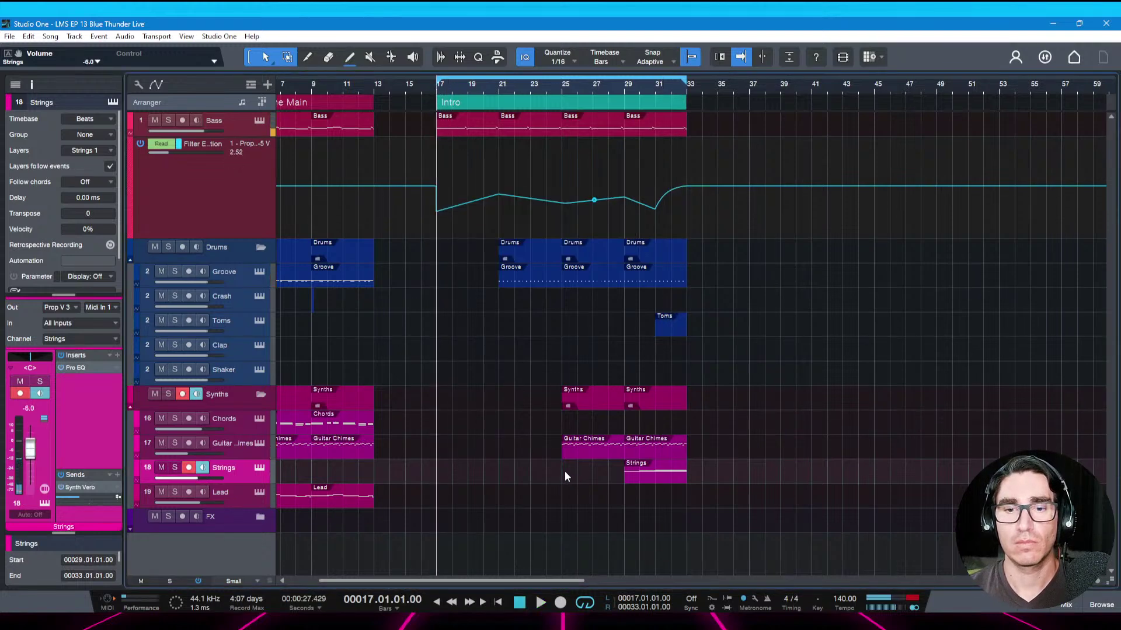
click(565, 477)
key(space)
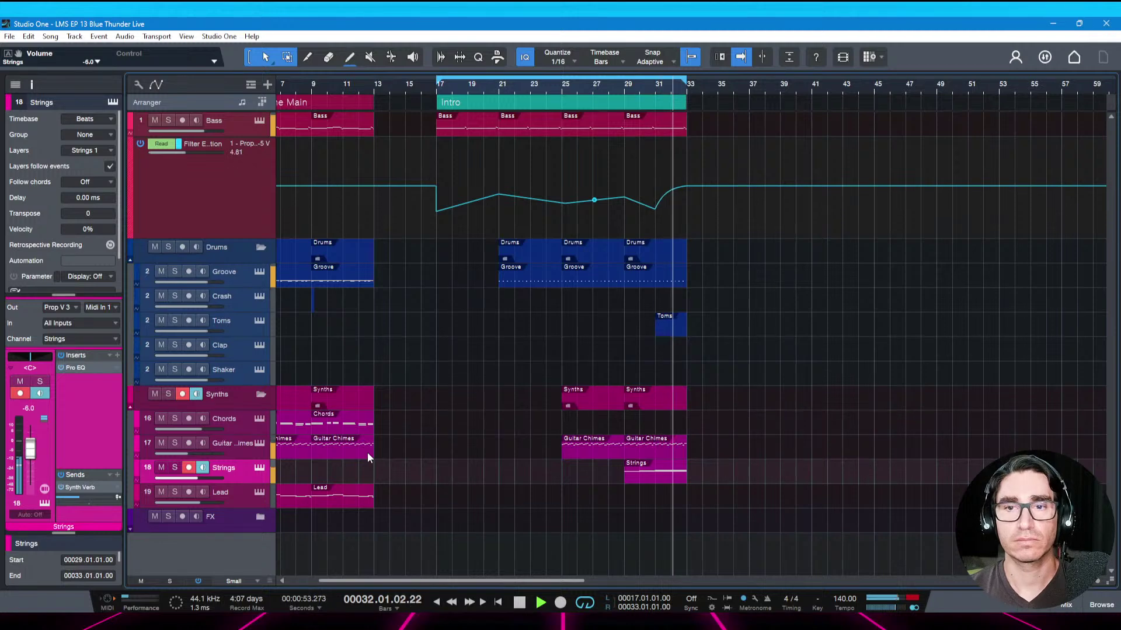
key(space)
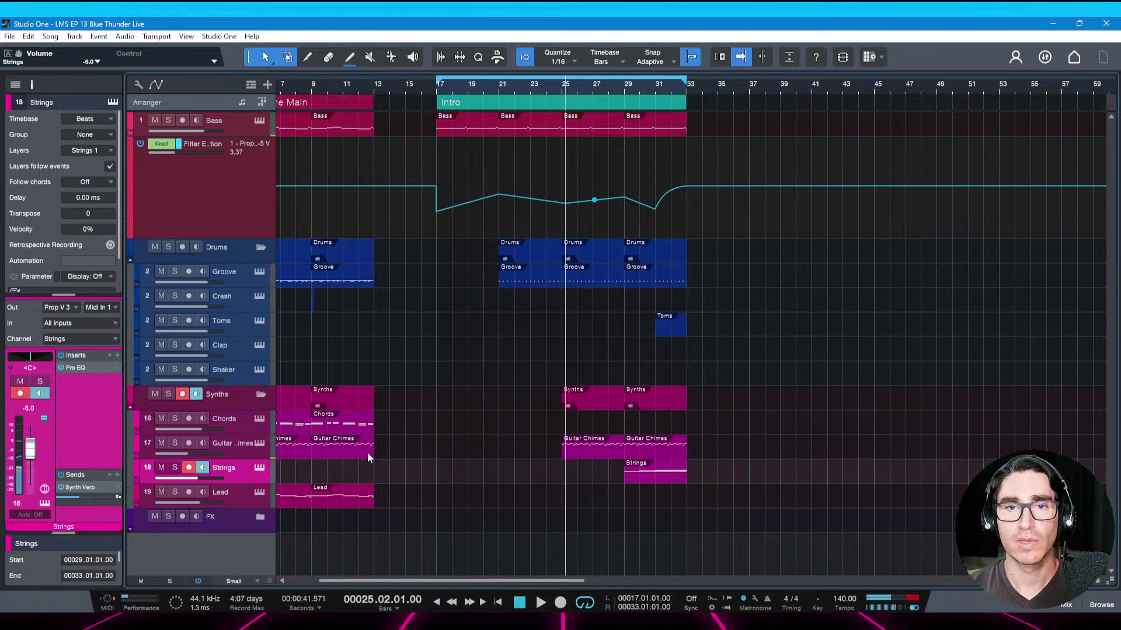
Play the end of the Intro from bar 29
drag(738, 90, 697, 95)
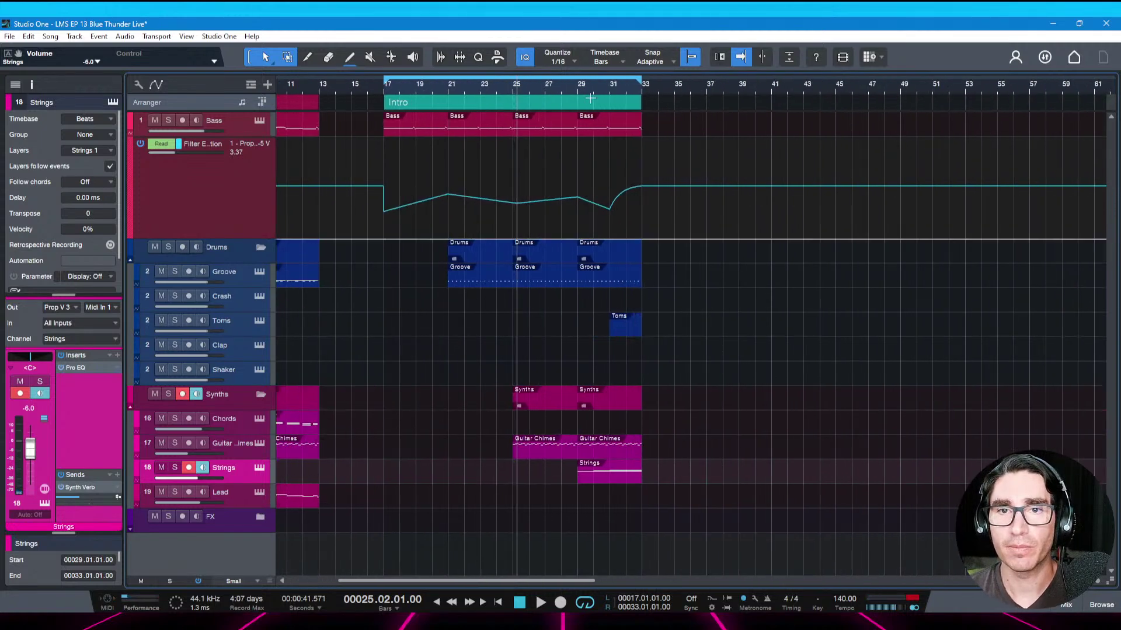
click(576, 86)
key(space)
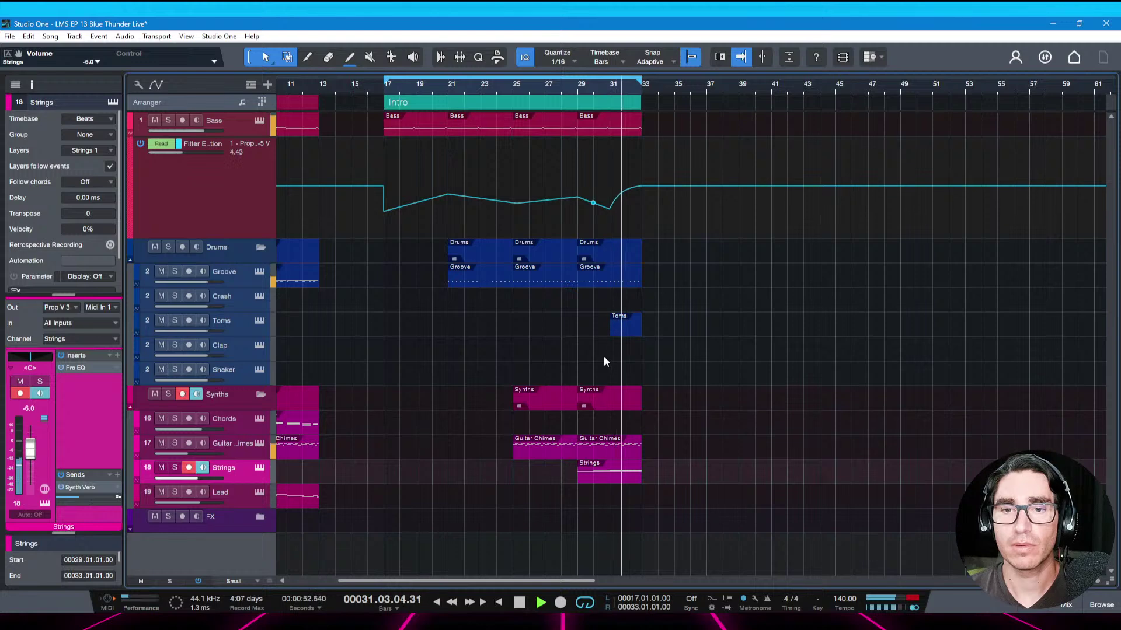
key(space)
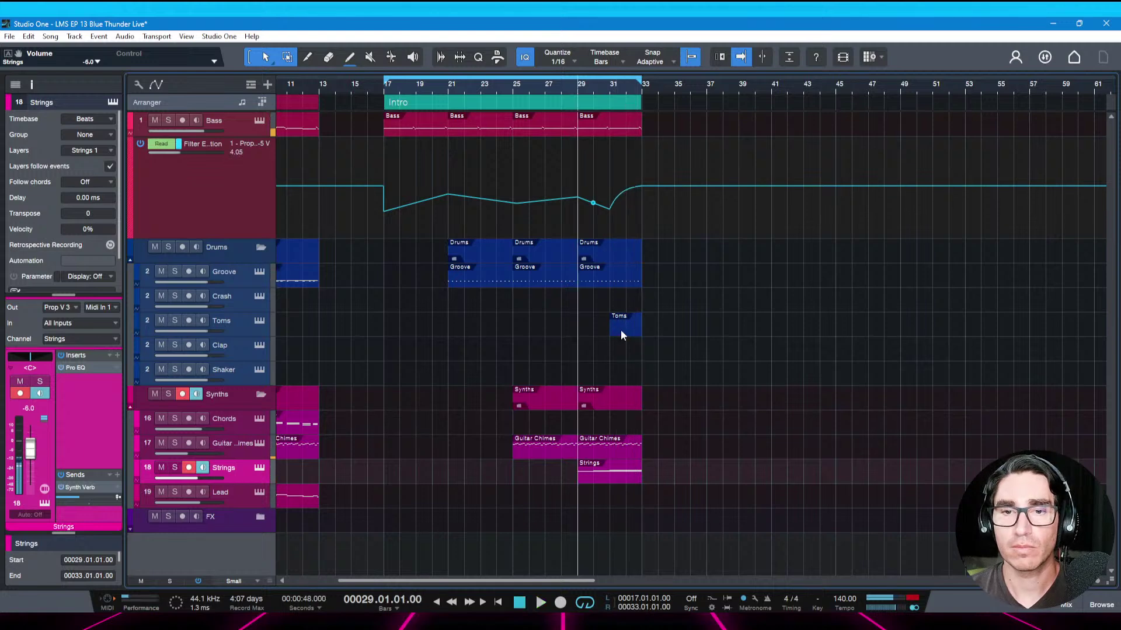
Set the loop range to the Toms event from bar 31 to 33, save the song, and open the event for editing
drag(623, 90, 604, 338)
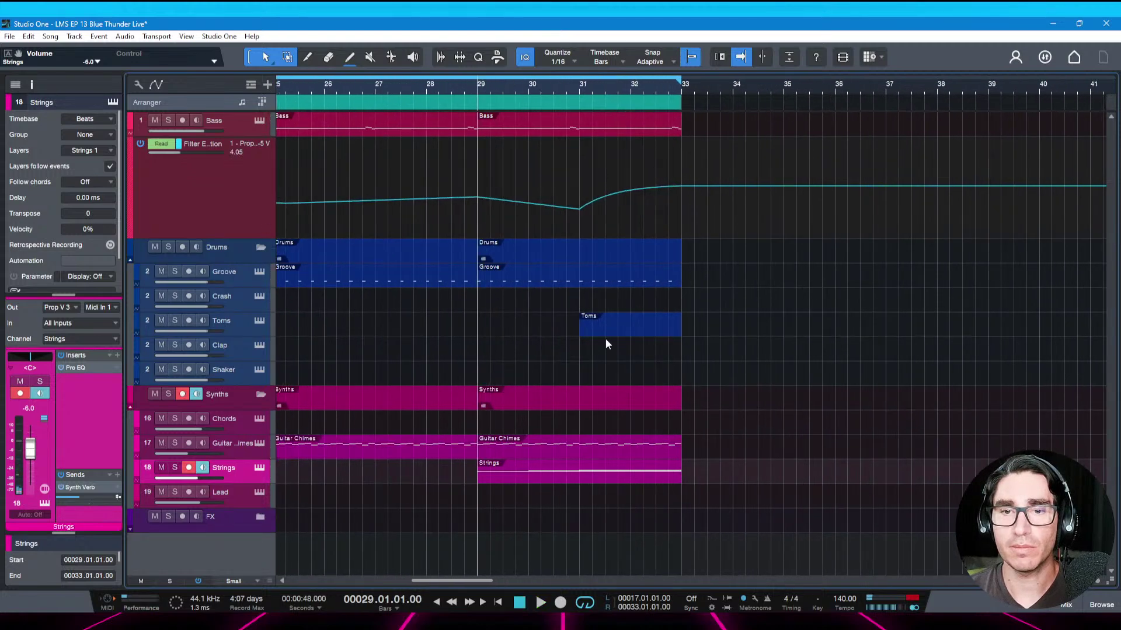
click(586, 336)
key(p)
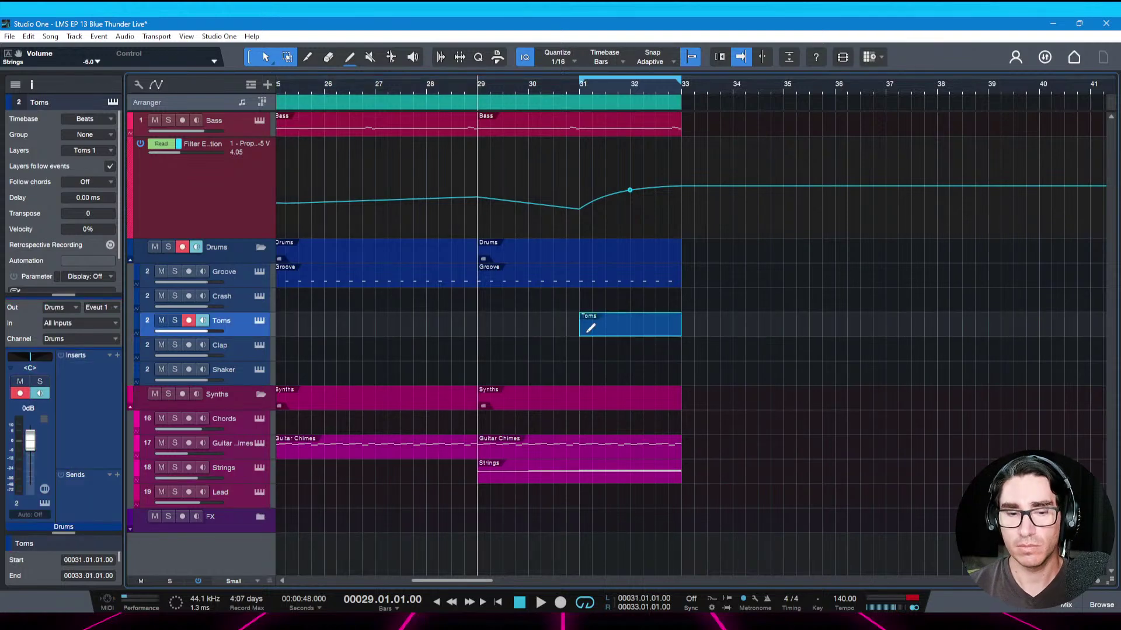
key(ctrl+s)
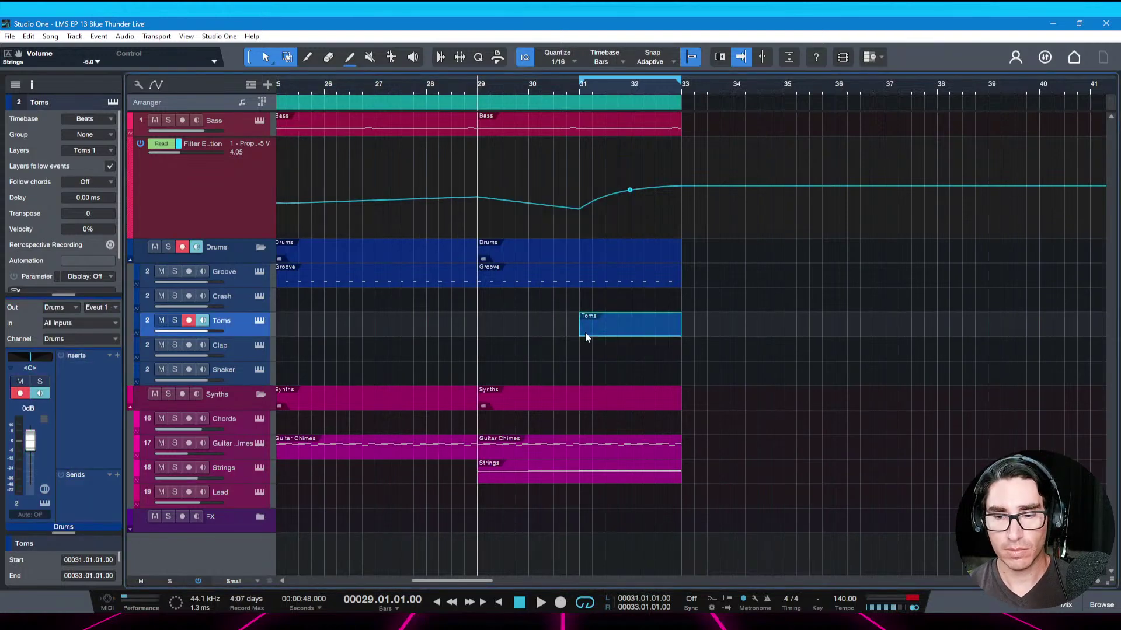
double_click(585, 332)
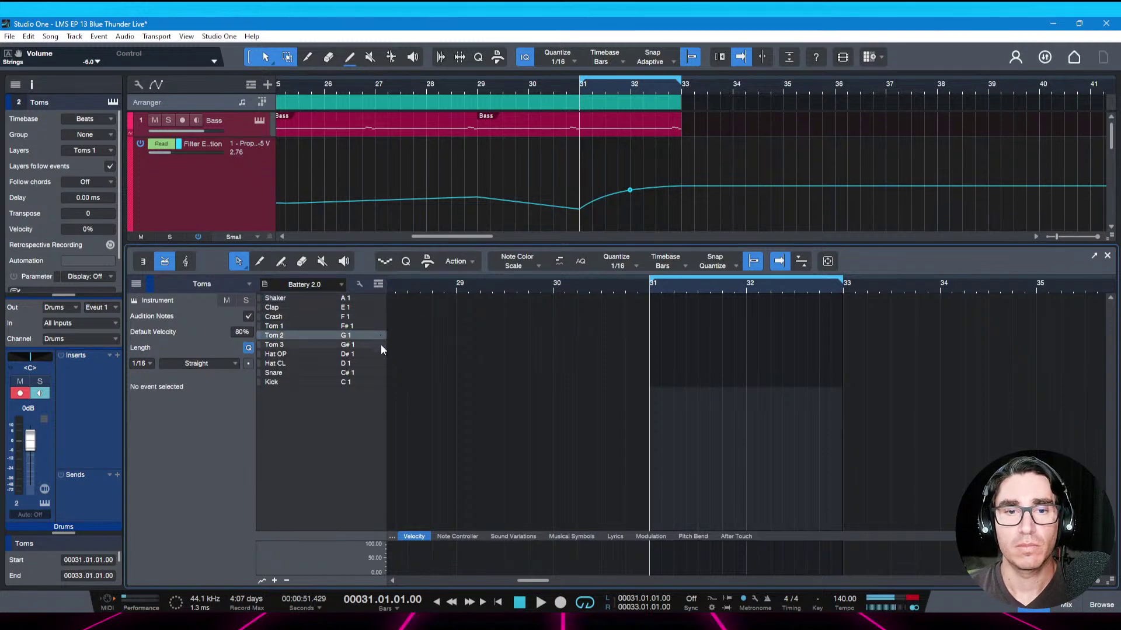
Audition the looped bars 31 to 33 repeatedly to find where the tom fill should start, and save the song
key(space)
key(ctrl+s)
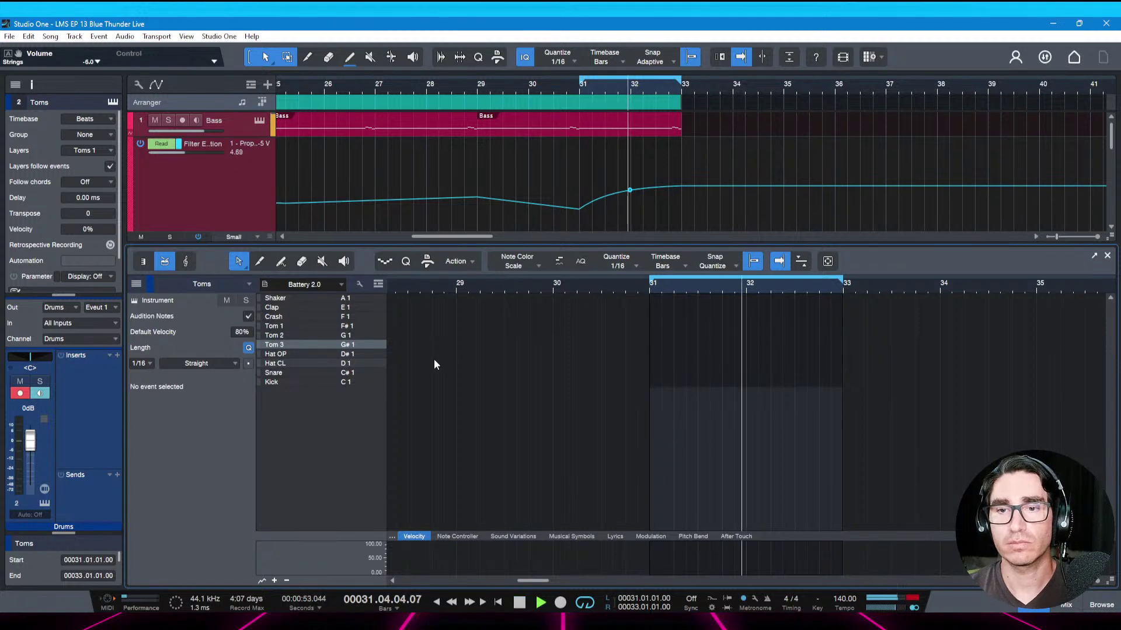
key(space)
key(space)
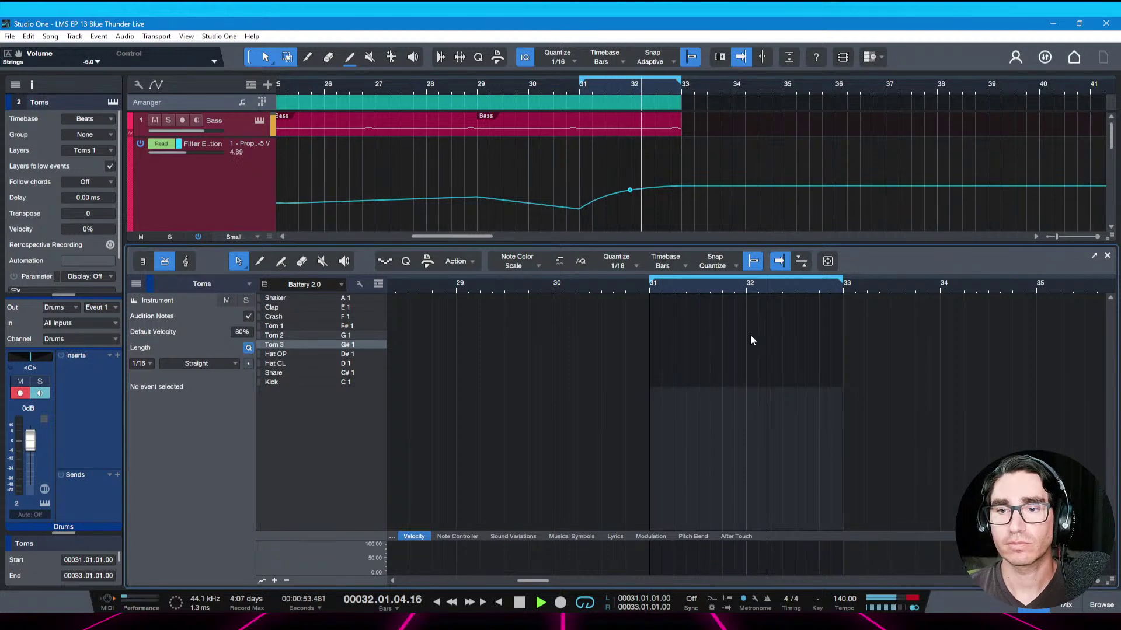
key(space)
key(space)
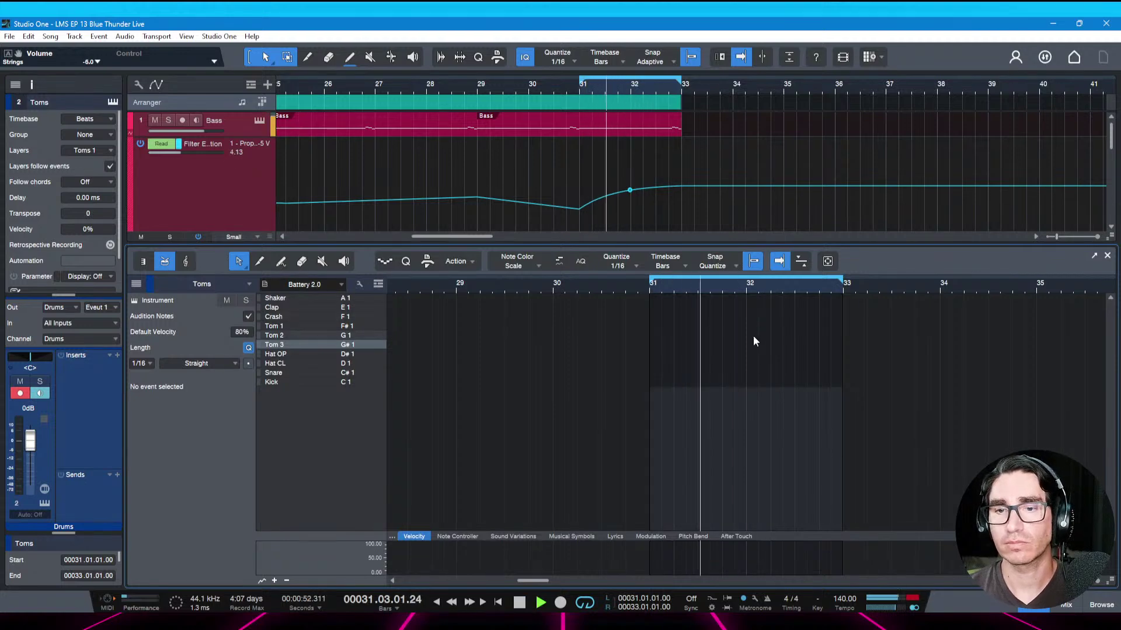
key(space)
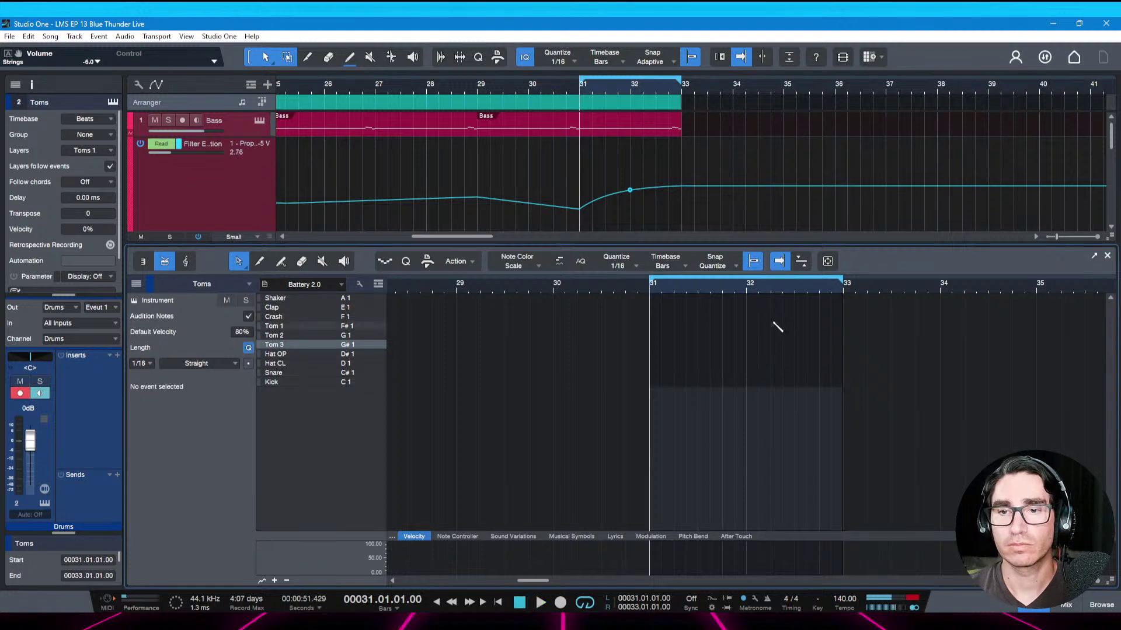
Draw an eighth-note fill from 32.2 with three Tom 1, one Tom 2 and two Tom 3 hits, and audition the Toms soloed
click(770, 327)
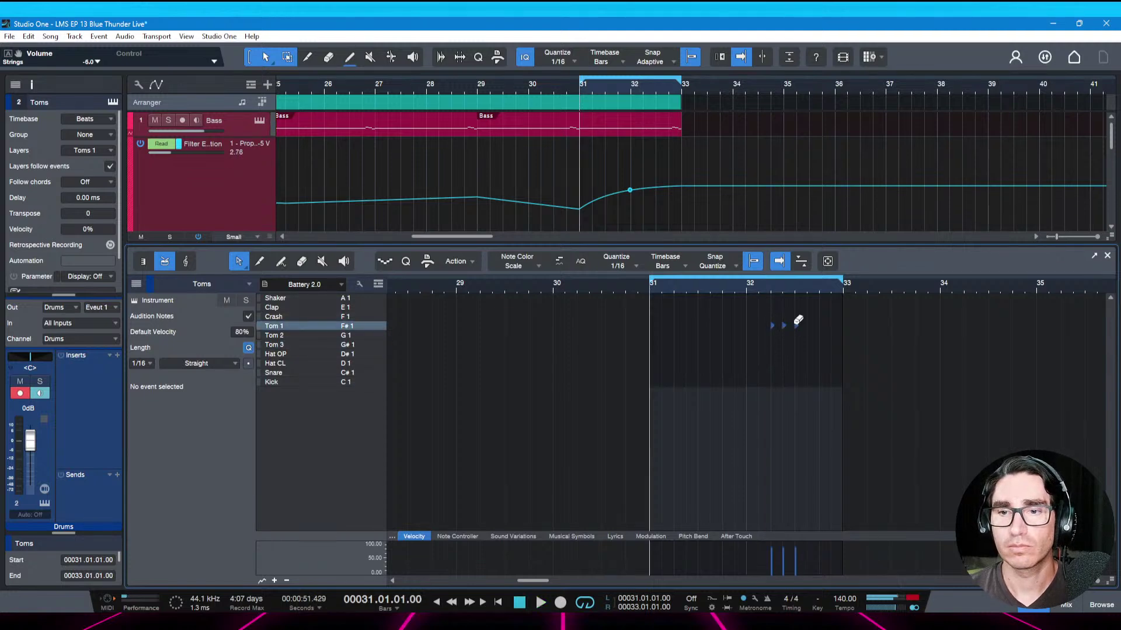
click(808, 335)
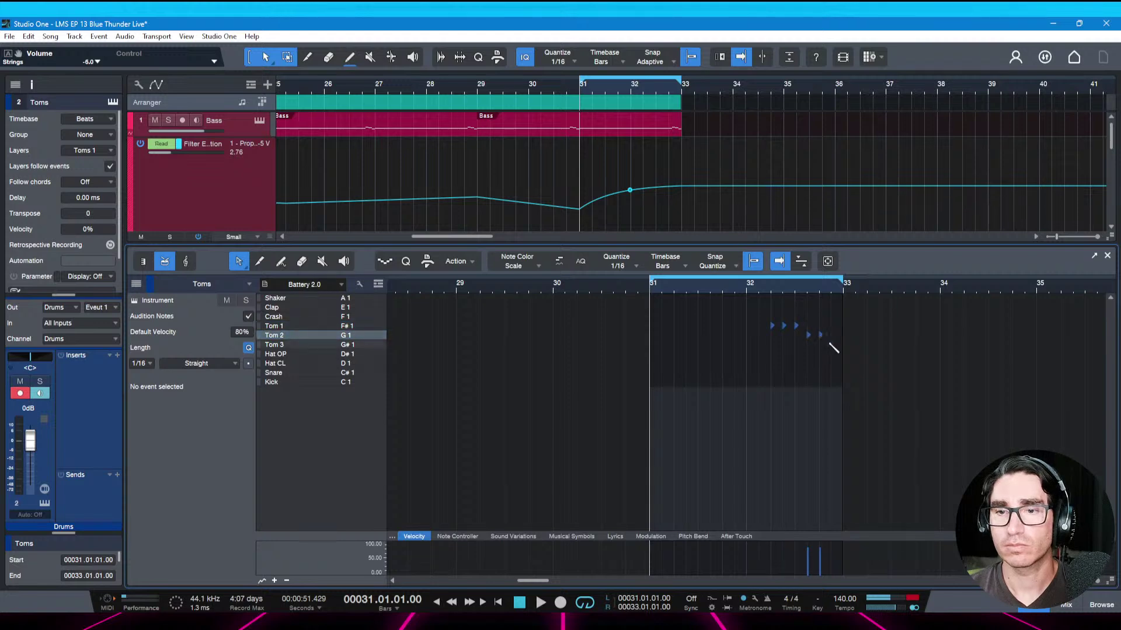
click(832, 345)
click(820, 344)
key(space)
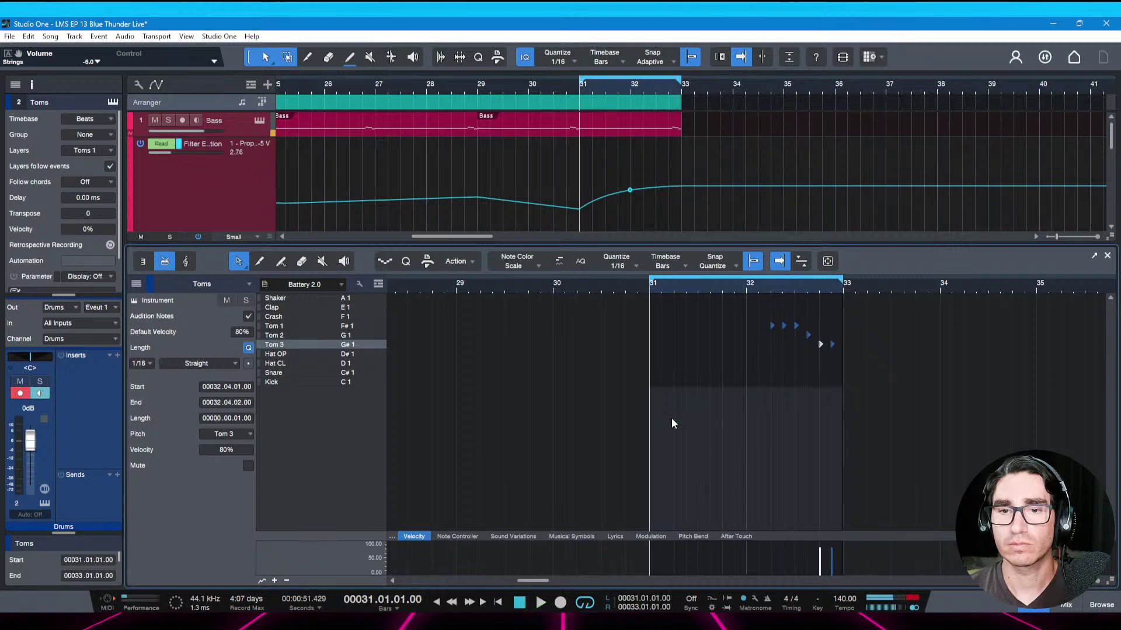
key(s)
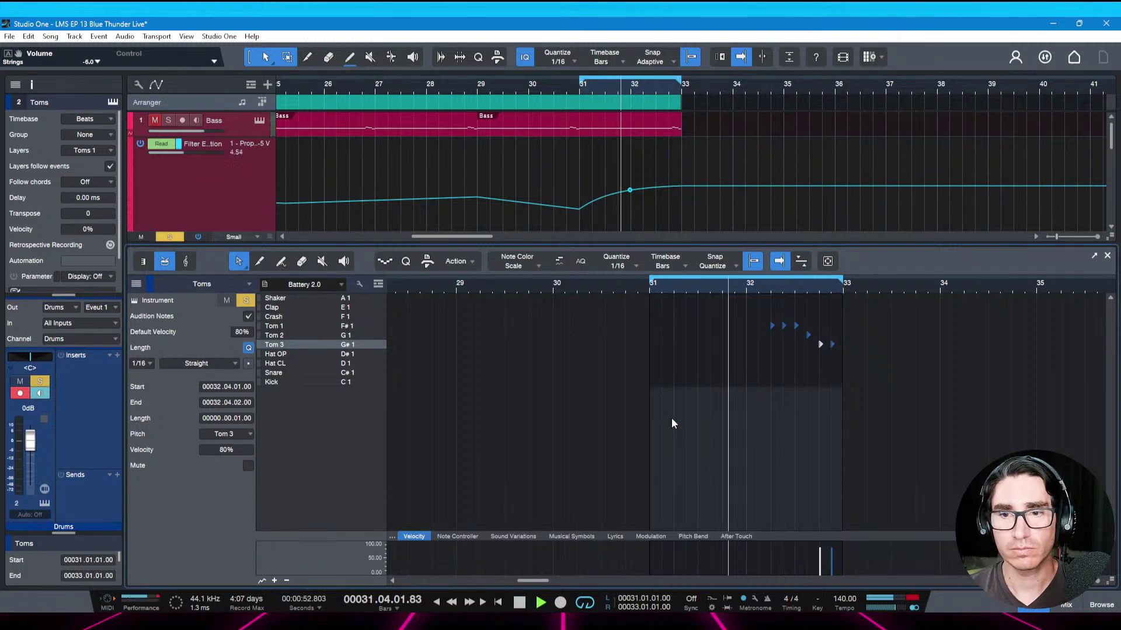
key(space)
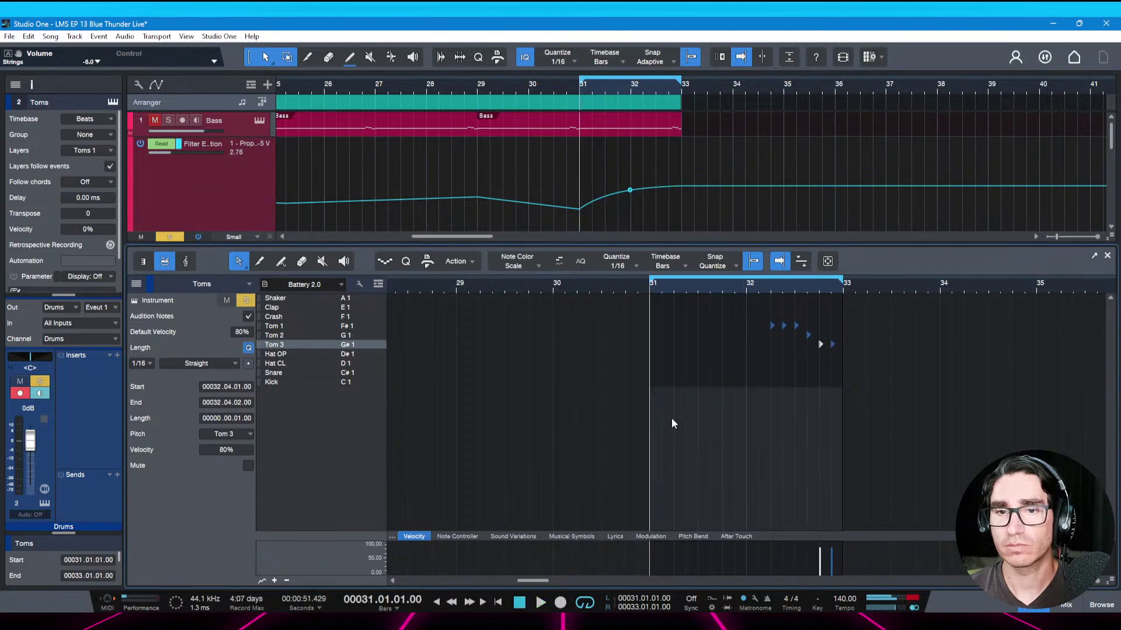
Add sixteenth-note Tom 1 hits in the gaps between 32.2 and 32.3 while auditioning the loop with the other tracks
drag(785, 297, 748, 310)
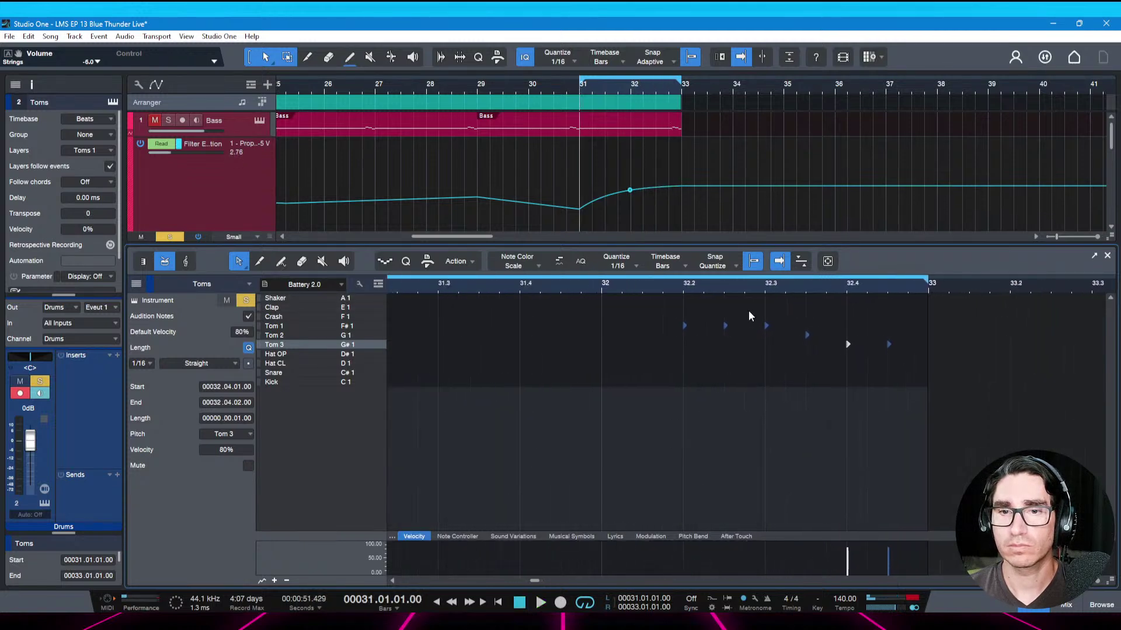
key(space)
key(space)
key(space)
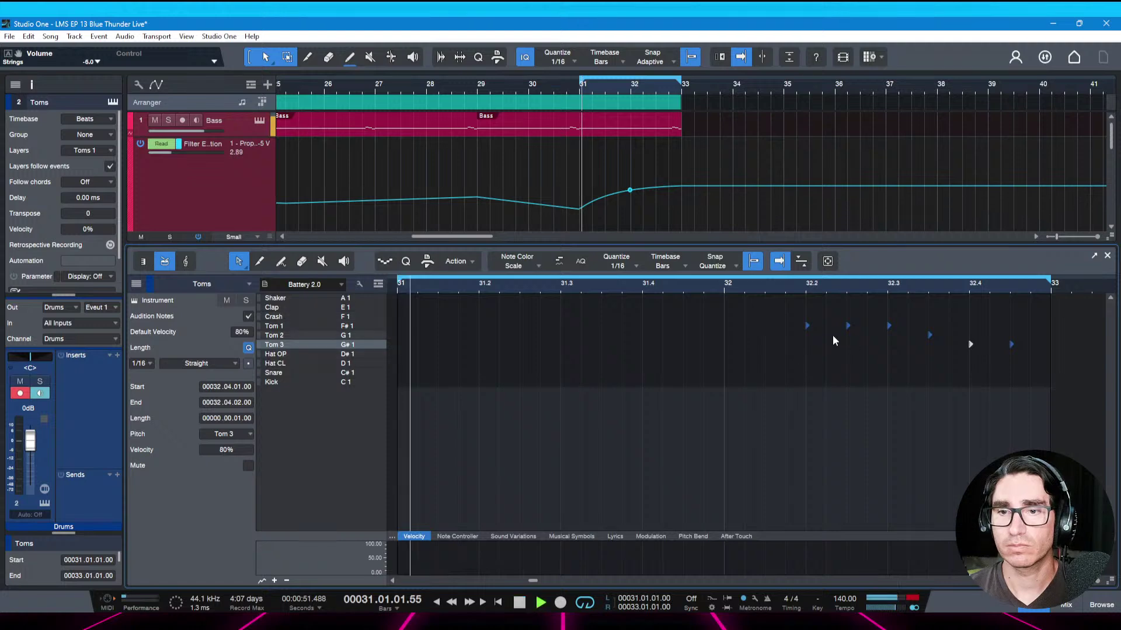
ctrl+click(829, 326)
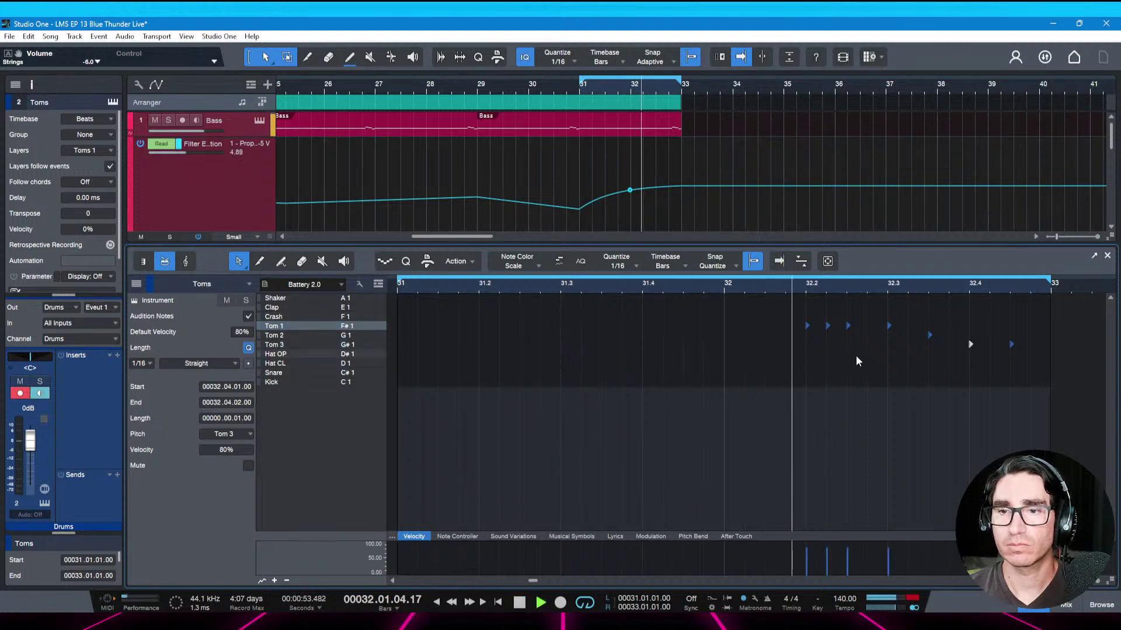
key(space)
key(f)
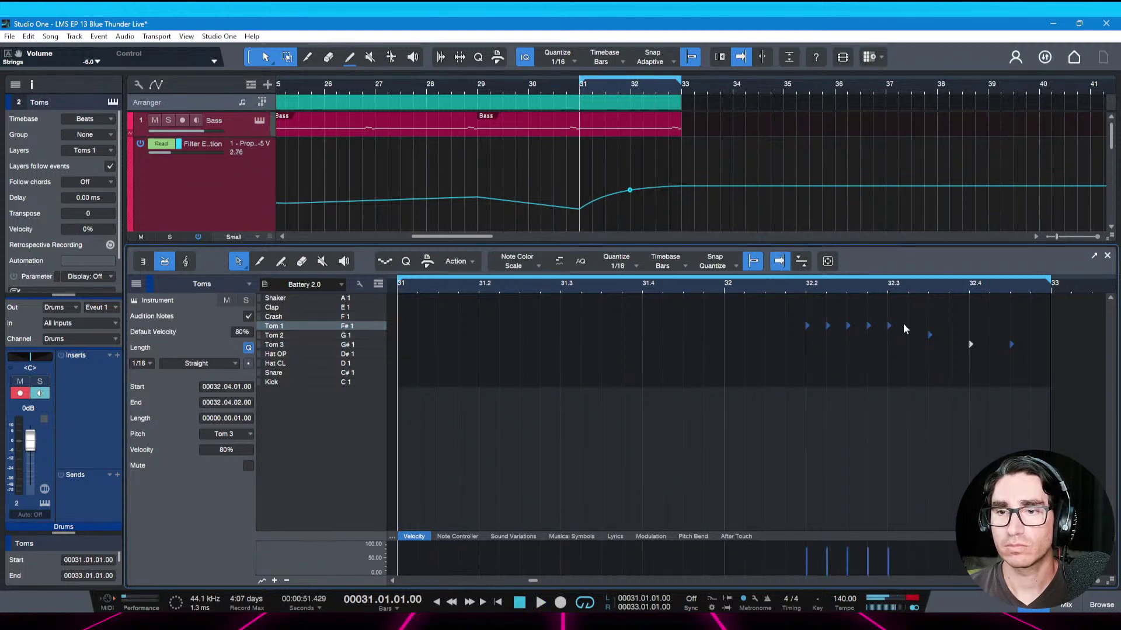
Extend the fill with extra sixteenth hits after 32.3 and move every Tom 1 hit after the first three down to Tom 2
drag(880, 320, 917, 331)
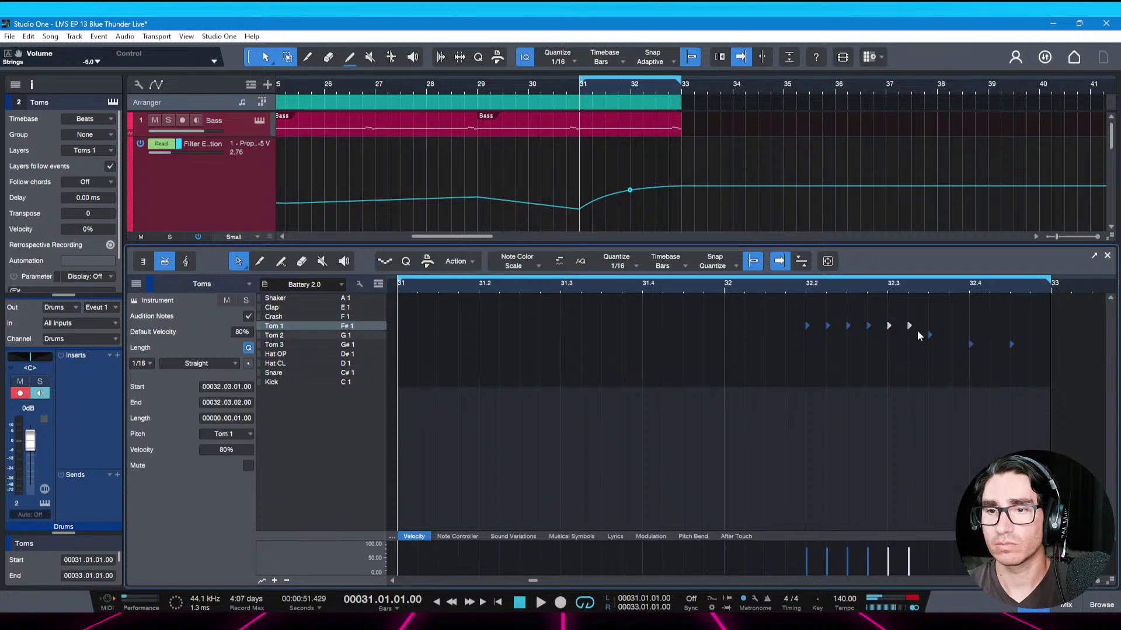
key(Down)
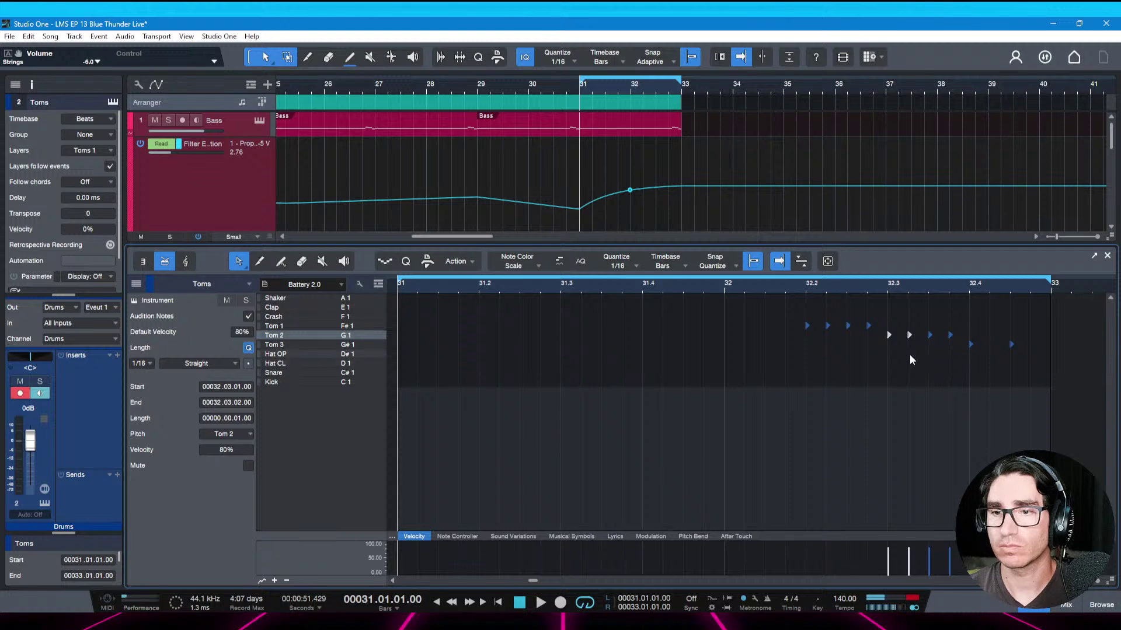
click(866, 325)
key(Down)
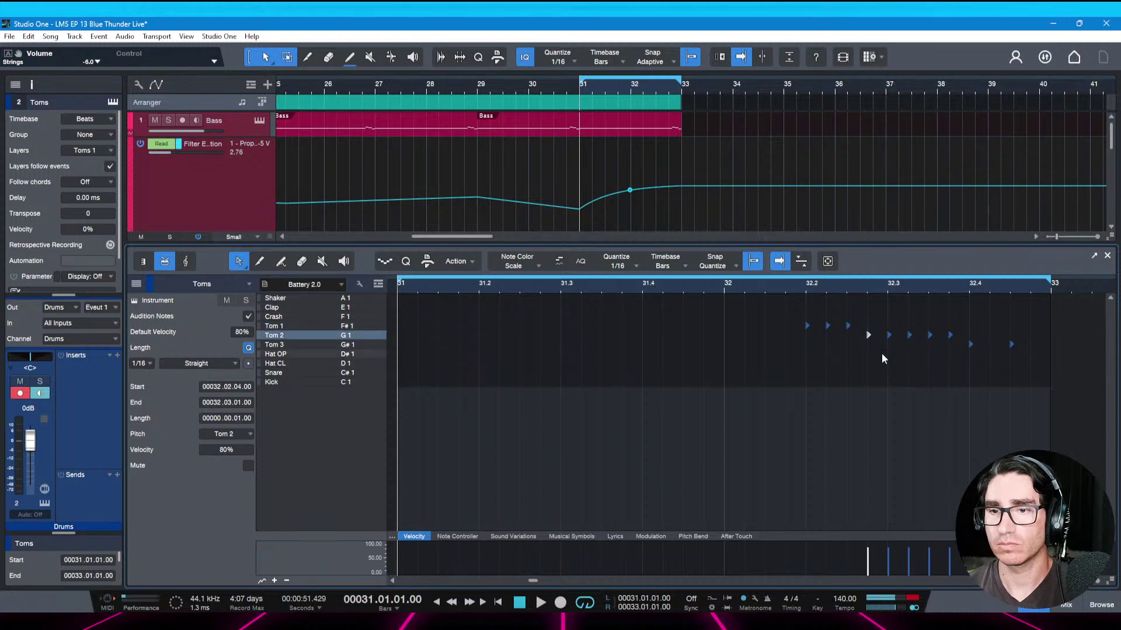
Move the last Tom 2 hit before 32.4 to Tom 3, fill the remaining sixteenths up to bar 33 with Tom 3, and play the fill
click(949, 335)
key(Down)
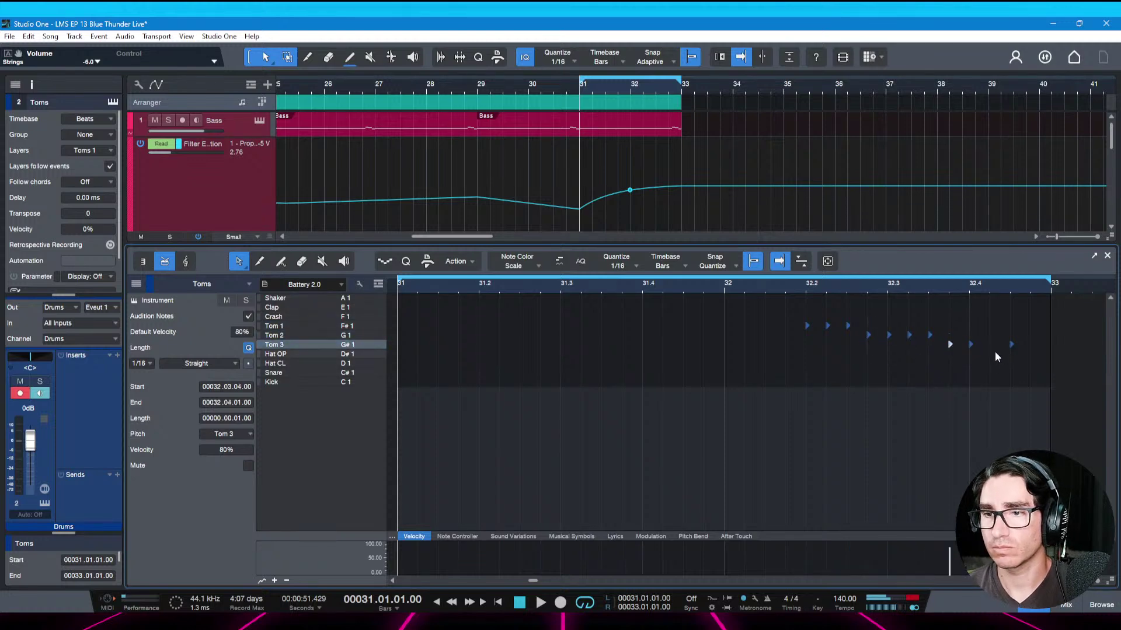
key(space)
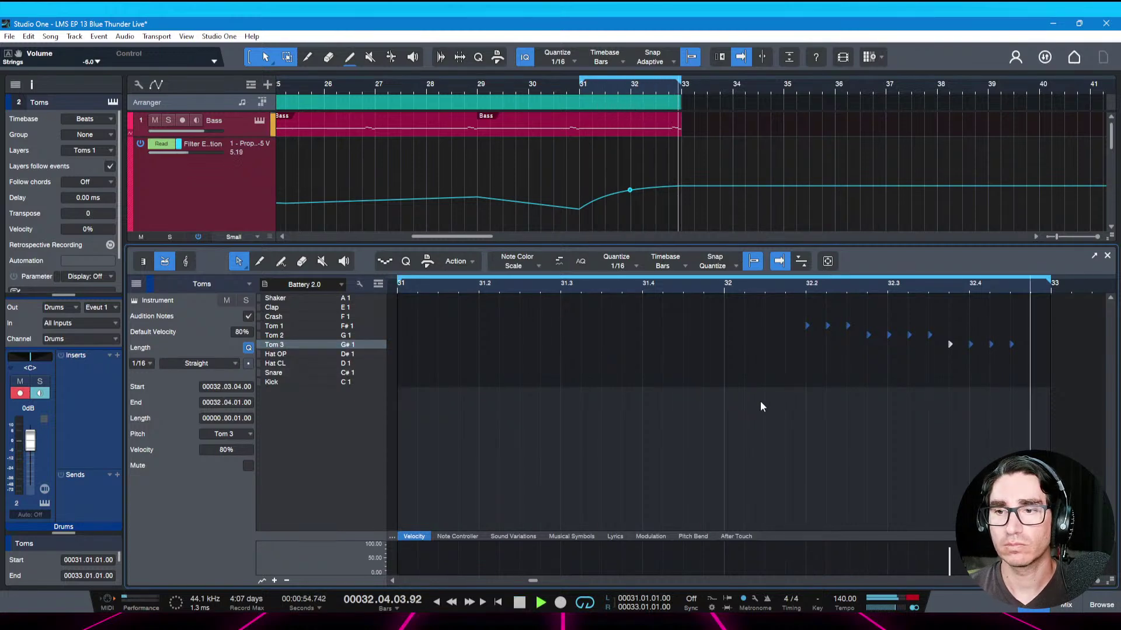
key(space)
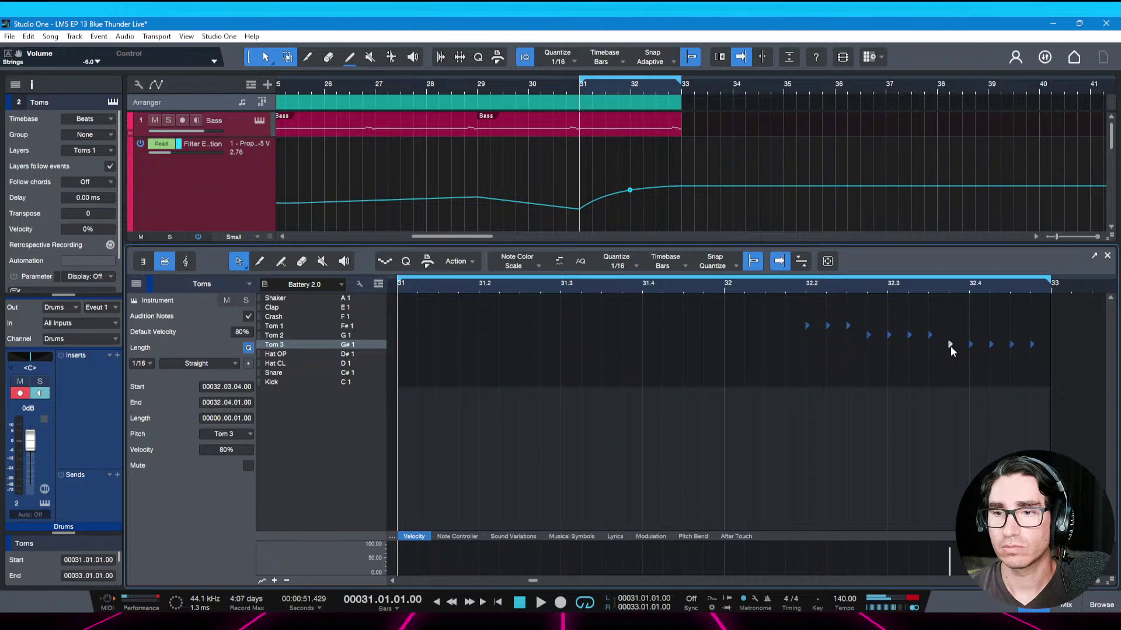
Move the hit just before 32.4 to Tom 2 and the hit just before 32.3 to Tom 1, checking the fill in playback and saving
key(Down)
key(space)
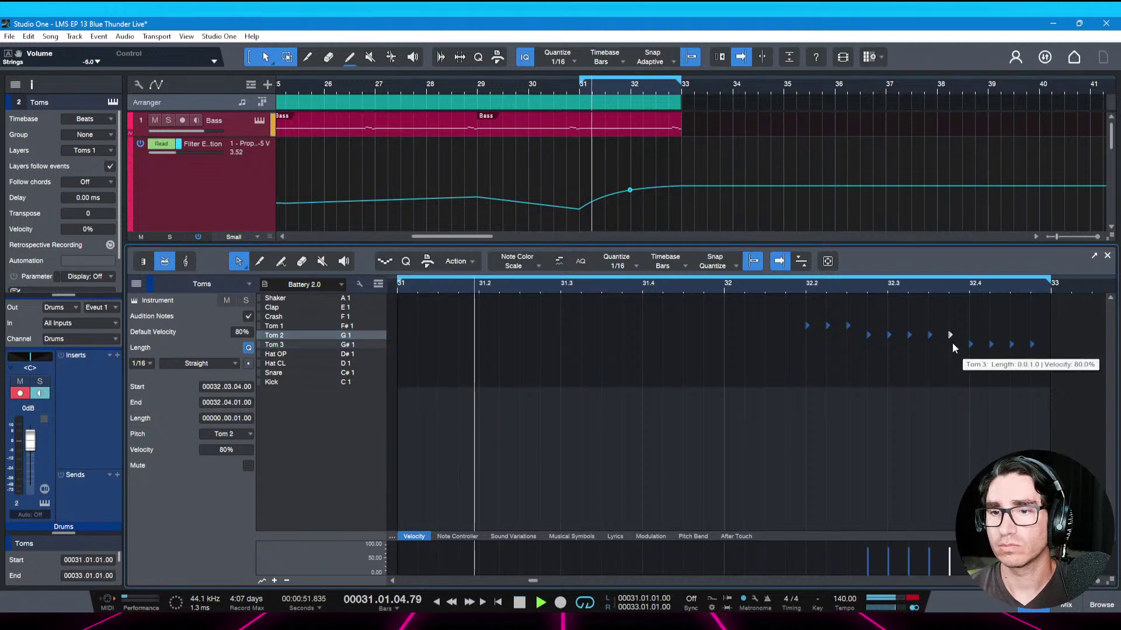
key(space)
key(Up)
key(space)
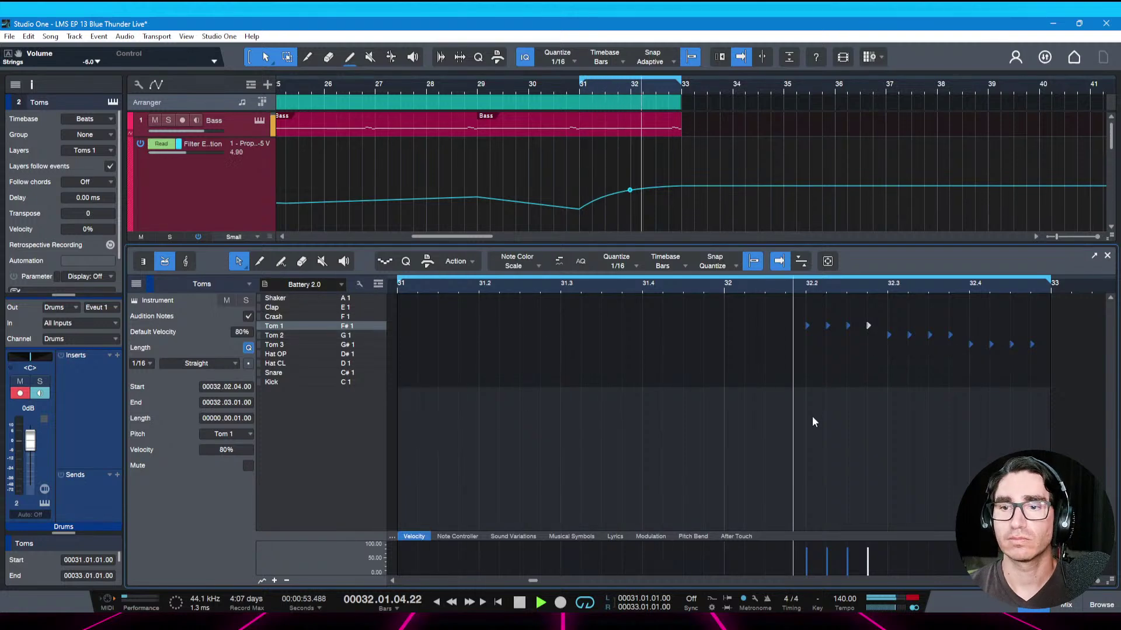
key(ctrl+s)
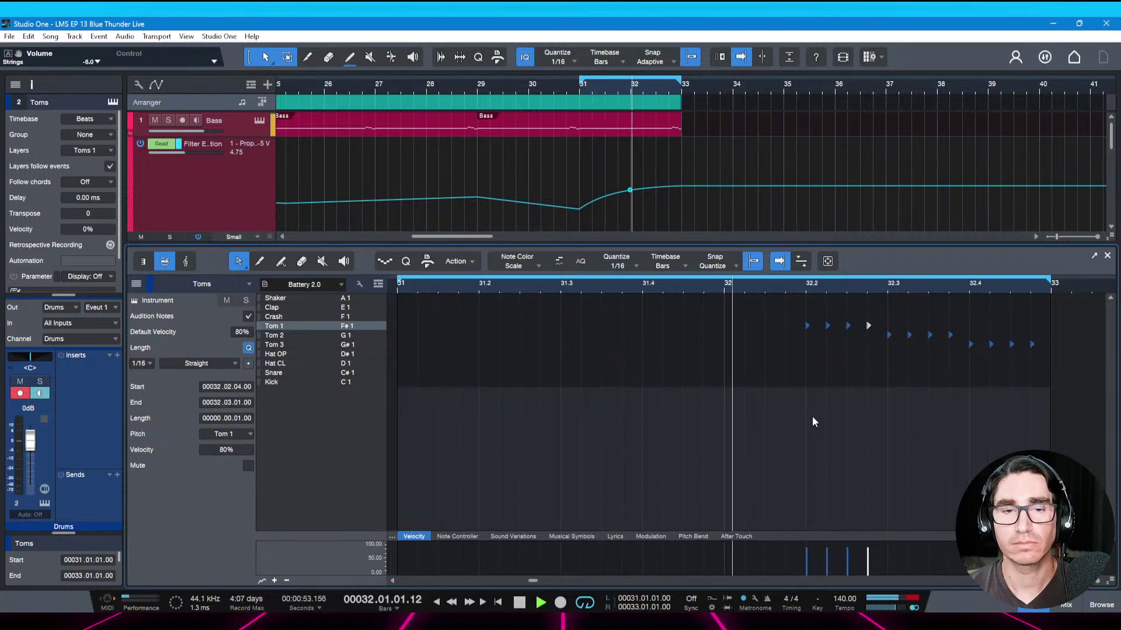
Lower the Tom 3 channel fader to -0.8 dB in the mixer during playback and save the song
key(F3)
key(ctrl+s)
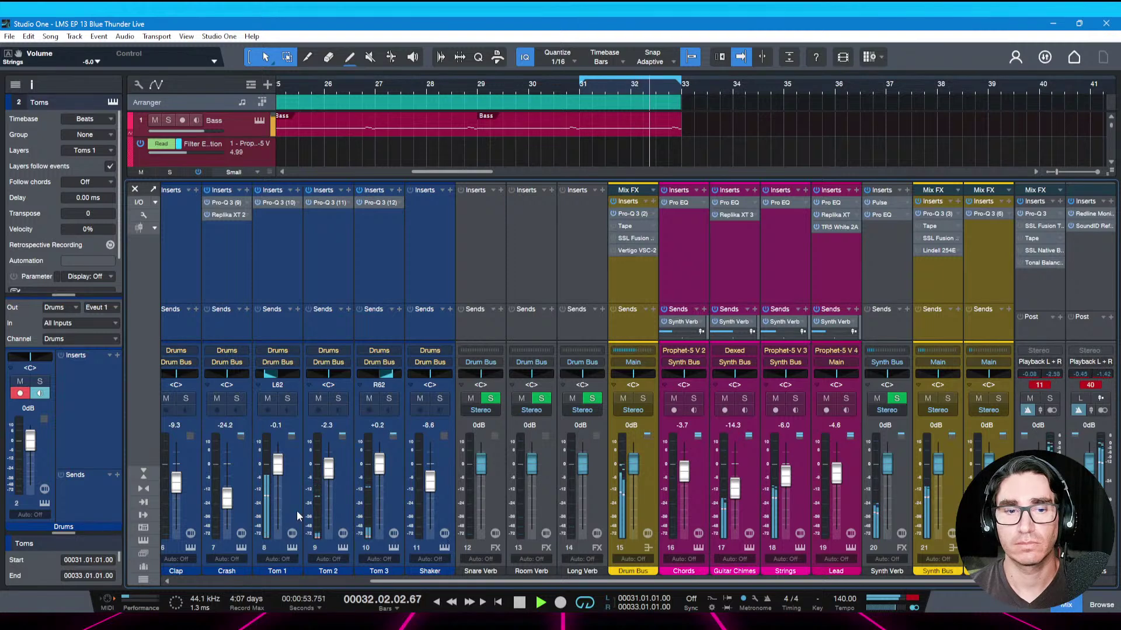
scroll(377, 474, down, 1)
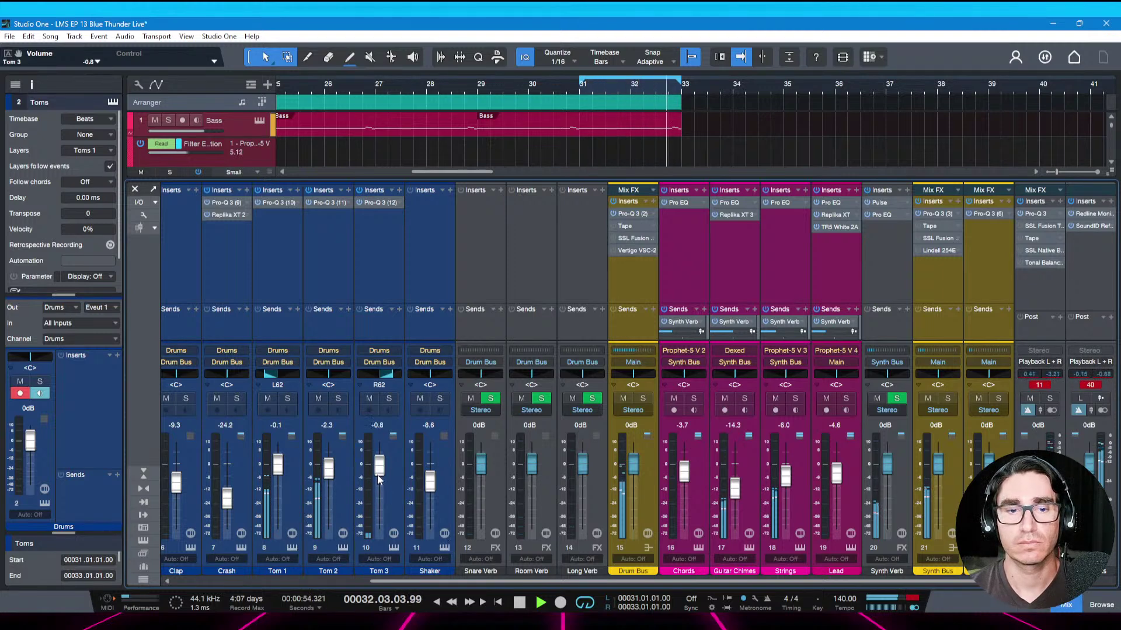
key(space)
key(ctrl+s)
Add a VCA for the Tom 1, Tom 2 and Tom 3 channels, name it Toms VCA and save
drag(401, 581, 341, 585)
click(380, 475)
ctrl+click(425, 482)
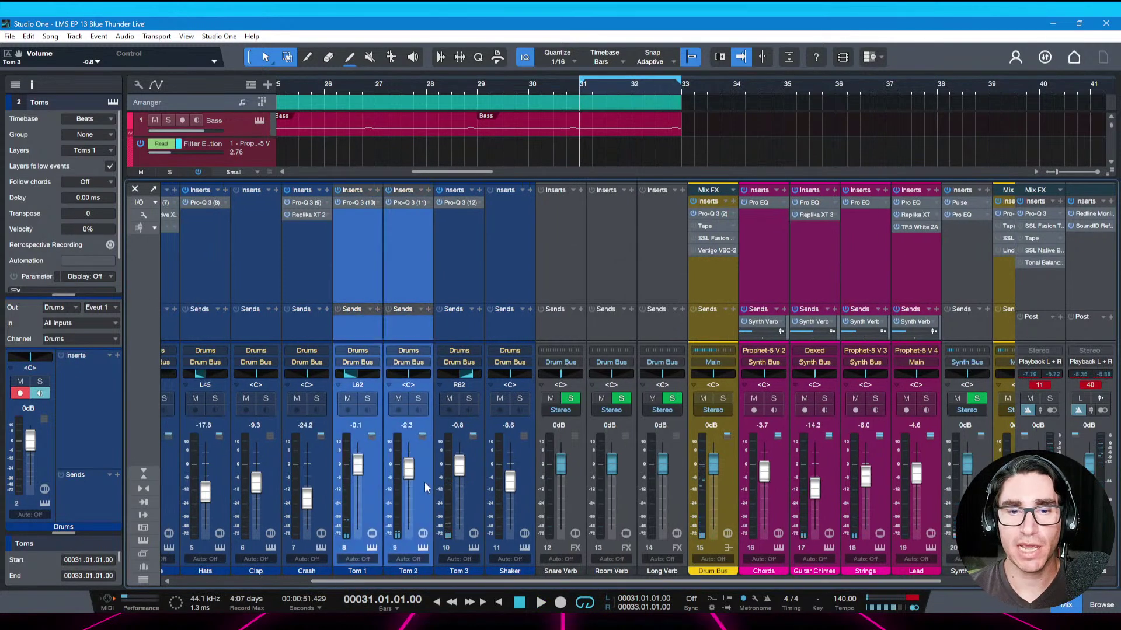
ctrl+click(472, 483)
right_click(471, 483)
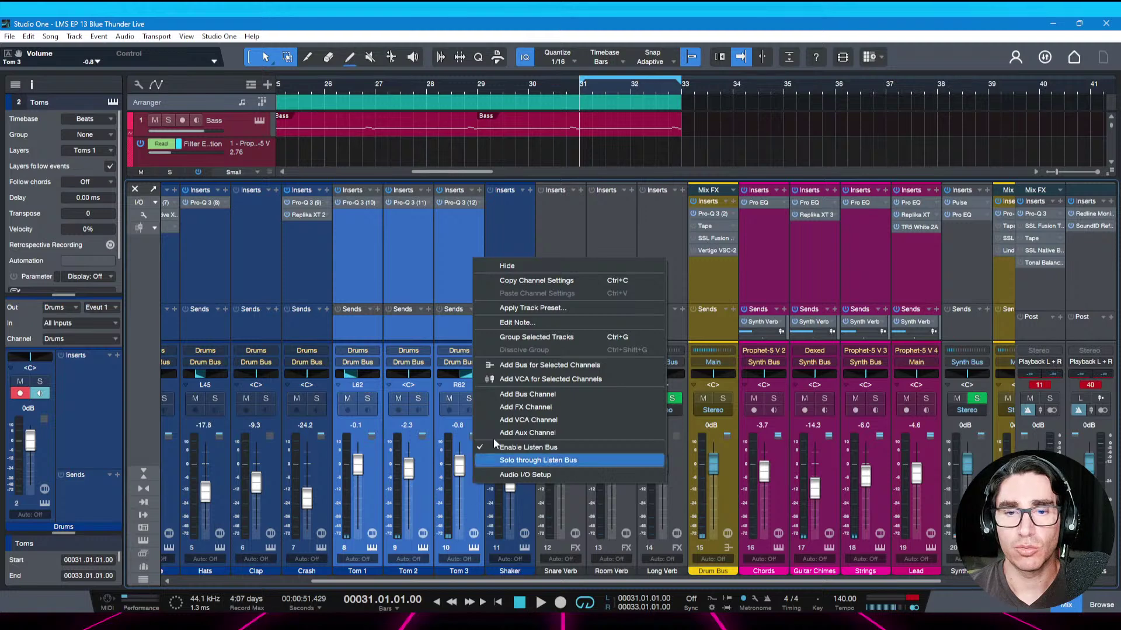
click(528, 379)
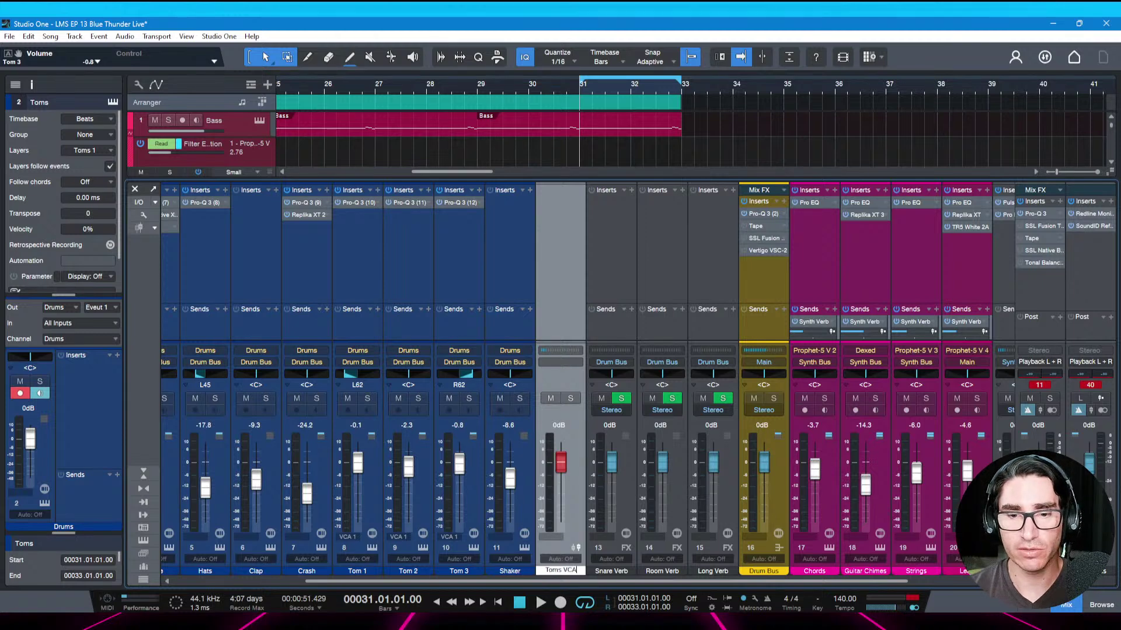
key(Return)
key(ctrl+s)
Play the bars 31 to 33 loop repeatedly to judge how the tom fill sits in the mix
key(space)
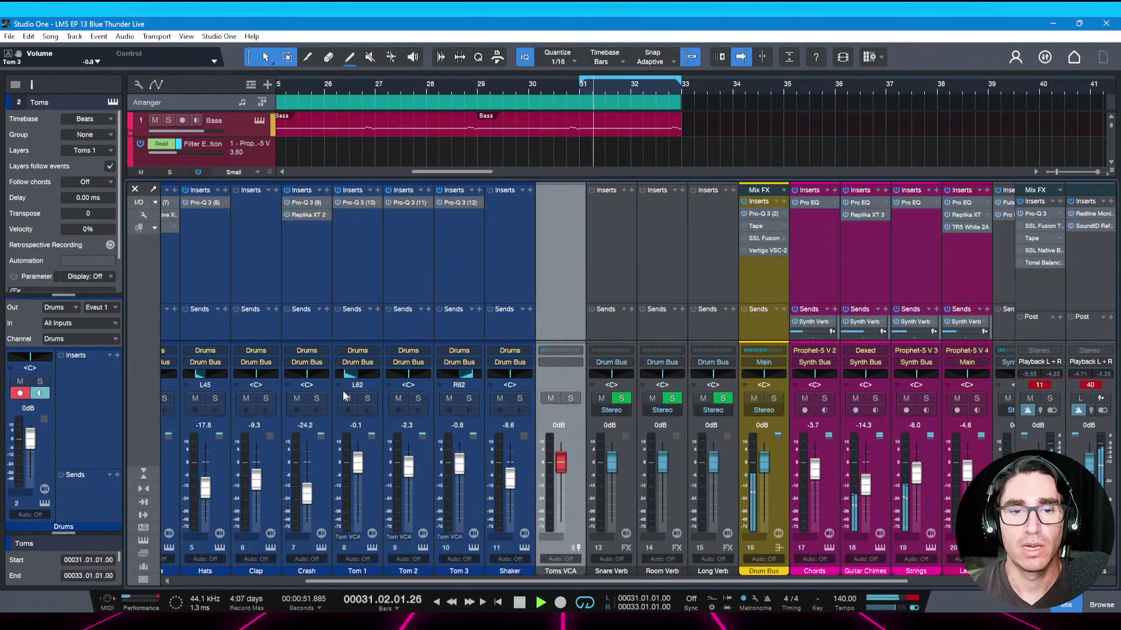
key(space)
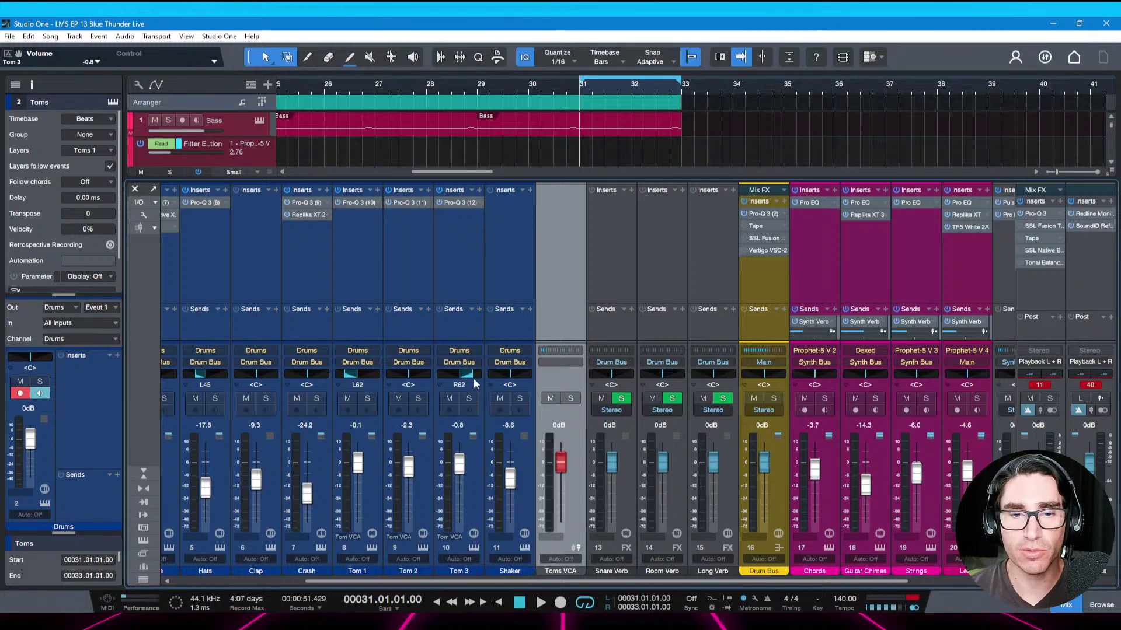
key(space)
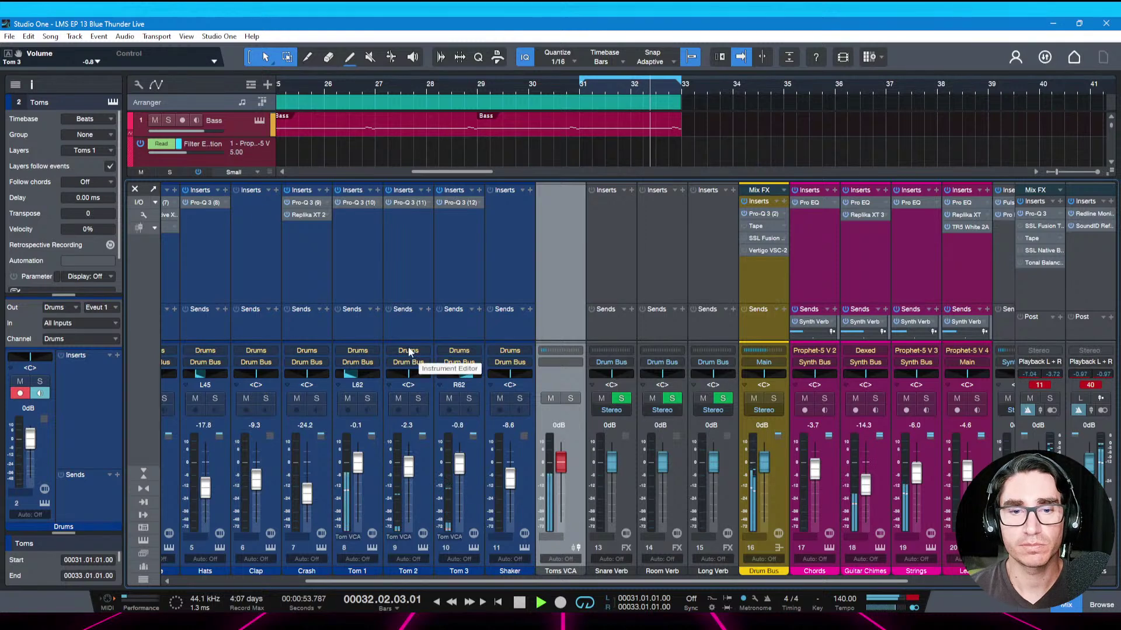
key(space)
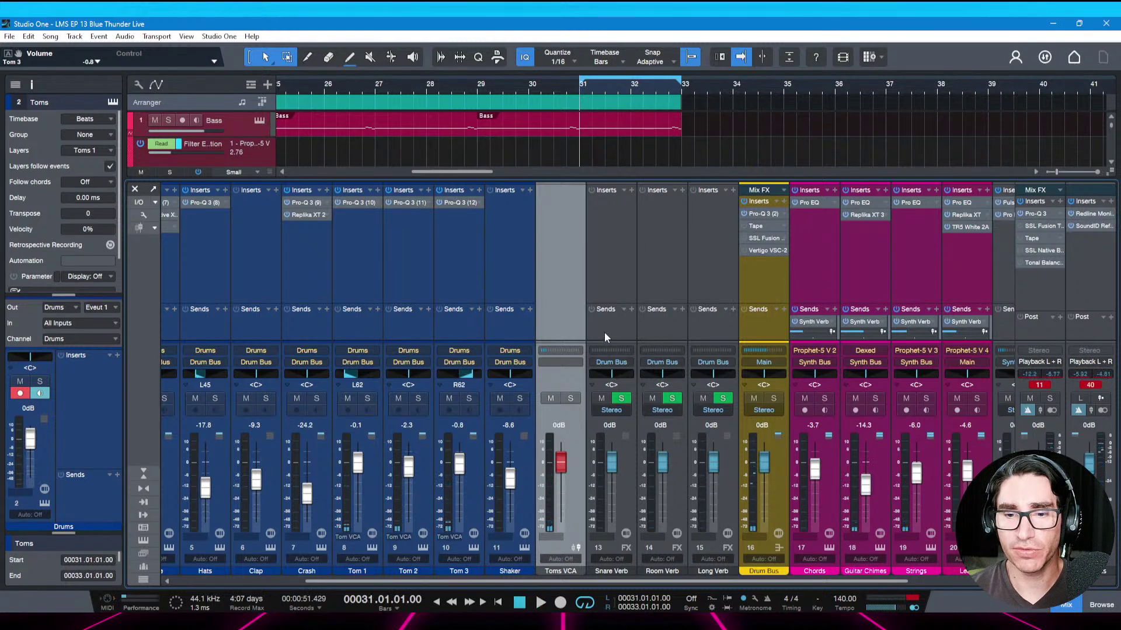
key(space)
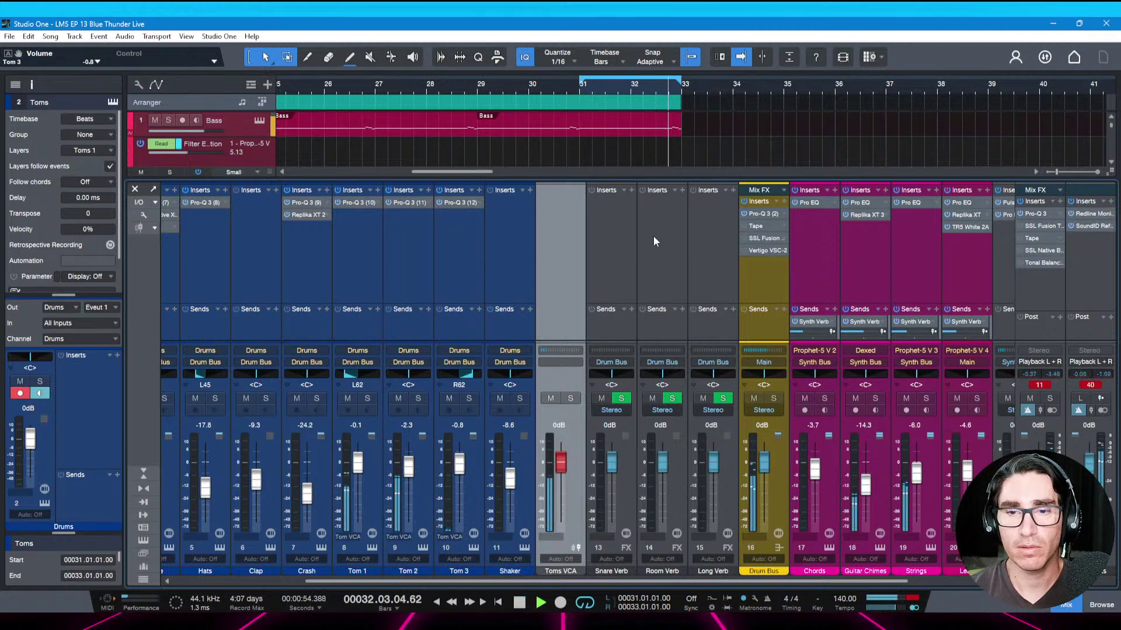
key(space)
Insert the Glow reverb on the Room Verb channel with the NonLin Legend preset and its mix turned fully wet
click(676, 191)
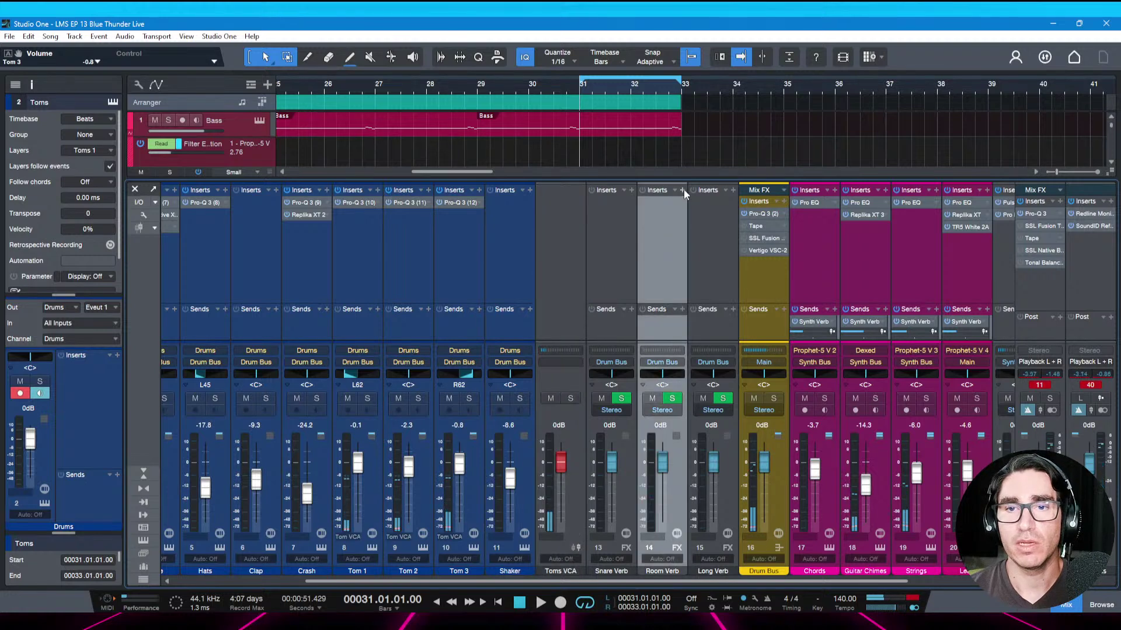
click(684, 189)
click(694, 229)
click(695, 229)
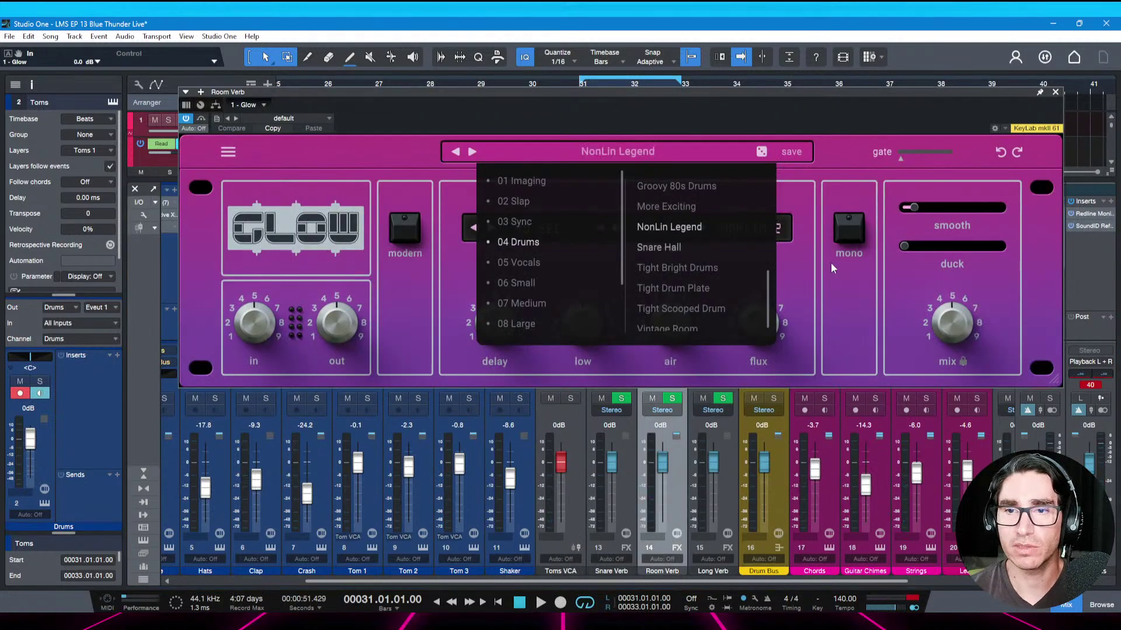
drag(942, 330, 950, 198)
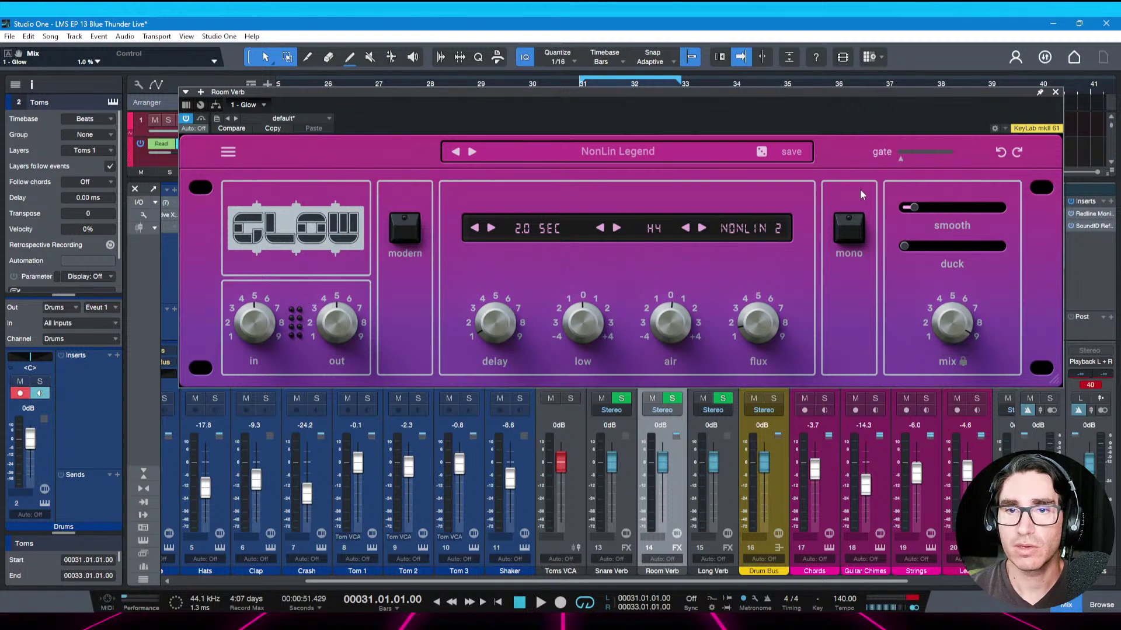
click(1056, 92)
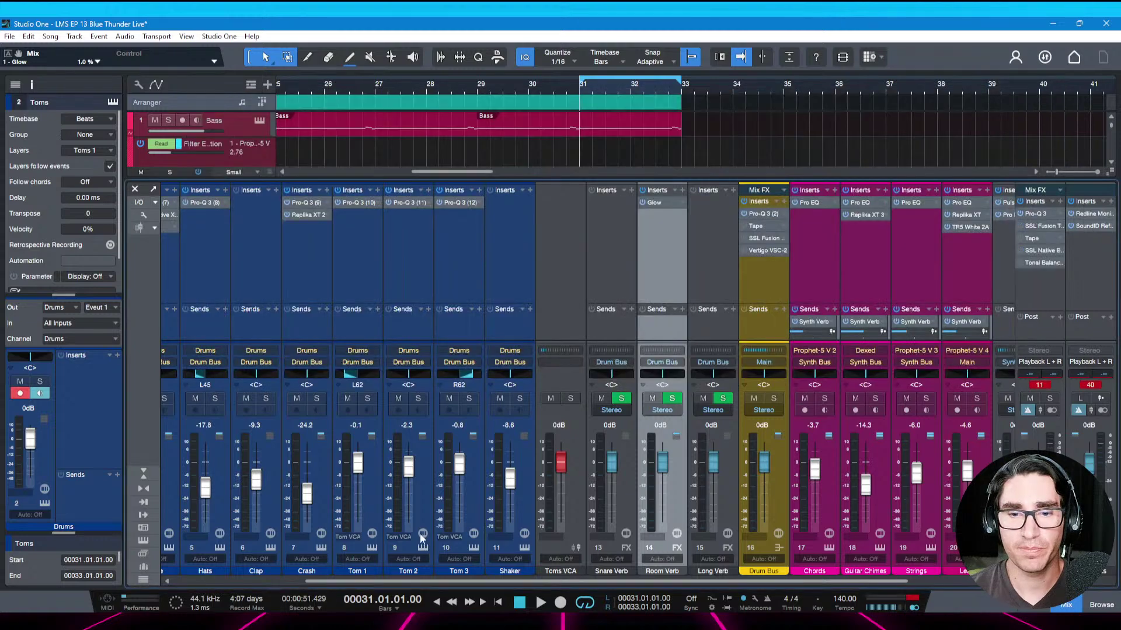
Add a send to Room Verb on the three tom channels and rename that FX channel Toms Verb
drag(362, 320, 454, 291)
click(479, 310)
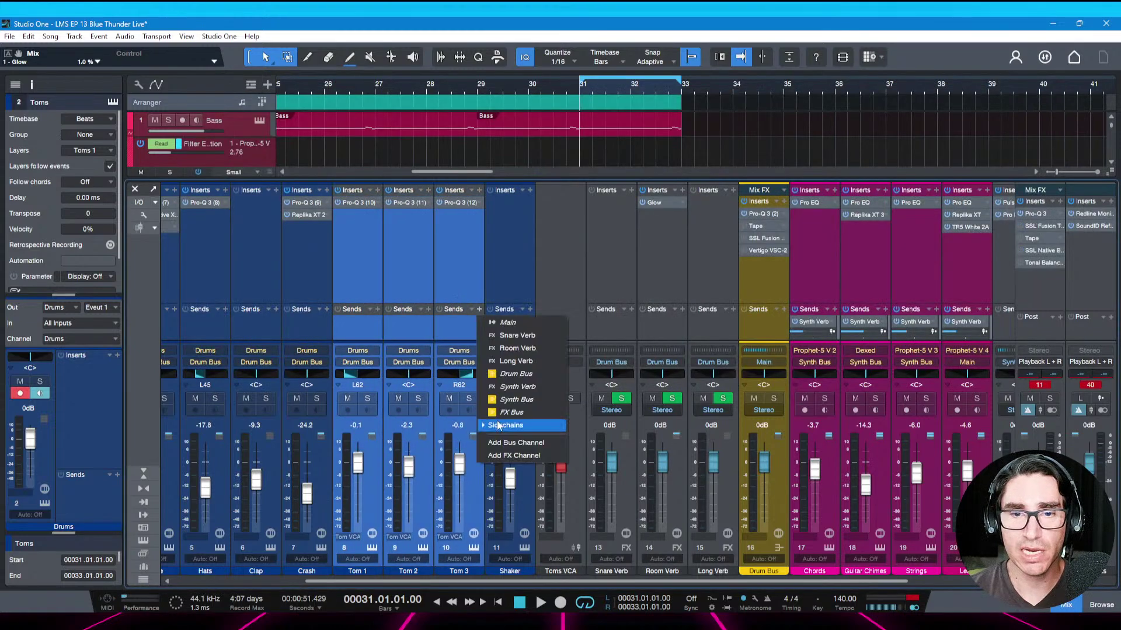
click(506, 350)
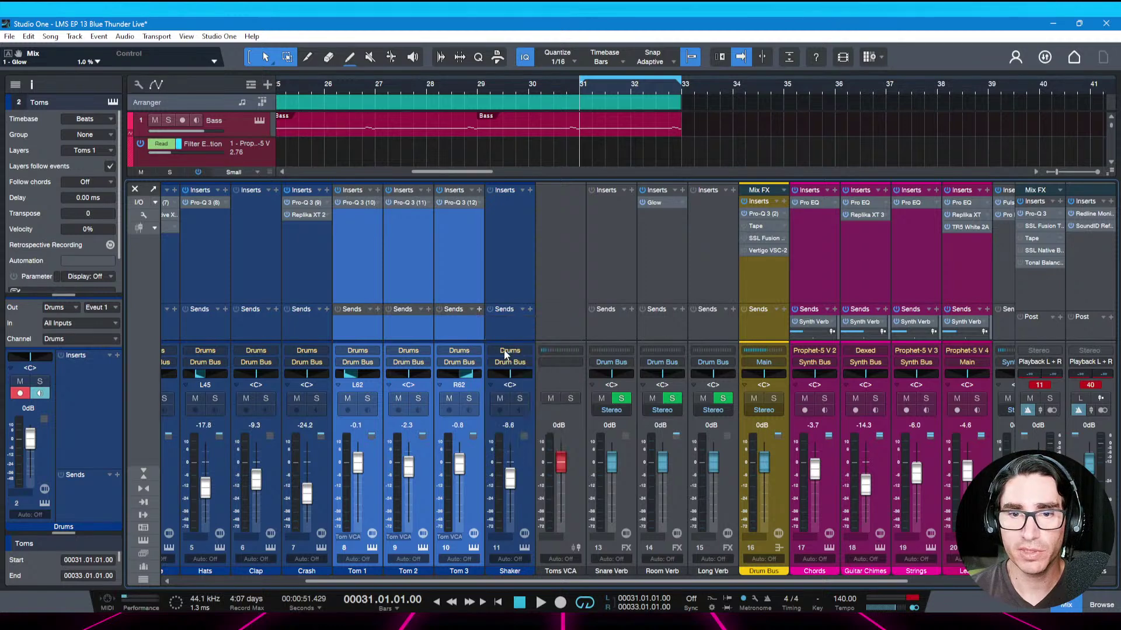
double_click(658, 572)
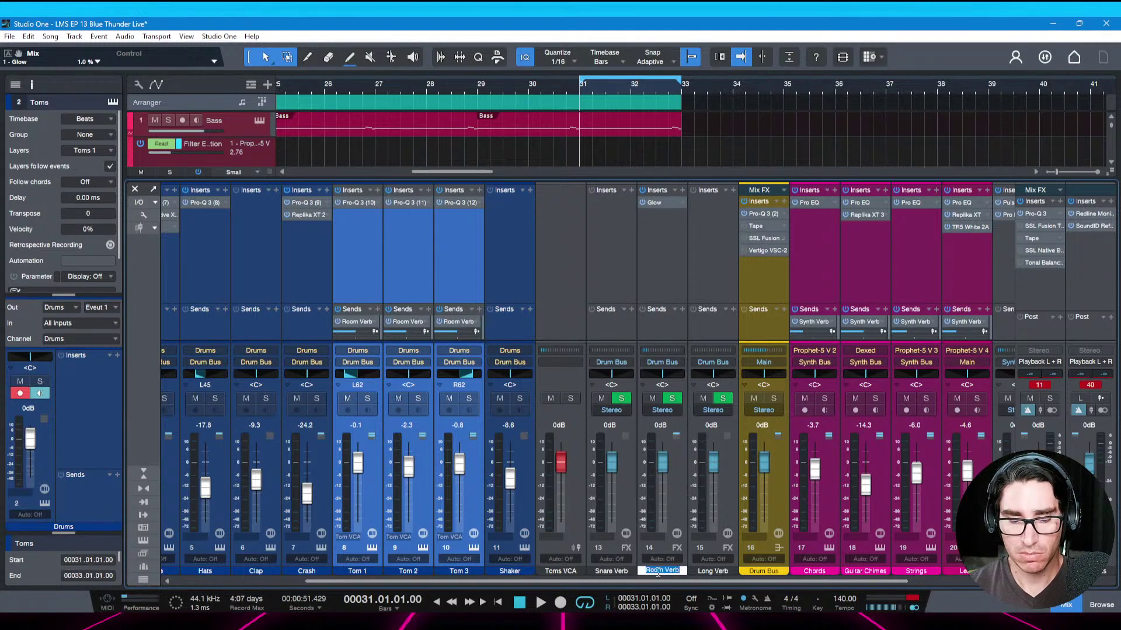
text(Toms Verb)
key(Return)
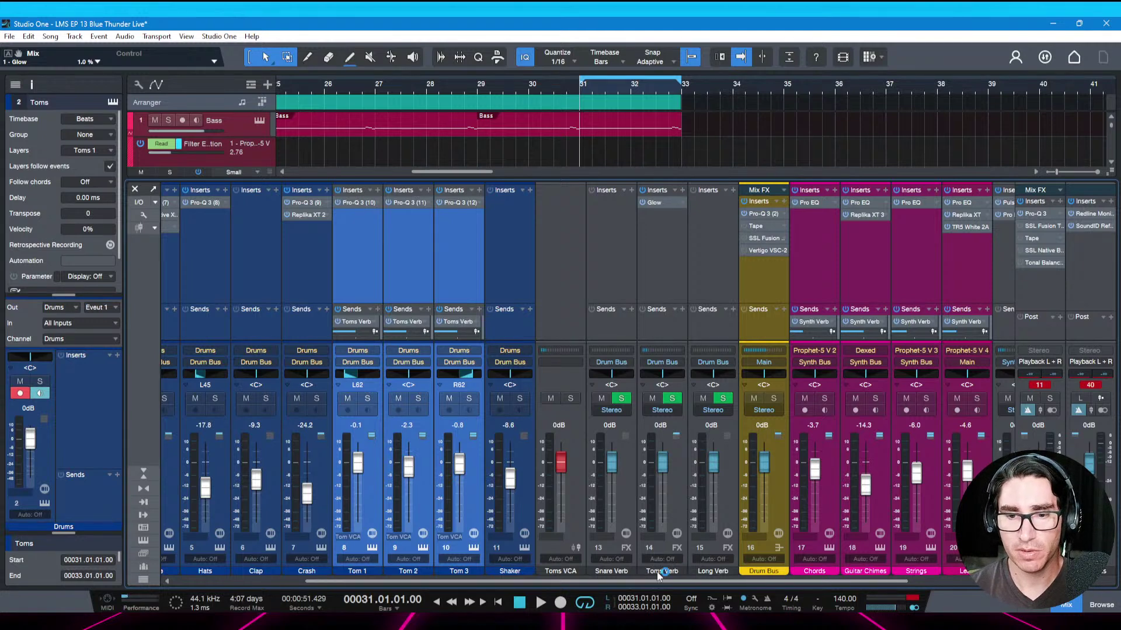
Solo the Toms VCA and shorten the loop to bars 32 to 33 to audition the tom reverb, saving the song
key(space)
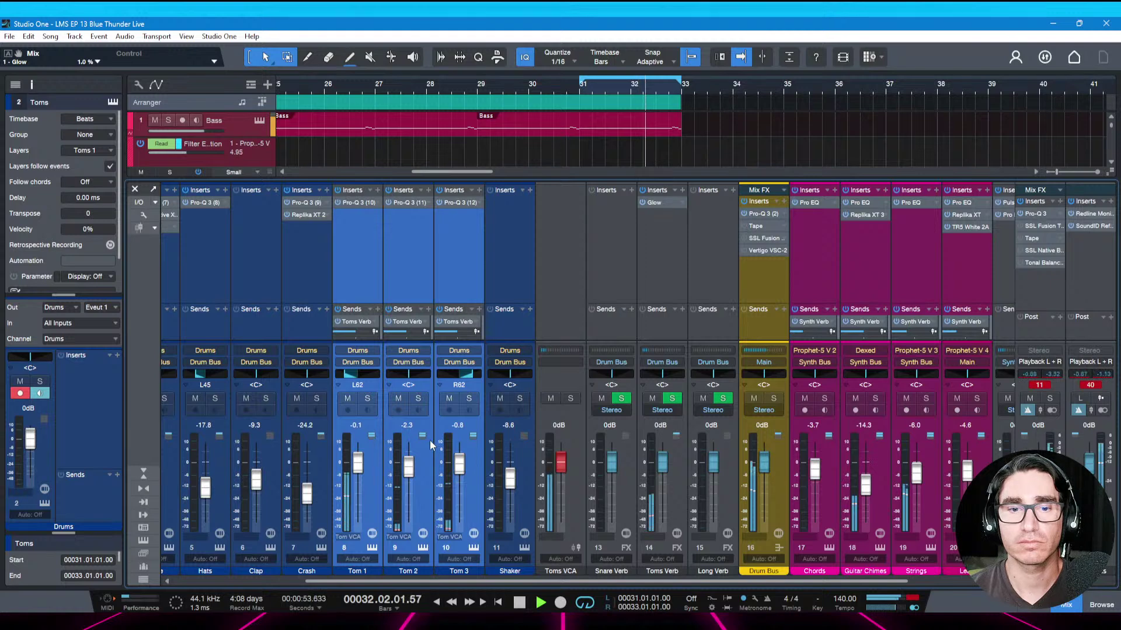
click(571, 398)
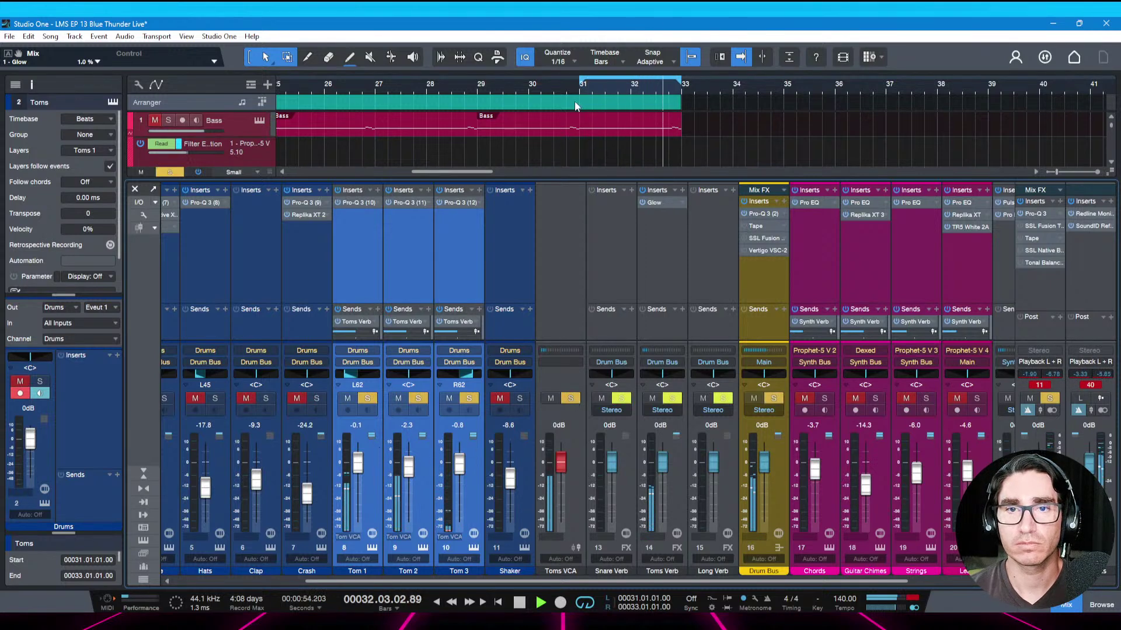
drag(583, 81, 629, 90)
key(f)
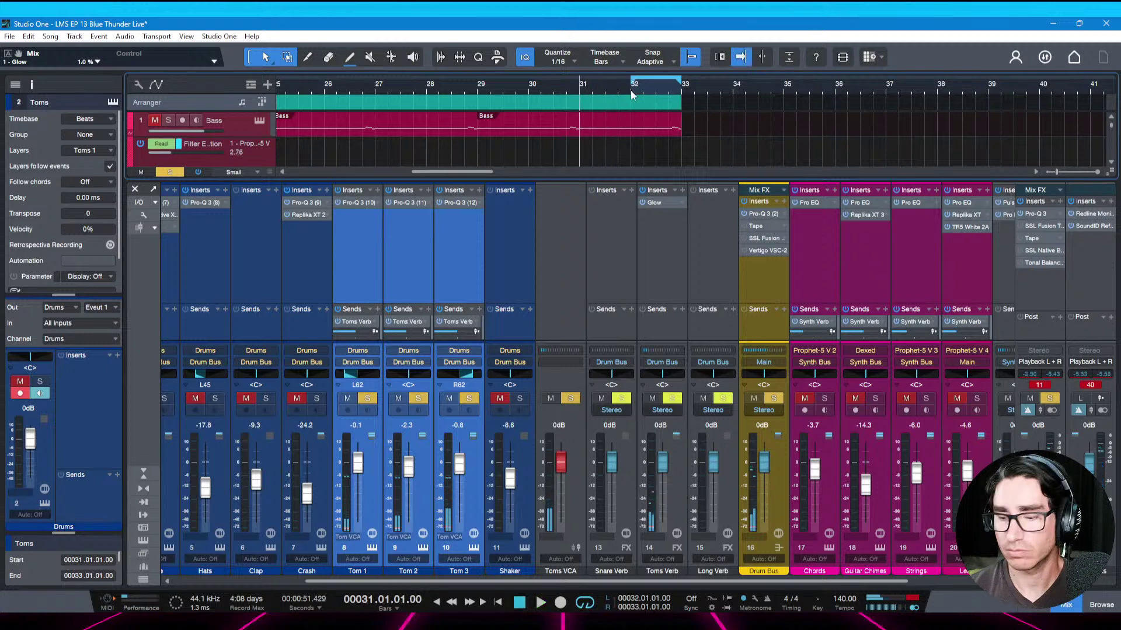
key(ctrl+s)
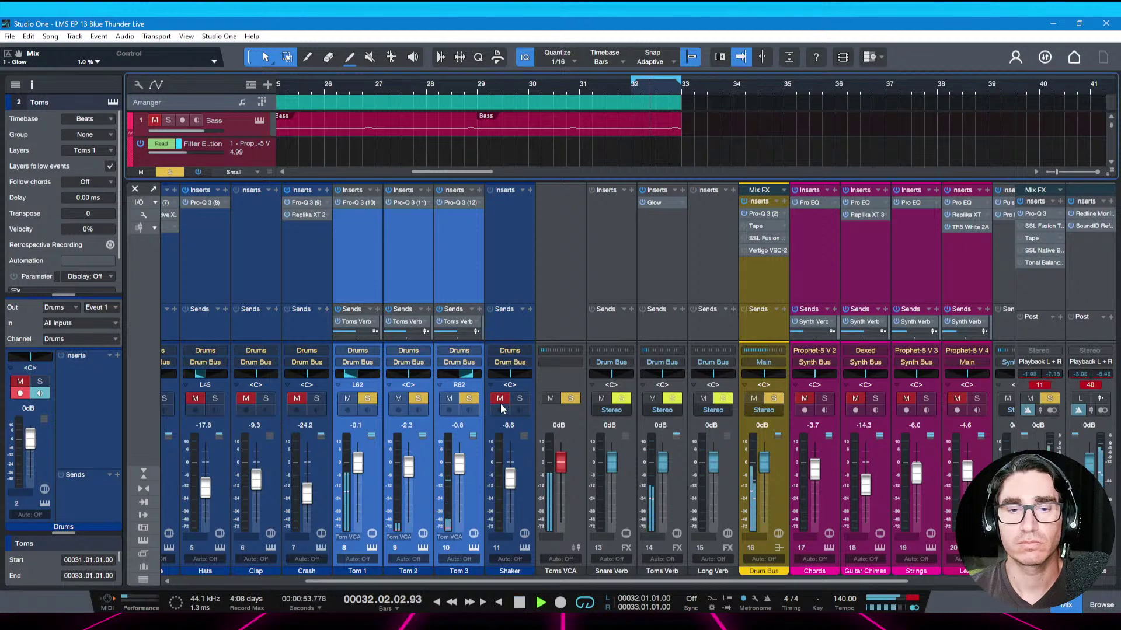
key(space)
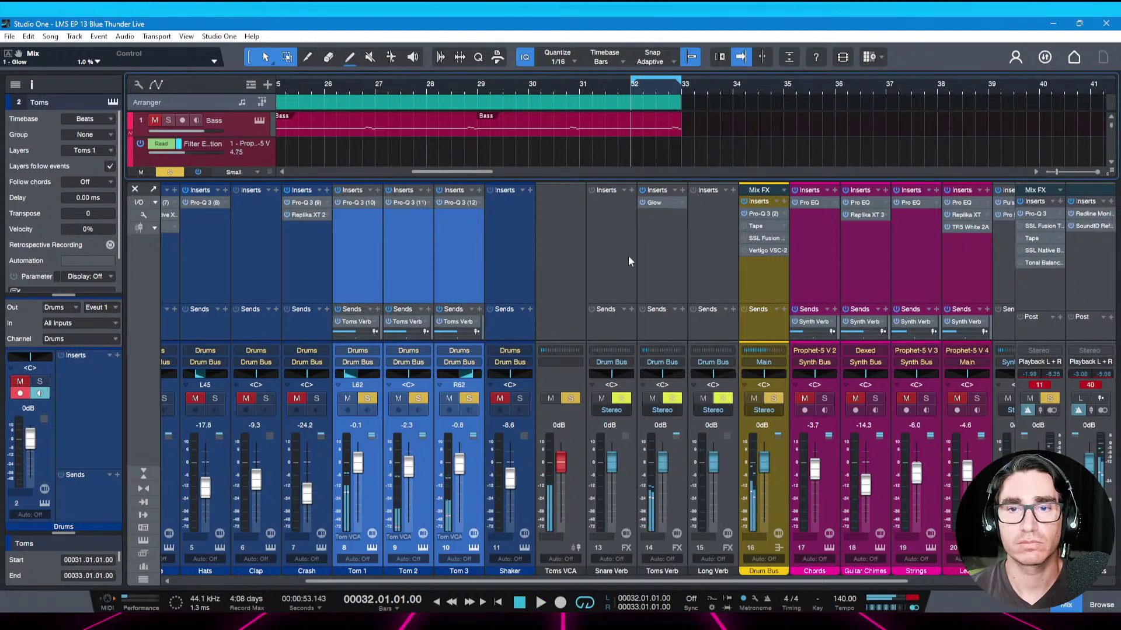
Set Glow's low to -1.6 dB and air to 1.8 dB on the Toms Verb channel while the toms play
click(658, 204)
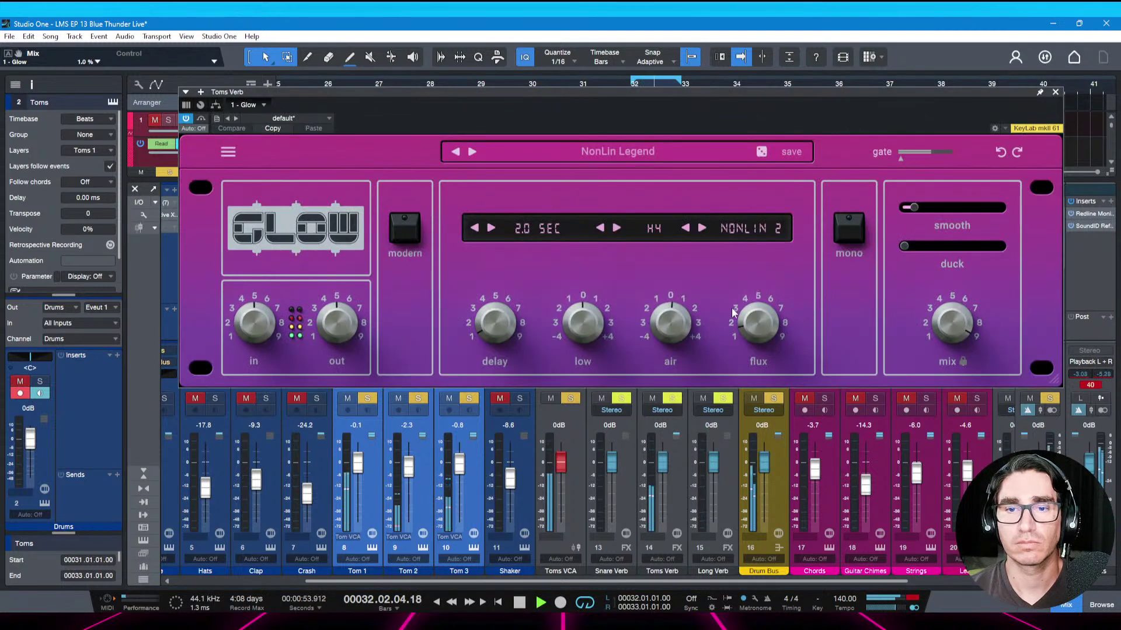
drag(583, 325, 583, 335)
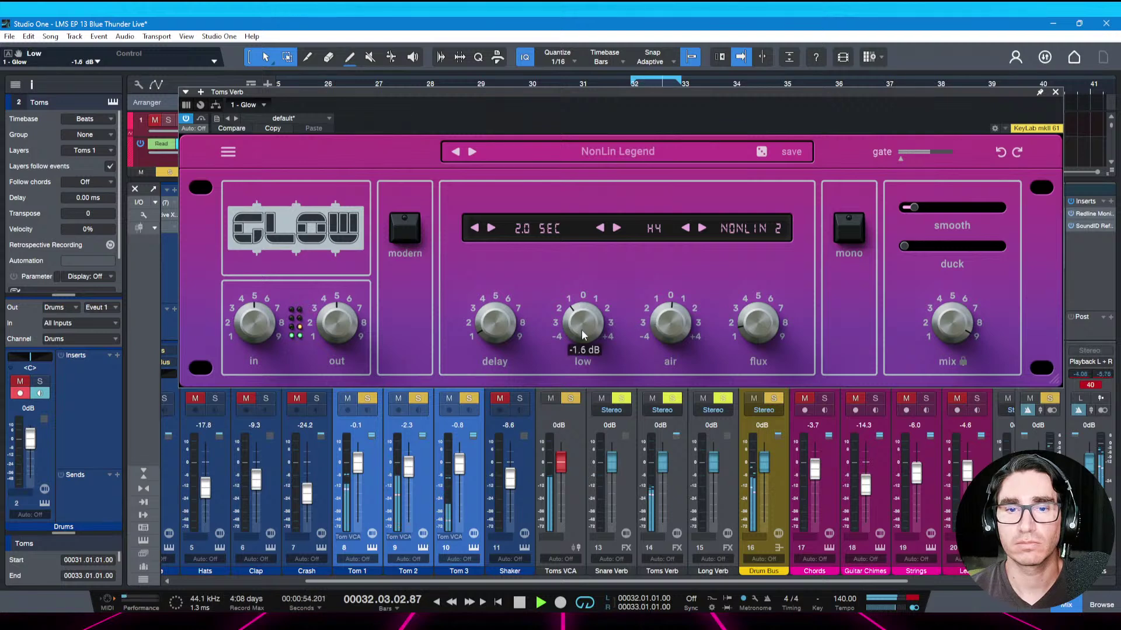
drag(672, 328, 668, 305)
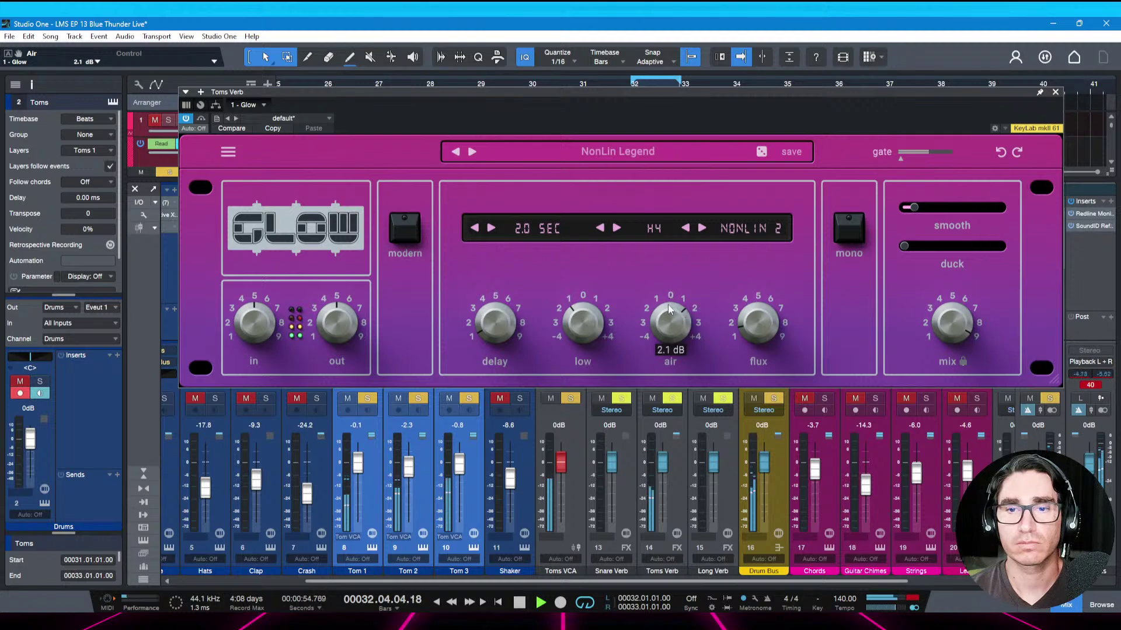
click(1055, 92)
key(space)
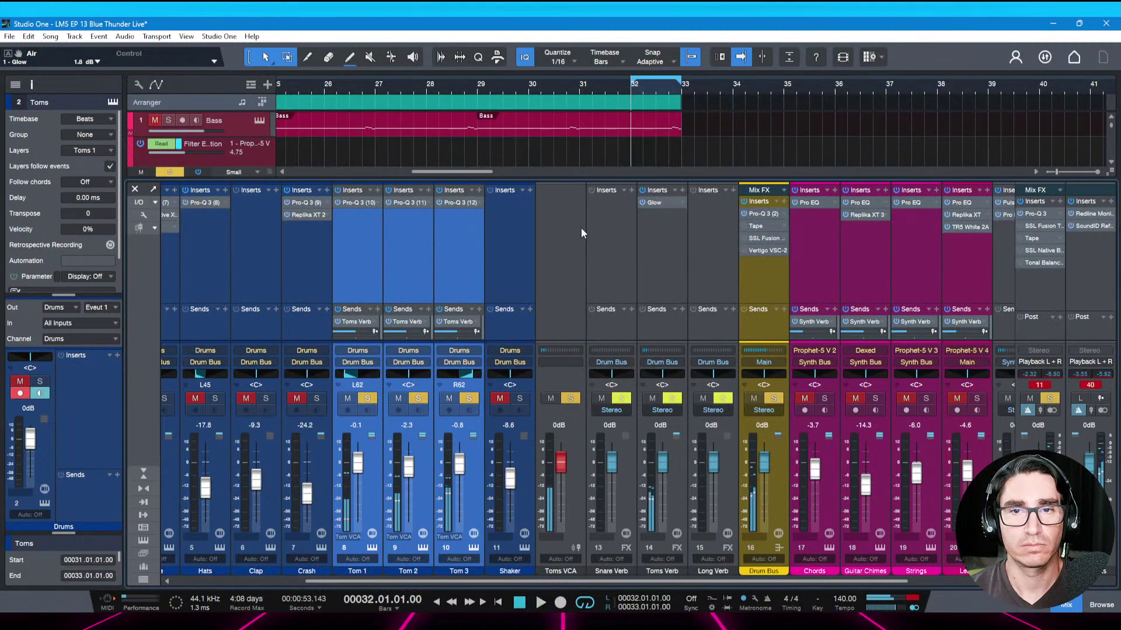
Turn off looping and the toms solo, and play the full mix from bar 30
click(528, 84)
key(KP_Divide)
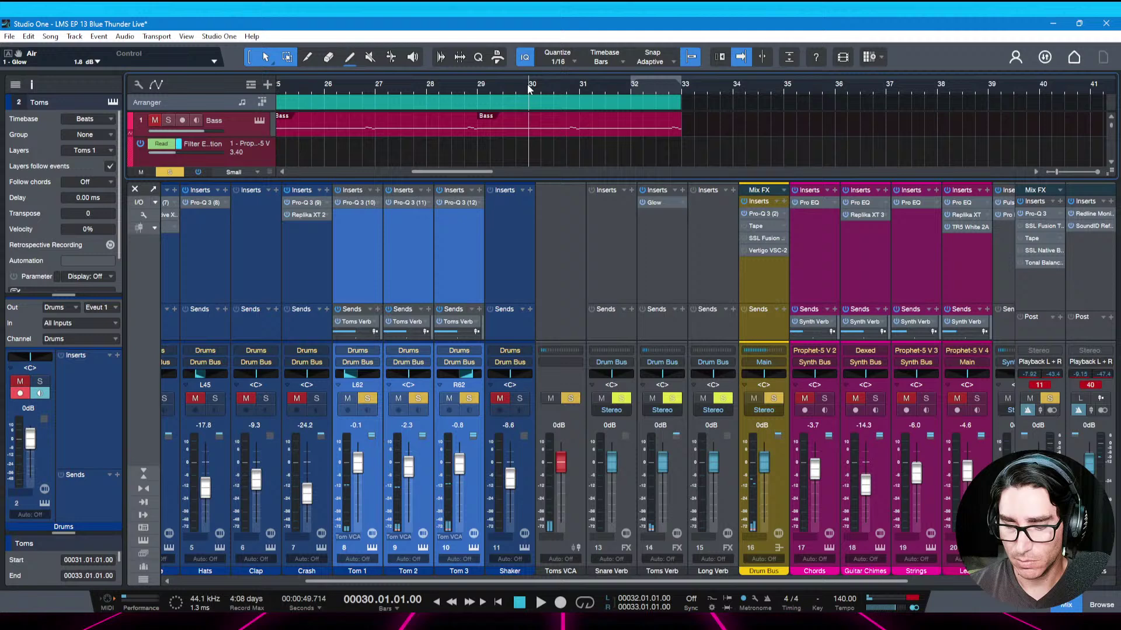
key(shift+s)
key(space)
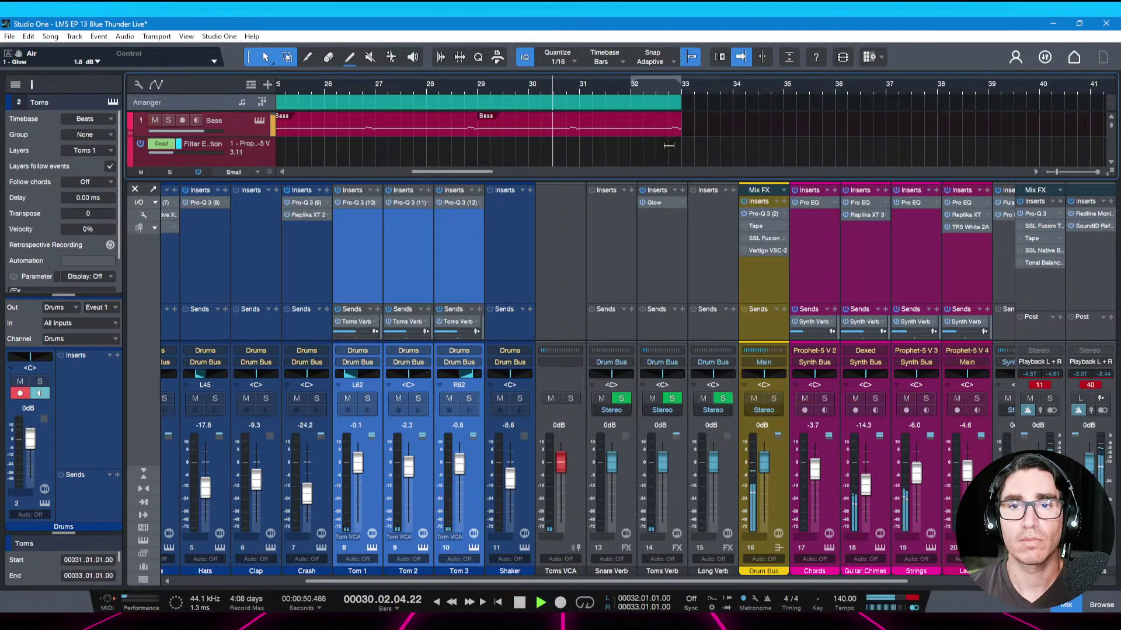
key(space)
Loop bars 31 to 33 again, play the tom fill with the full mix and save the song
drag(583, 77, 686, 75)
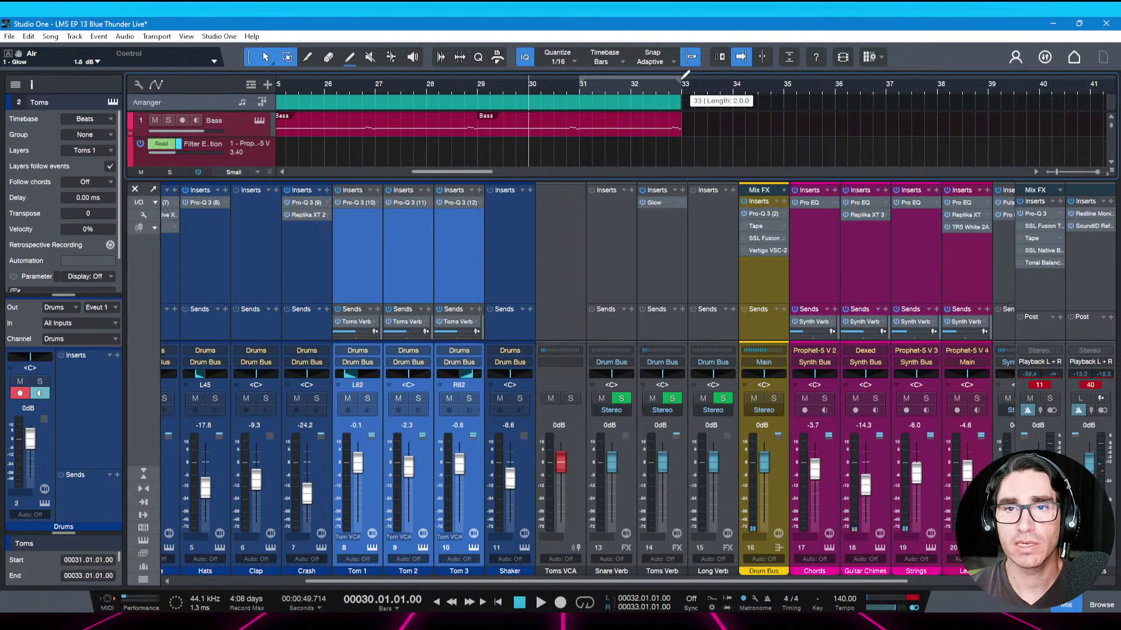
key(KP_Divide)
key(space)
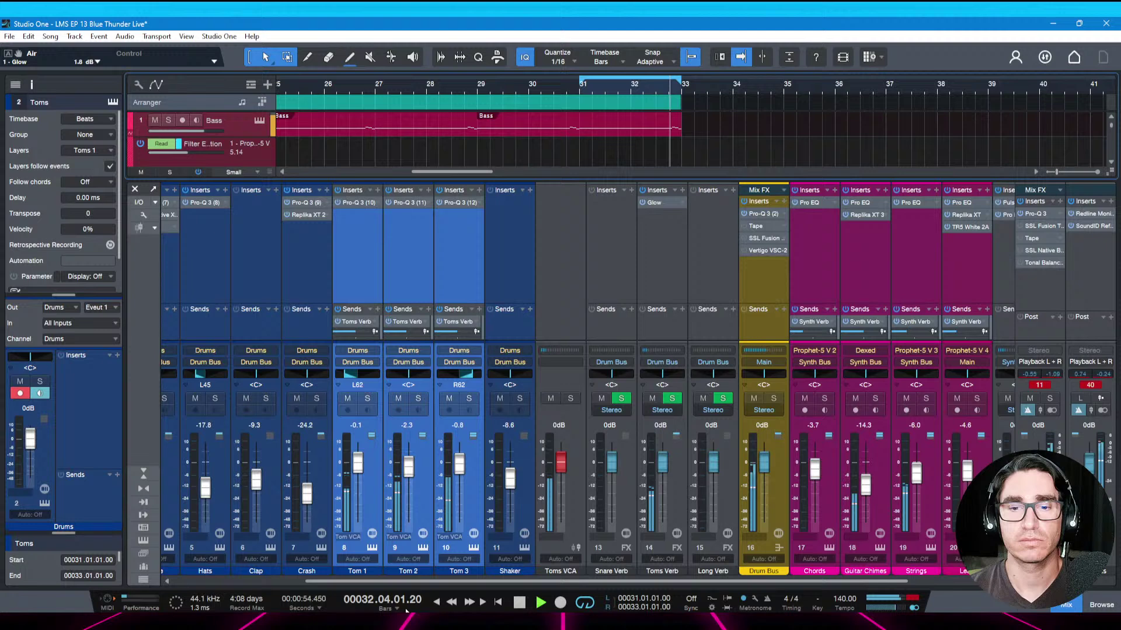
key(ctrl+s)
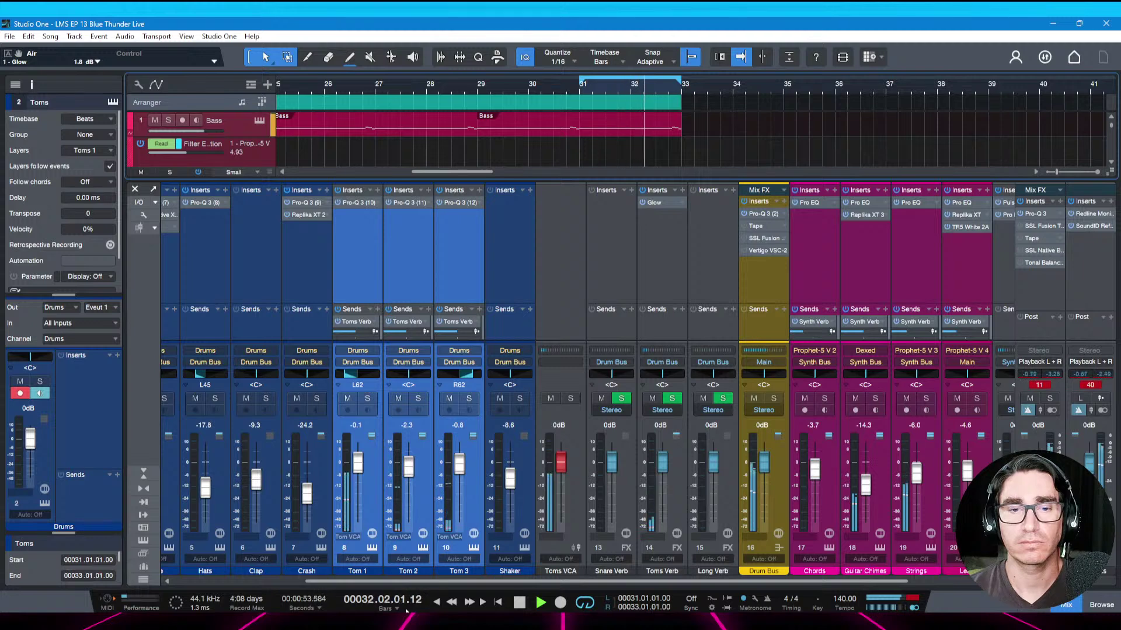
Try the tom fill with the Toms VCA at -6.2 dB and the Toms Verb channel at +3.0 dB
key(space)
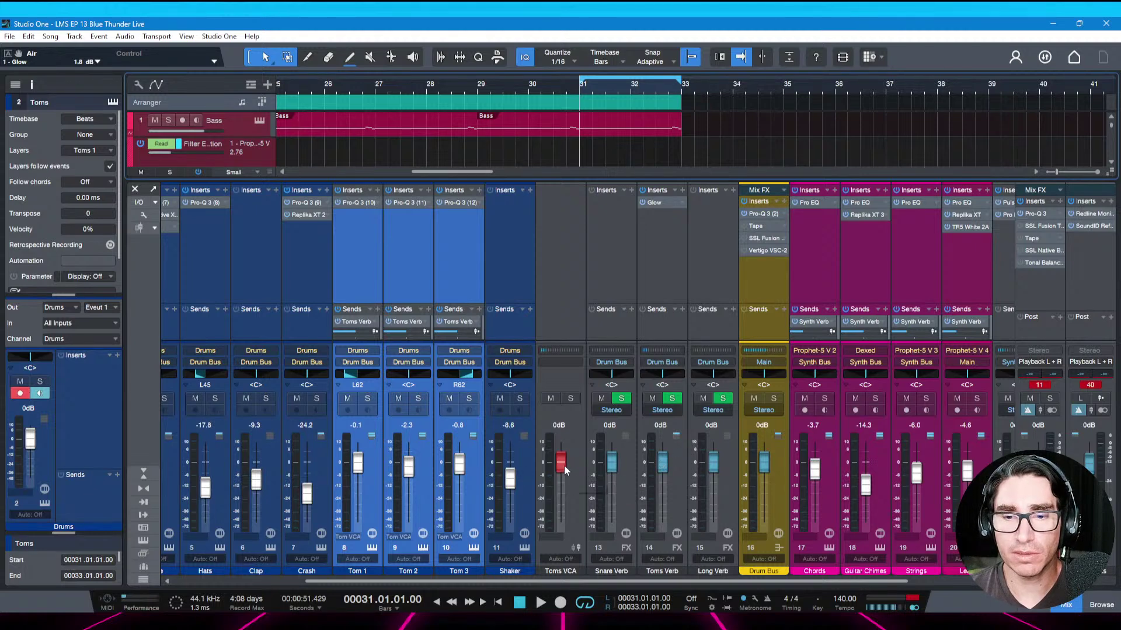
drag(563, 469, 561, 483)
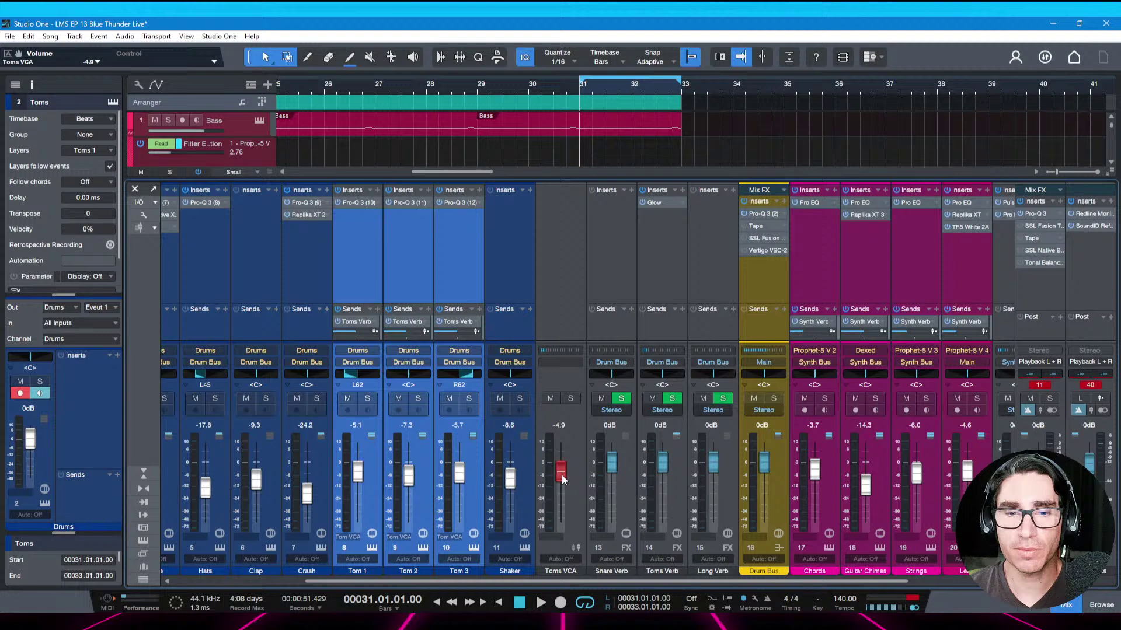
drag(668, 468, 664, 462)
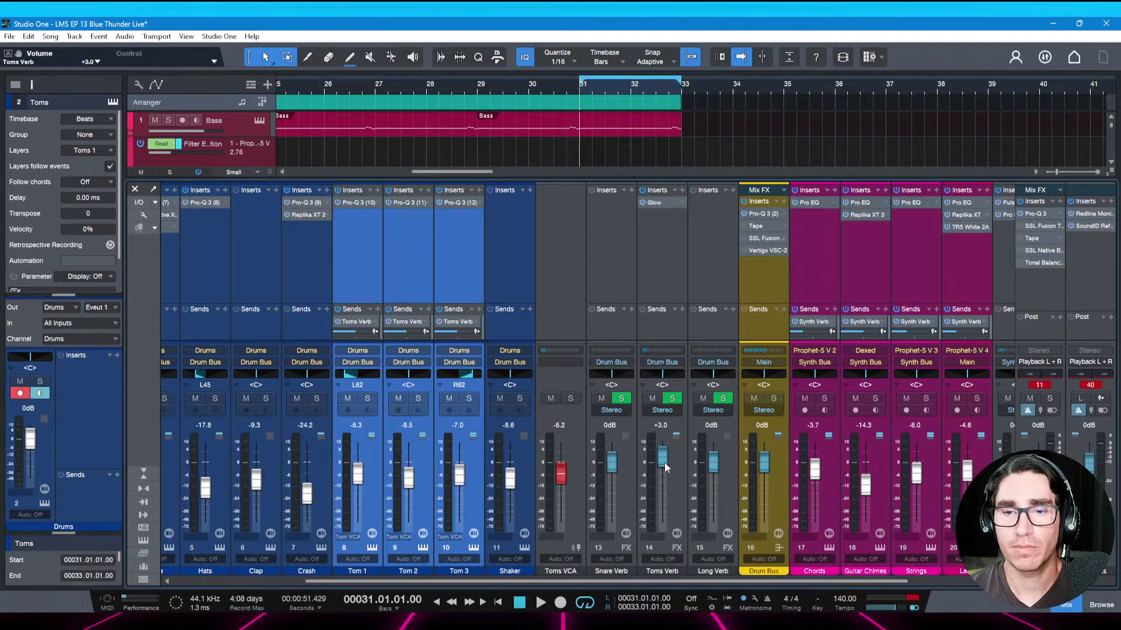
key(space)
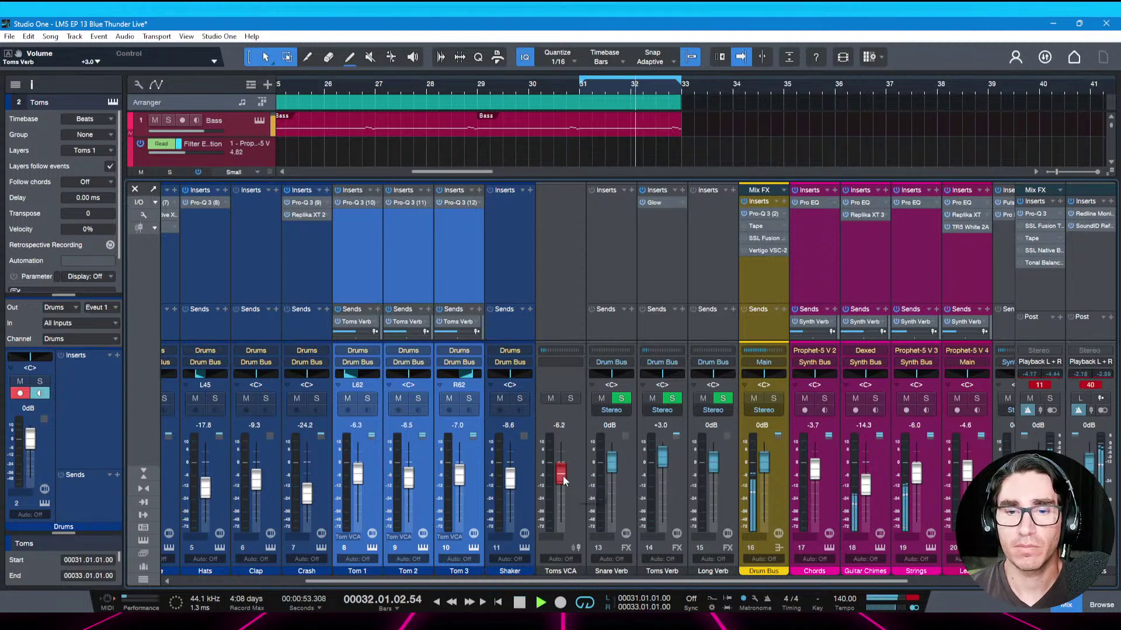
Set the Toms VCA to -0.8 dB and Toms Verb to +1.4 dB during playback, save the song and replay the fill
mouse_move(563, 475)
mouse_down()
mouse_move(562, 461)
mouse_move(561, 471)
mouse_up()
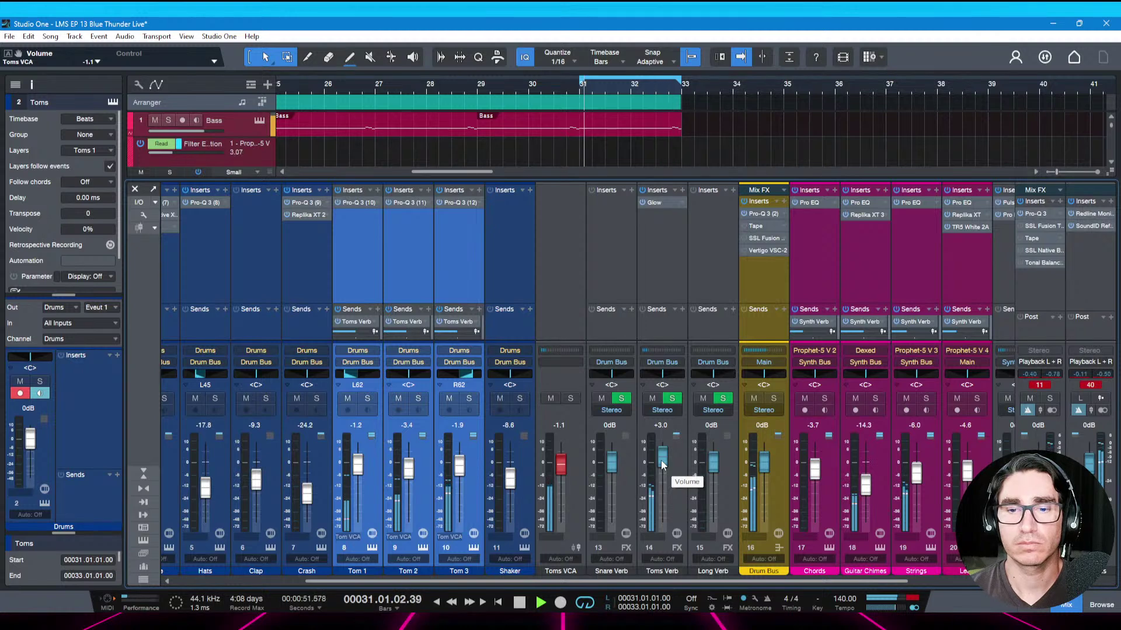
drag(663, 465, 661, 464)
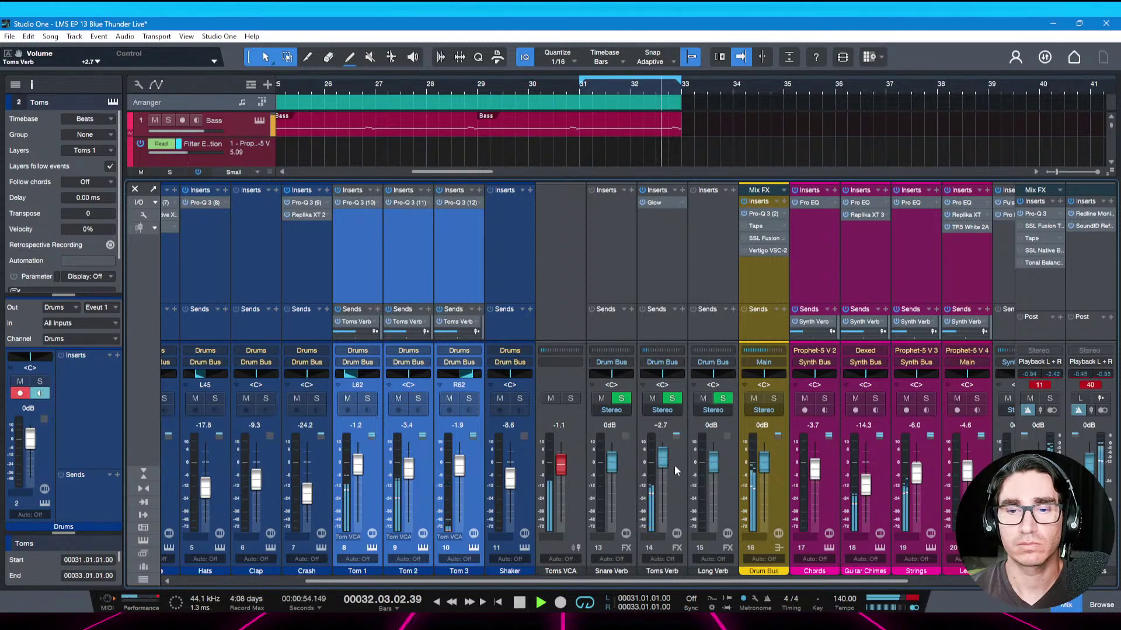
drag(663, 465, 665, 471)
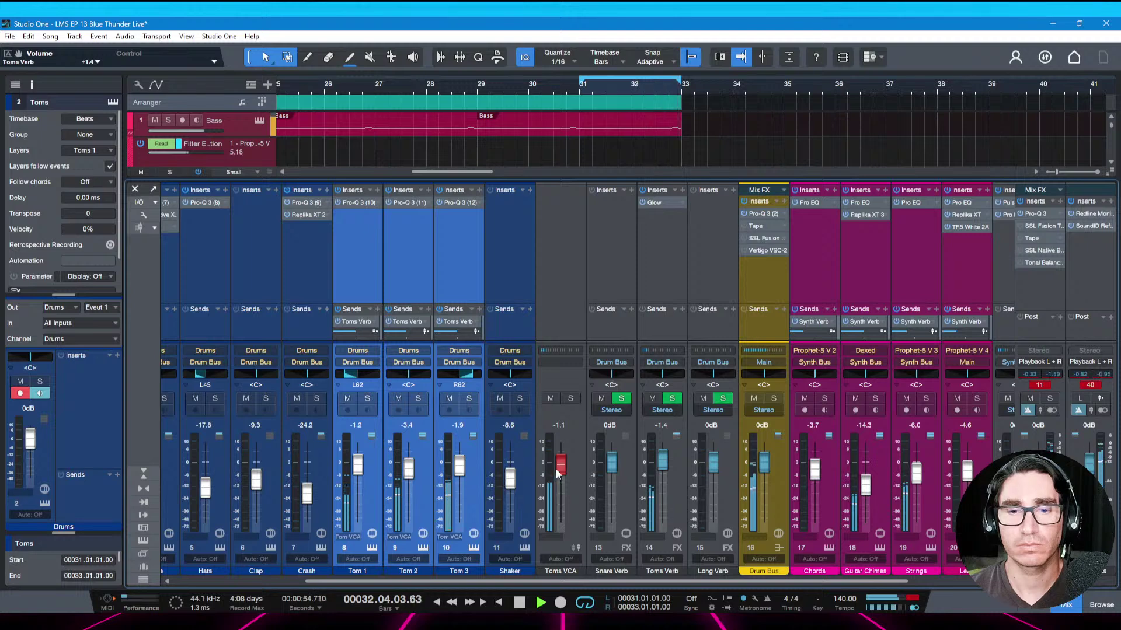
drag(560, 473, 558, 470)
key(space)
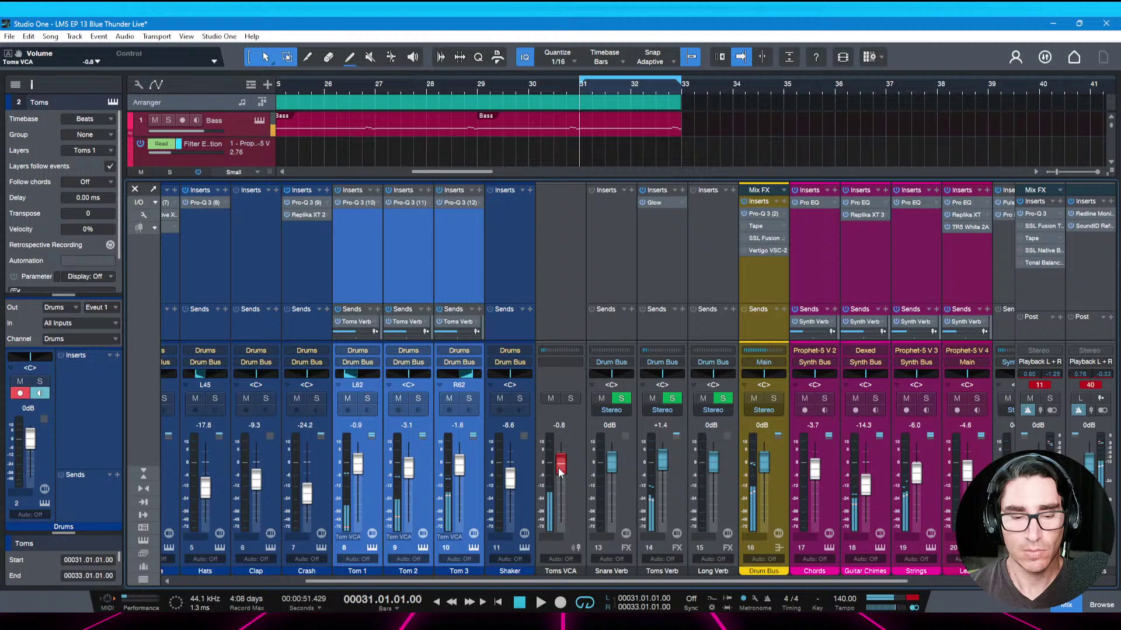
key(ctrl+s)
key(space)
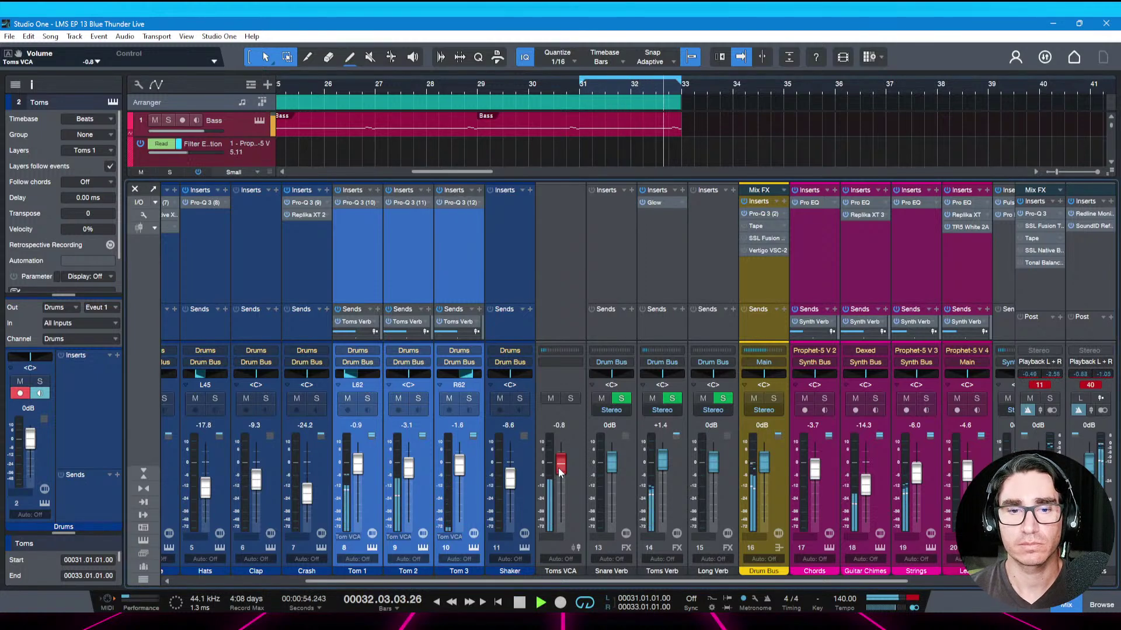
key(space)
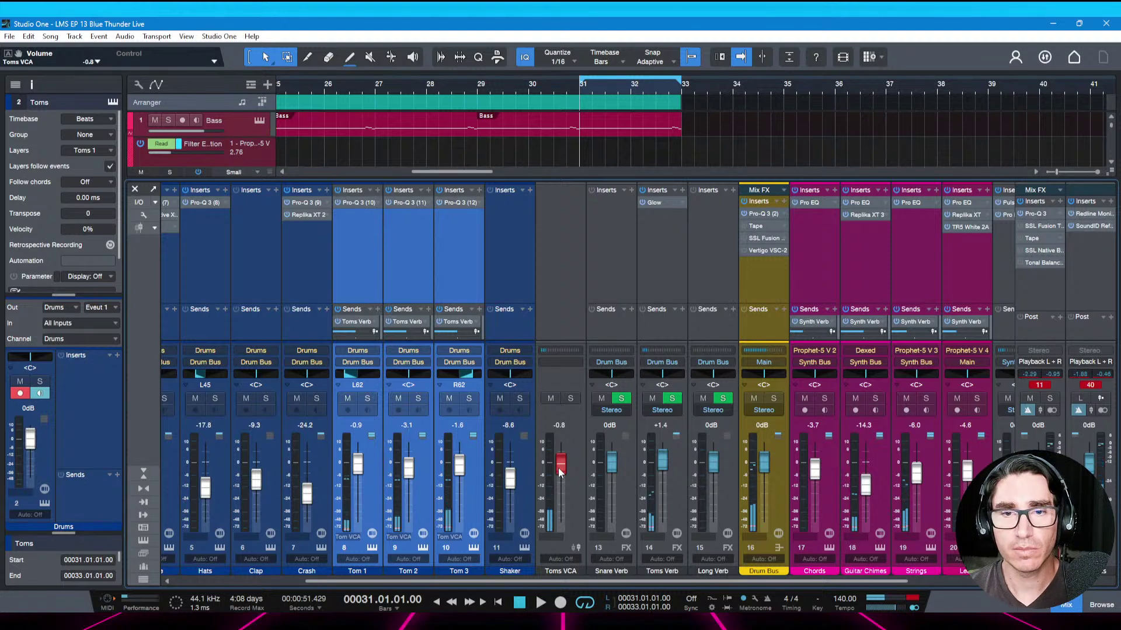
Hide the mixer, save the song, turn off looping and play the Intro from bar 17
key(F3)
key(ctrl+s)
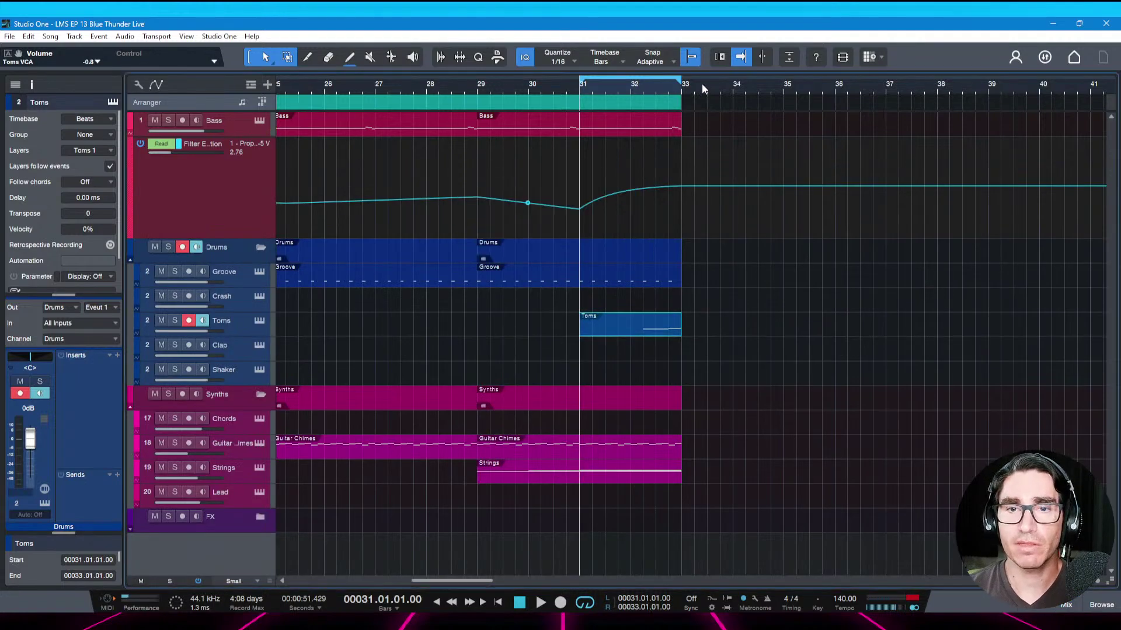
drag(702, 82, 669, 74)
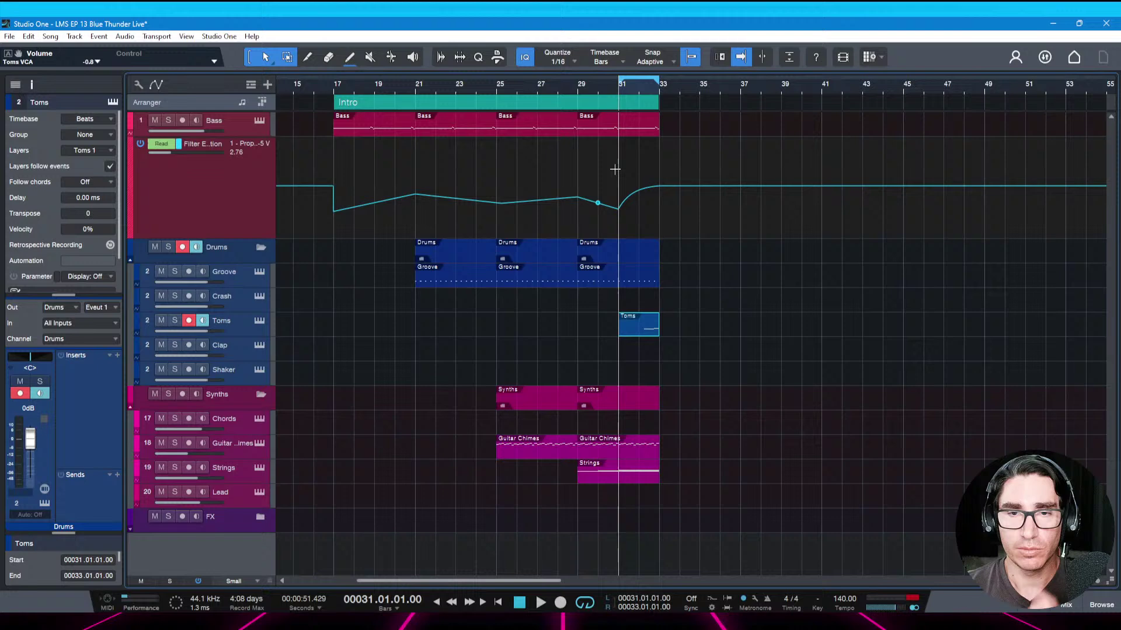
click(335, 87)
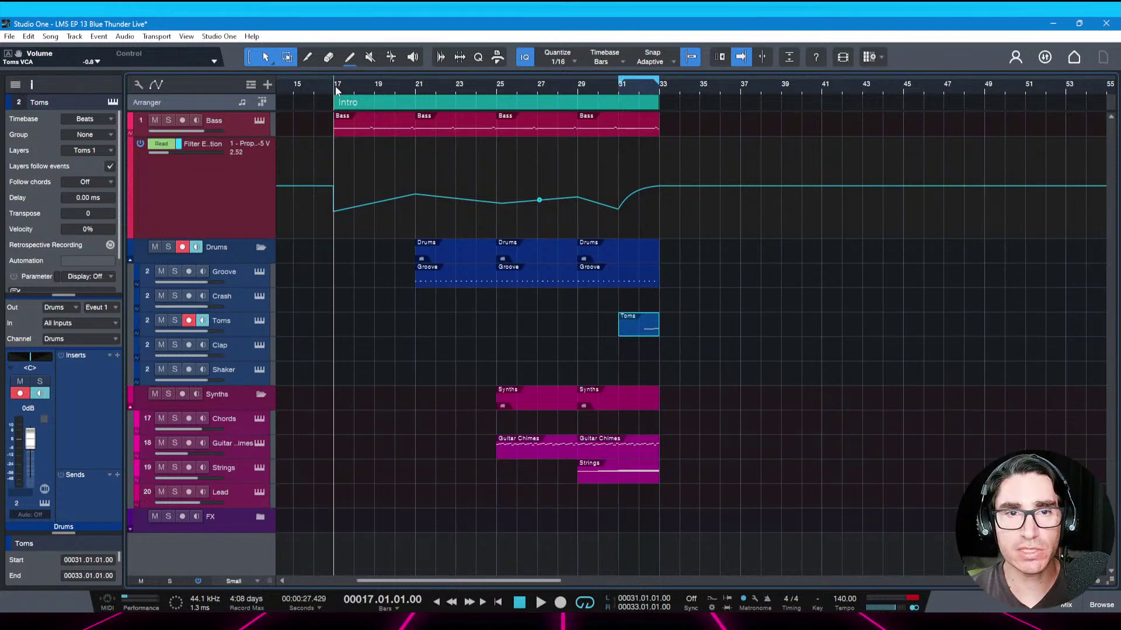
key(l)
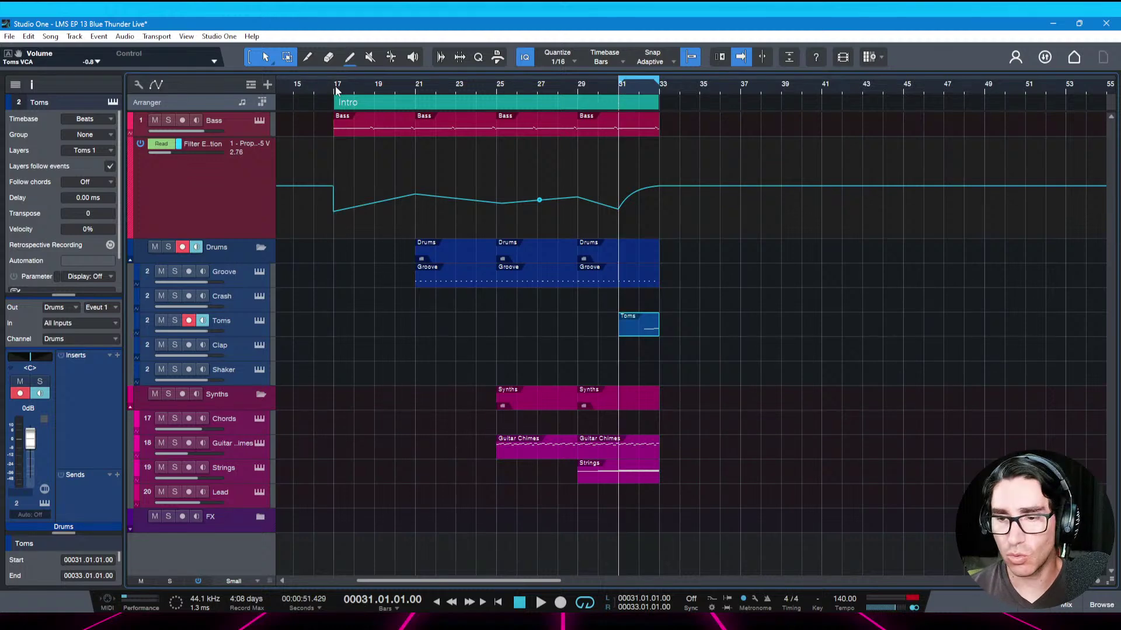
click(354, 105)
key(l)
key(space)
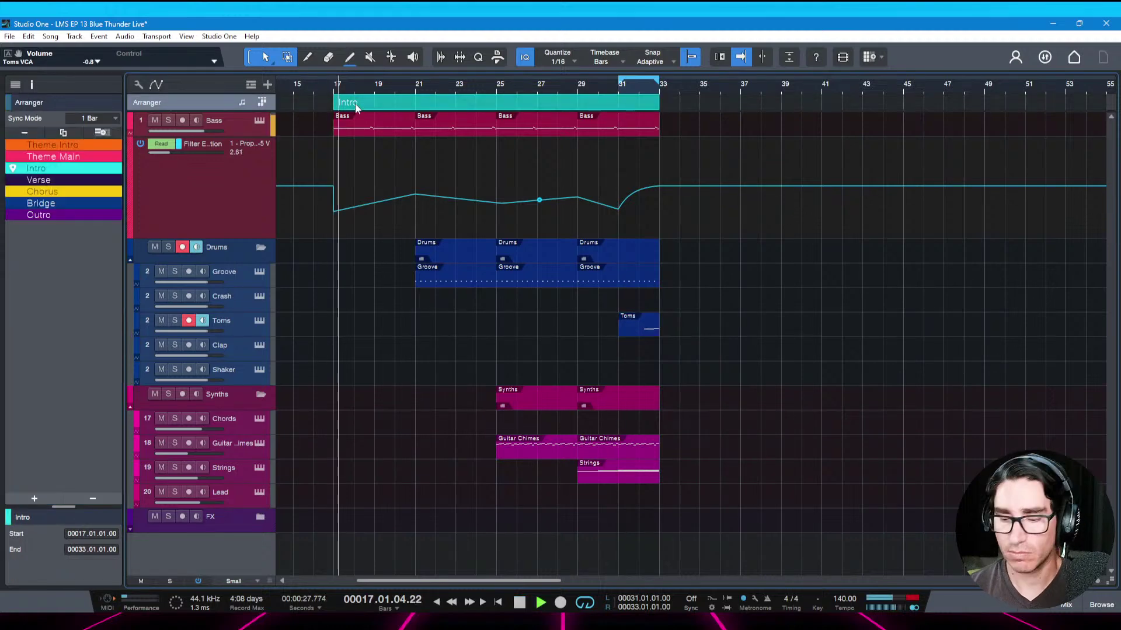
Move the Verse, Chorus, Bridge and Outro sections together so the Verse starts at bar 33, and save the song
scroll(719, 87, down, 3)
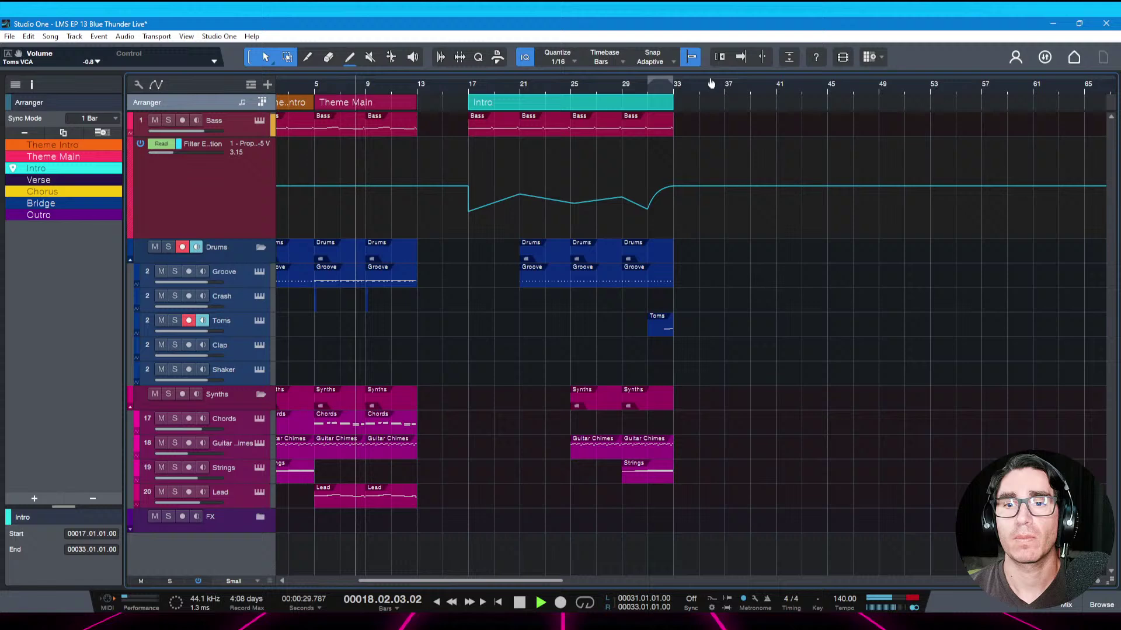
scroll(689, 75, down, 2)
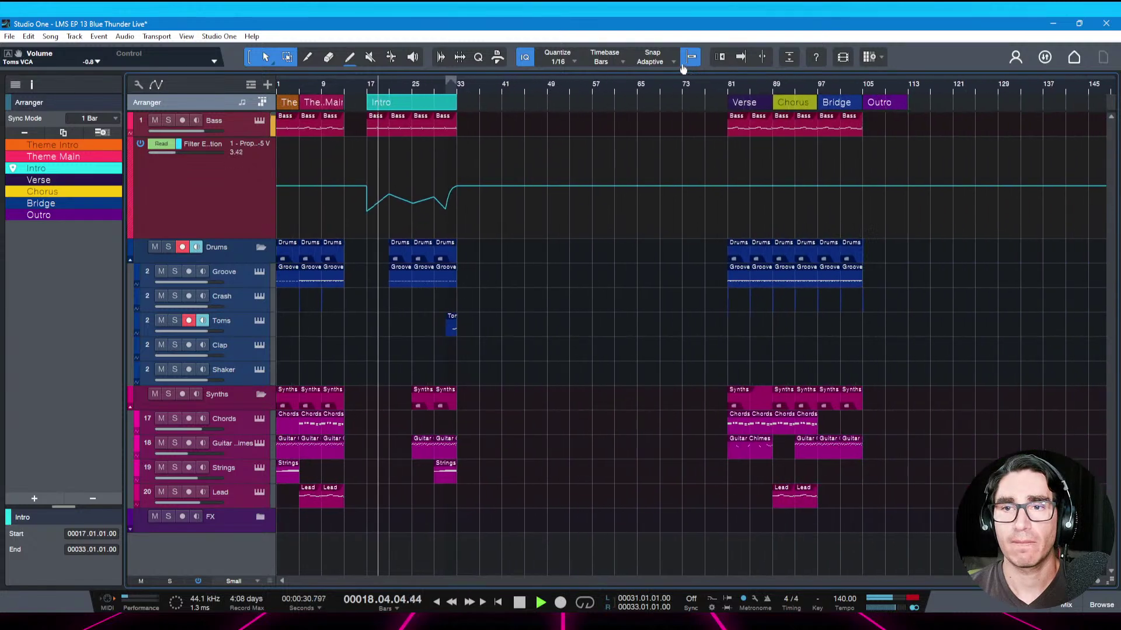
click(755, 104)
click(795, 104)
click(838, 105)
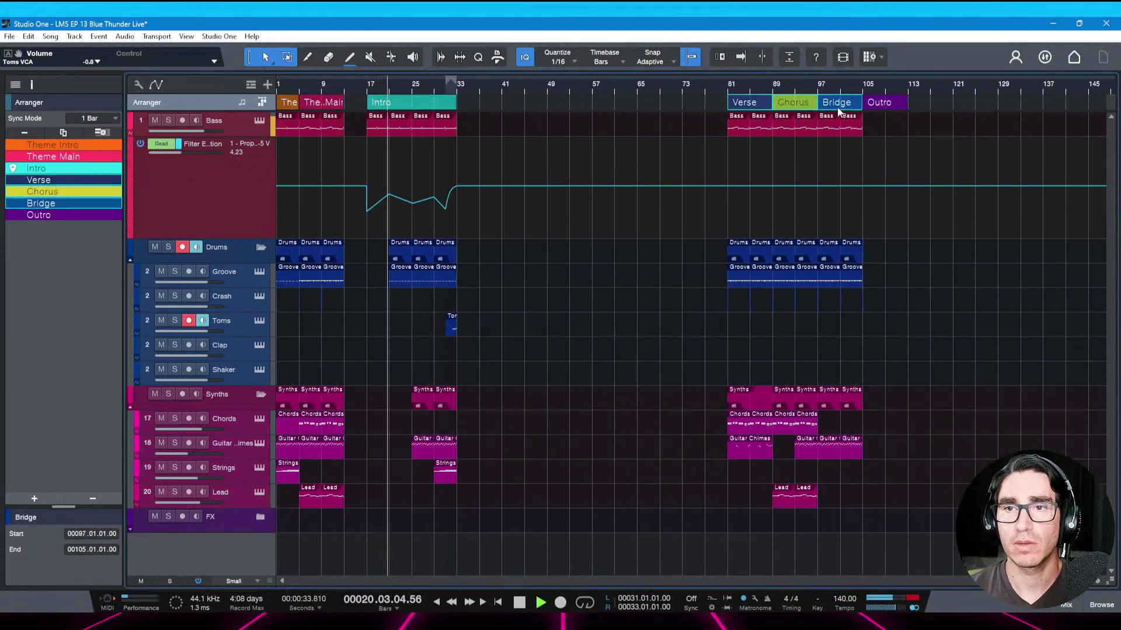
click(880, 105)
shift+click(740, 103)
drag(740, 104, 468, 107)
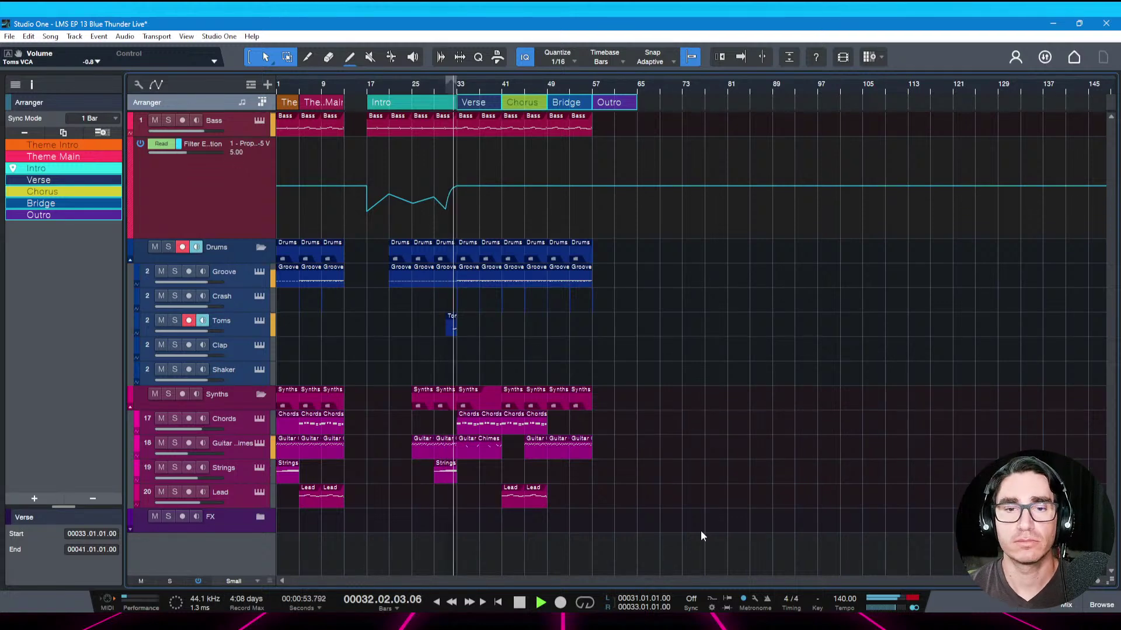
key(ctrl+s)
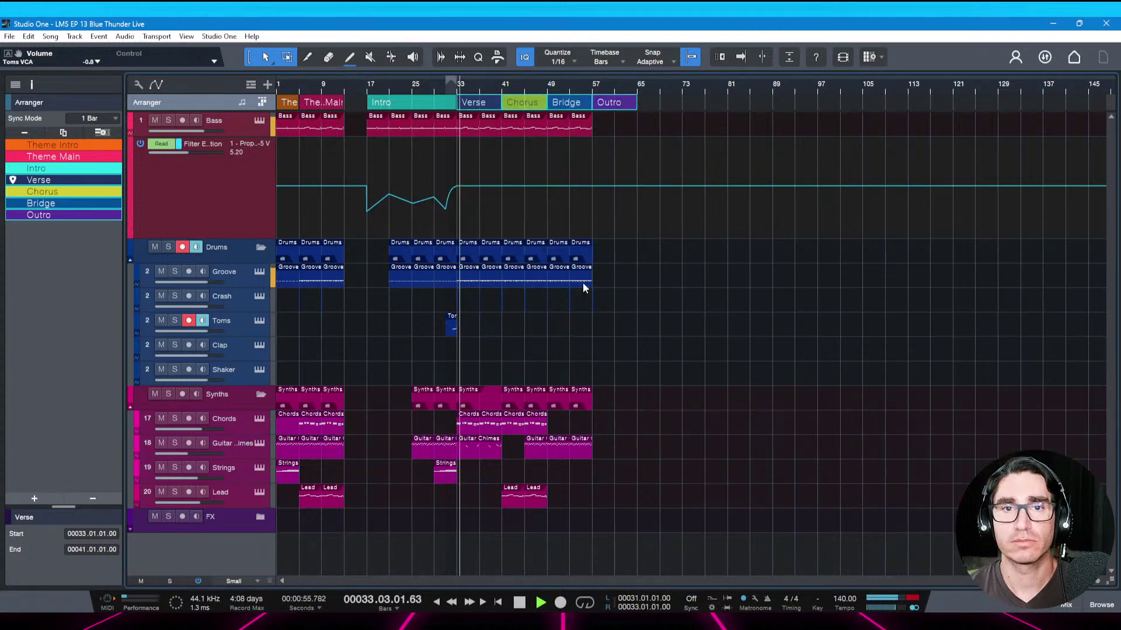
Lower Toms Verb to -0.2 dB and the Toms VCA to -3.0 dB, play from bar 31 and save the song
key(space)
drag(449, 86, 452, 96)
click(445, 88)
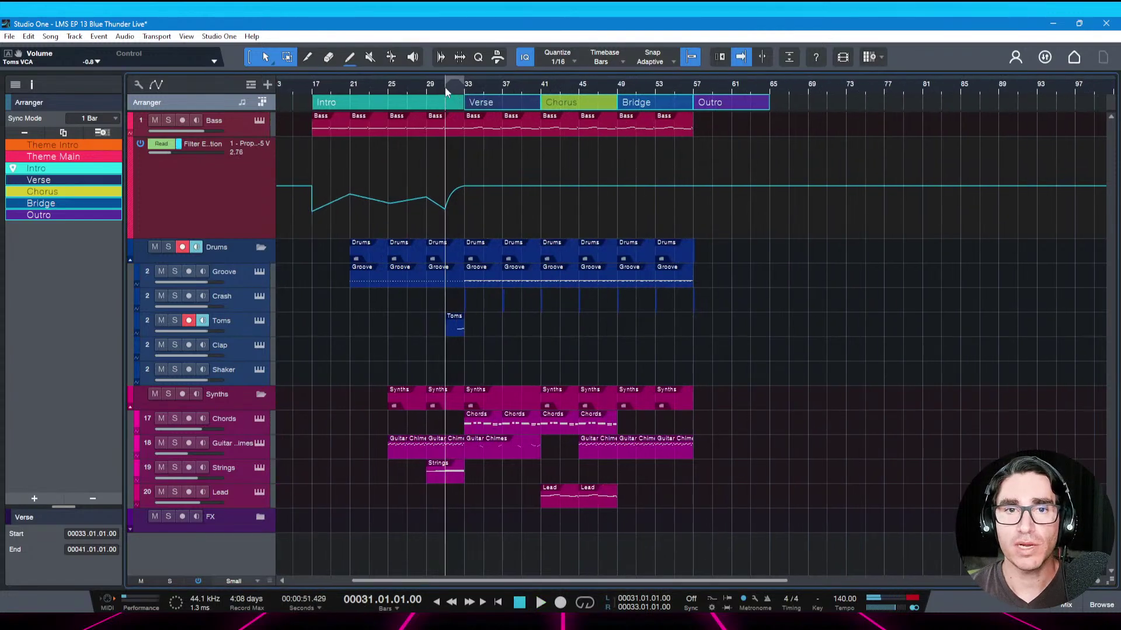
key(F3)
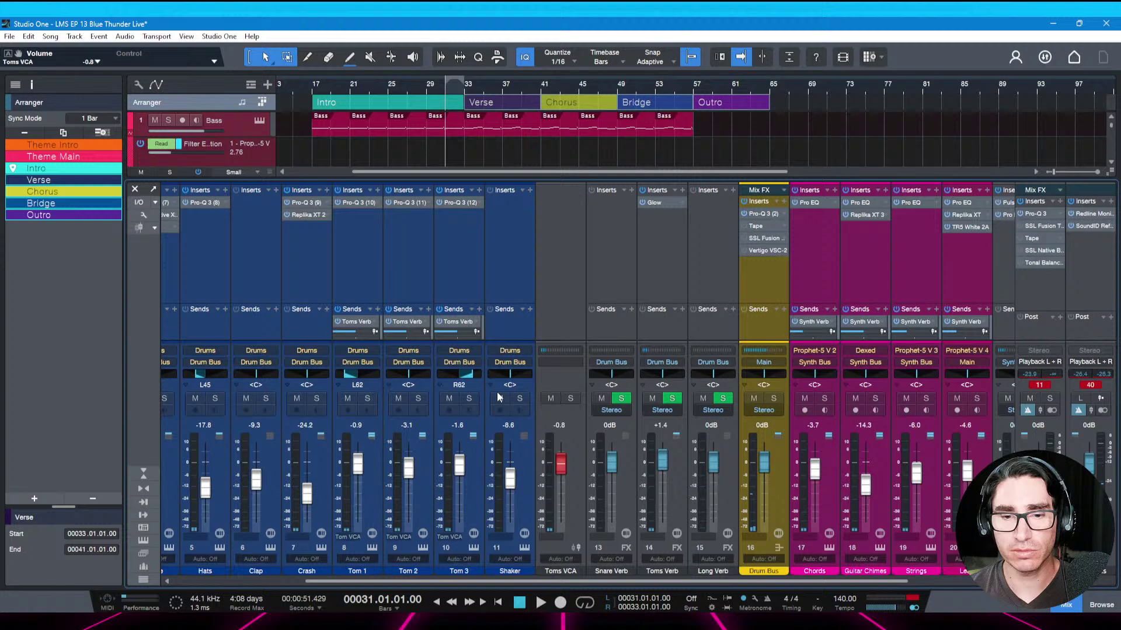
drag(663, 467, 663, 470)
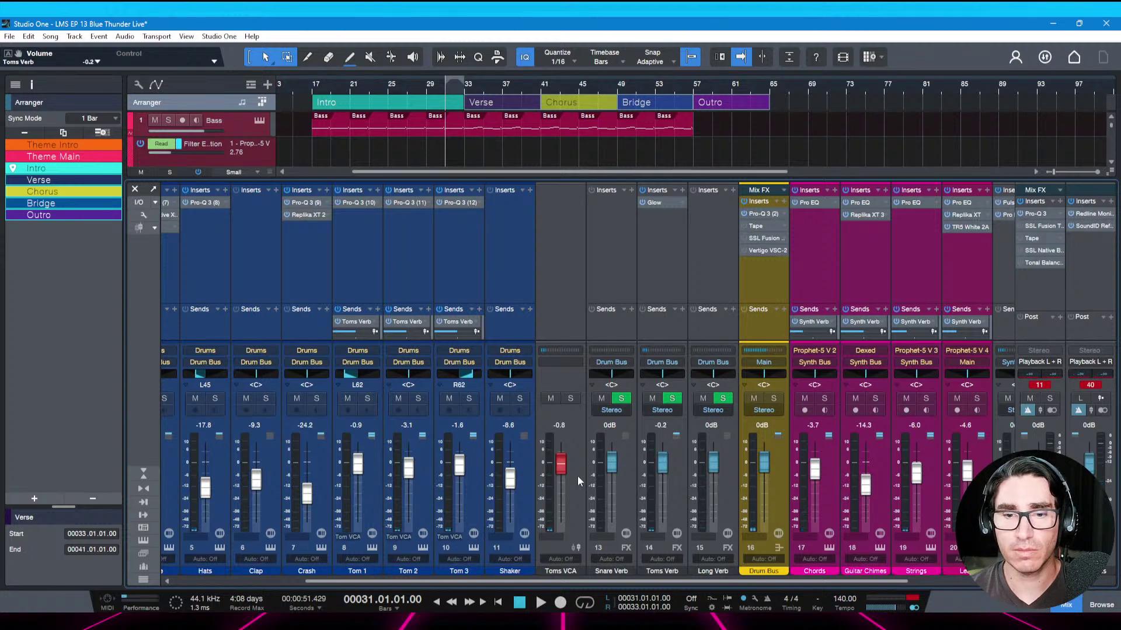
drag(566, 473, 560, 476)
key(space)
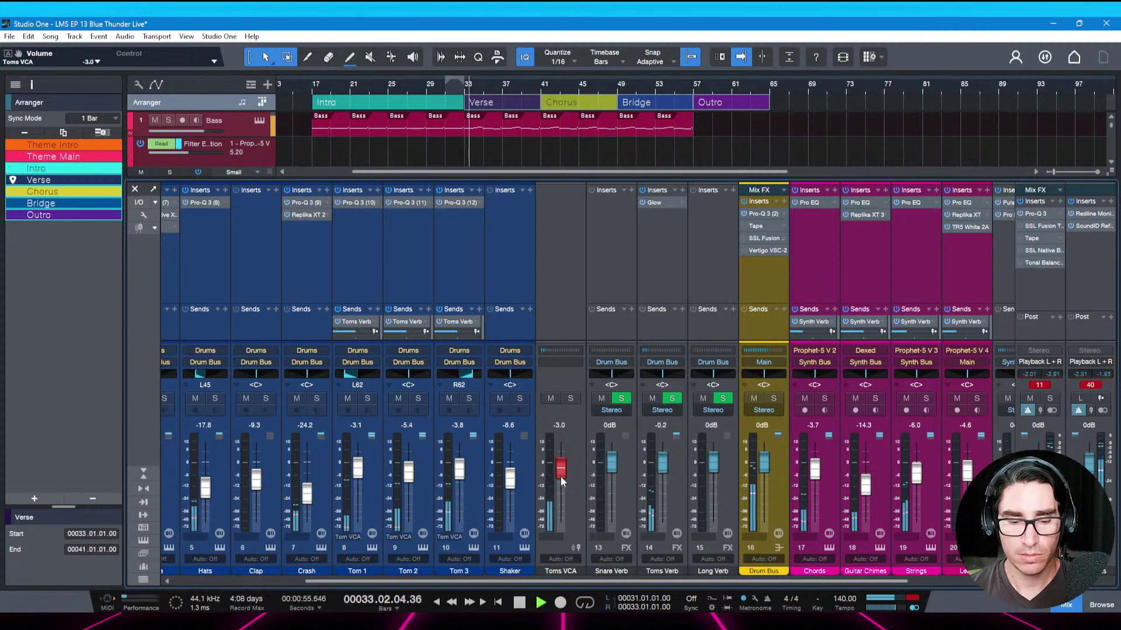
key(F3)
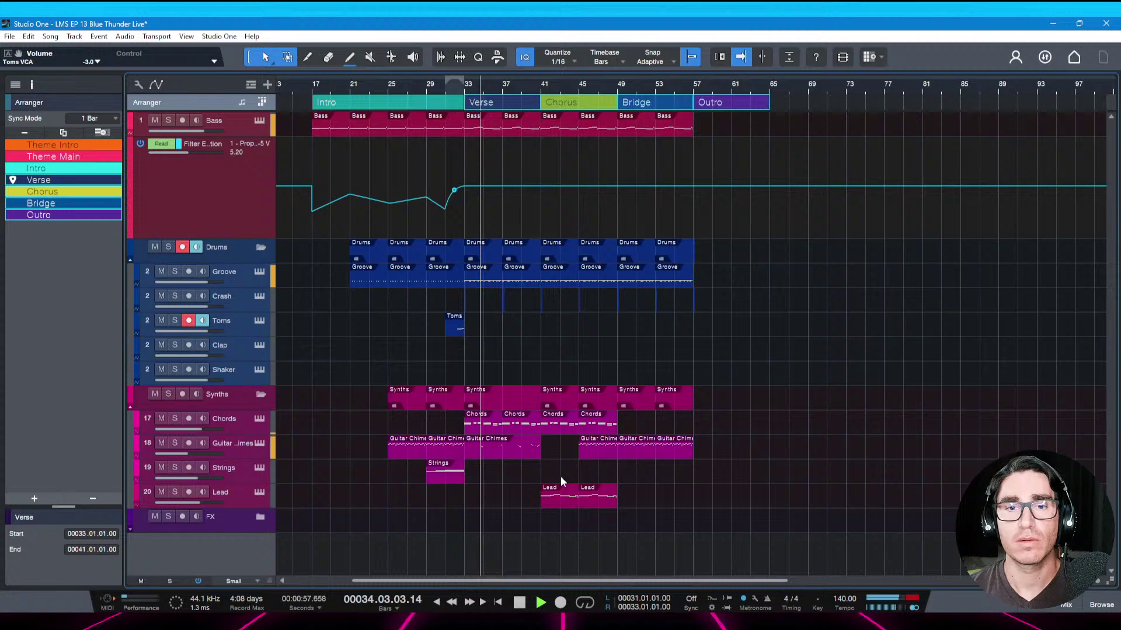
key(ctrl+s)
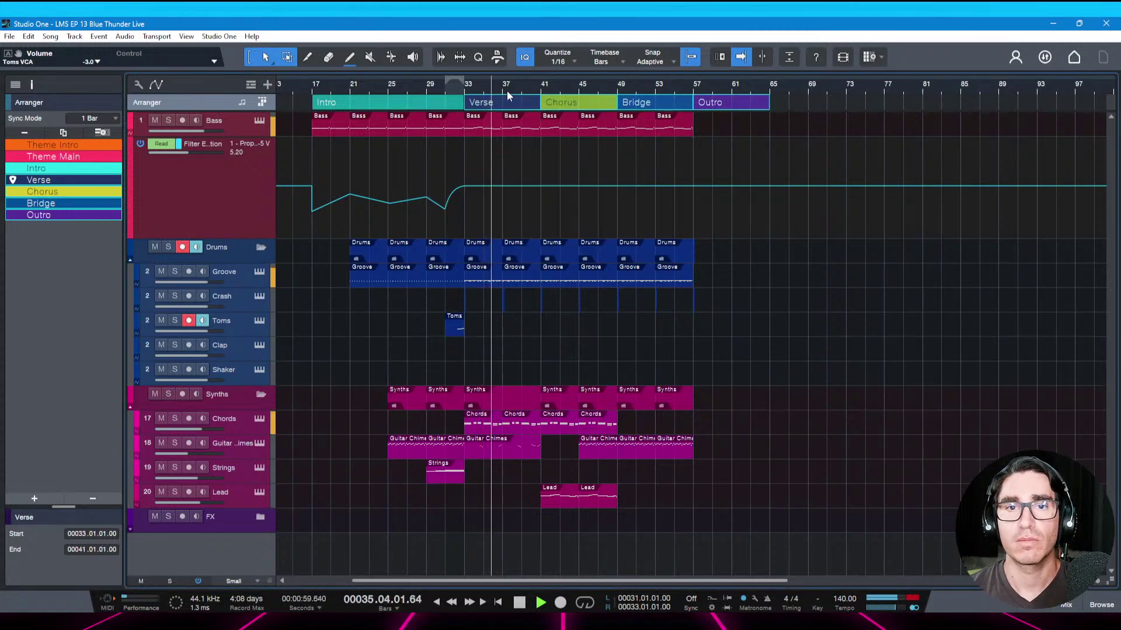
Extend the loop to cover bars 31 to 41, play the transition into the Verse and save the song
scroll(507, 90, up, 3)
scroll(530, 100, down, 1)
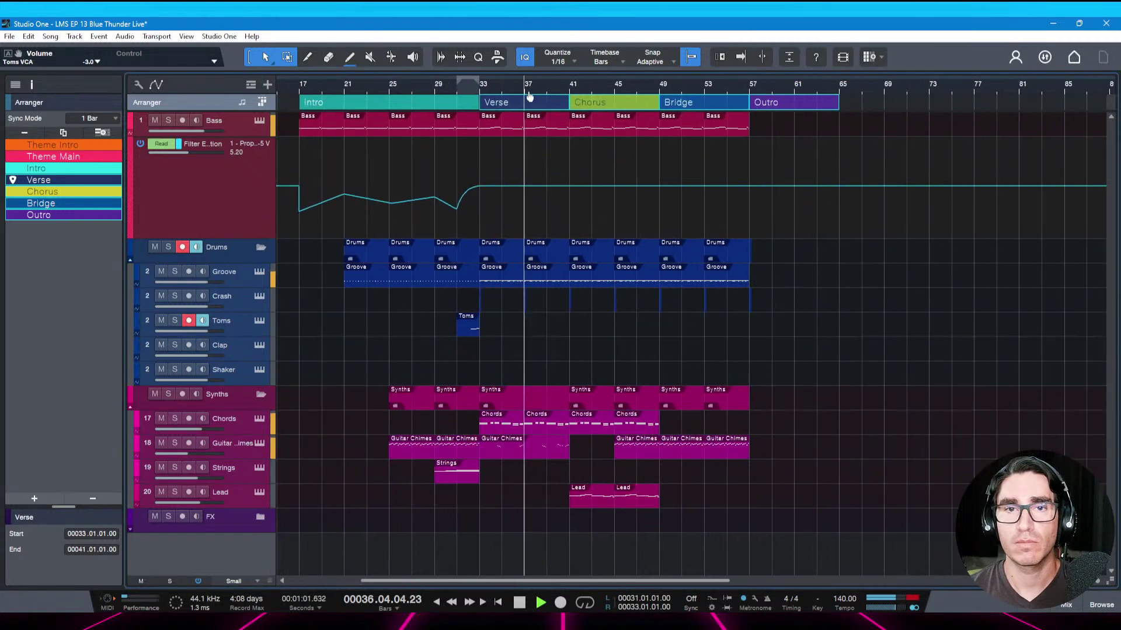
key(f)
key(space)
drag(479, 84, 563, 91)
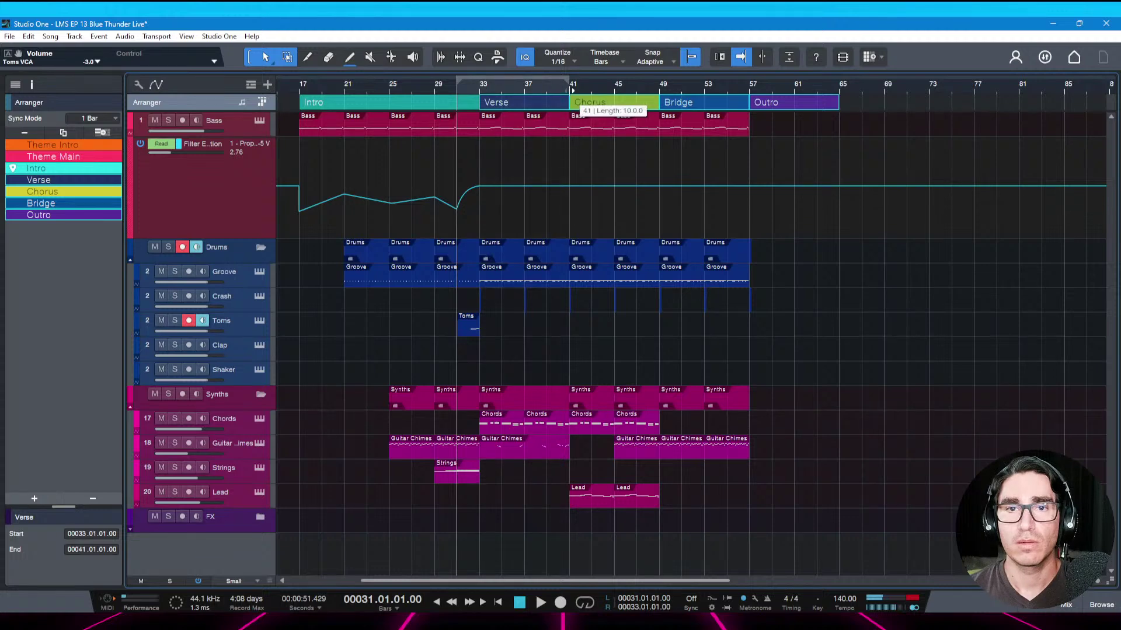
key(KP_Divide)
key(space)
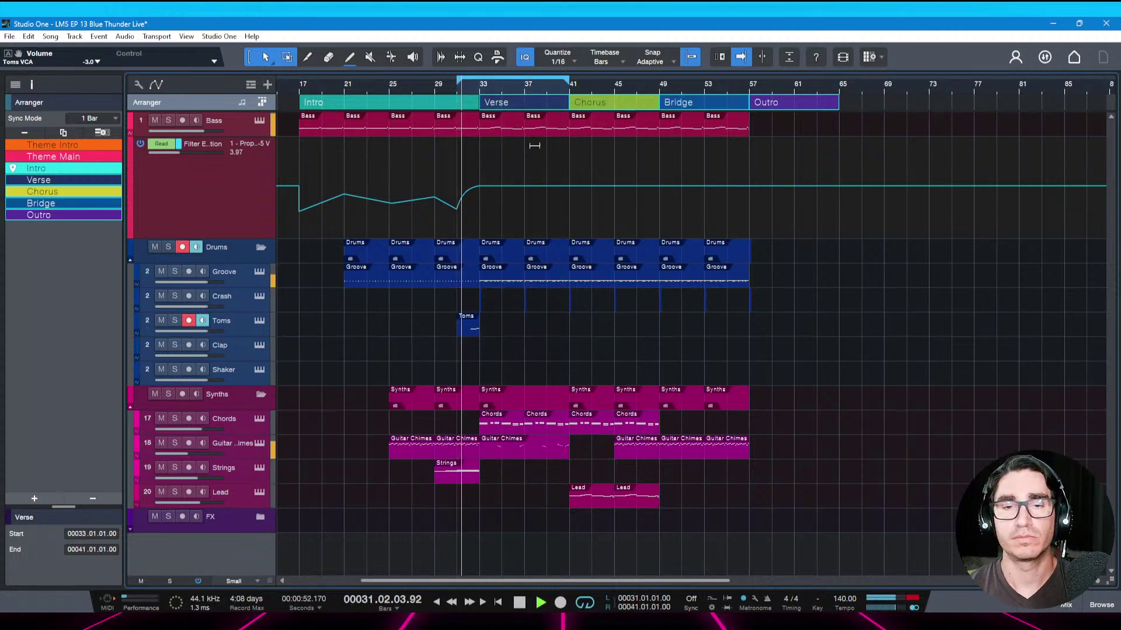
key(ctrl+s)
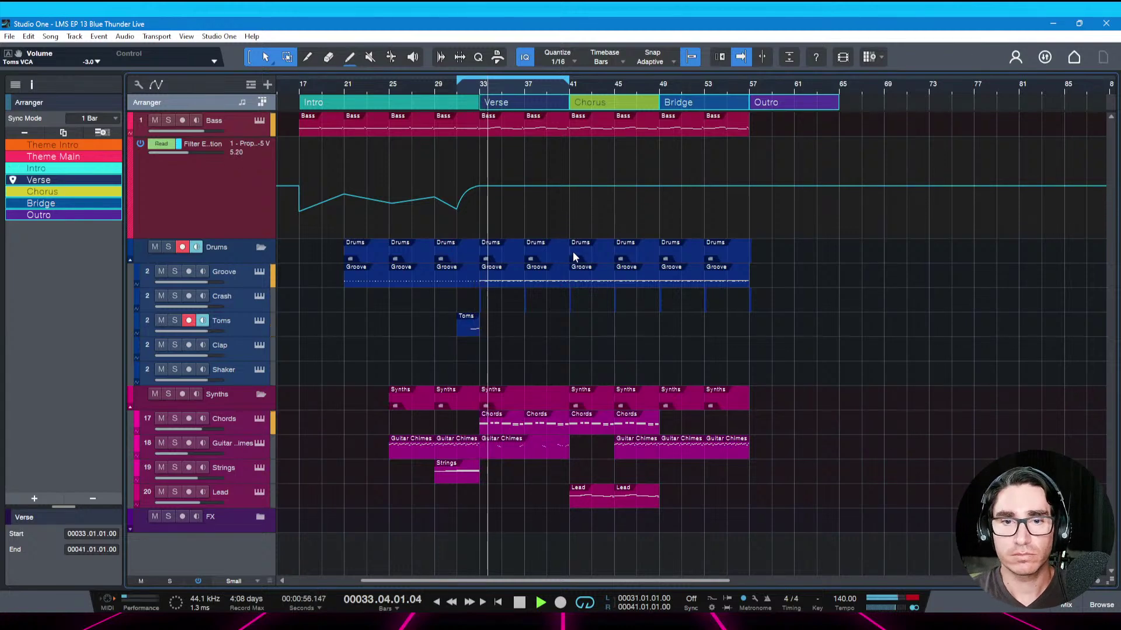
Set the Bass channel volume to -2 dB, save the song and replay the loop from bar 31
click(240, 125)
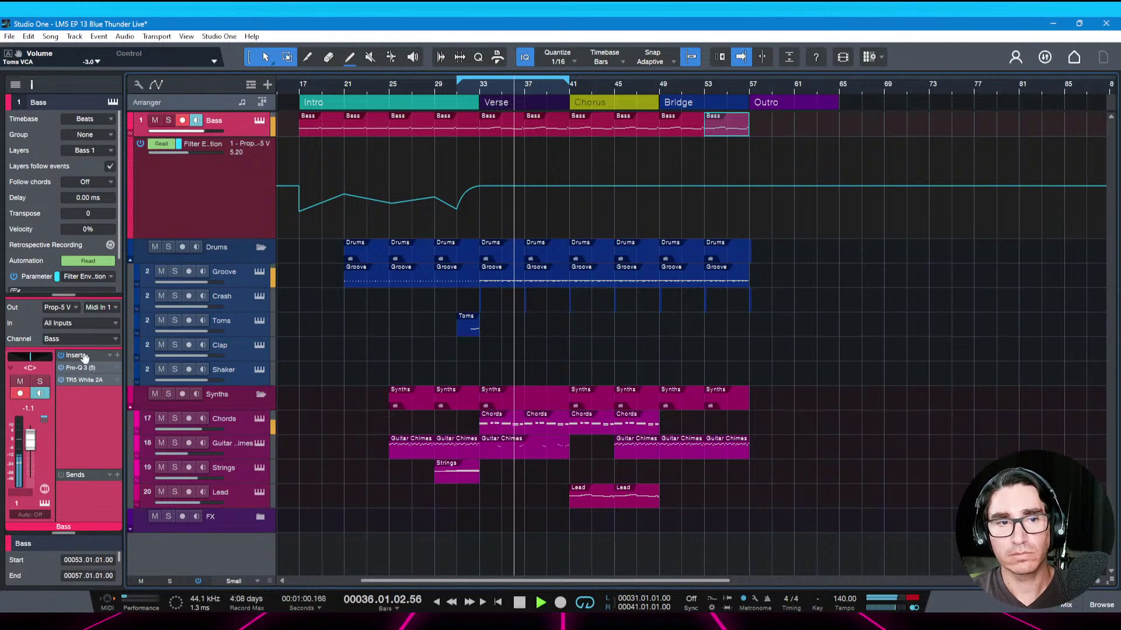
click(30, 408)
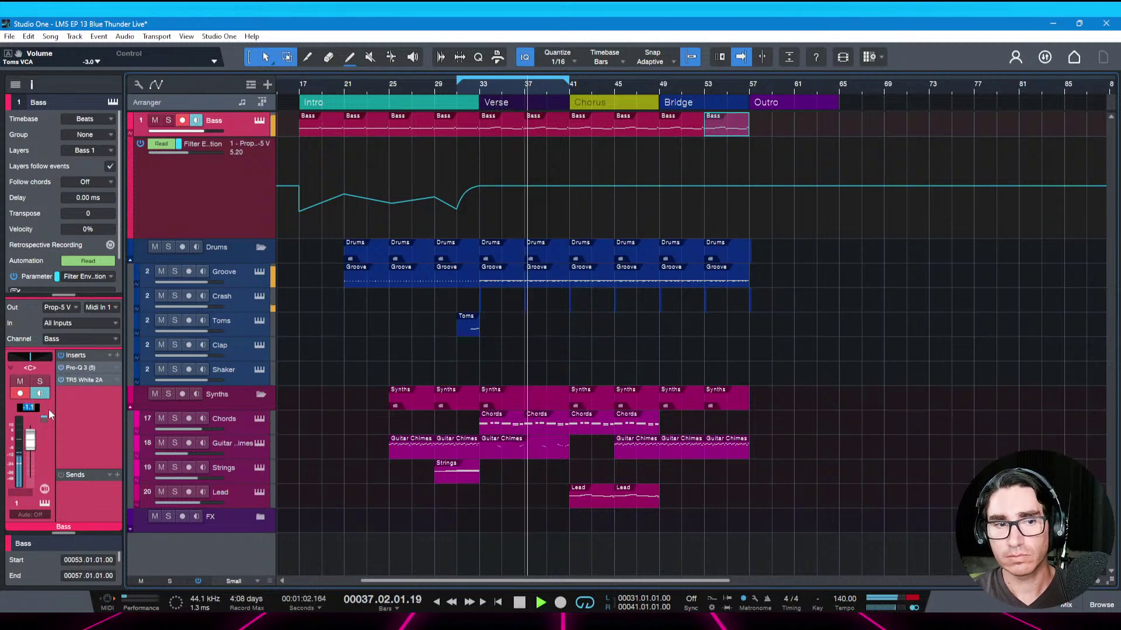
text(-2)
key(Return)
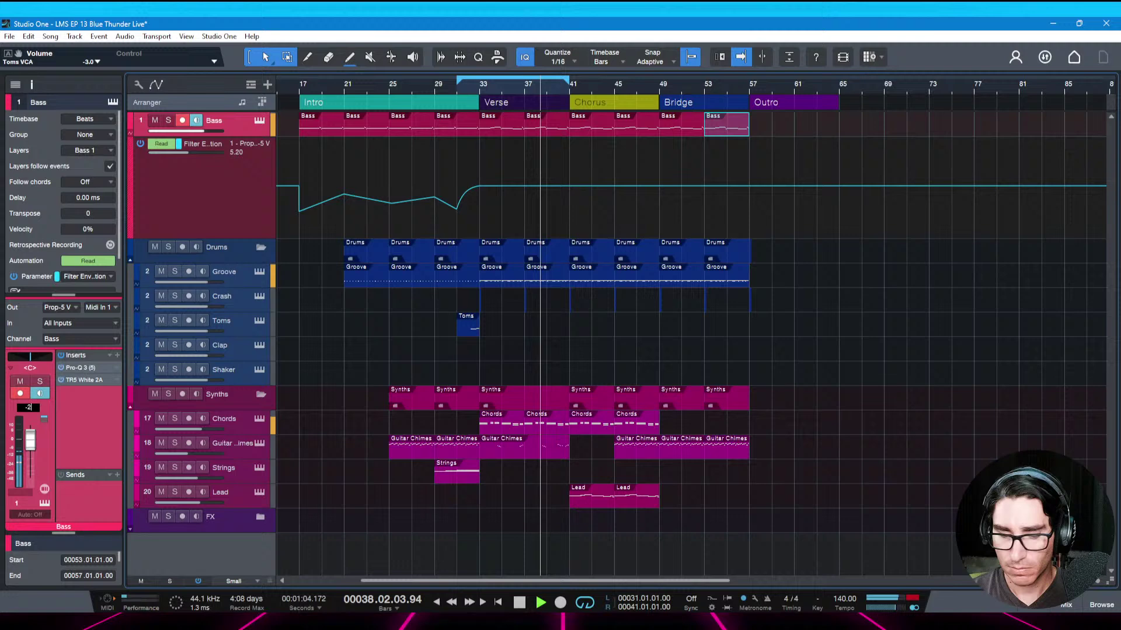
key(ctrl+s)
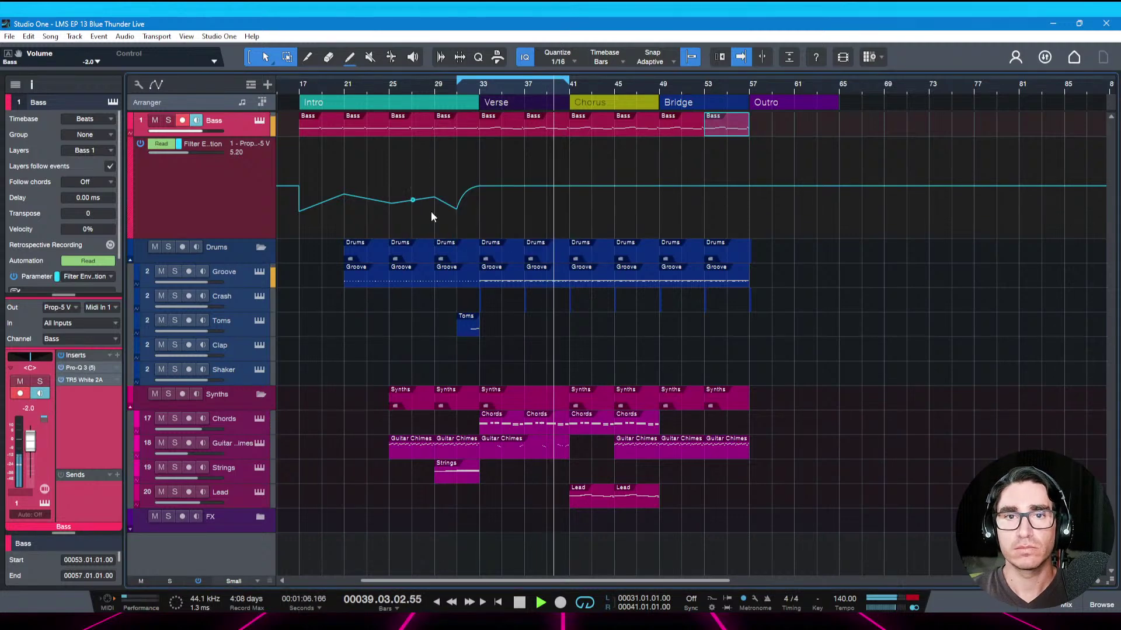
key(space)
key(space)
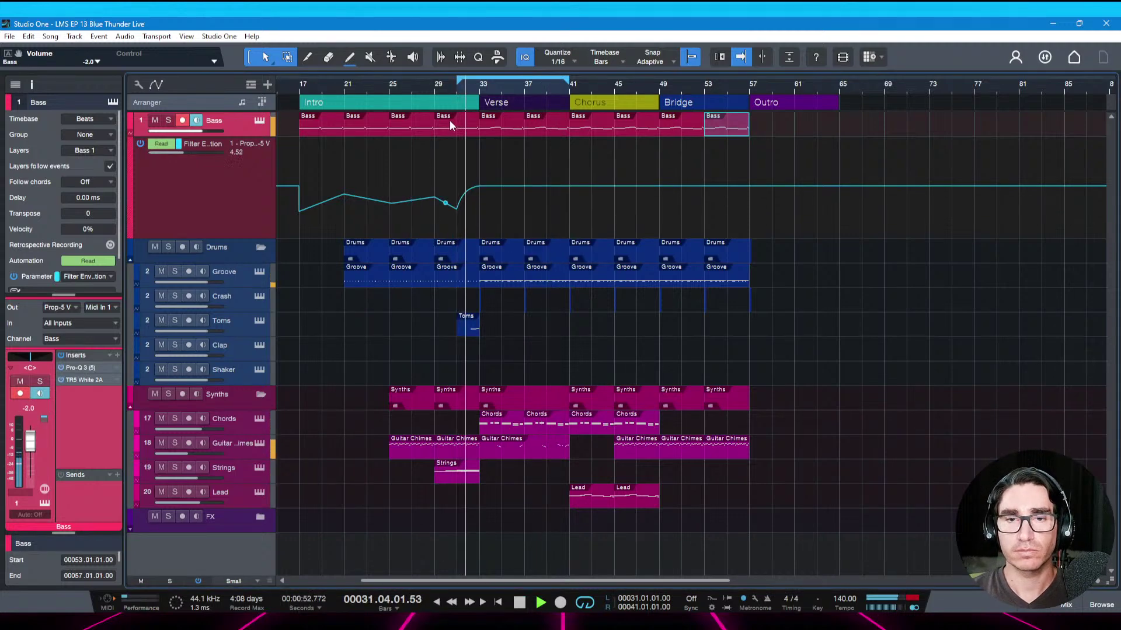
Lower the Strings channel volume to -7.4 dB while replaying the loop from bar 31, and save the song
click(241, 467)
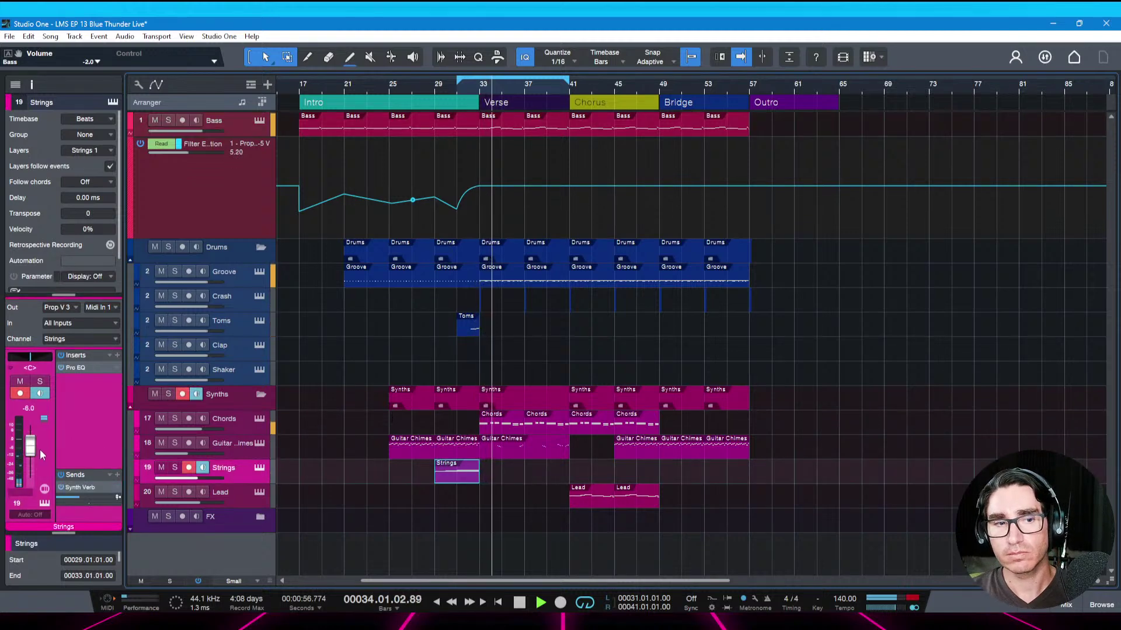
drag(33, 452, 32, 453)
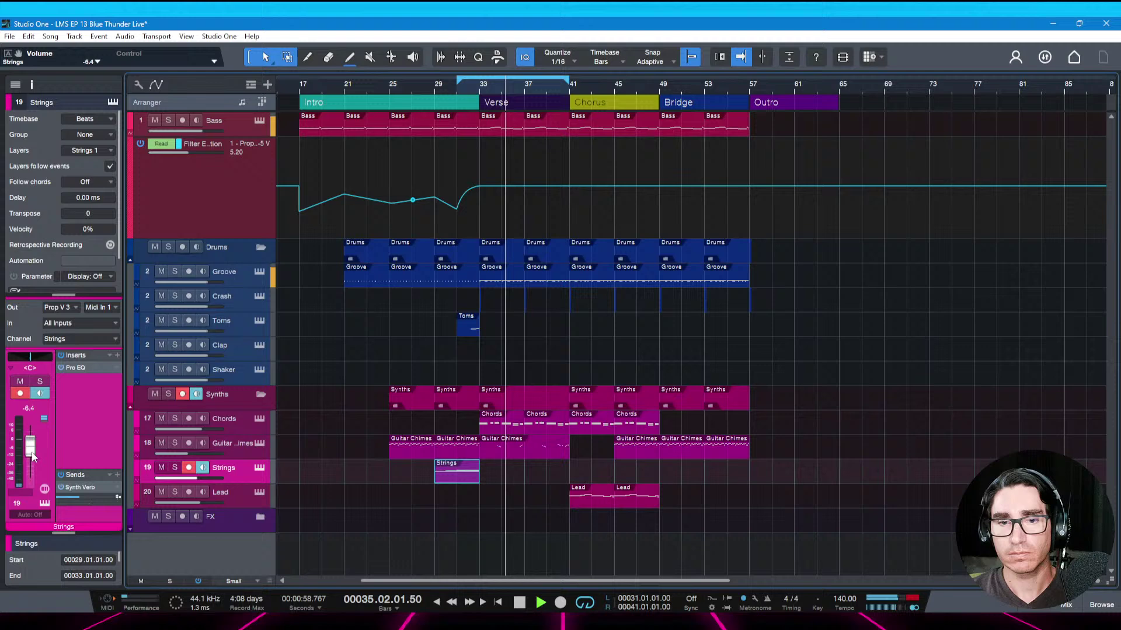
key(space)
key(space)
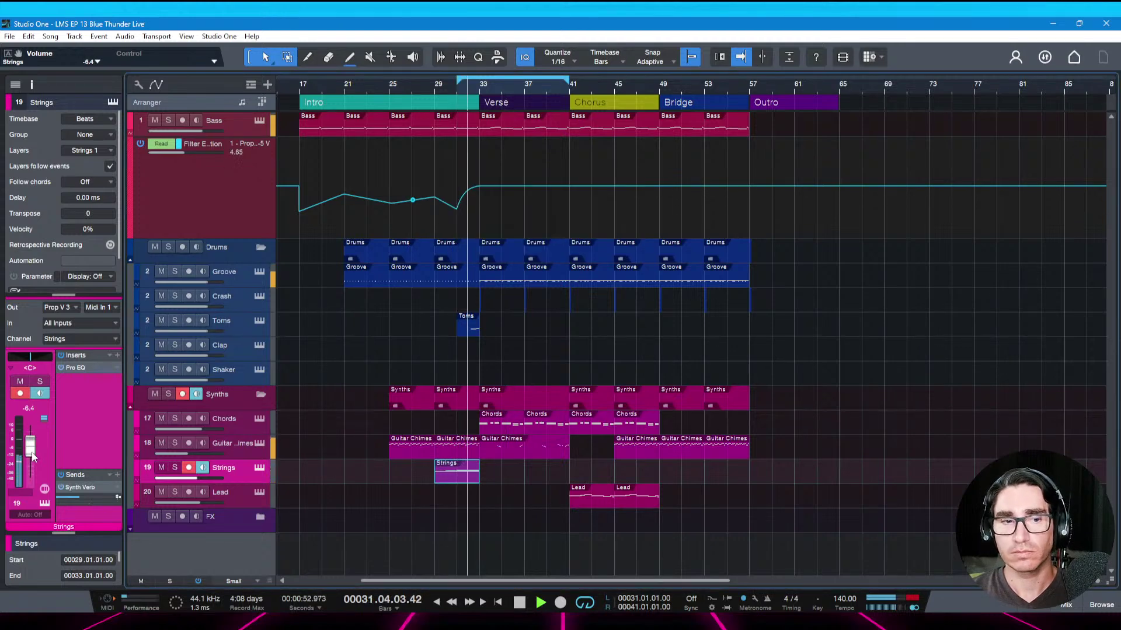
drag(33, 457, 32, 458)
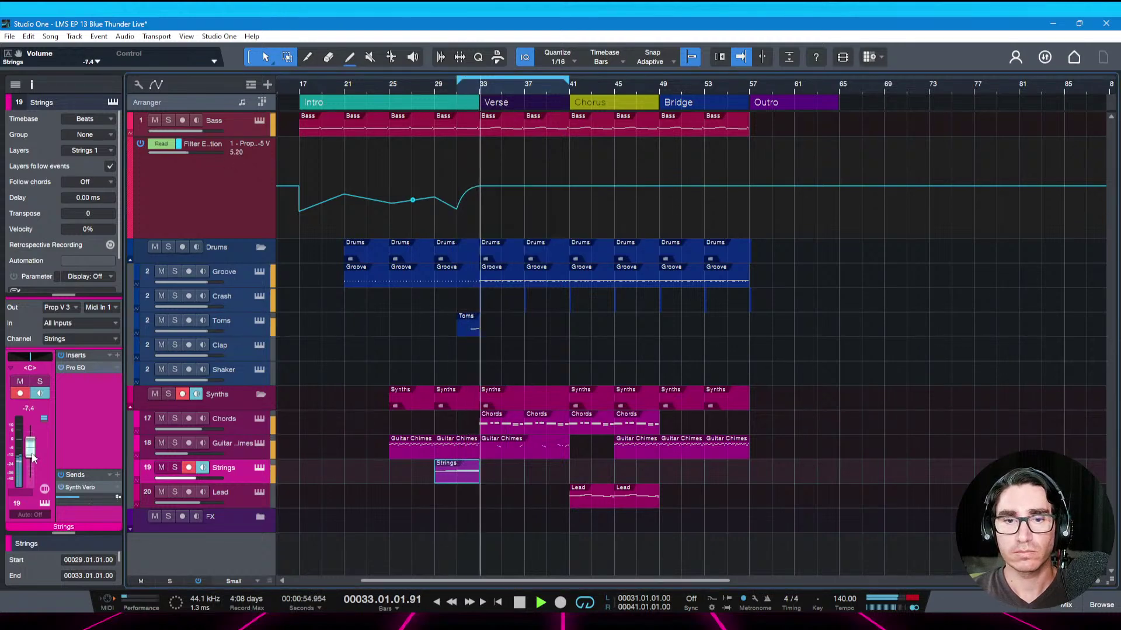
key(ctrl+s)
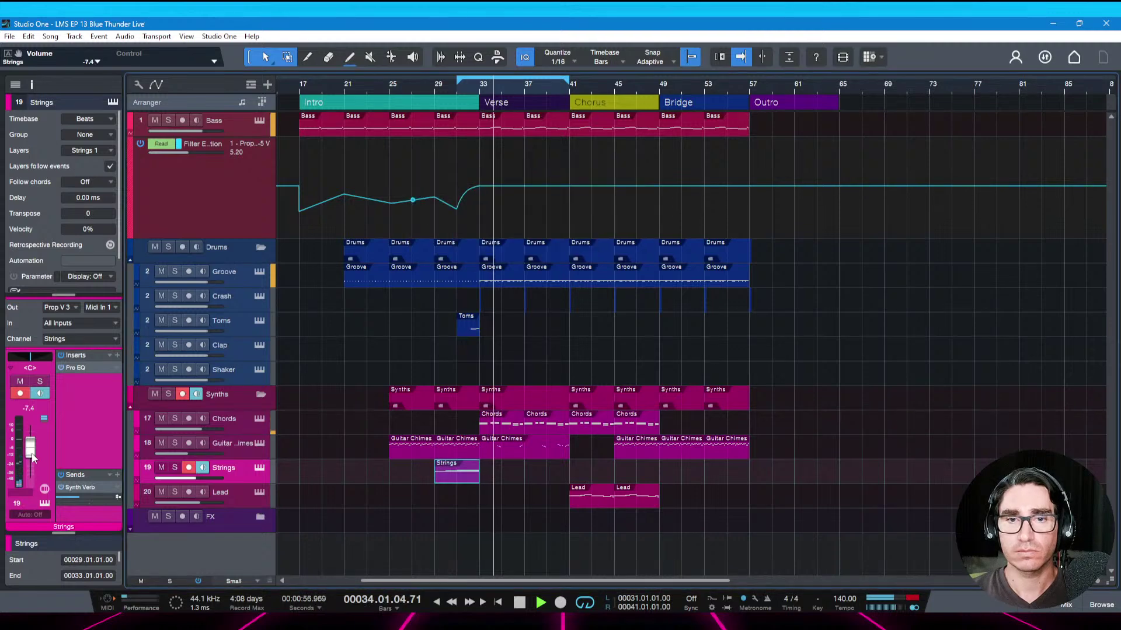
Lower the Bass channel volume to -3.4 dB and save the song
click(237, 134)
drag(30, 442, 30, 448)
key(ctrl+s)
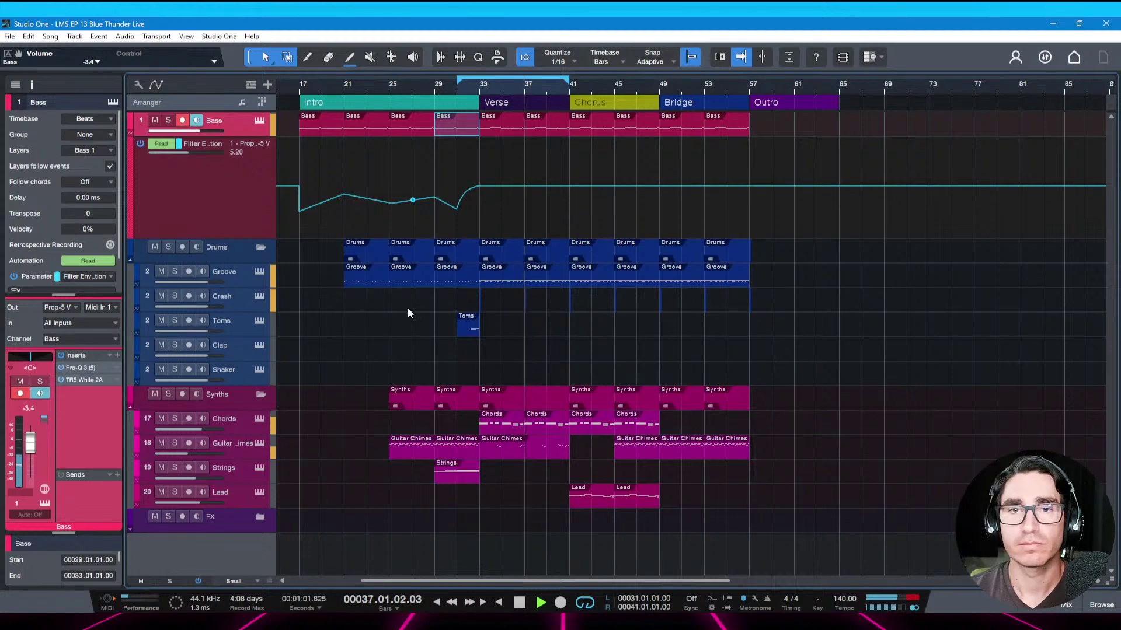
Turn off looping and play on through the Verse and Chorus into the Bridge, then stop playback
key(slash)
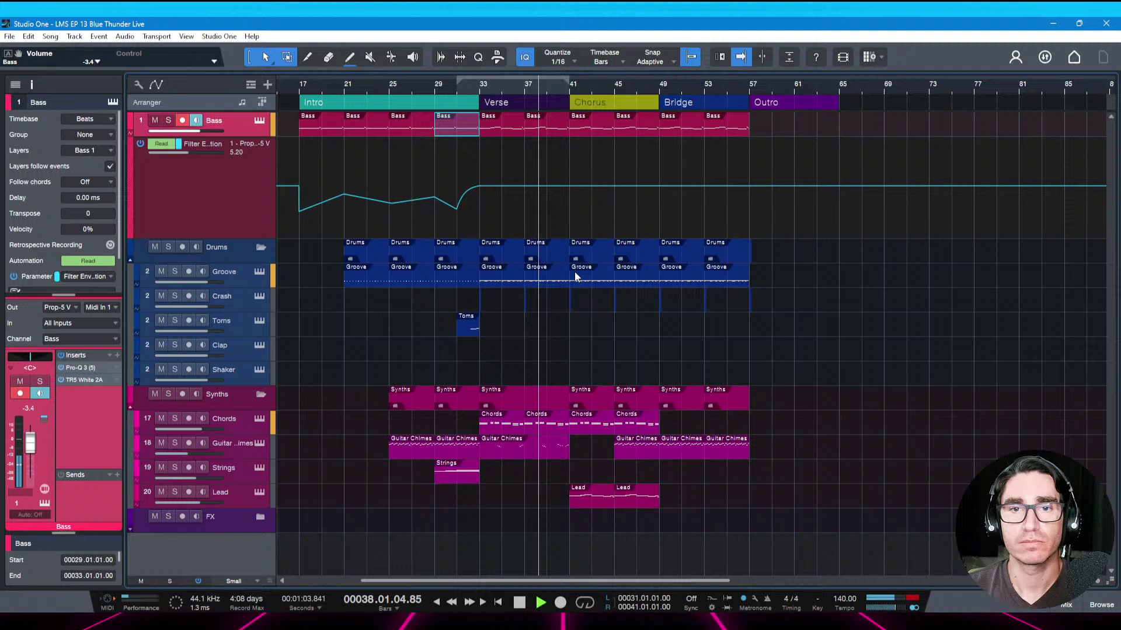
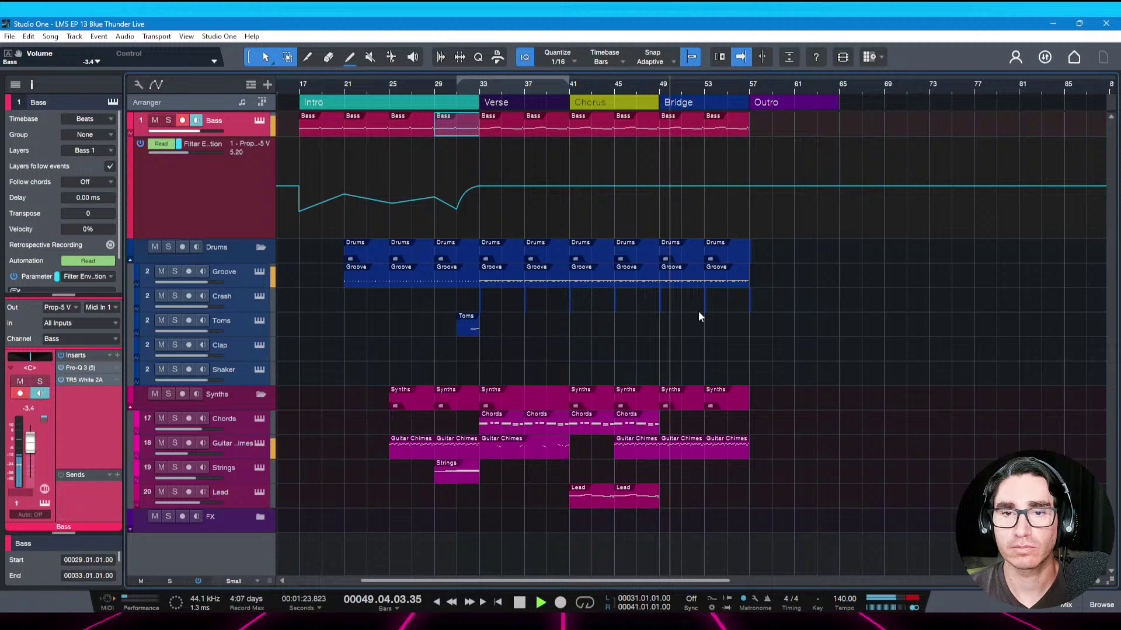
drag(755, 84, 755, 99)
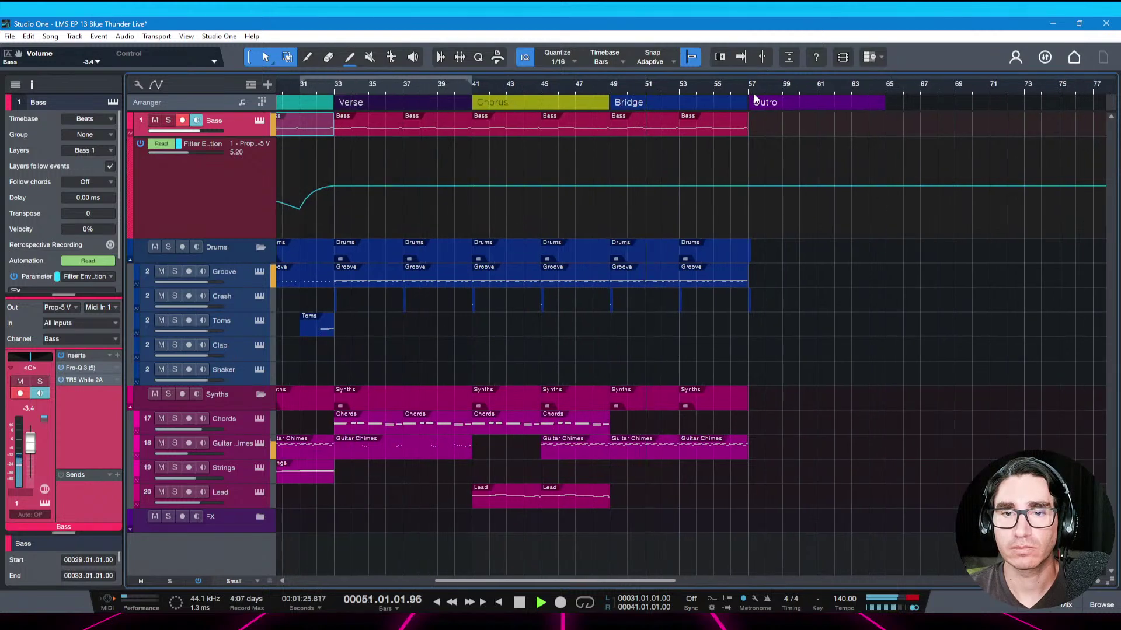
key(space)
key(f)
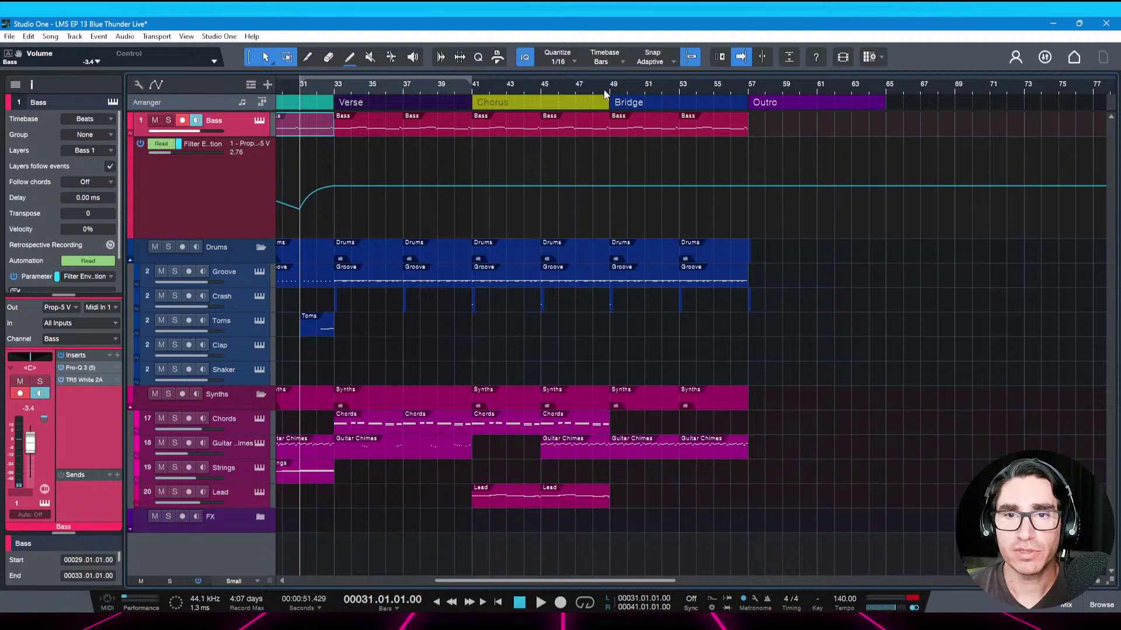
Draw one-bar Toms parts at bars 48, 56 and 40, ending the Chorus, Bridge and Verse, and save the song
drag(604, 90, 610, 175)
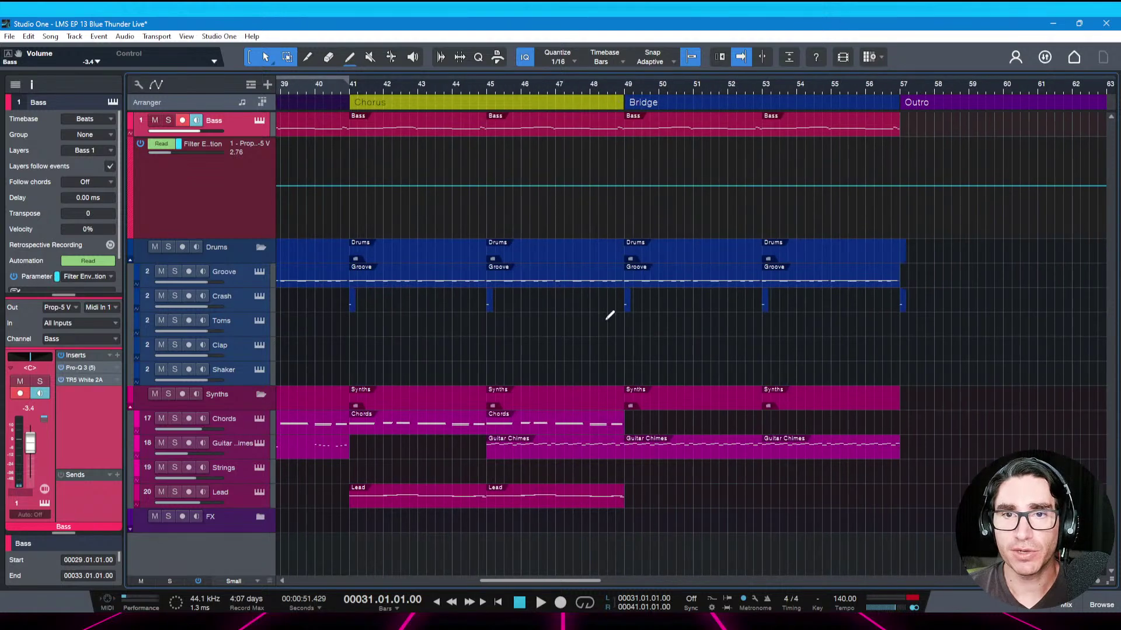
drag(619, 324, 624, 324)
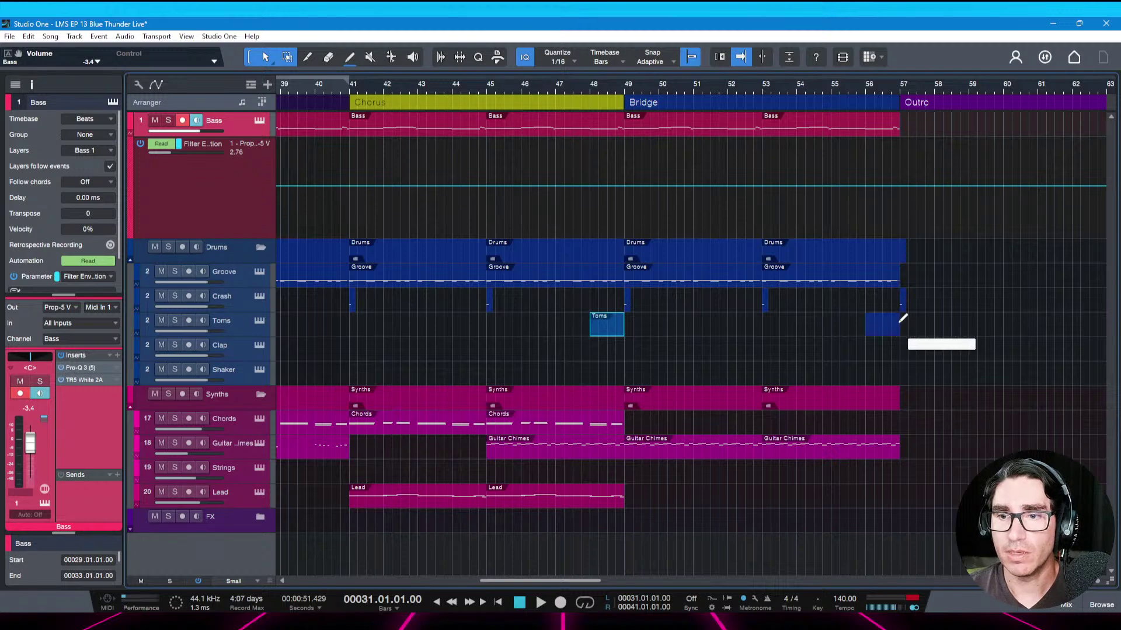
drag(904, 320, 902, 322)
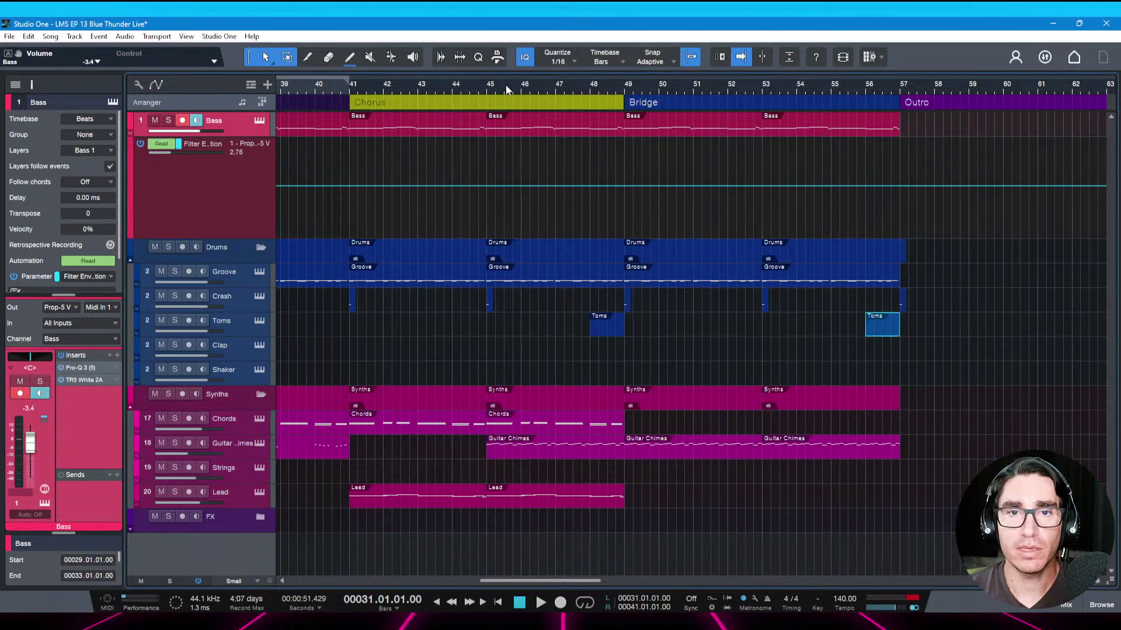
drag(506, 85, 530, 80)
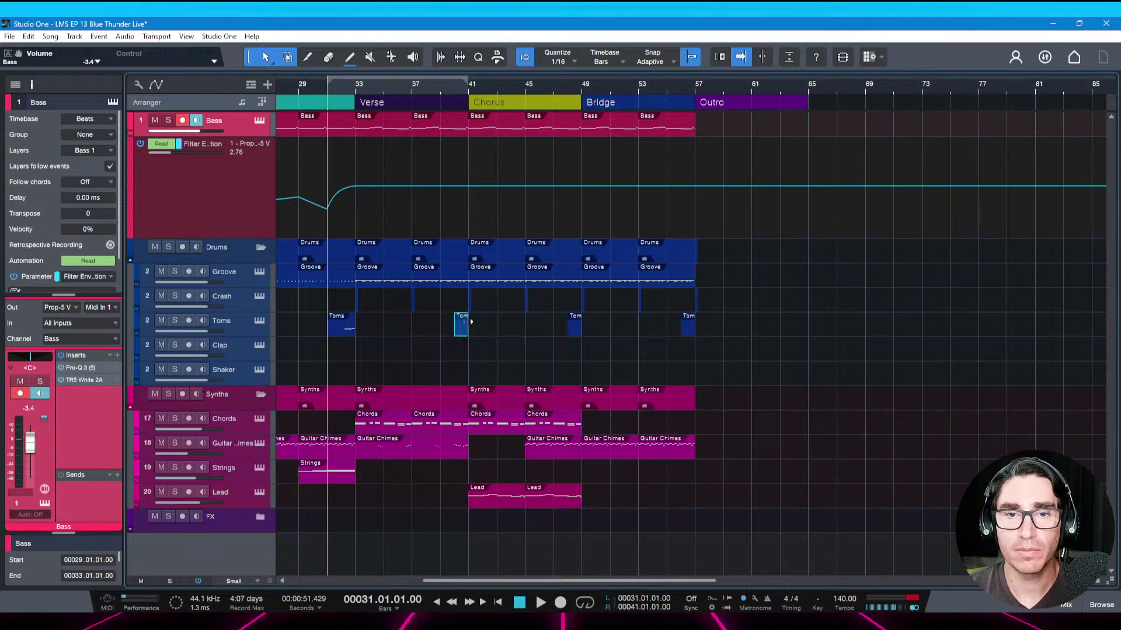
key(space)
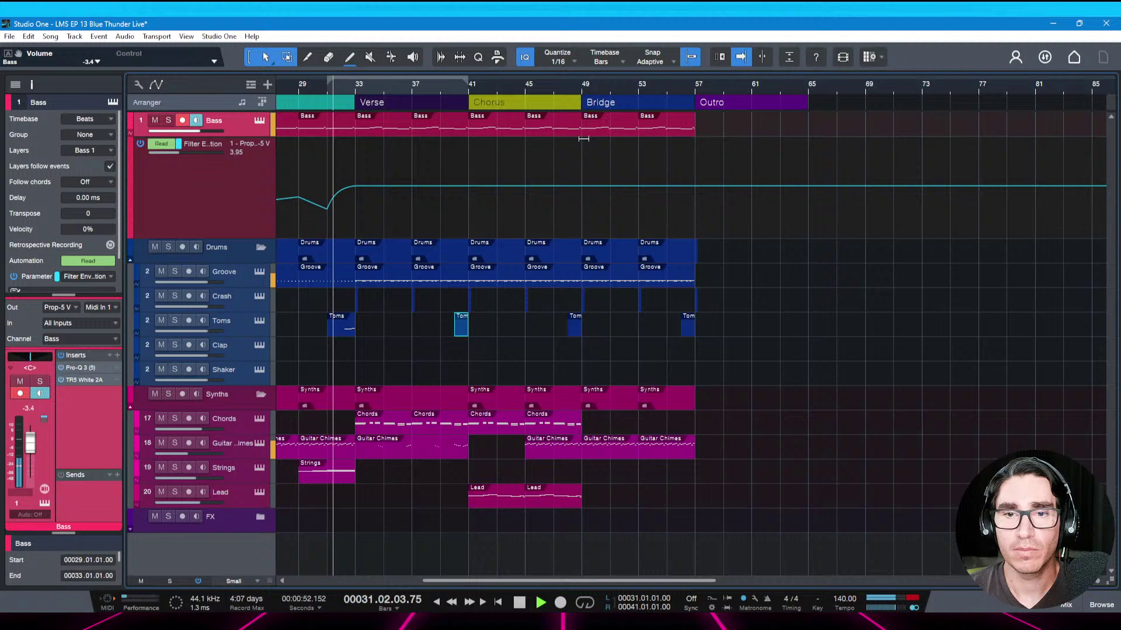
key(ctrl+s)
Play from bar 48 through the Bridge to the start of the Outro, saving the song along the way
click(569, 93)
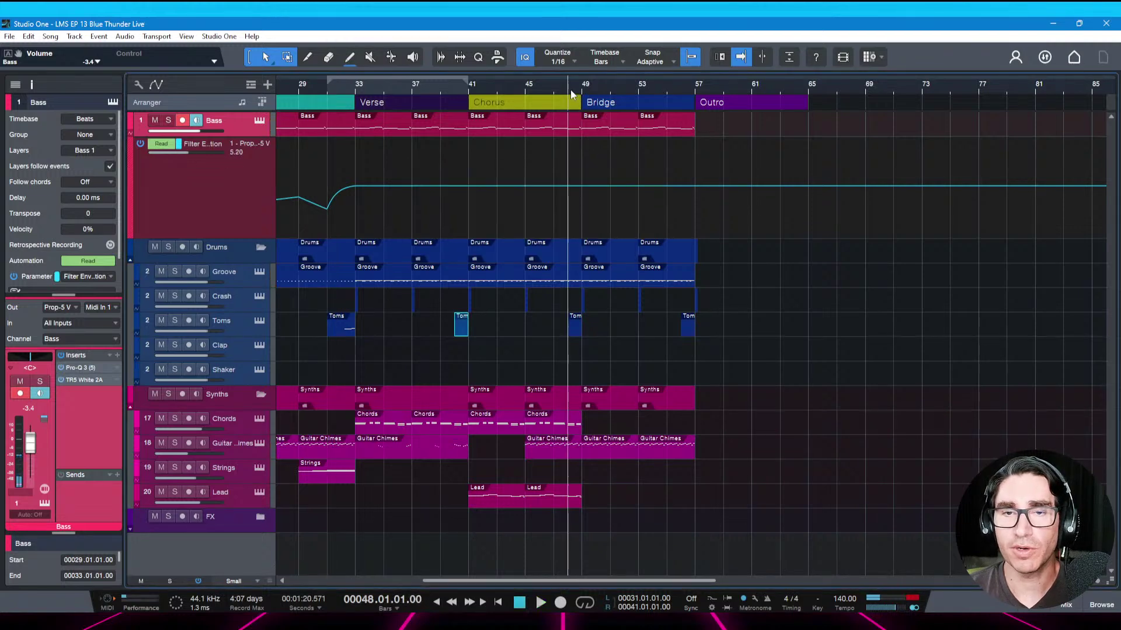
key(space)
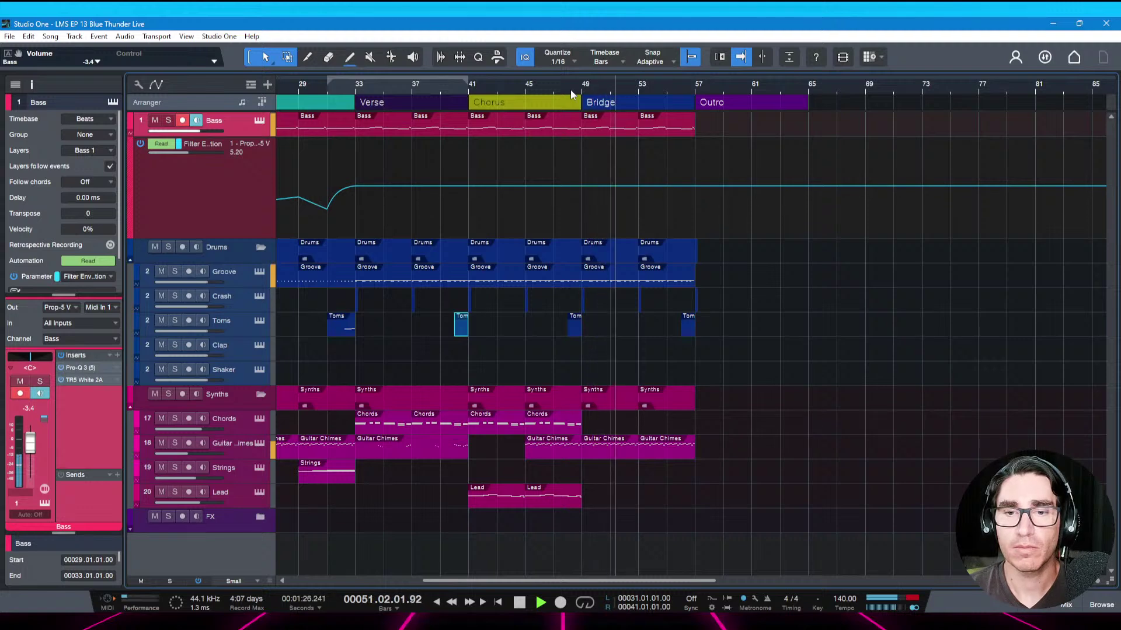
scroll(666, 90, up, 3)
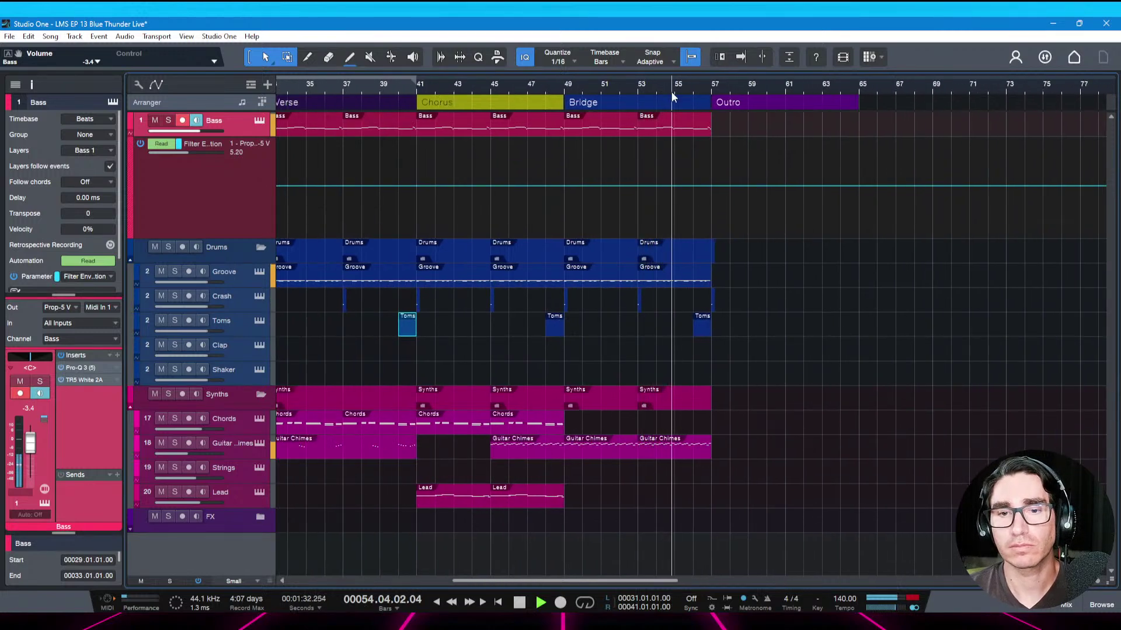
key(ctrl+s)
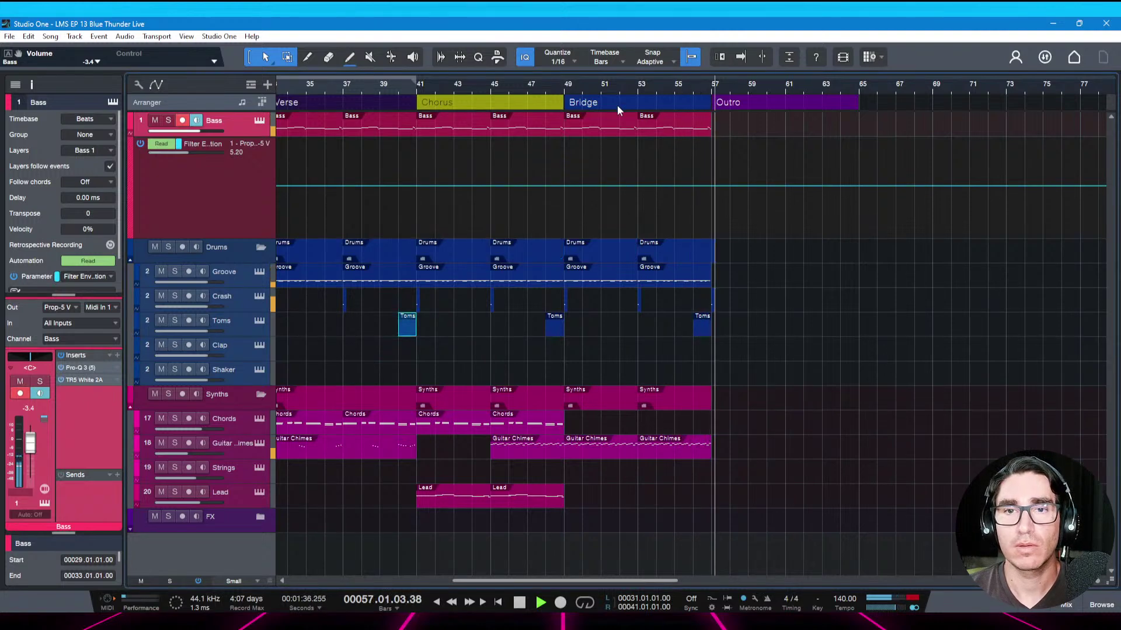
key(space)
Loop the Bridge section from bar 49 to bar 57, save the song and play the loop
click(587, 107)
key(p)
key(ctrl+s)
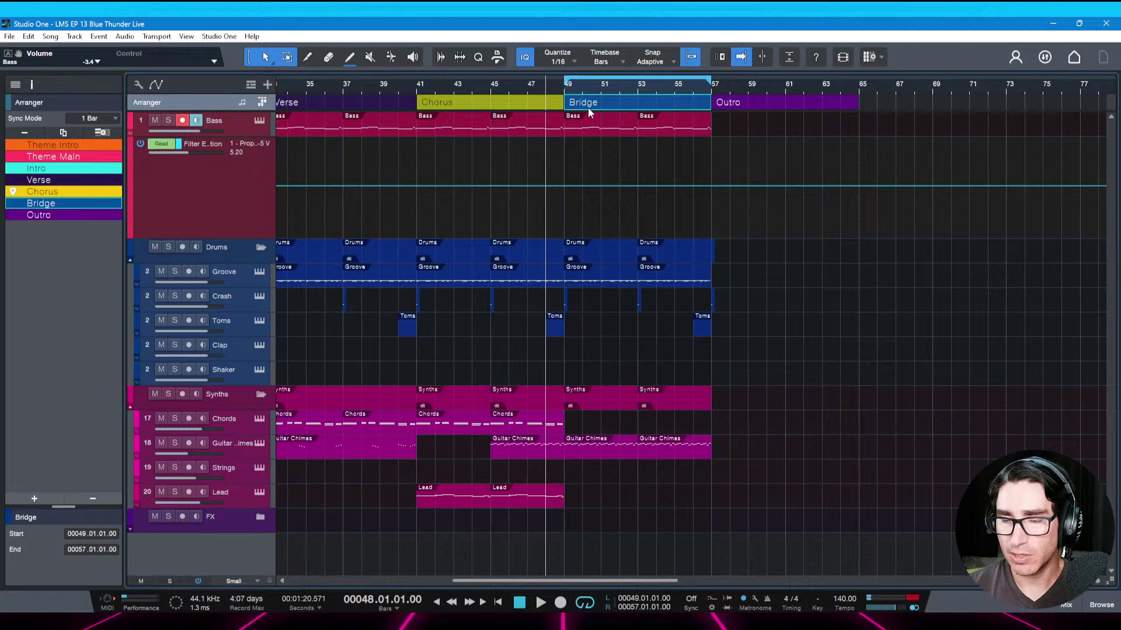
key(l)
key(space)
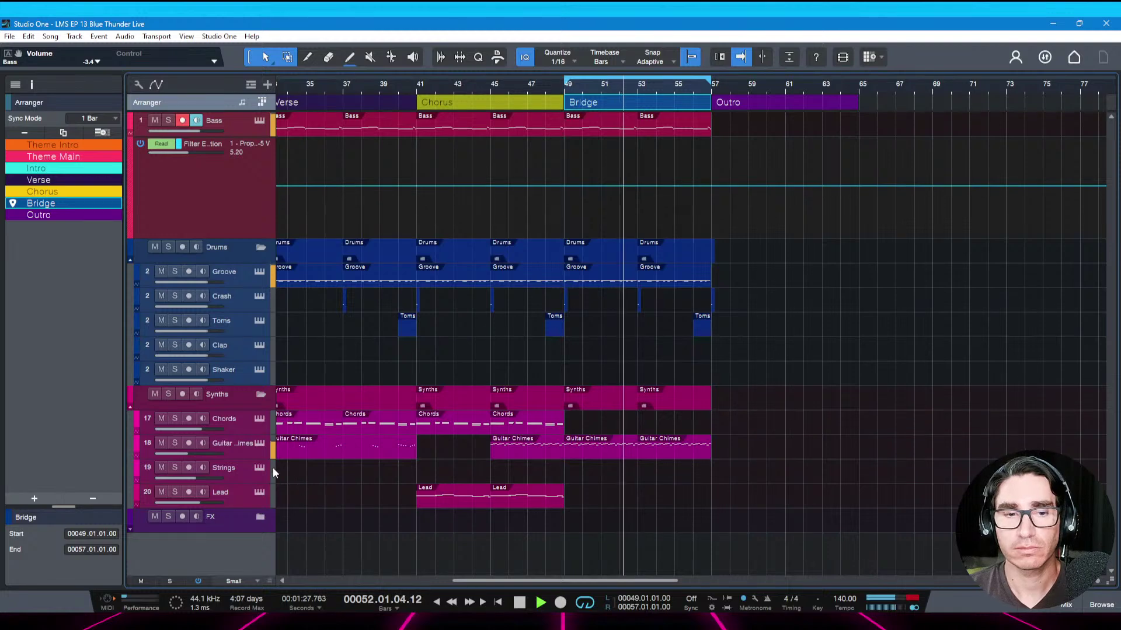
Save the song, stop playback and insert the Phasis plug-in on the Guitar Chimes channel
click(242, 451)
key(ctrl+s)
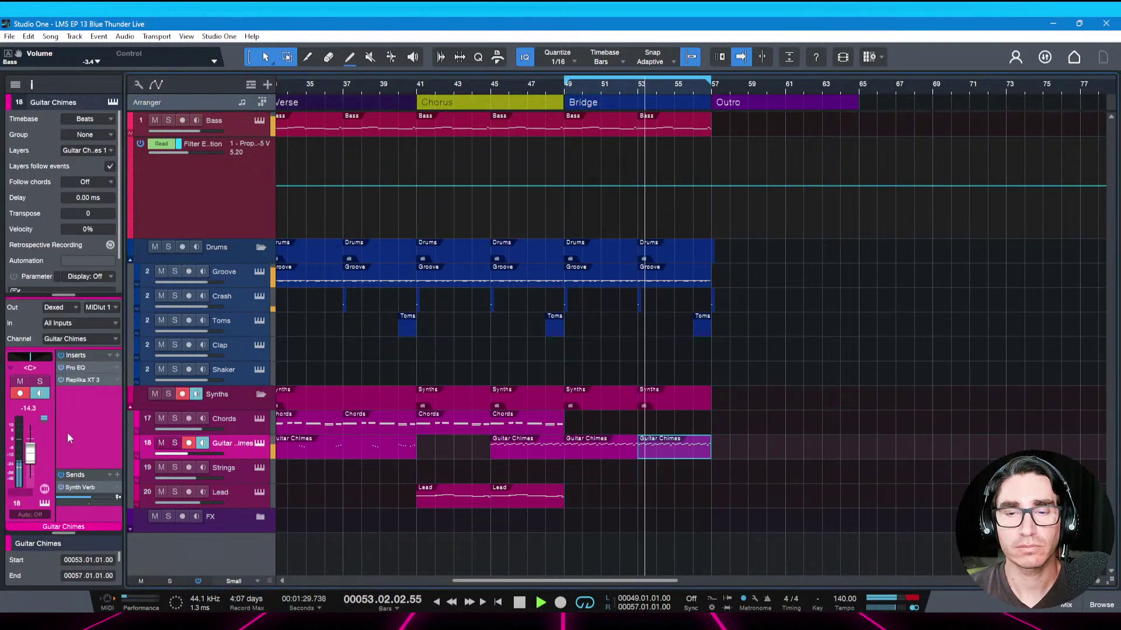
key(space)
click(116, 355)
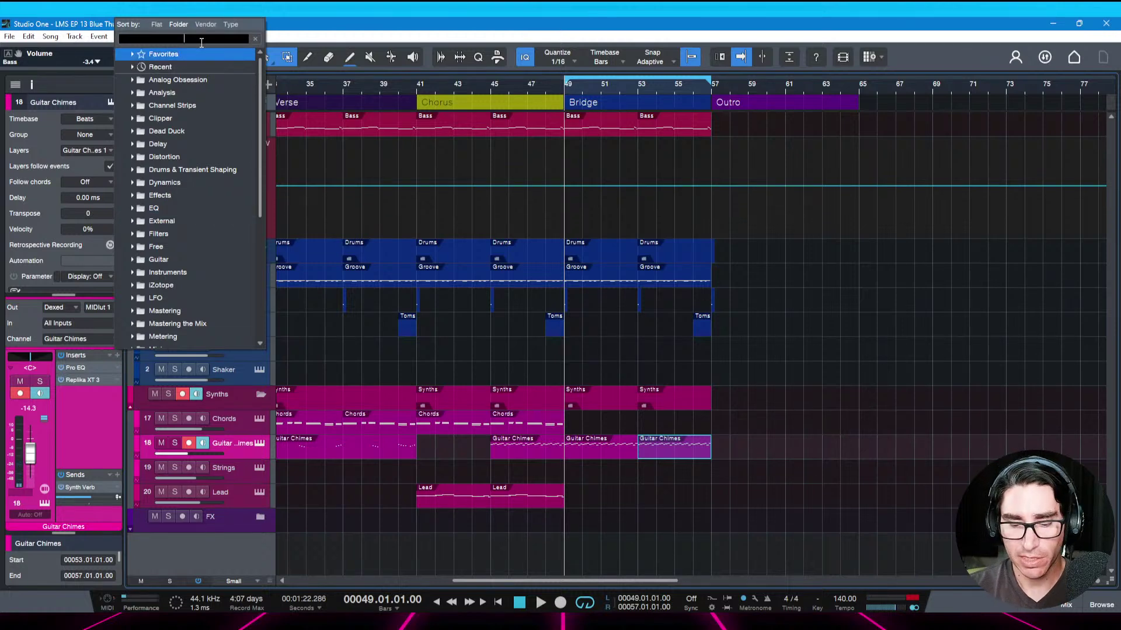
text(pha)
key(Down)
key(Down)
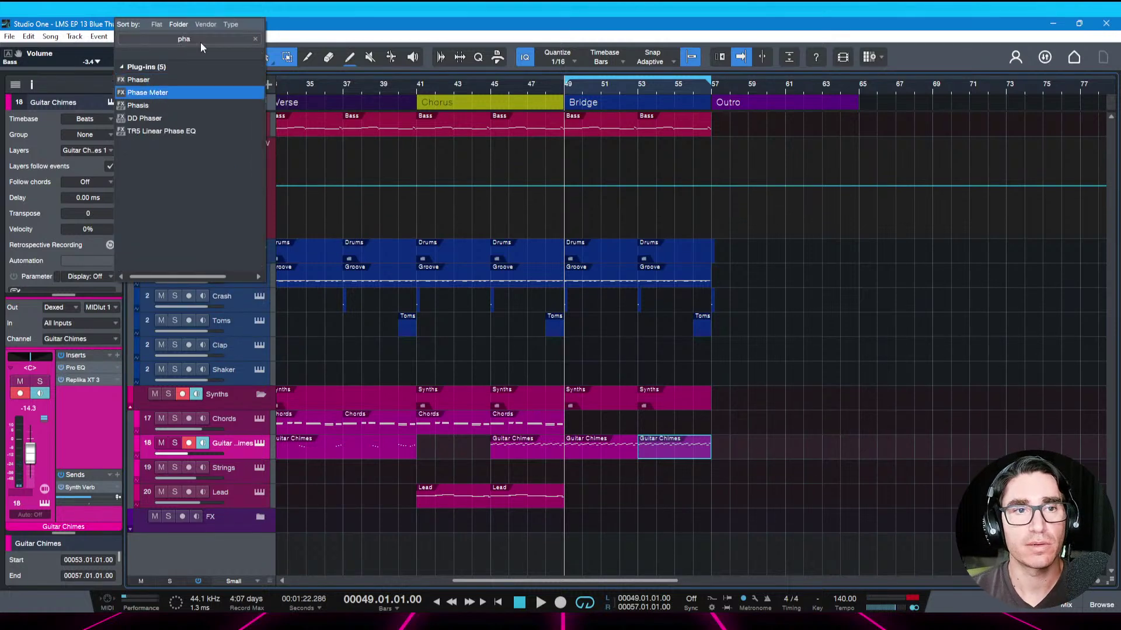
key(Return)
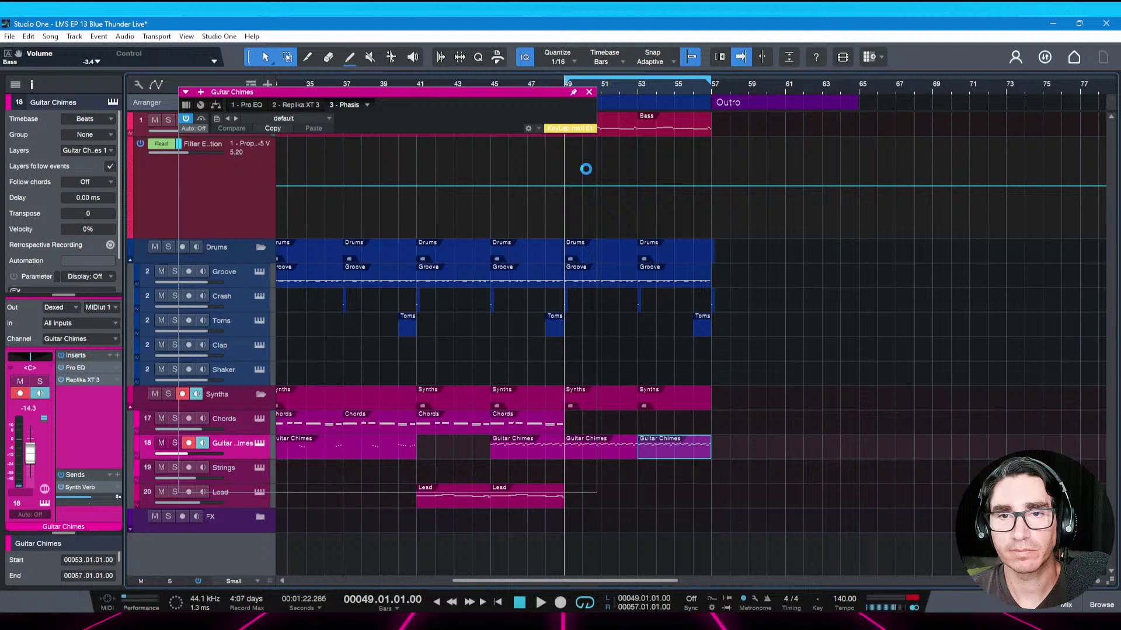
Load the Space Class preset from Synths + Pads in Phasis during playback and set Stereo to -22 %
key(space)
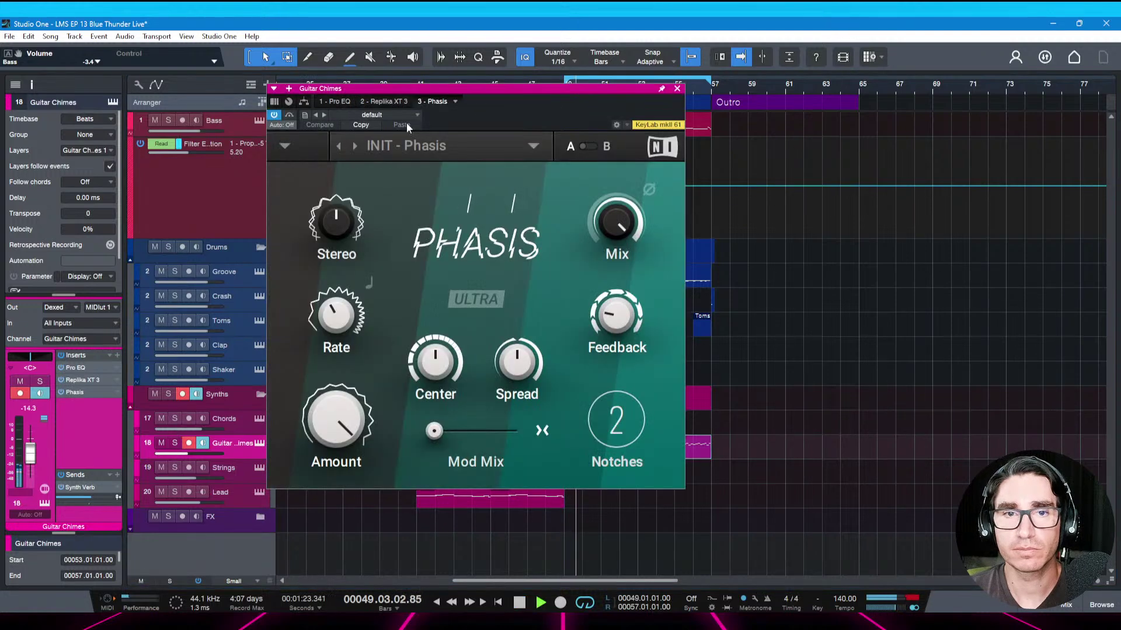
click(435, 146)
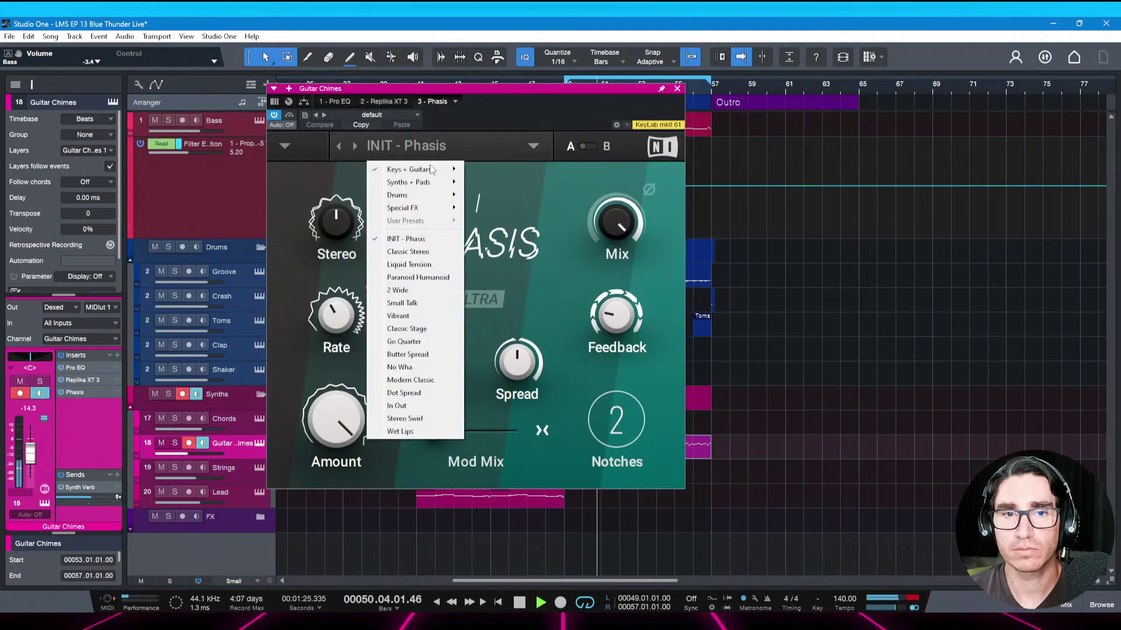
mouse_move(429, 182)
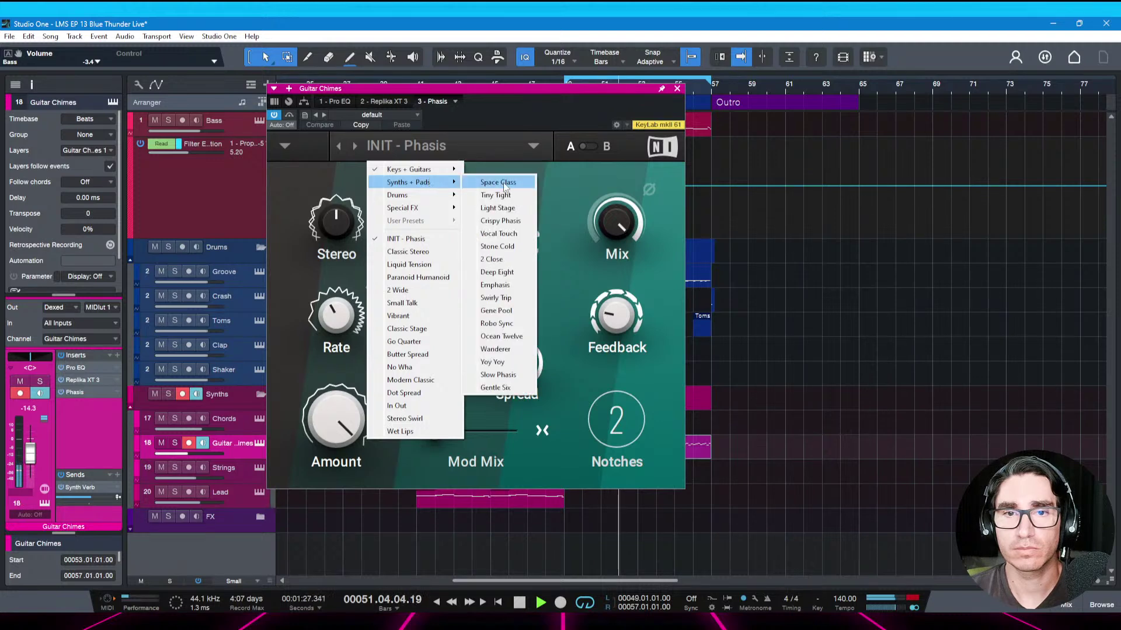
click(505, 183)
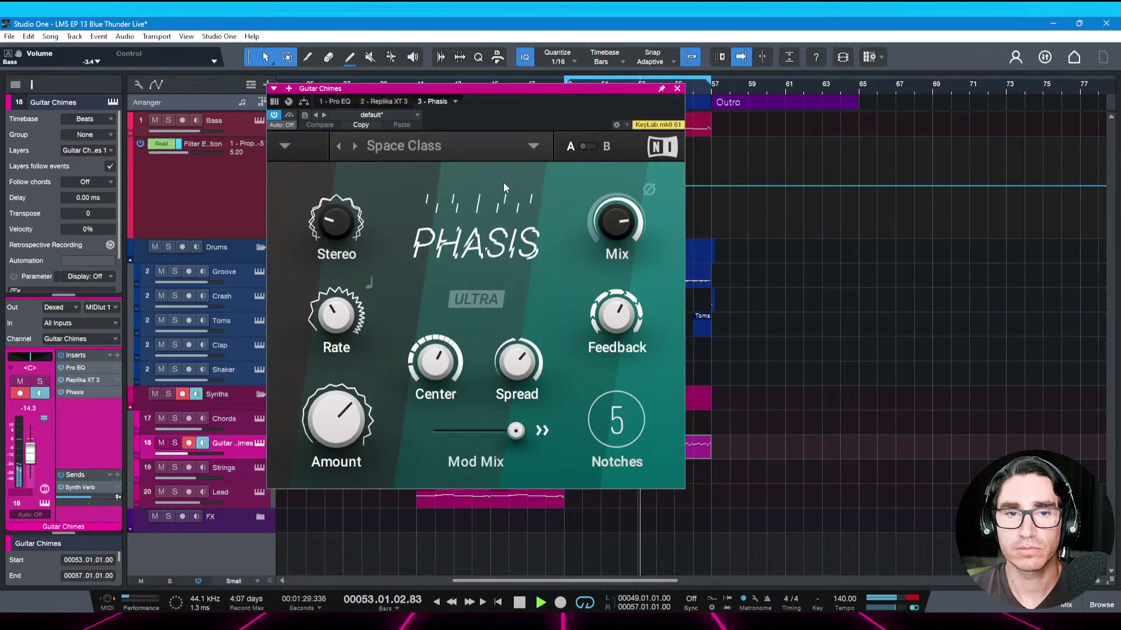
drag(350, 210, 350, 215)
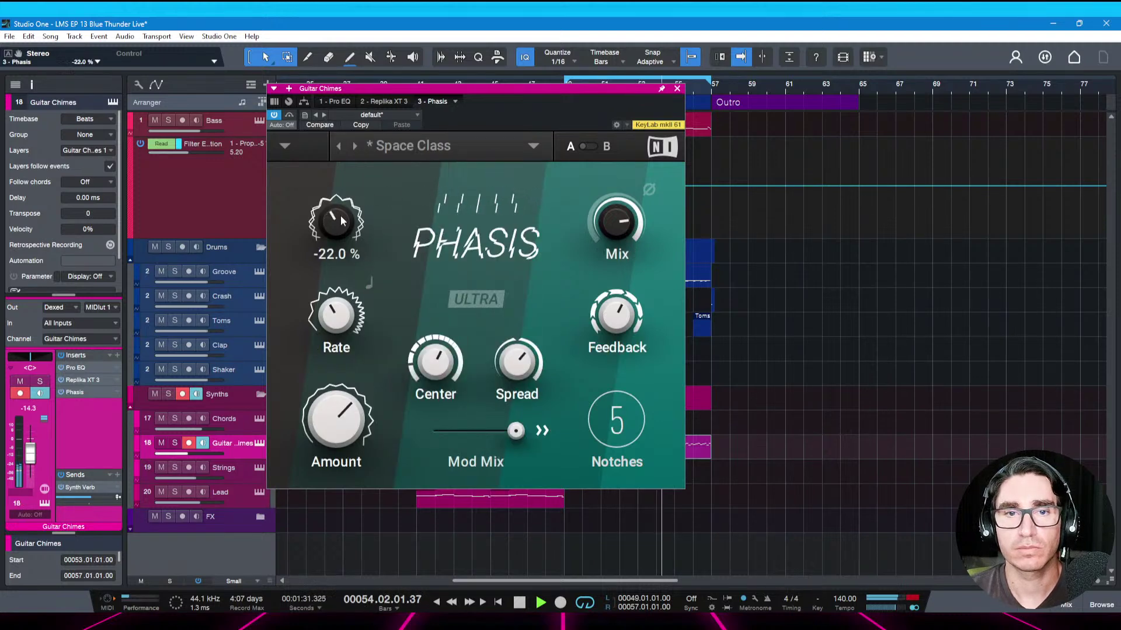
Load the Classic Stereo preset from Keys + Guitars in Phasis and compare the sound with the plug-in bypassed
click(415, 147)
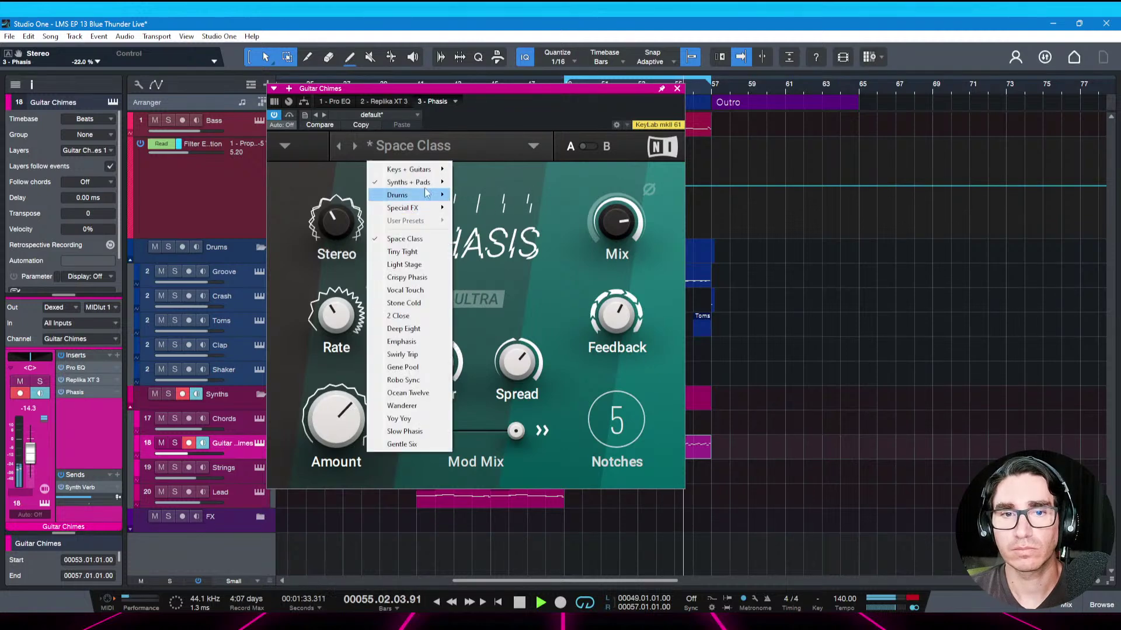
mouse_move(431, 170)
click(513, 181)
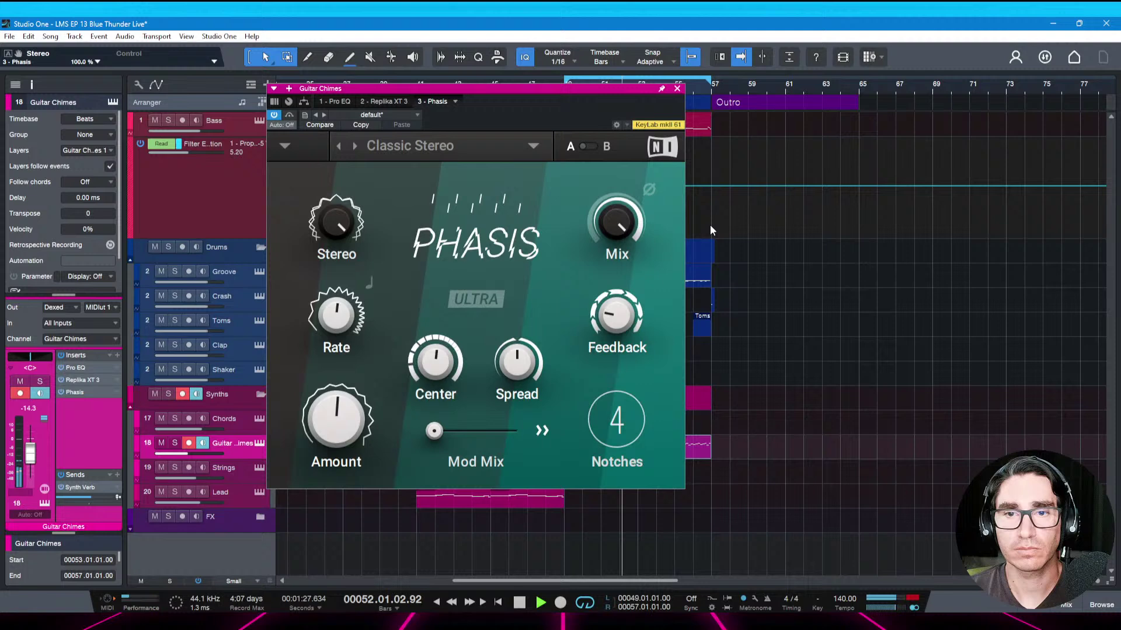
click(274, 115)
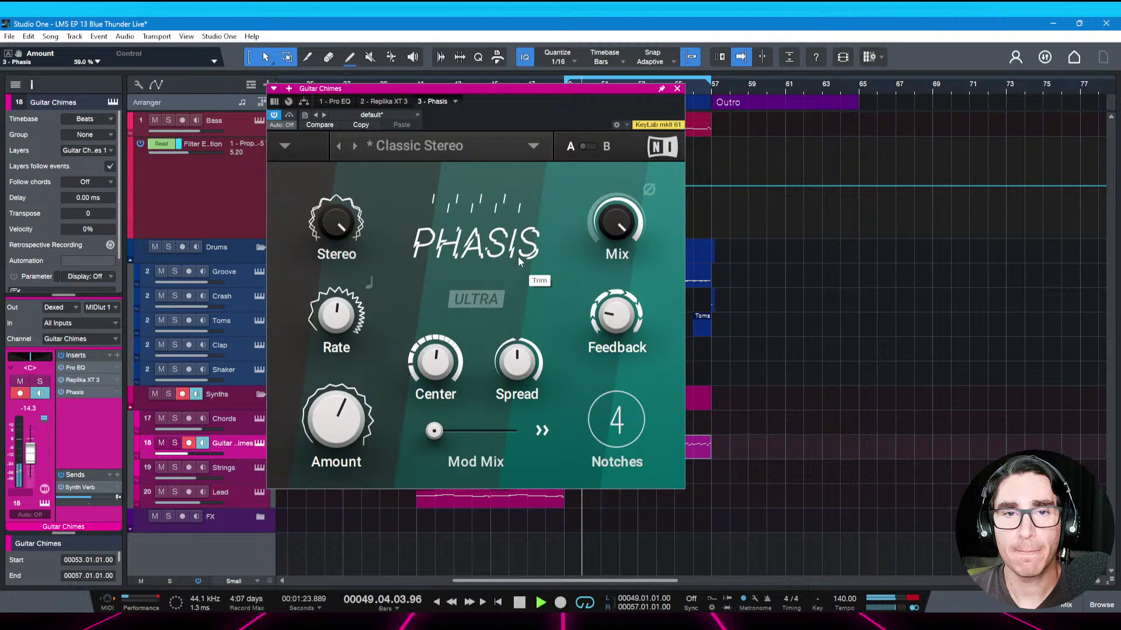
Stop playback and remove the Phasis plug-in from the Guitar Chimes channel
key(space)
click(454, 100)
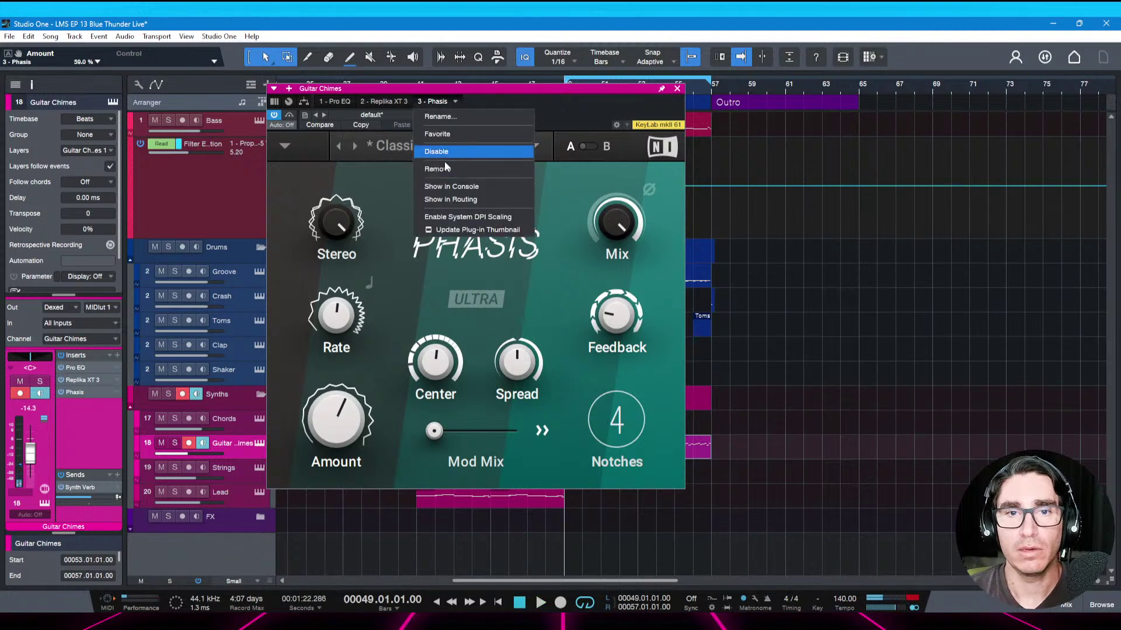
click(269, 213)
click(111, 390)
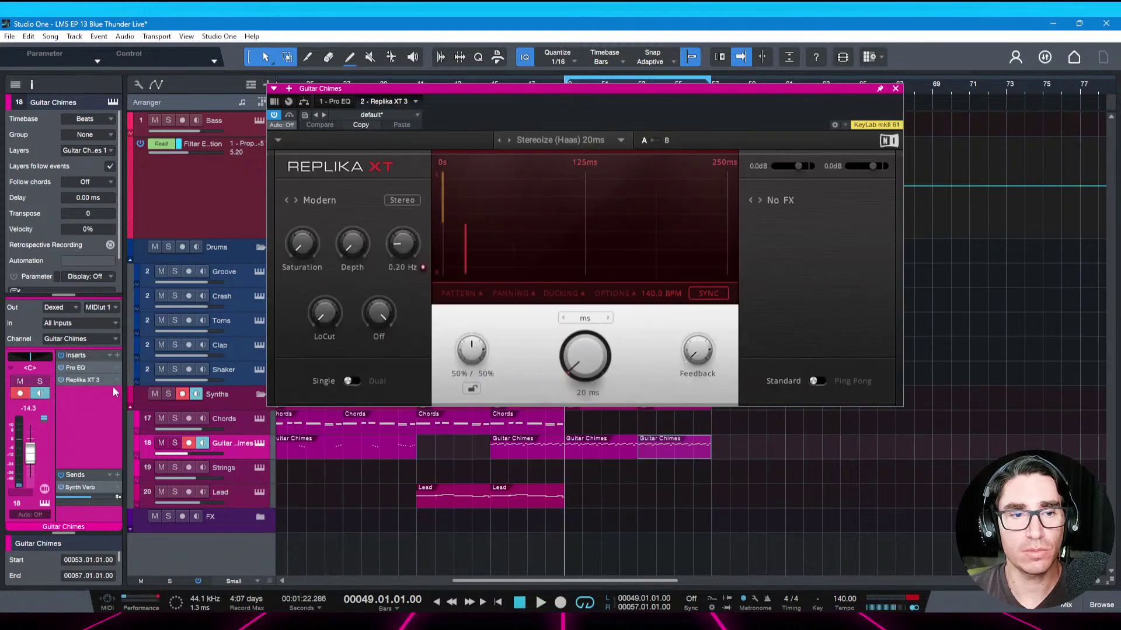
Insert the Flair plug-in on the Guitar Chimes channel and load its Space Flange preset during playback
click(116, 357)
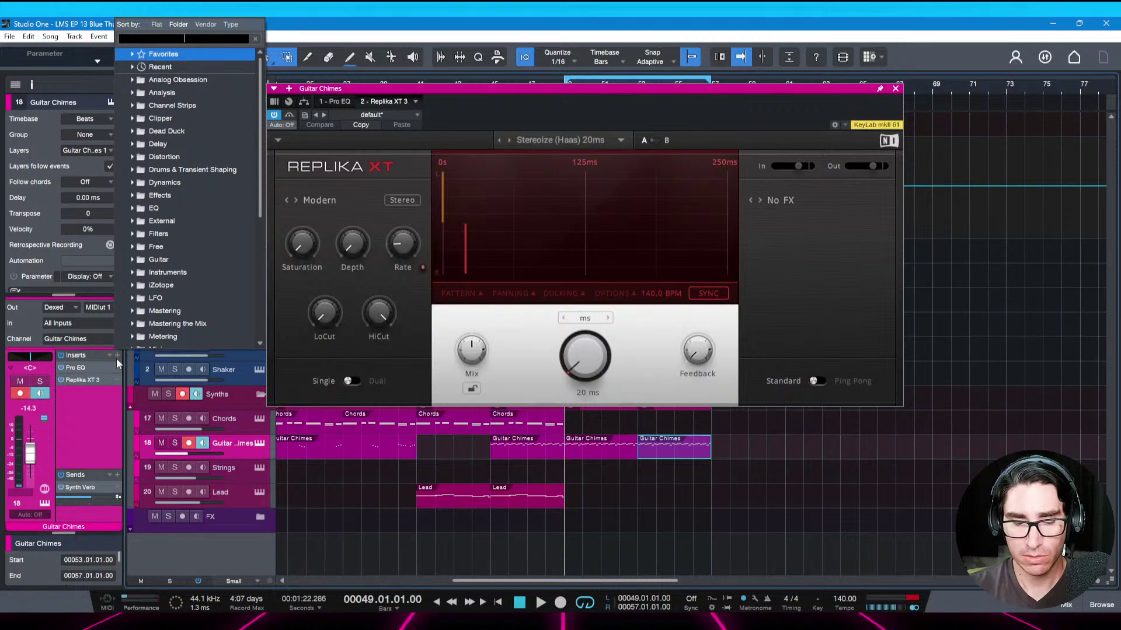
text(fl)
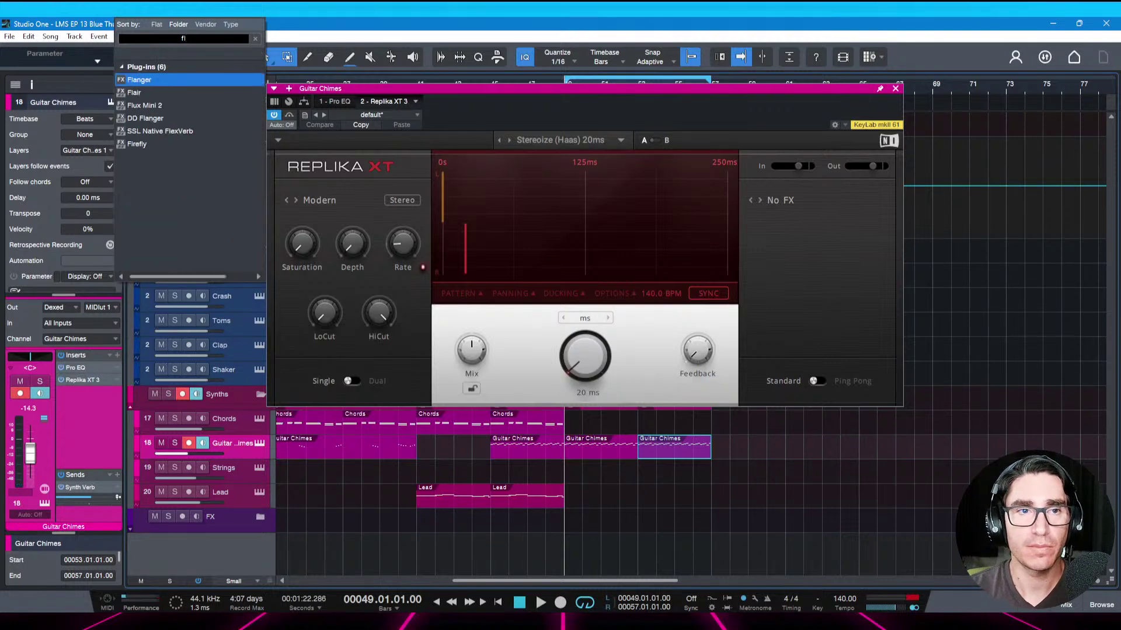
key(Return)
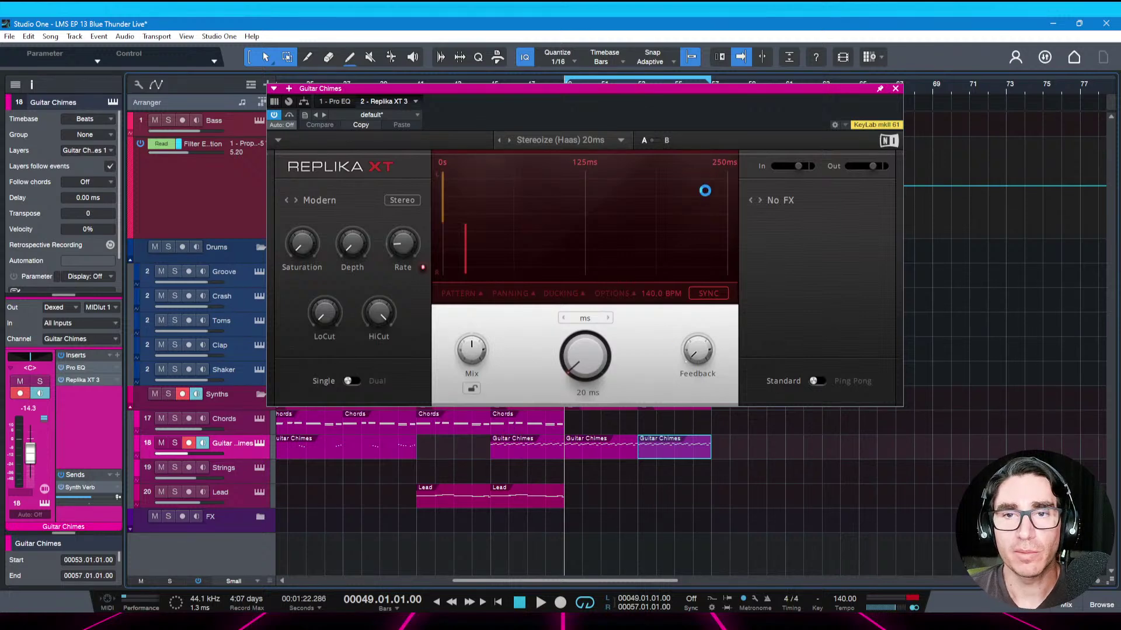
drag(612, 92, 634, 94)
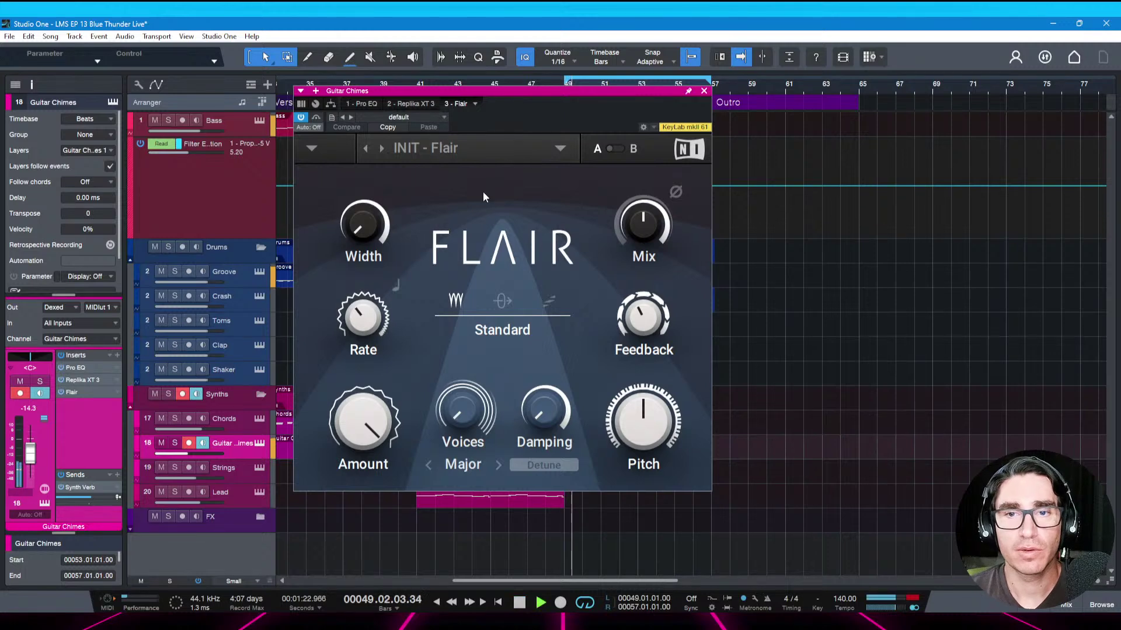
key(space)
click(440, 153)
mouse_move(441, 174)
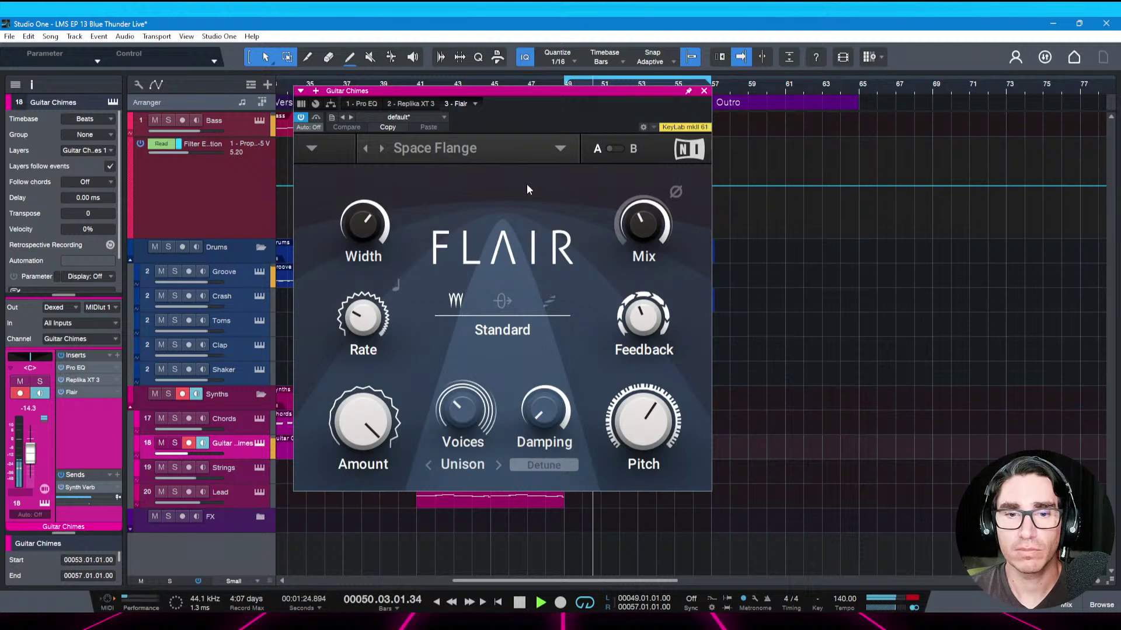
Lower Flair's Amount, raise its Rate and try a Width of about 81.5 % during playback
drag(363, 421, 363, 412)
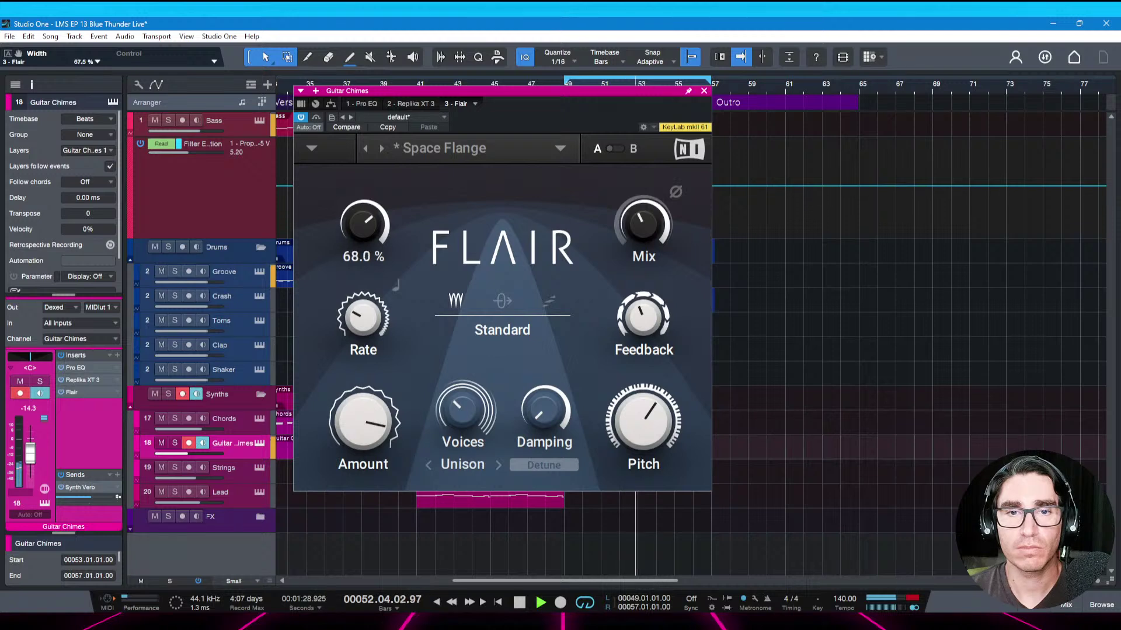
mouse_move(362, 334)
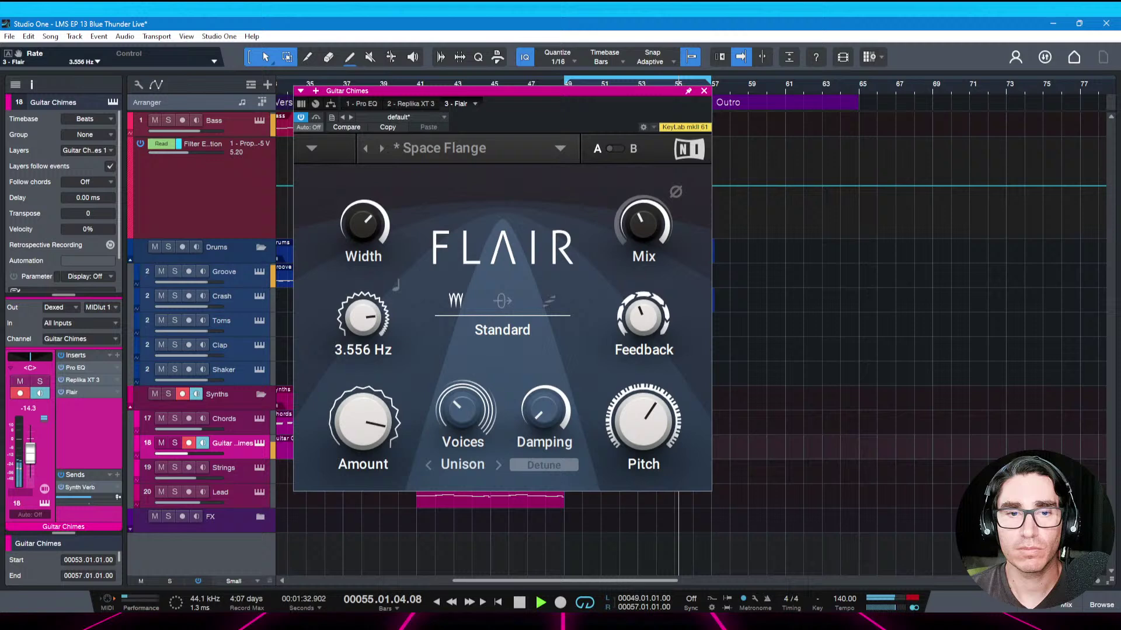
mouse_move(362, 316)
mouse_down()
mouse_move(363, 298)
mouse_move(362, 324)
mouse_up()
drag(364, 224, 364, 217)
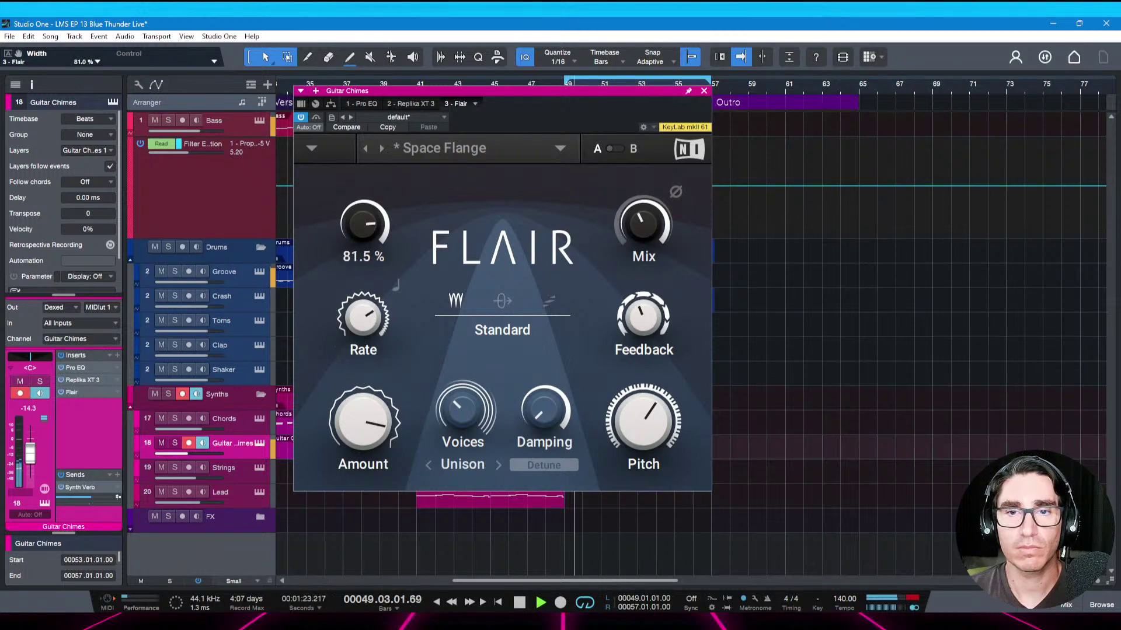
Adjust Flair's Mix and Feedback during playback, trying Mix at 45.5 % and Feedback at 67.5 %
mouse_move(655, 219)
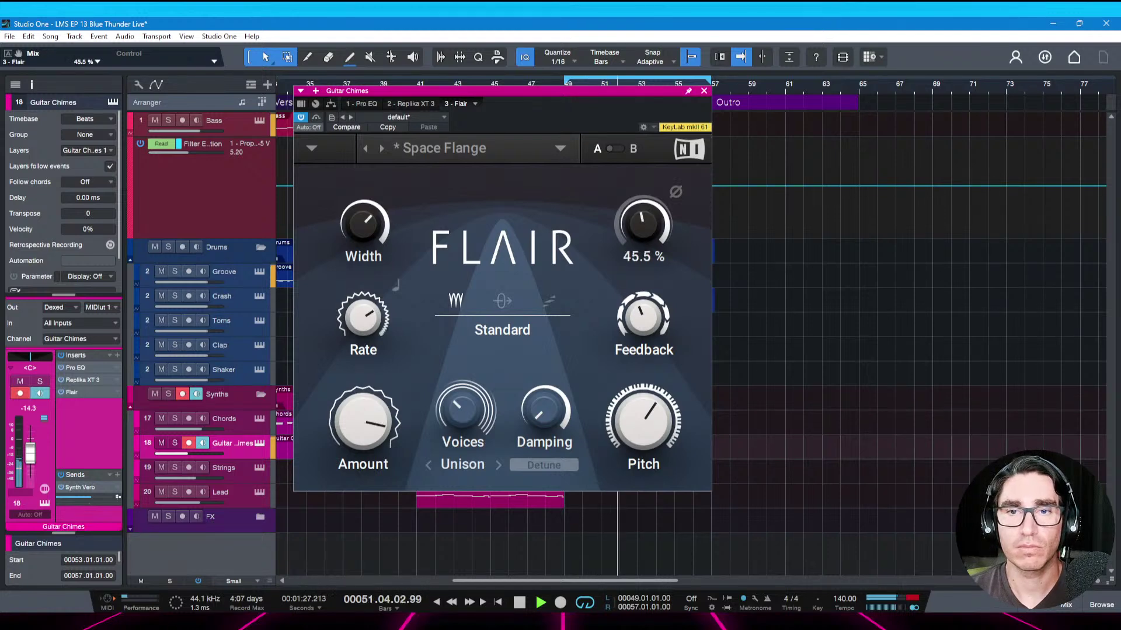
drag(651, 343, 651, 323)
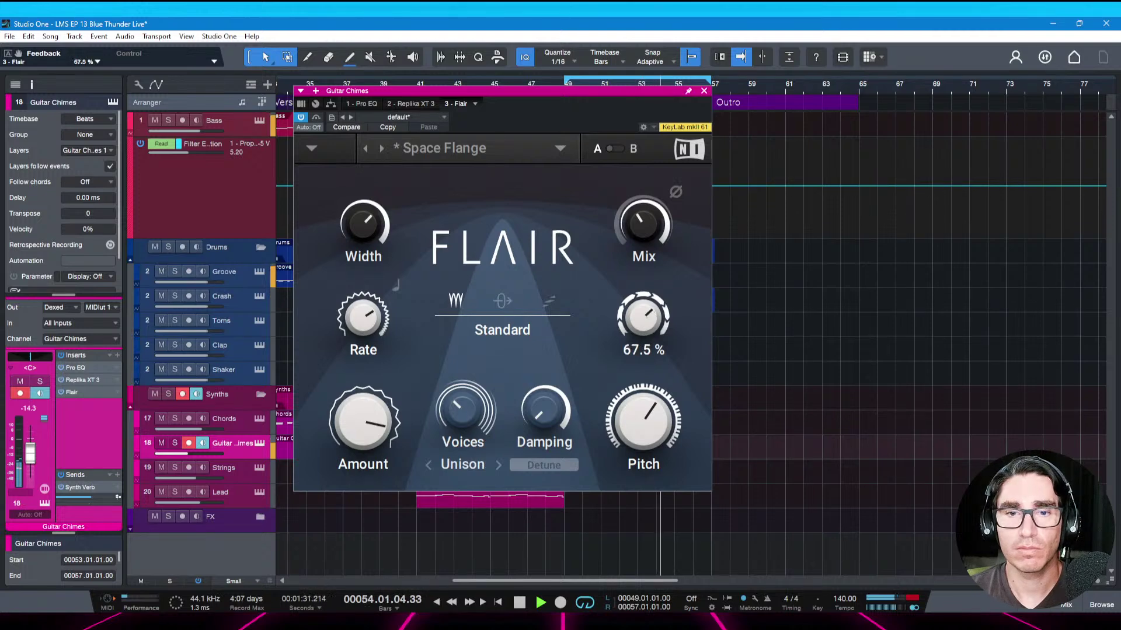
mouse_move(644, 421)
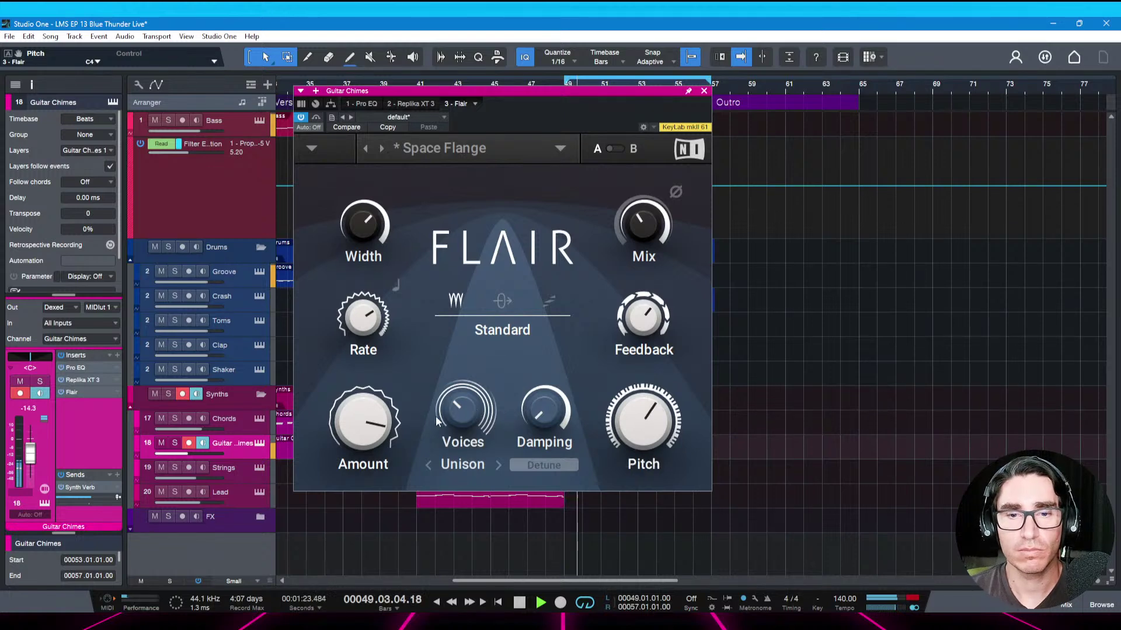
Raise Flair's Voices to about 2.7, reduce the Amount, fine-tune the Rate and set Width to 68 %
drag(461, 411, 461, 406)
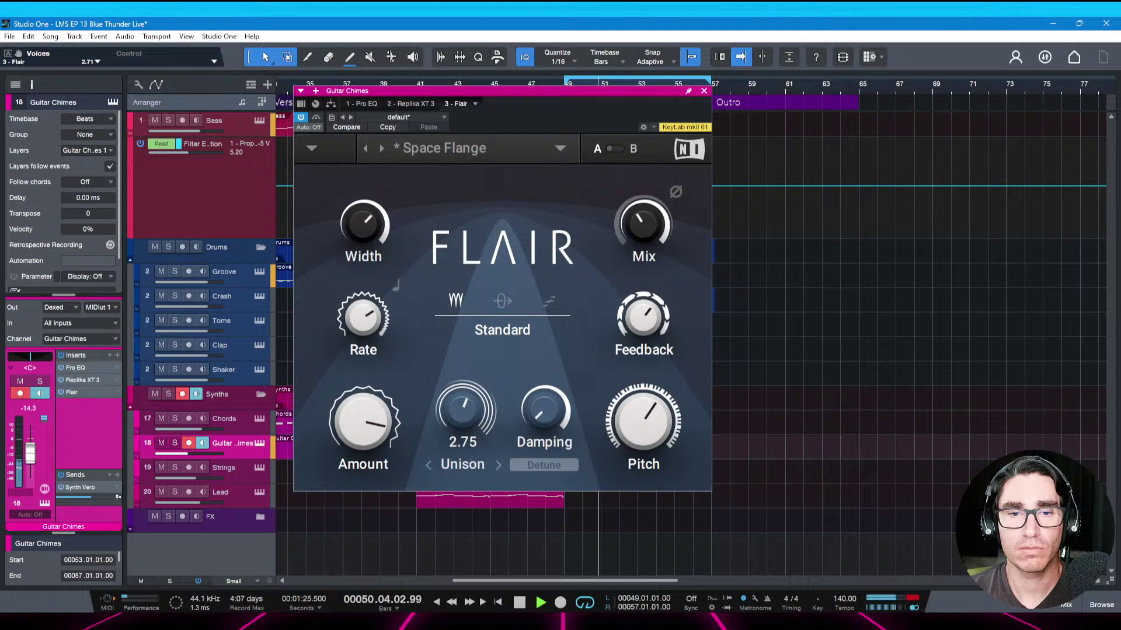
mouse_move(363, 424)
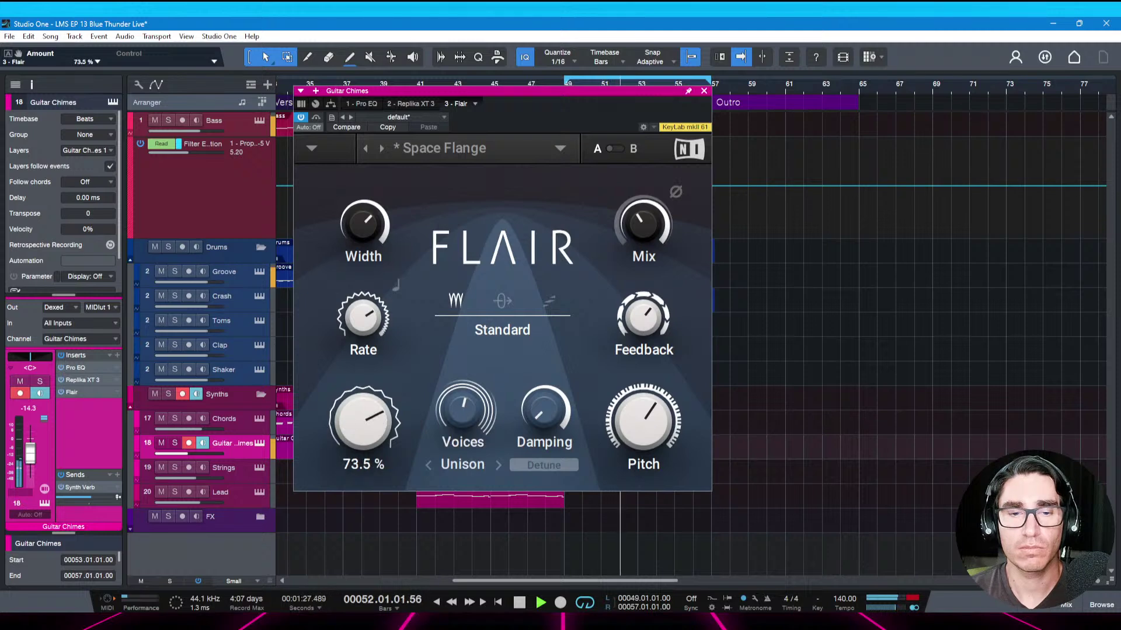
mouse_move(363, 424)
mouse_down()
mouse_move(363, 403)
mouse_move(363, 421)
mouse_up()
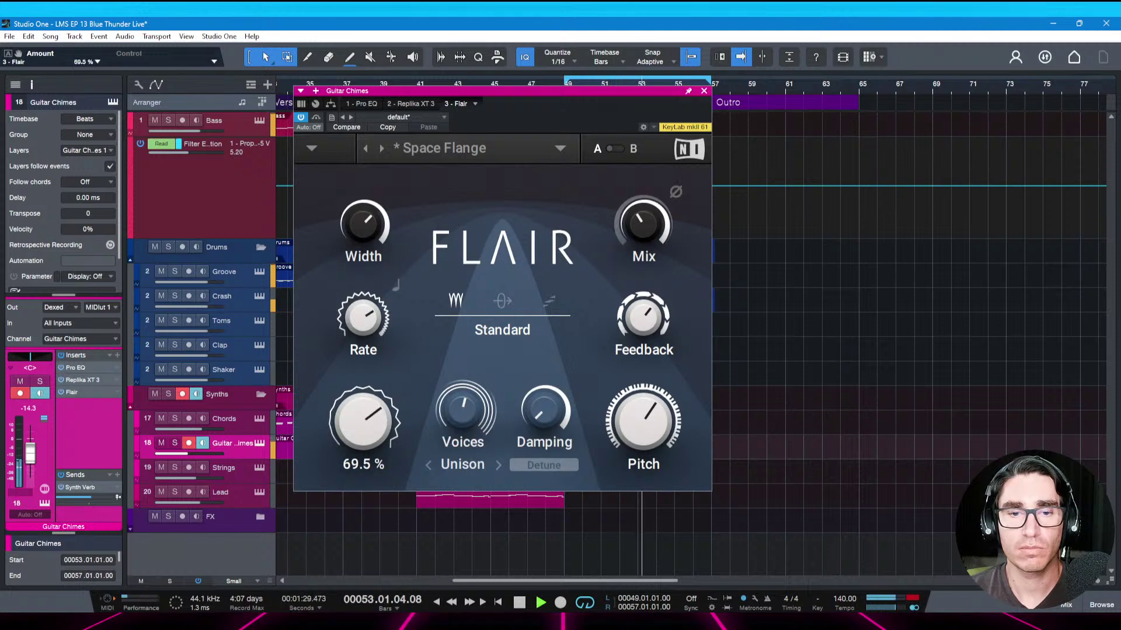
mouse_move(363, 317)
mouse_down()
mouse_move(363, 294)
mouse_move(363, 319)
mouse_up()
drag(364, 224, 364, 218)
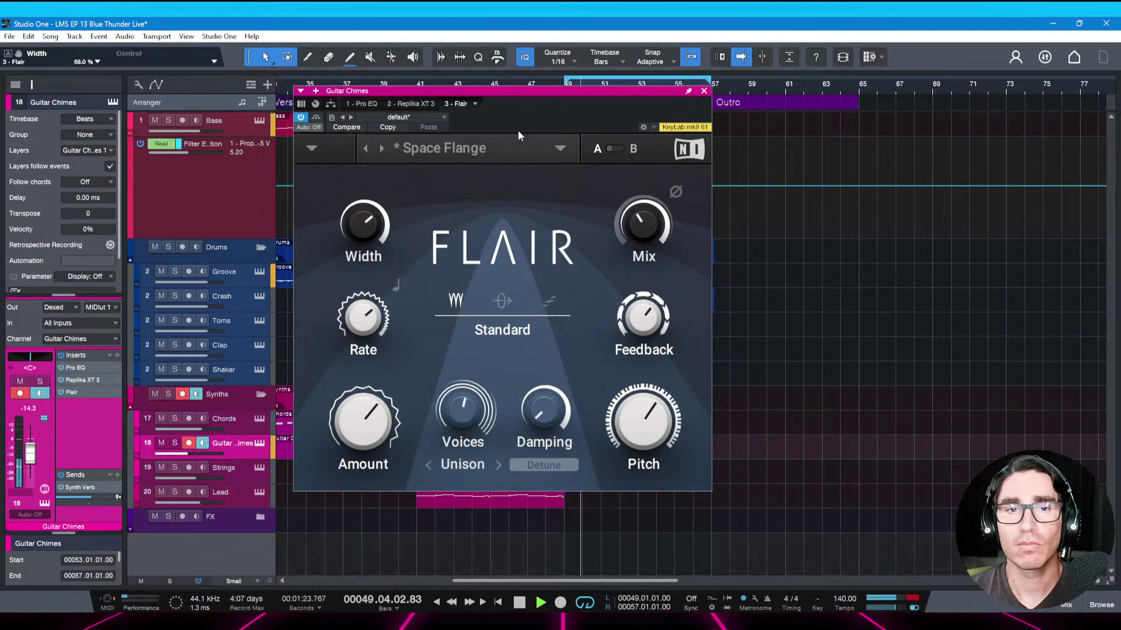
Compare the Guitar Chimes with Flair bypassed, save the song and close the plug-in window
click(301, 118)
key(space)
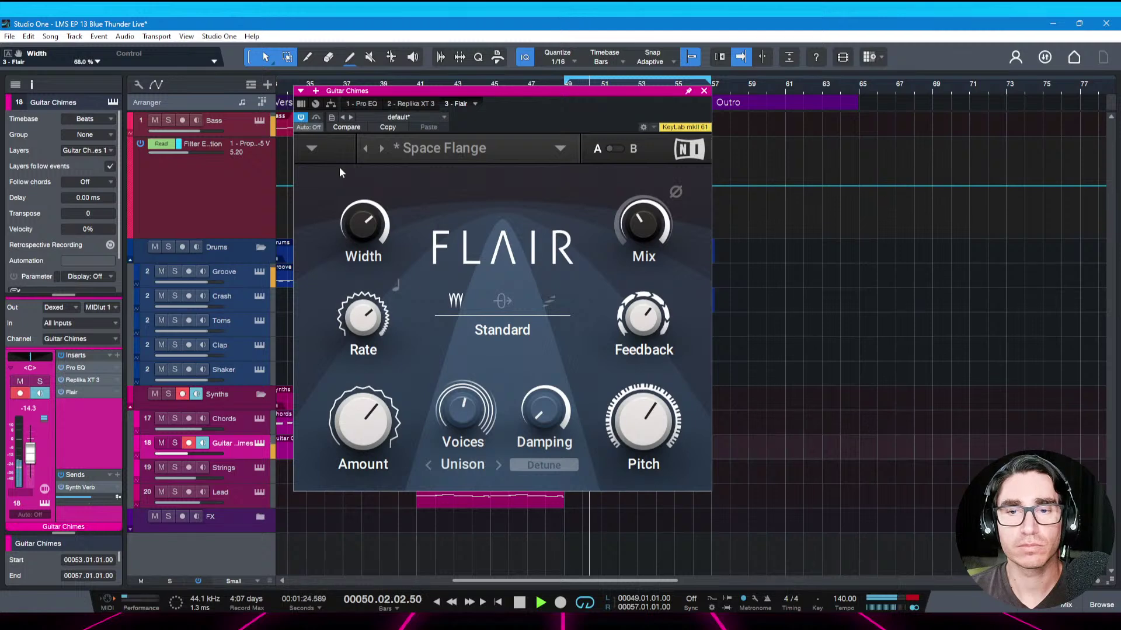
key(ctrl+s)
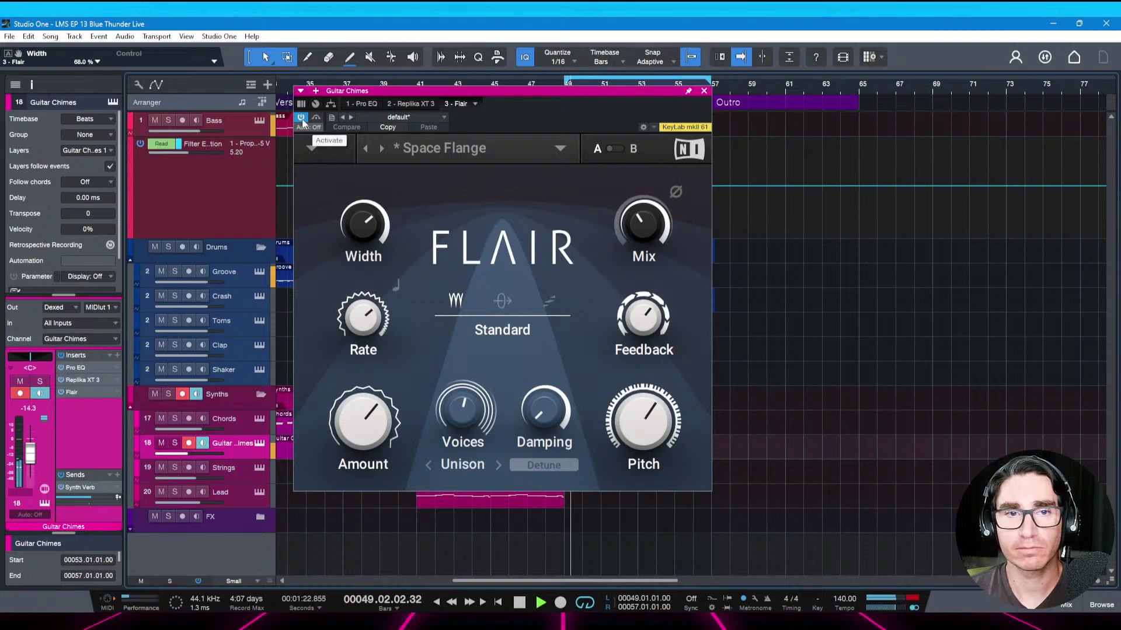
key(space)
click(704, 91)
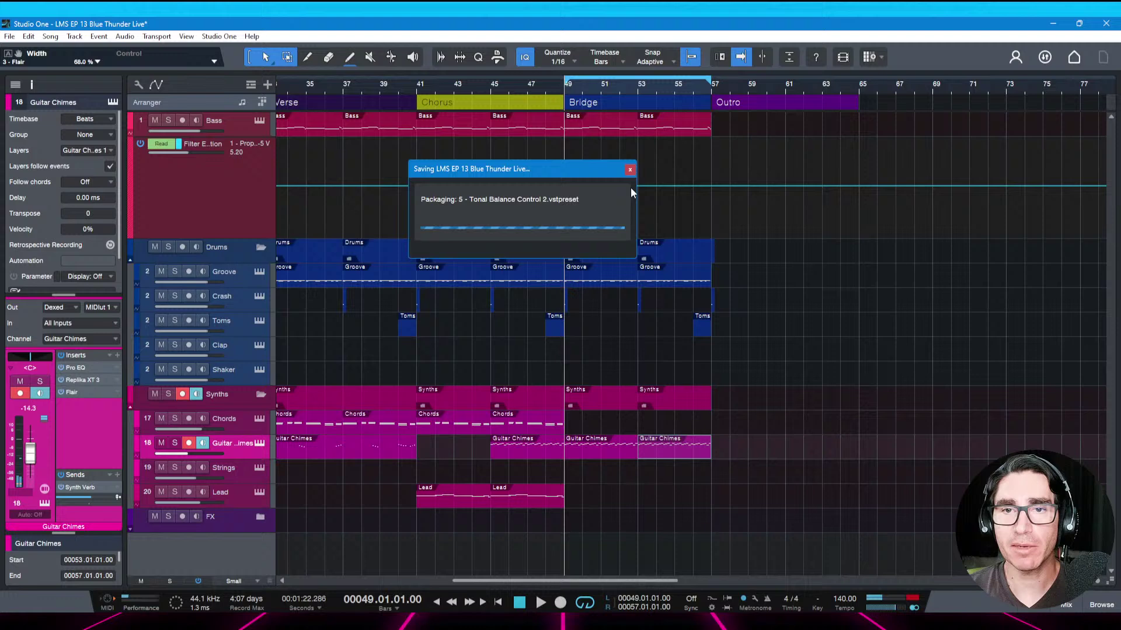
Play the transition from the end of the Chorus at bar 47 into the Bridge and save the song
scroll(625, 84, up, 2)
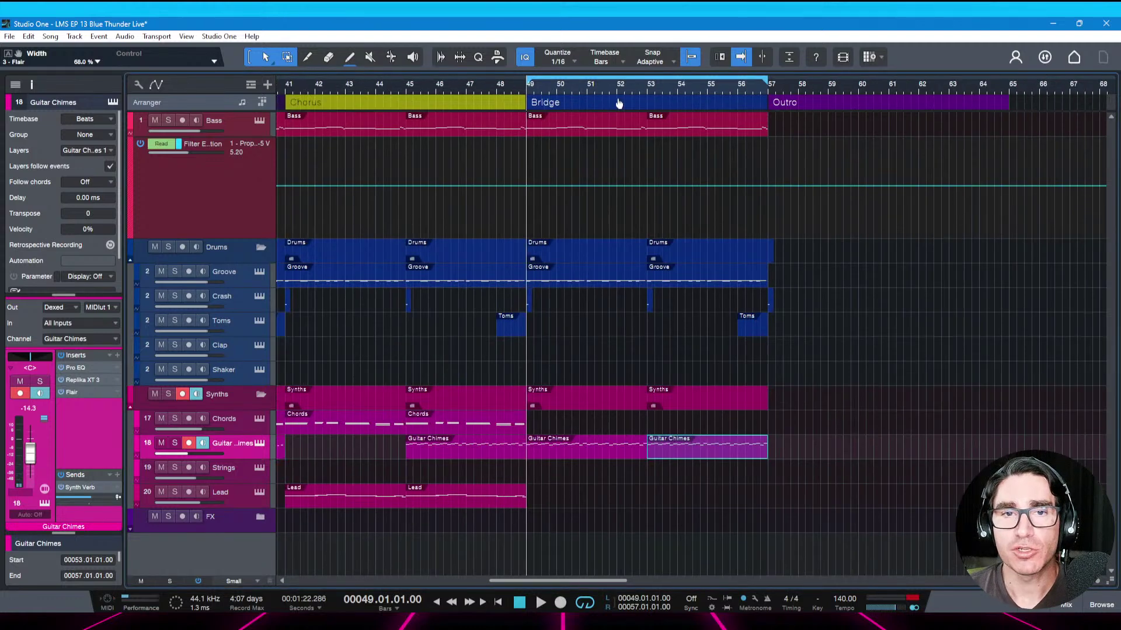
scroll(613, 92, down, 3)
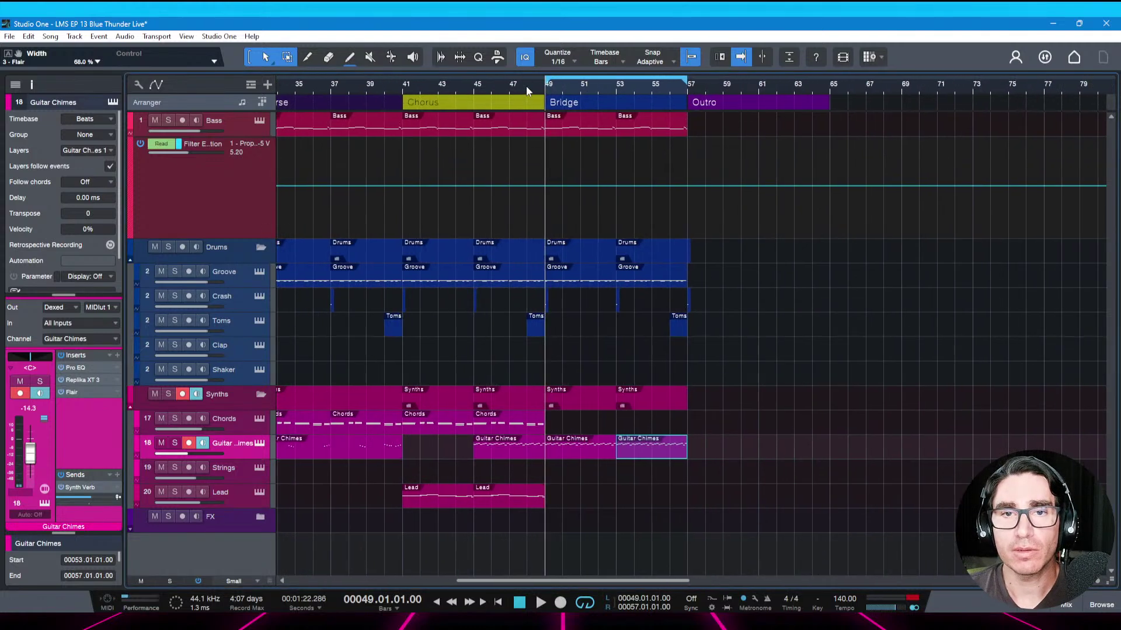
click(527, 87)
key(space)
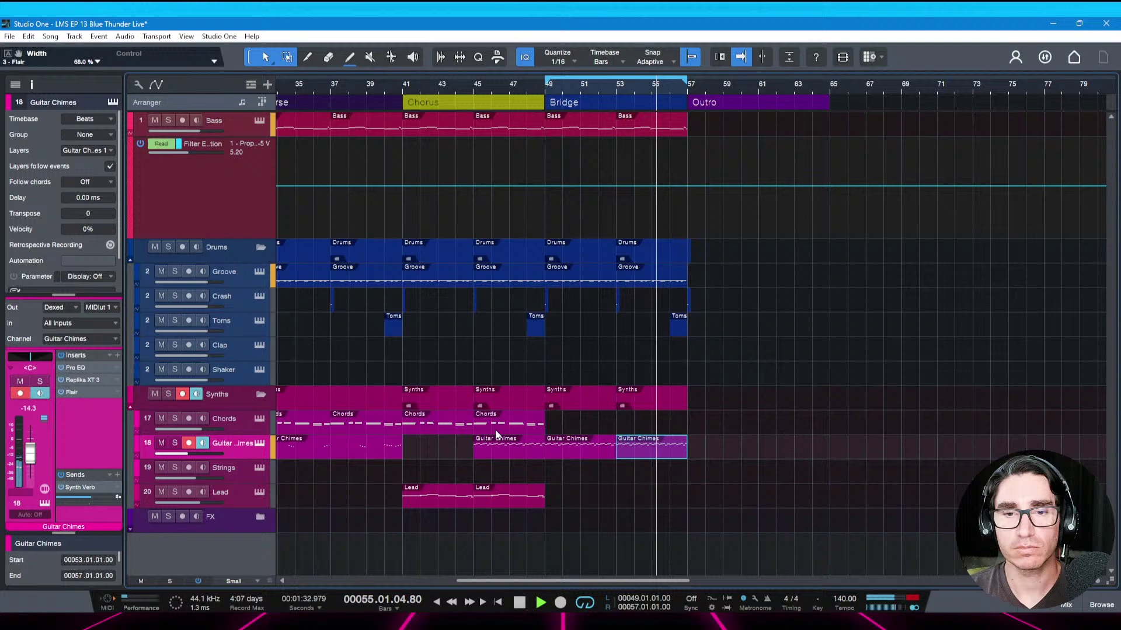
key(ctrl+s)
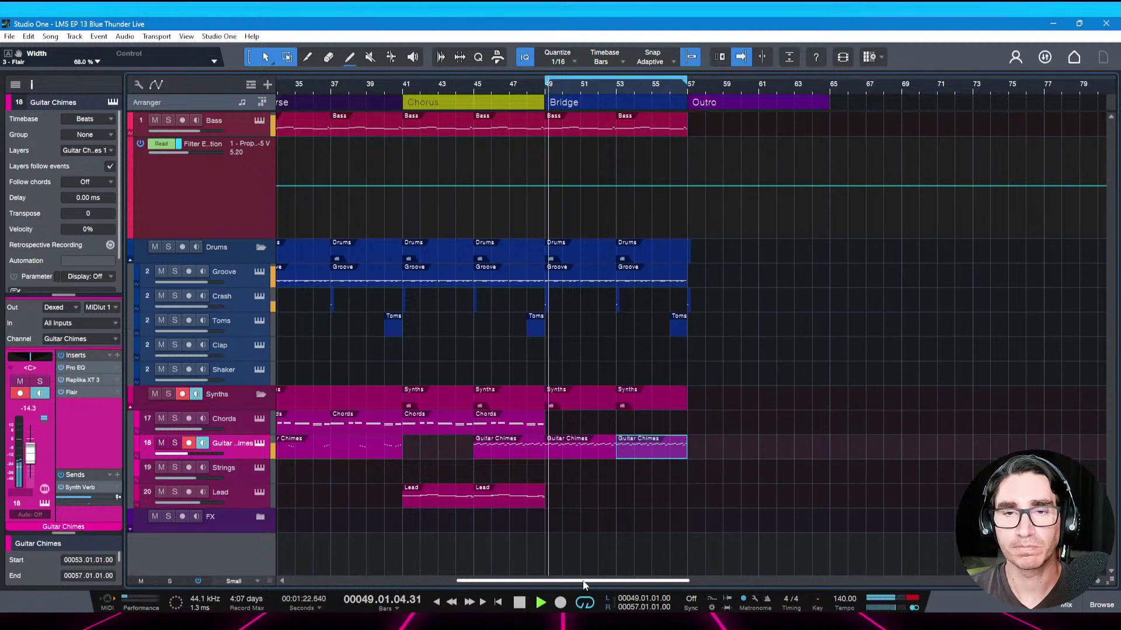
key(space)
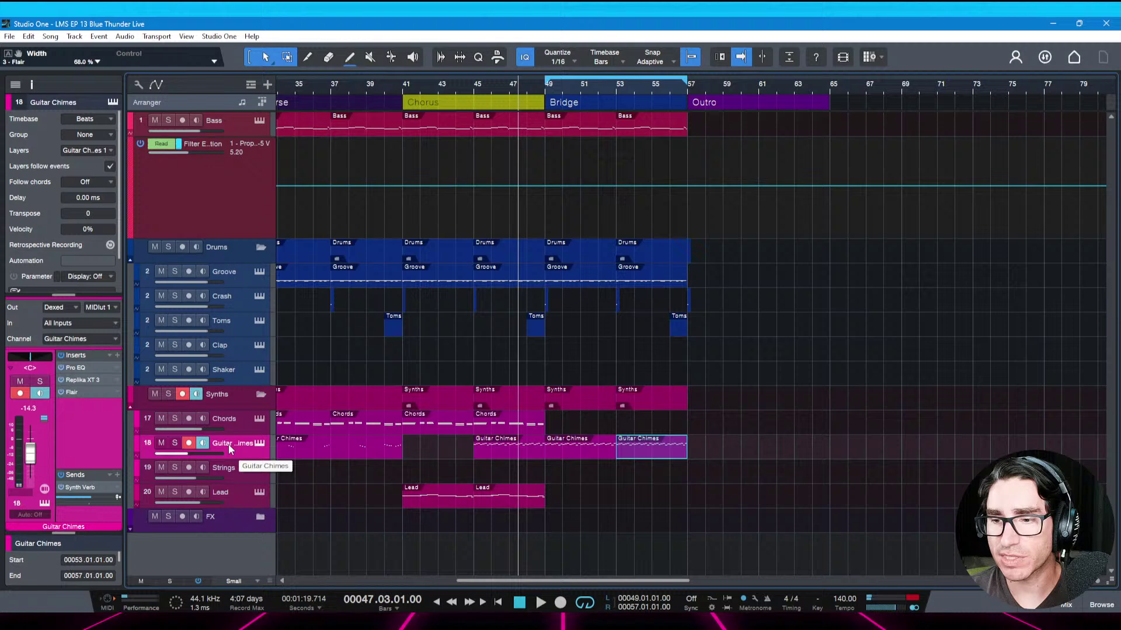
scroll(535, 582, left, 2)
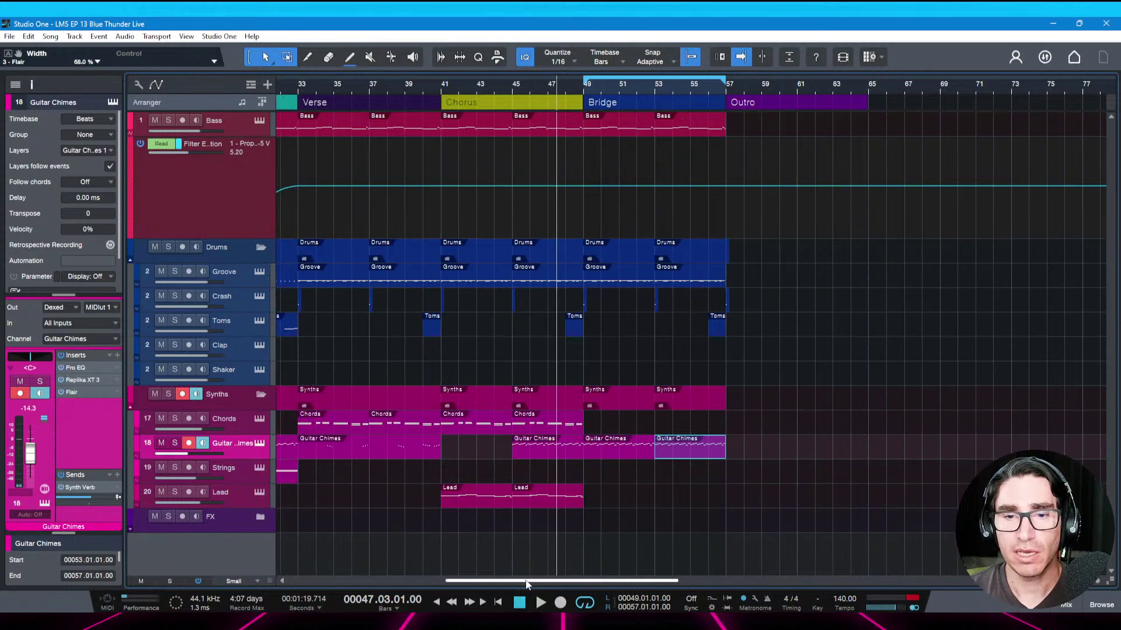
key(space)
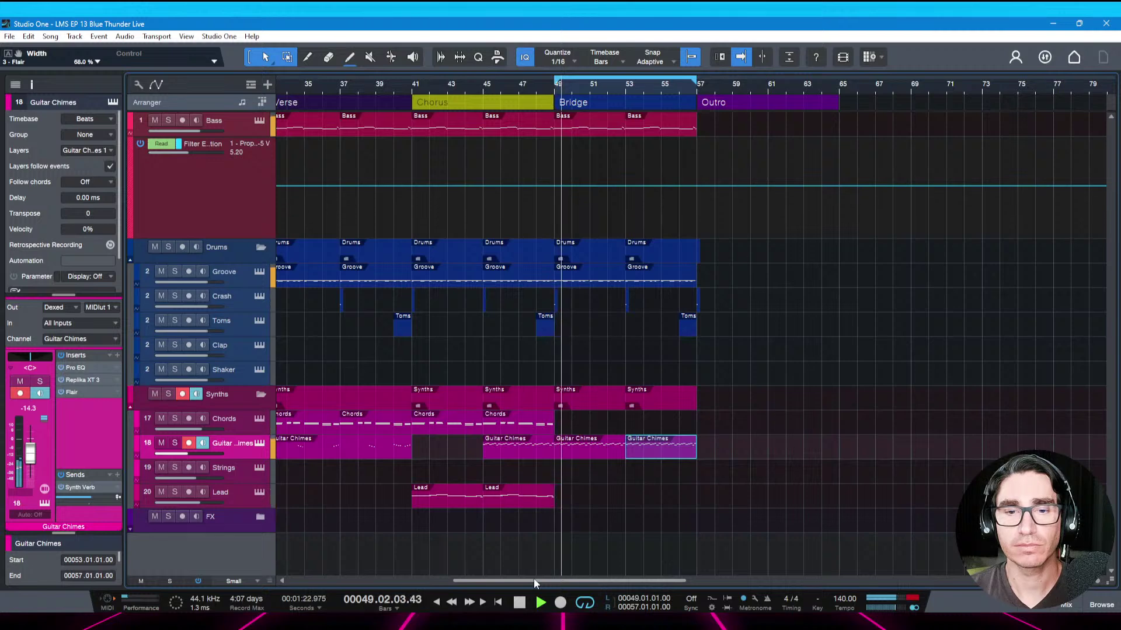
key(space)
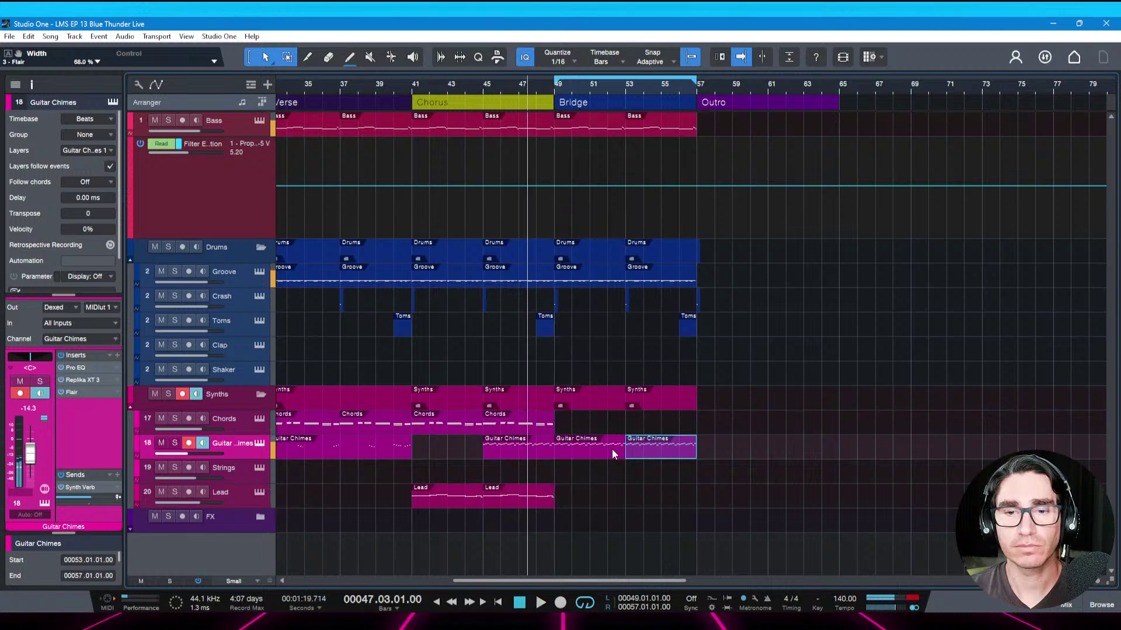
Mute the two Guitar Chimes events in the Bridge, save the song and play the transition without them
click(610, 450)
shift+click(646, 457)
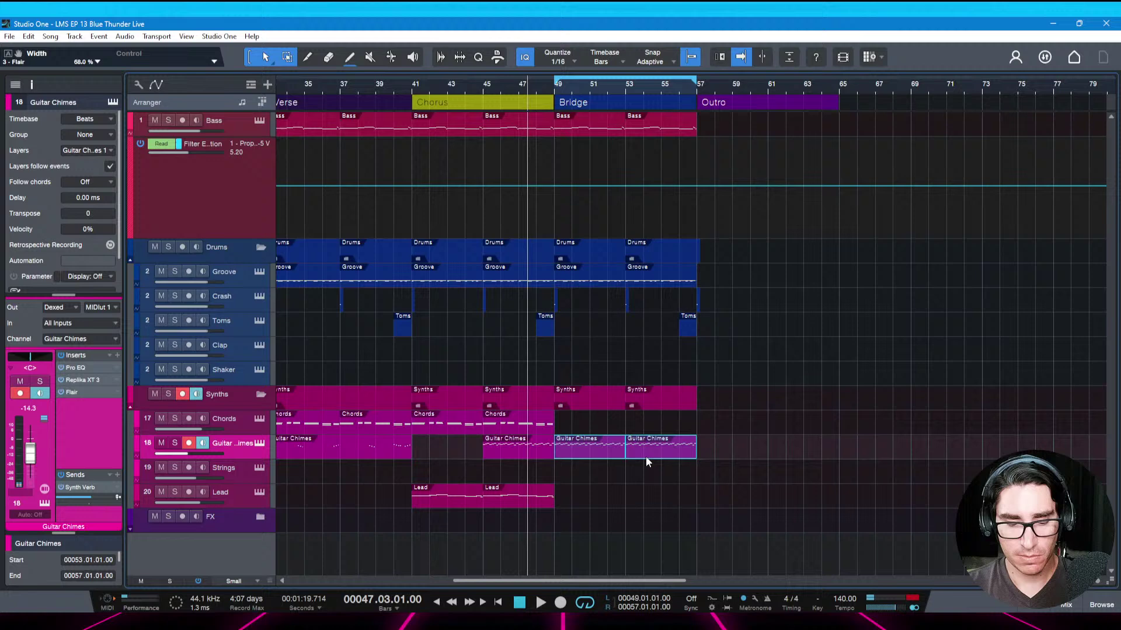
key(ctrl+b)
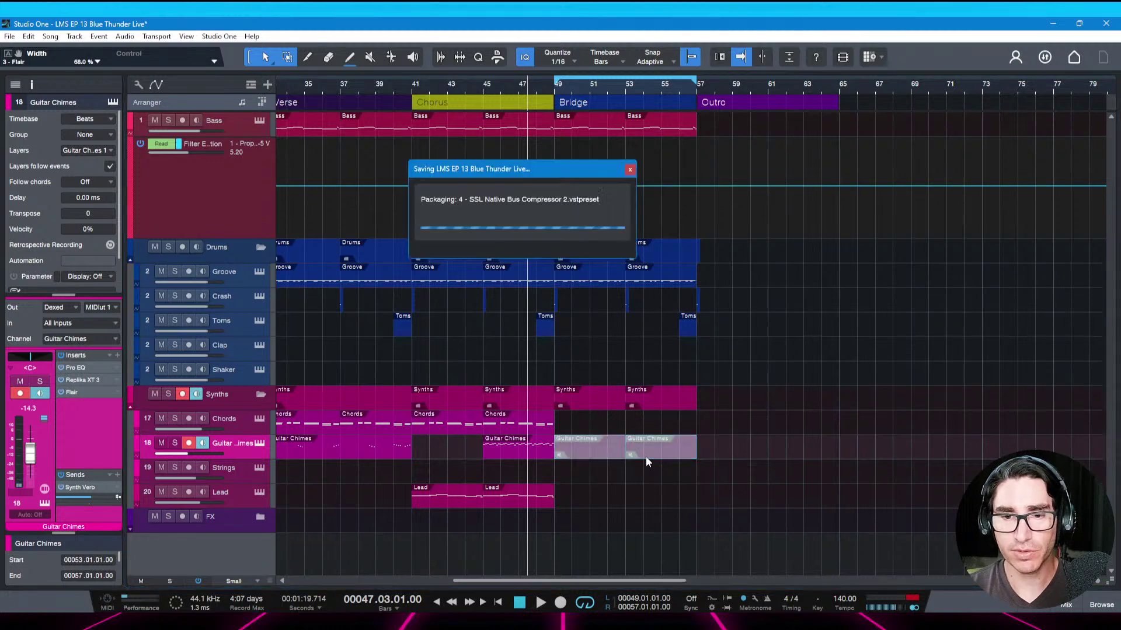
key(space)
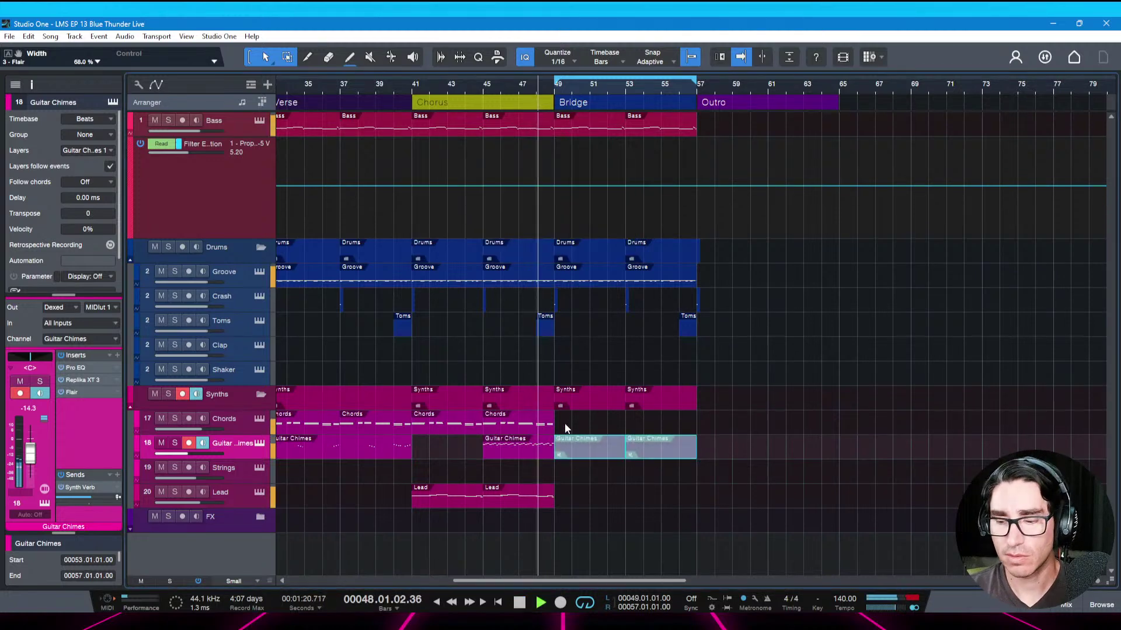
Create an empty Chords event spanning the Bridge from bar 49 to 57, open it for note editing and save
click(229, 422)
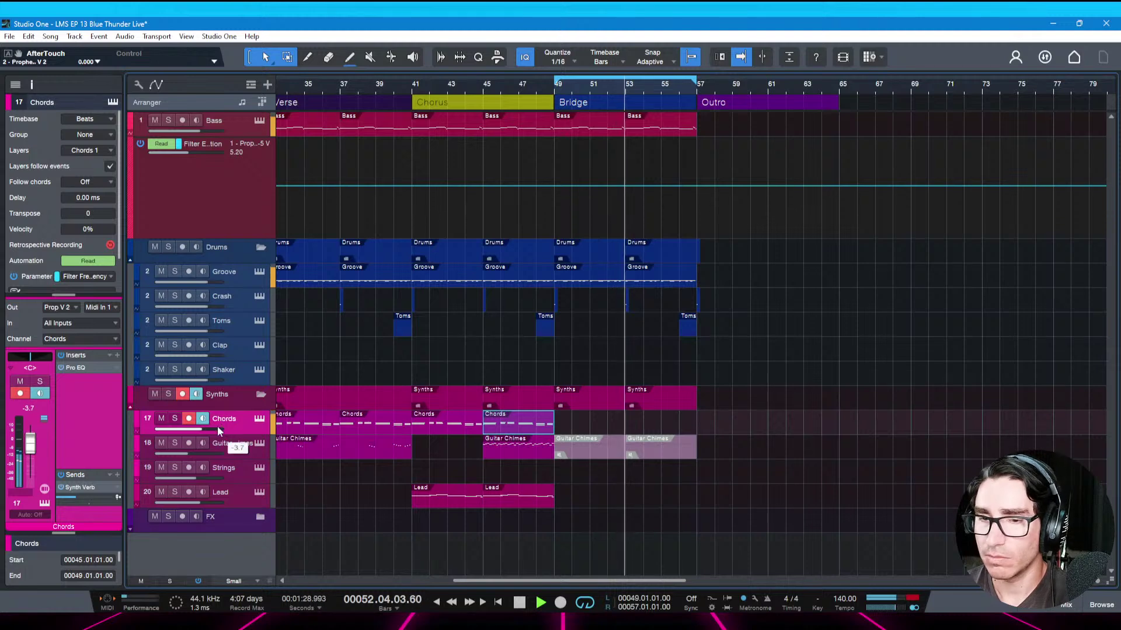
mouse_move(217, 431)
key(space)
key(ctrl+s)
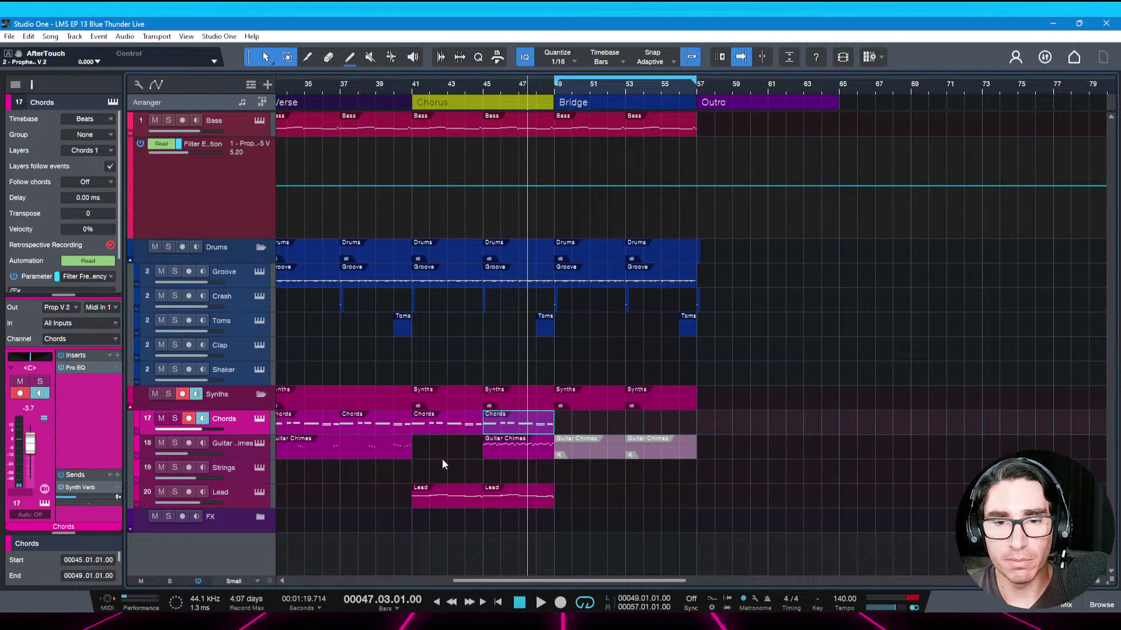
double_click(561, 428)
double_click(576, 431)
key(ctrl+s)
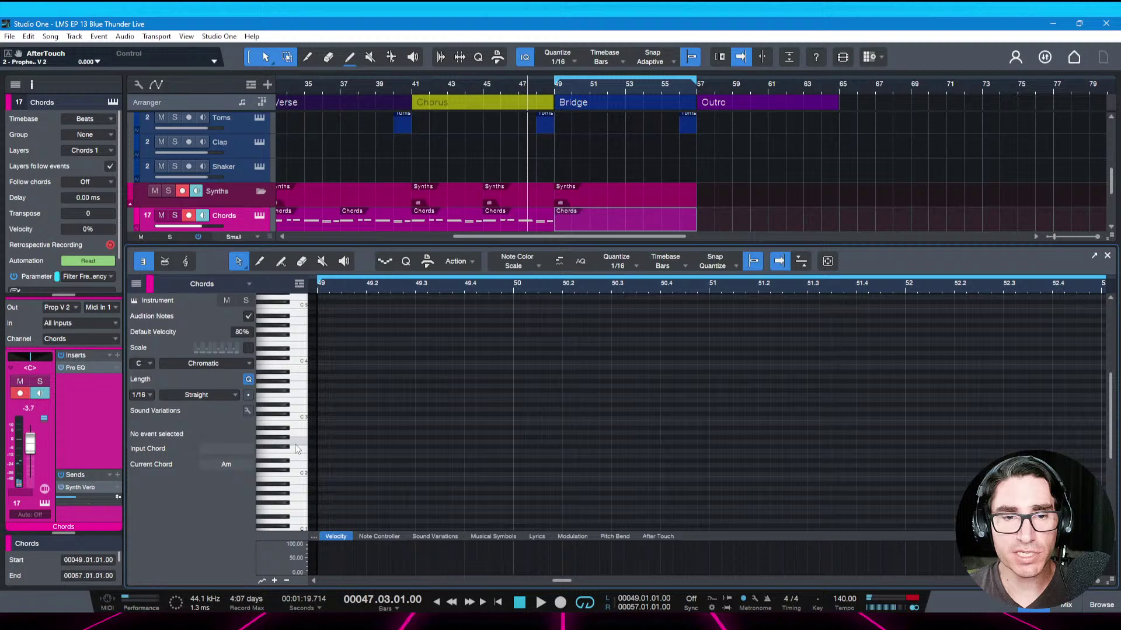
Add a 1/16 A3 note at the start of bar 49 in the Bridge's Chords event and play it back
scroll(296, 455, up, 2)
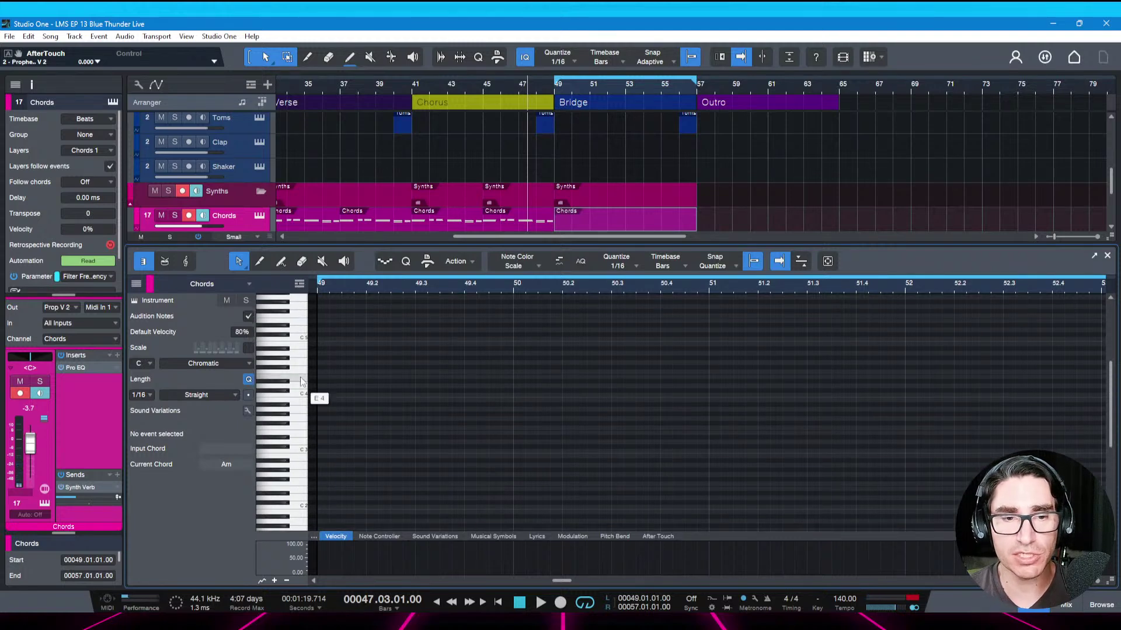
scroll(294, 421, down, 1)
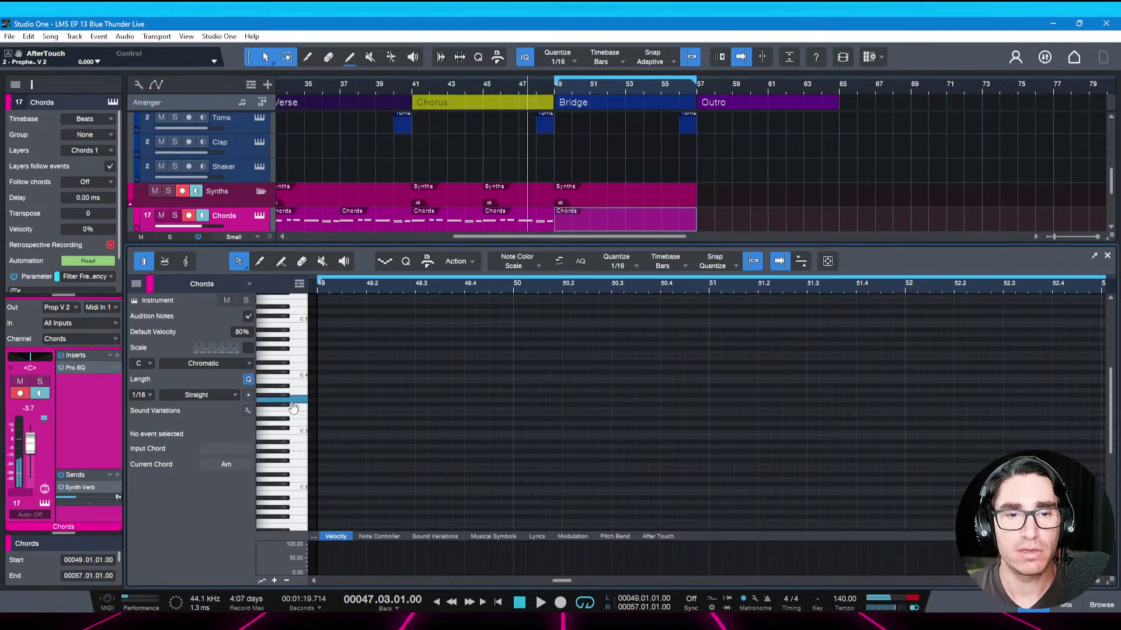
scroll(295, 414, up, 1)
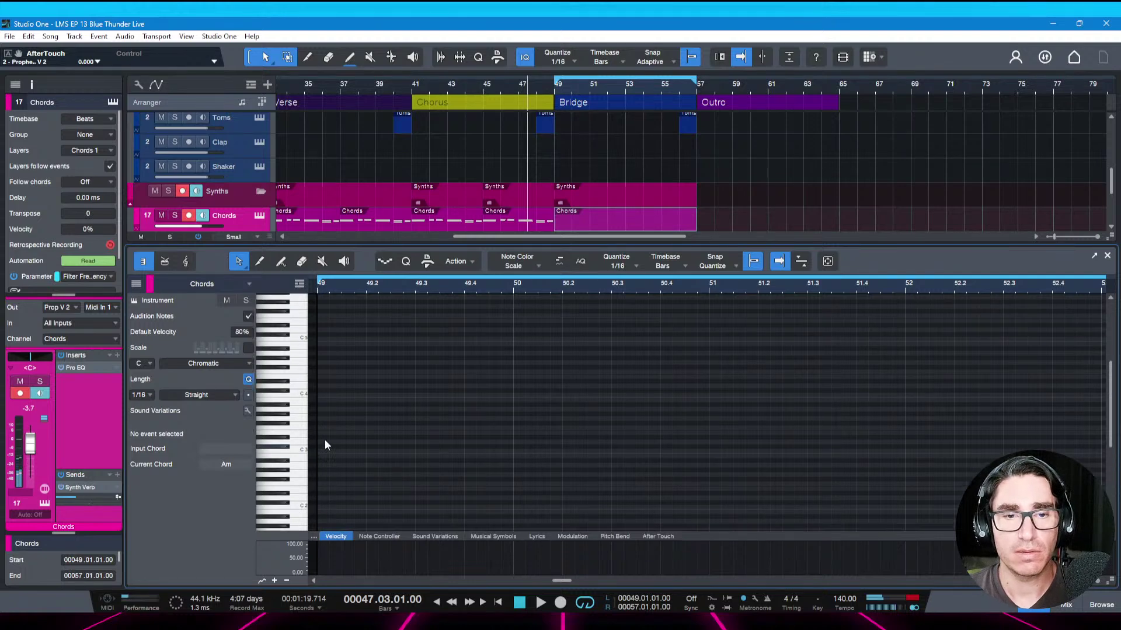
click(321, 410)
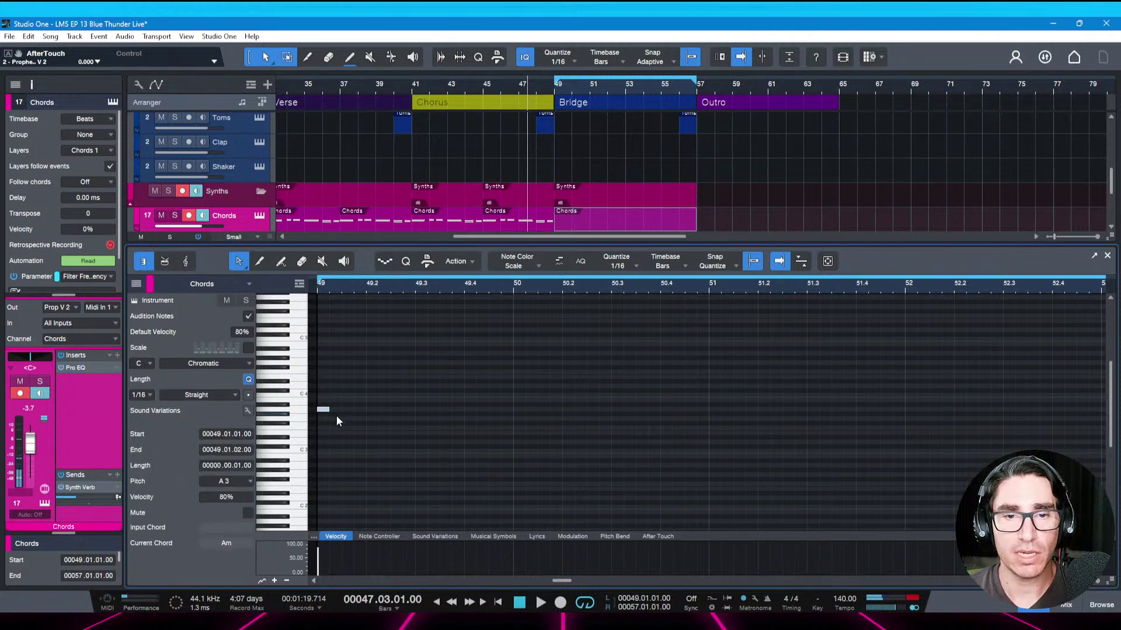
key(space)
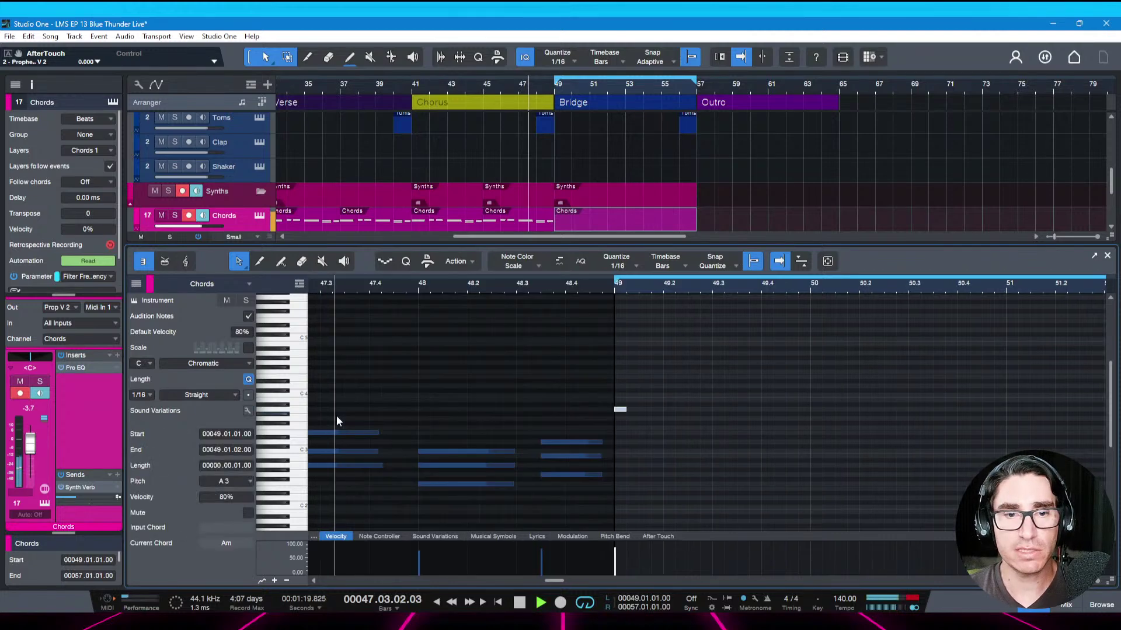
Set the note editor's quantize to 1/8 and lengthen the A3 note at the start of bar 49 to an eighth note
key(space)
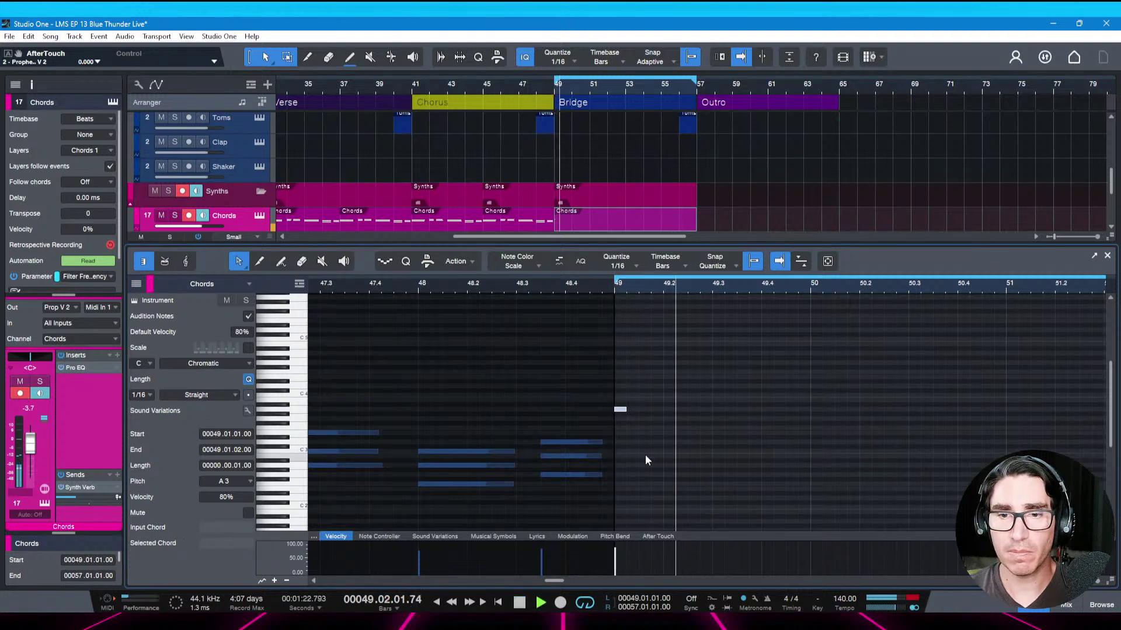
click(637, 266)
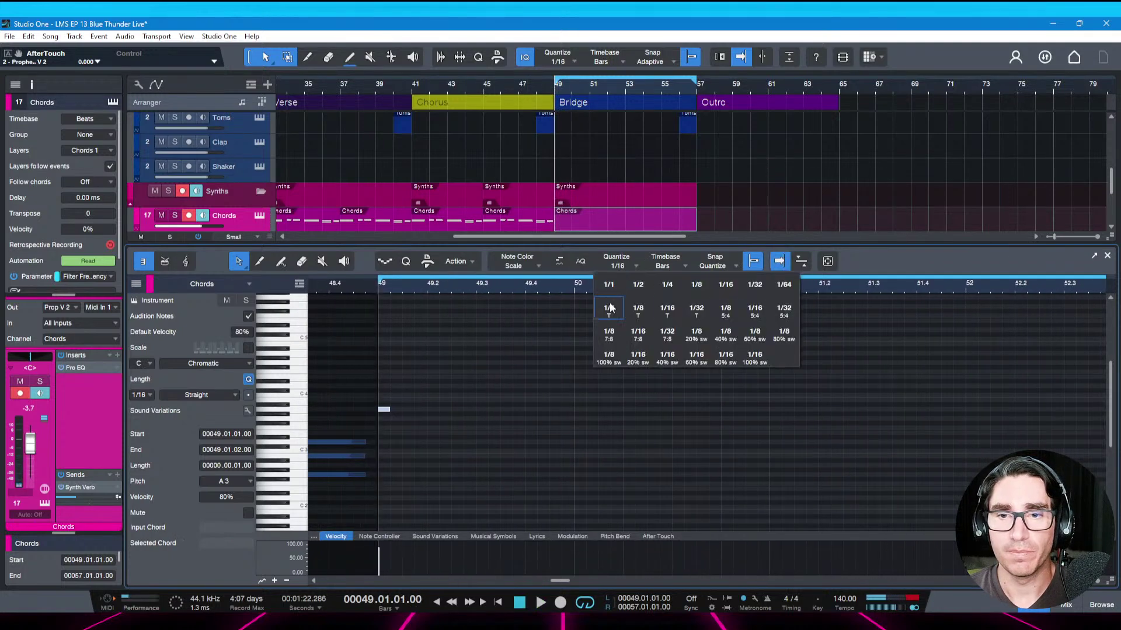
click(695, 286)
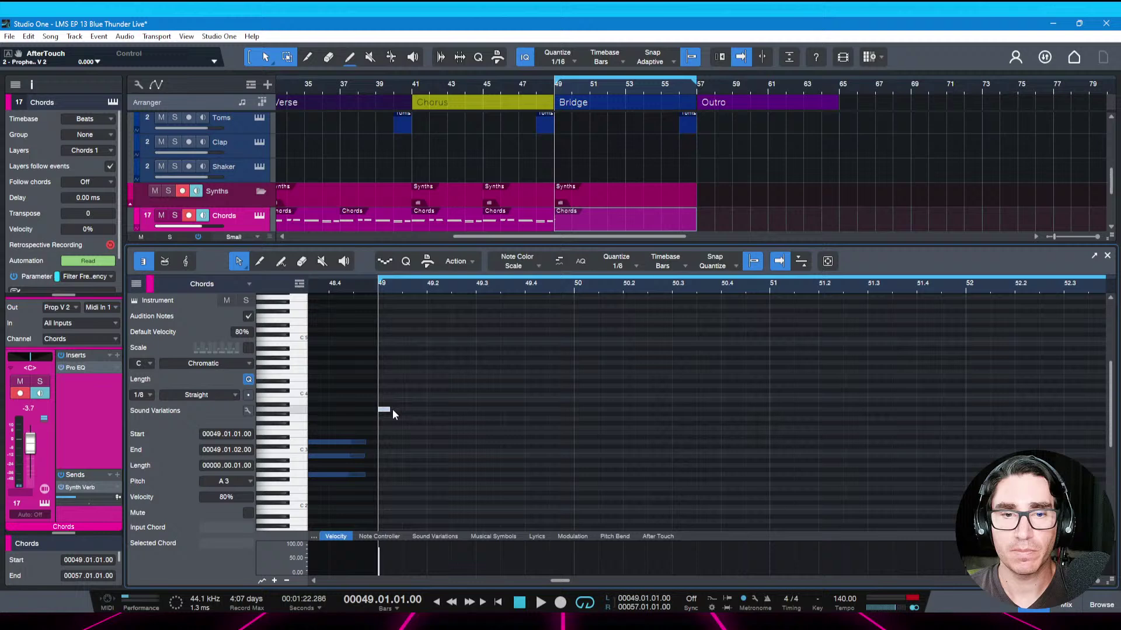
drag(392, 409, 402, 409)
Duplicate the A3 eighth note until it fills bar 49, play it back, and save the song
key(ctrl+d)
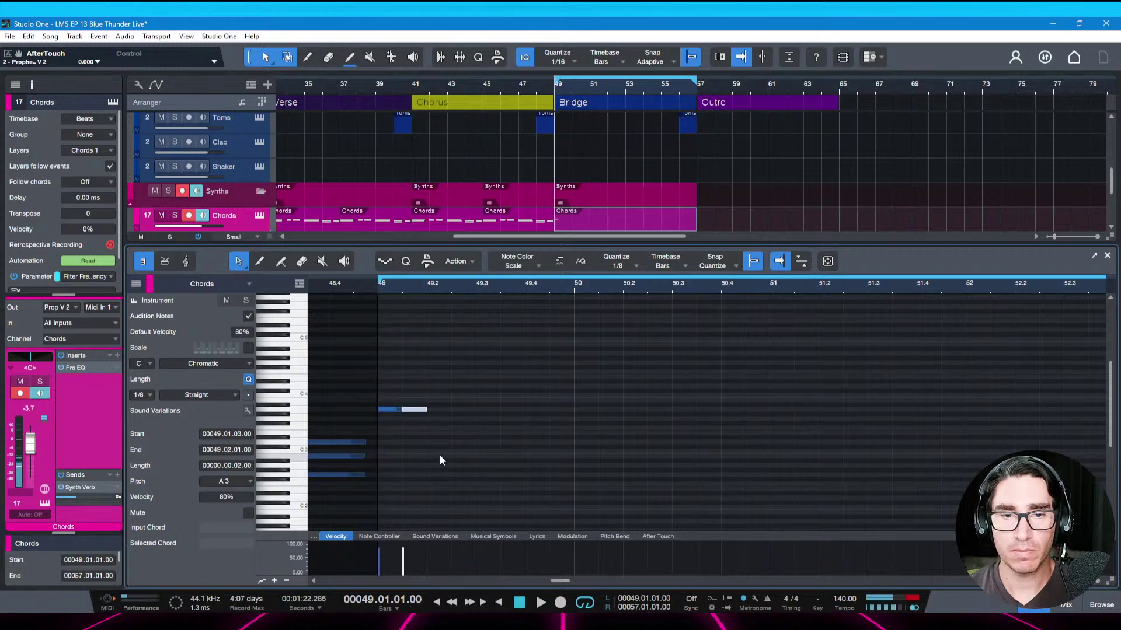
key(ctrl+d)
key(ctrl+d)
key(ctrl+d)
key(ctrl+d)
key(ctrl+d)
key(ctrl+d)
key(space)
key(ctrl+s)
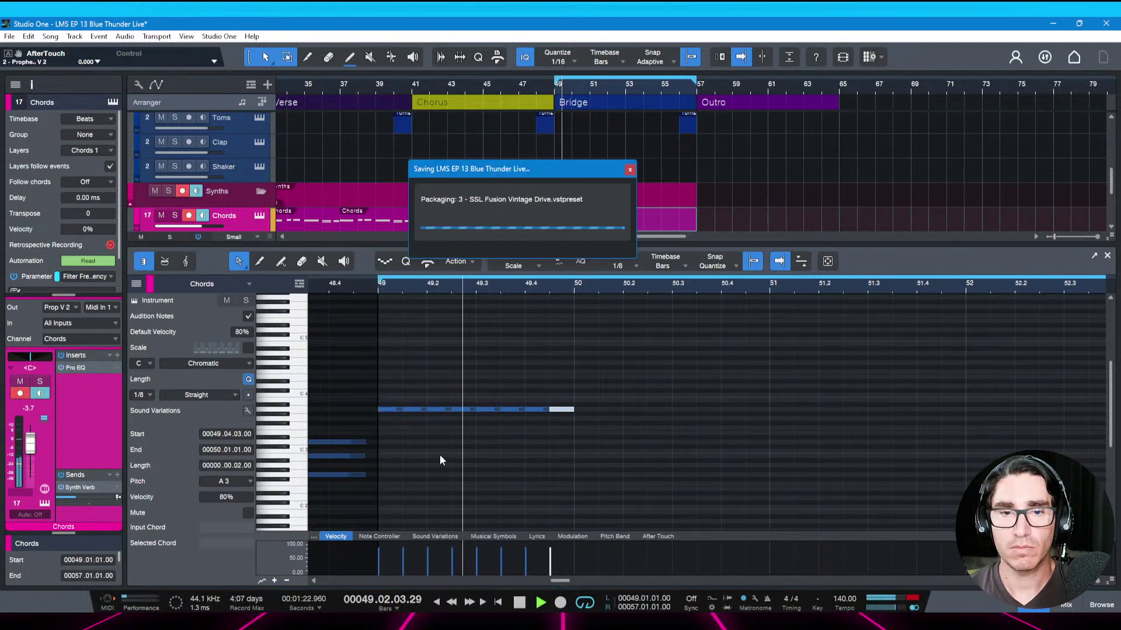
key(space)
Raise the second note of bar 49 by one octave to A4 and audition it
click(415, 409)
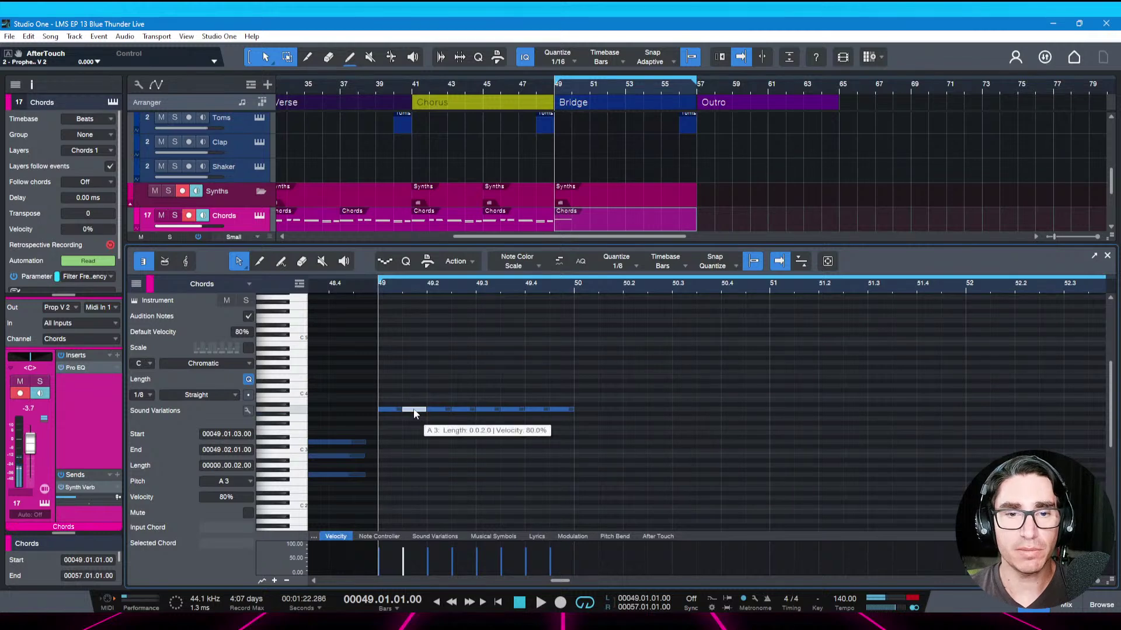
key(shift+Up)
key(space)
key(space)
Try raising the third note of bar 49 to G4 and the fourth to F4, and play the result
key(Right)
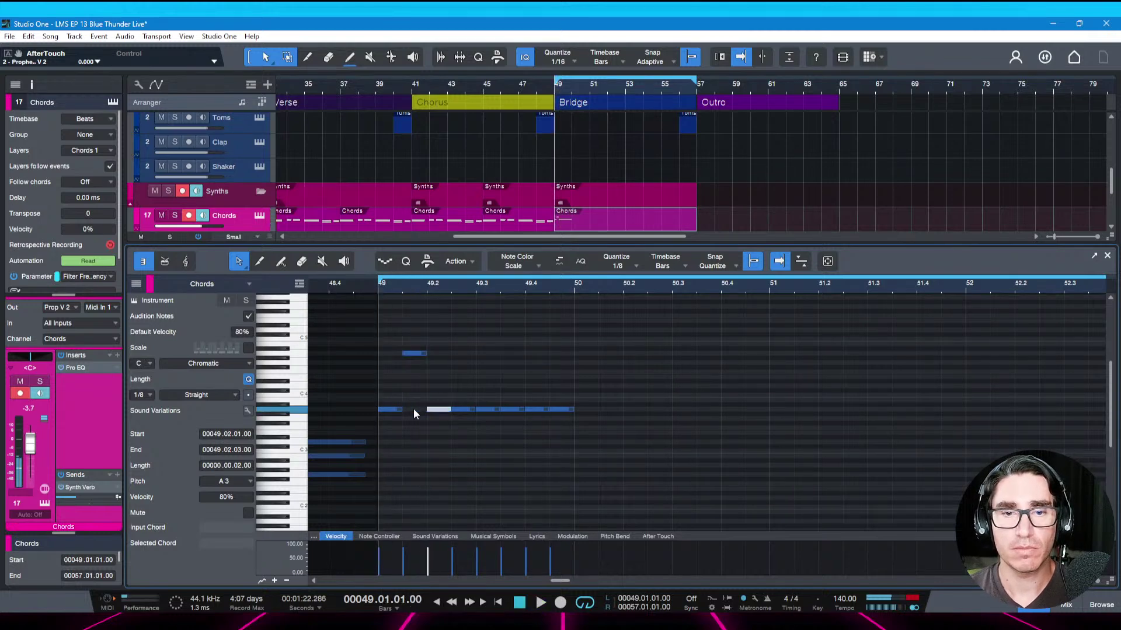
key(Up)
key(Up)
key(Up)
key(Up)
key(Up)
key(Up)
key(Up)
key(Up)
key(Up)
key(Up)
key(Right)
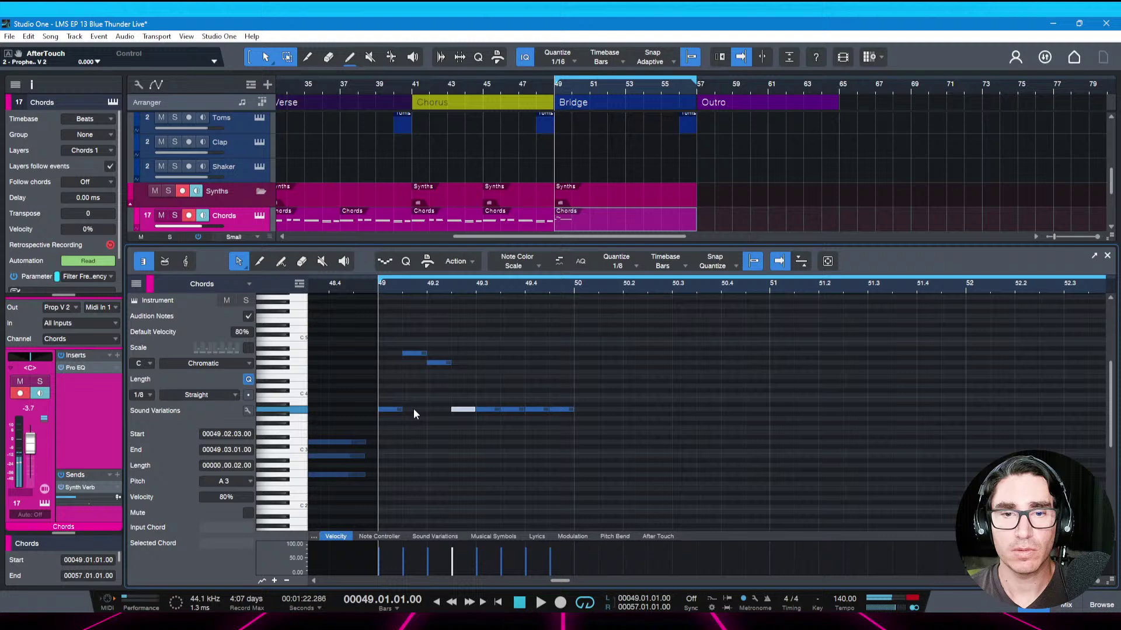
key(Up)
key(Up)
key(Up)
key(Up)
key(Up)
key(Up)
key(Up)
key(Up)
key(space)
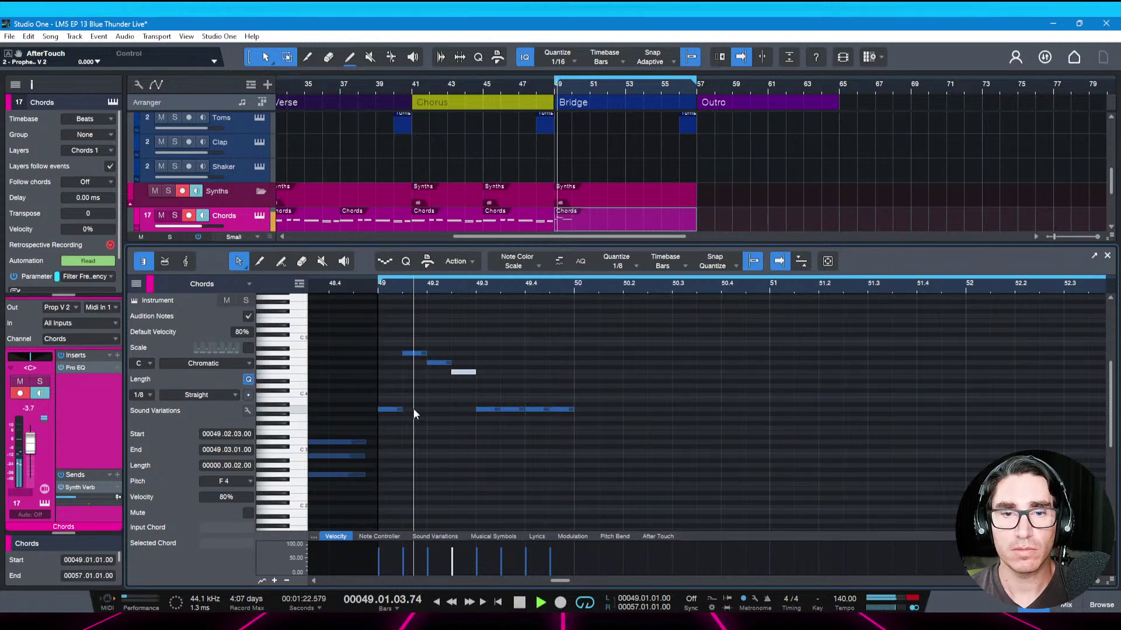
key(space)
Lower the fourth and third notes of bar 49 back to A3
key(Down)
key(Down)
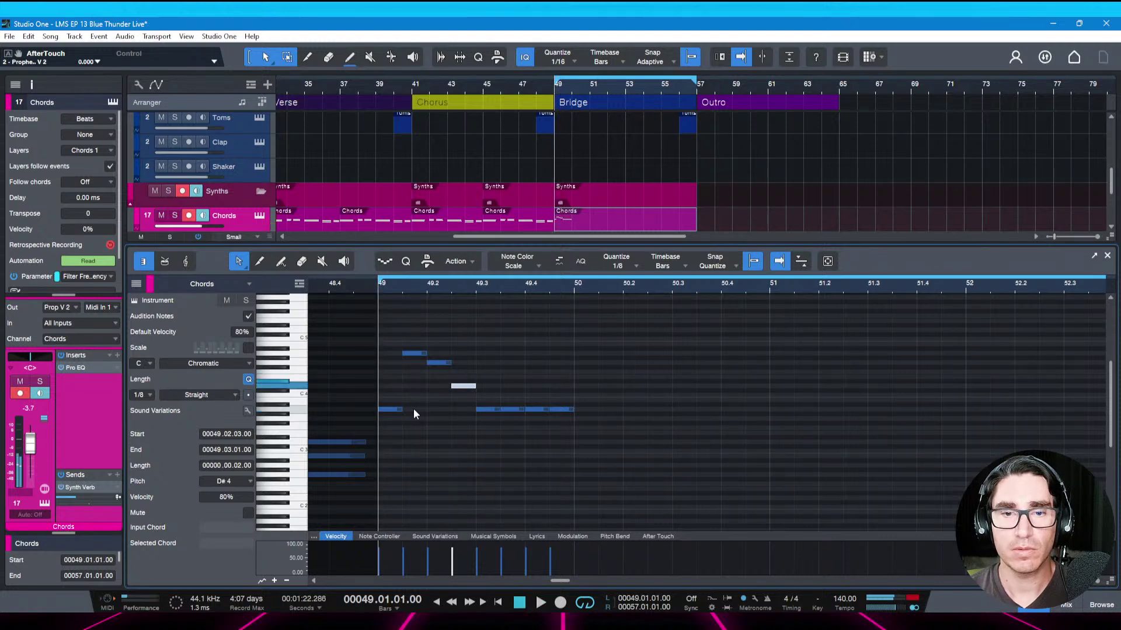
key(Down)
key(Down)
key(Down)
key(Down)
key(Down)
key(Down)
key(Left)
key(Down)
key(Down)
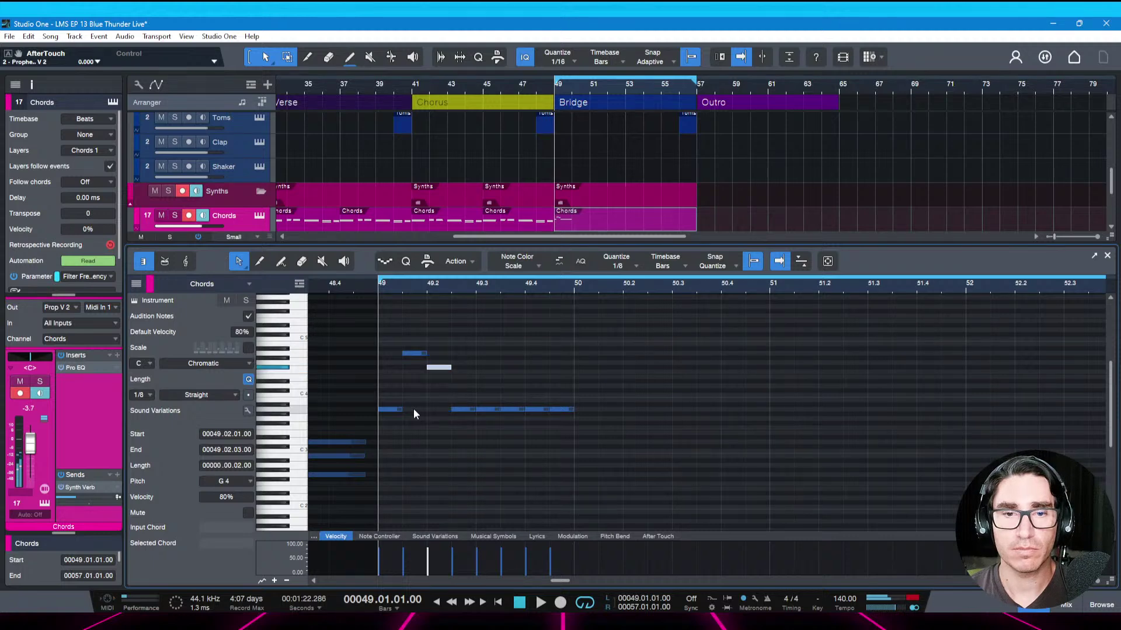
key(Down)
key(Down)
key(Down)
key(Down)
key(Down)
key(Down)
key(Down)
key(Down)
key(Down)
key(Down)
Raise the fourth note of bar 49 to G4 and the sixth to F4, and audition the pattern
key(Right)
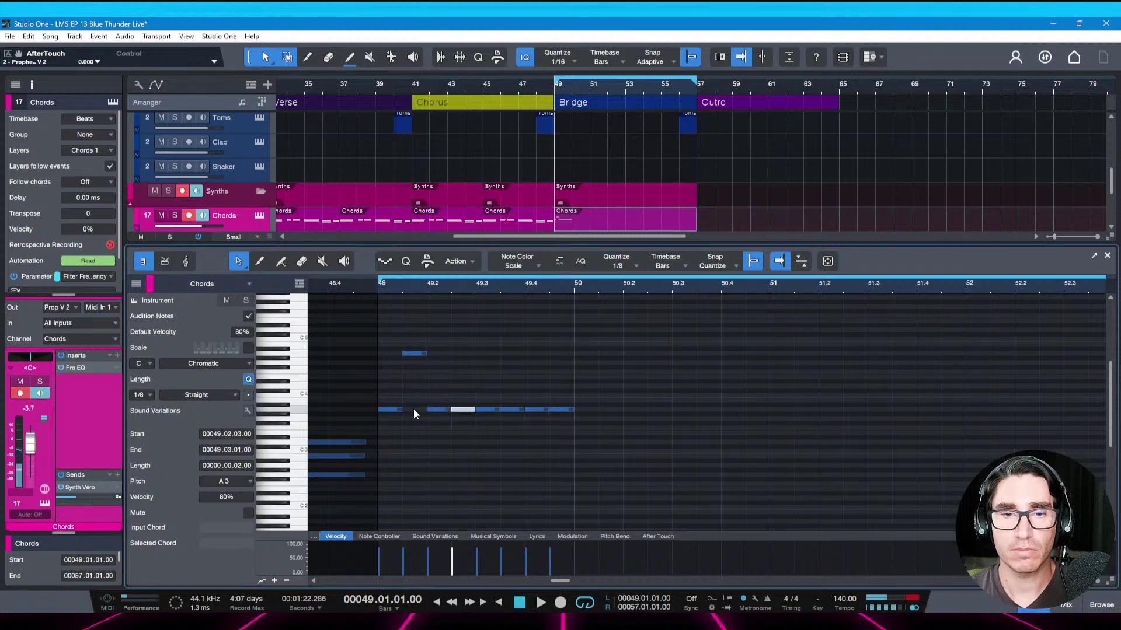
key(shift+Up)
key(Down)
key(Down)
key(Right)
key(shift+Up)
key(Down)
key(Down)
key(Down)
key(Down)
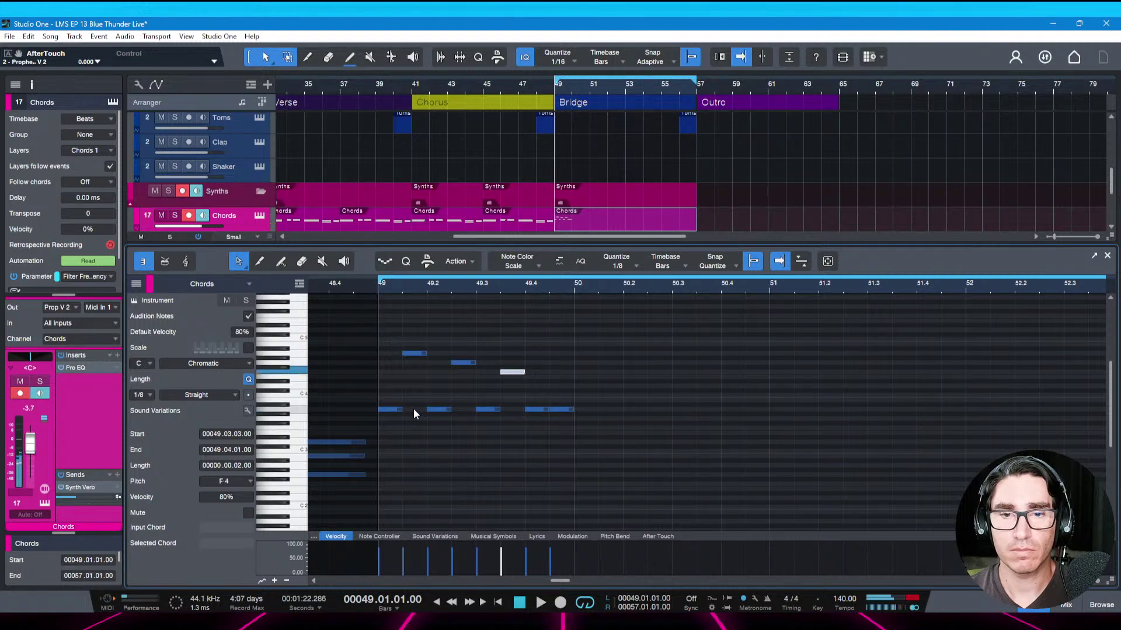
key(space)
key(space)
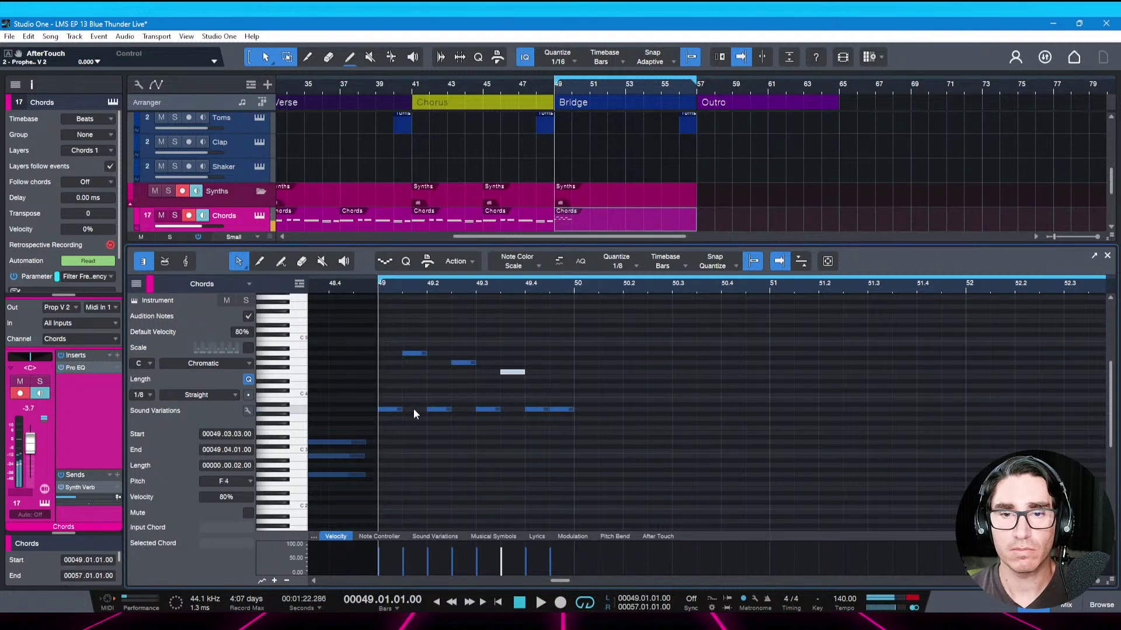
Raise the last note of bar 49 to E4 and play the bar back
key(Right)
key(shift+Up)
key(Down)
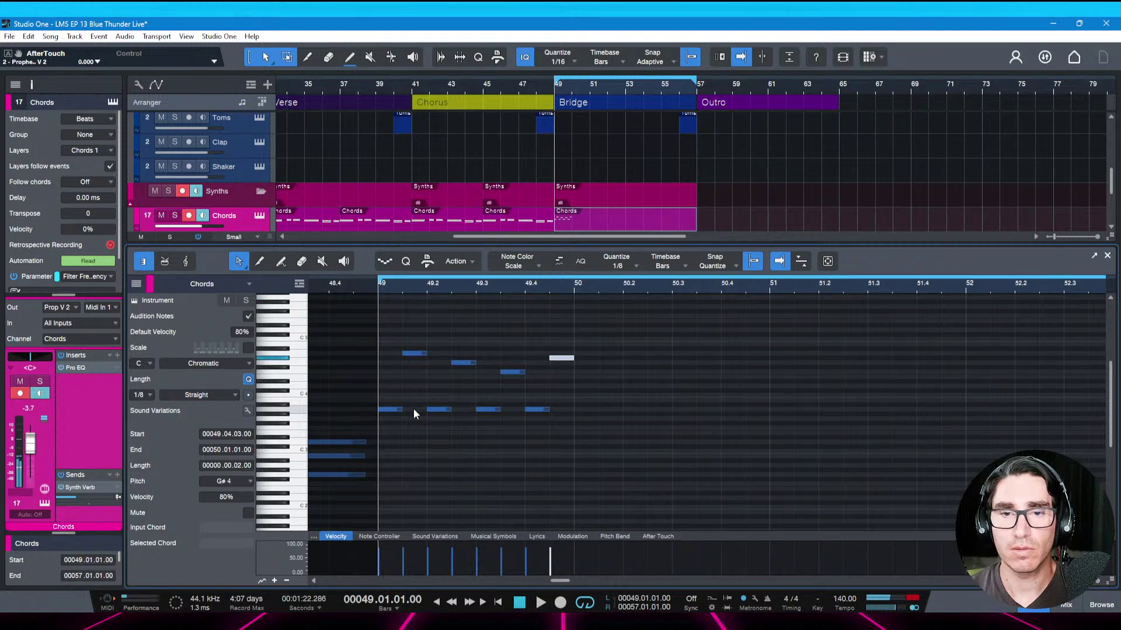
key(Down)
key(Down)
key(Down)
key(Down)
key(space)
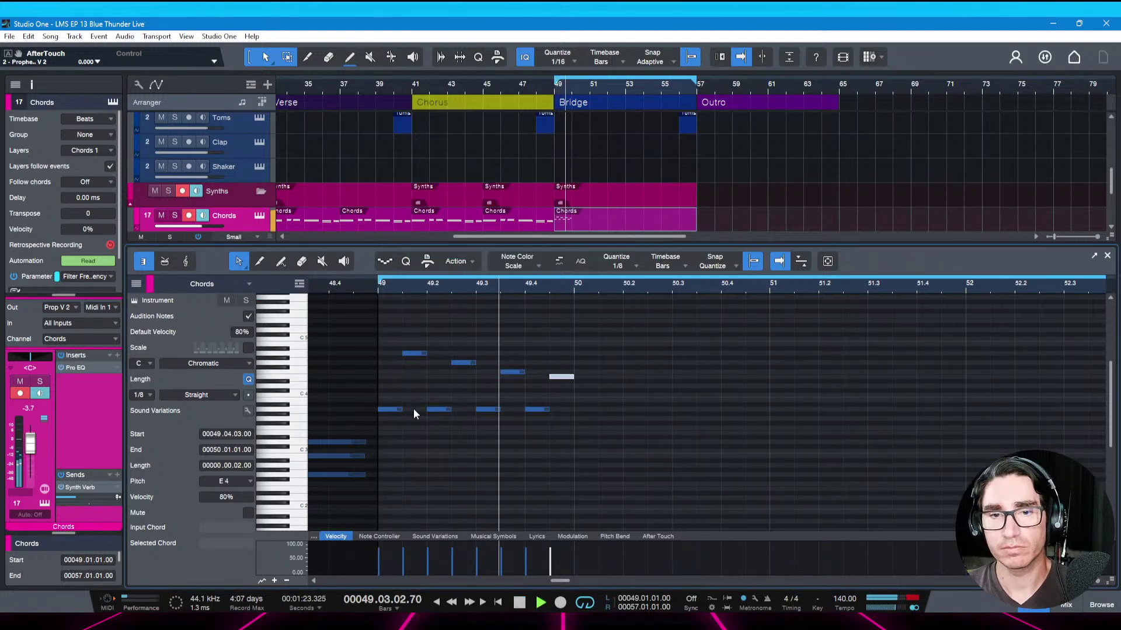
key(space)
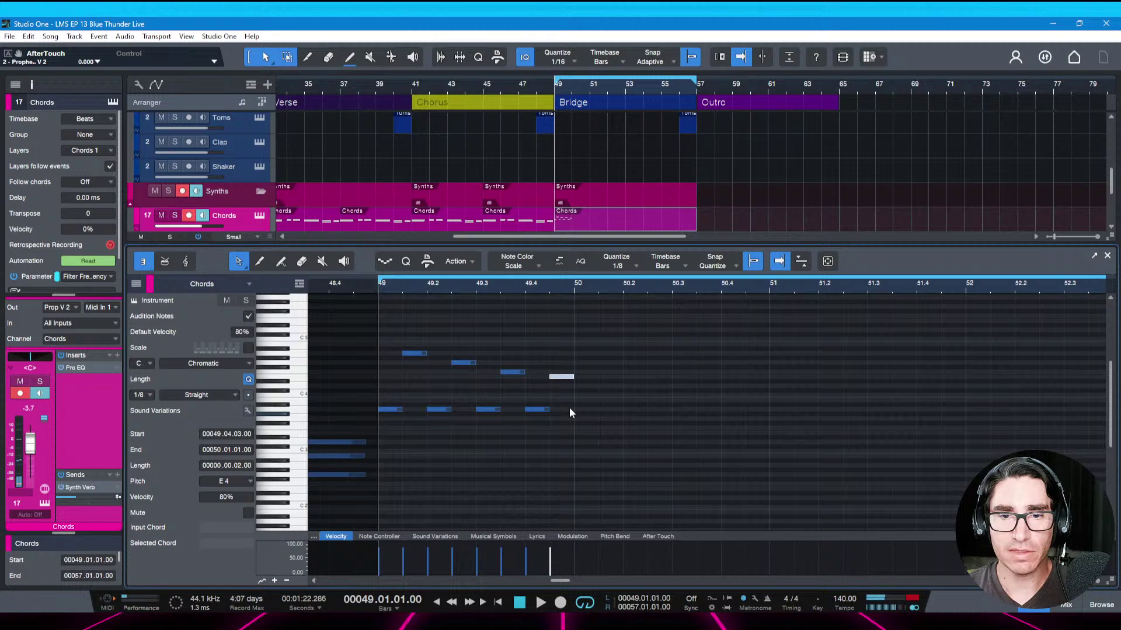
Duplicate all the notes of bar 49 into bar 50 and play both bars
drag(569, 413, 383, 352)
key(ctrl+d)
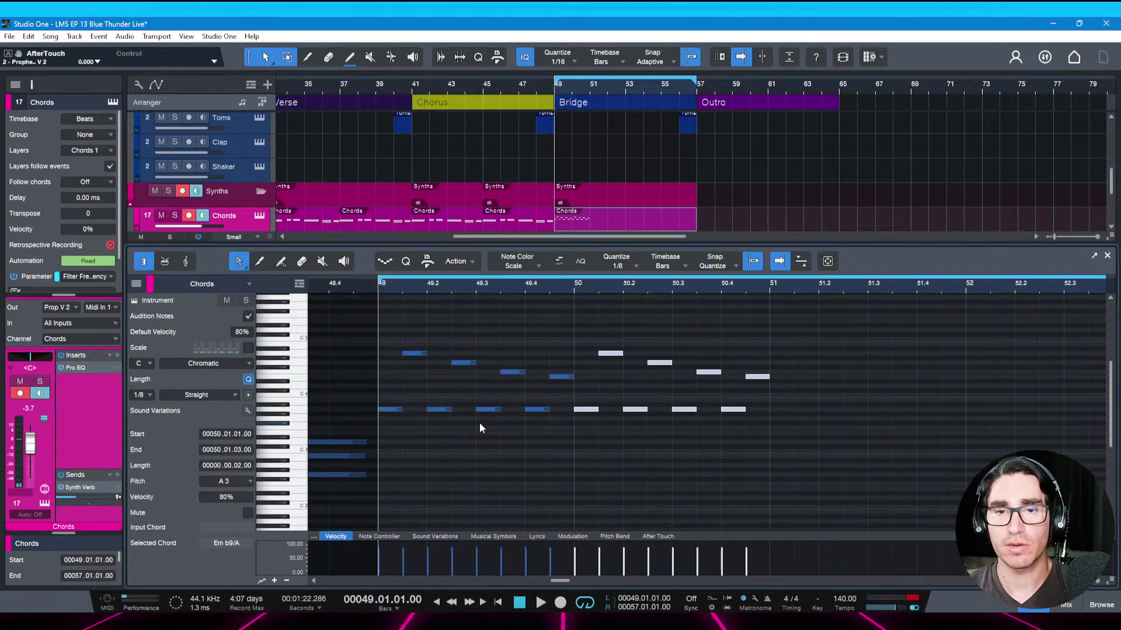
key(Right)
key(Left)
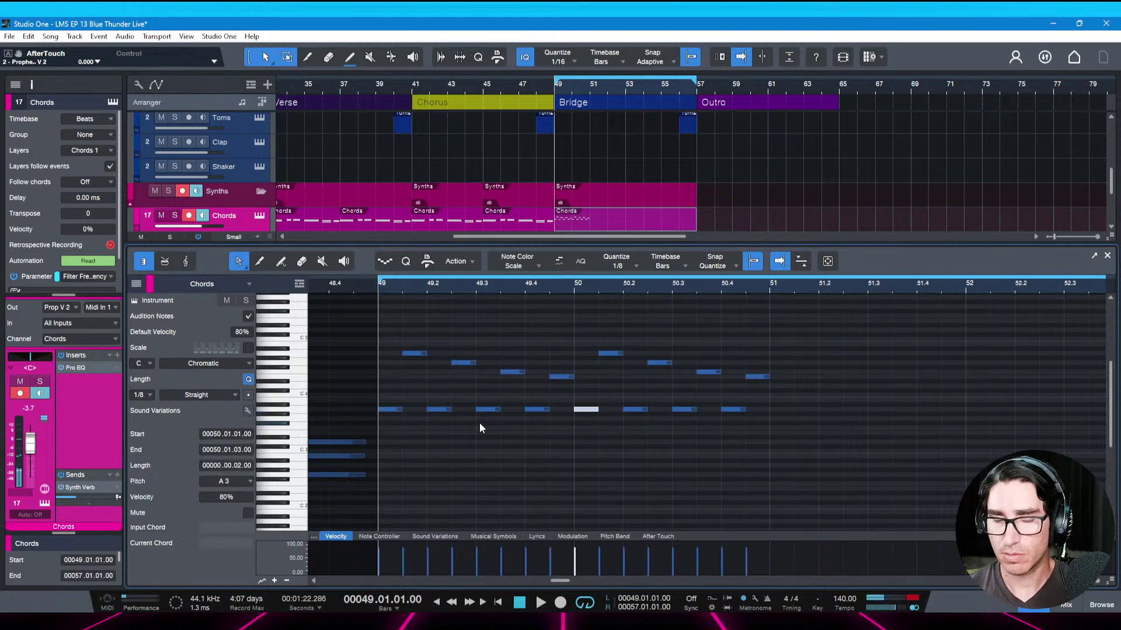
key(space)
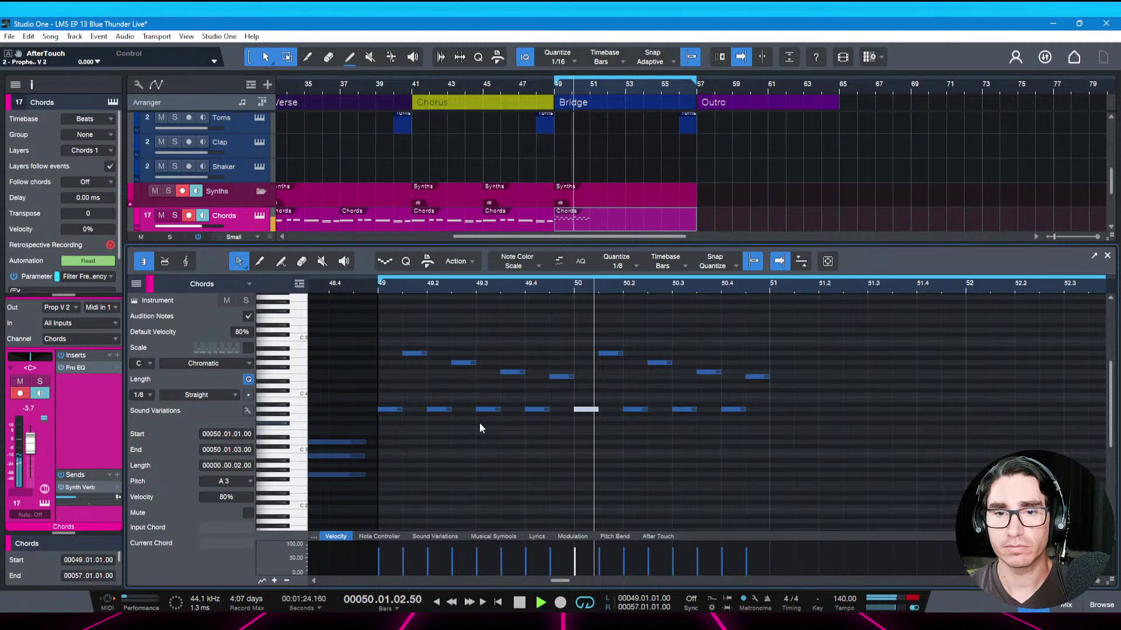
key(space)
Lower the second note of bar 50 from the upper melody to D4 and audition it
key(Right)
key(Down)
key(Down)
key(Down)
key(Down)
key(Down)
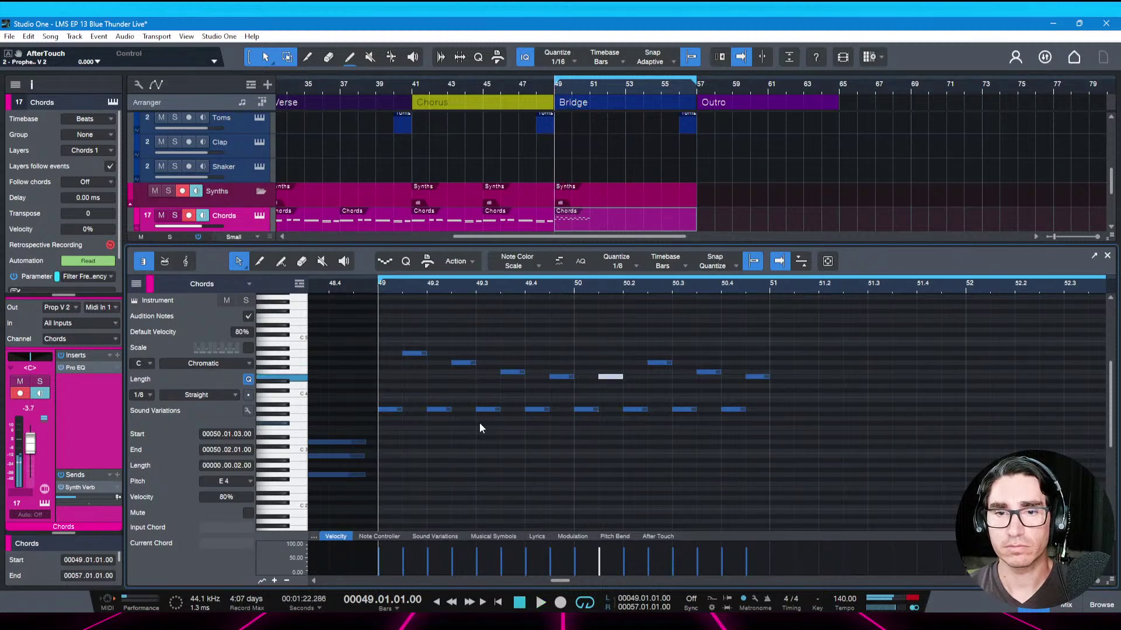
key(Down)
key(Down)
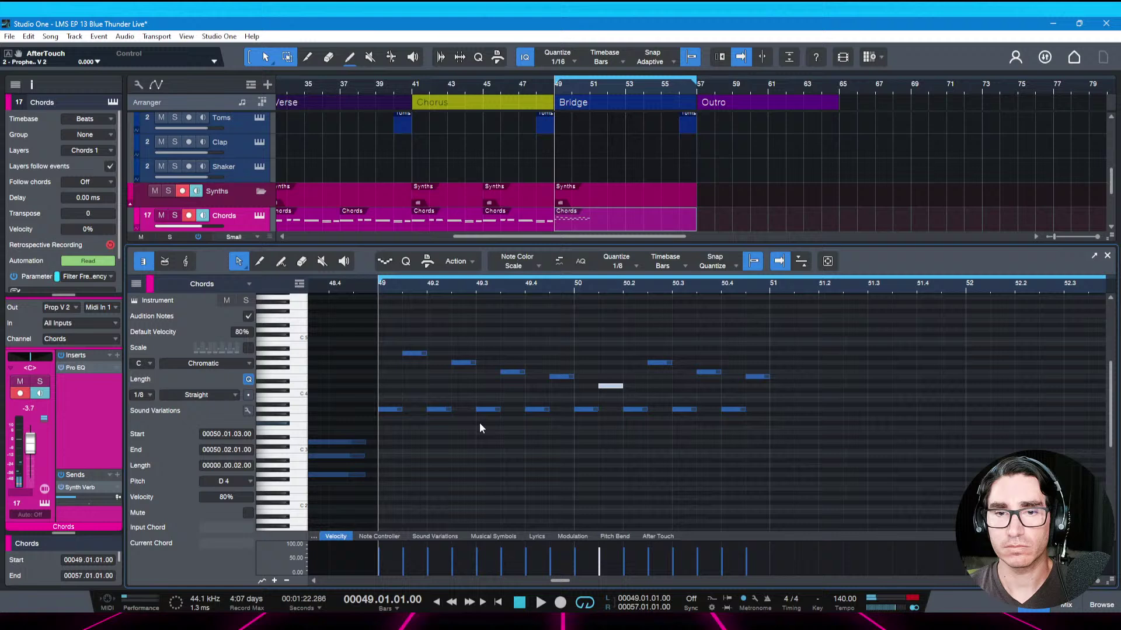
key(space)
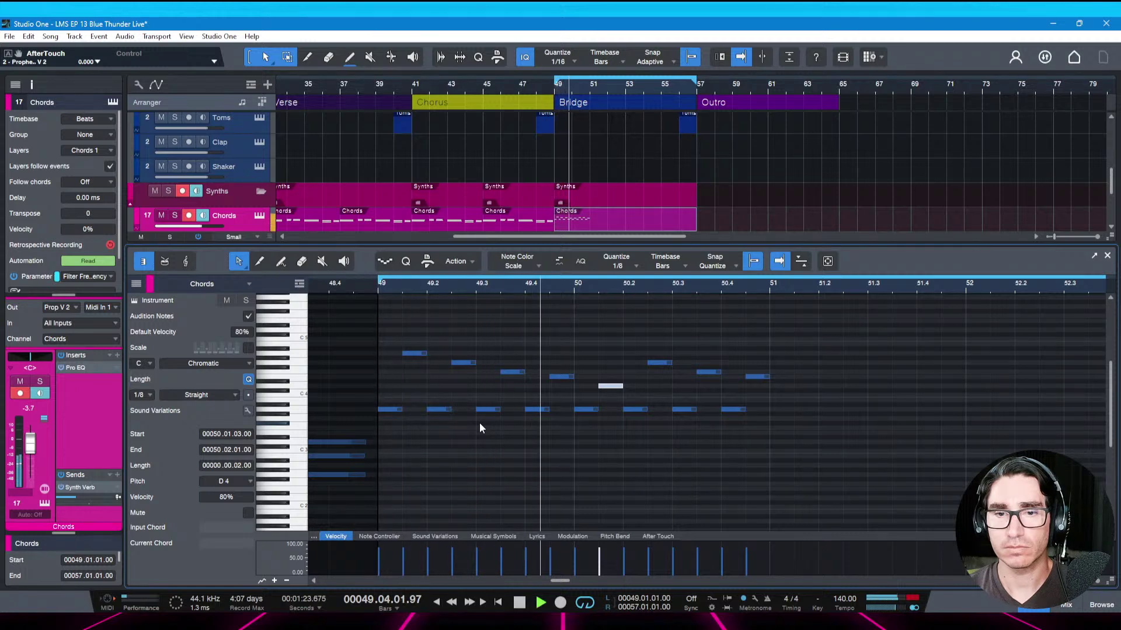
key(space)
Keep the third note of bar 50 at A3, lower the fourth to C4, and play the pattern
key(Right)
key(Down)
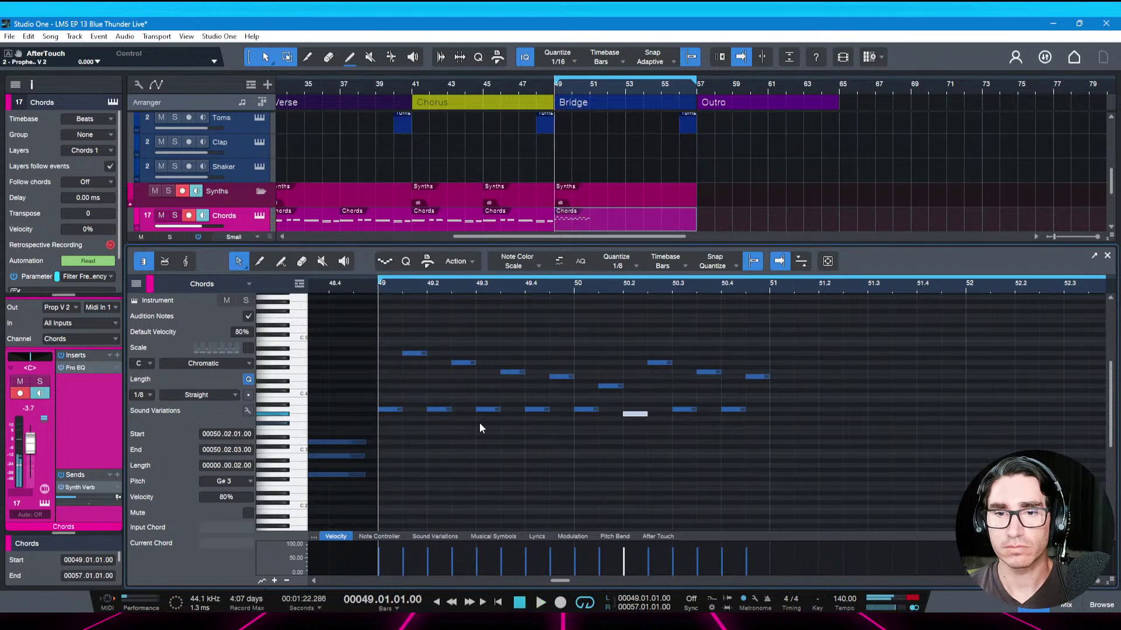
key(Up)
key(Right)
key(Down)
key(Down)
key(Down)
key(Down)
key(Down)
key(Down)
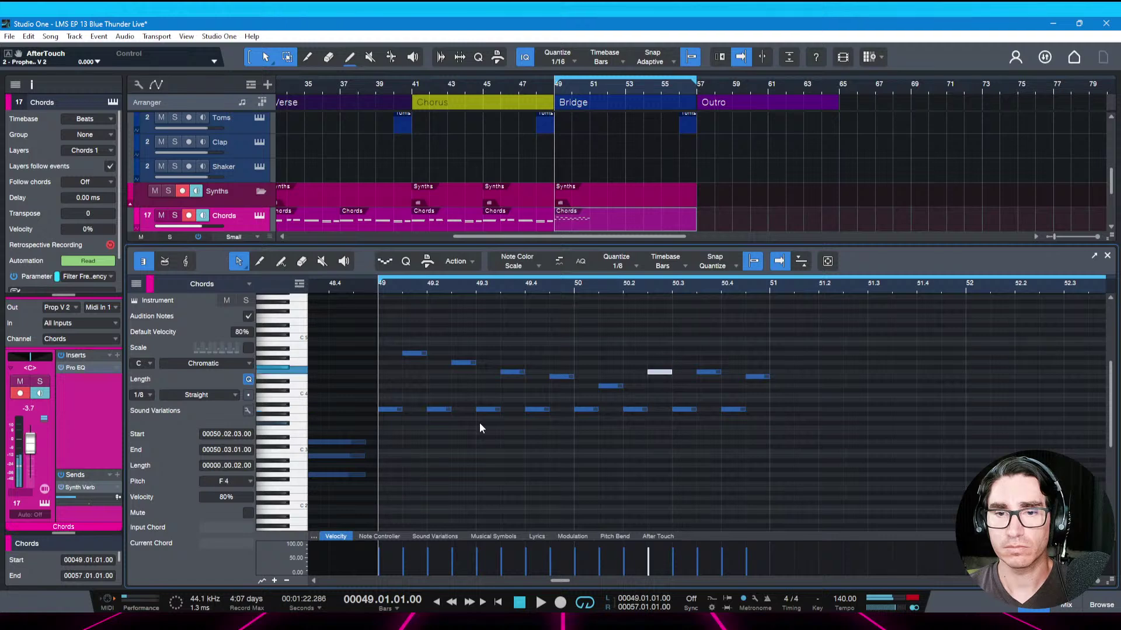
key(Down)
key(space)
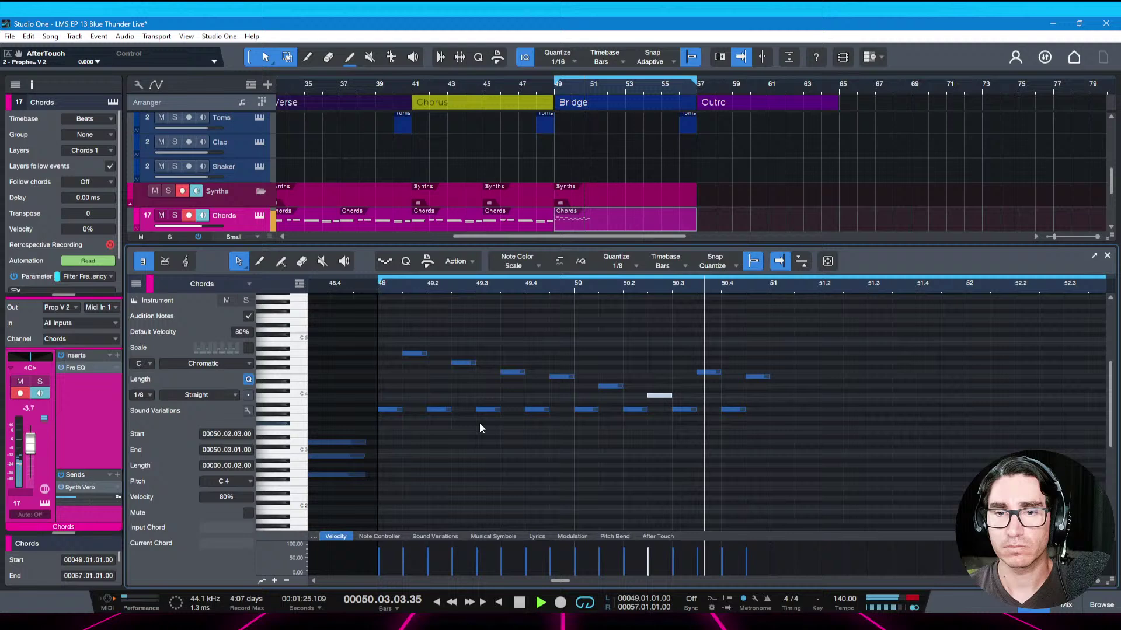
key(space)
Change the sixth note of bar 50 to D4 and play back the two-bar pattern
key(Right)
key(Left)
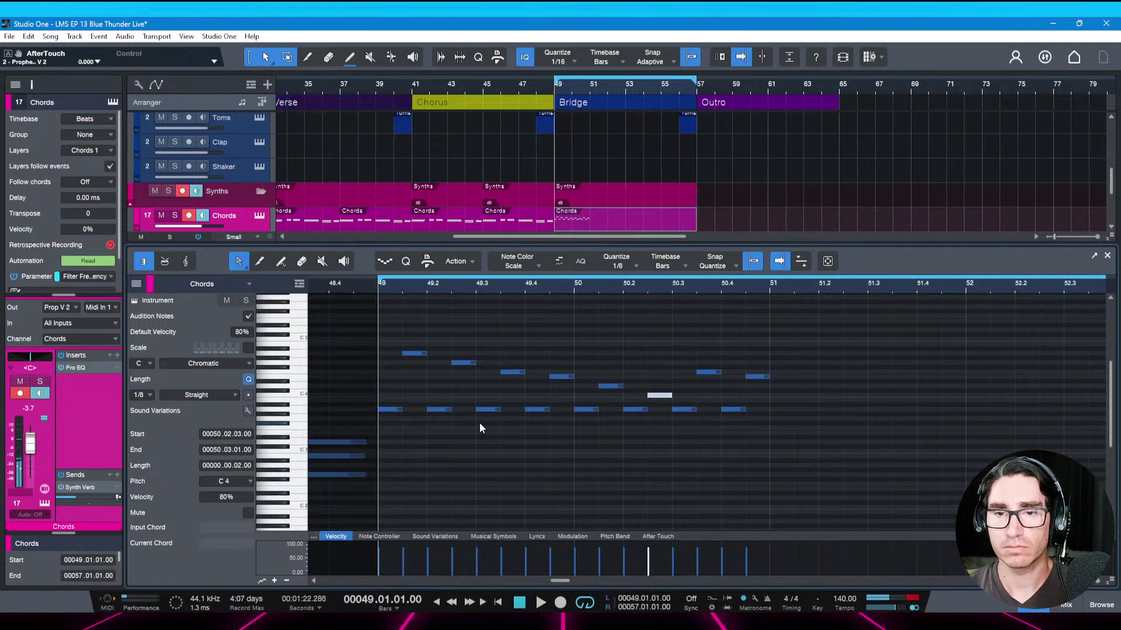
key(Right)
key(Right)
key(Down)
key(Down)
key(Down)
key(Down)
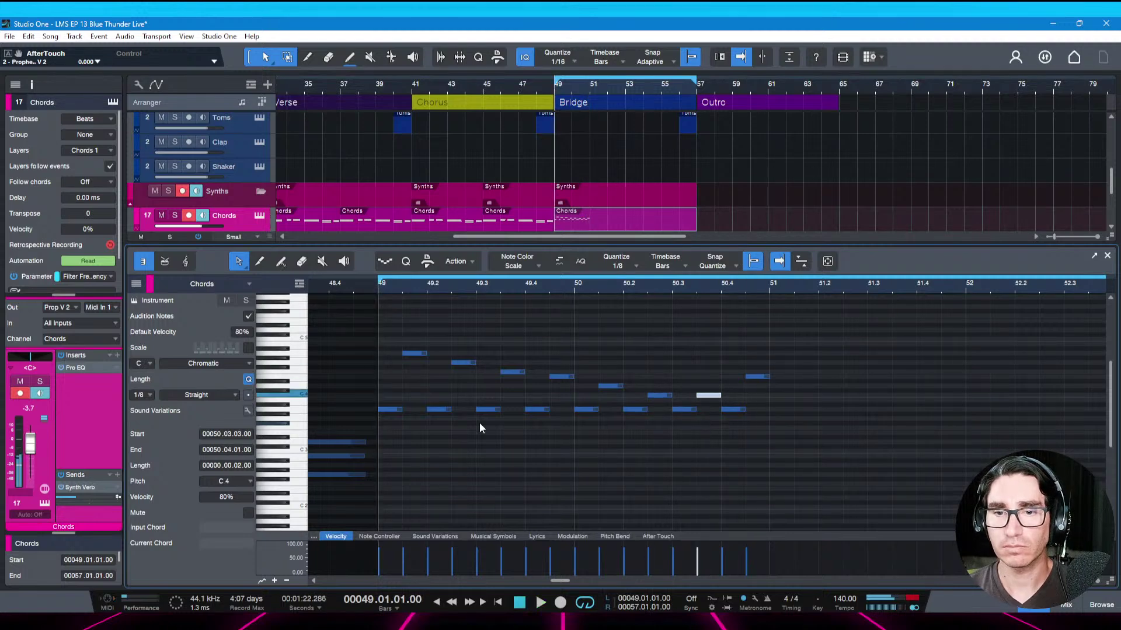
key(Up)
key(Right)
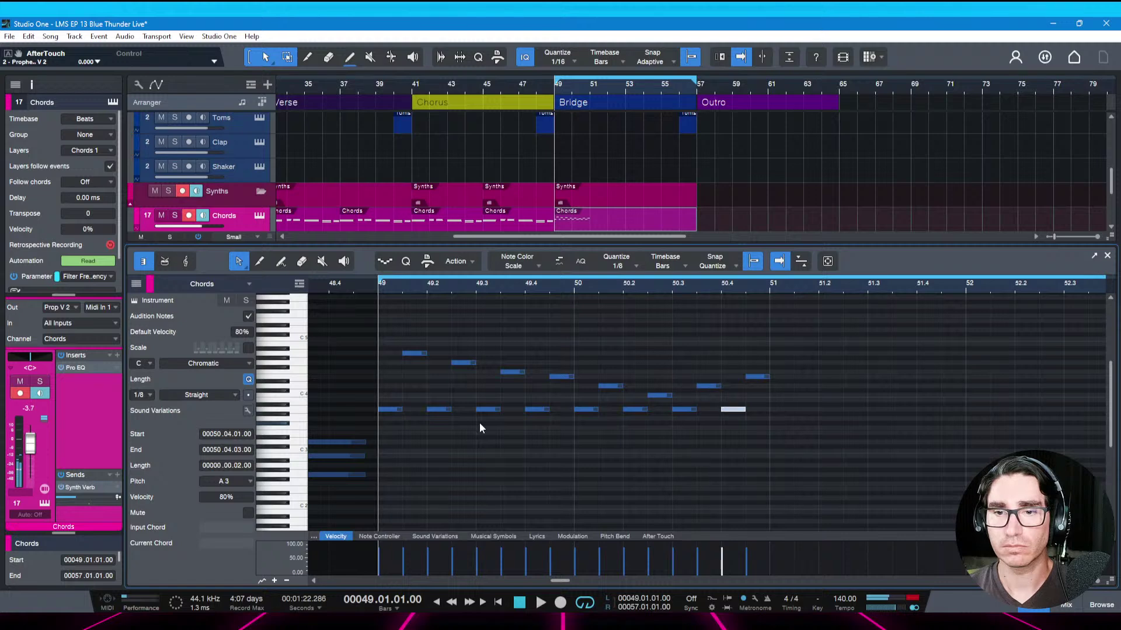
key(space)
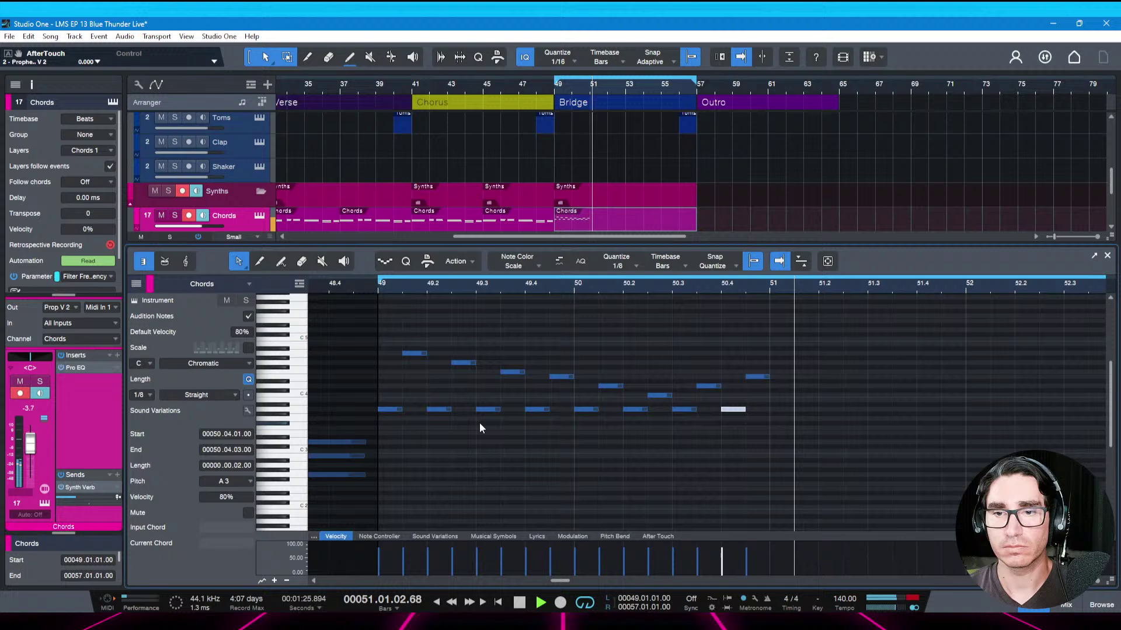
key(space)
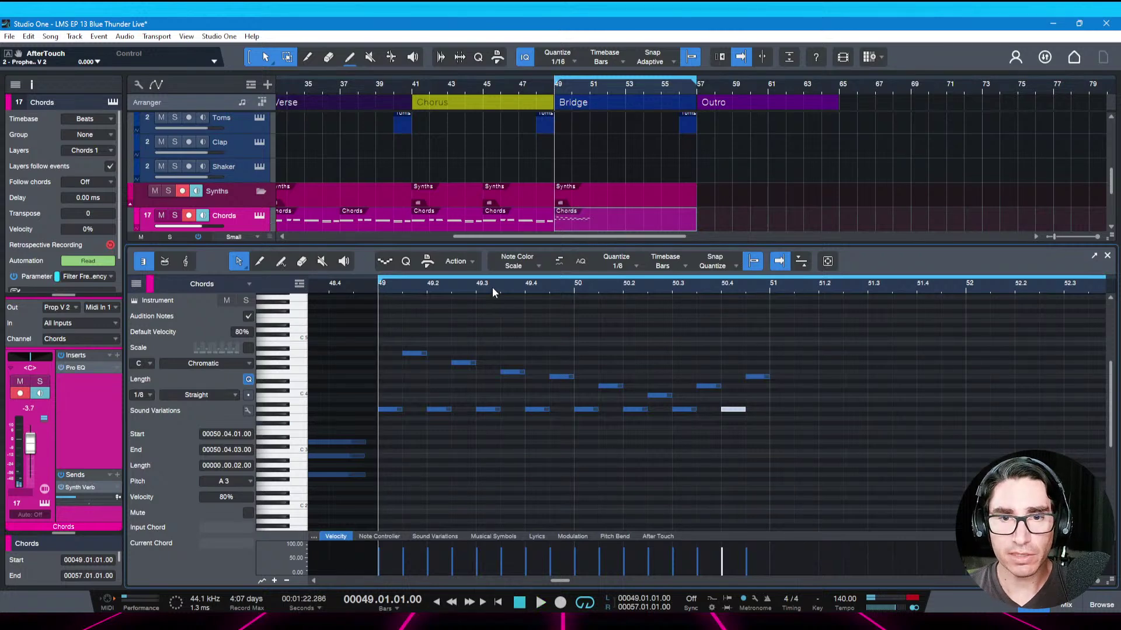
Duplicate the complete two-bar pattern from bars 49–50 into bars 51–52 and play it back
drag(492, 288, 481, 276)
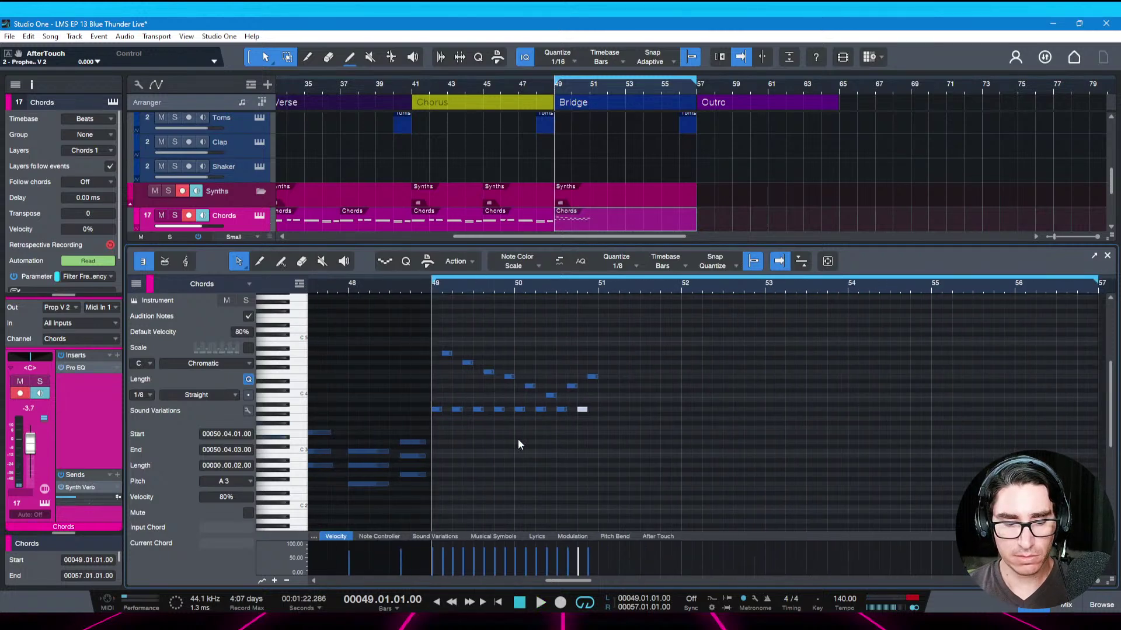
key(space)
key(ctrl+a)
key(ctrl+d)
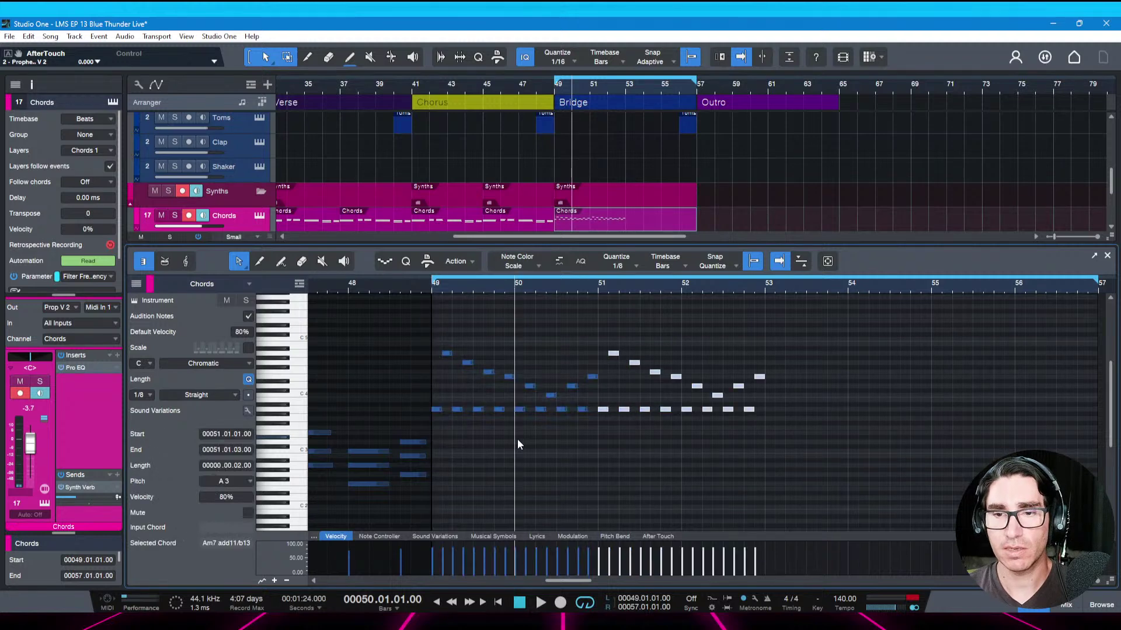
key(space)
key(space)
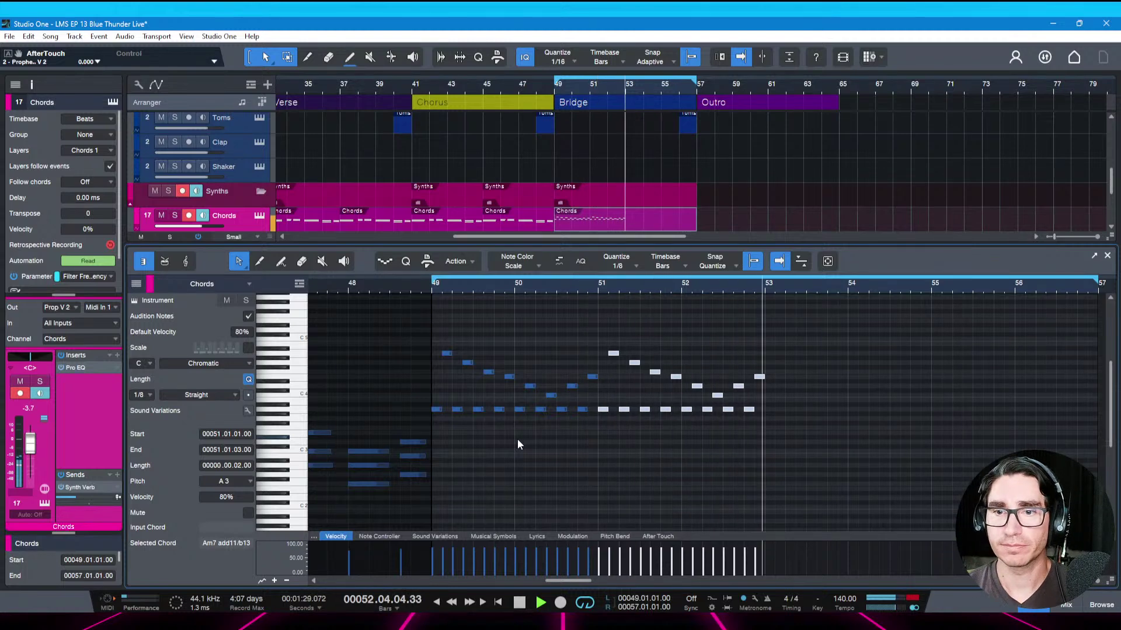
Duplicate the complete four-bar pattern from bars 49–52 into bars 53–56 and save the song
key(space)
key(space)
key(ctrl+a)
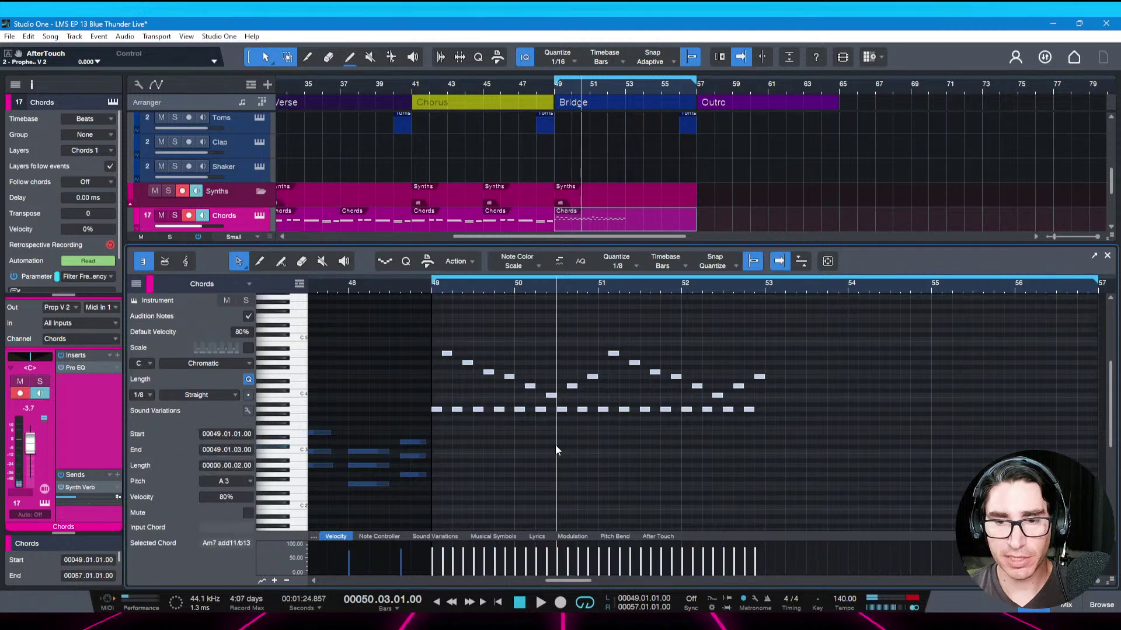
key(d)
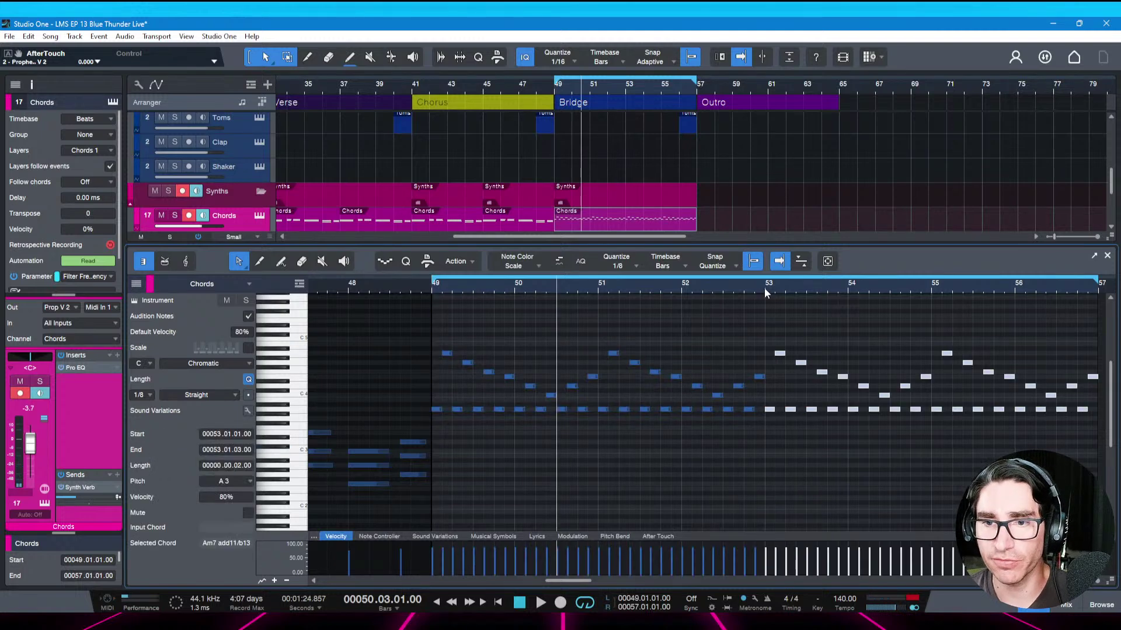
key(ctrl+s)
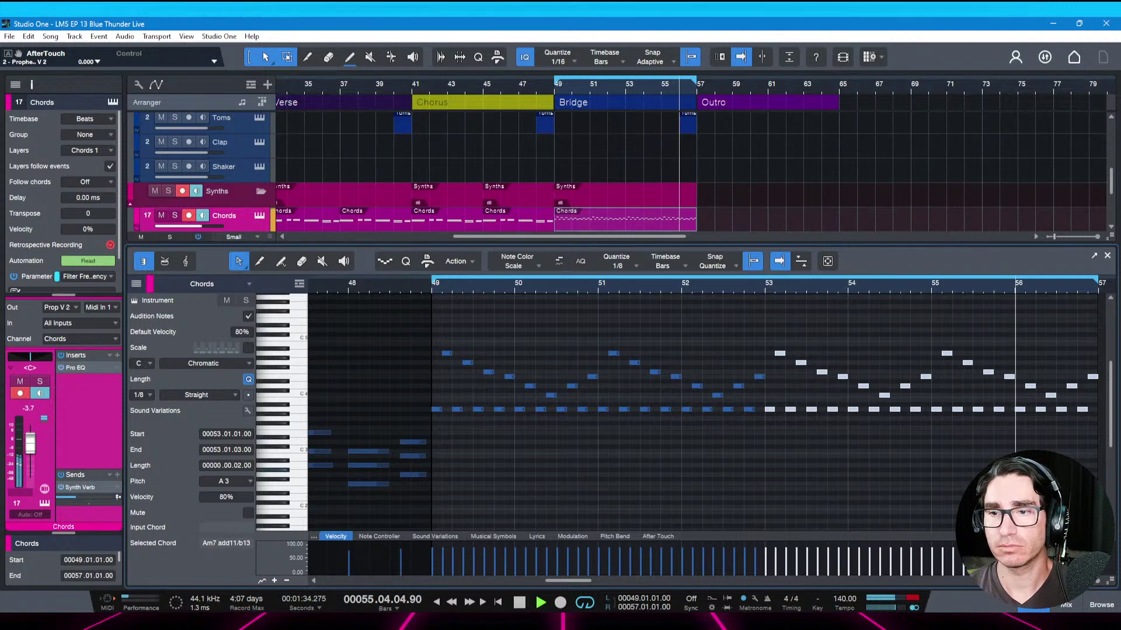
key(space)
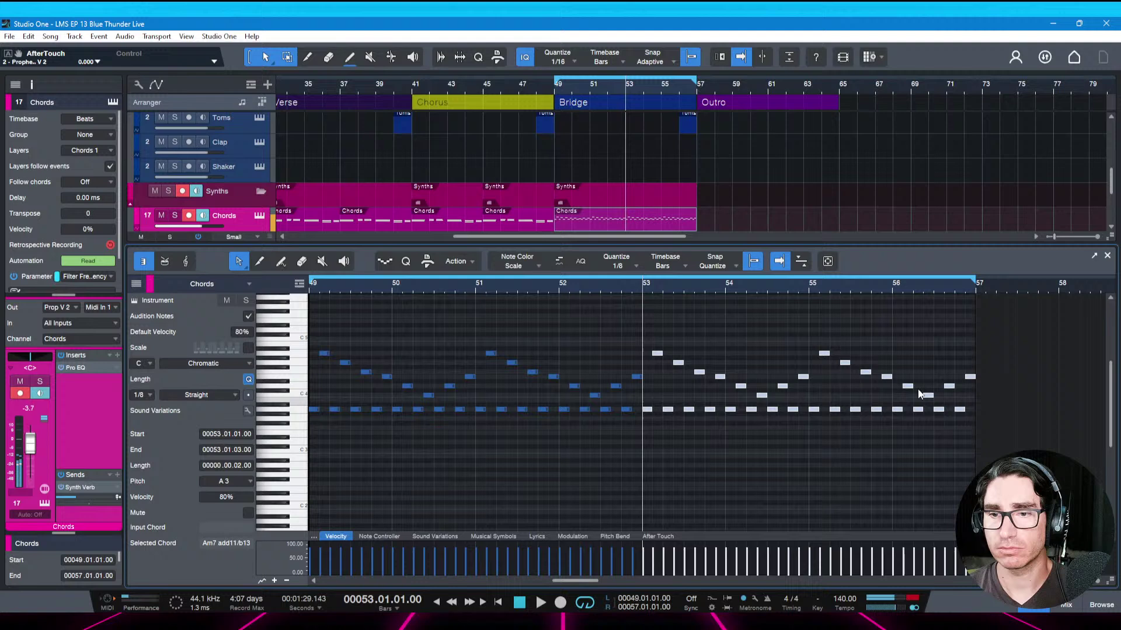
Play from bar 55 and raise the first two upper melody notes of bar 56 one octave to D5 and C5
click(804, 286)
key(space)
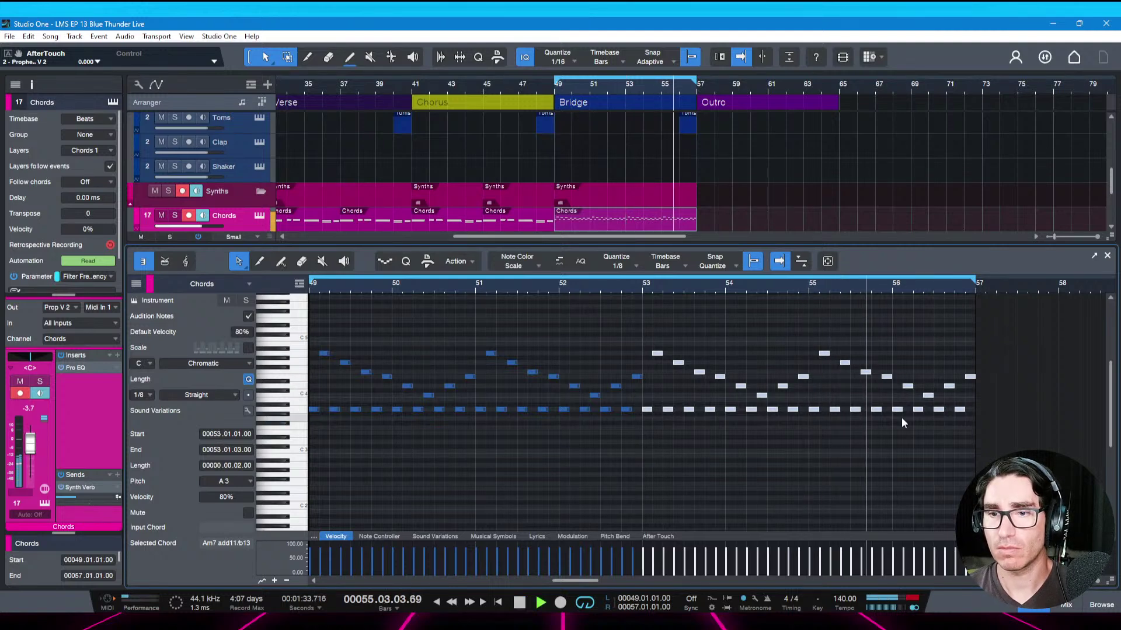
key(space)
click(908, 386)
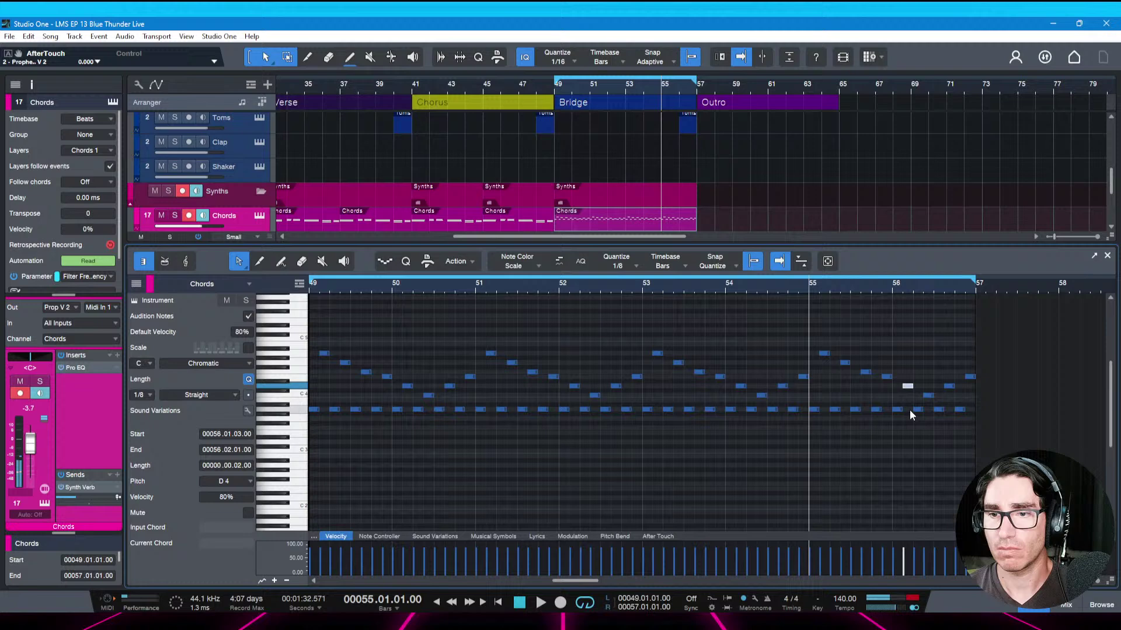
key(shift+Up)
key(Right)
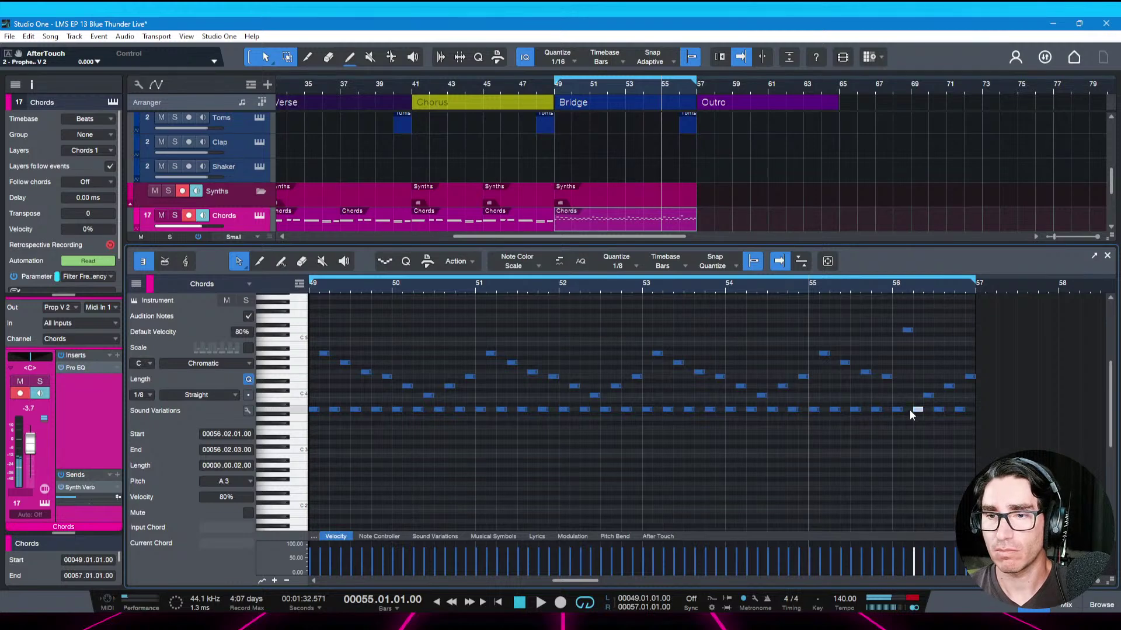
key(Right)
key(shift+Up)
Raise the last two upper melody notes of bar 56 one octave to D5 and E5 and play from bar 55
key(Right)
key(Right)
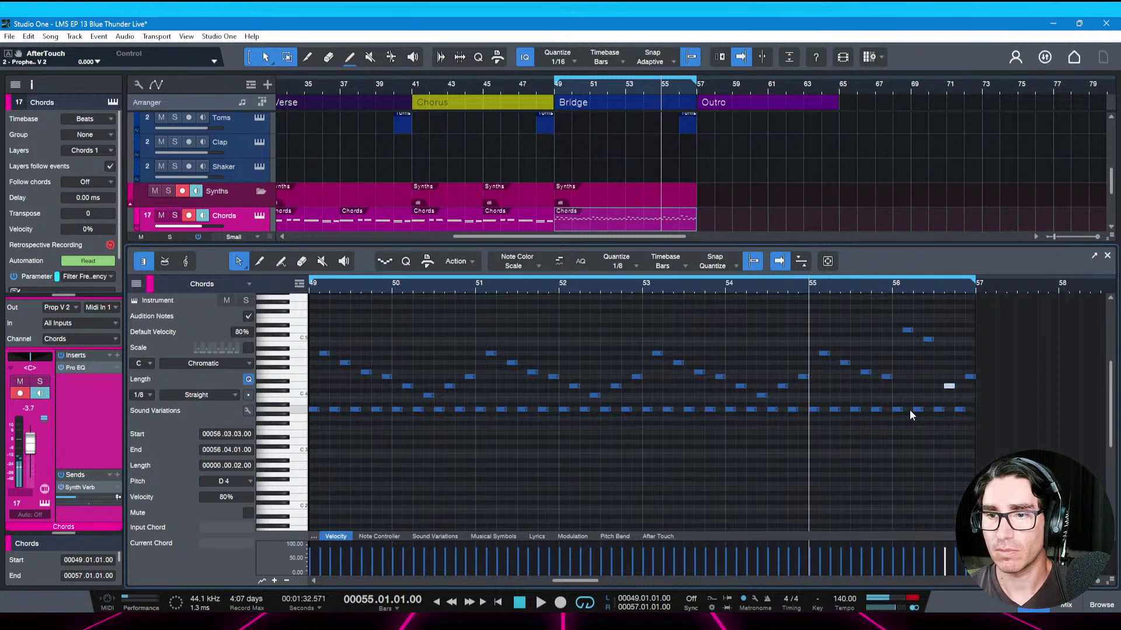
key(shift+Up)
key(Right)
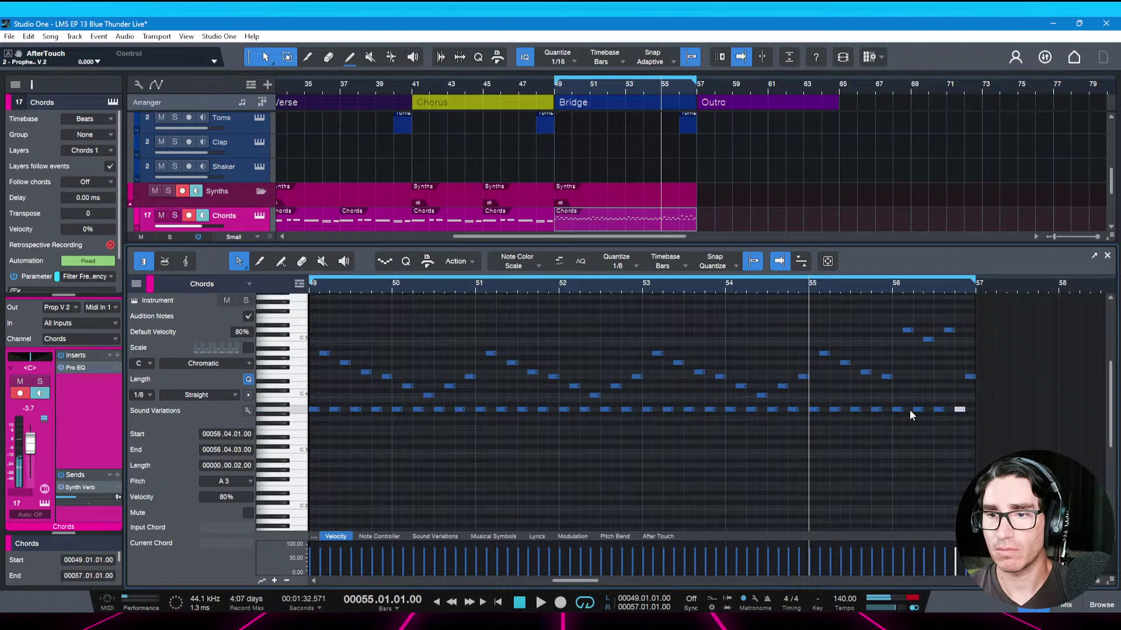
key(Right)
key(shift+Up)
key(space)
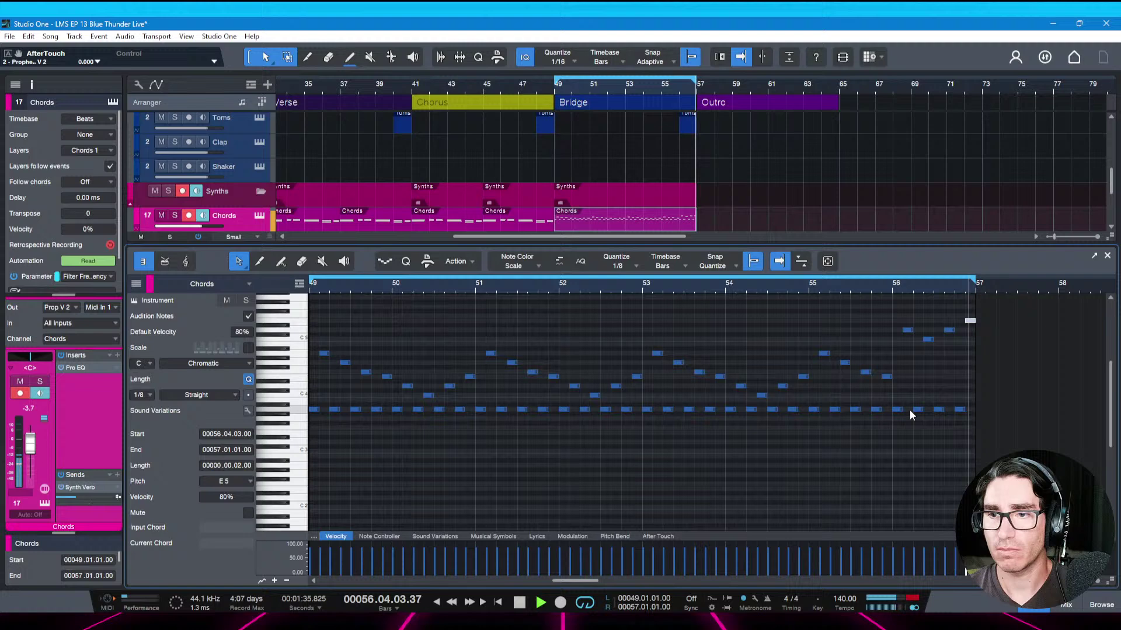
key(space)
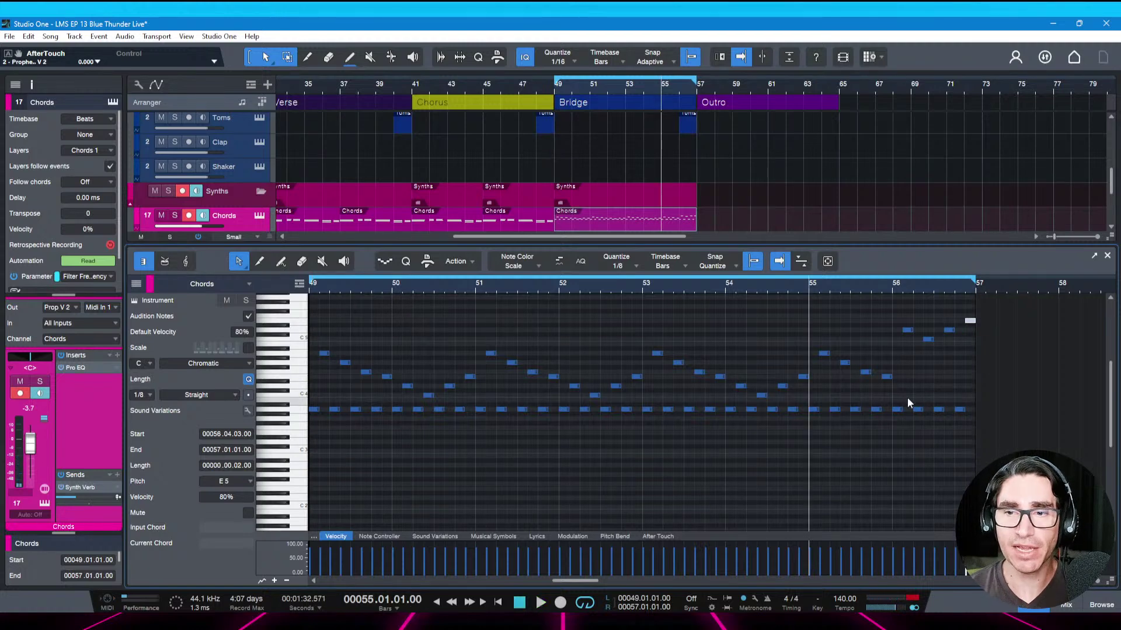
Play the whole pattern from bar 49, save the song and close the note editor
key(KP_1)
key(shift+l)
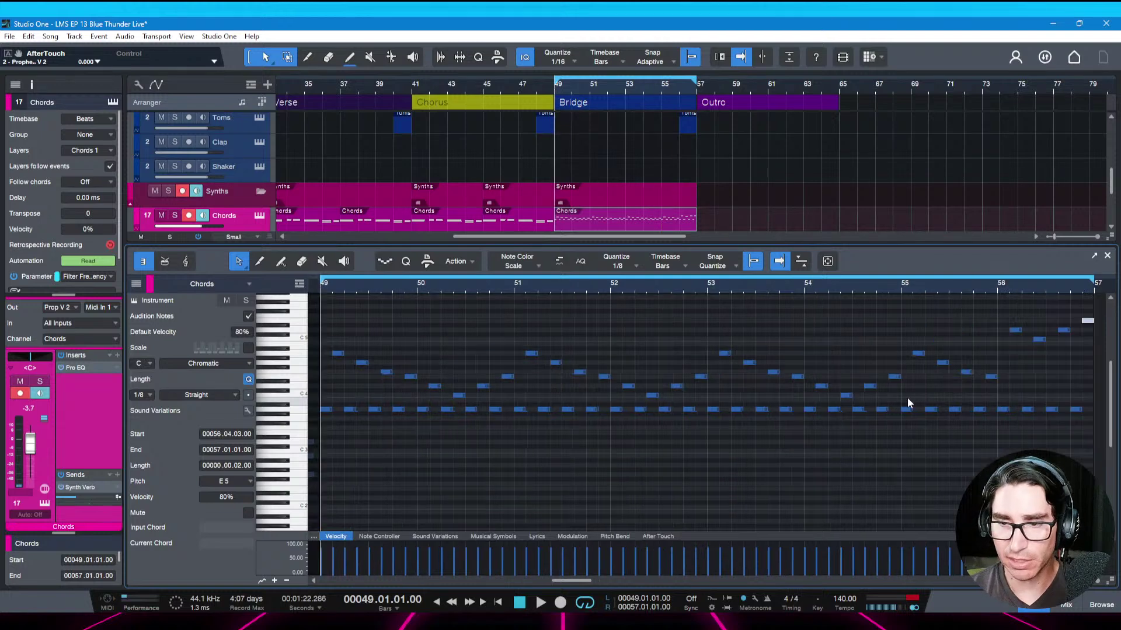
key(space)
key(ctrl+s)
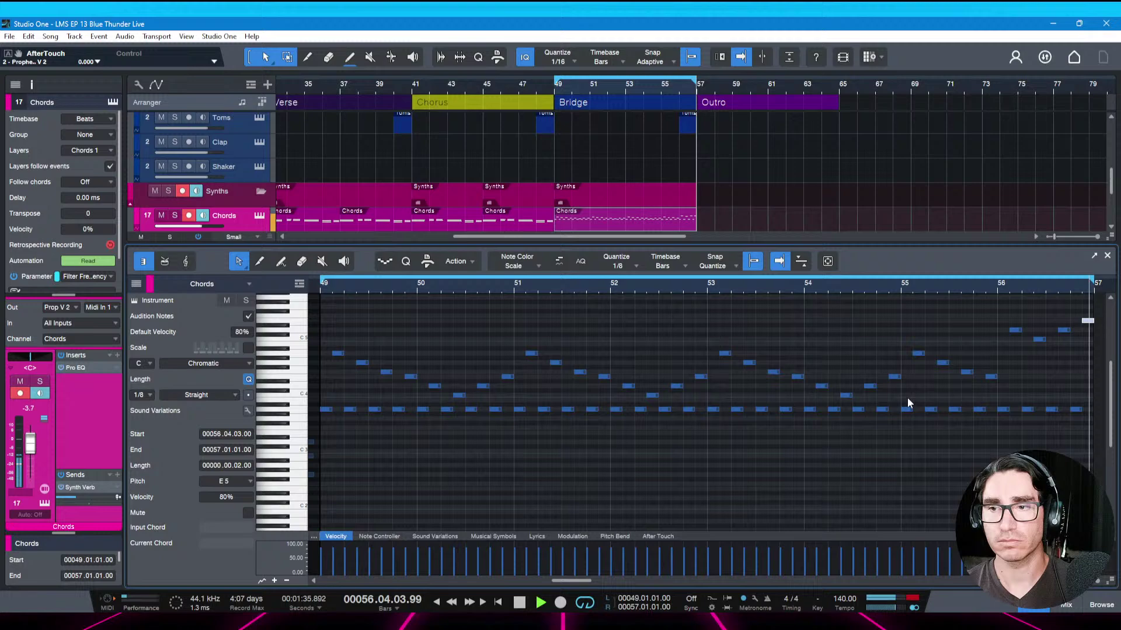
key(space)
key(F2)
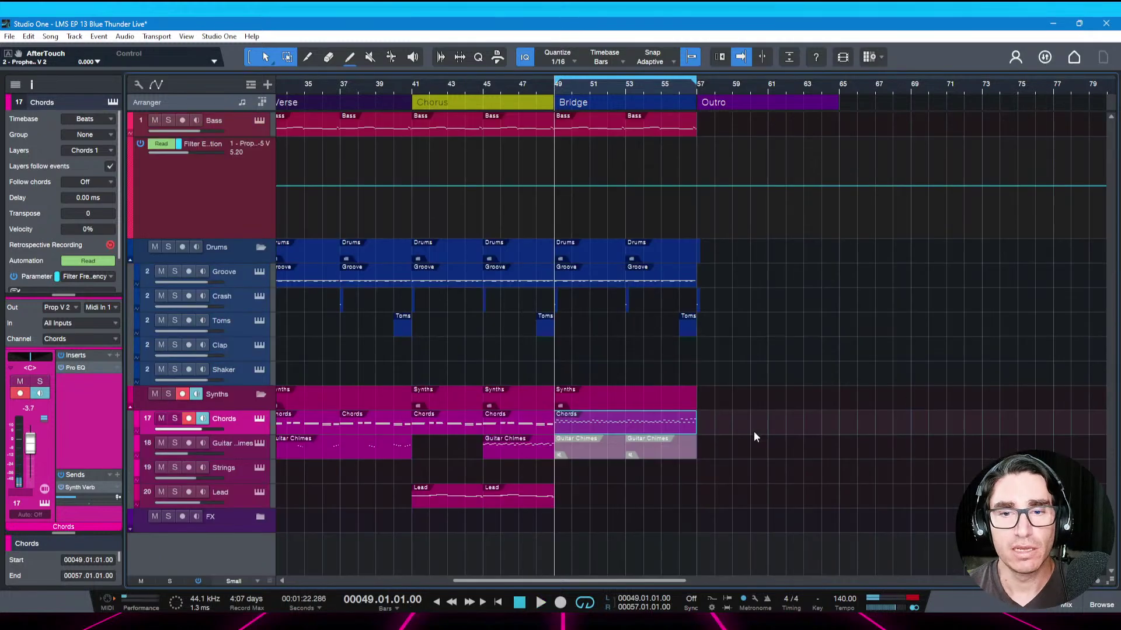
Unmute the two Guitar Chimes events in the Bridge and play them with the new pattern
click(563, 446)
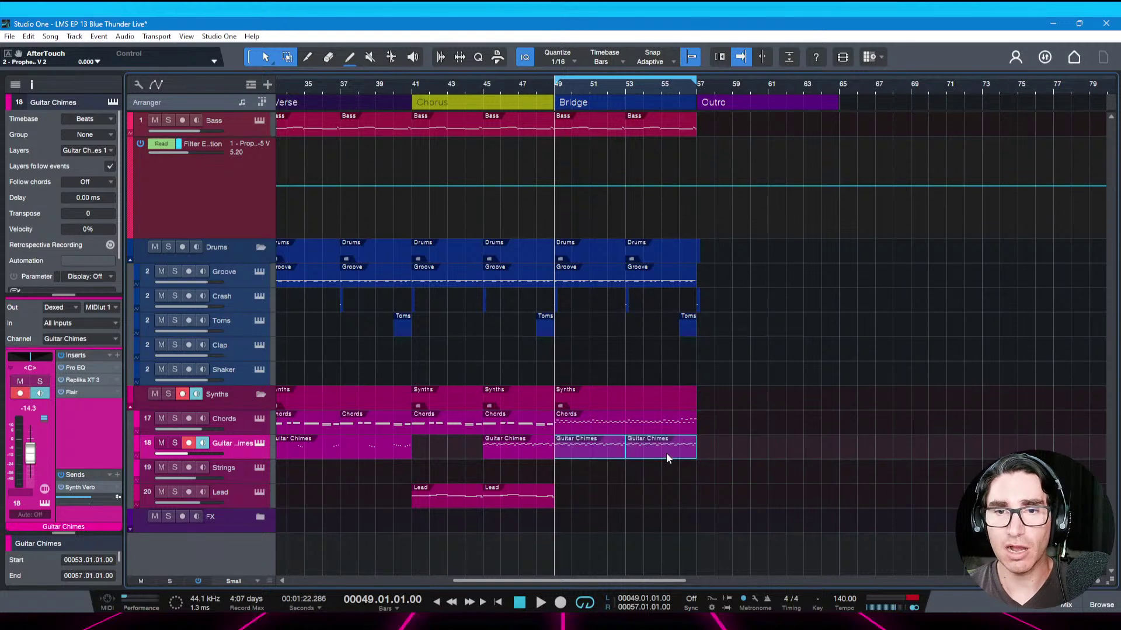
key(space)
key(ctrl+s)
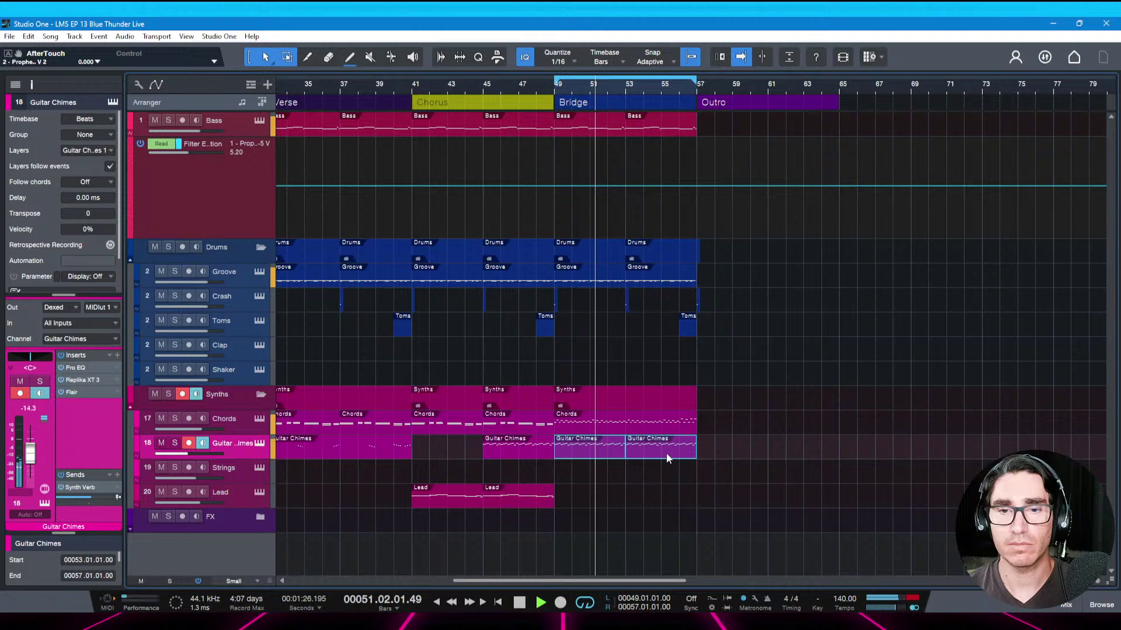
key(space)
Delete the Guitar Chimes event starting at bar 49, play the Bridge and save the song
click(599, 451)
key(Delete)
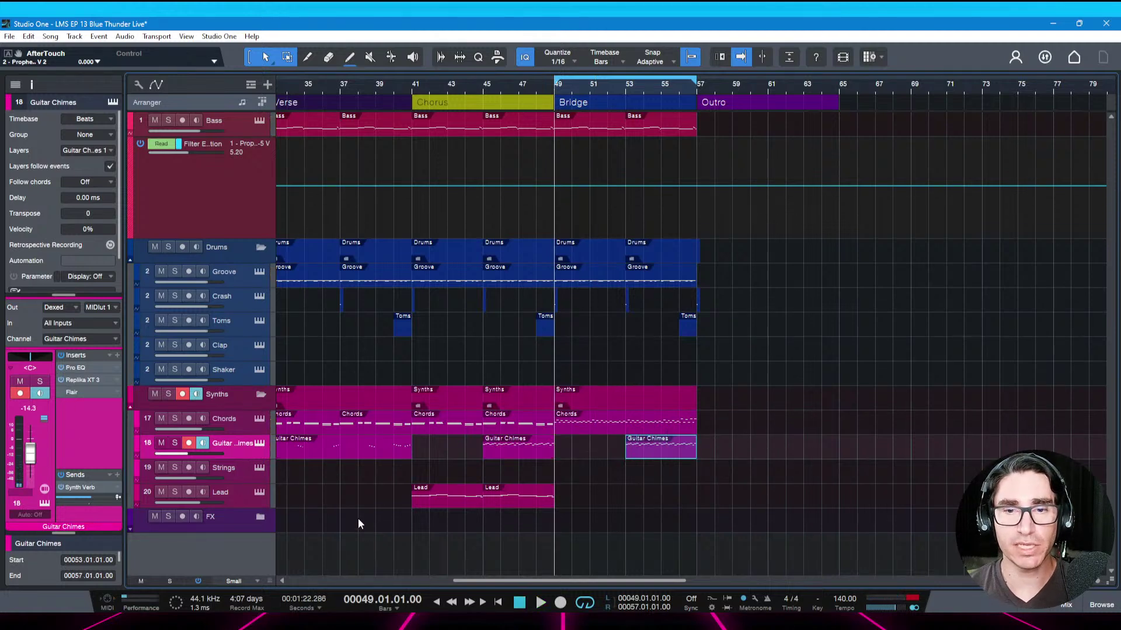
key(space)
key(ctrl+s)
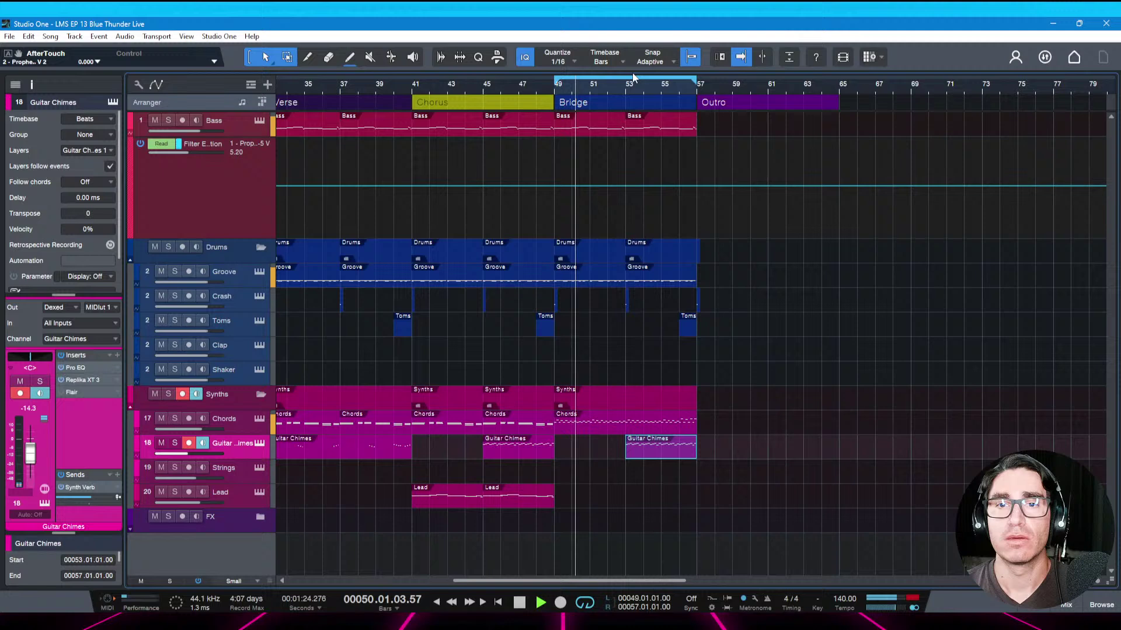
click(623, 86)
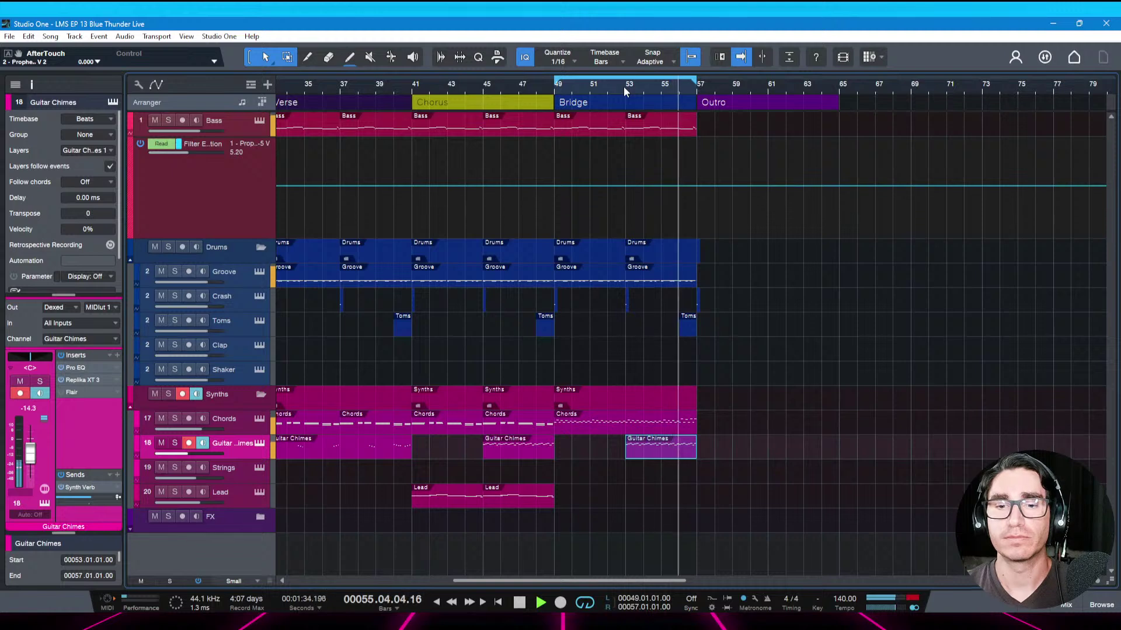
key(space)
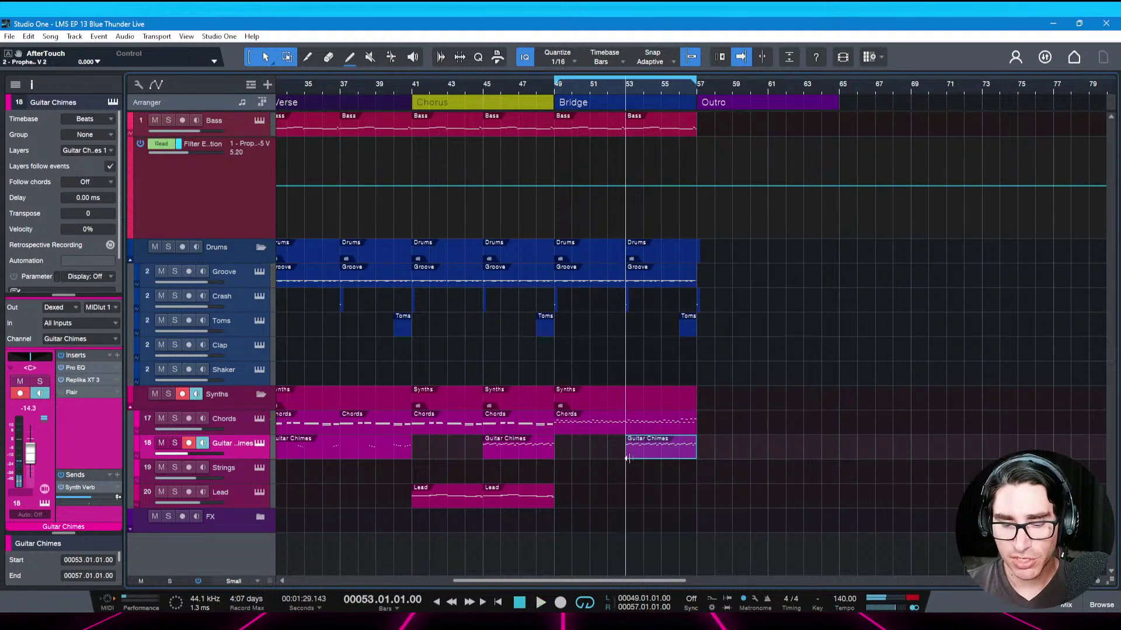
Delete the remaining Guitar Chimes event at bar 53 and select the Bridge's Chords event
key(shift+m)
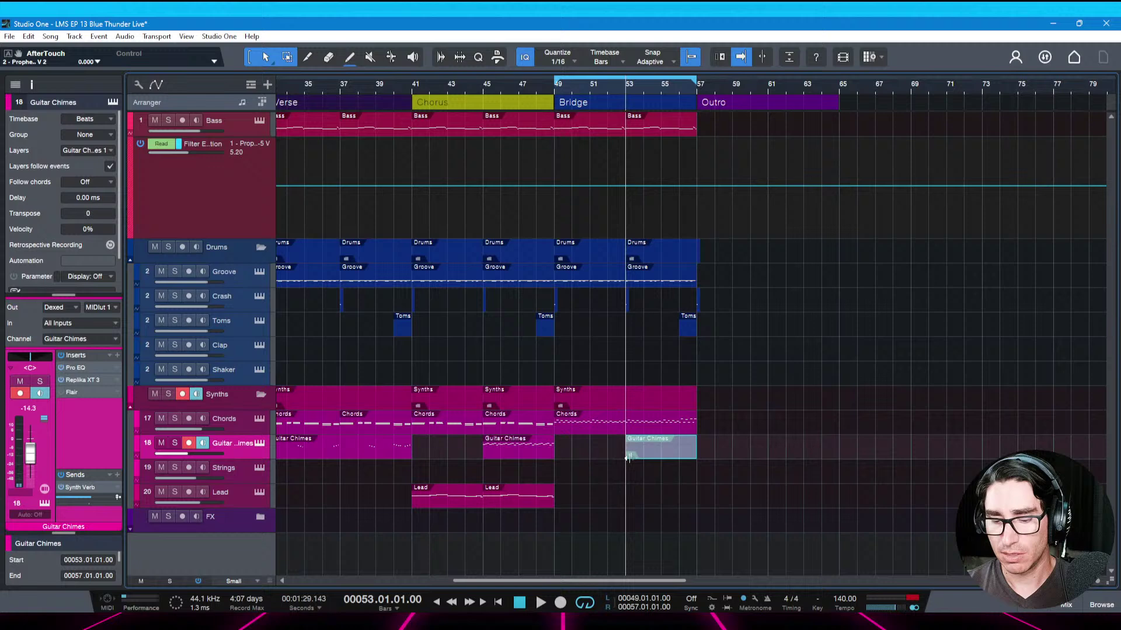
key(Delete)
click(596, 428)
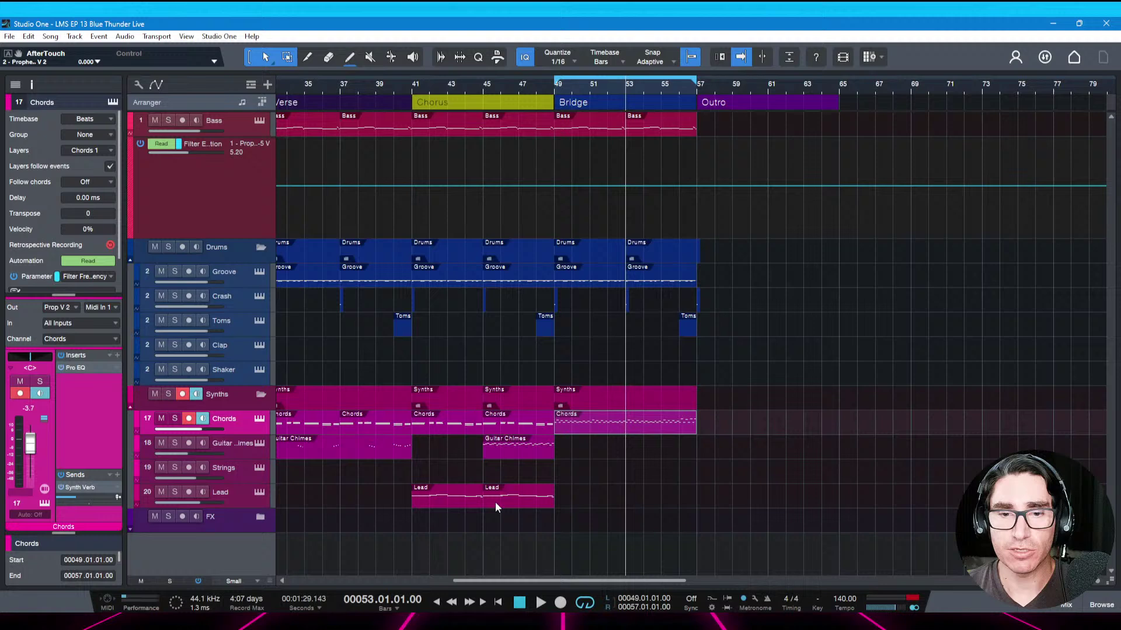
Select the Lead track for live input and audition it over the Bridge from bar 53
click(520, 501)
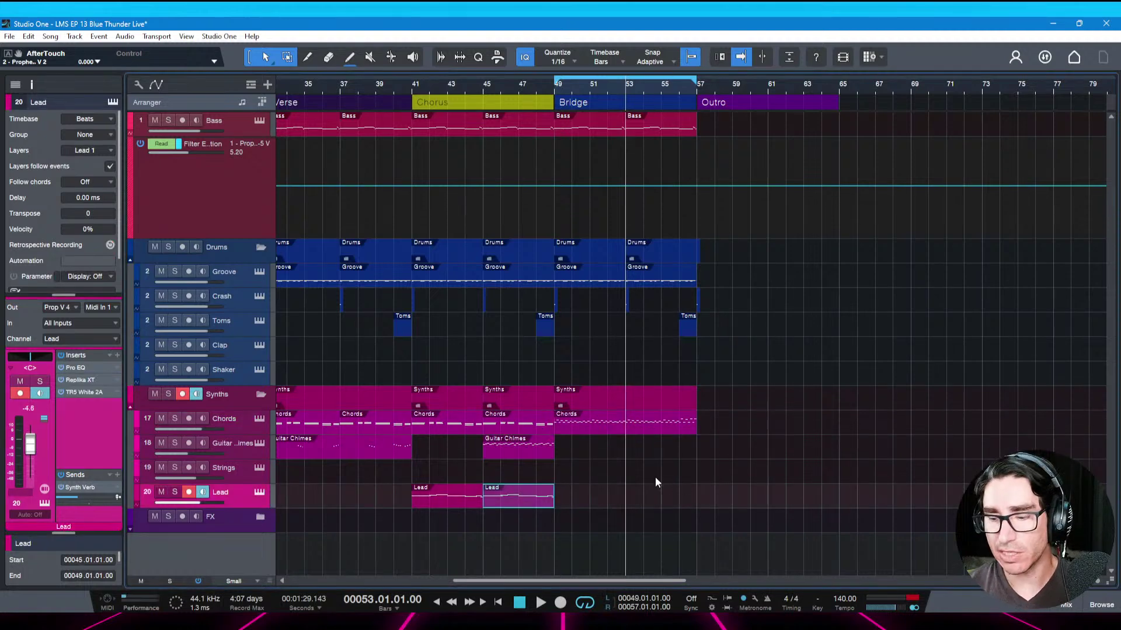
key(space)
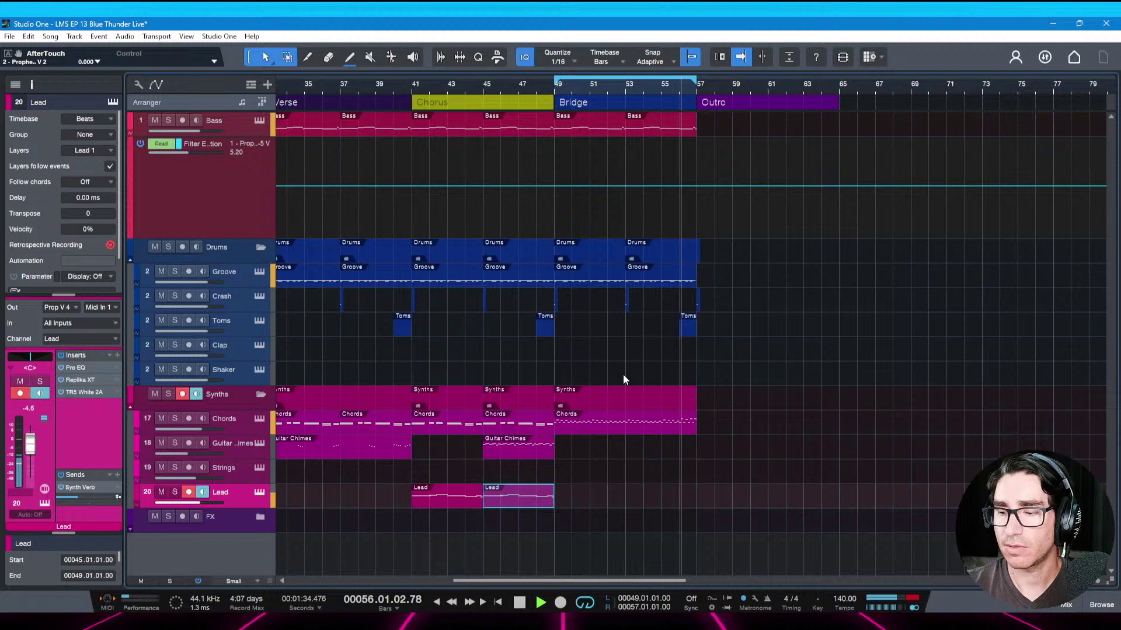
key(space)
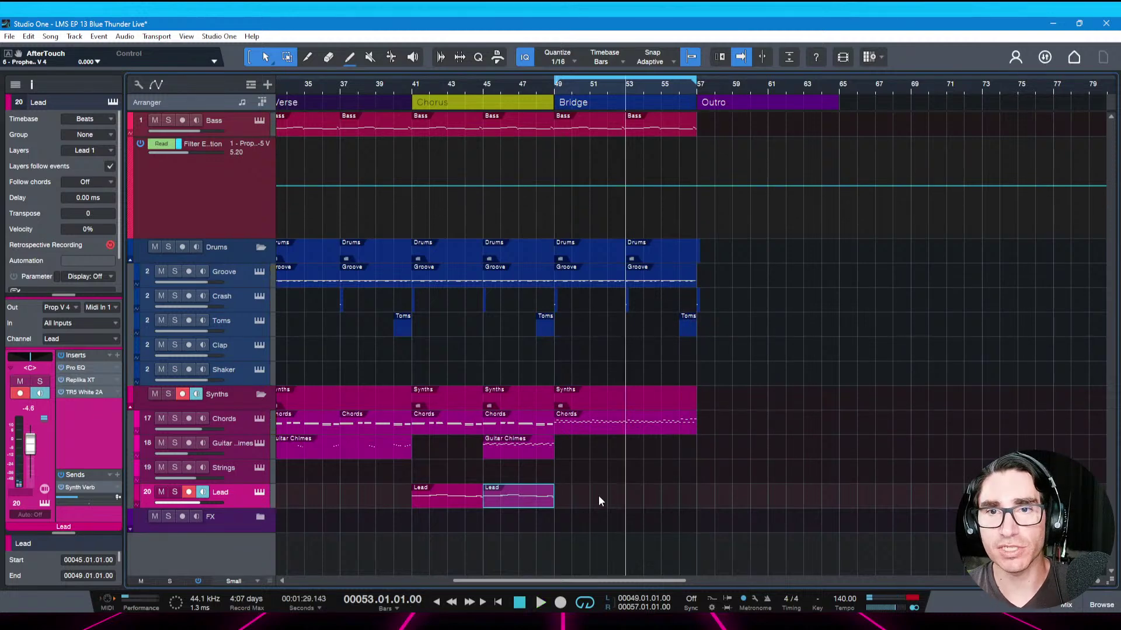
Create an empty Lead event from bar 53 to bar 57 and open it in the note editor
drag(631, 495, 701, 499)
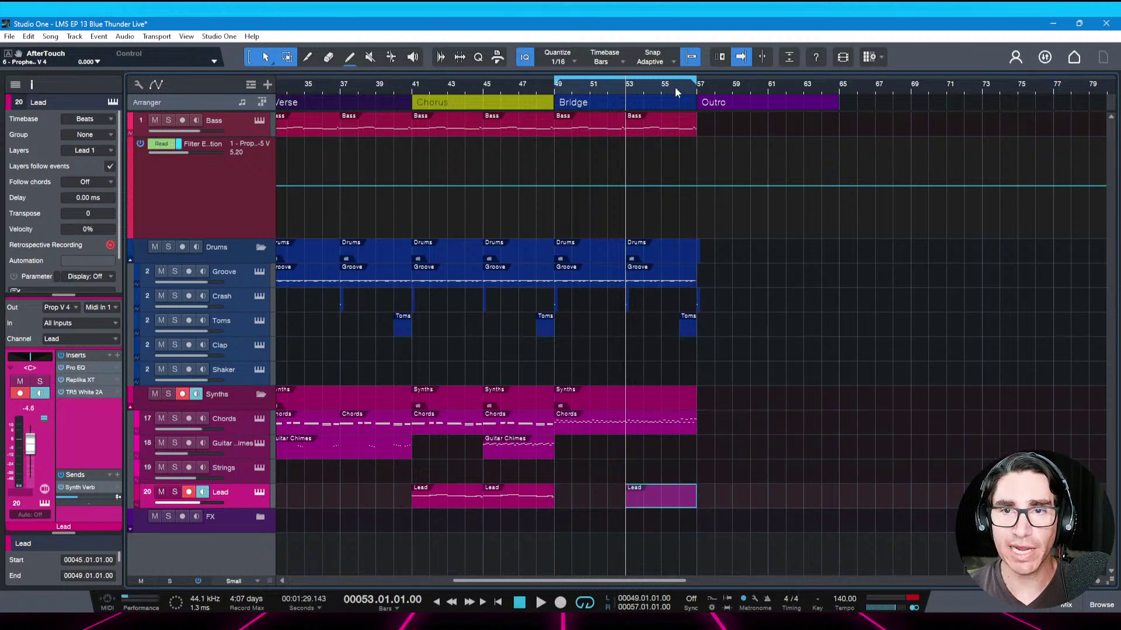
drag(675, 86, 656, 105)
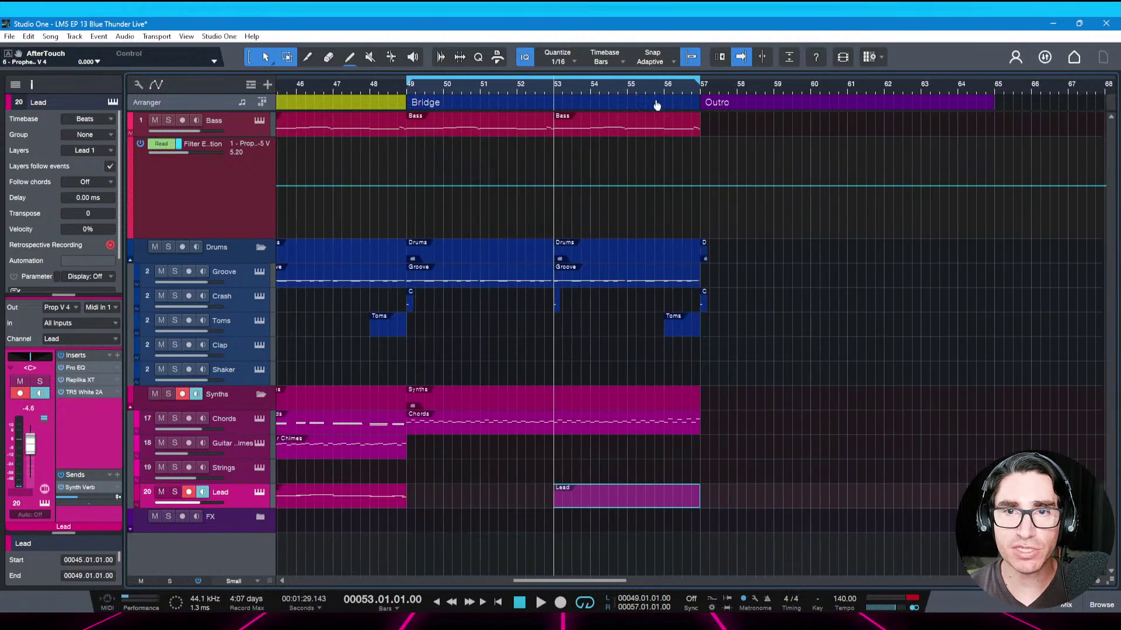
double_click(564, 502)
drag(636, 292, 618, 266)
Play back the Bridge from bar 53 to try out lead melody ideas
key(space)
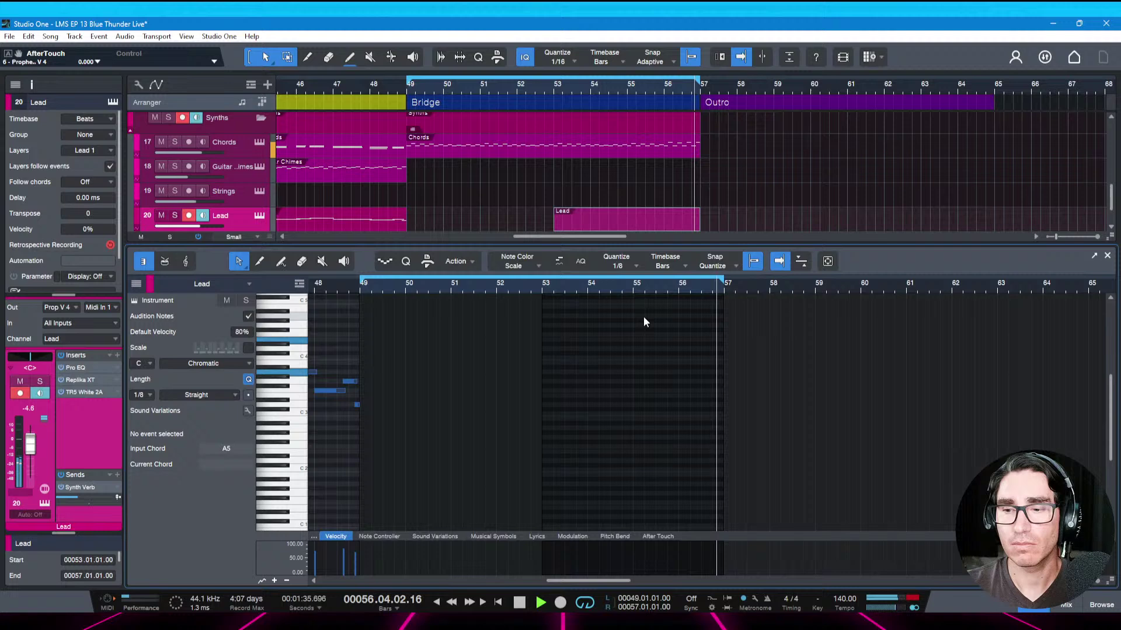
key(space)
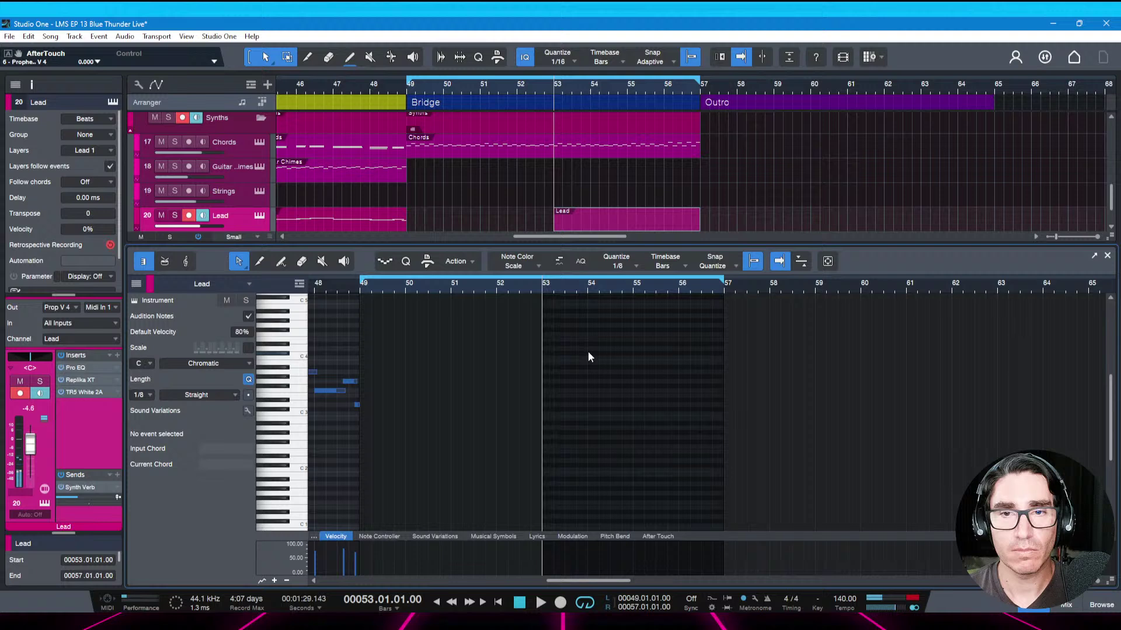
key(space)
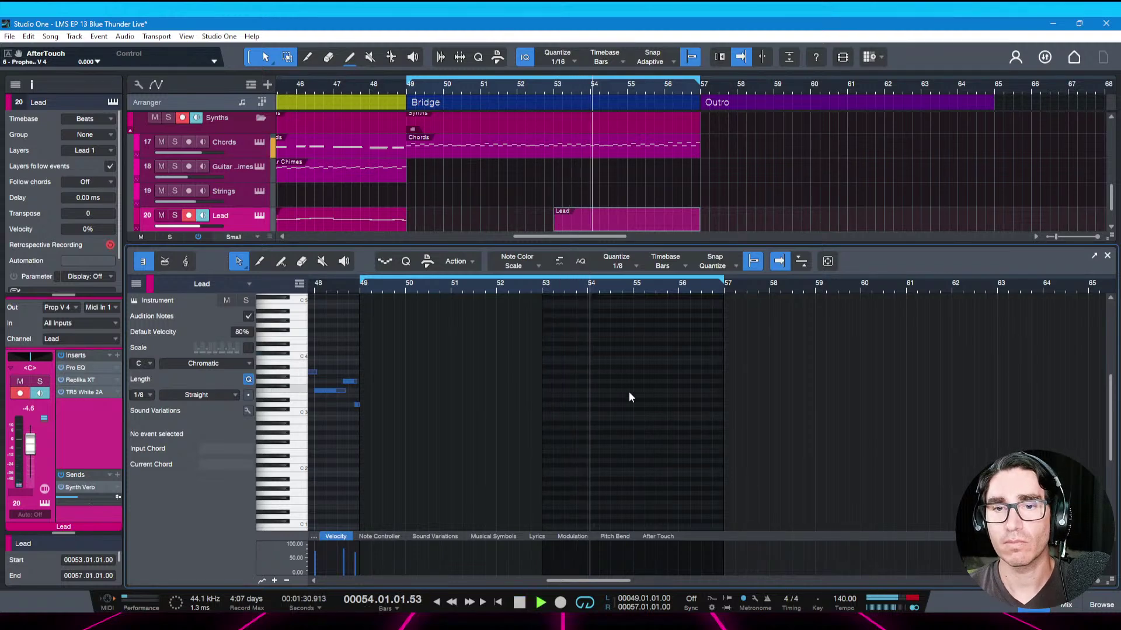
key(e)
key(e)
key(space)
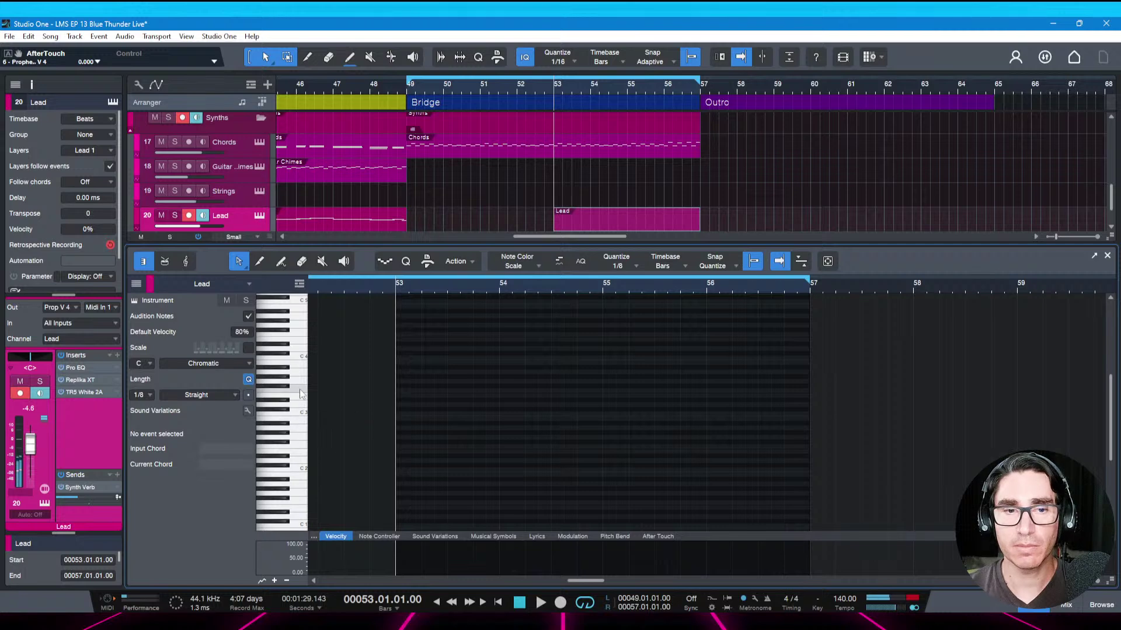
Add an A3 note at the start of bar 55 in the Lead event, audition it and extend it to two beats
click(605, 372)
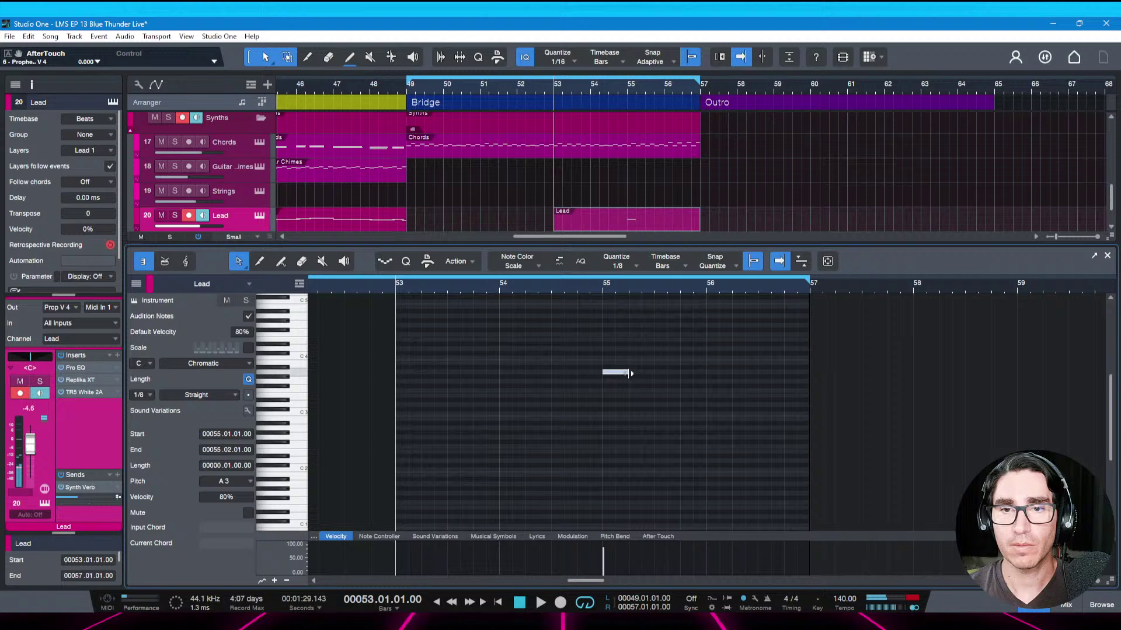
click(602, 295)
key(space)
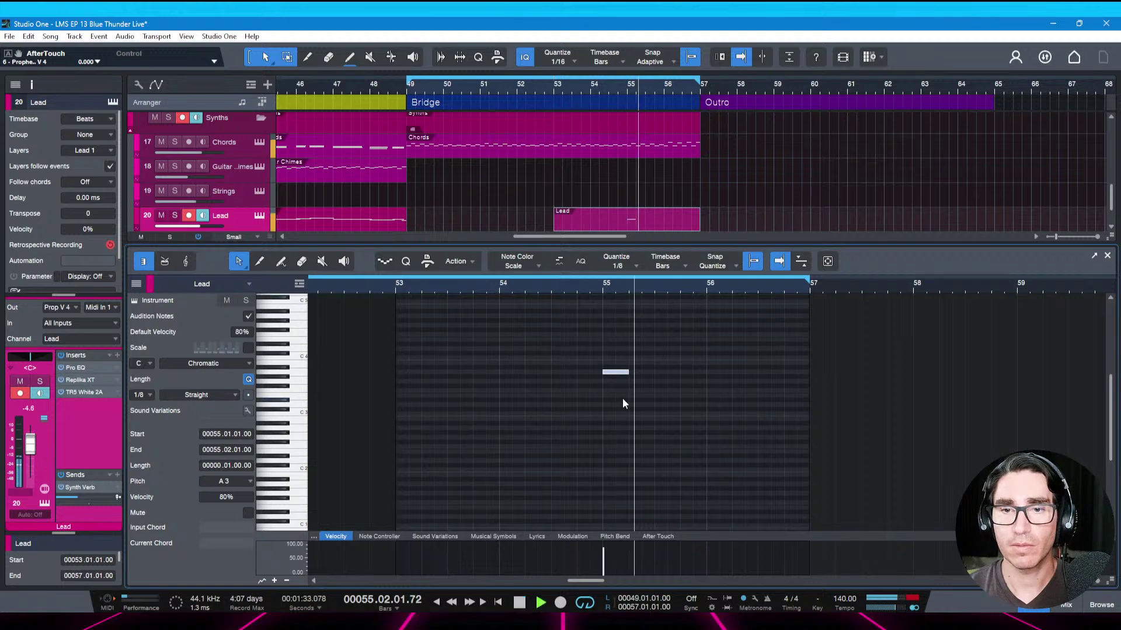
key(space)
drag(632, 372, 655, 372)
Duplicate the A3 note to beat 3 of bar 55 and raise the copy to C4
key(ctrl+d)
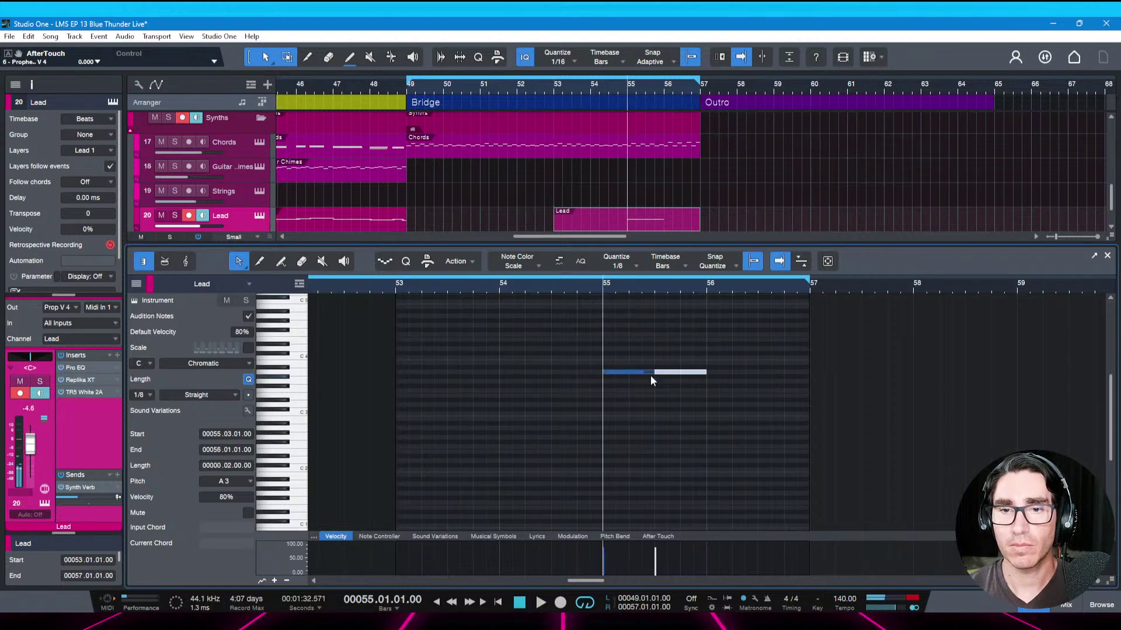
key(Up)
key(Up)
key(Up)
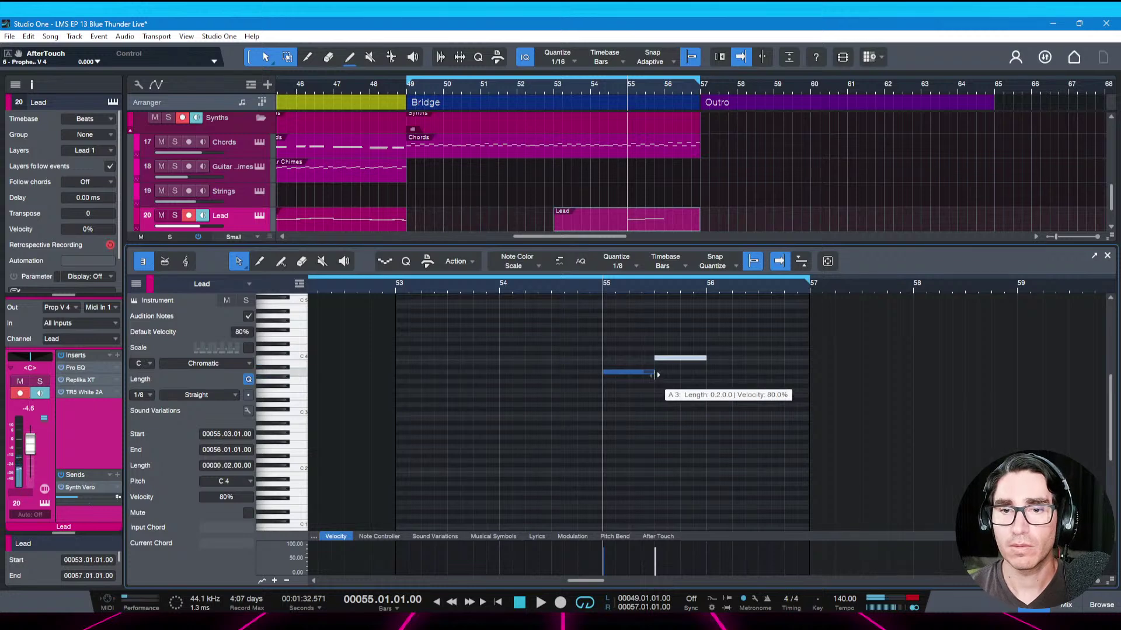
Lengthen the A3 note at bar 55 to two and a half beats and audition it
drag(652, 372, 668, 372)
key(space)
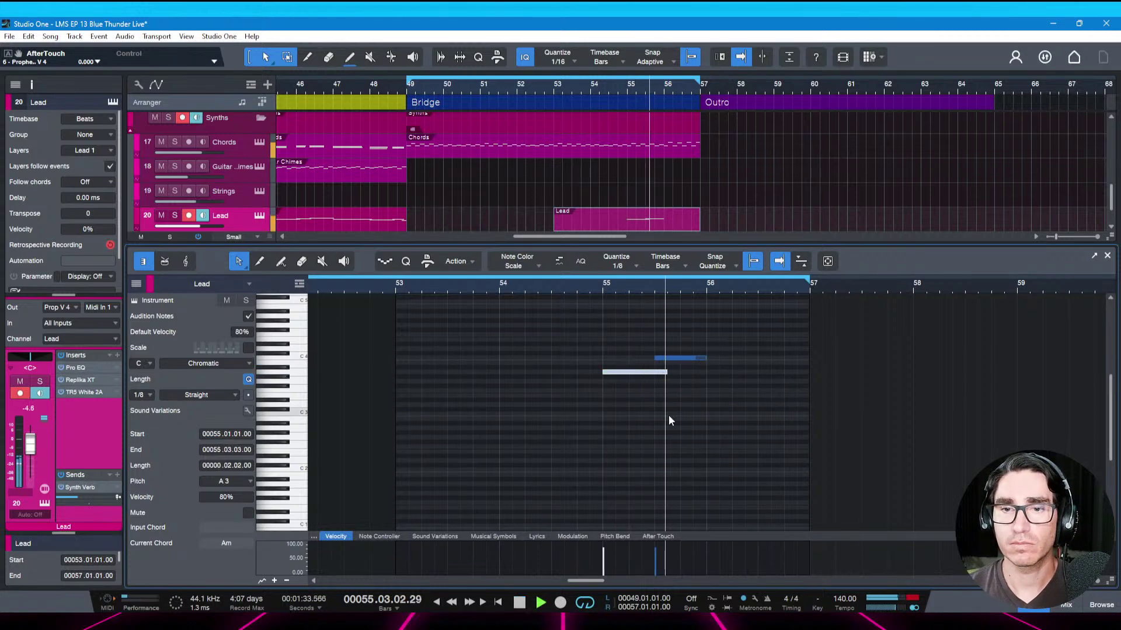
key(space)
Duplicate the C4 note to the start of bar 56 and raise the copy to D4
click(686, 358)
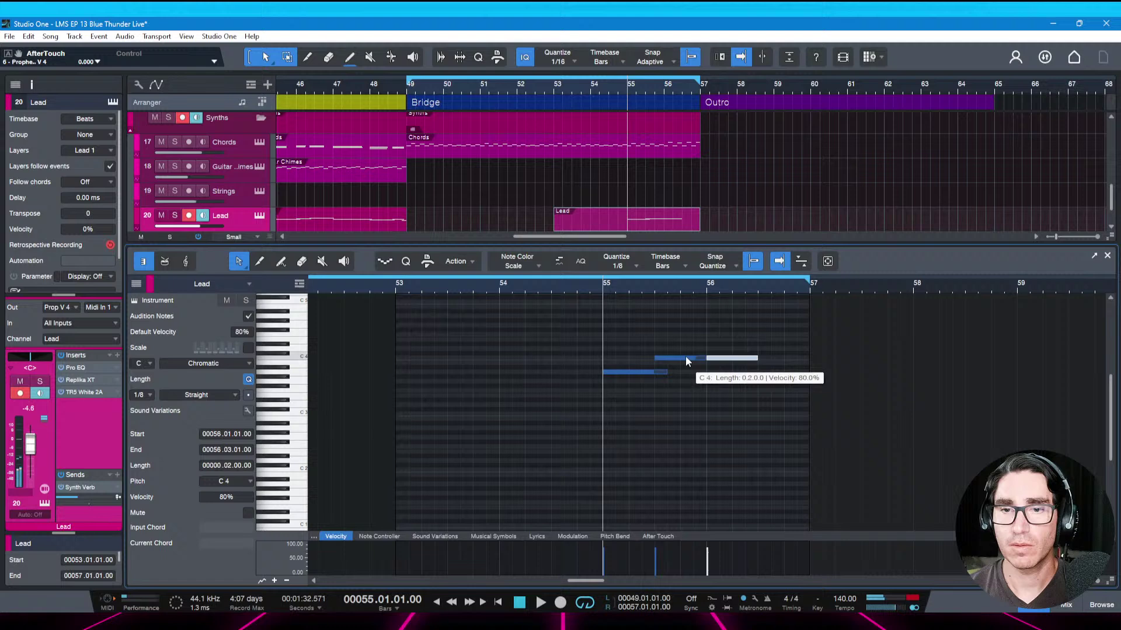
key(space)
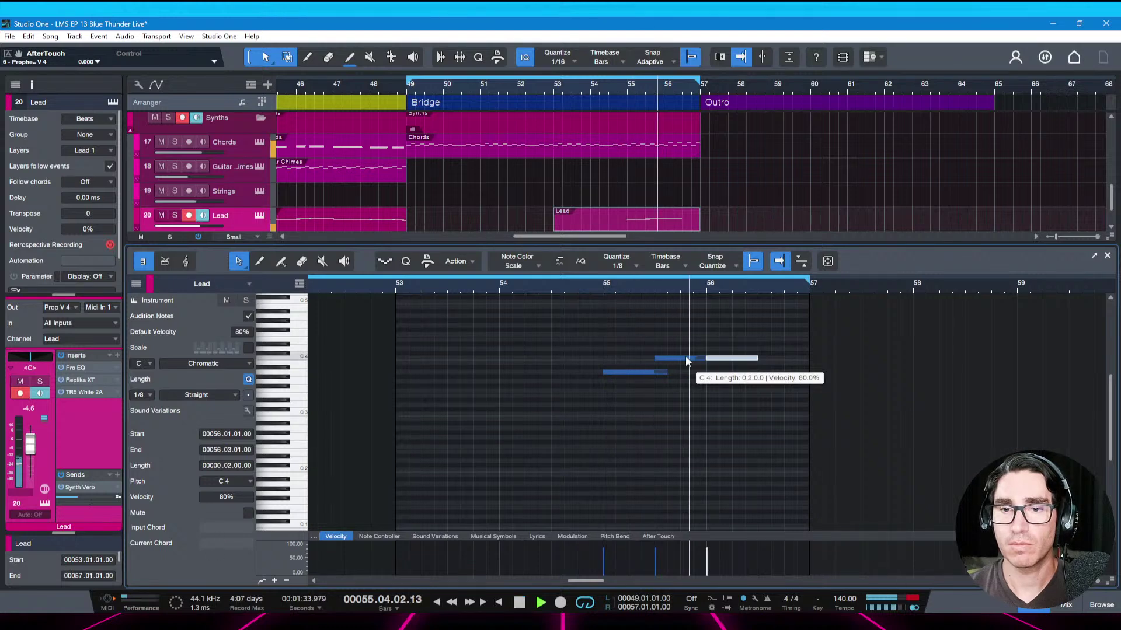
key(space)
key(Up)
key(Up)
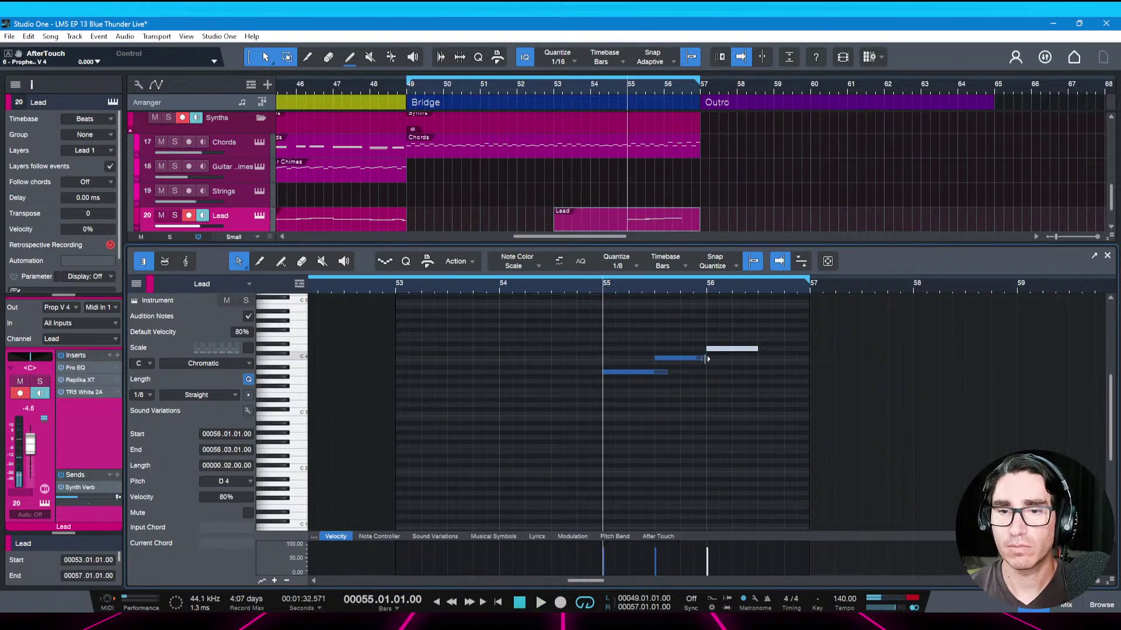
Lengthen the C4 note on beat 3 of bar 55 to two and a half beats and audition the melody
drag(706, 358, 722, 359)
key(space)
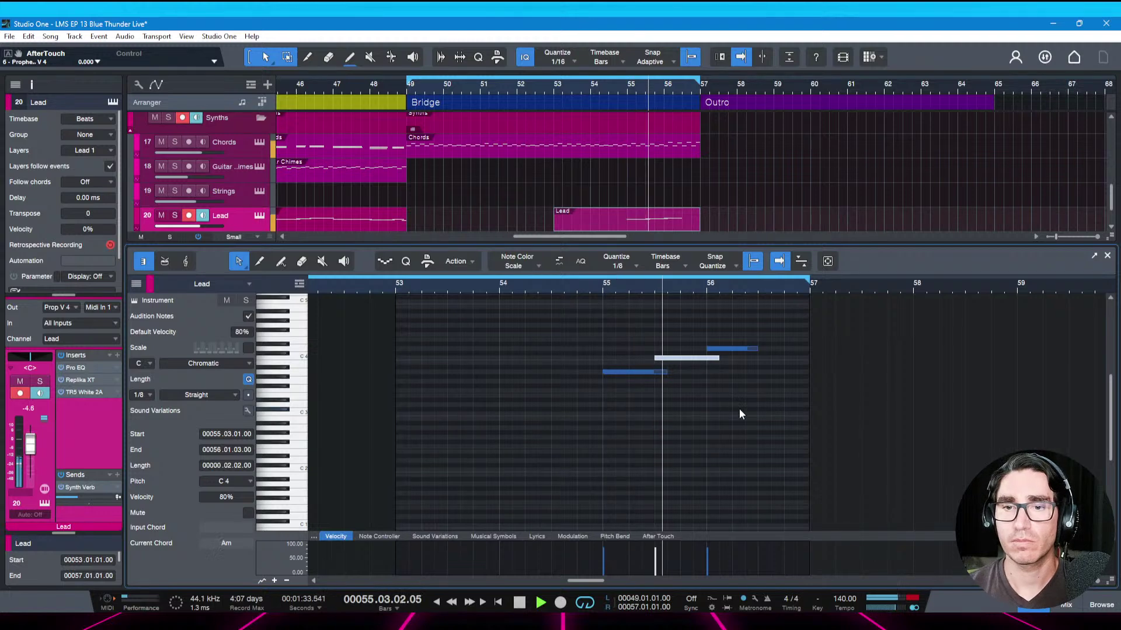
key(space)
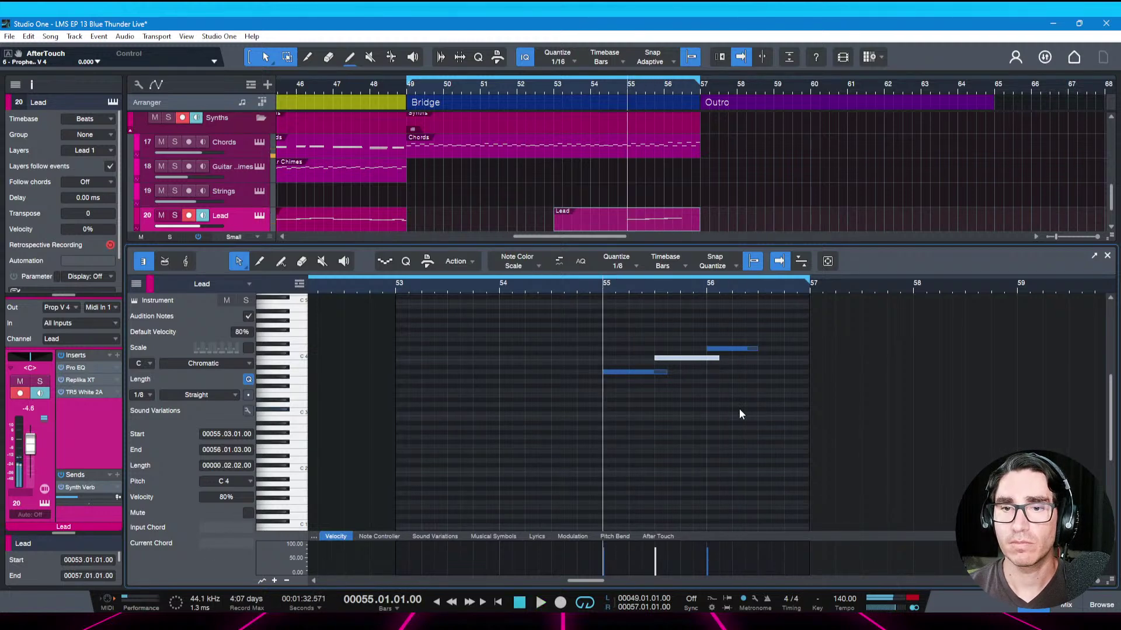
key(space)
scroll(742, 409, up, 1)
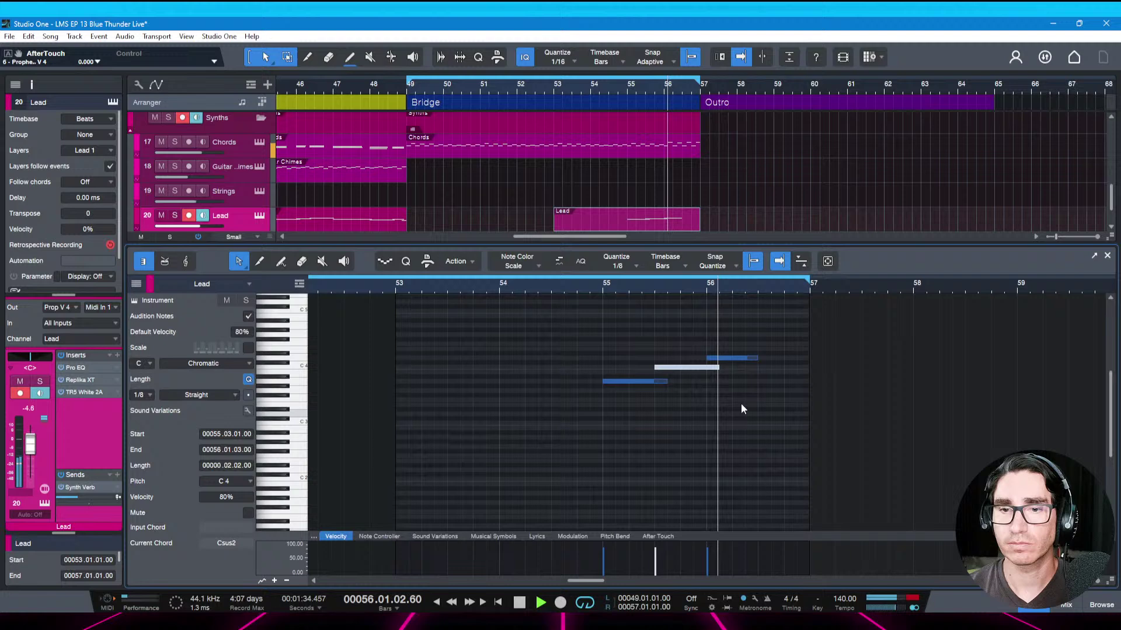
key(space)
Duplicate the D4 note to beat 3 of bar 56 and raise the copy to C5
click(741, 358)
key(d)
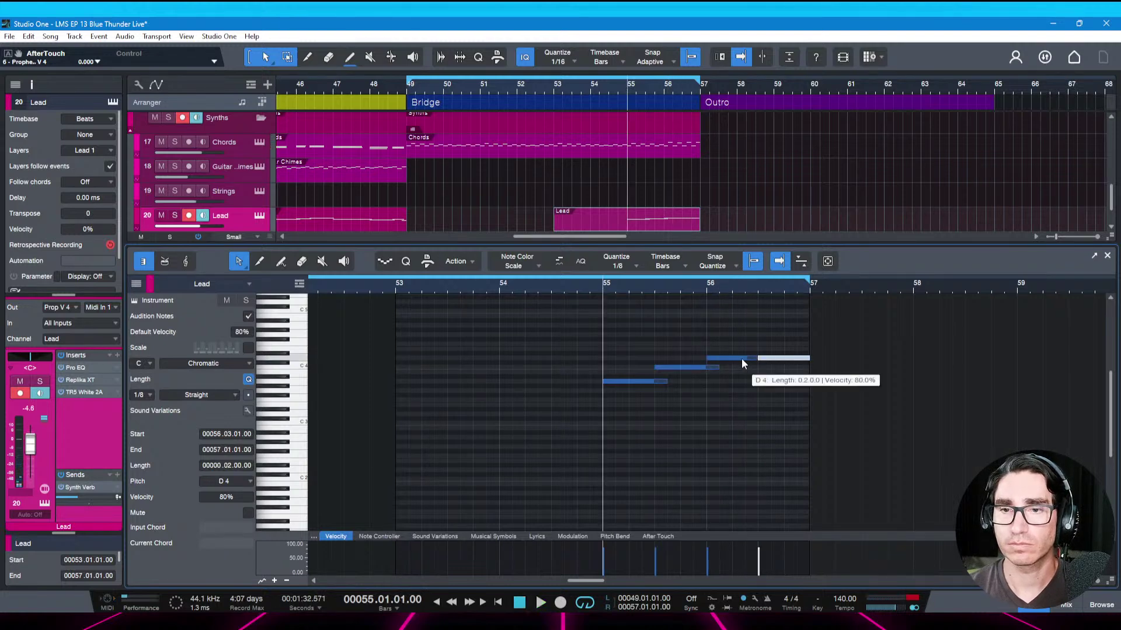
key(Up)
key(Up)
key(Up)
key(Up)
key(Up)
key(Up)
key(Up)
key(Up)
key(Up)
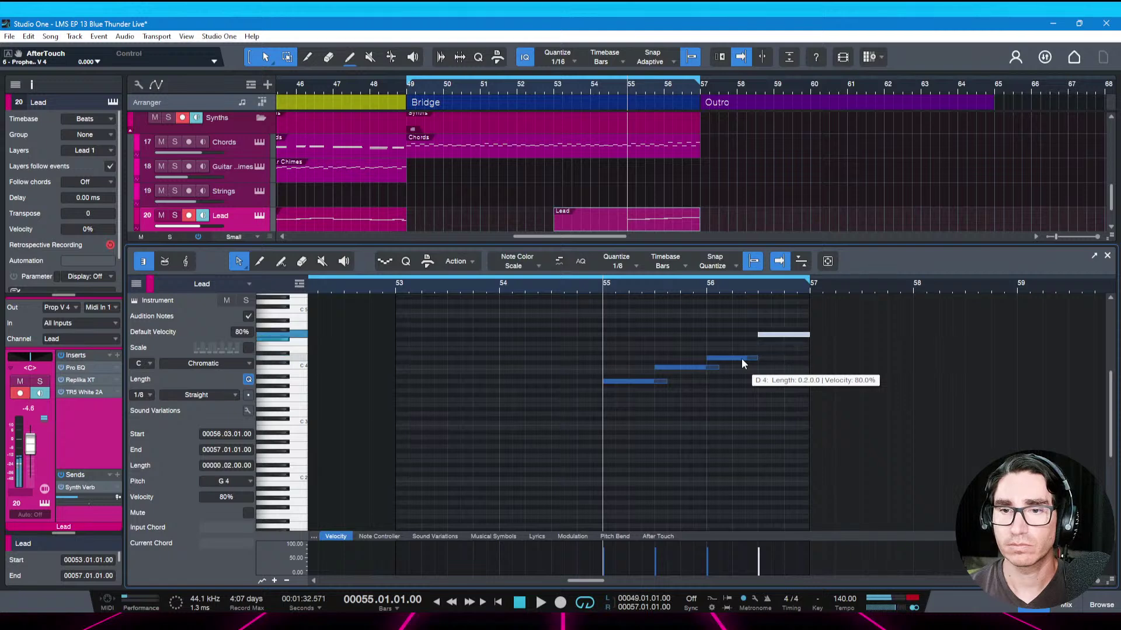
key(Up)
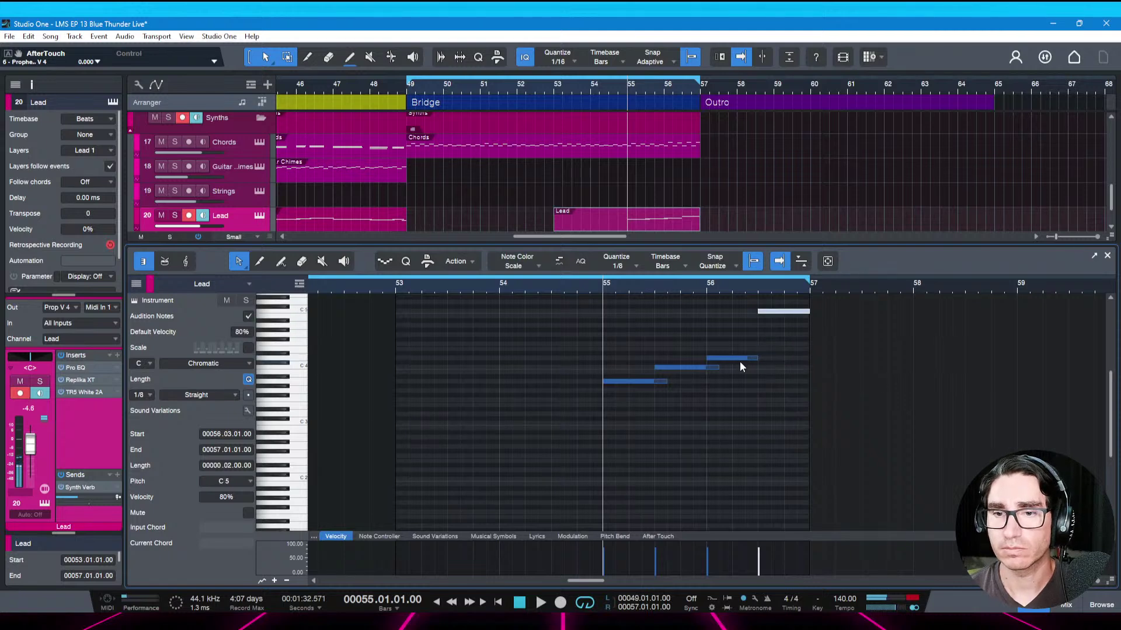
Lengthen the D4 note at bar 56 to two and a half beats, audition the phrase and save the song
click(756, 359)
key(space)
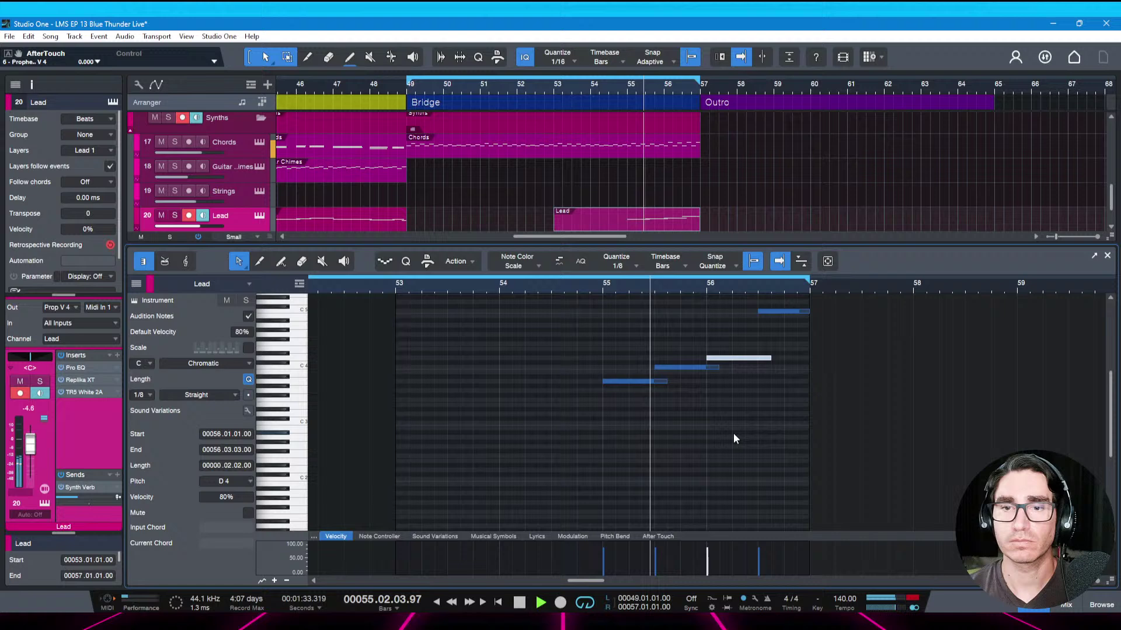
key(ctrl+s)
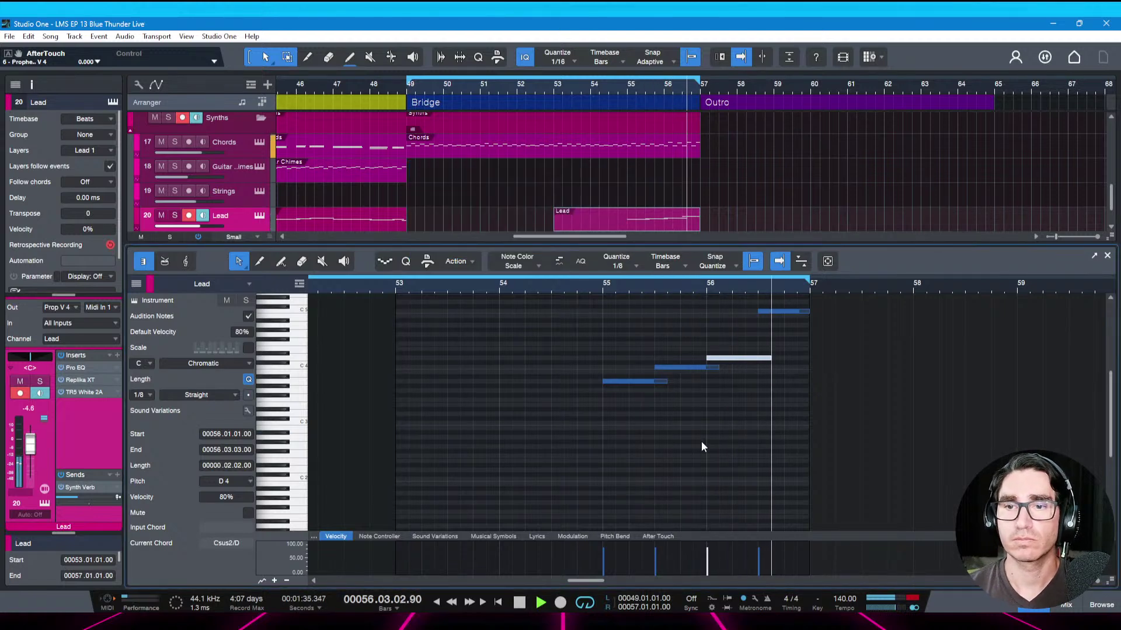
key(space)
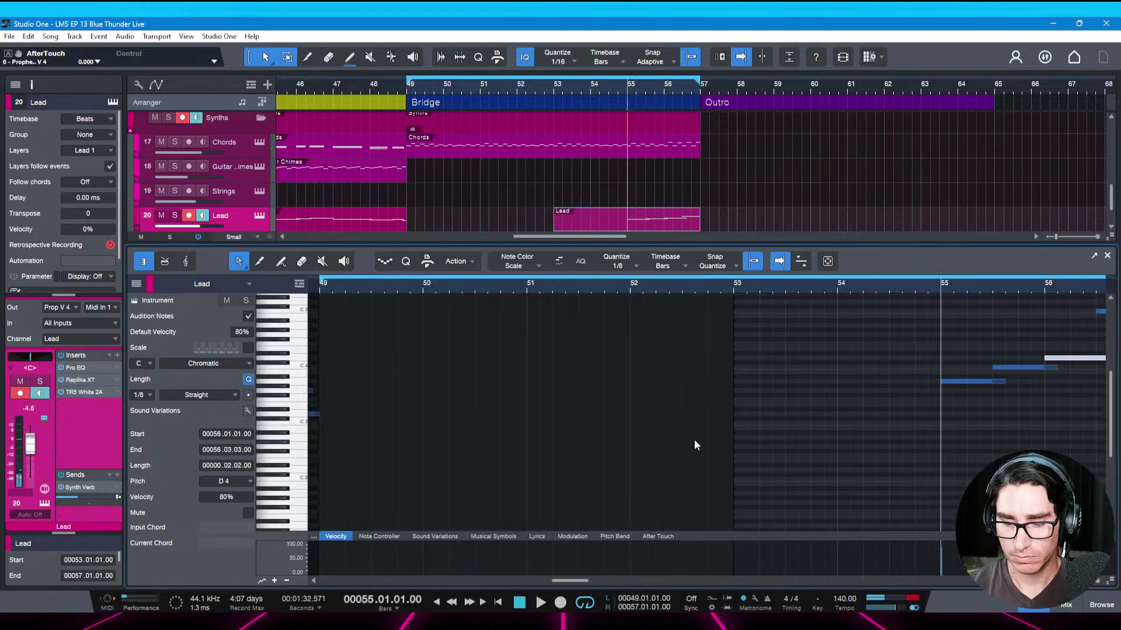
Replay the melody from bar 55 and try the last note of bar 56 at A4
scroll(694, 446, right, 5)
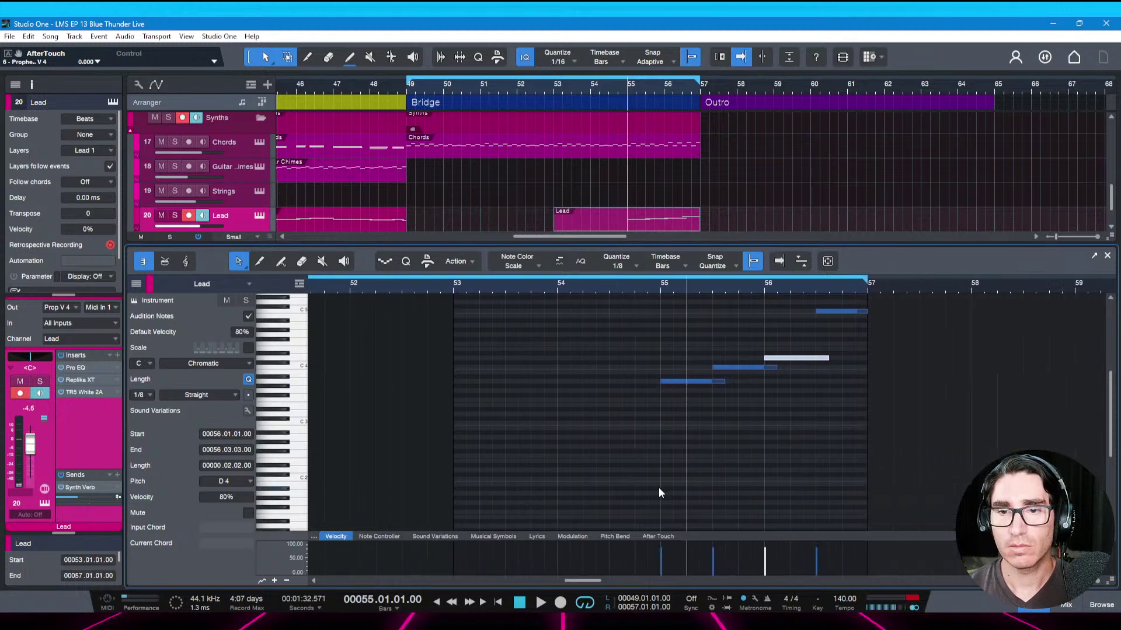
scroll(659, 488, right, 2)
key(space)
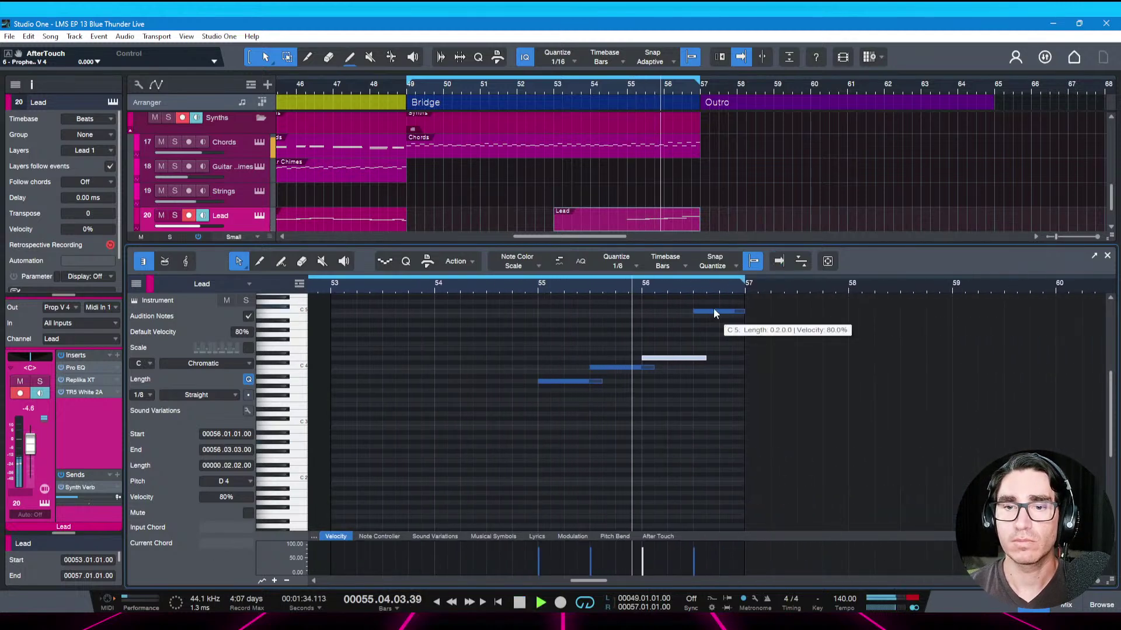
key(space)
click(708, 312)
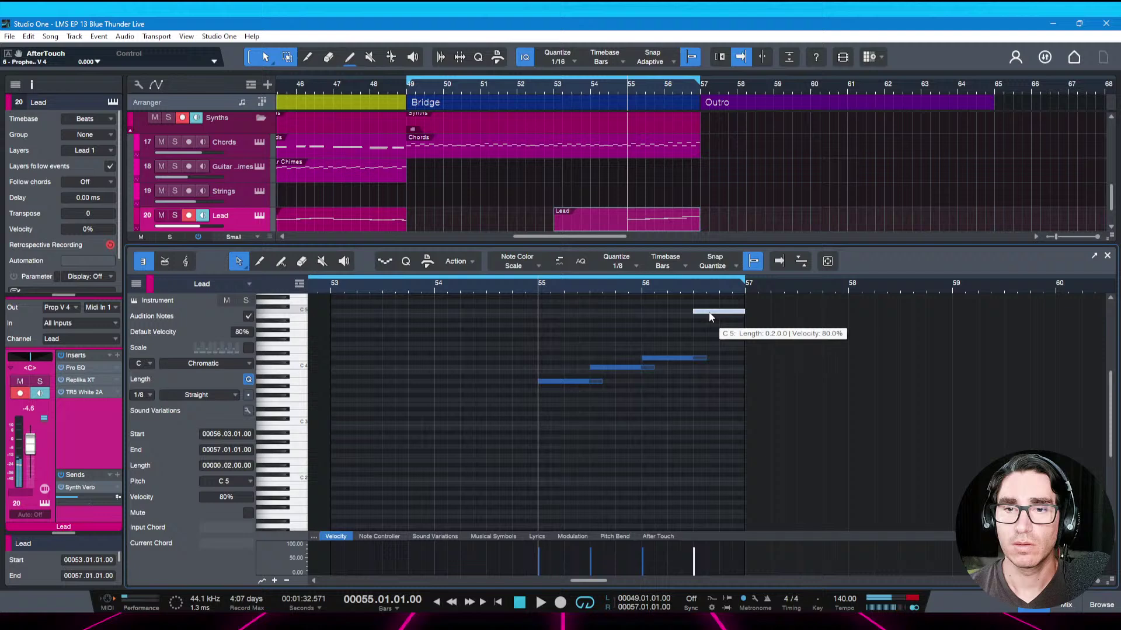
key(Down)
key(Down)
key(Down)
key(space)
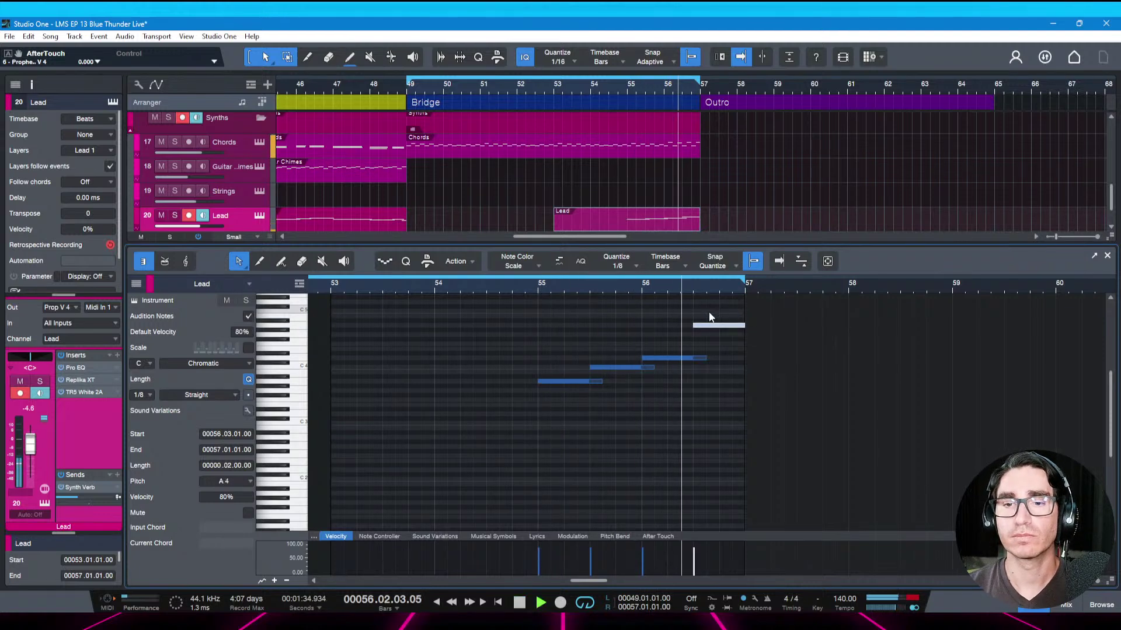
key(space)
Raise the last note of bar 56 to D5, audition the phrase from bar 55 and save the song
key(Up)
key(Up)
key(Up)
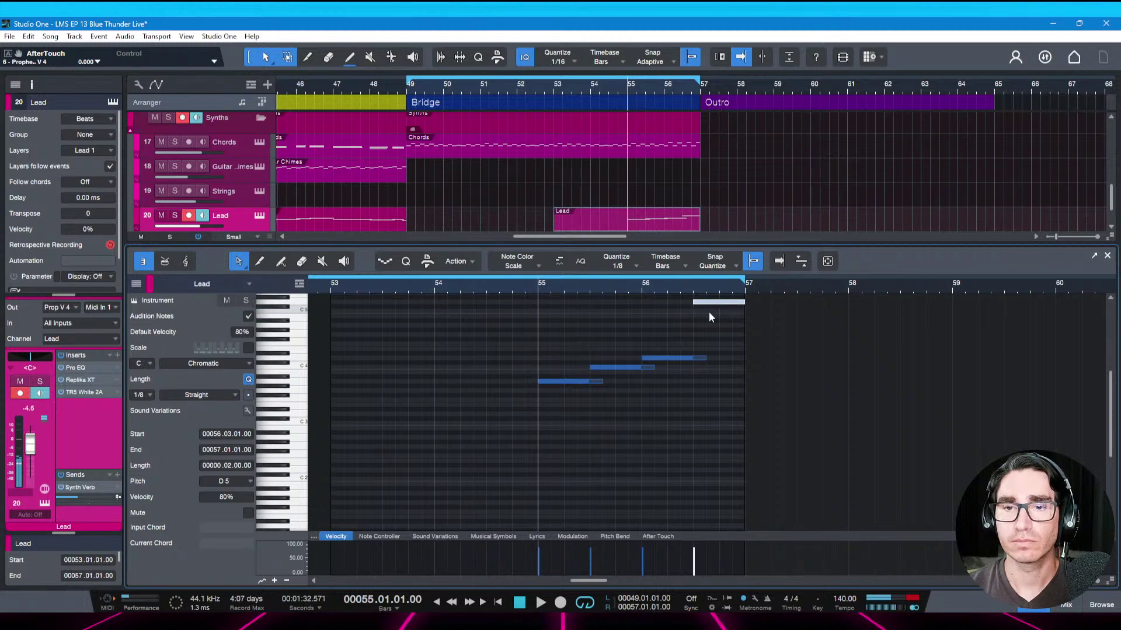
key(space)
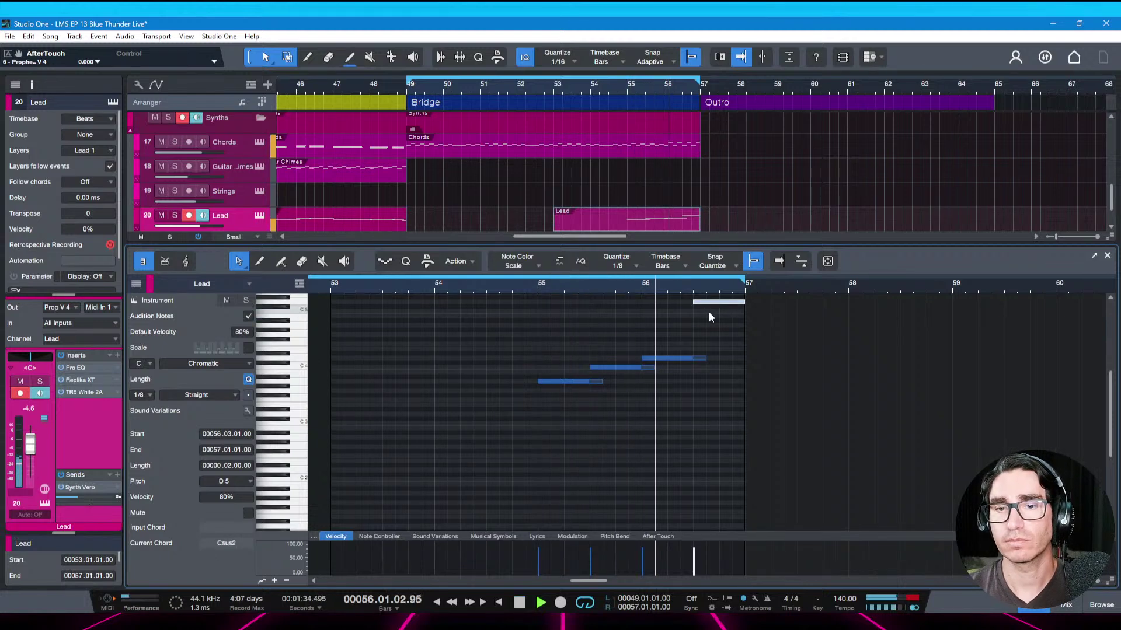
key(space)
key(space)
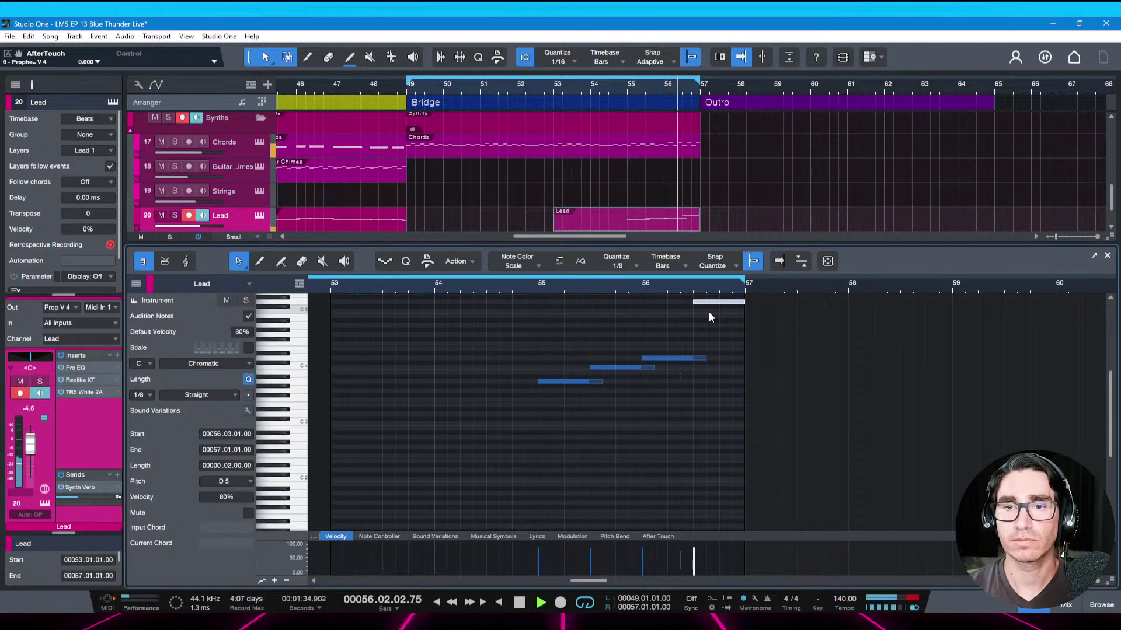
key(space)
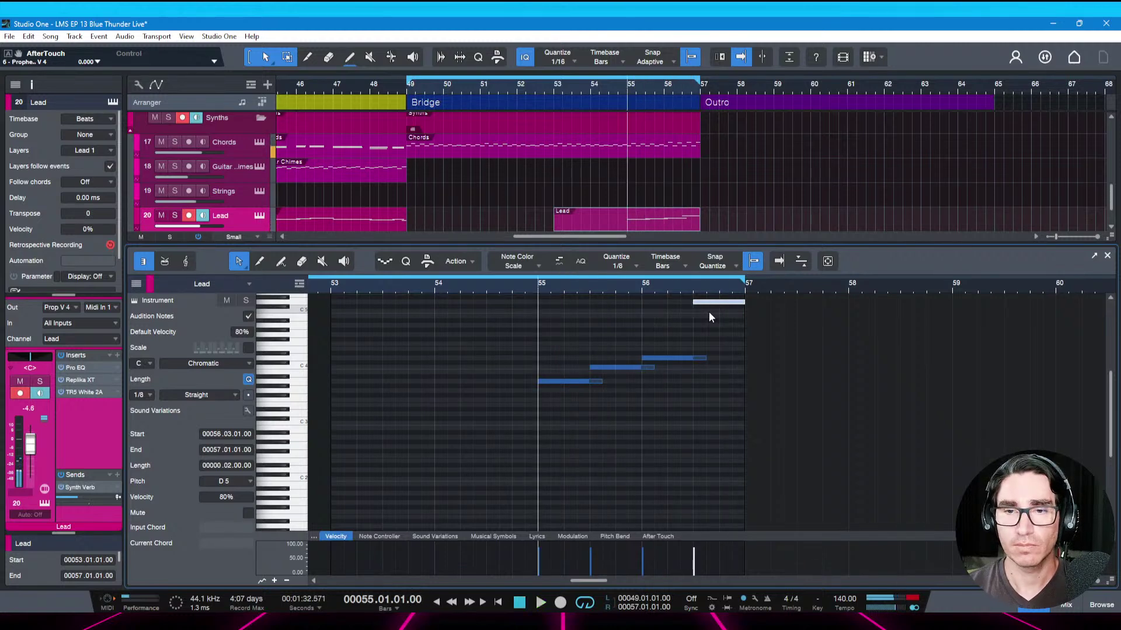
key(ctrl+s)
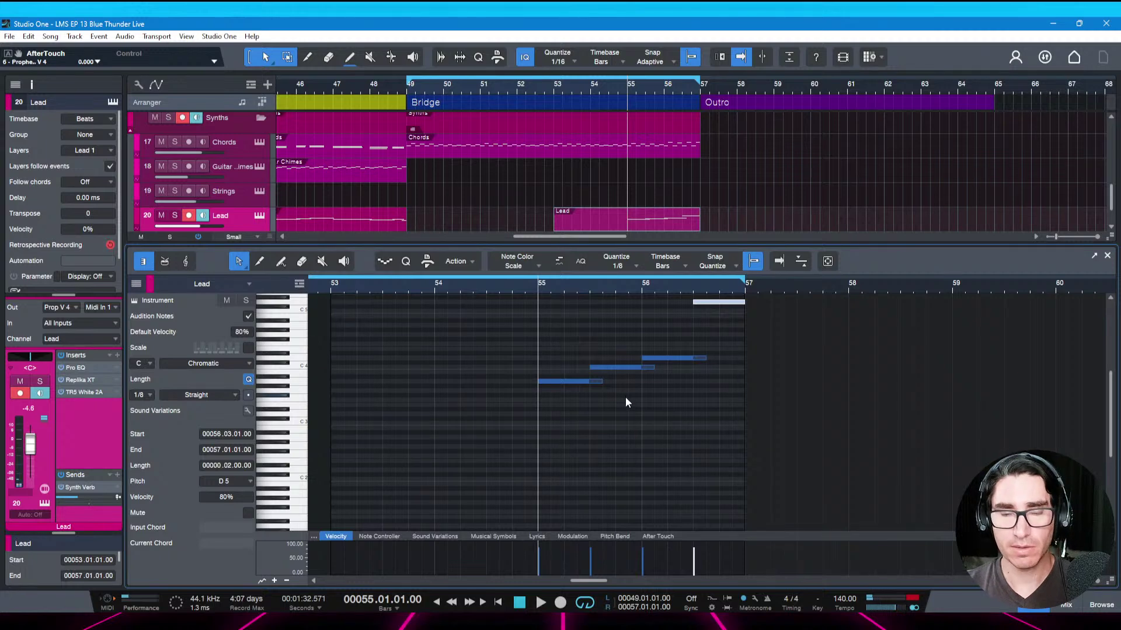
Close the note editor, play the lead melody with the full arrangement and save the song
key(F2)
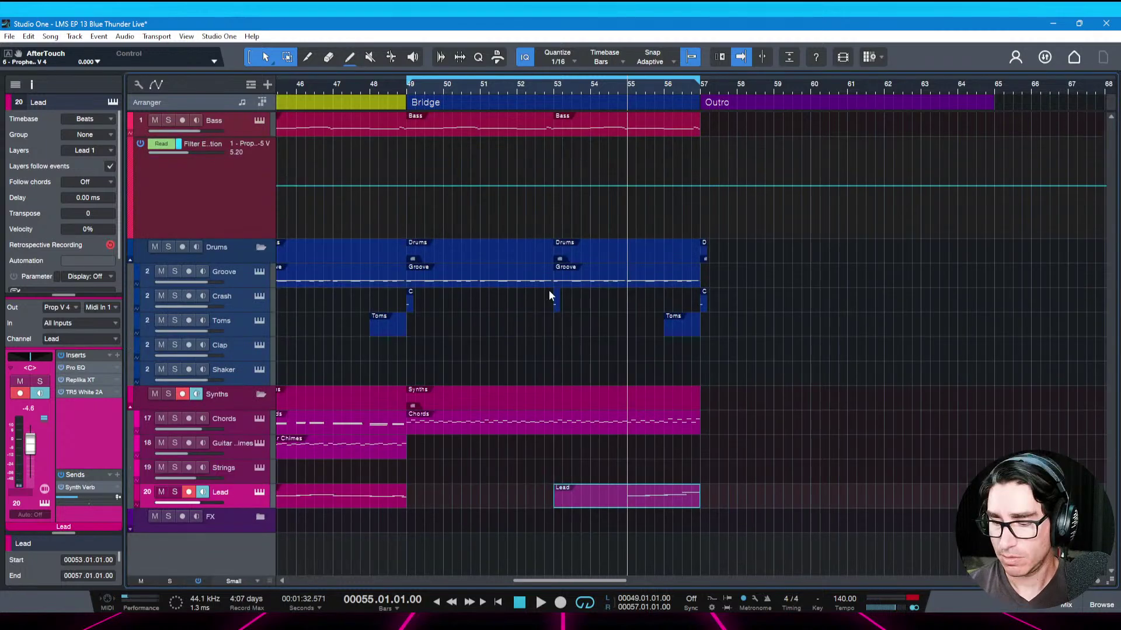
key(space)
key(ctrl+s)
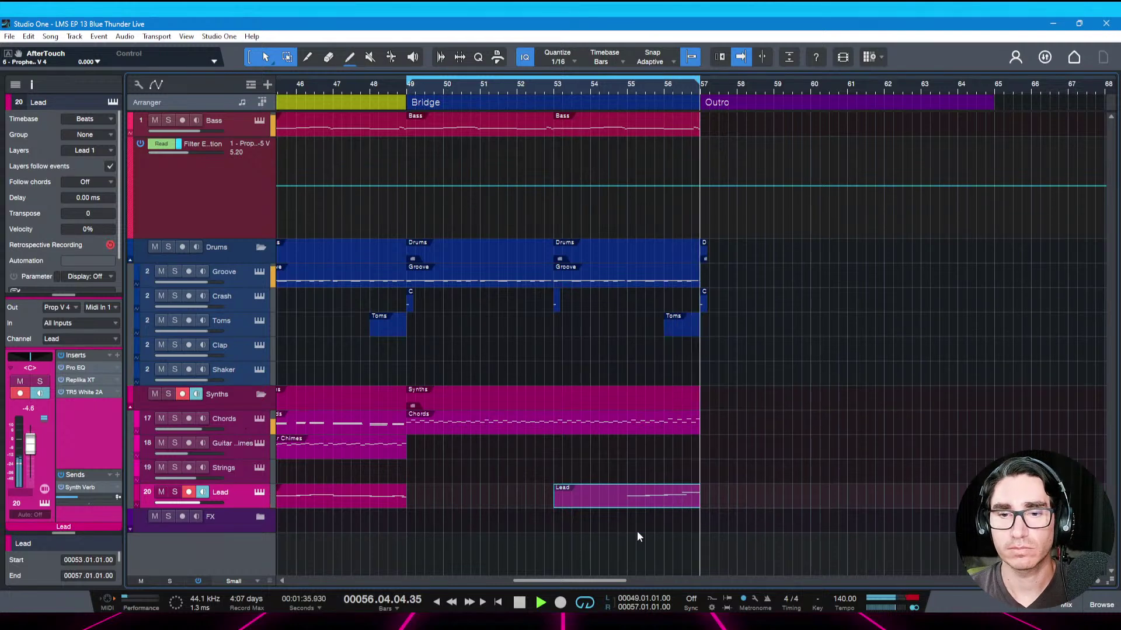
Deselect the Lead event and play back the end of the Bridge from beat 2 of bar 54
click(624, 480)
click(624, 478)
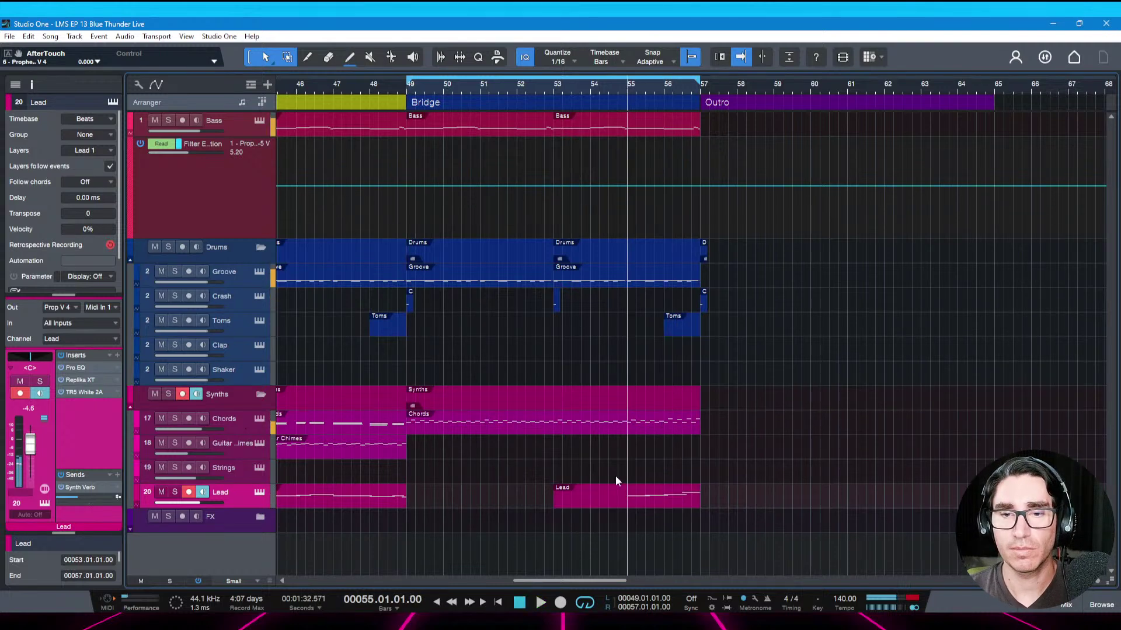
click(600, 478)
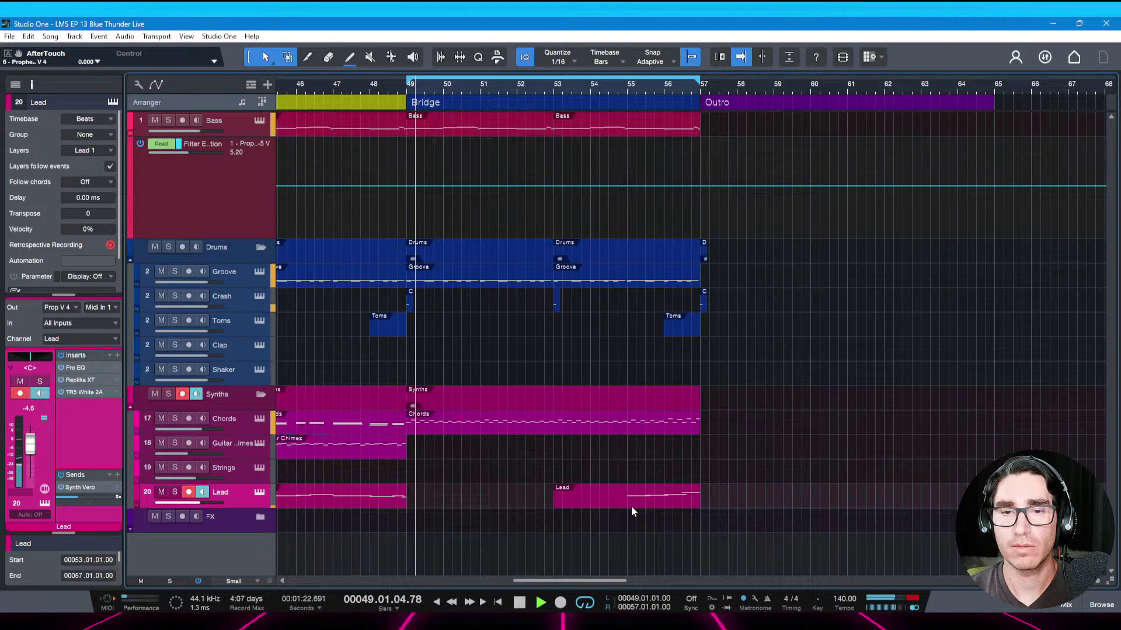
key(space)
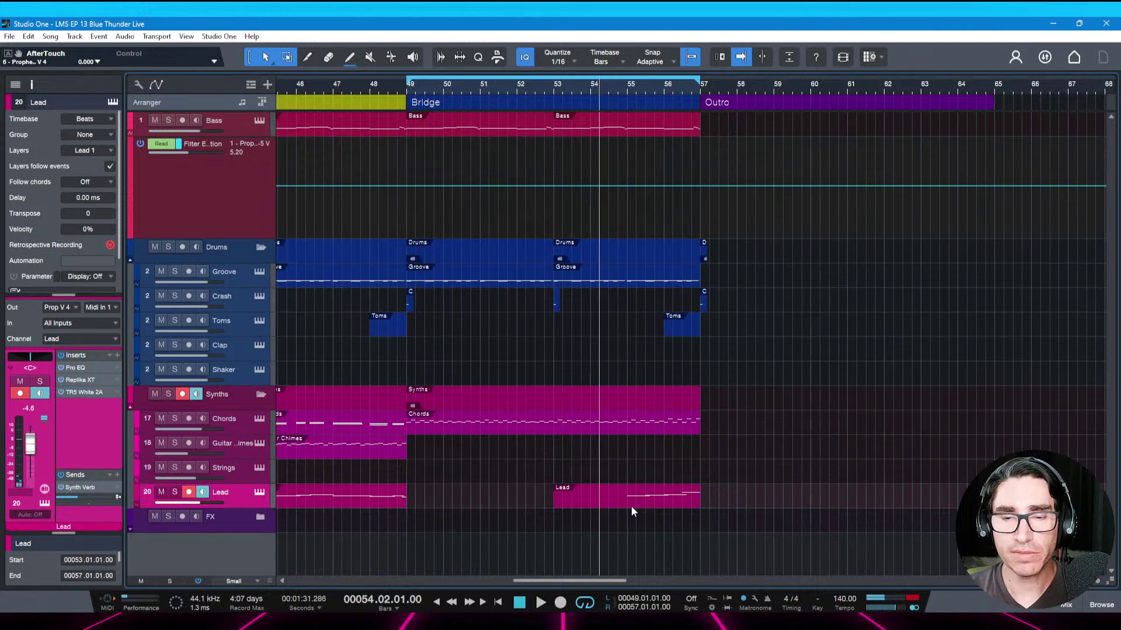
key(space)
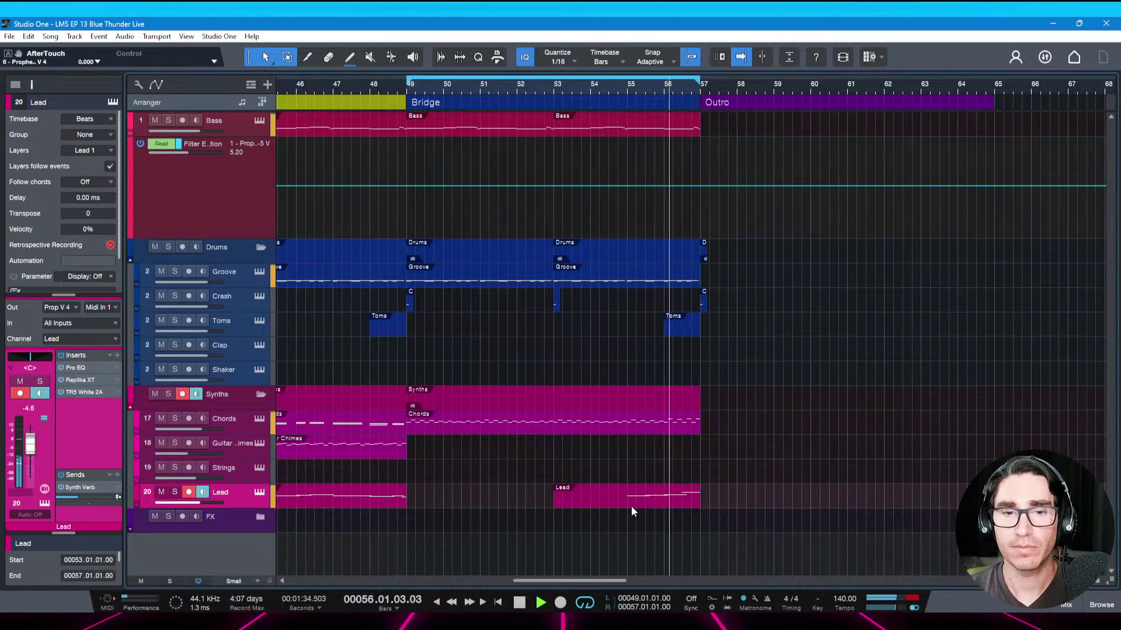
key(space)
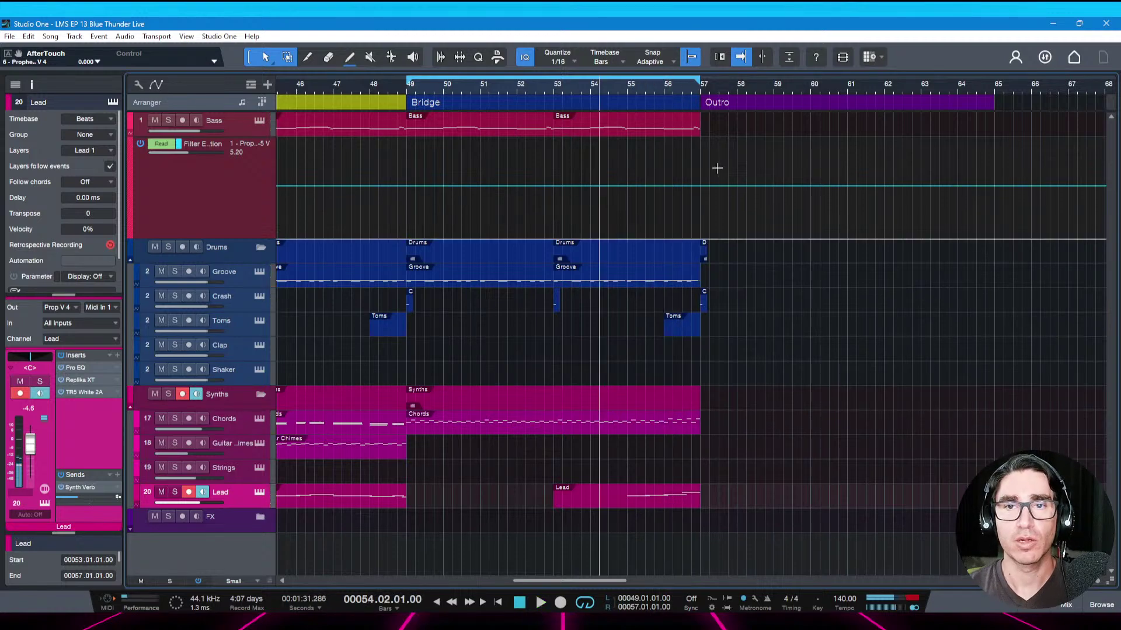
Save the song with the tracks at Tiny height and play back the Bridge from bar 49
scroll(712, 334, down, 1)
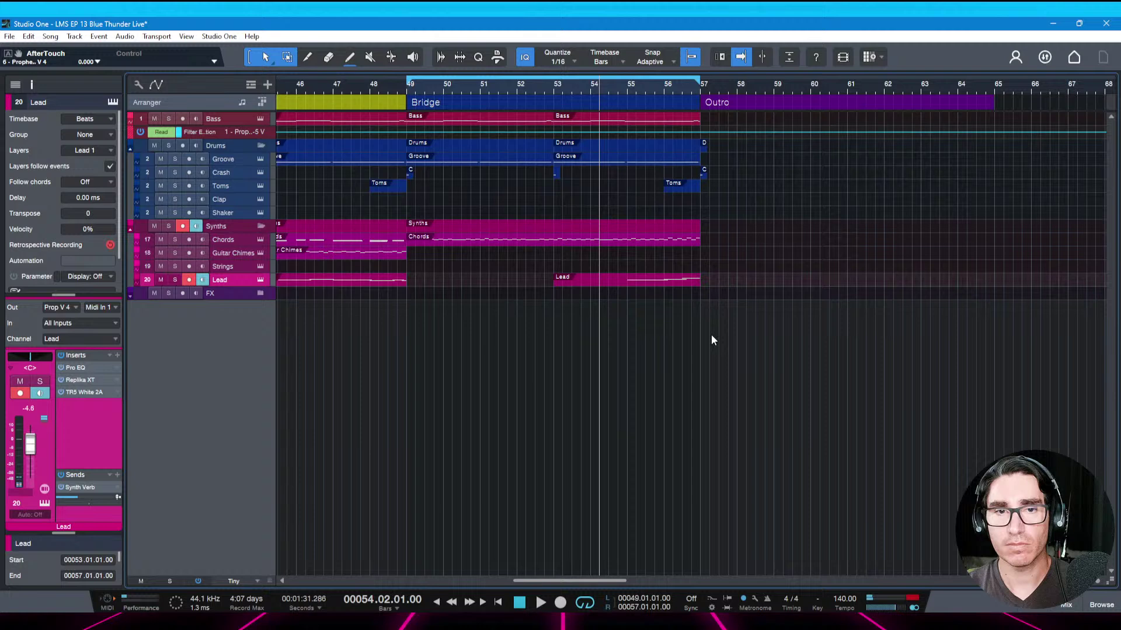
key(ctrl+s)
click(527, 94)
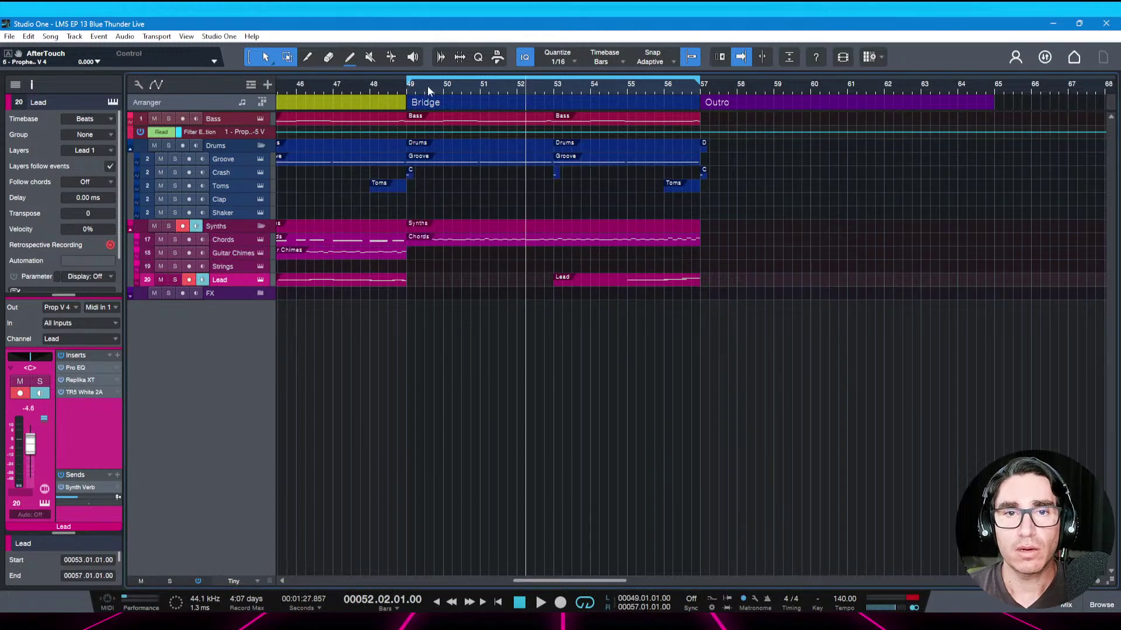
click(410, 88)
key(space)
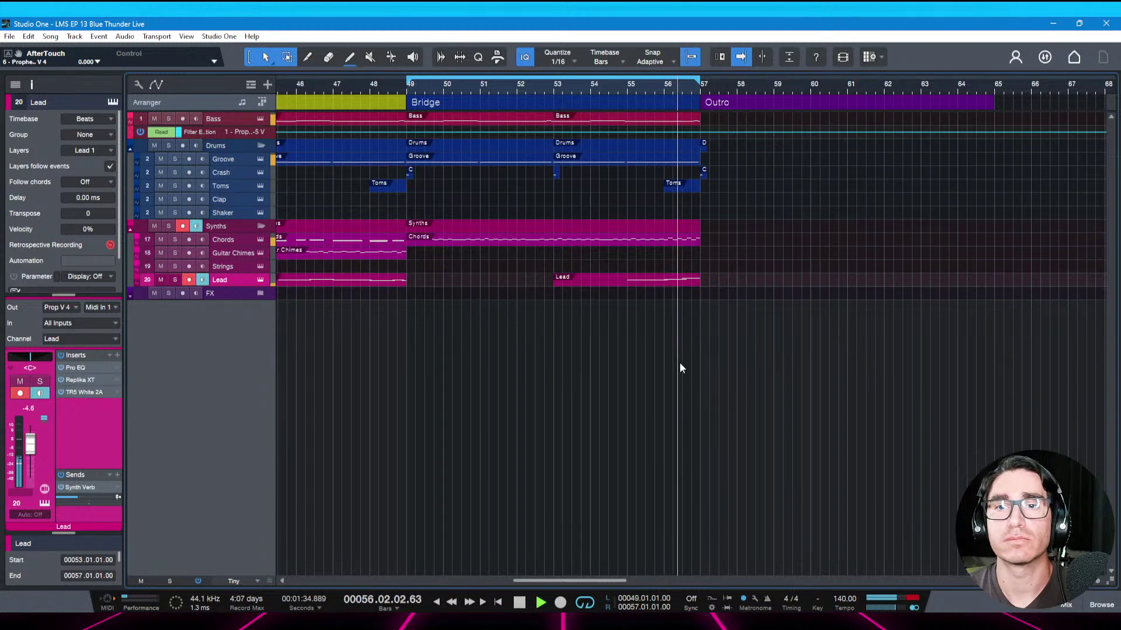
key(space)
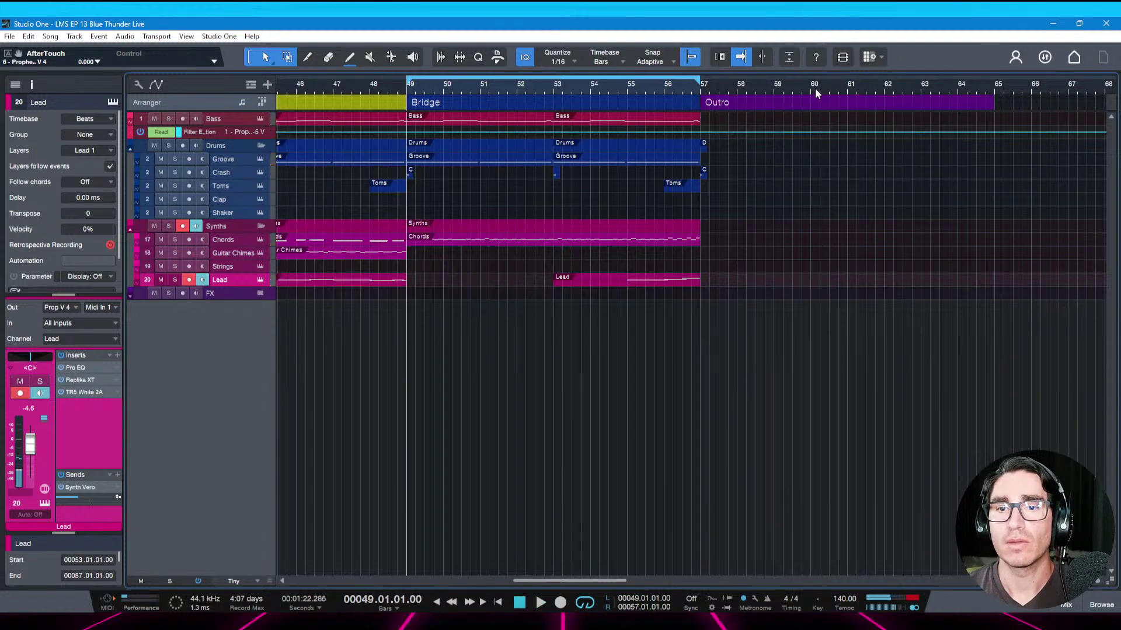
Copy the Intro's first Groove event to the start of the Outro at bar 57
drag(815, 89, 743, 70)
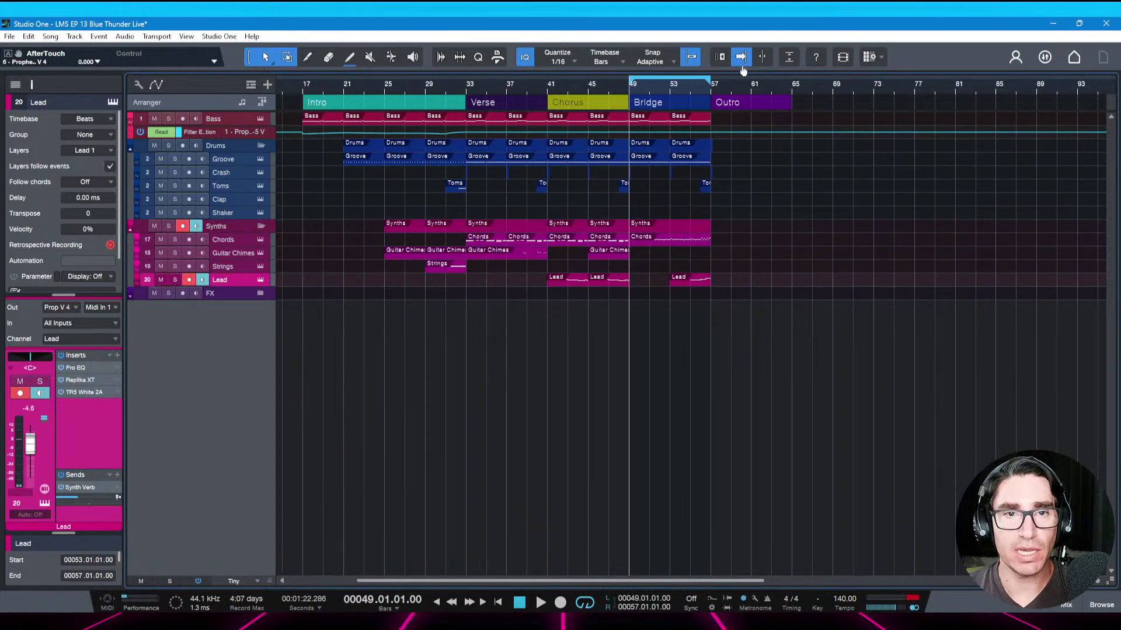
click(355, 163)
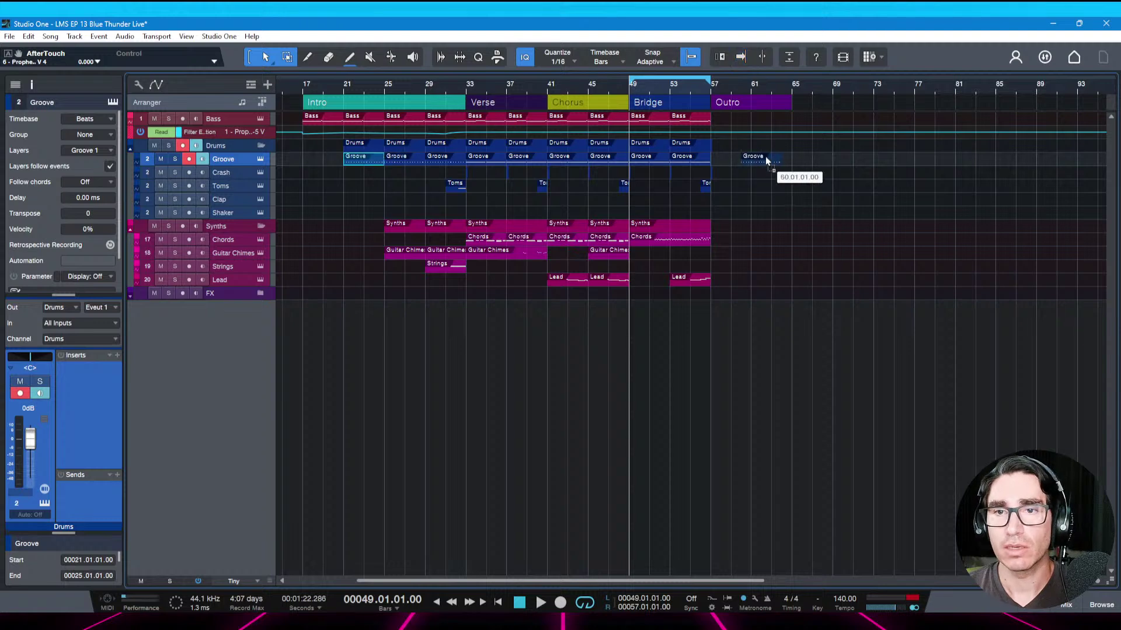
drag(738, 166, 738, 166)
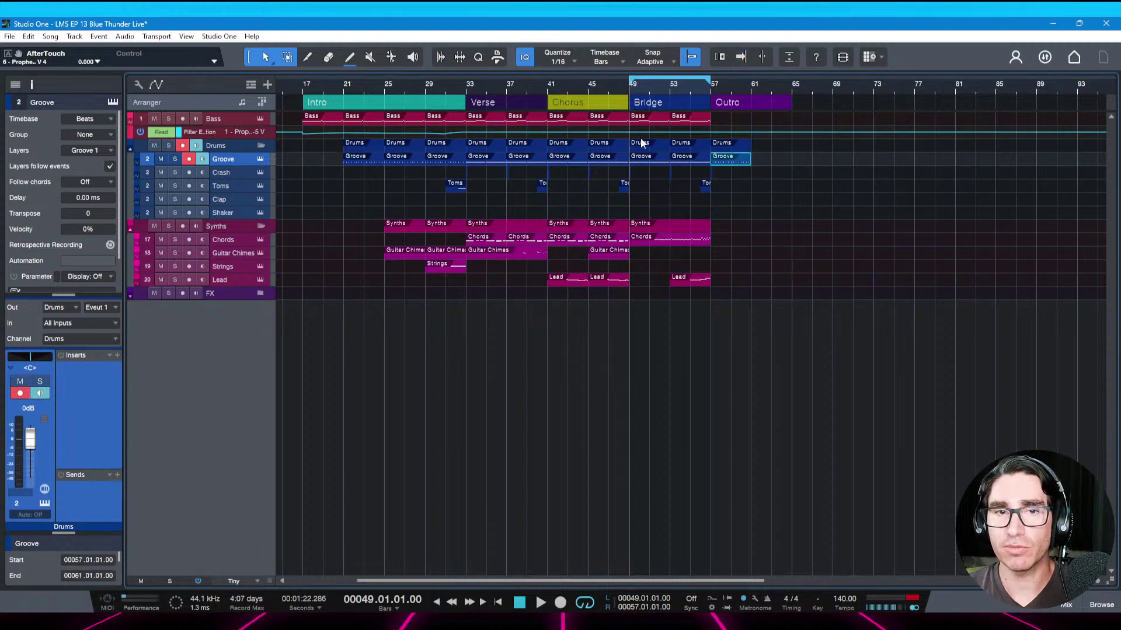
Recolor the Intro's four Bass events turquoise
click(323, 119)
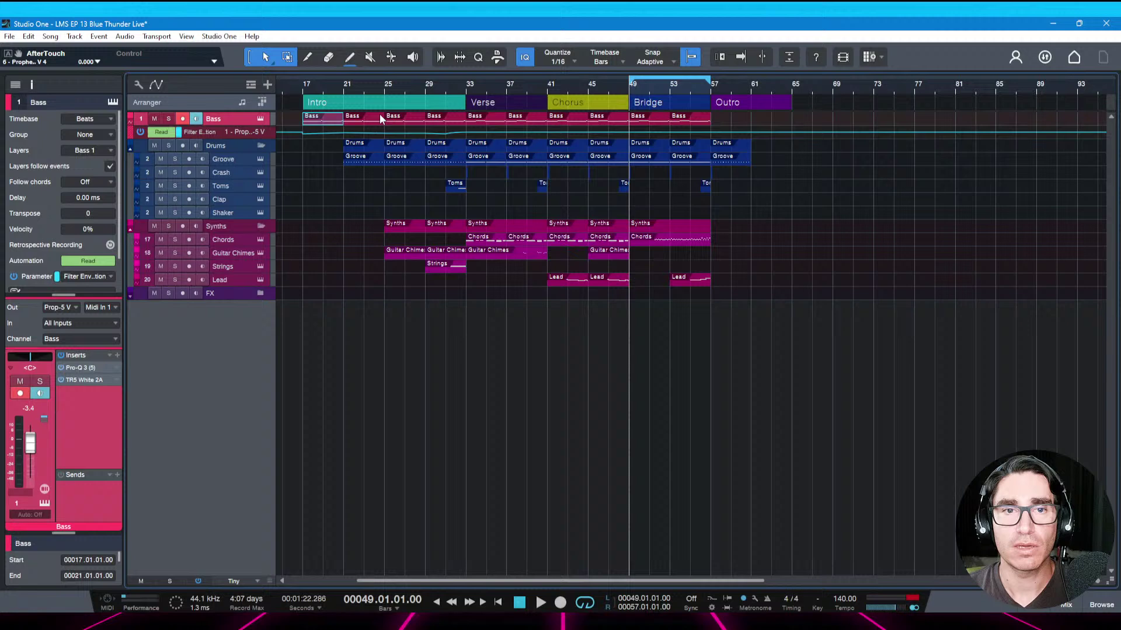
right_click(444, 121)
mouse_move(450, 142)
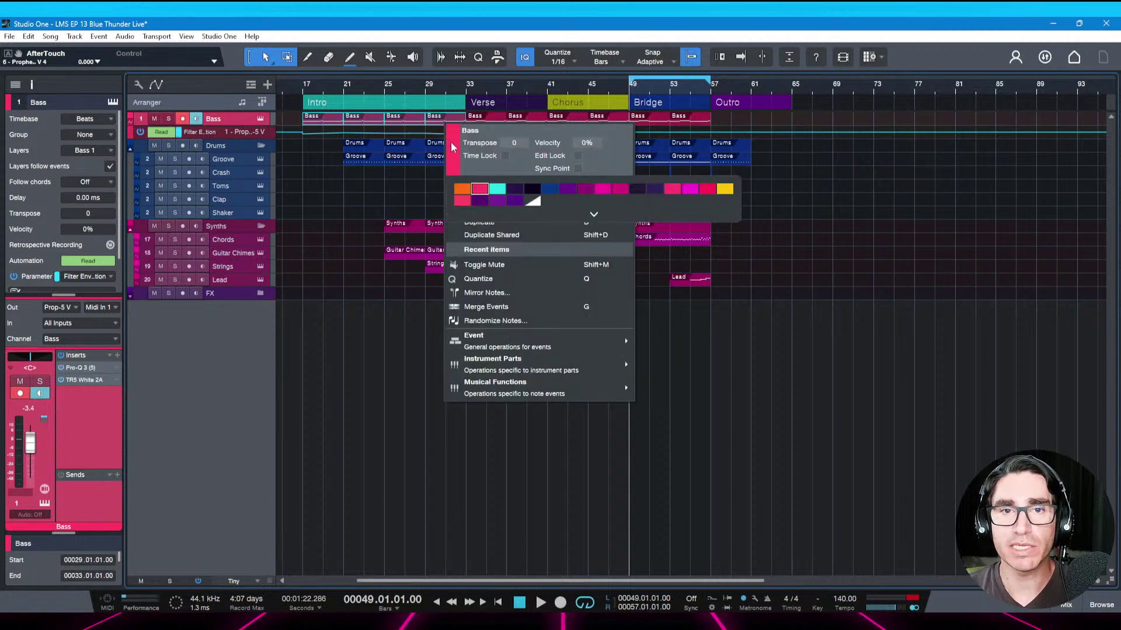
click(501, 195)
click(372, 183)
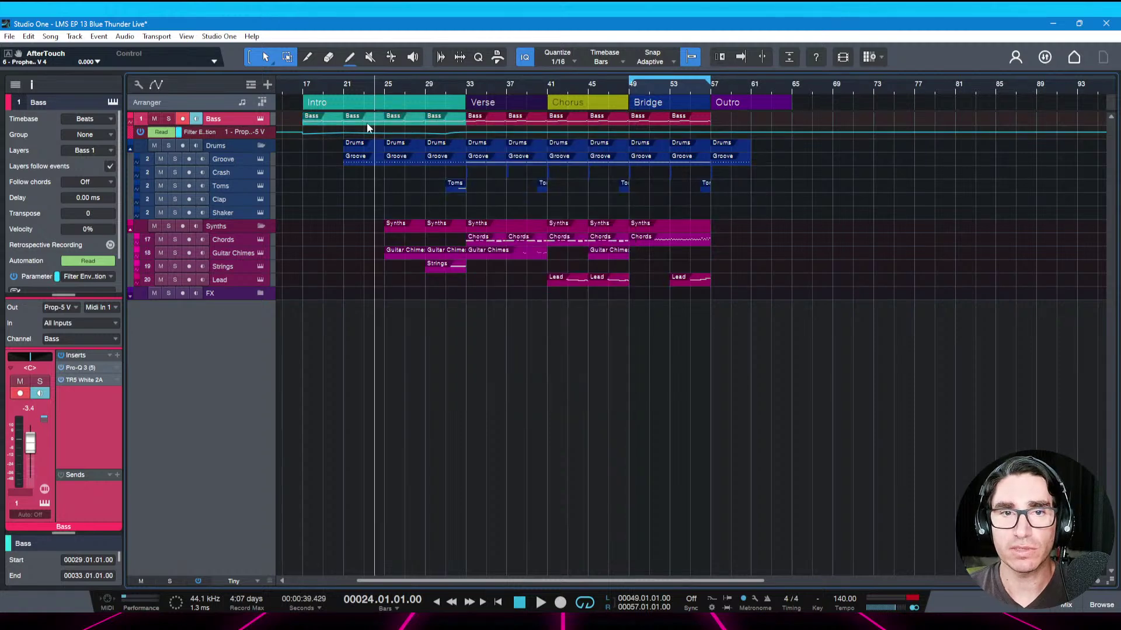
Recolor the Outro's Groove event and the Intro's three Groove events magenta
right_click(742, 164)
mouse_move(750, 180)
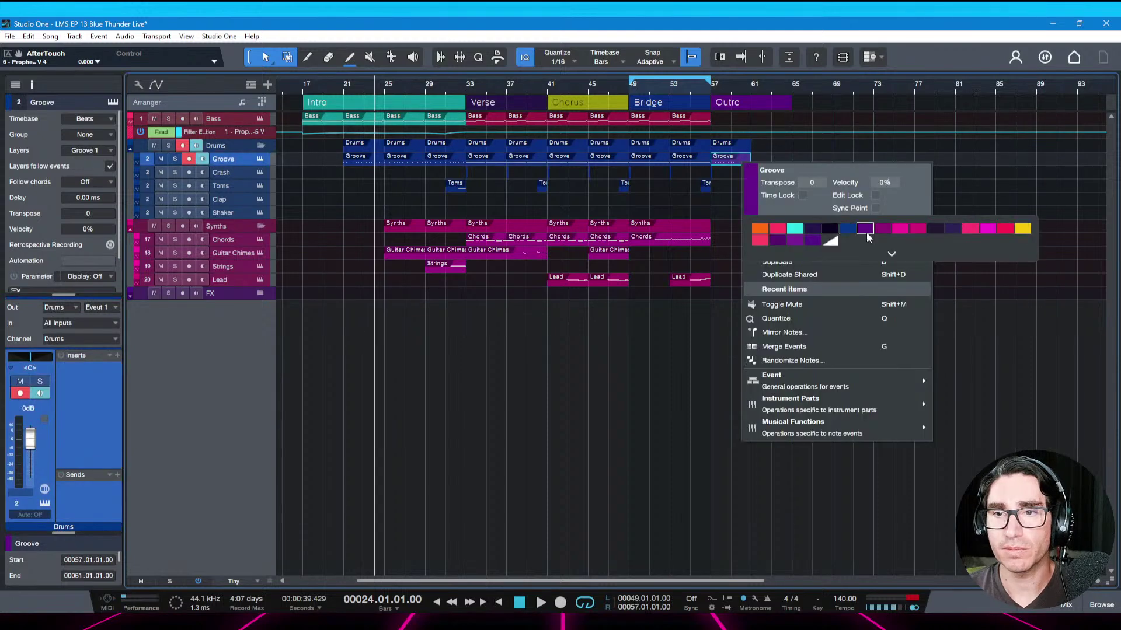
click(902, 231)
click(362, 163)
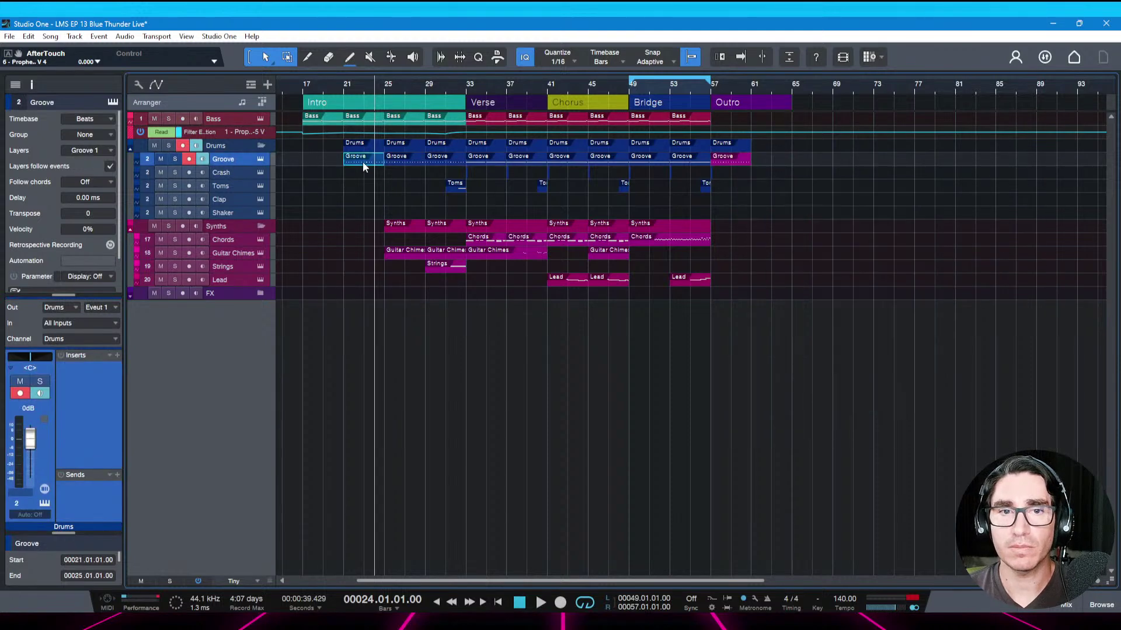
right_click(414, 160)
mouse_move(467, 212)
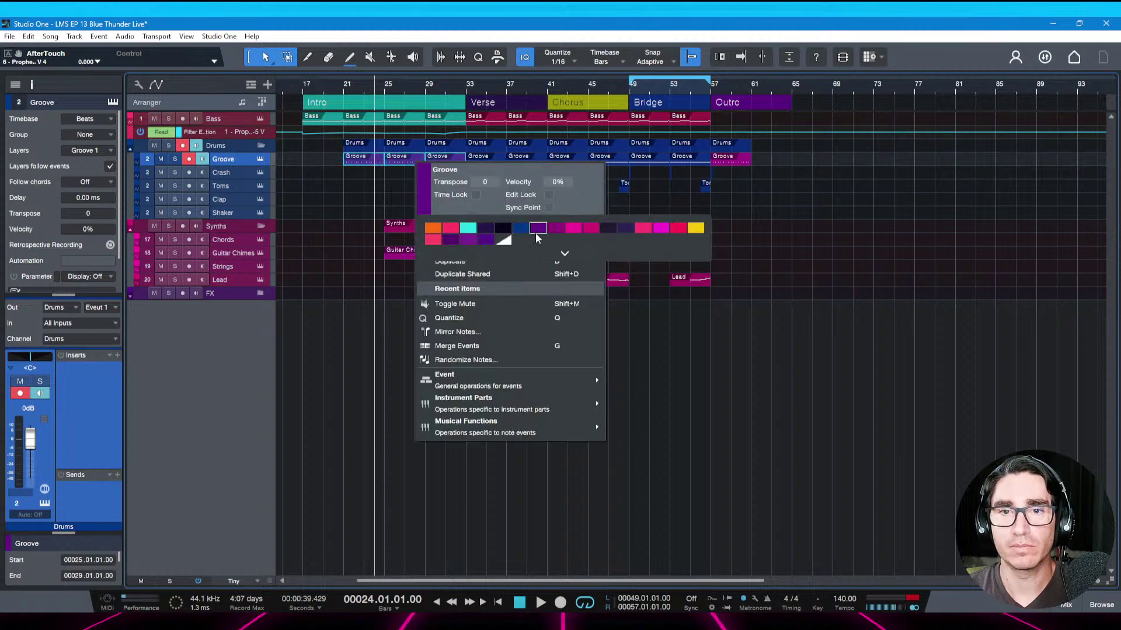
click(573, 230)
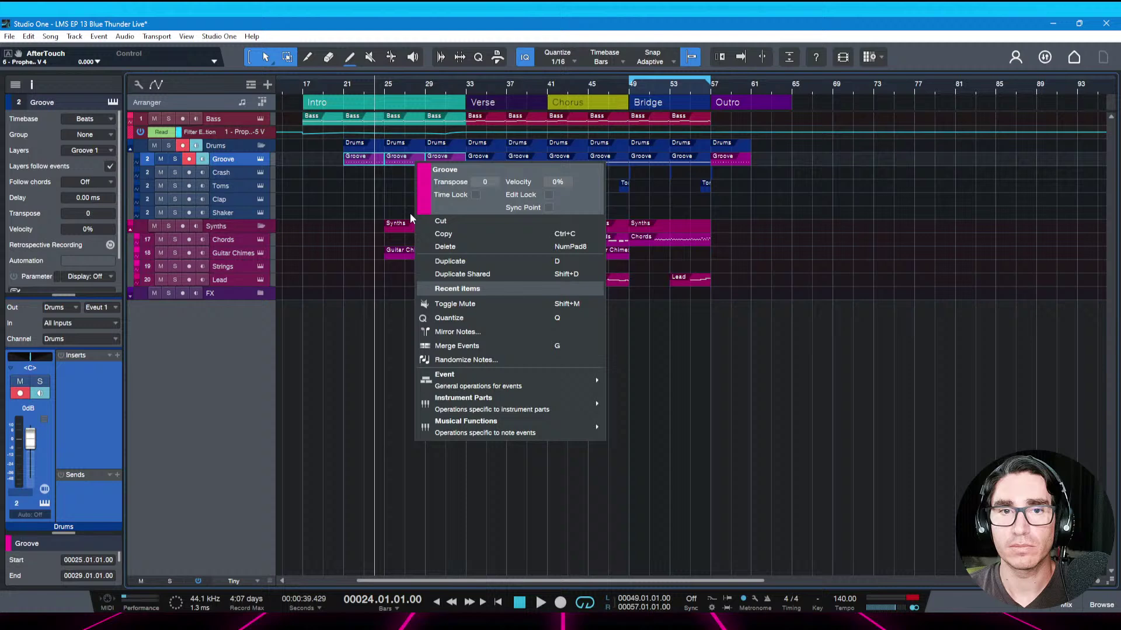
click(386, 187)
Copy an Intro Bass event to bar 57 and duplicate the Outro's Bass and Groove events to fill bars 57 to 65
drag(368, 128, 836, 136)
drag(741, 124, 734, 122)
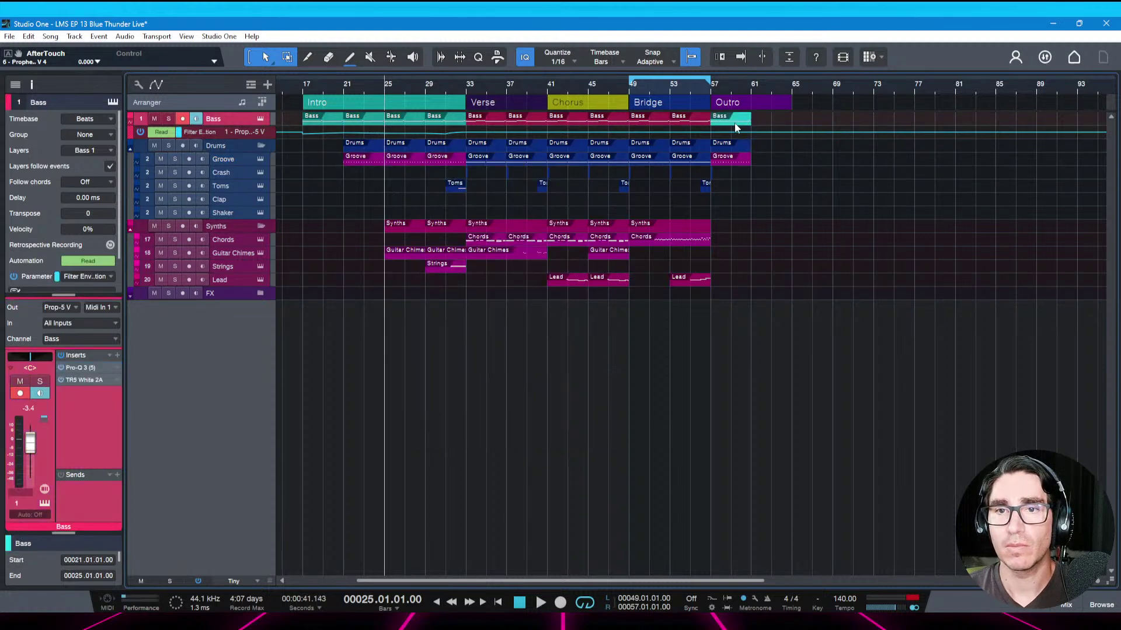
key(d)
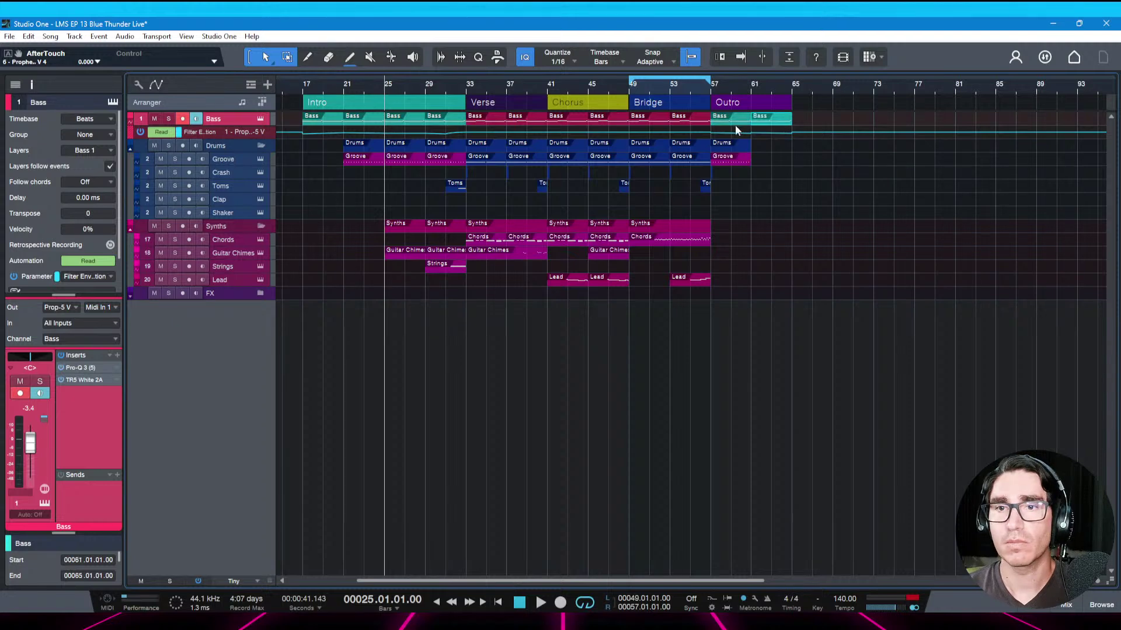
click(738, 159)
key(d)
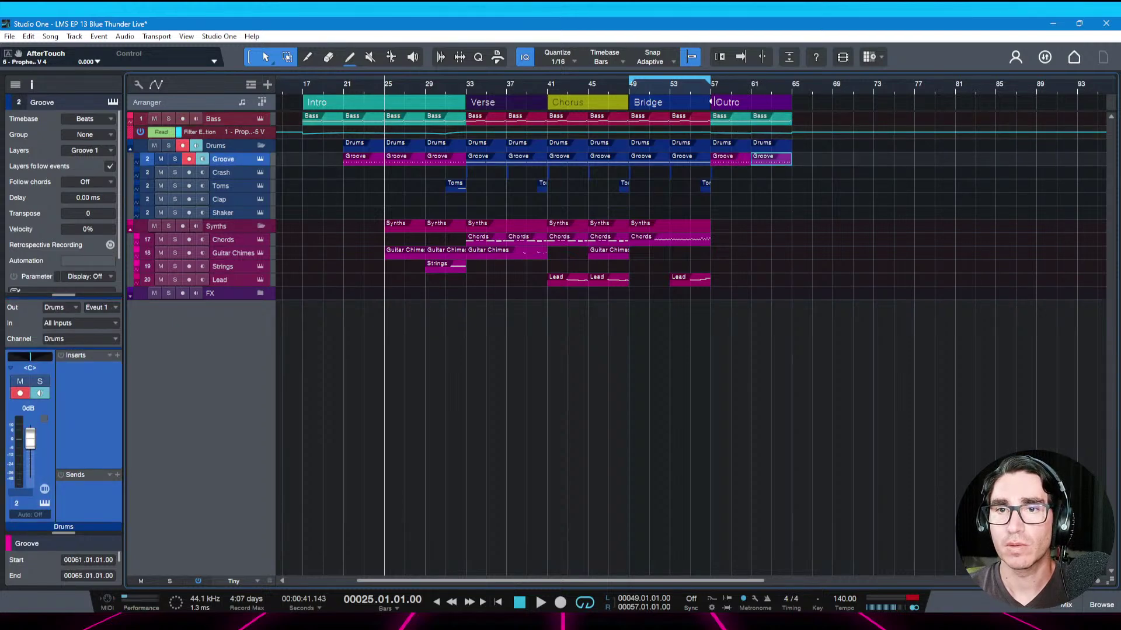
Set the loop range to the Outro section and play back its bass and groove from bar 57
click(719, 101)
key(l)
key(p)
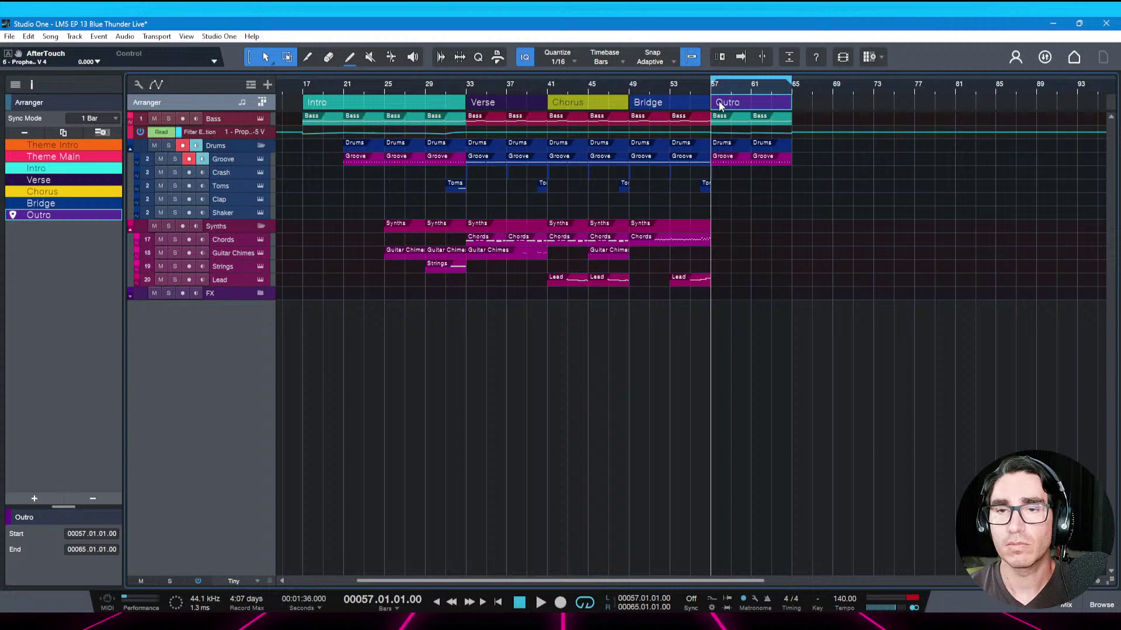
key(space)
key(e)
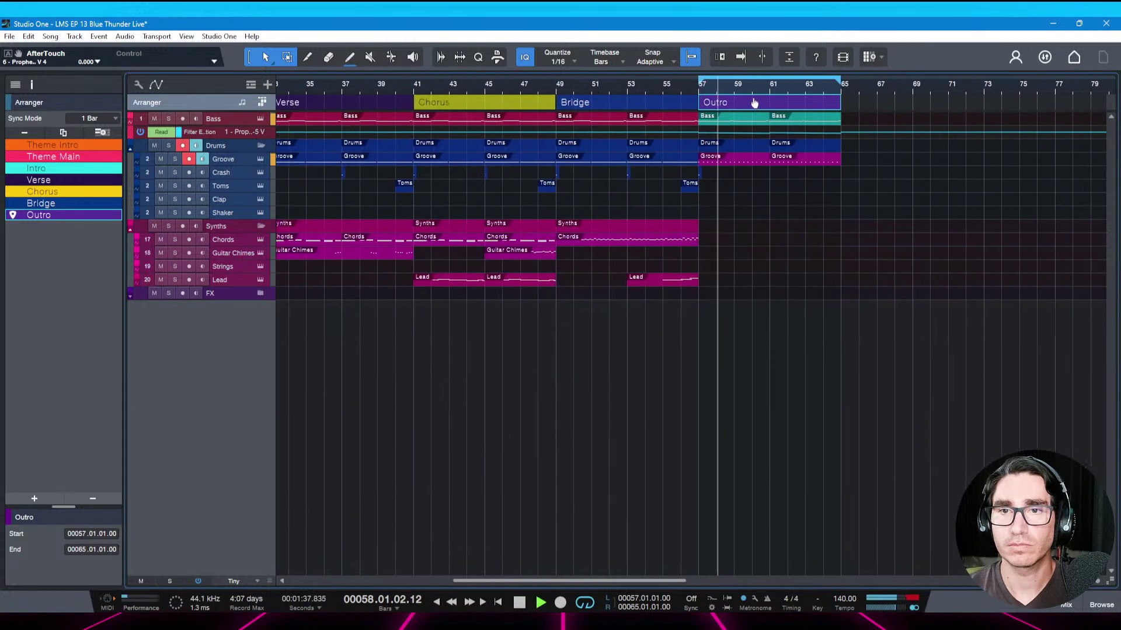
key(w)
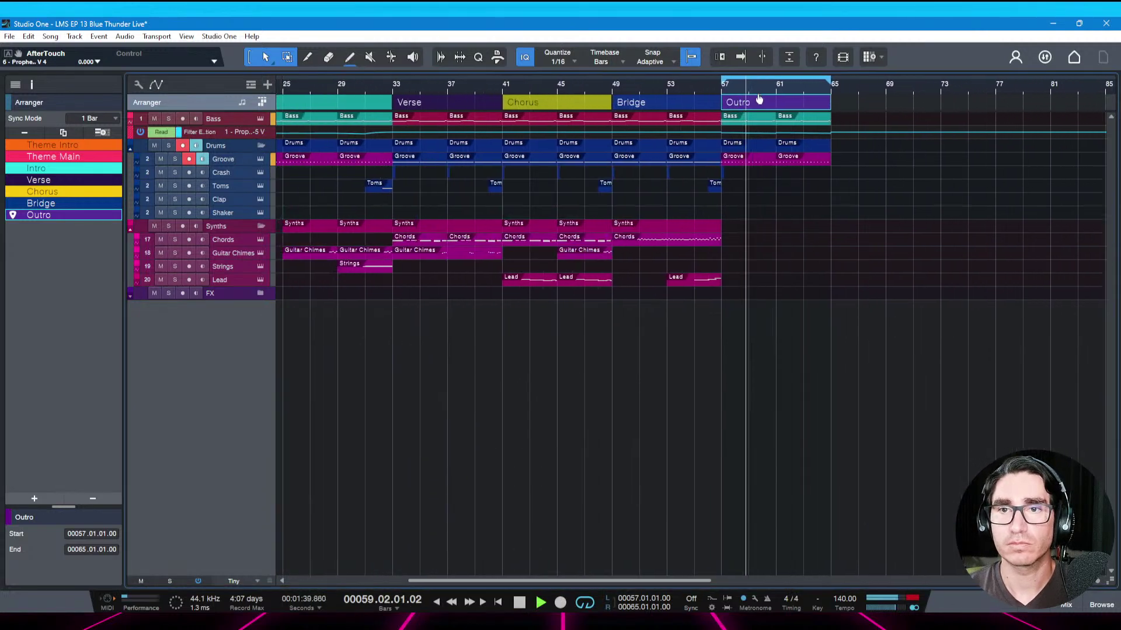
drag(759, 100, 767, 92)
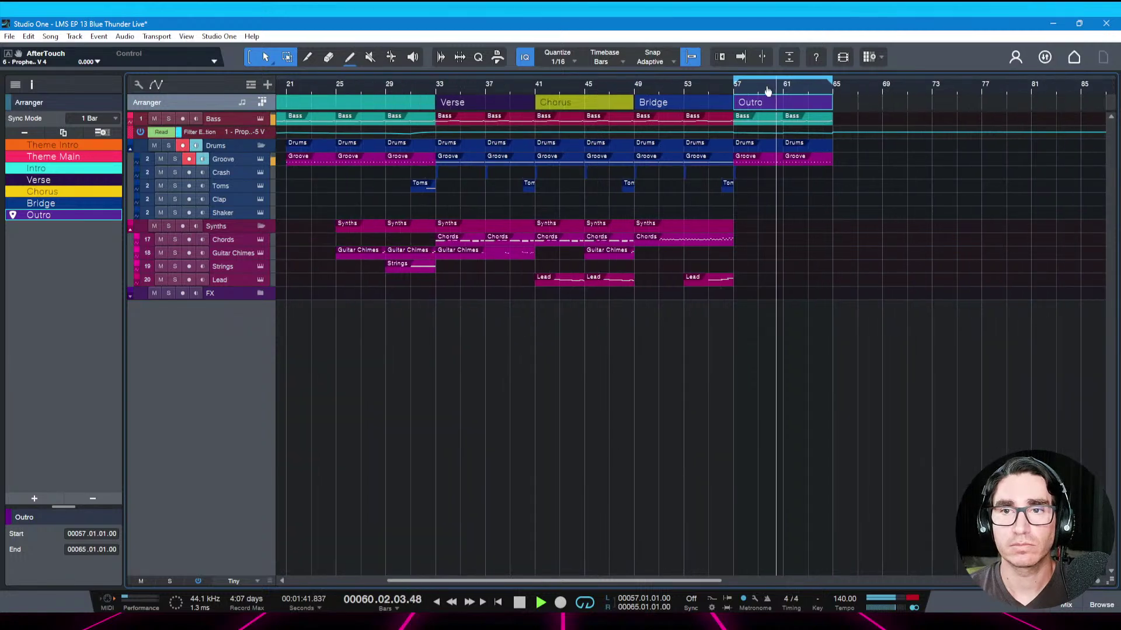
scroll(592, 332, left, 6)
scroll(591, 332, right, 3)
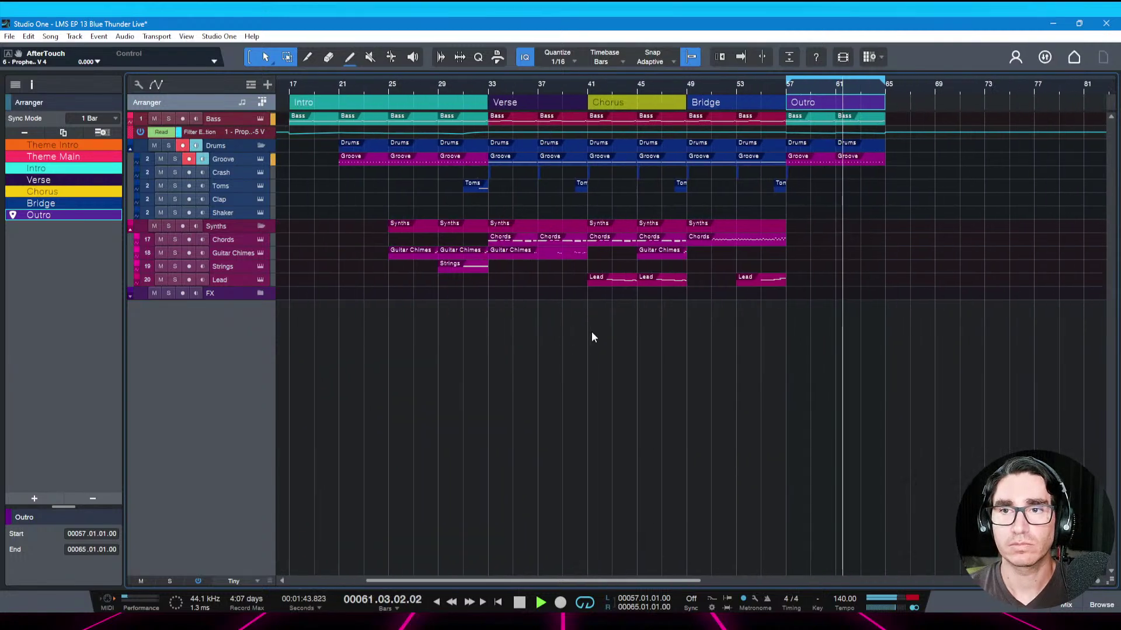
scroll(592, 337, left, 1)
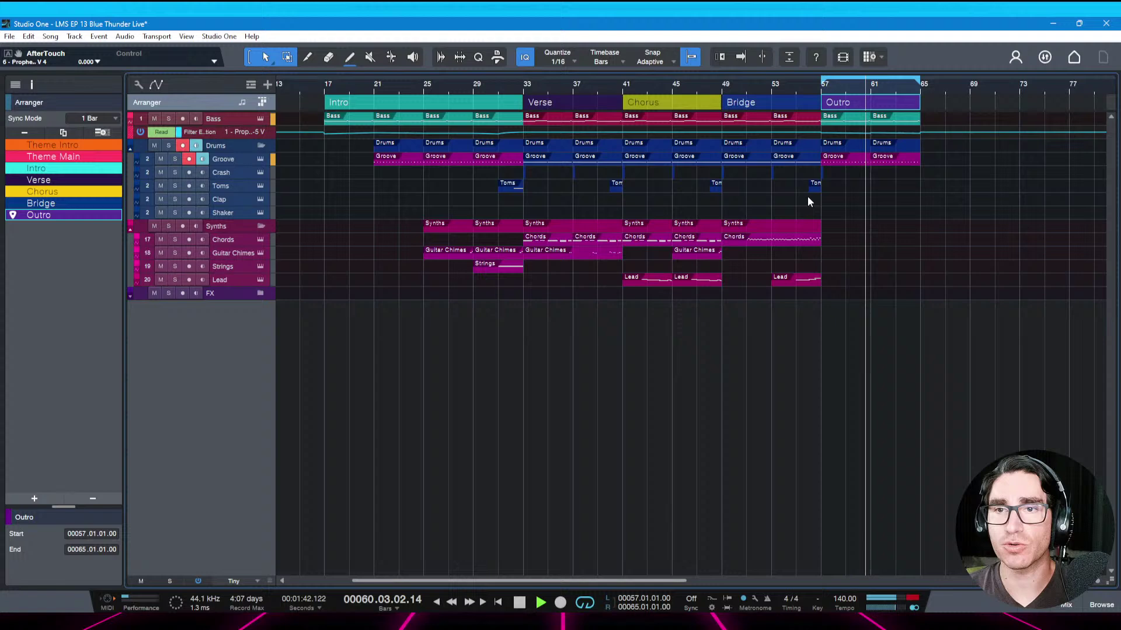
Enable autoscroll and play the transition from the end of the Bridge, bar 55, into the Outro
click(801, 86)
key(f)
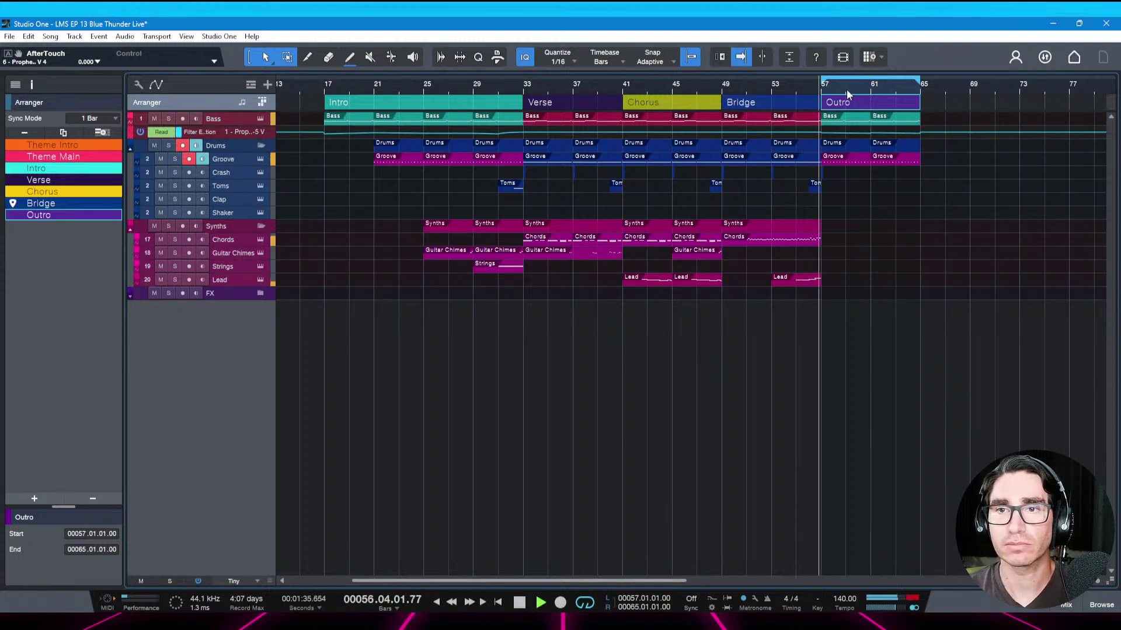
key(space)
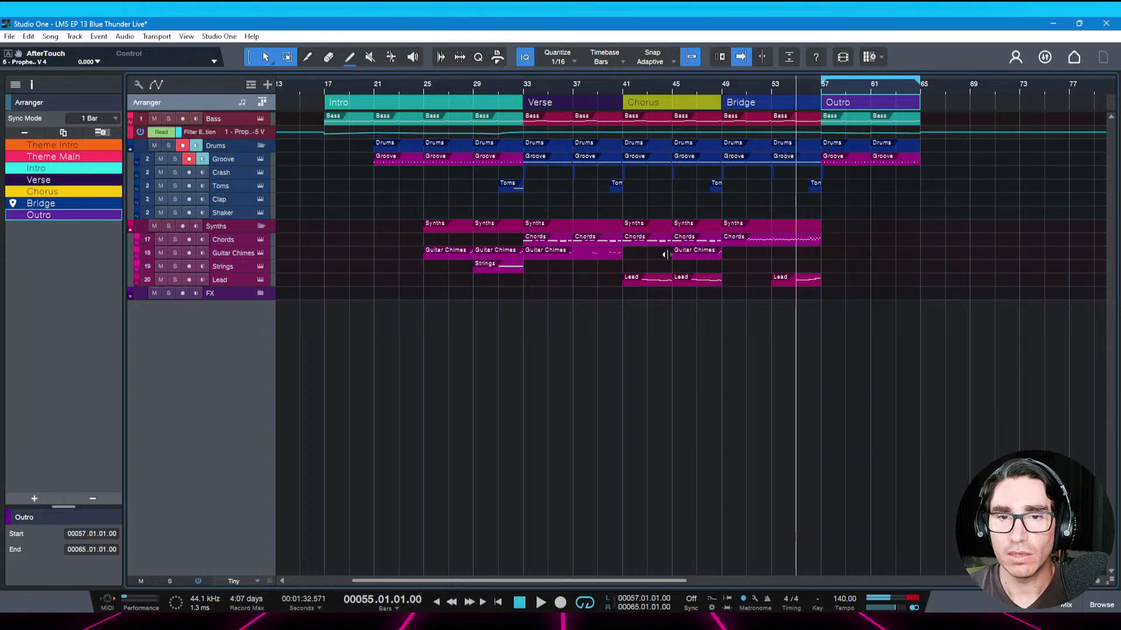
Recolor the Verse's Guitar Chimes event yellow to set it apart from the Intro's chimes
click(585, 261)
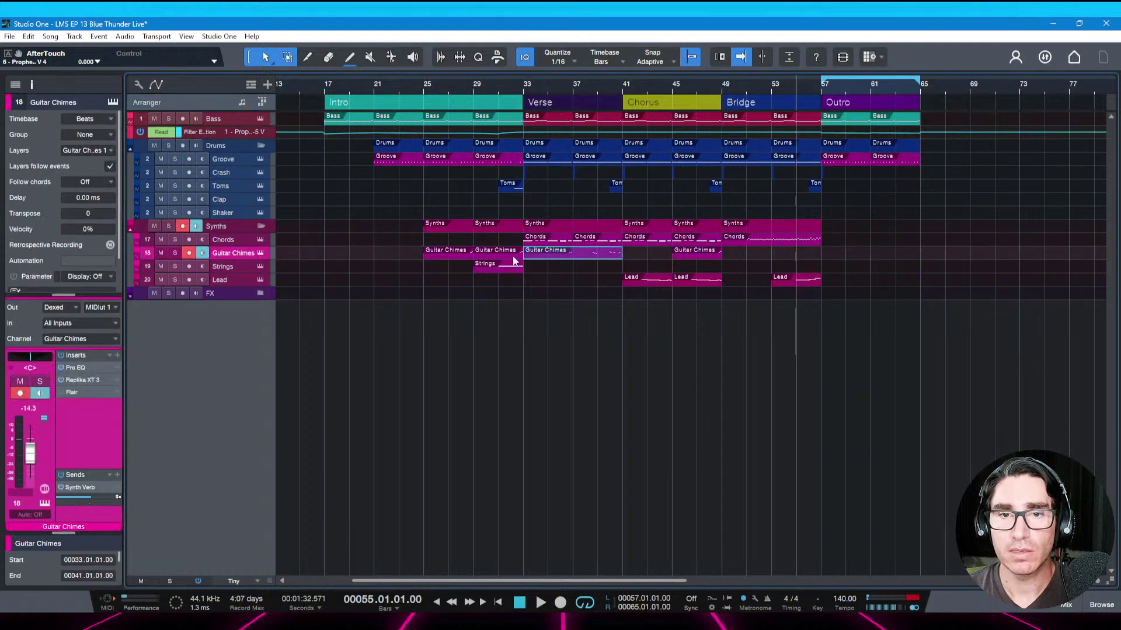
click(488, 257)
click(485, 257)
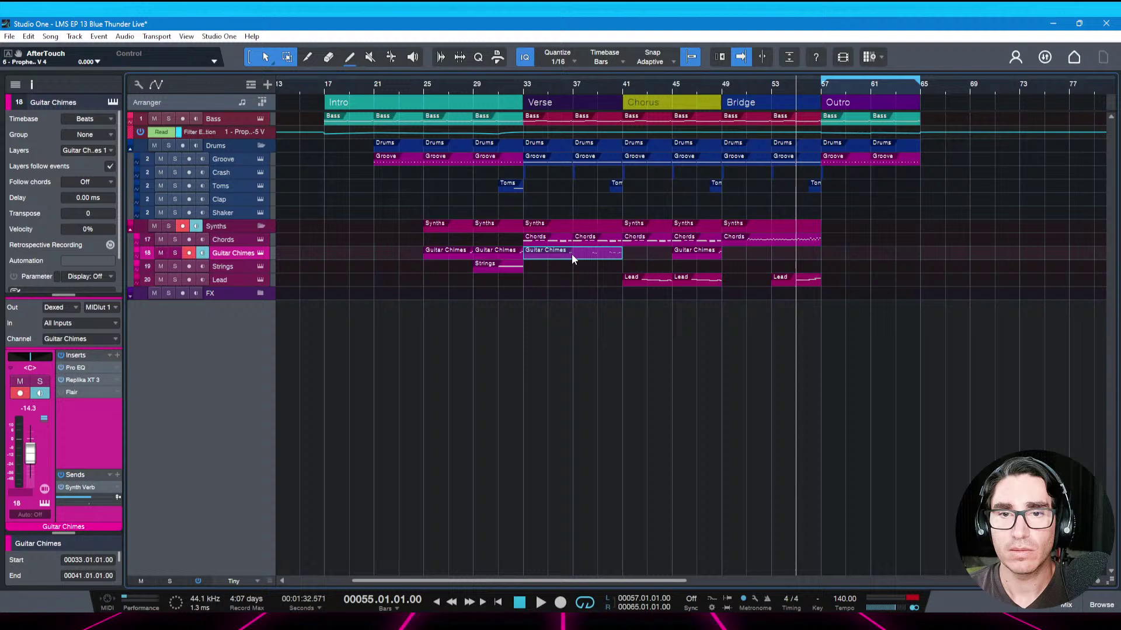
click(506, 254)
click(577, 254)
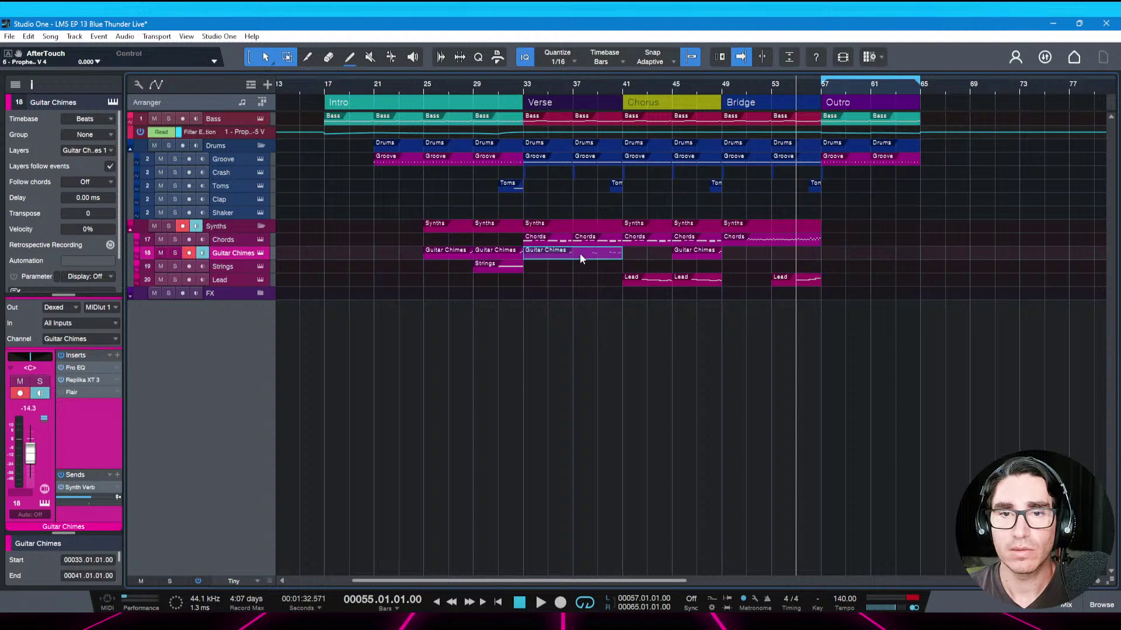
right_click(580, 254)
click(591, 276)
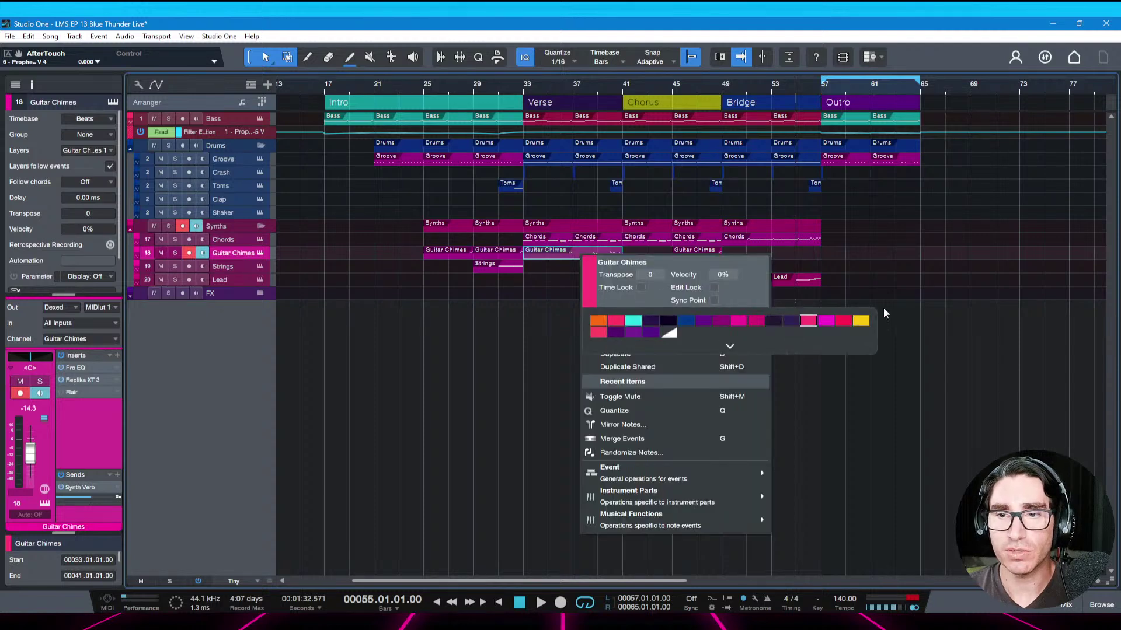
click(860, 321)
click(557, 321)
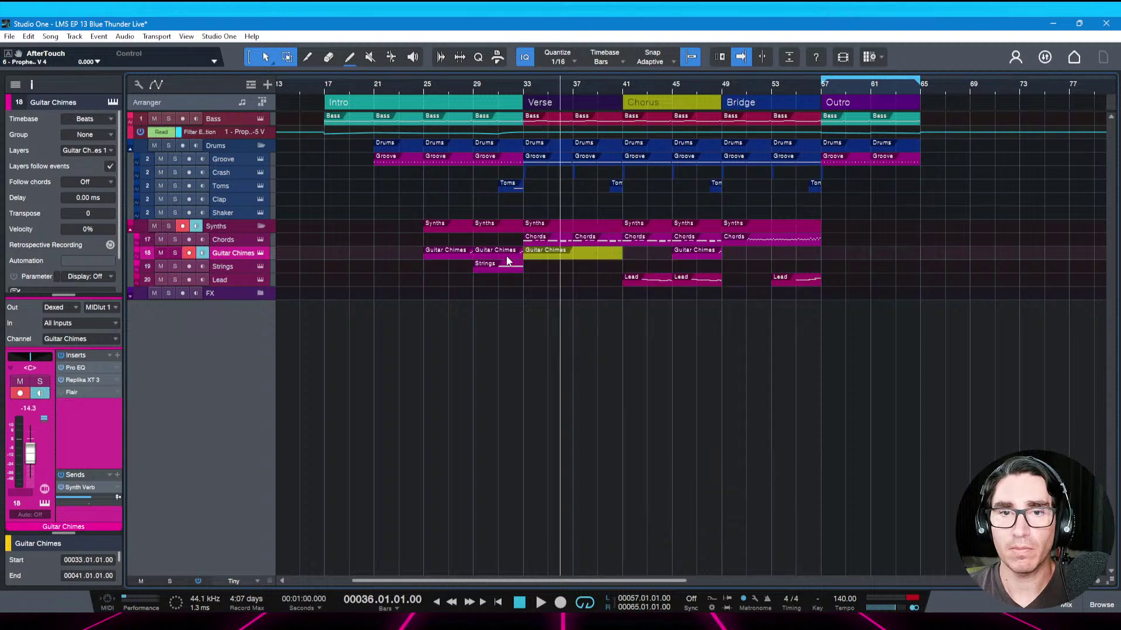
Copy the Intro's last Guitar Chimes event onto the Chords track at bar 57, duplicate it to bar 61 and audition it
drag(500, 254, 852, 239)
key(d)
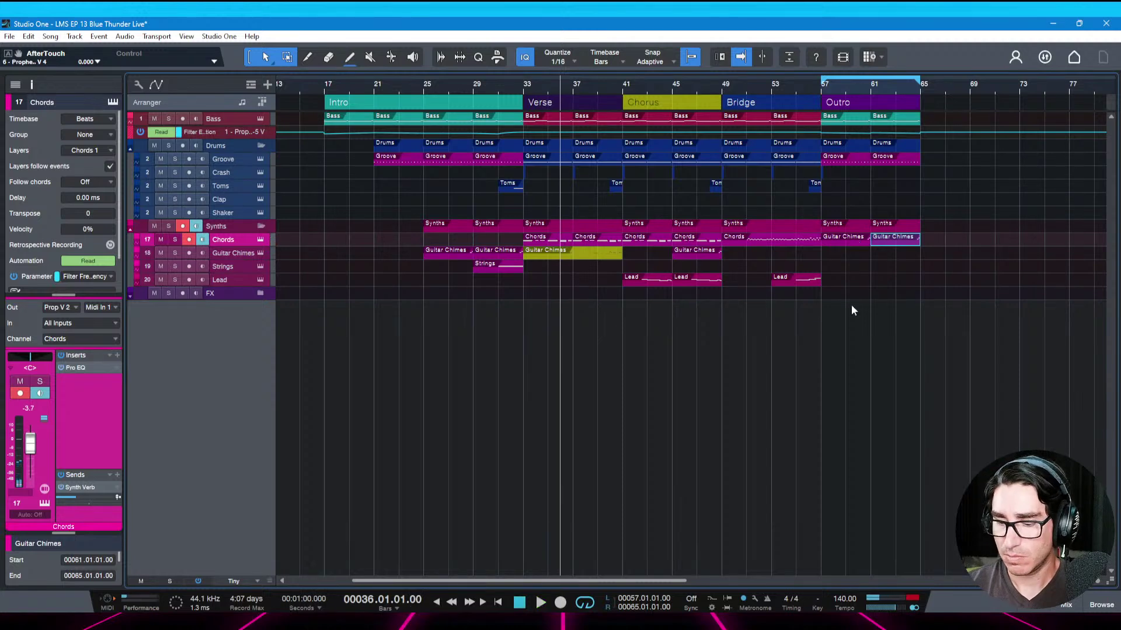
key(space)
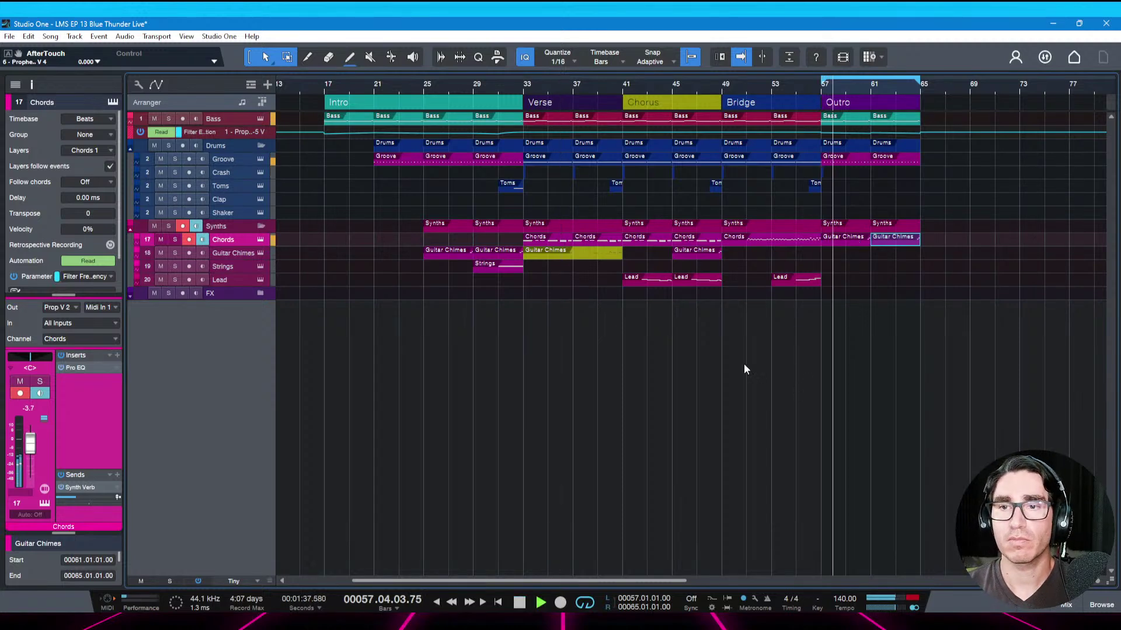
key(space)
Move the Outro's two Guitar Chimes events from the Chords track to the Guitar Chimes track and play back the Outro
click(882, 238)
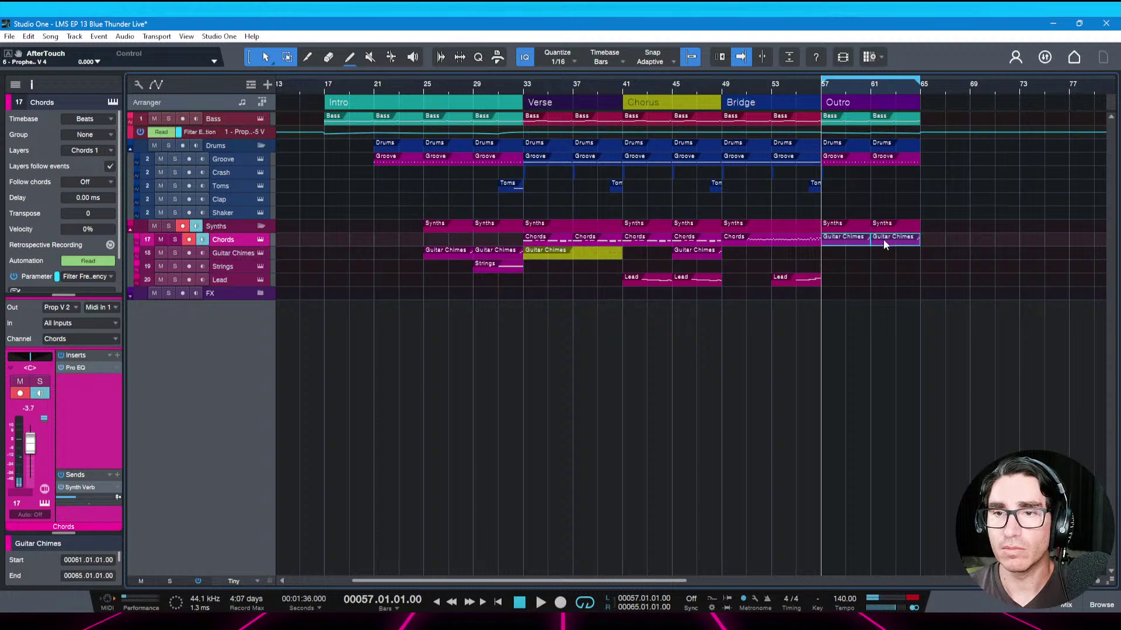
key(Down)
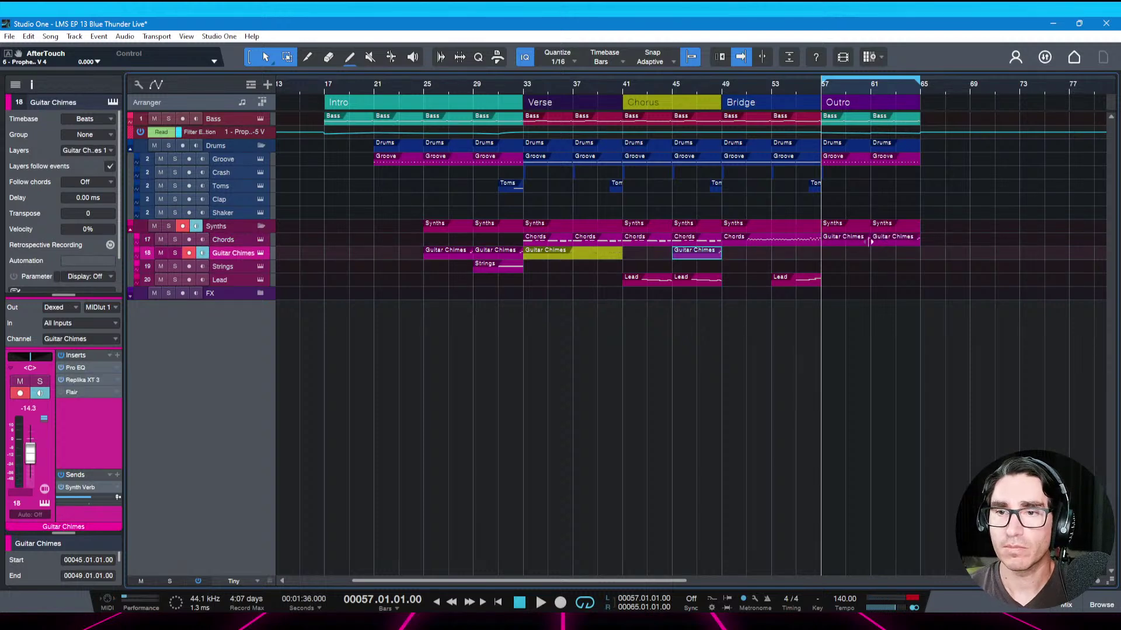
click(871, 243)
drag(863, 251, 862, 251)
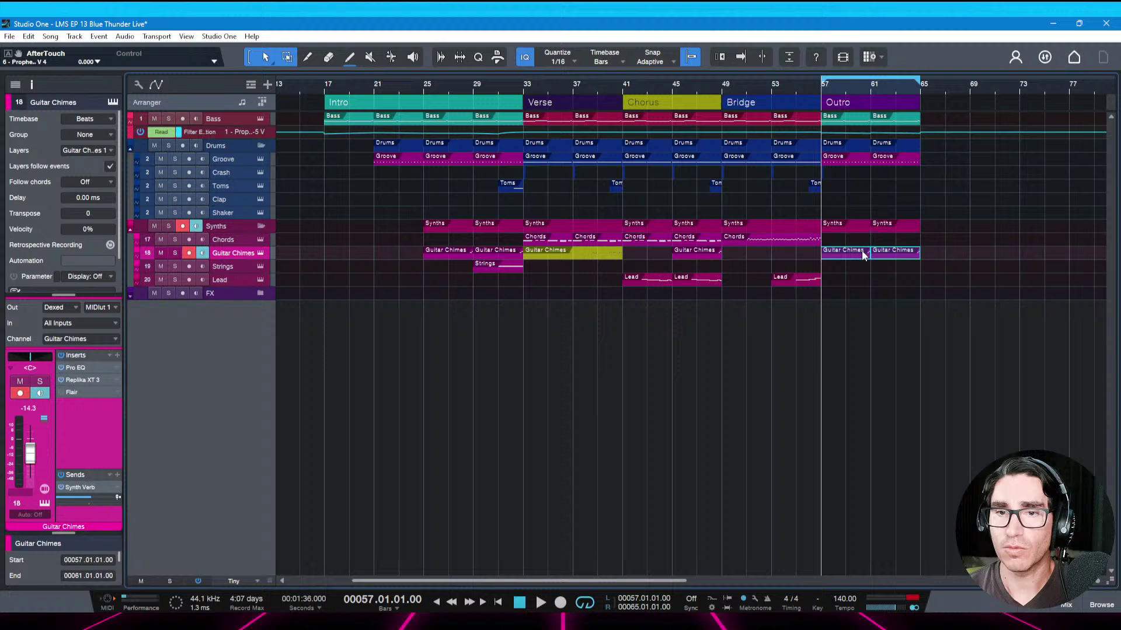
key(space)
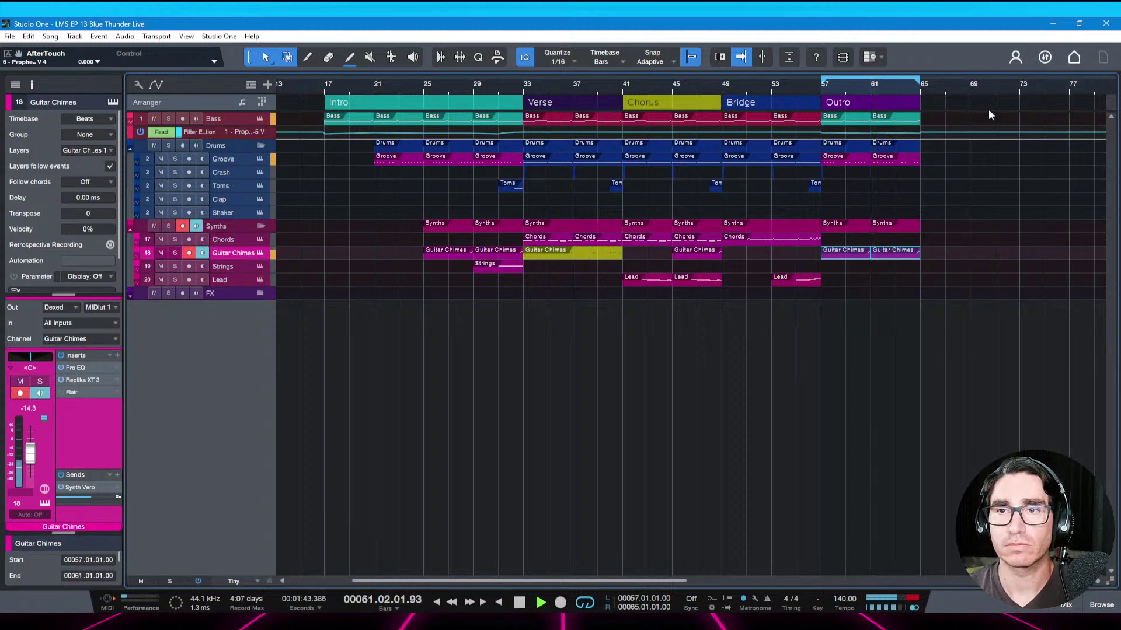
Copy the Intro's Strings event to bar 61 of the Outro and save the song
drag(992, 85, 983, 90)
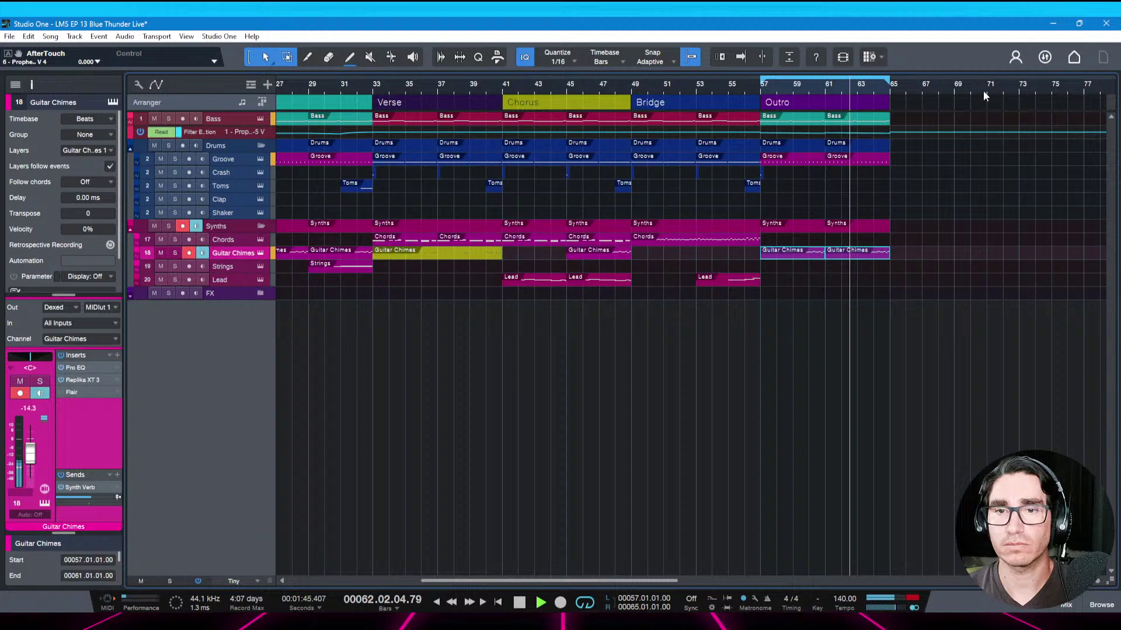
drag(354, 274, 865, 273)
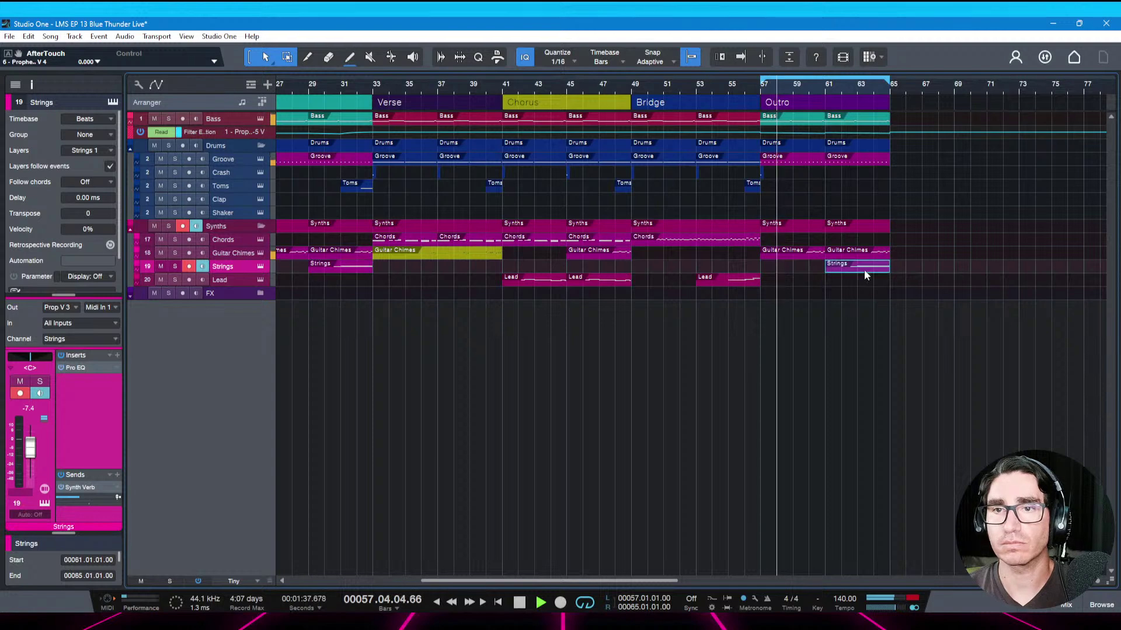
key(ctrl+s)
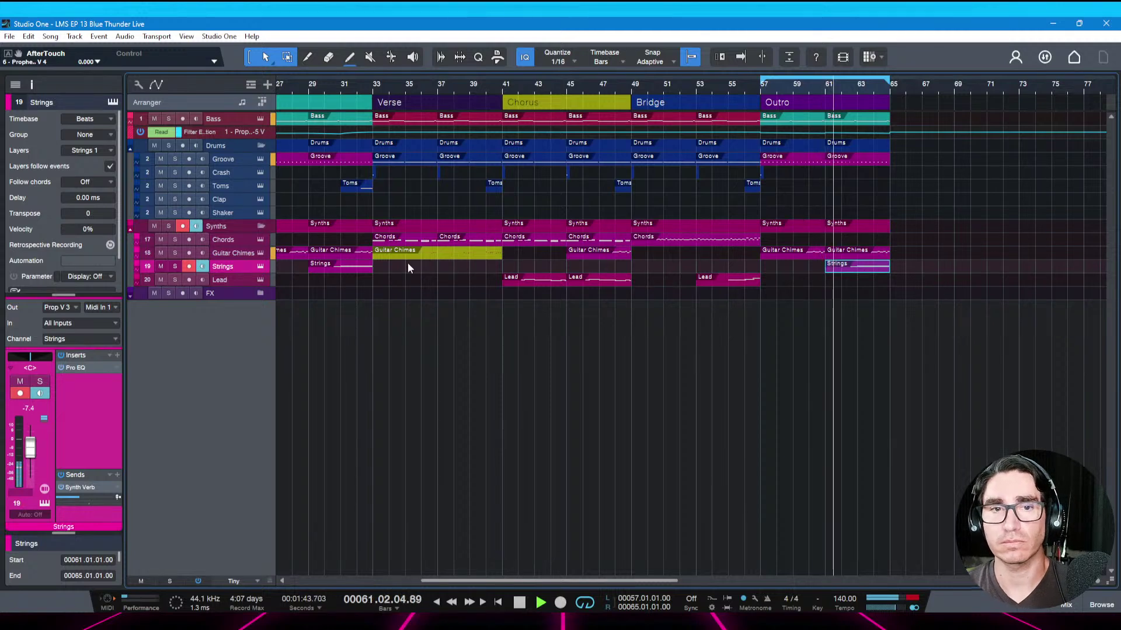
Copy the Intro's Toms fill to bar 63 of the Outro and the bar 57 Crash event to bar 65
click(352, 188)
drag(349, 187, 868, 188)
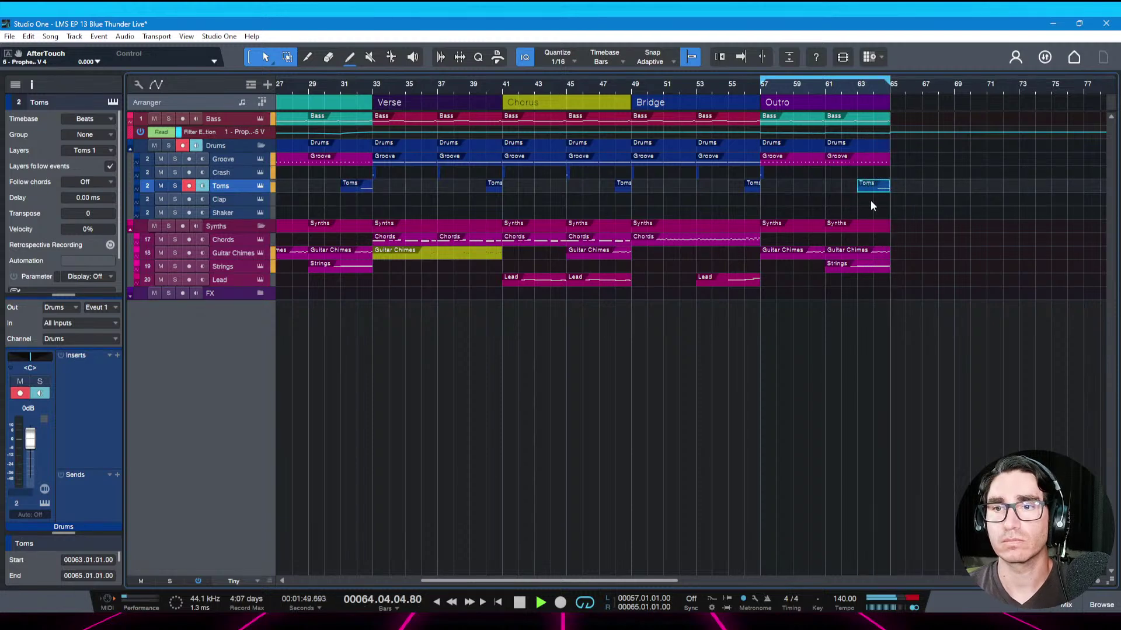
drag(807, 92, 756, 111)
click(569, 175)
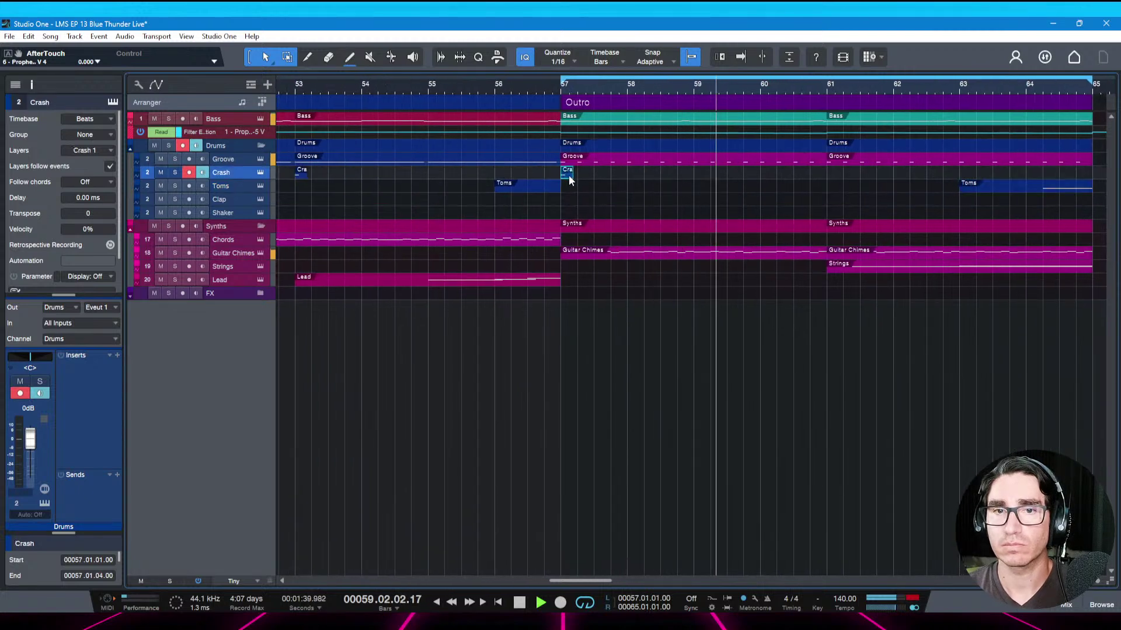
drag(568, 175, 1090, 180)
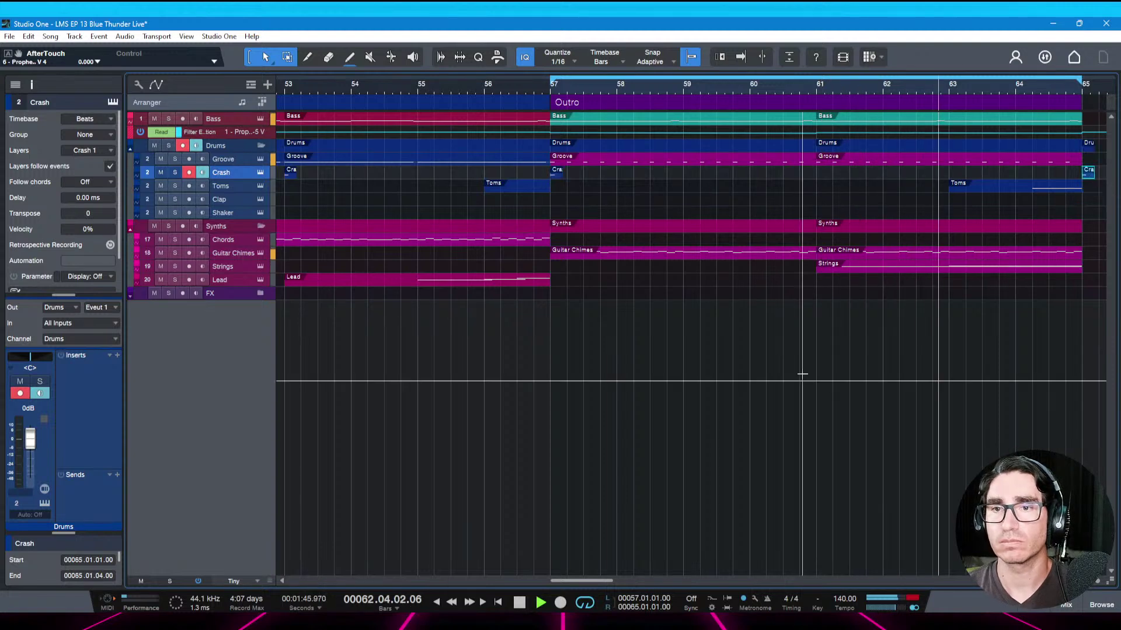
Save the song and play back the transition from bar 55 of the Bridge into the Outro
key(shift+f)
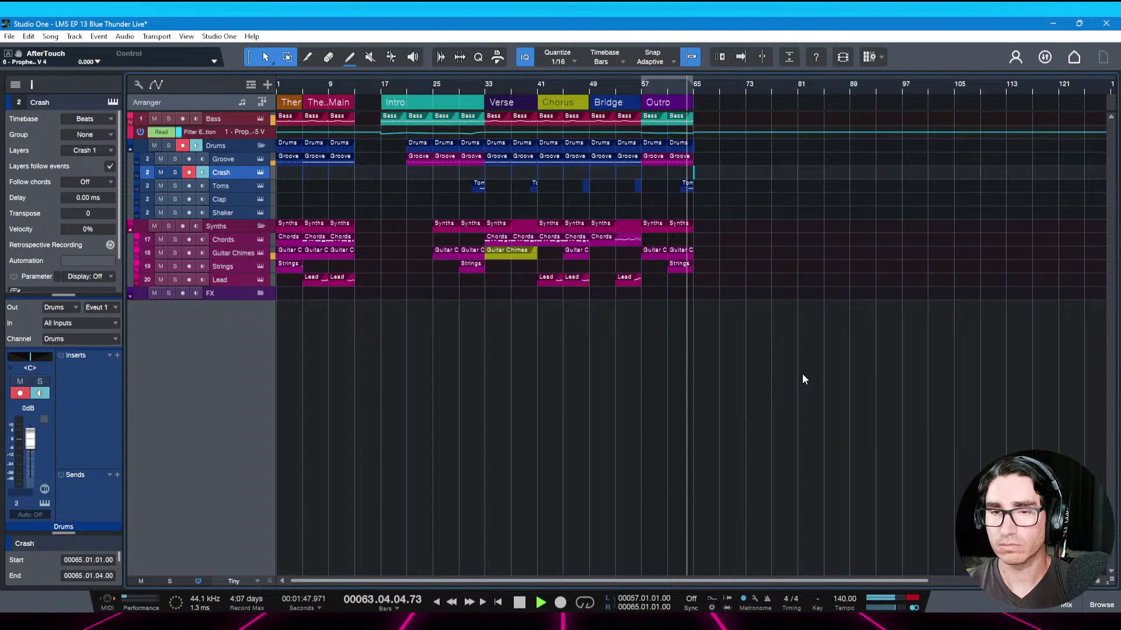
key(ctrl+s)
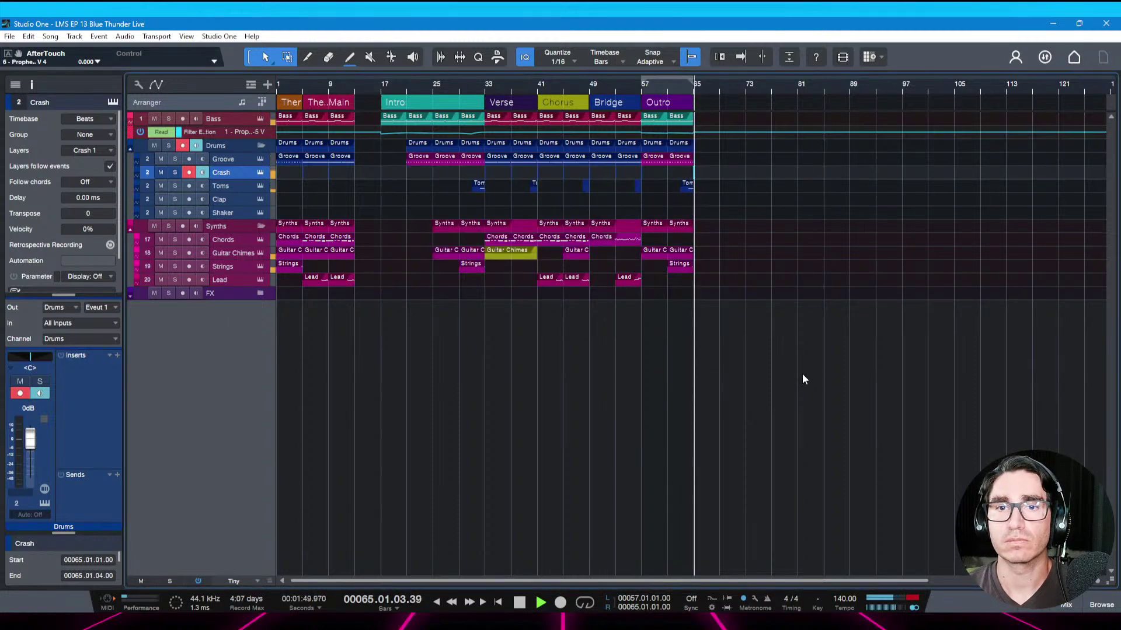
key(space)
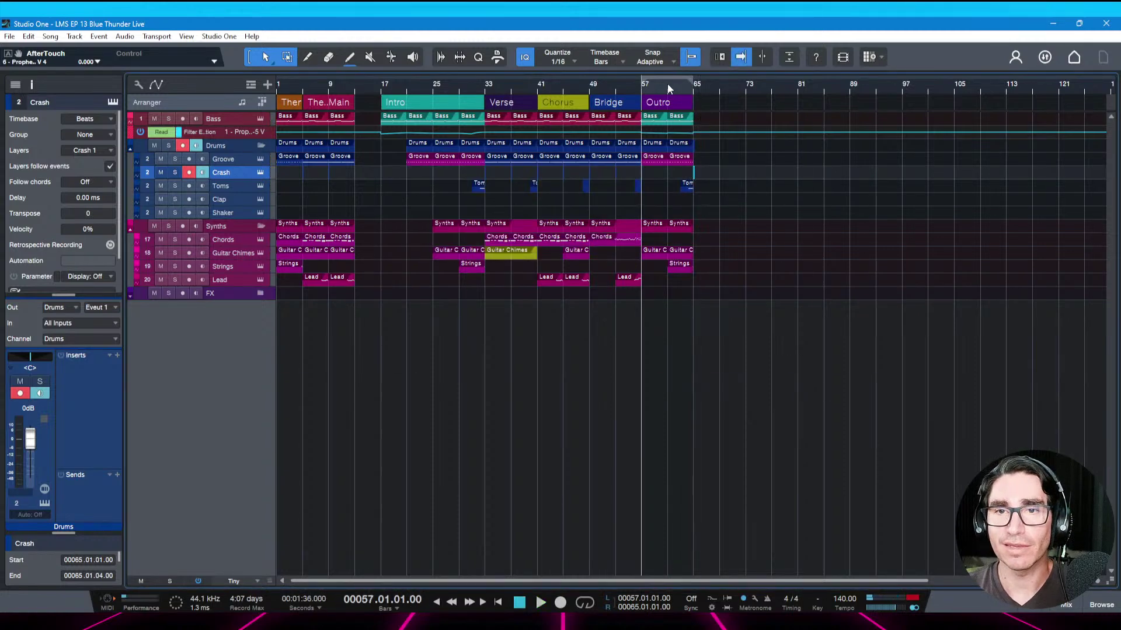
drag(667, 83, 671, 99)
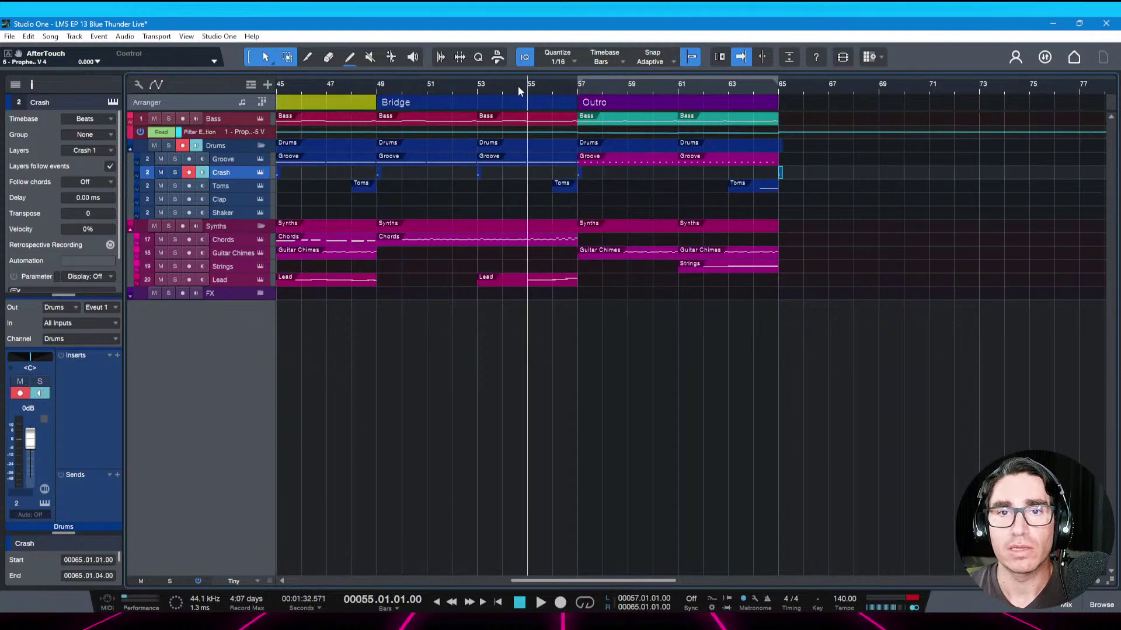
key(space)
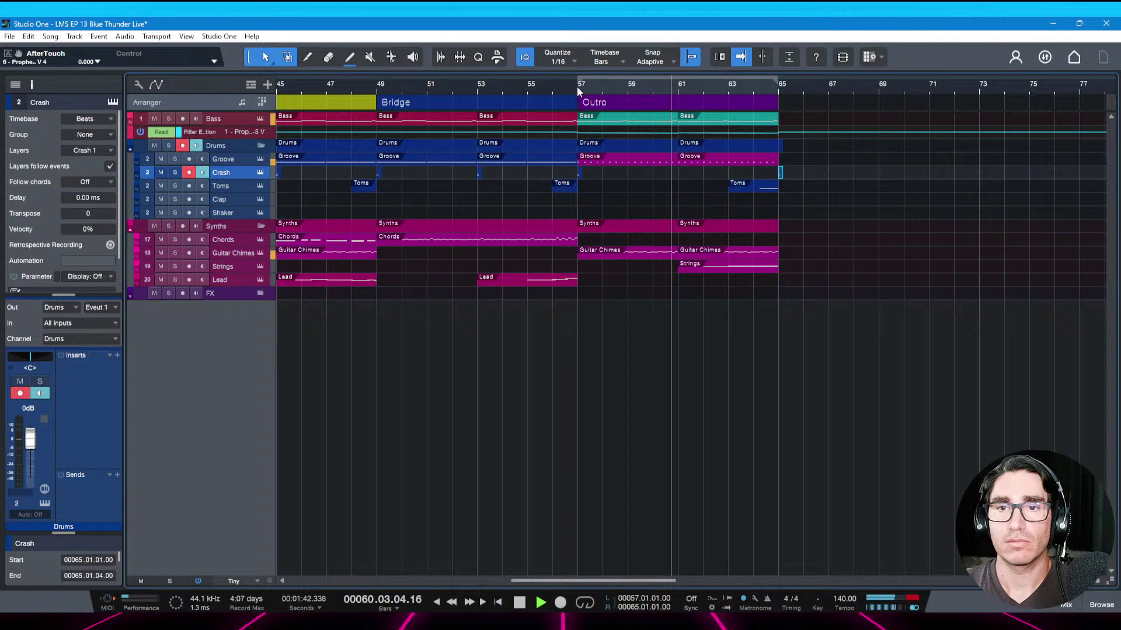
Create a half-bar event on the Toms track just before bar 61 and save the song
drag(665, 185, 678, 185)
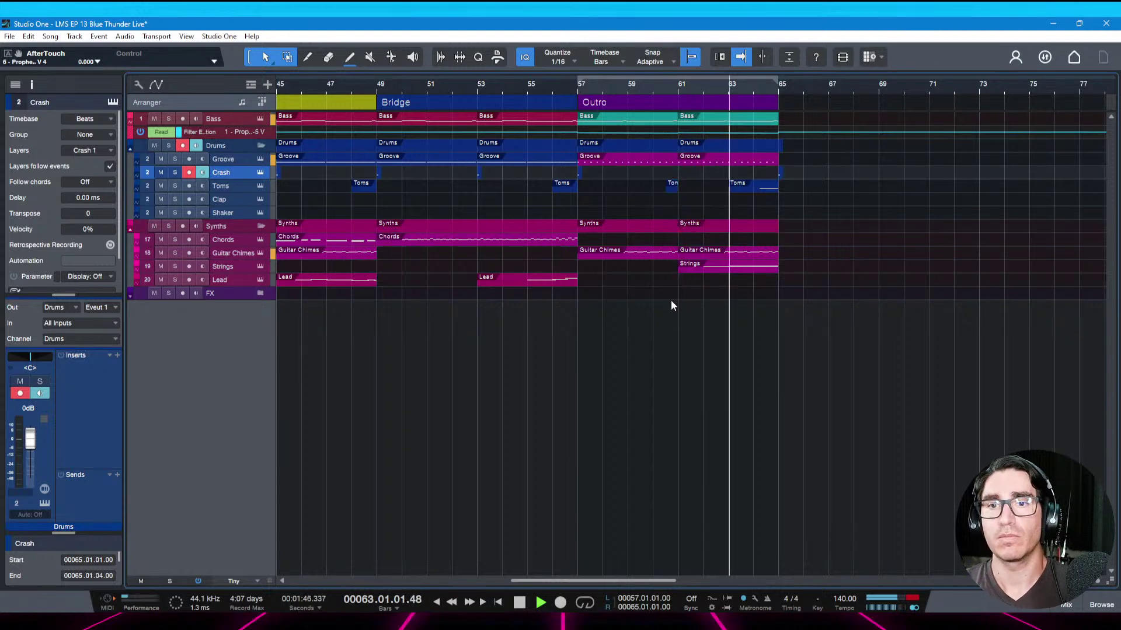
key(ctrl+s)
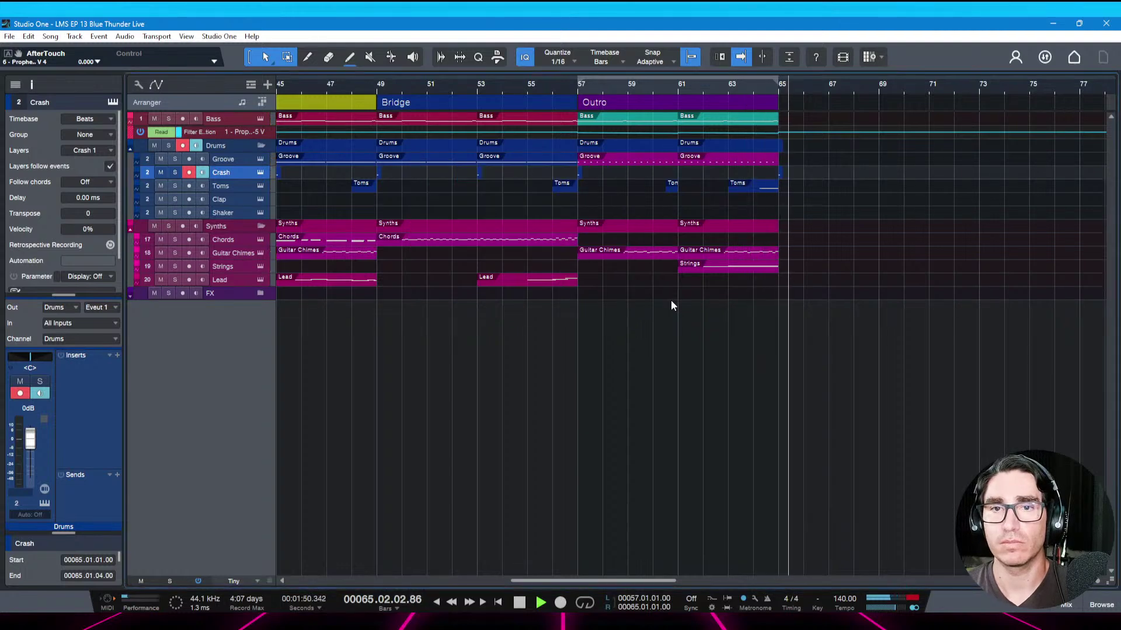
key(space)
Turn on looping over the Outro section and play it back from bar 57
click(645, 105)
key(slash)
key(space)
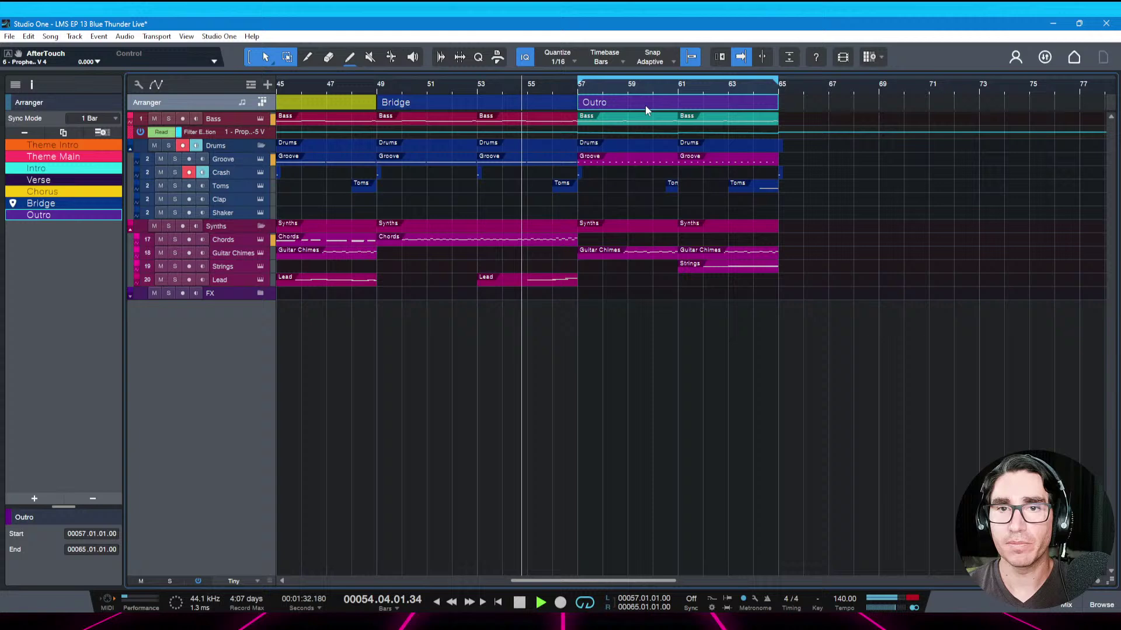
scroll(663, 104, up, 2)
key(KP_1)
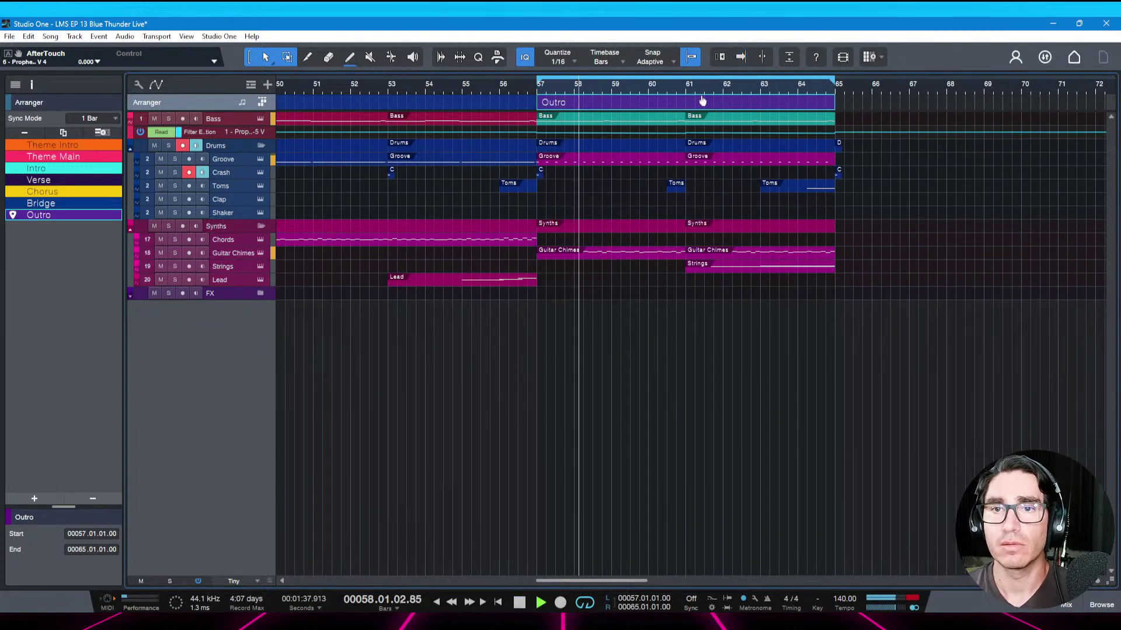
scroll(702, 98, up, 2)
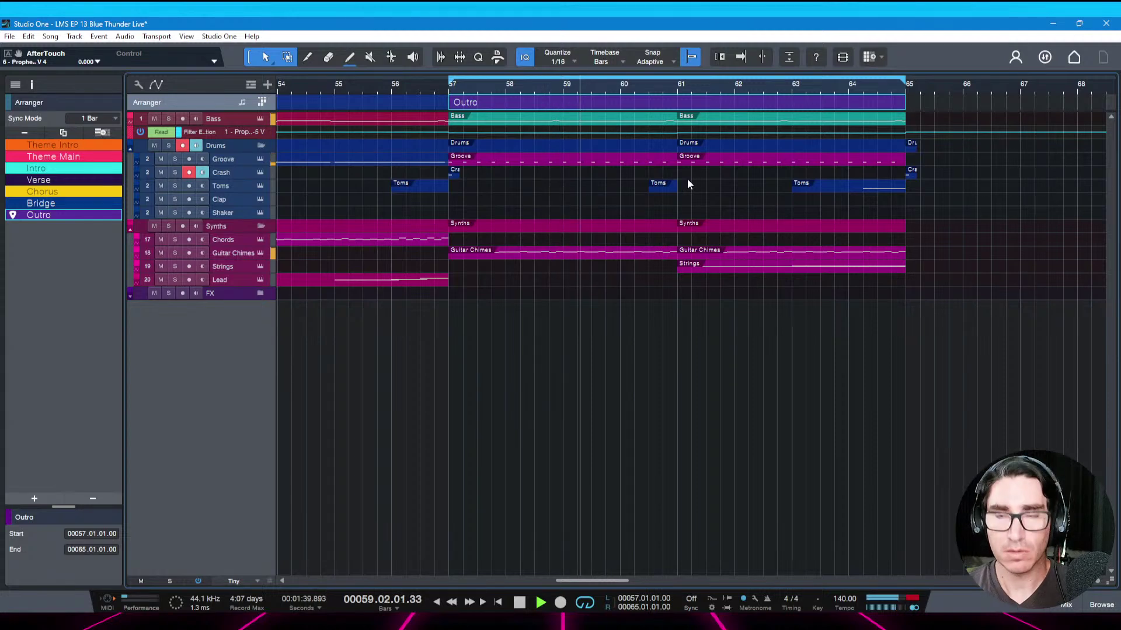
key(f)
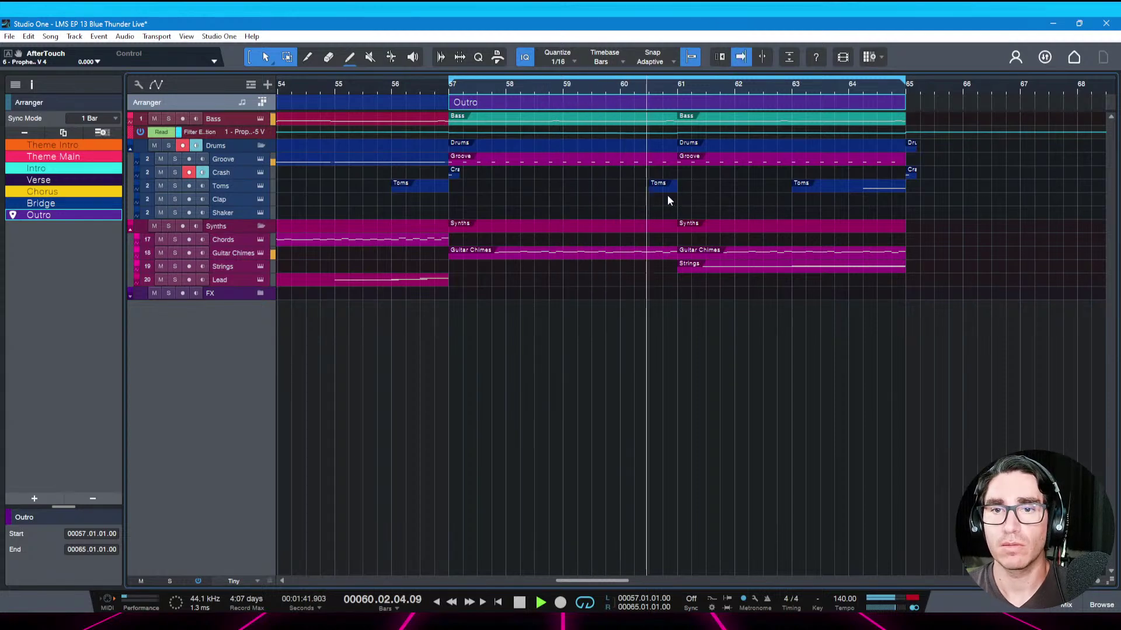
key(space)
In the new Toms event, set Quantize to 1/16 and enter four Tom 1 notes followed by three Tom 2 notes
double_click(665, 188)
key(space)
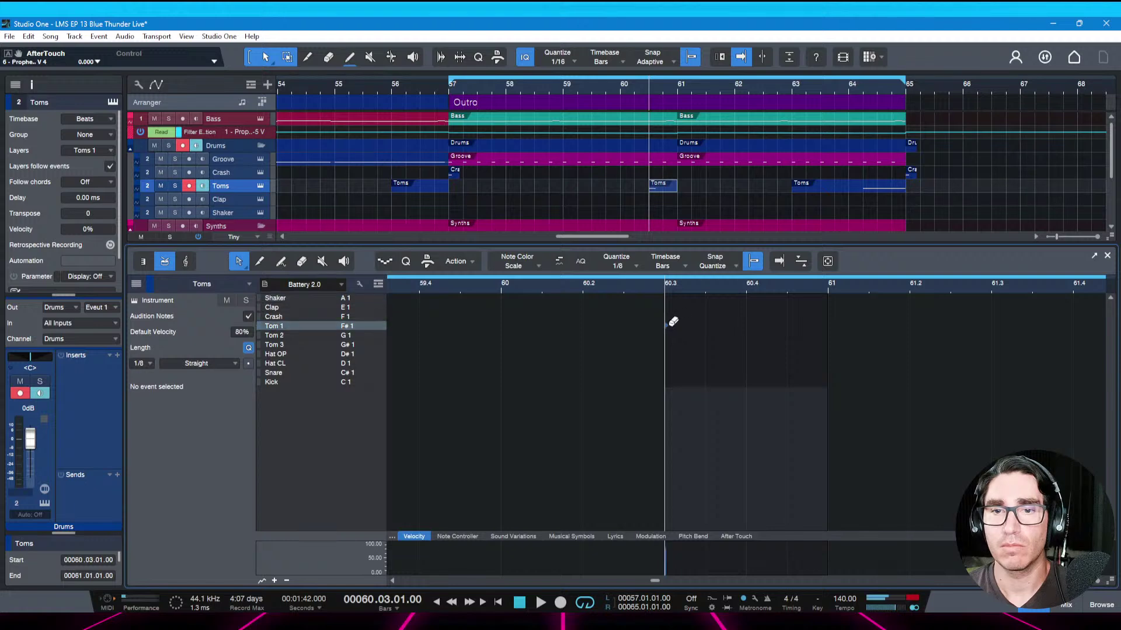
click(643, 266)
click(723, 291)
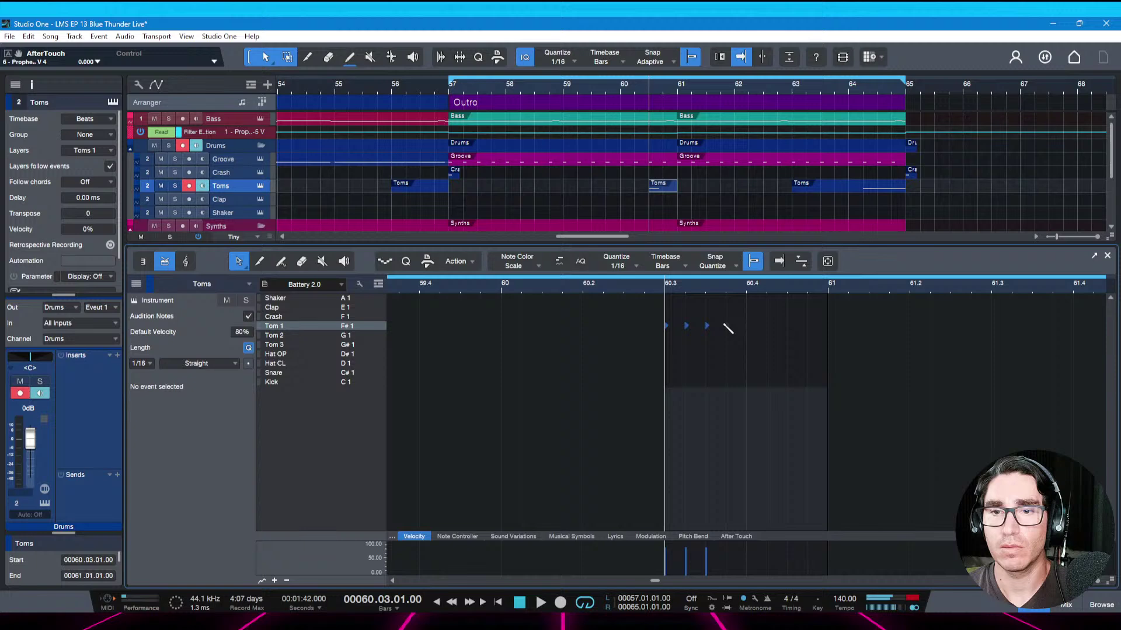
click(754, 336)
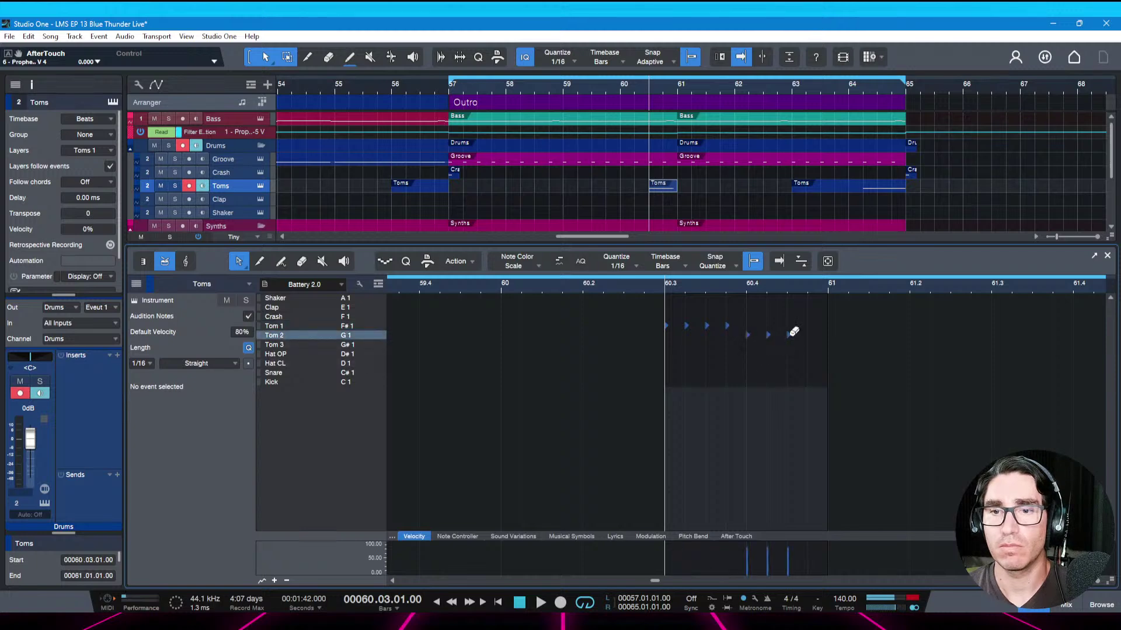
Audition the new tom fill by playing the Outro from the middle of bar 59
key(space)
key(space)
click(589, 93)
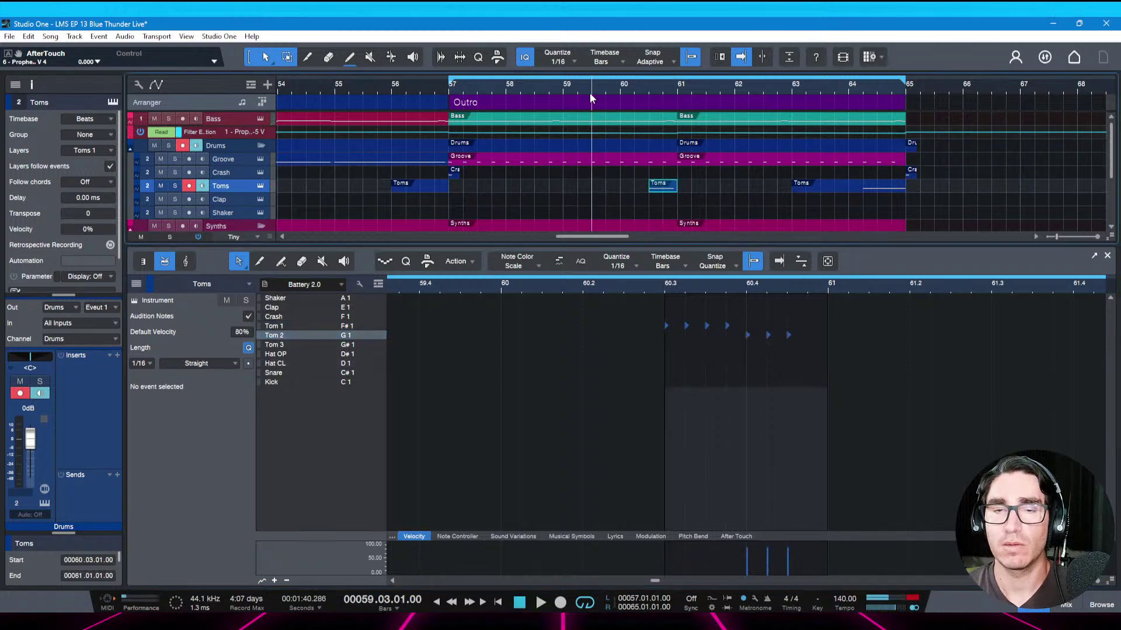
key(space)
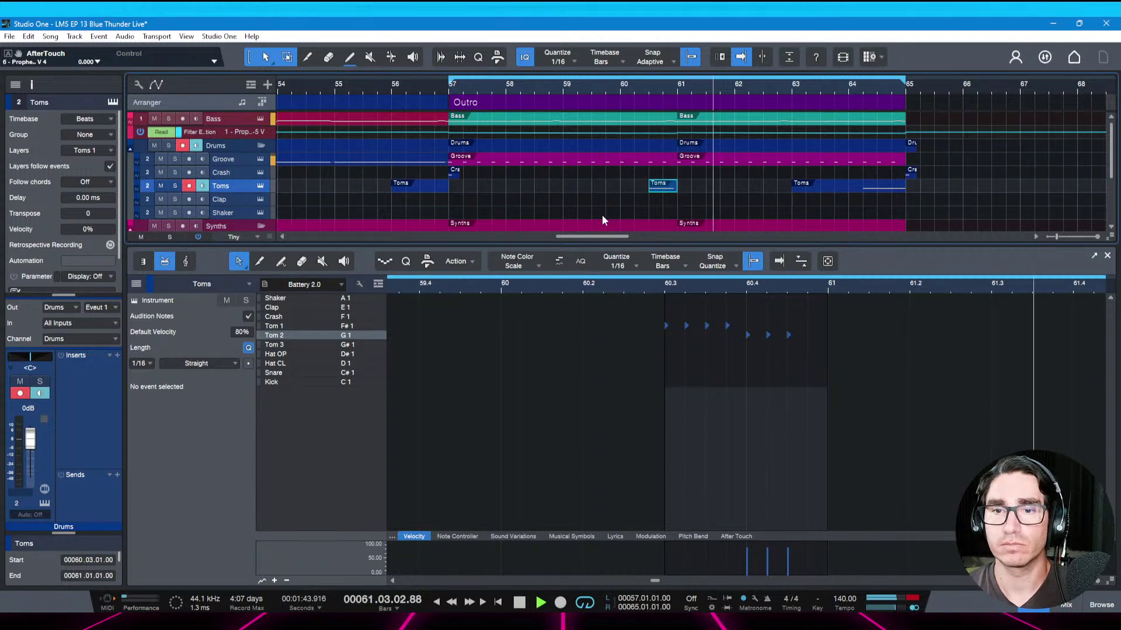
key(space)
key(space)
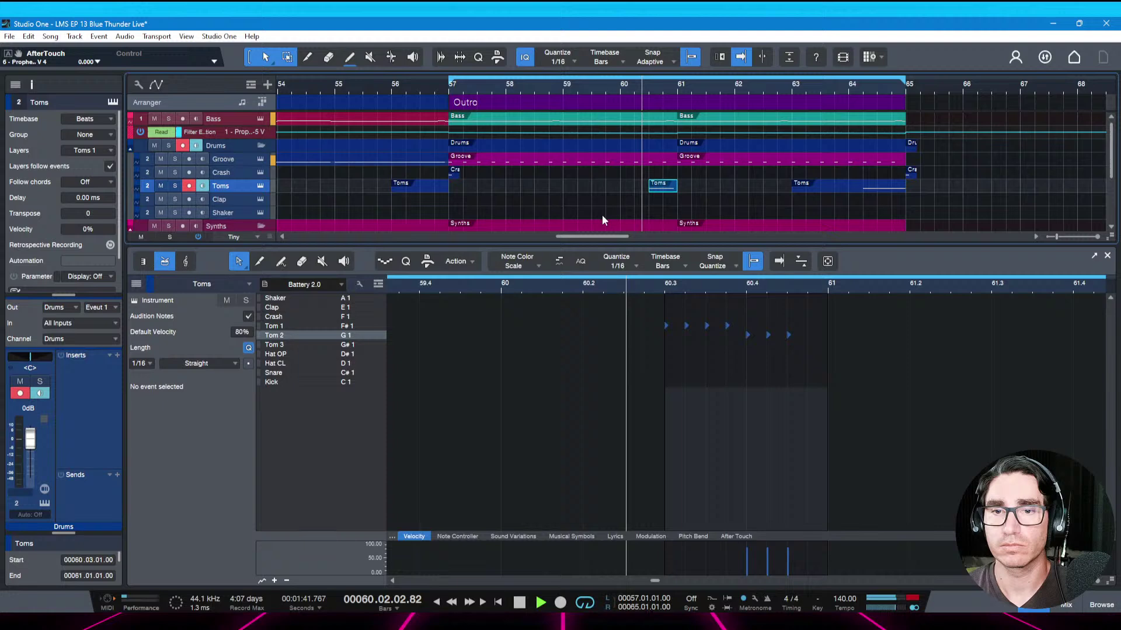
key(space)
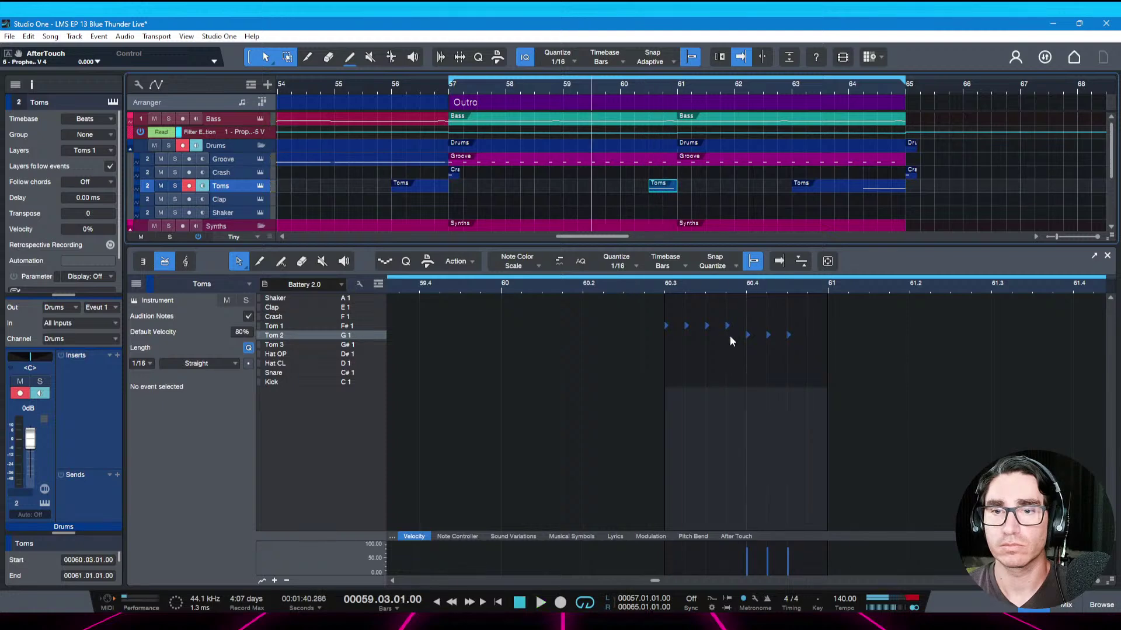
Delete the four Tom 1 notes, move the three Tom 2 notes up to Tom 1 and audition the fill
drag(735, 327, 657, 324)
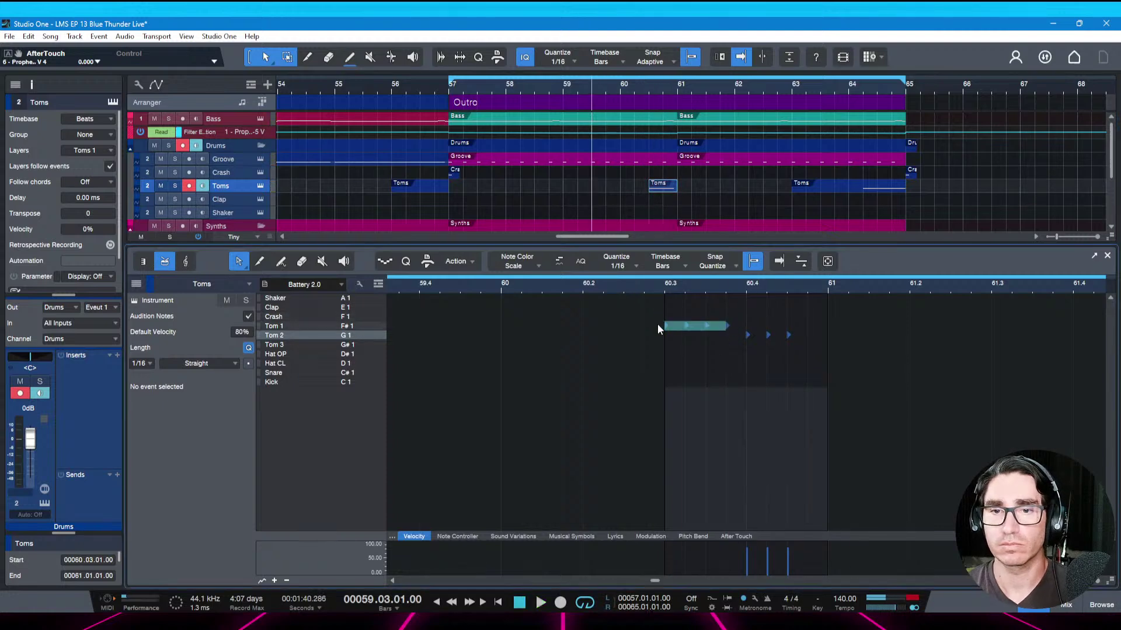
key(Delete)
drag(742, 331, 795, 343)
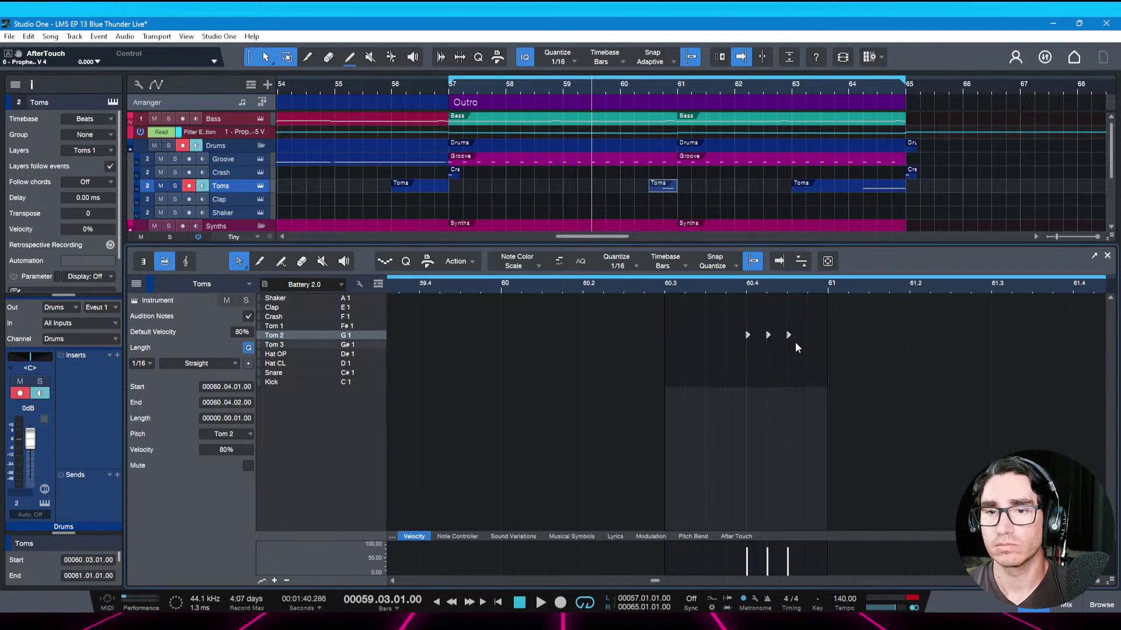
key(Up)
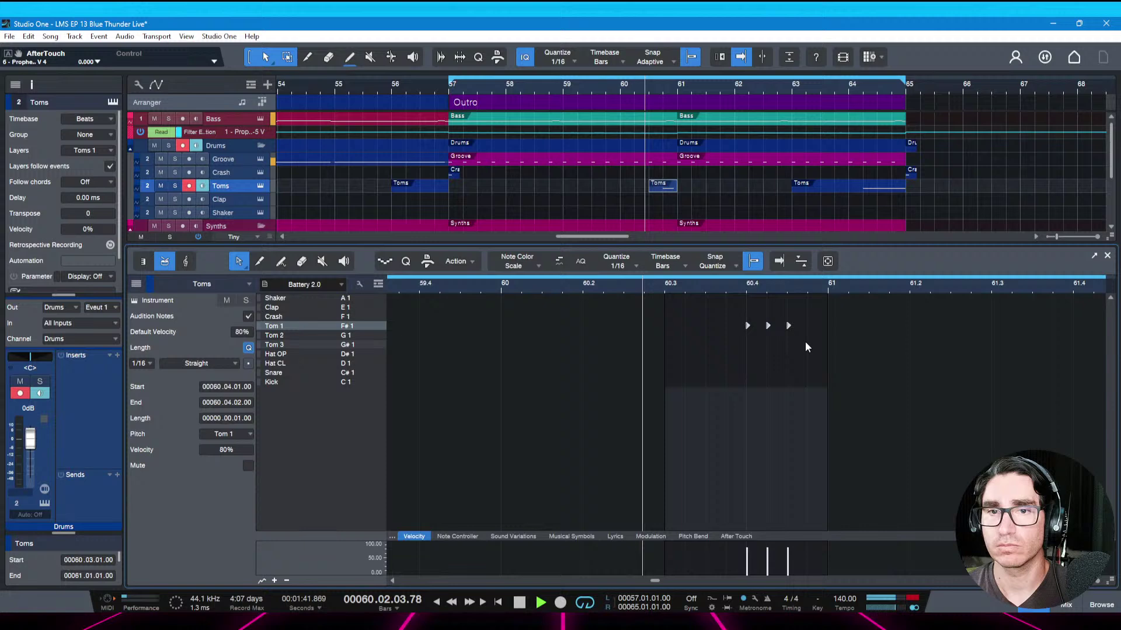
key(space)
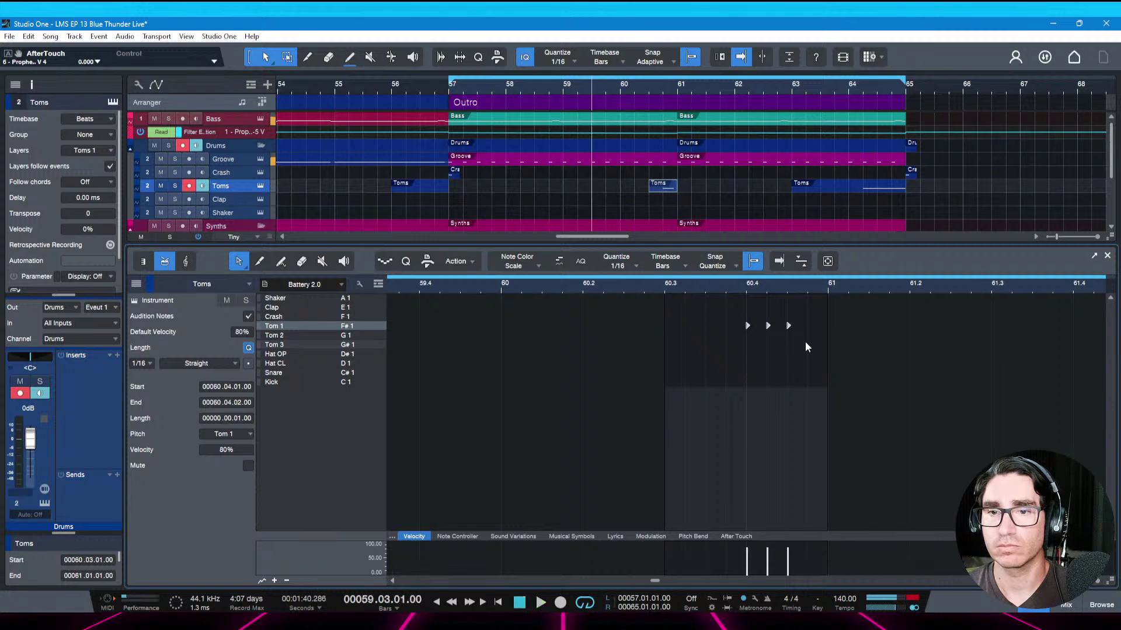
key(space)
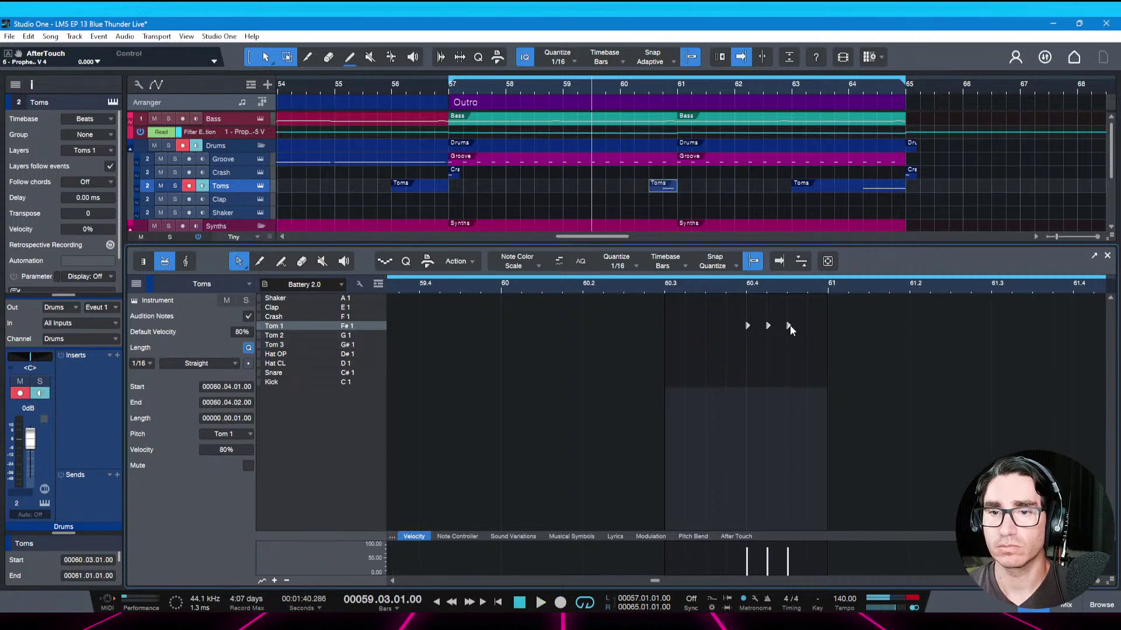
Lower the fill's third note to Tom 2, add a fourth note on Tom 3, then close the note editor and save
click(789, 325)
key(Down)
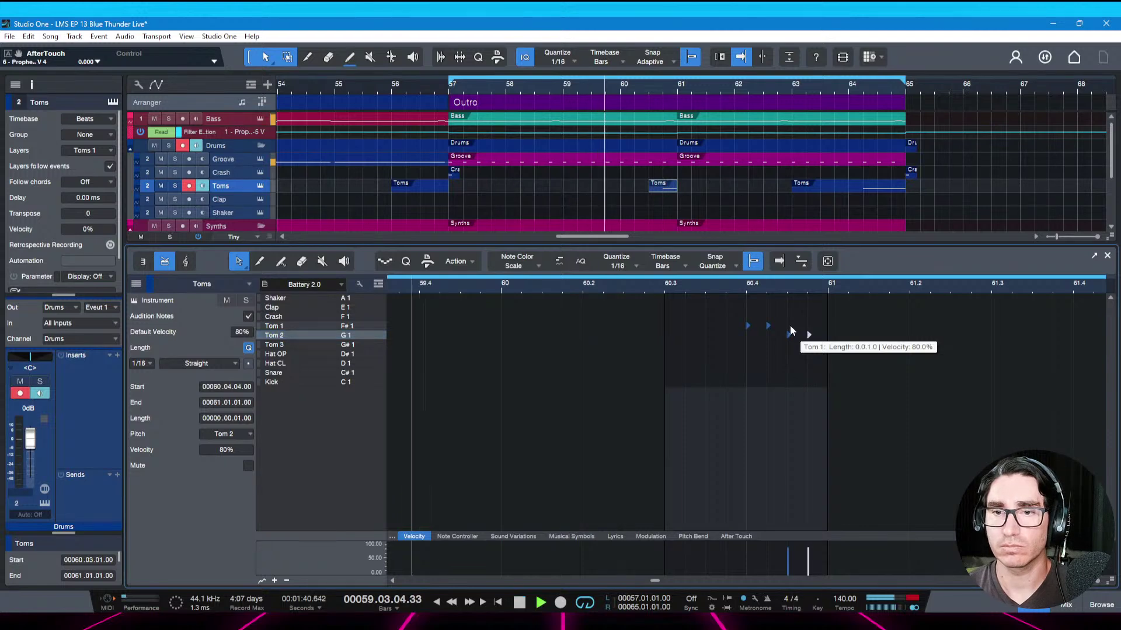
key(Down)
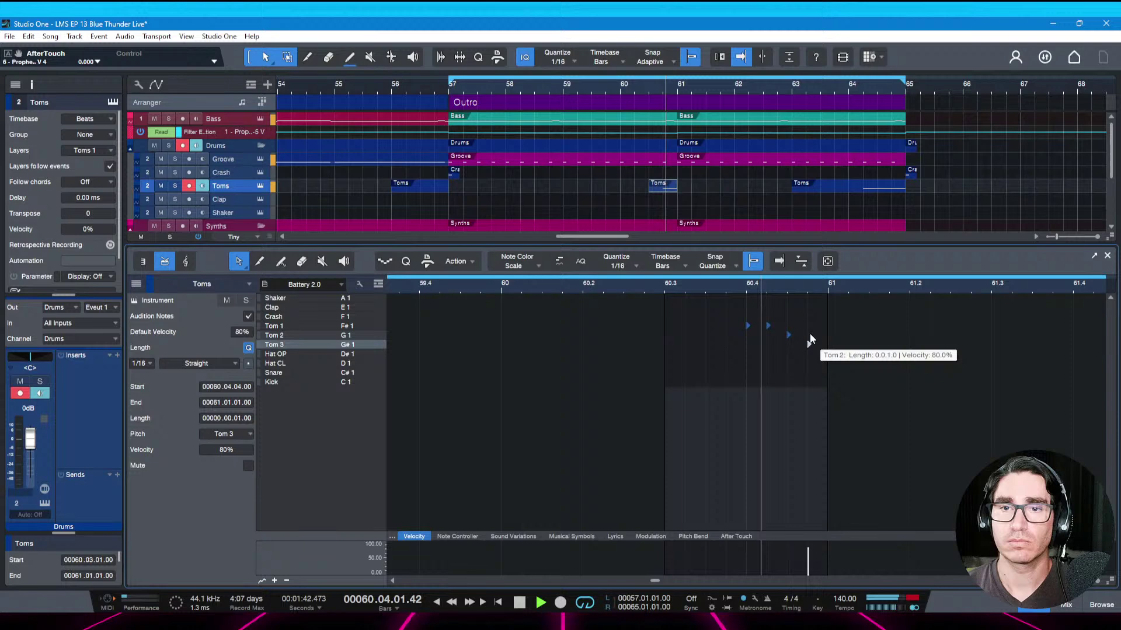
key(ctrl+s)
key(space)
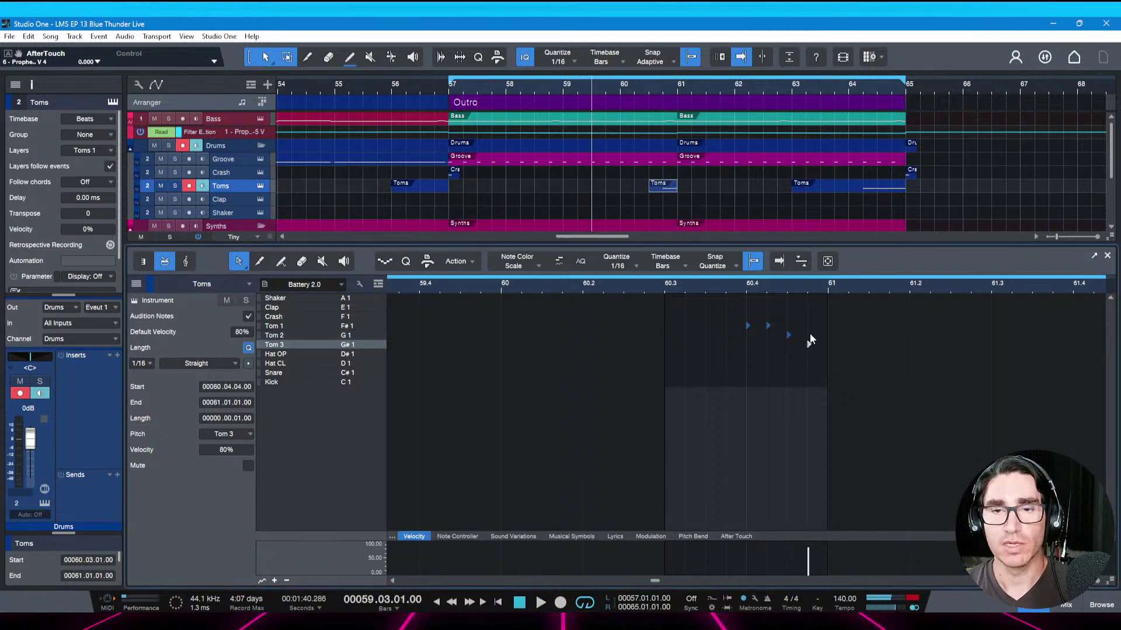
key(F2)
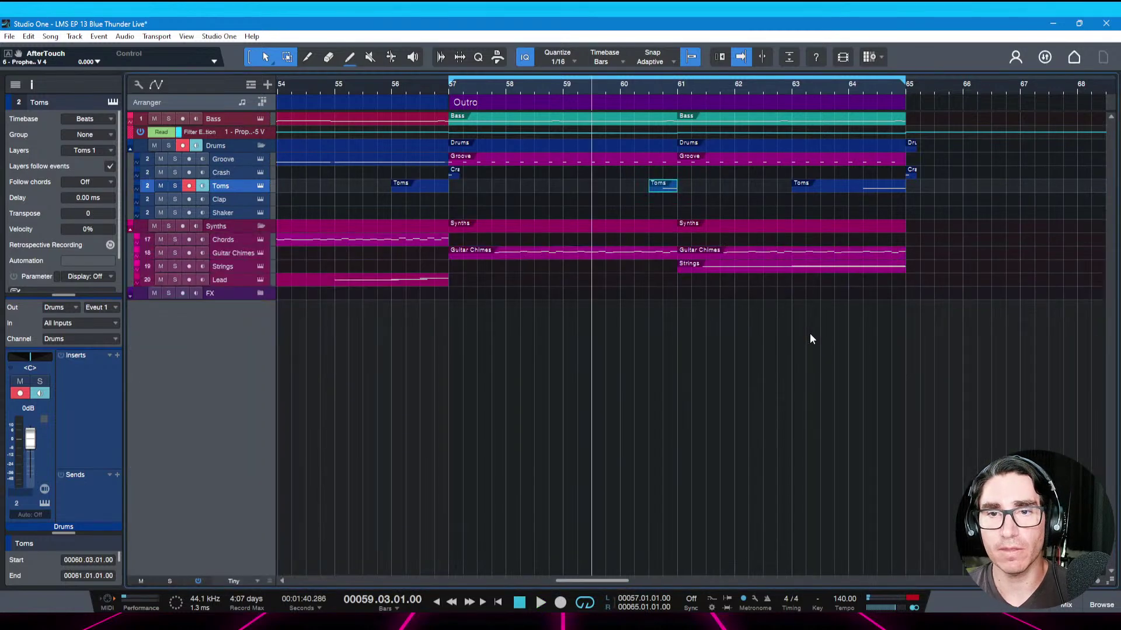
key(ctrl+s)
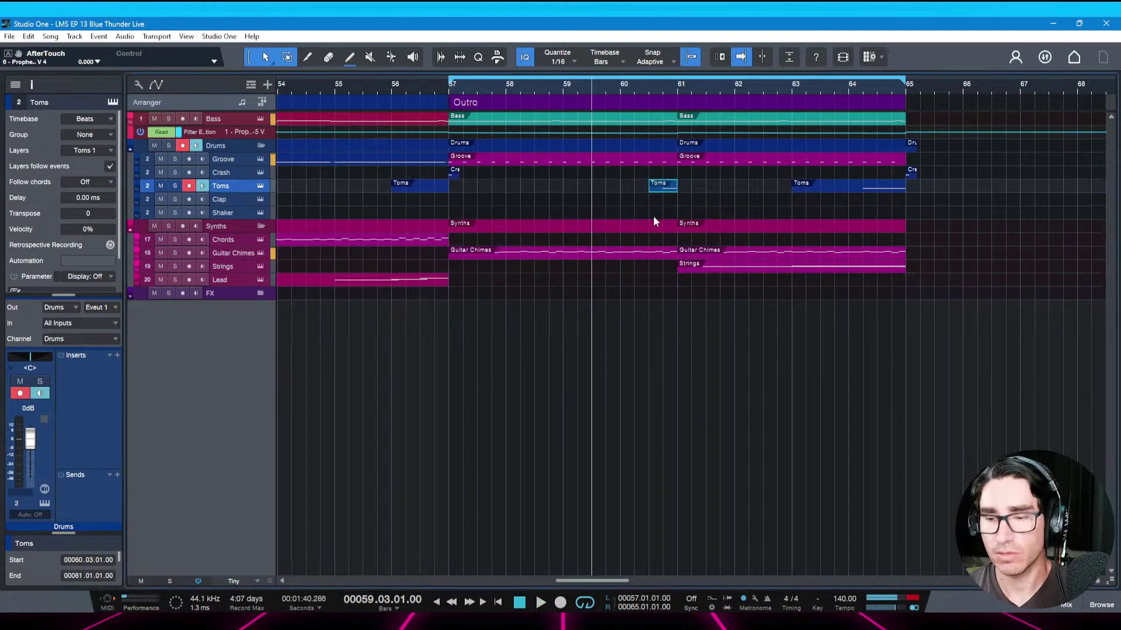
Play back the Outro from bar 57 with the revised tom fill
key(KP_1)
key(space)
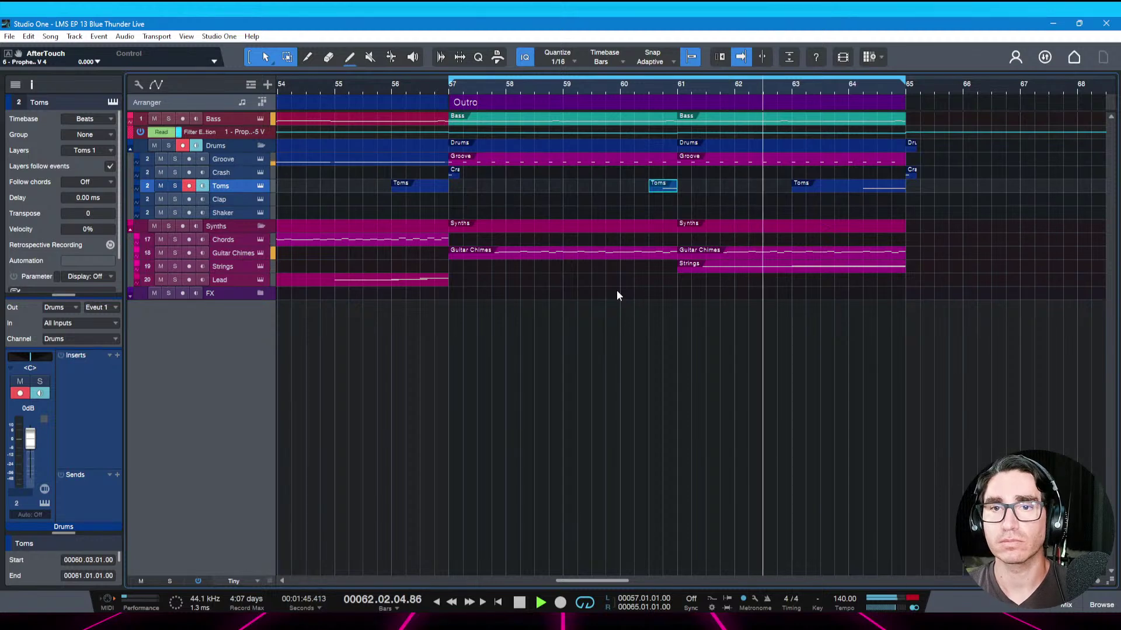
scroll(692, 88, down, 4)
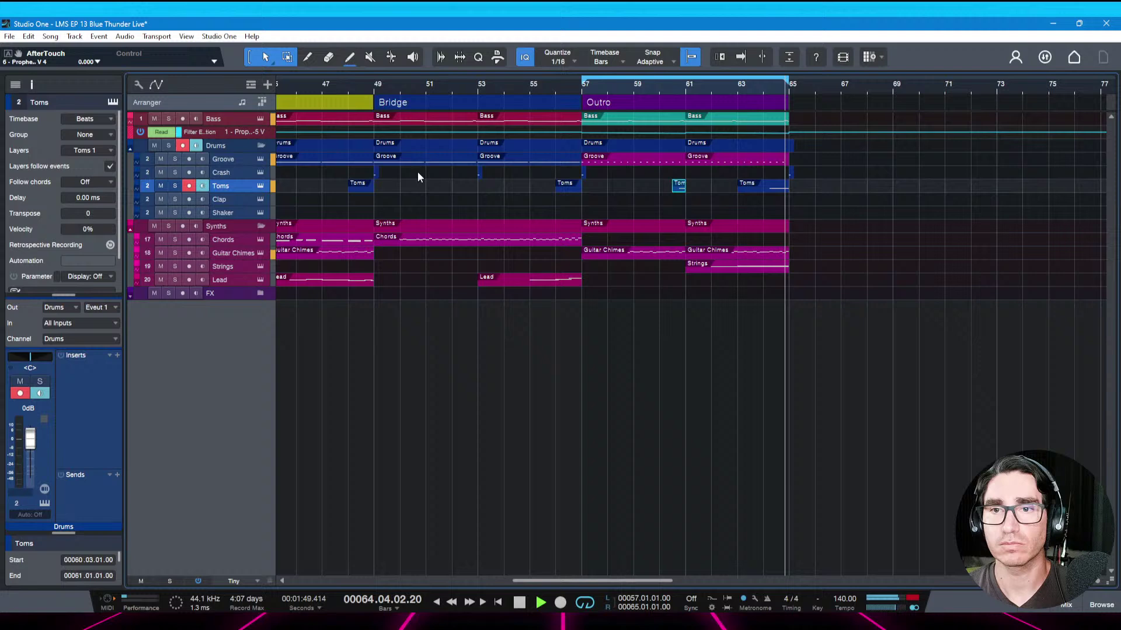
key(space)
Enlarge the Bass track's filter envelope automation lane and play the Outro from bar 57 to check its curve
click(232, 128)
drag(233, 138, 235, 241)
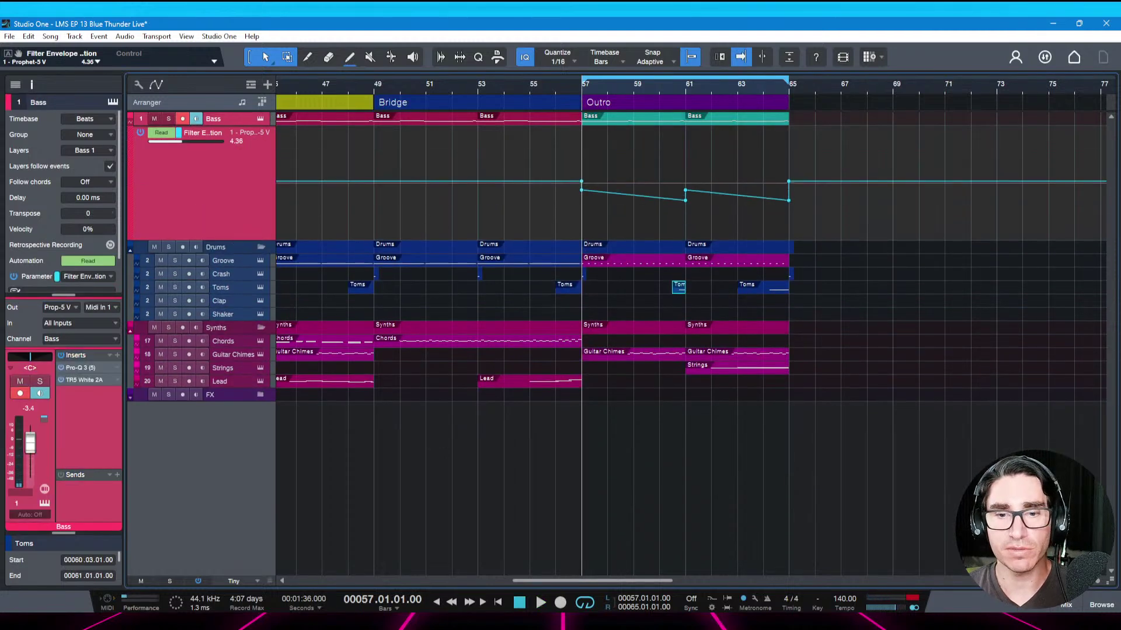
key(space)
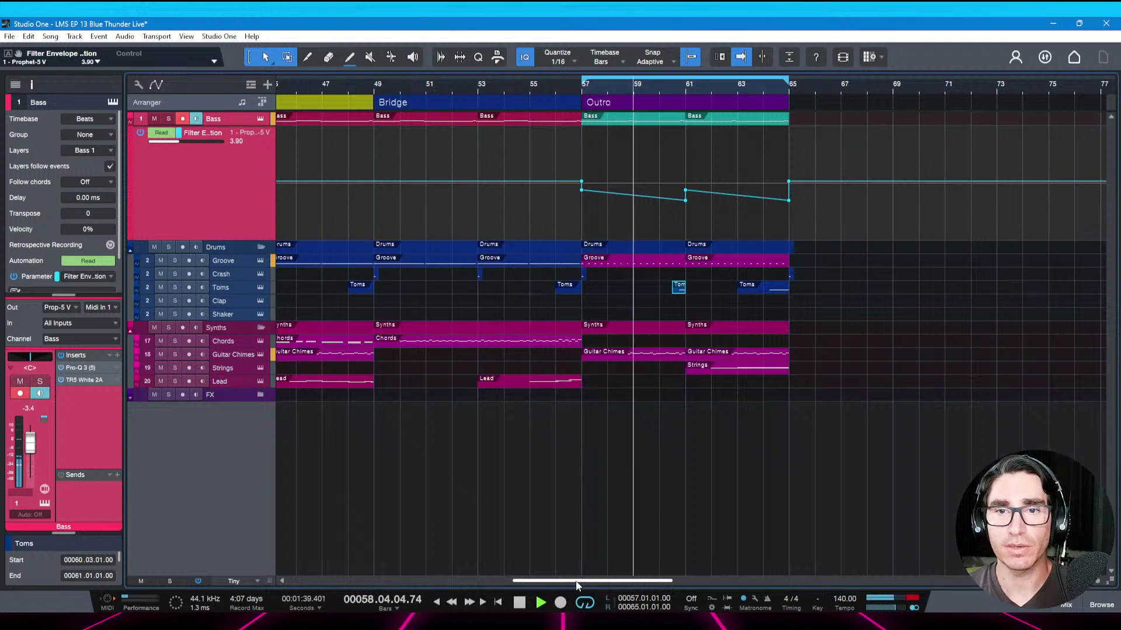
Reshape the Outro's bass filter automation into one dip by removing the upper point at bar 61 and lowering the remaining one
key(space)
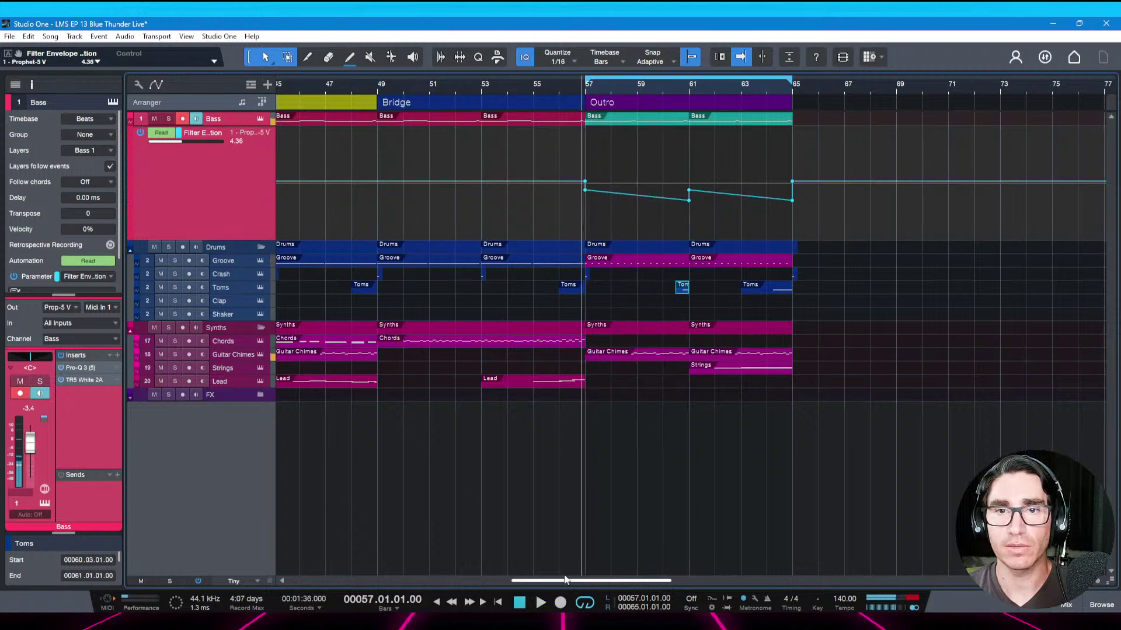
drag(576, 581, 315, 581)
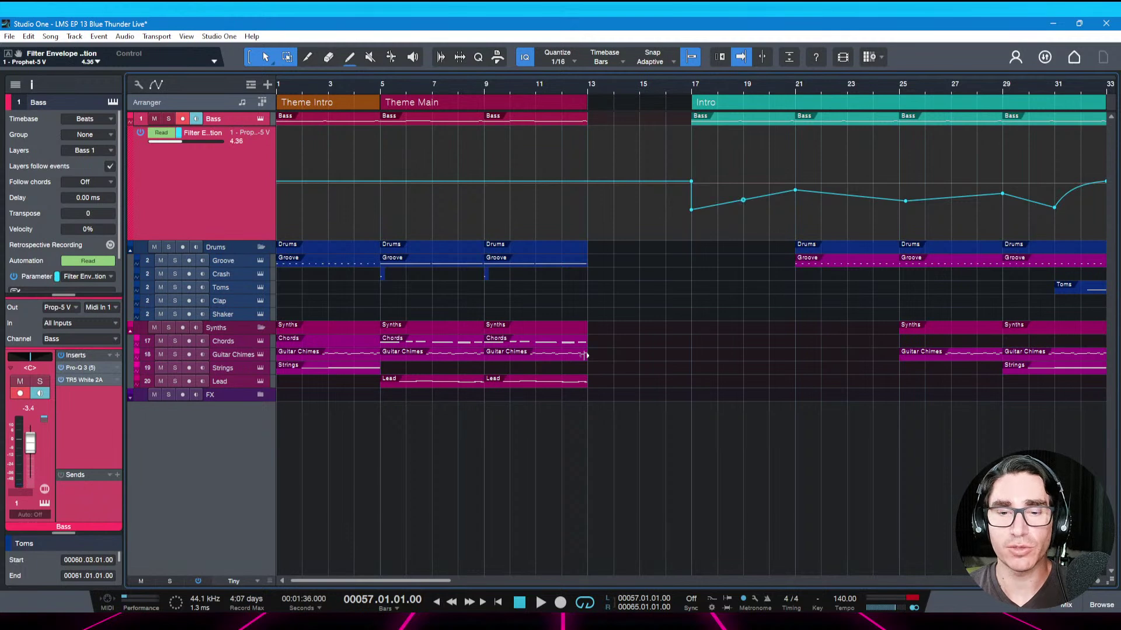
drag(435, 580, 654, 502)
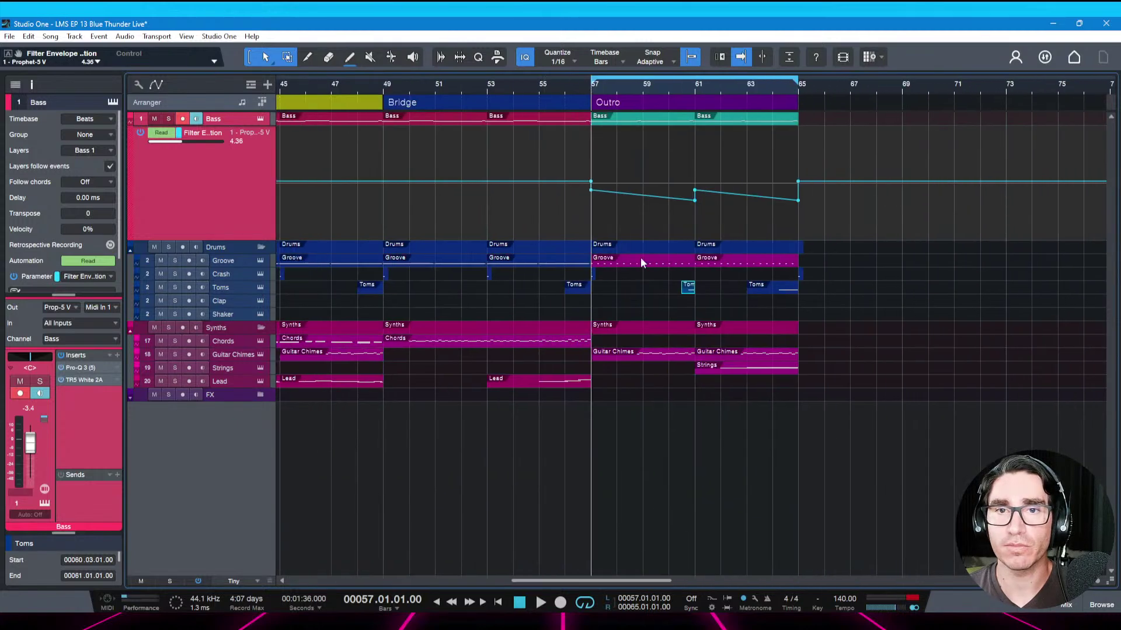
drag(571, 87, 591, 75)
drag(548, 577, 508, 559)
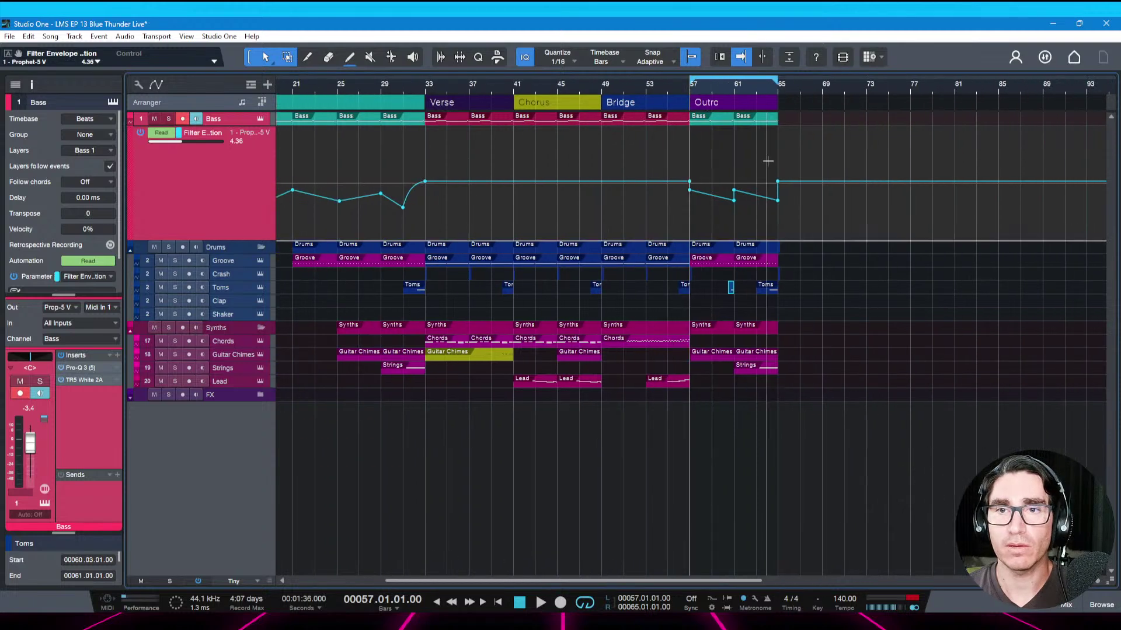
drag(757, 88, 696, 217)
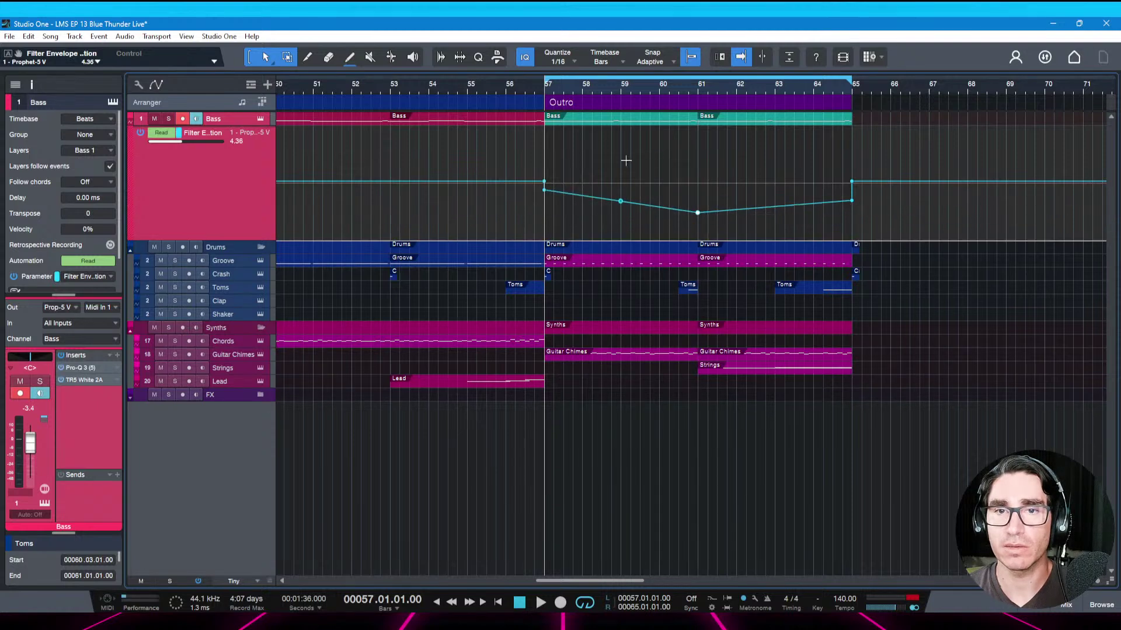
During Outro playback, adjust the filter curve between bars 57 and 61 and bow it upward between bars 61 and 65
key(space)
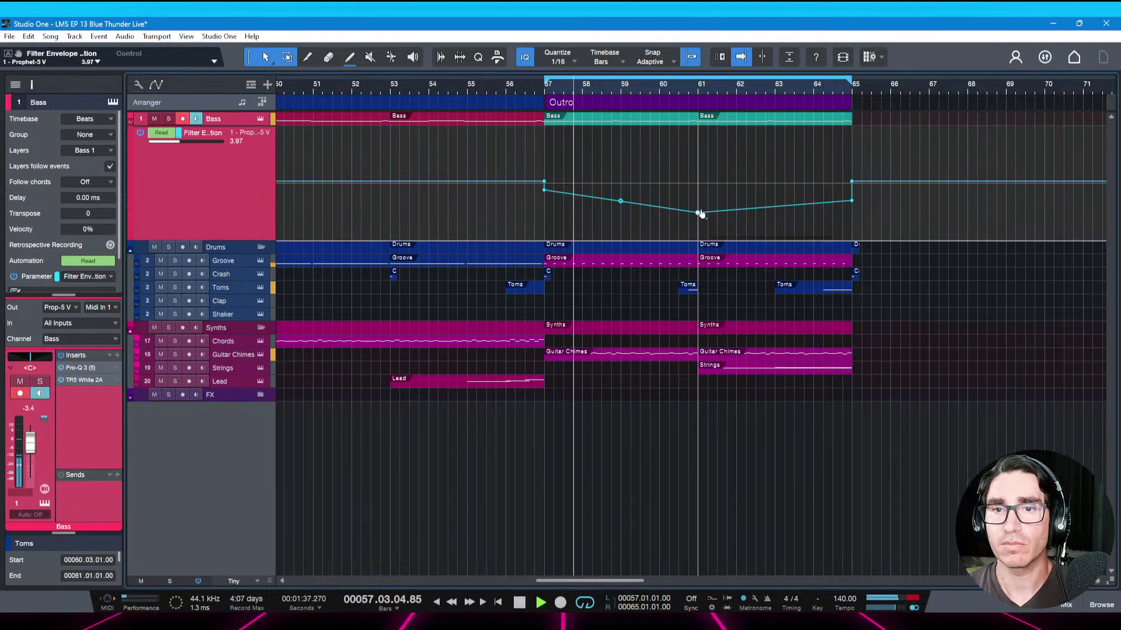
drag(619, 204, 621, 211)
key(ctrl+z)
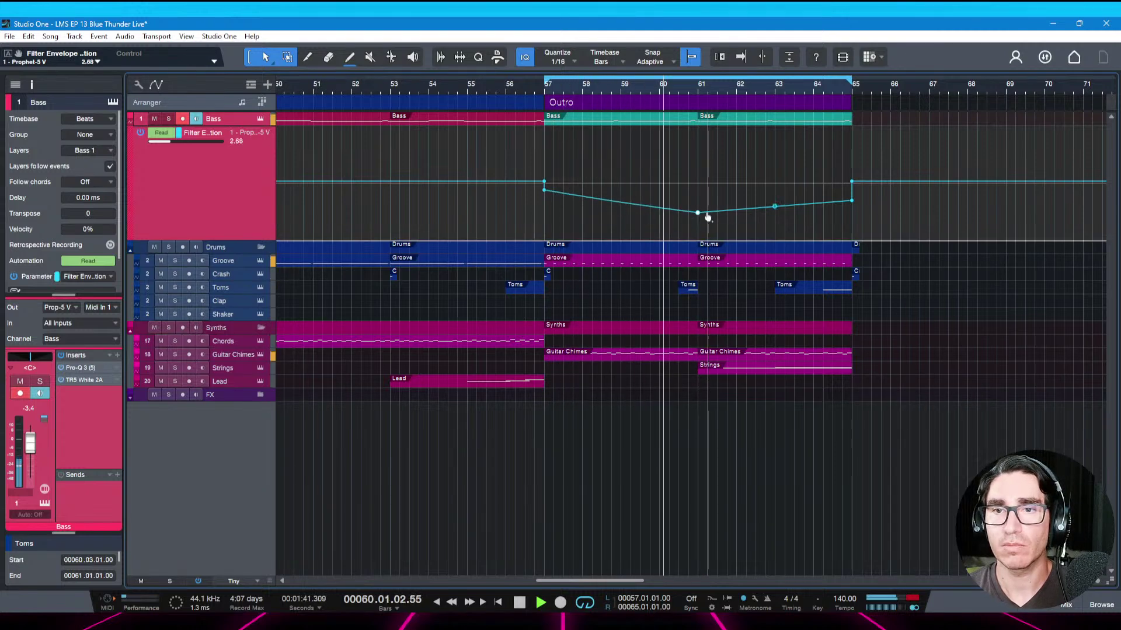
click(775, 206)
drag(776, 209, 779, 208)
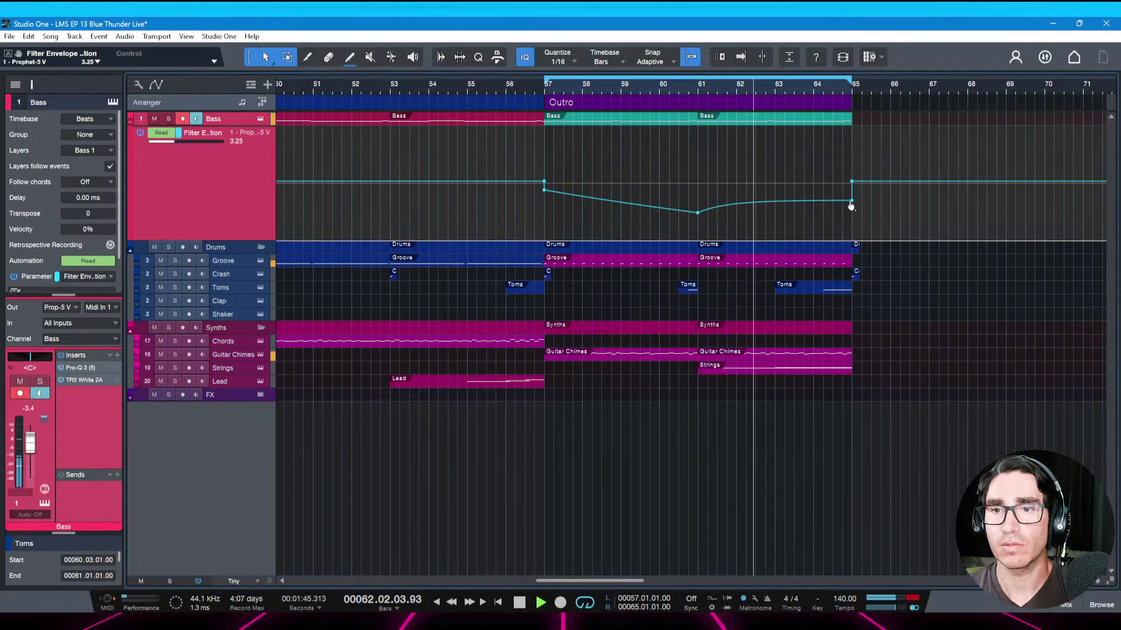
Raise the filter curve's end point at bar 65 near the baseline, add a slightly lower point at 64.4, and save
mouse_move(853, 206)
drag(854, 206, 852, 184)
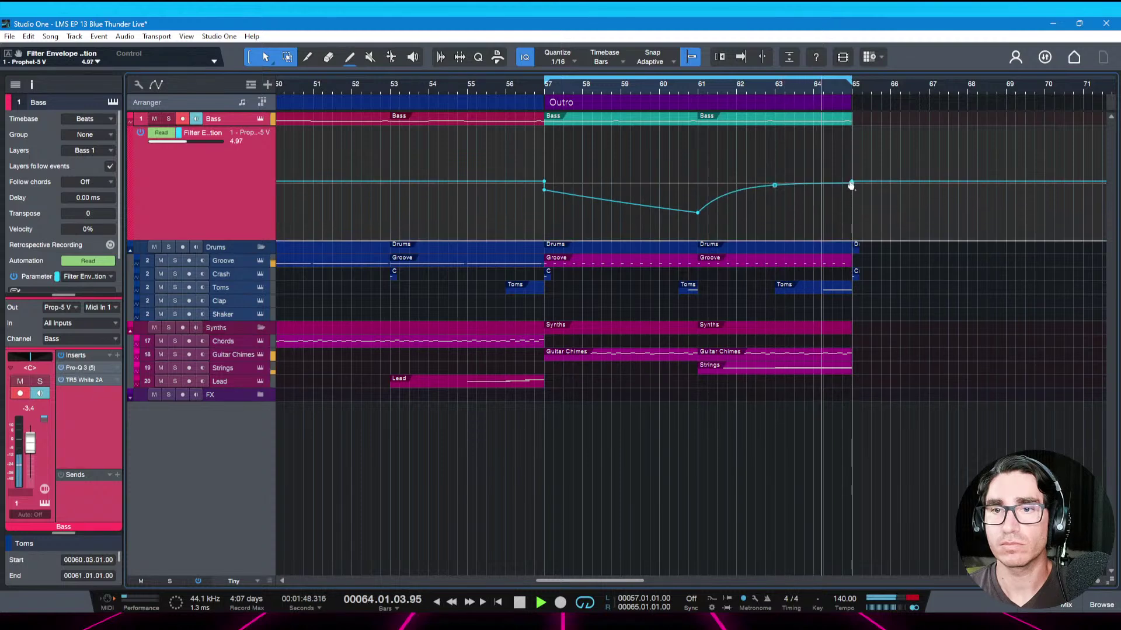
drag(774, 189, 843, 199)
click(769, 199)
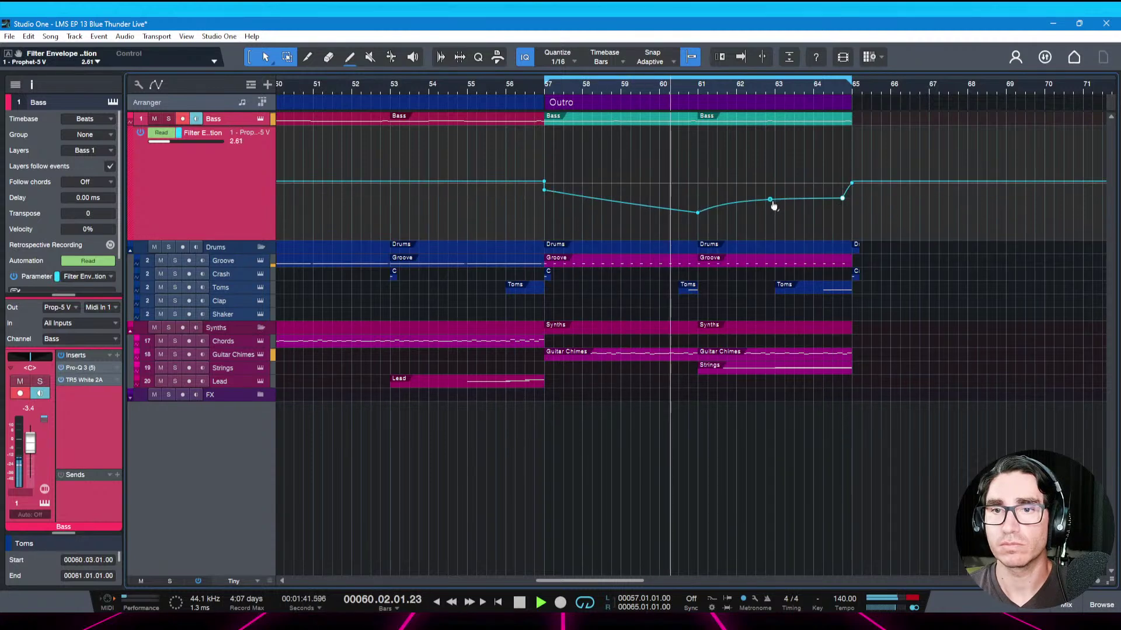
mouse_move(771, 200)
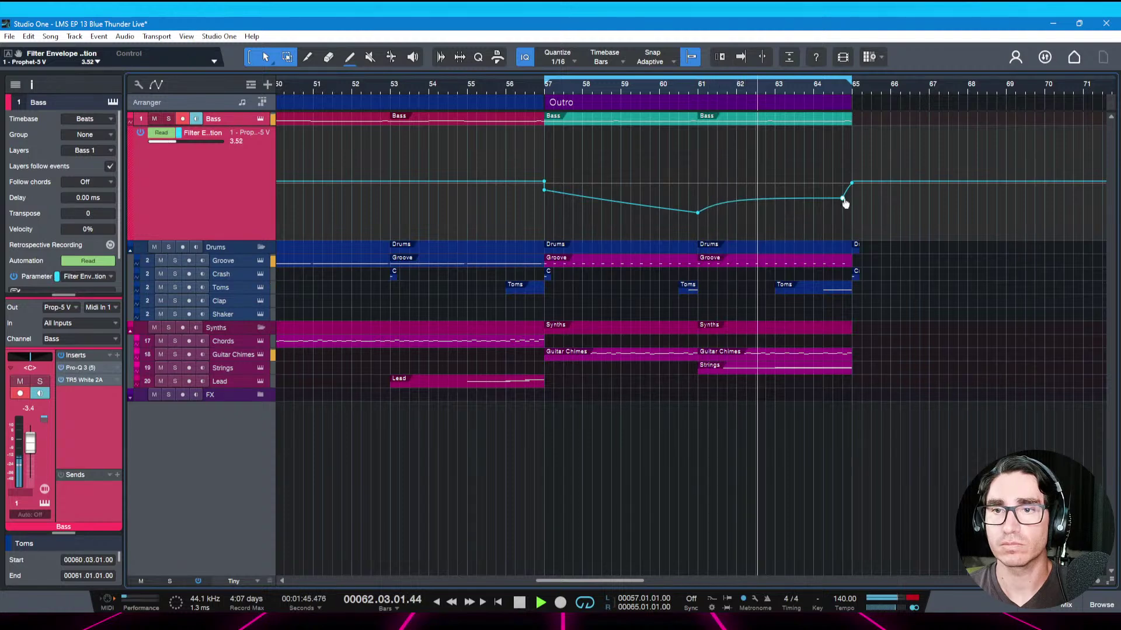
drag(846, 200, 839, 204)
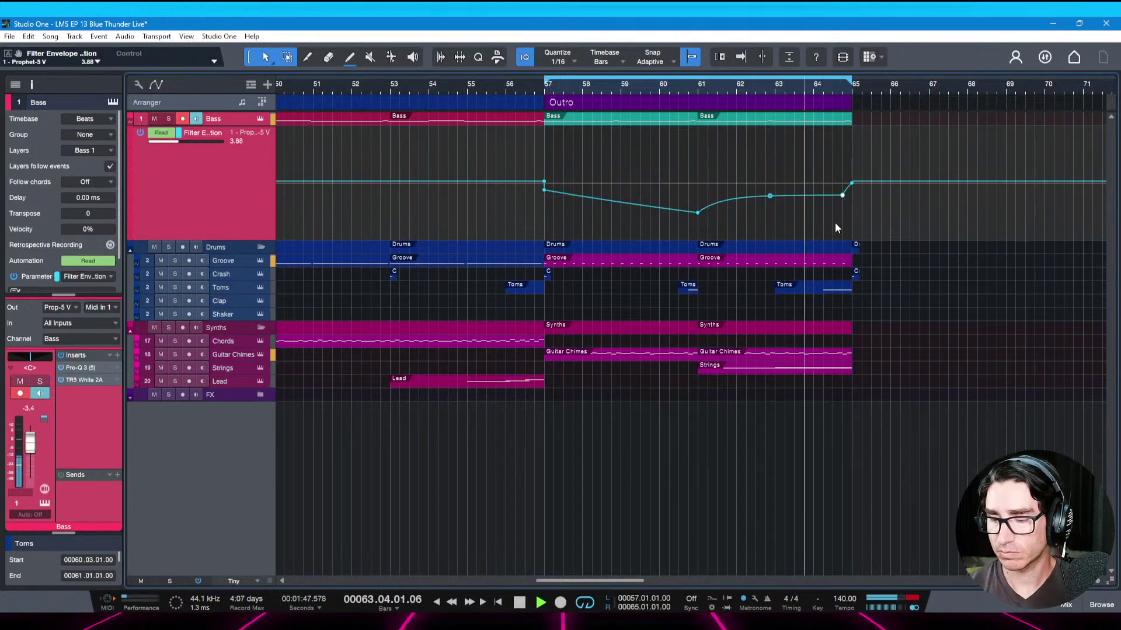
key(ctrl+s)
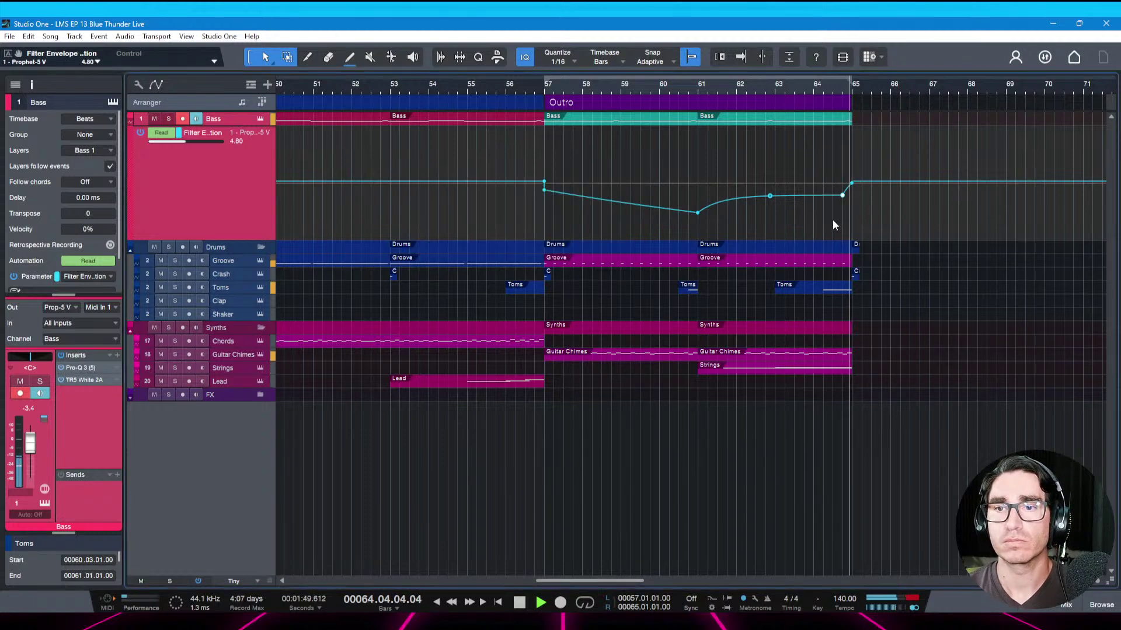
Raise the filter point at 64.4 to 4.05 and the bar 61 point slightly, sag the curve between bars 57 and 61, then save
key(space)
drag(845, 200, 844, 197)
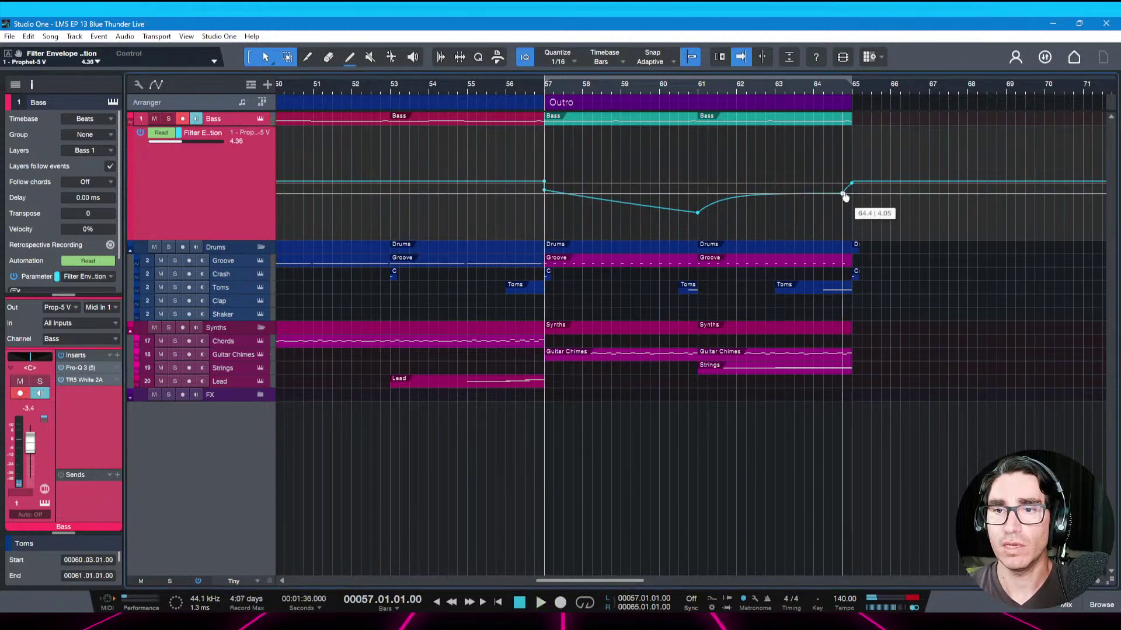
drag(702, 216, 701, 211)
click(620, 202)
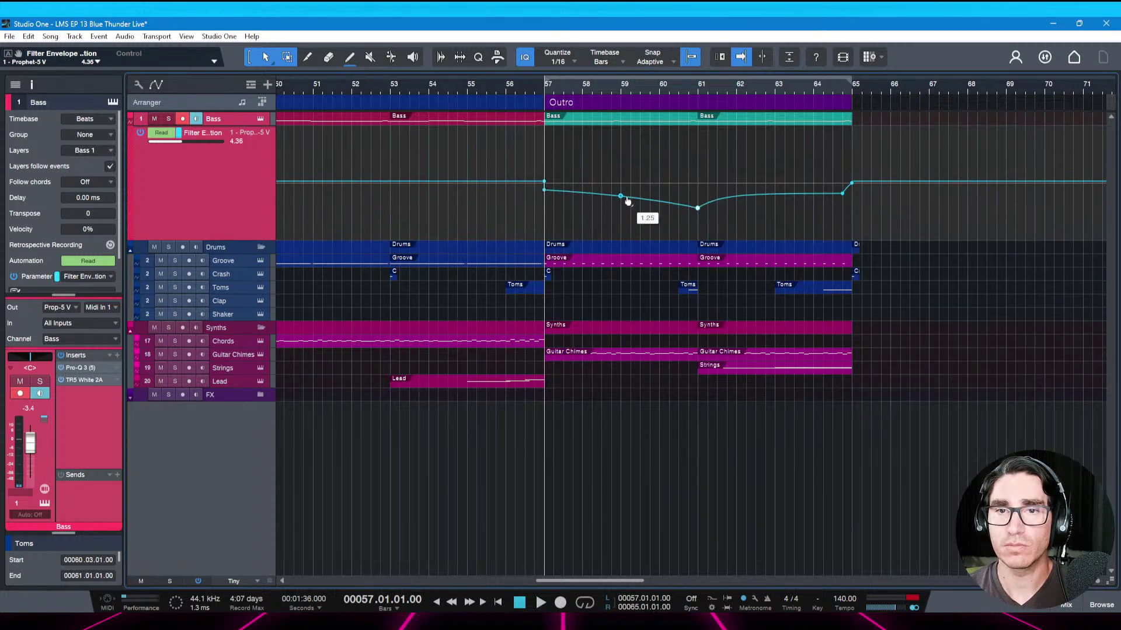
key(space)
key(ctrl+s)
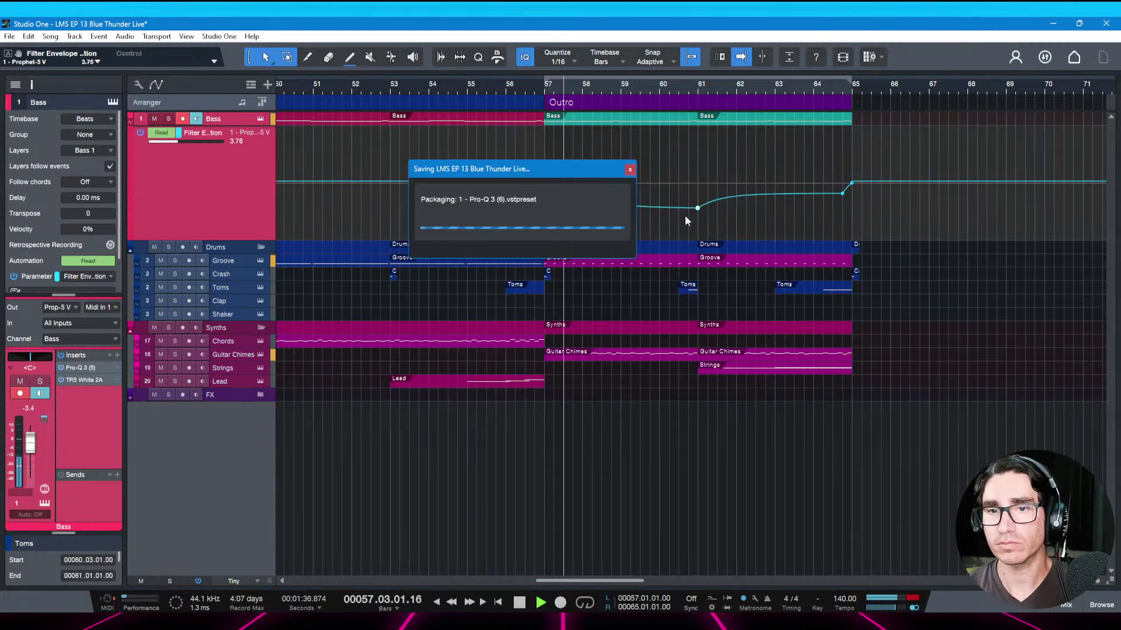
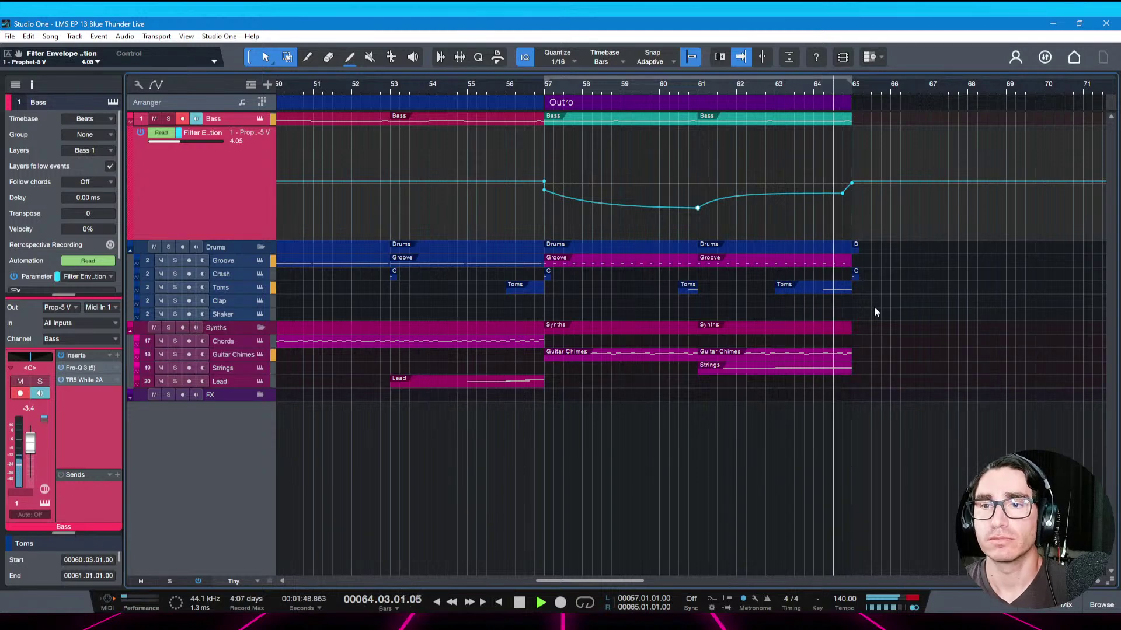
Move the last filter point earlier to about 64.2, round its ramp up to bar 65, save and play back the Outro
key(space)
drag(842, 195, 823, 193)
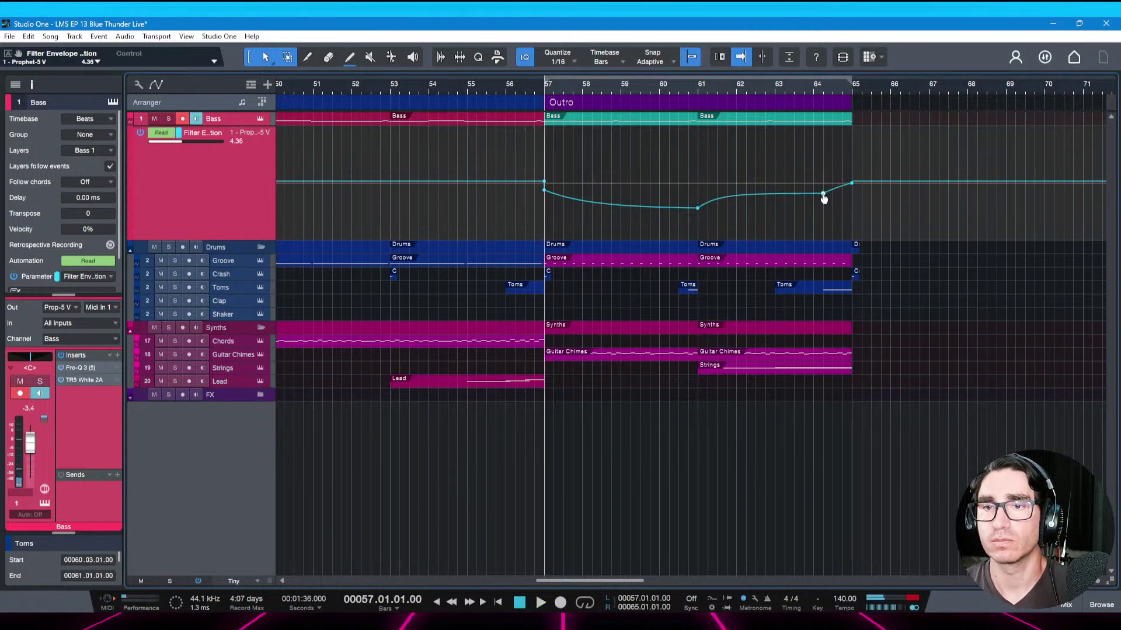
key(space)
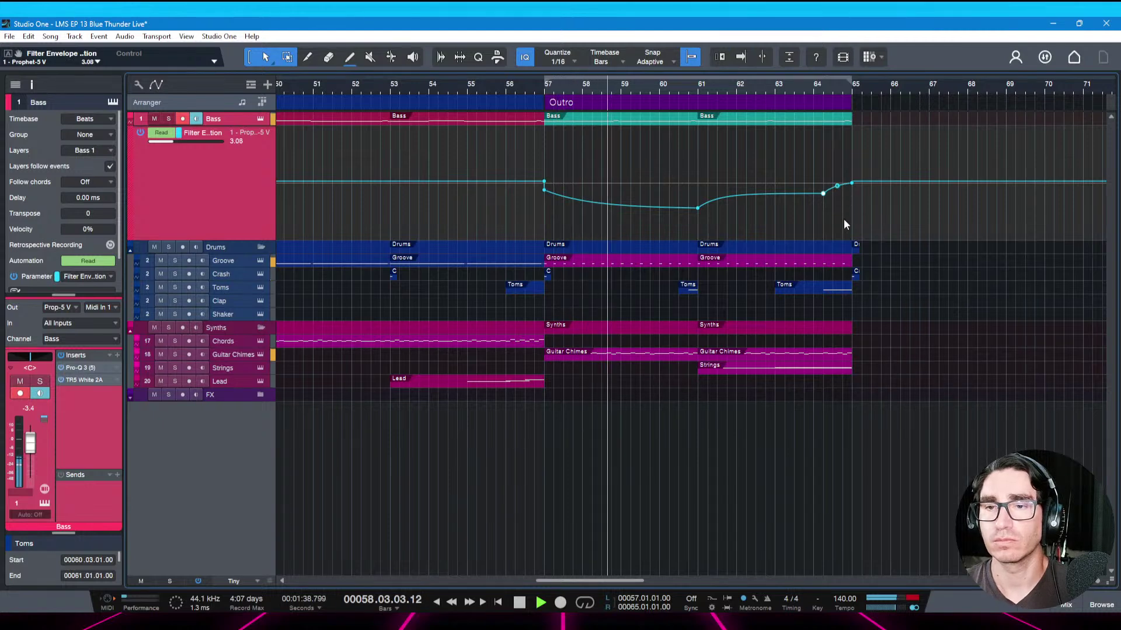
double_click(837, 185)
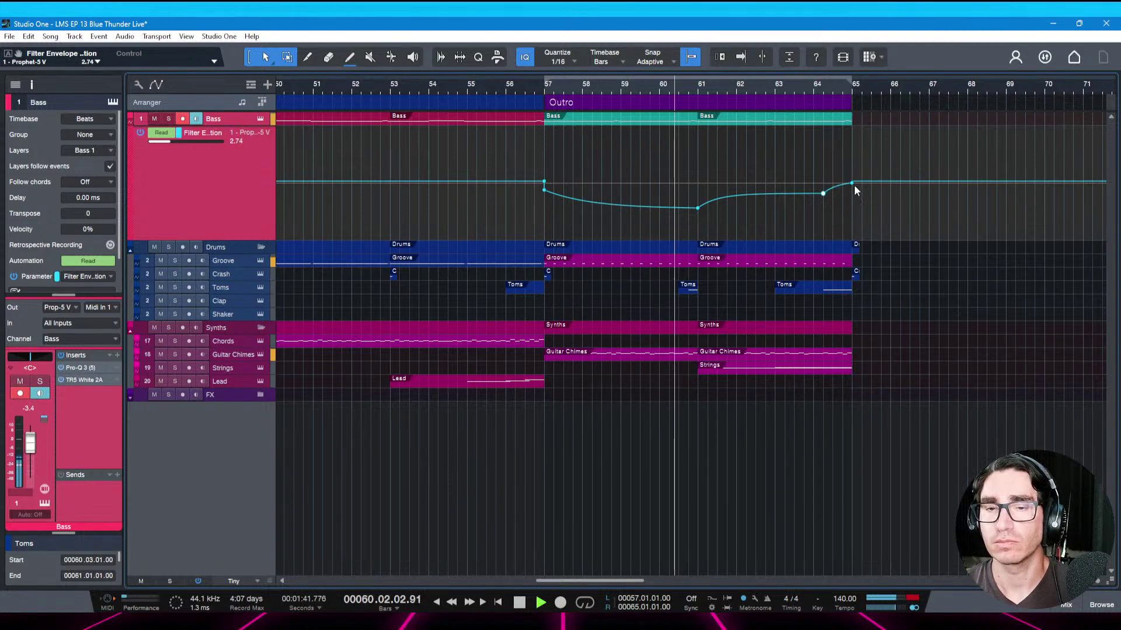
key(ctrl+s)
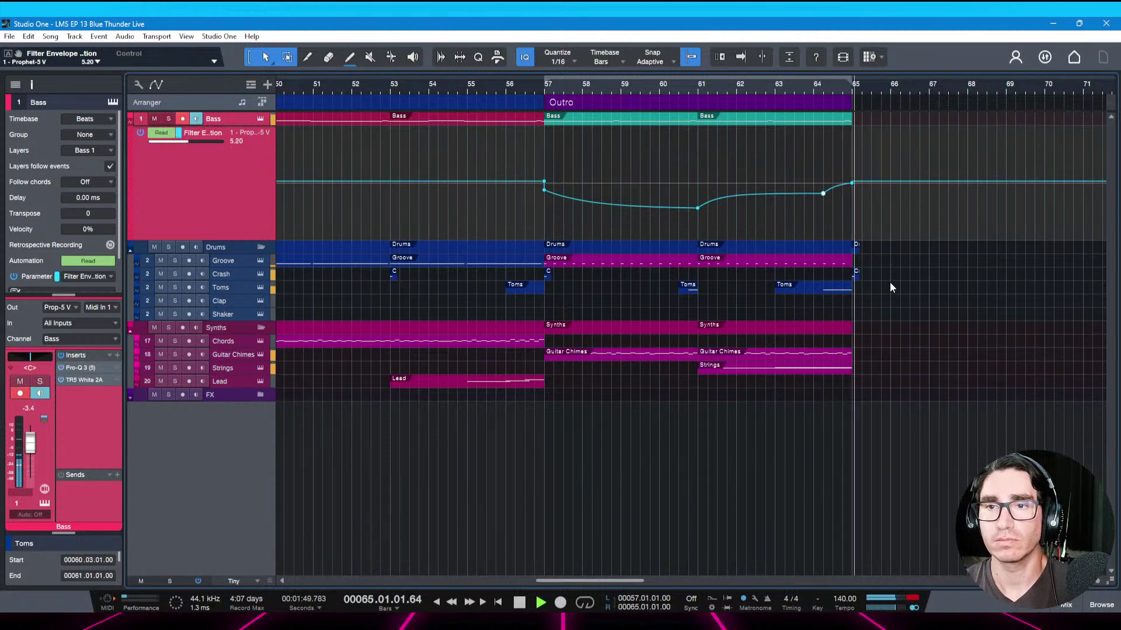
key(space)
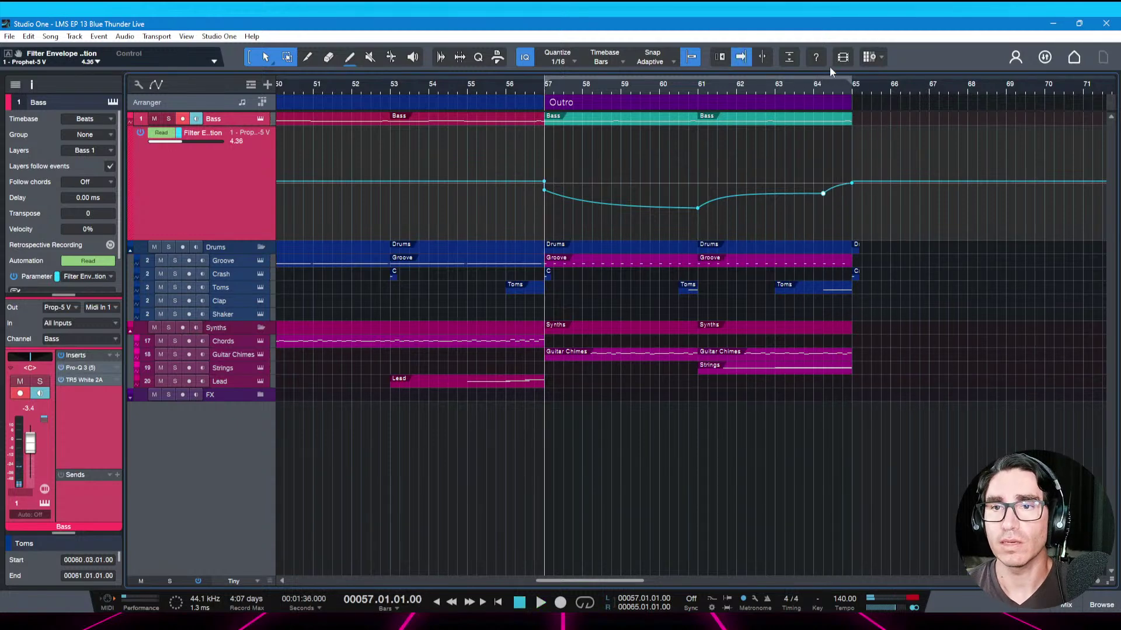
Show the whole arrangement at small track height, review the tasks in the song notes, and save the song
drag(823, 87, 880, 71)
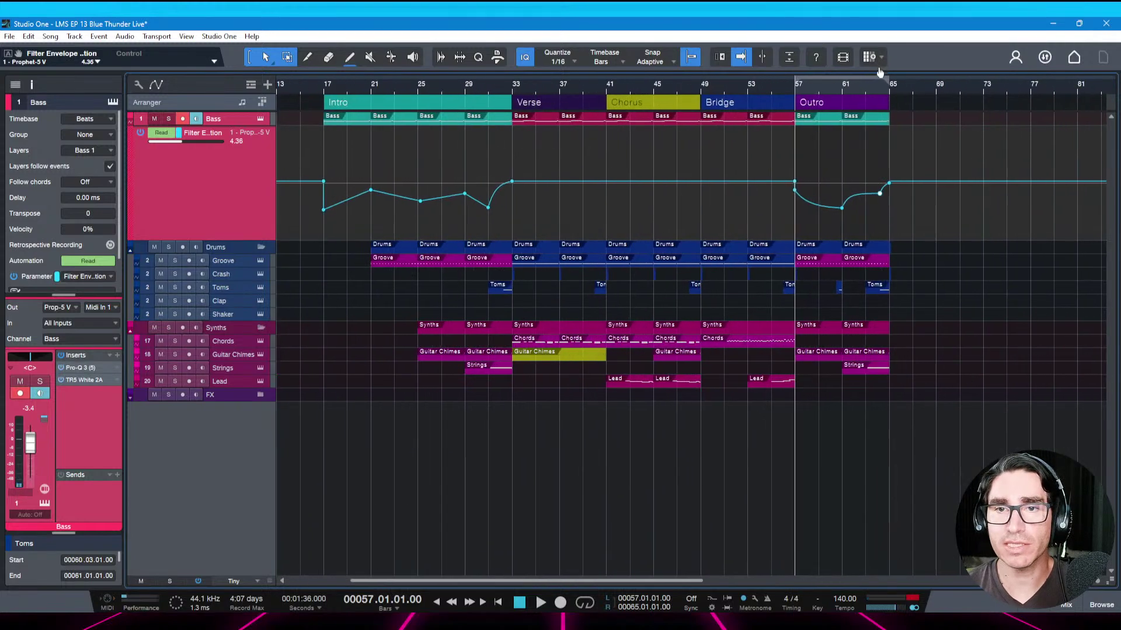
scroll(850, 232, down, 2)
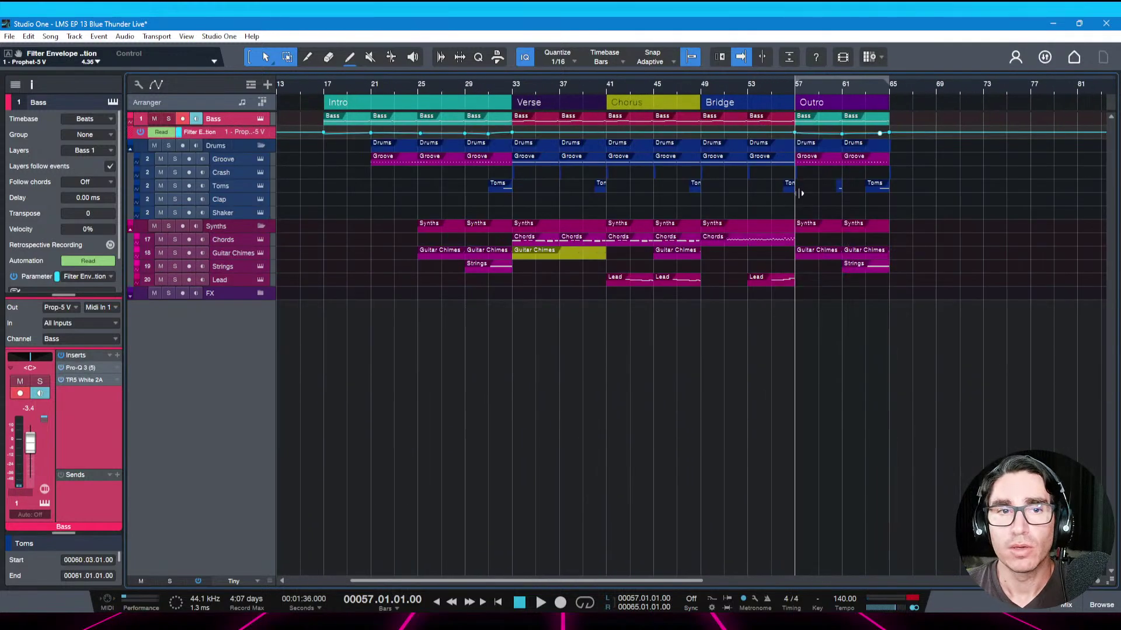
scroll(795, 193, up, 1)
key(ctrl+s)
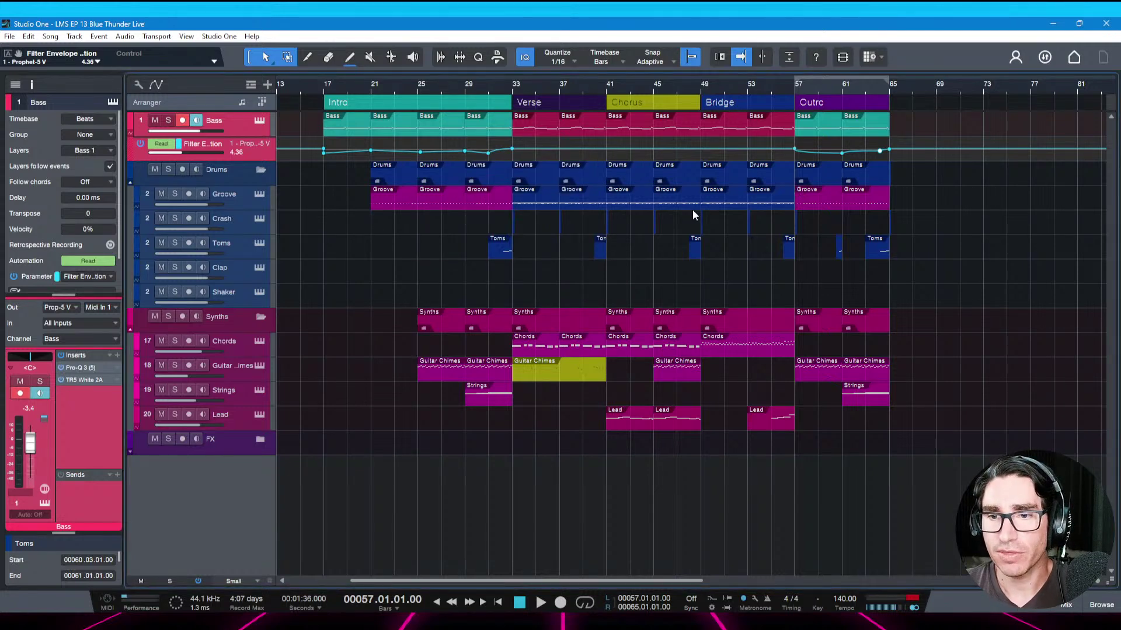
key(ctrl+i)
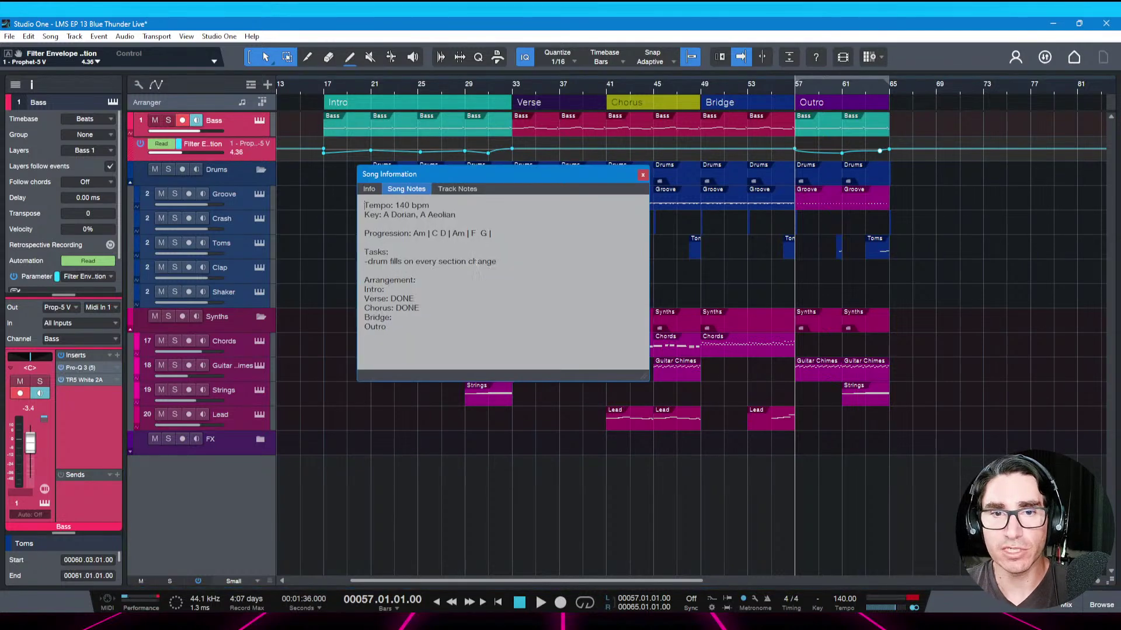
click(643, 175)
key(ctrl+s)
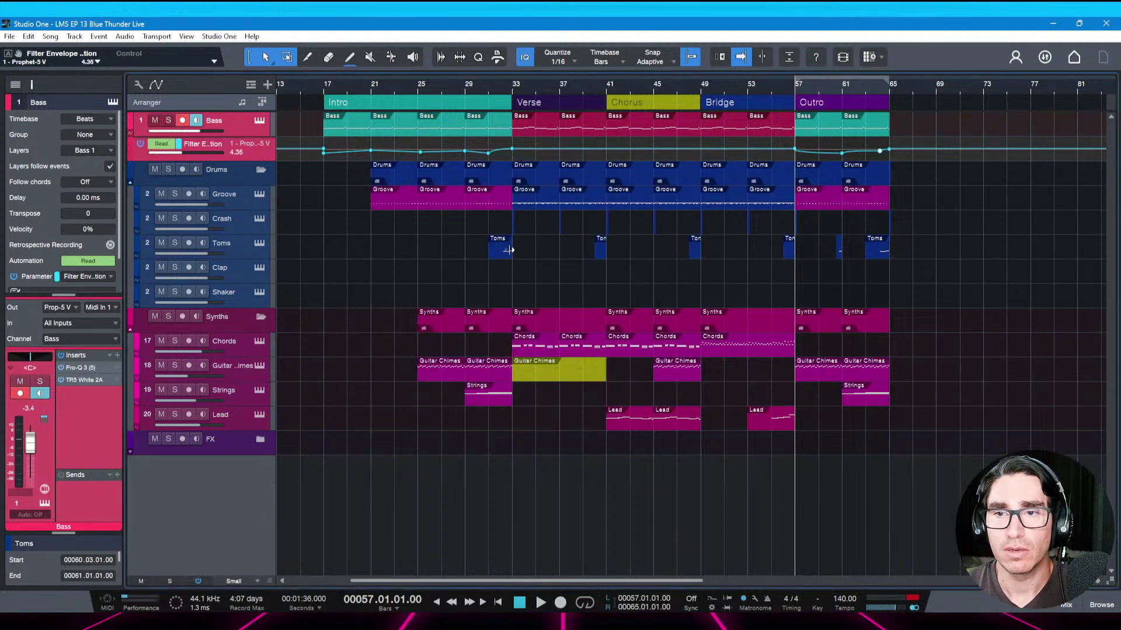
Recolor the Outro's short Toms part before bar 61 to turquoise
mouse_move(533, 88)
mouse_down()
mouse_move(576, 102)
mouse_move(538, 102)
mouse_up()
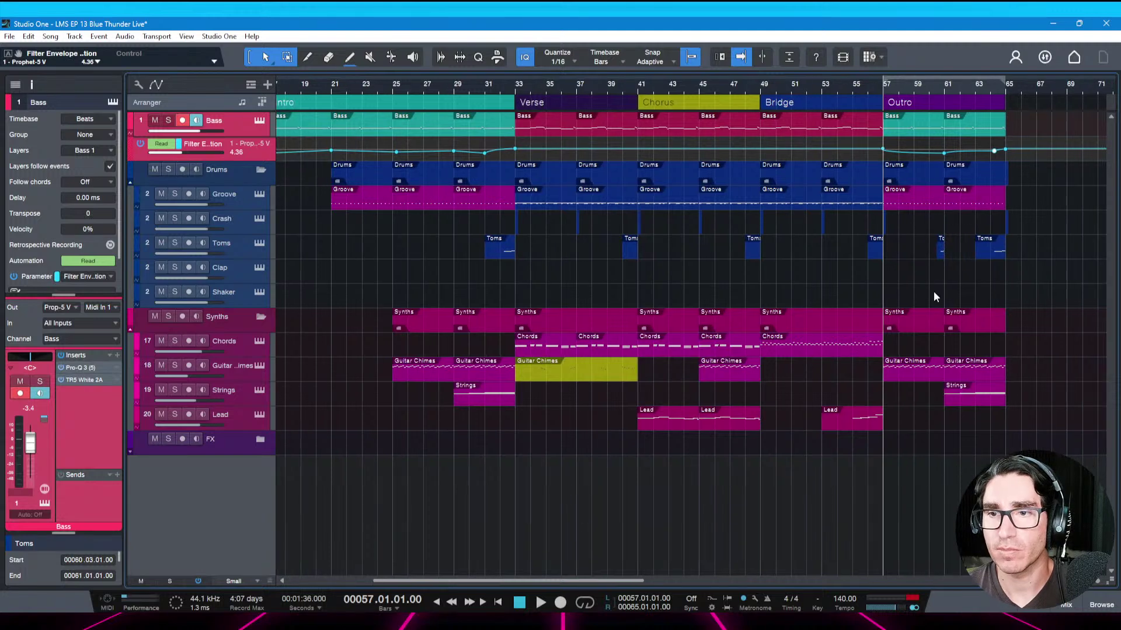
click(939, 256)
right_click(939, 255)
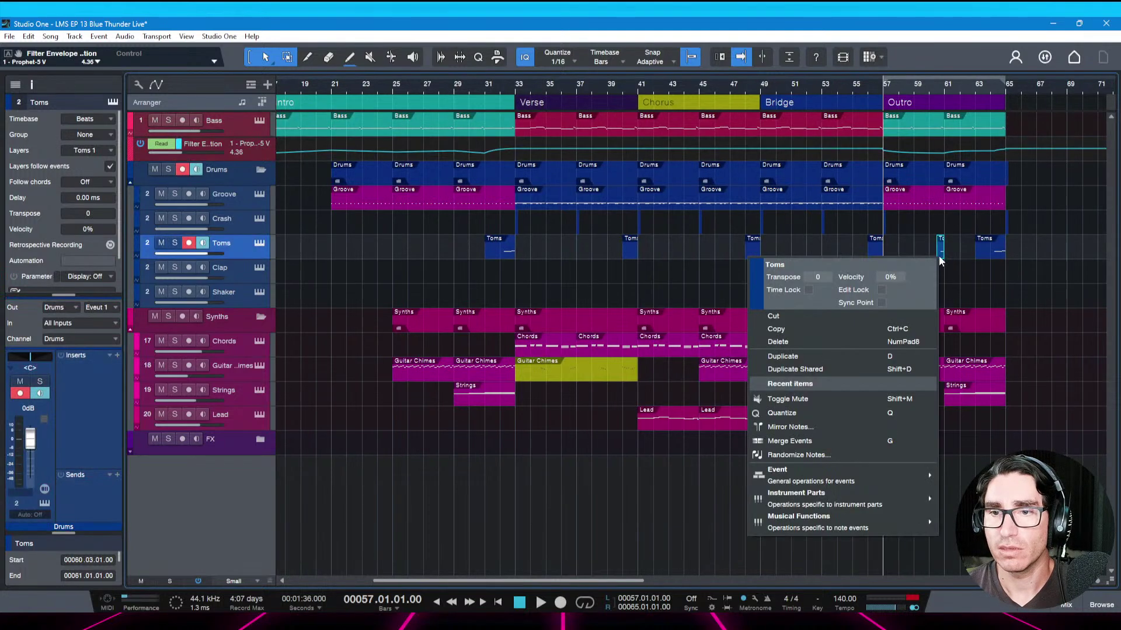
click(753, 285)
click(807, 327)
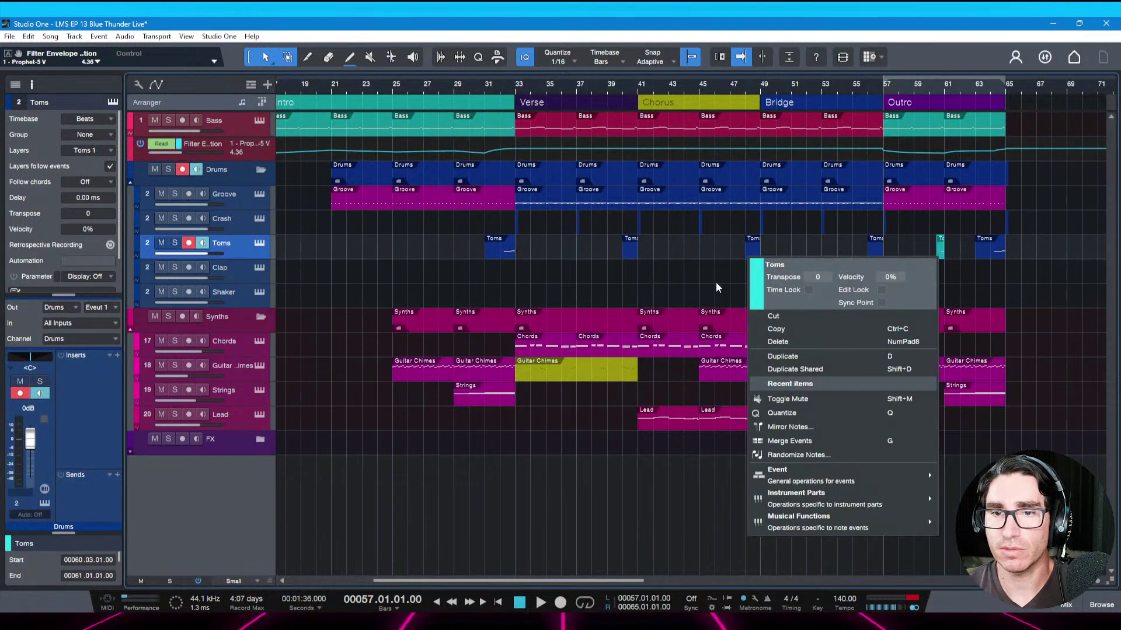
click(701, 275)
Play back the end of the Verse into the Chorus at bar 41 to check the transition
key(space)
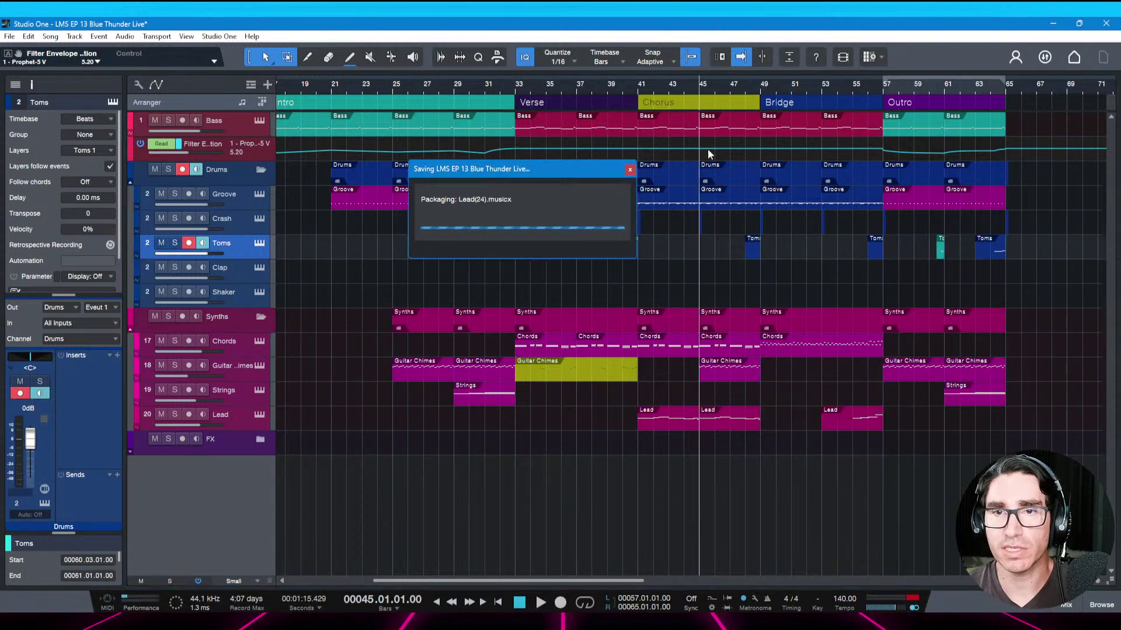
click(611, 86)
scroll(641, 94, up, 5)
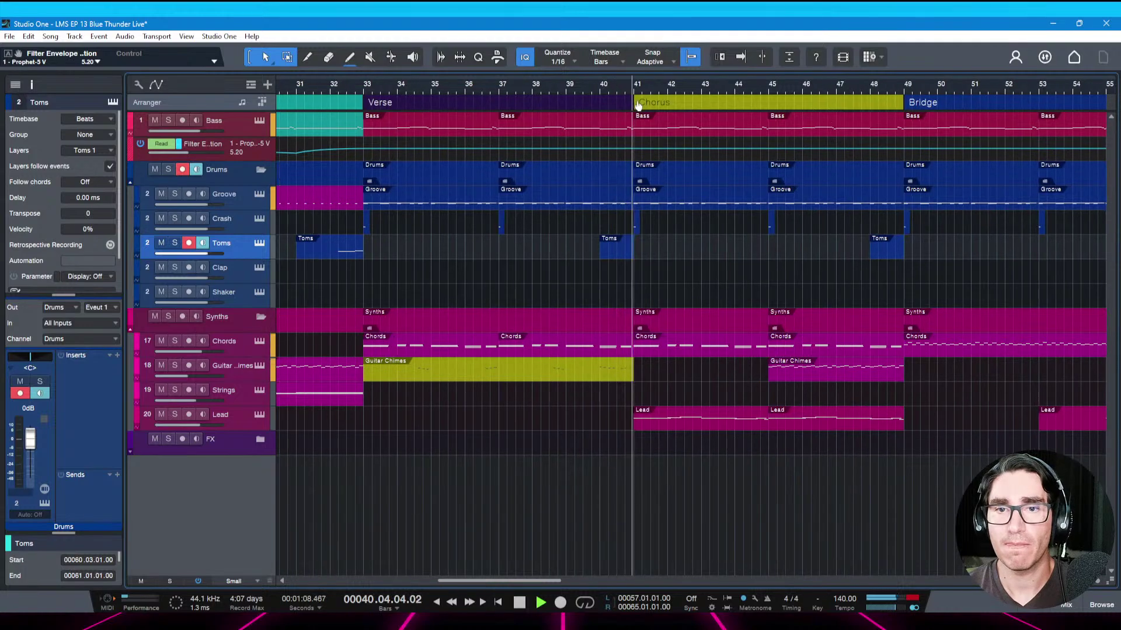
key(space)
key(f)
Open the Verse's Groove part at bar 37 in the note editor and play its ending from about bar 40
click(620, 198)
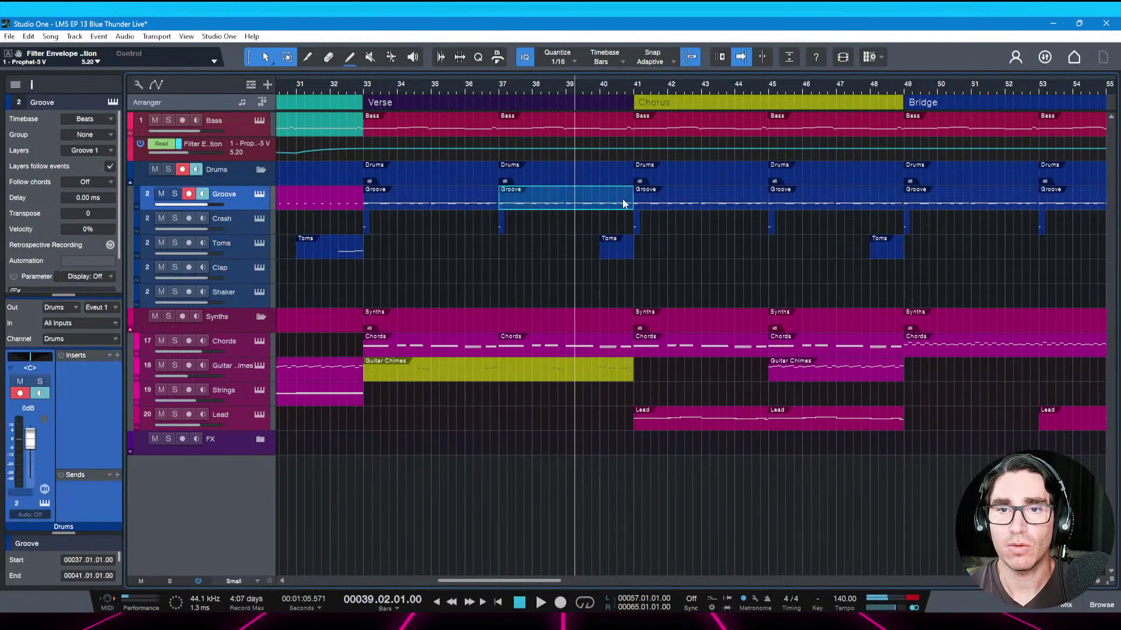
double_click(622, 202)
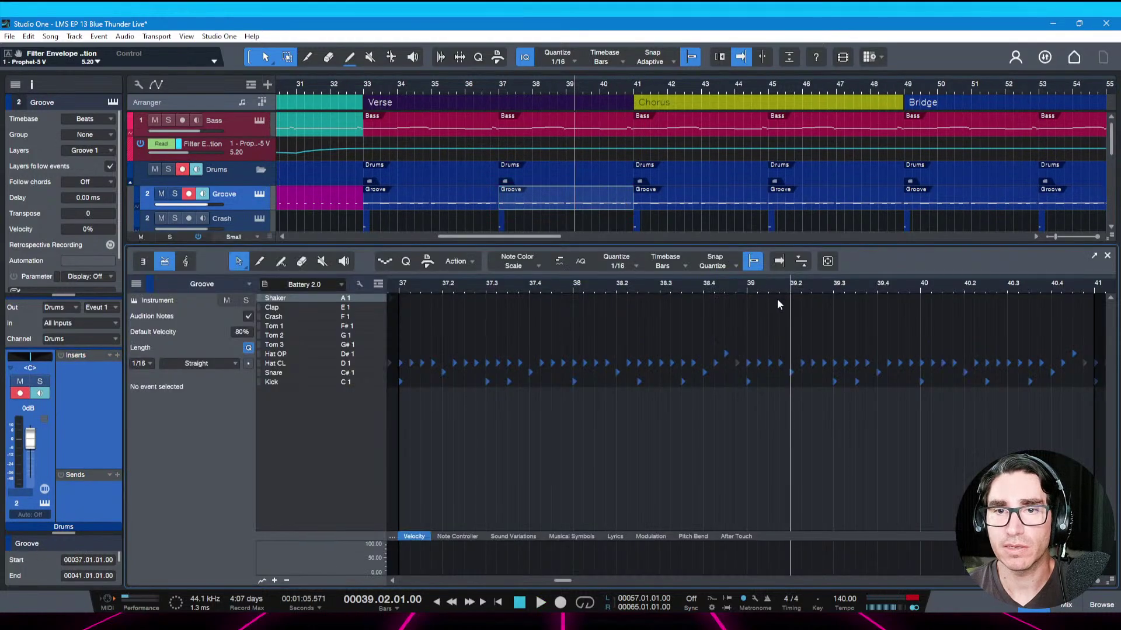
click(605, 85)
key(space)
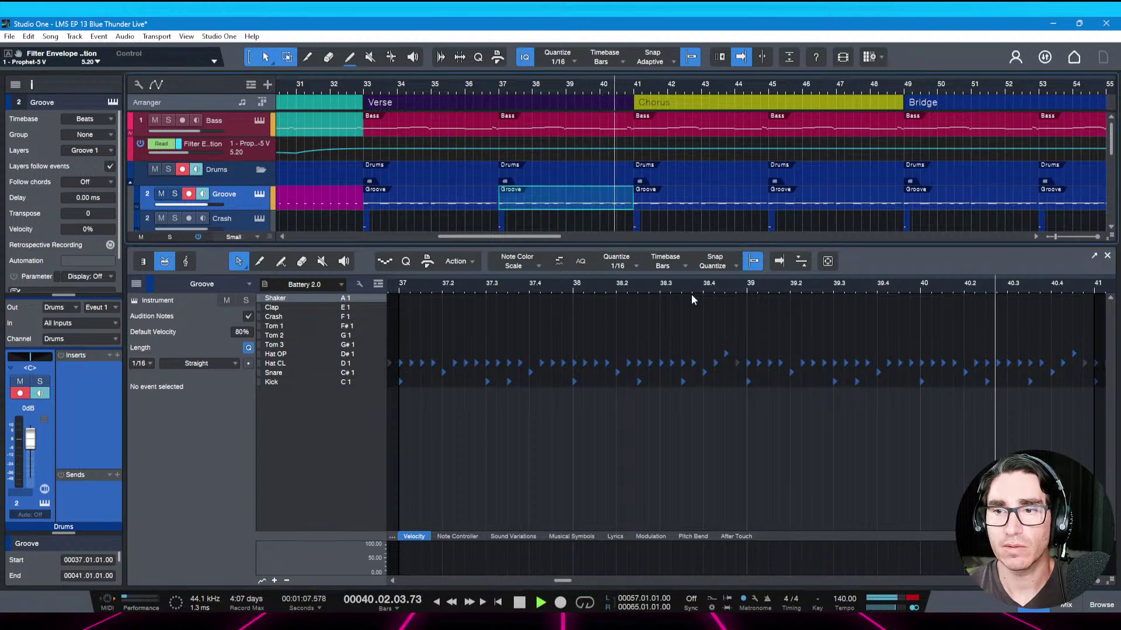
Build a four-hit sixteenth-note snare fill on beat 4 of bar 40, removing the overlapping closed and open hi-hat hits, and play it
key(space)
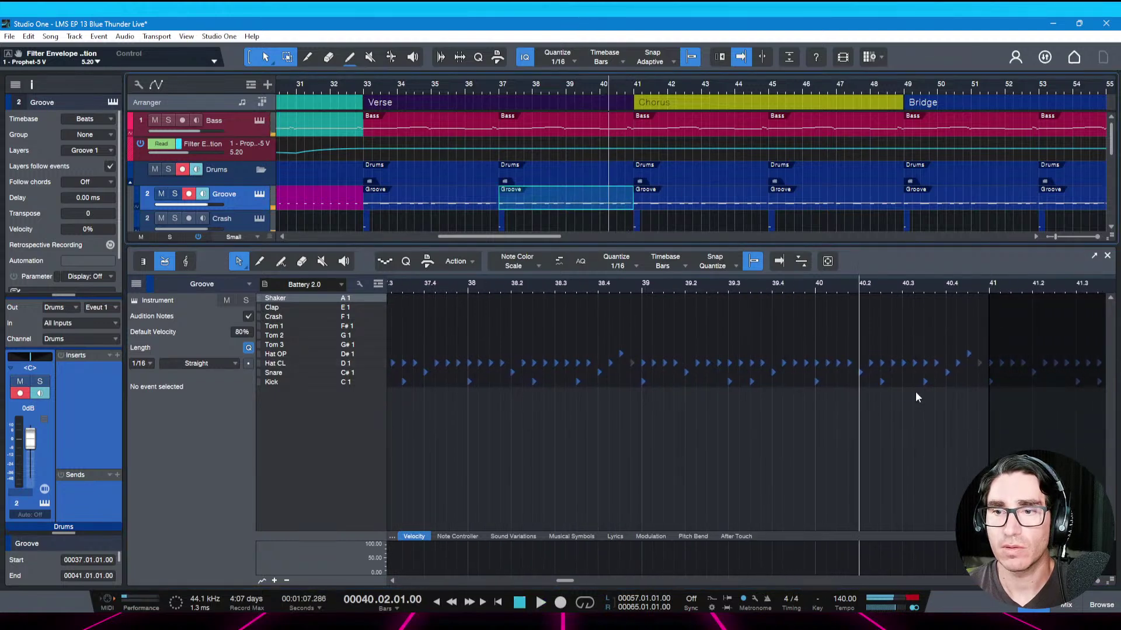
click(948, 374)
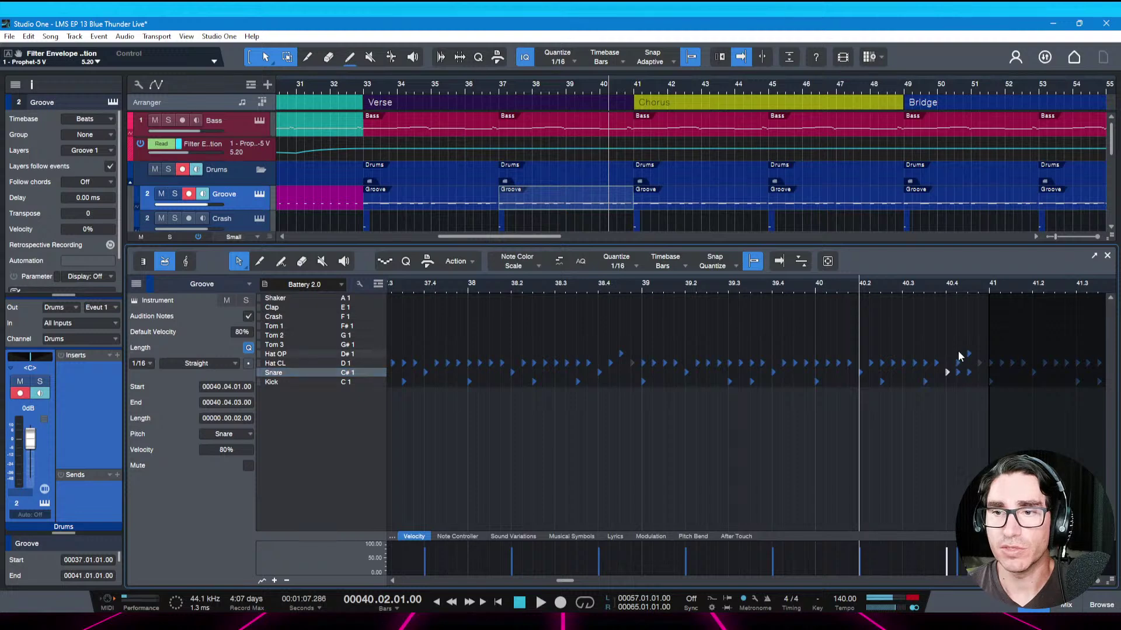
click(958, 363)
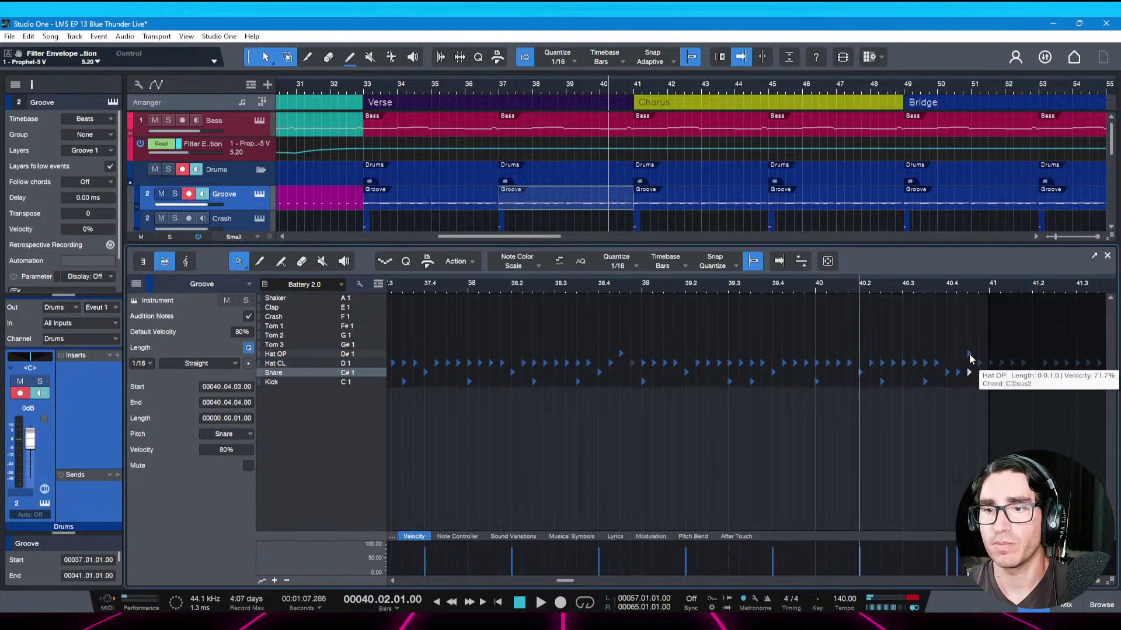
click(969, 354)
key(space)
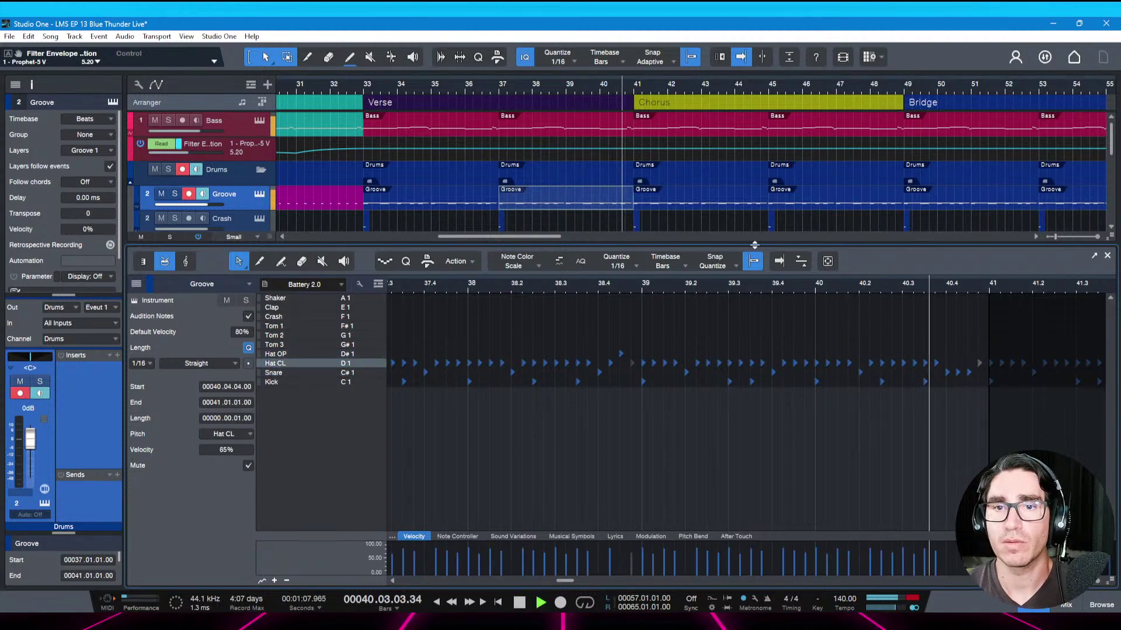
key(space)
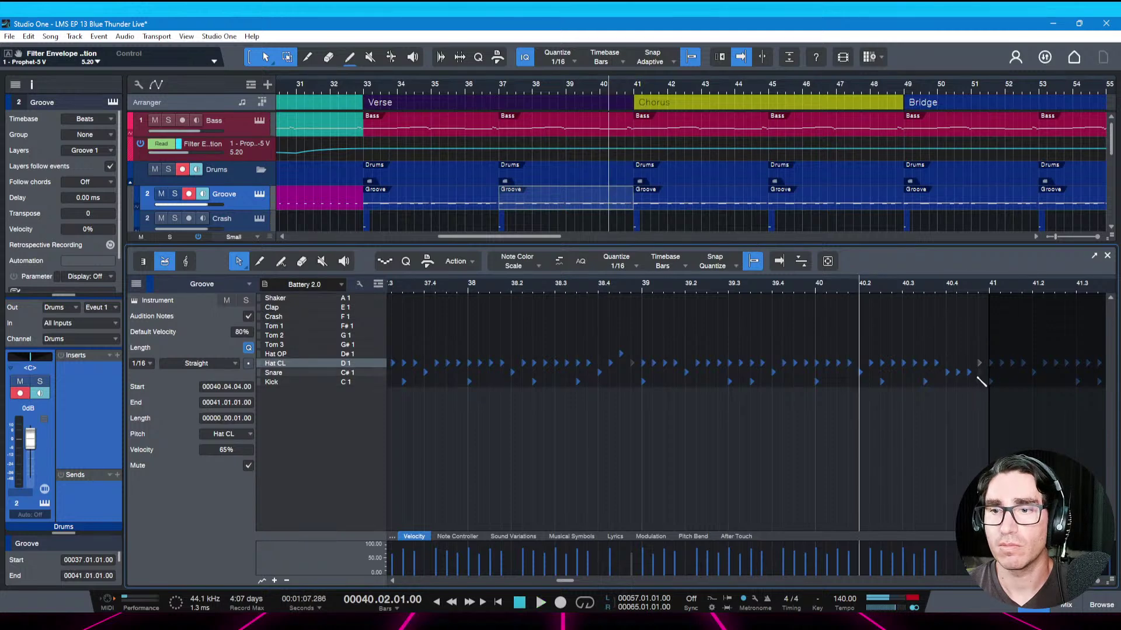
click(980, 374)
key(space)
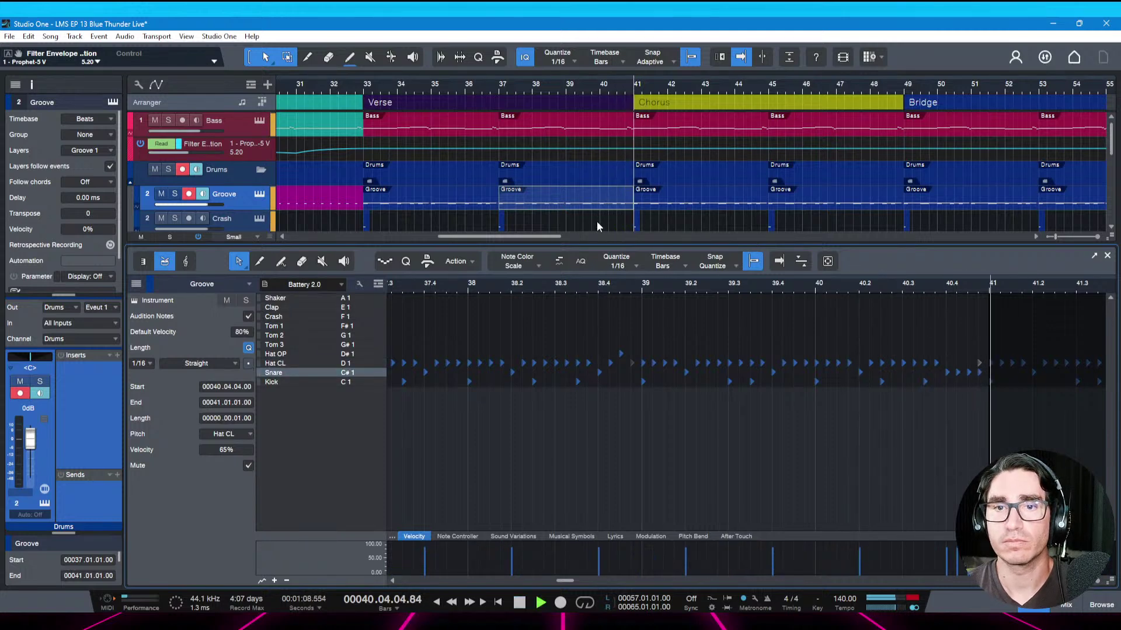
key(space)
Recolor the Verse's Groove part at bar 37 to magenta
right_click(598, 197)
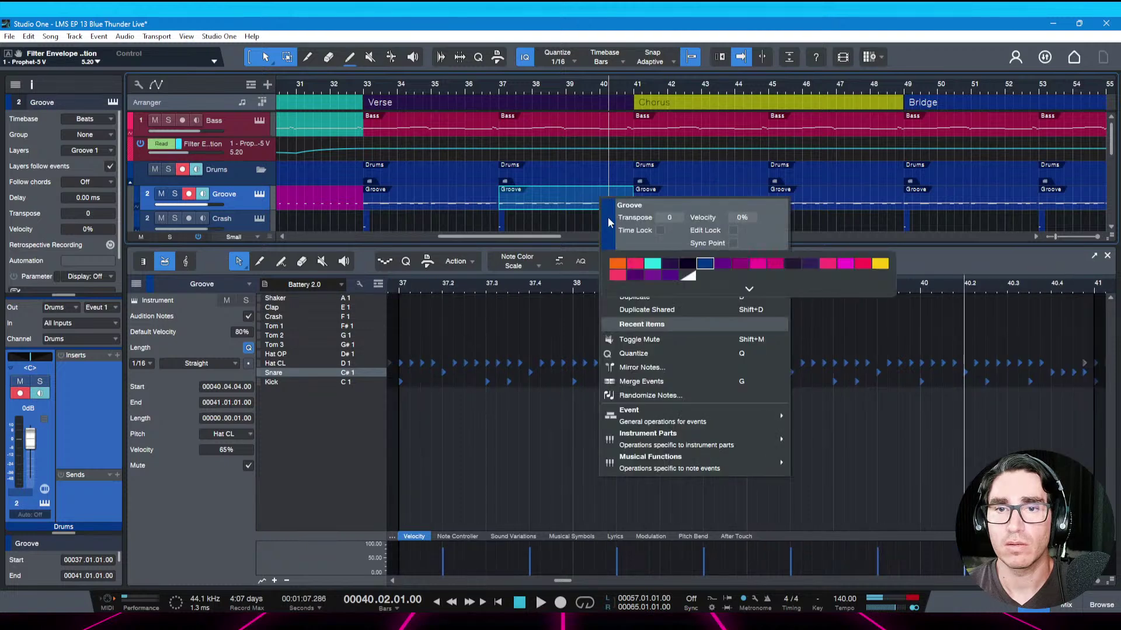
click(764, 262)
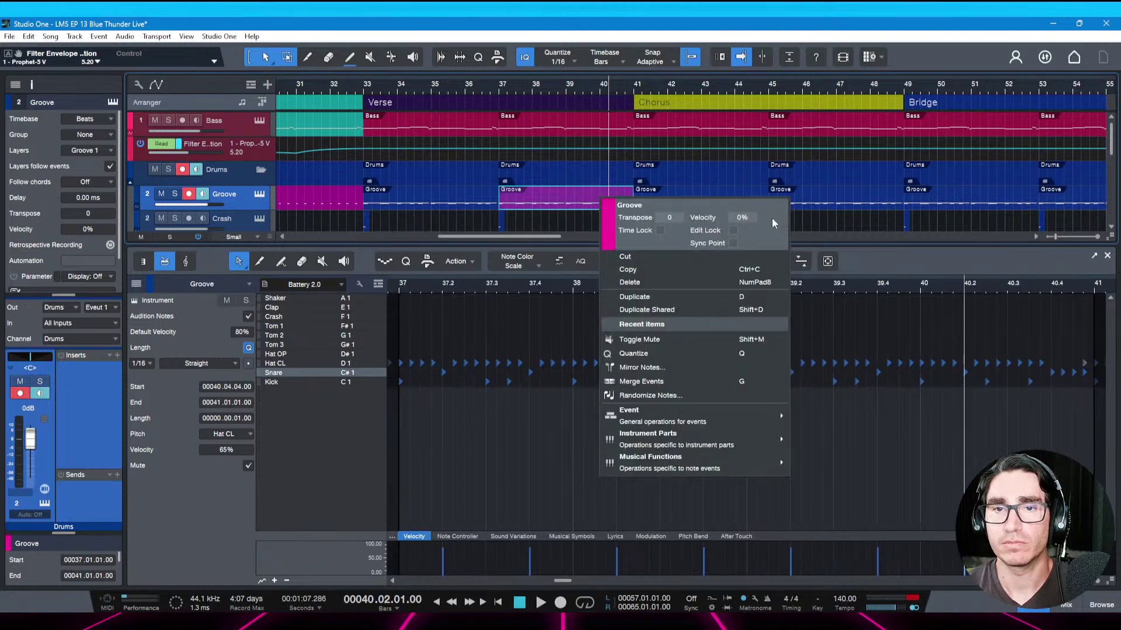
key(Escape)
Play on through the Chorus, recolor the Verse's Groove part at bar 37 to yellow, and save the song
key(space)
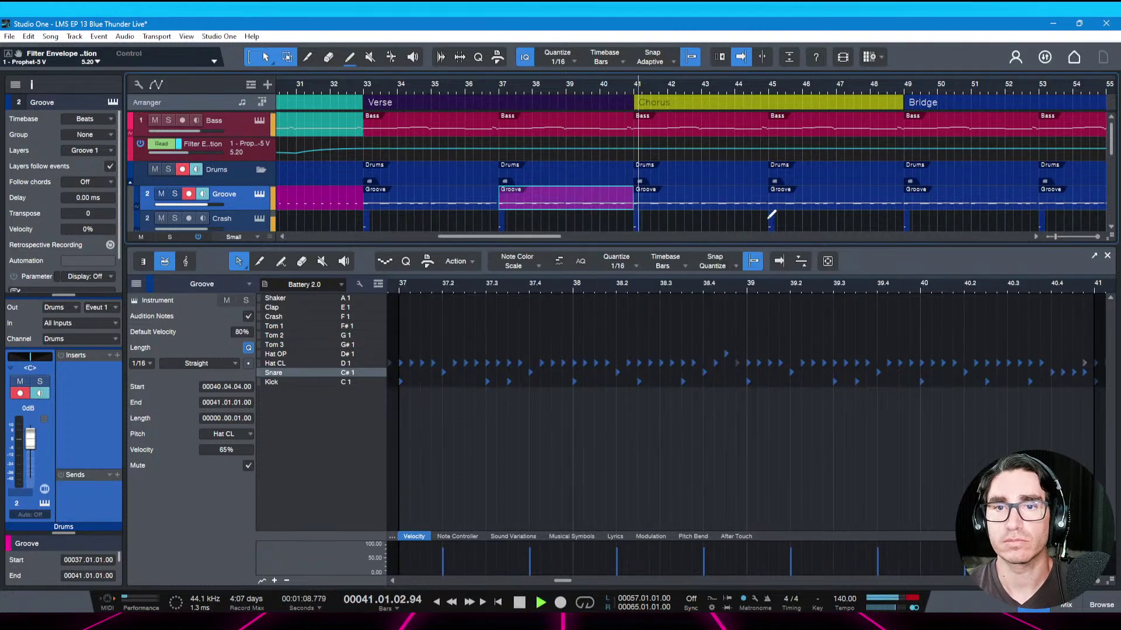
key(F2)
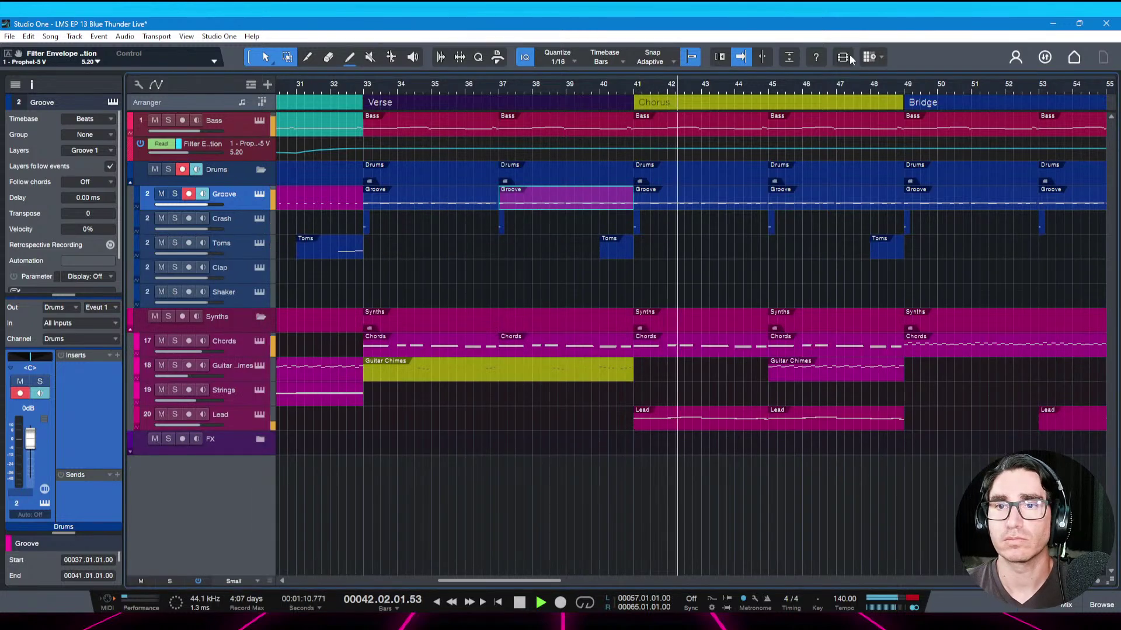
drag(826, 85, 723, 86)
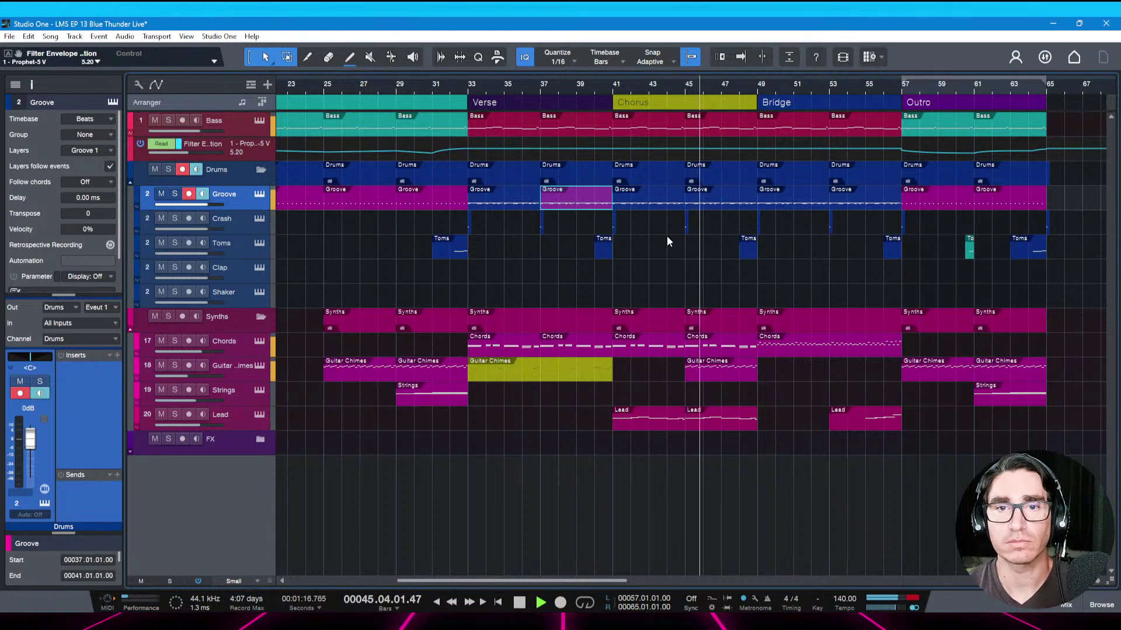
right_click(582, 200)
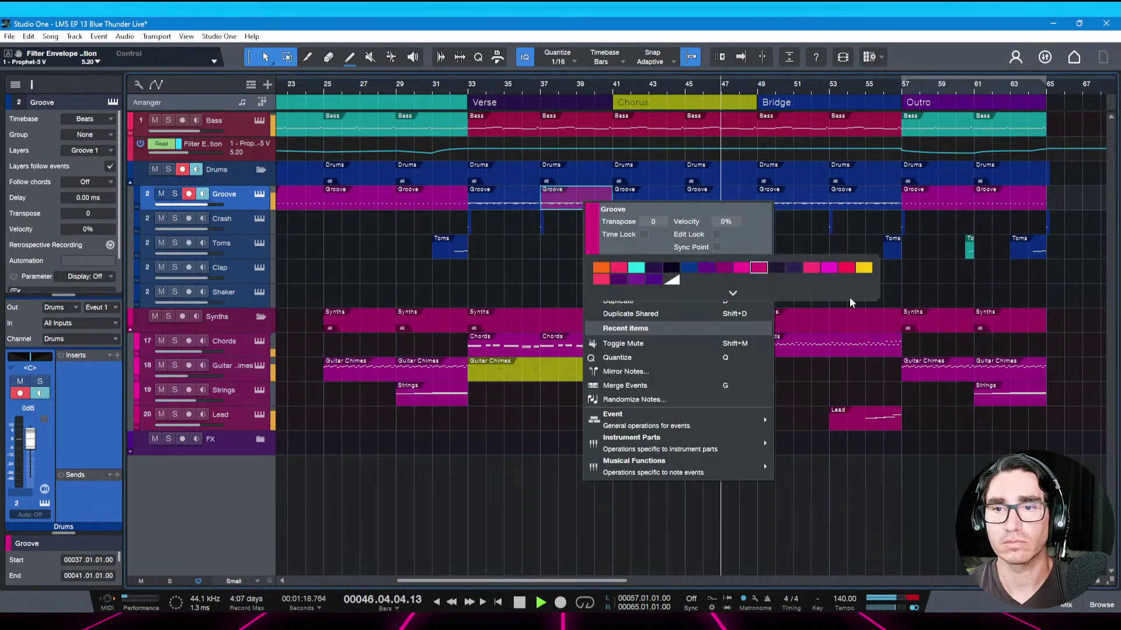
click(865, 268)
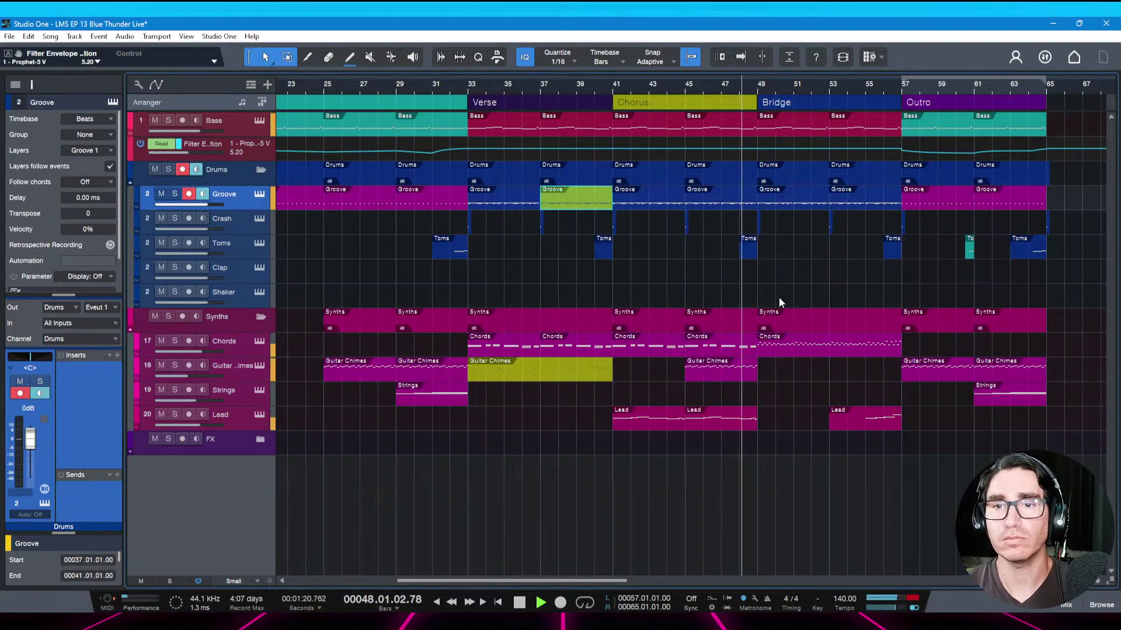
key(ctrl+s)
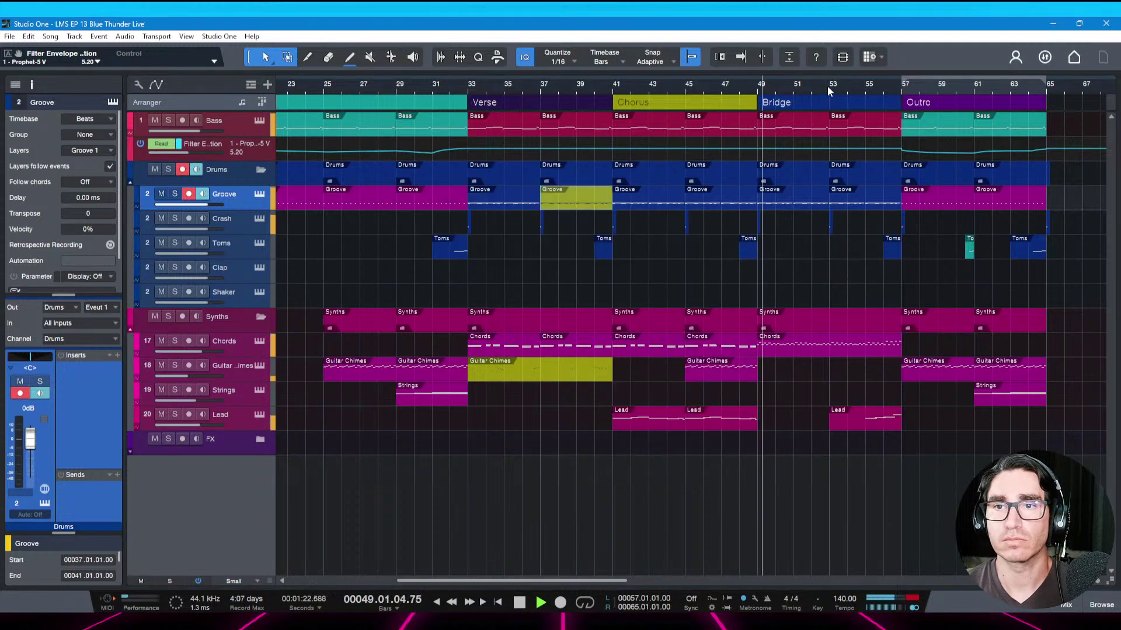
key(space)
Open the Chorus's Toms part at bar 48 in the note editor and place Tom 1 hits at 48.1.1 and 48.1.4 while auditioning
drag(827, 87, 812, 106)
click(657, 250)
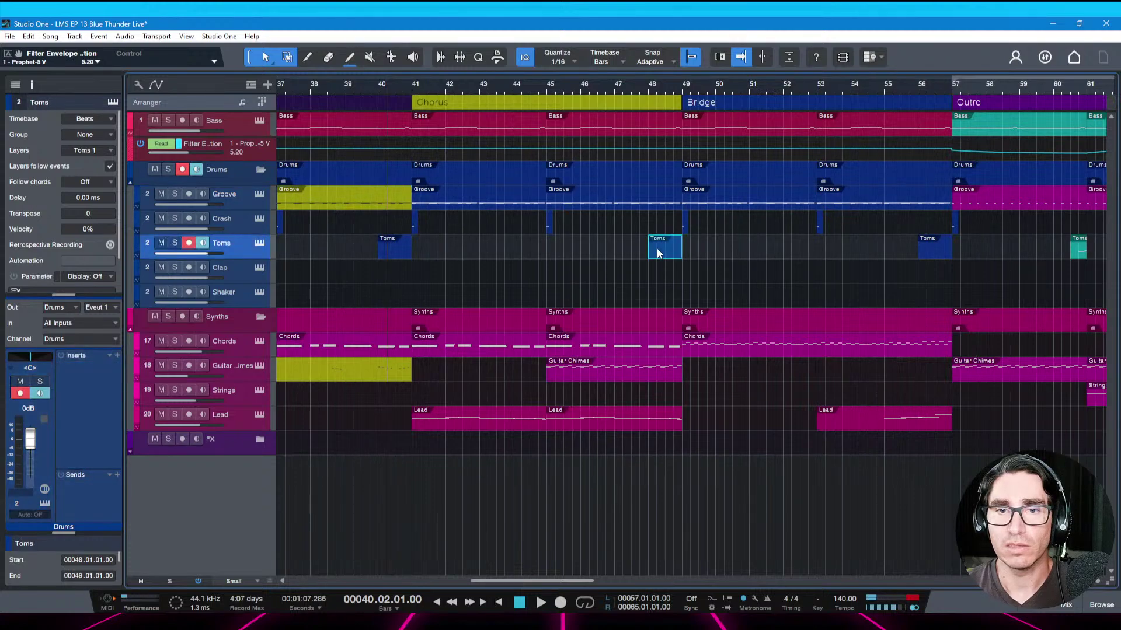
double_click(656, 248)
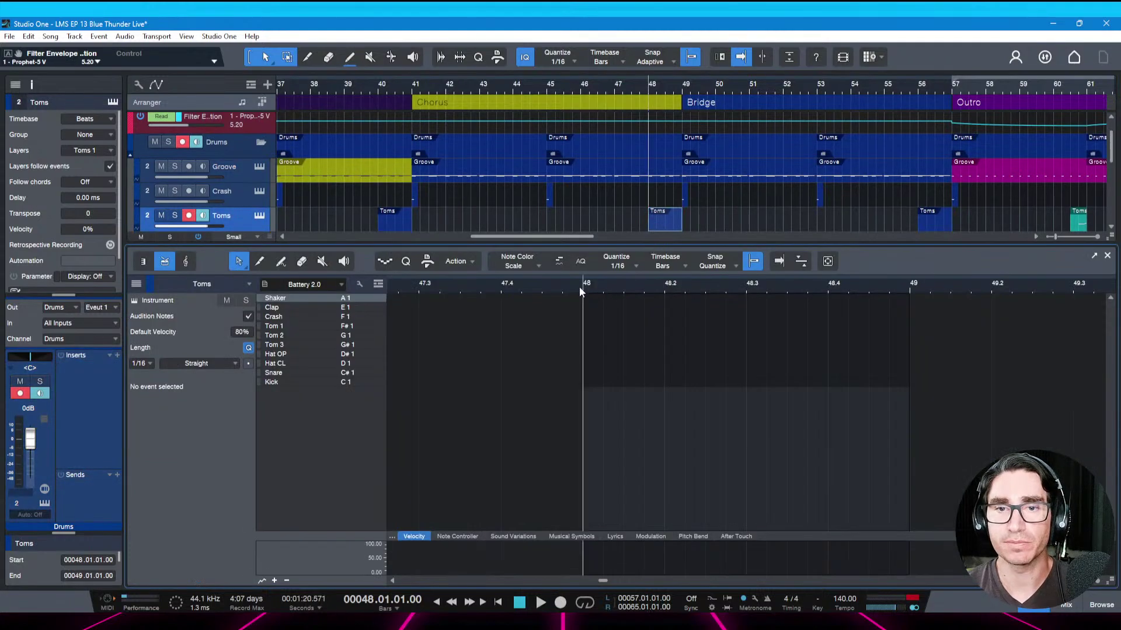
key(space)
key(space)
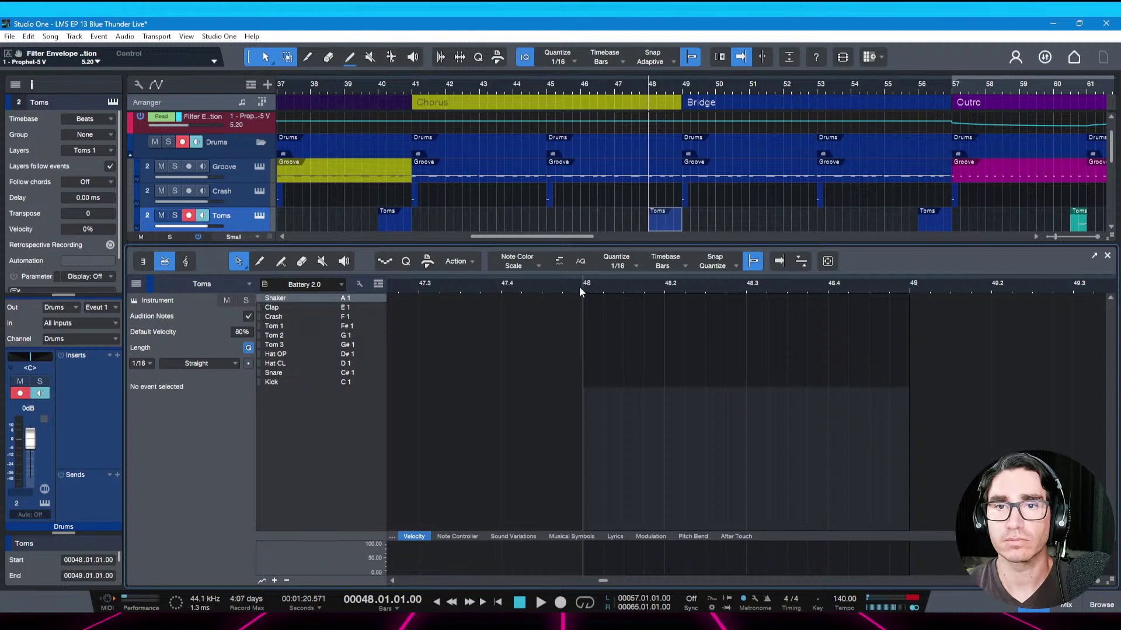
key(space)
key(space)
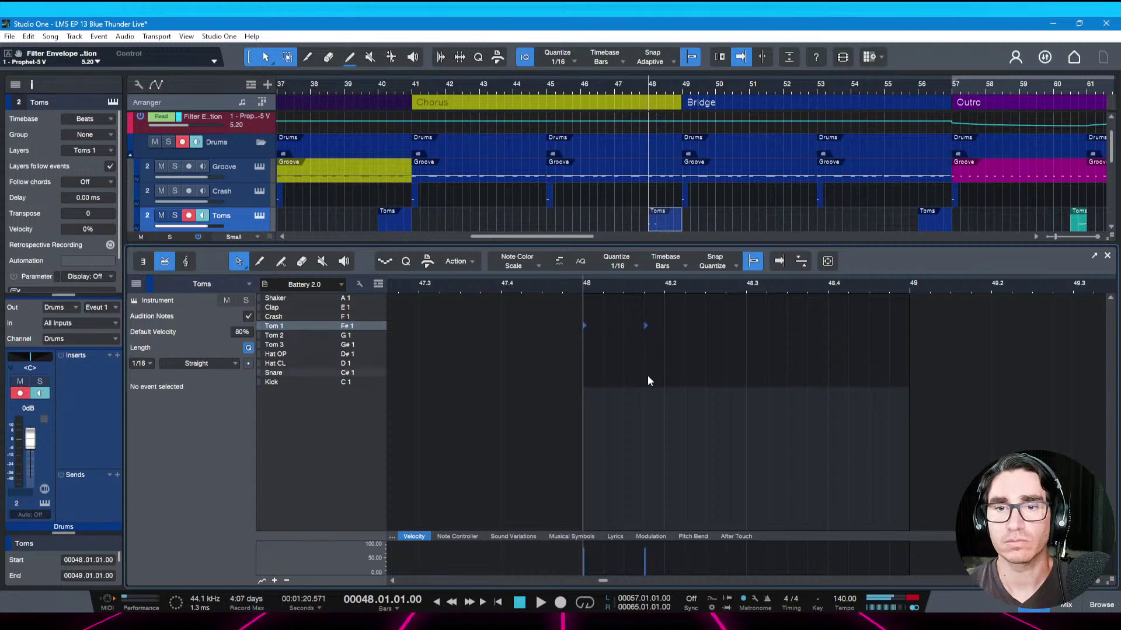
Replace the second Tom 1 hit with one at 48.1.3, add Tom 2 hits at 48.2.3 and 48.3.1, and play the fill
click(625, 326)
click(646, 326)
key(Delete)
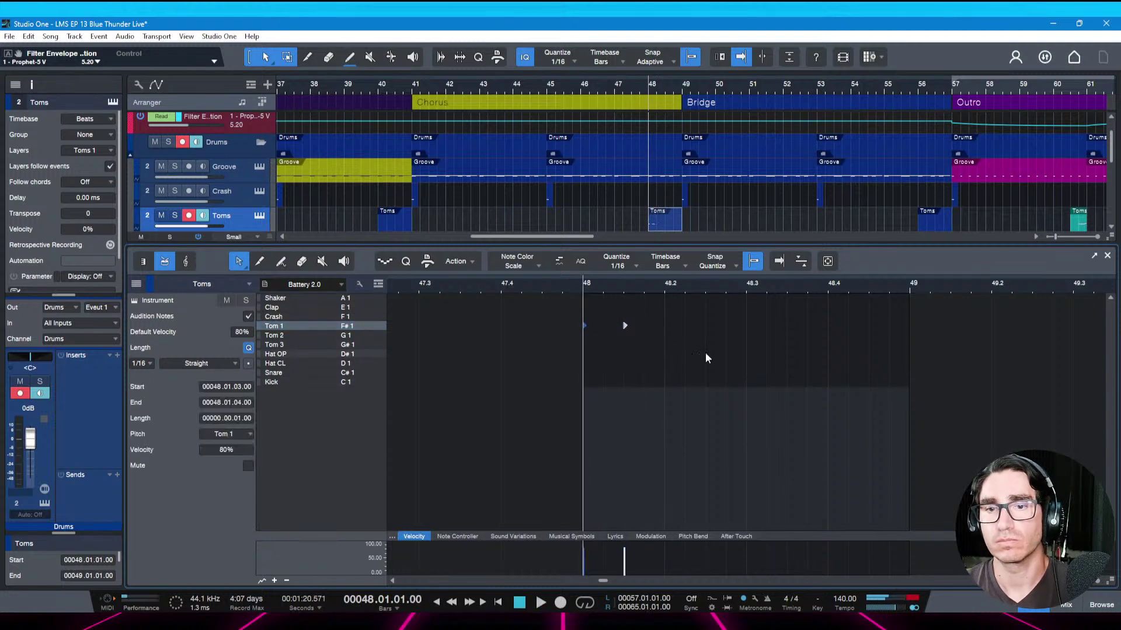
click(708, 336)
click(747, 335)
key(space)
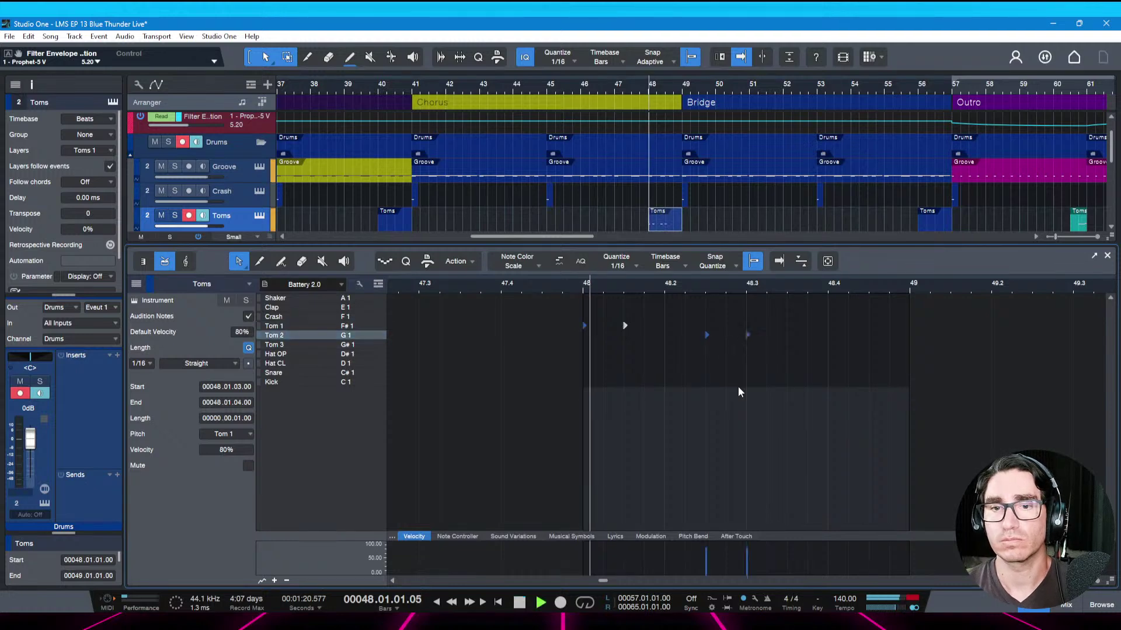
key(space)
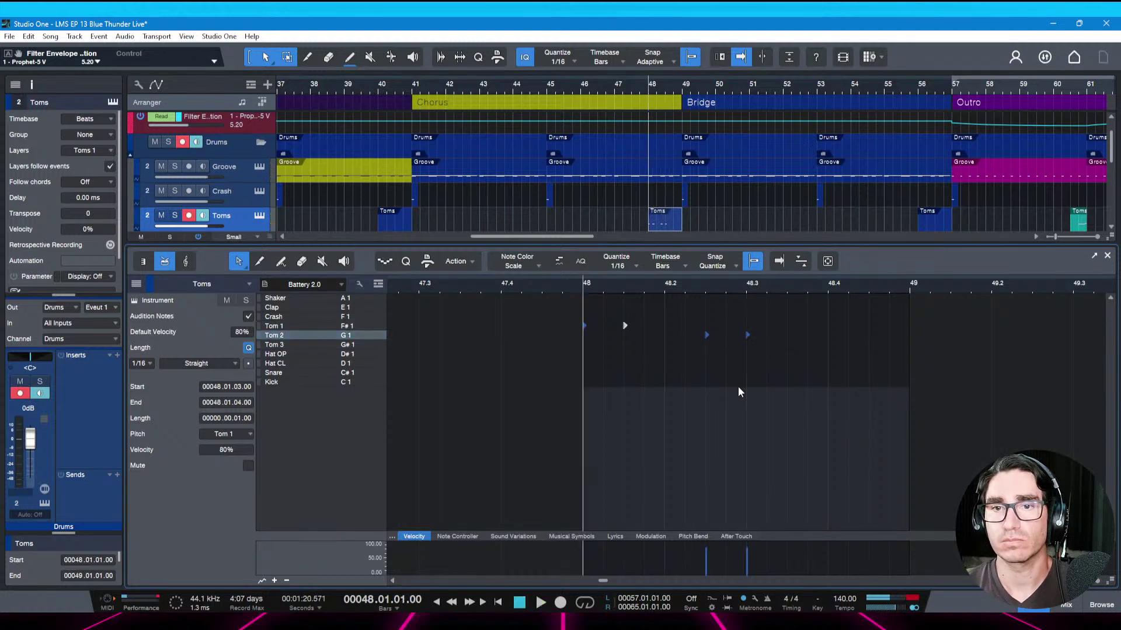
Add Tom 3 hits at 48.4.1 and 48.4.2 to the fill, auditioning it from bar 48
key(space)
key(space)
key(space)
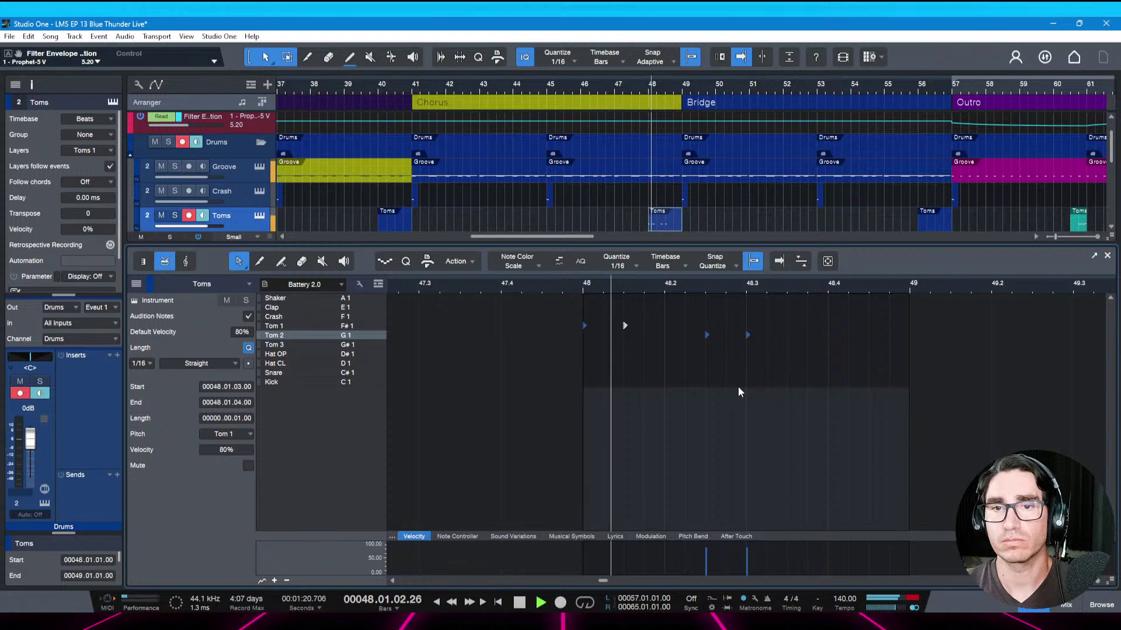
key(space)
click(830, 346)
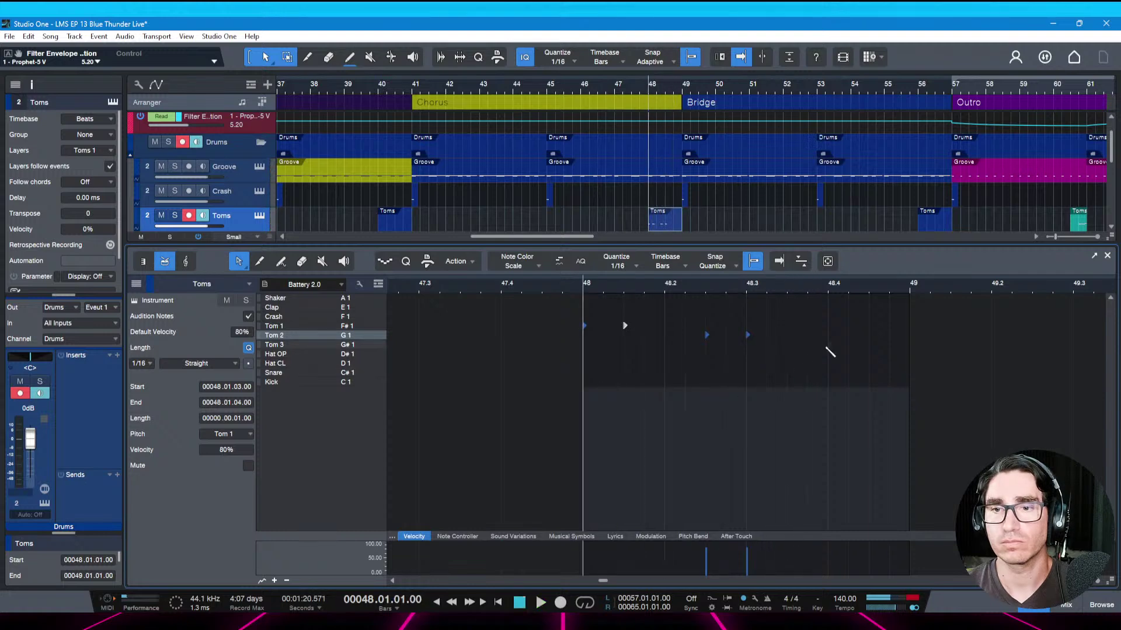
key(space)
key(space)
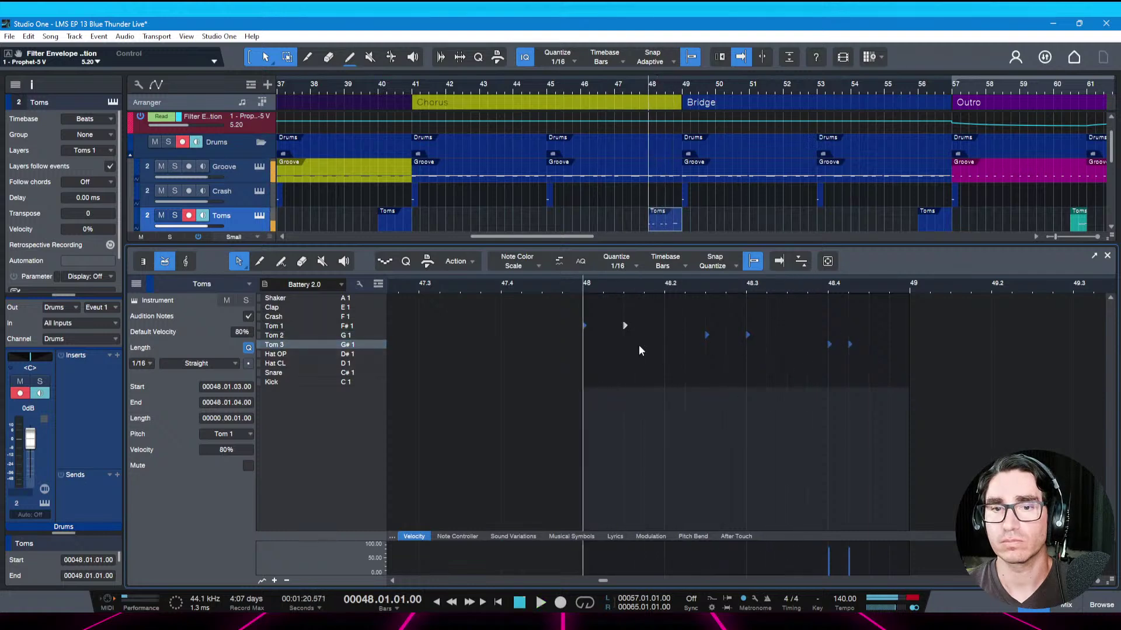
Add a Tom 1 hit at 48.1.2, solo the Toms track, and play the fill
click(604, 326)
key(s)
key(space)
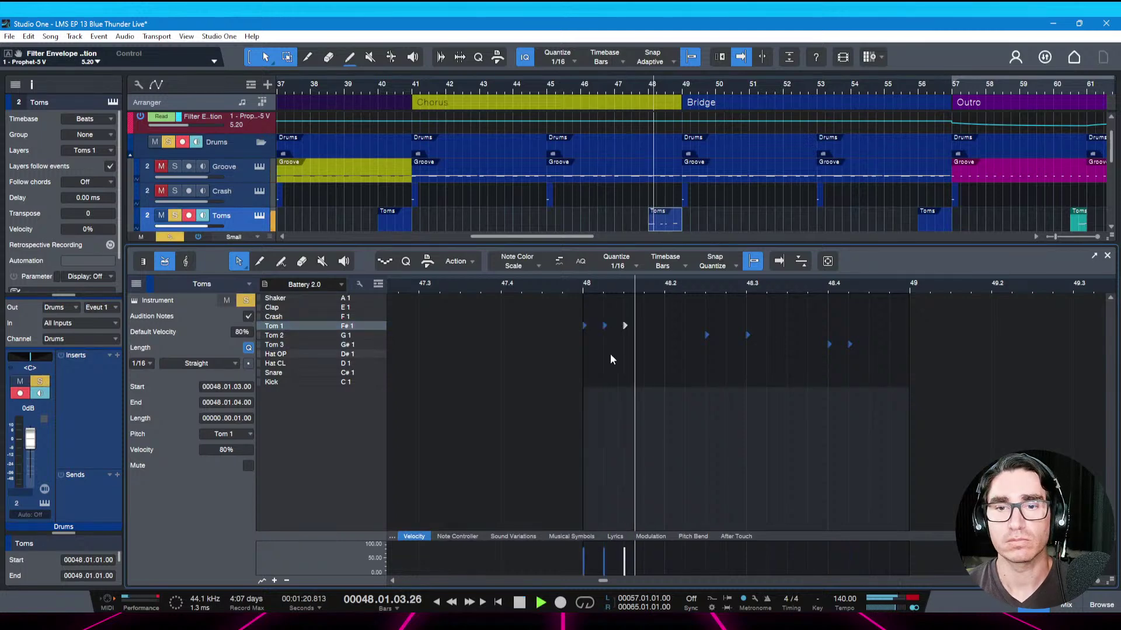
key(space)
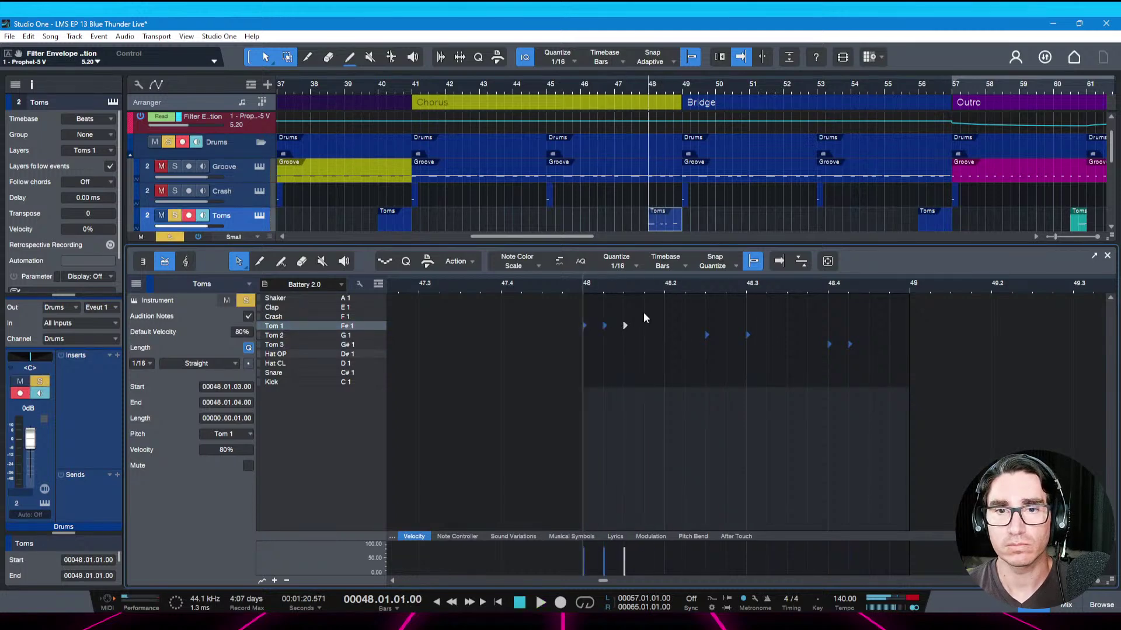
Play back the soloed tom fill at bar 48 from the full arrangement and again in the note editor
key(F2)
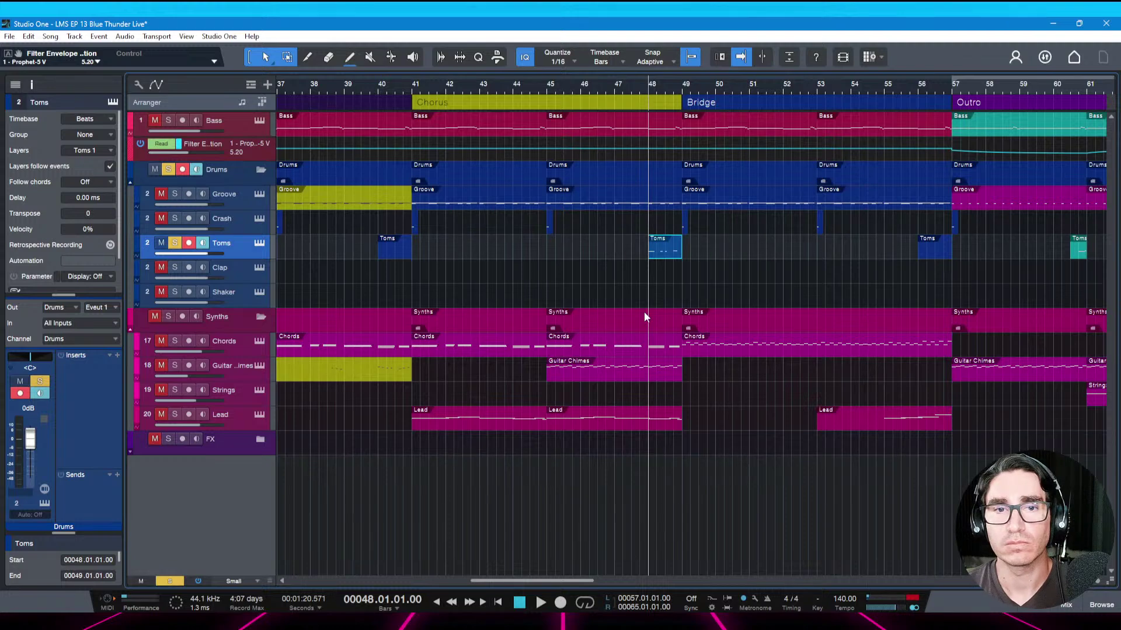
key(F2)
key(F2)
key(space)
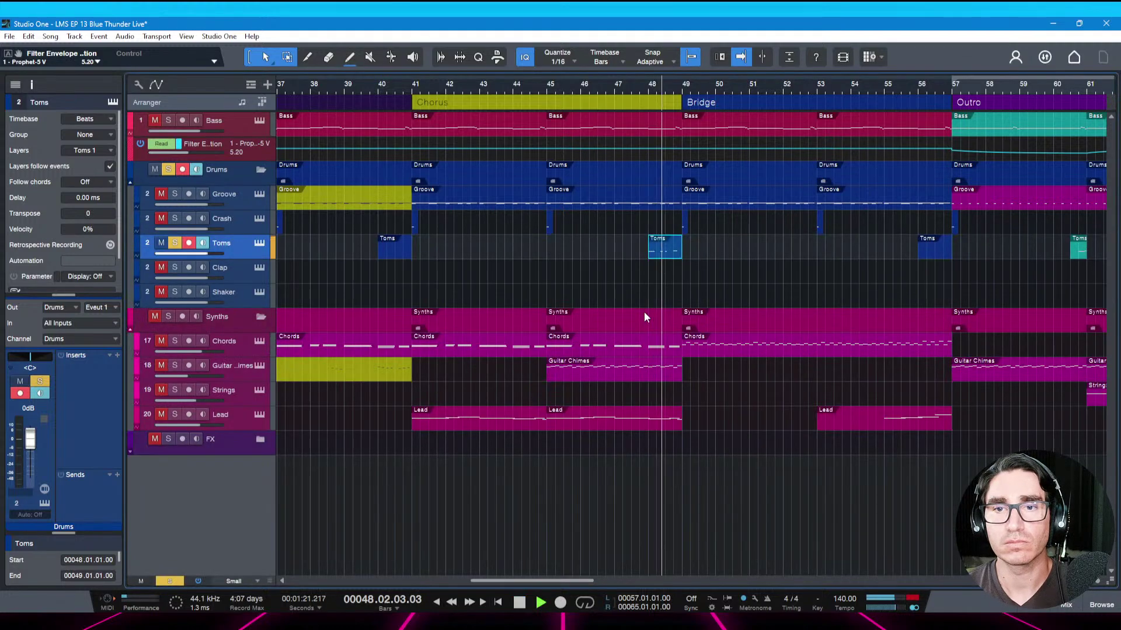
key(space)
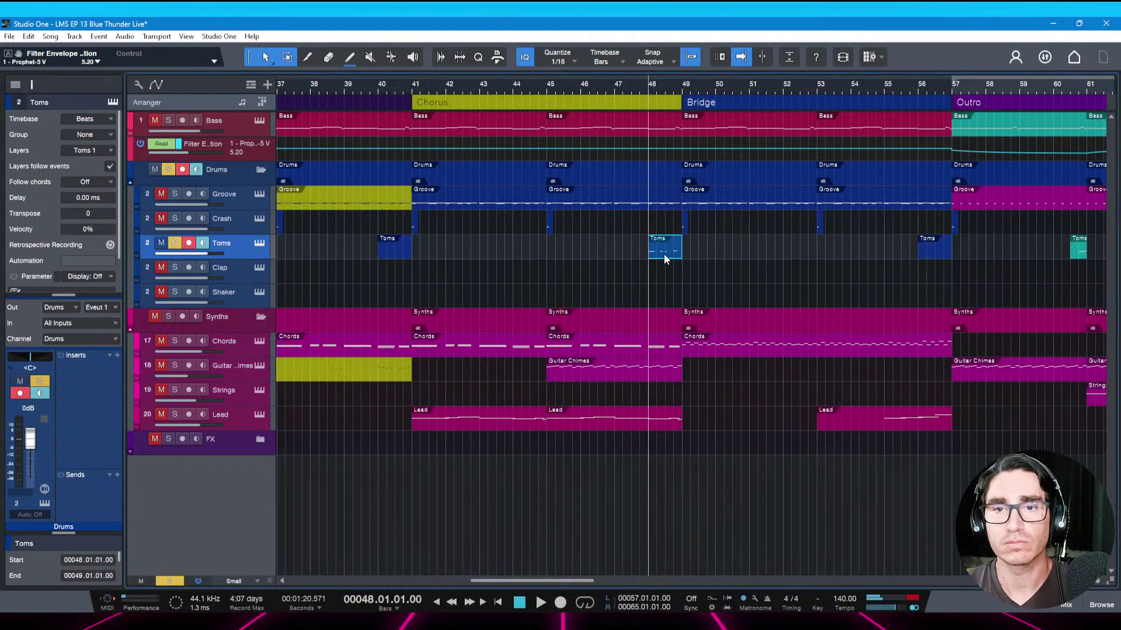
double_click(663, 258)
key(space)
key(space)
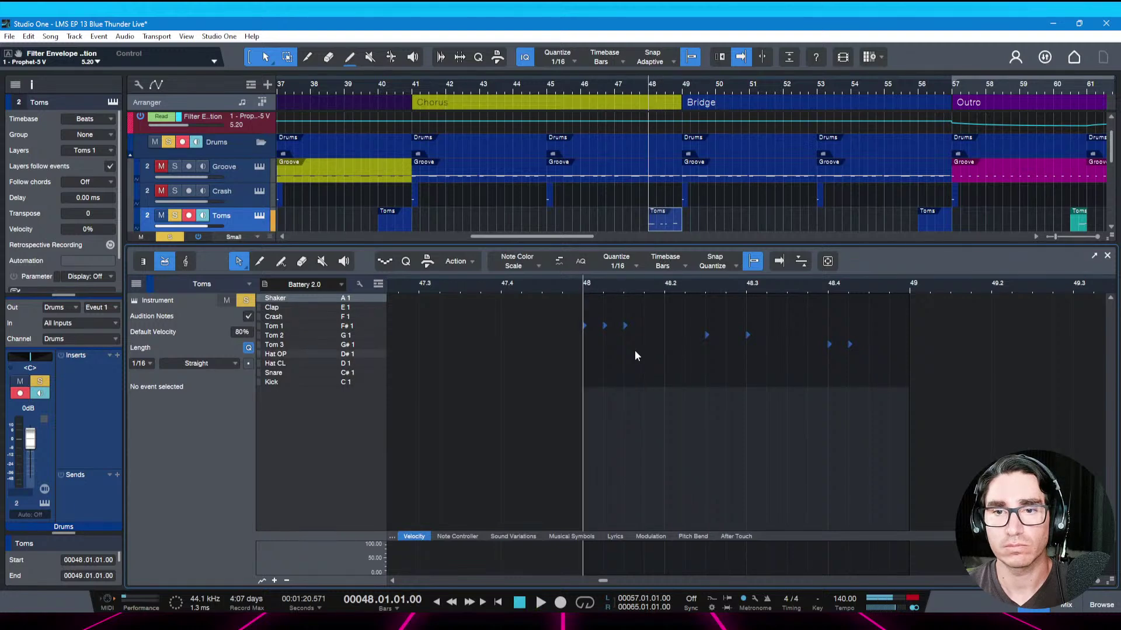
key(space)
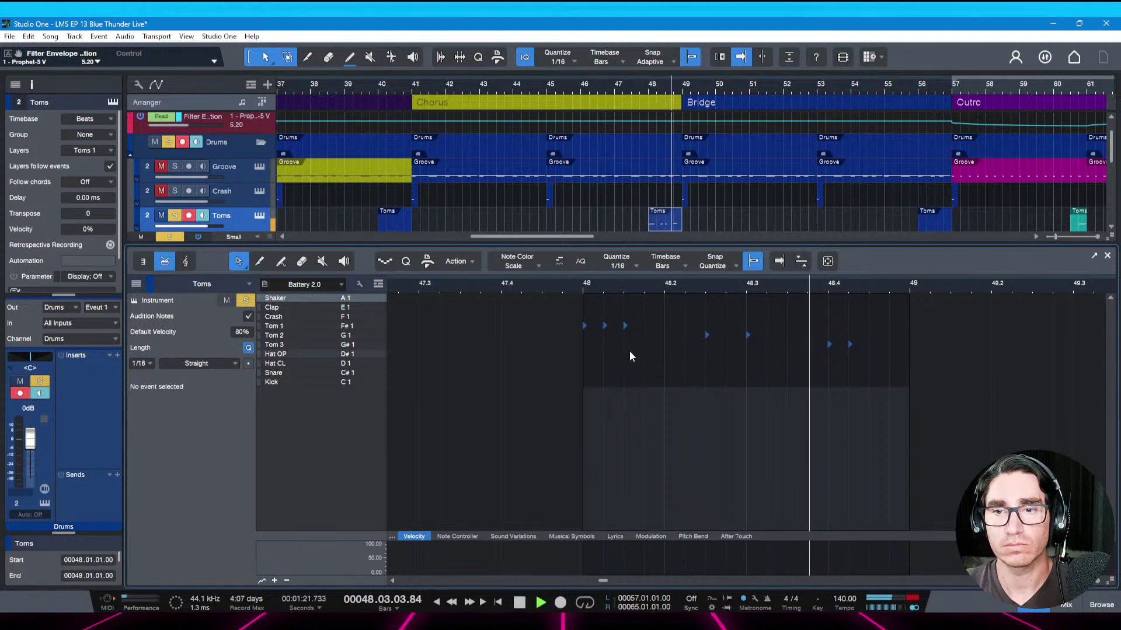
key(space)
Delete the Tom 1 hit at 48.1.2 and play the soloed fill
click(603, 326)
key(Delete)
key(space)
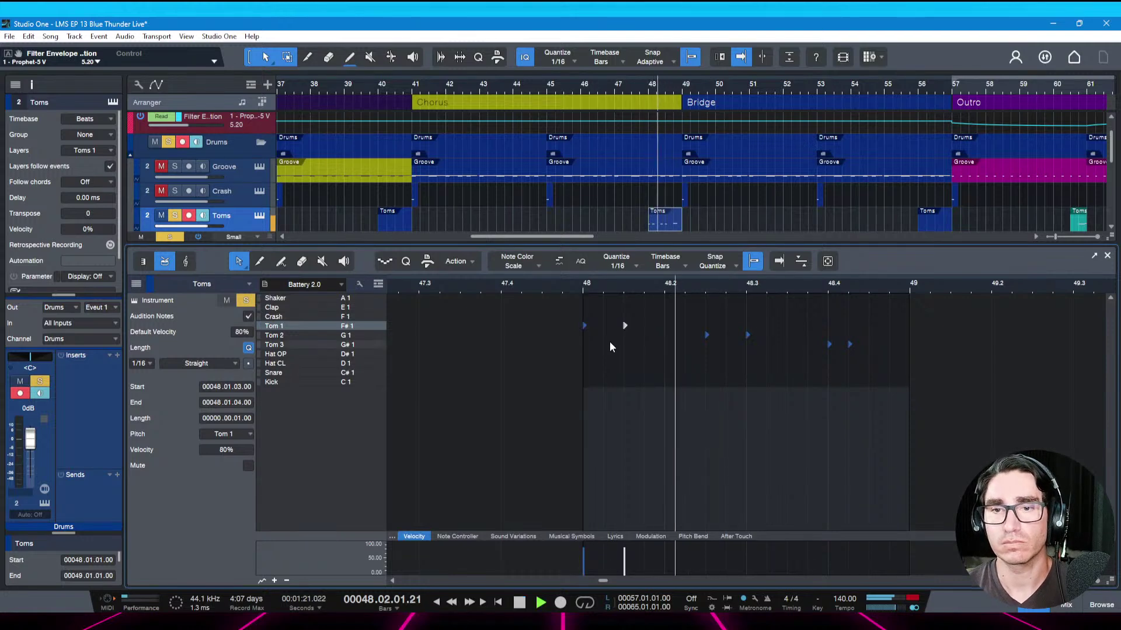
key(space)
Add Tom 2 hits at 48.2.2 and 48.2.4, delete the one at 48.3.1, and play the fill
key(space)
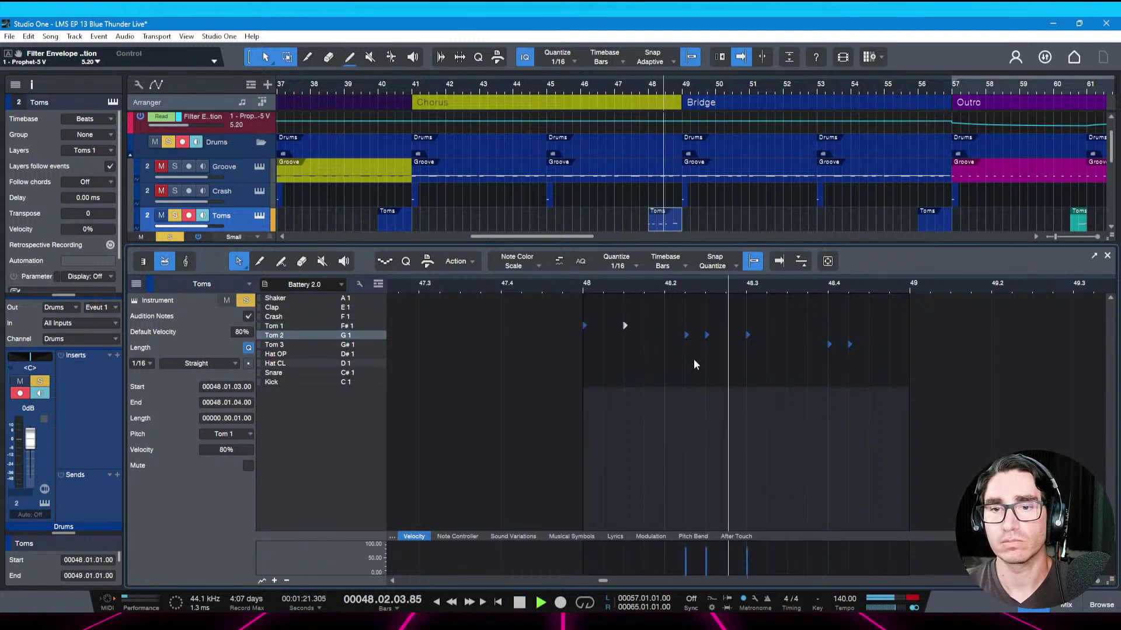
key(space)
click(748, 335)
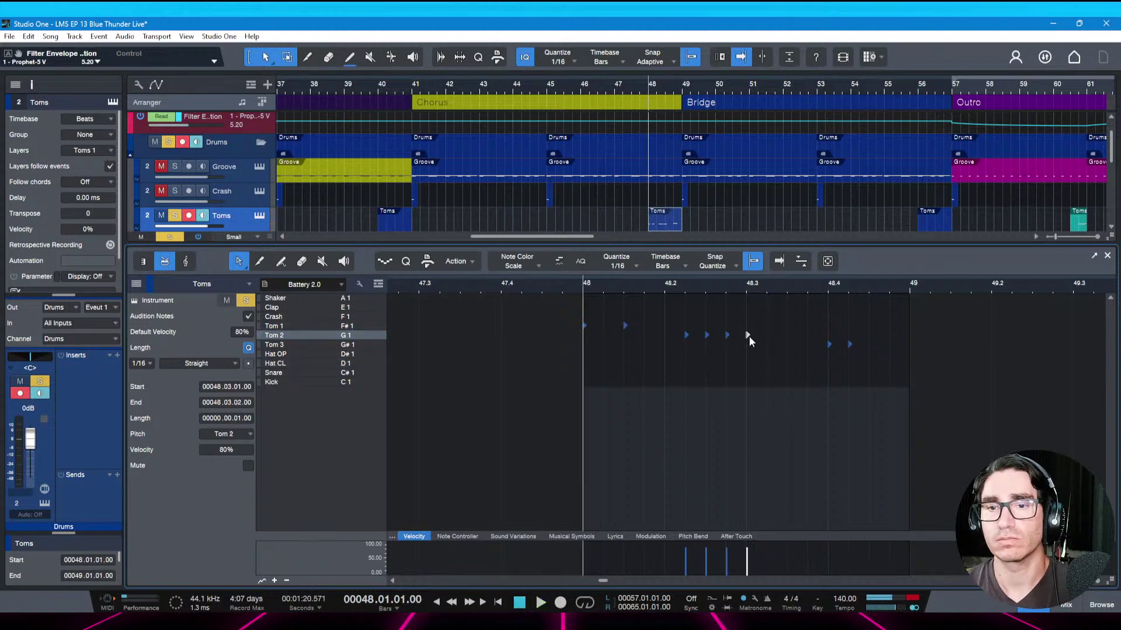
key(Delete)
key(space)
key(space)
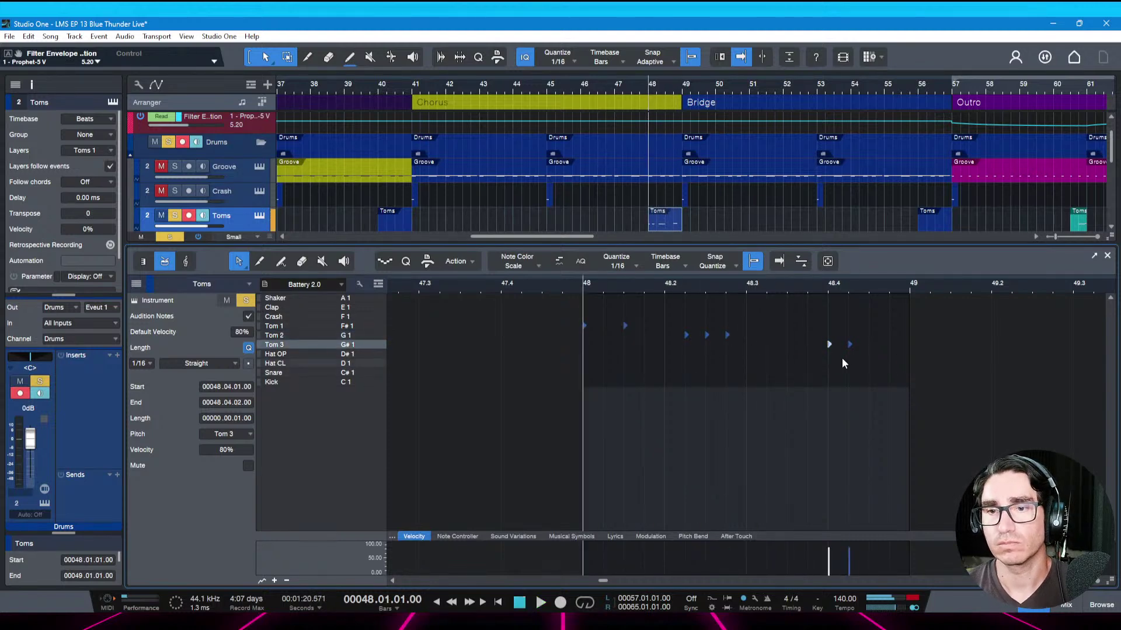
Add a Tom 3 hit at 48.4.3 and play the soloed fill from bar 48 several times
key(space)
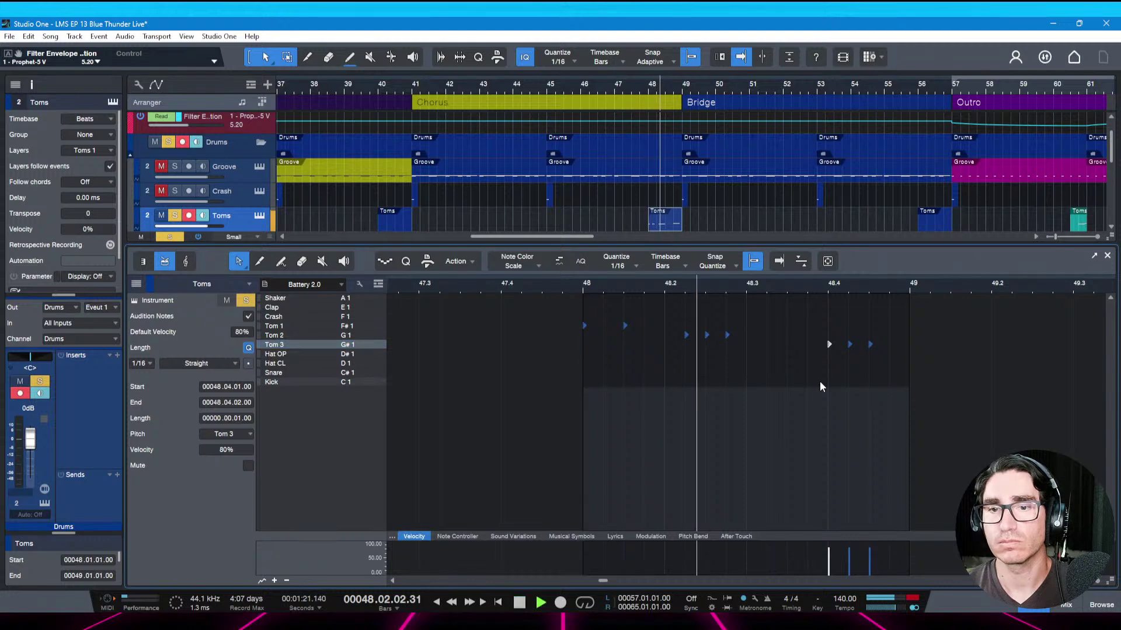
key(space)
key(space)
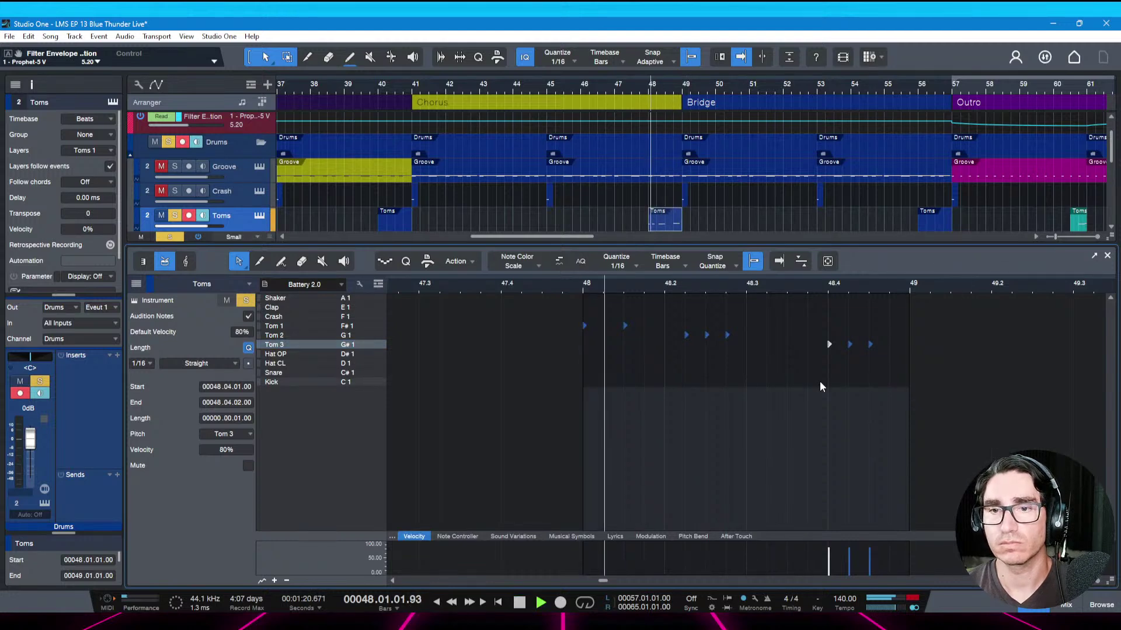
key(space)
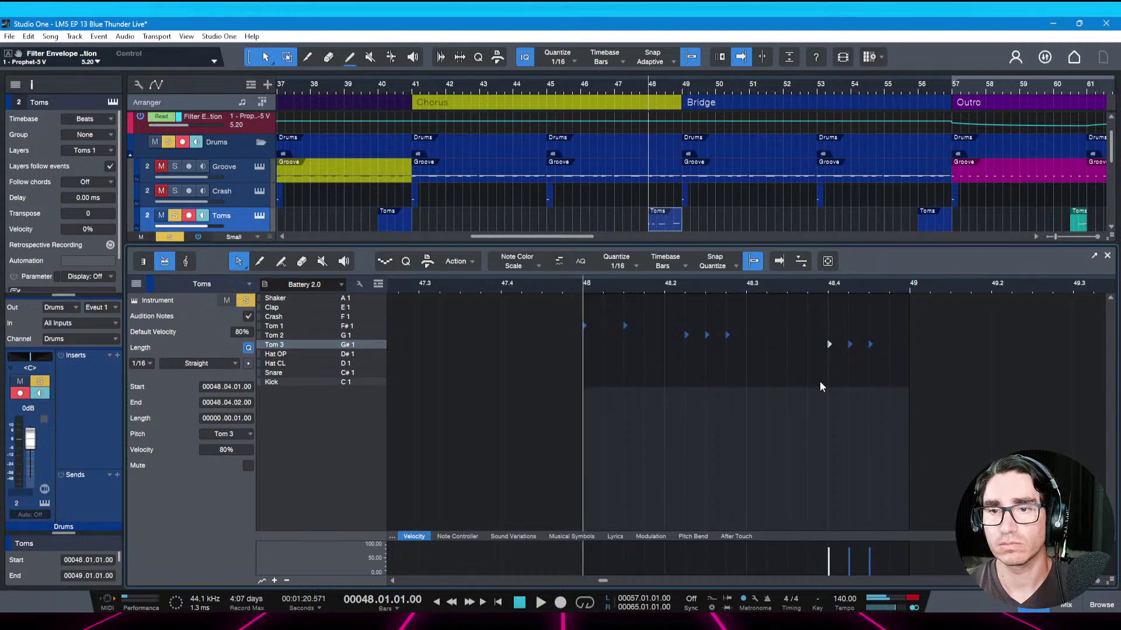
key(space)
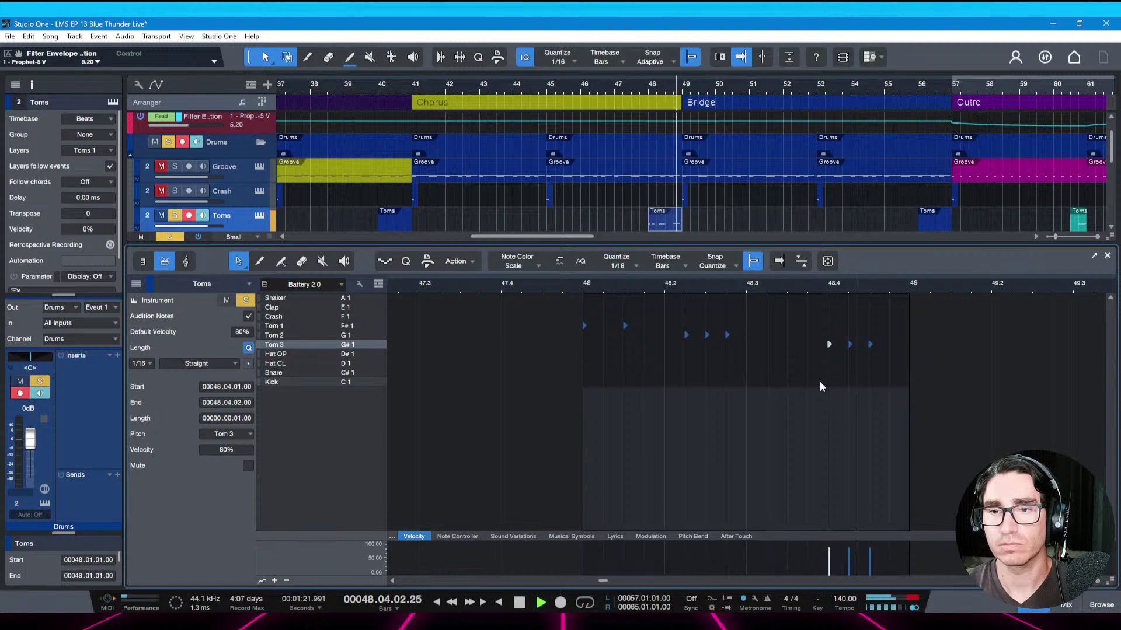
key(space)
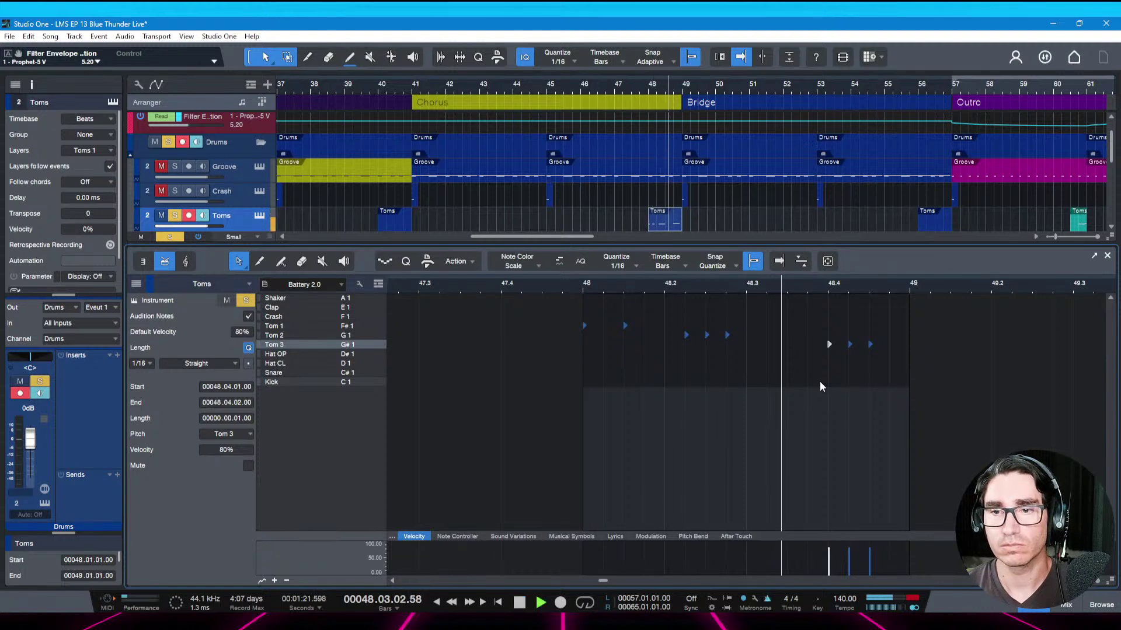
key(space)
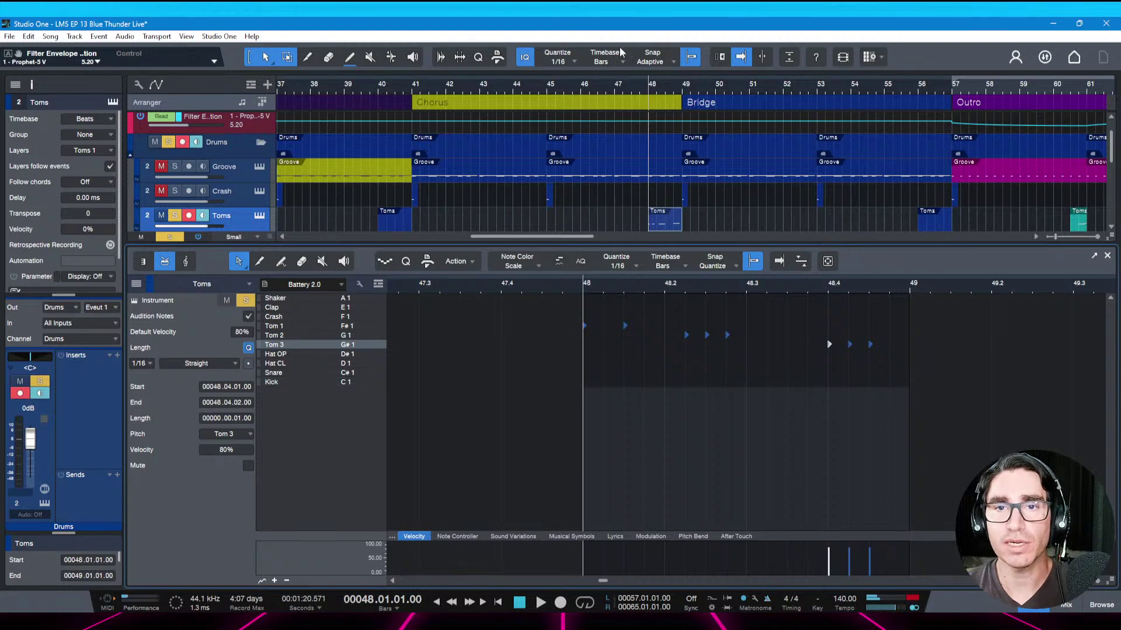
Unsolo the Toms track and play the fill with the full arrangement from 47.2 into the Bridge
key(s)
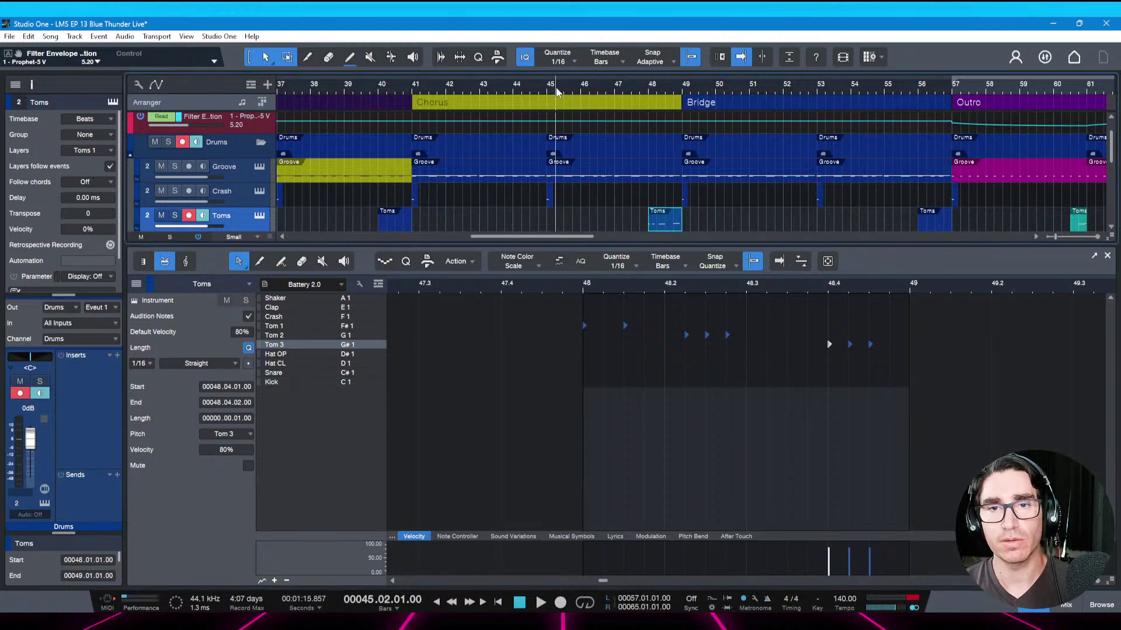
click(556, 86)
key(space)
click(622, 89)
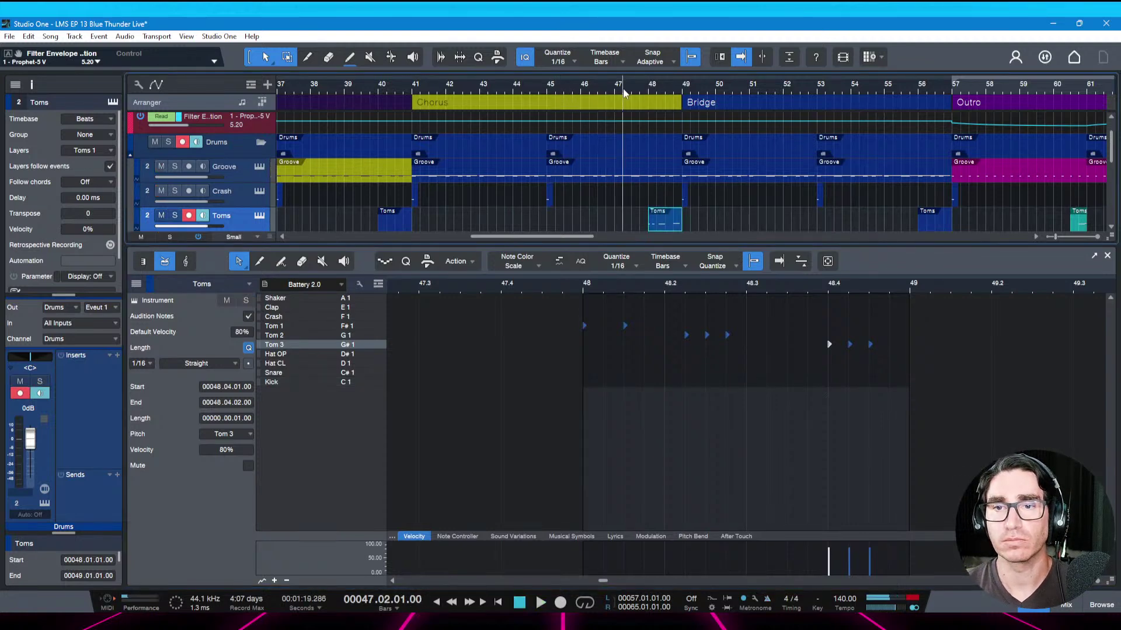
key(space)
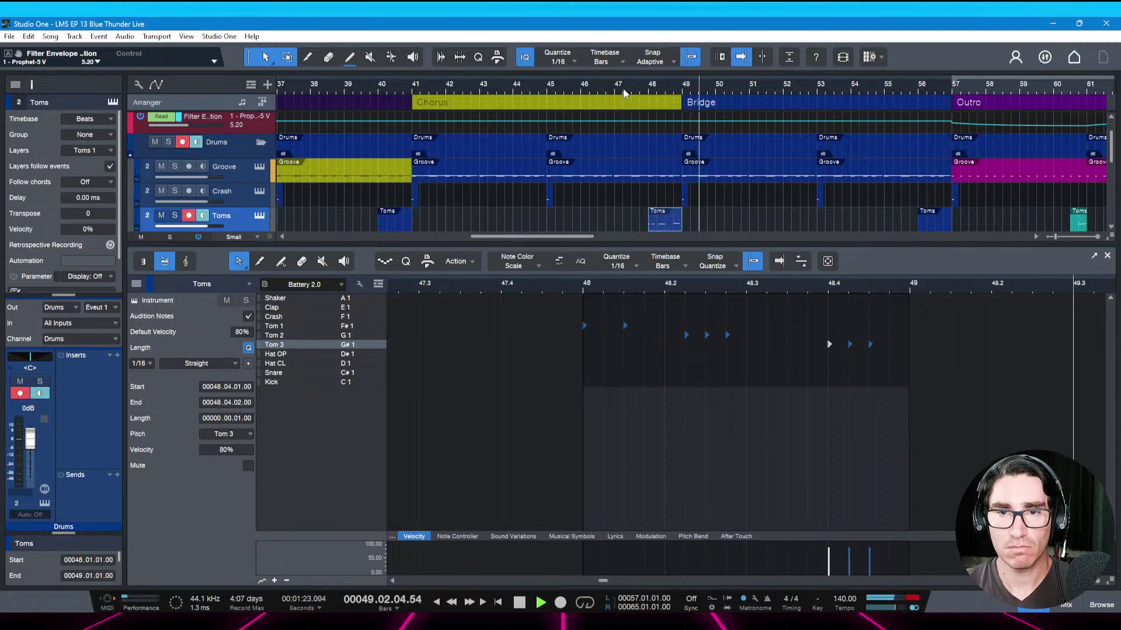
Close the note editor, colour the Toms clip at bar 48 orange, and save the song
key(F2)
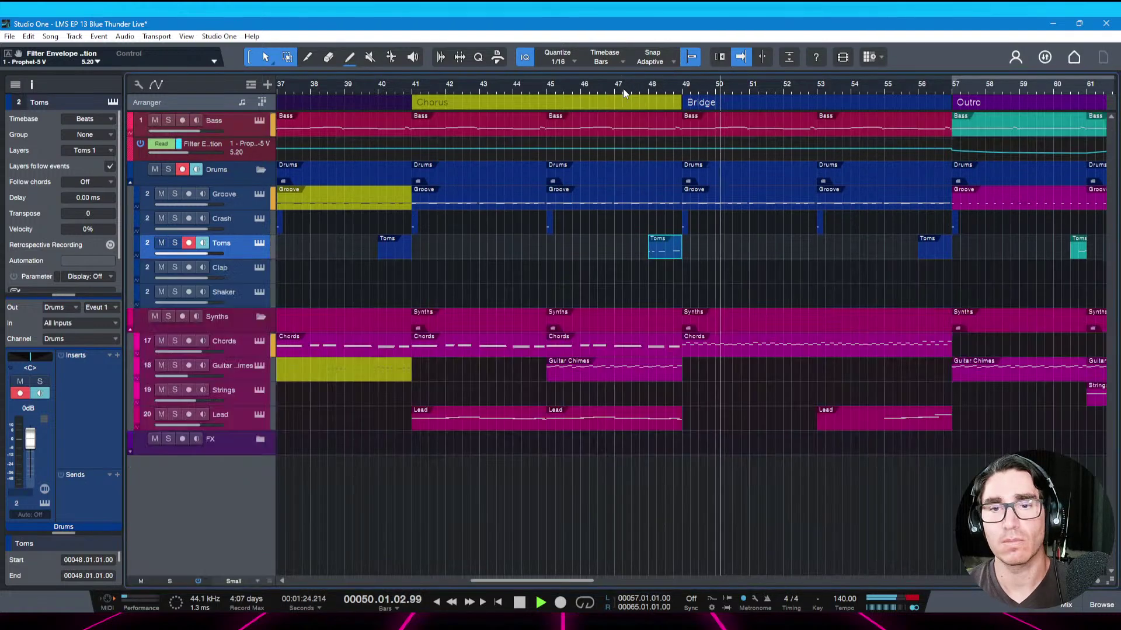
right_click(670, 249)
click(678, 279)
click(689, 317)
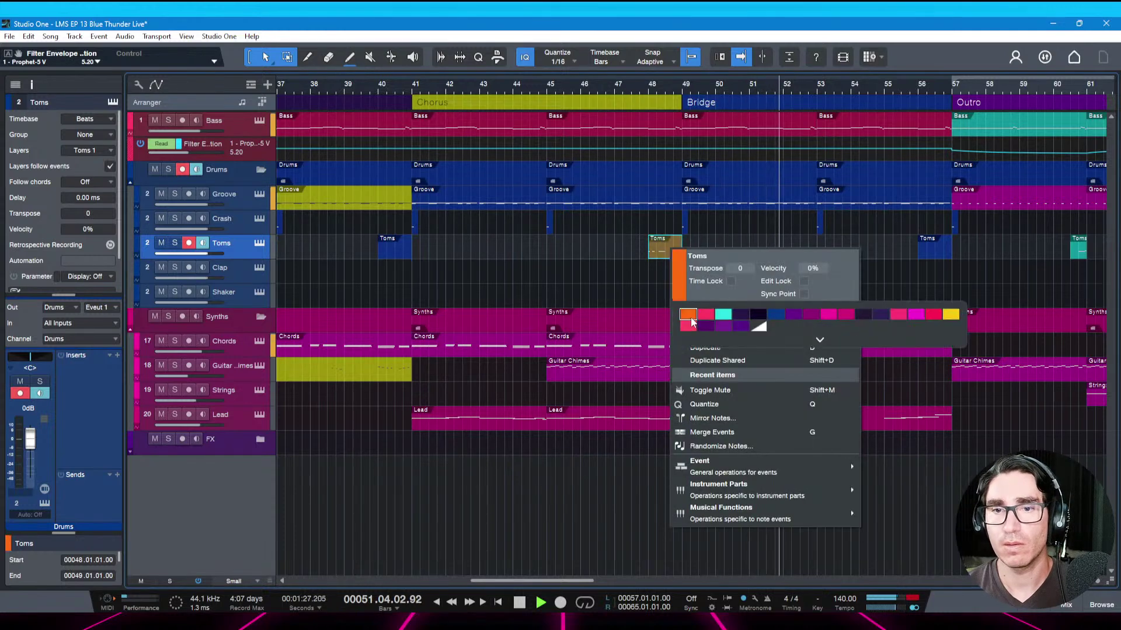
click(618, 281)
click(619, 282)
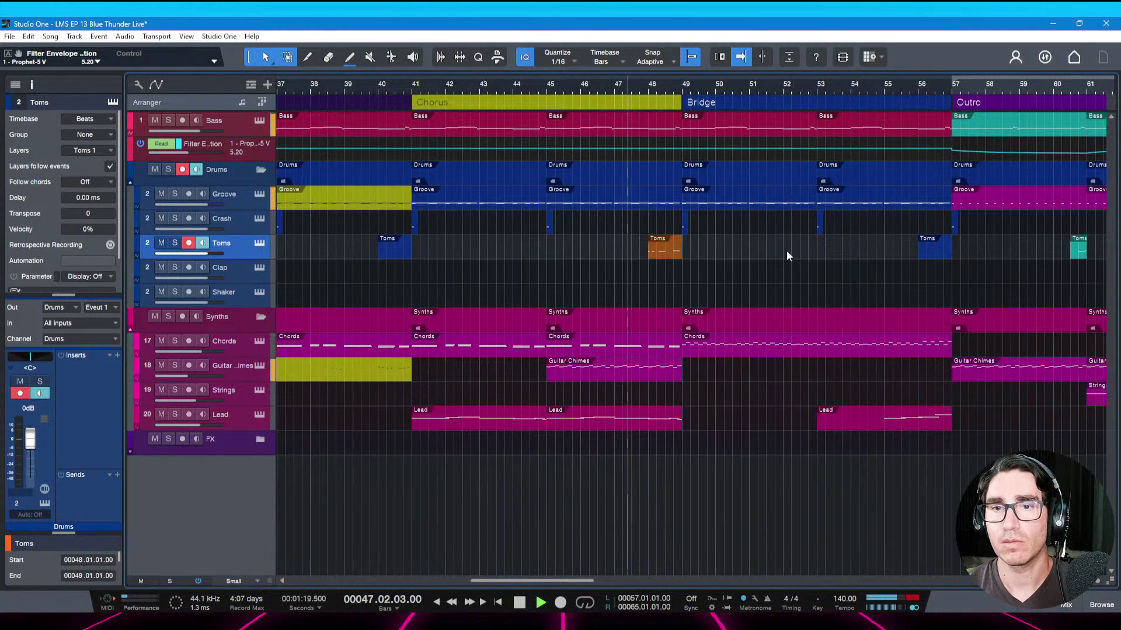
key(ctrl+s)
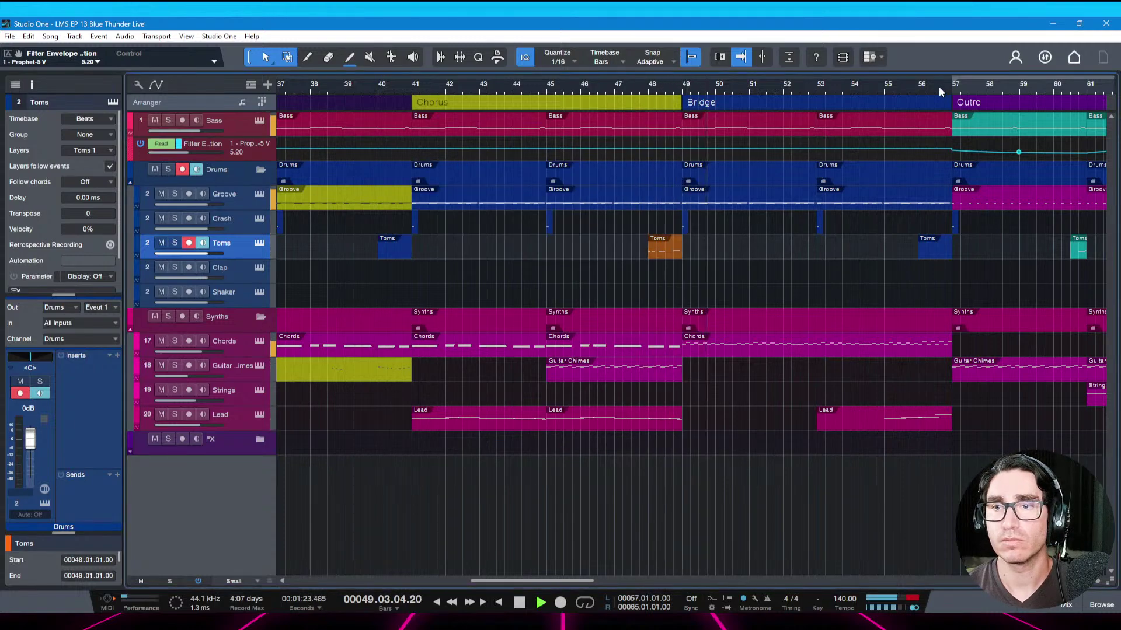
Delete the Toms clip at bar 56 and the Groove clip that starts at bar 53
drag(939, 86, 901, 74)
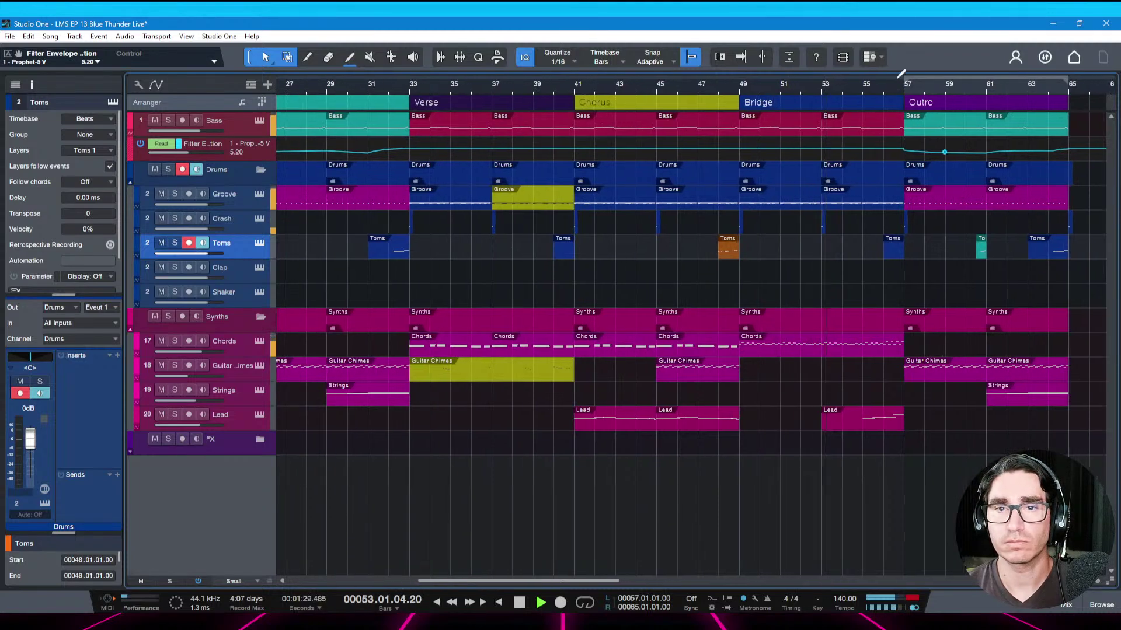
key(space)
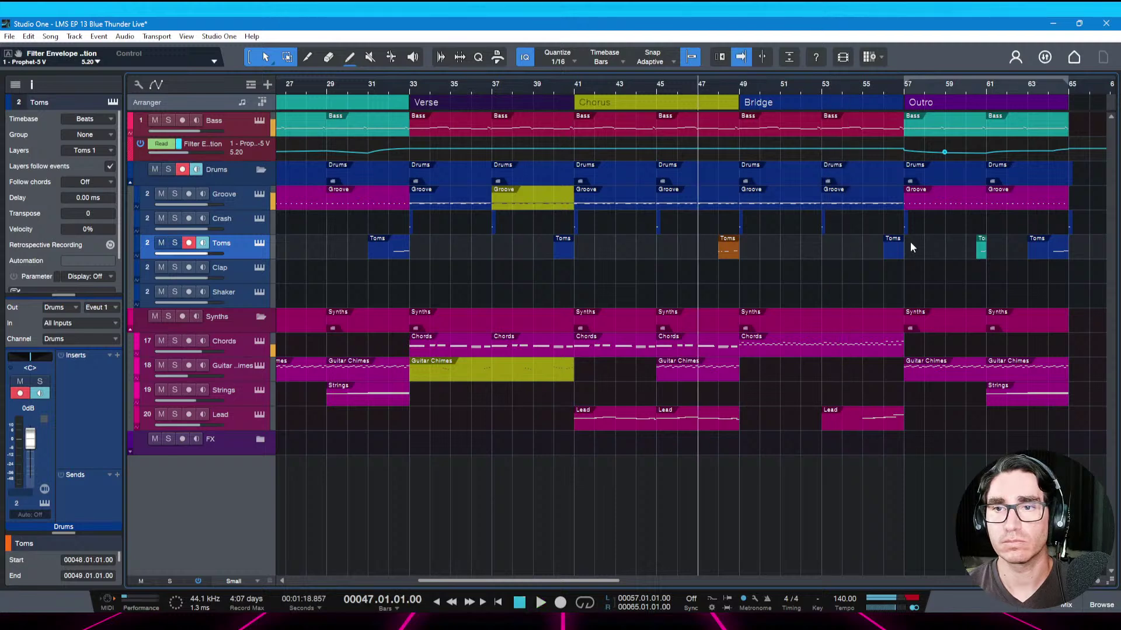
click(867, 203)
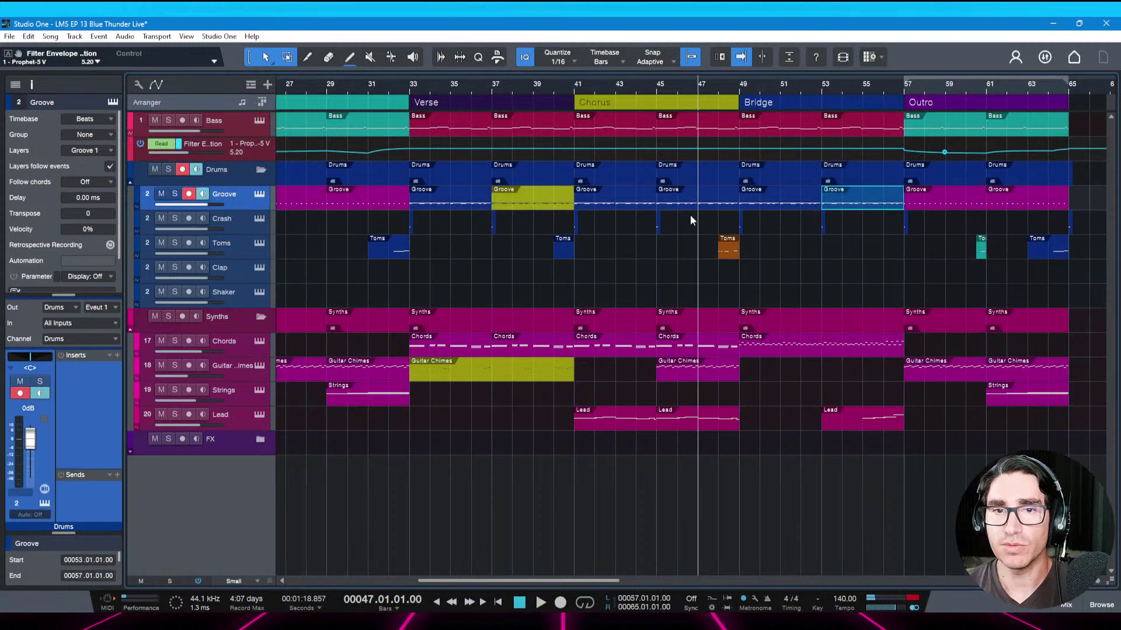
key(Delete)
Copy the yellow Groove clip from bar 37 to bar 53, play the transition into the Outro, and save
drag(524, 194, 718, 205)
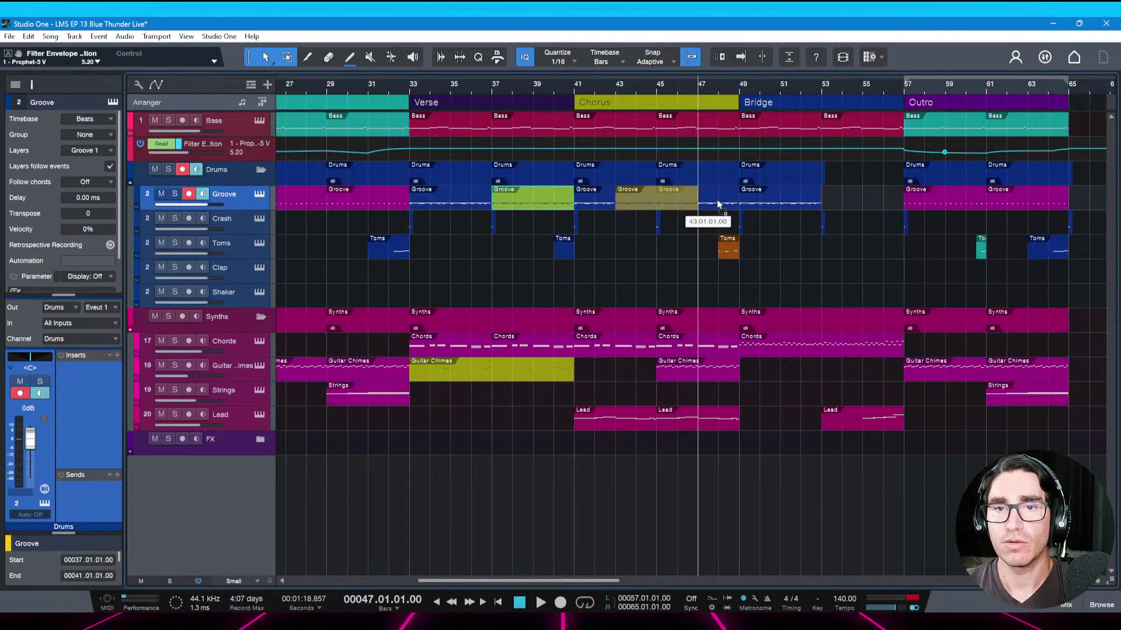
drag(718, 204, 922, 205)
key(space)
click(877, 87)
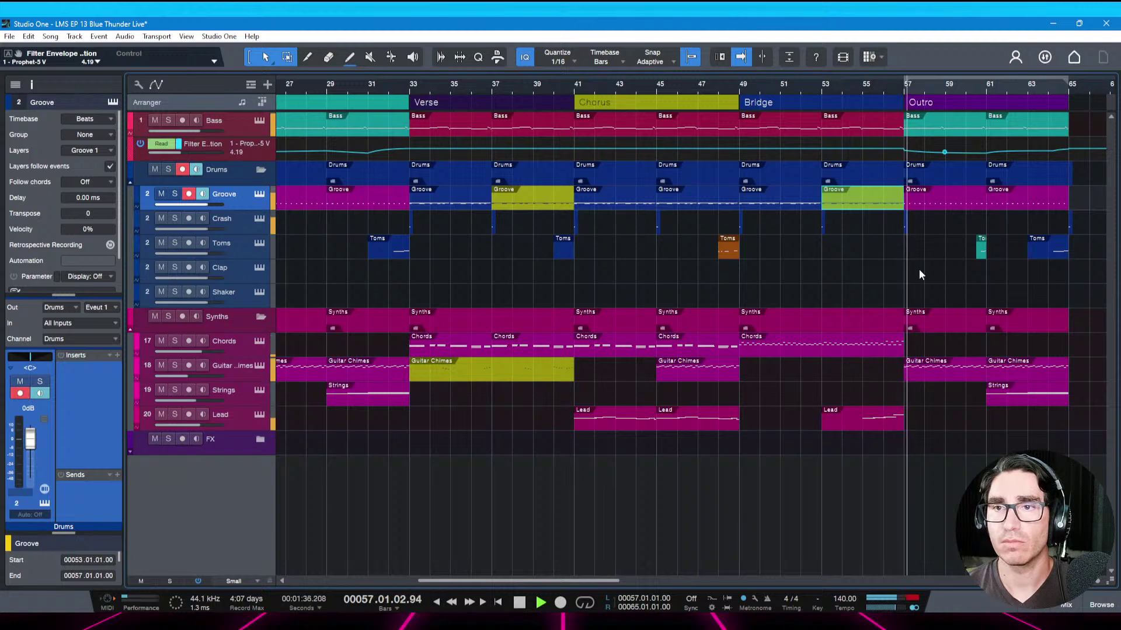
key(ctrl+s)
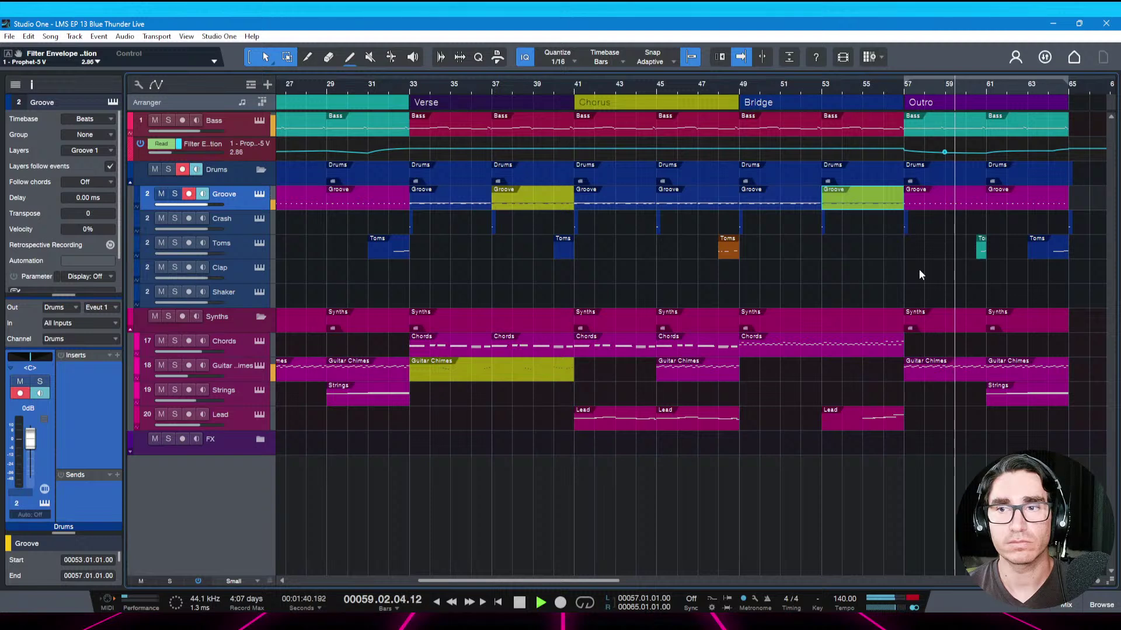
Stop playback, delete the Toms clip at bar 40, and save the song
key(space)
key(Delete)
click(727, 251)
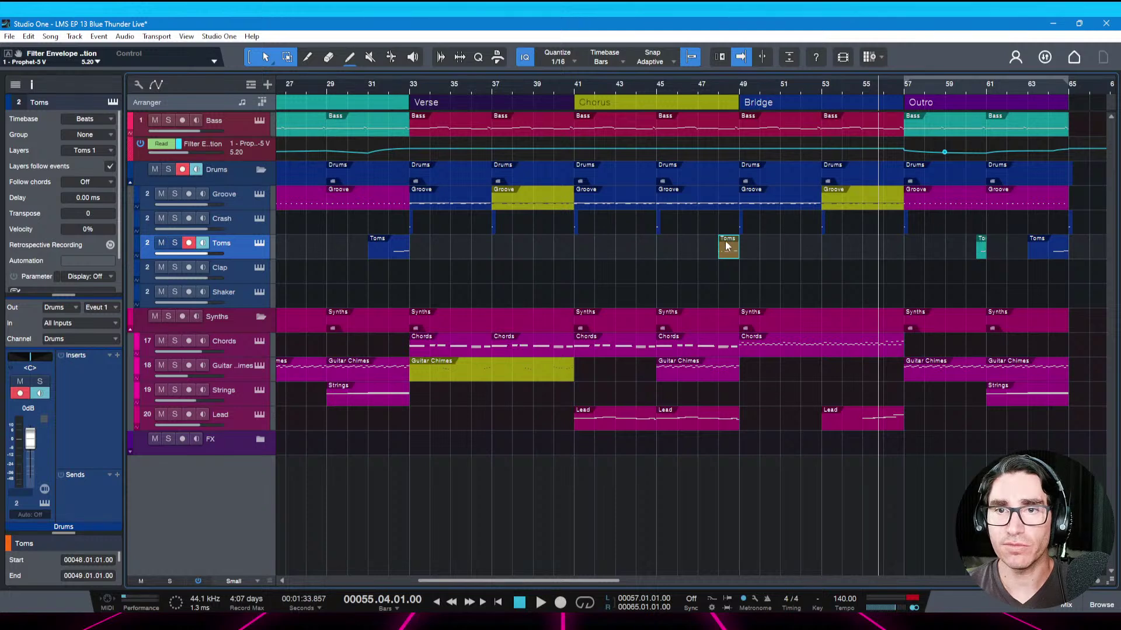
key(ctrl+z)
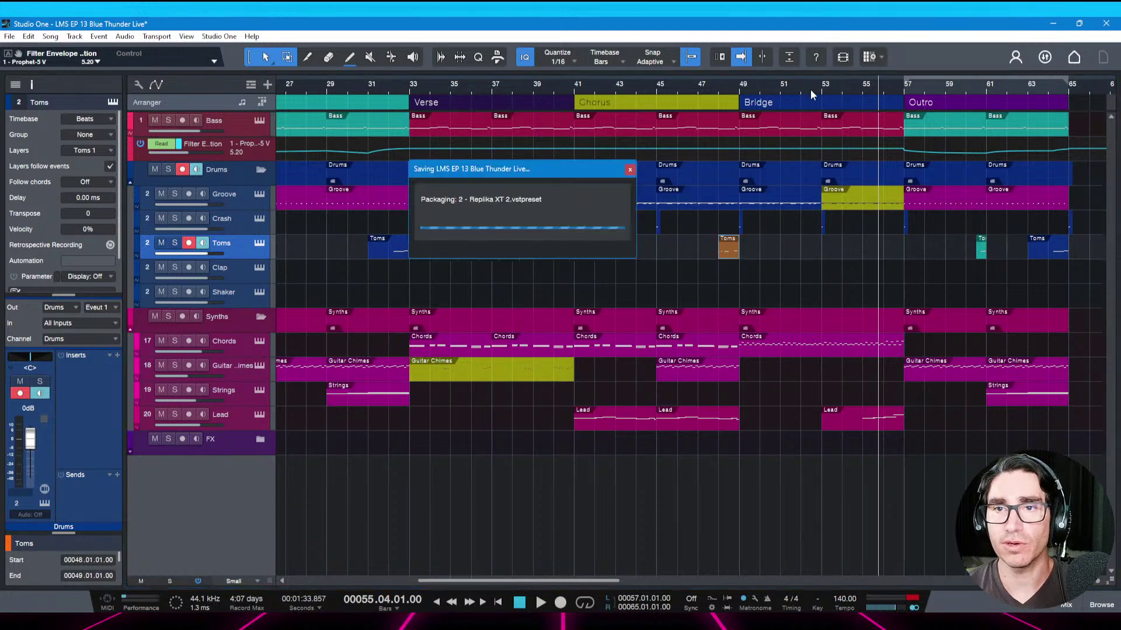
Delete the empty Clap and Shaker tracks and save the song
click(232, 273)
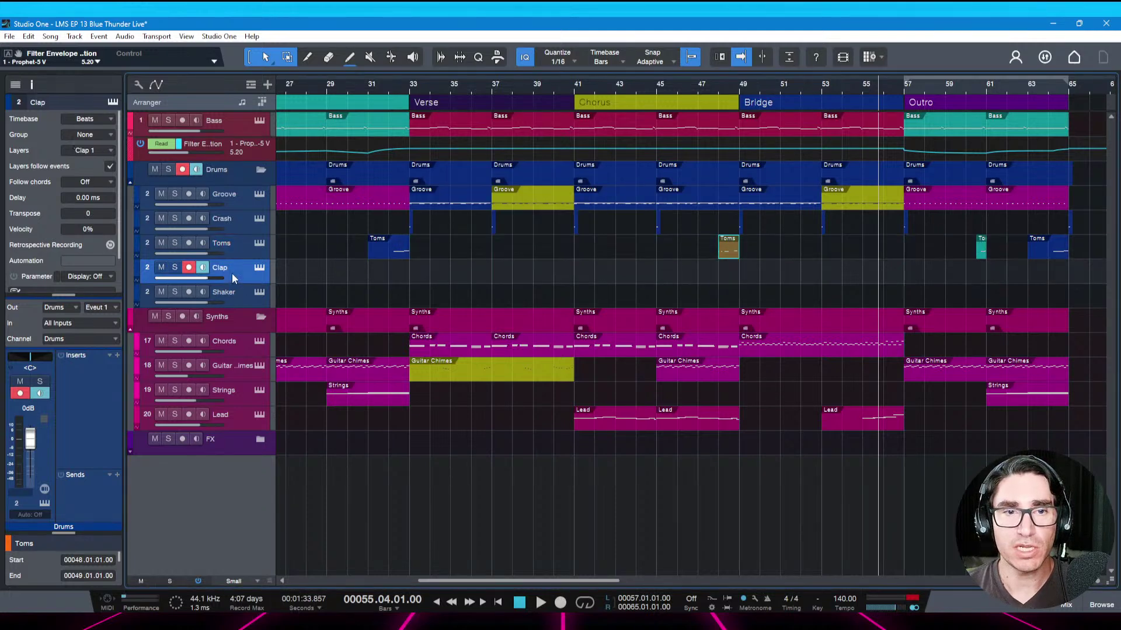
shift+click(243, 299)
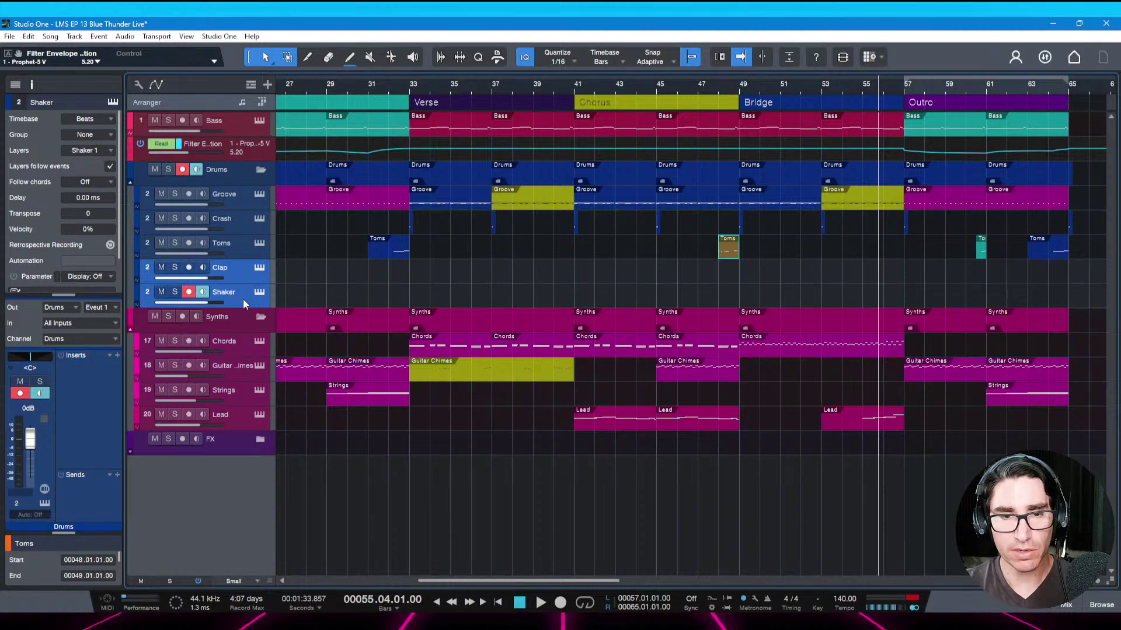
key(Delete)
key(ctrl+s)
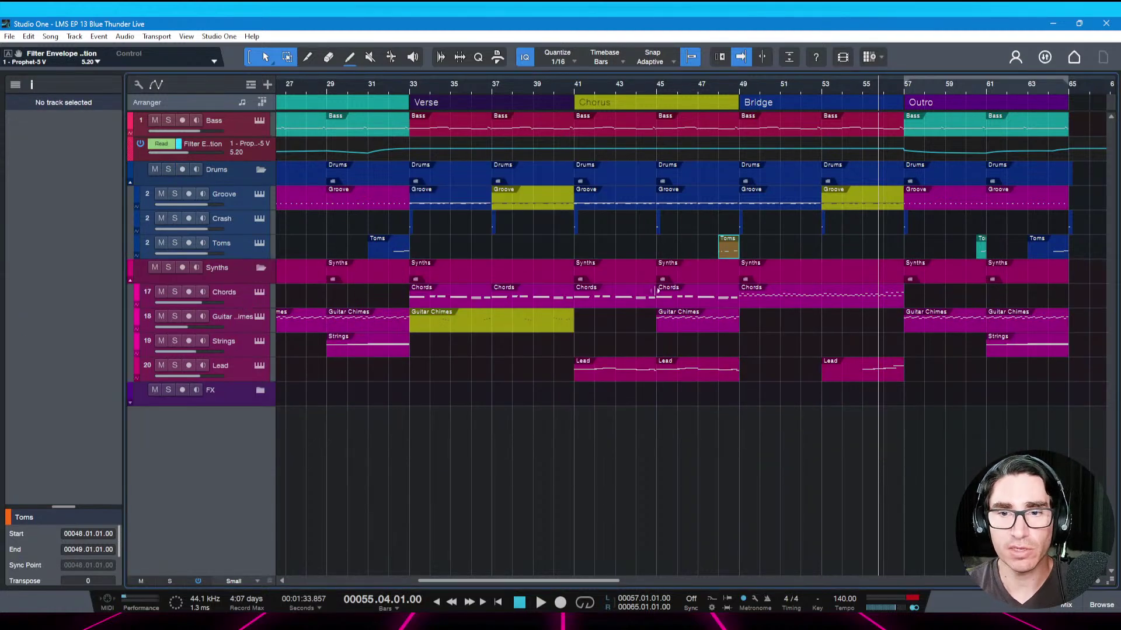
drag(750, 92, 739, 74)
key(ctrl+s)
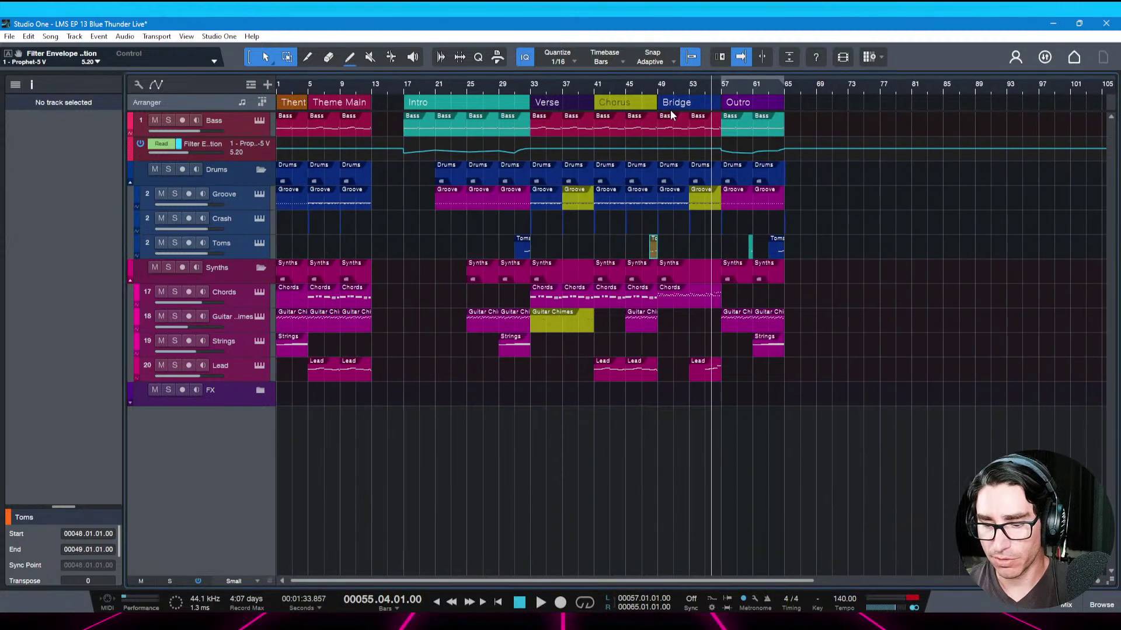
Open the song notes, select the "-drum fills on every section change" task line, and close the notes
key(ctrl+i)
click(451, 271)
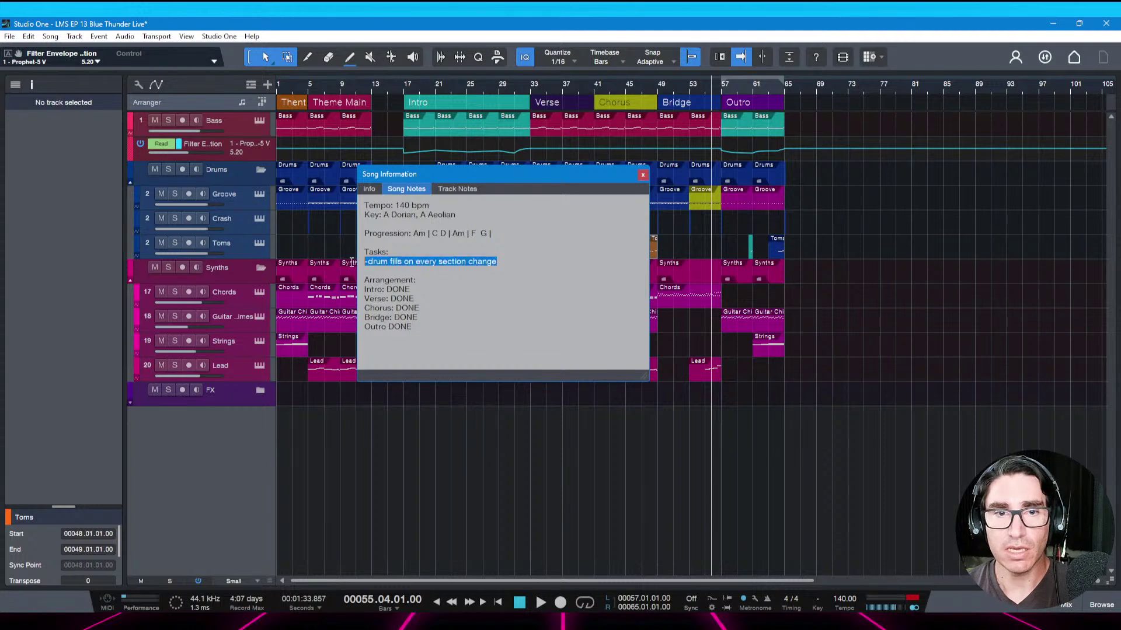
click(642, 175)
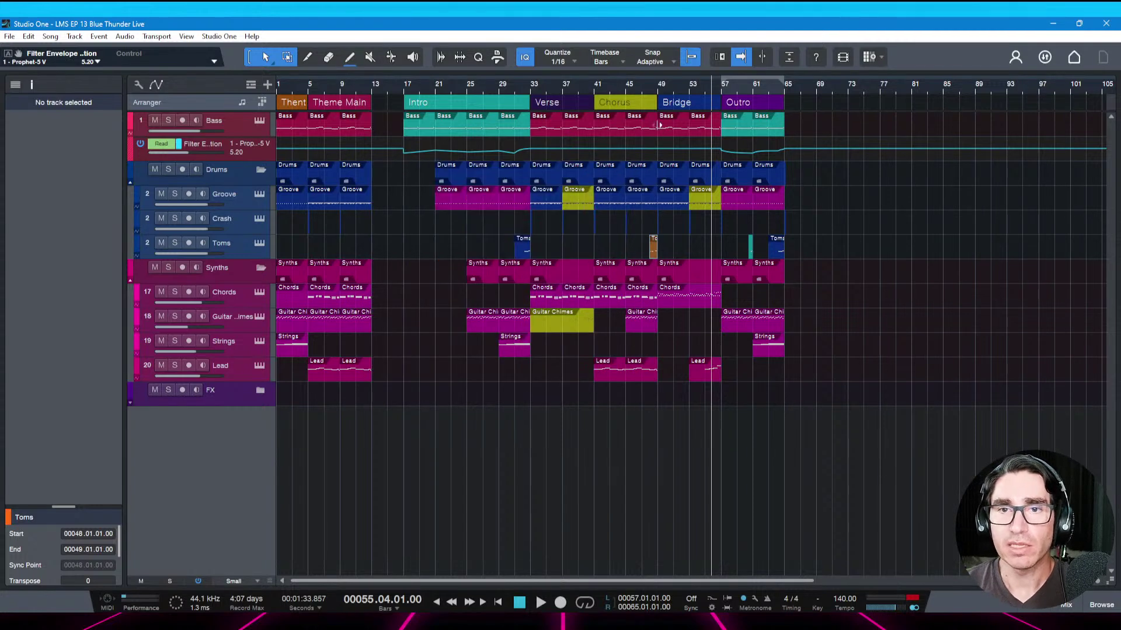
Play the arrangement from the start of the Chorus through the Bridge and stop
scroll(642, 99, up, 3)
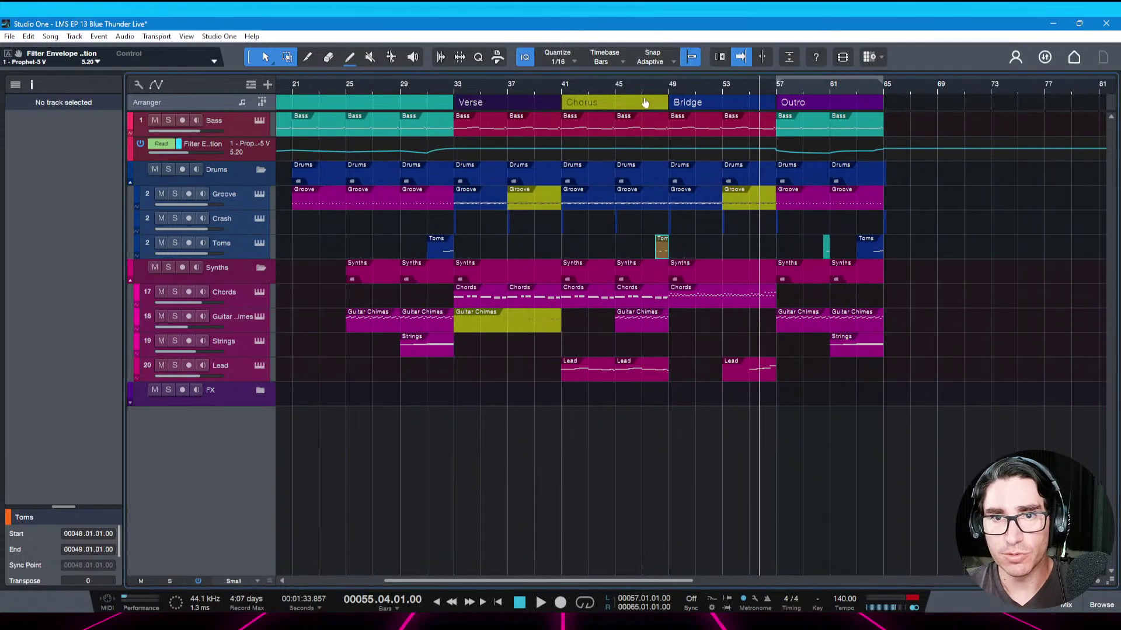
scroll(645, 103, down, 1)
click(575, 104)
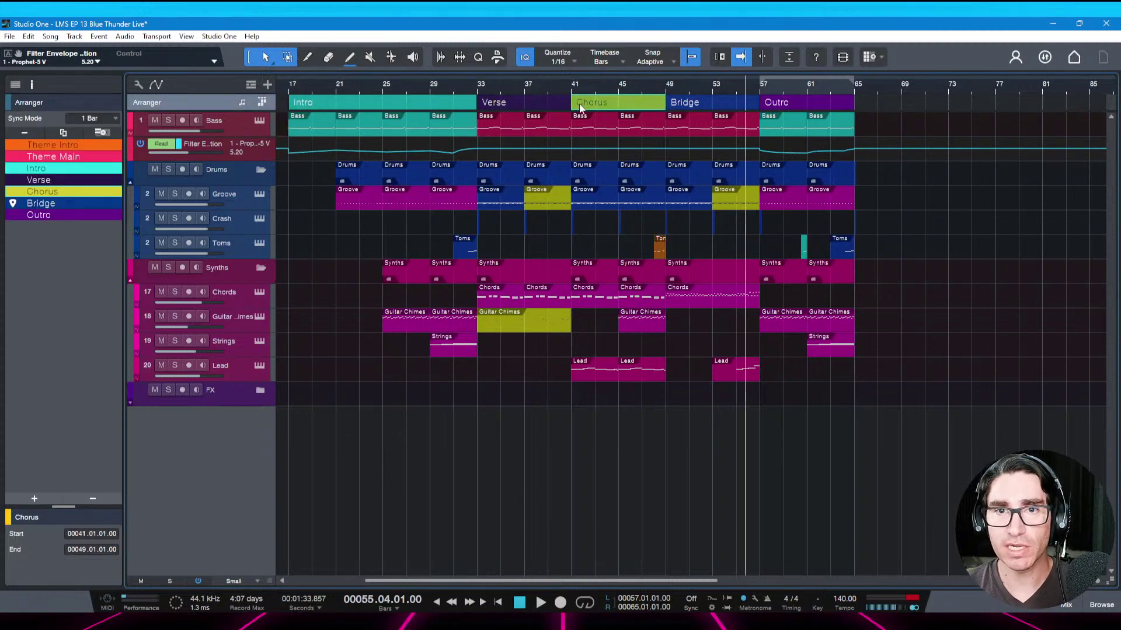
click(580, 107)
key(space)
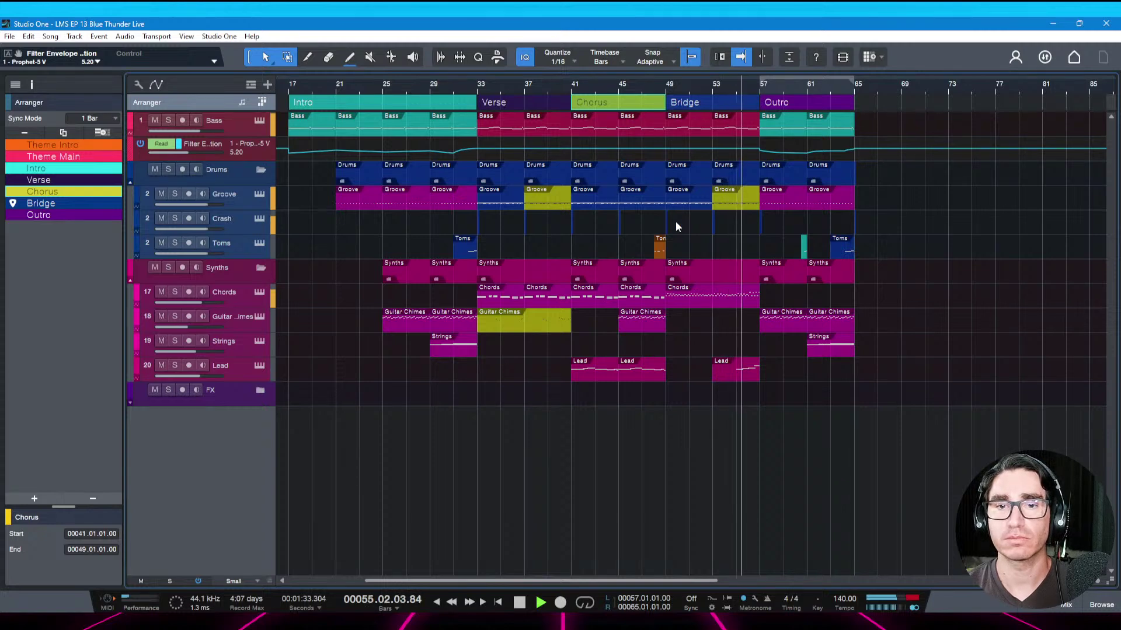
key(space)
Show the Lead track's Volume automation in its own enlarged lane below the track, and expand the automation lanes
click(726, 368)
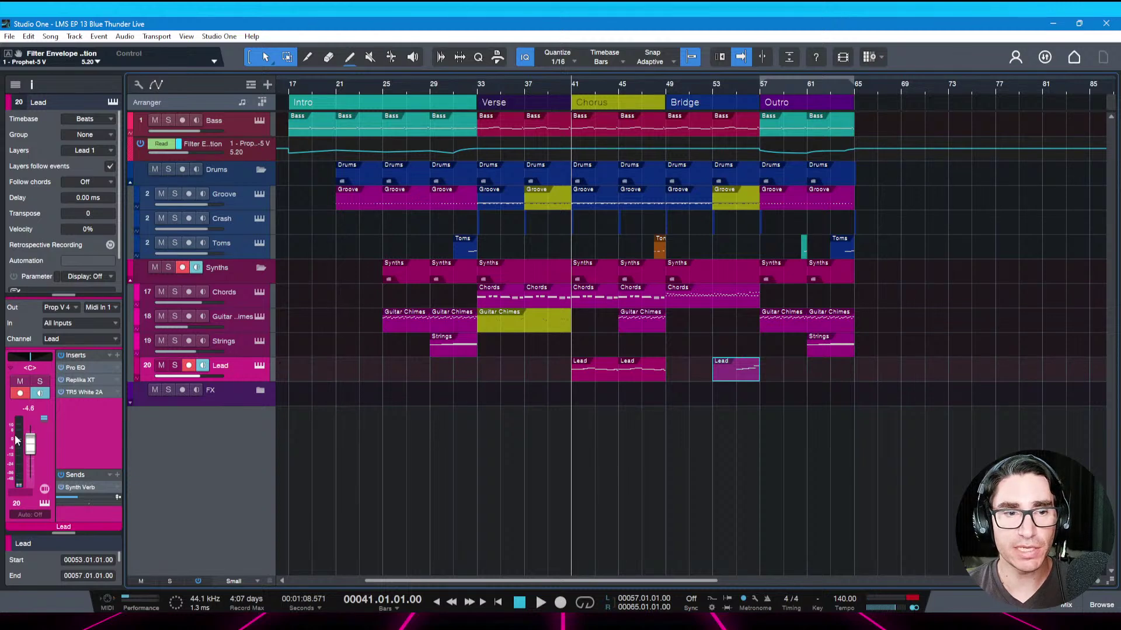
key(a)
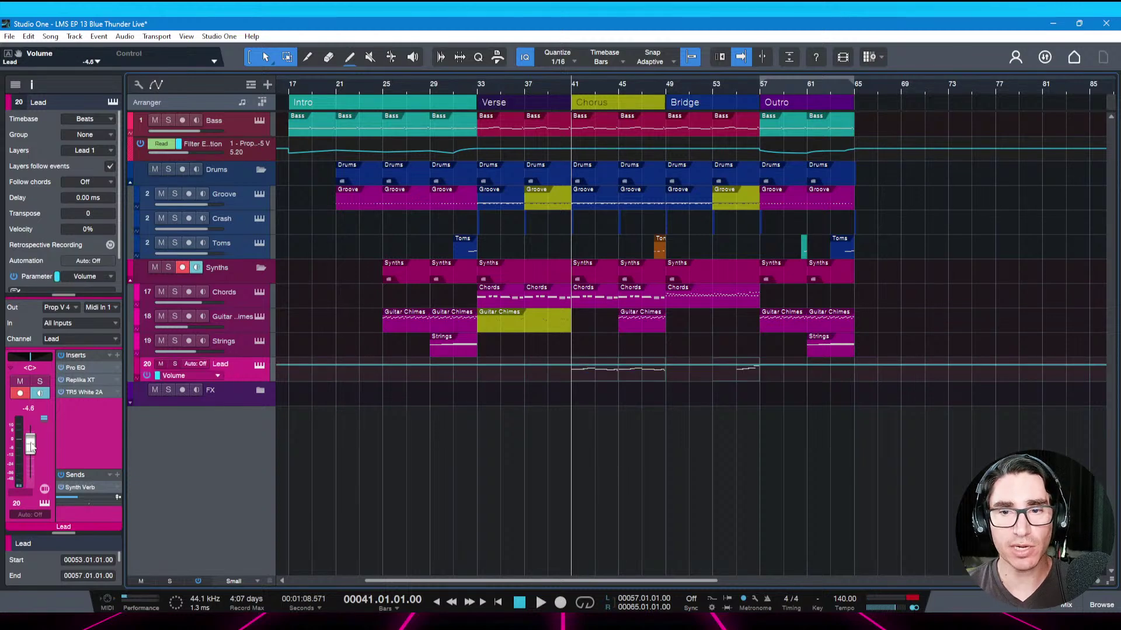
click(136, 378)
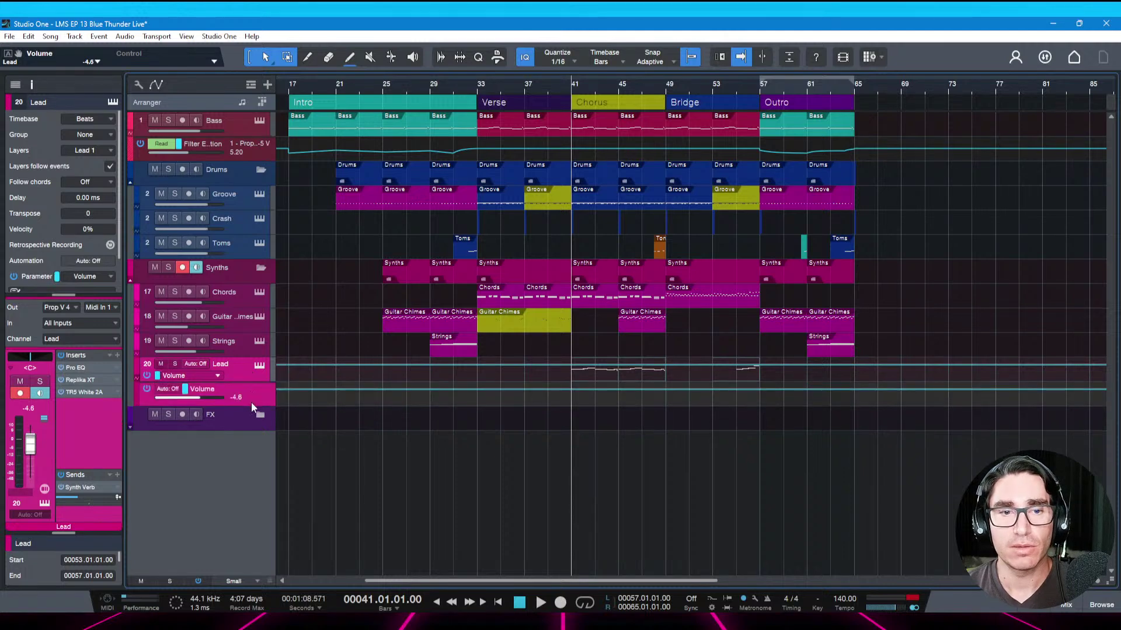
drag(251, 403, 239, 462)
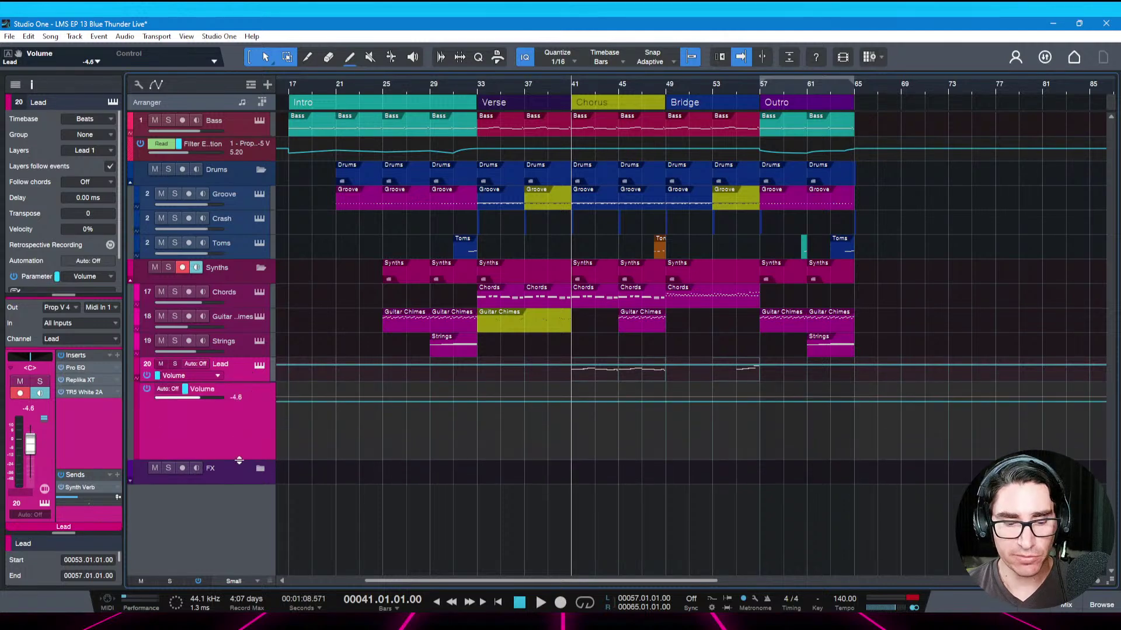
key(shift+a)
scroll(782, 478, down, 1)
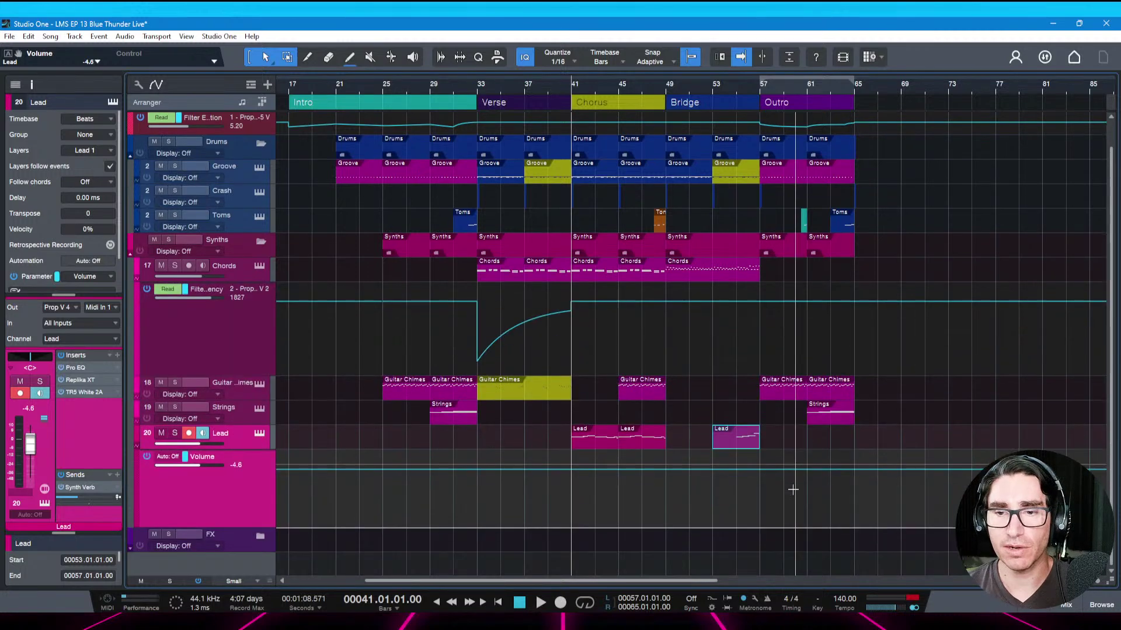
Add Lead volume automation points at bars 55 and 57, lower the section between them to -7.2 dB, and play the Bridge's end
click(736, 471)
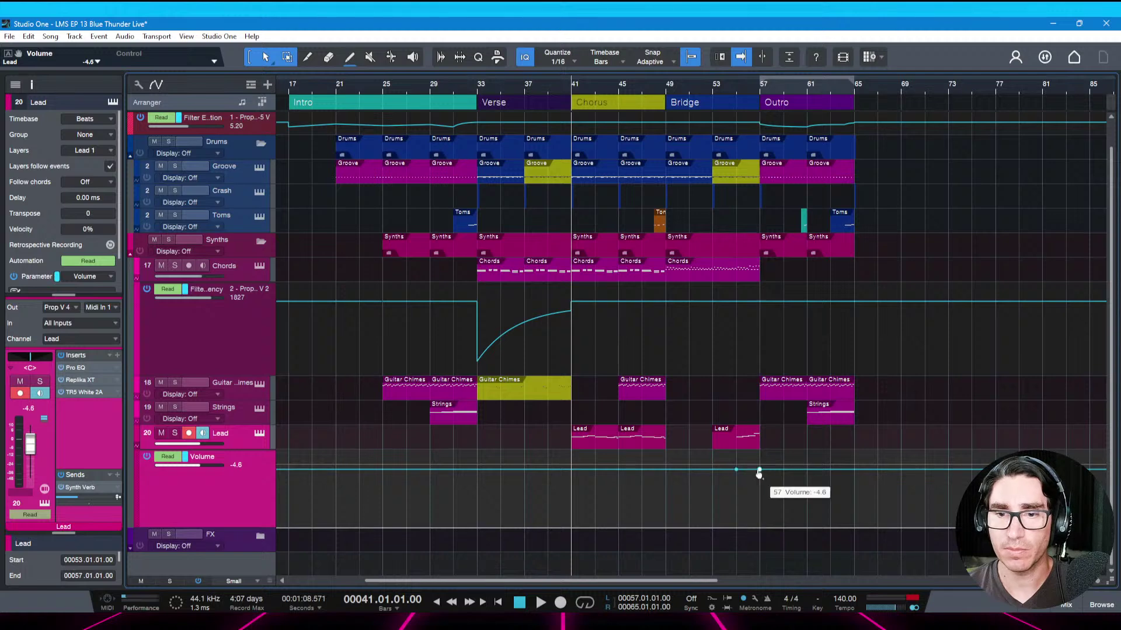
click(758, 470)
drag(753, 465, 753, 469)
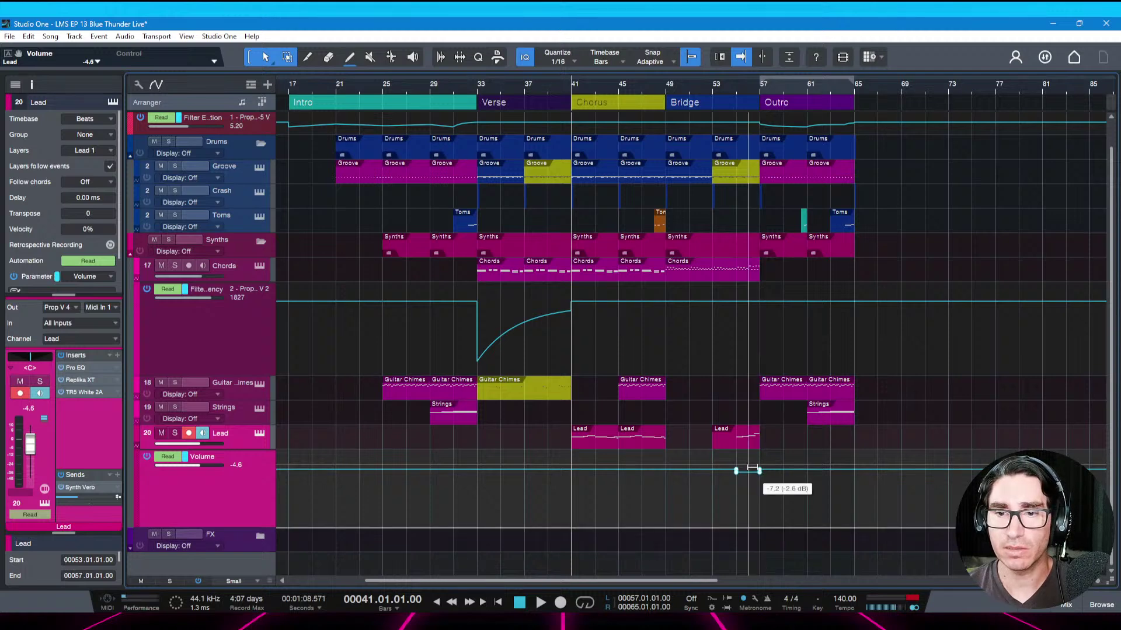
click(690, 477)
key(space)
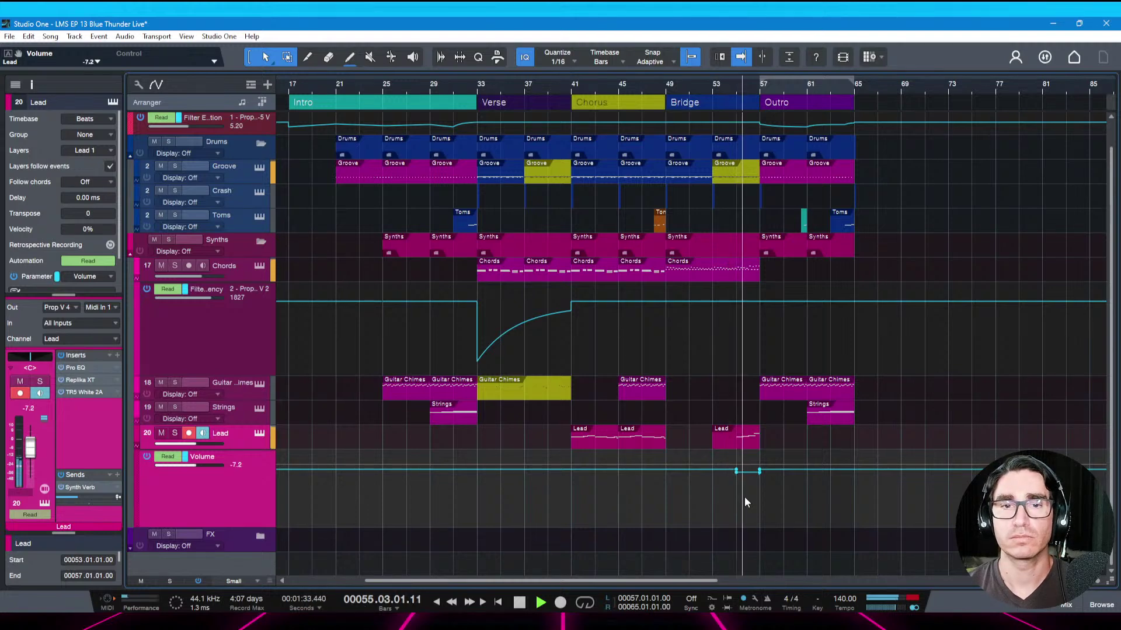
Lower the Lead's volume section between bars 55 and 57 to -9.9 dB, audition it from bar 53, and save the song
key(space)
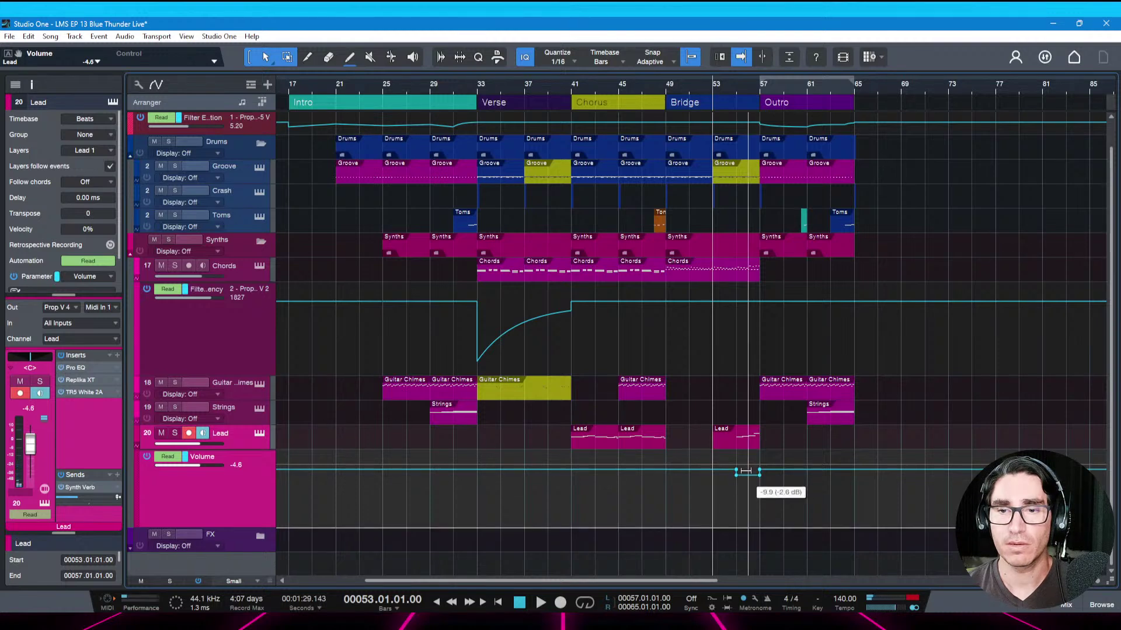
key(space)
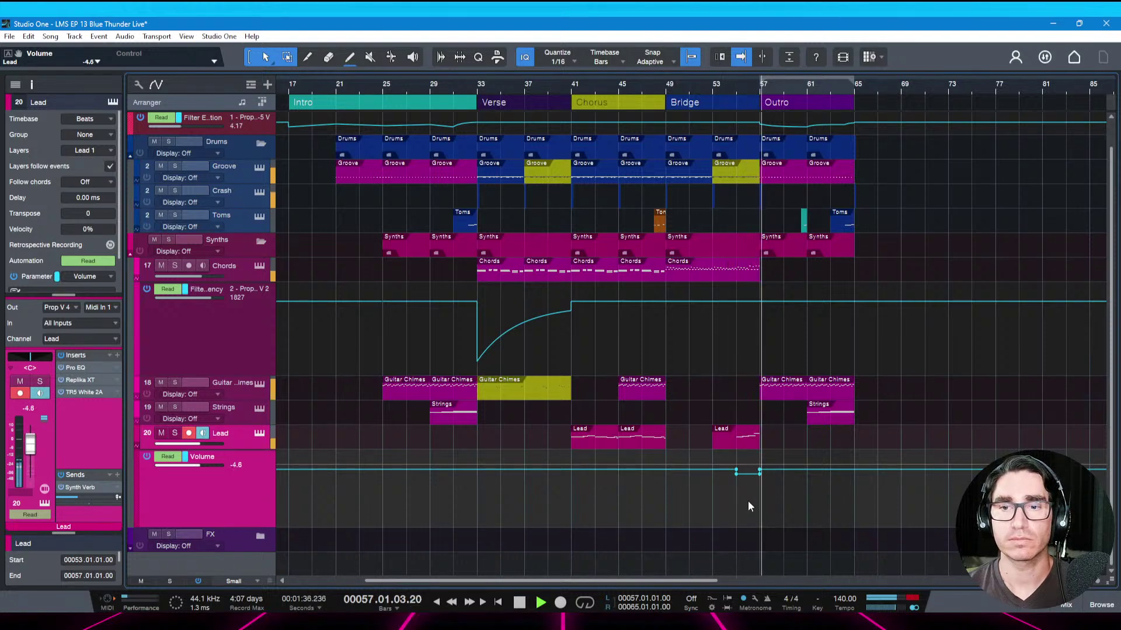
key(space)
key(ctrl+s)
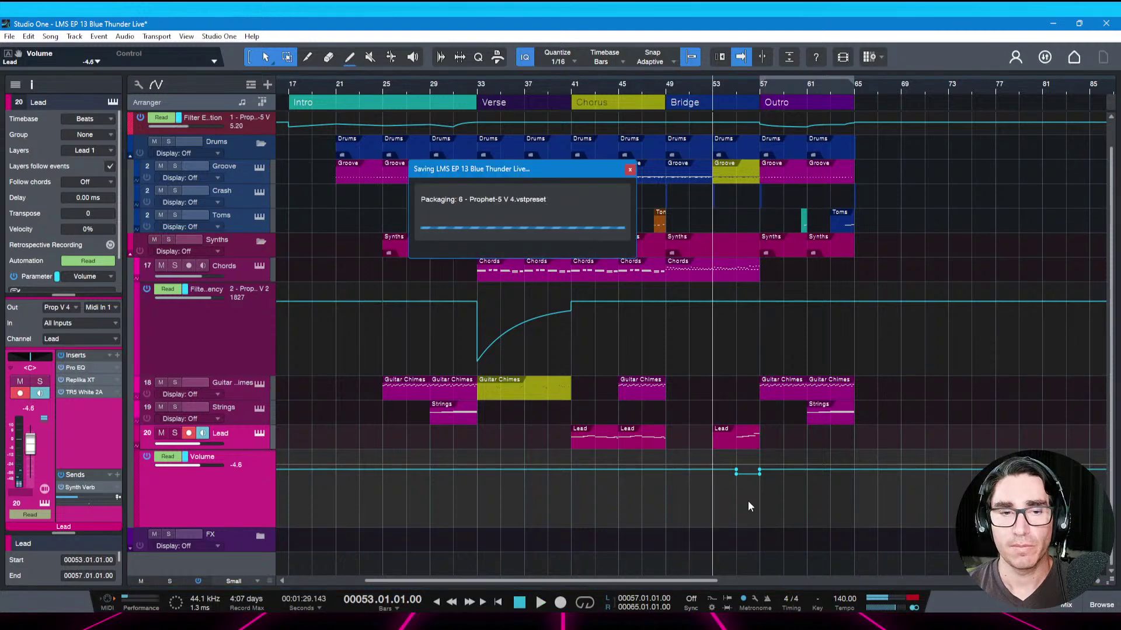
Play the second half of the Bridge and the Outro, and save the song
key(space)
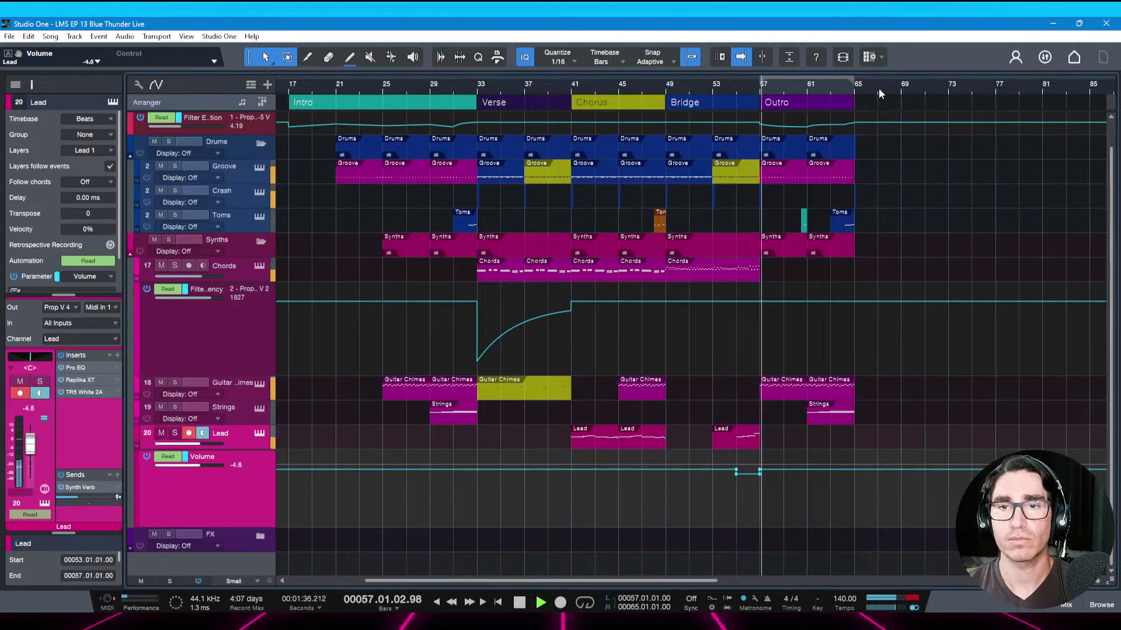
click(645, 94)
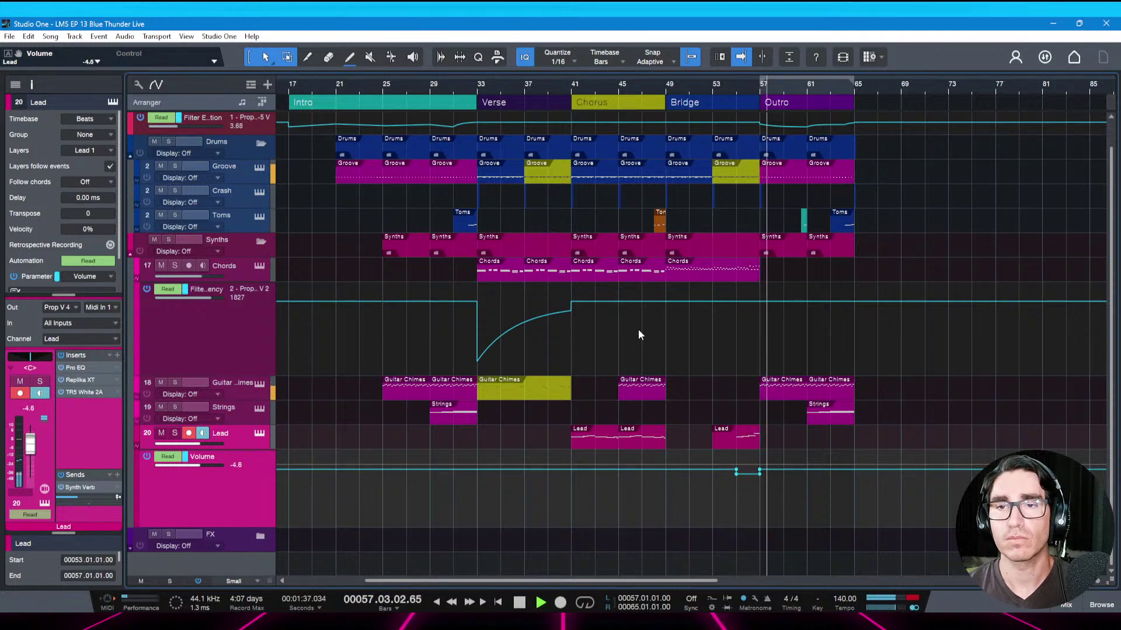
drag(891, 85, 890, 94)
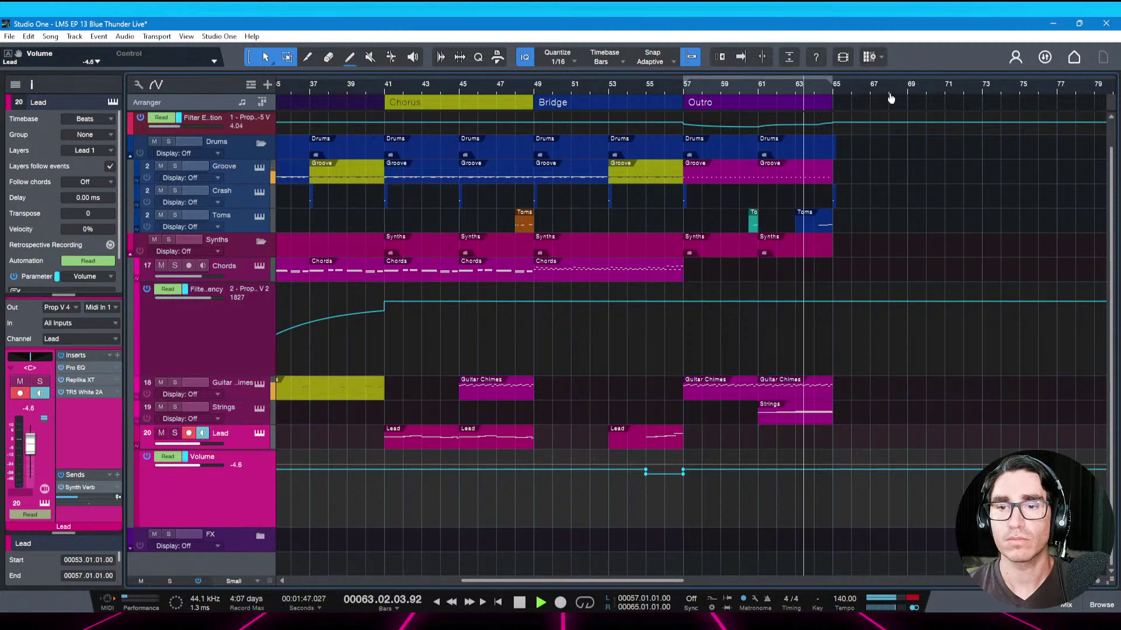
key(ctrl+s)
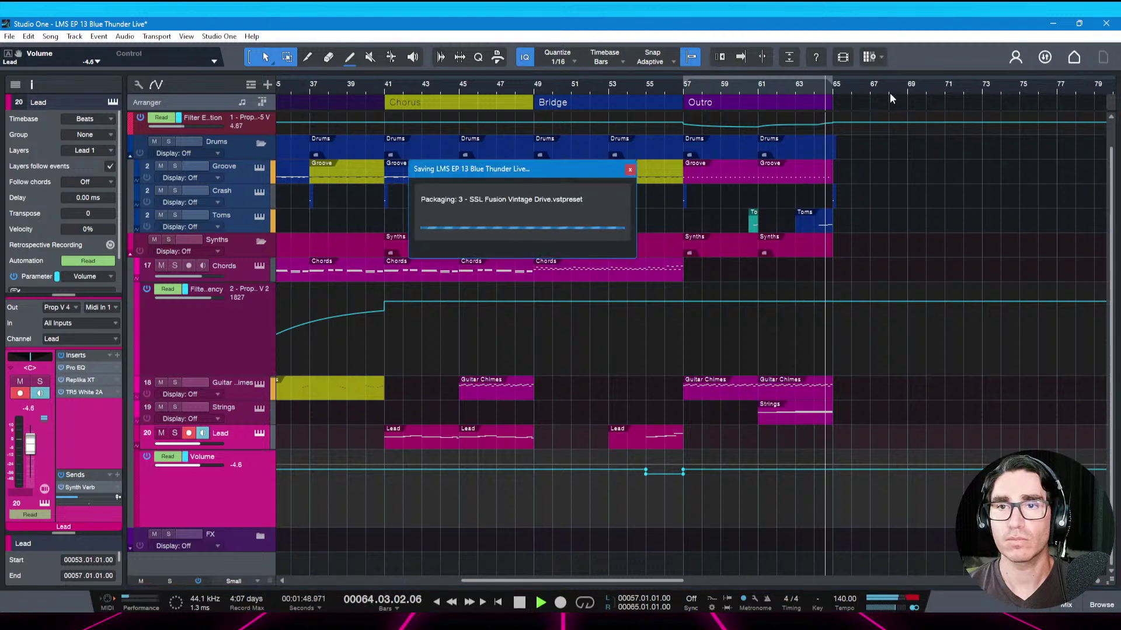
key(space)
Listen to the opening bars of the Verse from bar 33
drag(669, 86, 785, 78)
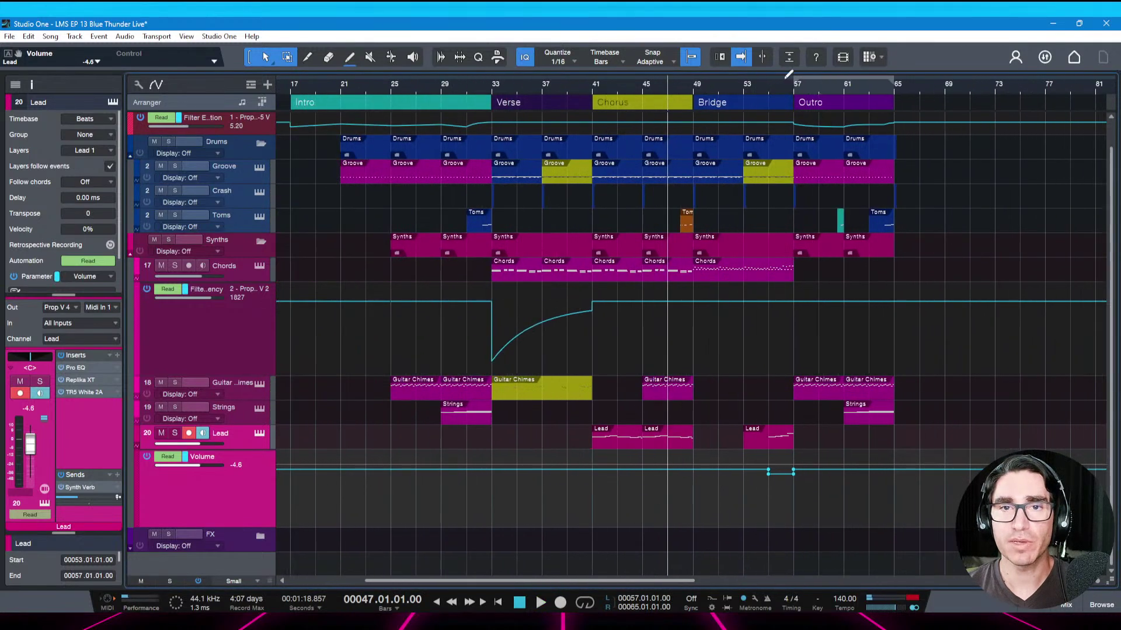
click(491, 83)
key(space)
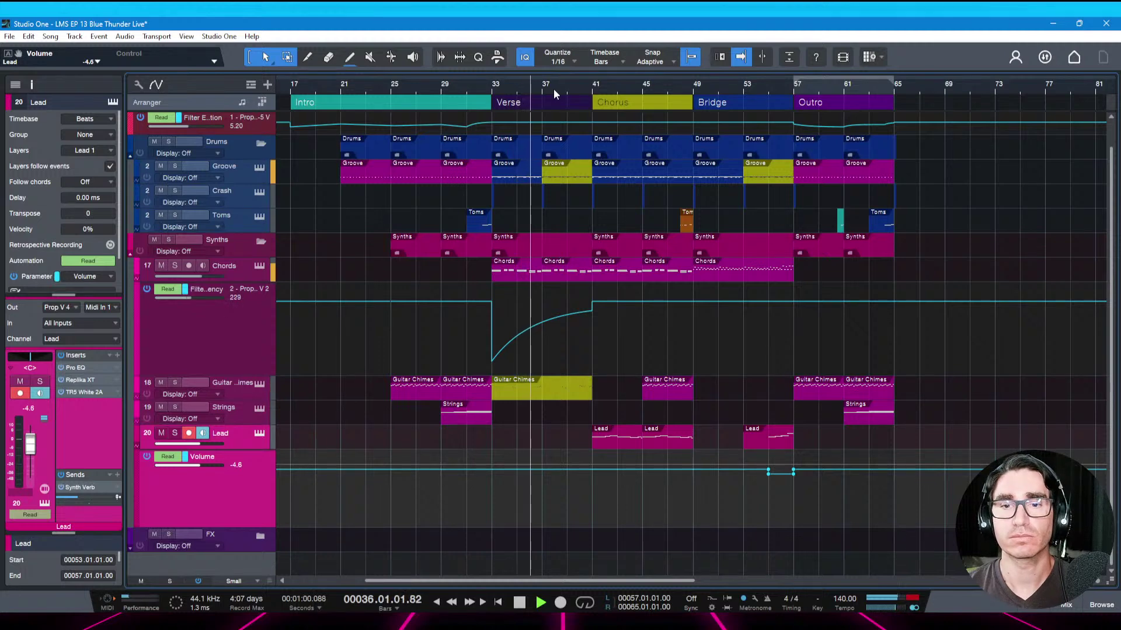
key(space)
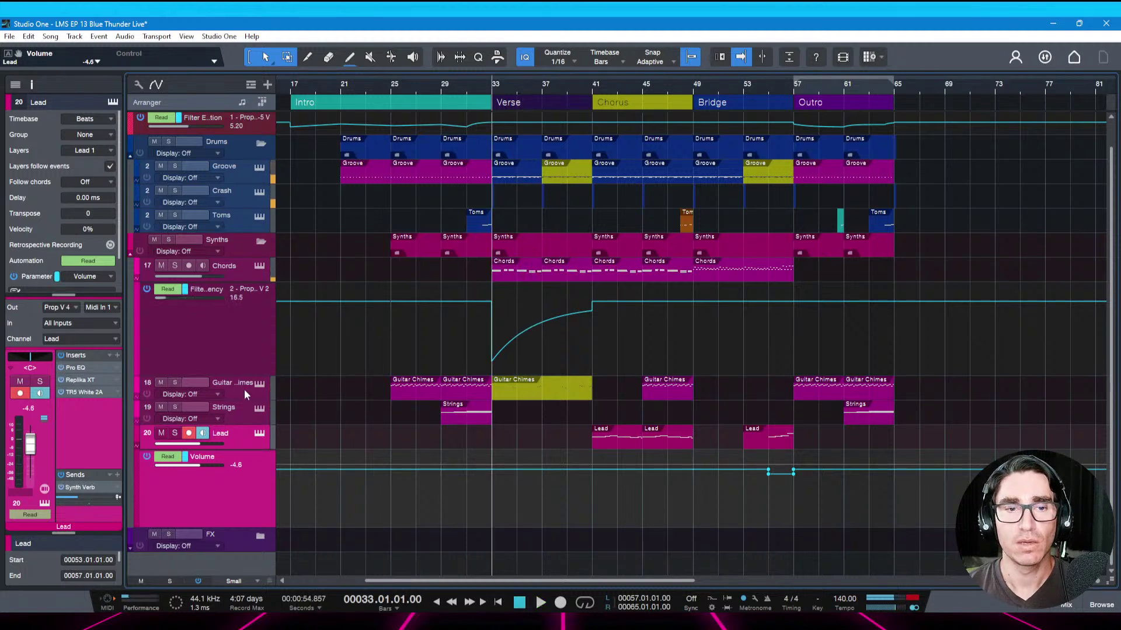
Remove the Flair insert from the Guitar Chimes track and audition the start of the Verse
click(244, 394)
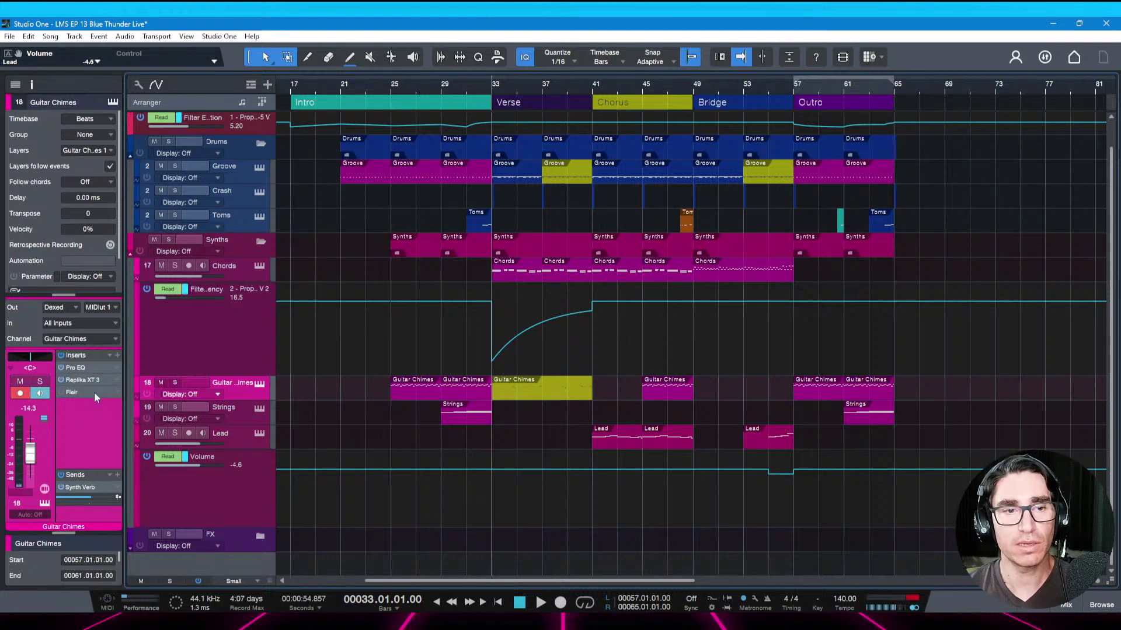
click(114, 392)
right_click(114, 391)
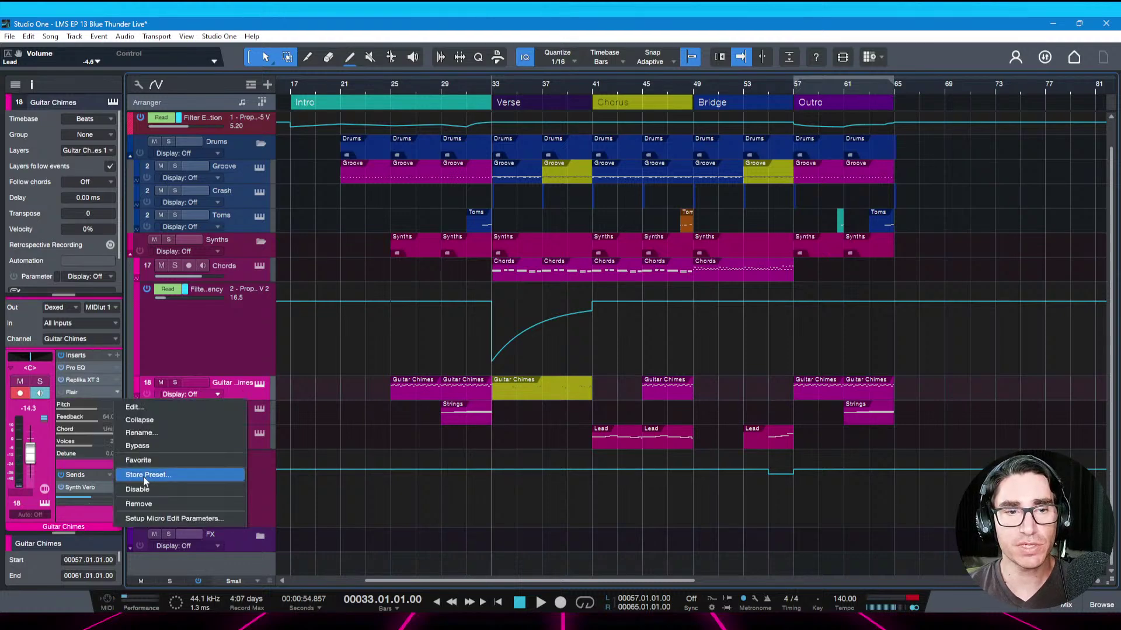
click(144, 505)
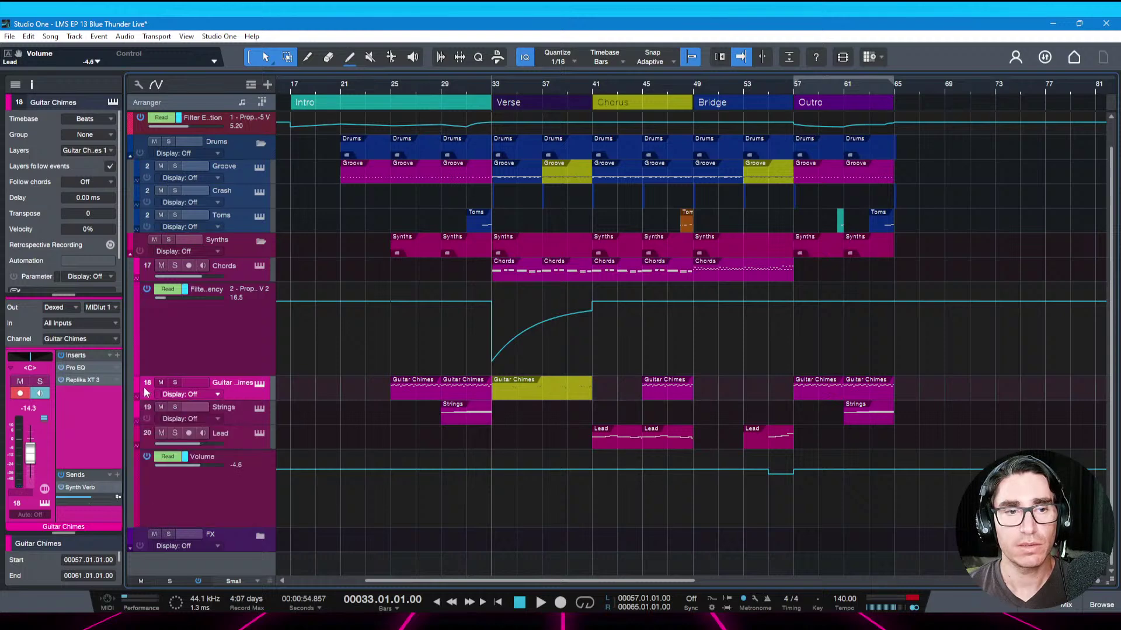
key(space)
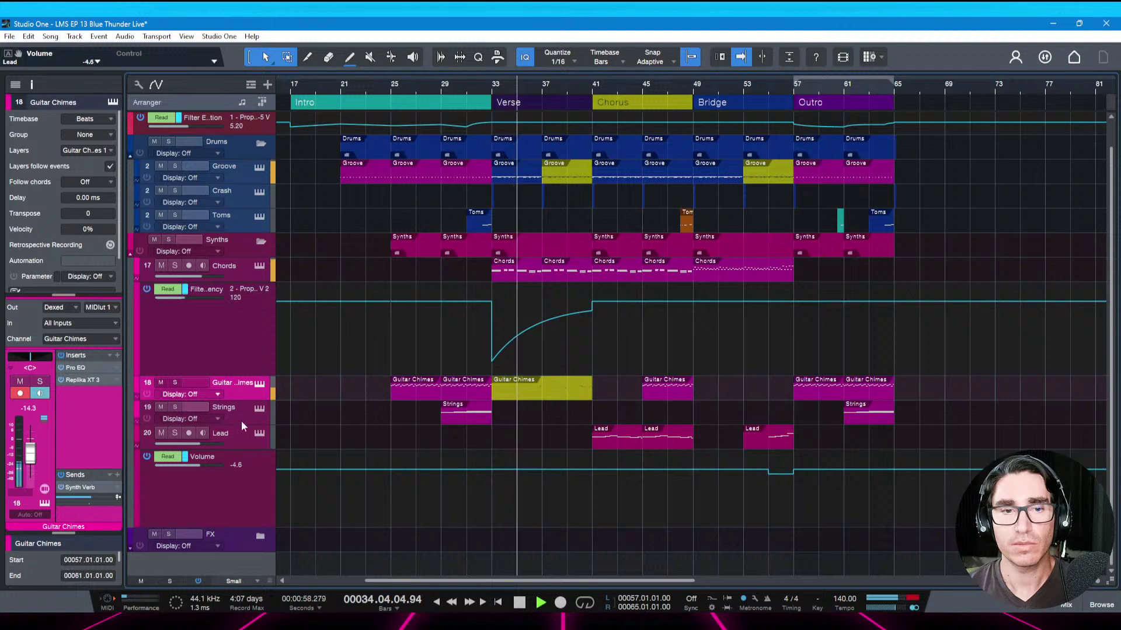
key(space)
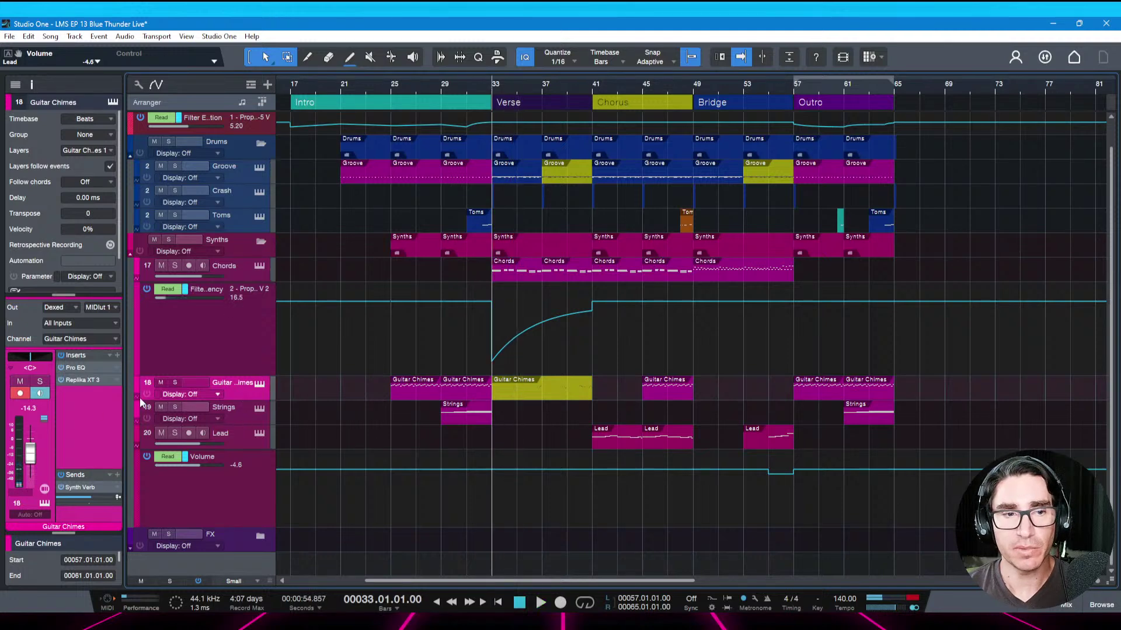
Show the Guitar Chimes track's Volume automation in its own lane below the track
key(a)
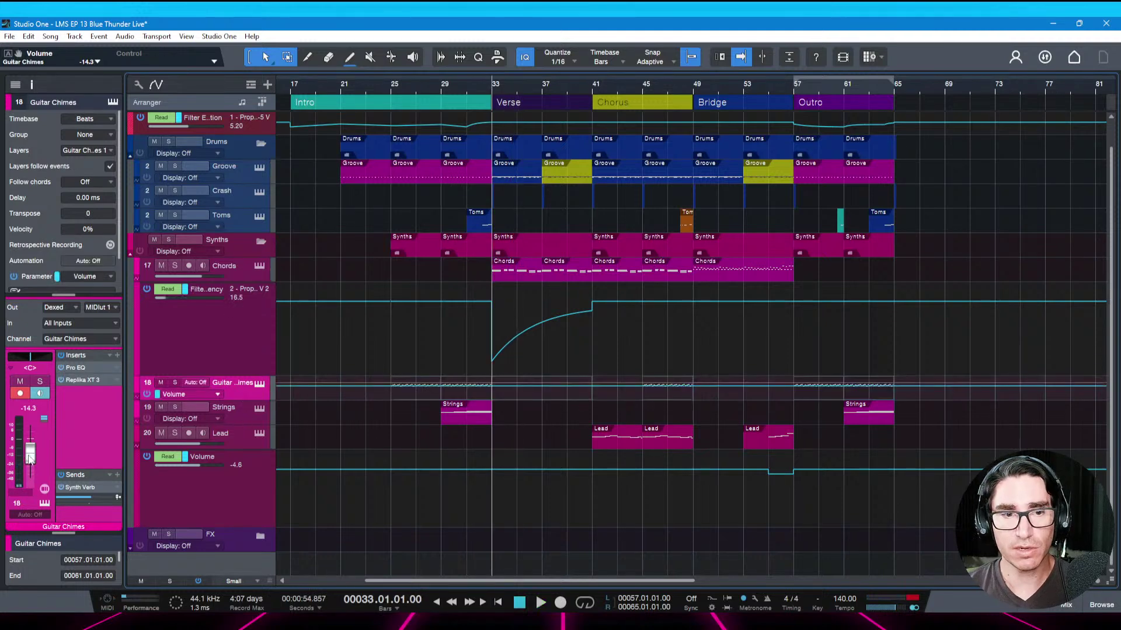
click(137, 398)
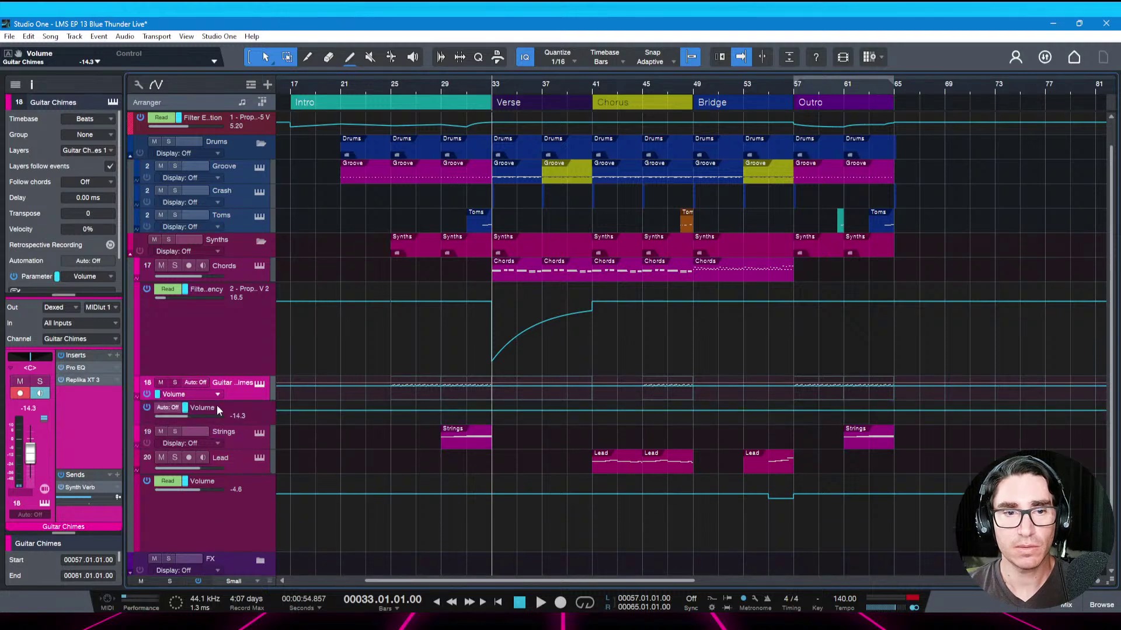
click(244, 413)
key(a)
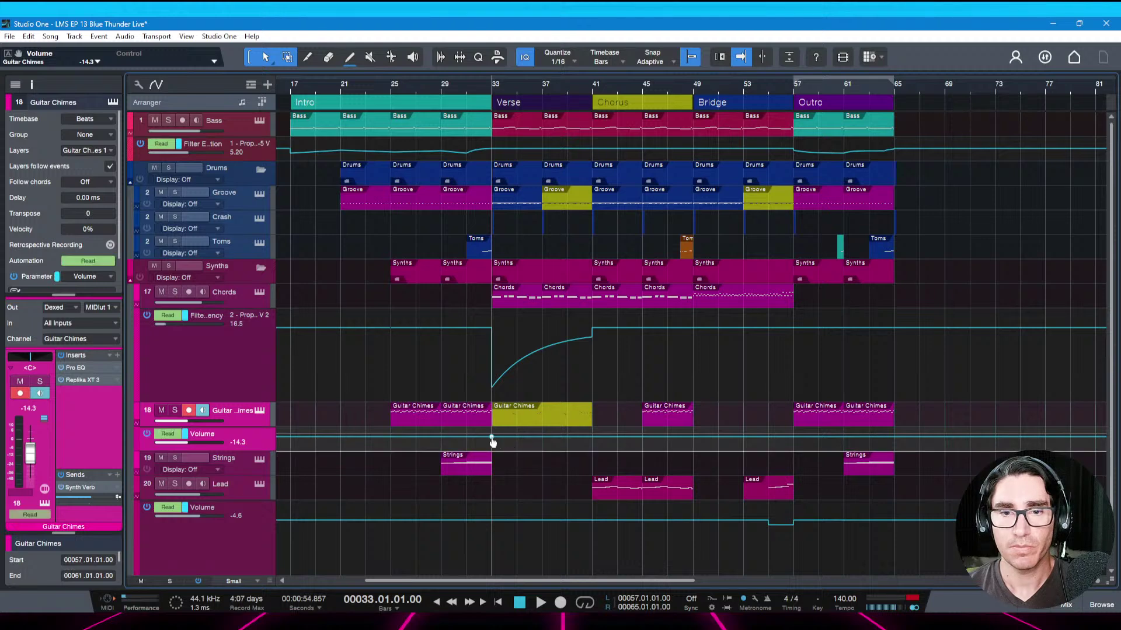
Add Guitar Chimes volume points at bars 33 and 41, enlarge the lane, and raise the section between them to -11.9 dB
click(592, 439)
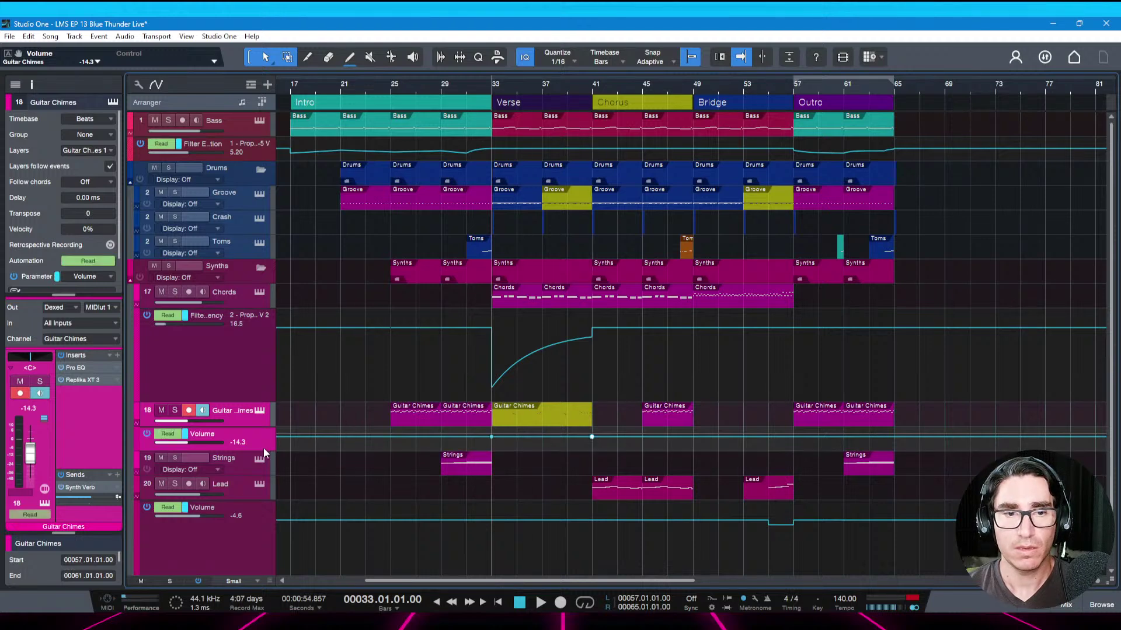
drag(256, 450, 247, 524)
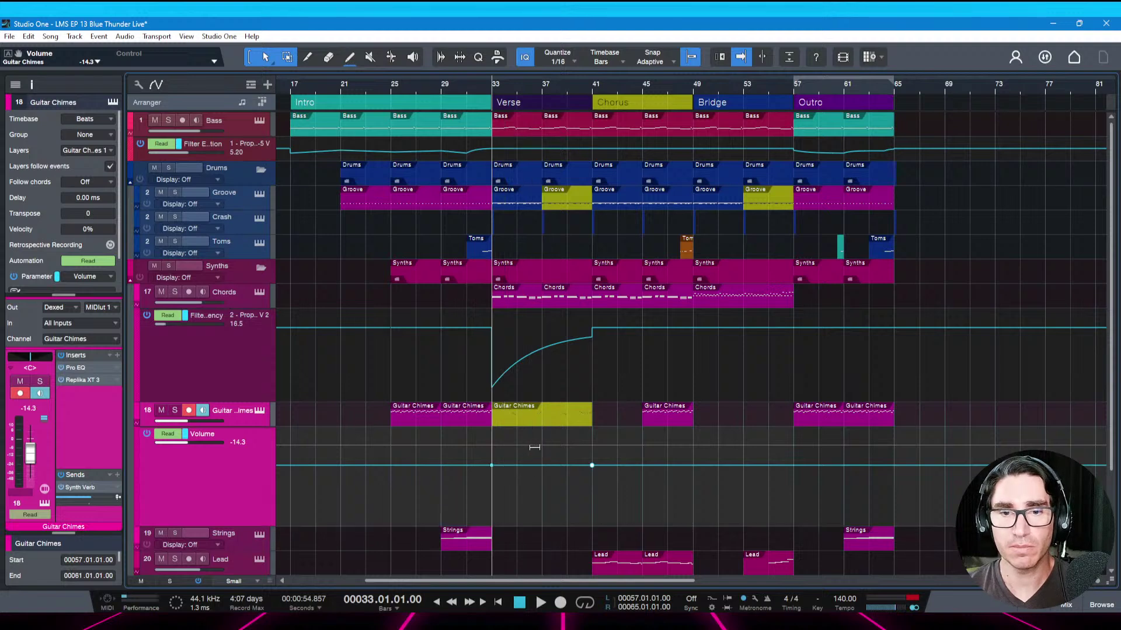
drag(534, 447, 534, 441)
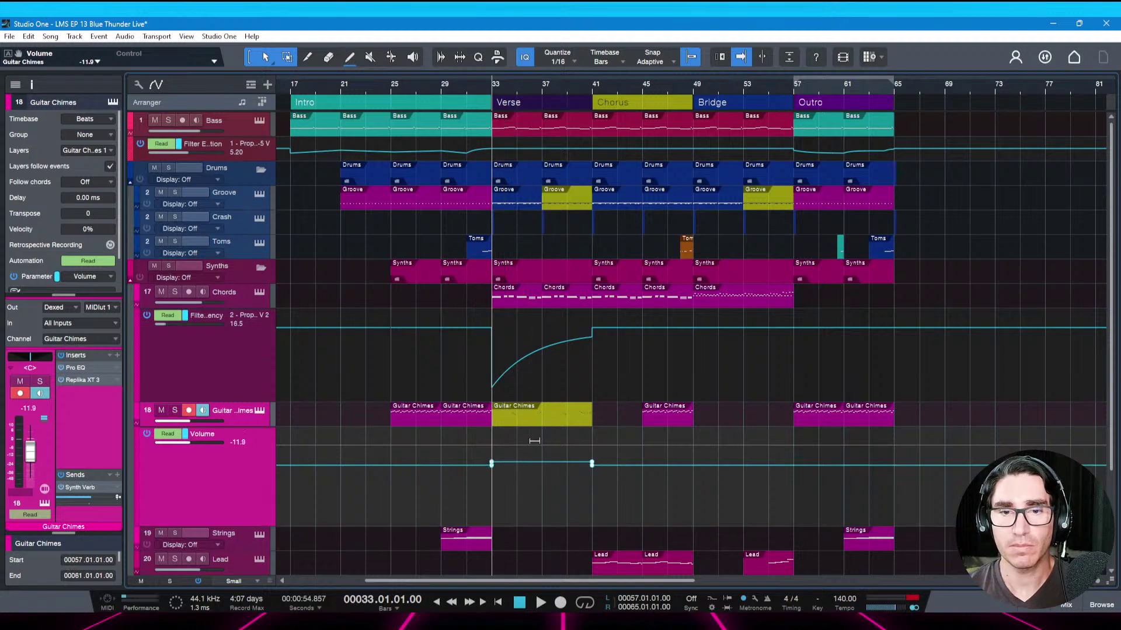
Play the Verse twice from bar 33 to check the Guitar Chimes level, and save the song
key(space)
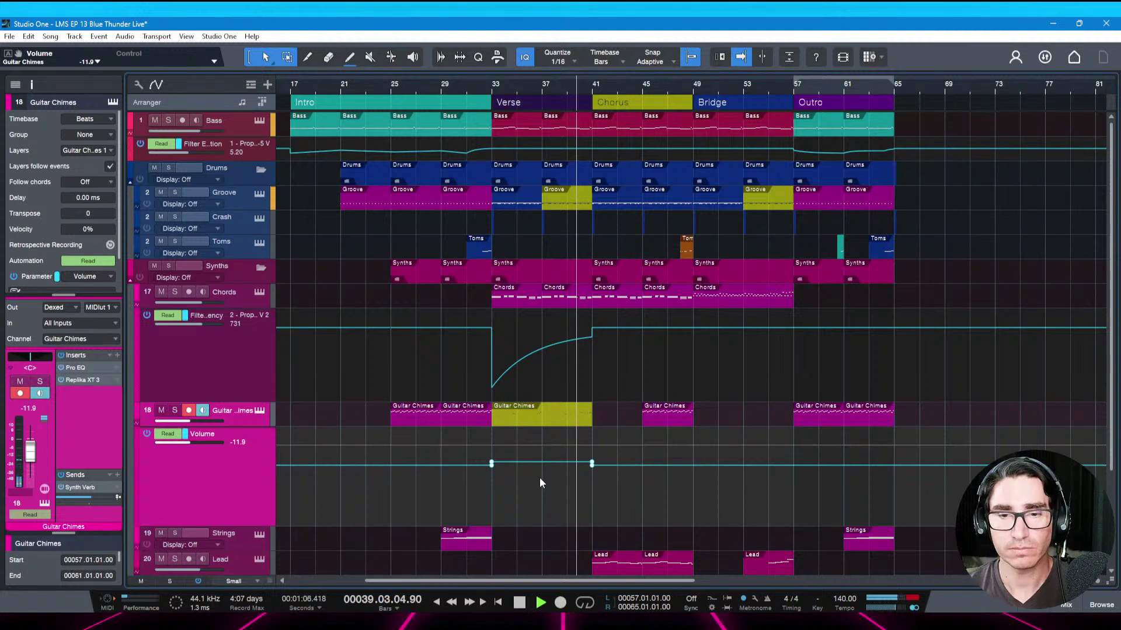
key(ctrl+s)
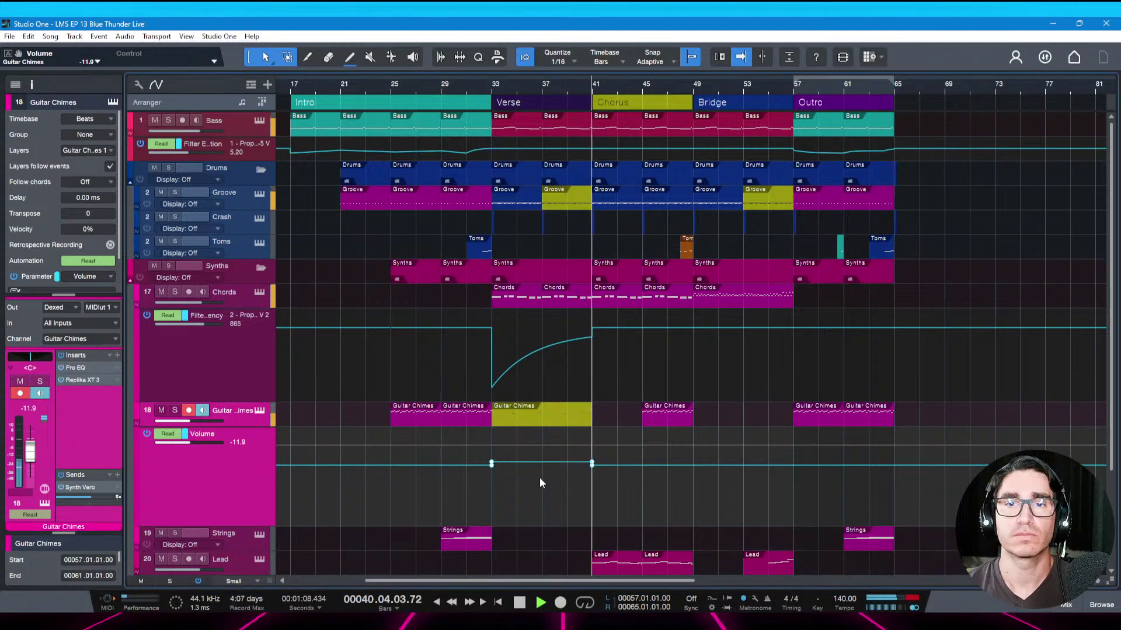
key(space)
key(space)
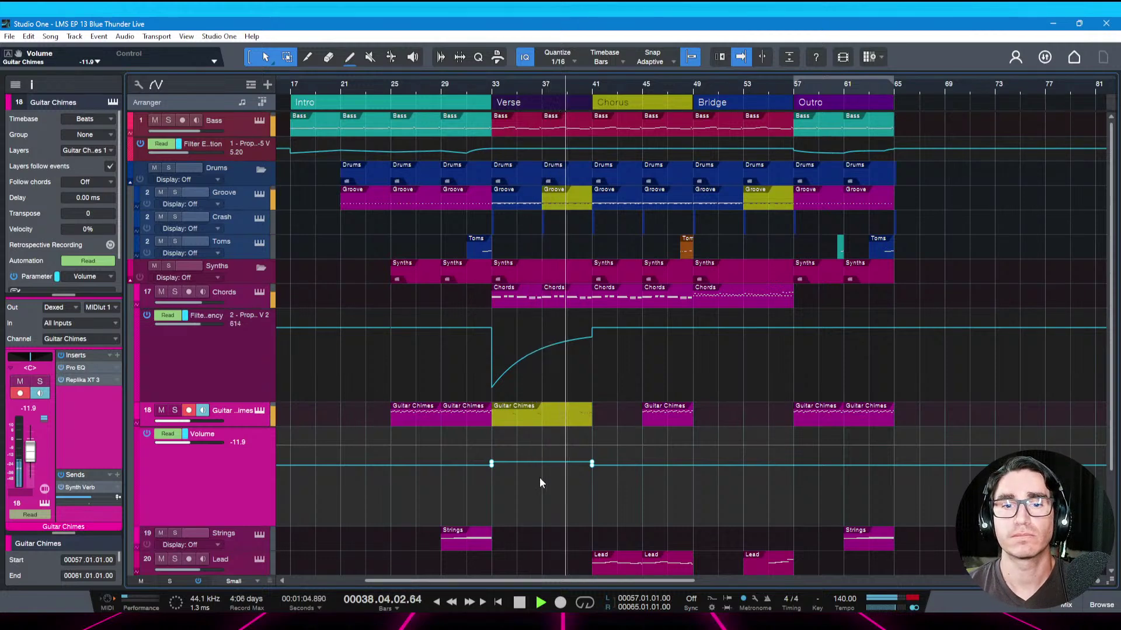
key(space)
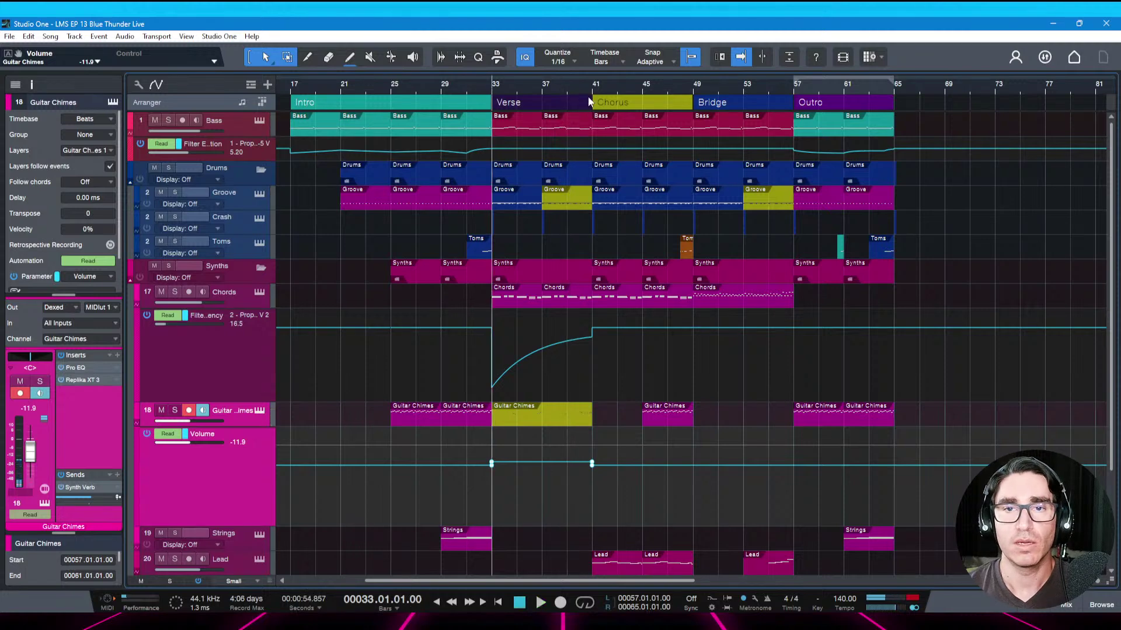
Play the arrangement from the start of the Intro at bar 17 into the Verse, and save the song
scroll(588, 96, left, 2)
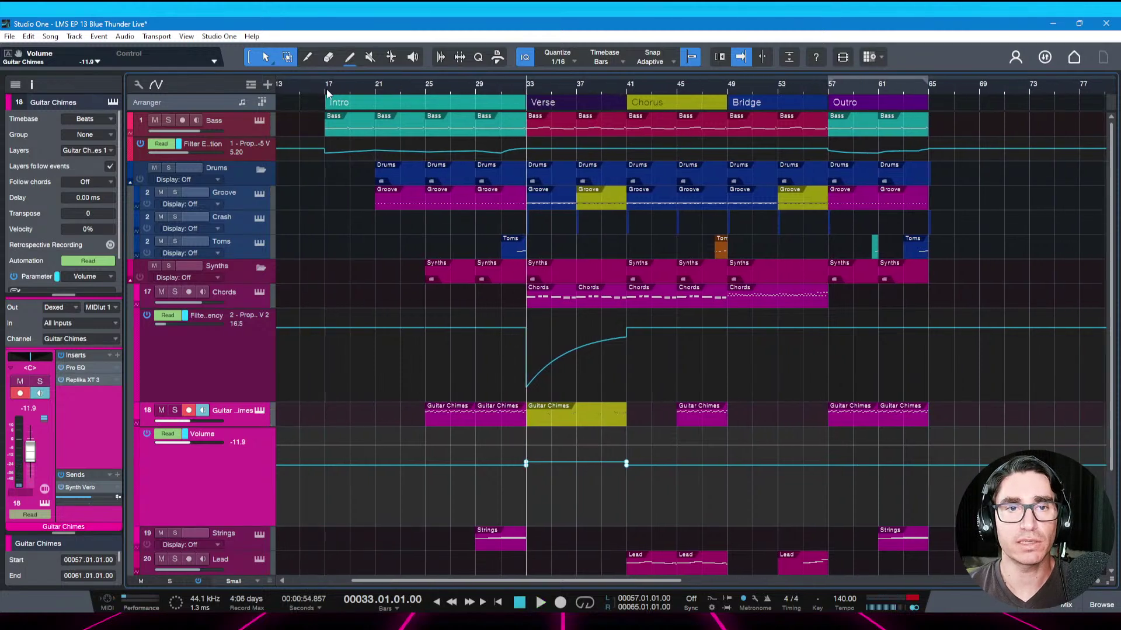
click(328, 93)
click(336, 107)
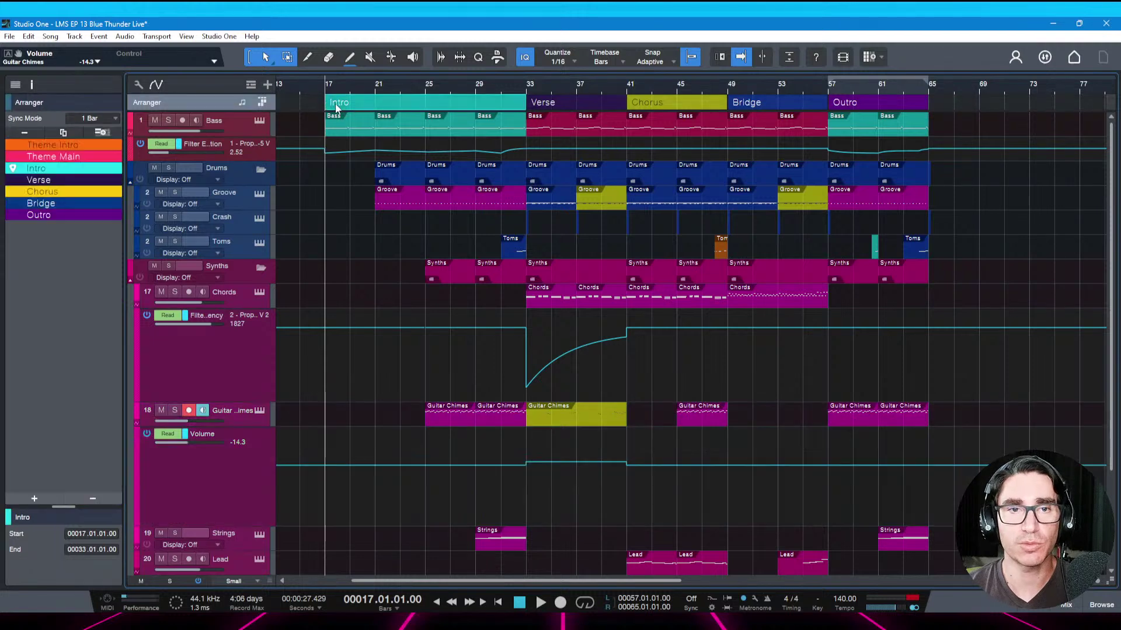
key(space)
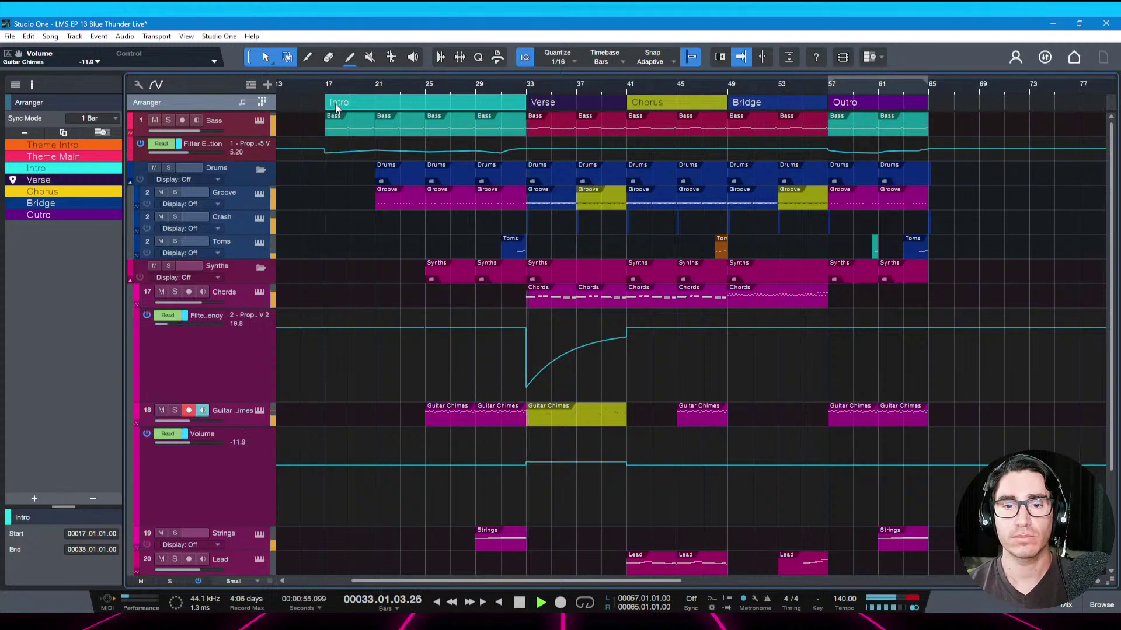
key(ctrl+s)
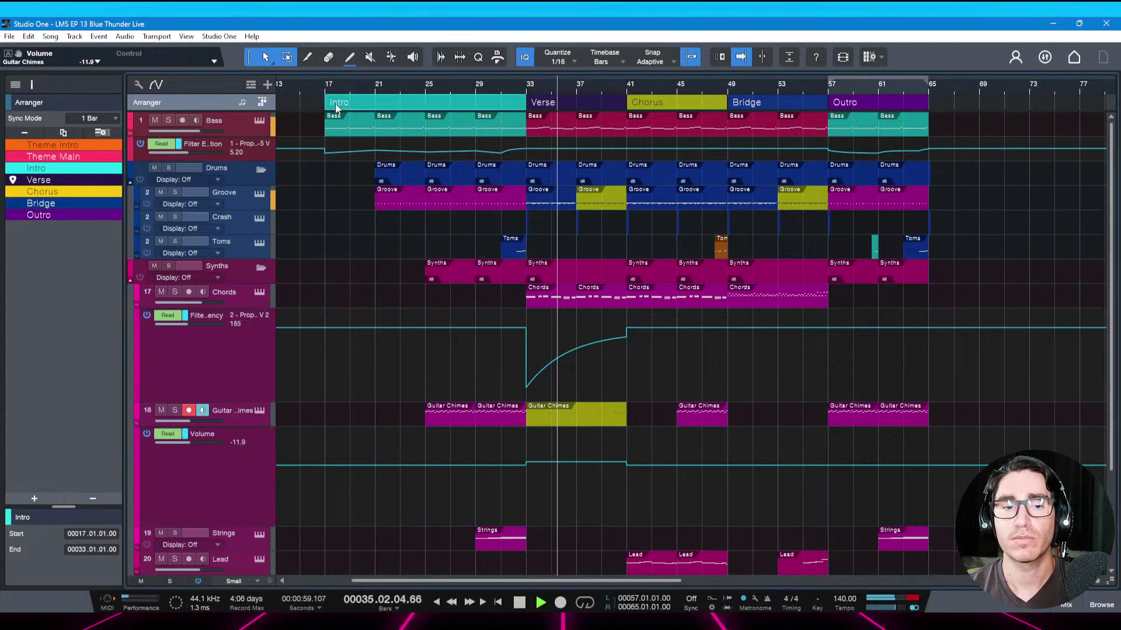
Set the Kick channel's volume to -6 dB in the mixer, save the song, and stop playback
key(F3)
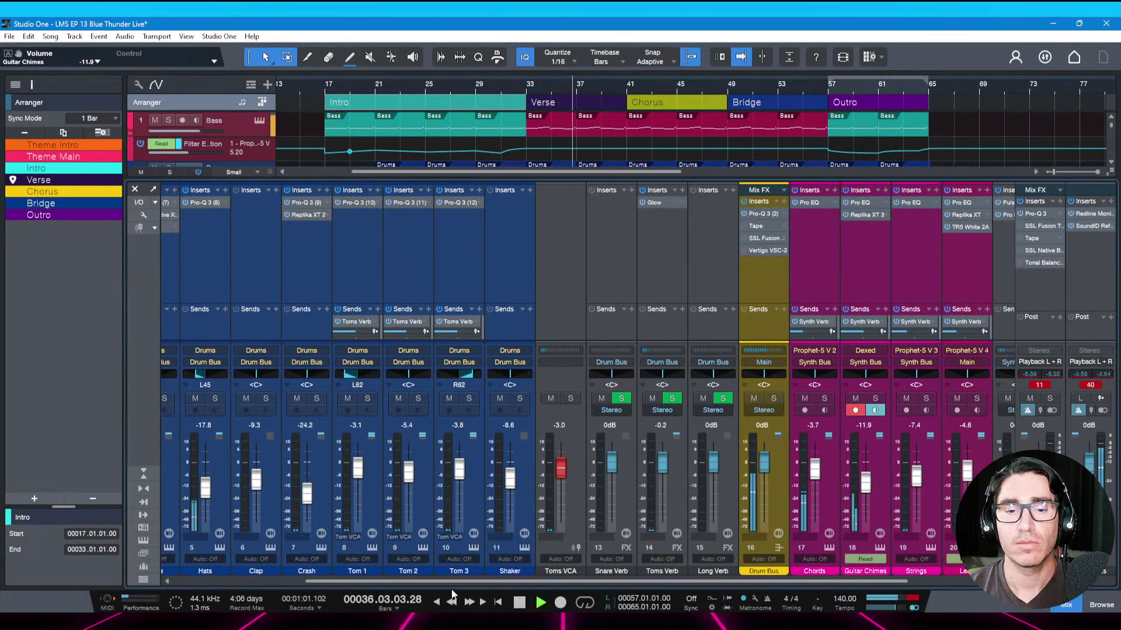
drag(452, 582, 334, 582)
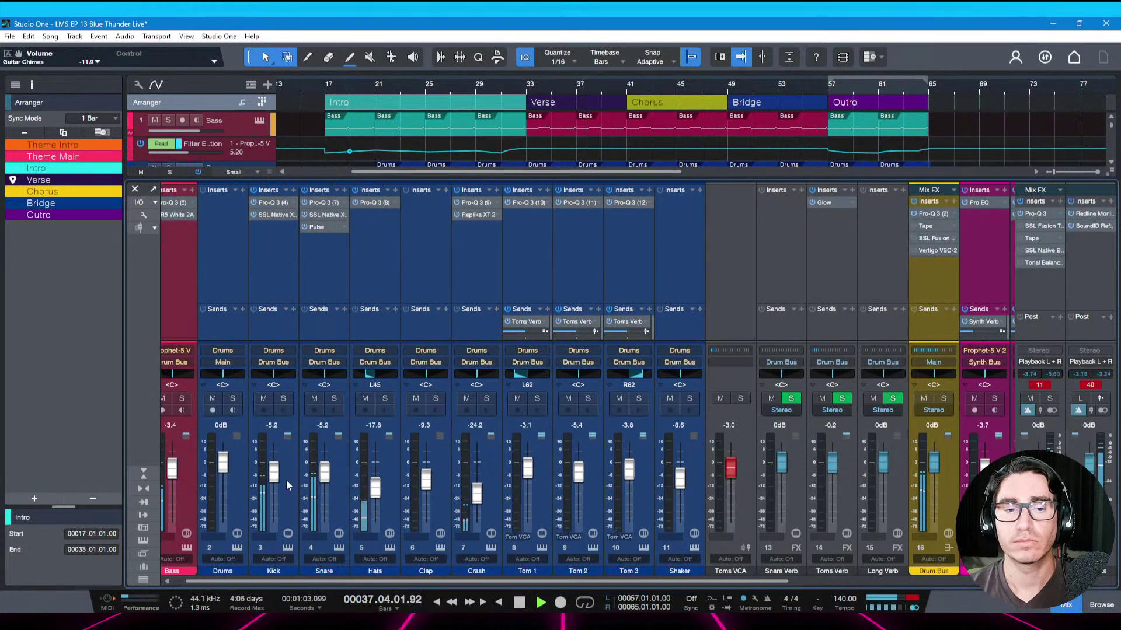
click(274, 425)
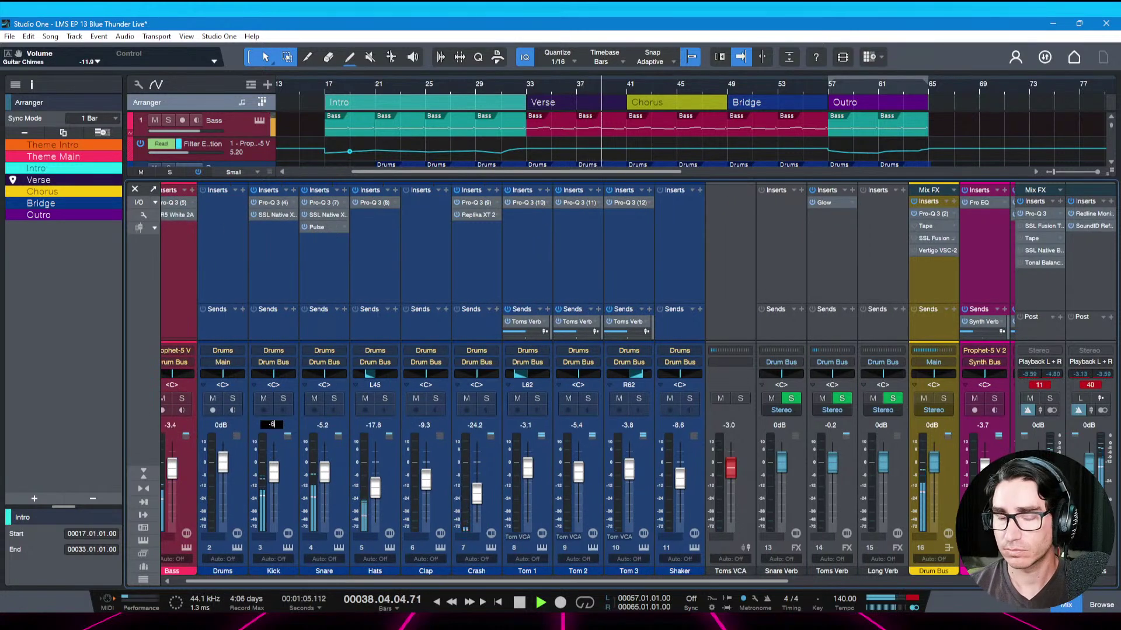
text(-6)
key(Return)
key(ctrl+s)
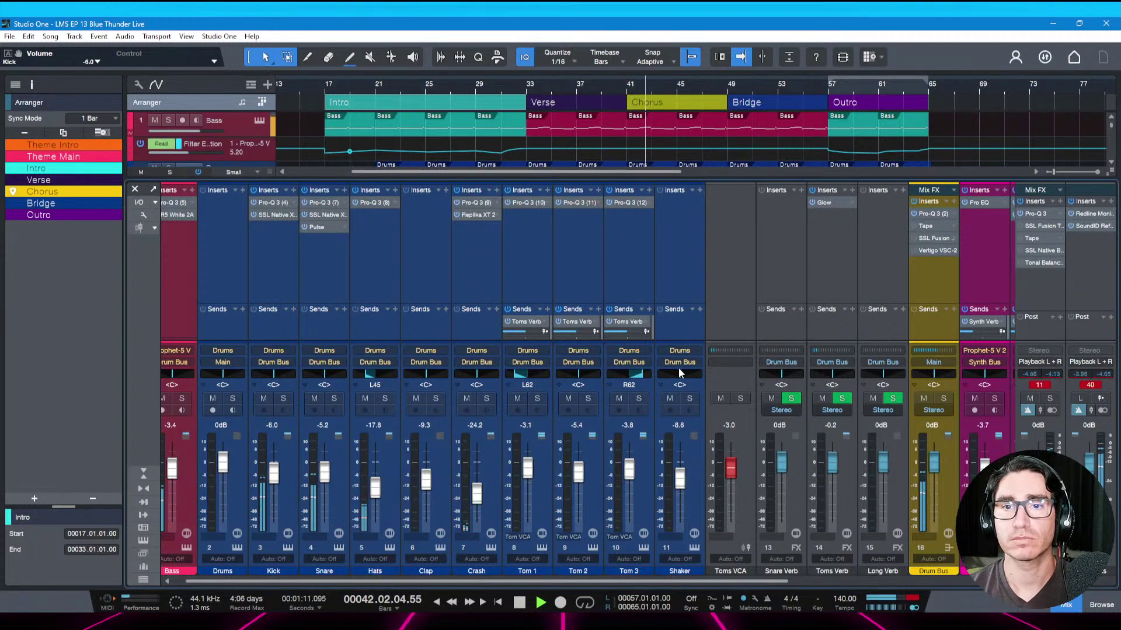
key(space)
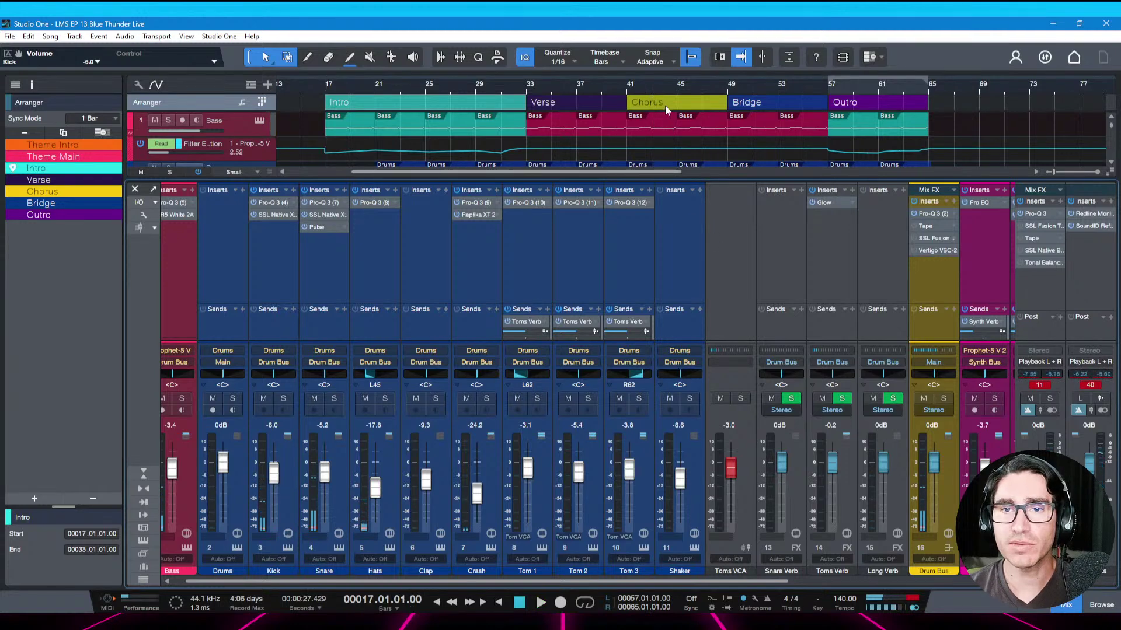
Set the loop range to the Chorus section, bars 41 to 49
click(664, 105)
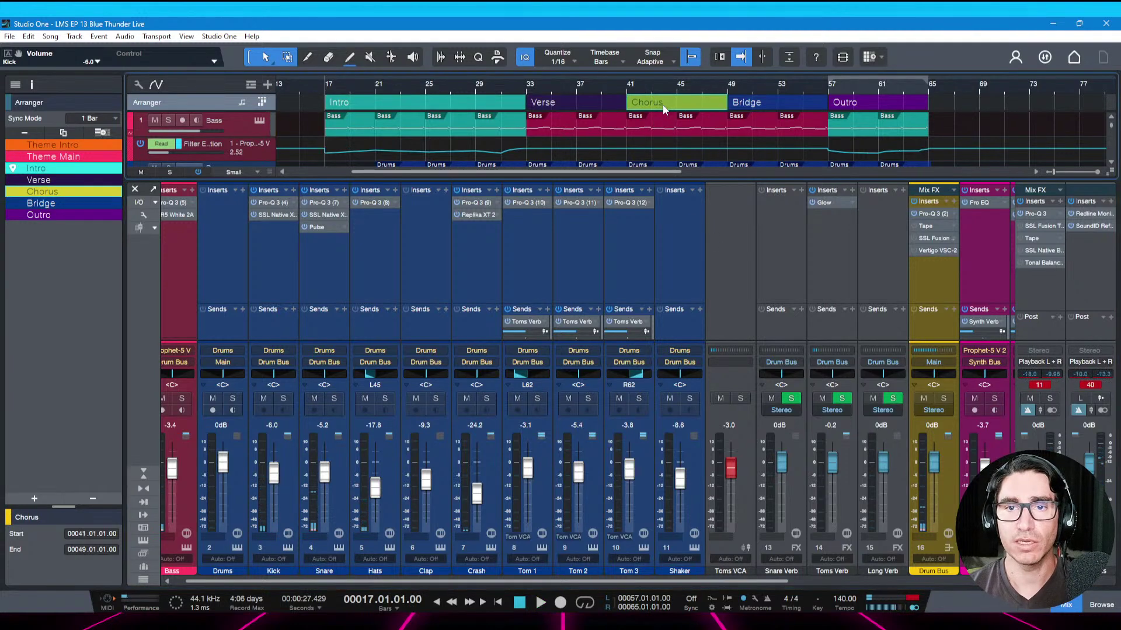
key(p)
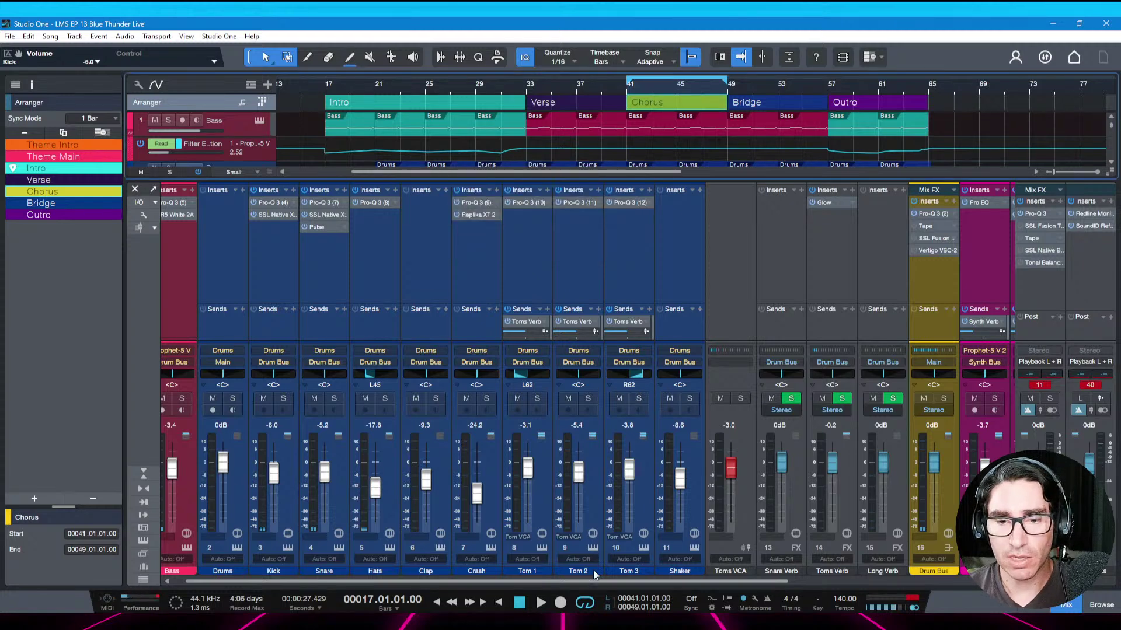
Enable Tape on the Drum Bus during Chorus playback, with color amount 7.1, type B, and tape speed 7 1/2 IPS
drag(595, 582, 783, 582)
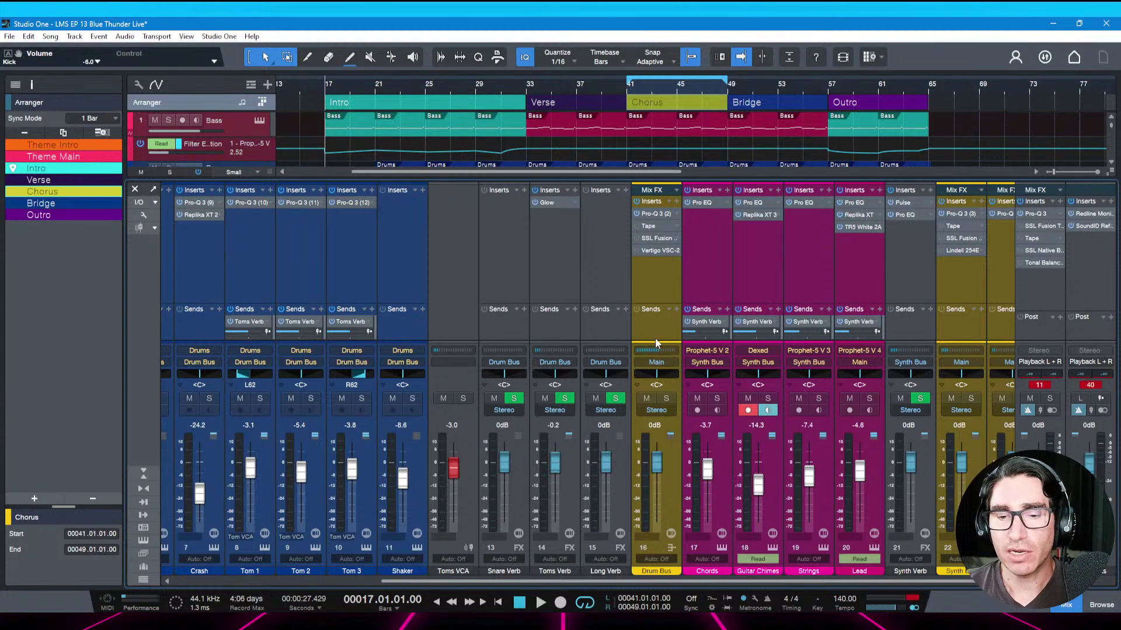
click(648, 226)
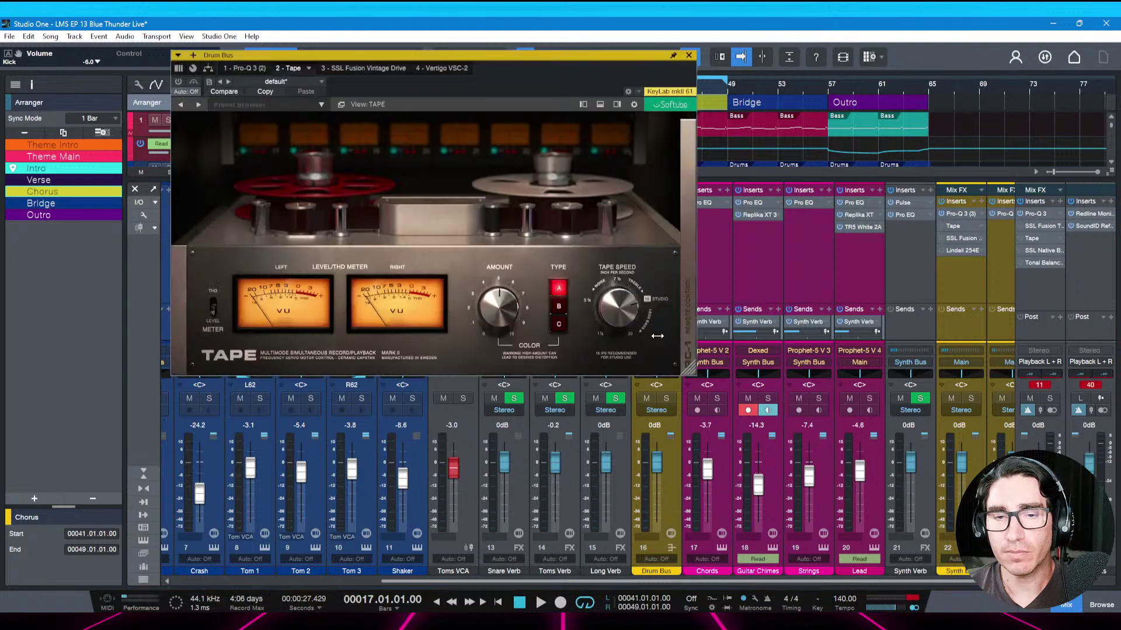
click(179, 83)
key(space)
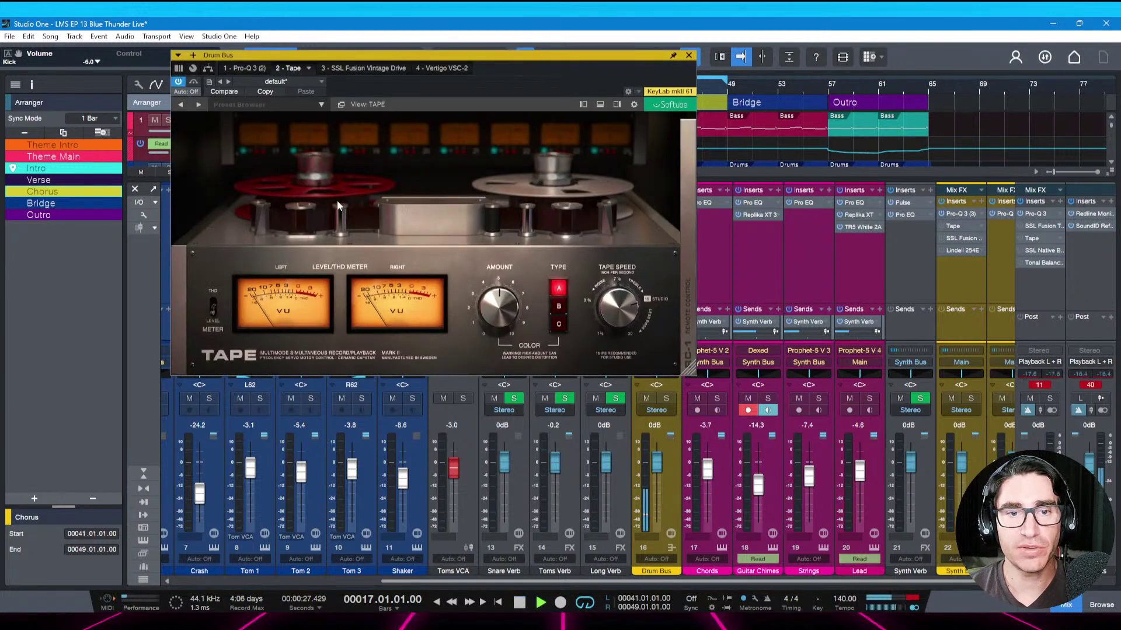
key(KP_1)
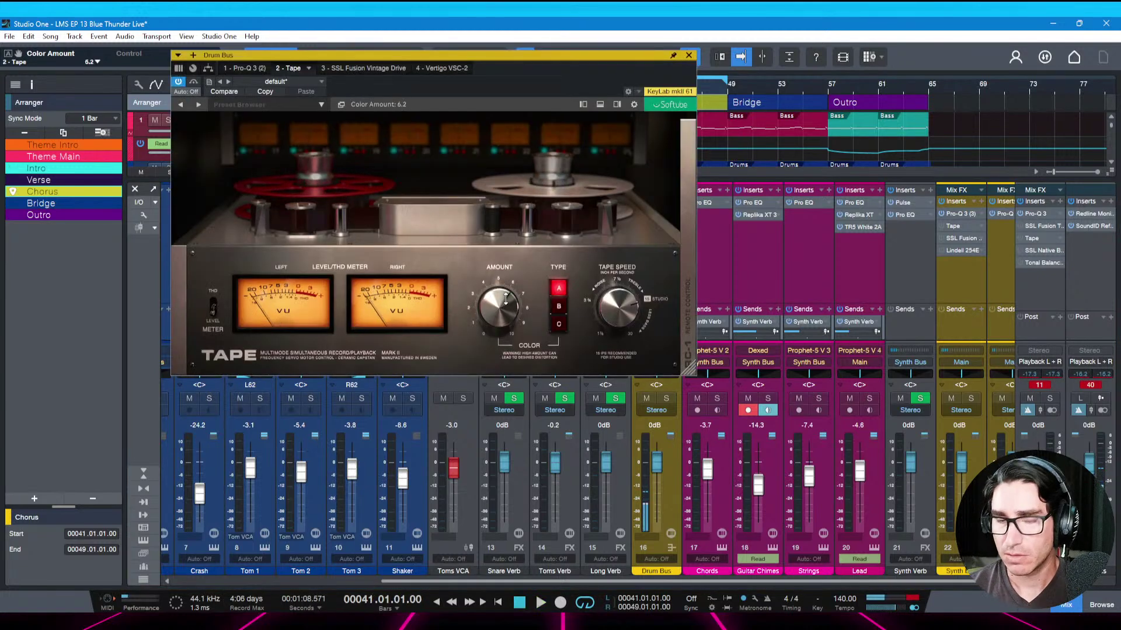
drag(506, 299, 506, 297)
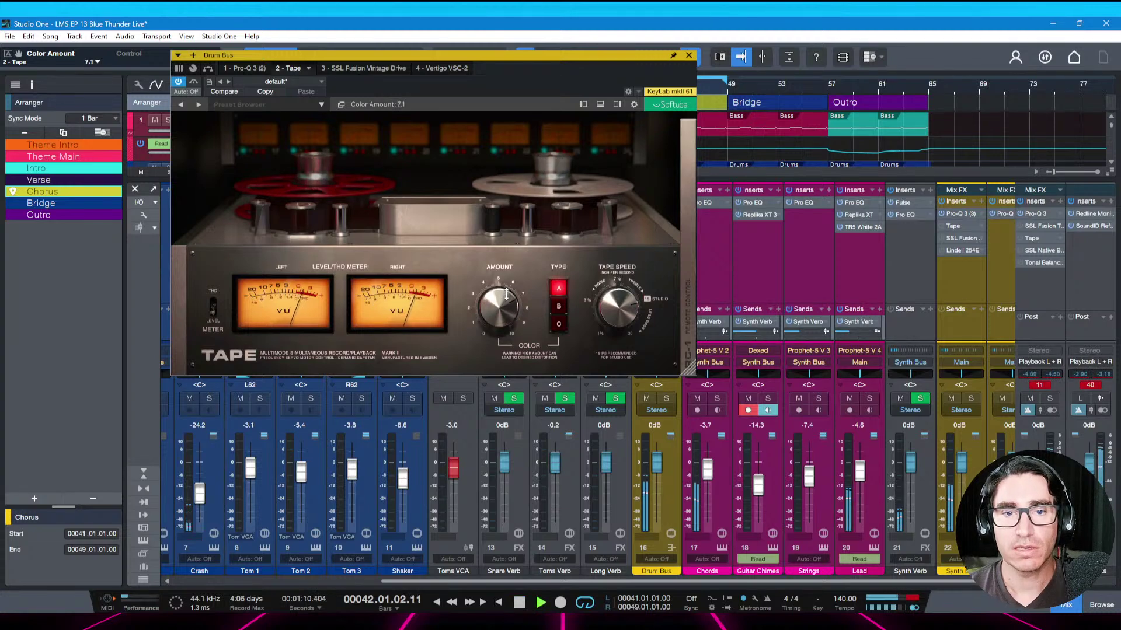
click(558, 306)
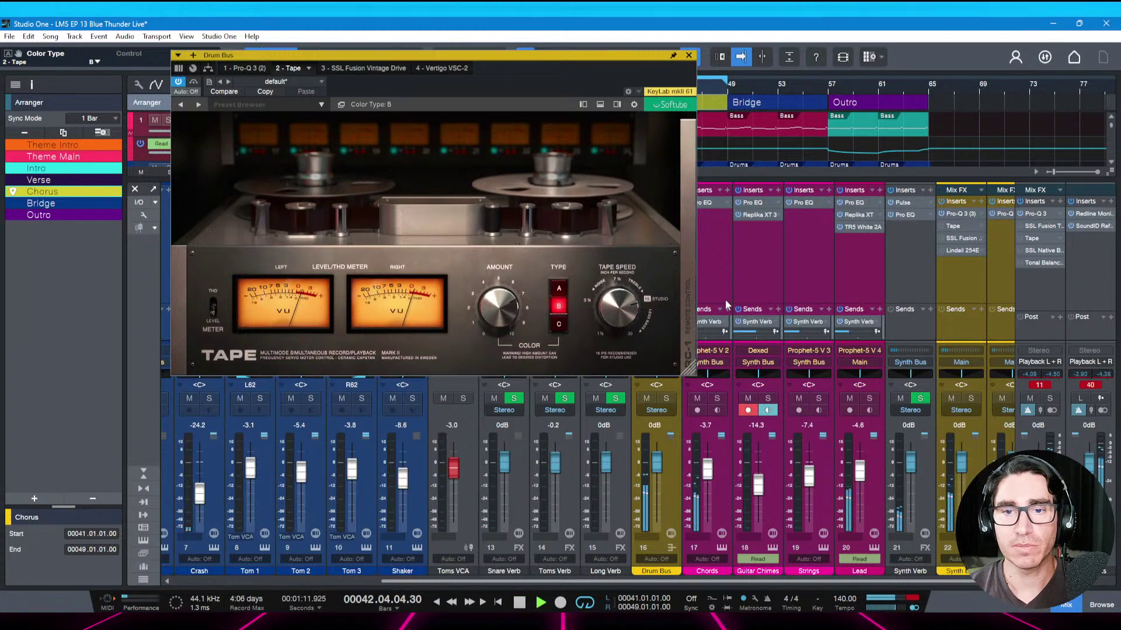
click(617, 292)
Enable SSL Fusion Vintage Drive on the Drum Bus and set its drive to 5.0
click(366, 68)
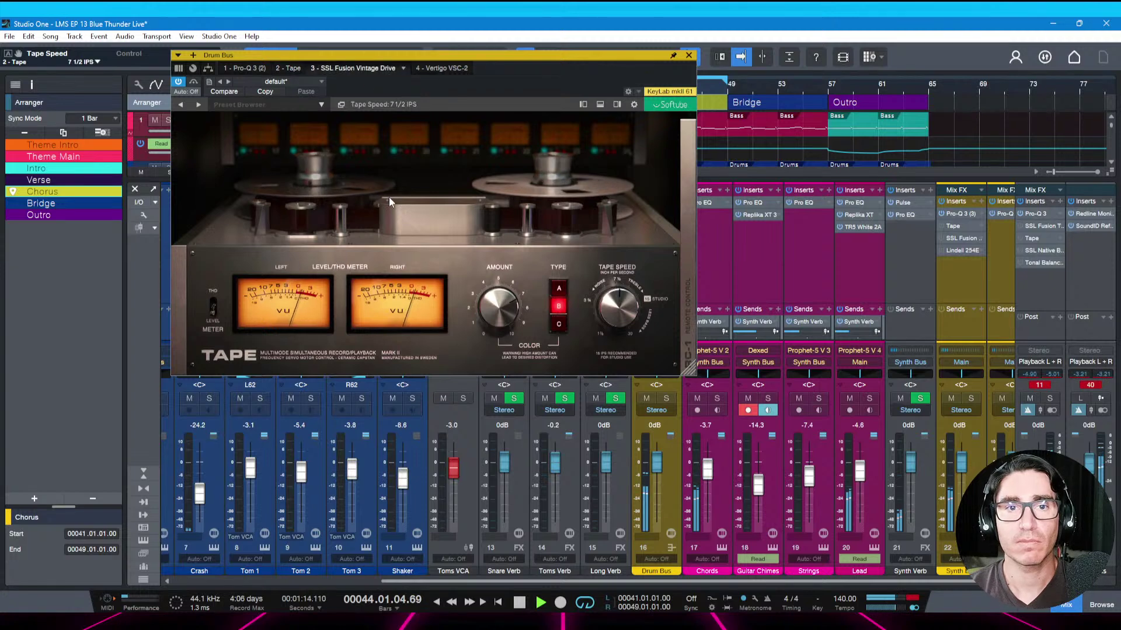
click(178, 82)
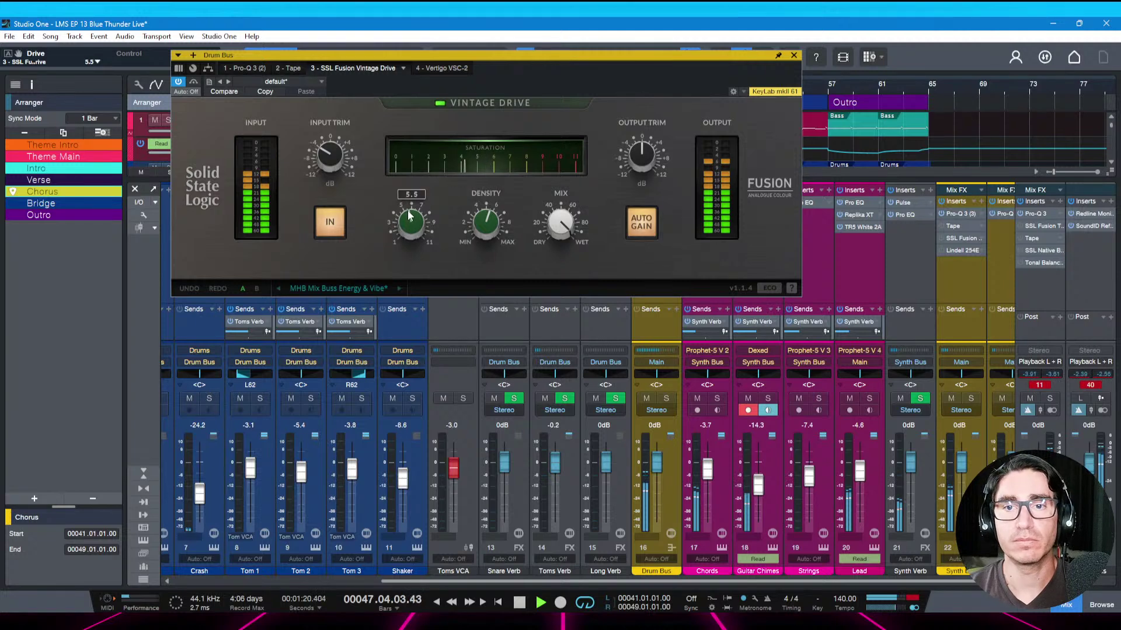
drag(408, 216, 408, 219)
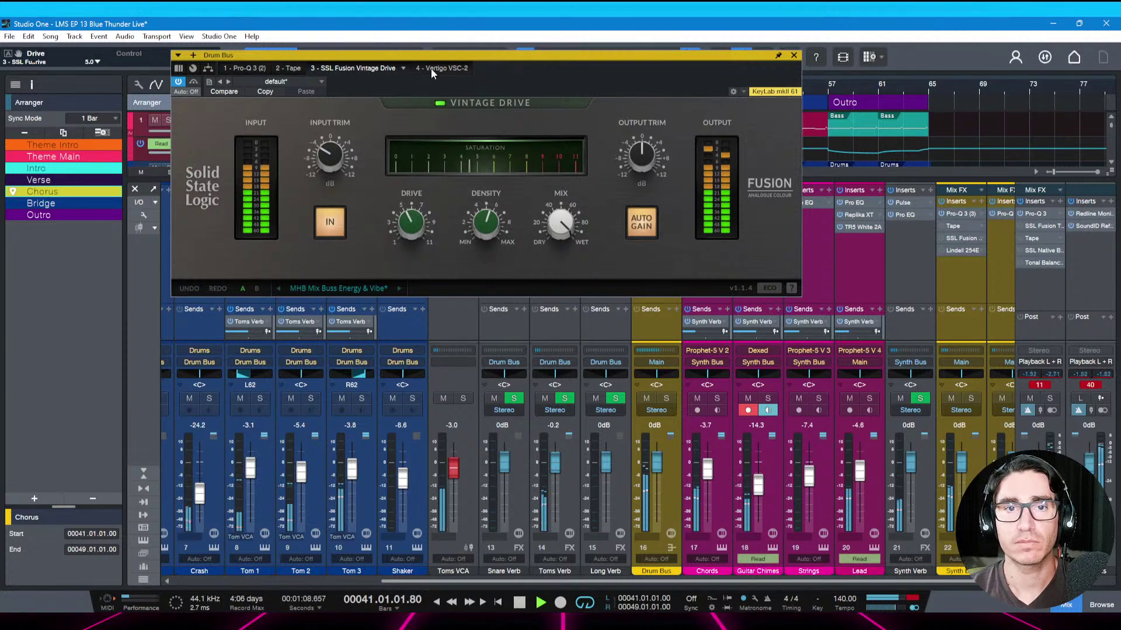
Enable the Drum Bus's Vertigo VSC-2 compressor, set its Threshold A to -15.4 dB, and save the song
click(432, 69)
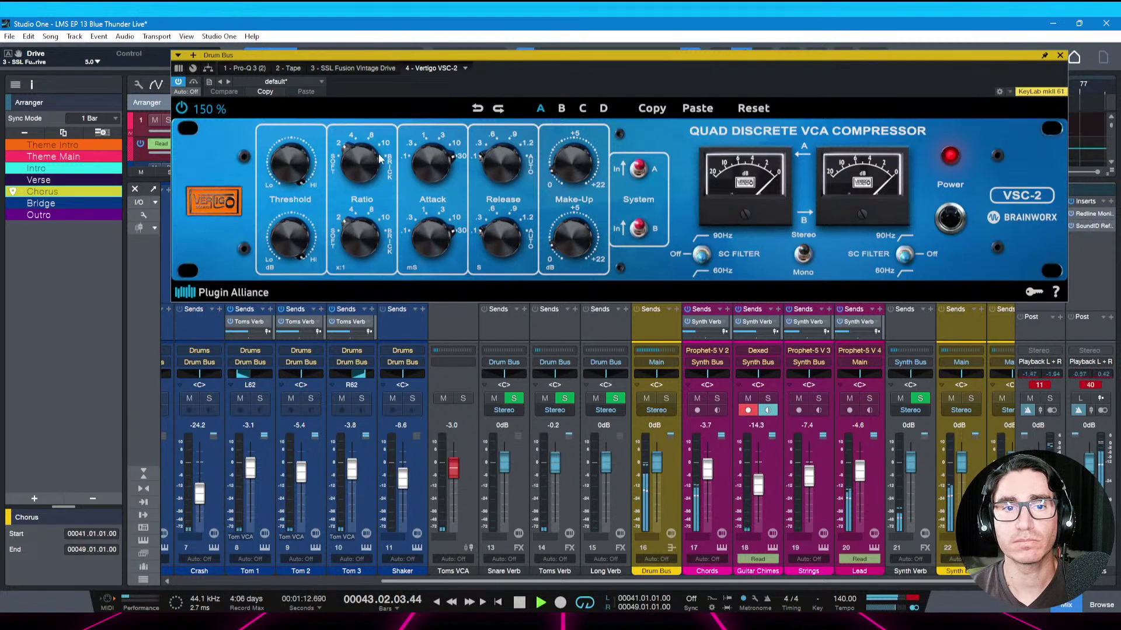
drag(308, 164, 298, 170)
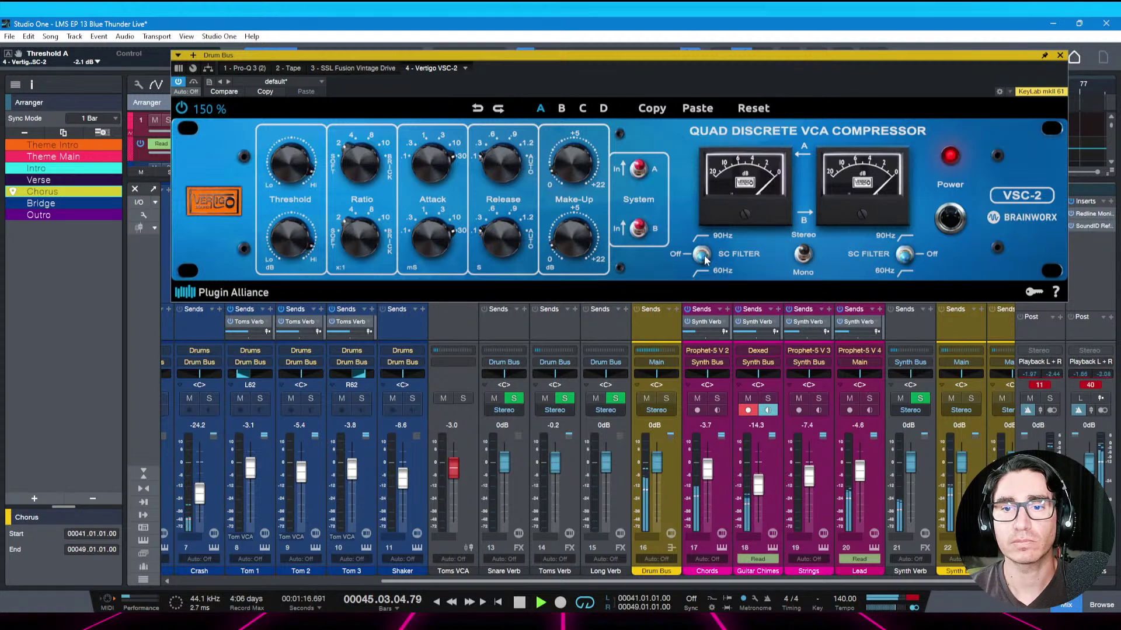
drag(301, 169, 290, 202)
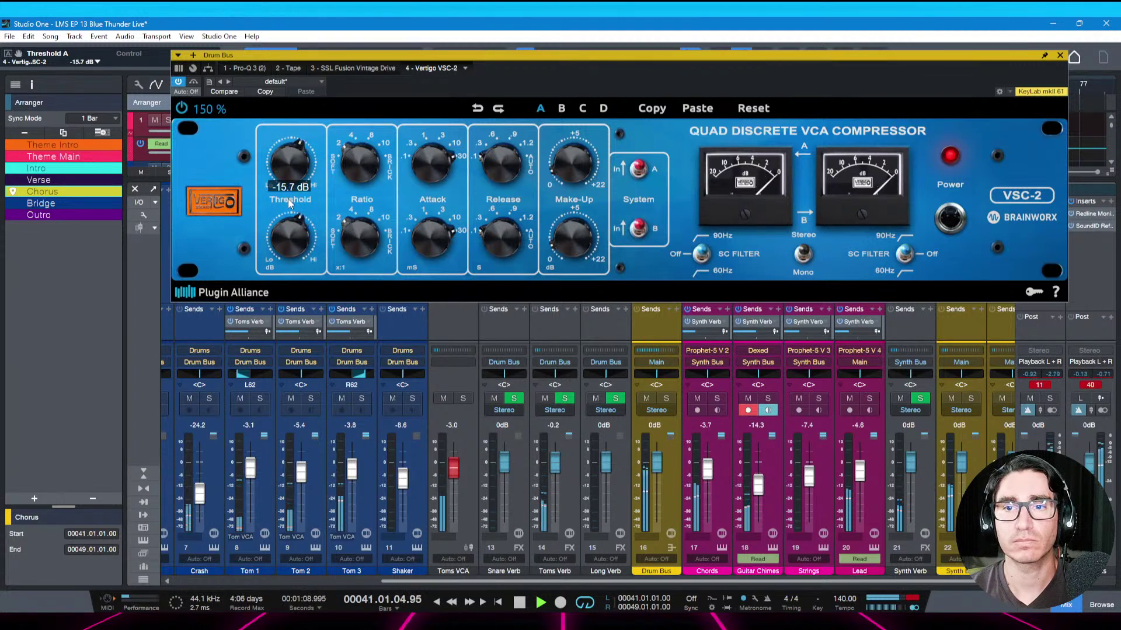
drag(289, 202, 288, 200)
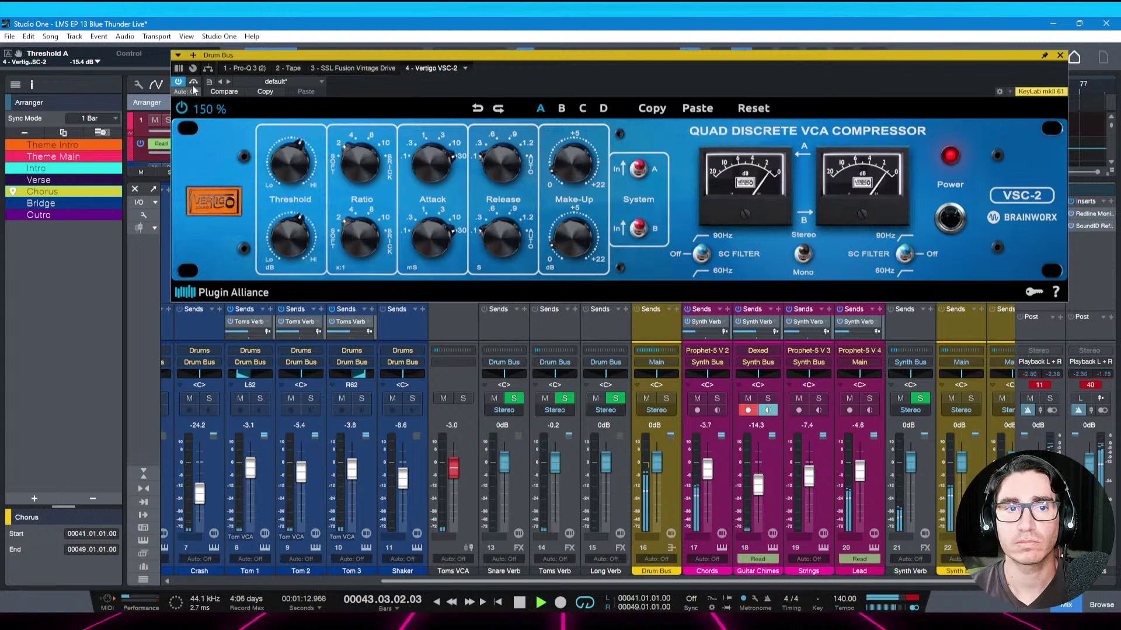
key(ctrl+s)
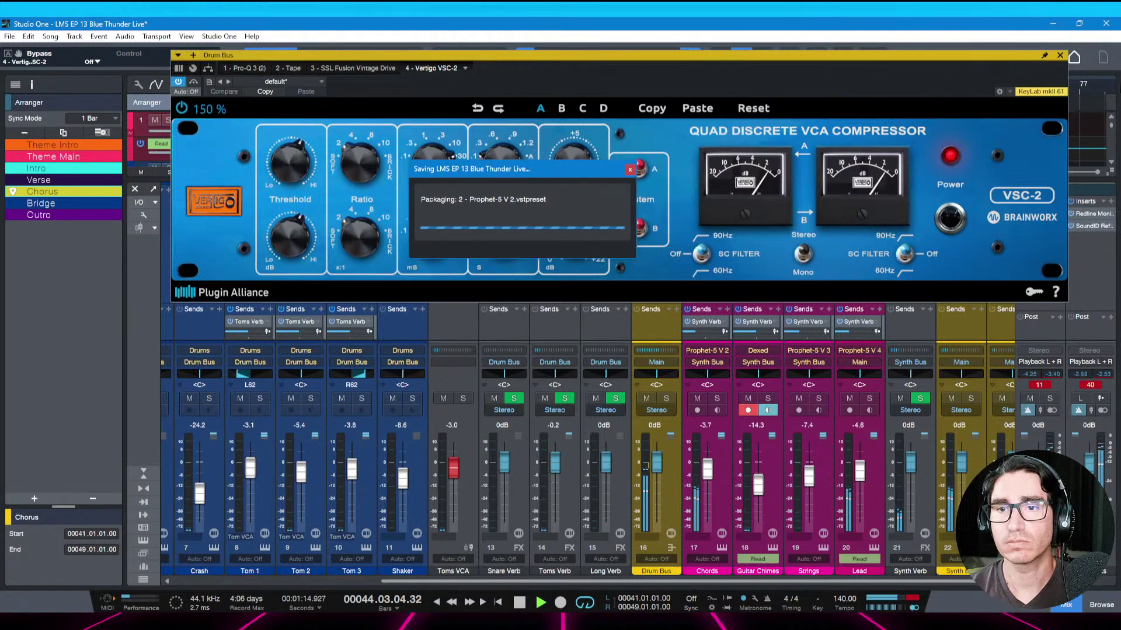
click(1060, 56)
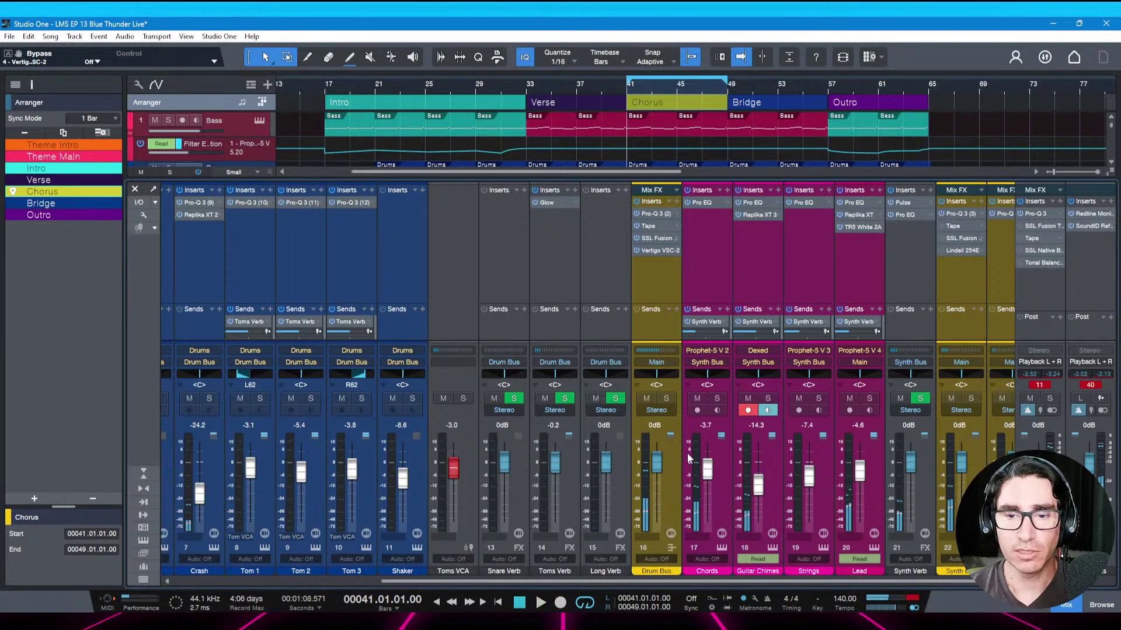
key(space)
Enable Tape on the Synth Bus during Chorus playback, with color amount 7.1 and tape speed 30 IPS
click(731, 583)
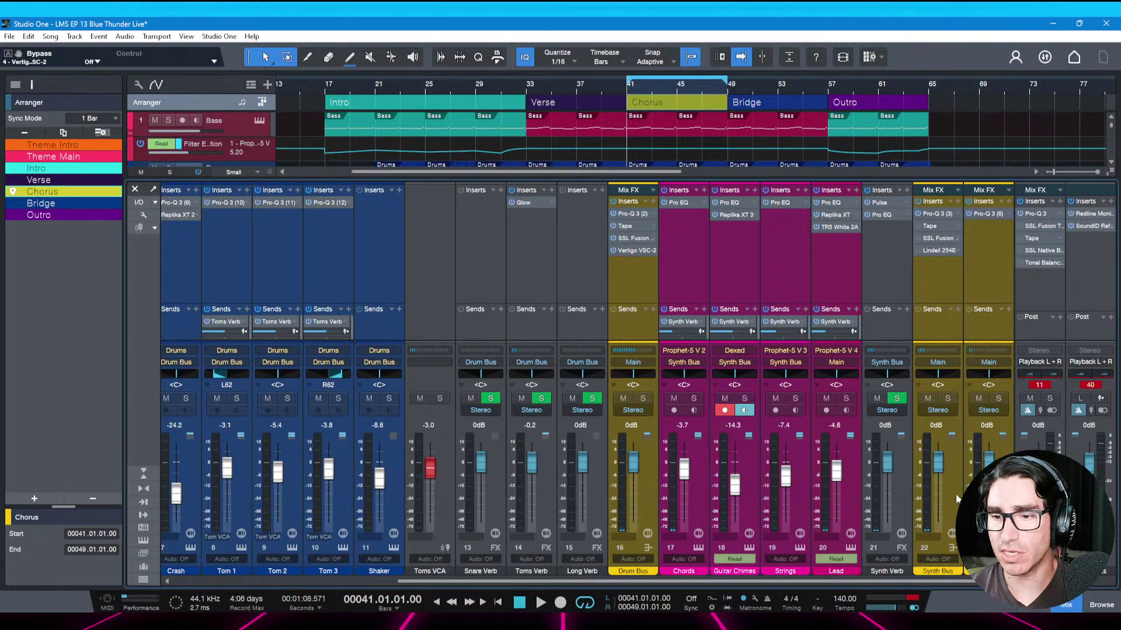
click(957, 460)
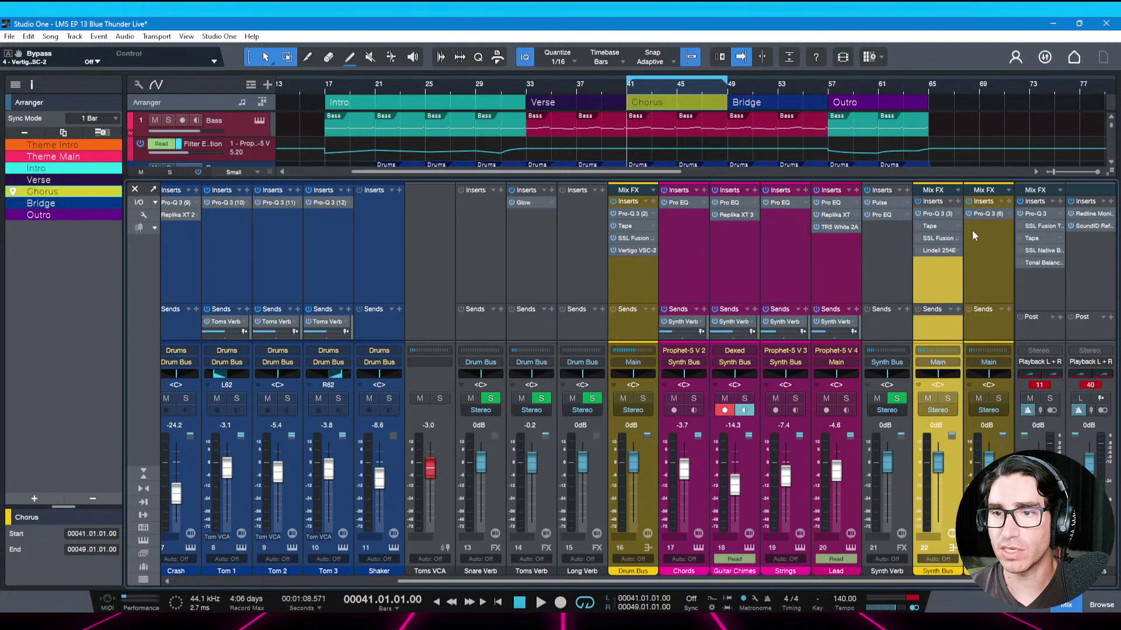
click(933, 225)
key(space)
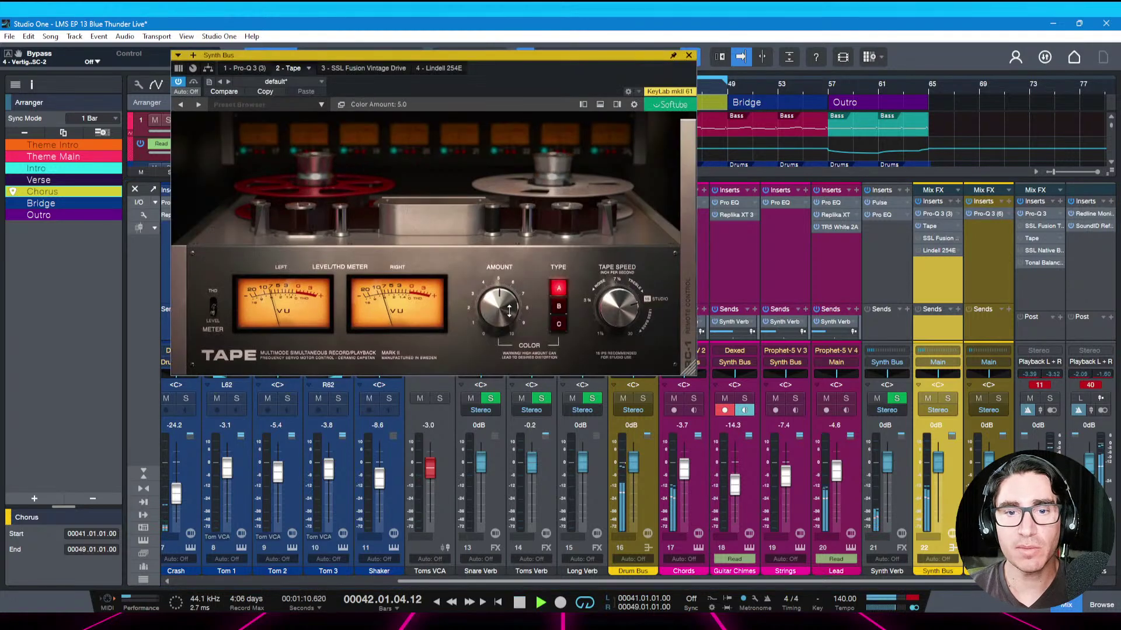
drag(511, 282, 511, 292)
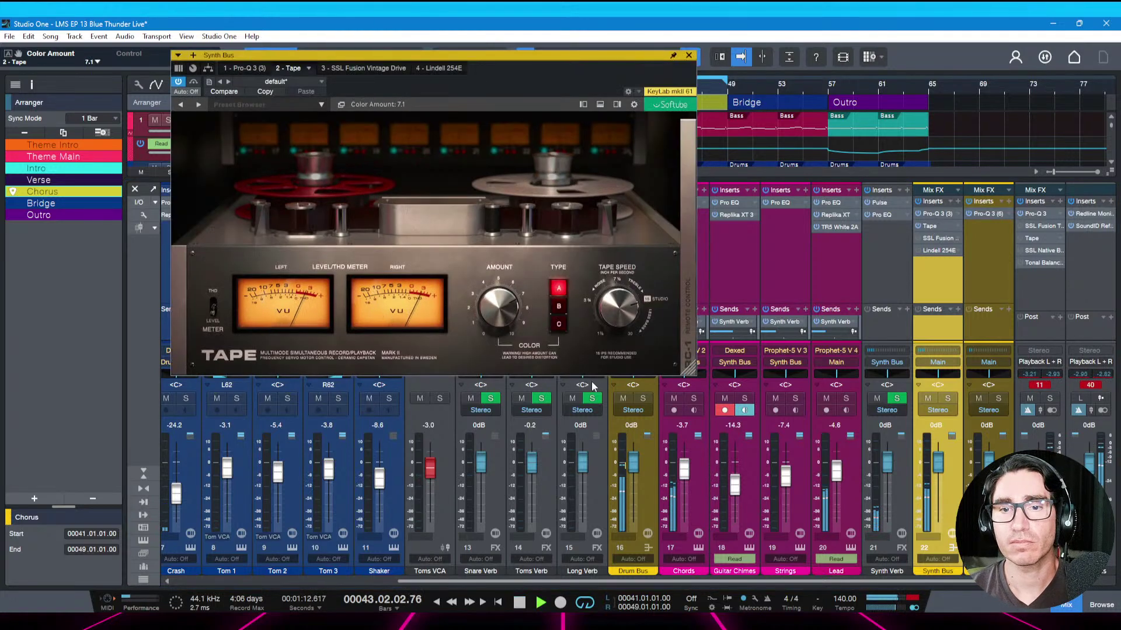
drag(618, 309, 618, 299)
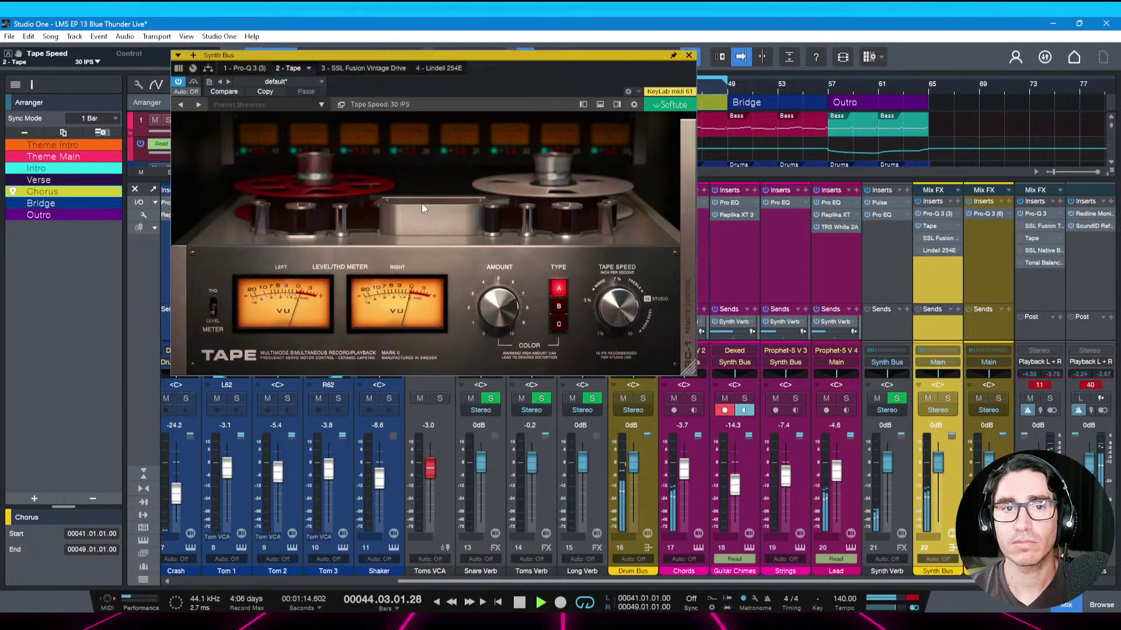
Enable SSL Fusion Vintage Drive on the Synth Bus, adjust its drive, and lower its output trim
click(374, 68)
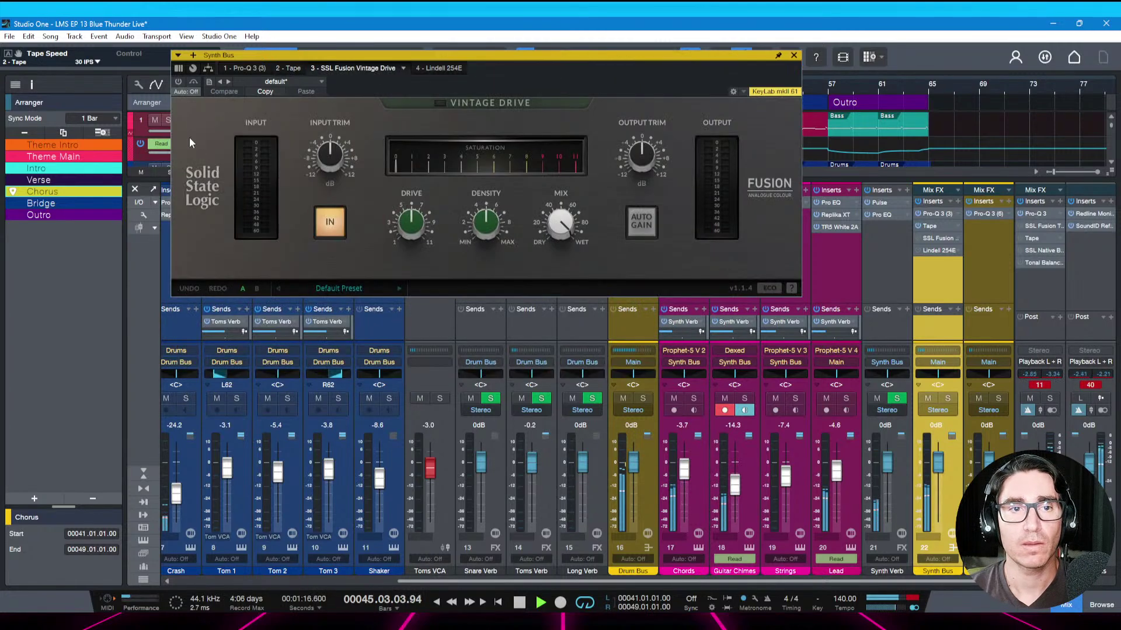
click(179, 82)
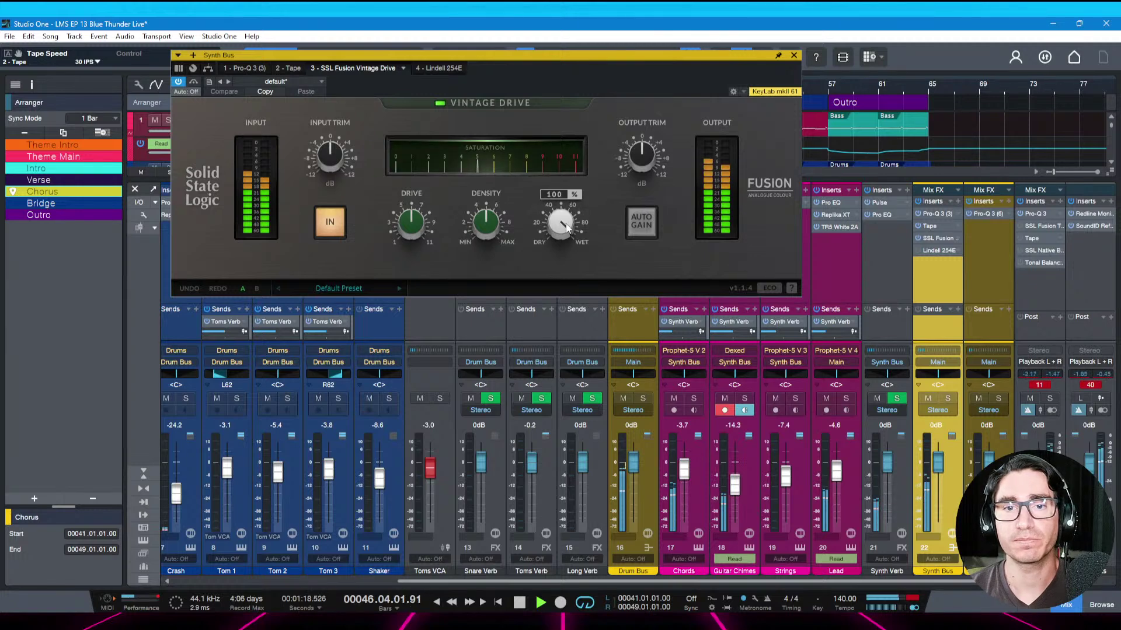
drag(413, 217, 414, 219)
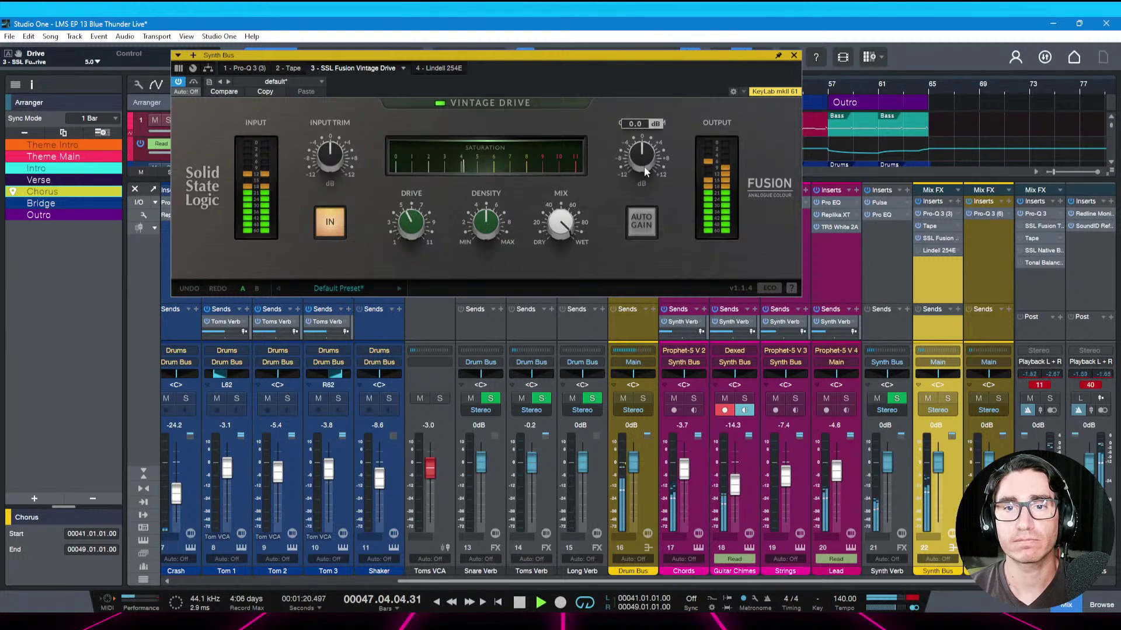
drag(644, 166, 639, 167)
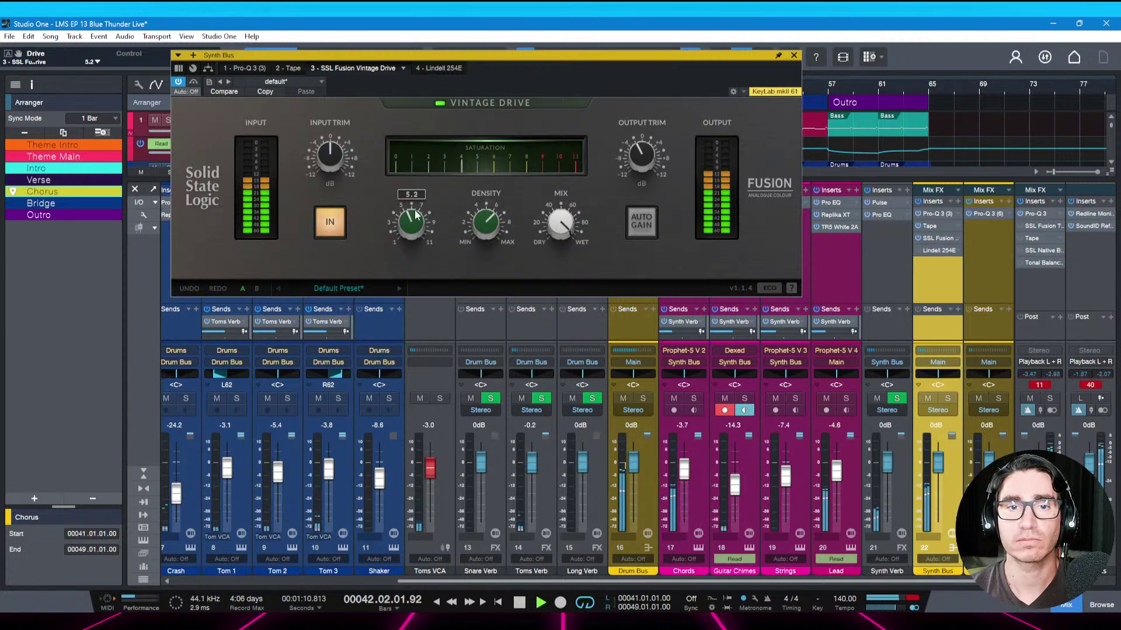
Compare the Synth Bus with Vintage Drive bypassed and active, setting its output trim to -2.7 dB to match levels
click(192, 83)
click(192, 83)
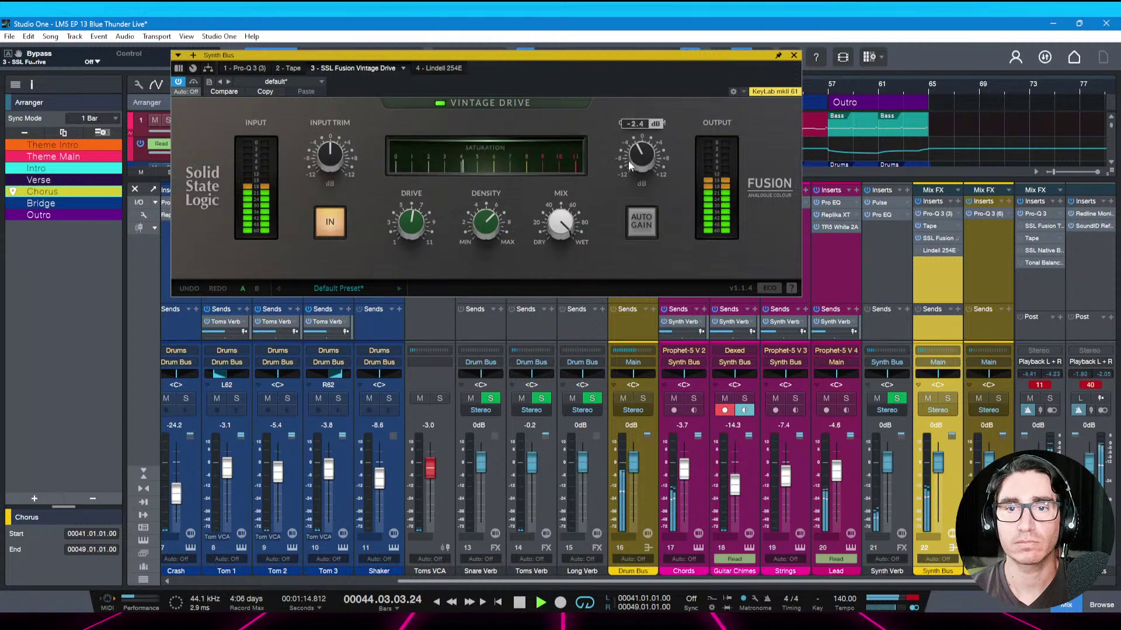
drag(635, 155, 635, 156)
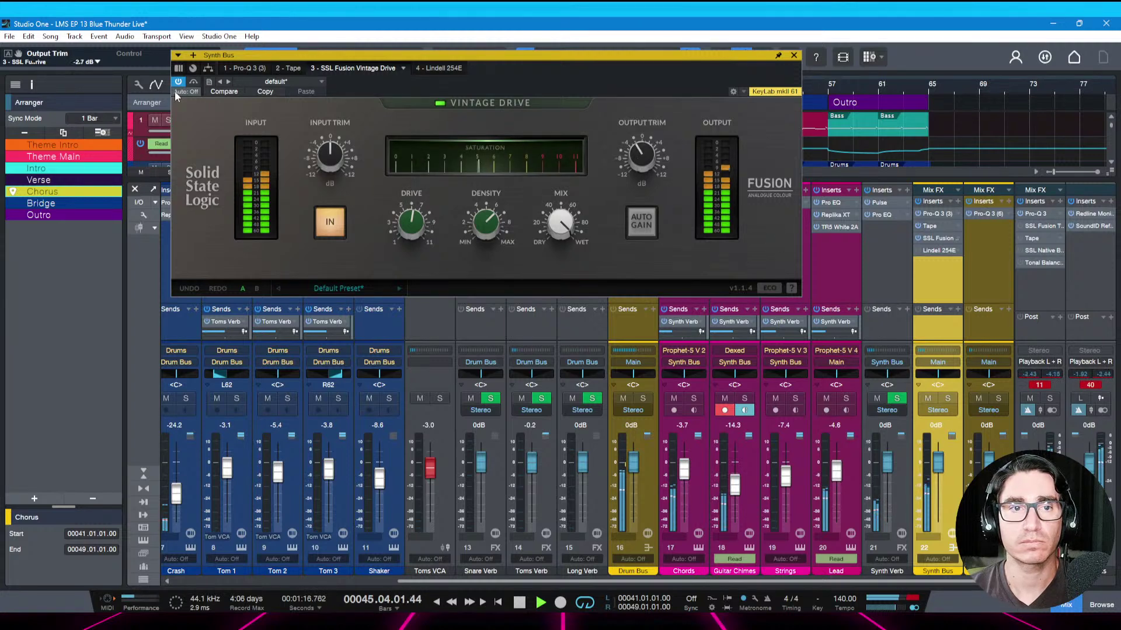
click(193, 83)
click(193, 83)
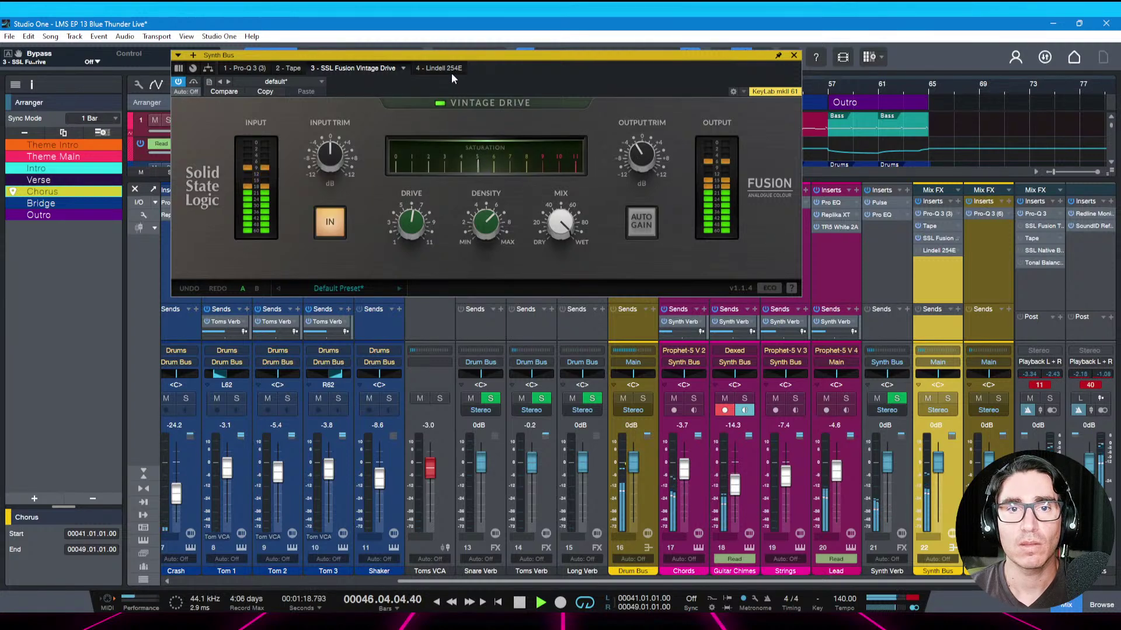
Adjust the Synth Bus's Lindell 254E threshold, set Compress to Fast, compare it bypassed and active, and save the song
click(429, 68)
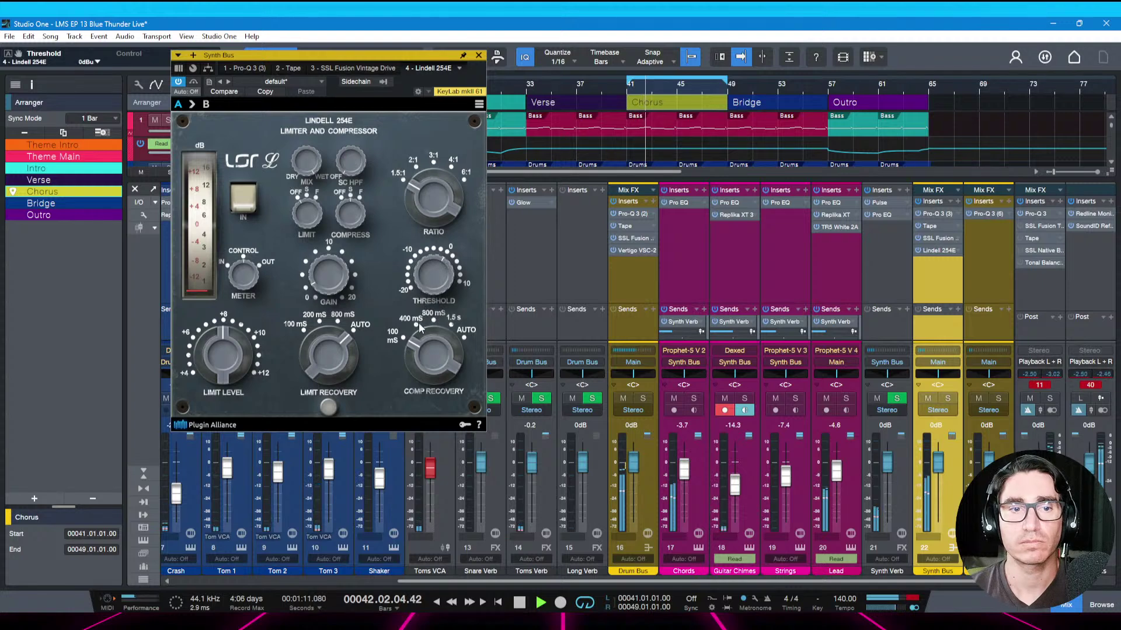
drag(428, 279, 423, 305)
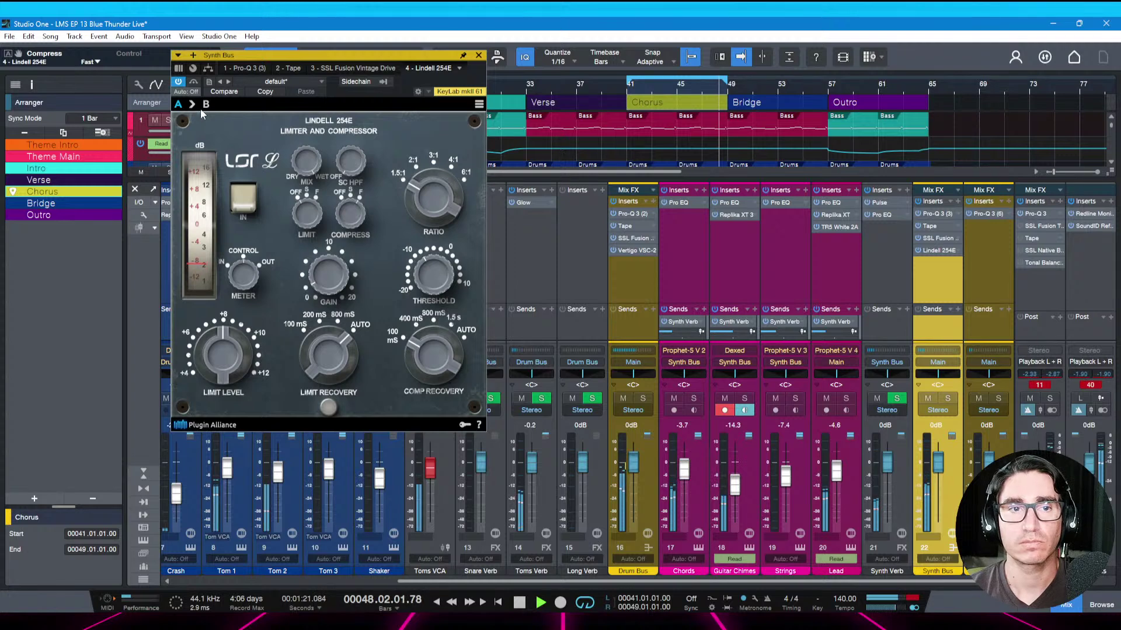
click(194, 82)
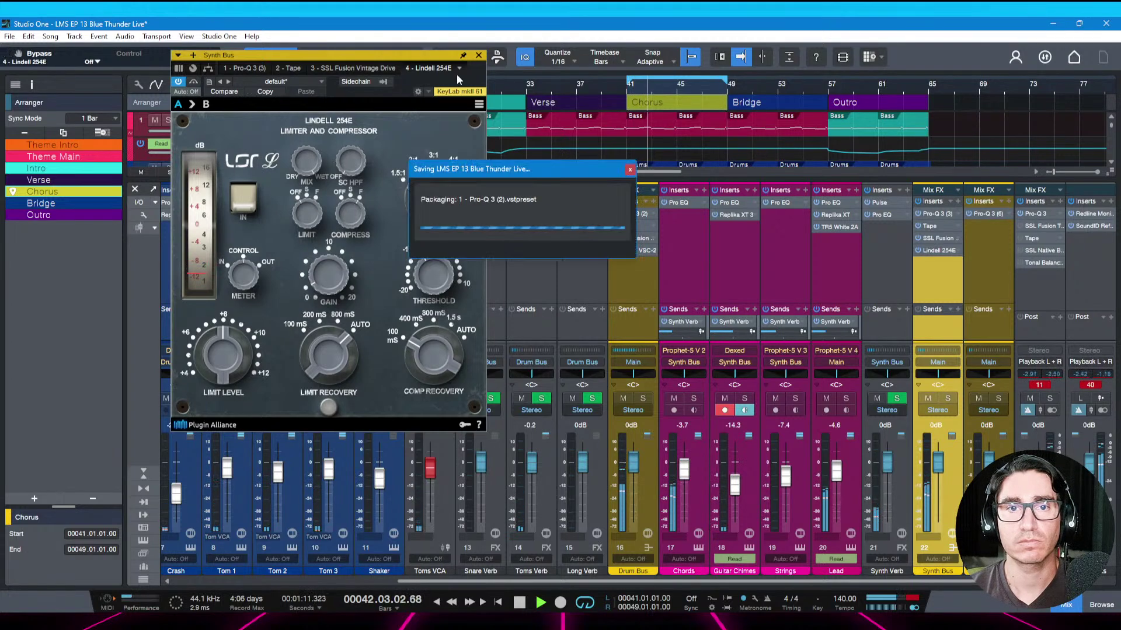
click(479, 55)
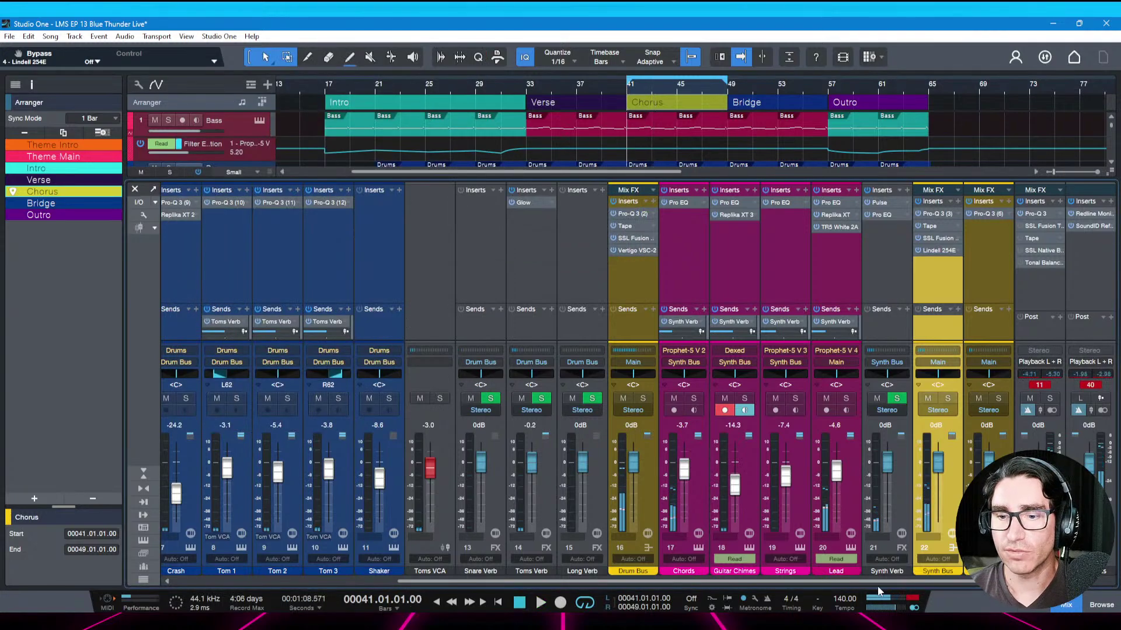
On the Main bus, enable SSL Fusion Transformer with Amount 114% and Tape with color amount 6.7 and crosstalk 64.5% during Chorus playback
click(1037, 228)
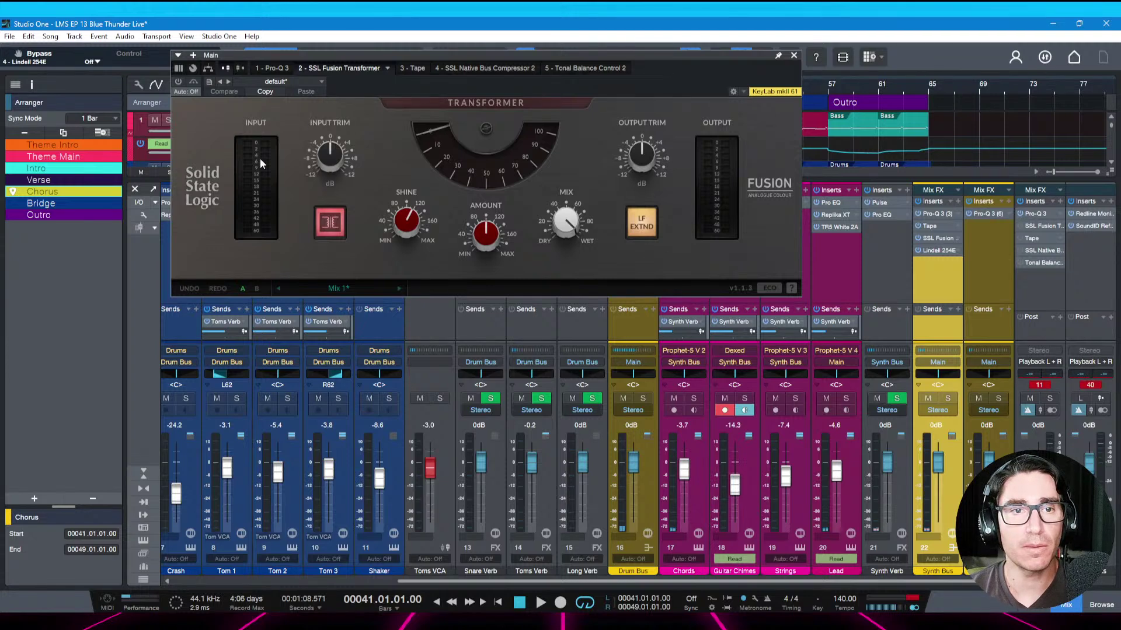
click(179, 82)
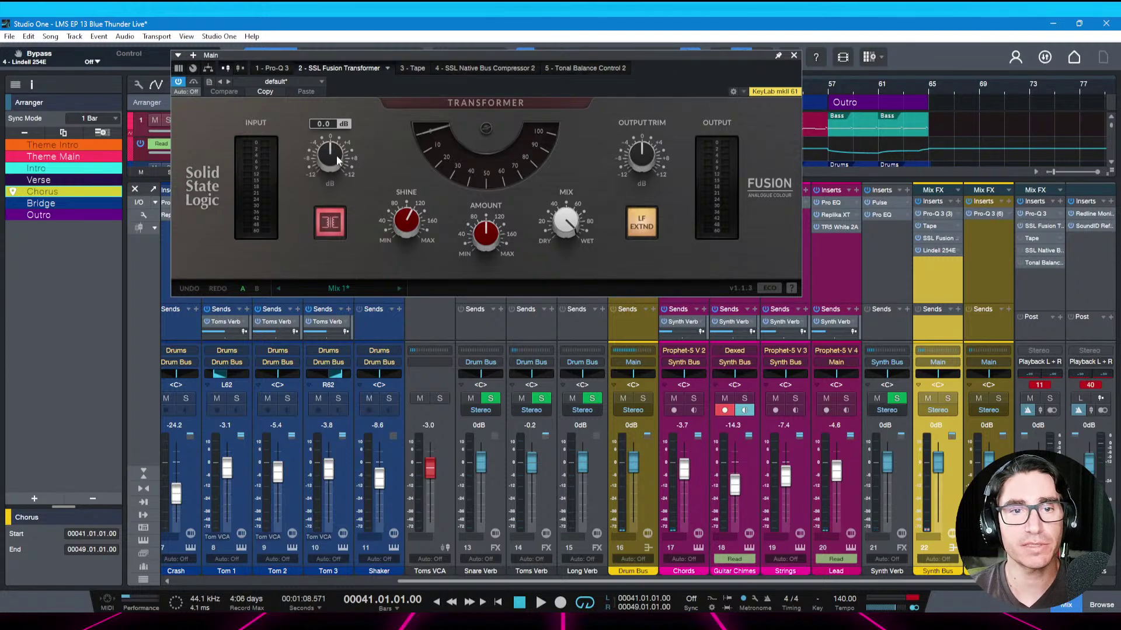
key(space)
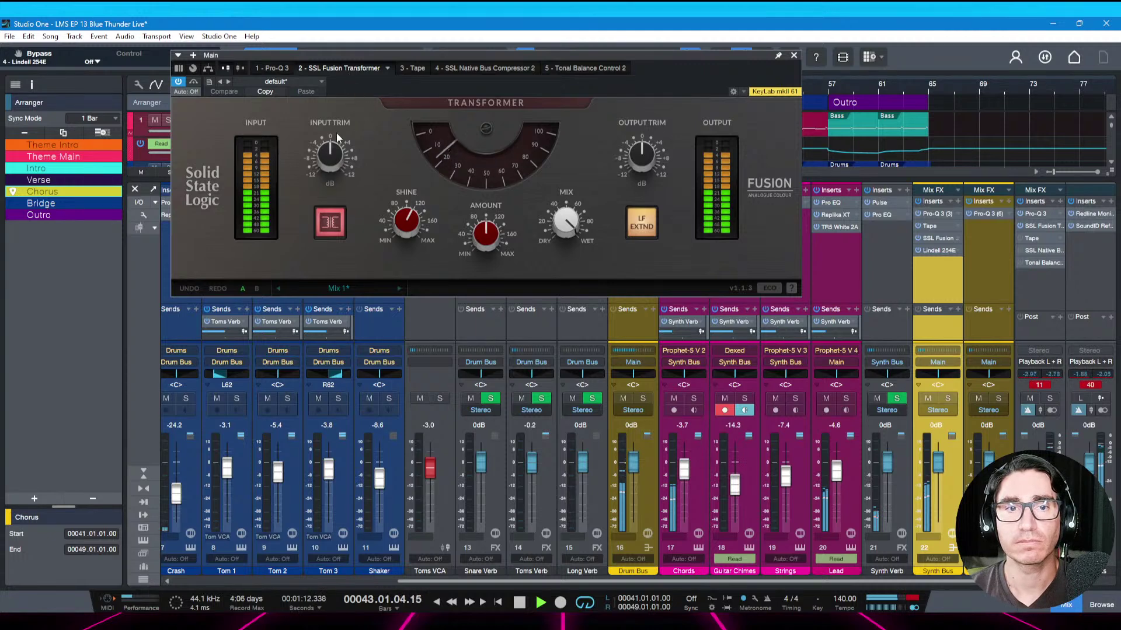
mouse_move(417, 219)
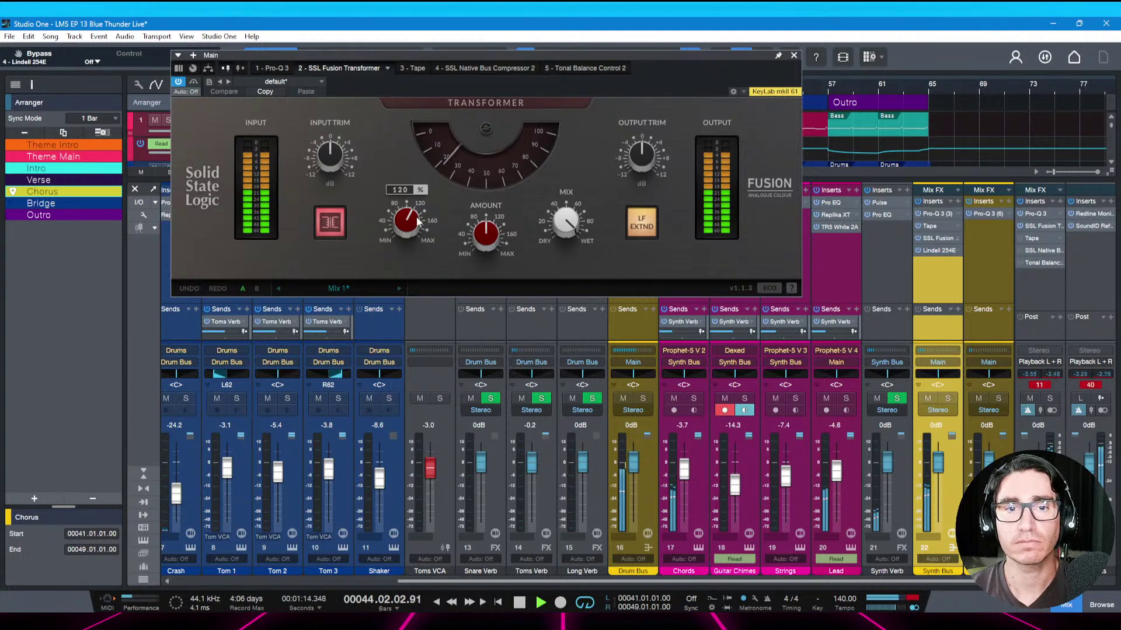
drag(484, 231, 485, 229)
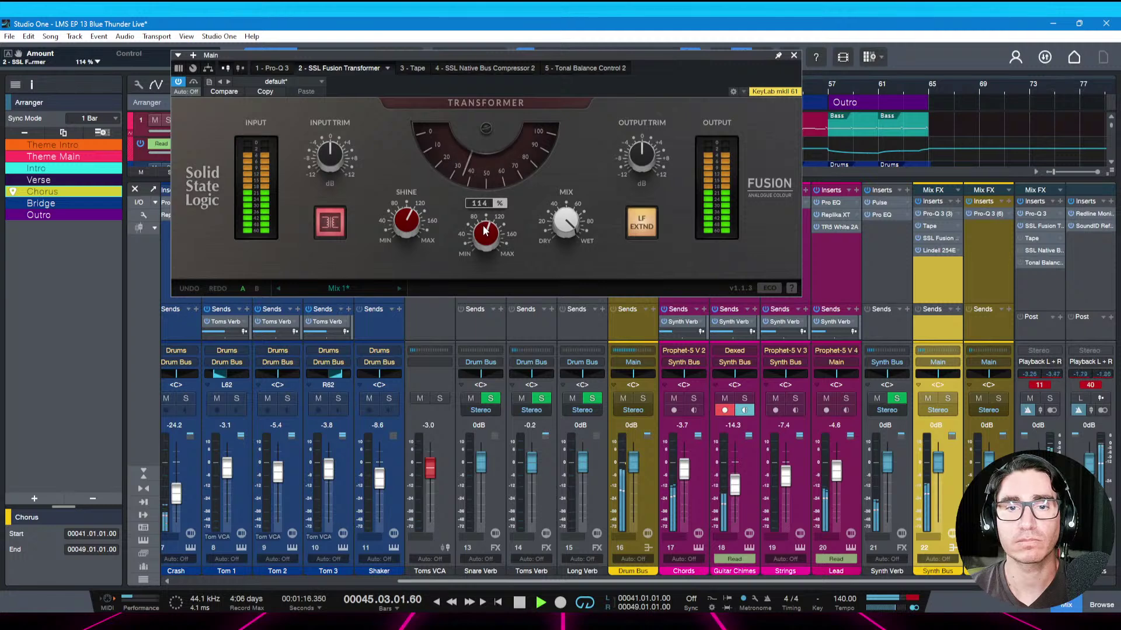
click(401, 69)
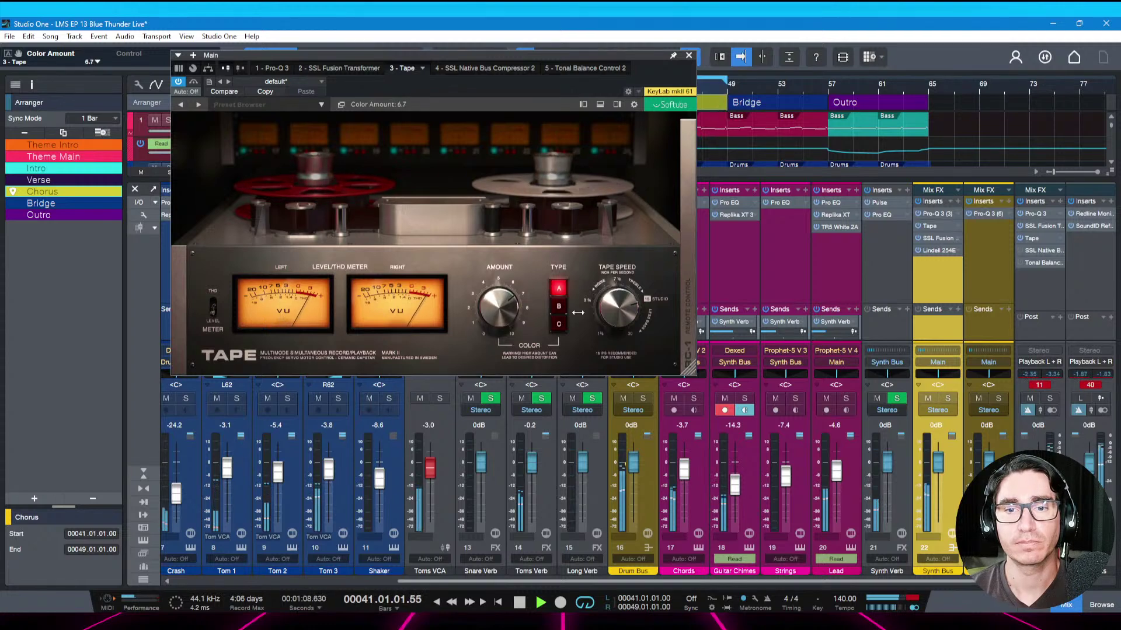
click(687, 316)
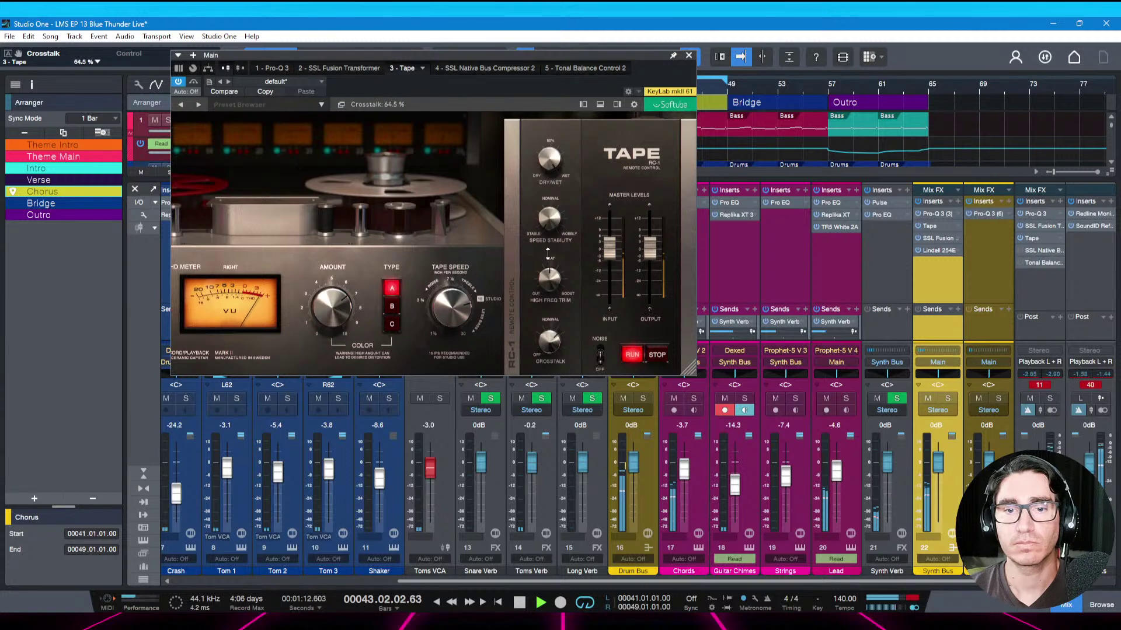
Enable SSL Native Bus Compressor 2 on the Main bus, with threshold 4.2 dB and sidechain high-pass filter at about 89 Hz
click(492, 68)
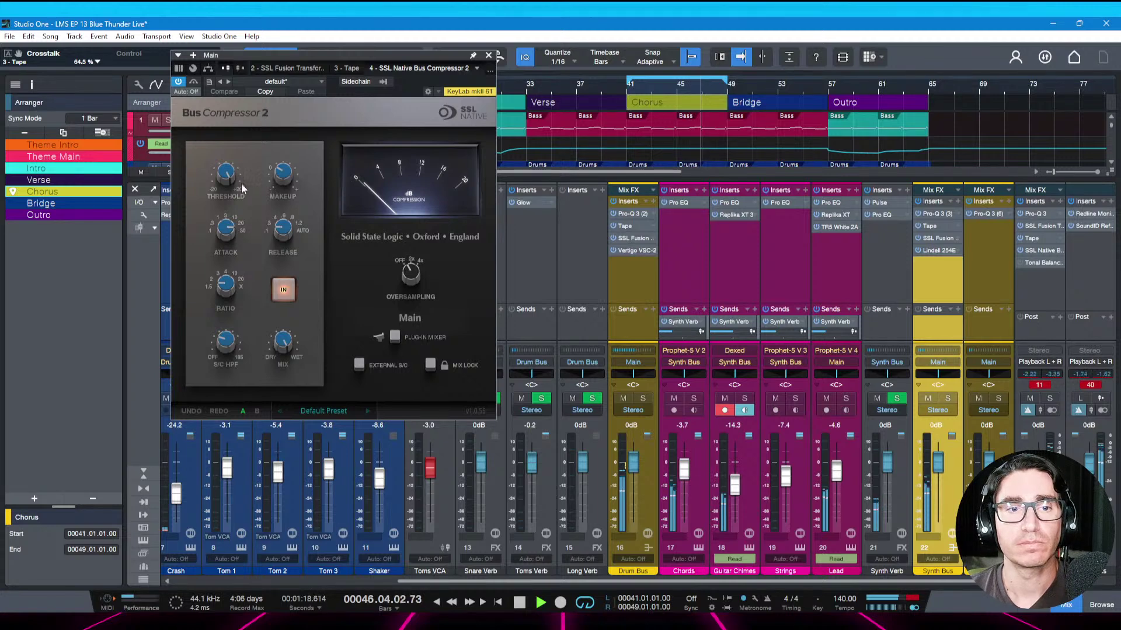
mouse_move(227, 175)
drag(228, 202, 229, 222)
drag(227, 183, 227, 189)
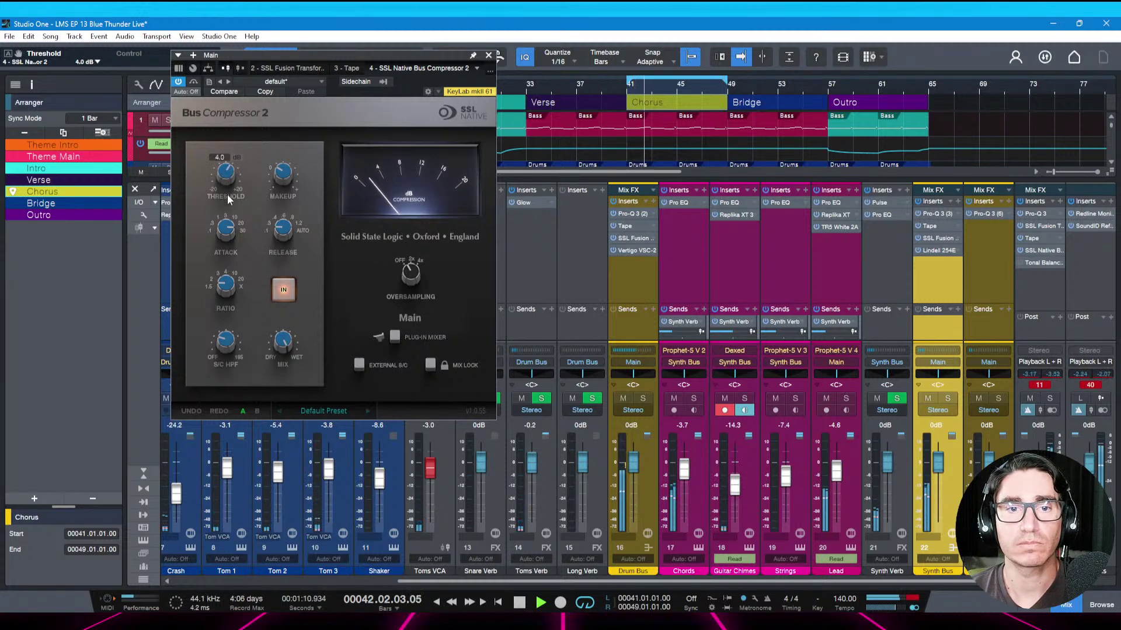
mouse_move(235, 324)
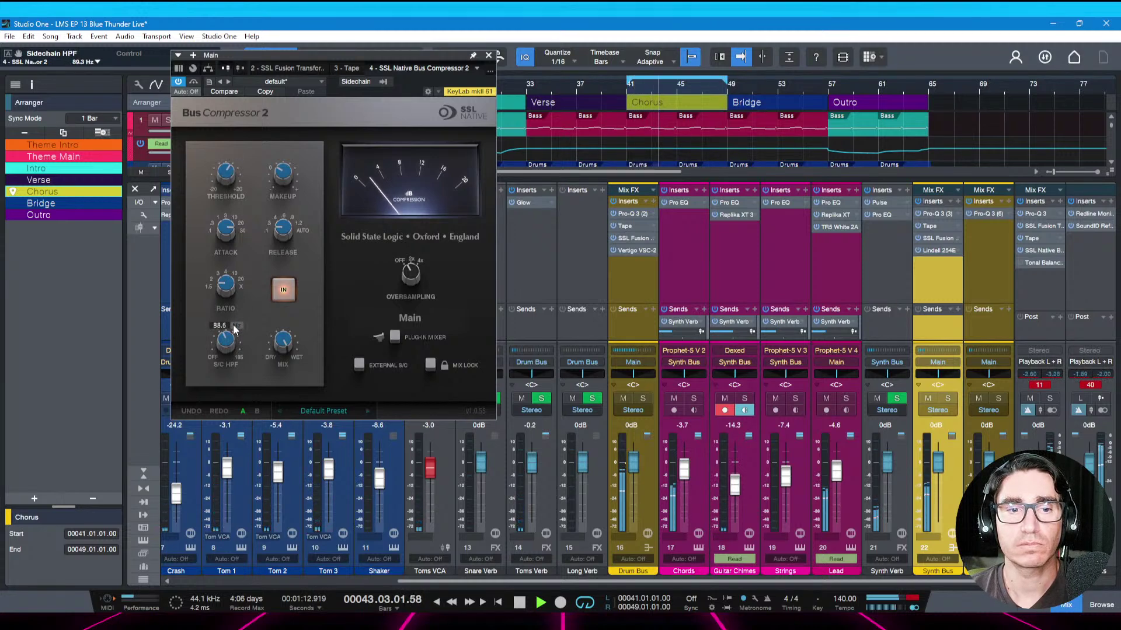
drag(236, 157, 227, 176)
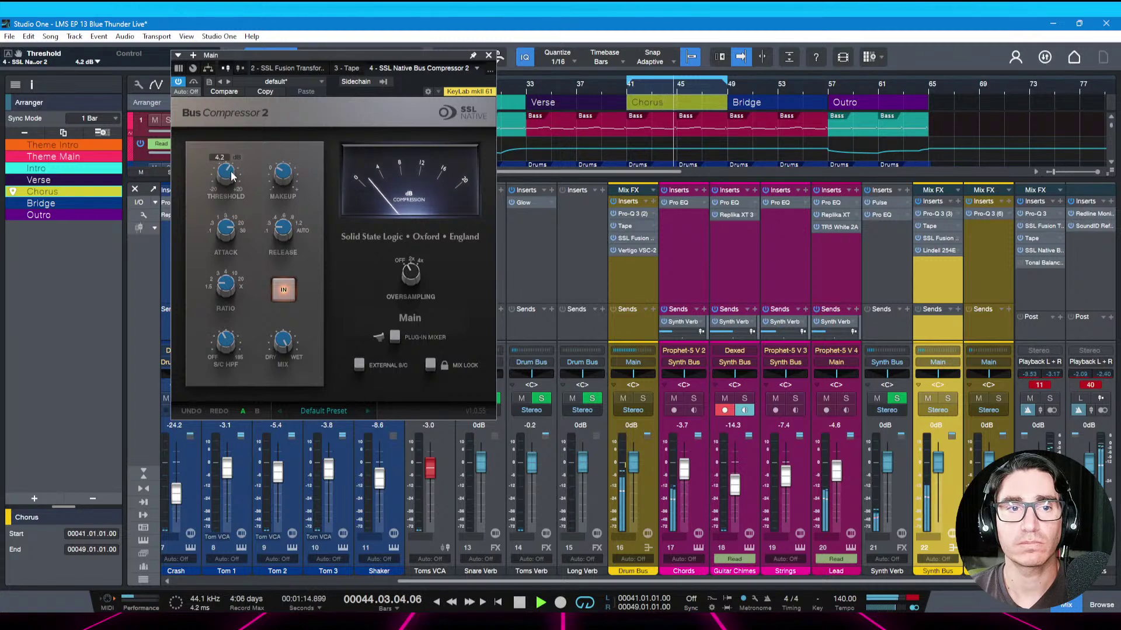
Compare the Main bus compressor bypassed and active, set its threshold to 7.0 dB, and save the song with playback stopped
click(283, 294)
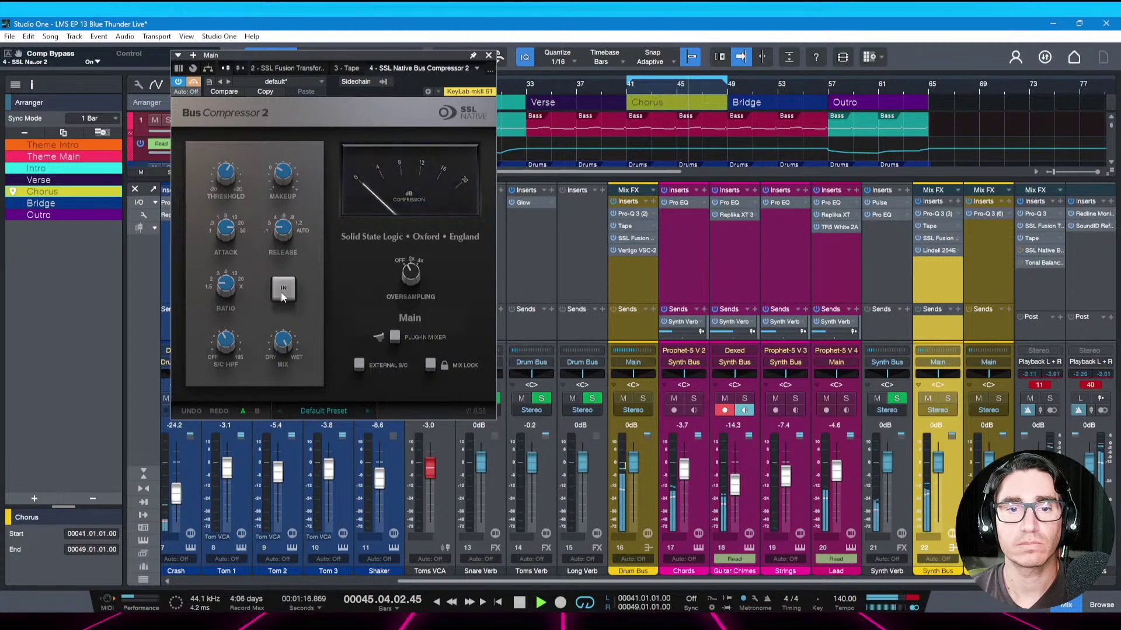
click(282, 295)
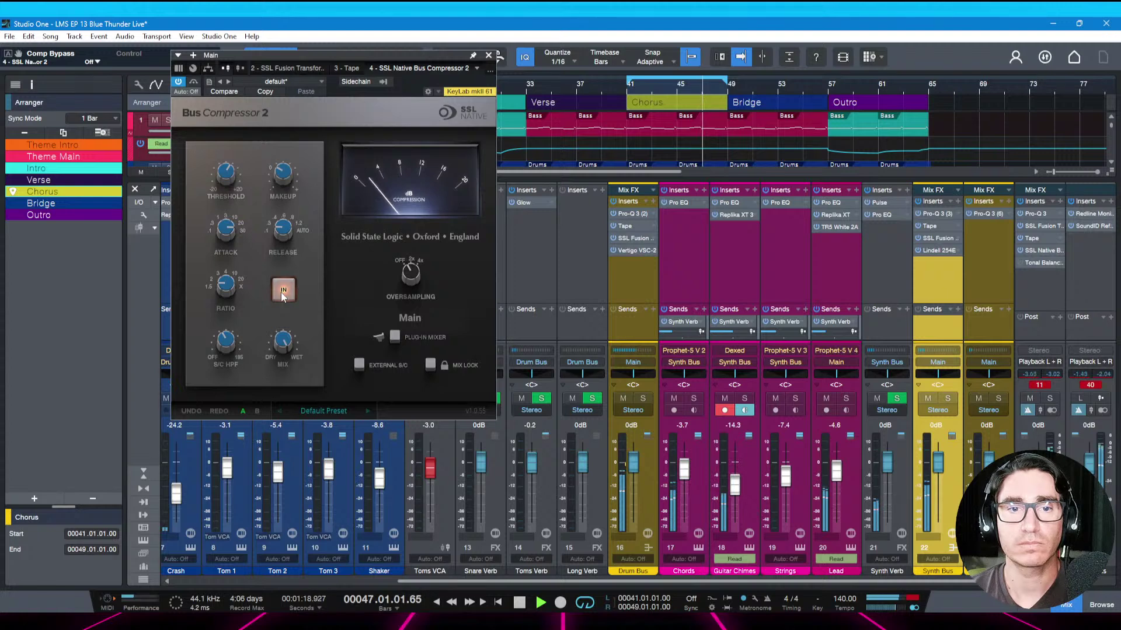
drag(227, 170, 226, 159)
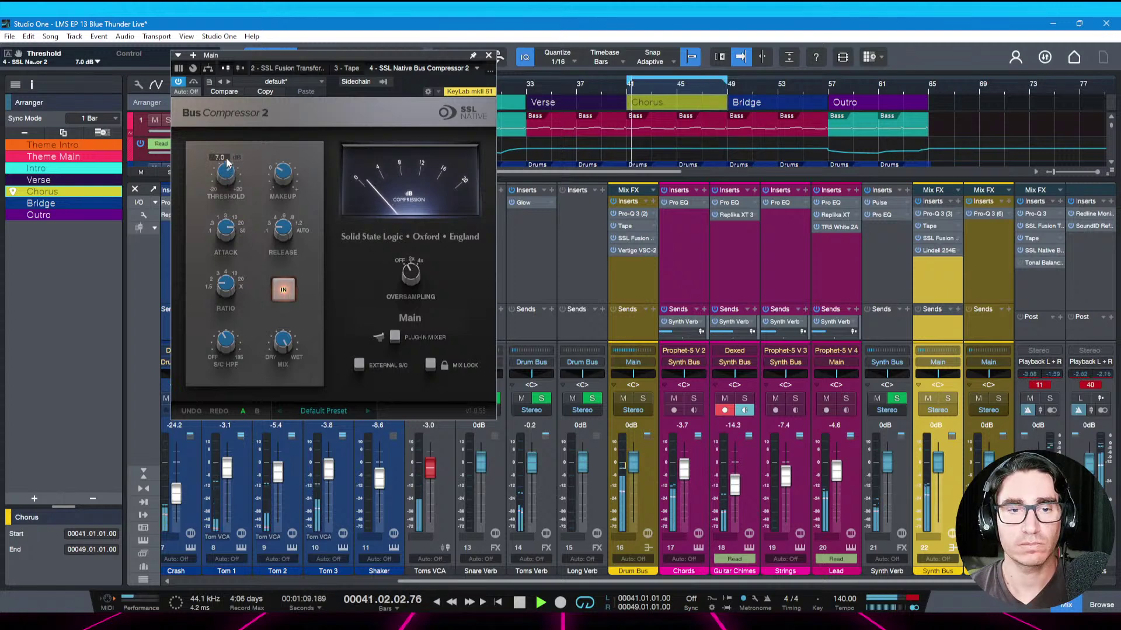
key(ctrl+s)
key(space)
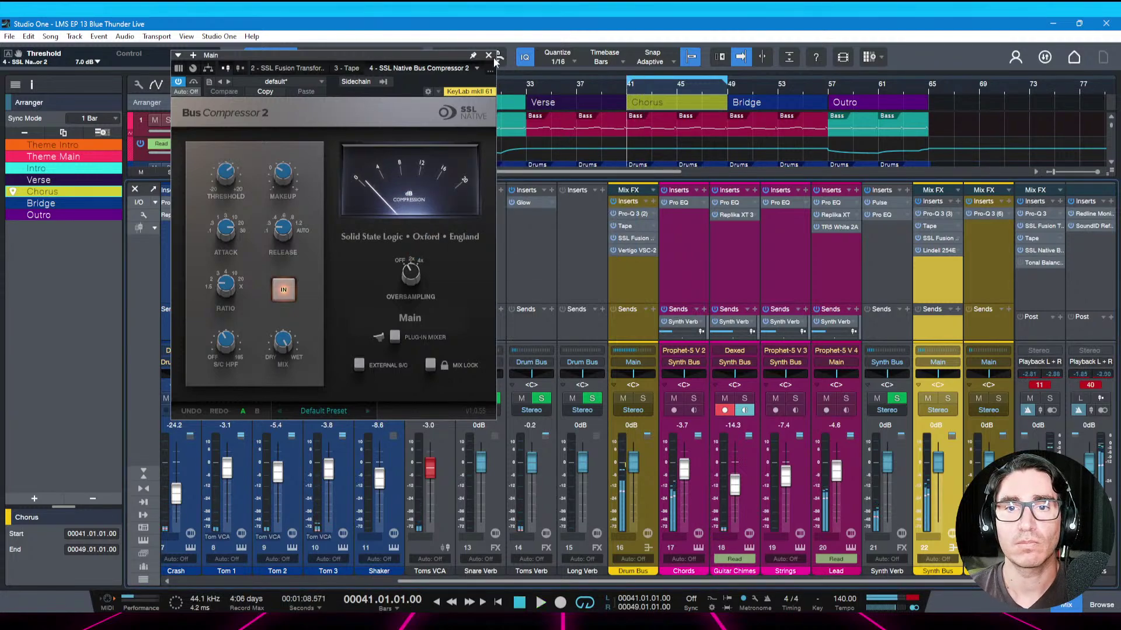
Close the compressor window, hide the mixer, and save the song
click(489, 55)
key(ctrl+s)
key(F3)
key(ctrl+s)
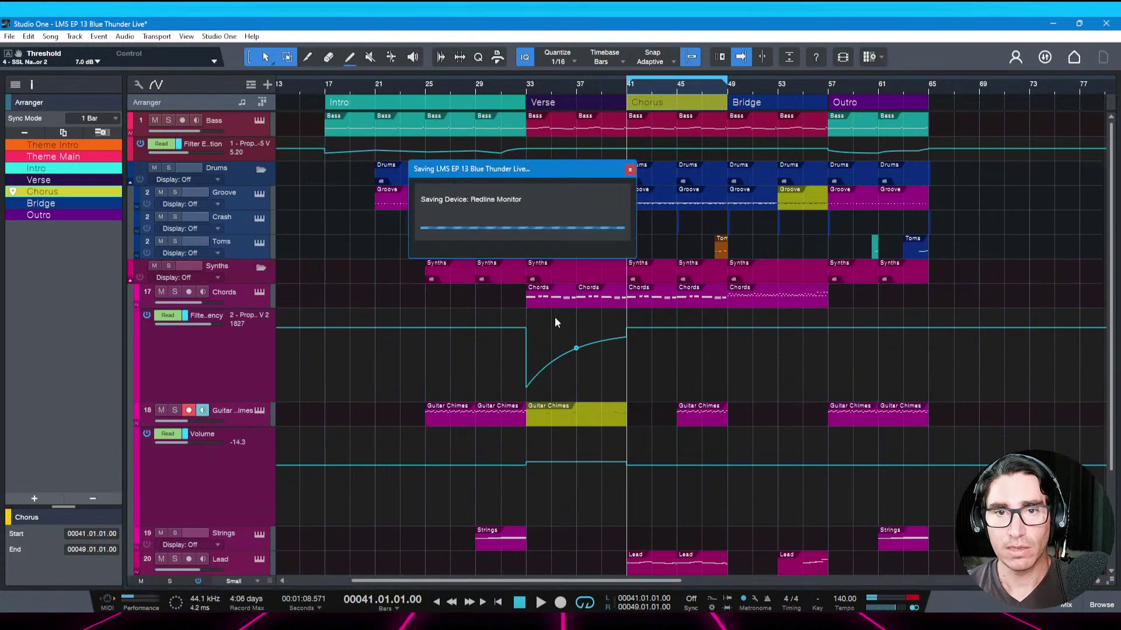
Set the loop range from bar 17, at the start of the Intro, to bar 70, and save the song
scroll(619, 74, down, 3)
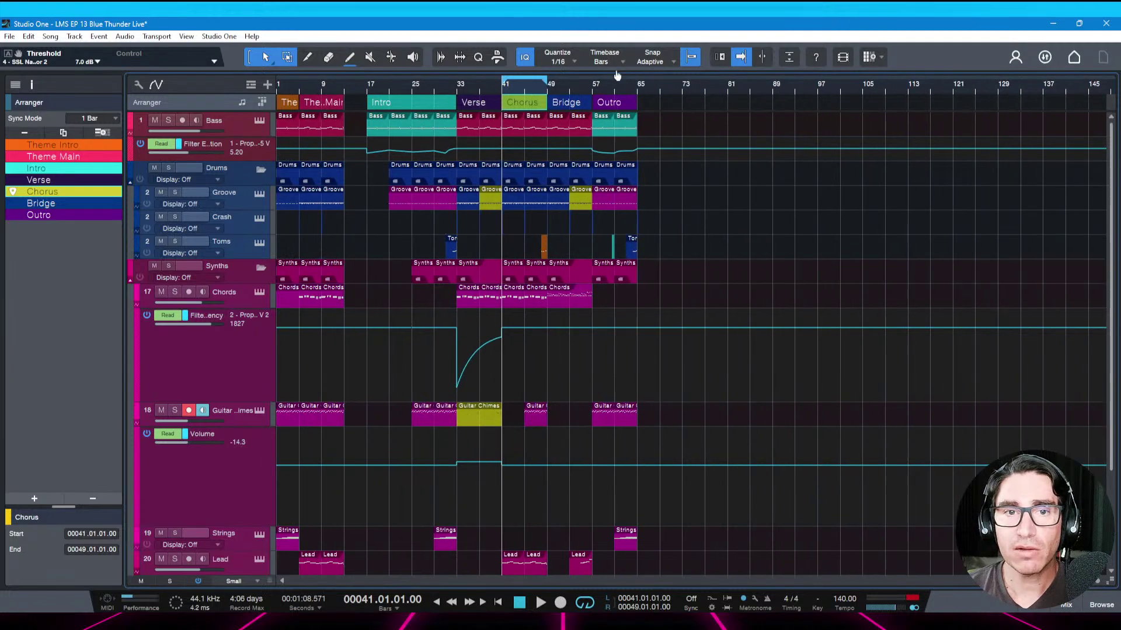
scroll(466, 88, up, 3)
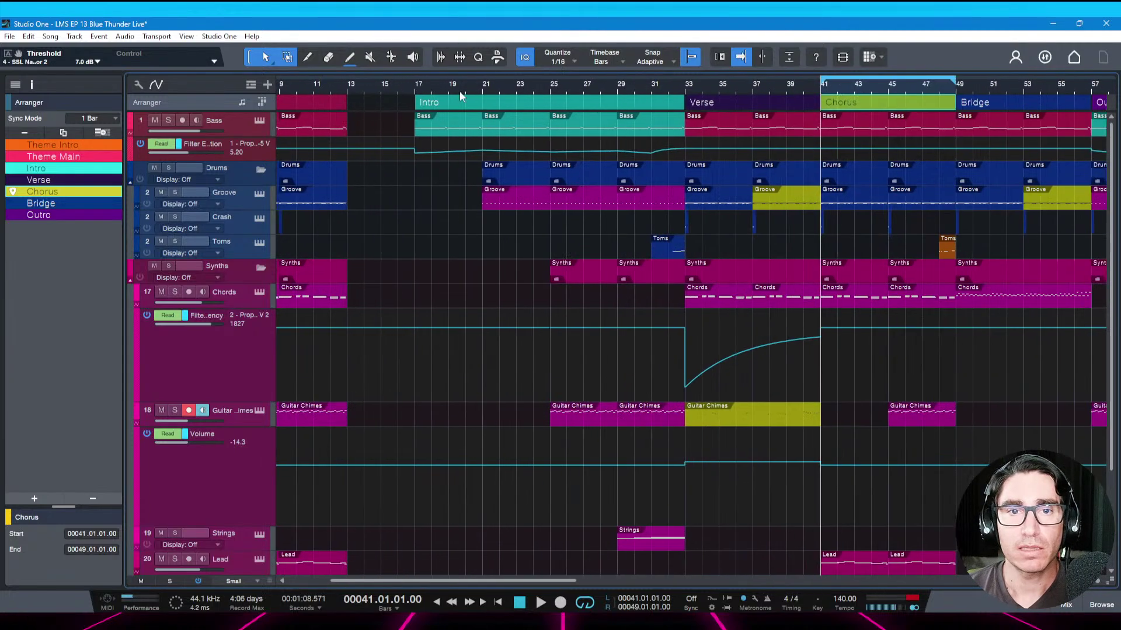
drag(418, 72, 1024, 89)
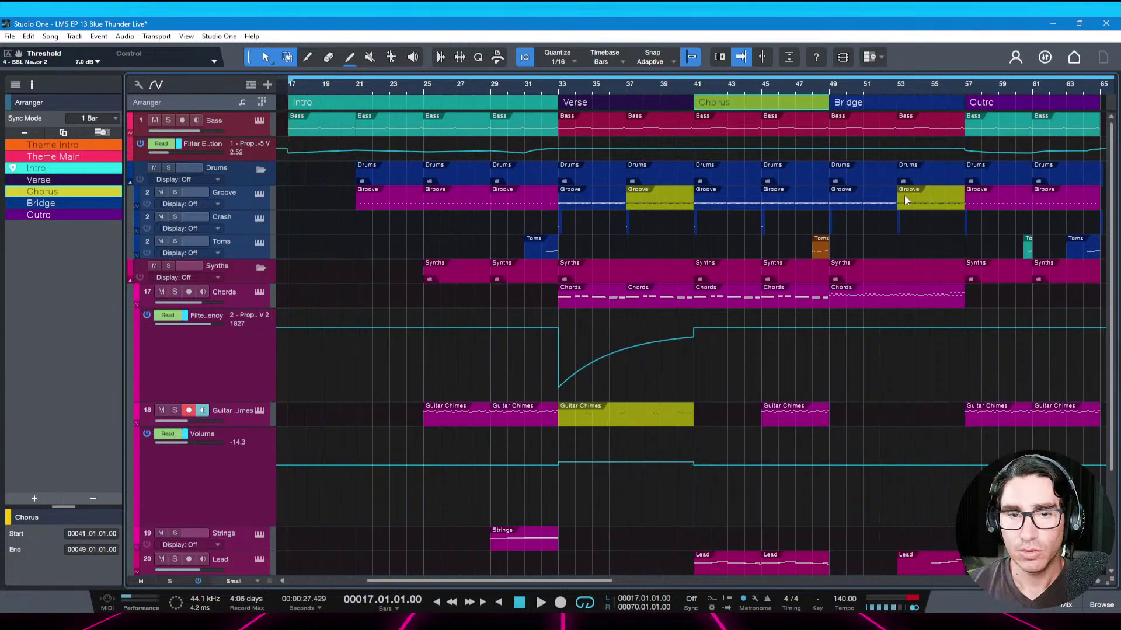
key(w)
key(ctrl+s)
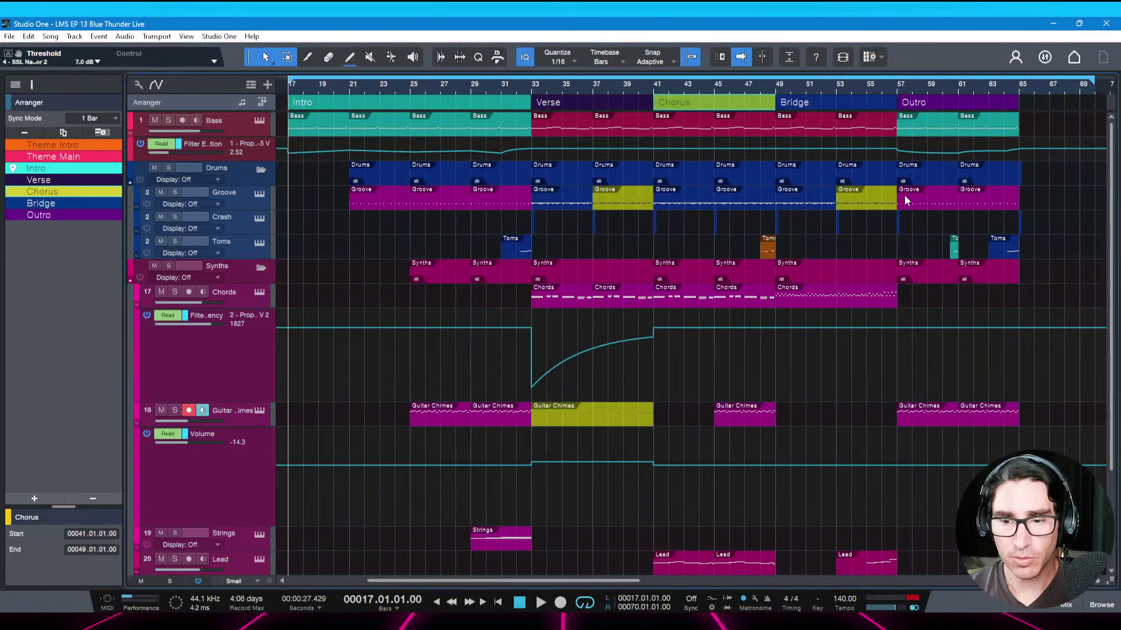
Reduce the track heights so every track down to the FX folder fits in the arrangement, and save the song
key(shift+w)
key(shift+w)
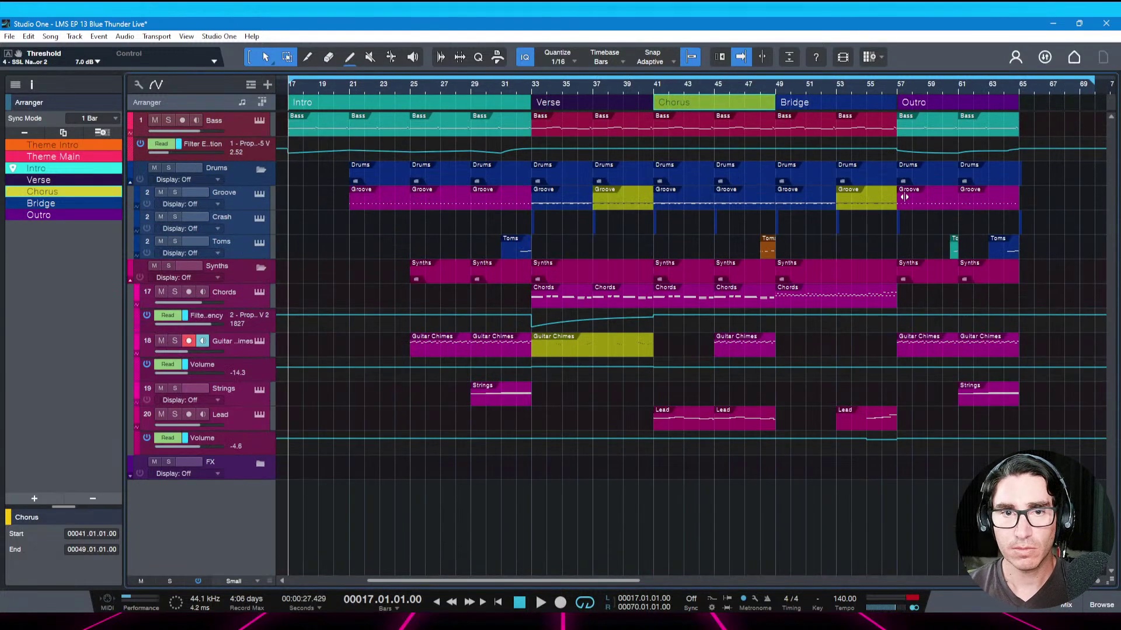
key(ctrl+s)
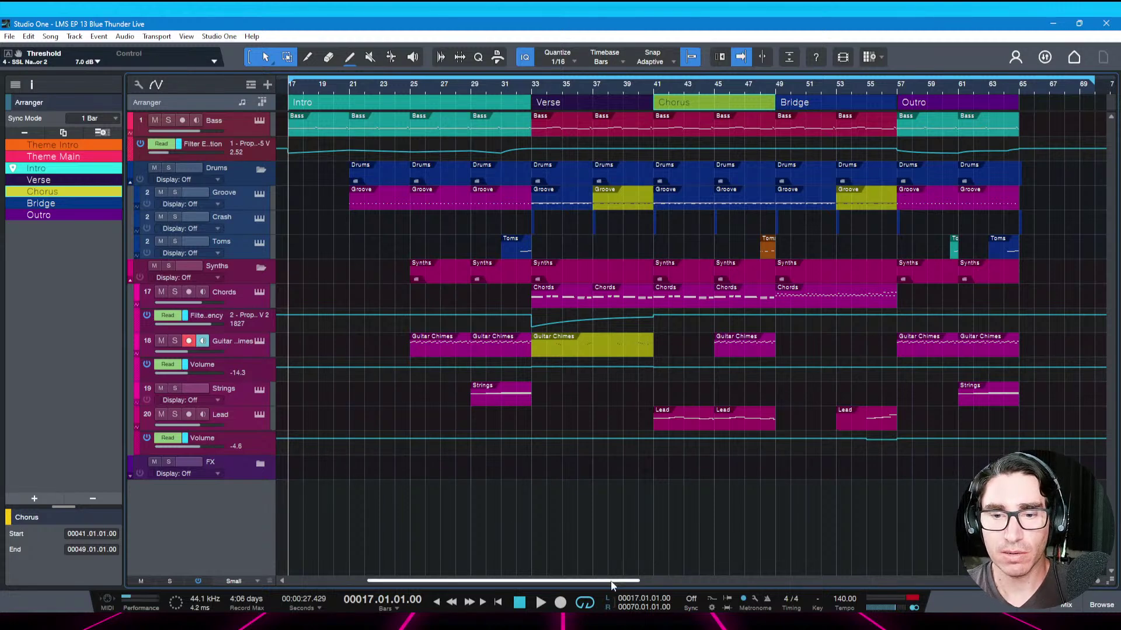
drag(584, 580, 506, 579)
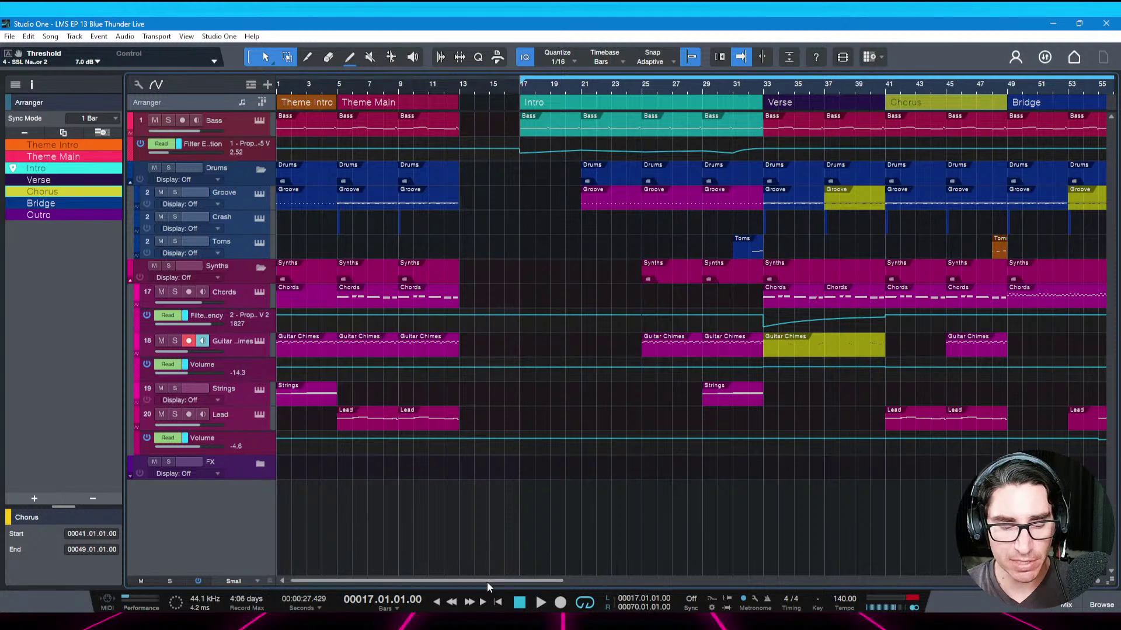
drag(480, 584, 549, 586)
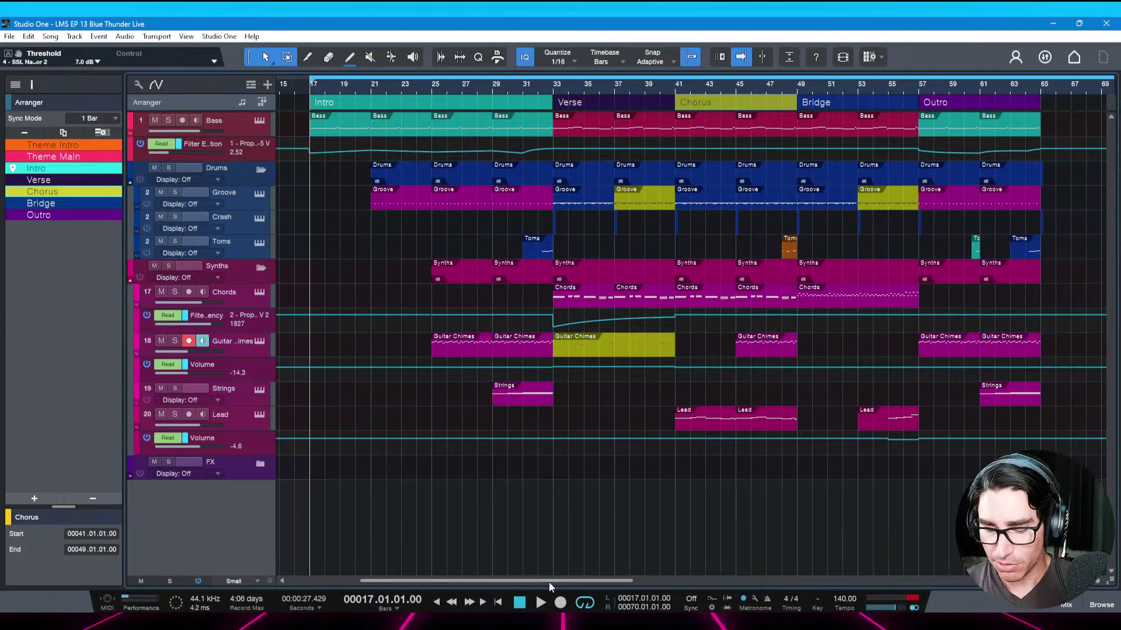
scroll(549, 583, down, 1)
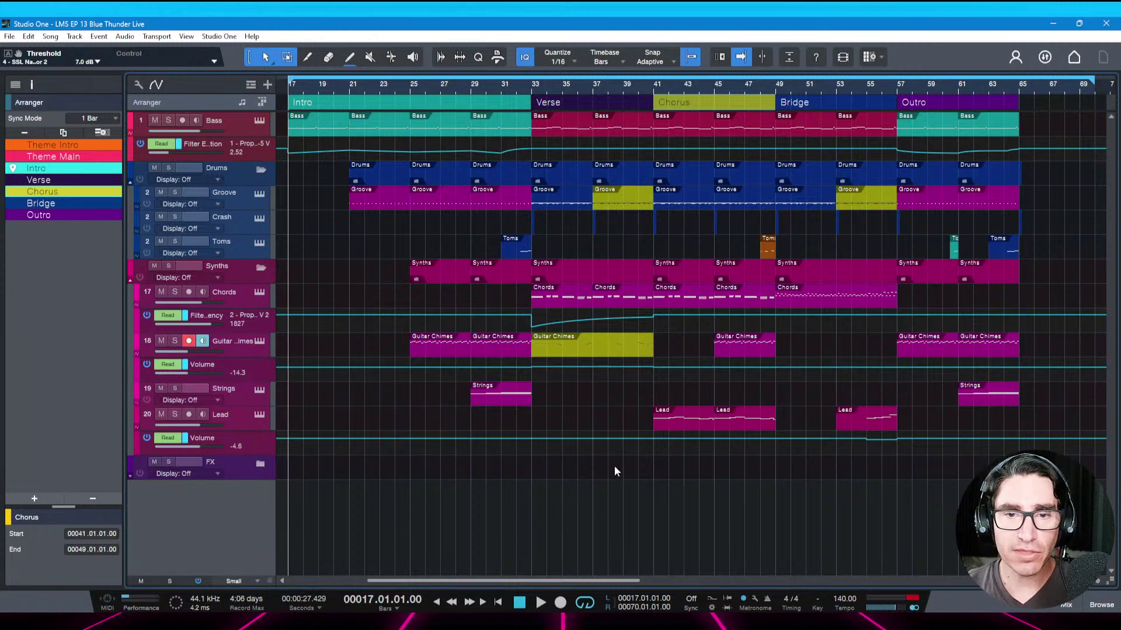
click(592, 319)
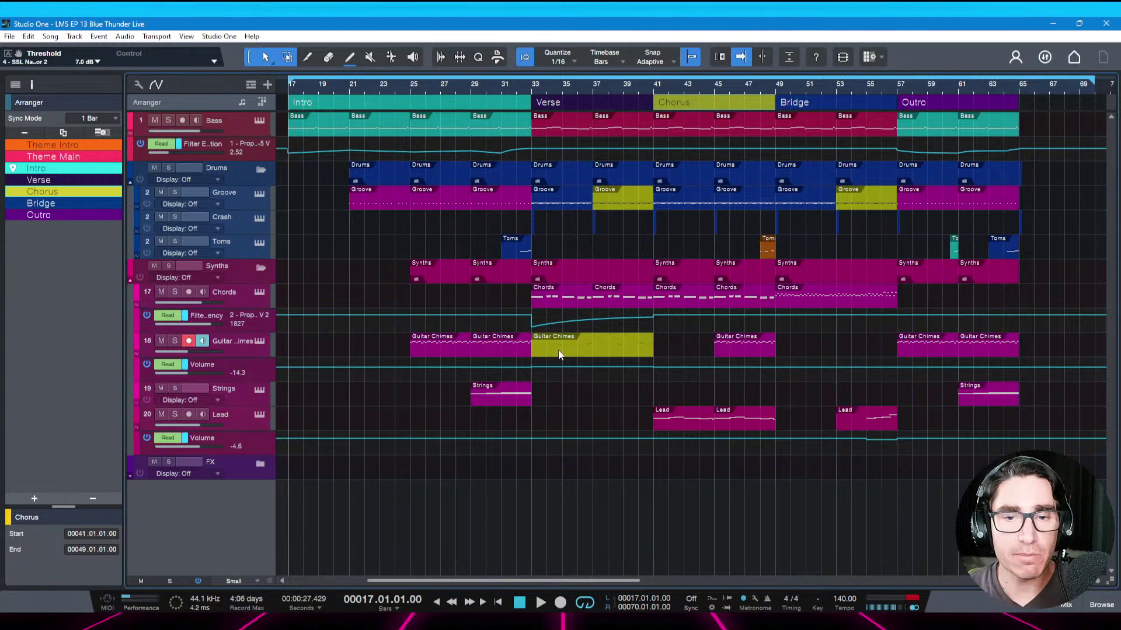
Select the Guitar Chimes track's Volume automation lane, enlarge its height, and save the song
click(246, 379)
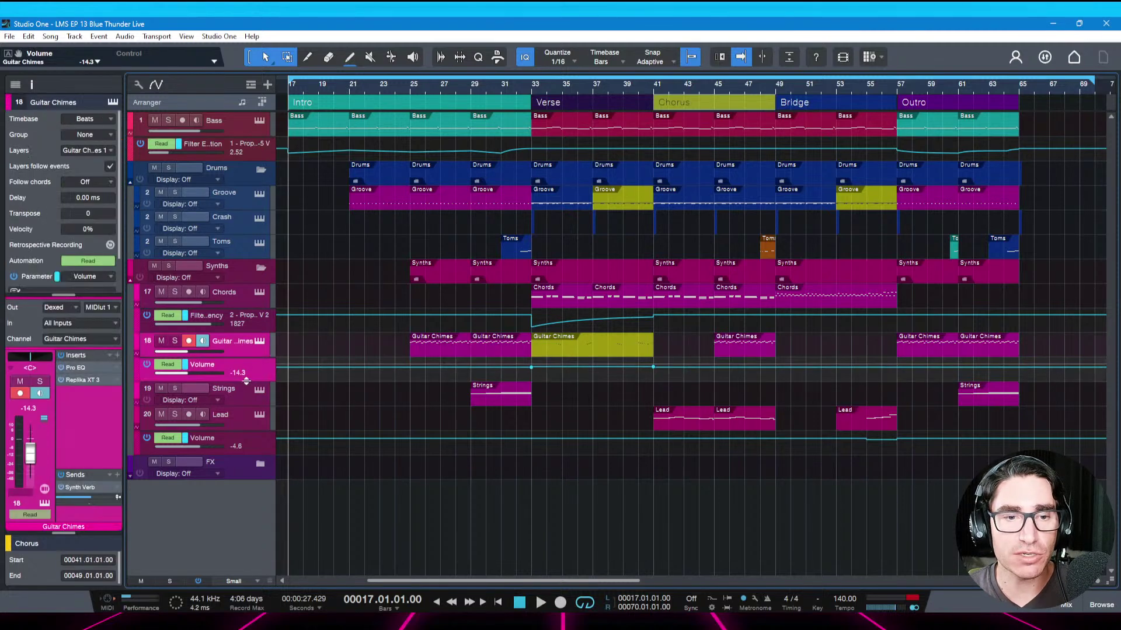
drag(246, 382, 245, 417)
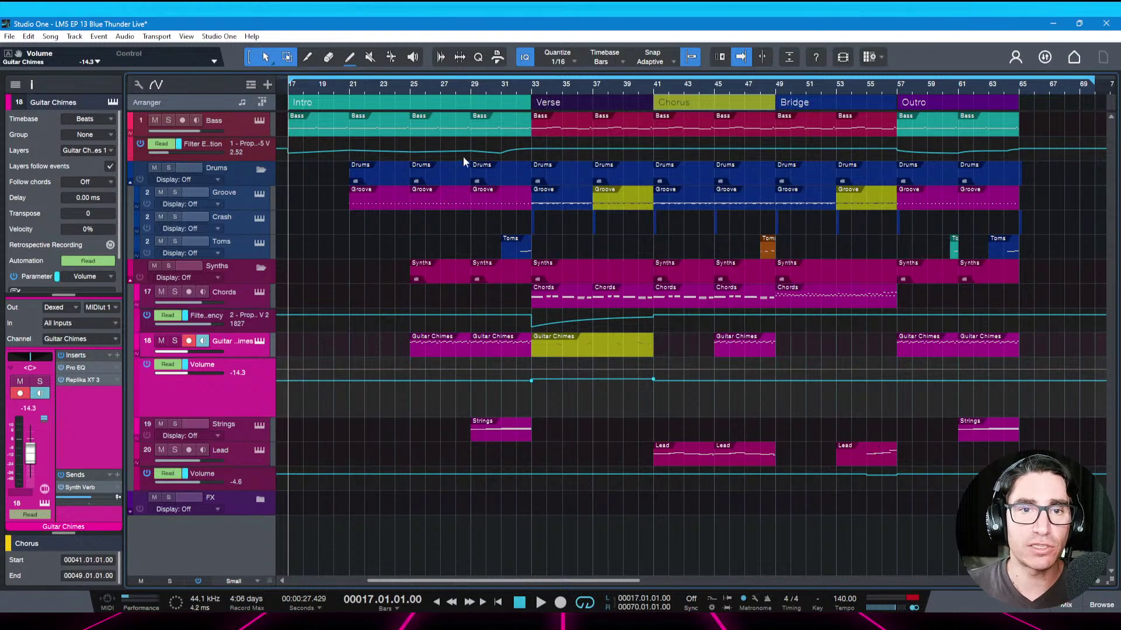
click(318, 152)
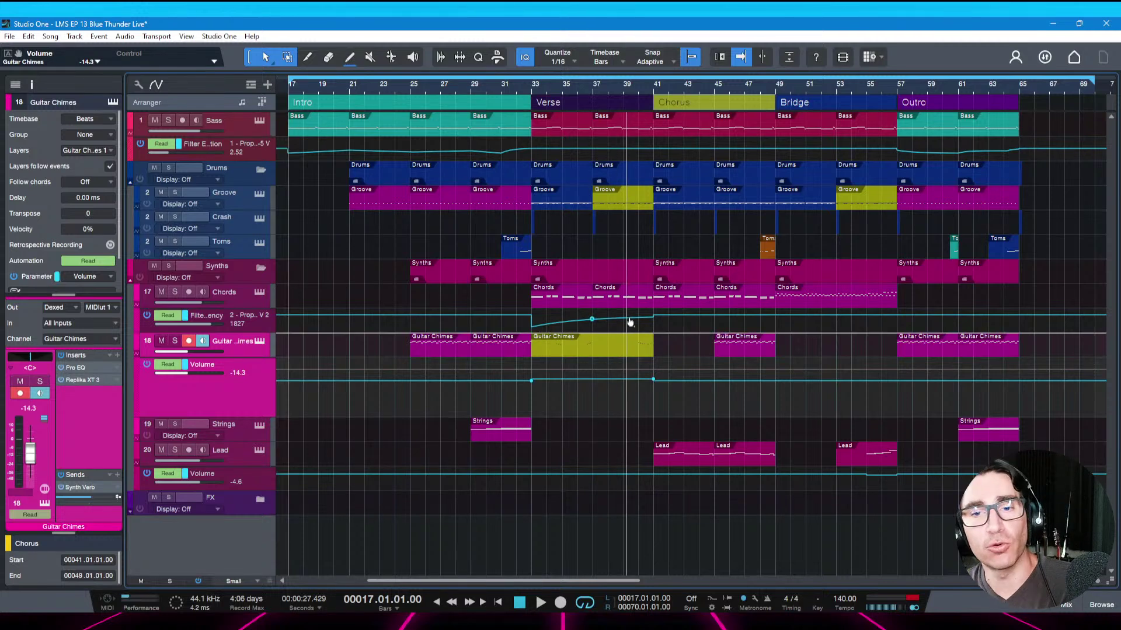
mouse_move(654, 321)
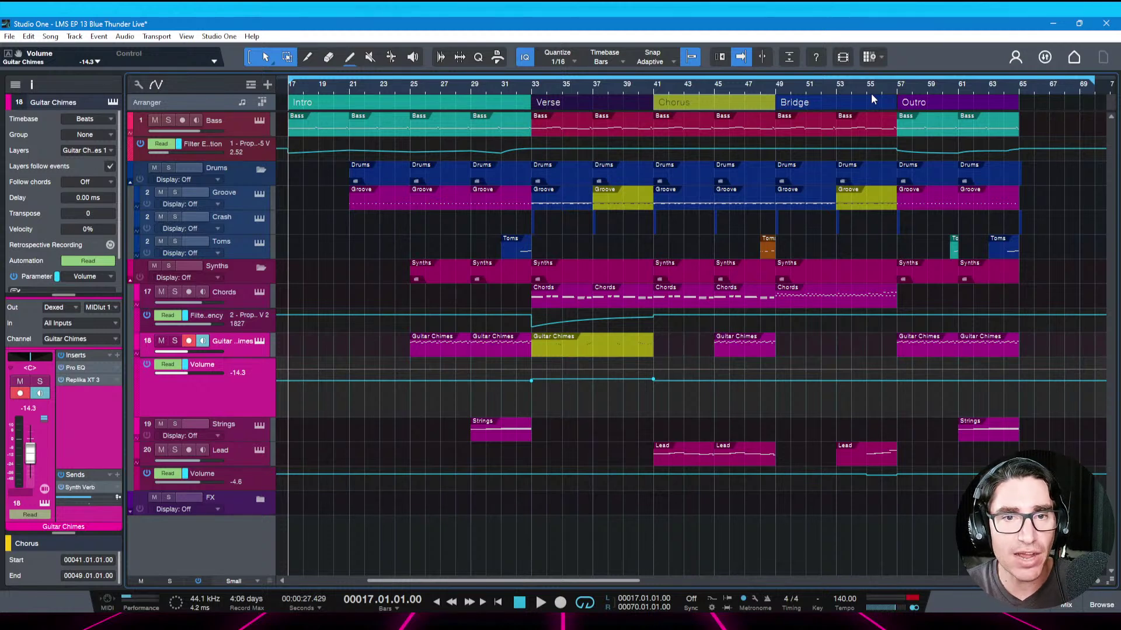
key(ctrl+s)
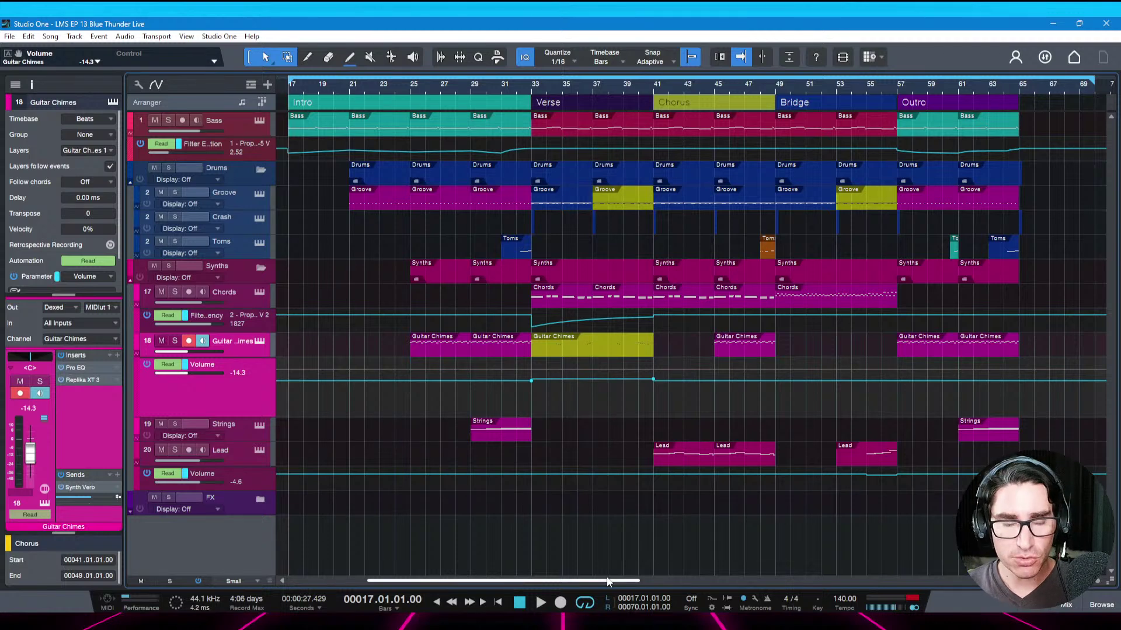
Play the song from bar 17 and enlarge the Guitar Chimes Volume automation lane further
key(space)
key(space)
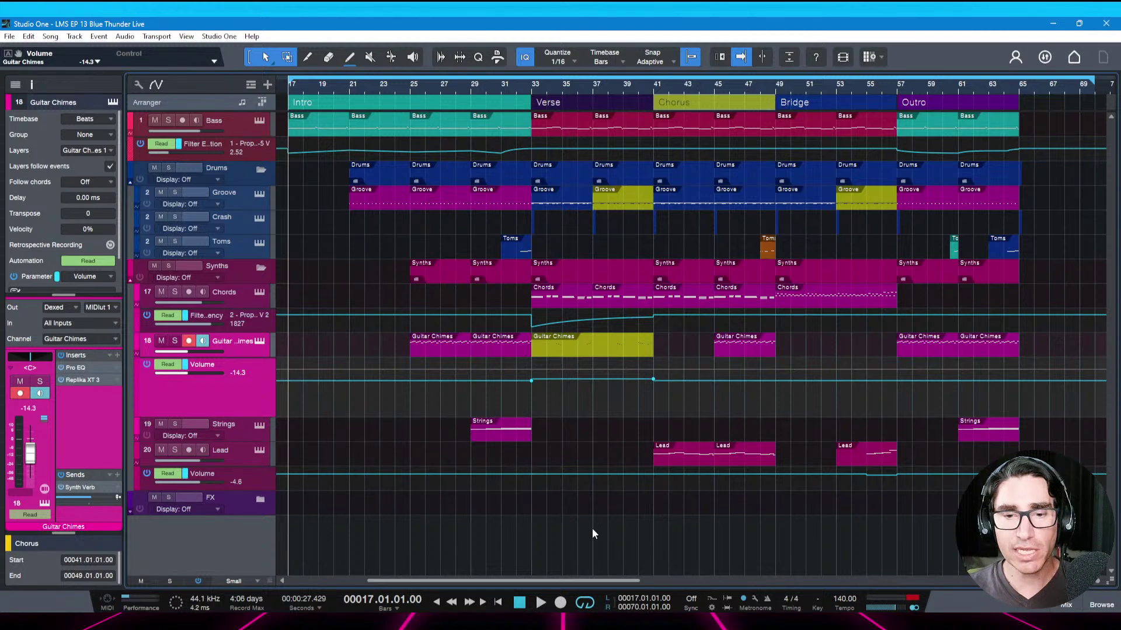
key(space)
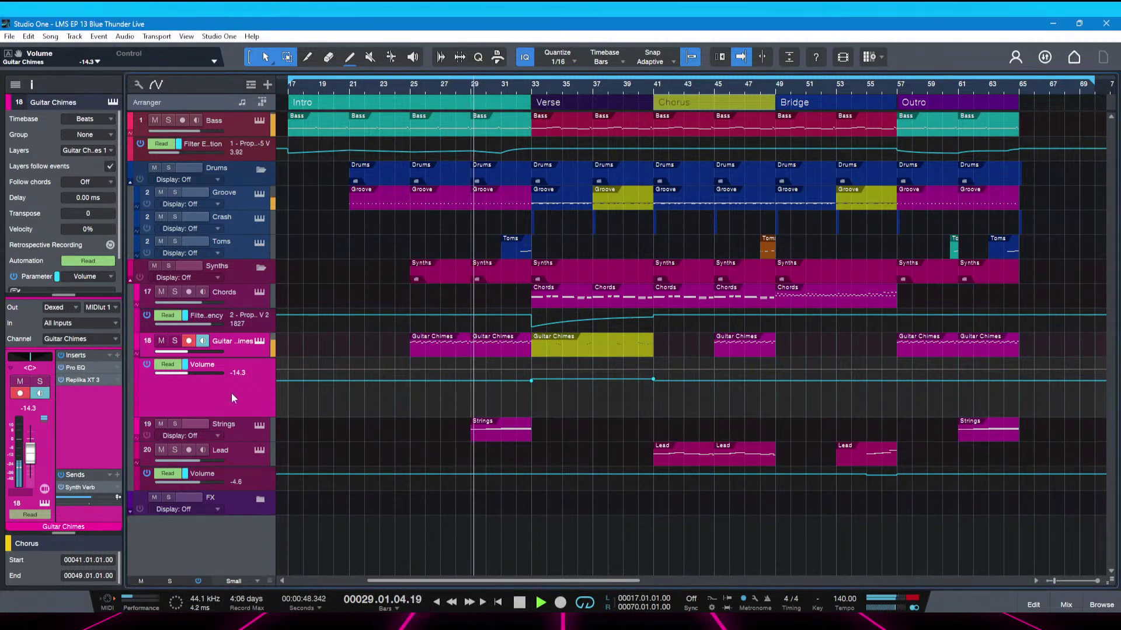
drag(242, 417, 238, 466)
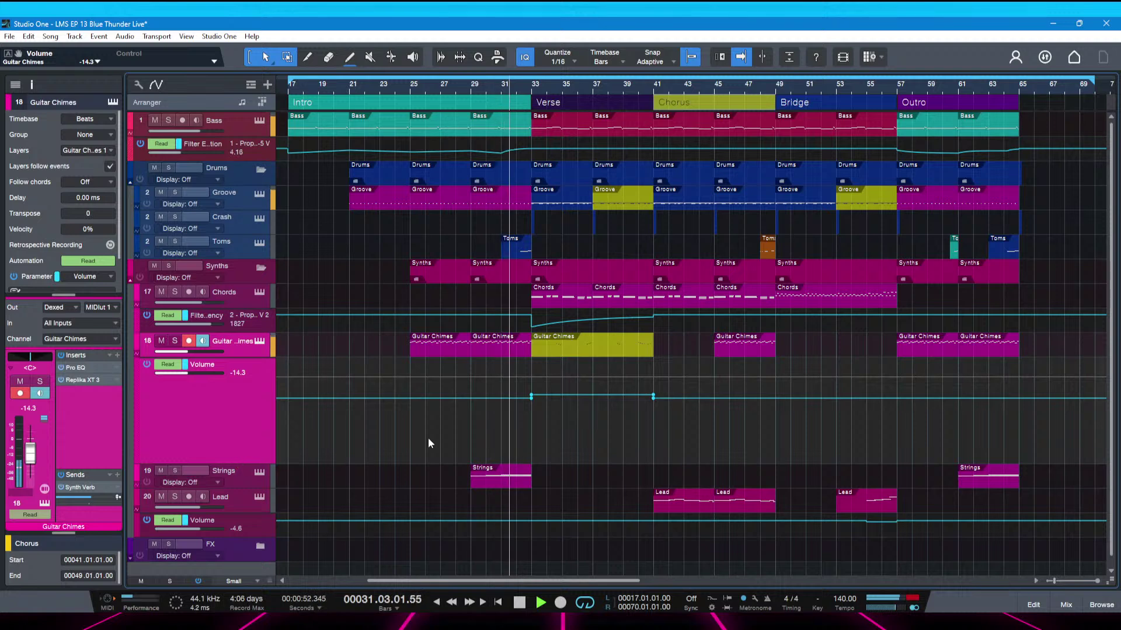
Lower the Guitar Chimes volume automation slightly between bars 25 and 33 of the Intro and across the Verse from bar 33 to 41
click(410, 399)
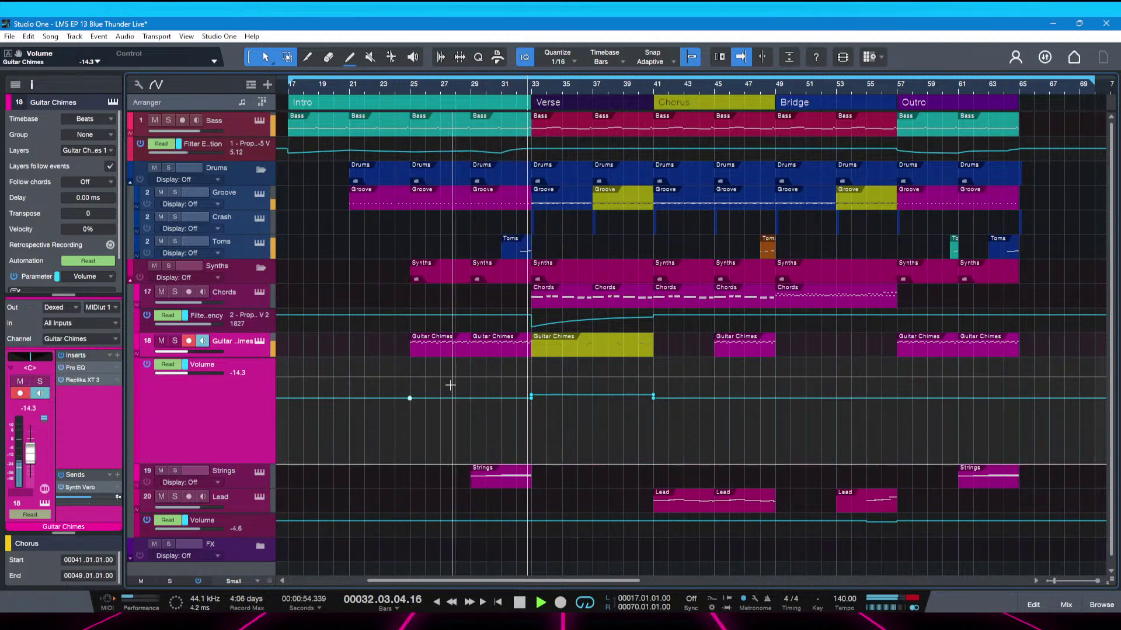
drag(441, 384, 441, 390)
drag(581, 386, 582, 387)
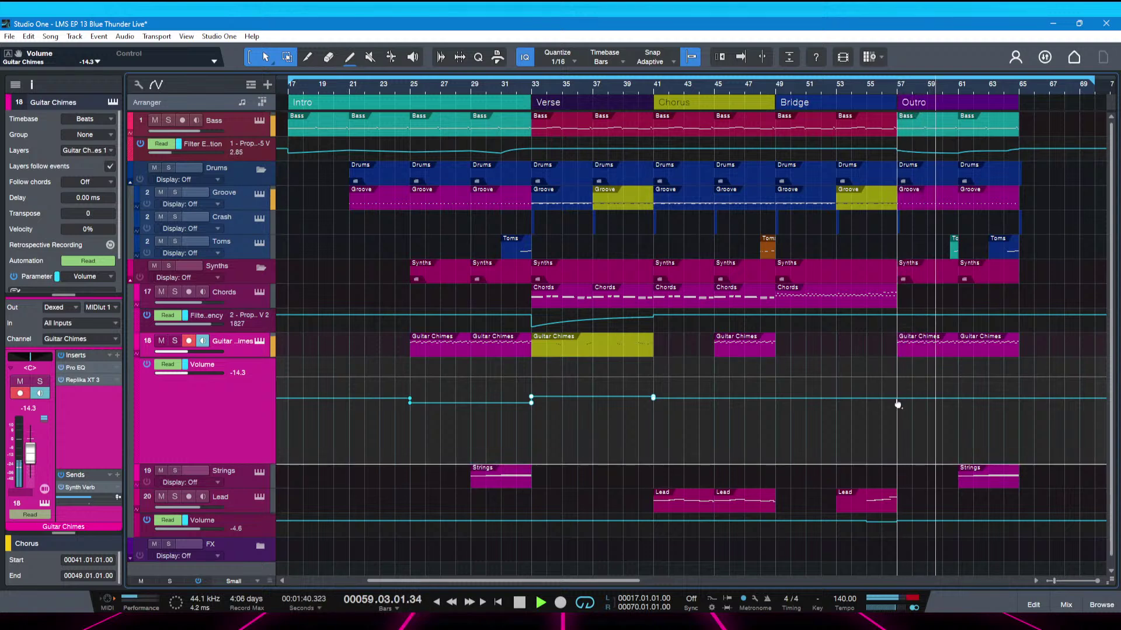
Lower the Guitar Chimes volume automation slightly across the Outro from bar 57 to 65, stop playback, and save the song
click(1019, 399)
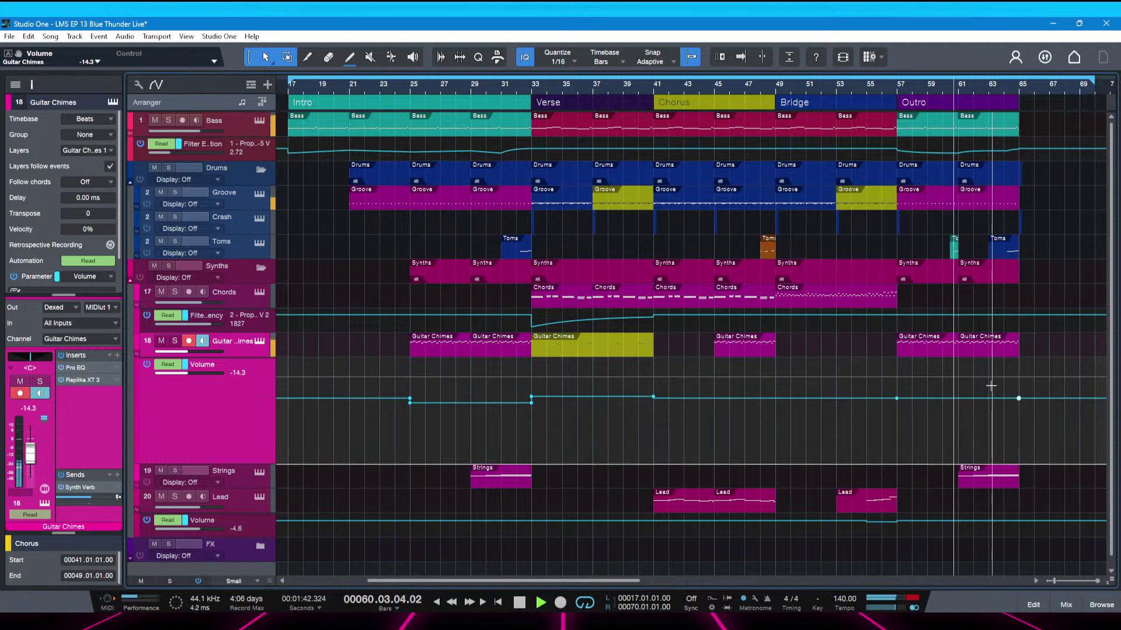
drag(987, 383, 987, 384)
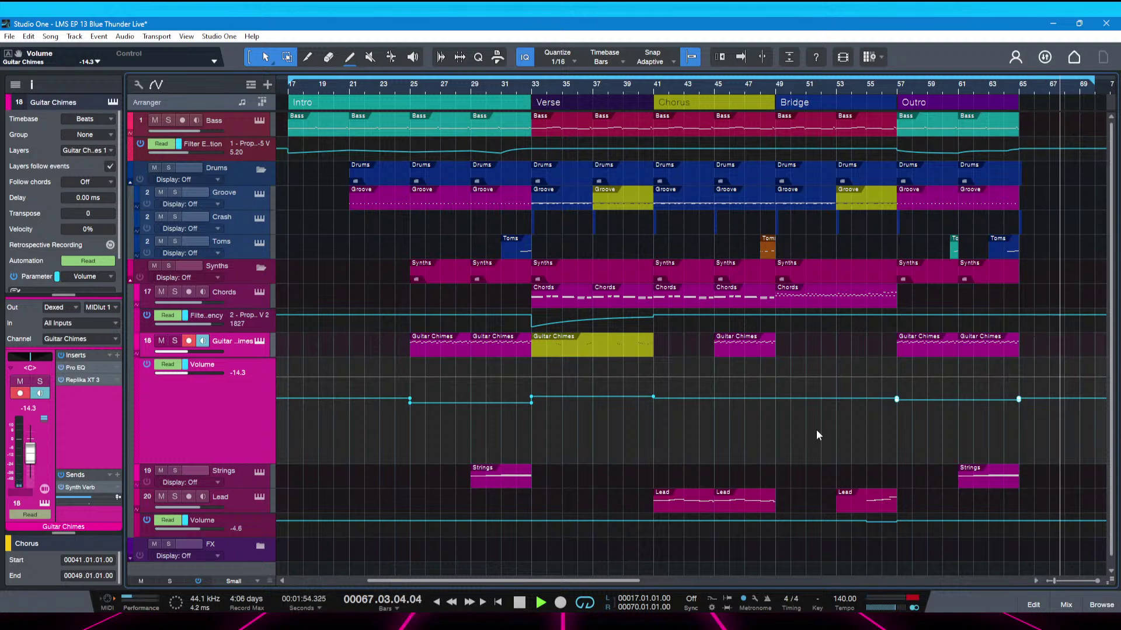
key(space)
key(ctrl+s)
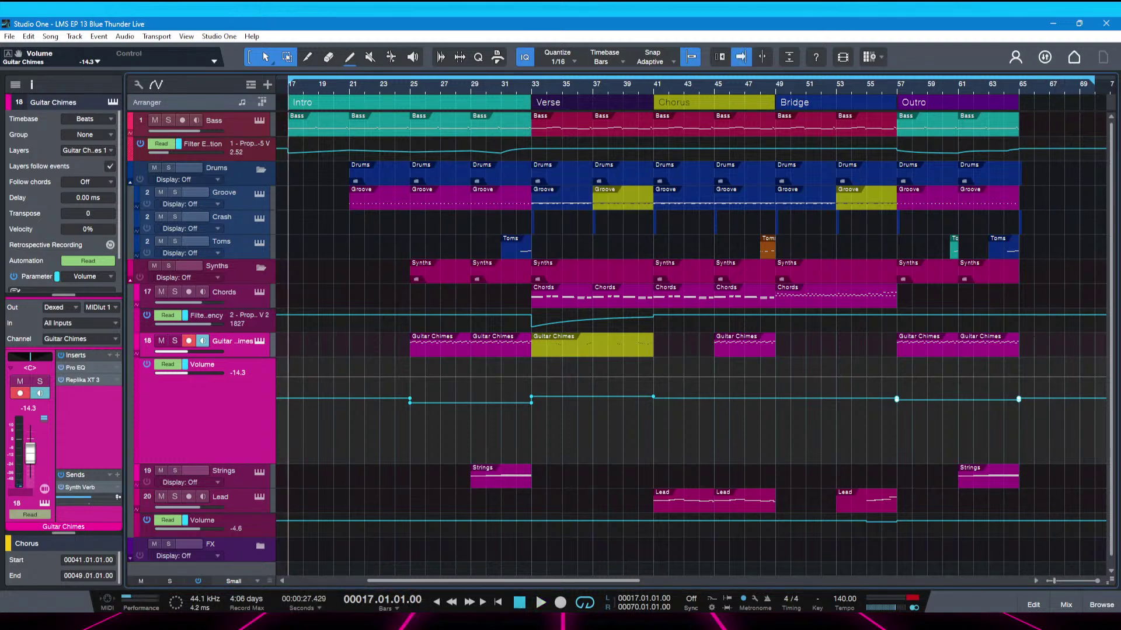